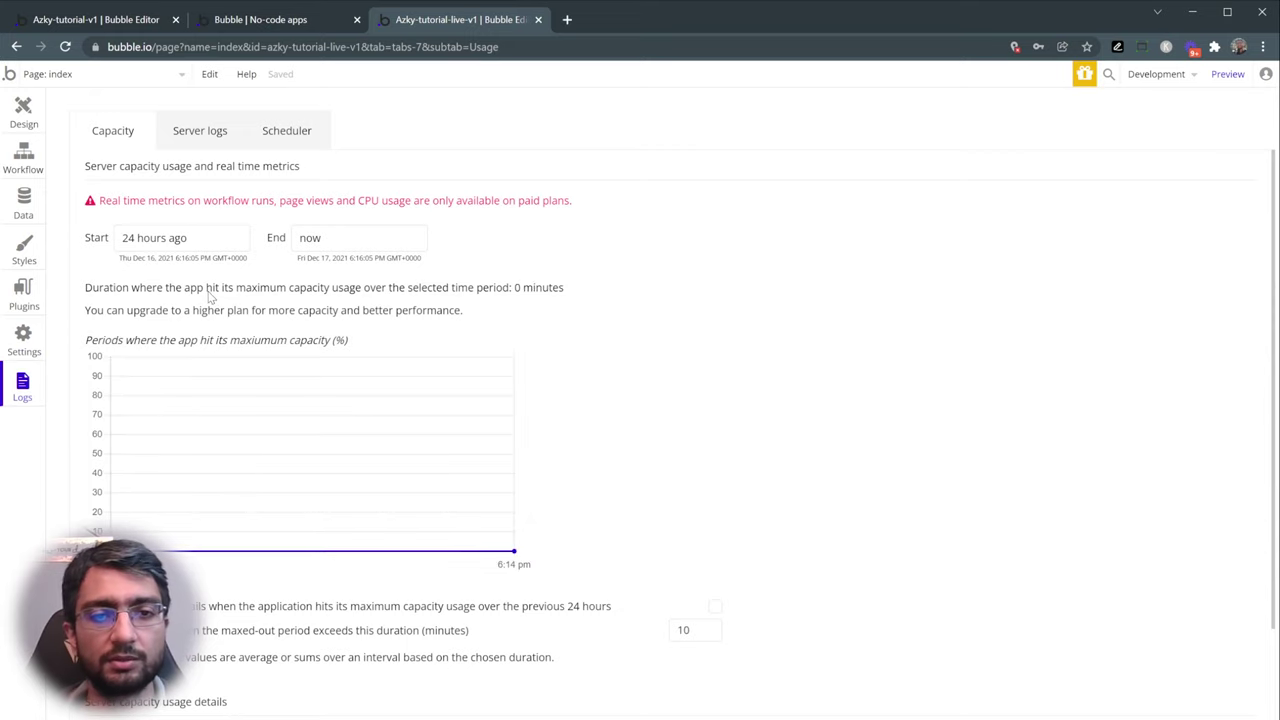
- Review the Server logs, Scheduler and Capacity pages, then return to the index page's Design view
{"action": "scroll", "coordinate": [230, 340], "scroll_direction": "down", "scroll_amount": 2}
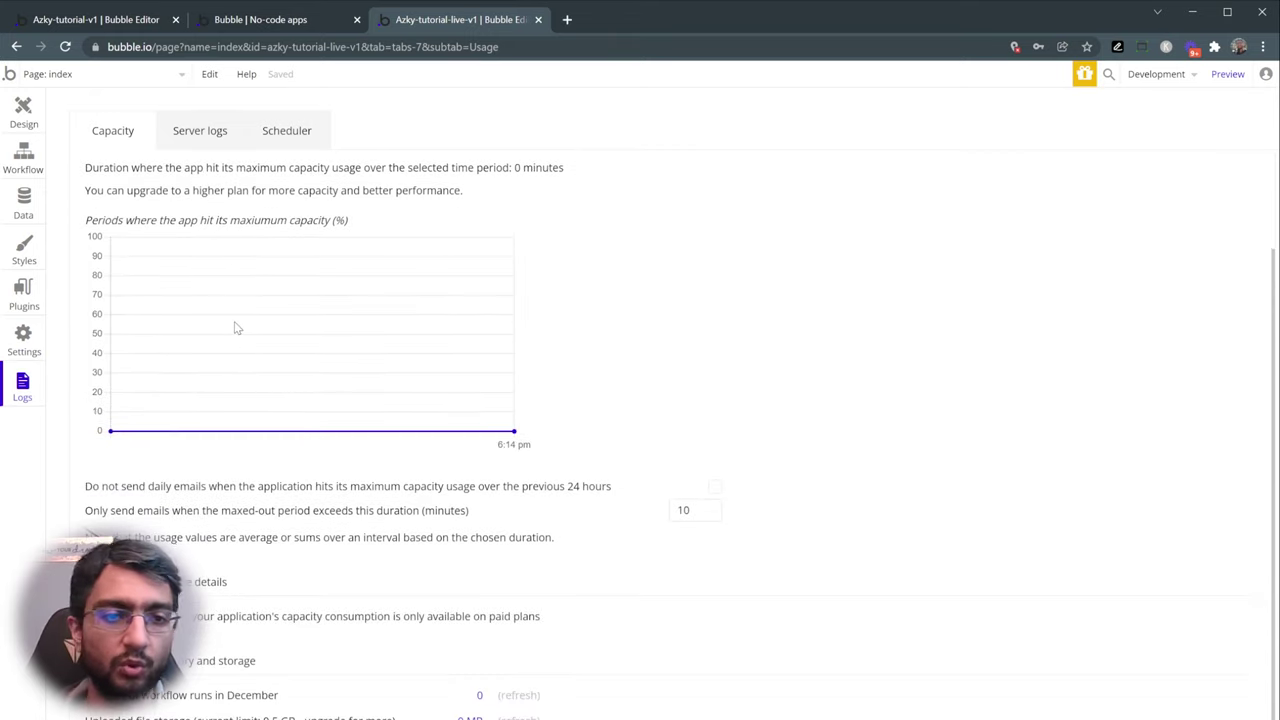
{"action": "scroll", "coordinate": [232, 330], "scroll_direction": "up", "scroll_amount": 2}
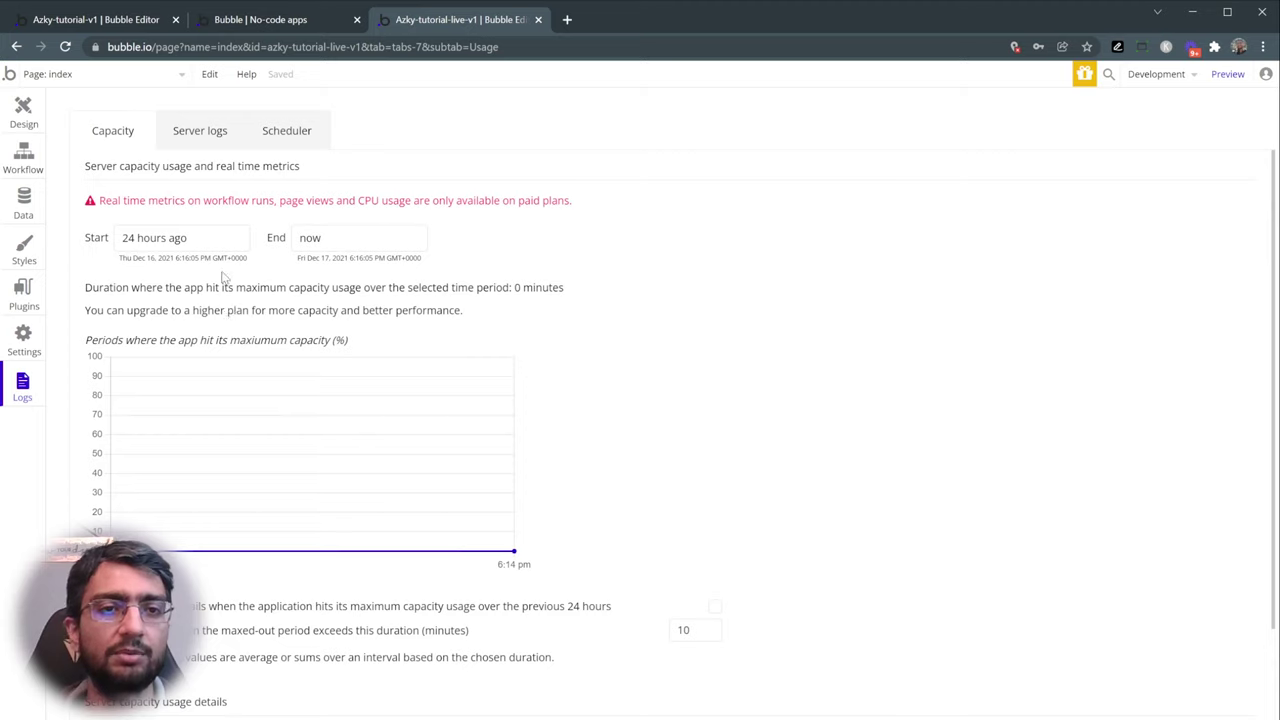
{"action": "left_click", "coordinate": [195, 135]}
{"action": "left_click", "coordinate": [280, 130]}
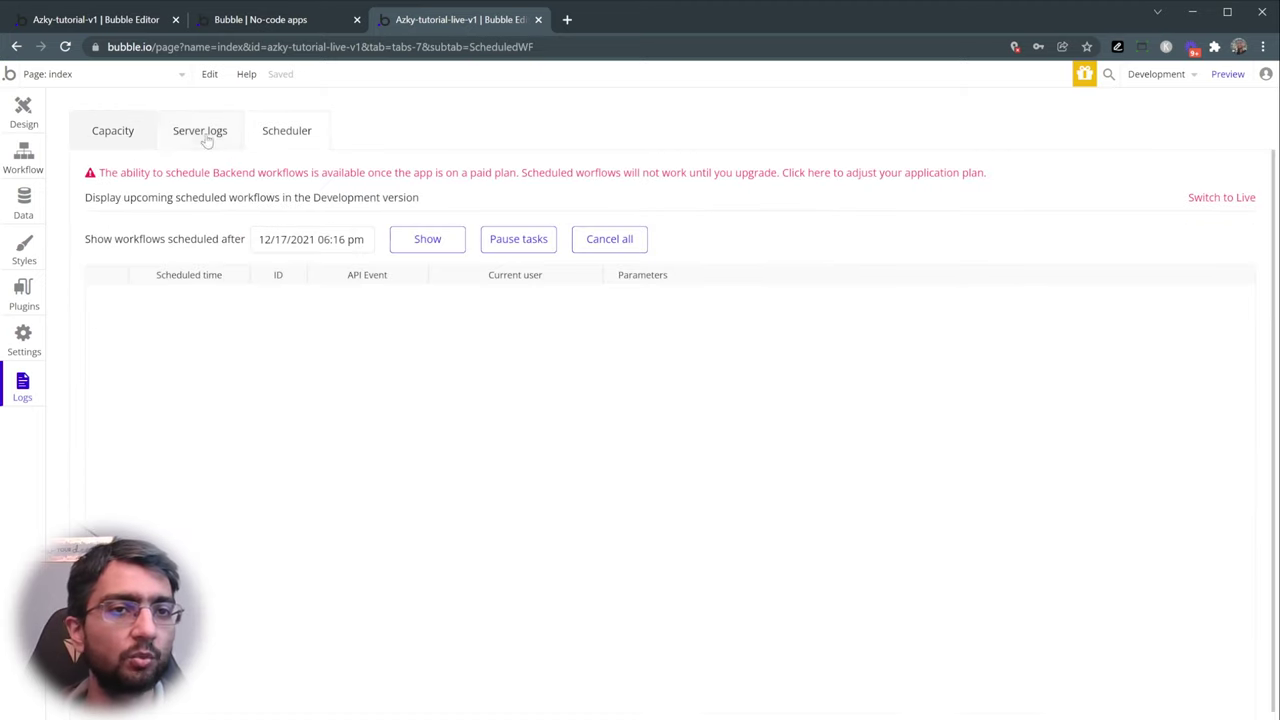
{"action": "left_click", "coordinate": [128, 143]}
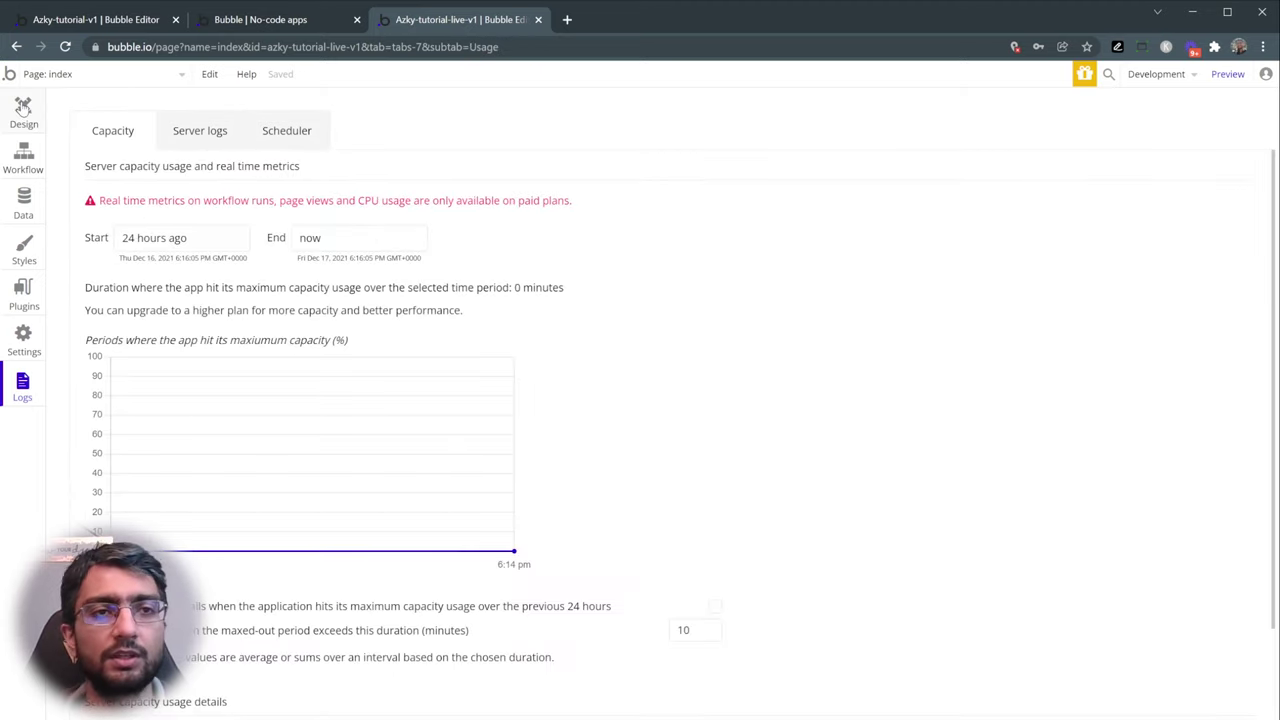
{"action": "left_click", "coordinate": [24, 108]}
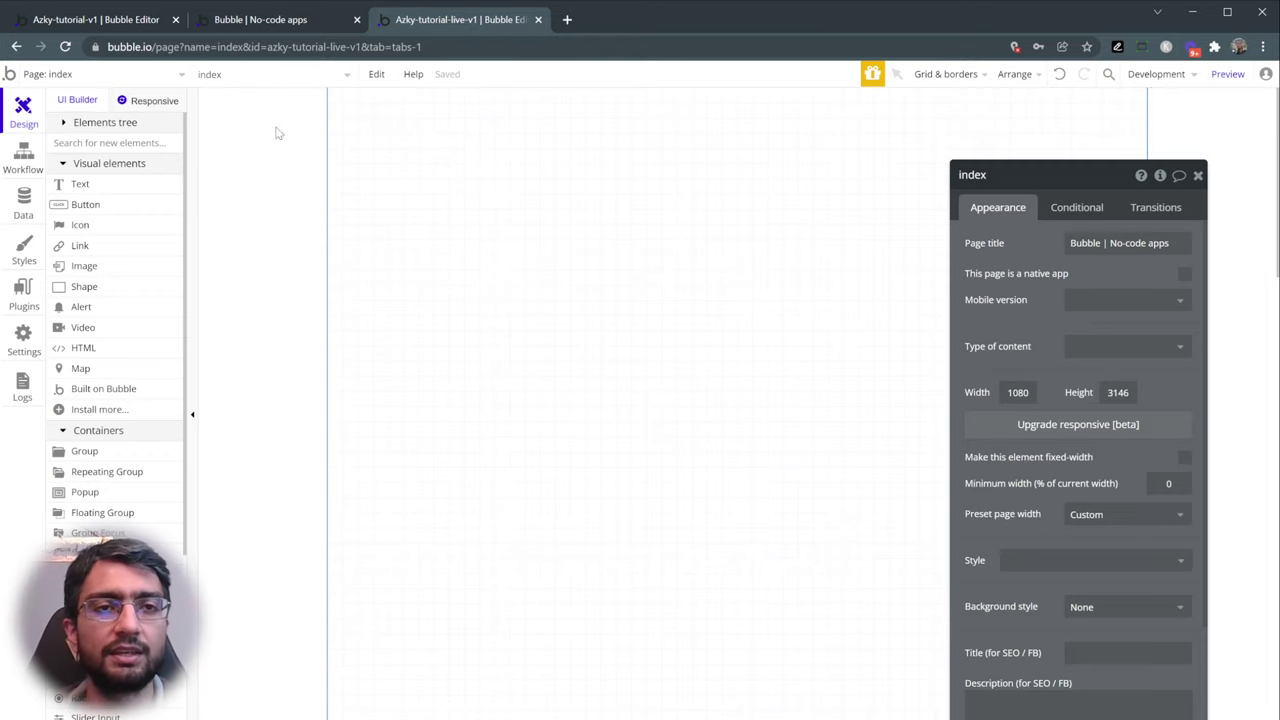
- Upgrade the index page to the Responsive Engine (beta) without a legacy backup, and start building
{"action": "left_click", "coordinate": [125, 104]}
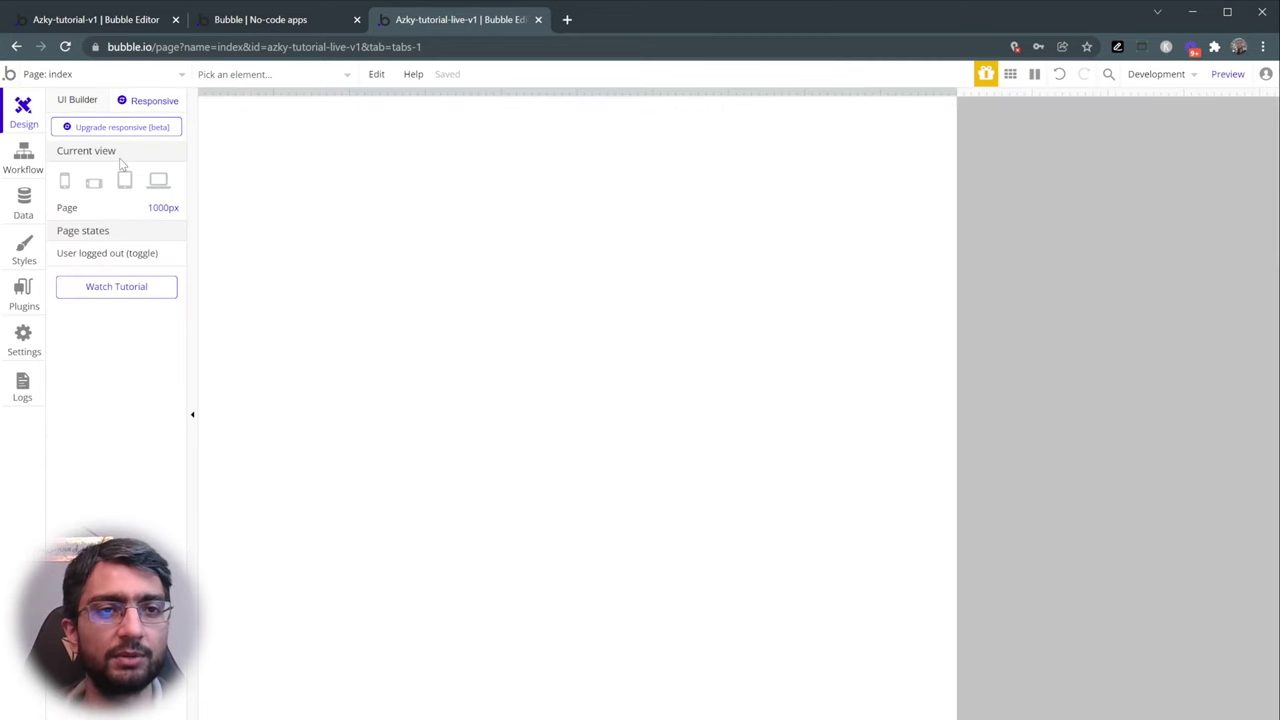
{"action": "left_click", "coordinate": [104, 133]}
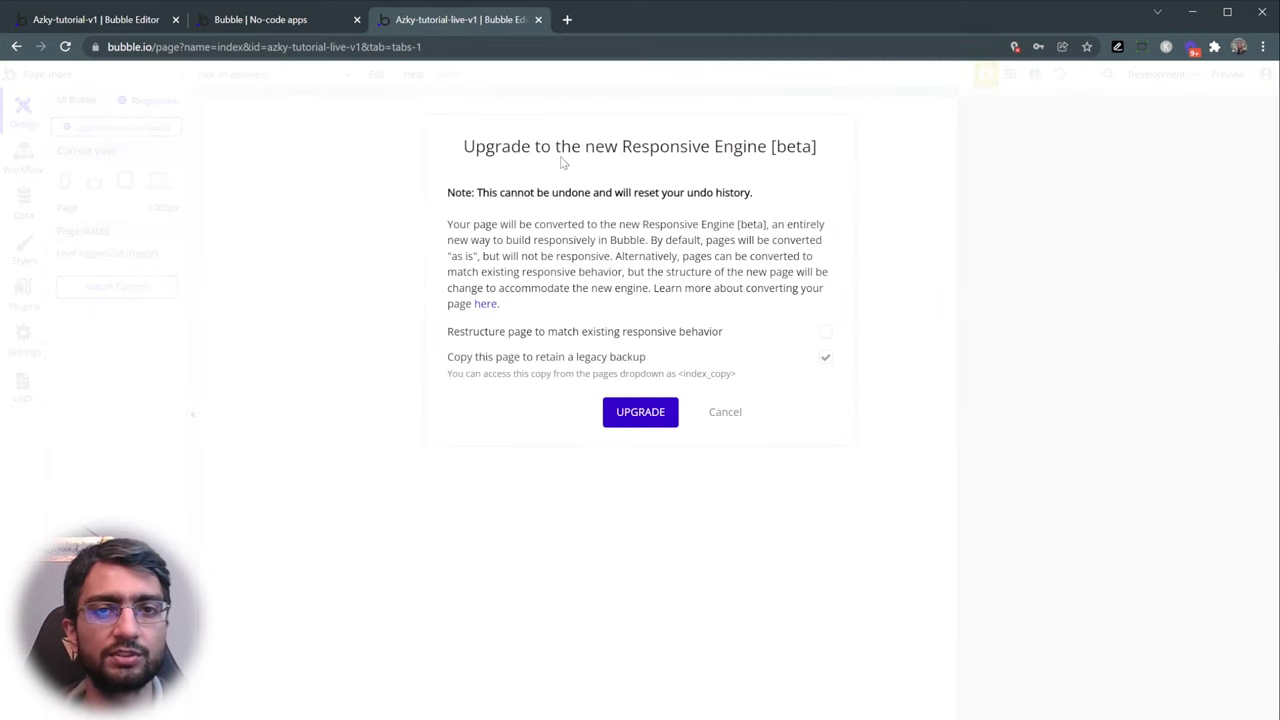
{"action": "left_click", "coordinate": [825, 358]}
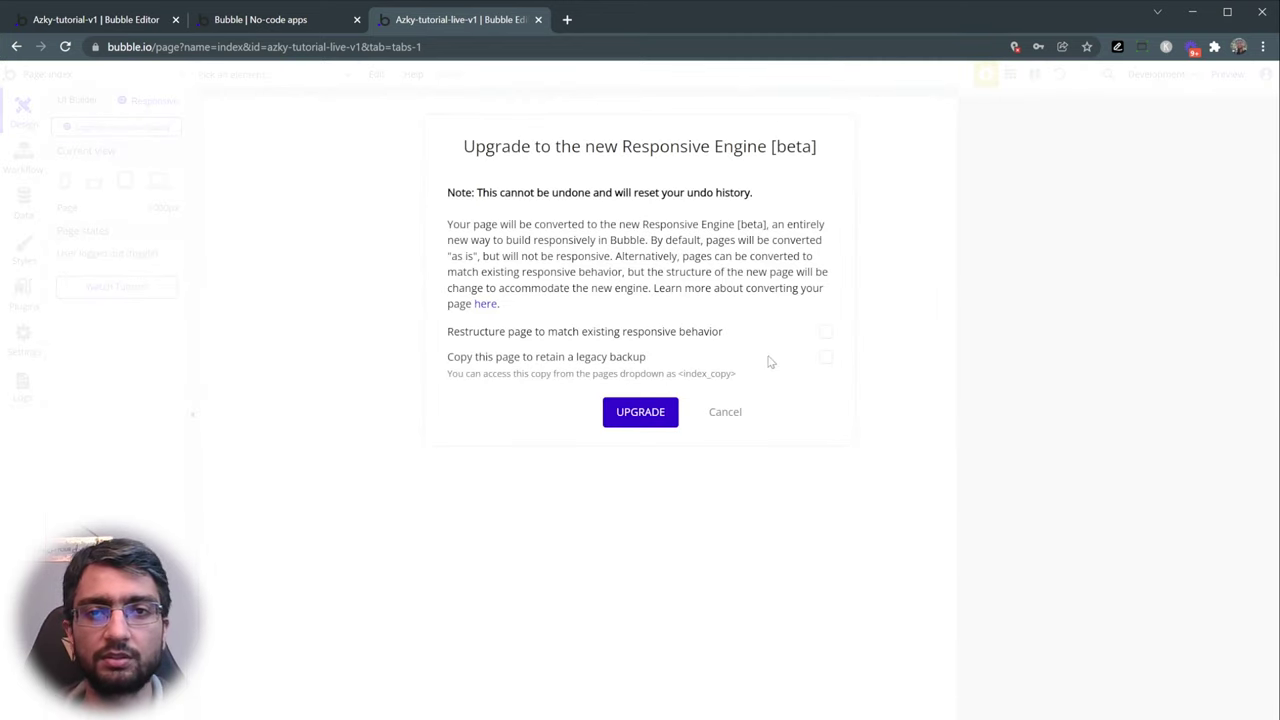
{"action": "left_click", "coordinate": [640, 415]}
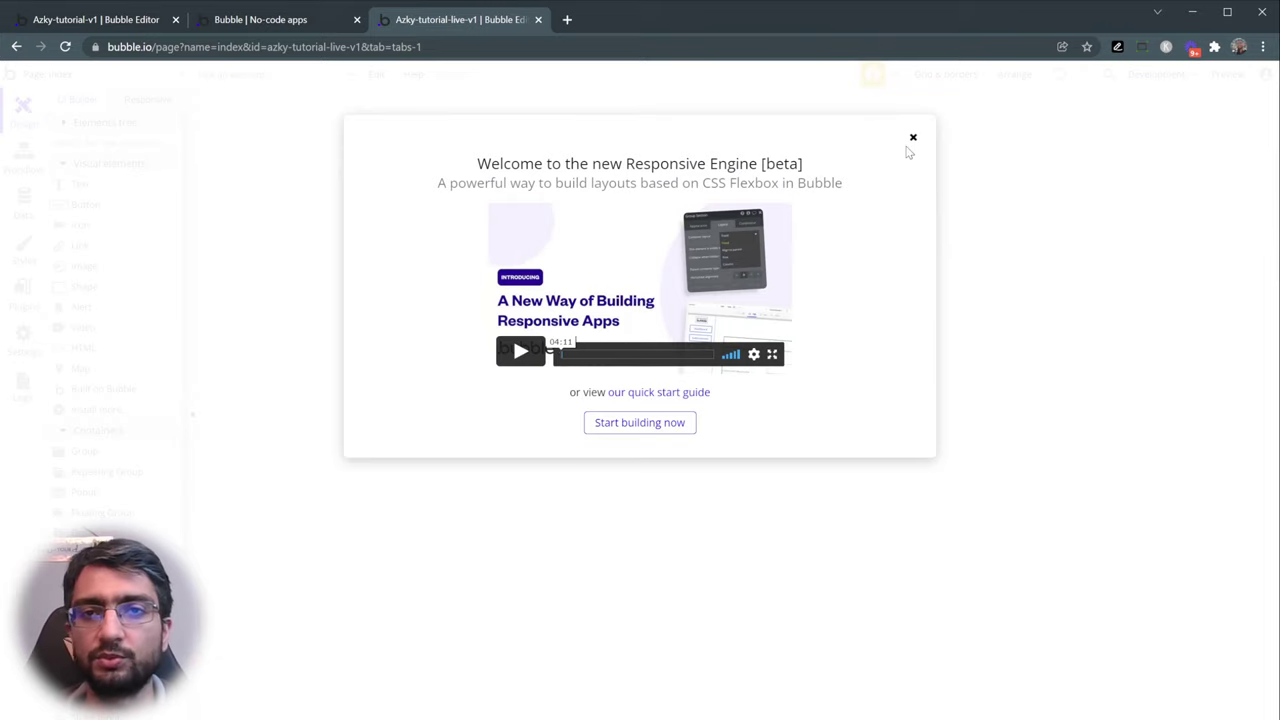
{"action": "left_click", "coordinate": [686, 428]}
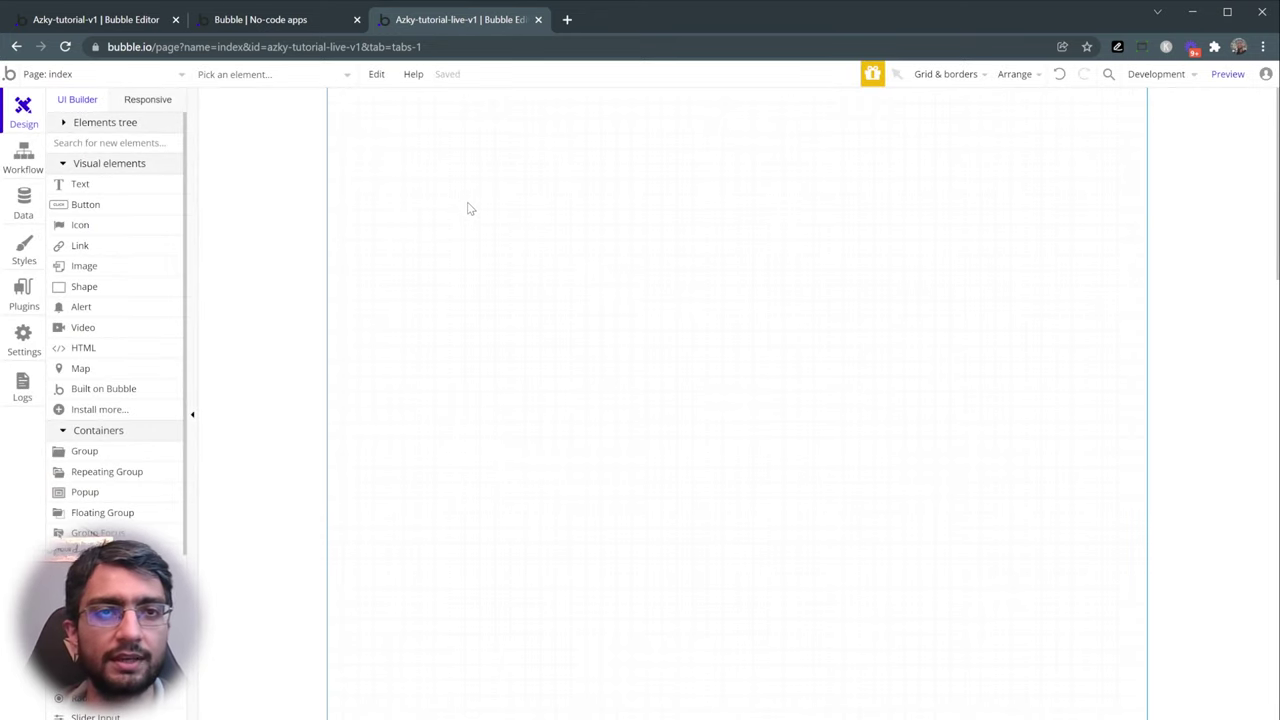
- In the app preview, scroll the Vintage Marketplace page and open the Sign Up page
{"action": "left_click", "coordinate": [286, 24]}
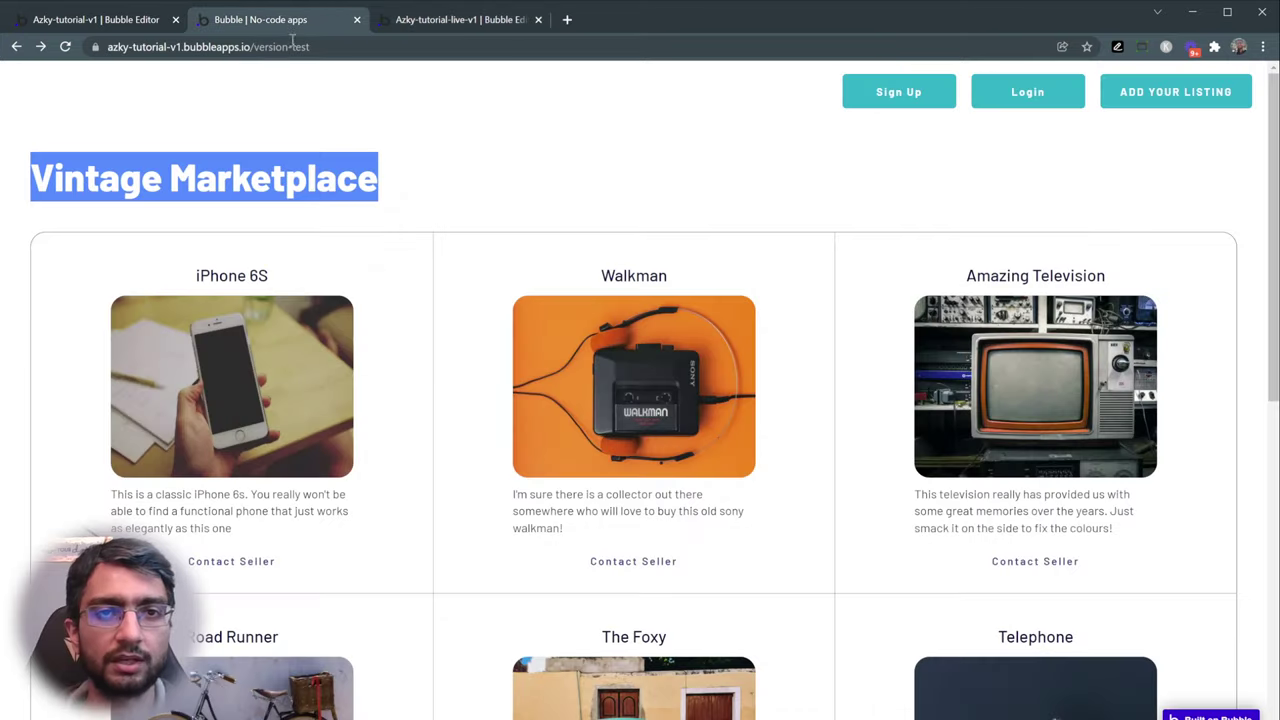
{"action": "left_click", "coordinate": [174, 178]}
{"action": "scroll", "coordinate": [440, 390], "scroll_direction": "down", "scroll_amount": 6}
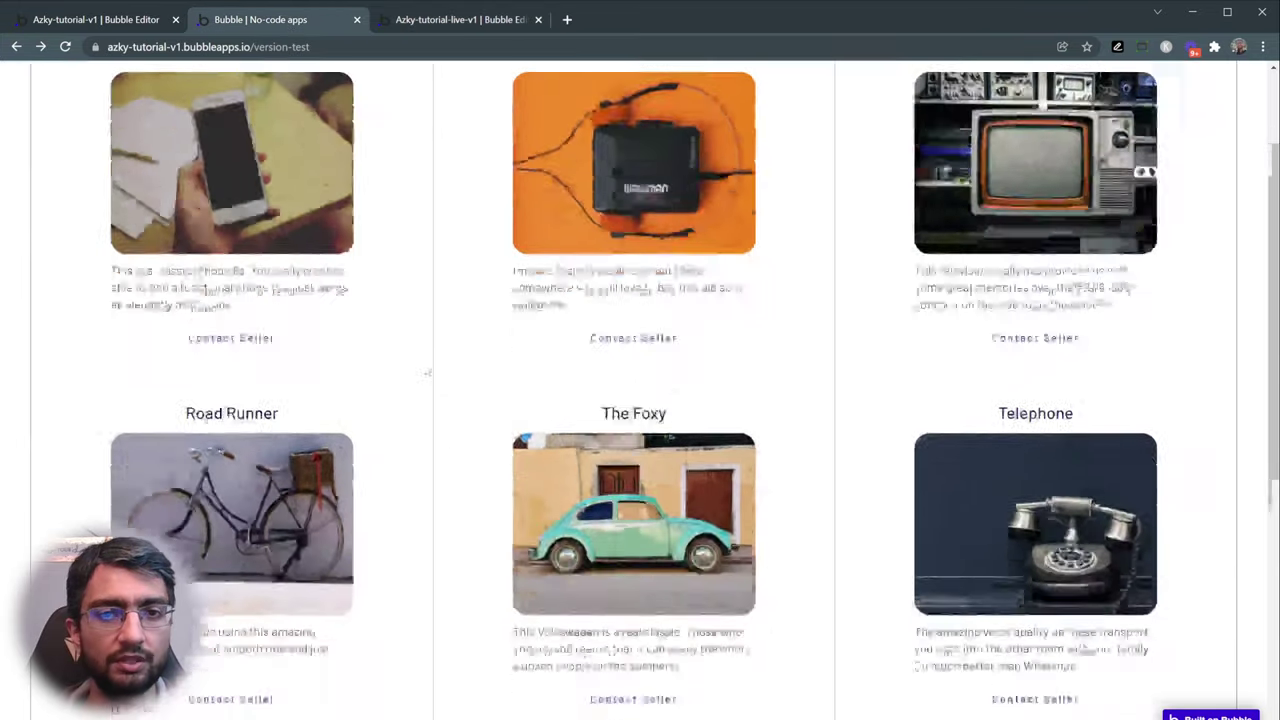
{"action": "scroll", "coordinate": [449, 407], "scroll_direction": "up", "scroll_amount": 7}
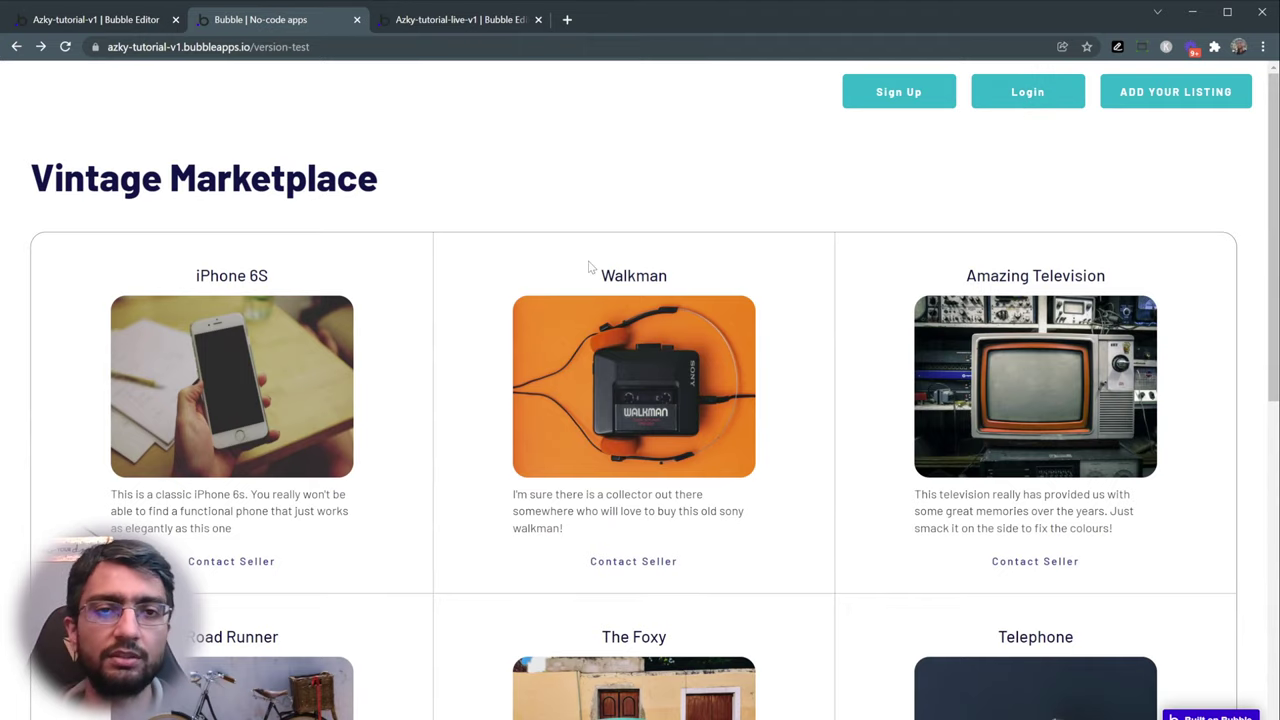
{"action": "left_click", "coordinate": [897, 100]}
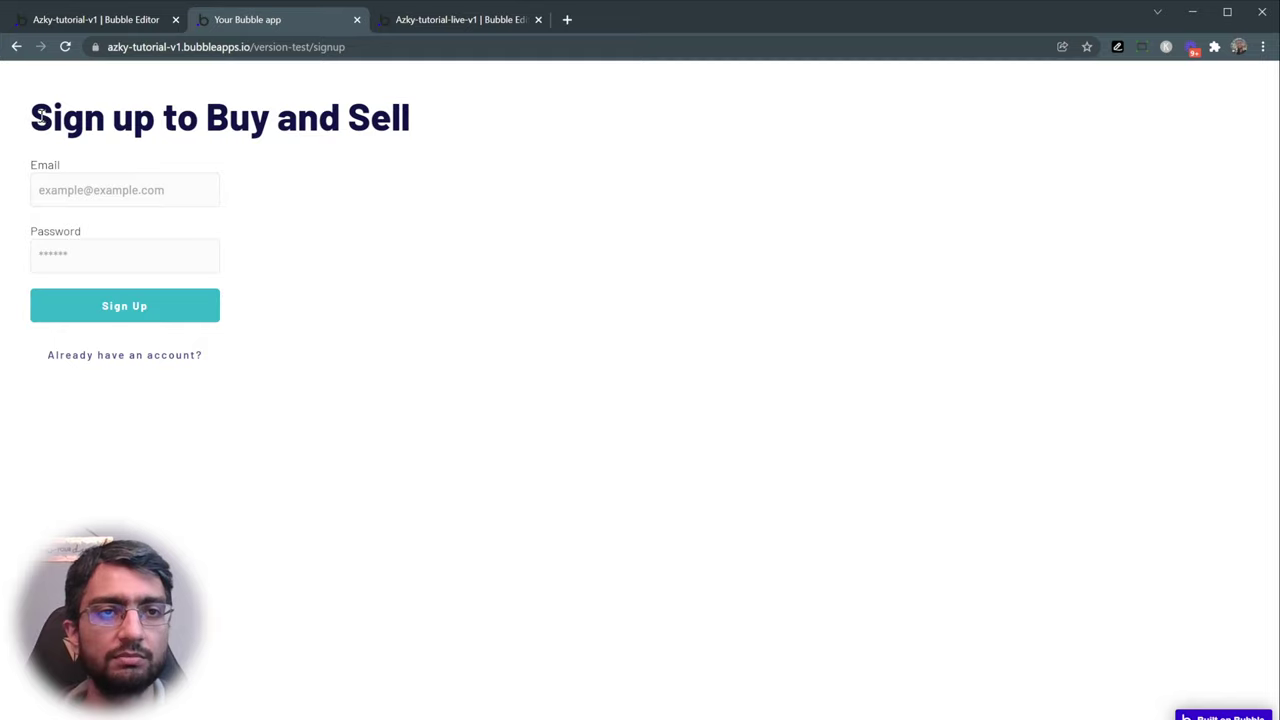
- Inspect the 'Sign up to Buy and Sell' heading and its Email and Password fields
{"action": "left_click_drag", "start_coordinate": [40, 116], "coordinate": [463, 126]}
{"action": "left_click", "coordinate": [33, 155]}
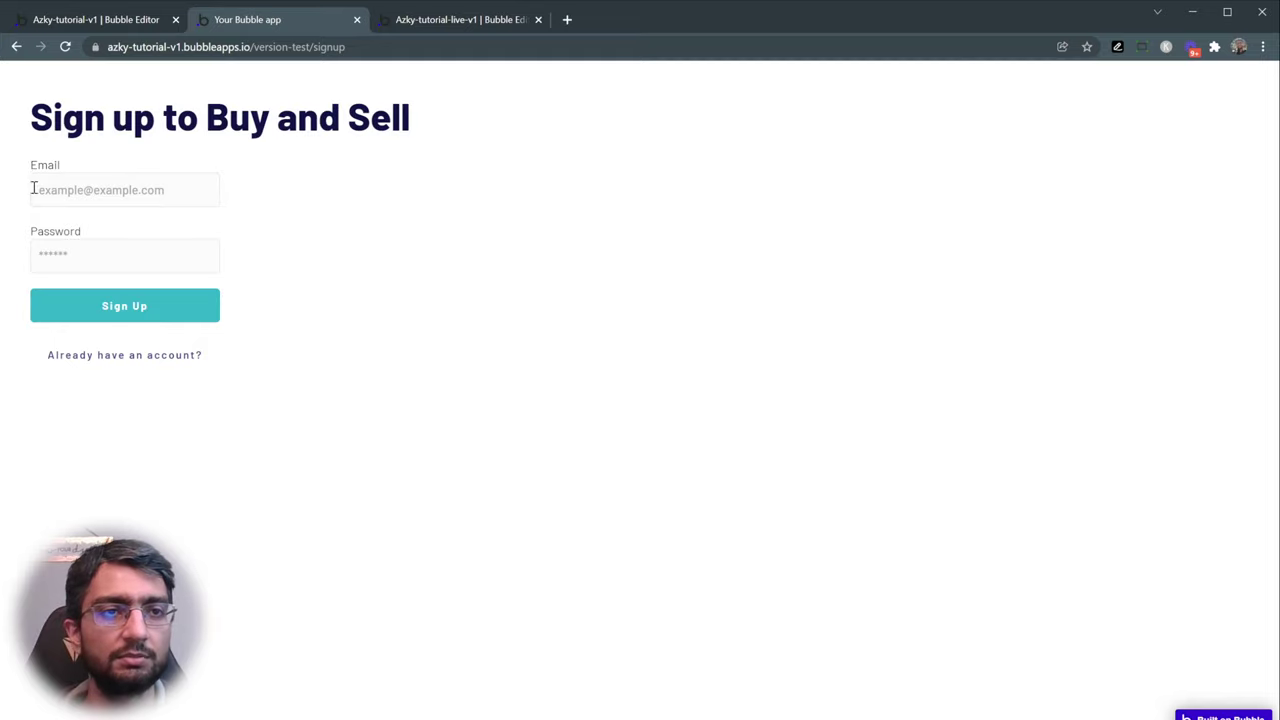
{"action": "left_click_drag", "start_coordinate": [33, 118], "coordinate": [433, 123]}
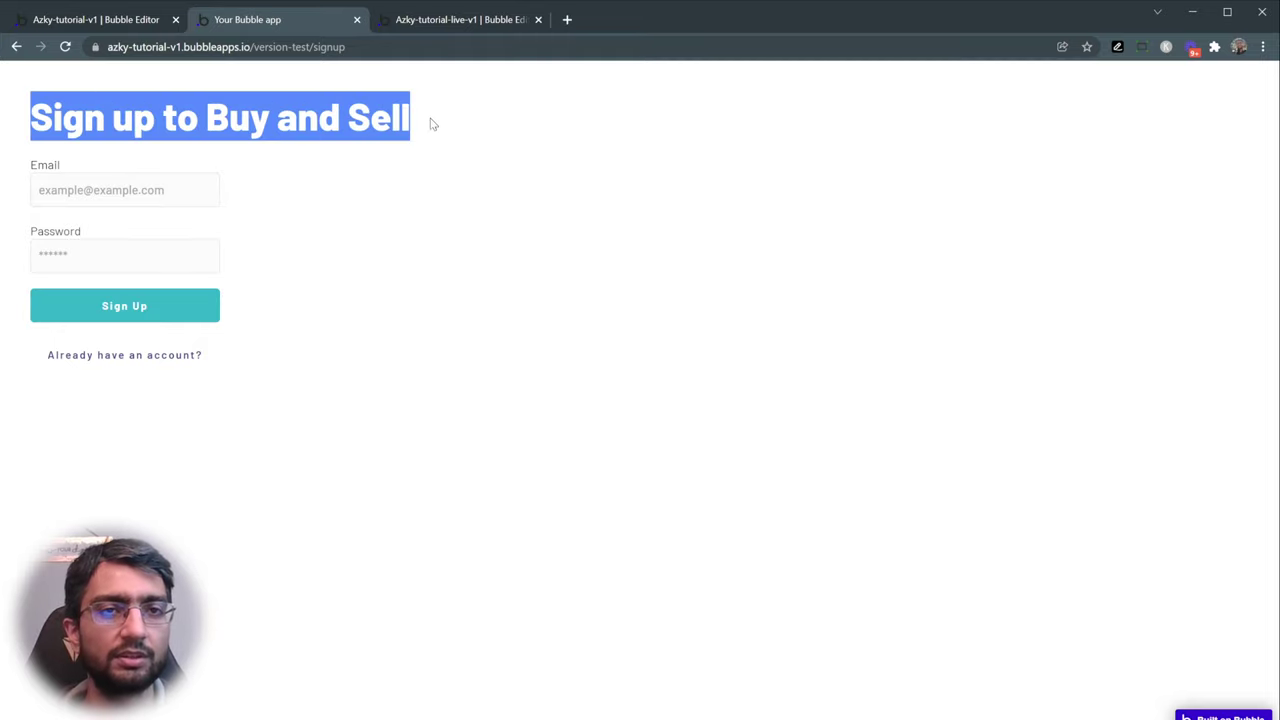
{"action": "left_click", "coordinate": [43, 162]}
{"action": "left_click_drag", "start_coordinate": [31, 133], "coordinate": [448, 132]}
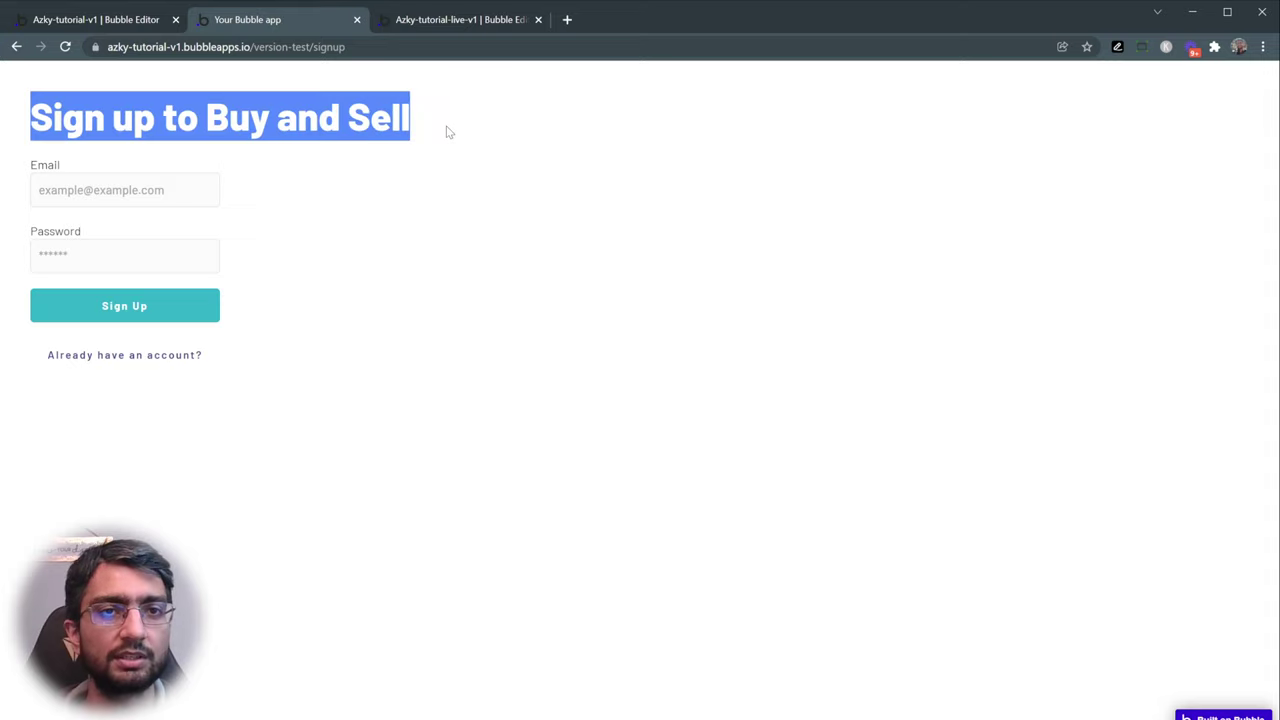
{"action": "double_click", "coordinate": [50, 162]}
{"action": "left_click", "coordinate": [167, 192]}
{"action": "double_click", "coordinate": [38, 228]}
{"action": "left_click", "coordinate": [57, 251]}
{"action": "left_click", "coordinate": [23, 303]}
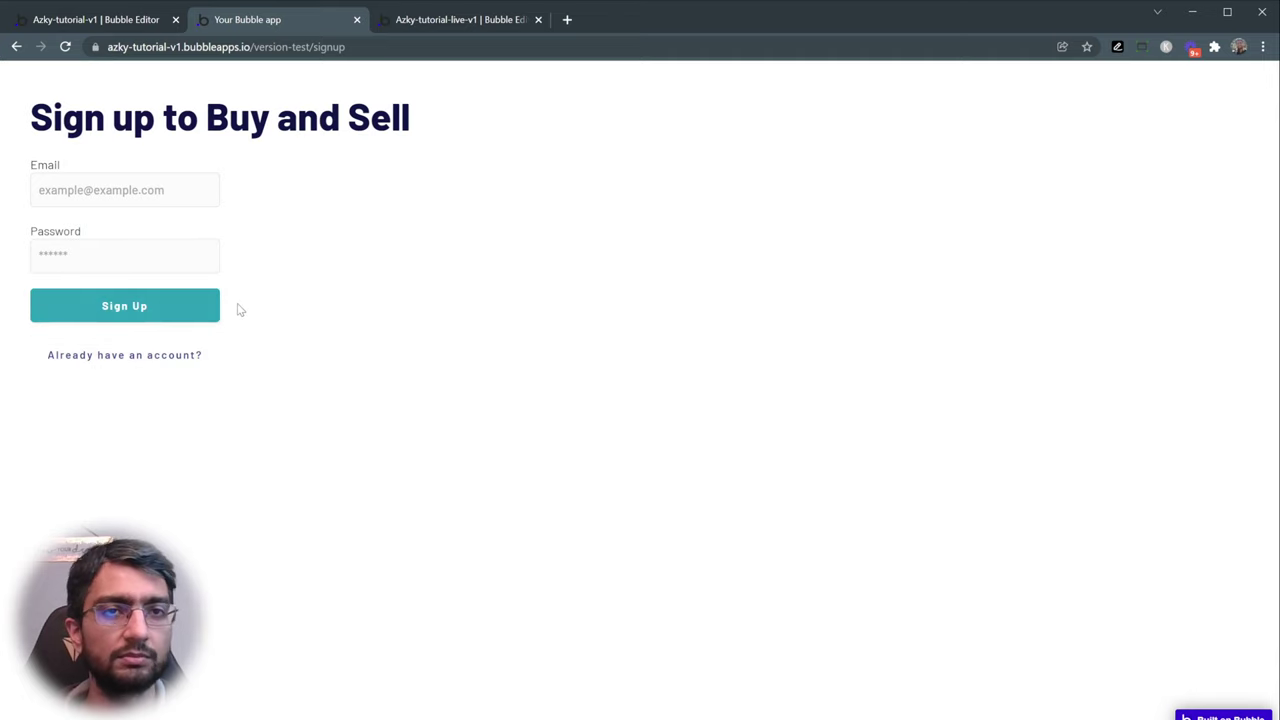
- In the editor, add a new page named signup cloned from index
{"action": "left_click", "coordinate": [420, 22]}
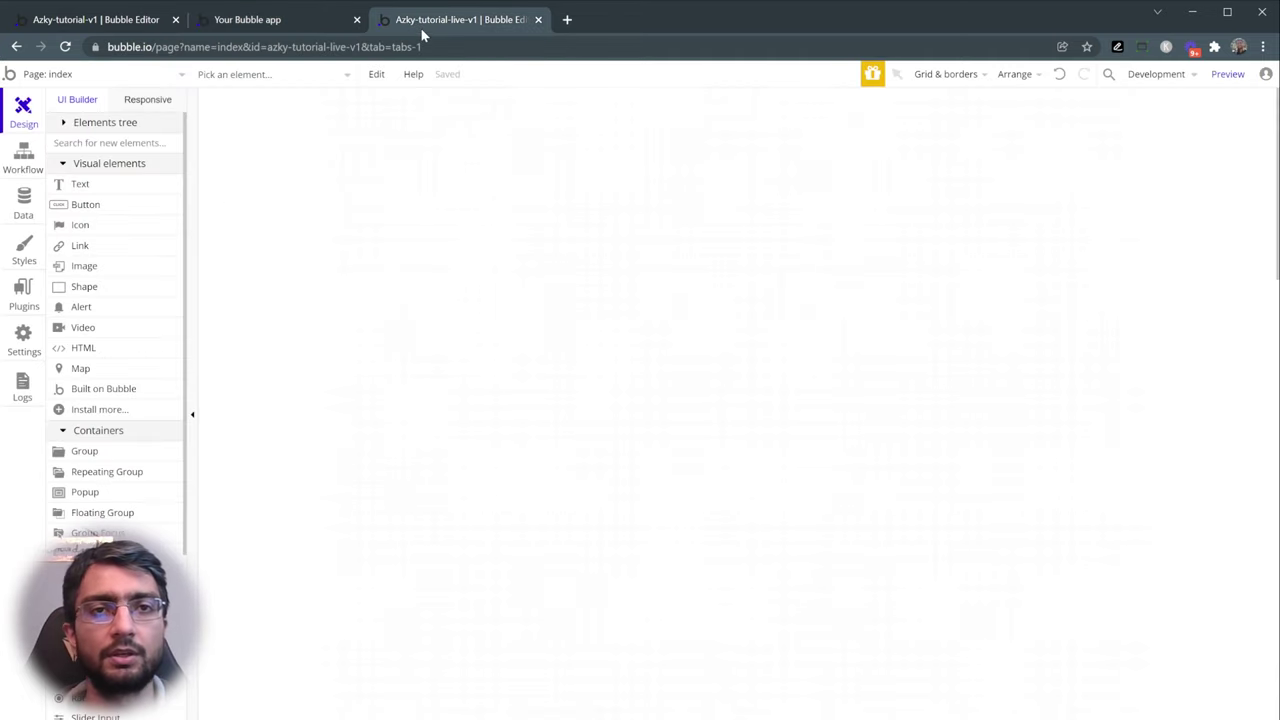
{"action": "left_click", "coordinate": [113, 76]}
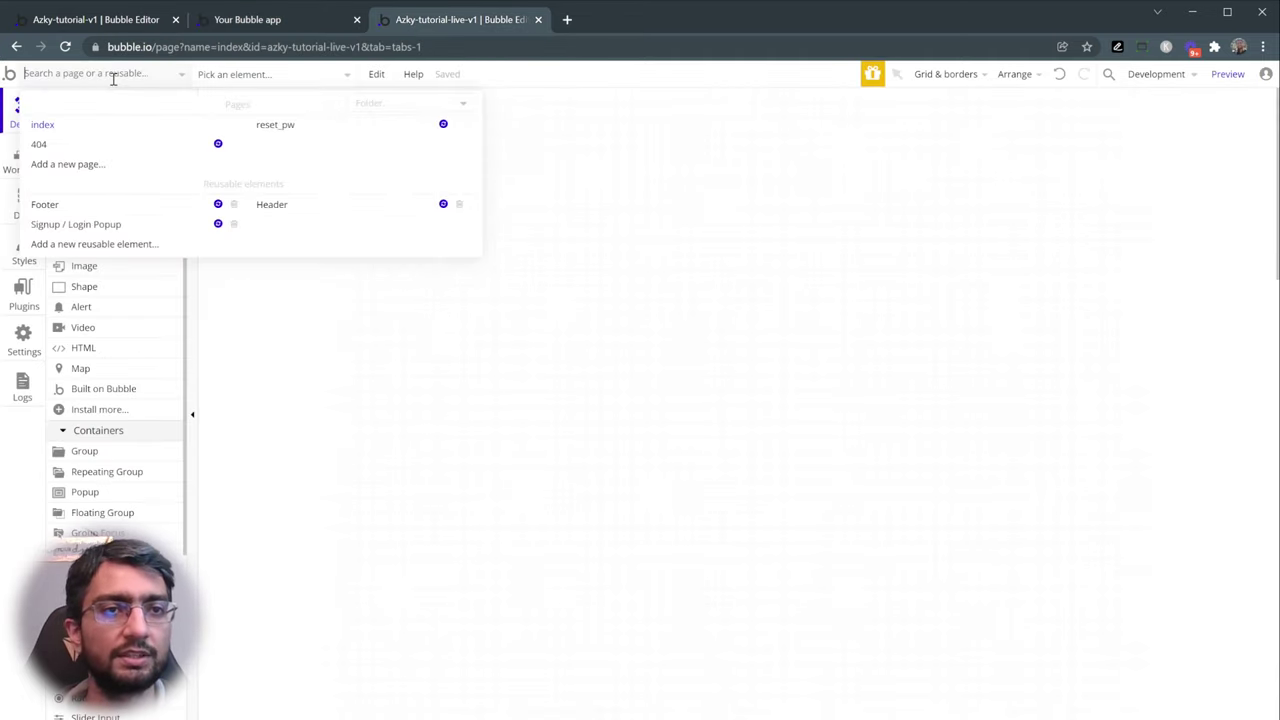
{"action": "left_click", "coordinate": [84, 168]}
{"action": "type", "text": "slgnup"}
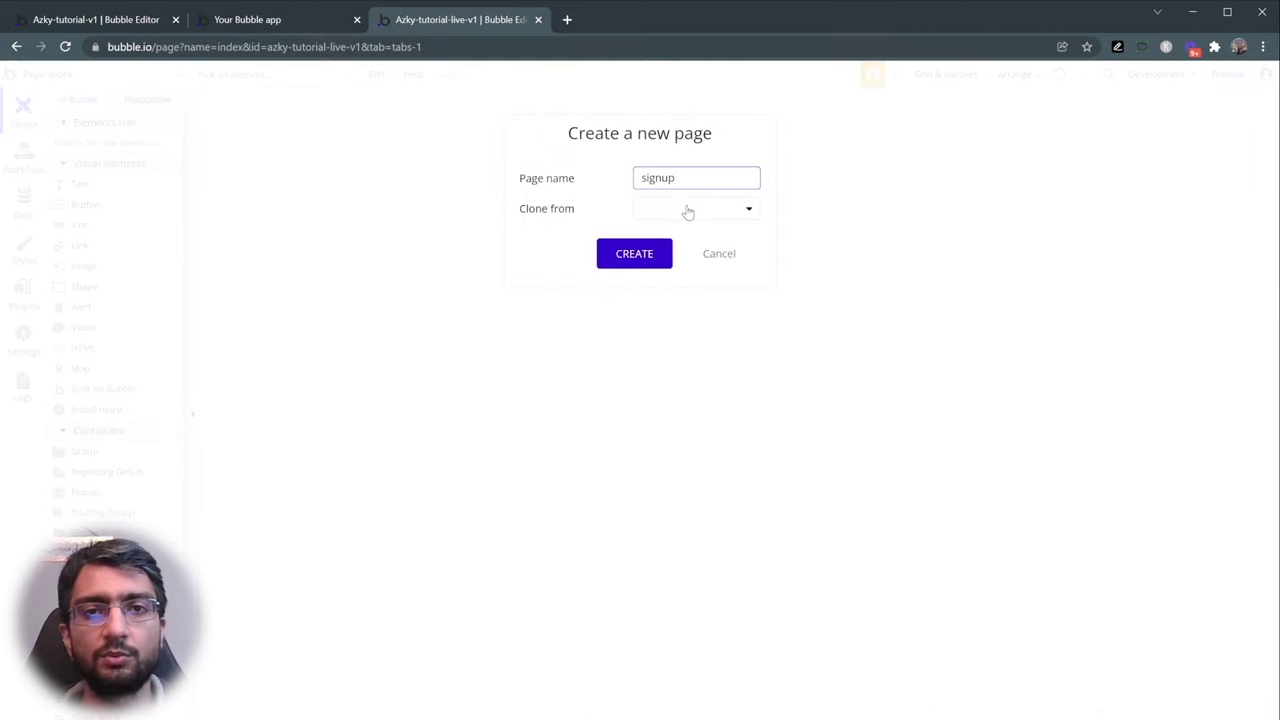
{"action": "left_click", "coordinate": [686, 209]}
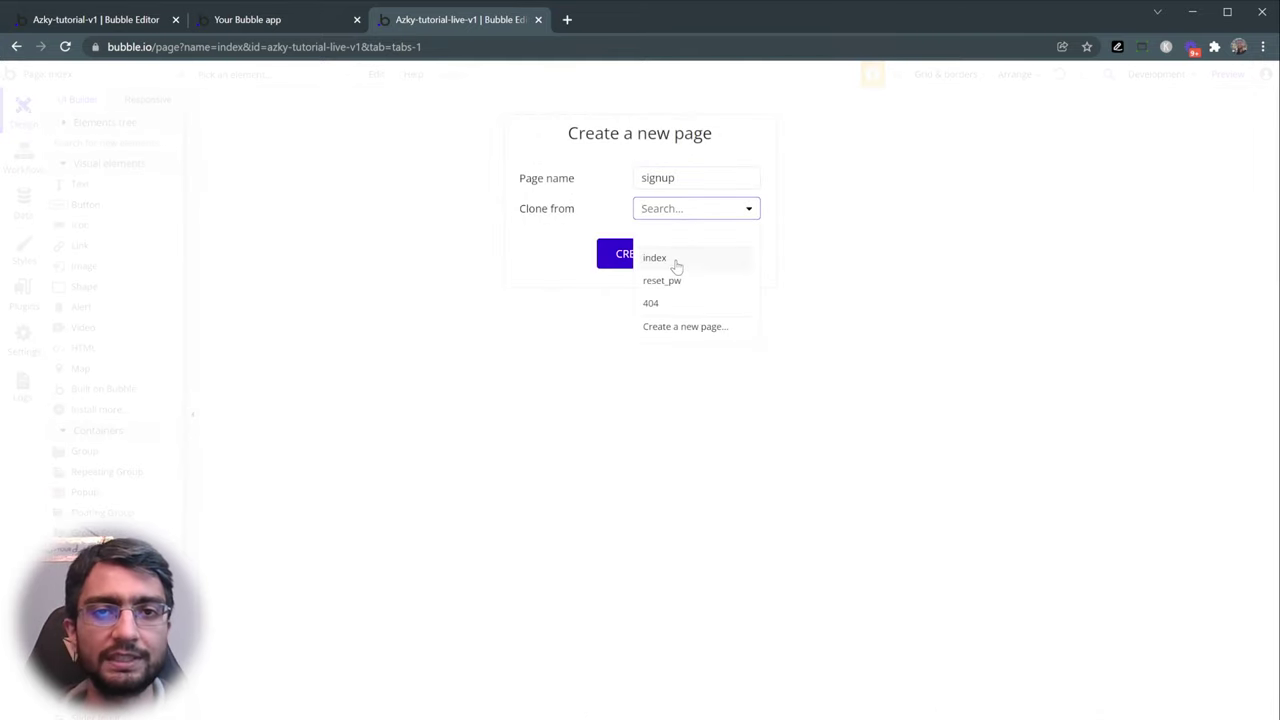
{"action": "left_click", "coordinate": [673, 257]}
{"action": "left_click", "coordinate": [636, 254]}
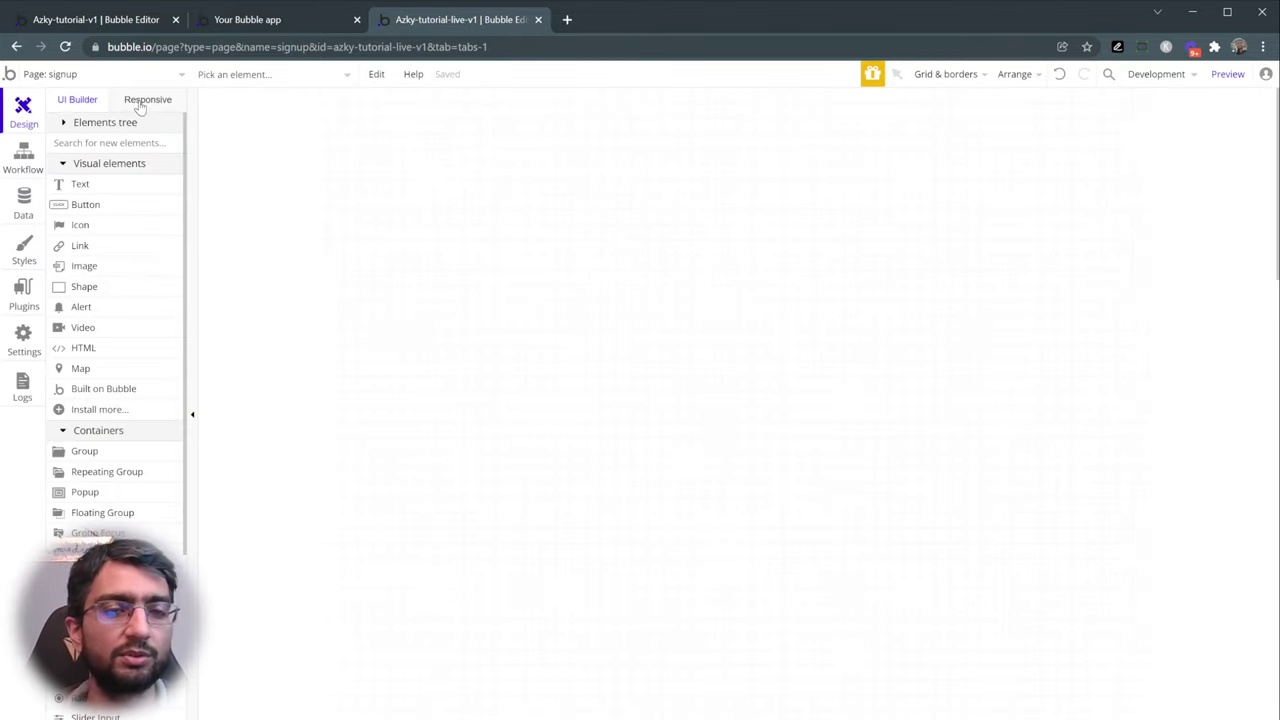
- Set the signup page's layout width to 1280 and height to 600
{"action": "double_click", "coordinate": [352, 161]}
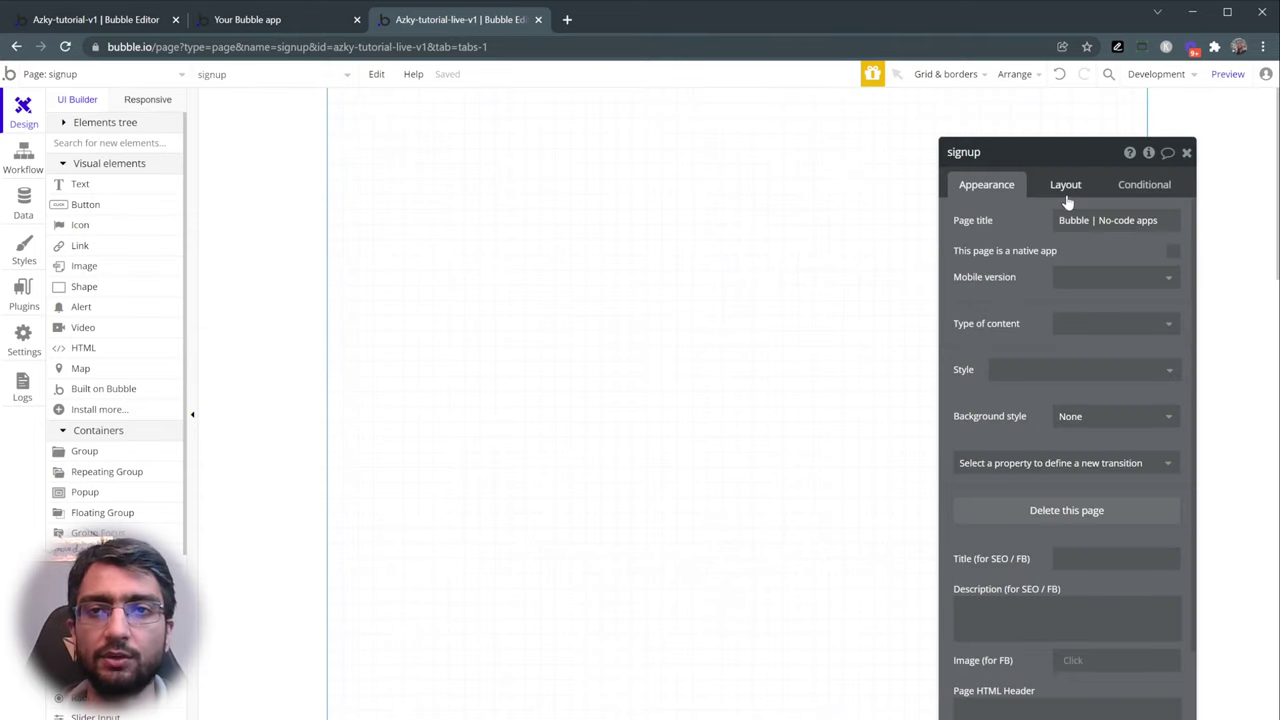
{"action": "left_click", "coordinate": [1069, 188]}
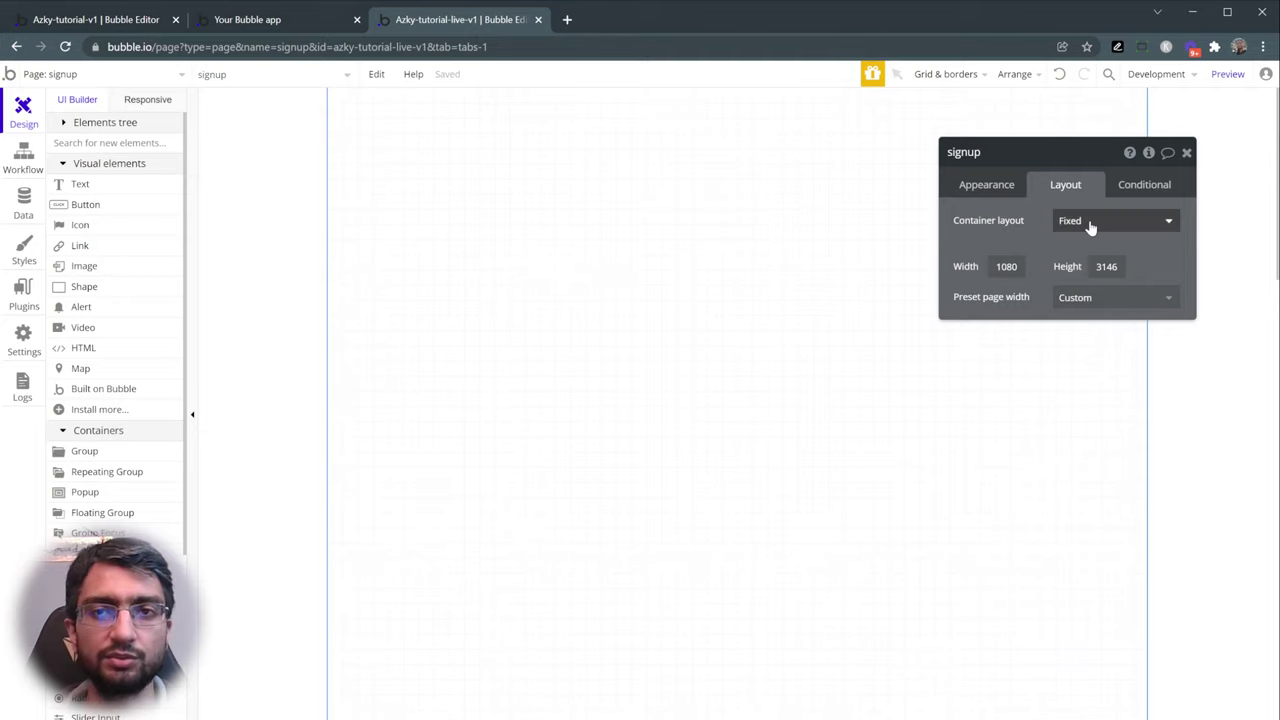
{"action": "double_click", "coordinate": [1008, 265]}
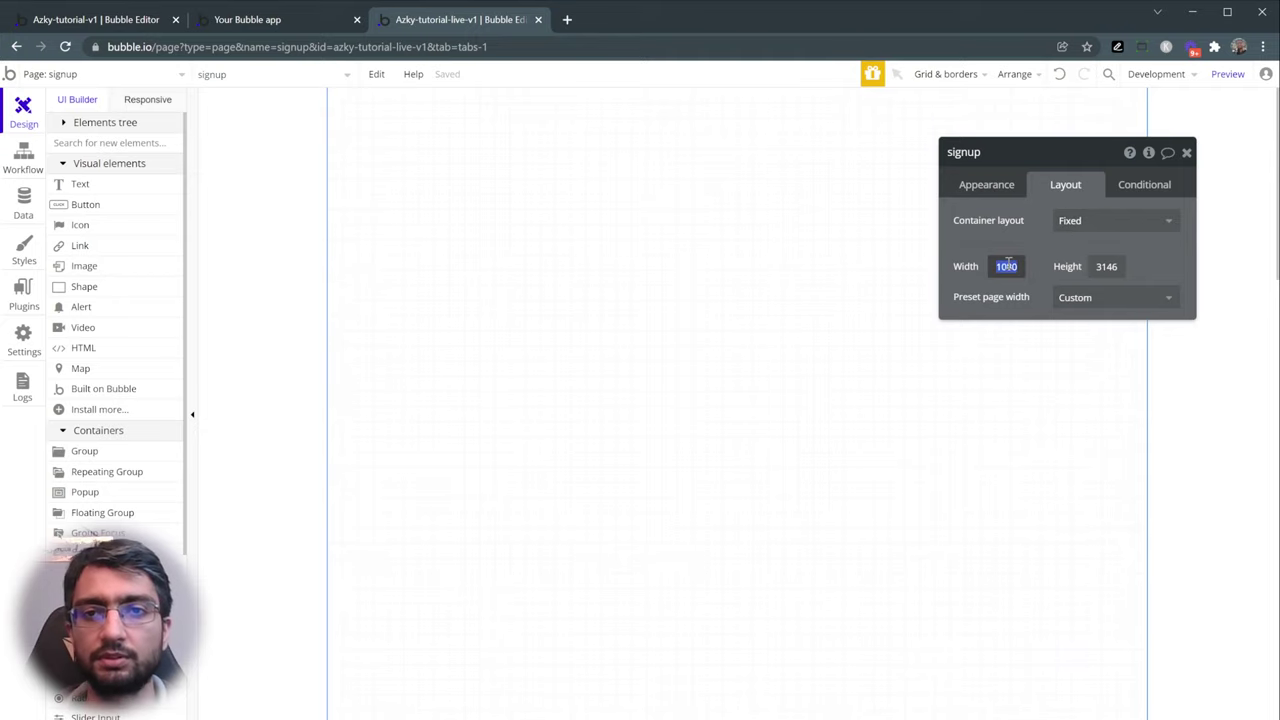
{"action": "type", "text": "1280"}
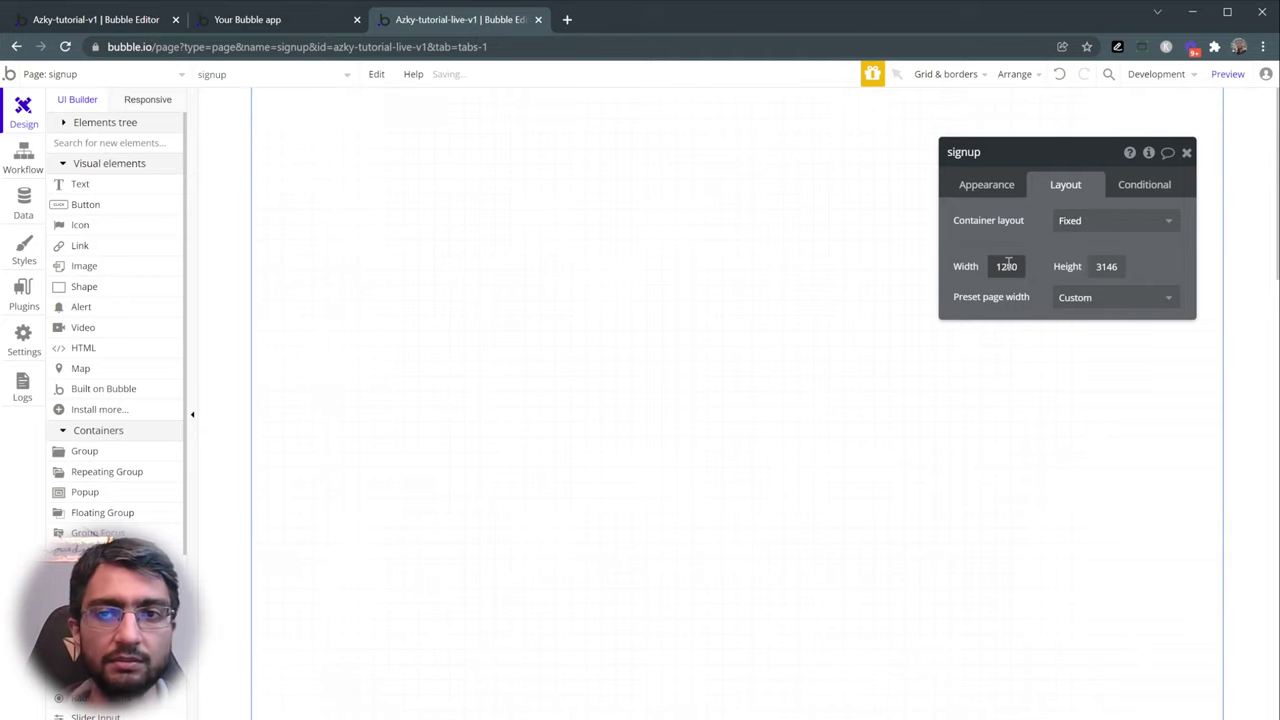
{"action": "double_click", "coordinate": [1107, 266]}
{"action": "type", "text": "600"}
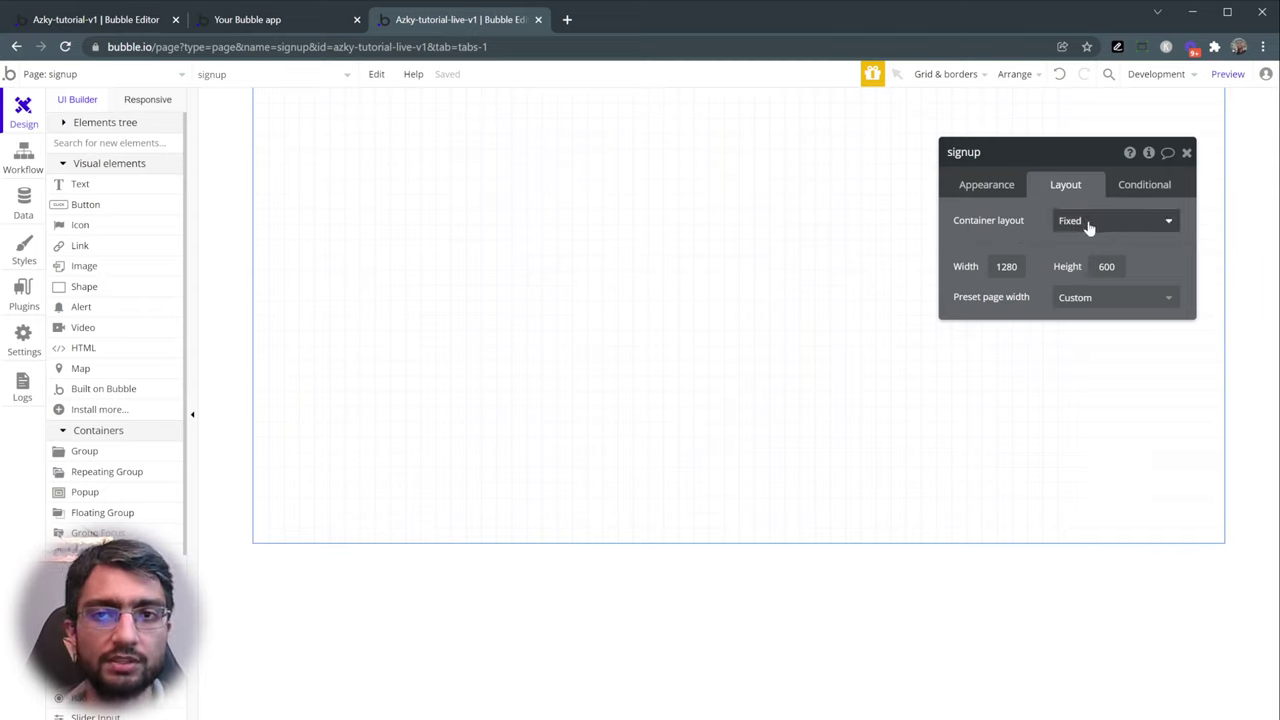
- Place two buttons on the signup page and reposition them
{"action": "left_click", "coordinate": [145, 207]}
{"action": "left_click", "coordinate": [447, 176]}
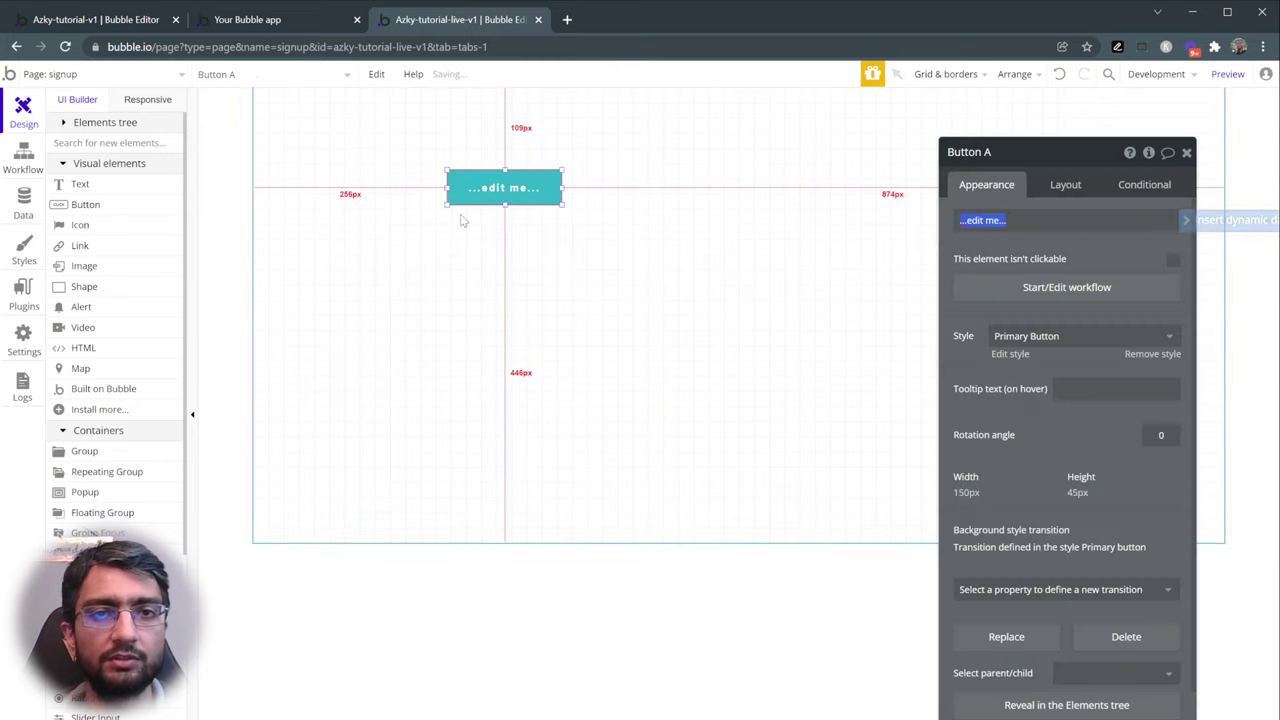
{"action": "left_click", "coordinate": [85, 204]}
{"action": "left_click", "coordinate": [432, 334]}
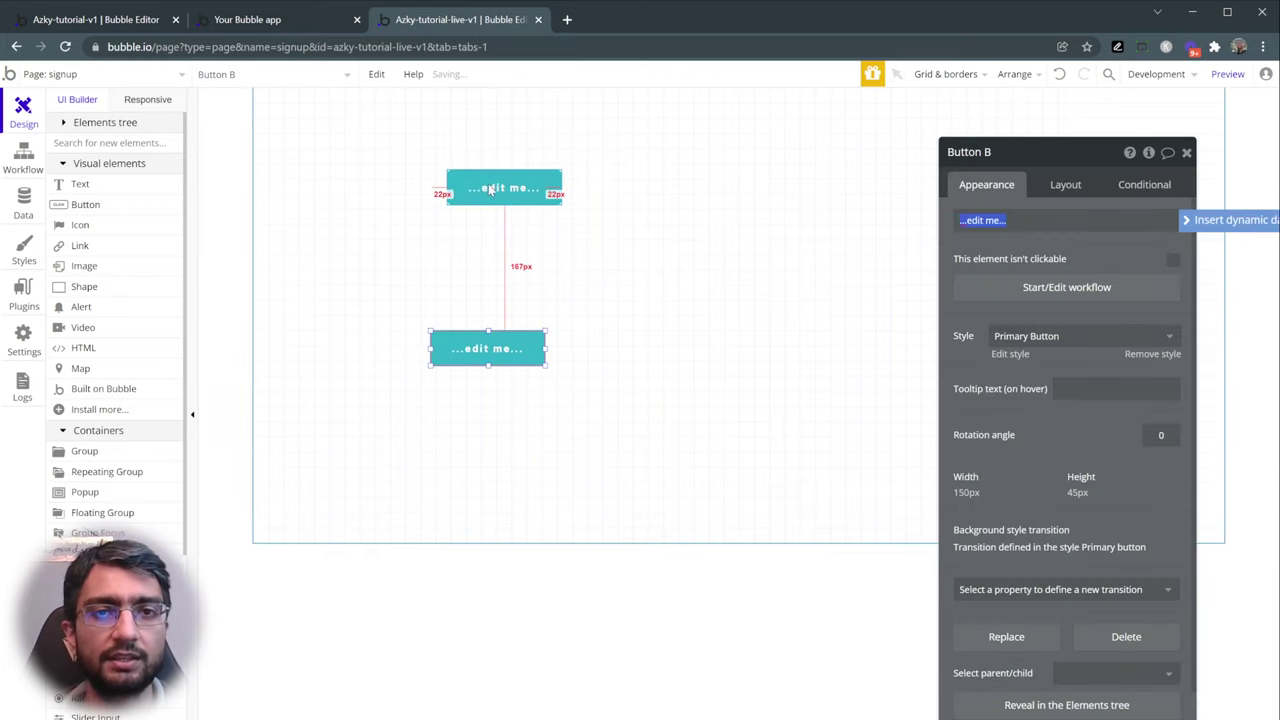
{"action": "left_click_drag", "start_coordinate": [491, 191], "coordinate": [578, 195]}
{"action": "left_click_drag", "start_coordinate": [472, 360], "coordinate": [400, 322]}
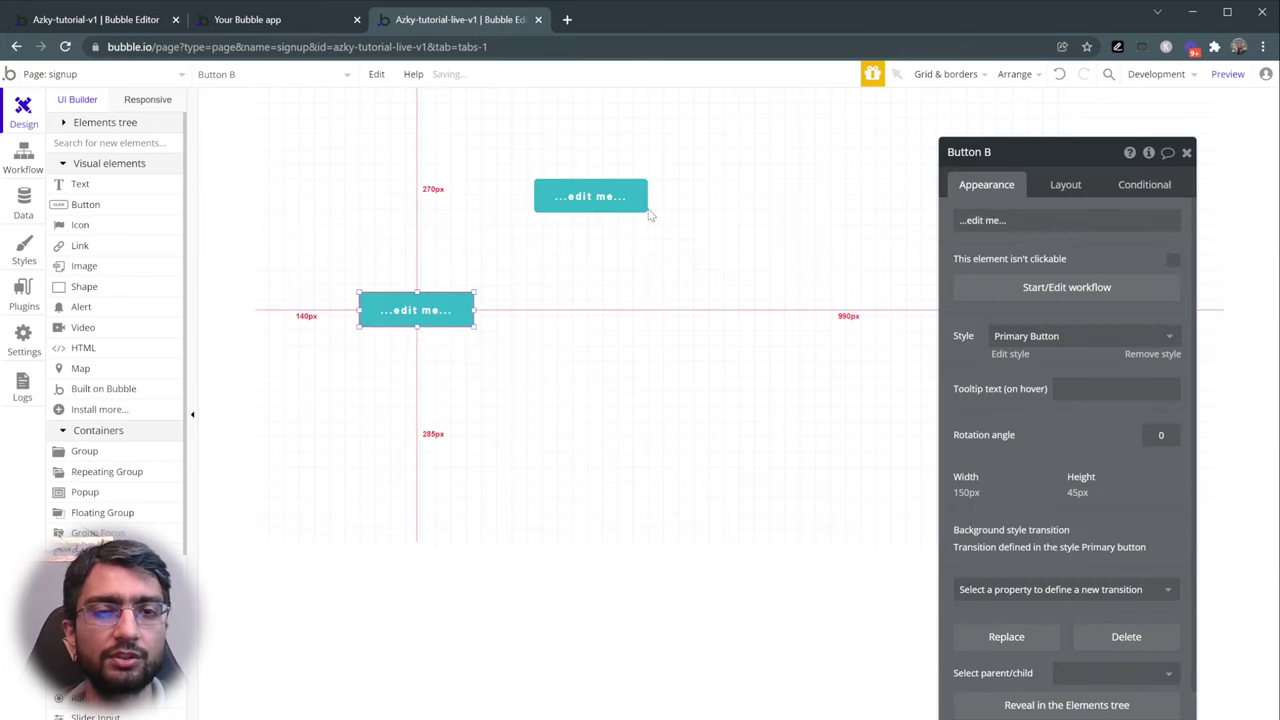
{"action": "left_click", "coordinate": [590, 208]}
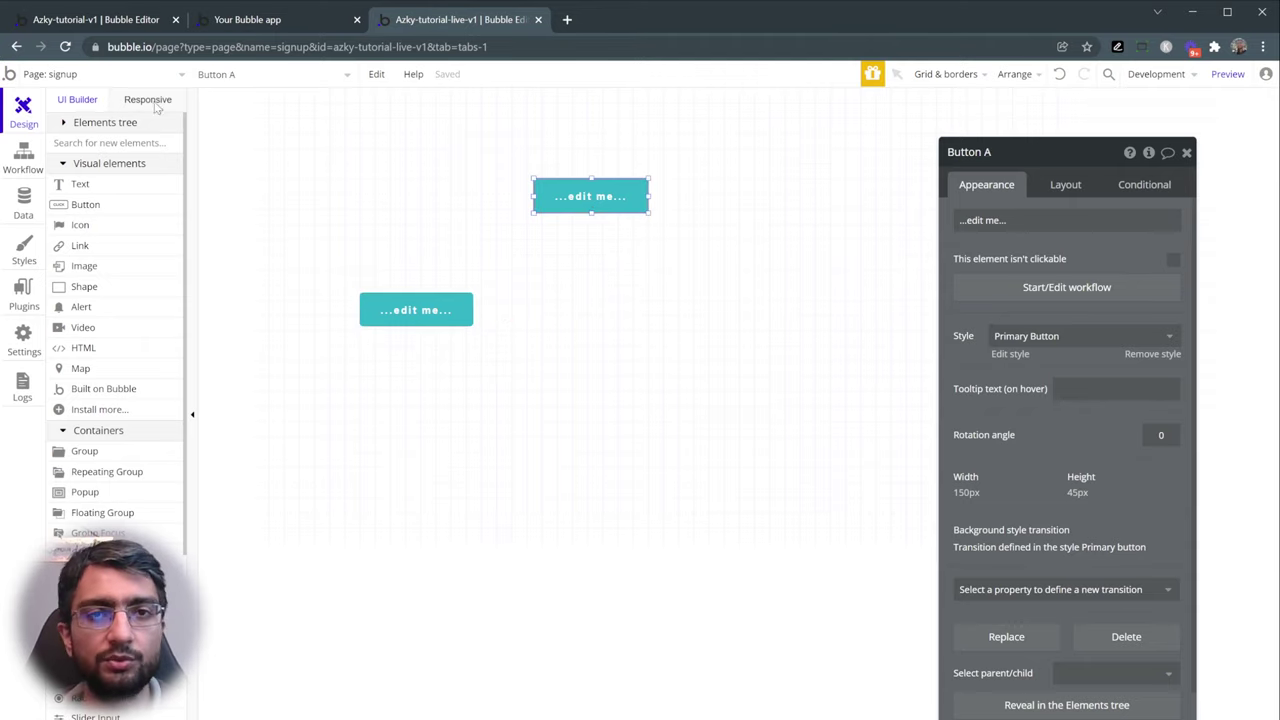
- Check the responsive view, then delete both buttons from the page
{"action": "left_click", "coordinate": [152, 103]}
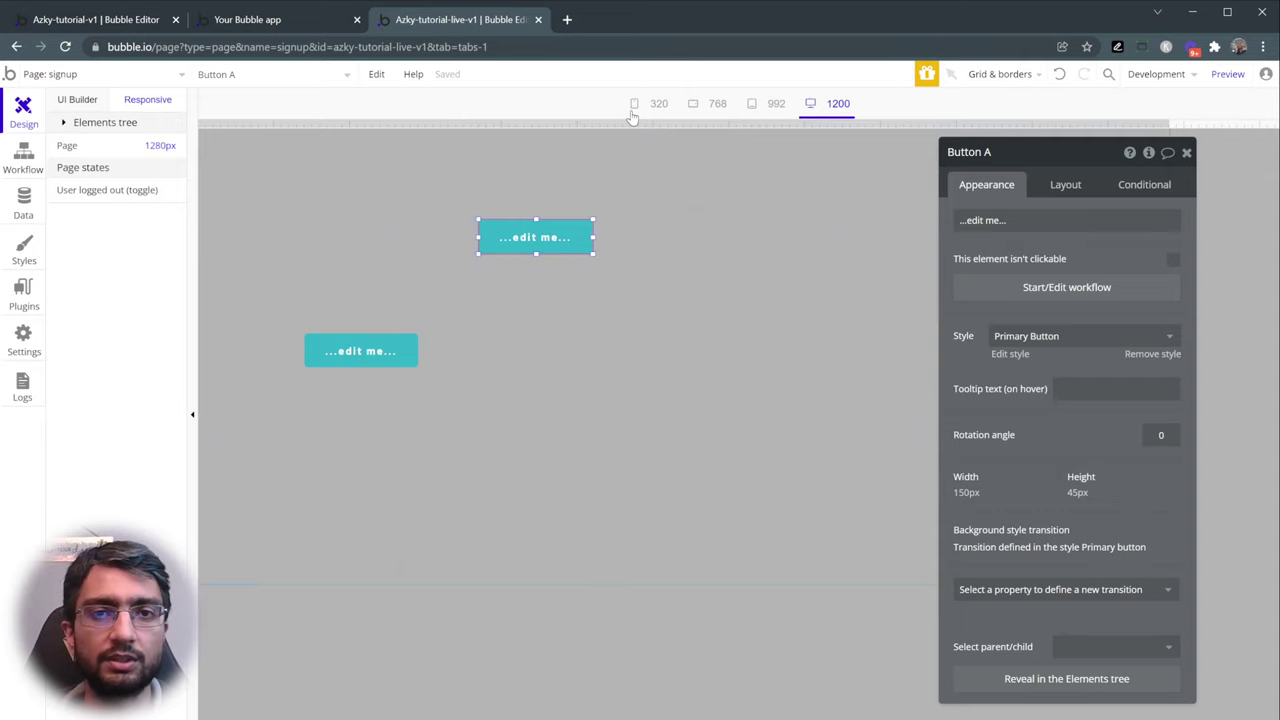
{"action": "left_click", "coordinate": [77, 100]}
{"action": "key", "text": "Delete"}
{"action": "left_click", "coordinate": [437, 309]}
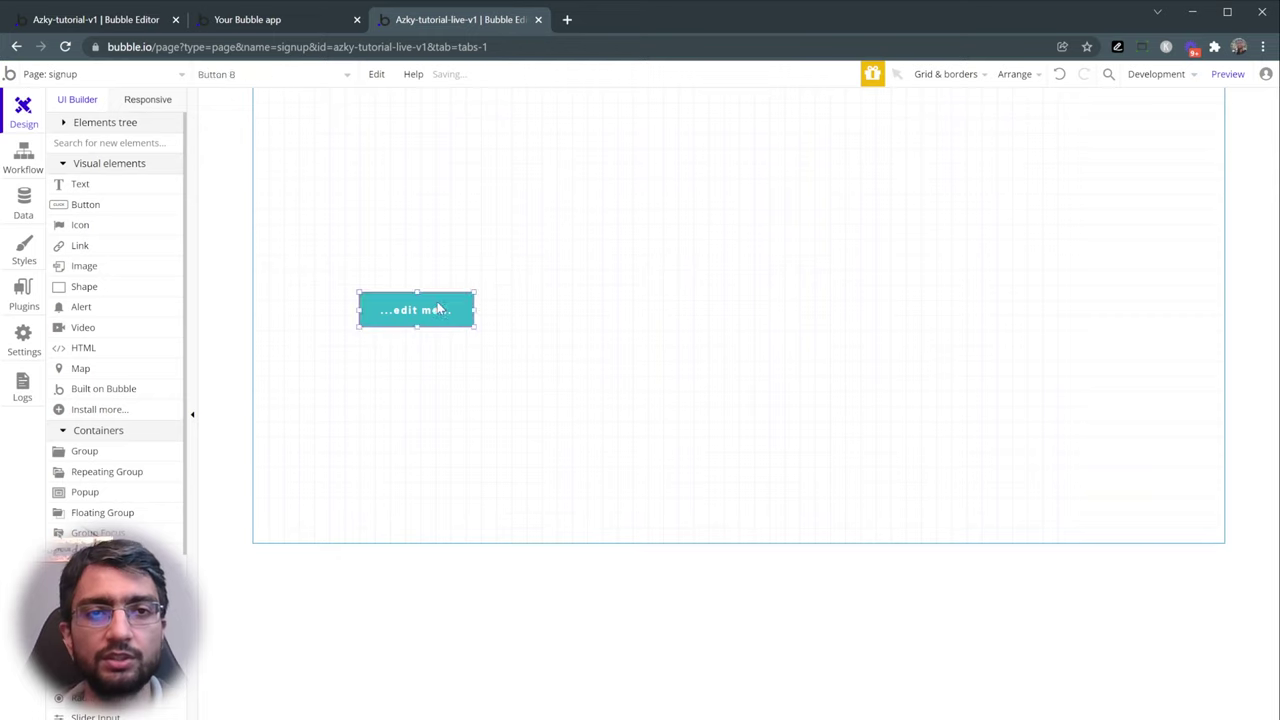
{"action": "key", "text": "Delete"}
- Set the signup page's container layout to Column and check it in the preview
{"action": "double_click", "coordinate": [520, 209]}
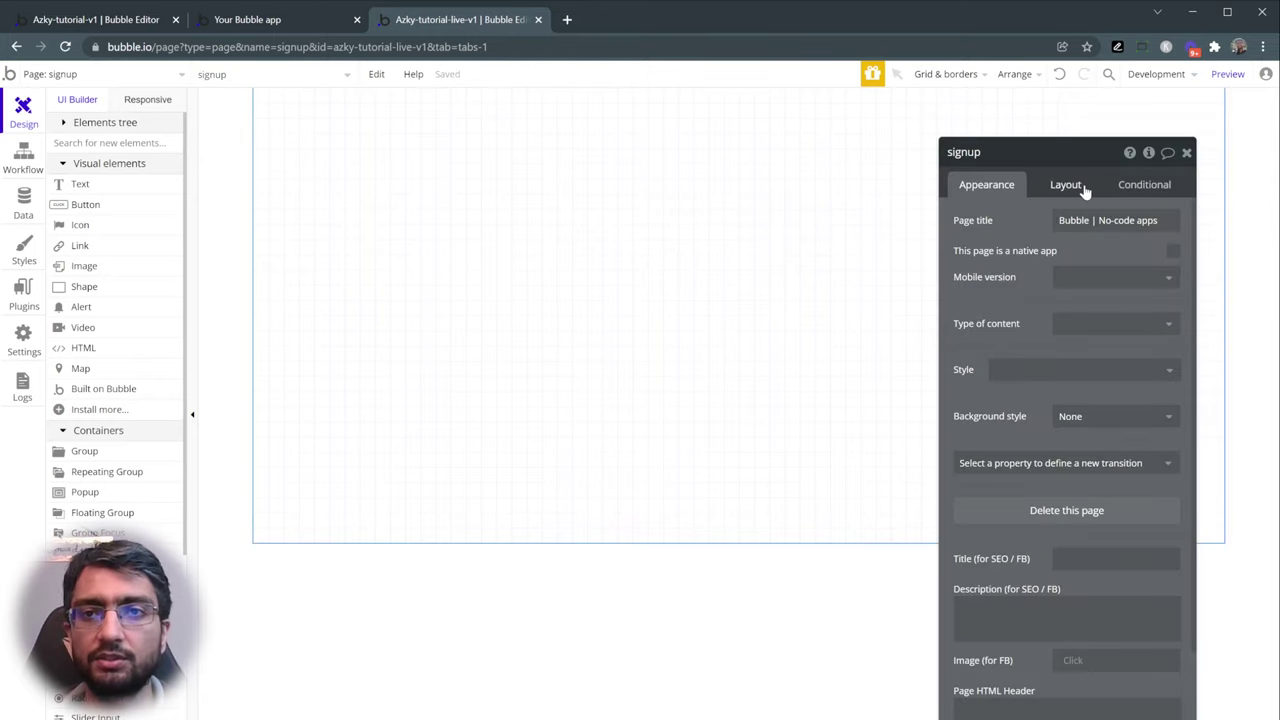
{"action": "left_click", "coordinate": [1085, 184]}
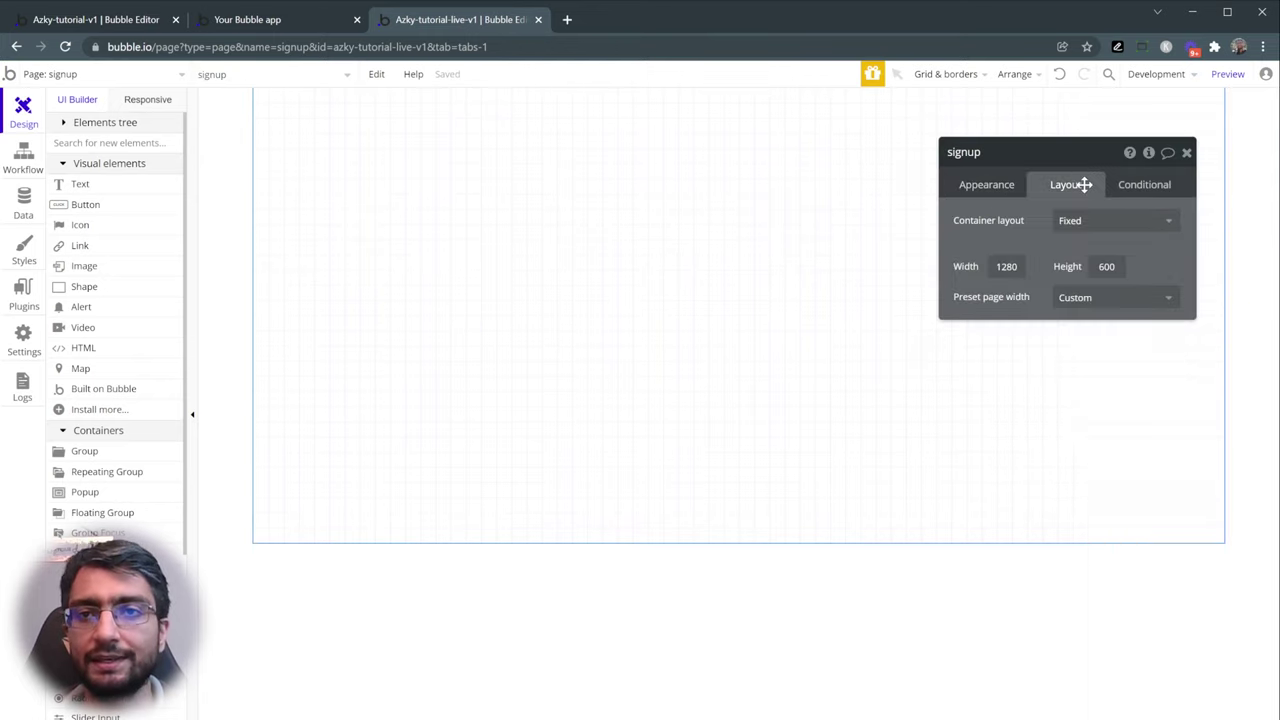
{"action": "left_click", "coordinate": [1125, 228]}
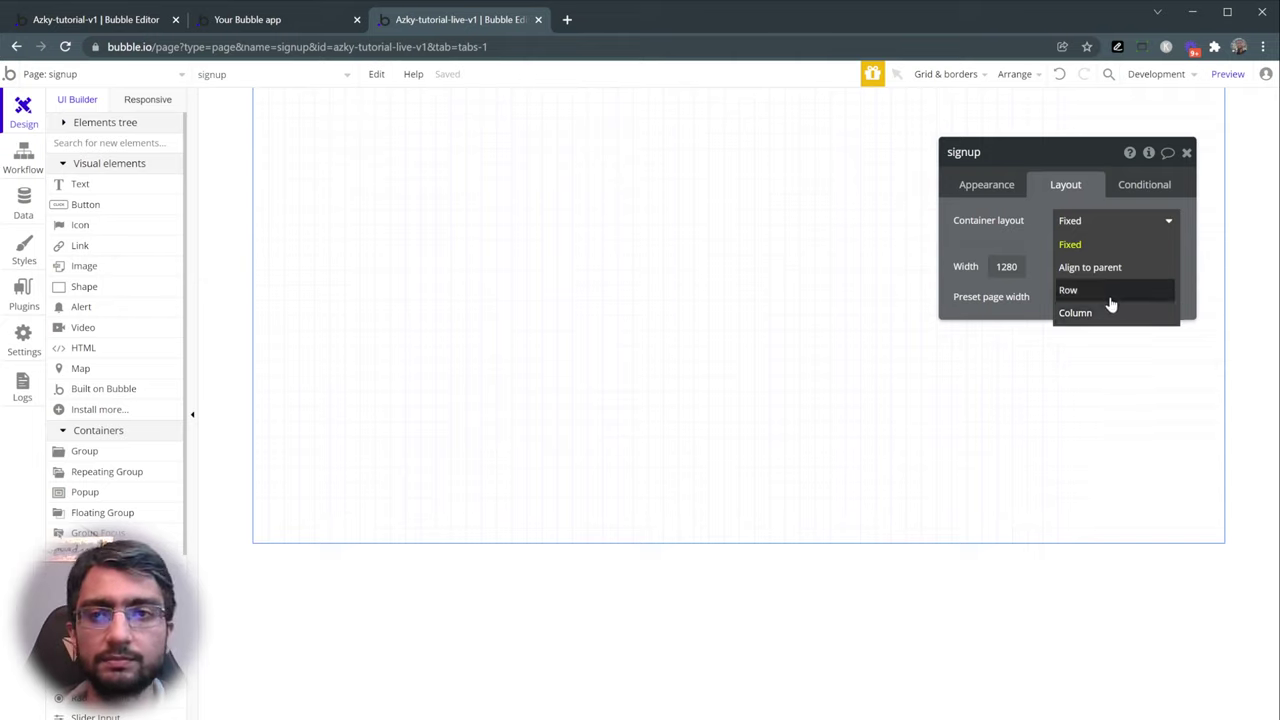
{"action": "left_click", "coordinate": [1120, 322]}
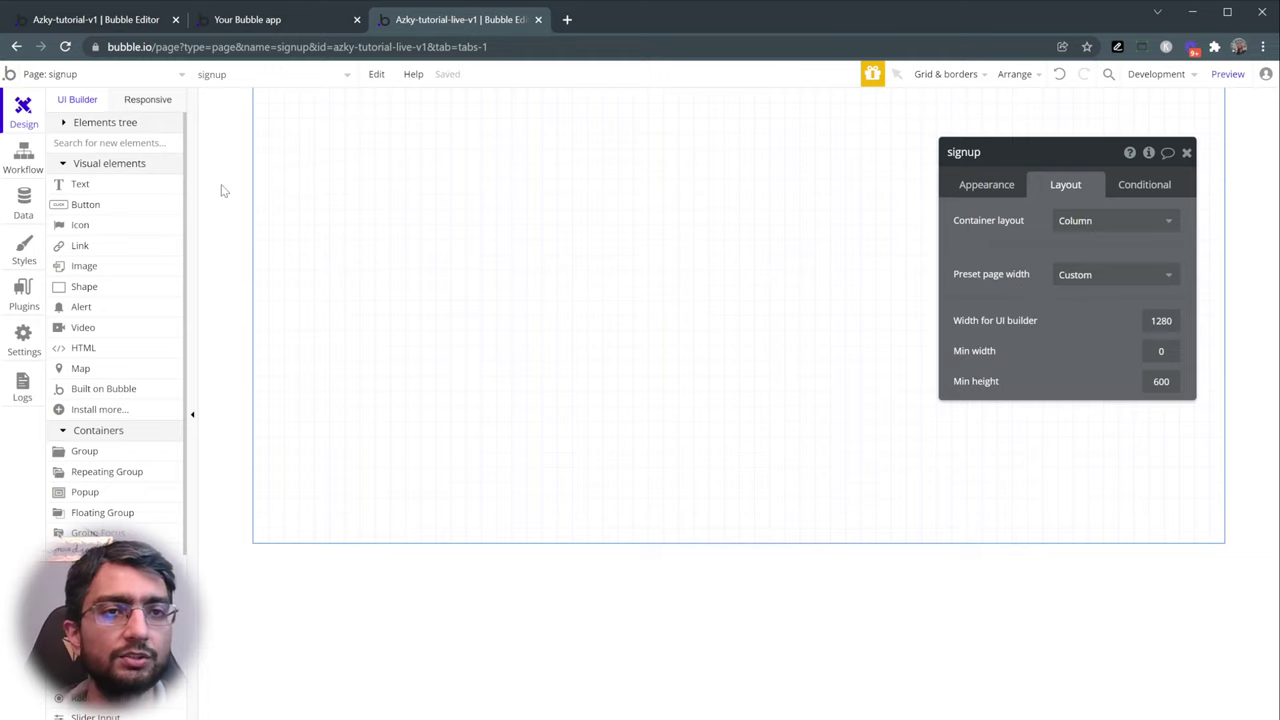
{"action": "left_click", "coordinate": [284, 20]}
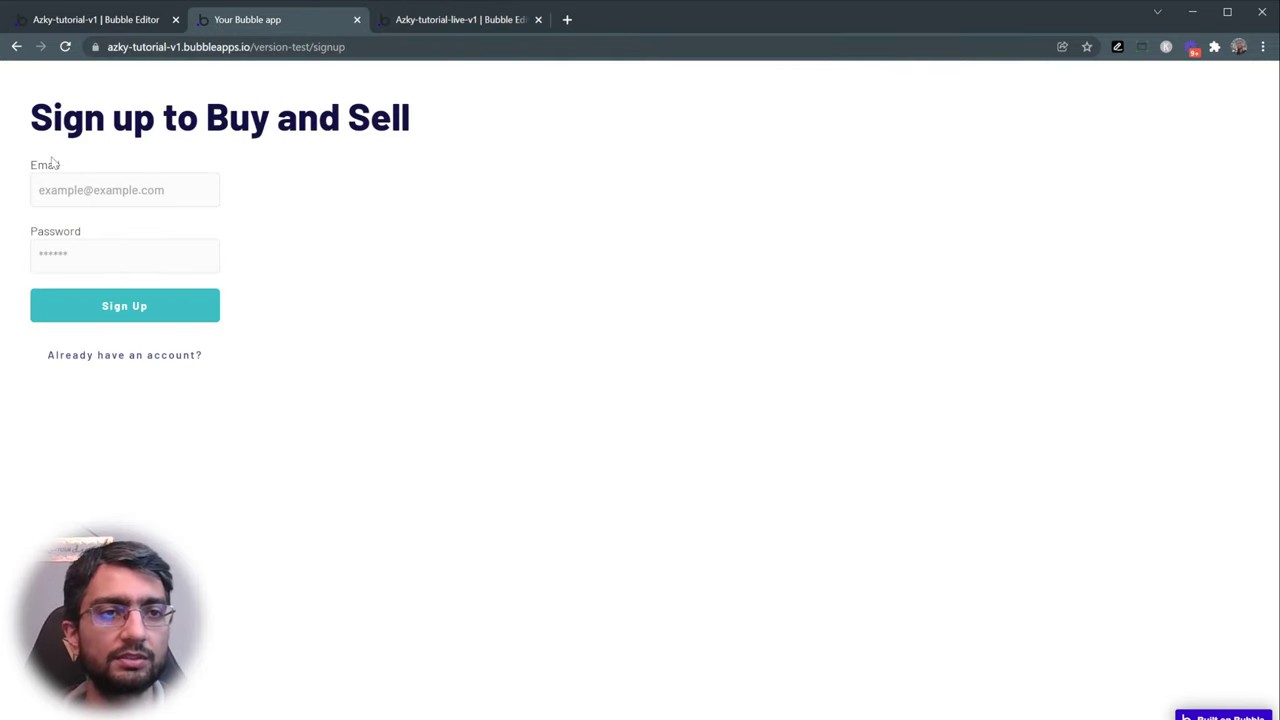
{"action": "left_click", "coordinate": [452, 24]}
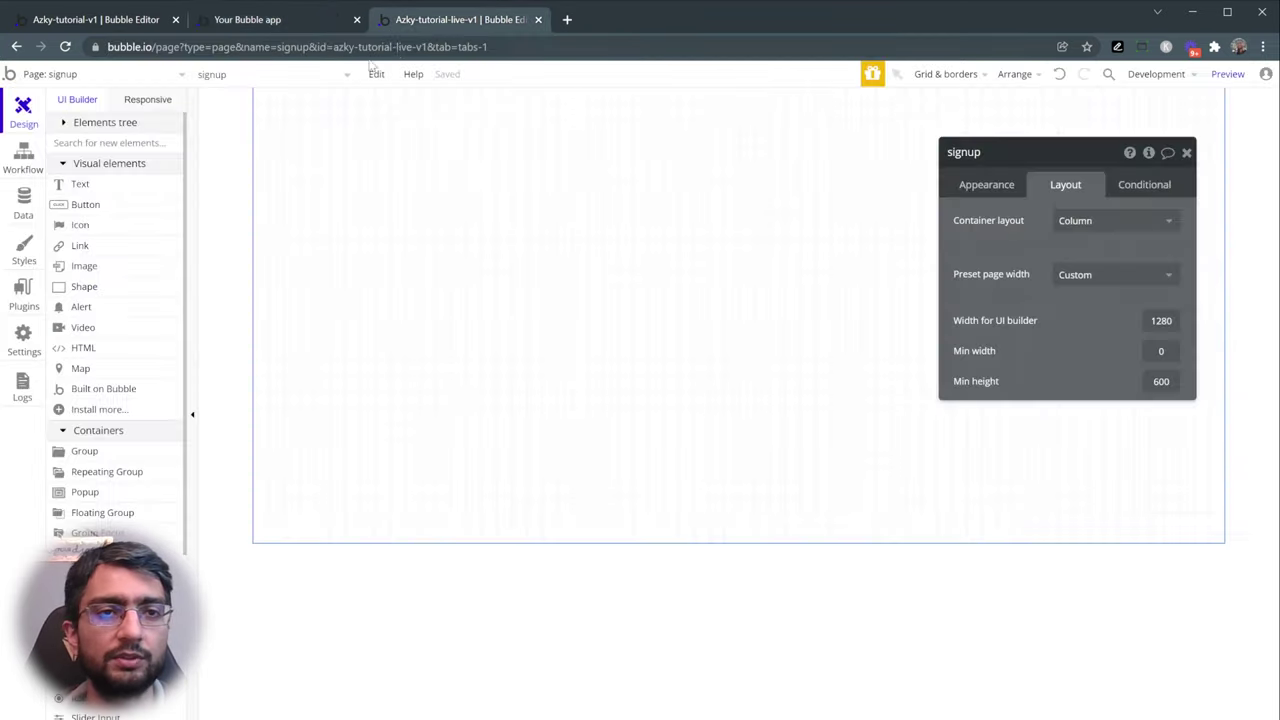
- Add two '...edit me...' text elements stacked at the top-left of the signup page
{"action": "left_click", "coordinate": [85, 190]}
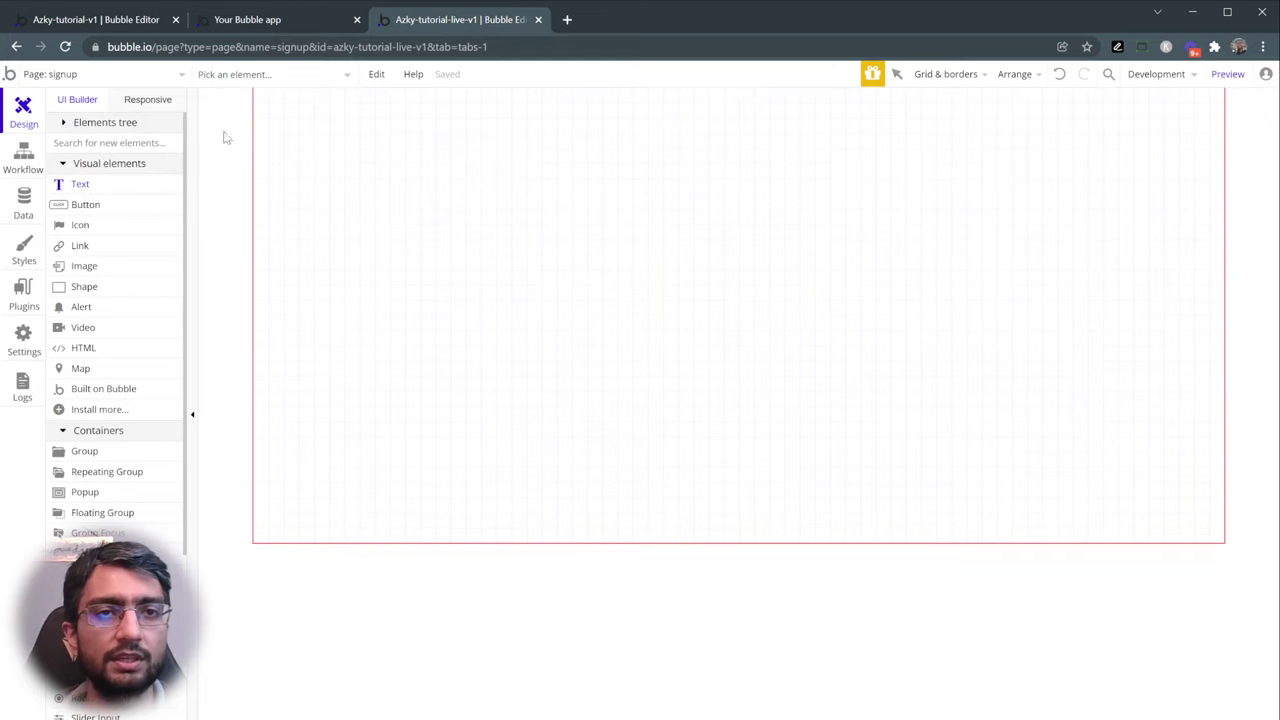
{"action": "left_click", "coordinate": [288, 113]}
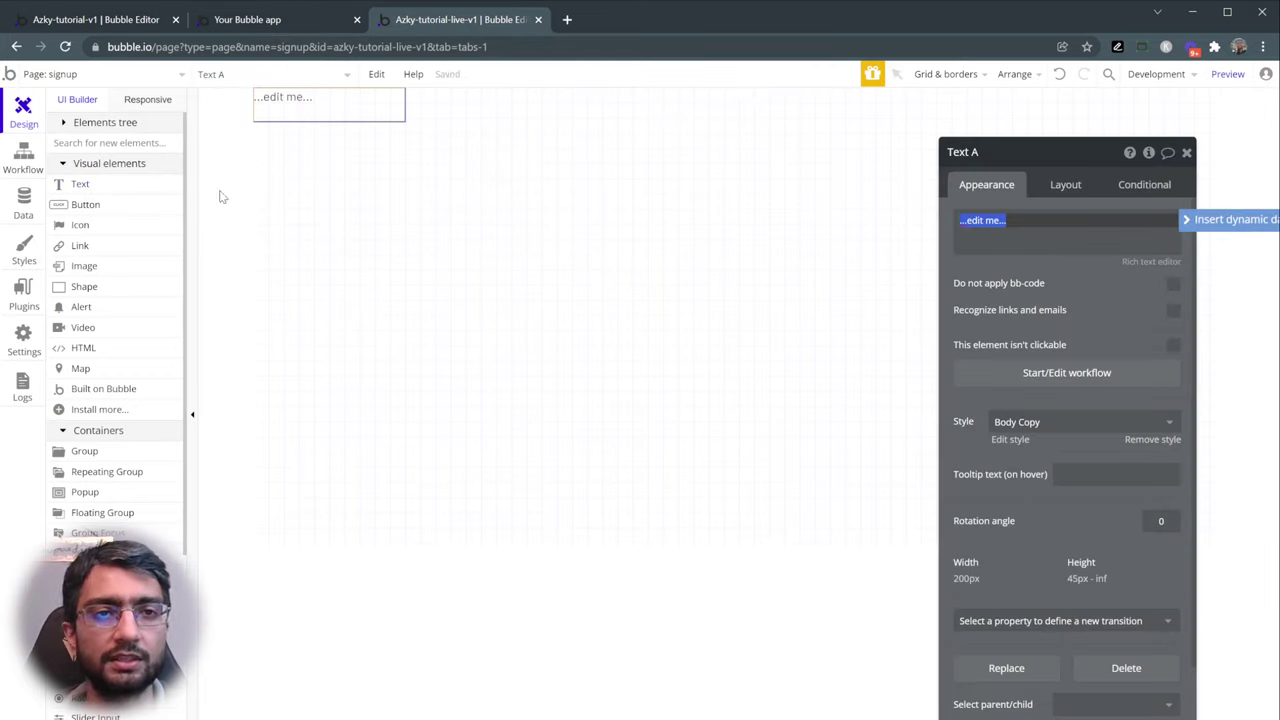
{"action": "left_click", "coordinate": [135, 191]}
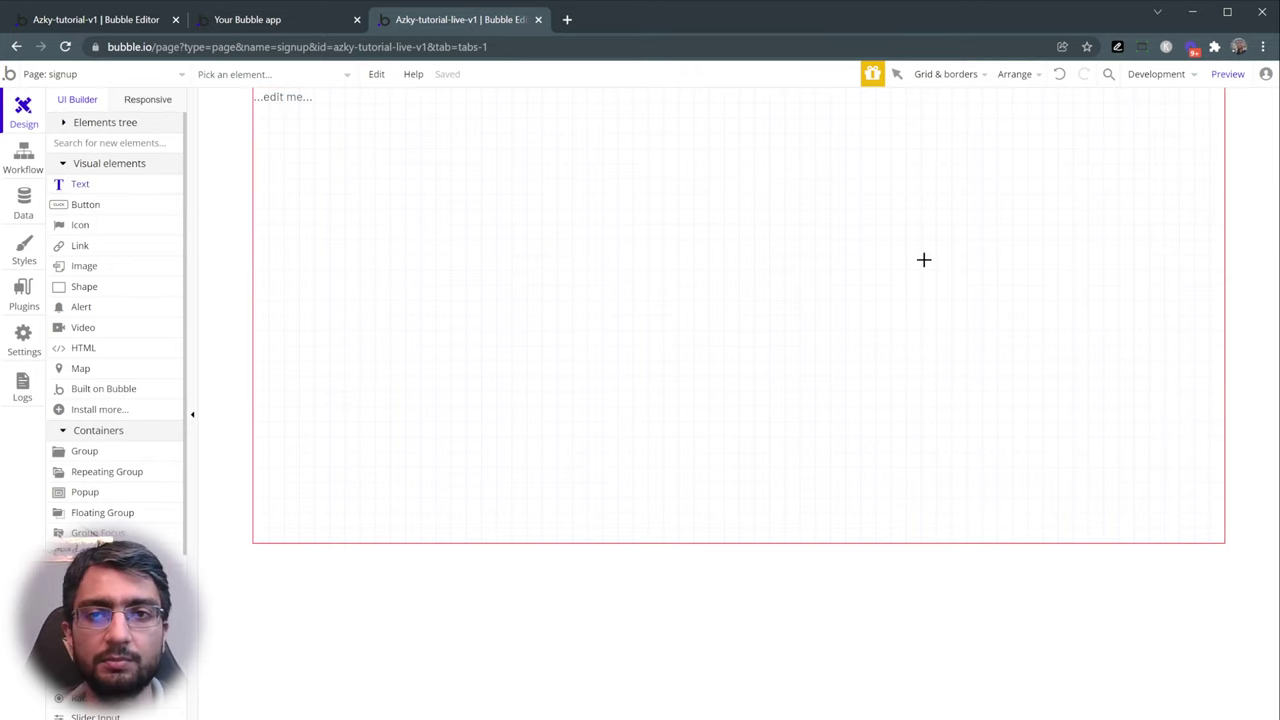
{"action": "left_click_drag", "start_coordinate": [802, 251], "coordinate": [1043, 329]}
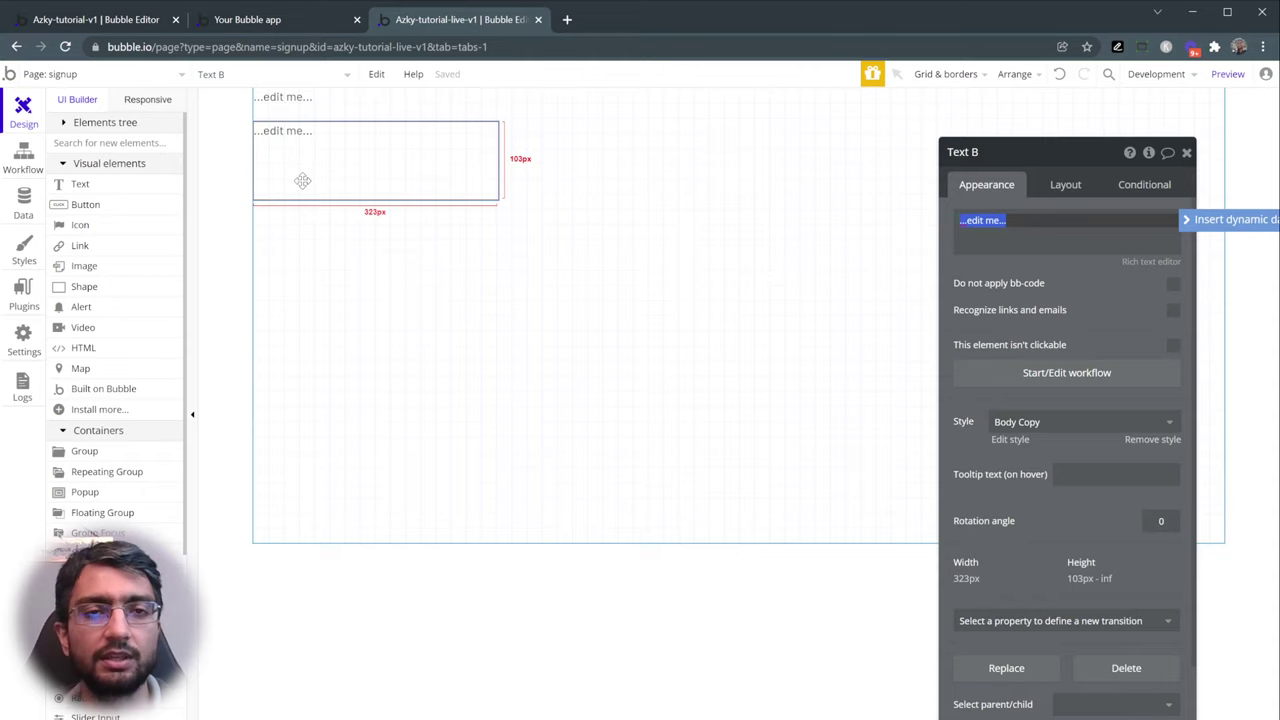
{"action": "left_click", "coordinate": [603, 191]}
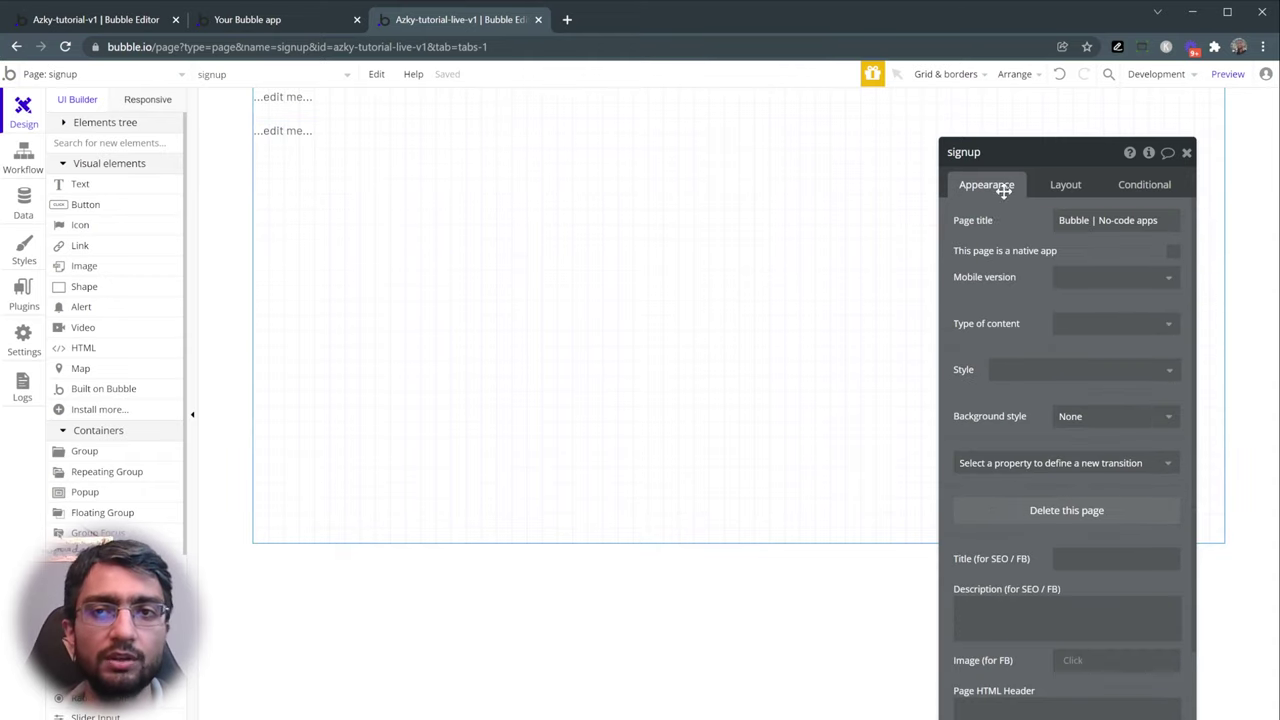
{"action": "left_click", "coordinate": [1050, 184]}
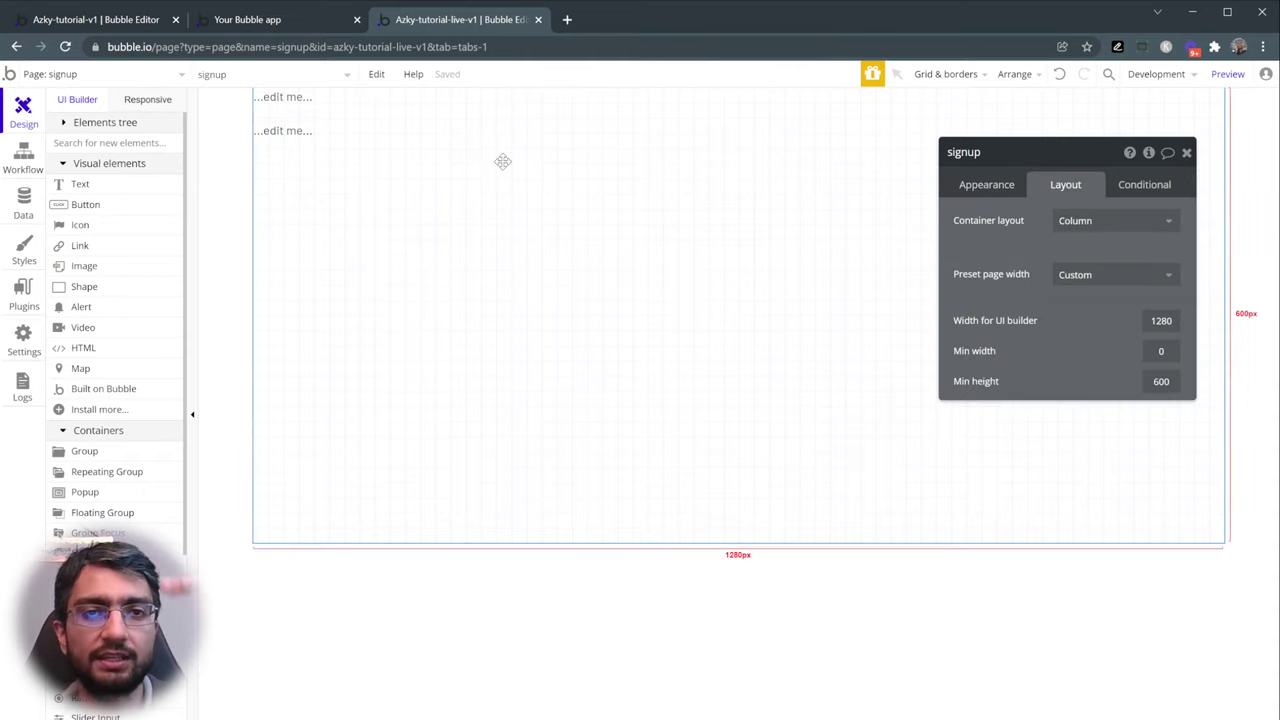
{"action": "left_click", "coordinate": [303, 100]}
{"action": "left_click", "coordinate": [987, 184]}
- Change the top text to 'Sign up to Buy and Sell' with the H1 Heading - Dark style
{"action": "left_click", "coordinate": [999, 237]}
{"action": "key", "text": "ctrl+a"}
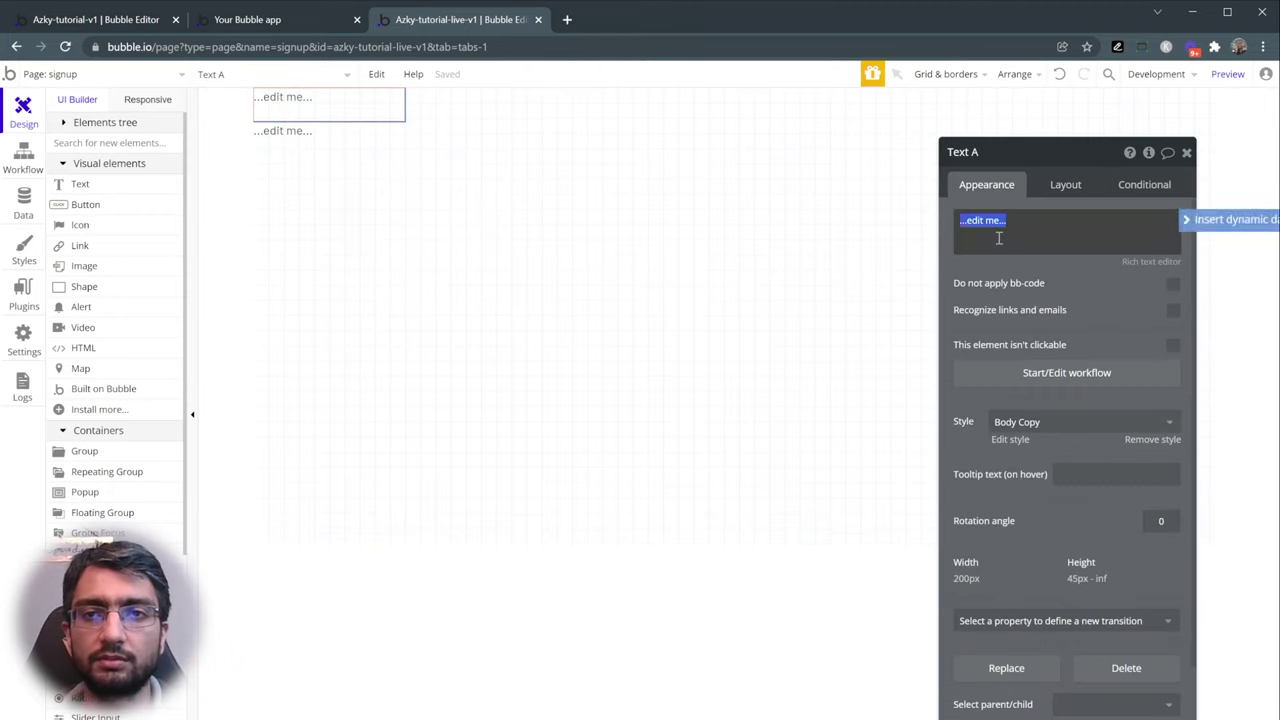
{"action": "type", "text": "Sign up to"}
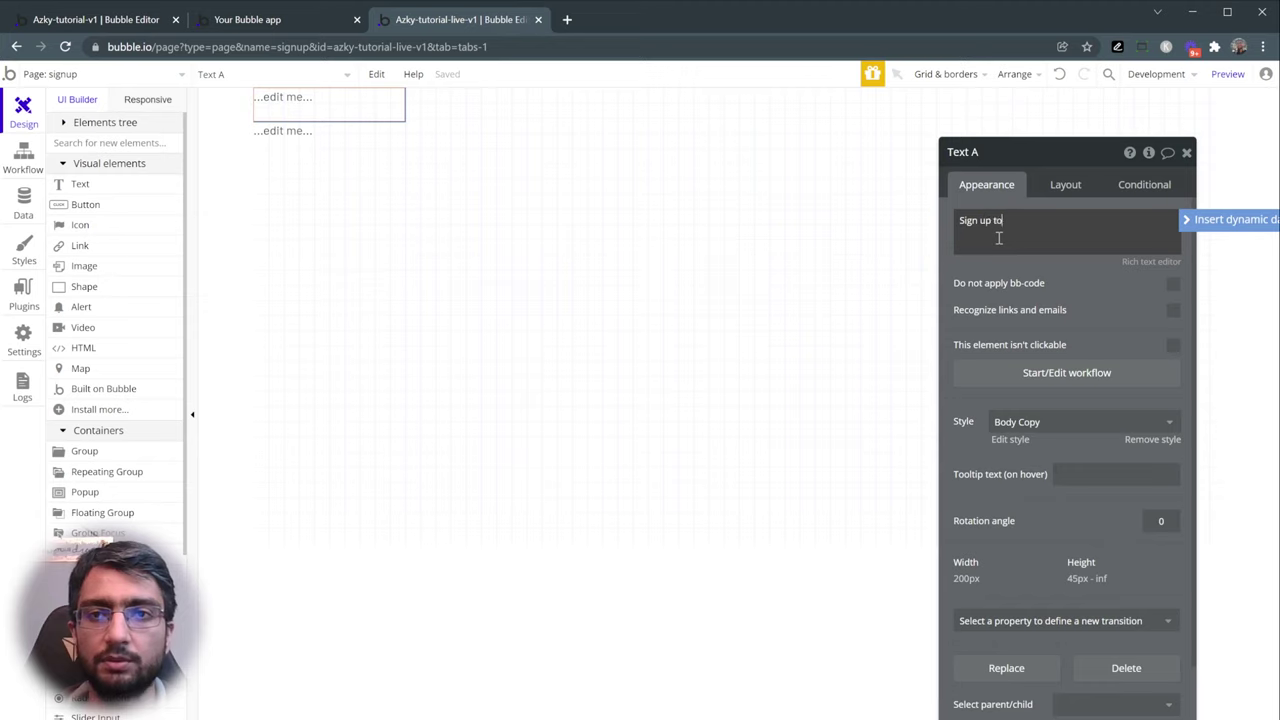
{"action": "type", "text": " Buy and Sell"}
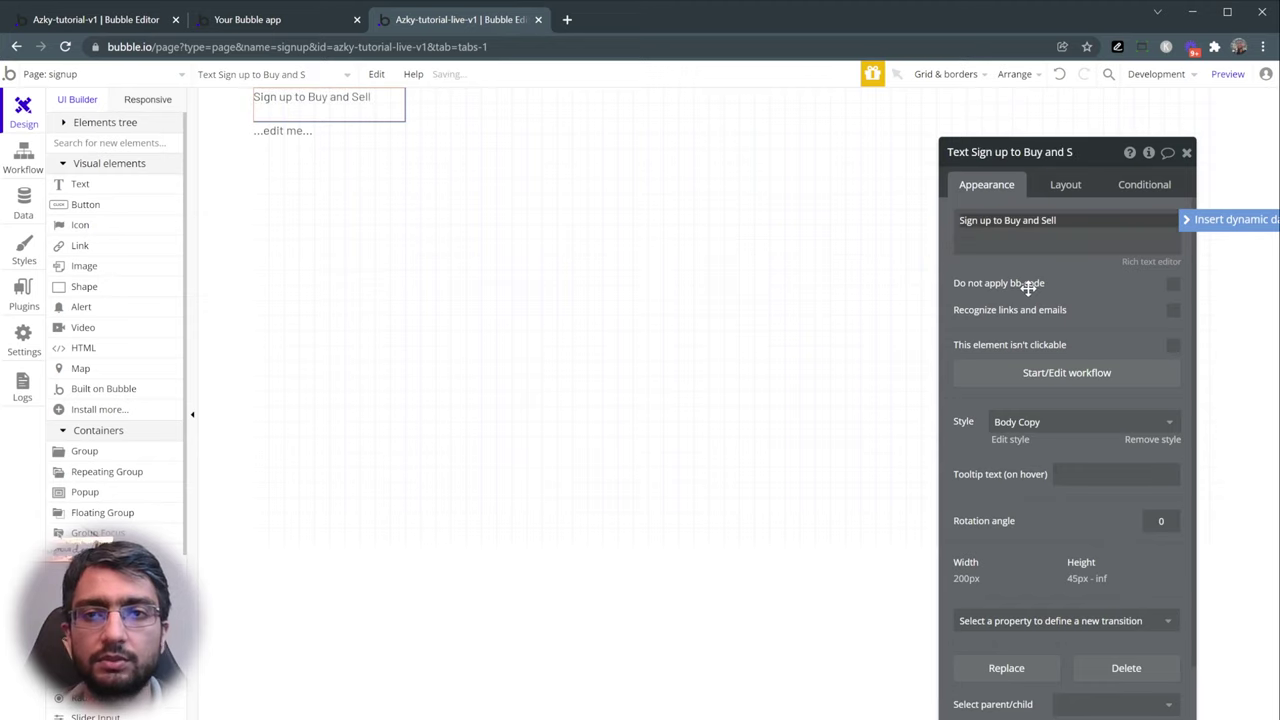
{"action": "left_click", "coordinate": [1065, 428]}
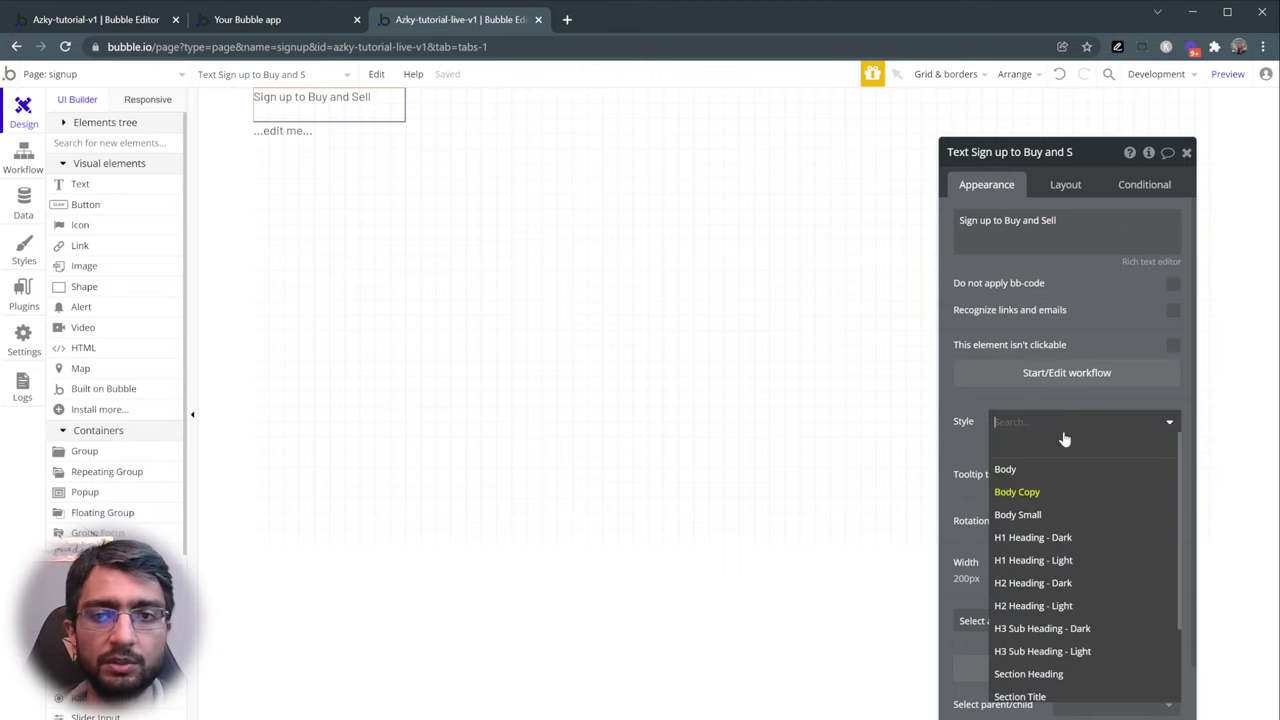
{"action": "left_click", "coordinate": [1094, 540]}
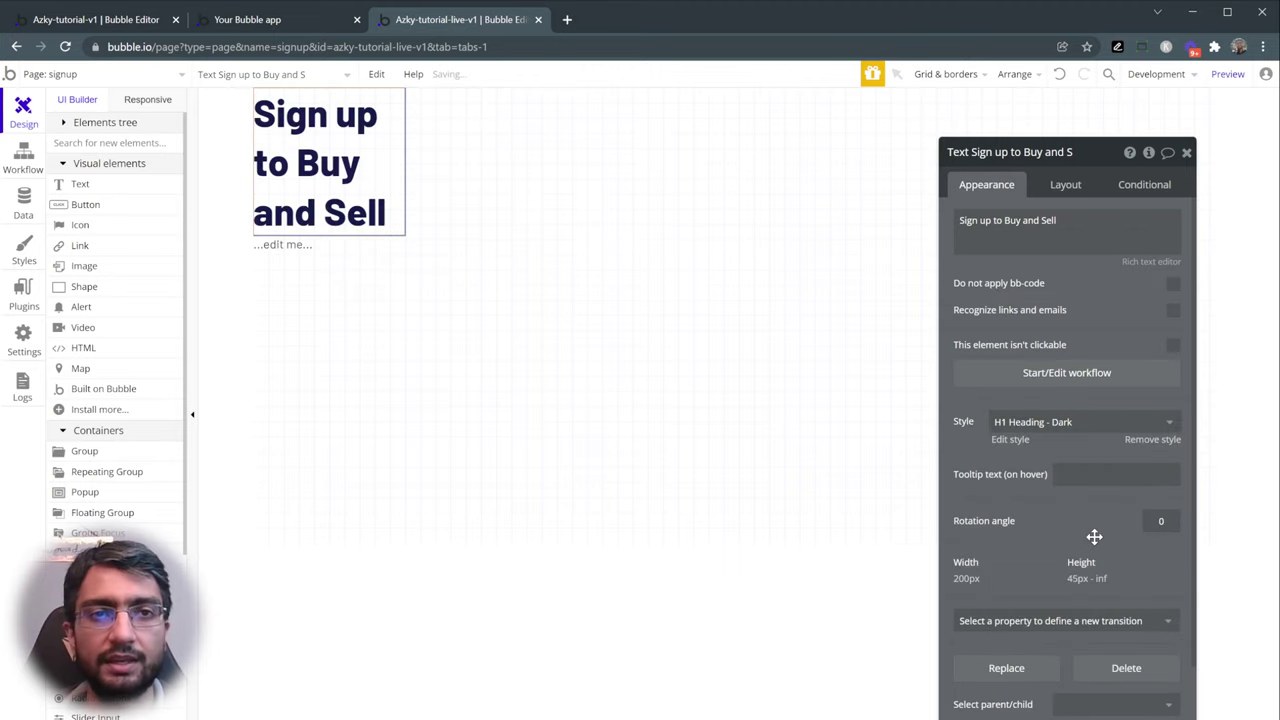
{"action": "left_click", "coordinate": [1066, 184]}
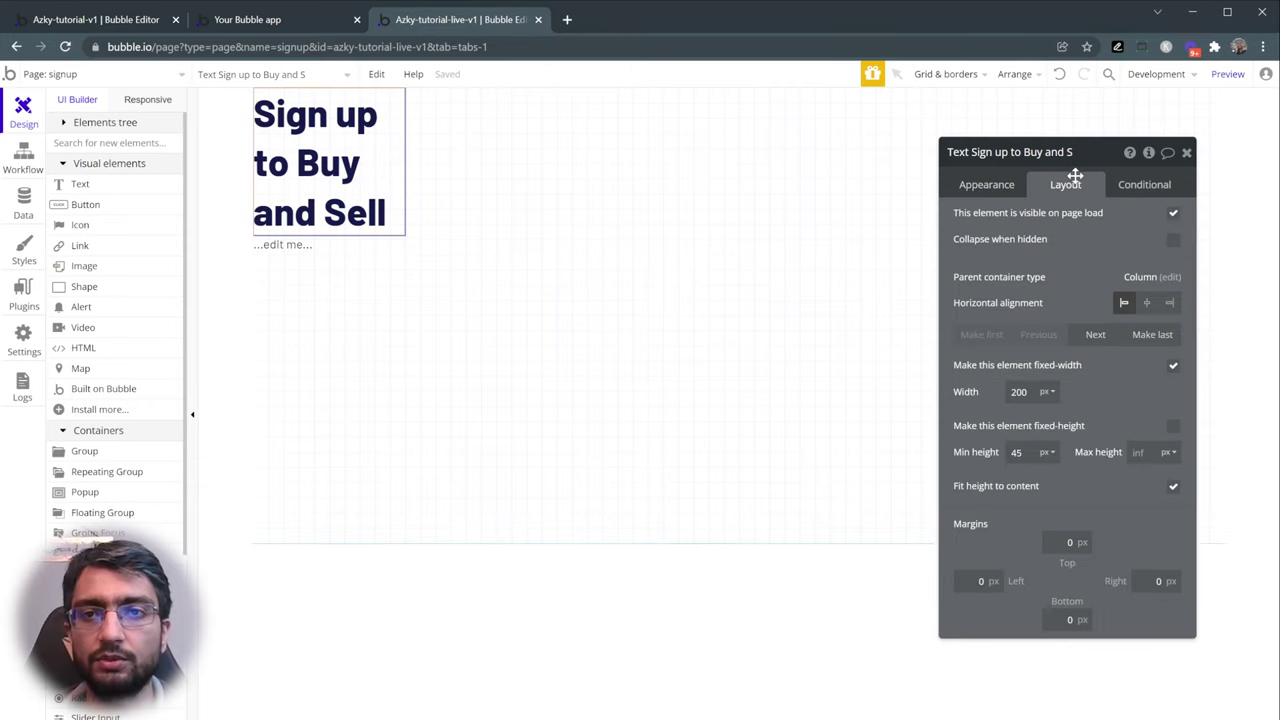
- Turn off fixed width for the heading and give it 40 px top, left and right margins
{"action": "left_click", "coordinate": [1174, 368]}
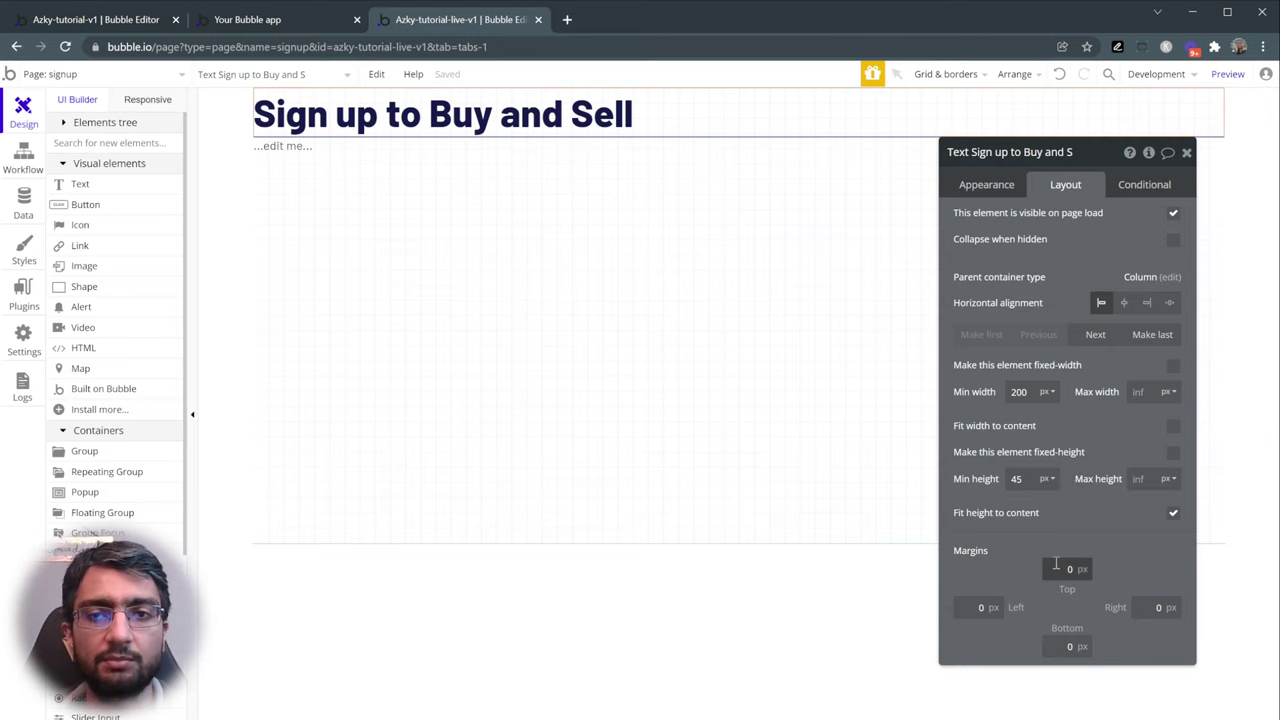
{"action": "left_click_drag", "start_coordinate": [1034, 553], "coordinate": [1013, 532]}
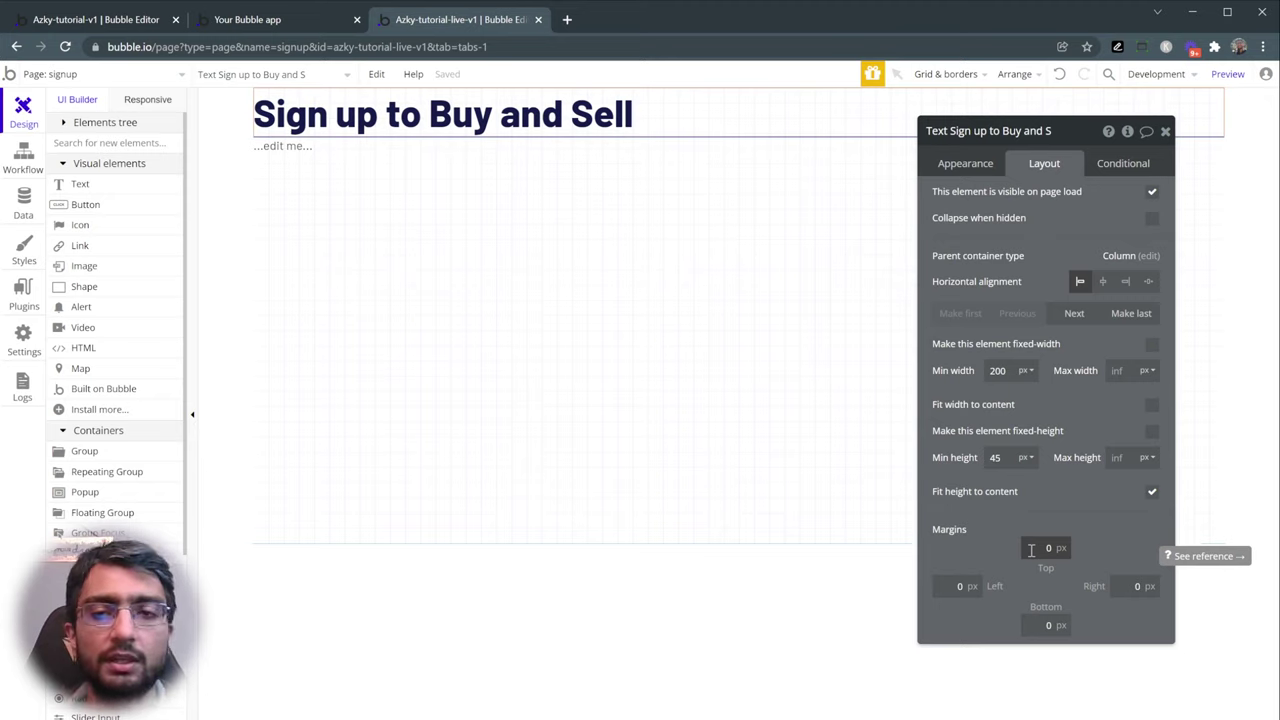
{"action": "left_click", "coordinate": [1031, 549]}
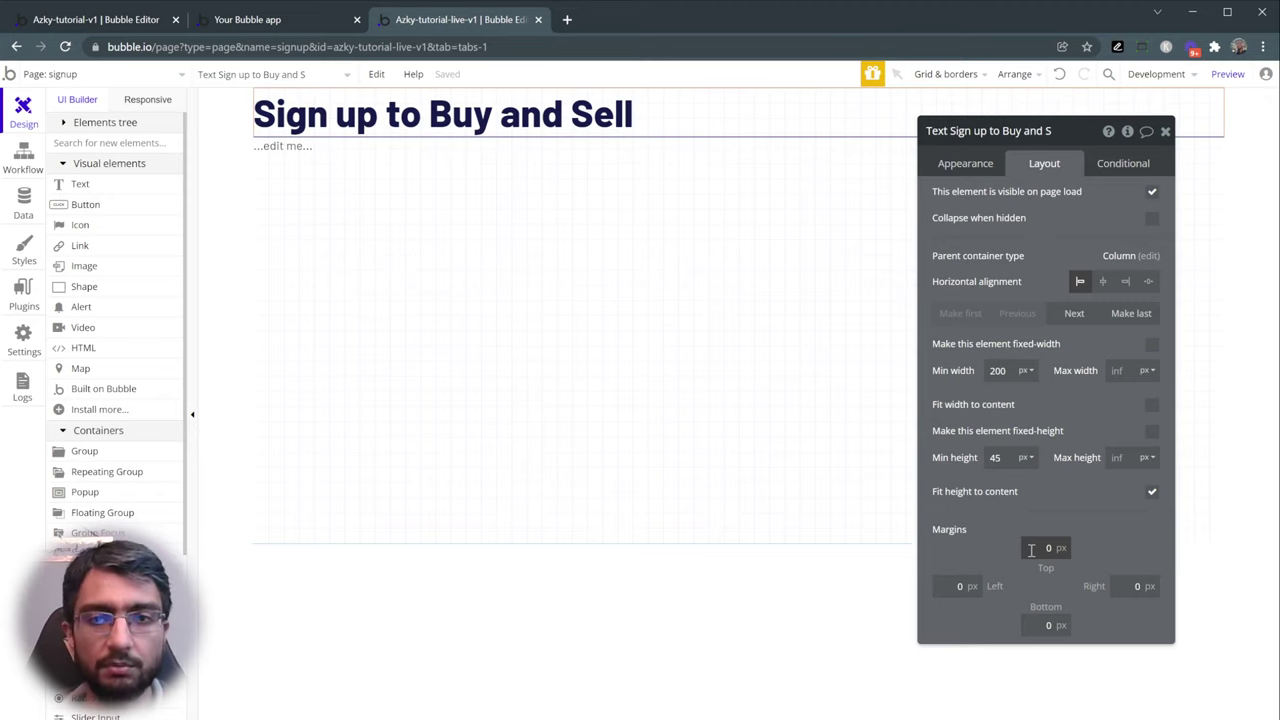
{"action": "type", "text": "4"}
{"action": "left_click", "coordinate": [951, 587]}
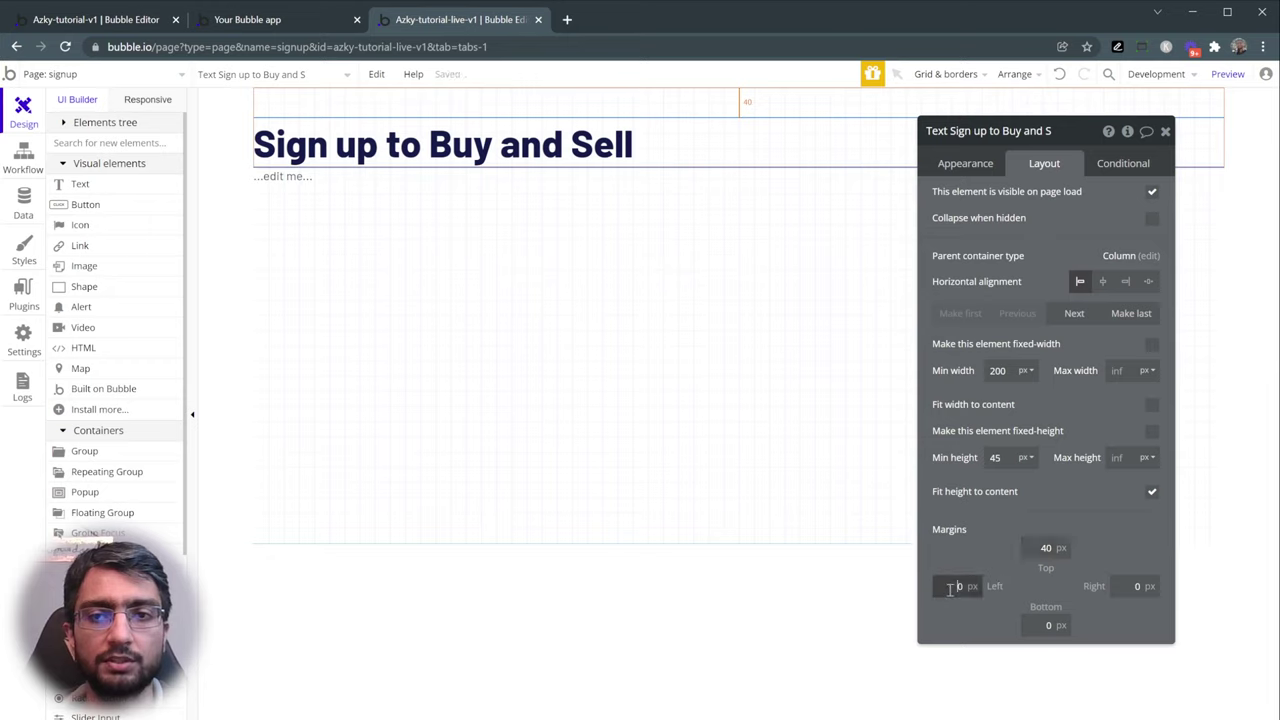
{"action": "type", "text": "4"}
{"action": "left_click", "coordinate": [1134, 587]}
{"action": "type", "text": "4"}
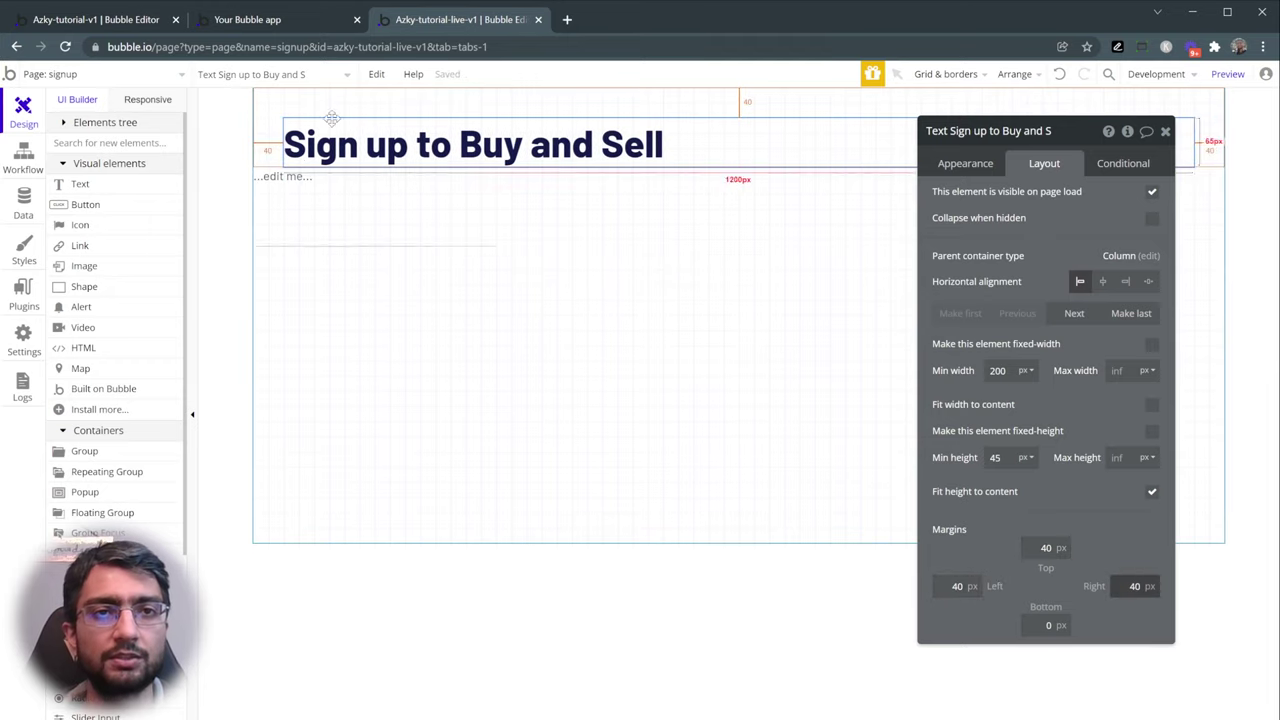
- Relabel the second text 'Email' and place an input field below it
{"action": "left_click", "coordinate": [290, 178]}
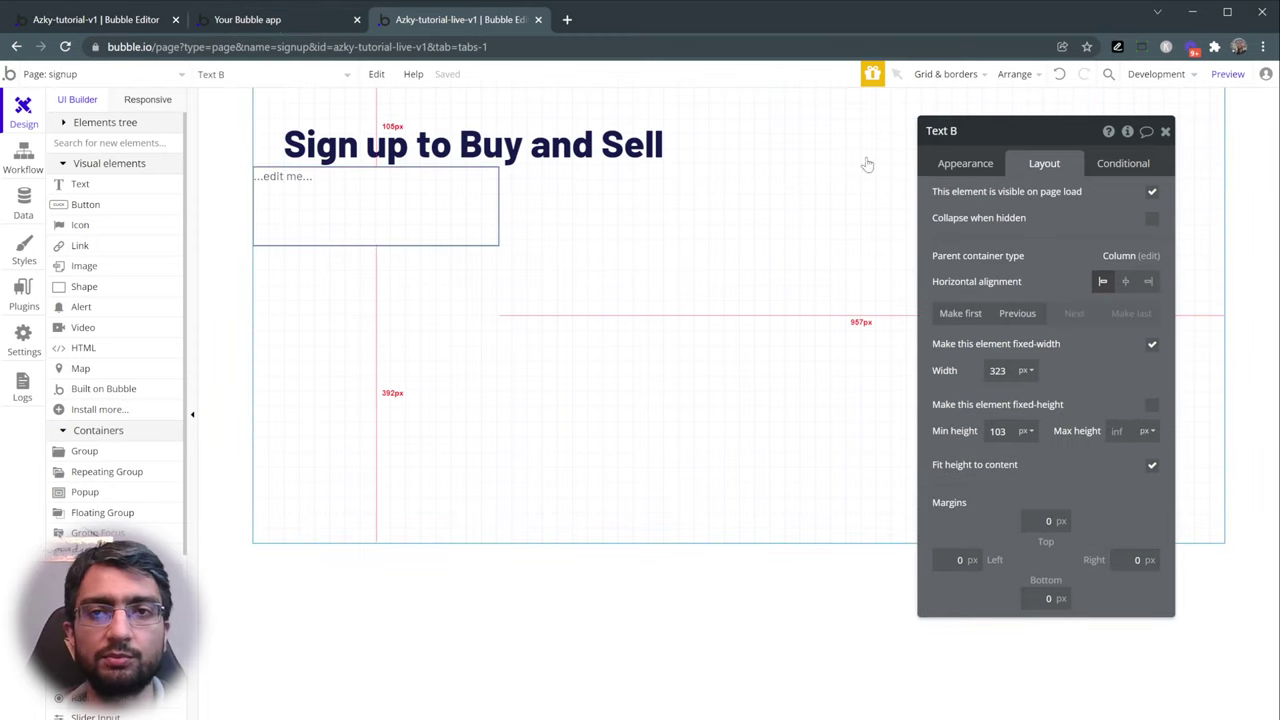
{"action": "left_click", "coordinate": [965, 164]}
{"action": "left_click", "coordinate": [1008, 200]}
{"action": "type", "text": "Em"}
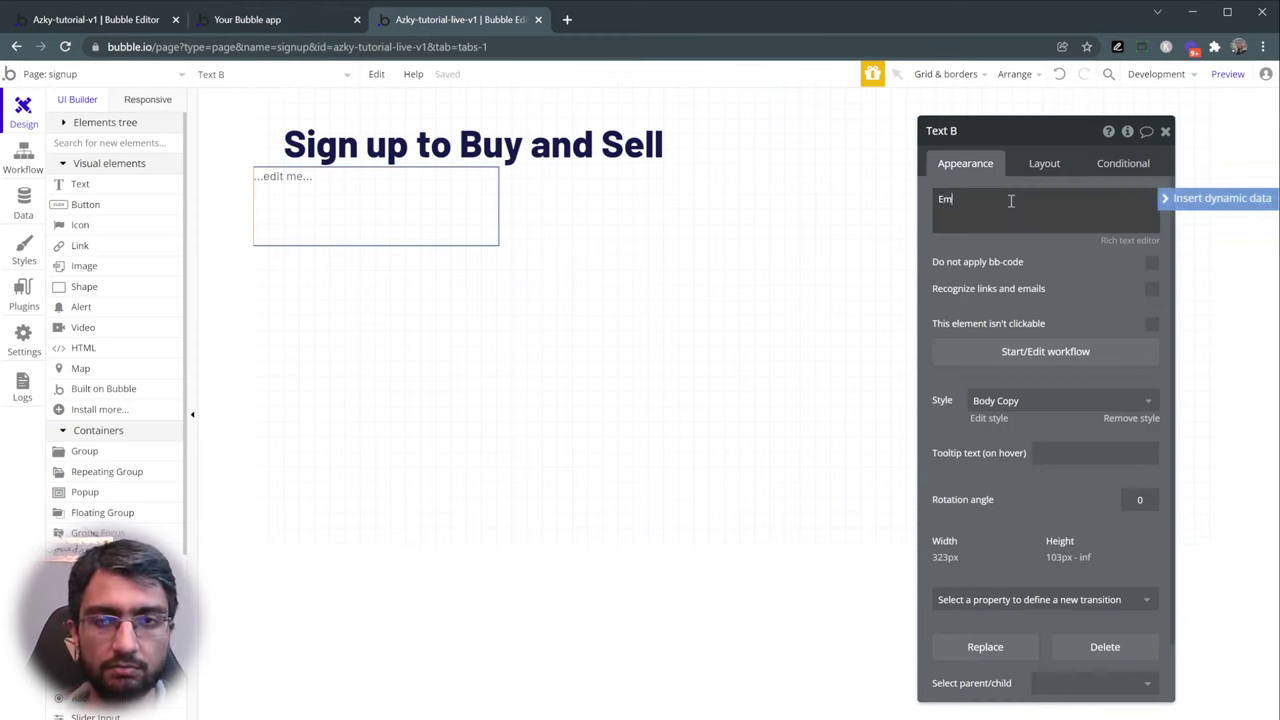
{"action": "type", "text": "ail"}
{"action": "left_click", "coordinate": [980, 244]}
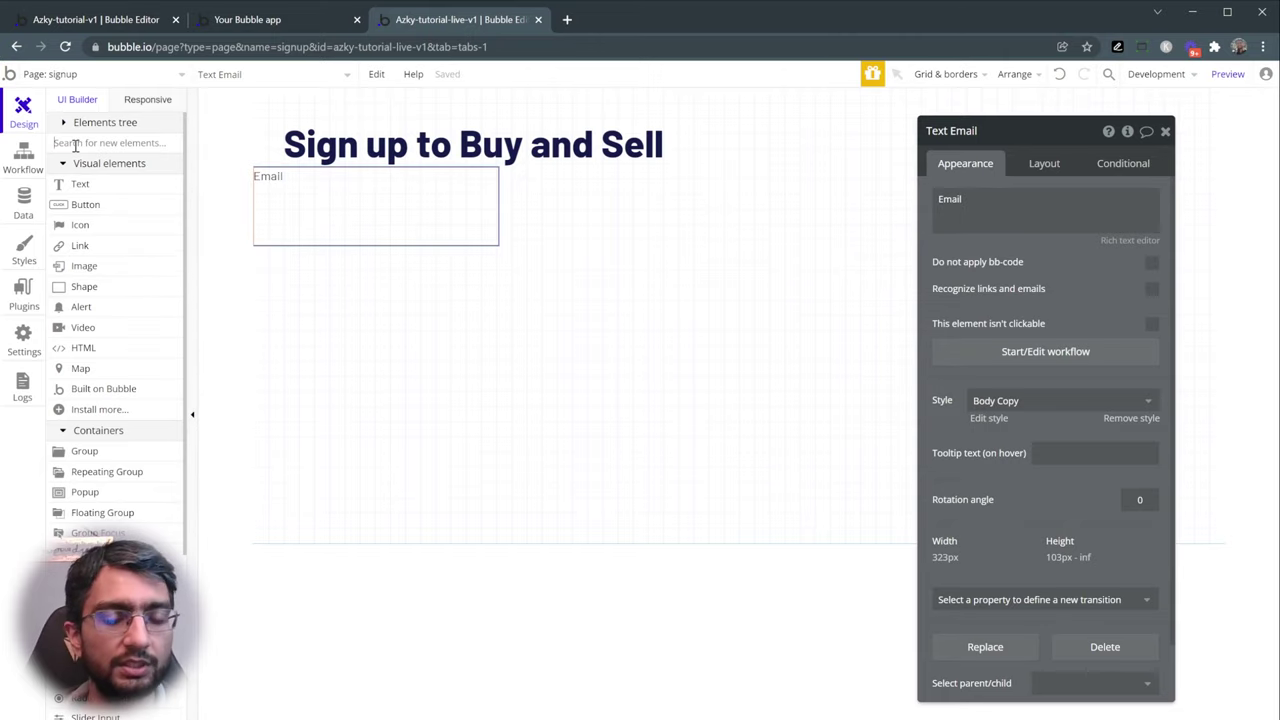
{"action": "left_click", "coordinate": [75, 145]}
{"action": "type", "text": "inp"}
{"action": "left_click", "coordinate": [80, 184]}
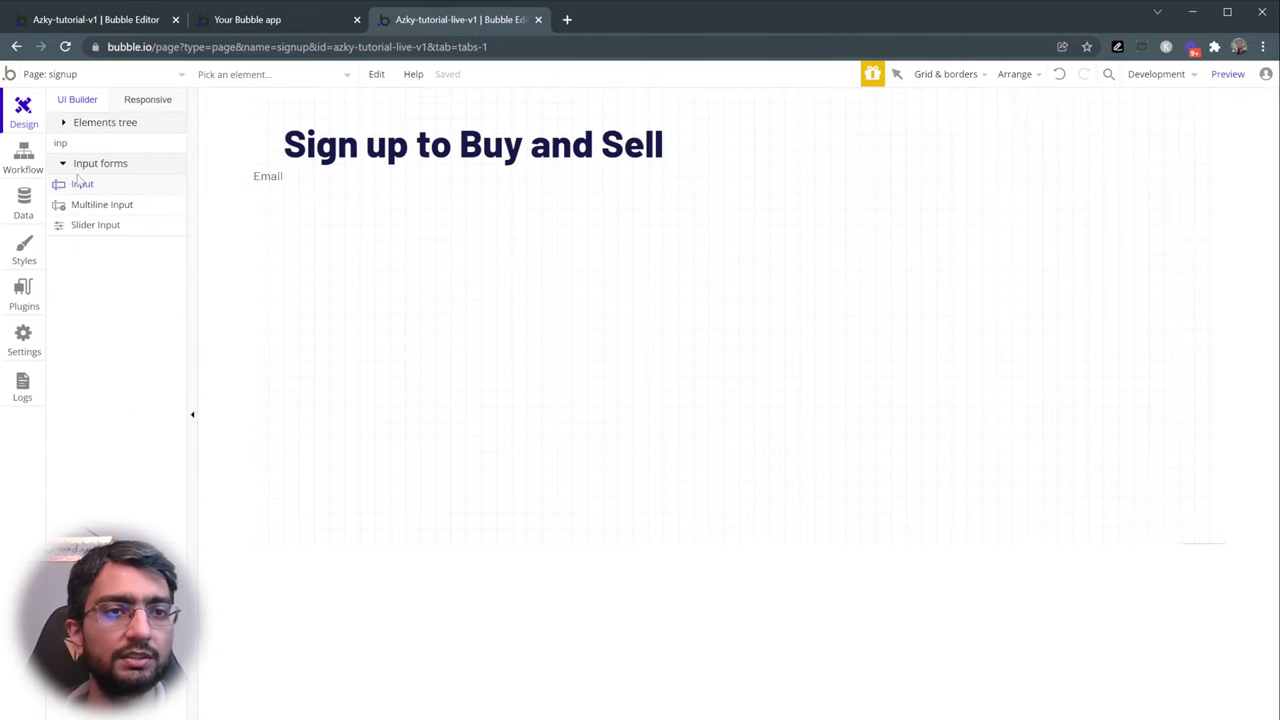
{"action": "left_click", "coordinate": [256, 247]}
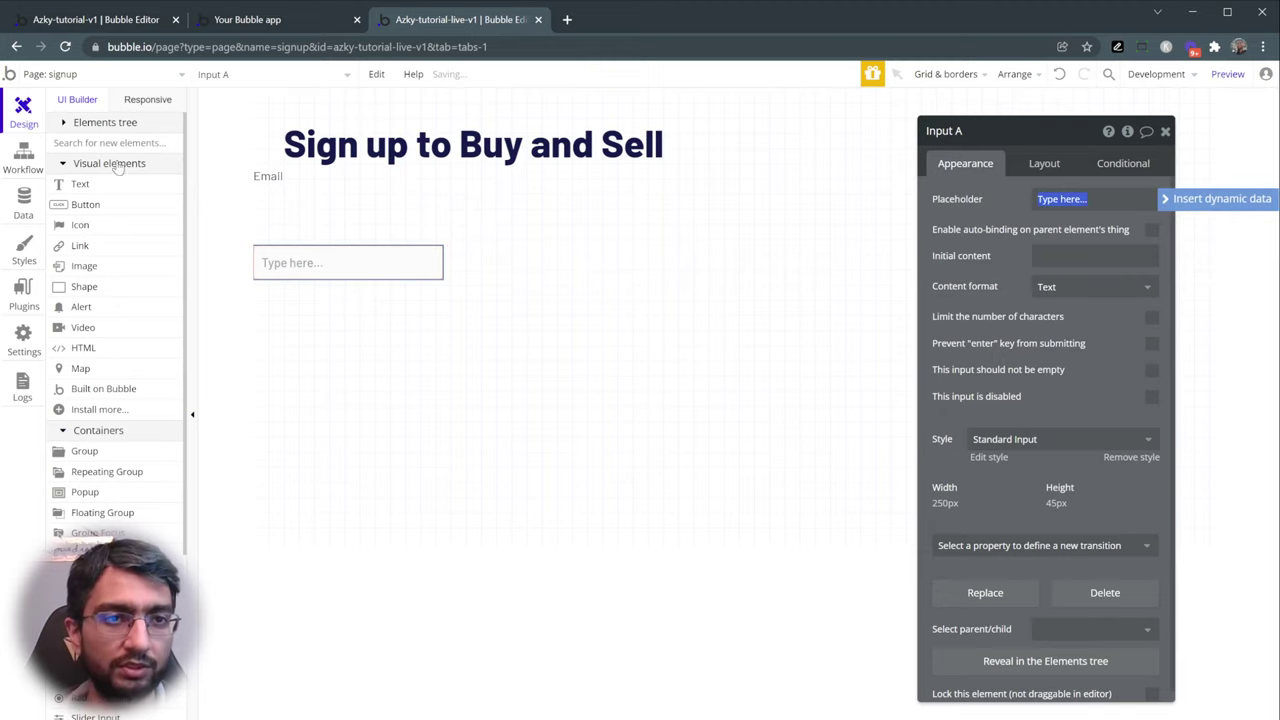
- Add a 'Password' text label with an input field beneath it
{"action": "left_click", "coordinate": [102, 143]}
{"action": "type", "text": "te"}
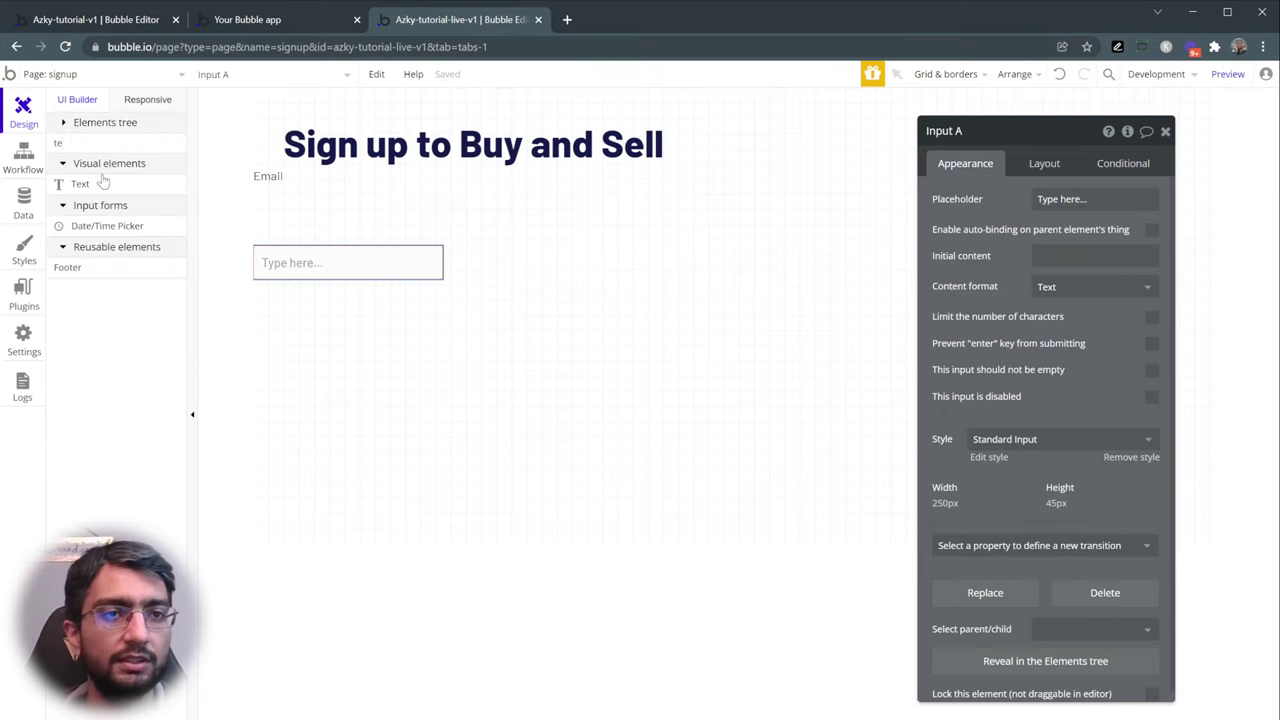
{"action": "left_click", "coordinate": [103, 183]}
{"action": "left_click", "coordinate": [269, 308]}
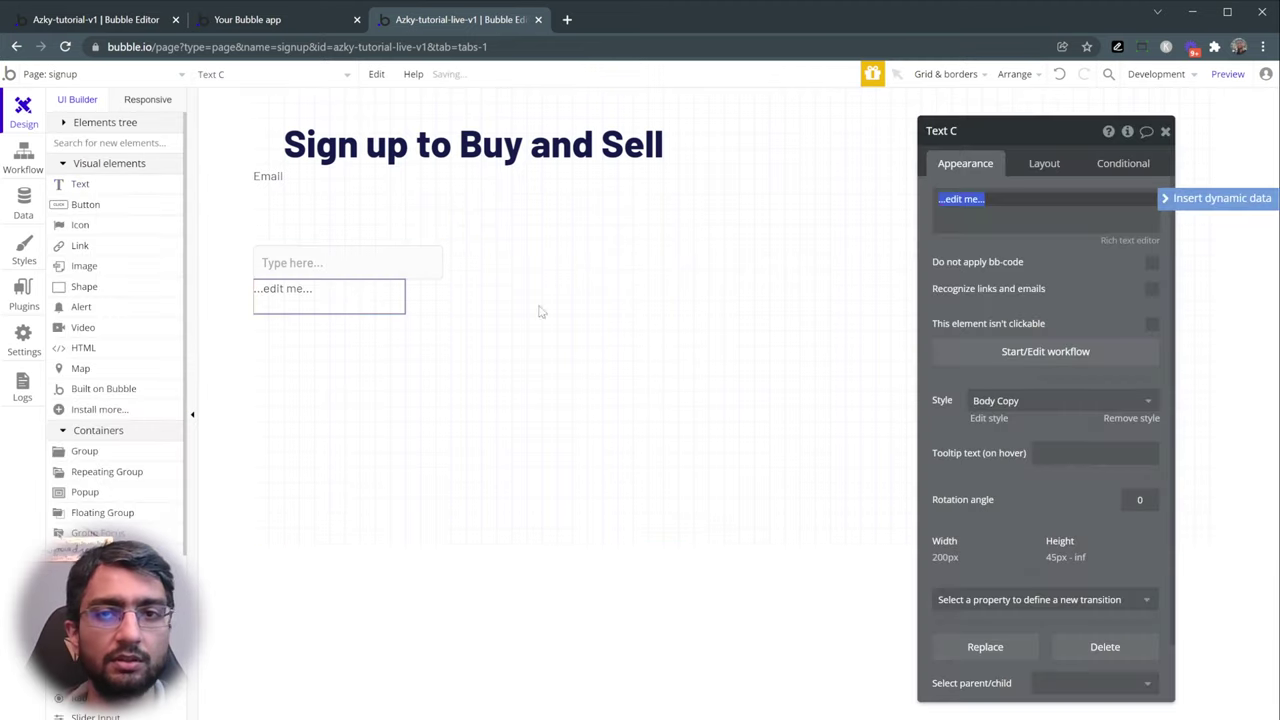
{"action": "type", "text": "Password"}
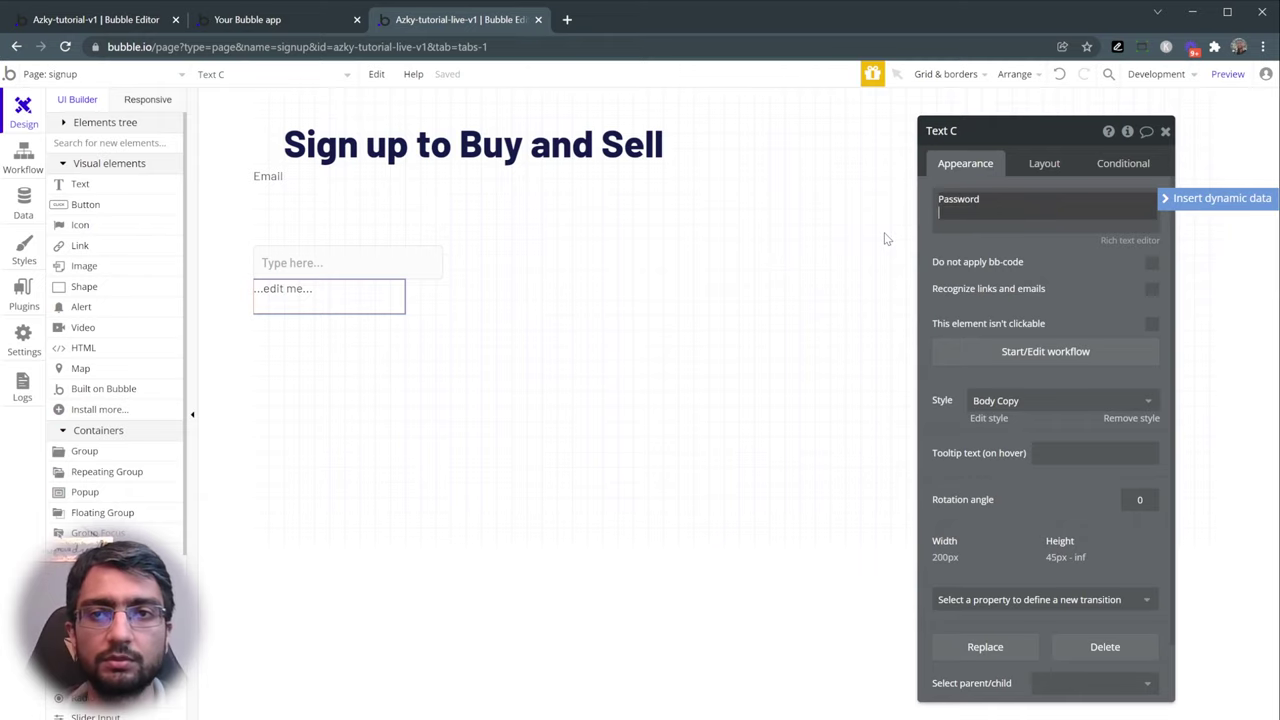
{"action": "left_click", "coordinate": [119, 143]}
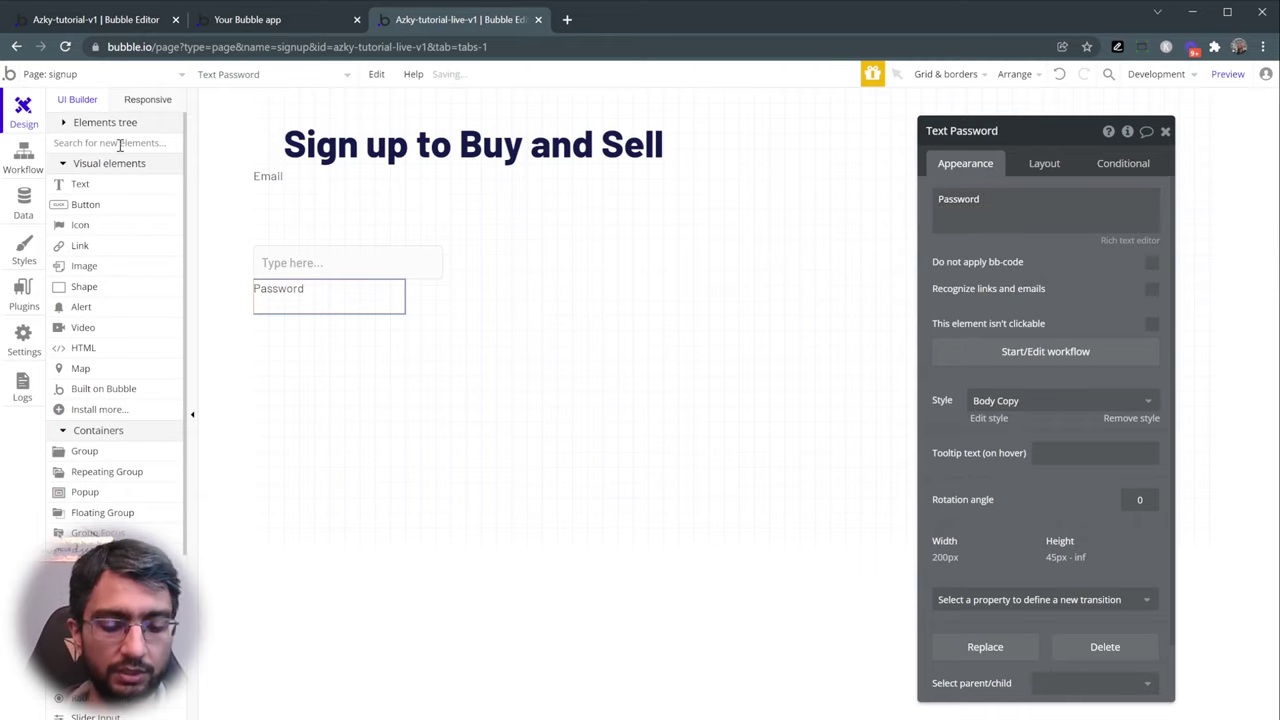
{"action": "type", "text": "inp"}
{"action": "left_click", "coordinate": [104, 186]}
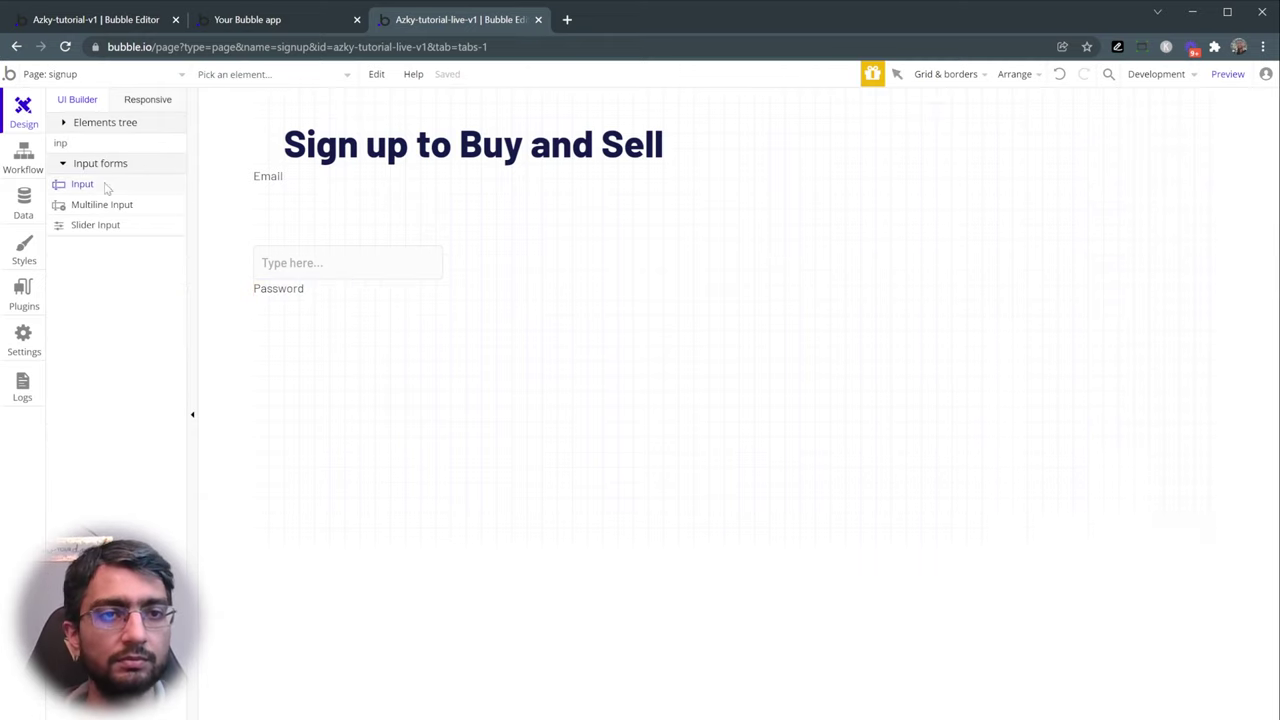
{"action": "left_click", "coordinate": [254, 334]}
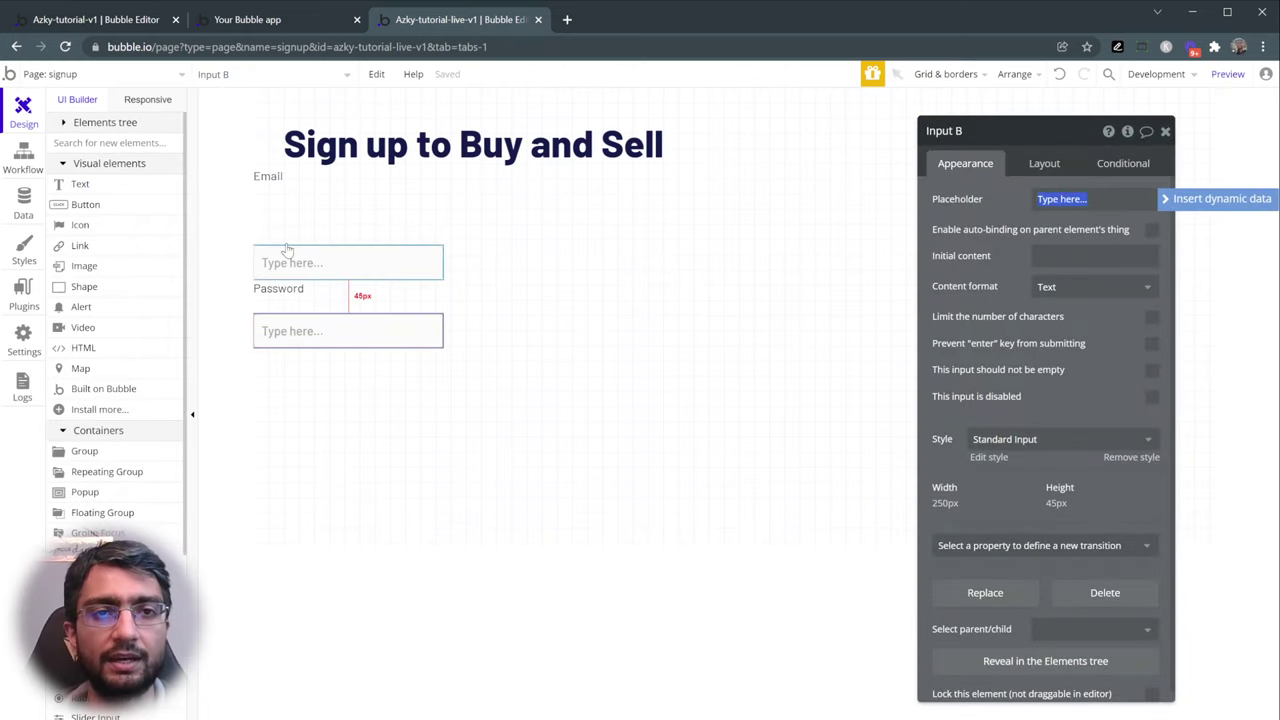
{"action": "left_click", "coordinate": [292, 198]}
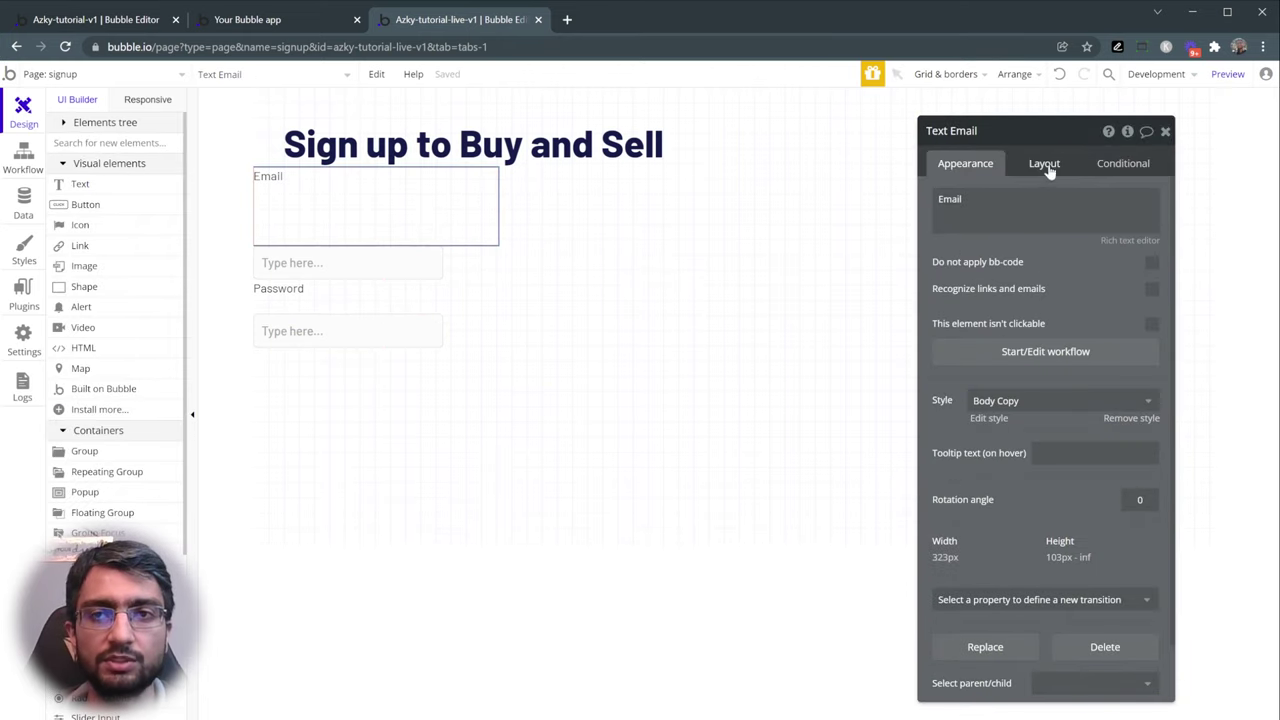
- Make the Email and Password labels fit height to content with minimum height 0
{"action": "left_click", "coordinate": [1046, 166]}
{"action": "left_click", "coordinate": [999, 431]}
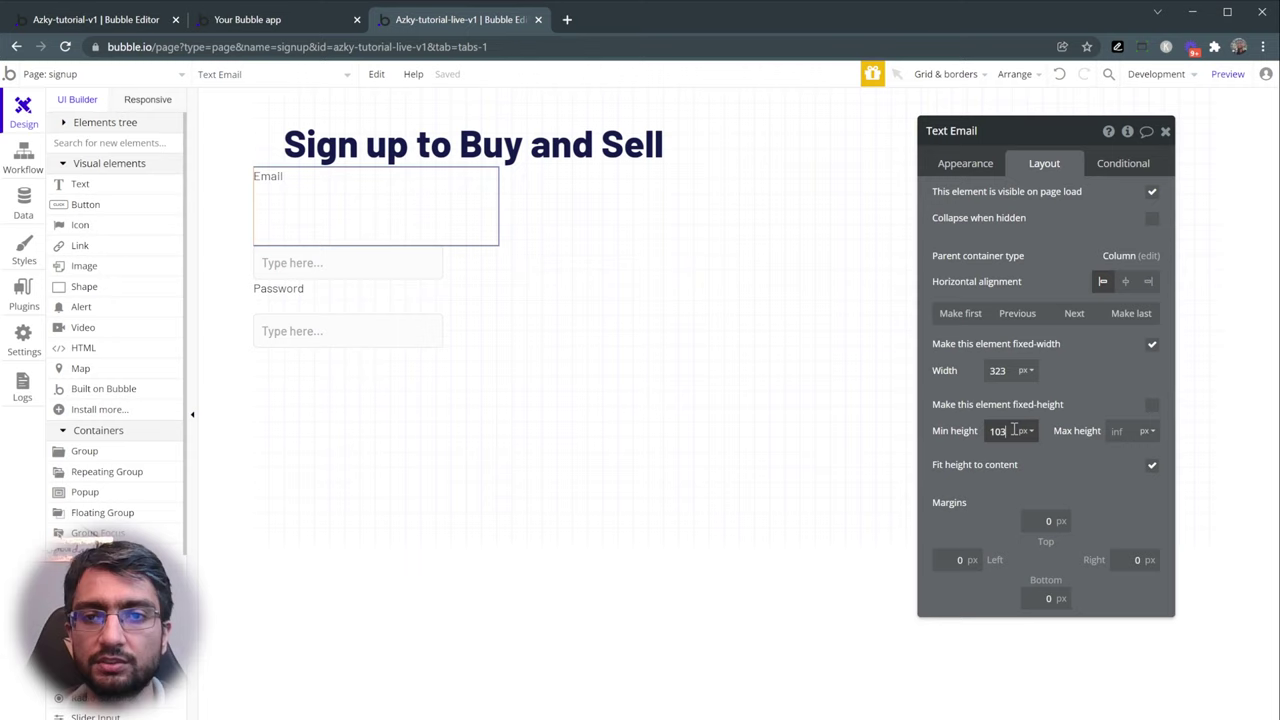
{"action": "left_click", "coordinate": [1140, 462]}
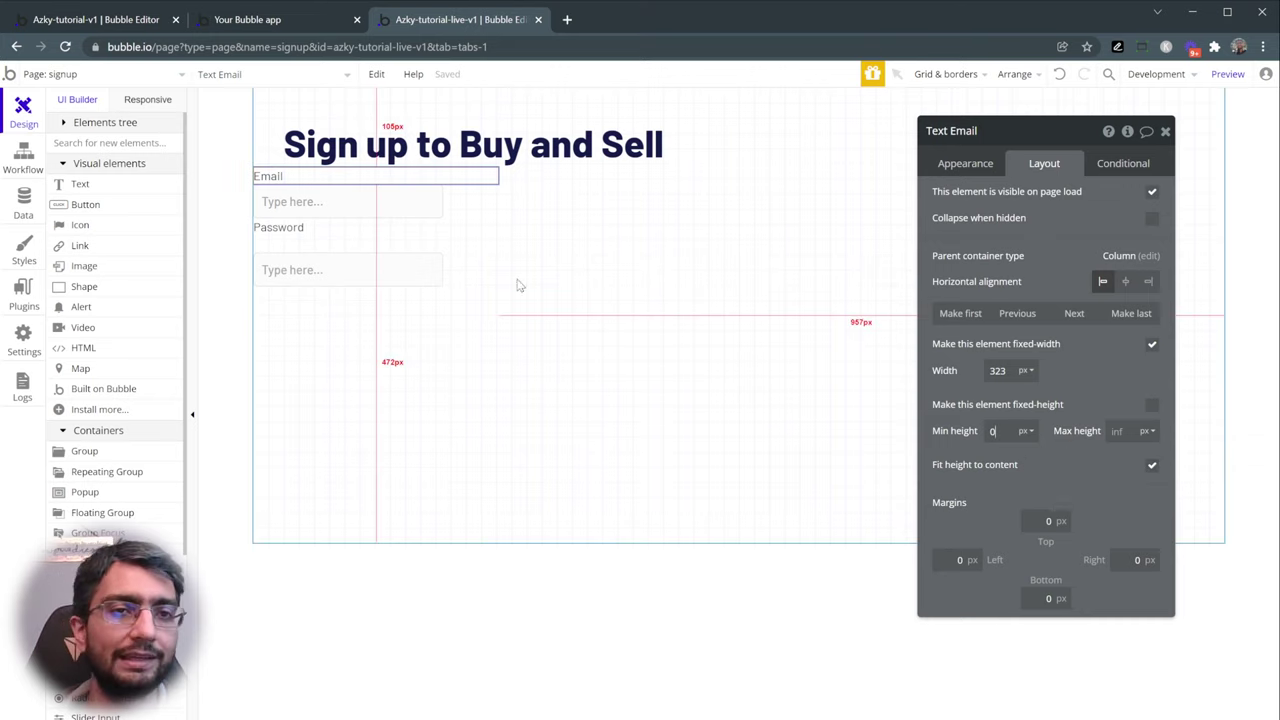
{"action": "left_click", "coordinate": [302, 230]}
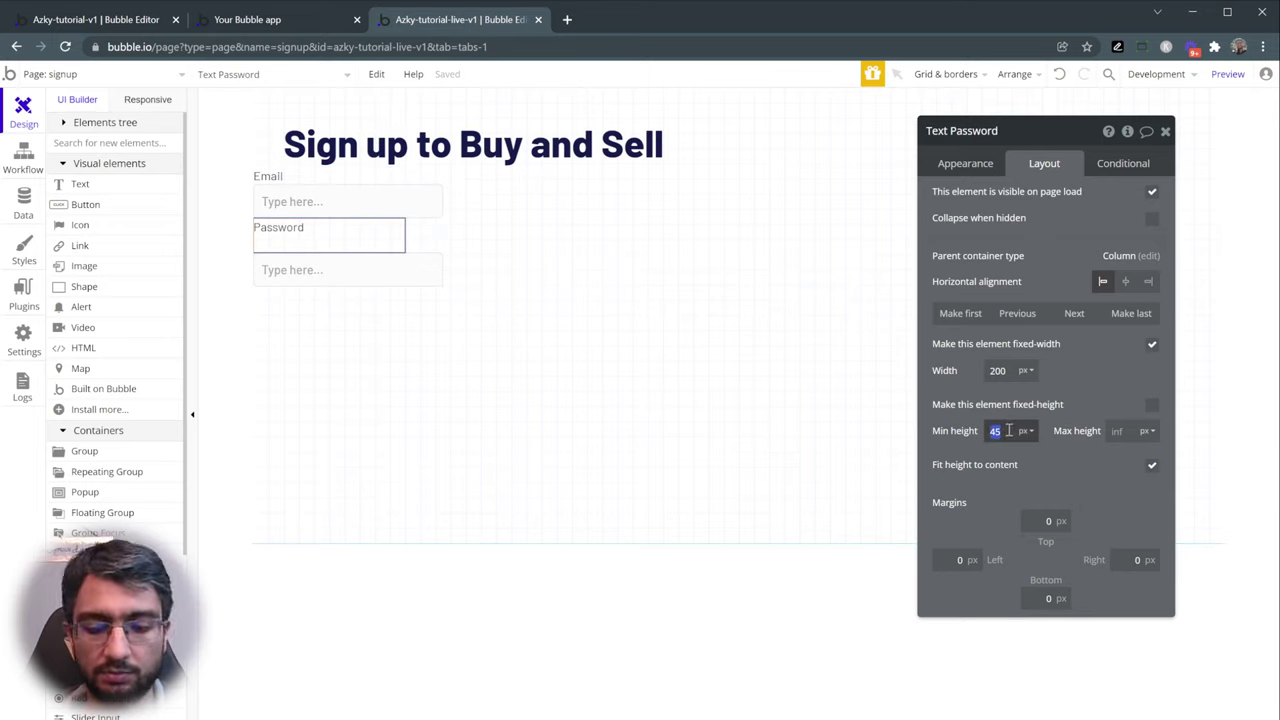
{"action": "type", "text": "0"}
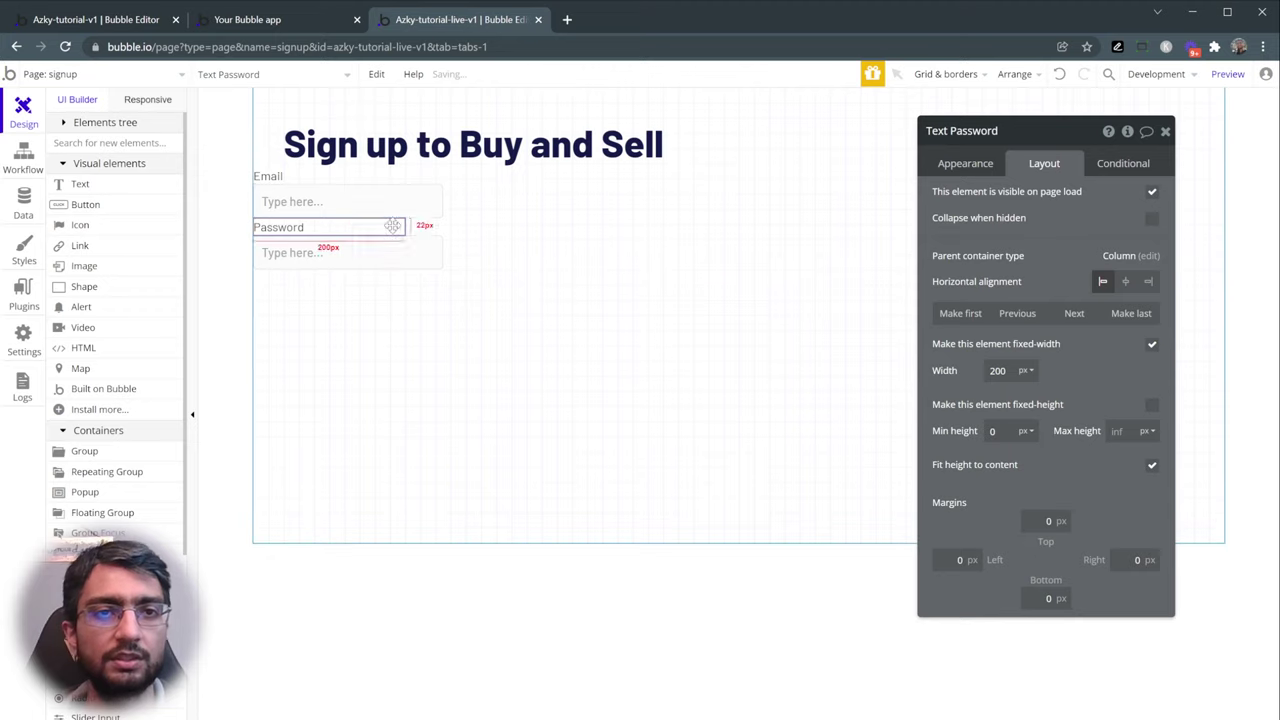
- Give both labels and both inputs a 40px left margin together
{"action": "left_click", "coordinate": [340, 183]}
{"action": "left_click", "coordinate": [348, 201], "text": "shift"}
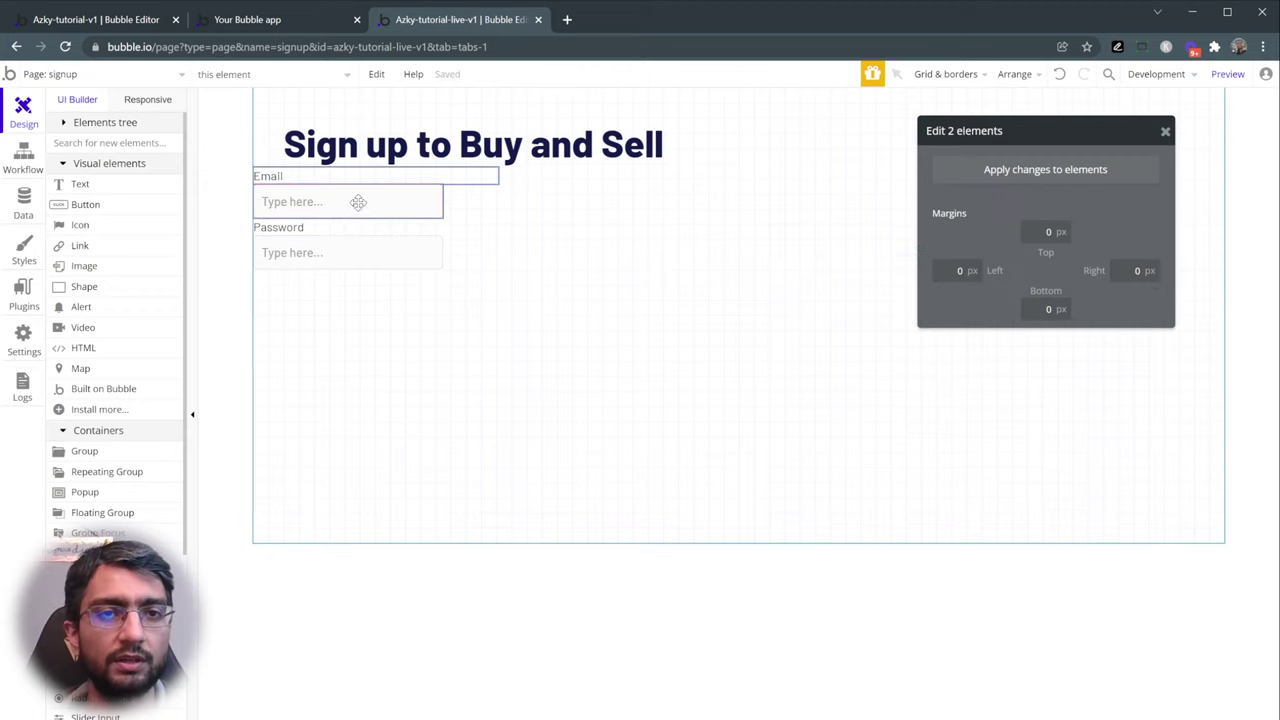
{"action": "left_click", "coordinate": [357, 227], "text": "shift"}
{"action": "left_click", "coordinate": [357, 255], "text": "shift"}
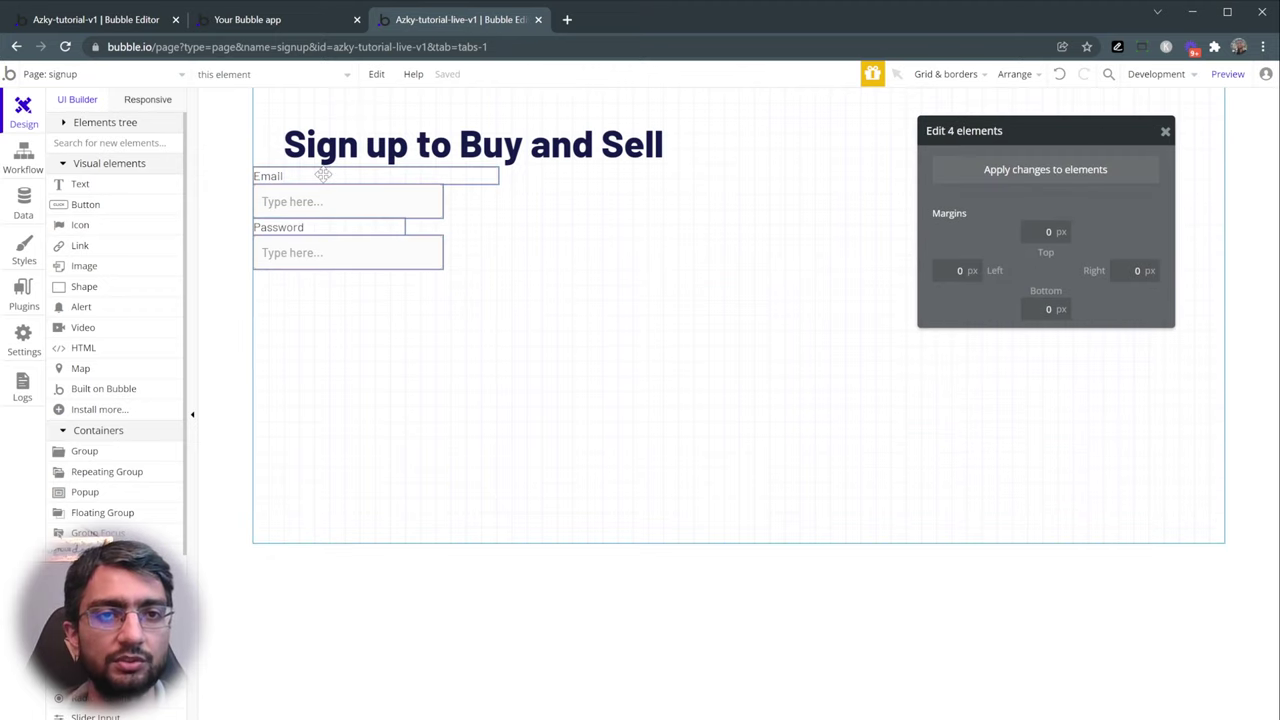
{"action": "left_click", "coordinate": [229, 191]}
{"action": "left_click", "coordinate": [286, 174]}
{"action": "left_click", "coordinate": [315, 197], "text": "shift"}
{"action": "left_click", "coordinate": [316, 228], "text": "shift"}
{"action": "left_click", "coordinate": [432, 253], "text": "shift"}
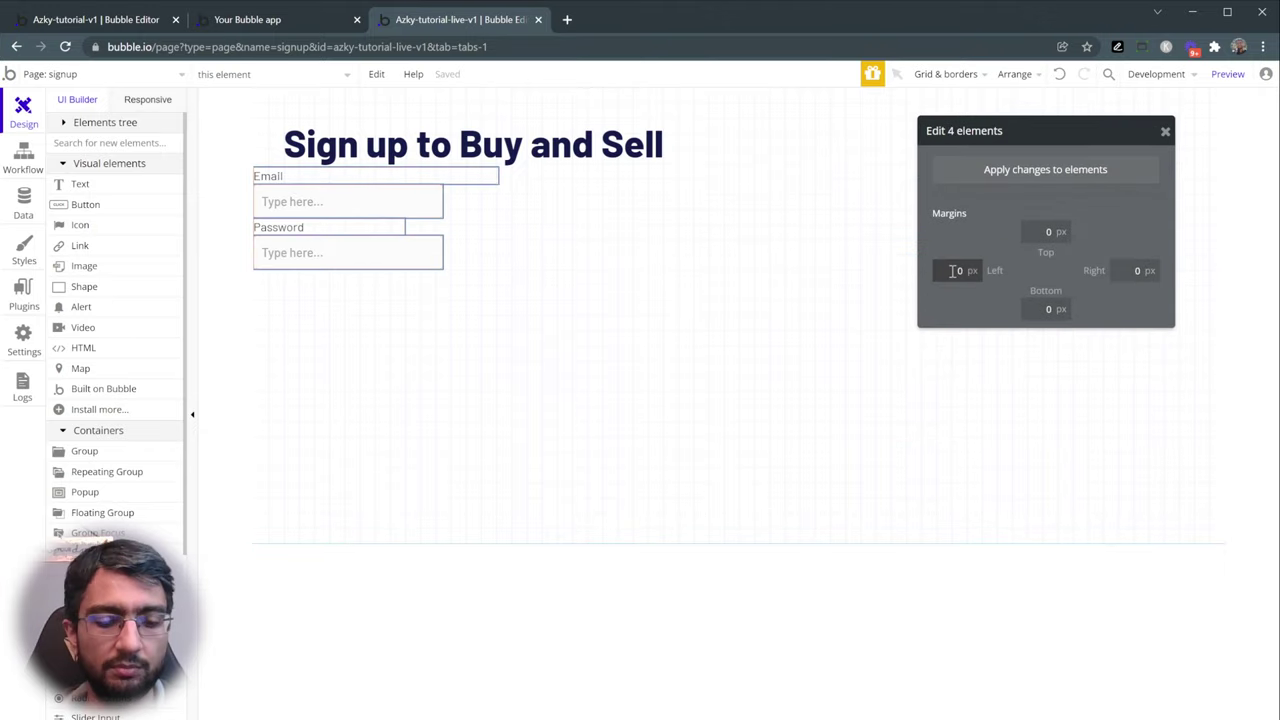
{"action": "left_click", "coordinate": [1000, 178]}
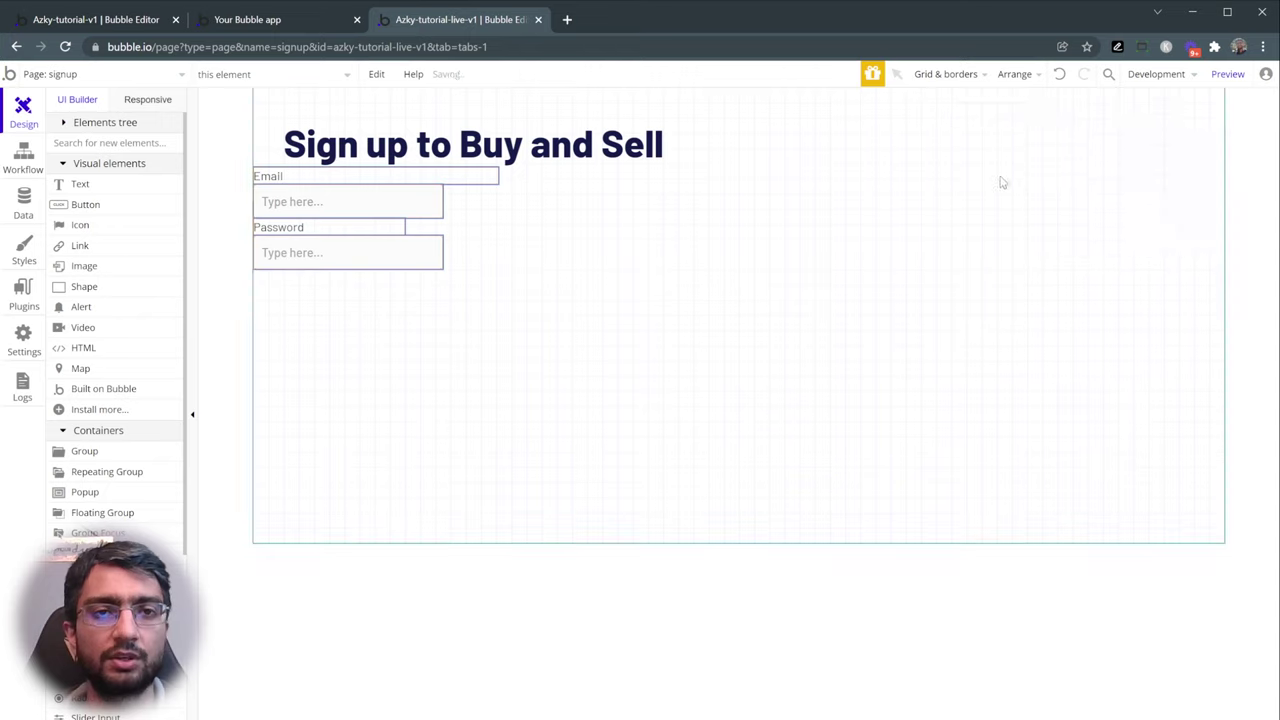
{"action": "left_click", "coordinate": [237, 208]}
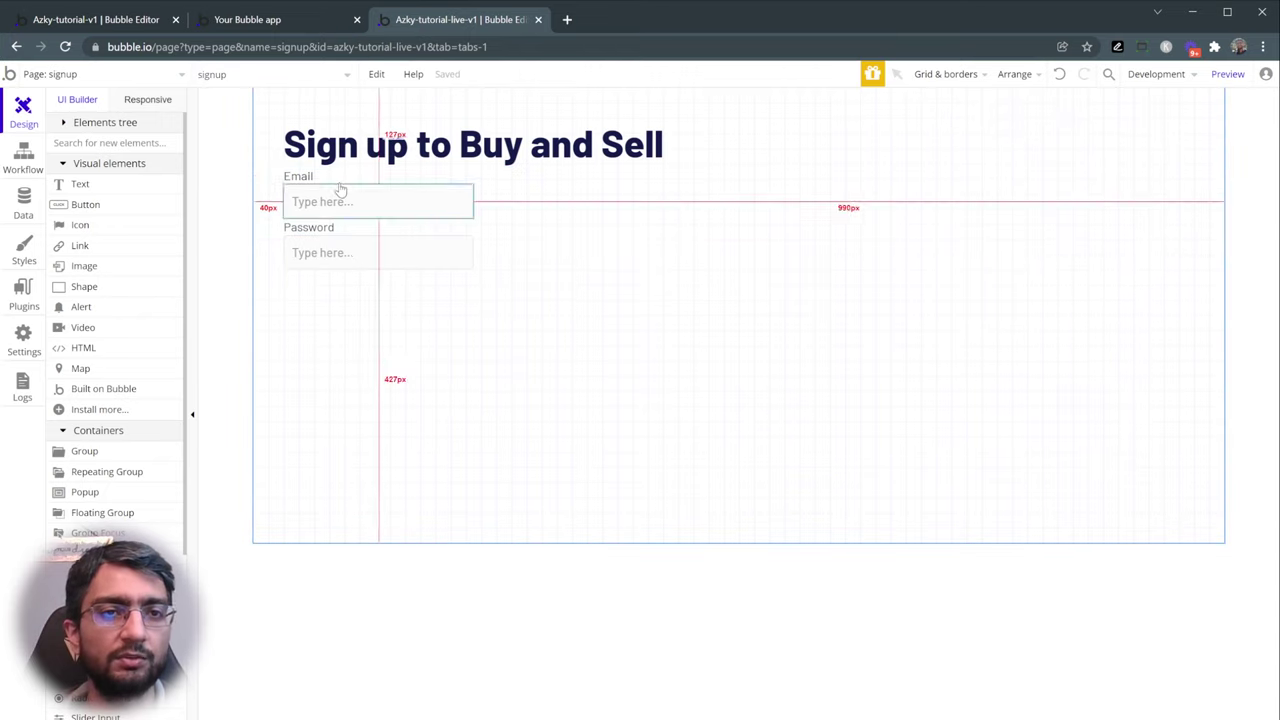
- Give both the Text Email and Text Password labels a 20 px top margin
{"action": "left_click", "coordinate": [342, 178]}
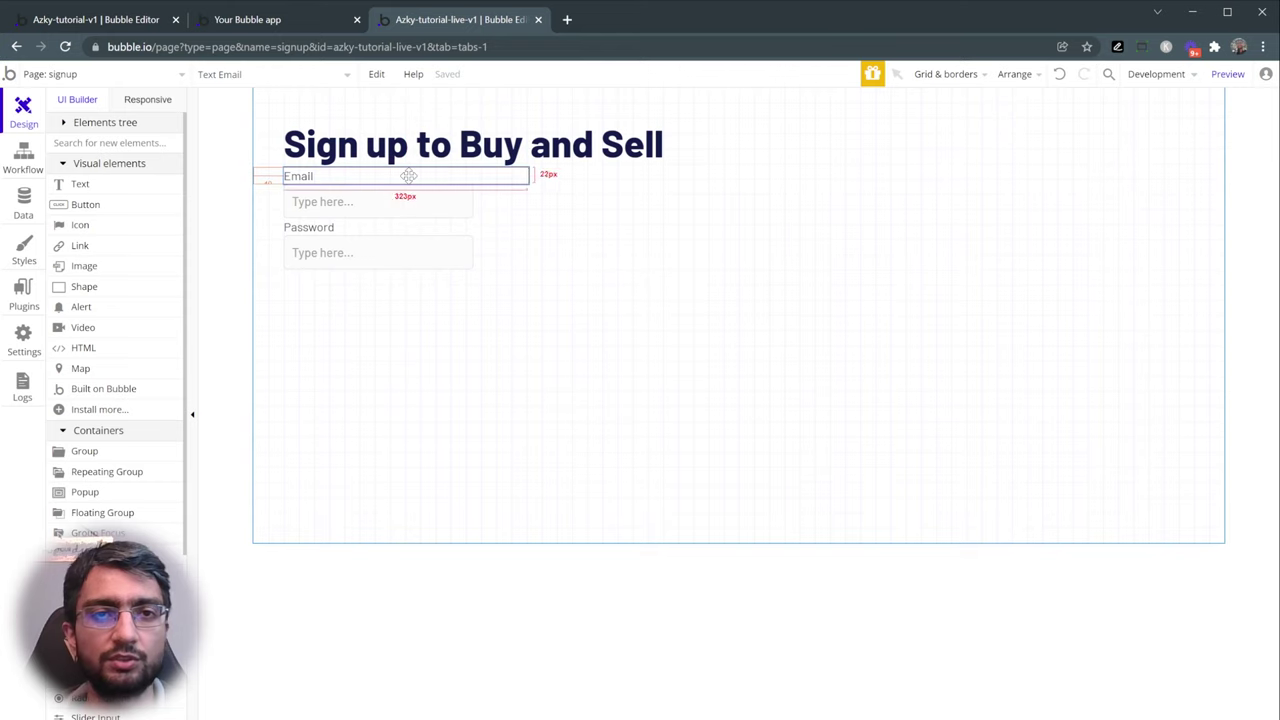
{"action": "double_click", "coordinate": [443, 177]}
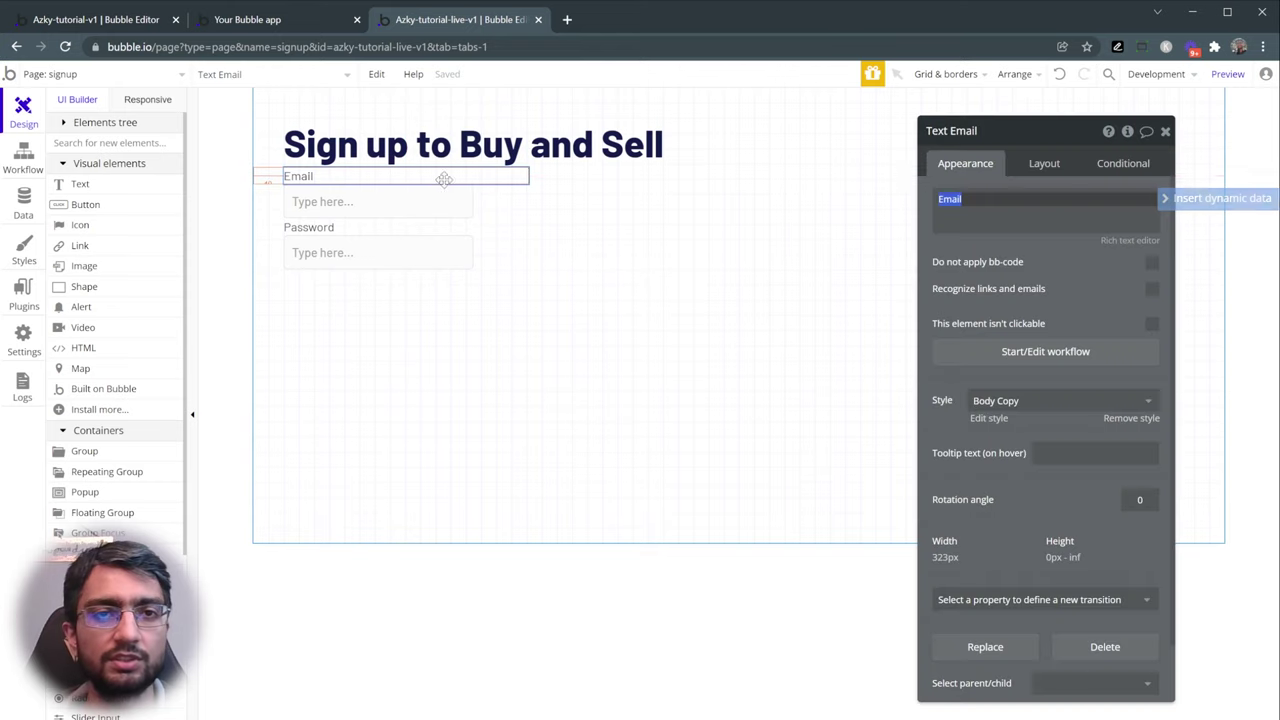
{"action": "left_click", "coordinate": [1042, 165]}
{"action": "left_click", "coordinate": [1040, 520]}
{"action": "type", "text": "1"}
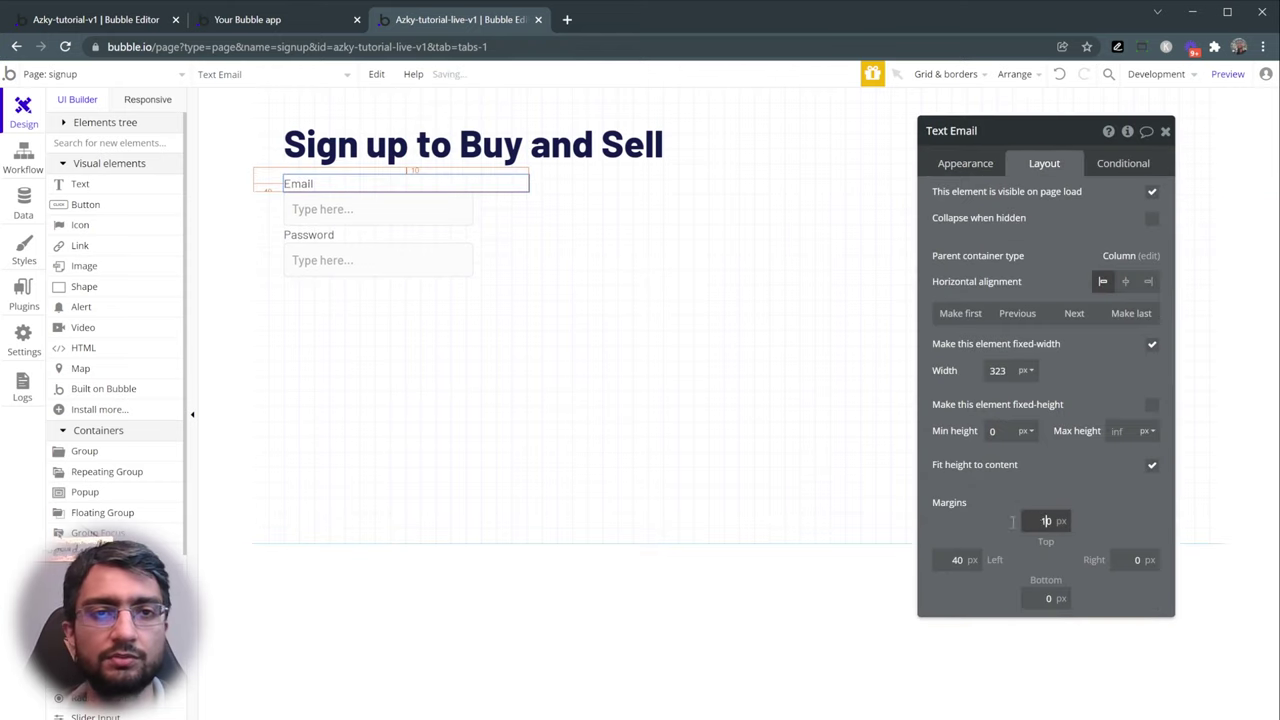
{"action": "type", "text": "0"}
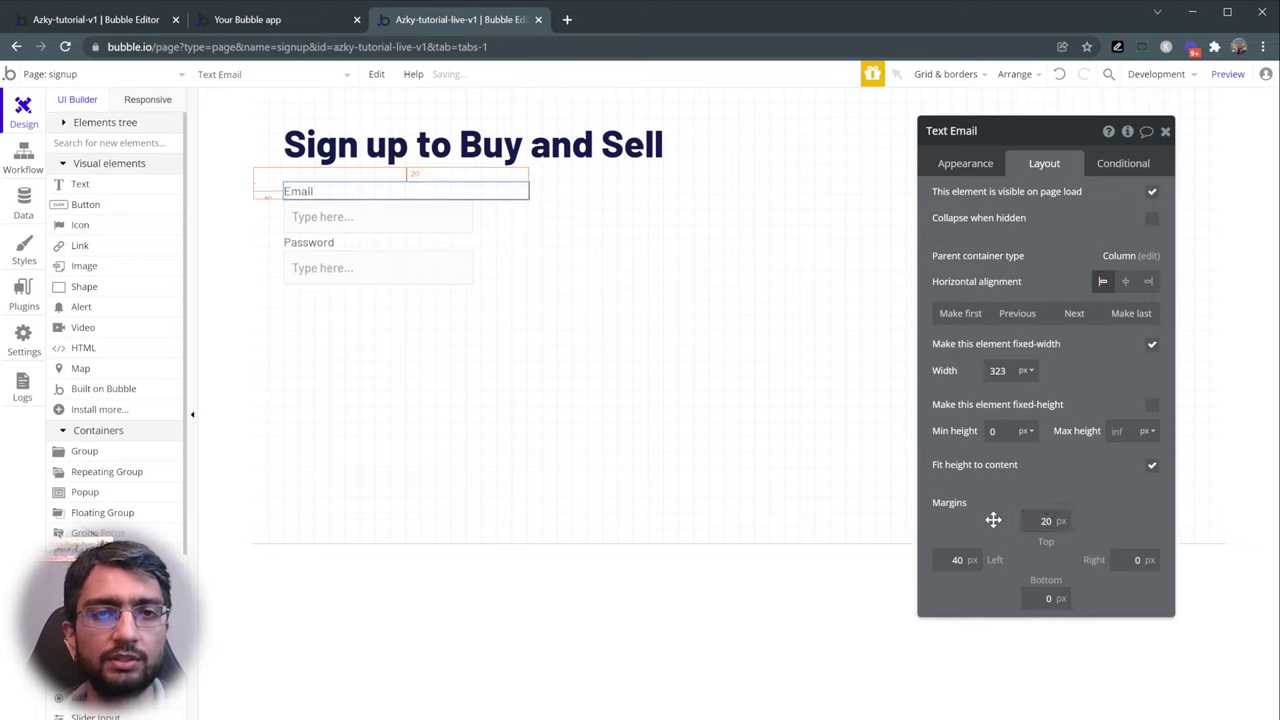
{"action": "left_click", "coordinate": [454, 229]}
{"action": "left_click", "coordinate": [425, 246]}
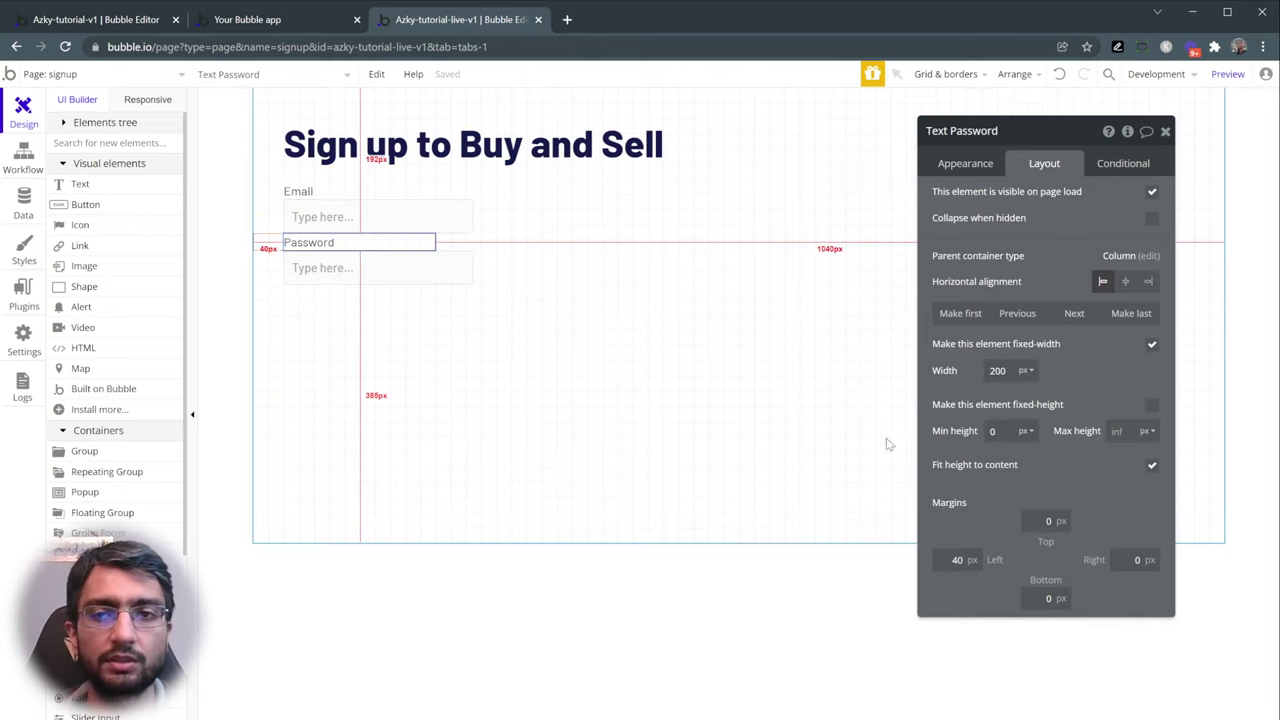
{"action": "left_click", "coordinate": [1034, 521]}
{"action": "type", "text": "20"}
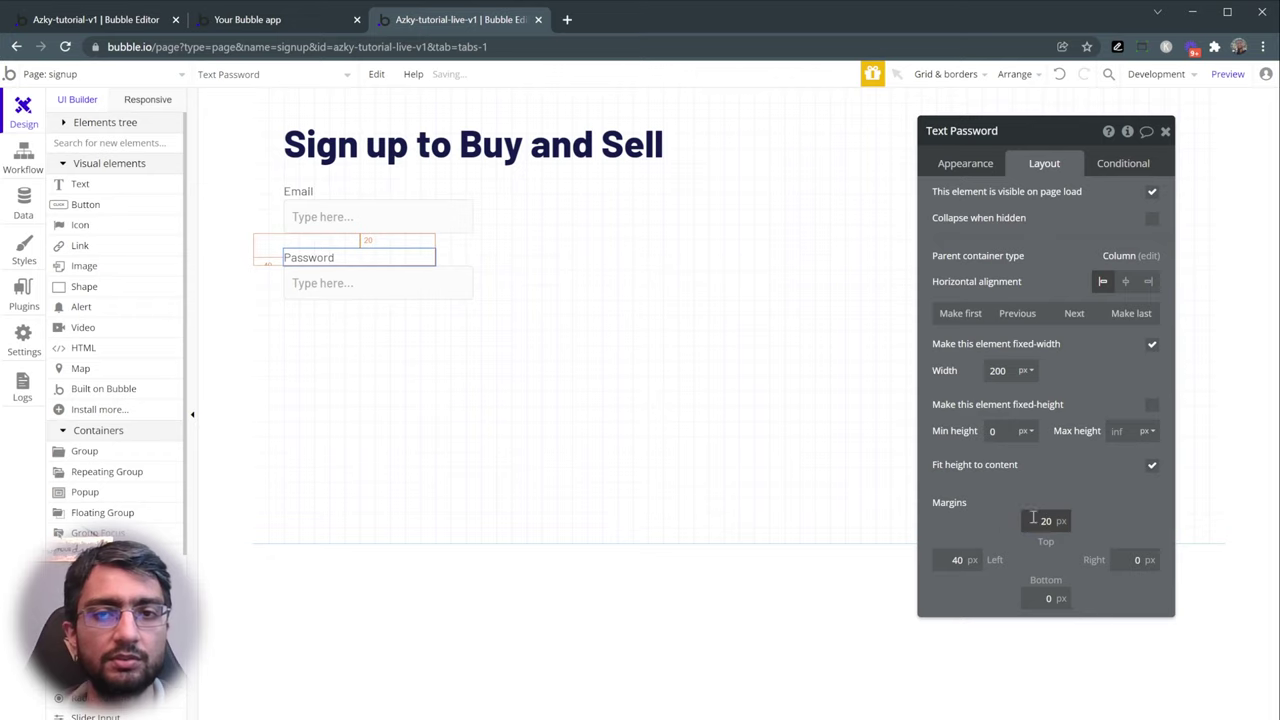
- Add two buttons under the Password field labelled 'Sign up' and 'Already have an account?'
{"action": "left_click", "coordinate": [106, 209]}
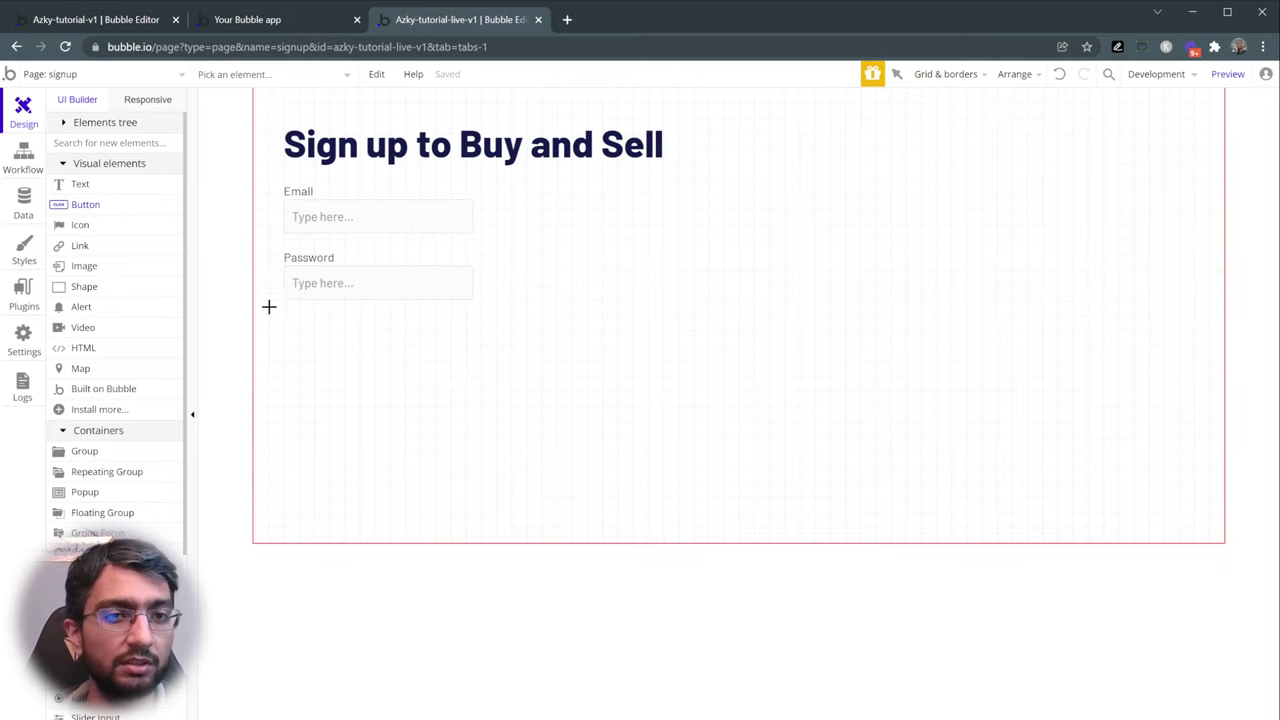
{"action": "left_click", "coordinate": [284, 316]}
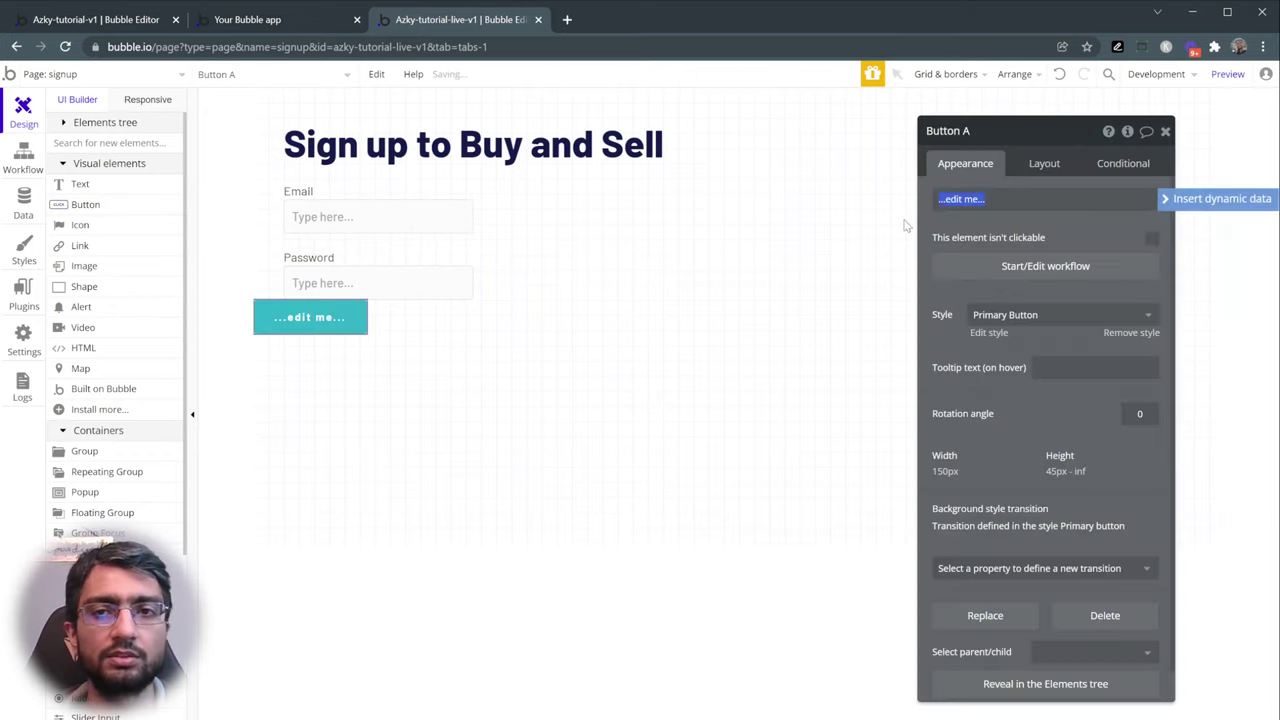
{"action": "type", "text": "Sign up"}
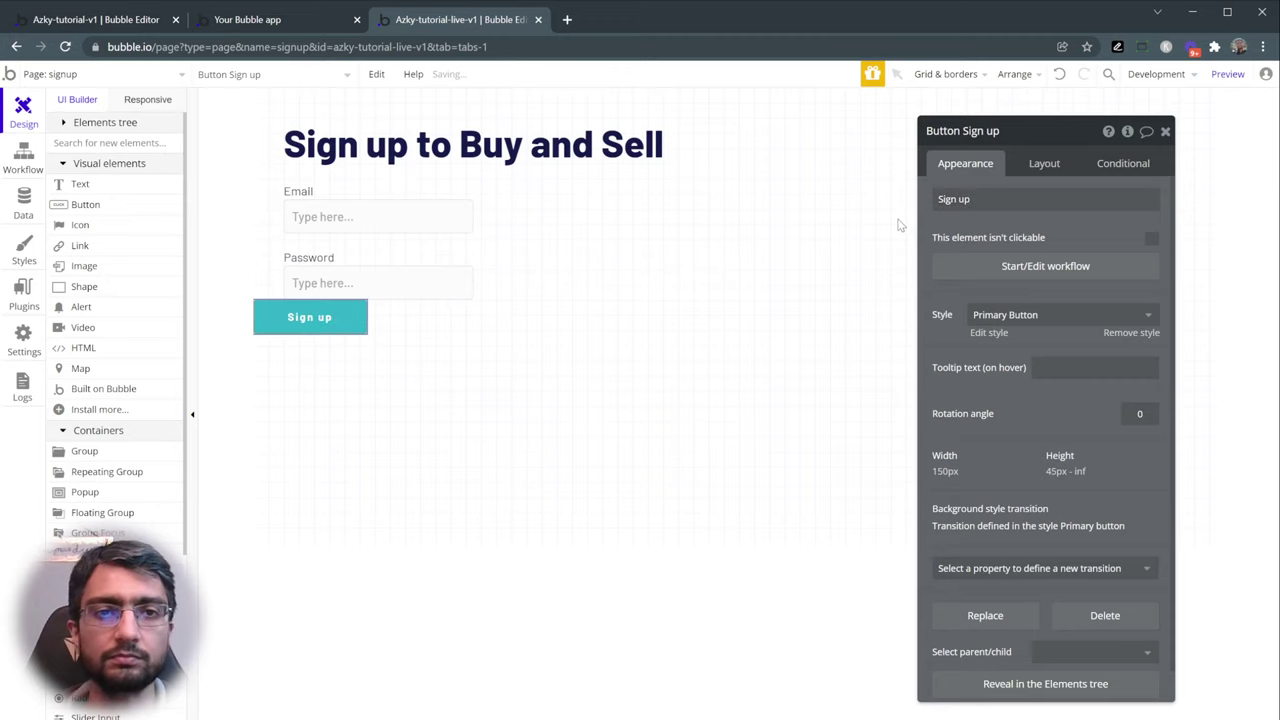
{"action": "left_click", "coordinate": [112, 210]}
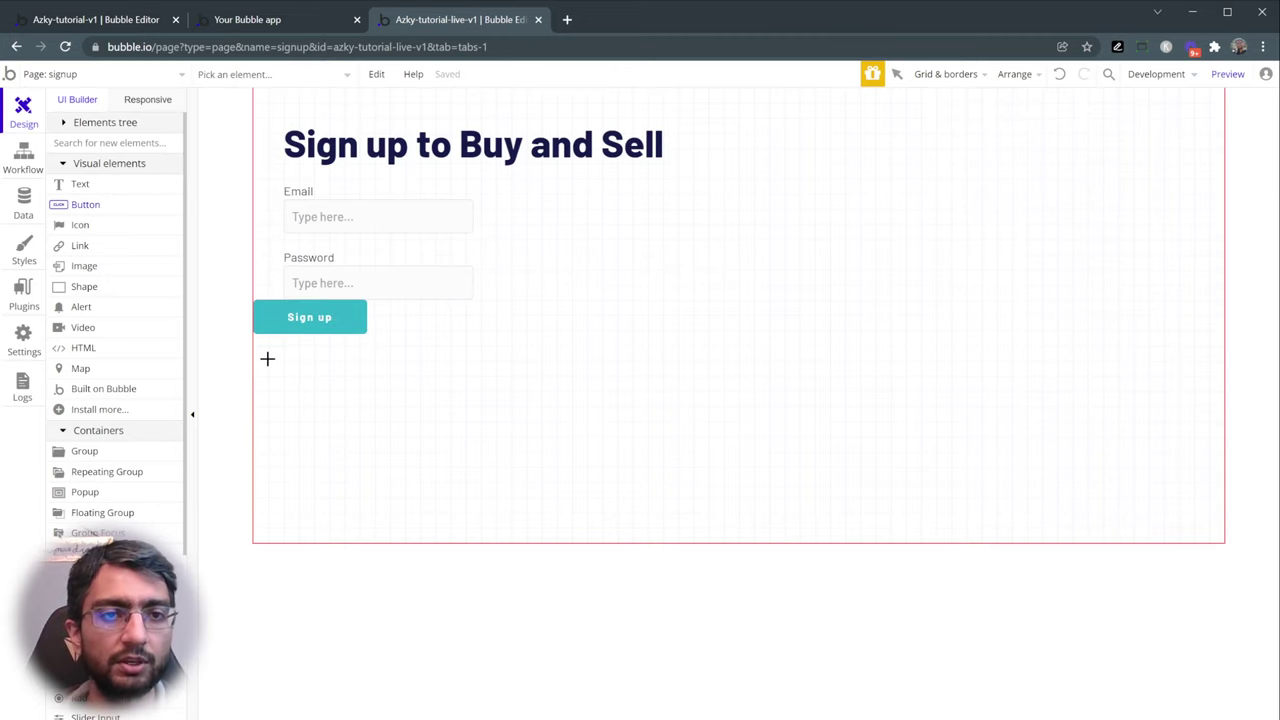
{"action": "left_click", "coordinate": [267, 358]}
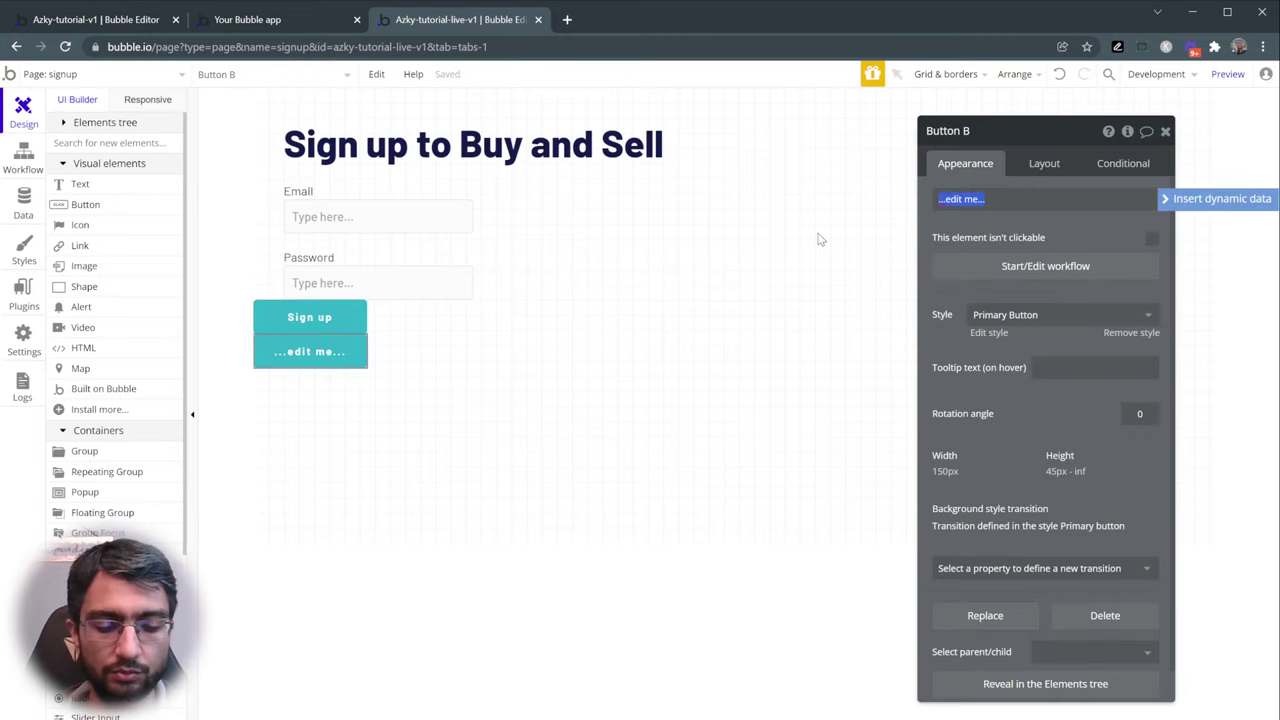
{"action": "type", "text": "Already have an ac"}
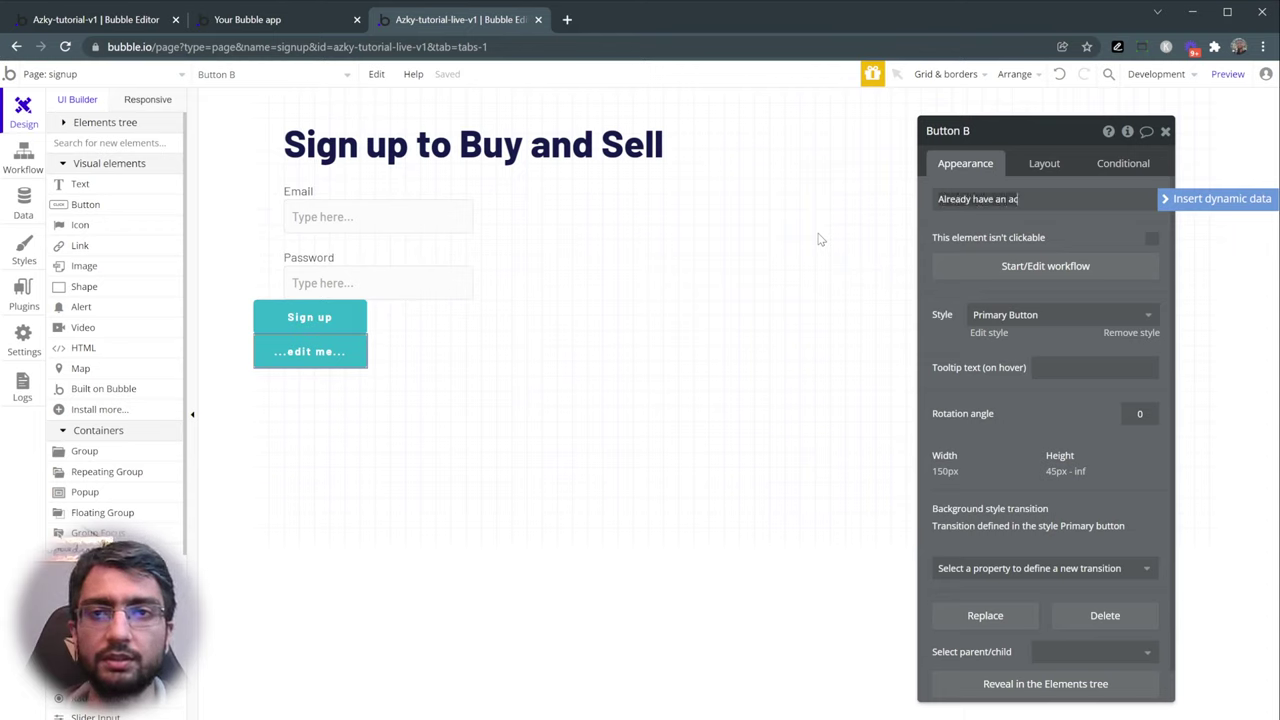
{"action": "type", "text": "count?"}
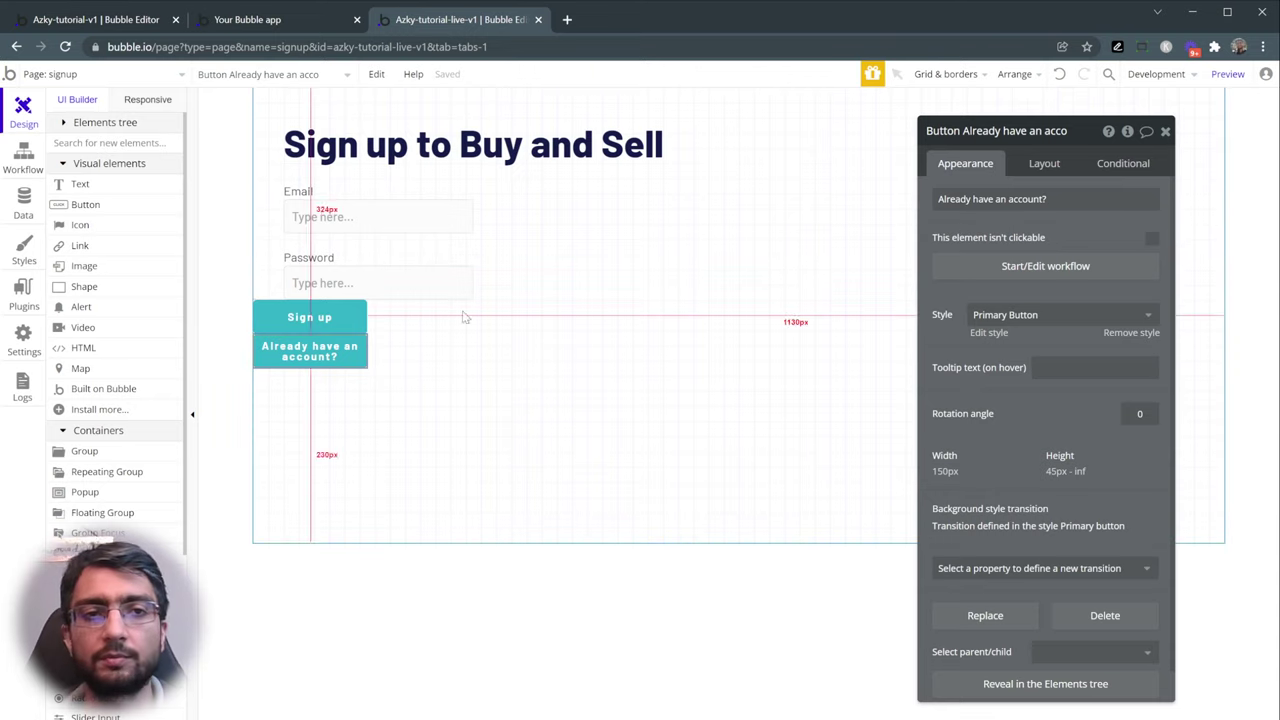
- Give the Sign up button a 40 px left margin
{"action": "left_click", "coordinate": [303, 318]}
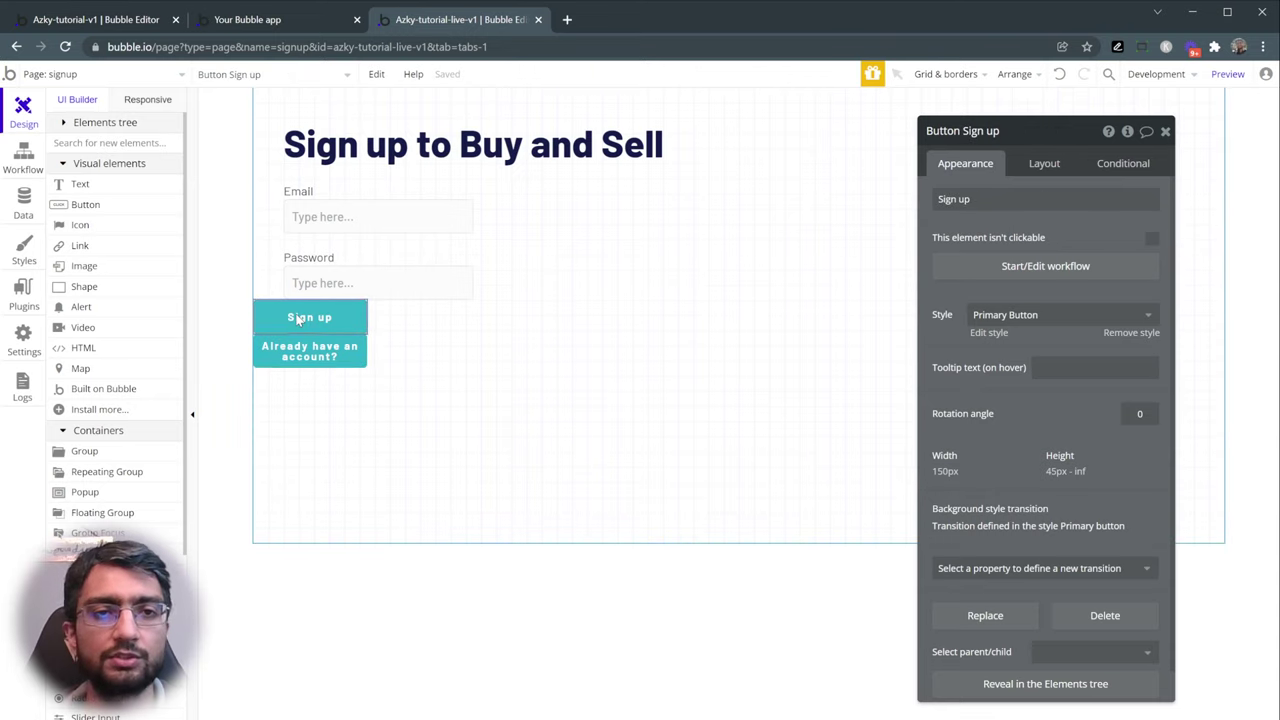
{"action": "left_click", "coordinate": [1044, 165]}
{"action": "left_click", "coordinate": [952, 560]}
{"action": "type", "text": "40"}
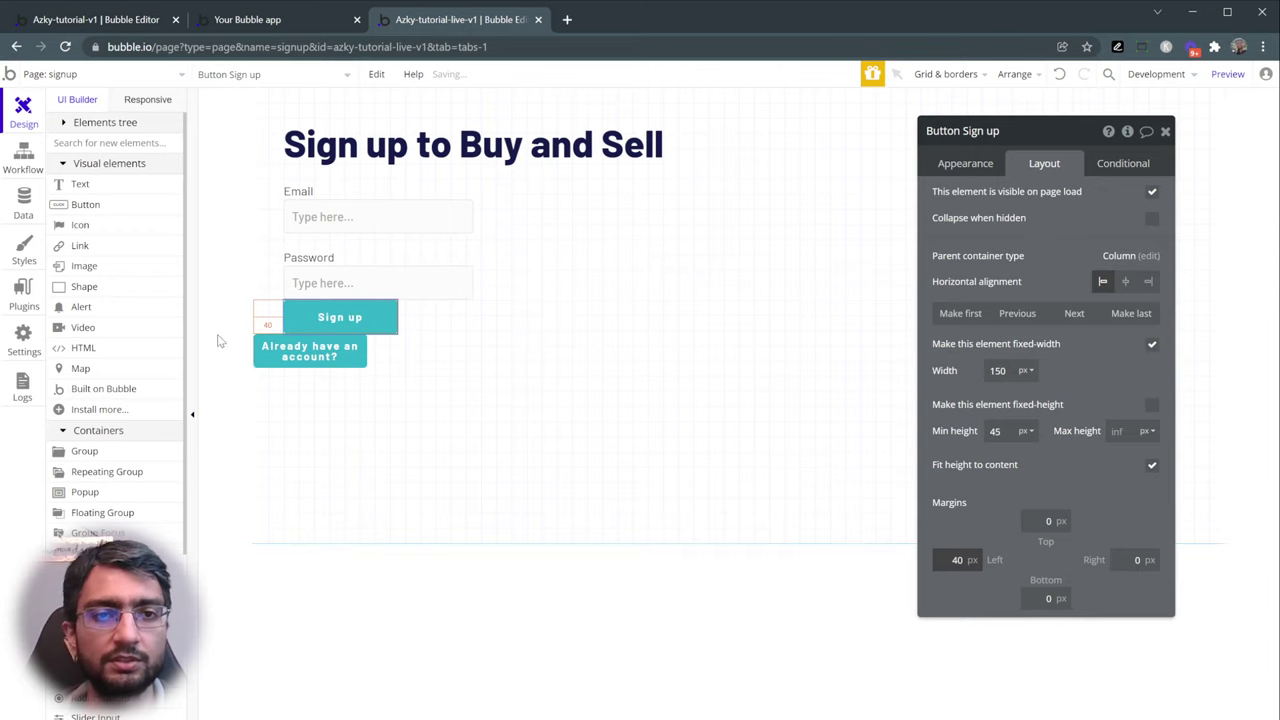
- Set 20 px top margins on the Sign up and 'Already have an account?' buttons
{"action": "left_click", "coordinate": [300, 351]}
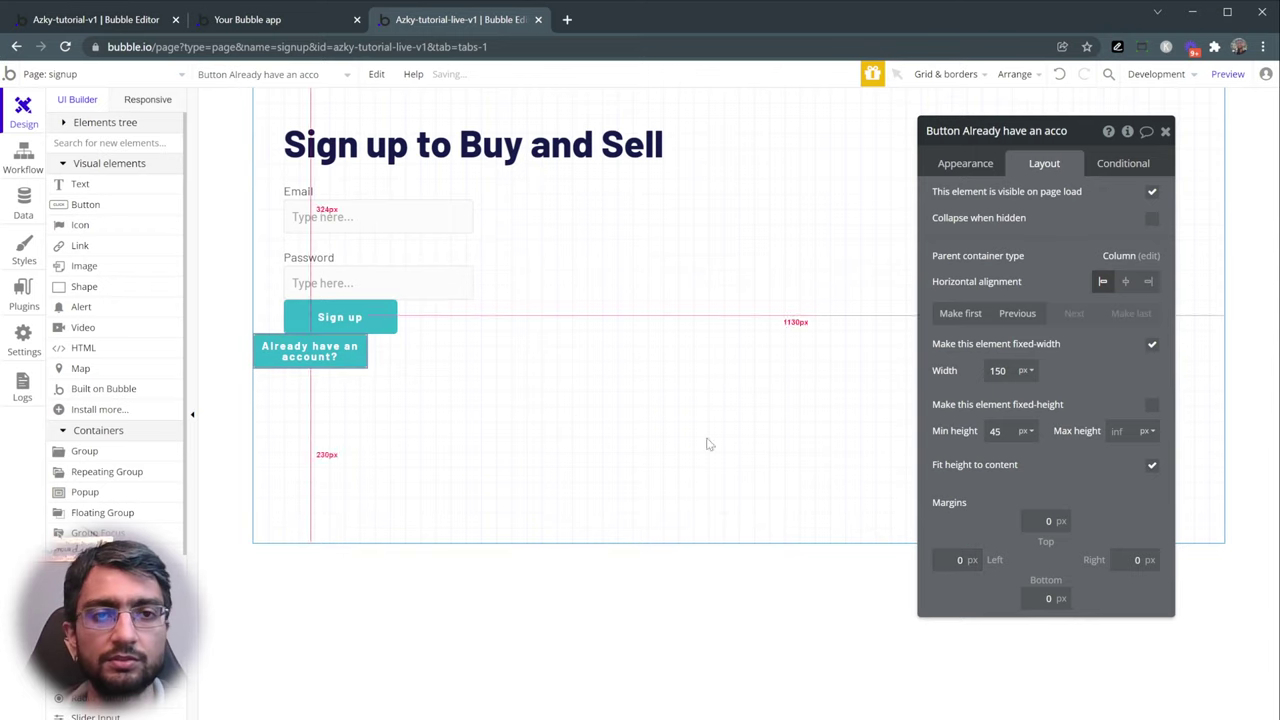
{"action": "left_click", "coordinate": [340, 317]}
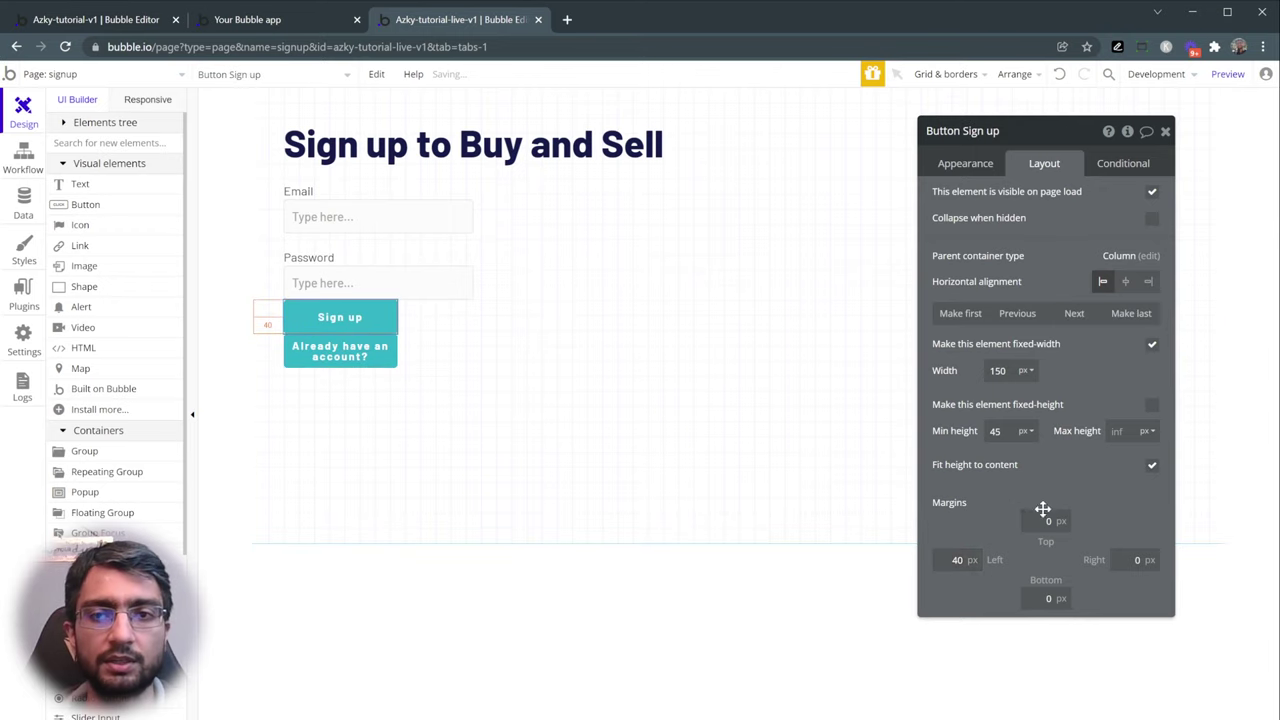
{"action": "left_click", "coordinate": [1043, 520]}
{"action": "type", "text": "2"}
{"action": "left_click", "coordinate": [388, 377]}
{"action": "left_click", "coordinate": [1043, 520]}
{"action": "type", "text": "2"}
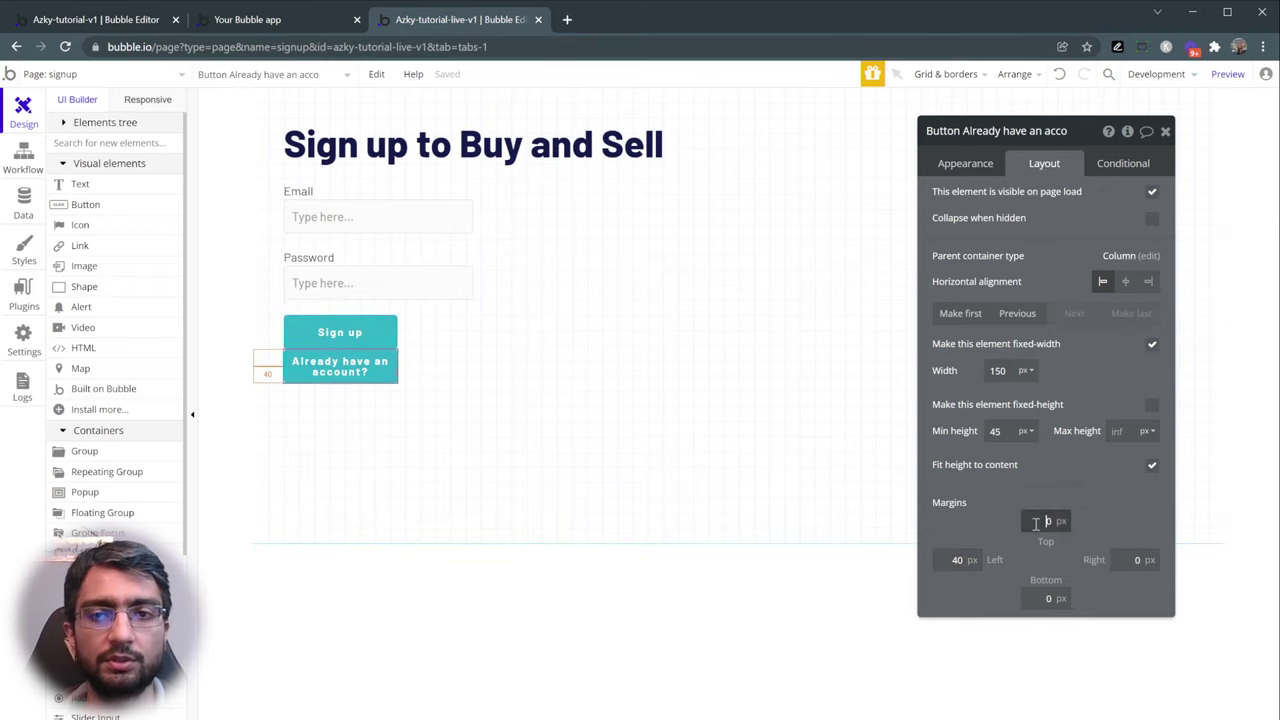
- Make both the Sign up and 'Already have an account?' buttons 250 px wide
{"action": "left_click", "coordinate": [352, 340]}
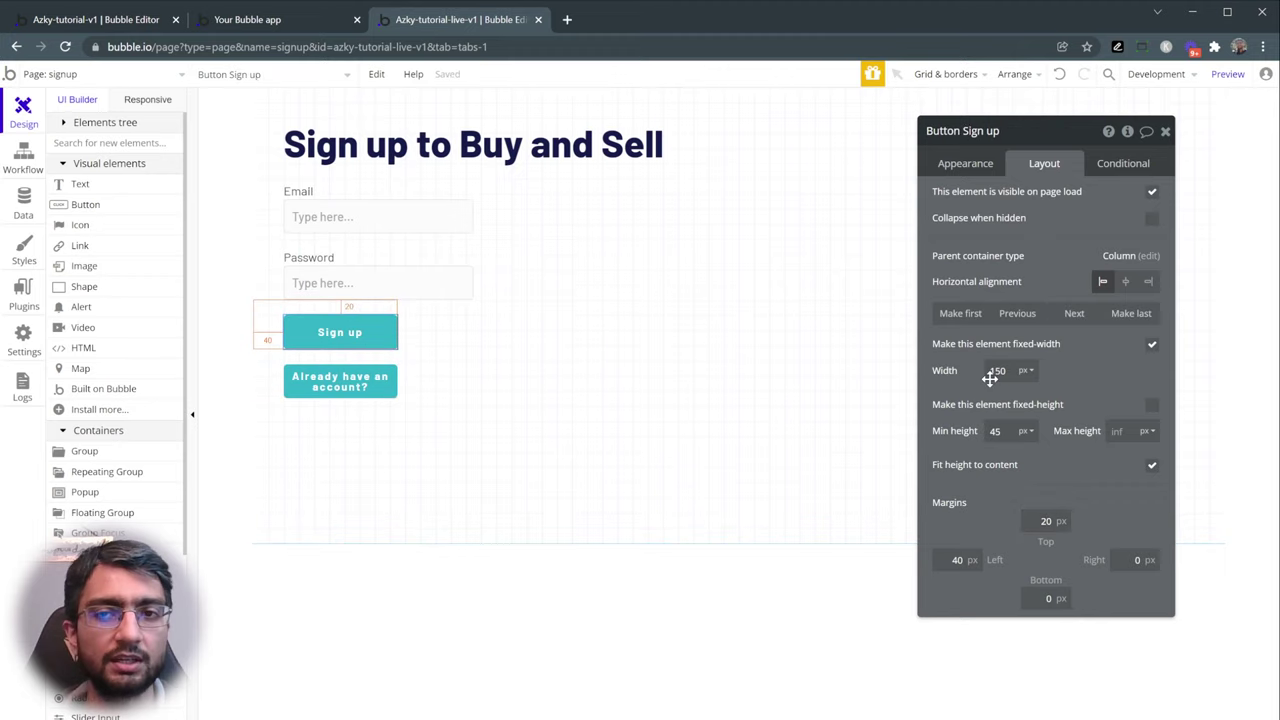
{"action": "left_click", "coordinate": [435, 191]}
{"action": "left_click", "coordinate": [437, 215]}
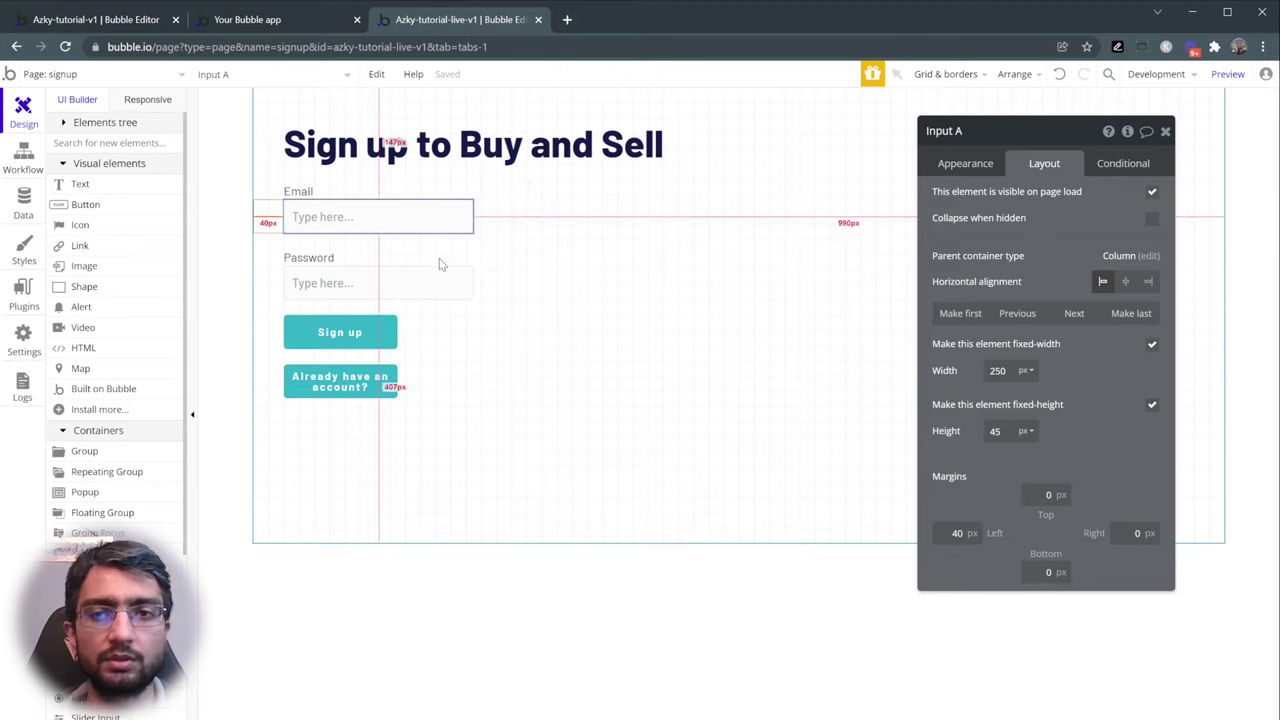
{"action": "left_click", "coordinate": [407, 265]}
{"action": "left_click", "coordinate": [410, 285]}
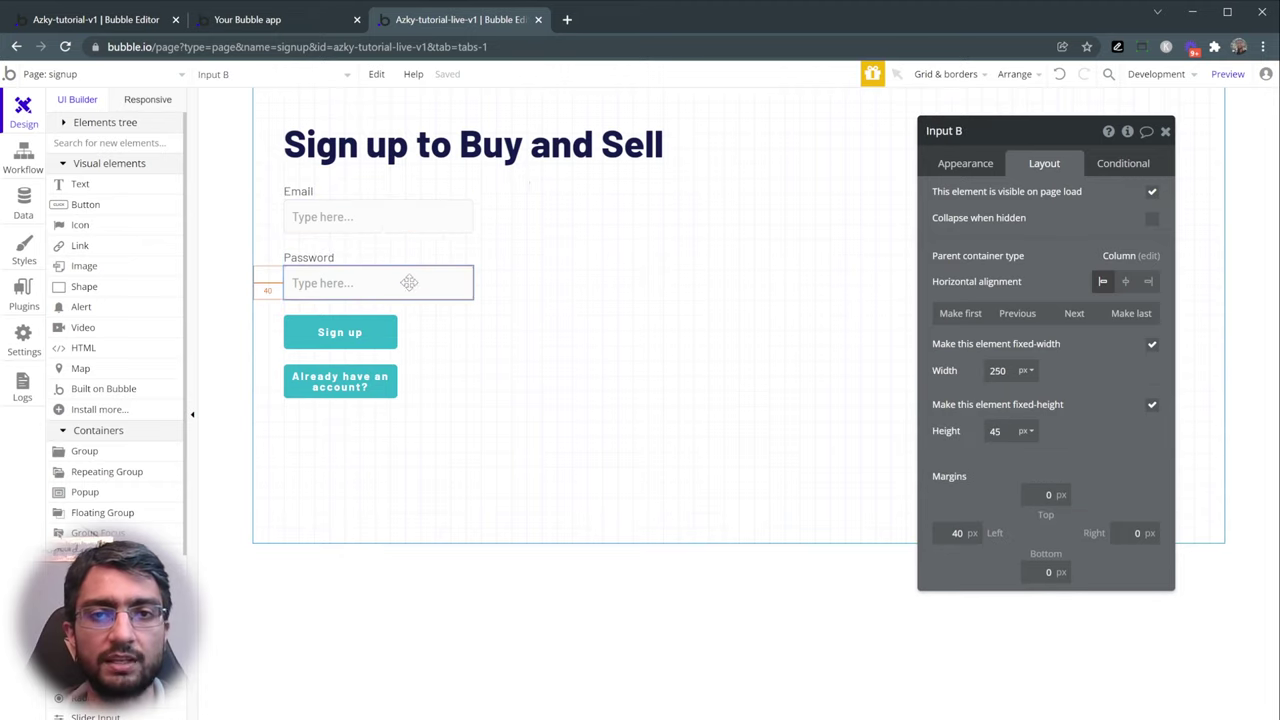
{"action": "left_click", "coordinate": [340, 332]}
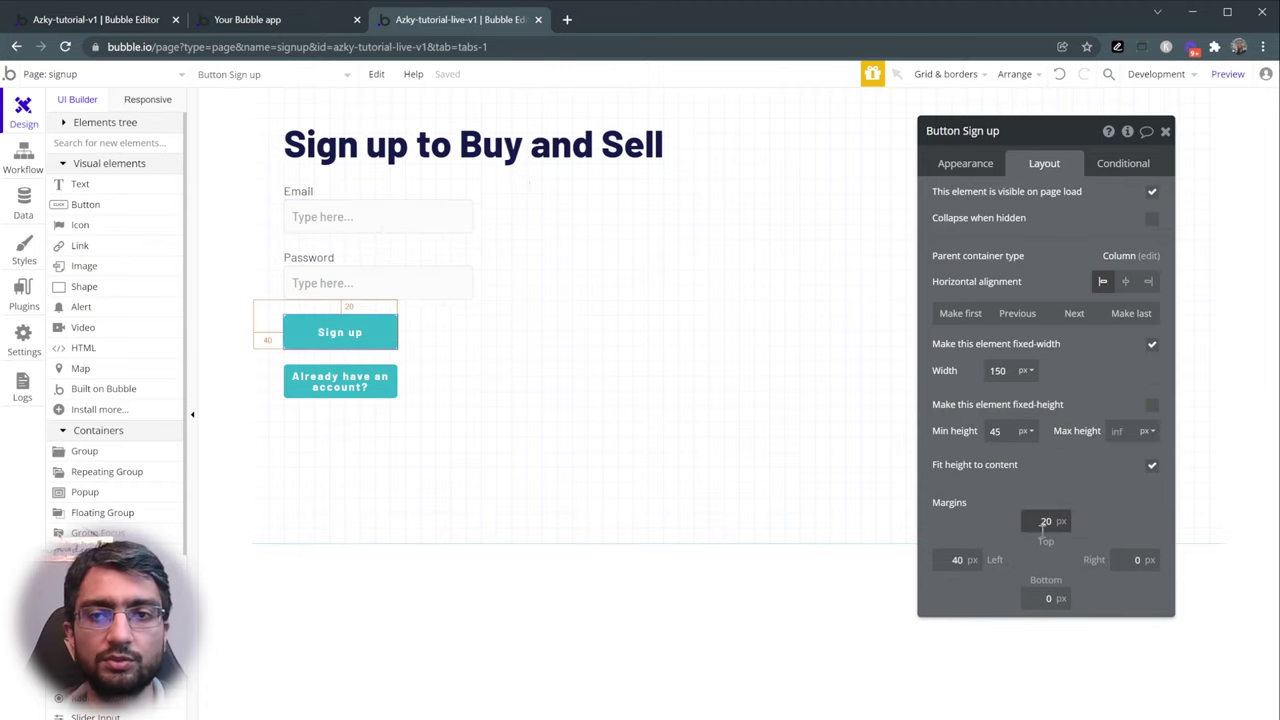
{"action": "double_click", "coordinate": [998, 371]}
{"action": "key", "text": "Return"}
{"action": "left_click", "coordinate": [340, 382]}
{"action": "double_click", "coordinate": [996, 371]}
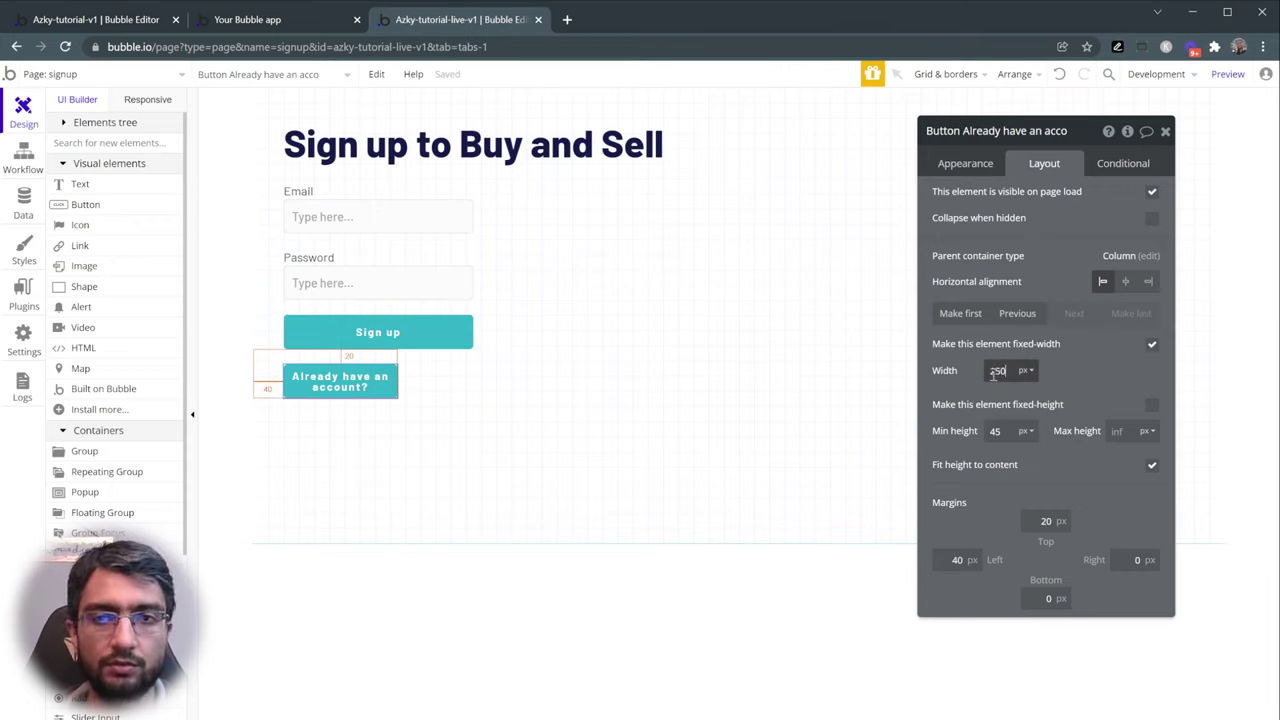
{"action": "type", "text": "250"}
{"action": "key", "text": "Return"}
- Apply the Primary Button - Light style to the 'Already have an account?' button
{"action": "left_click", "coordinate": [975, 164]}
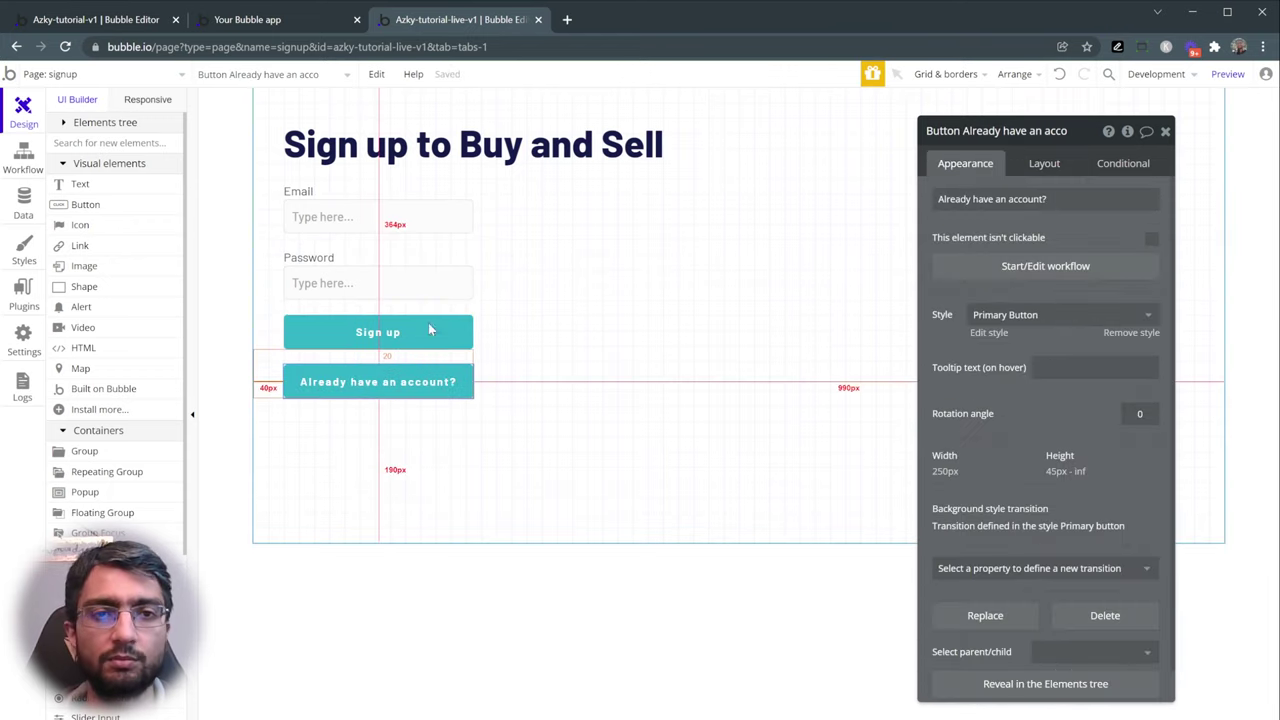
{"action": "left_click", "coordinate": [503, 331]}
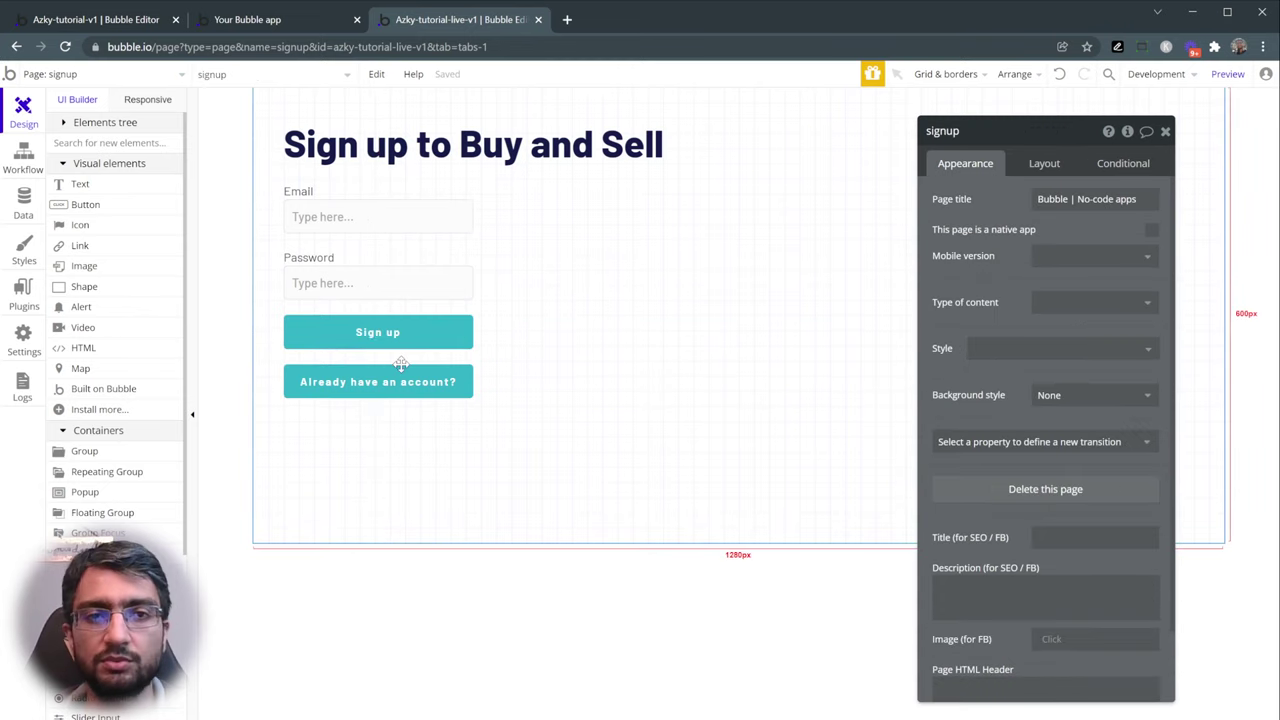
{"action": "left_click", "coordinate": [400, 368]}
{"action": "left_click", "coordinate": [1058, 316]}
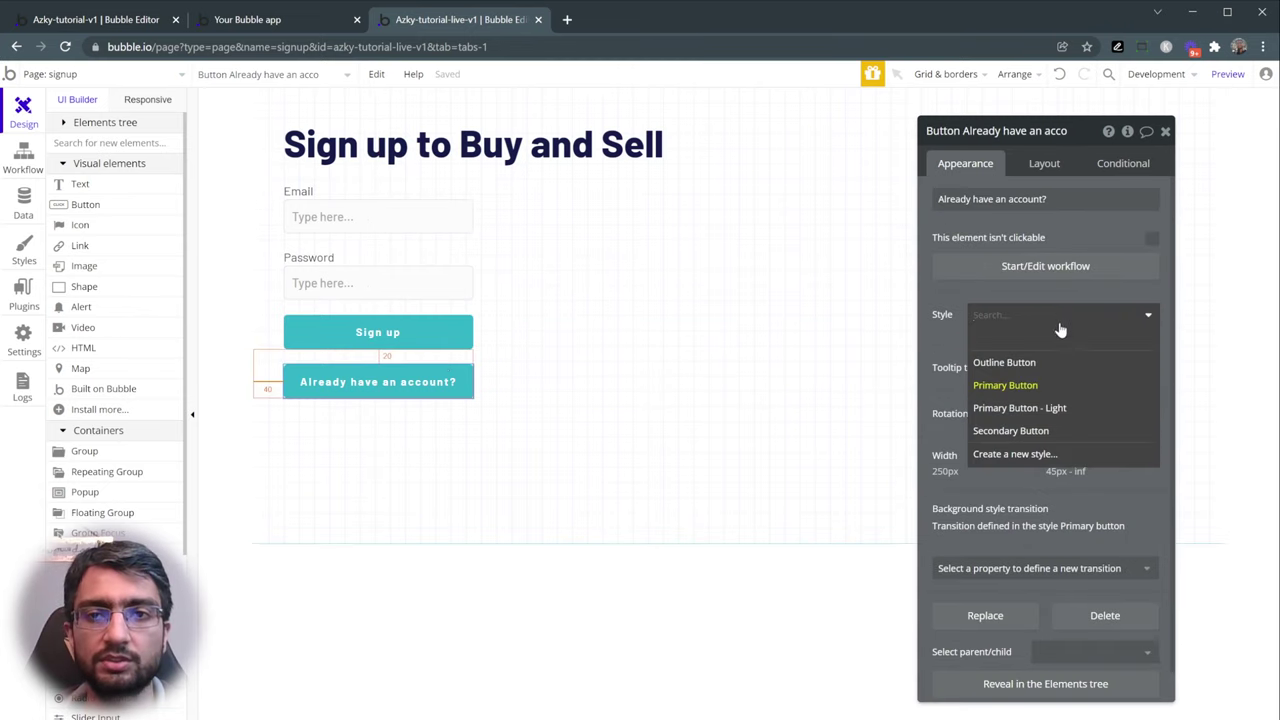
{"action": "left_click", "coordinate": [1075, 410]}
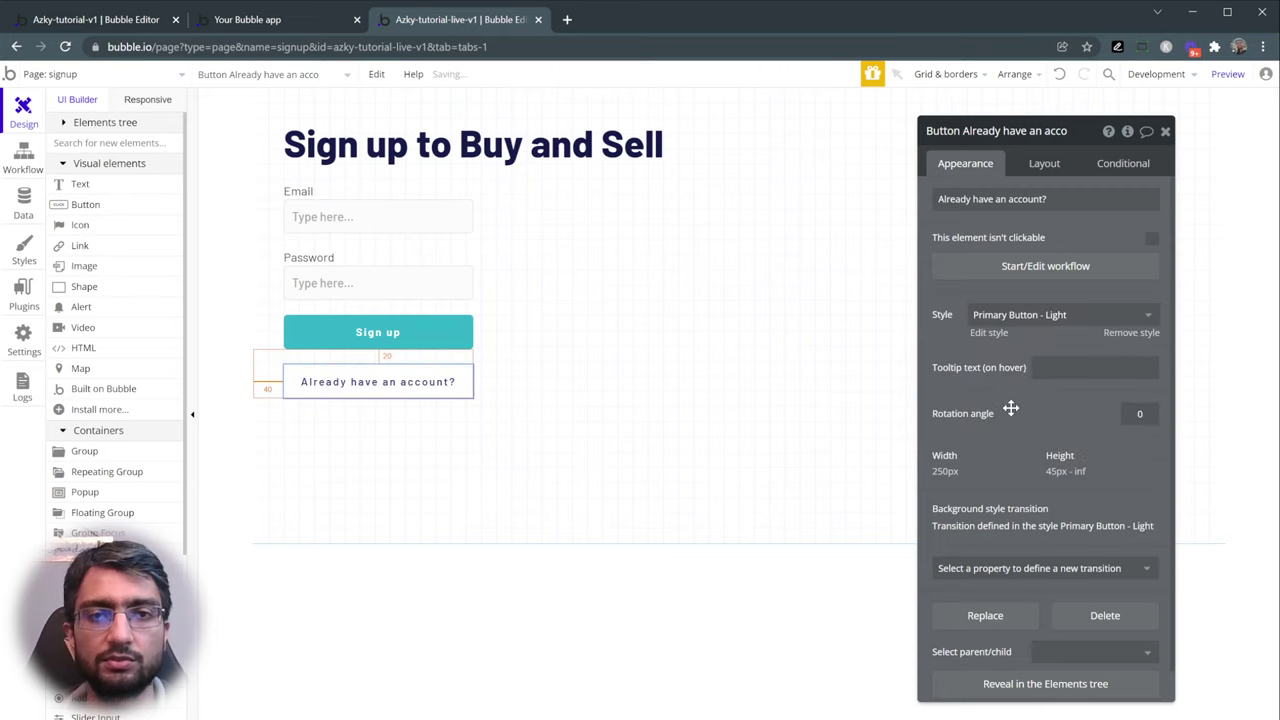
{"action": "left_click", "coordinate": [695, 370]}
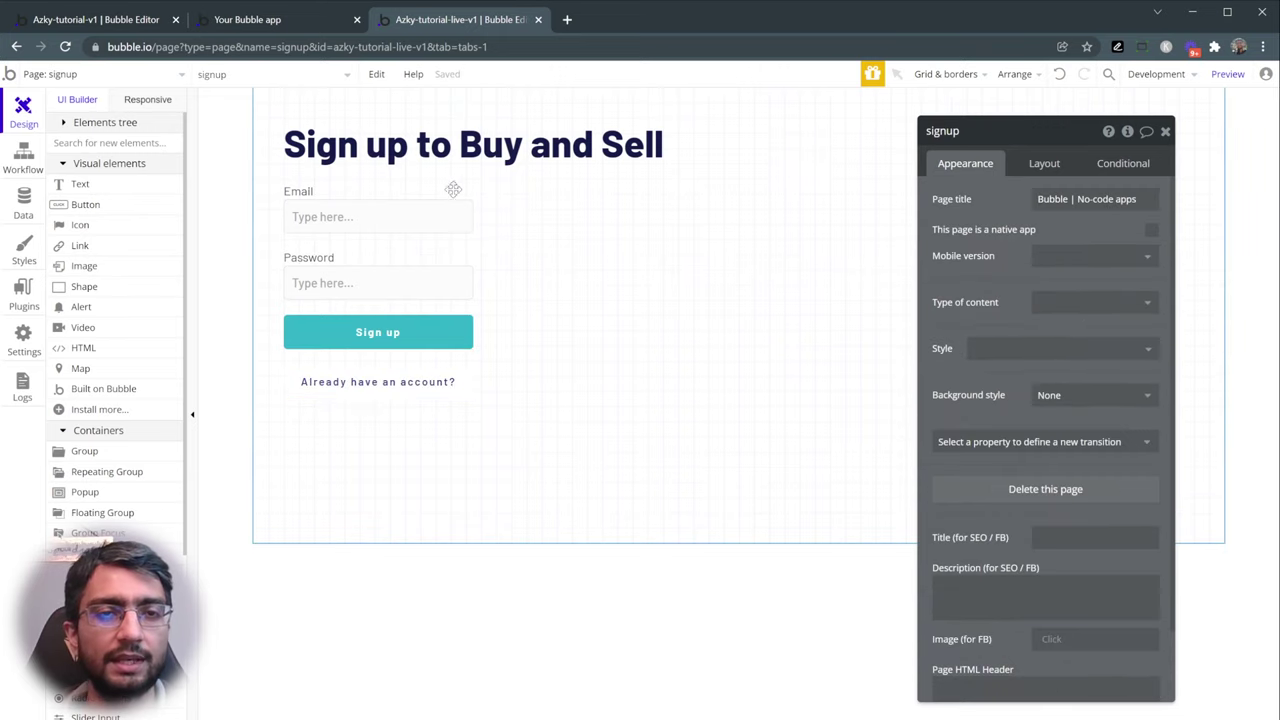
- Preview the signup page in debug mode and compare it with the editor layout
{"action": "left_click", "coordinate": [277, 17]}
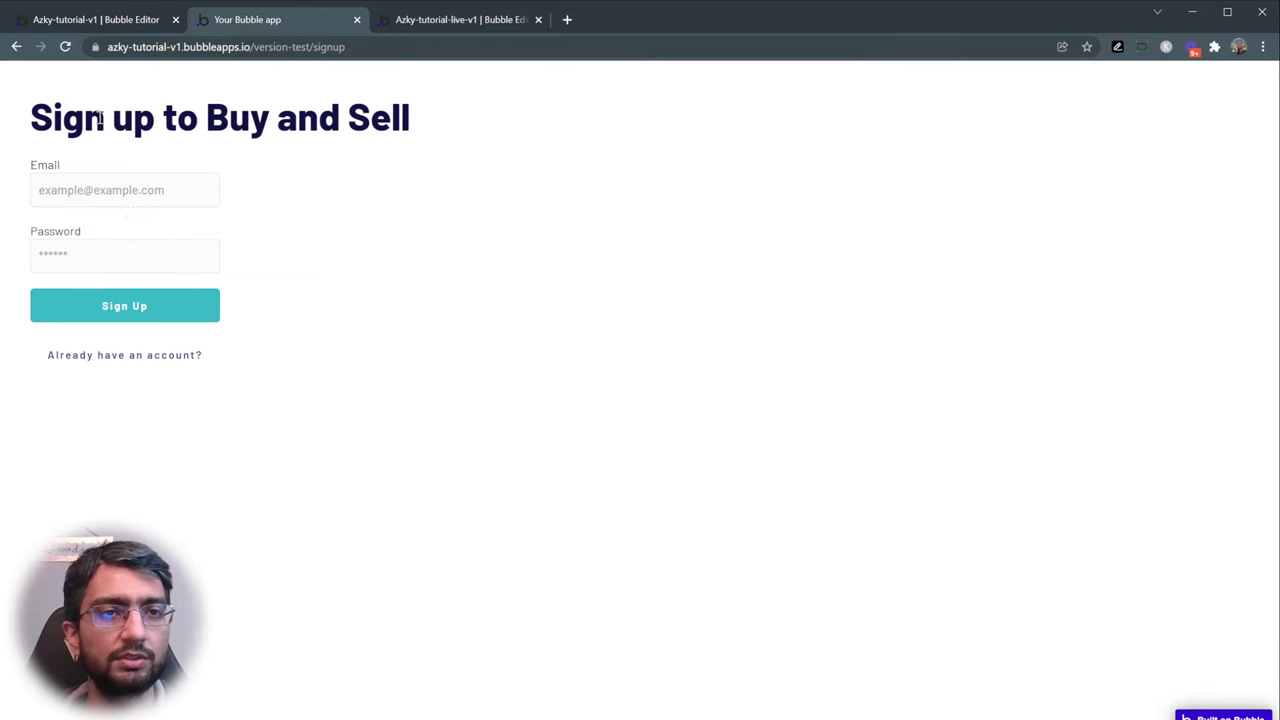
{"action": "left_click", "coordinate": [435, 19]}
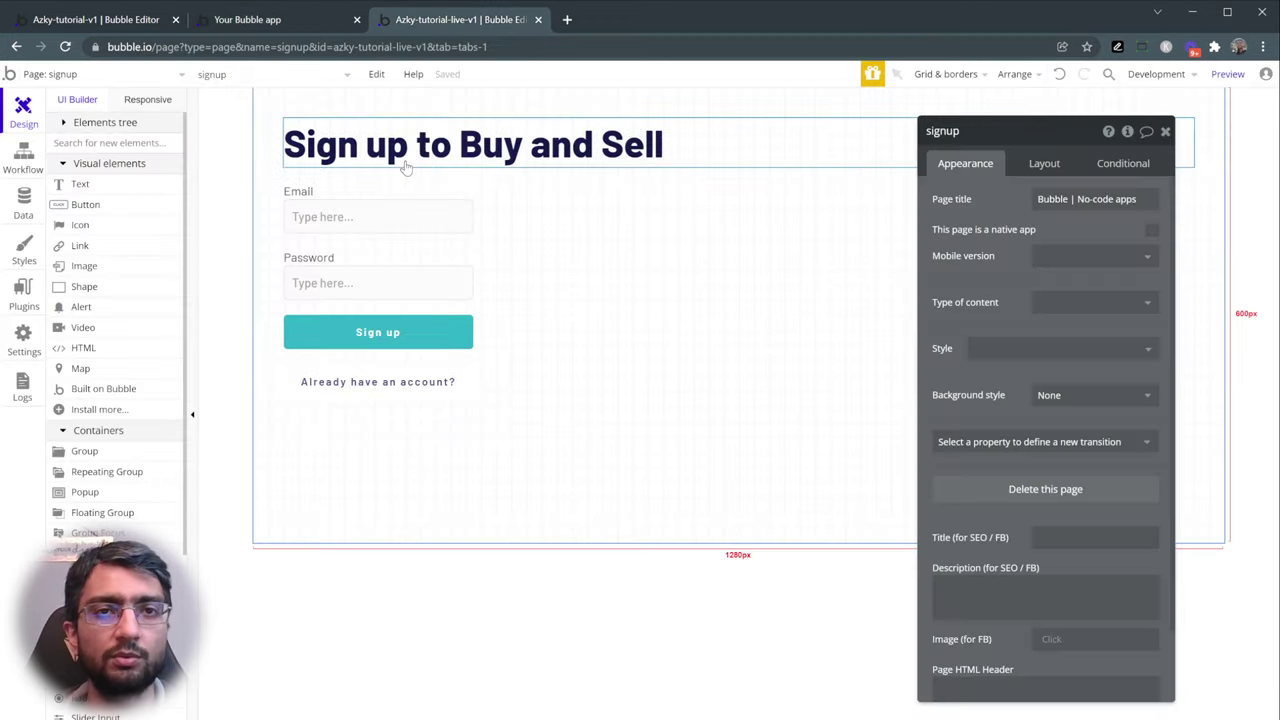
{"action": "left_click", "coordinate": [1226, 76]}
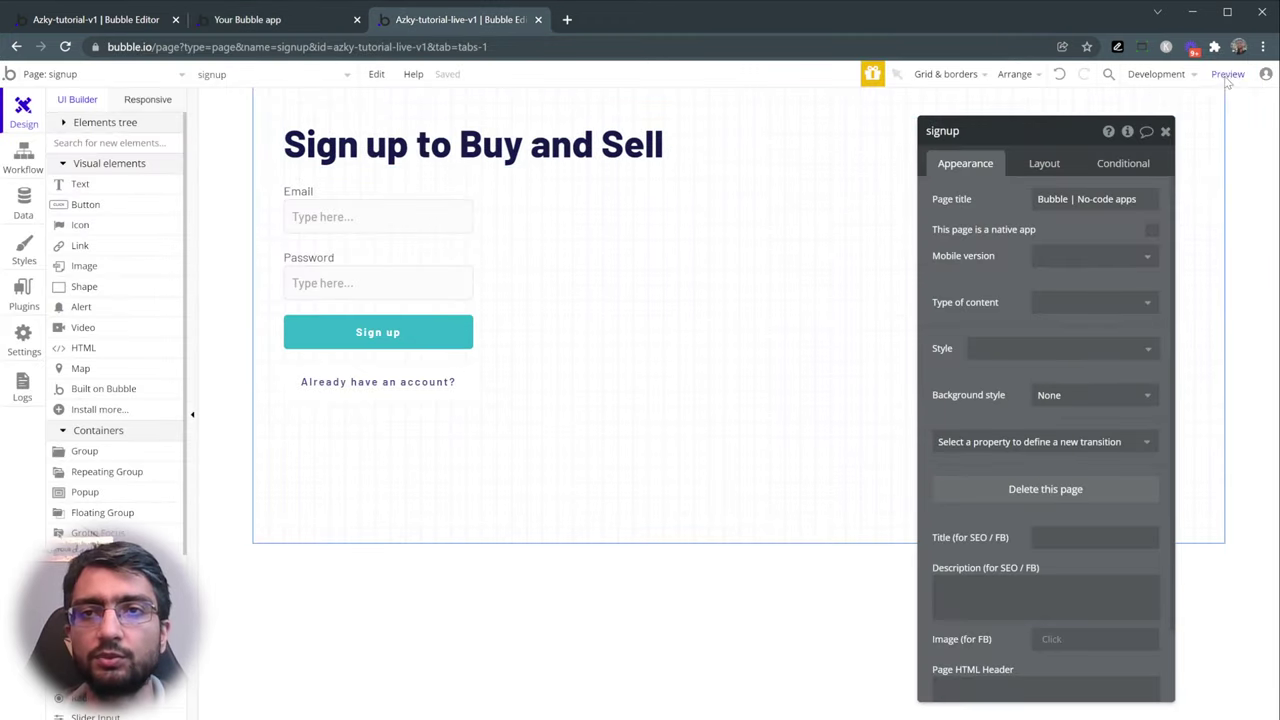
{"action": "left_click", "coordinate": [445, 19]}
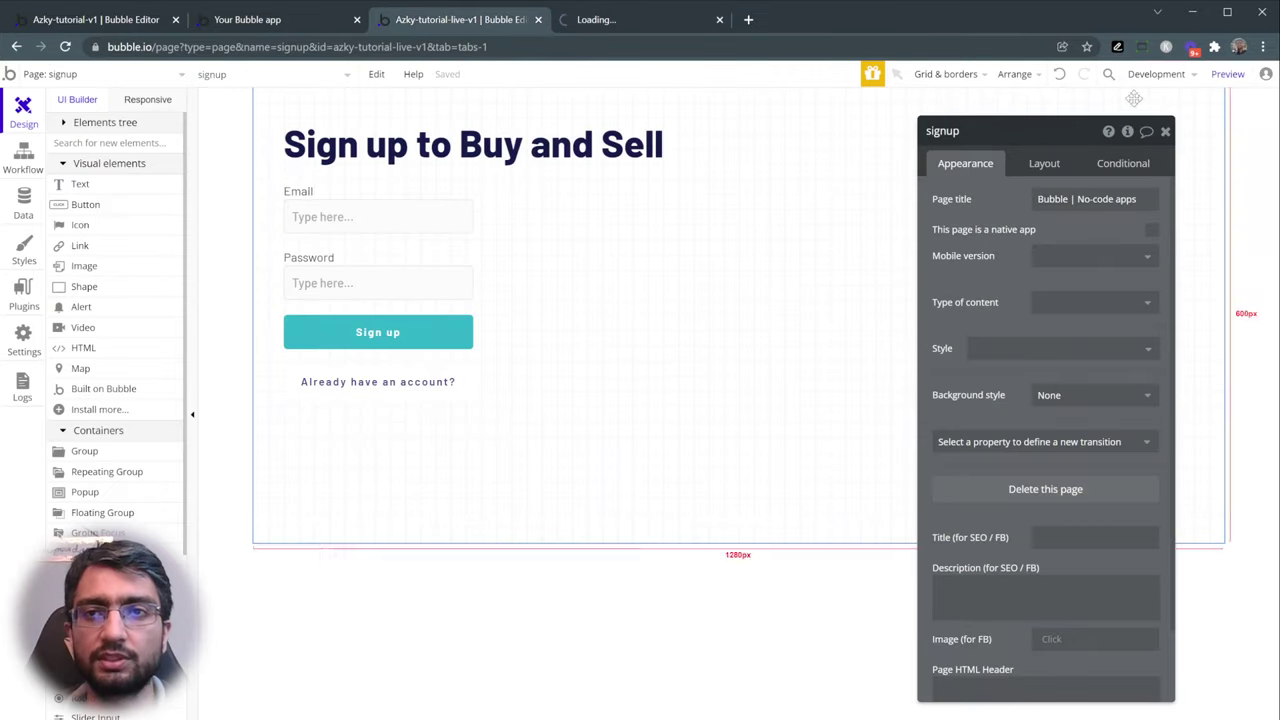
{"action": "left_click", "coordinate": [593, 19]}
{"action": "left_click_drag", "start_coordinate": [12, 127], "coordinate": [397, 349]}
{"action": "left_click", "coordinate": [430, 386]}
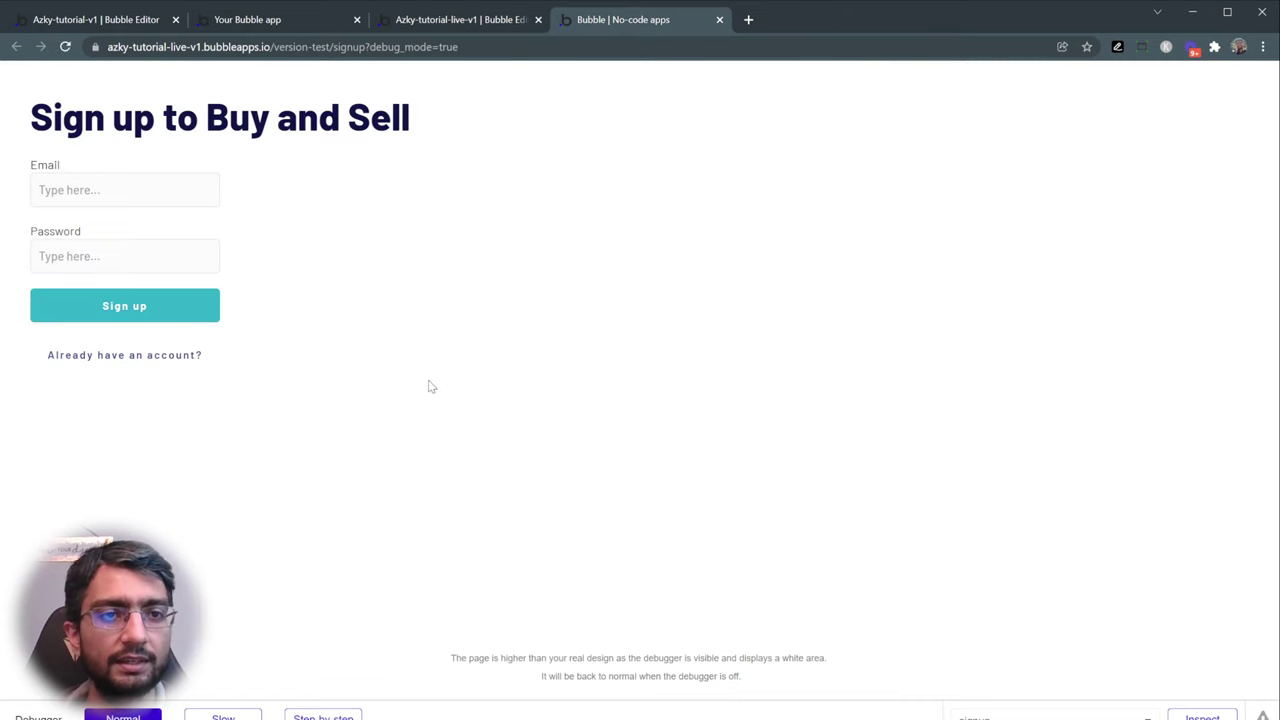
{"action": "left_click", "coordinate": [462, 21]}
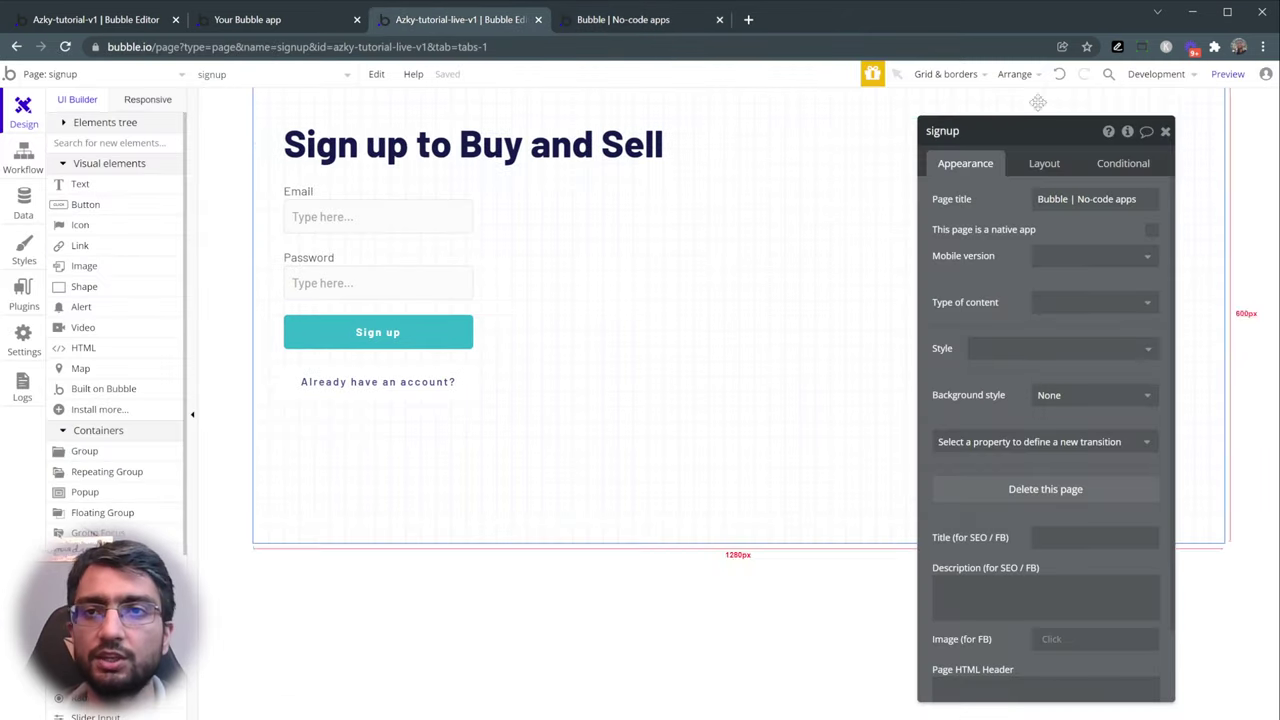
{"action": "left_click", "coordinate": [1234, 76]}
{"action": "left_click", "coordinate": [615, 22]}
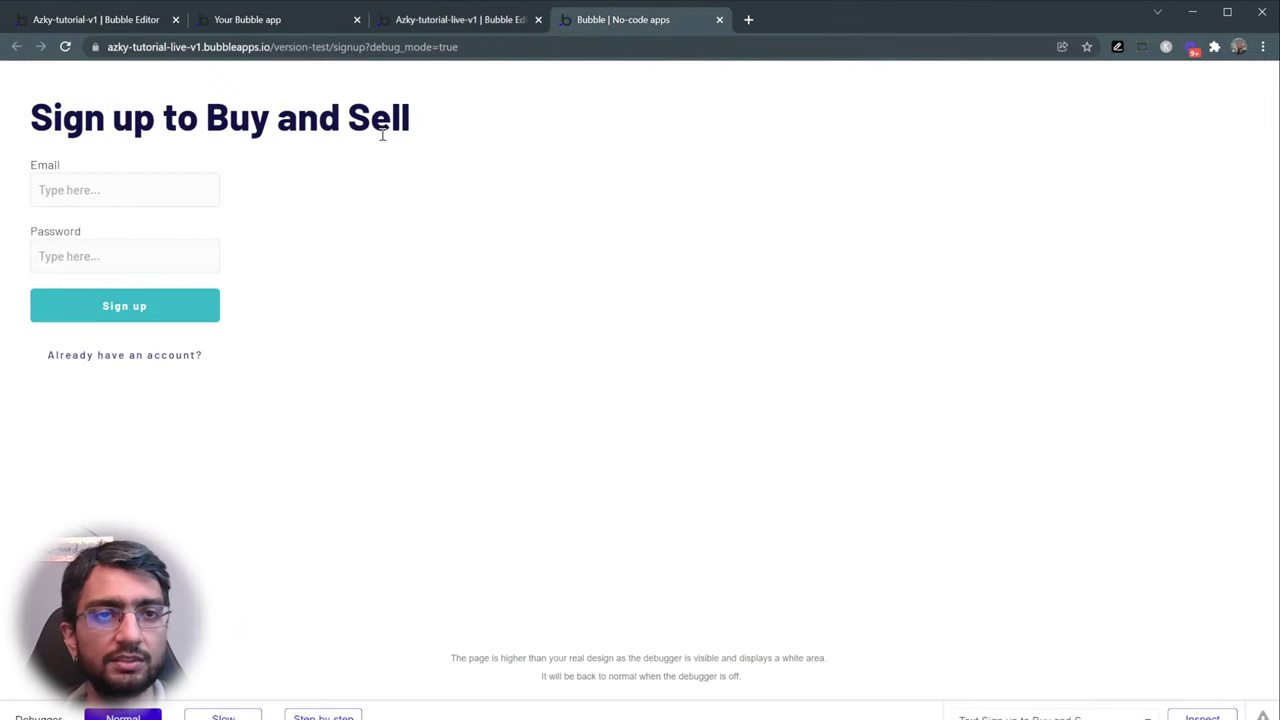
- Append 'Vintage Goods' so the heading reads 'Sign up to Buy and Sell Vintage Goods'
{"action": "left_click", "coordinate": [475, 25]}
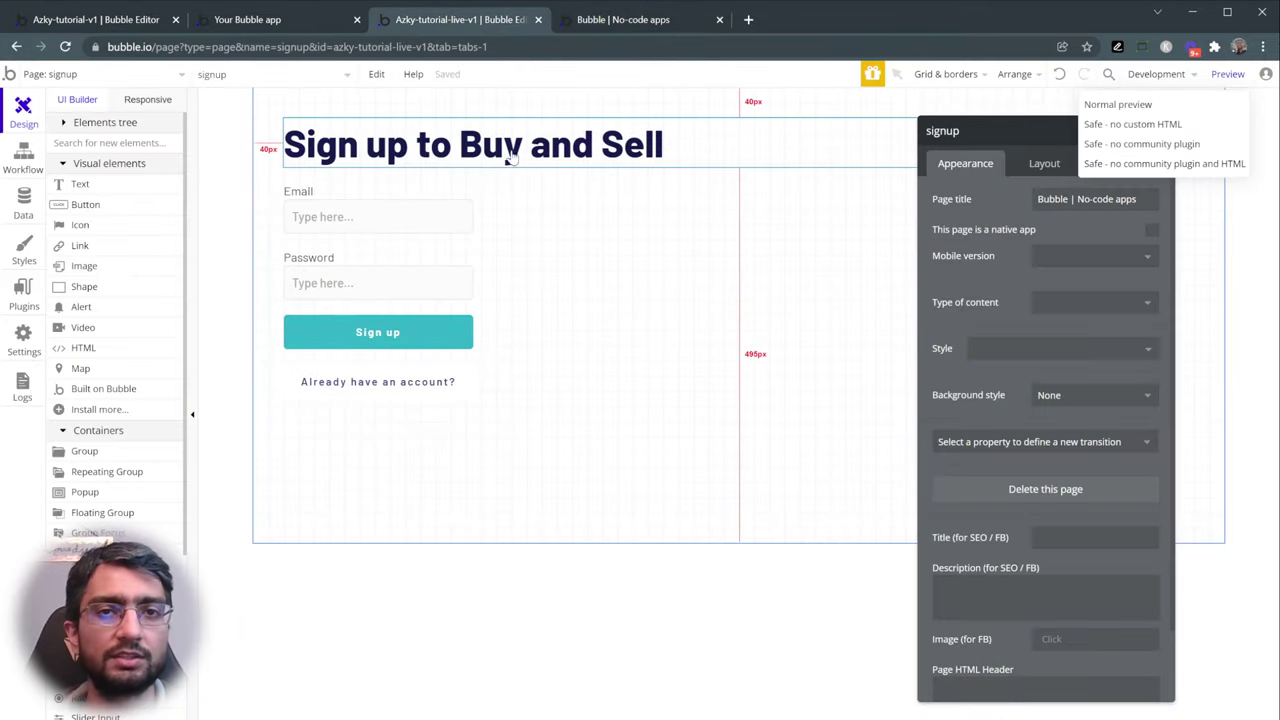
{"action": "left_click", "coordinate": [539, 160]}
{"action": "triple_click", "coordinate": [988, 200]}
{"action": "left_click", "coordinate": [988, 200]}
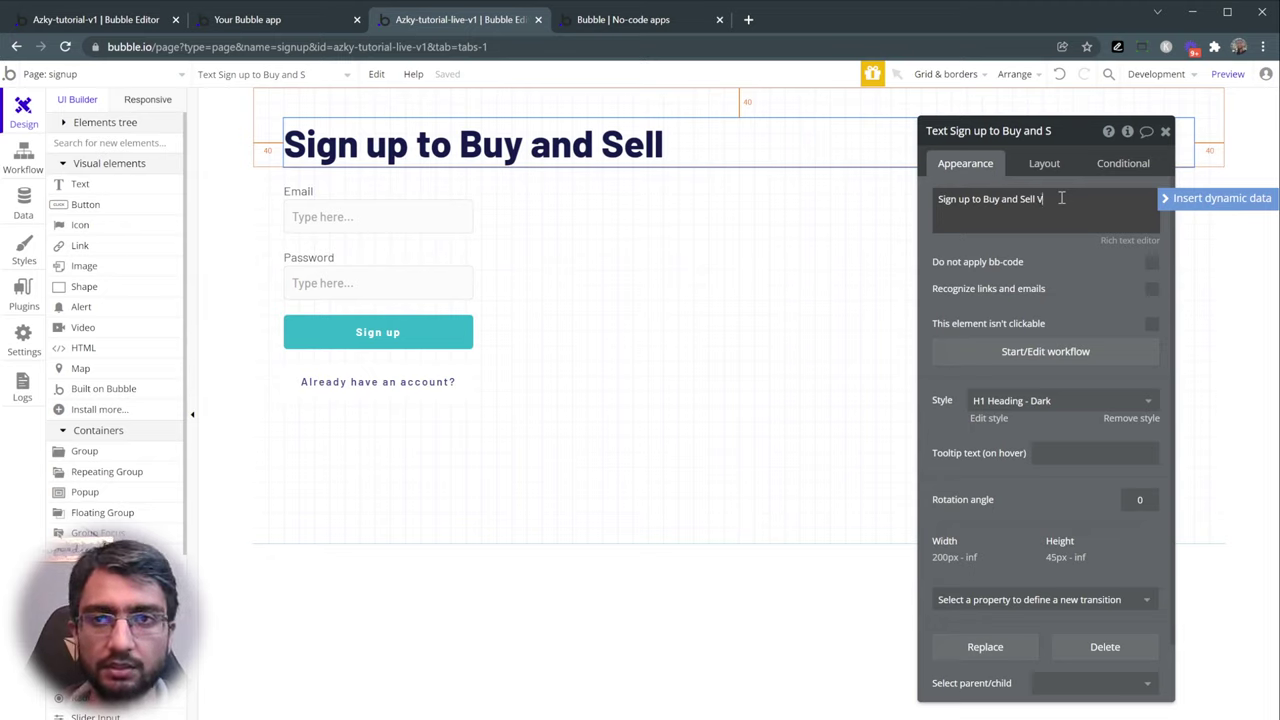
{"action": "type", "text": "Vintage Goods"}
{"action": "left_click", "coordinate": [1058, 262]}
{"action": "left_click_drag", "start_coordinate": [978, 256], "coordinate": [1053, 337]}
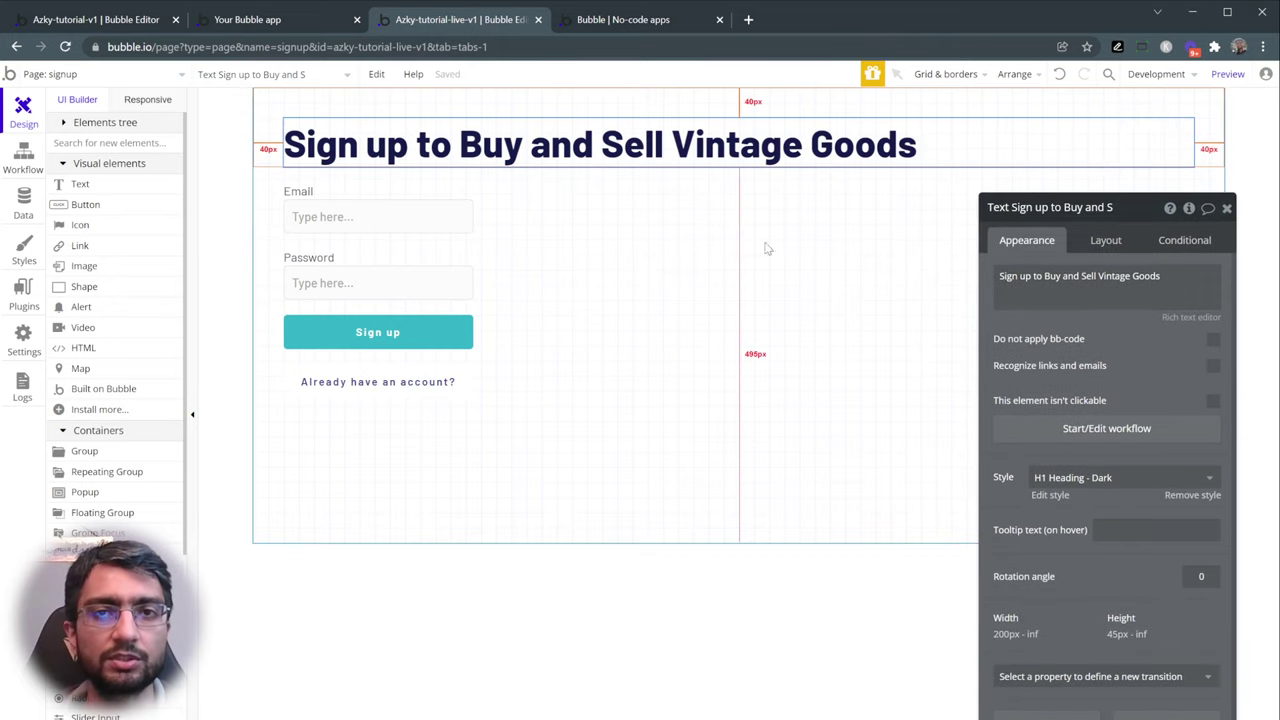
- Check the updated heading in the refreshed signup preview
{"action": "left_click", "coordinate": [566, 27]}
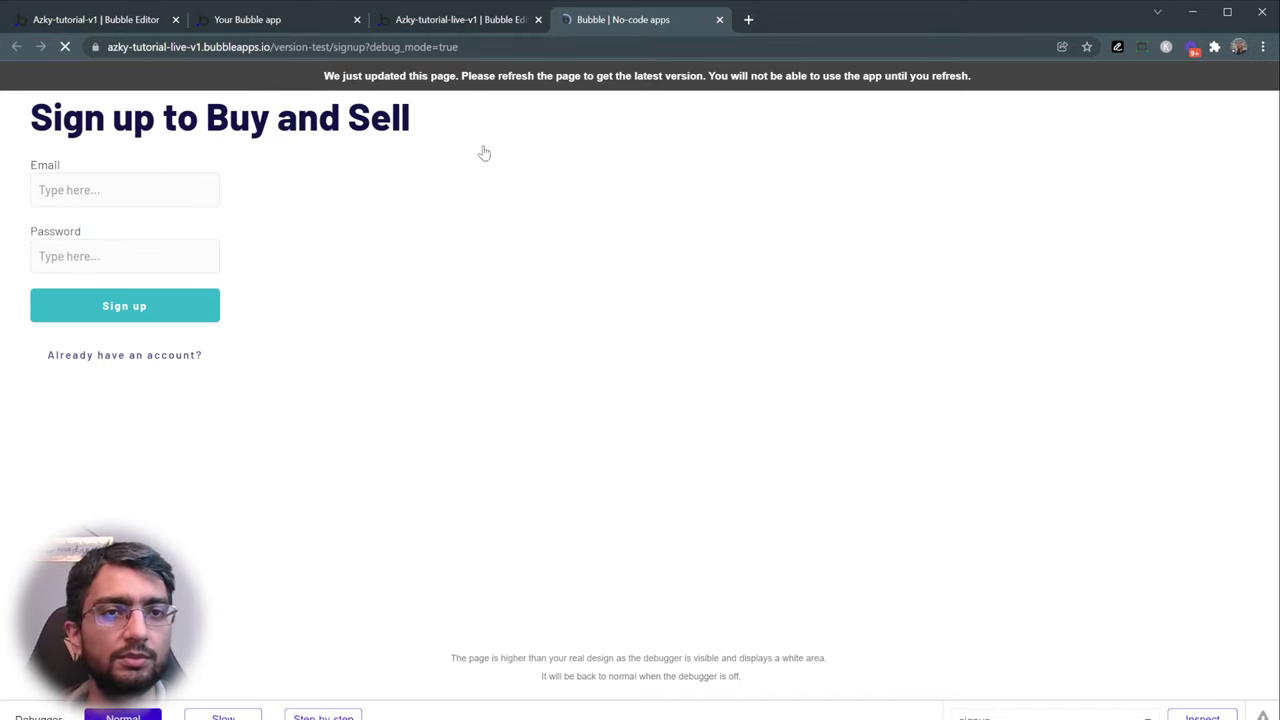
{"action": "left_click_drag", "start_coordinate": [97, 121], "coordinate": [550, 120]}
{"action": "left_click", "coordinate": [676, 120]}
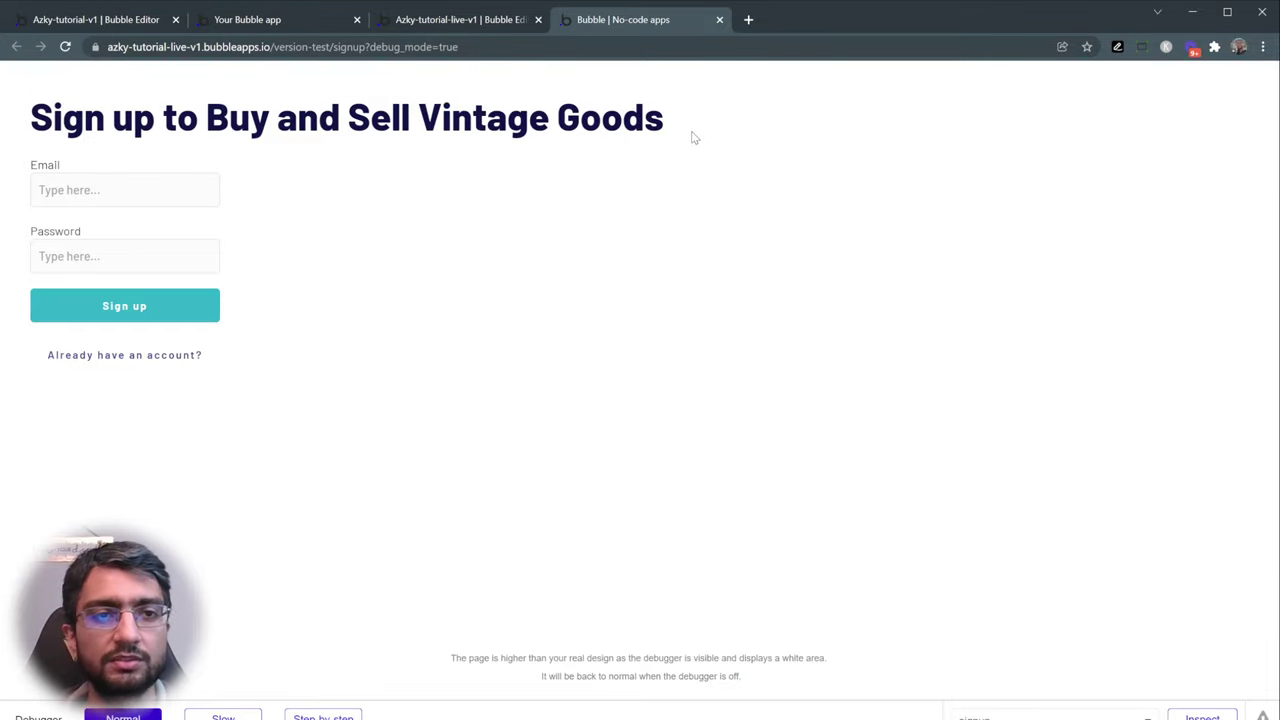
{"action": "left_click_drag", "start_coordinate": [35, 120], "coordinate": [437, 386]}
{"action": "left_click", "coordinate": [440, 372]}
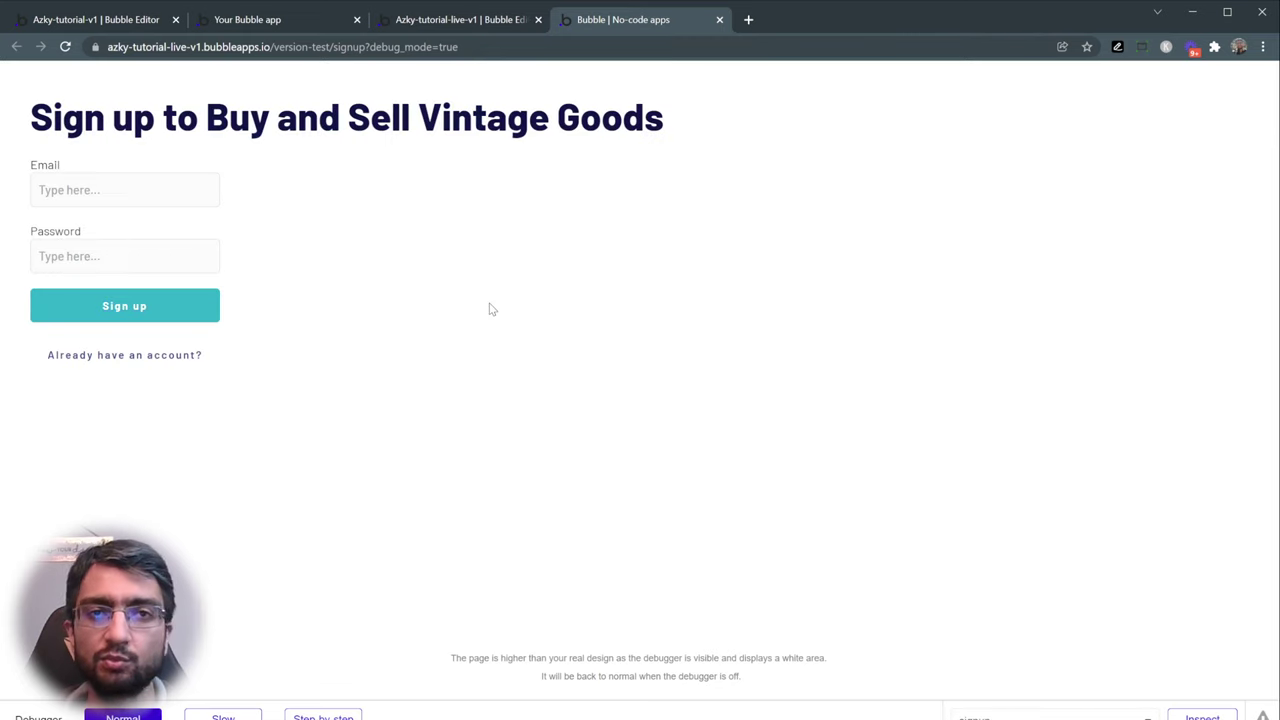
{"action": "left_click", "coordinate": [449, 21]}
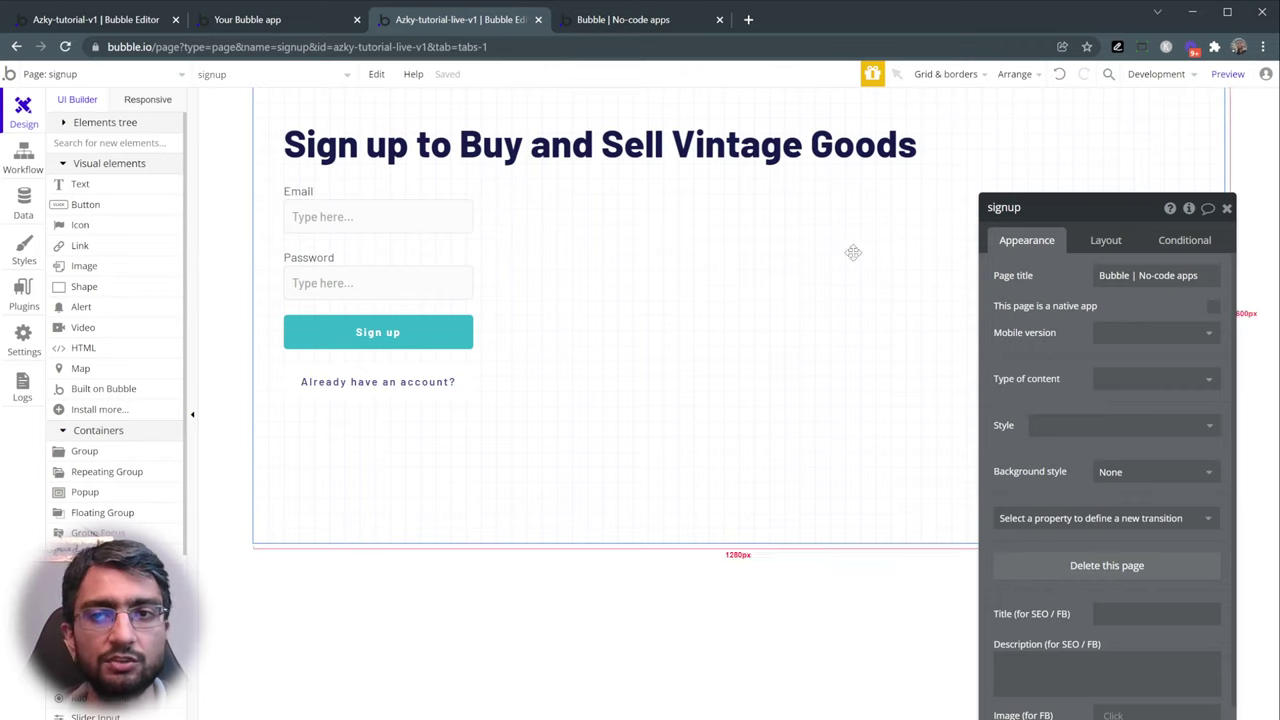
- Review the layout settings of the page, heading, labels, inputs and both buttons
{"action": "left_click", "coordinate": [1114, 246]}
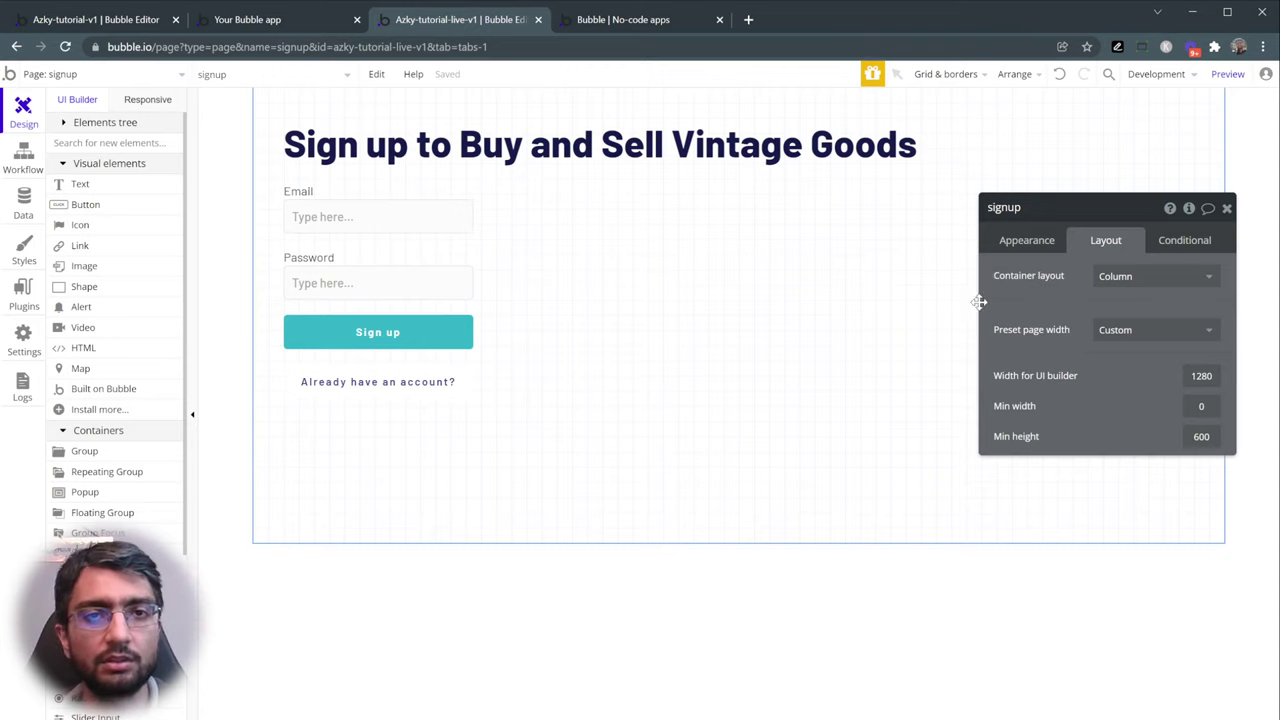
{"action": "left_click", "coordinate": [393, 148]}
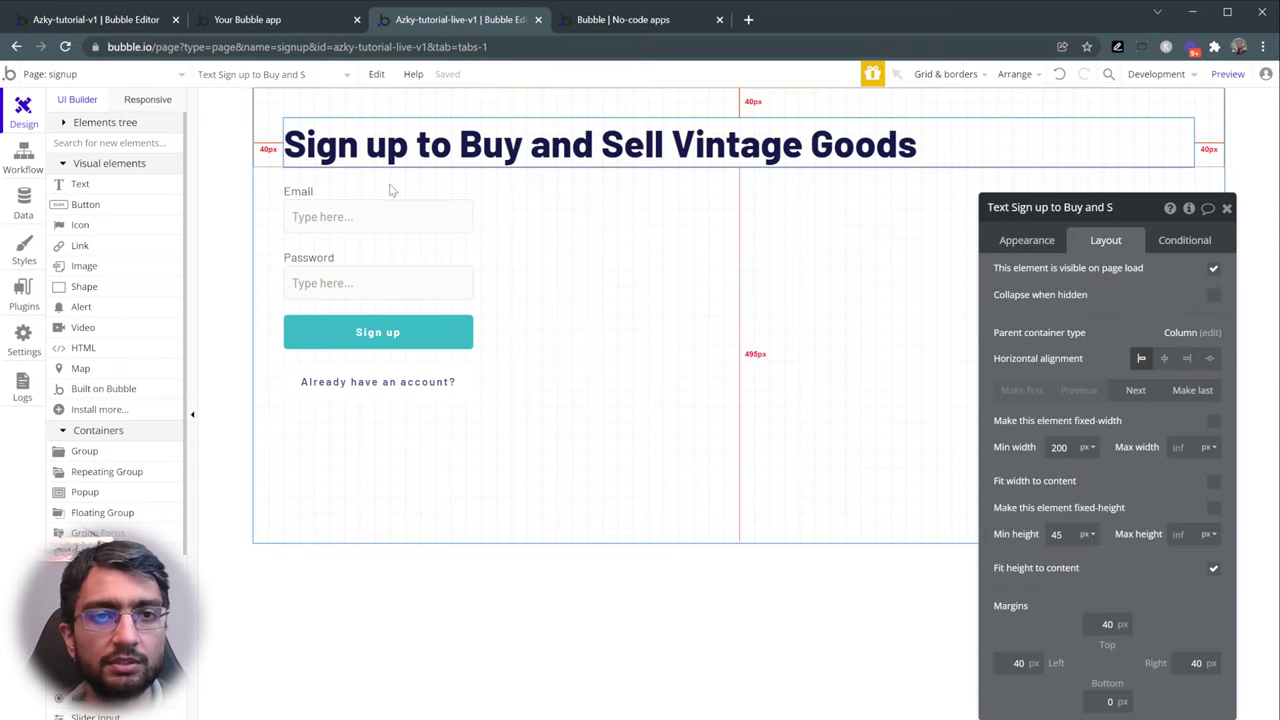
{"action": "left_click", "coordinate": [390, 190]}
{"action": "left_click", "coordinate": [392, 220]}
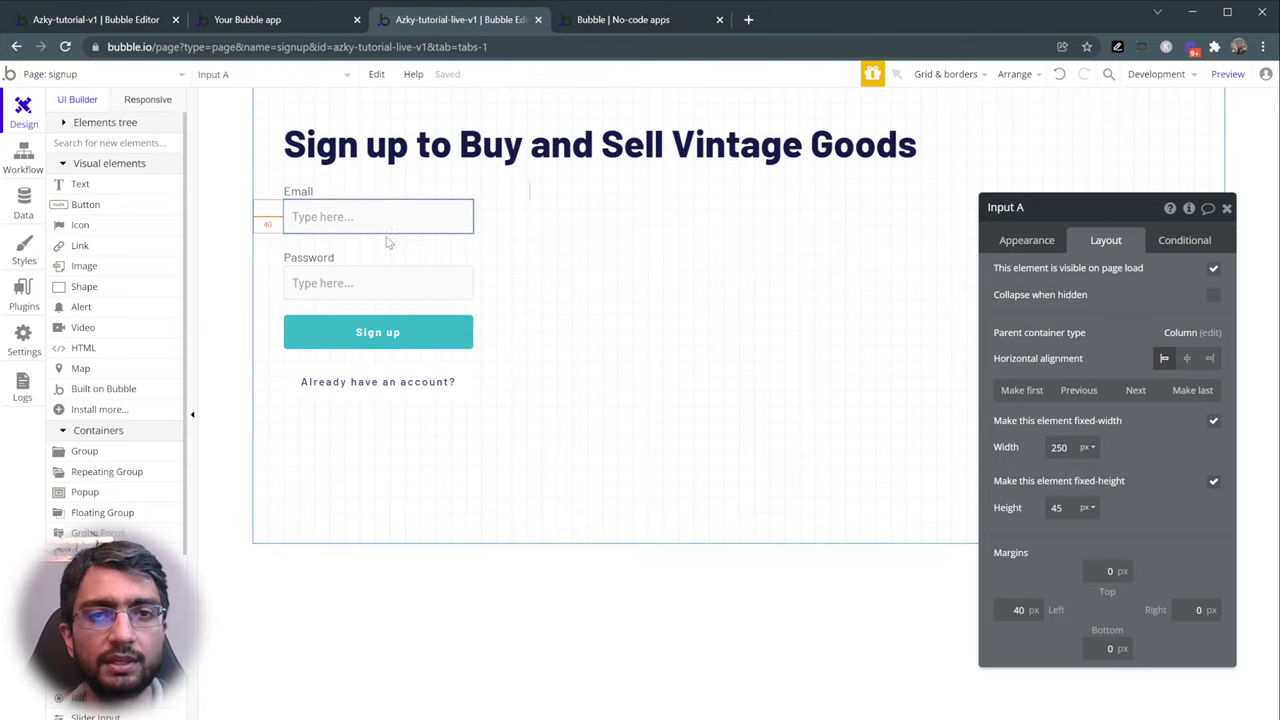
{"action": "left_click", "coordinate": [375, 258]}
{"action": "left_click", "coordinate": [376, 285]}
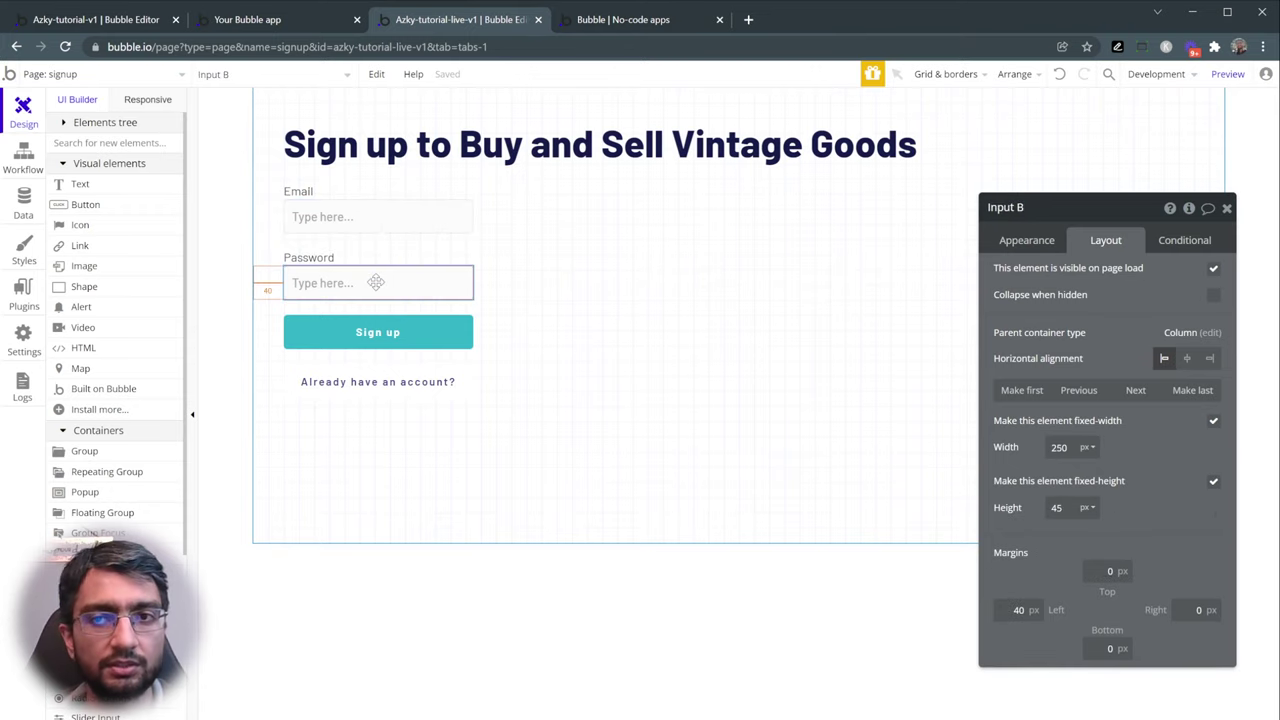
{"action": "left_click", "coordinate": [366, 342]}
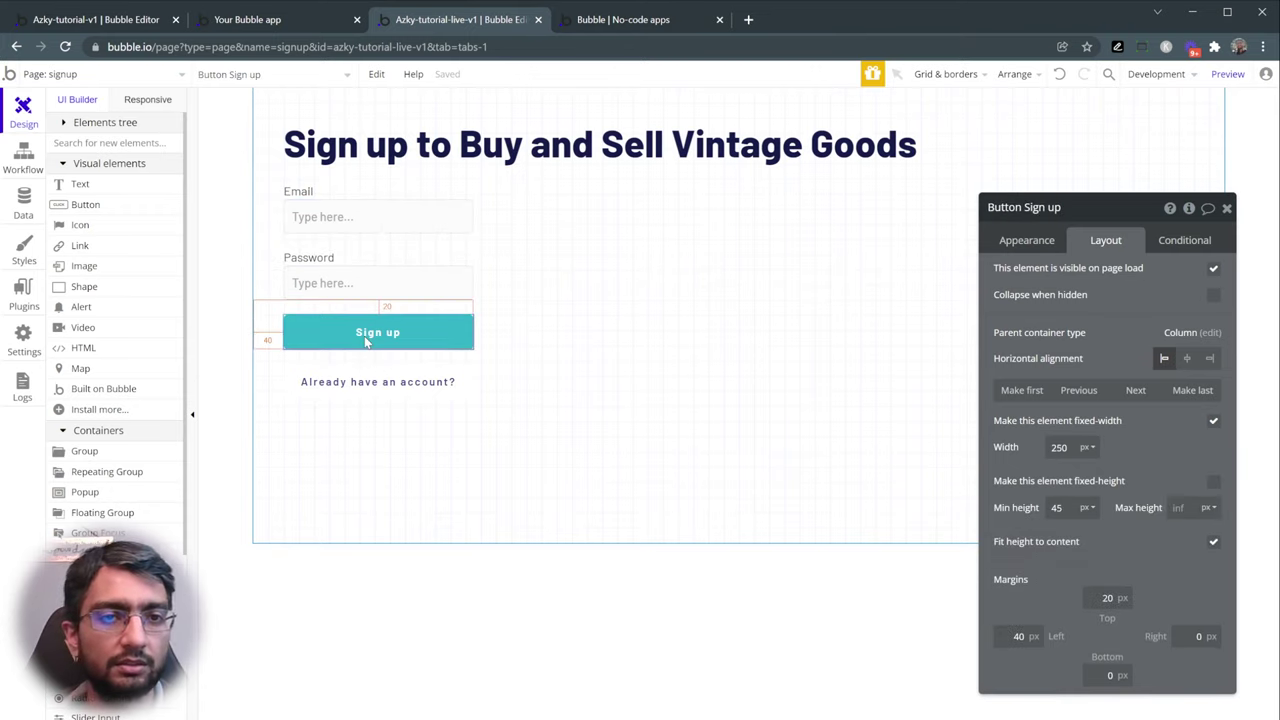
{"action": "left_click", "coordinate": [373, 385]}
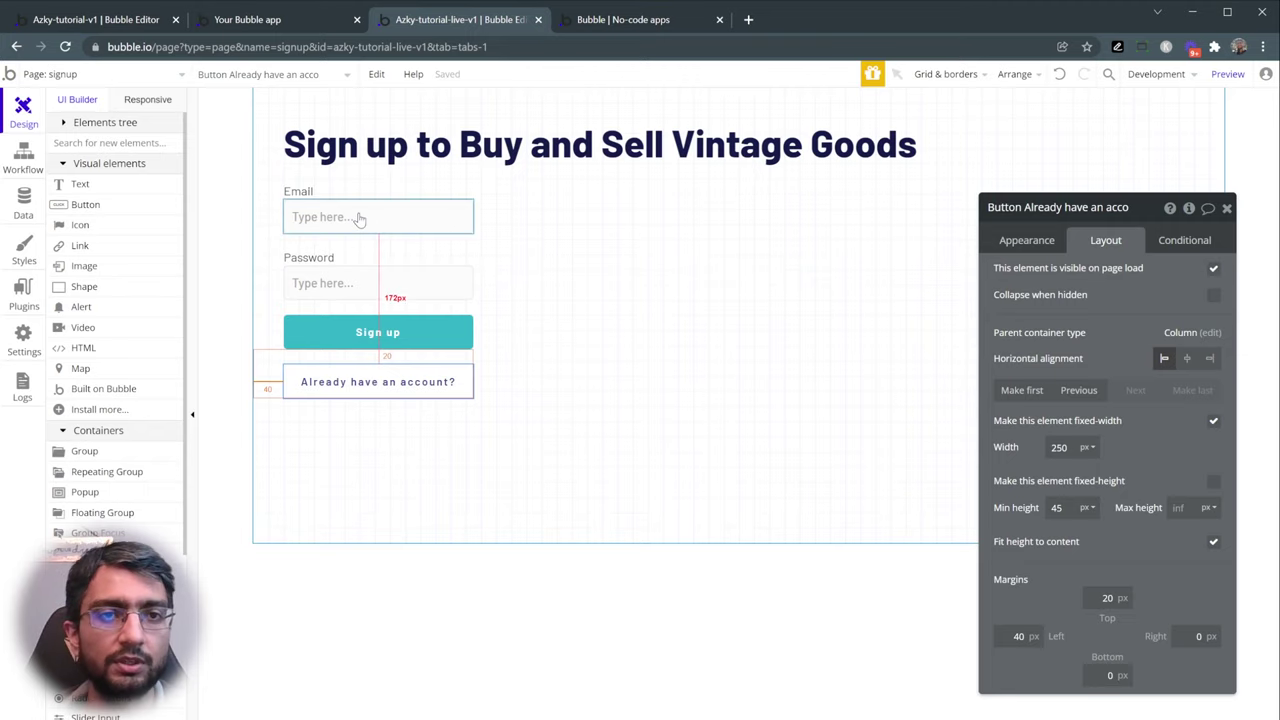
- Show the Sign up button's Appearance settings
{"action": "left_click", "coordinate": [217, 205]}
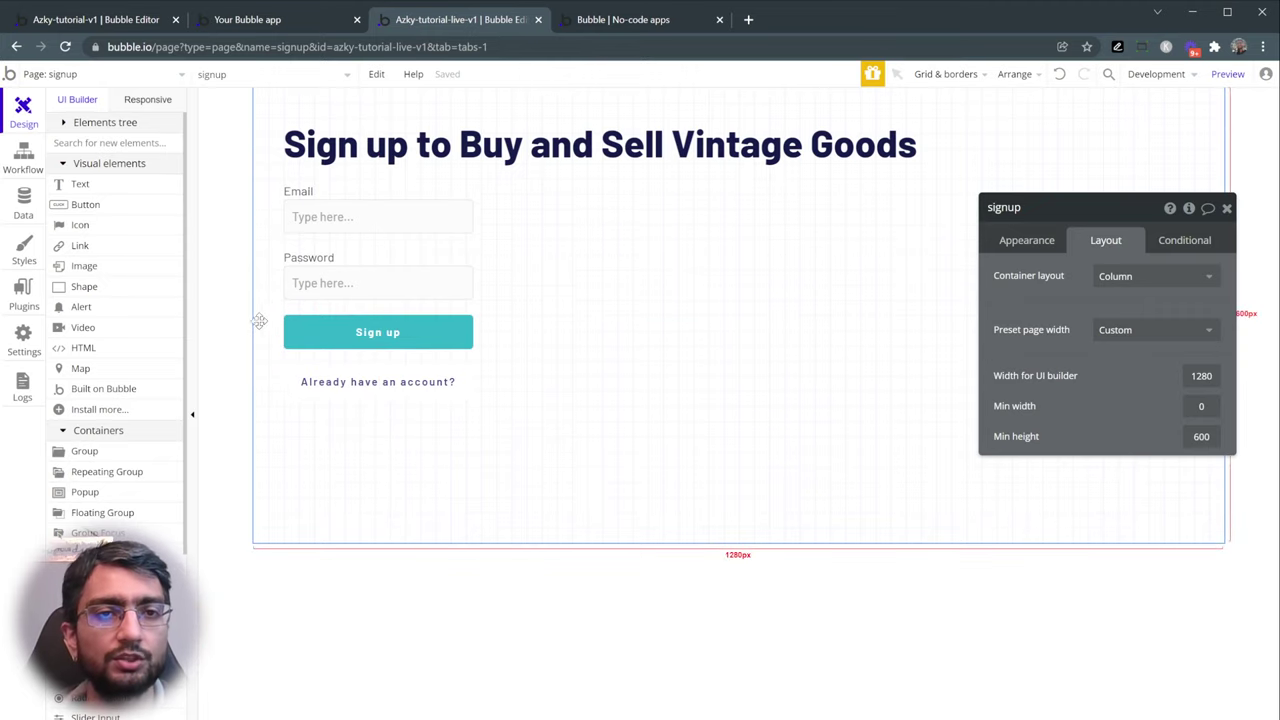
{"action": "left_click", "coordinate": [316, 336]}
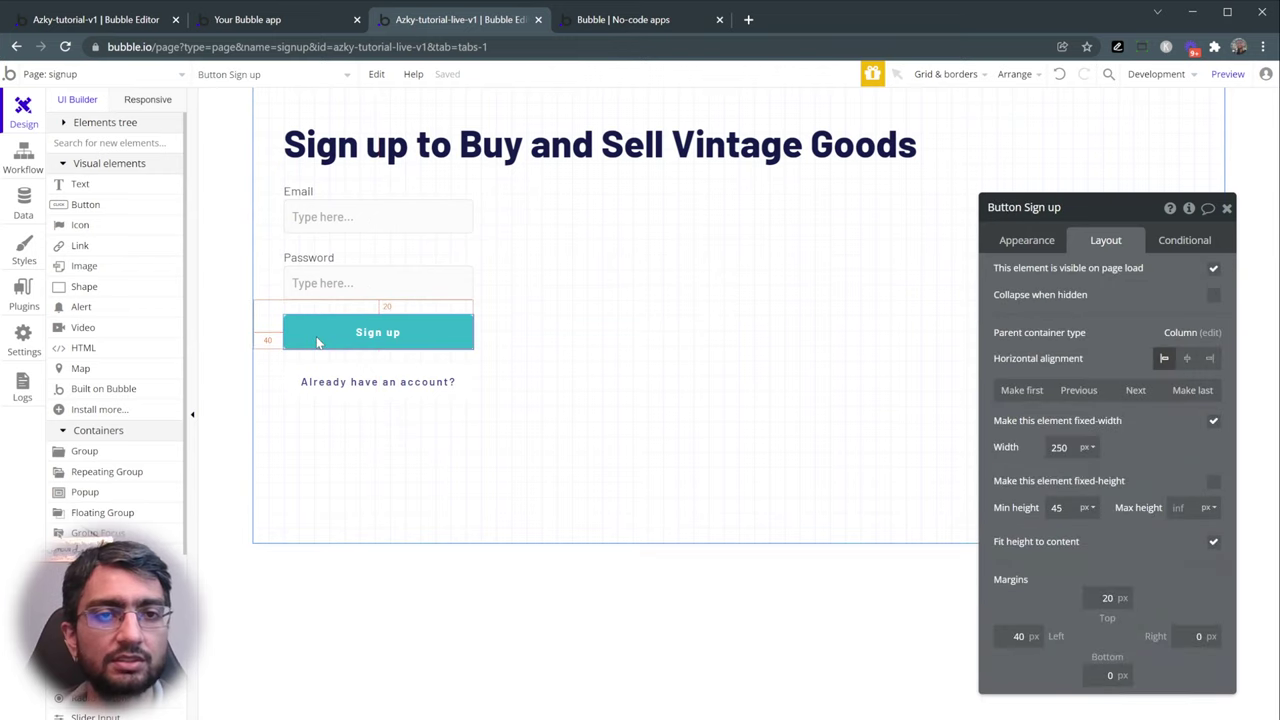
{"action": "left_click", "coordinate": [1020, 241]}
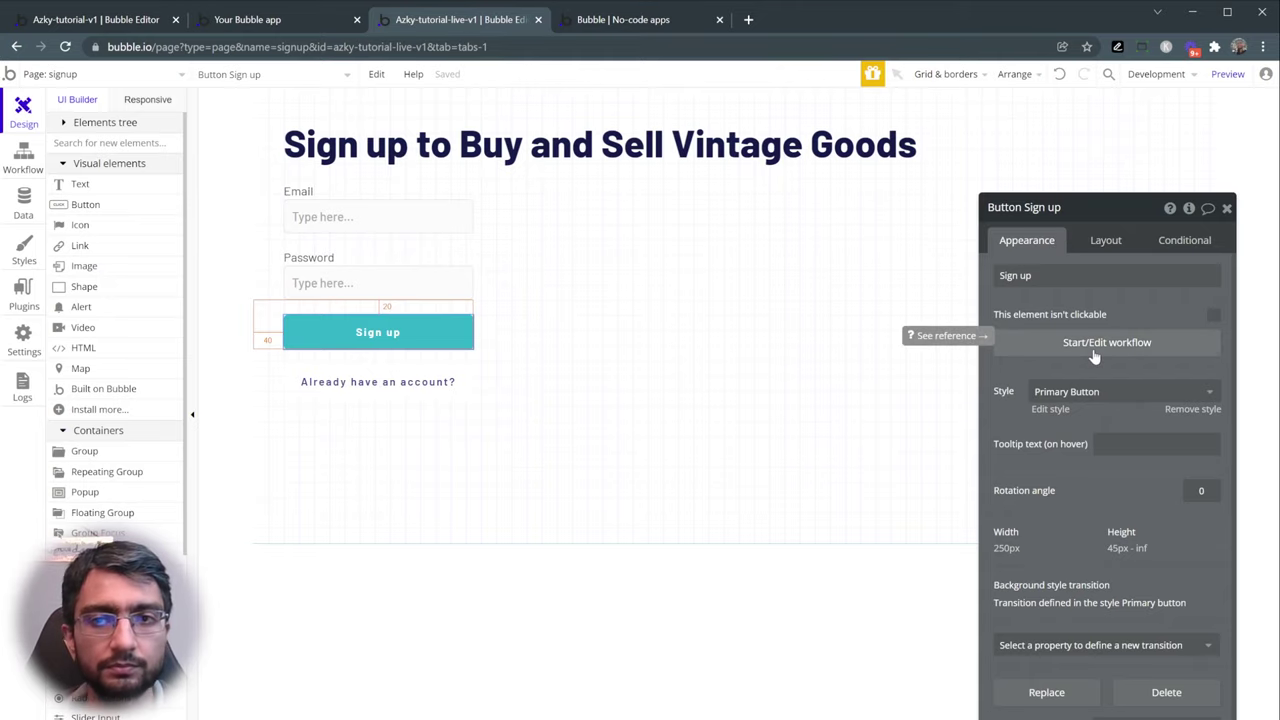
- Start the Sign up click workflow, discard an accidental Send email step, and add Sign the user up
{"action": "left_click", "coordinate": [1094, 350]}
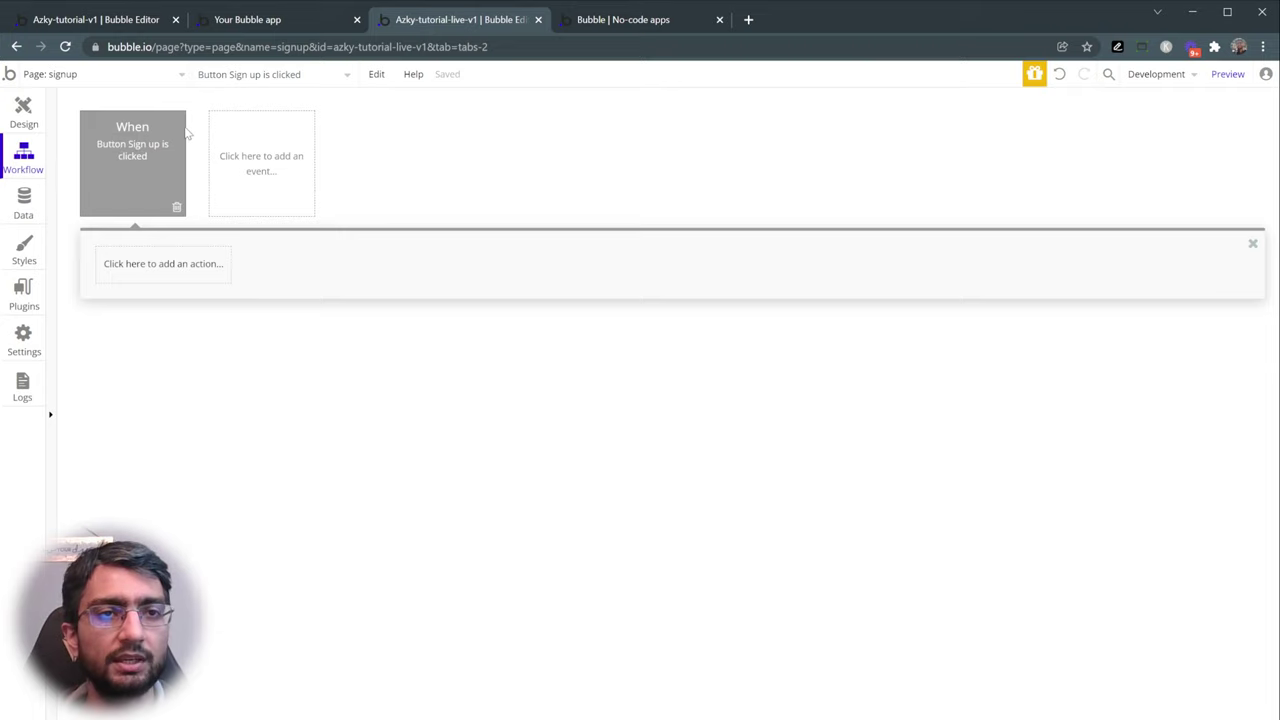
{"action": "mouse_move", "coordinate": [128, 120]}
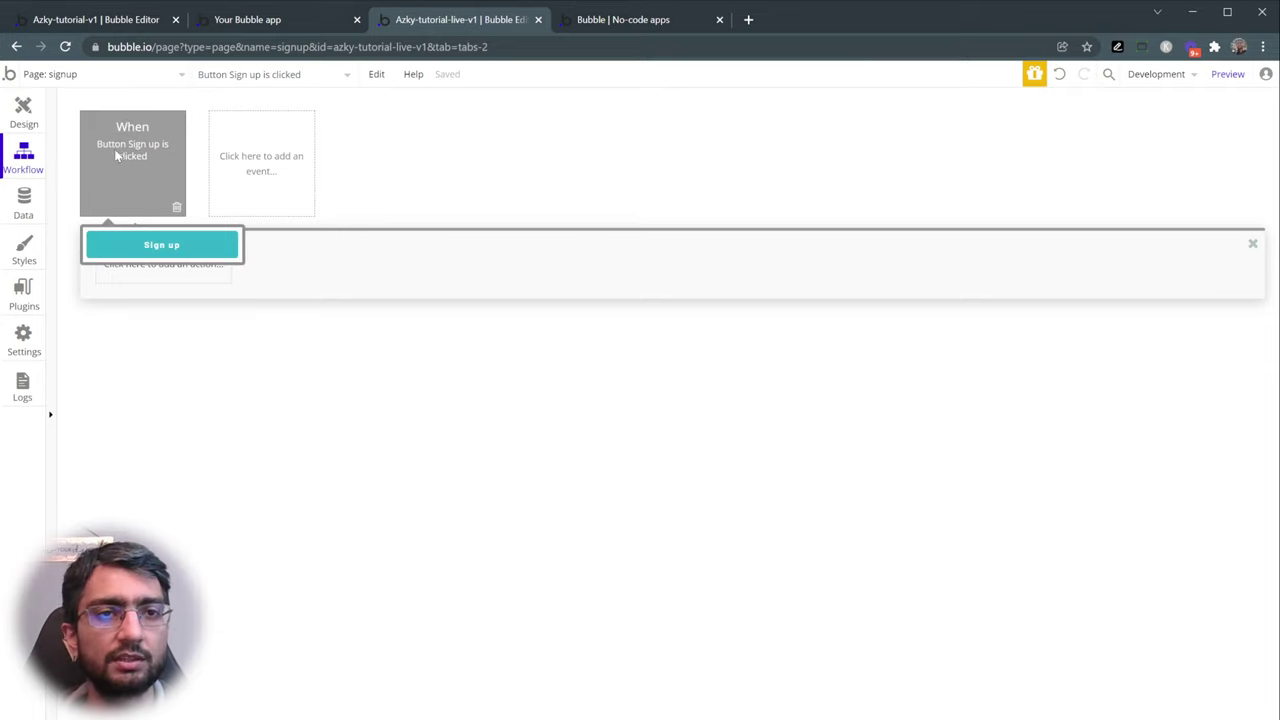
{"action": "left_click", "coordinate": [145, 275]}
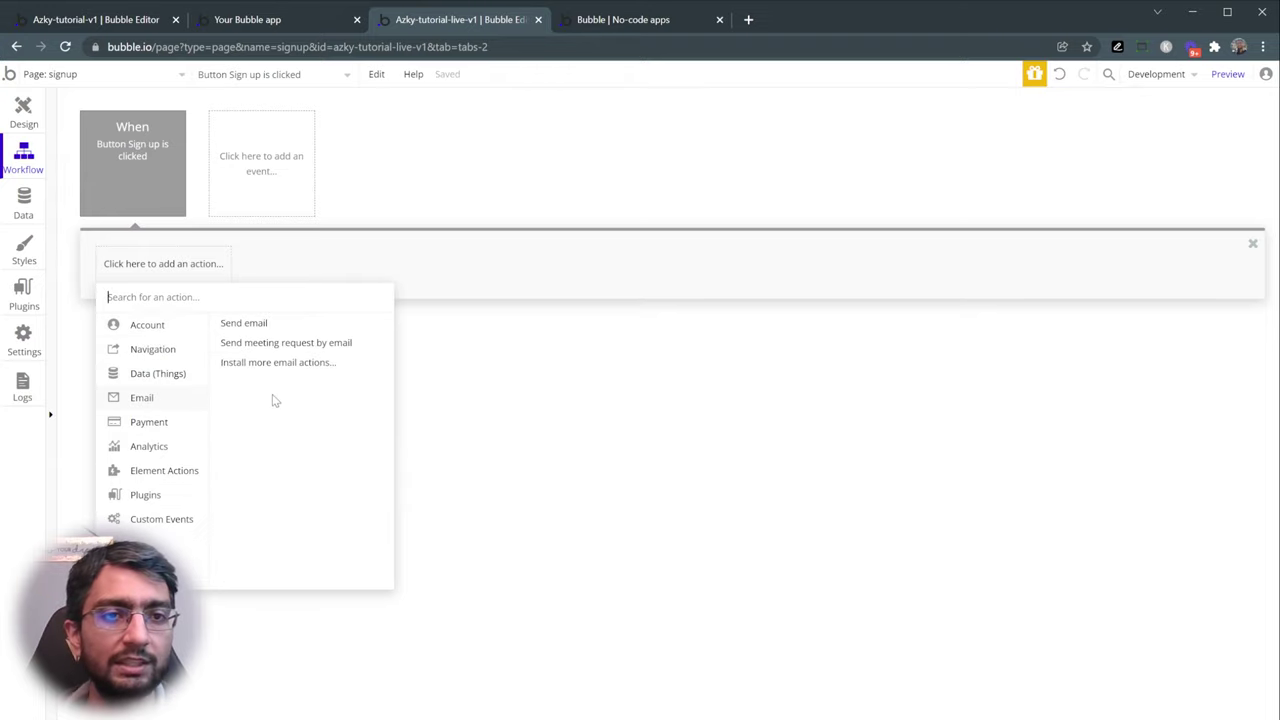
{"action": "left_click", "coordinate": [244, 323]}
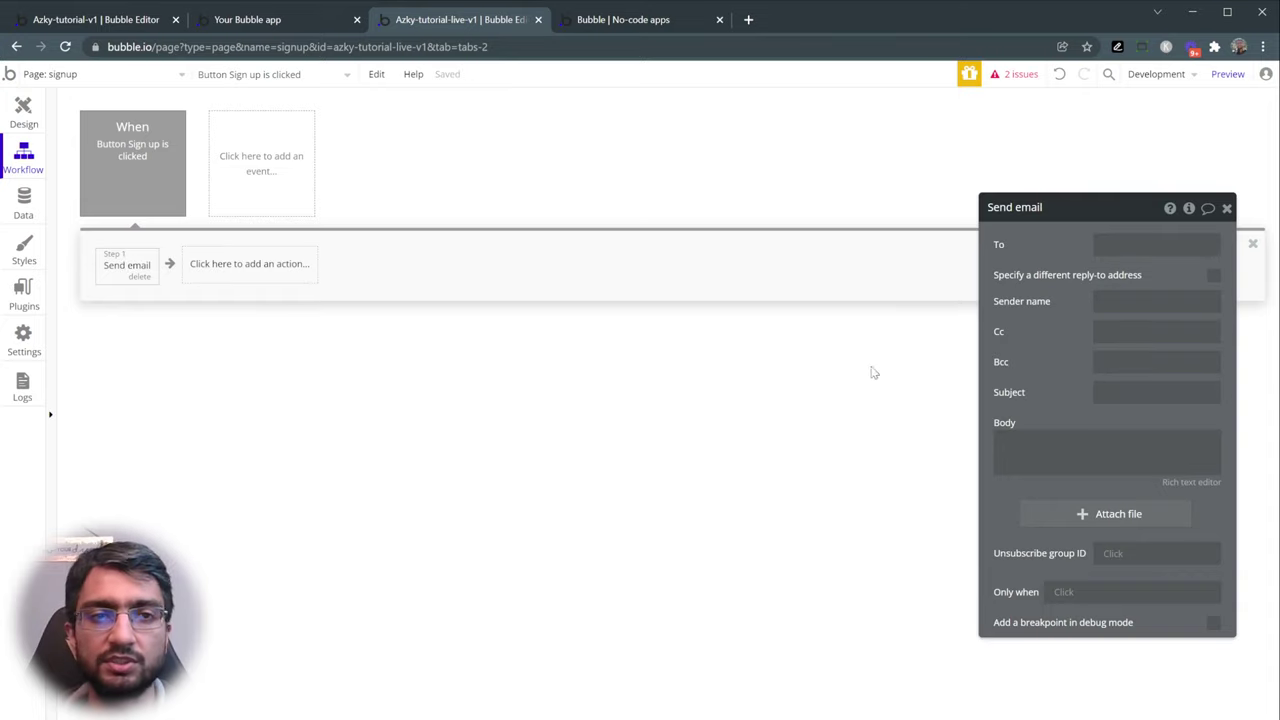
{"action": "left_click", "coordinate": [138, 279]}
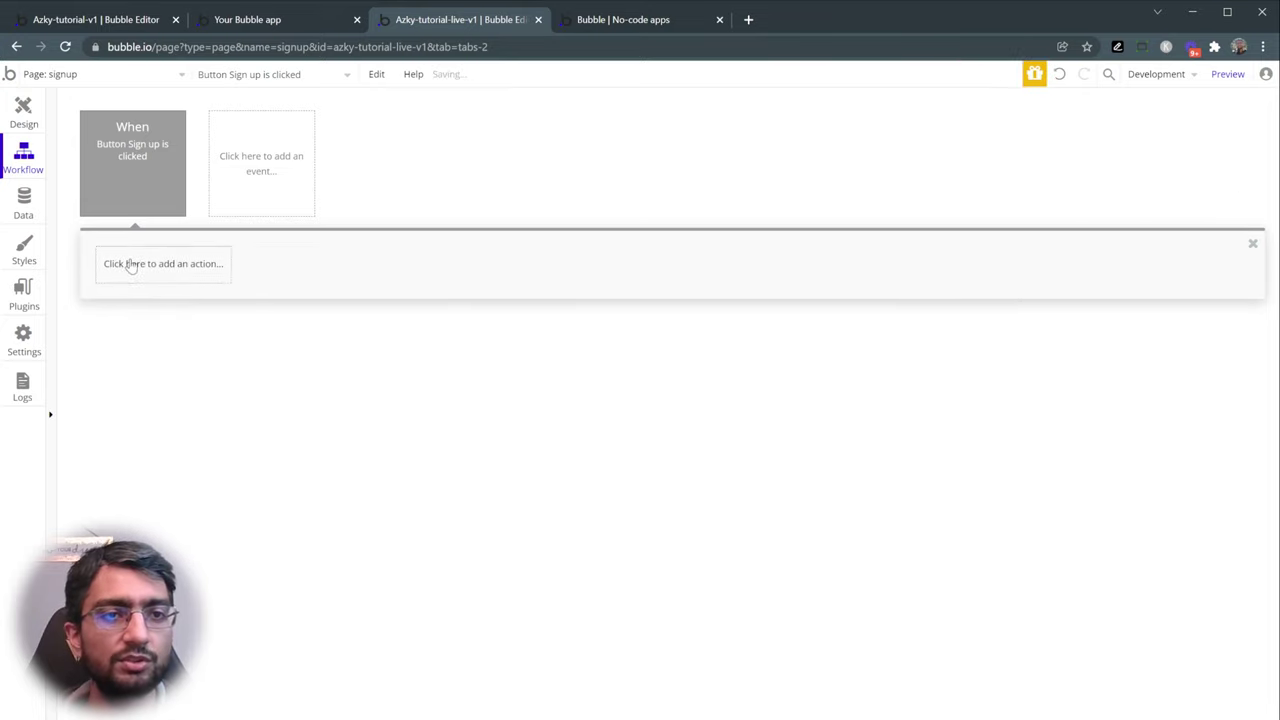
{"action": "left_click", "coordinate": [130, 265]}
{"action": "mouse_move", "coordinate": [170, 324]}
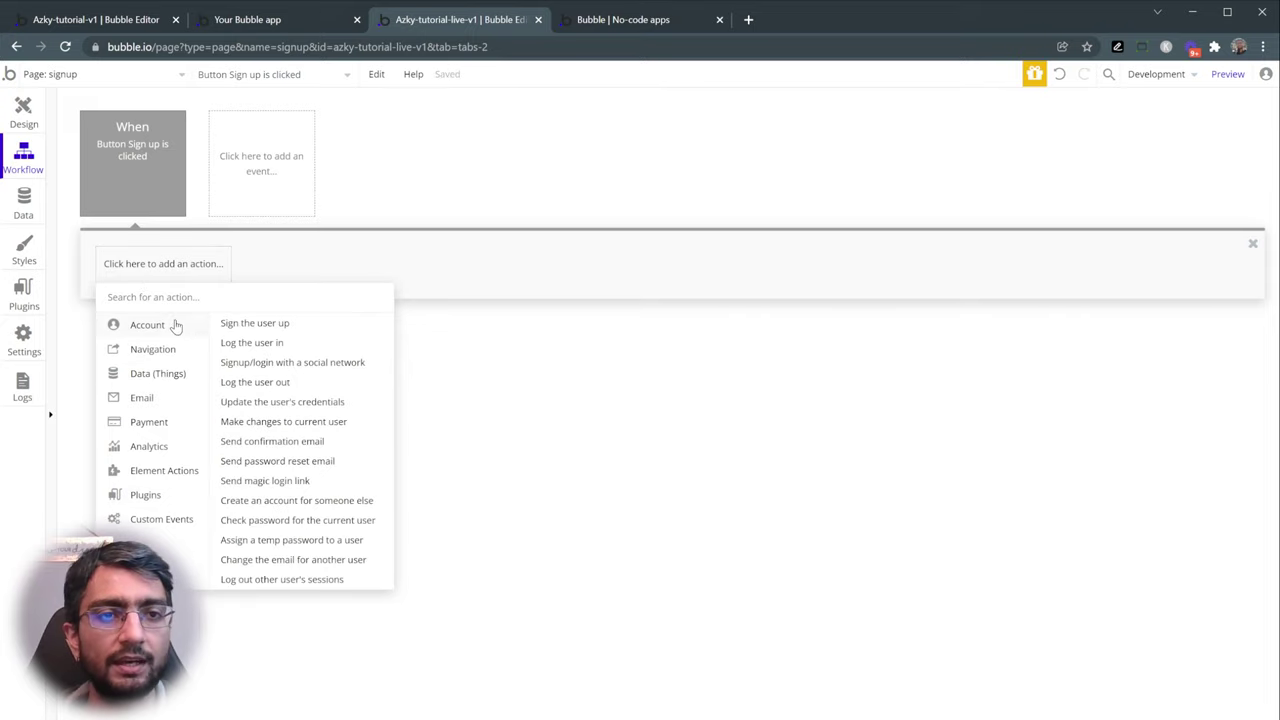
{"action": "left_click", "coordinate": [266, 330]}
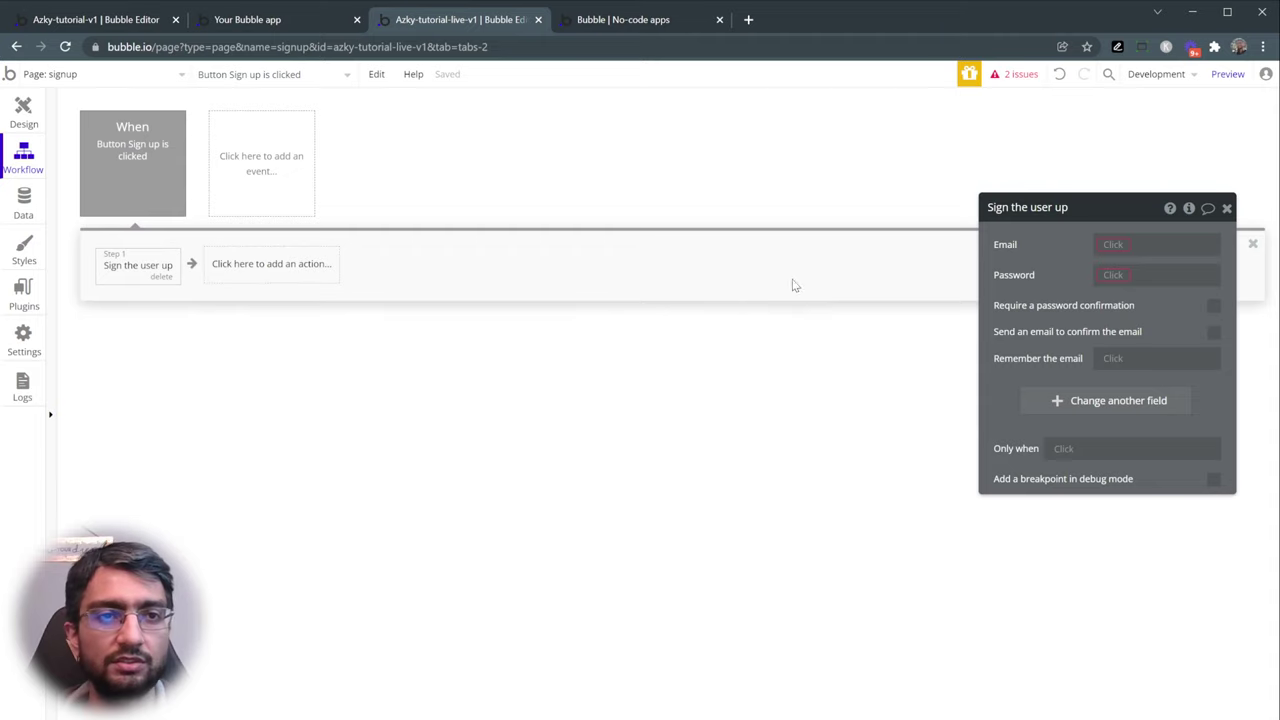
{"action": "left_click_drag", "start_coordinate": [1049, 272], "coordinate": [947, 272]}
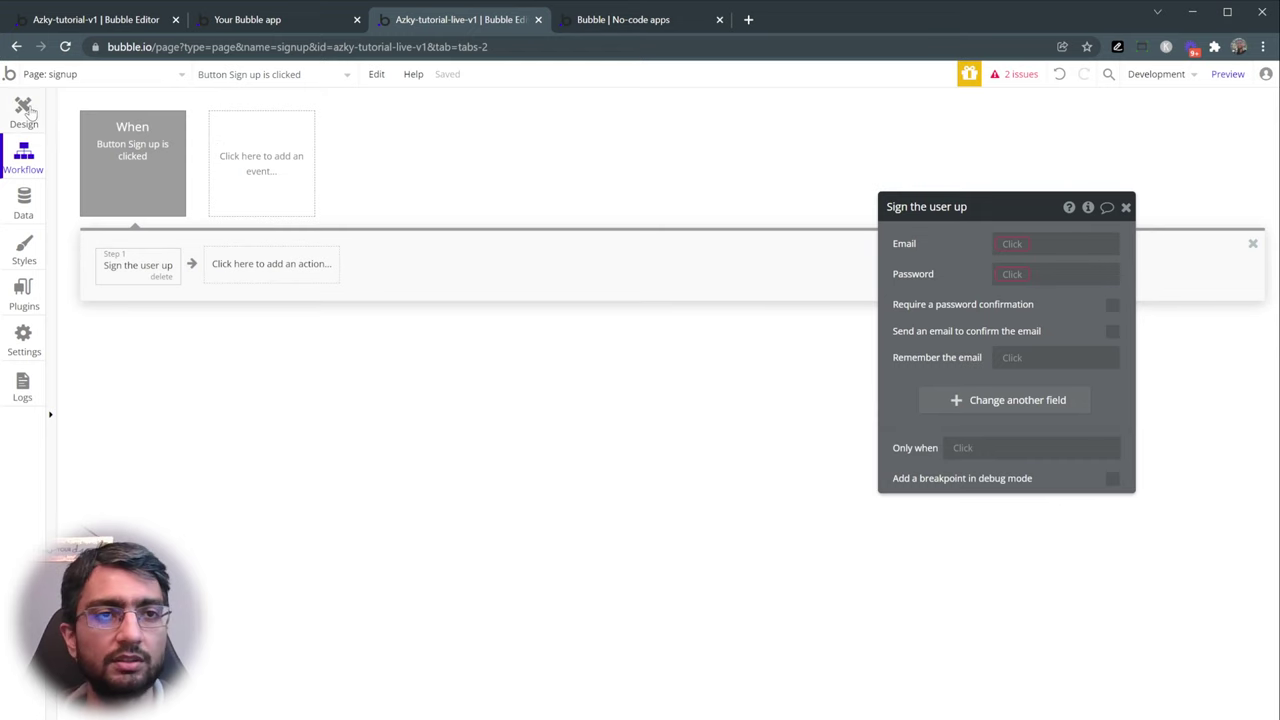
- Rename the email field Input Email and set its content format to Email
{"action": "left_click", "coordinate": [28, 112]}
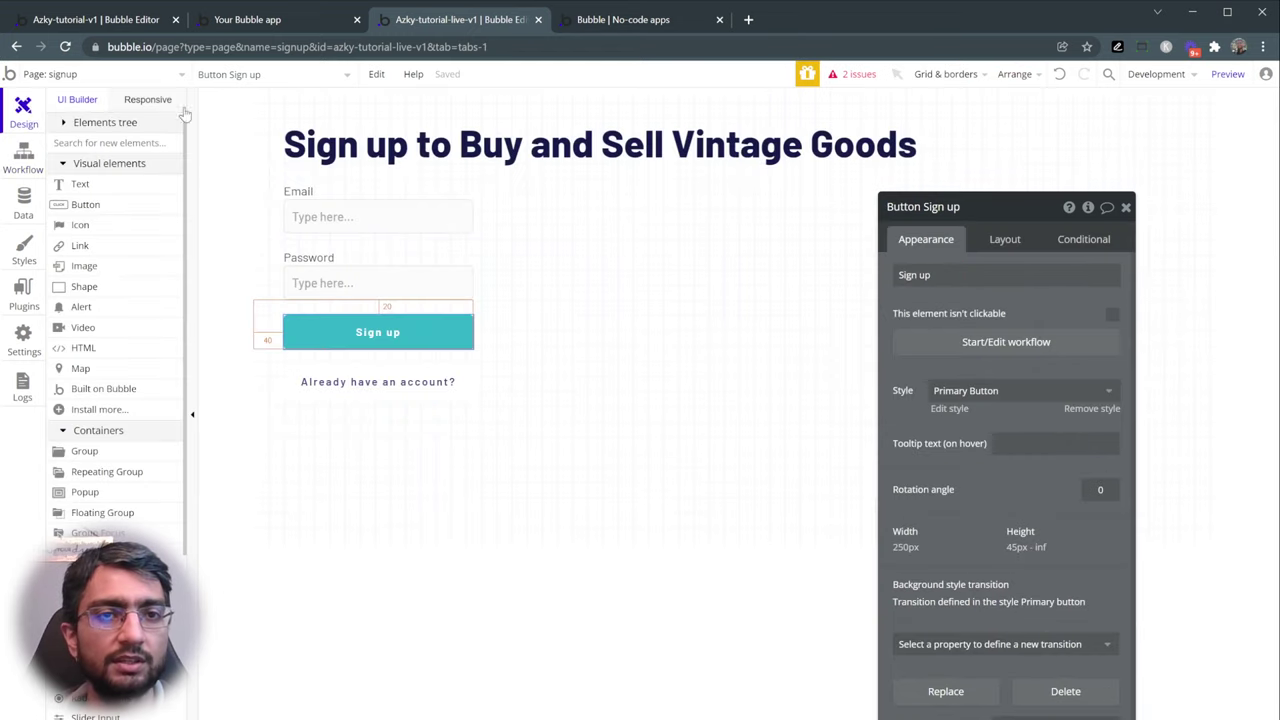
{"action": "left_click", "coordinate": [357, 216]}
{"action": "left_click", "coordinate": [952, 208]}
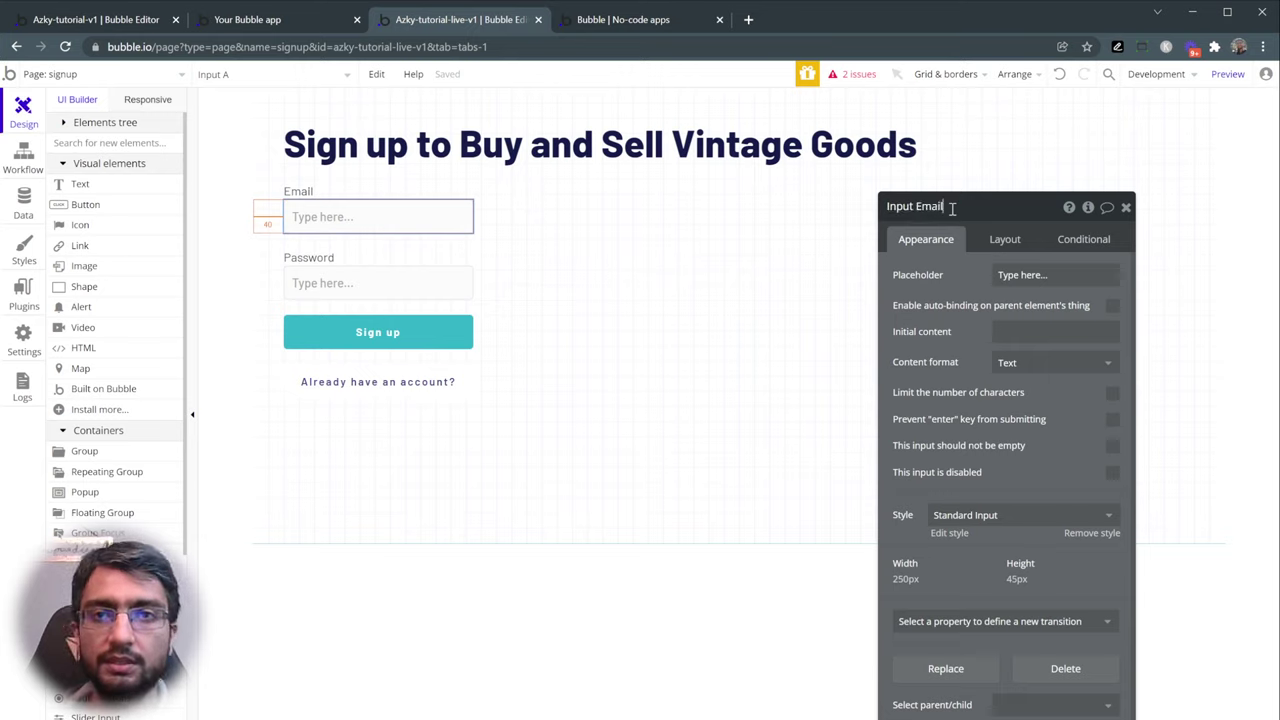
{"action": "key", "text": "Return"}
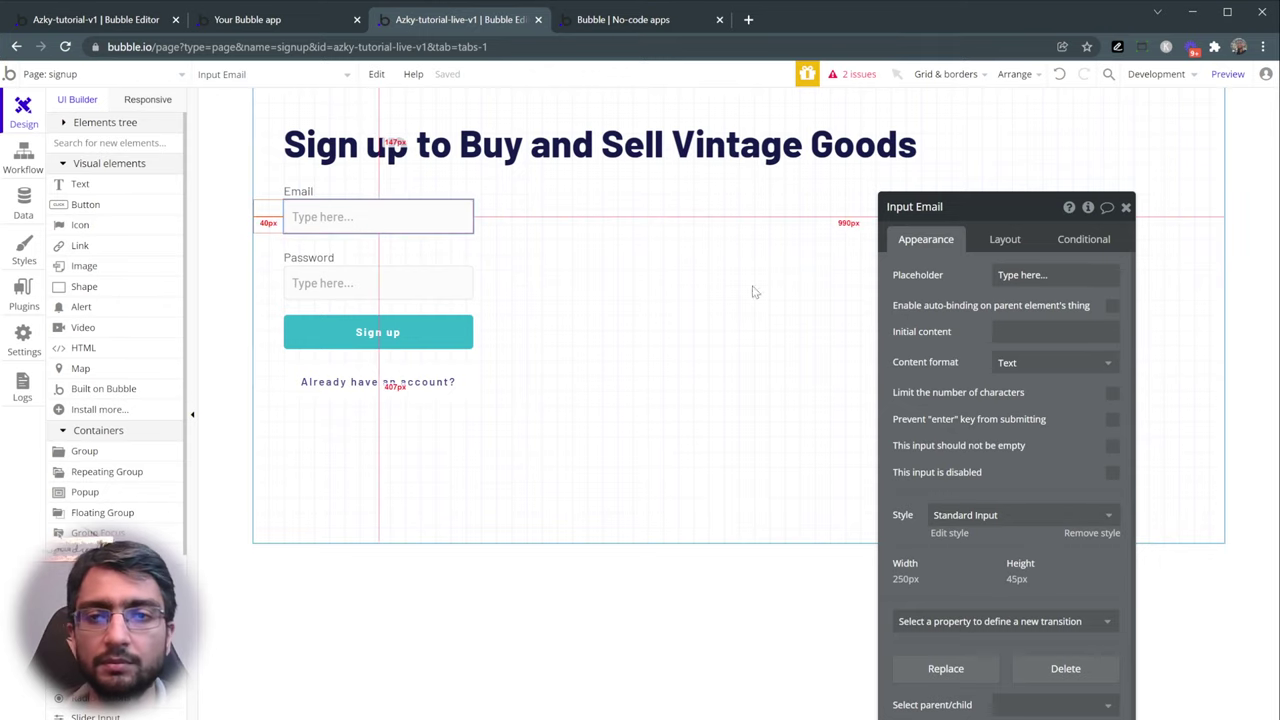
{"action": "left_click", "coordinate": [1012, 364]}
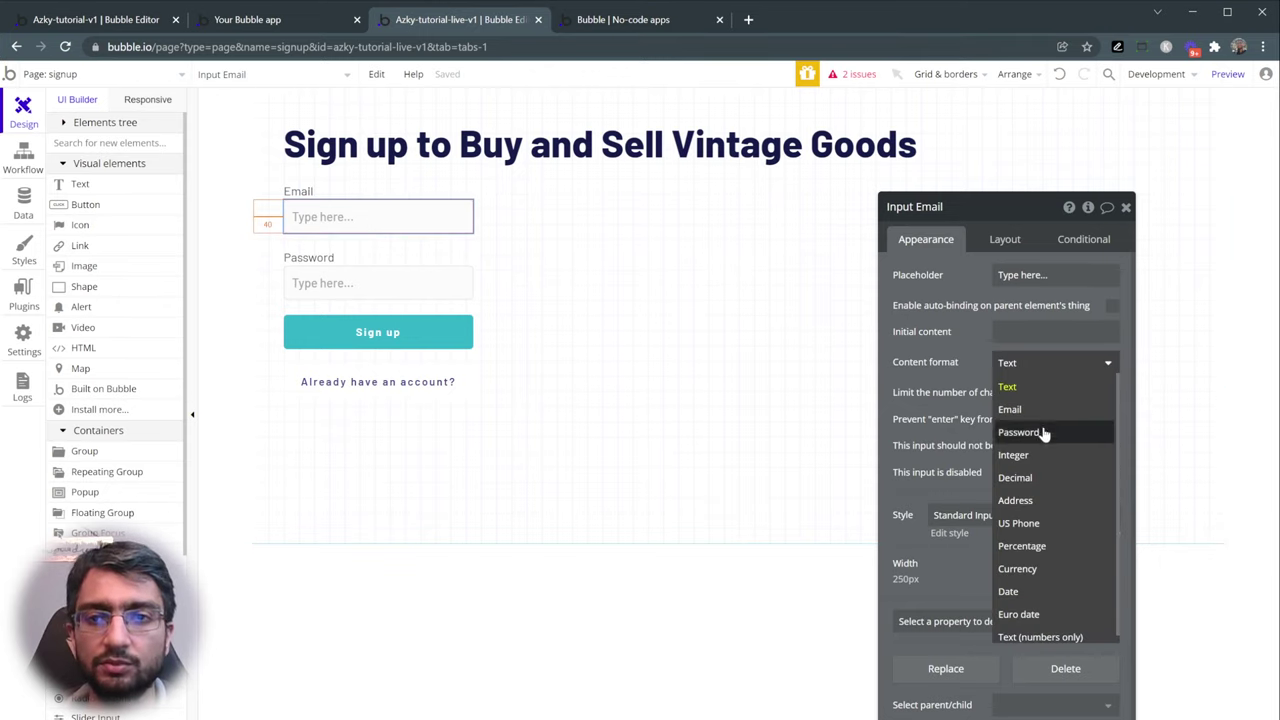
{"action": "scroll", "coordinate": [1057, 609], "scroll_direction": "down", "scroll_amount": 1}
{"action": "scroll", "coordinate": [1046, 500], "scroll_direction": "up", "scroll_amount": 1}
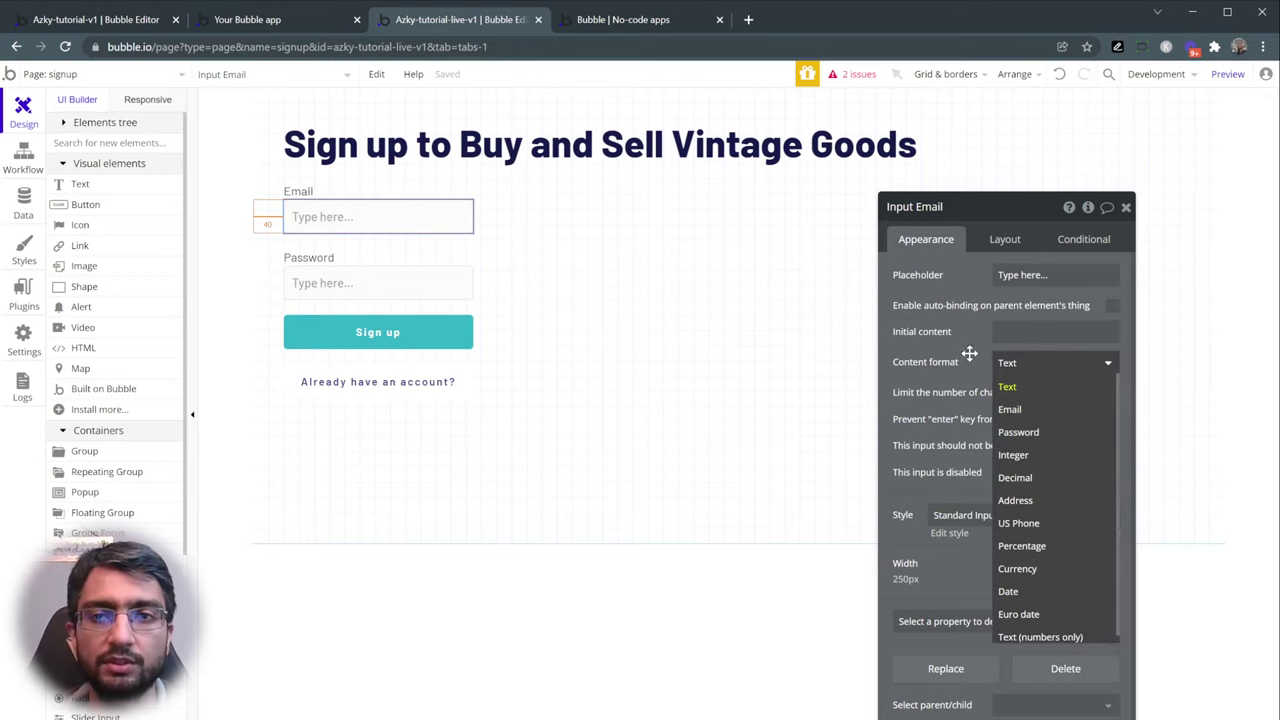
{"action": "left_click", "coordinate": [1048, 412]}
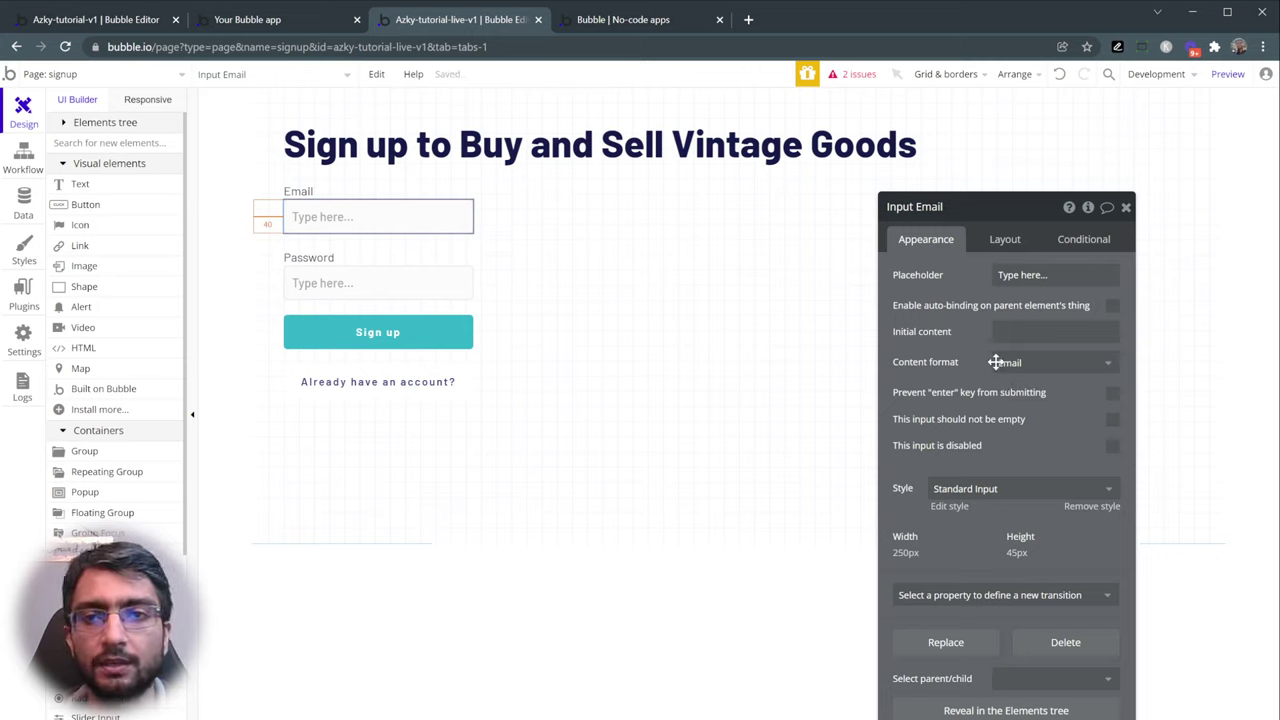
{"action": "left_click", "coordinate": [1022, 276]}
{"action": "type", "text": "example@example.org"}
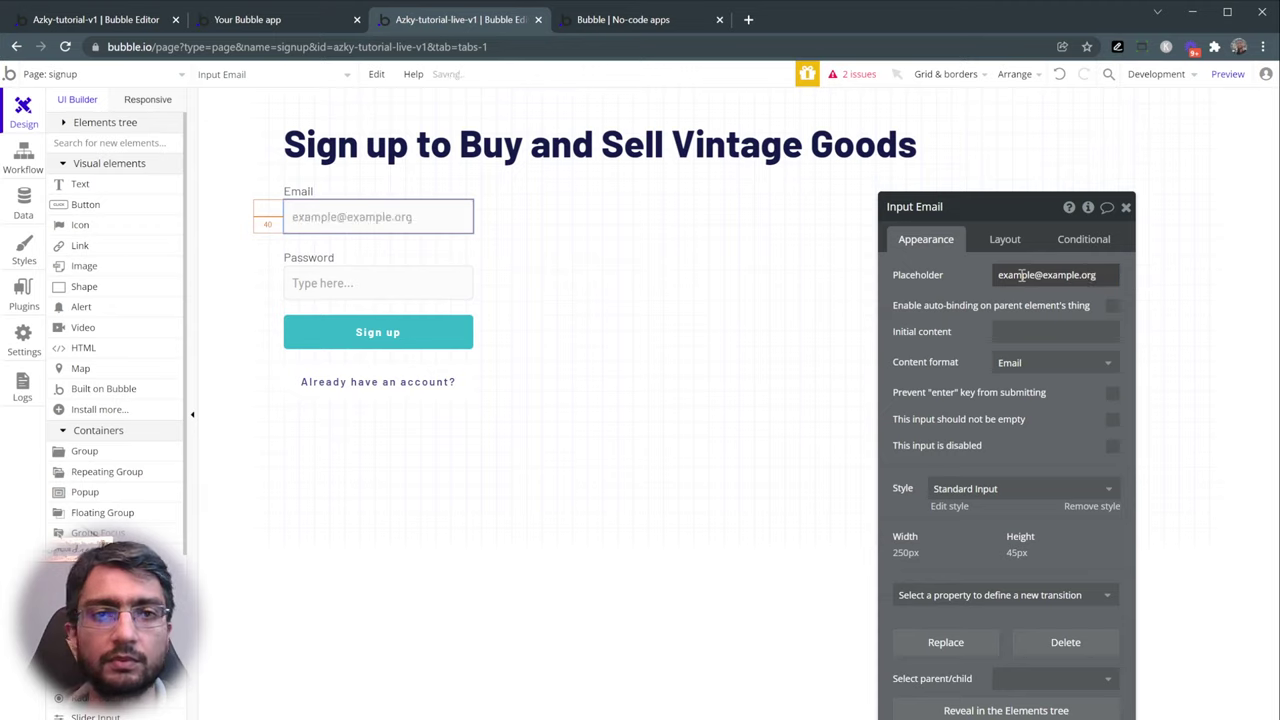
{"action": "left_click", "coordinate": [374, 281]}
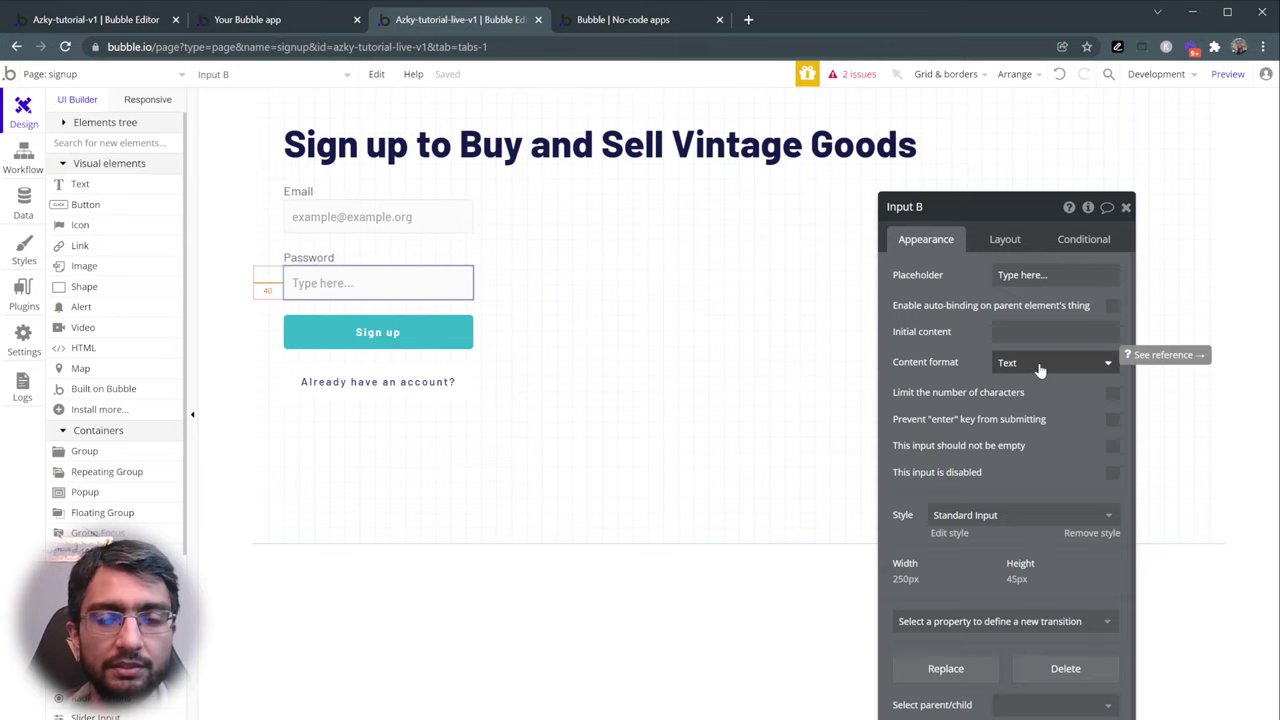
- Test typing into the Password field in the live preview
{"action": "left_click", "coordinate": [658, 30]}
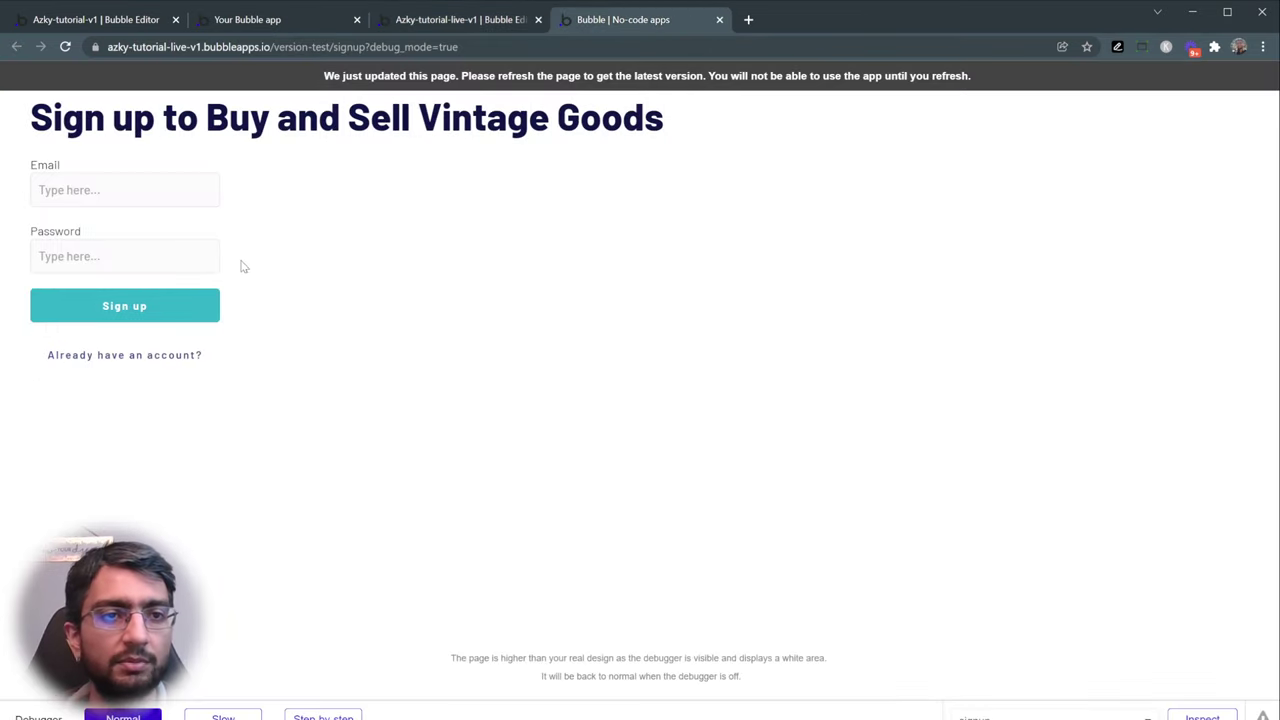
{"action": "left_click", "coordinate": [126, 260]}
{"action": "type", "text": "mylovelypassword"}
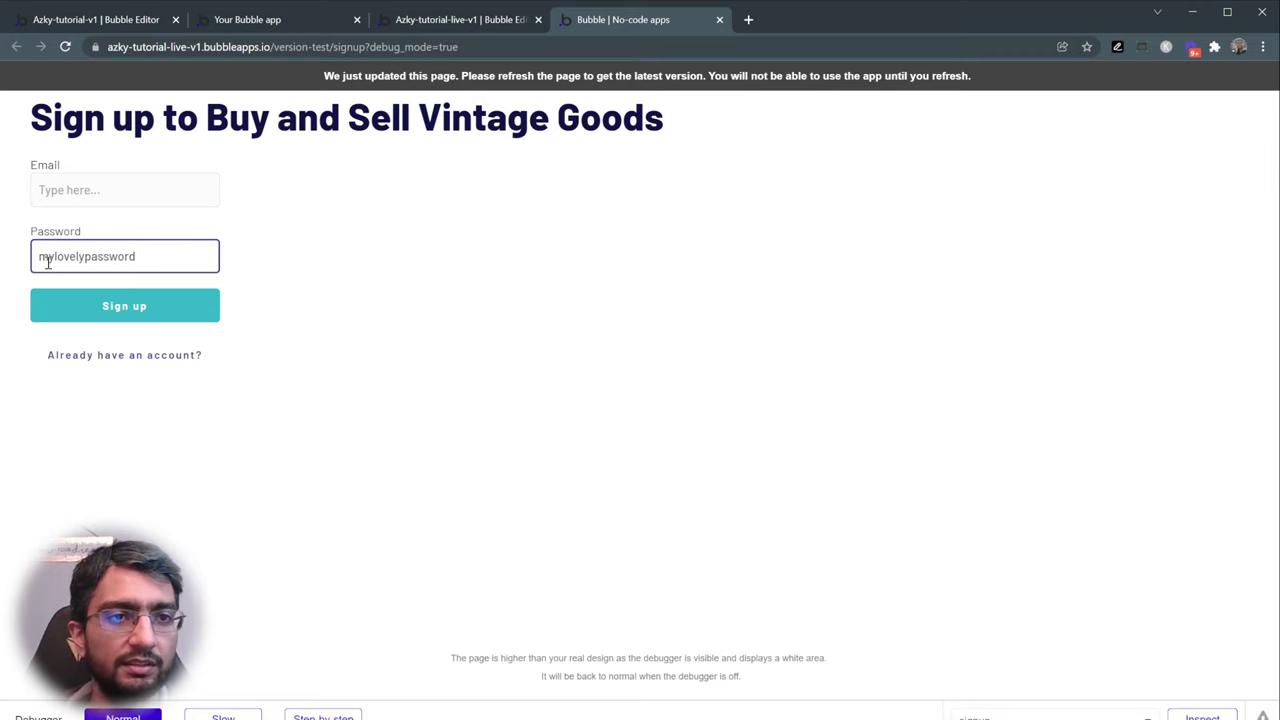
{"action": "left_click", "coordinate": [420, 20]}
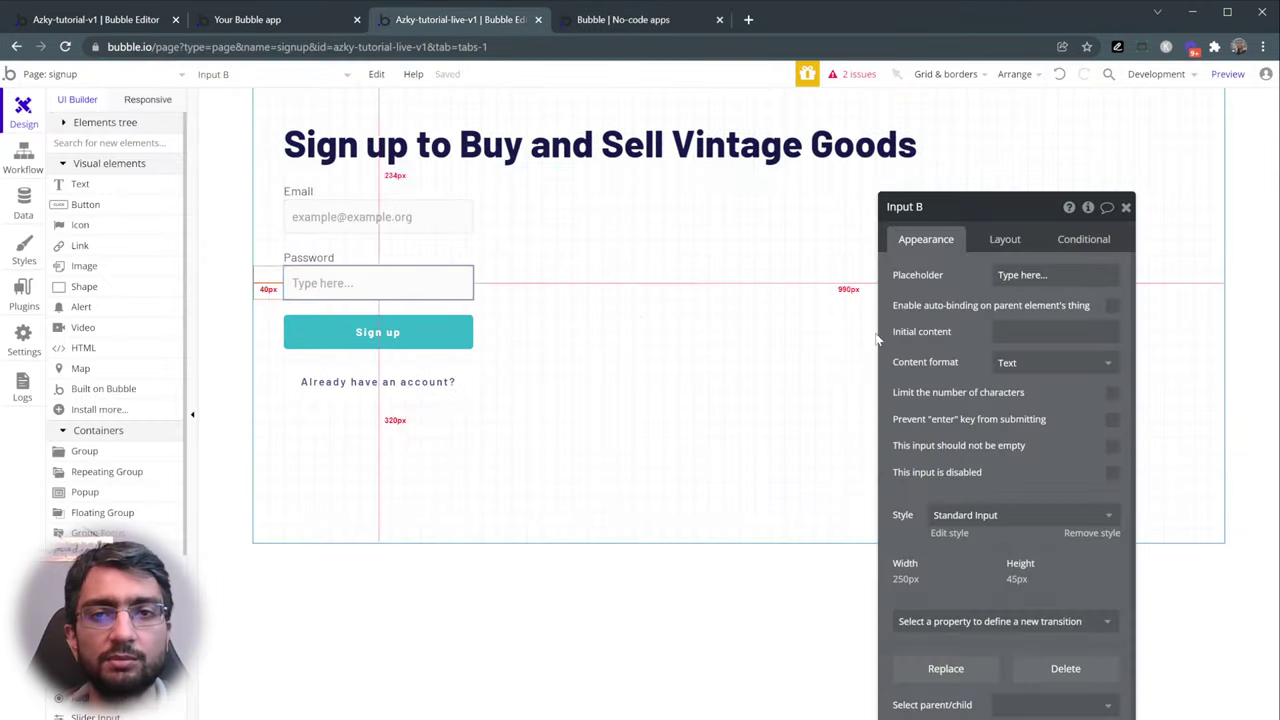
- Set the password field's content format to Password and rename it Input Password
{"action": "left_click", "coordinate": [1040, 364]}
{"action": "left_click", "coordinate": [1018, 432]}
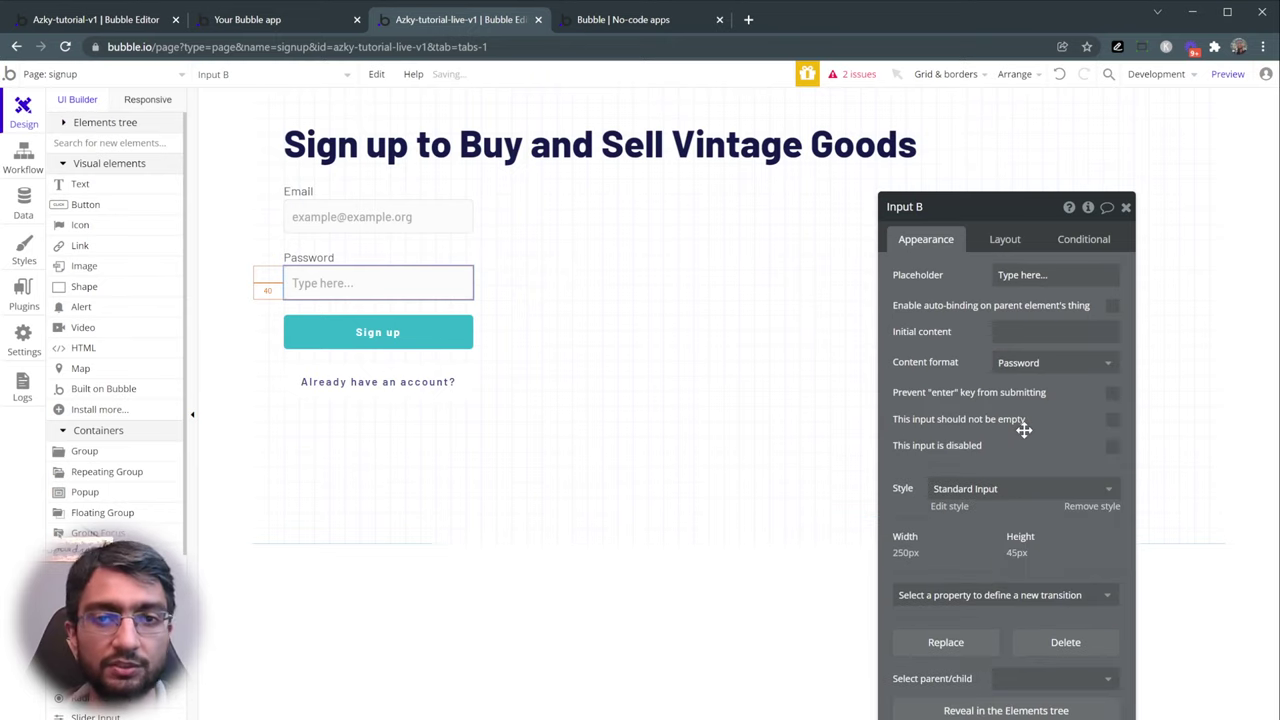
{"action": "left_click", "coordinate": [944, 212]}
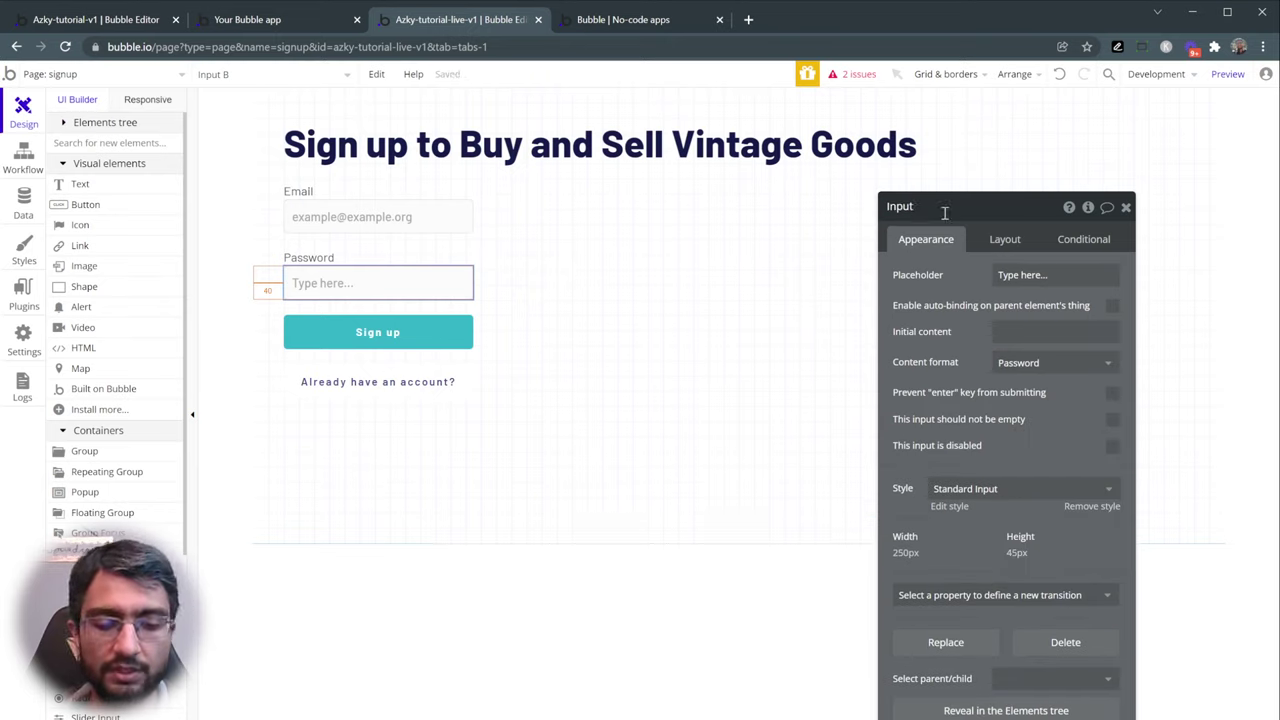
{"action": "type", "text": "Password"}
{"action": "key", "text": "Return"}
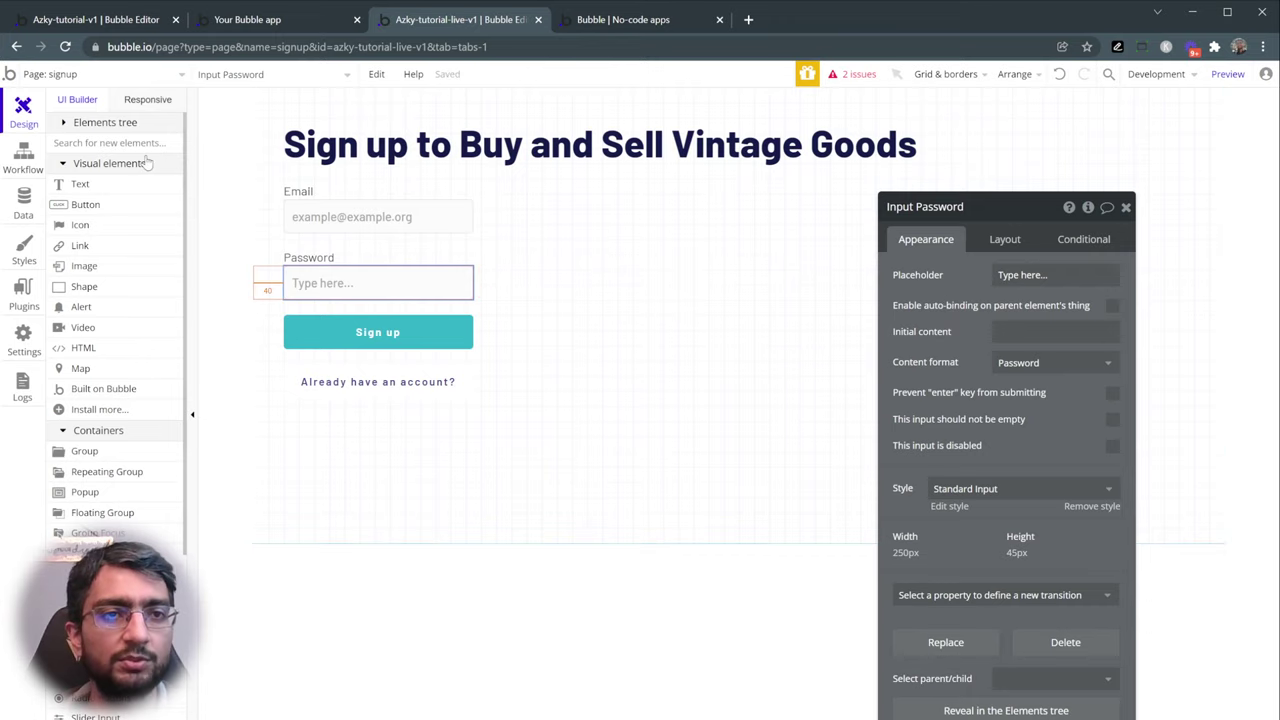
{"action": "left_click", "coordinate": [627, 22]}
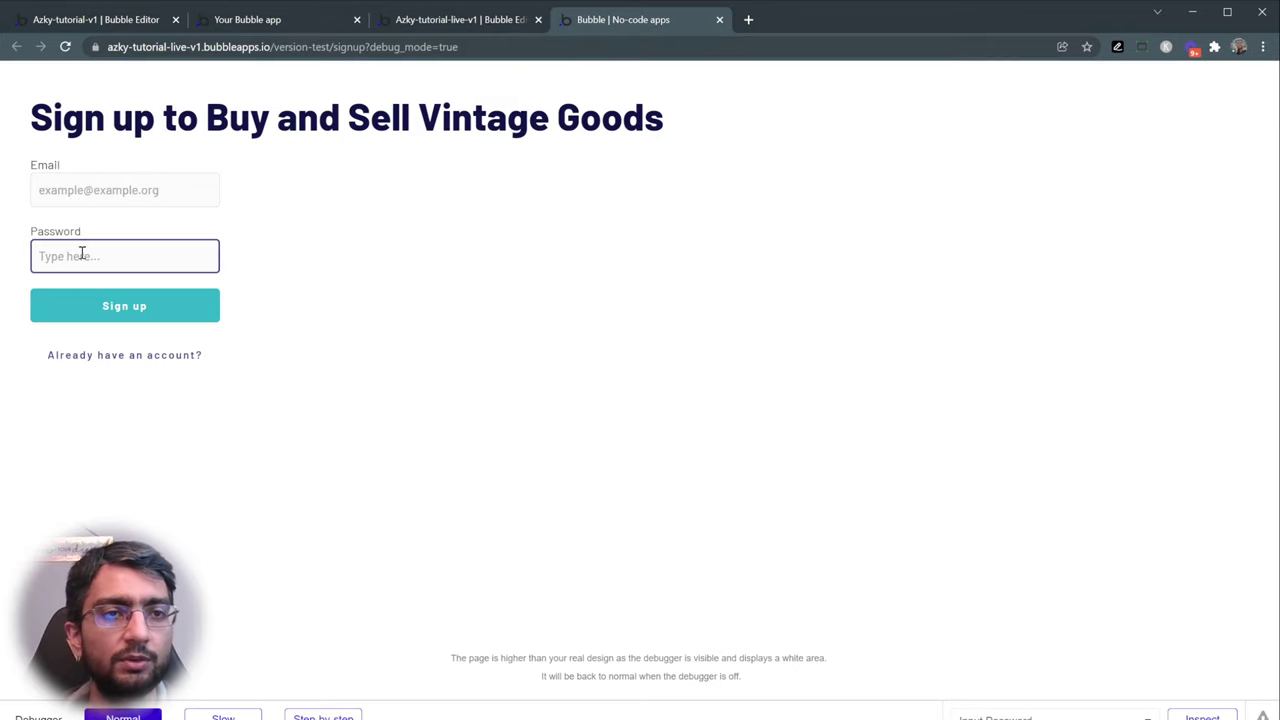
{"action": "type", "text": "1234"}
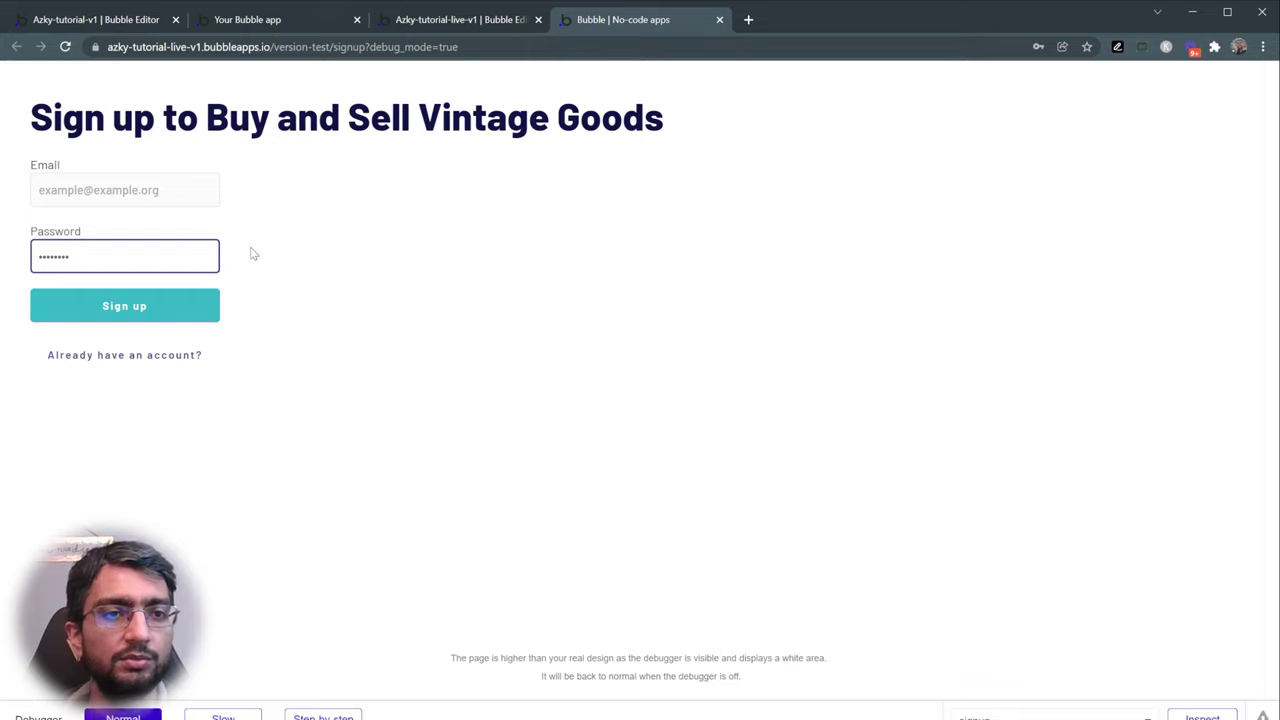
{"action": "double_click", "coordinate": [75, 254]}
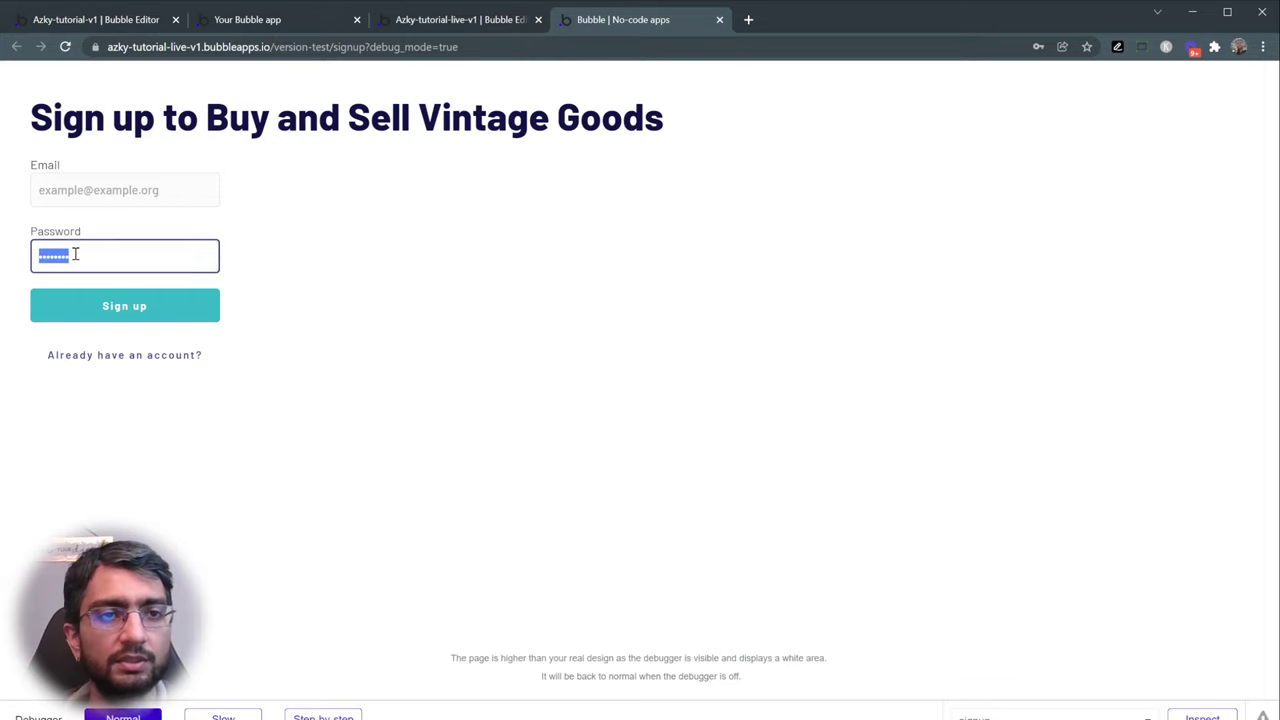
{"action": "key", "text": "BackSpace"}
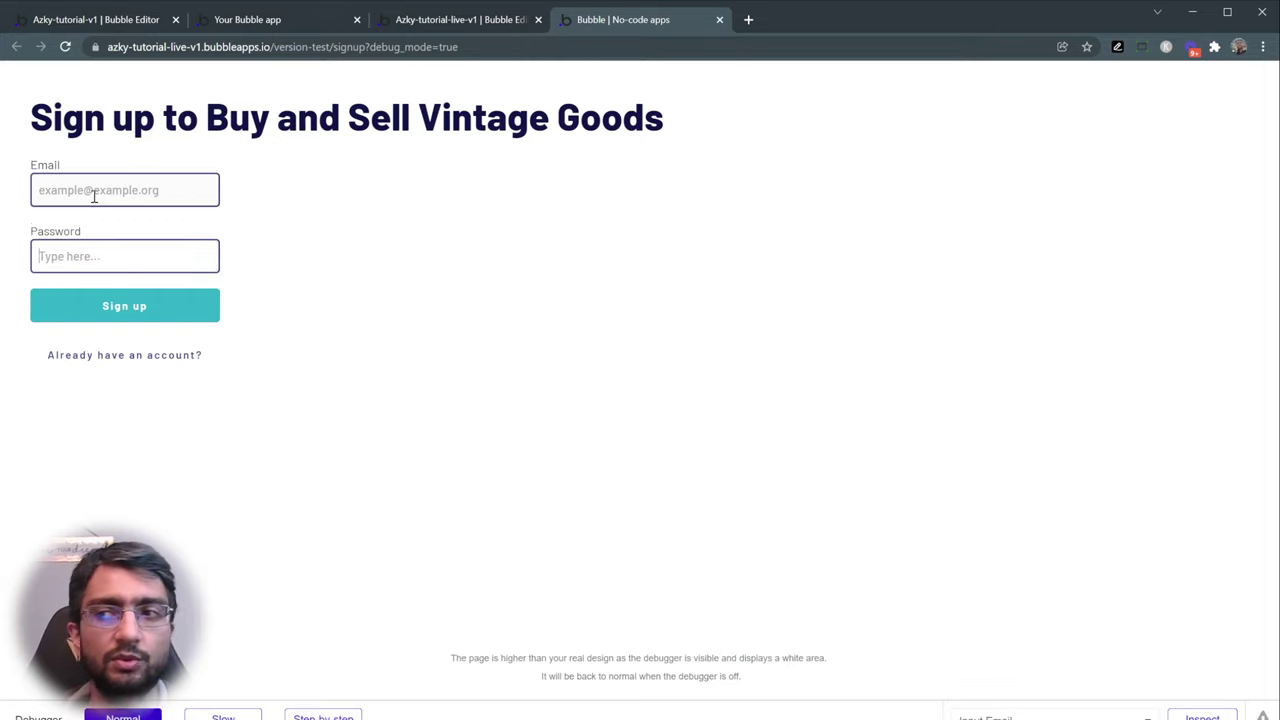
{"action": "left_click", "coordinate": [94, 196]}
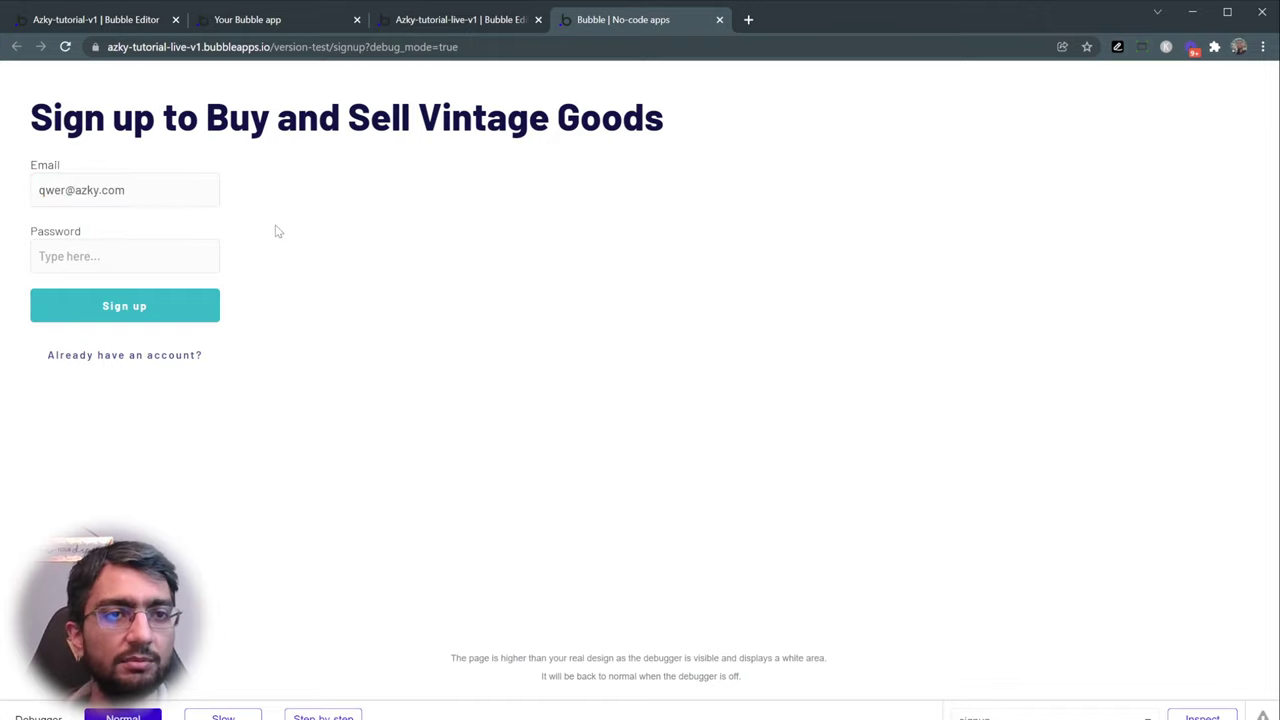
{"action": "key", "text": "ctrl+a"}
{"action": "key", "text": "BackSpace"}
{"action": "left_click", "coordinate": [330, 234]}
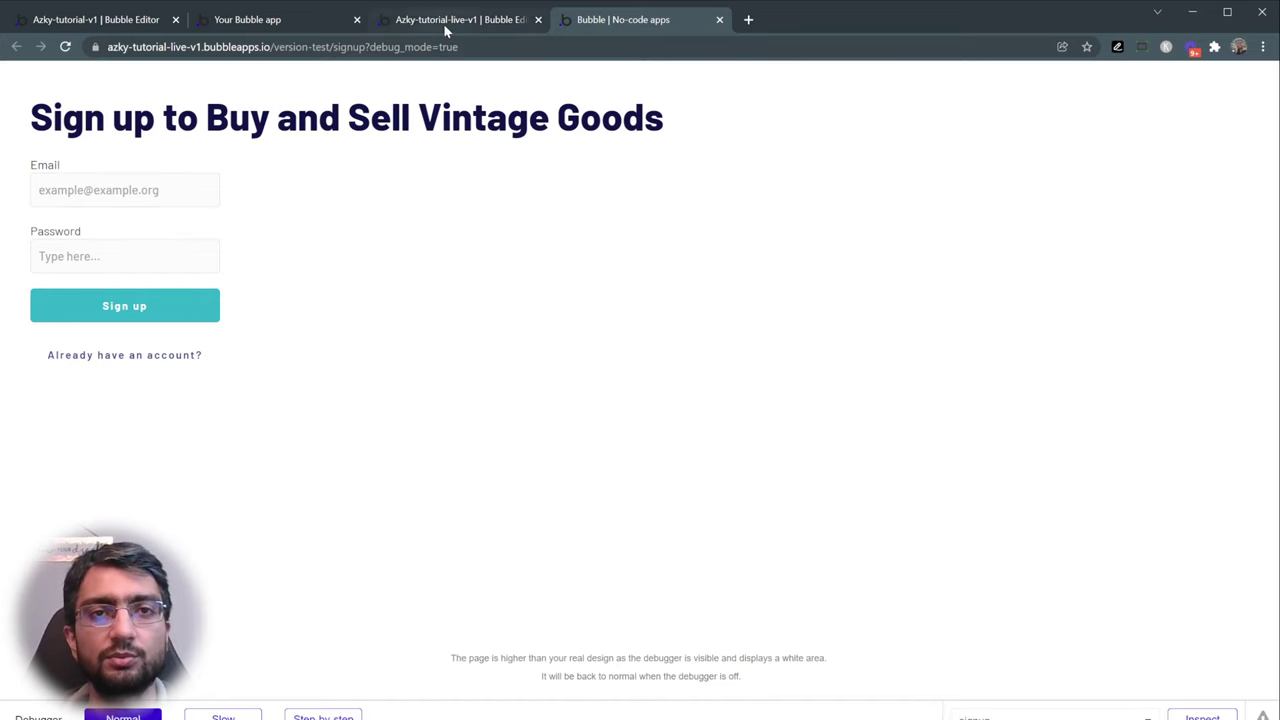
{"action": "left_click", "coordinate": [443, 21]}
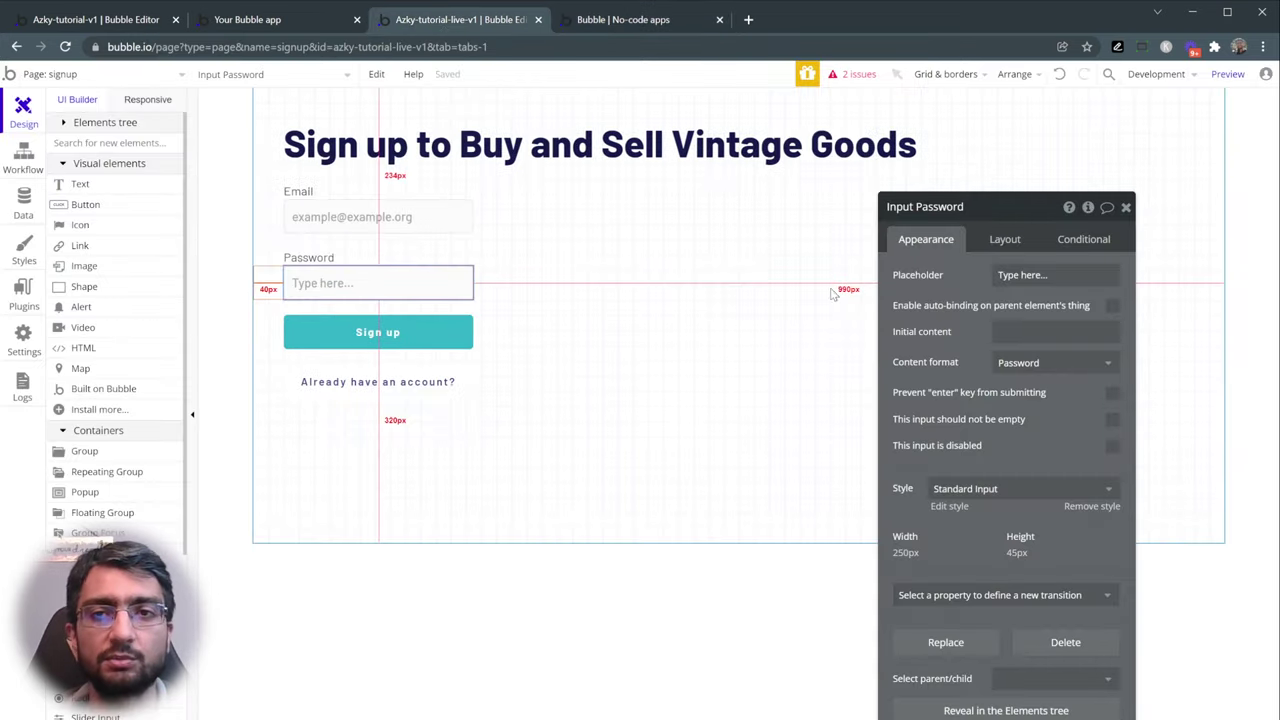
- Set the Sign the user up step's Email to Input Email's value
{"action": "left_click", "coordinate": [366, 333]}
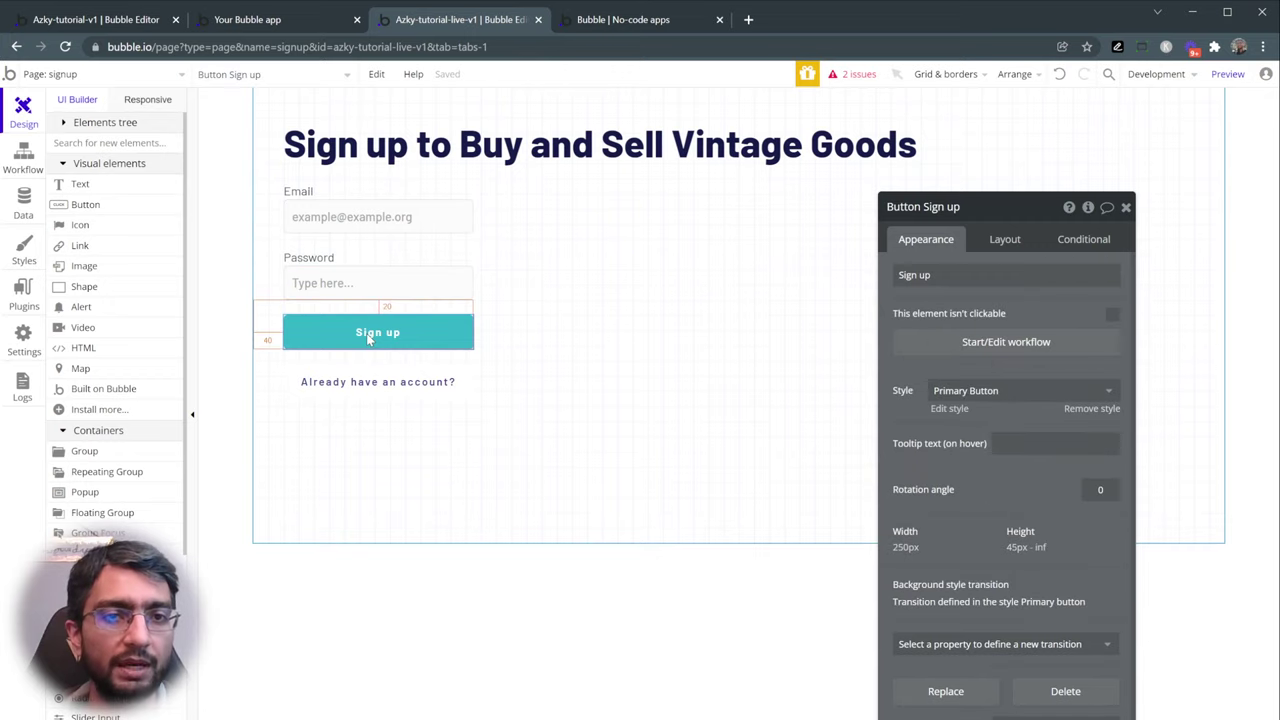
{"action": "left_click", "coordinate": [990, 344]}
{"action": "mouse_move", "coordinate": [140, 168]}
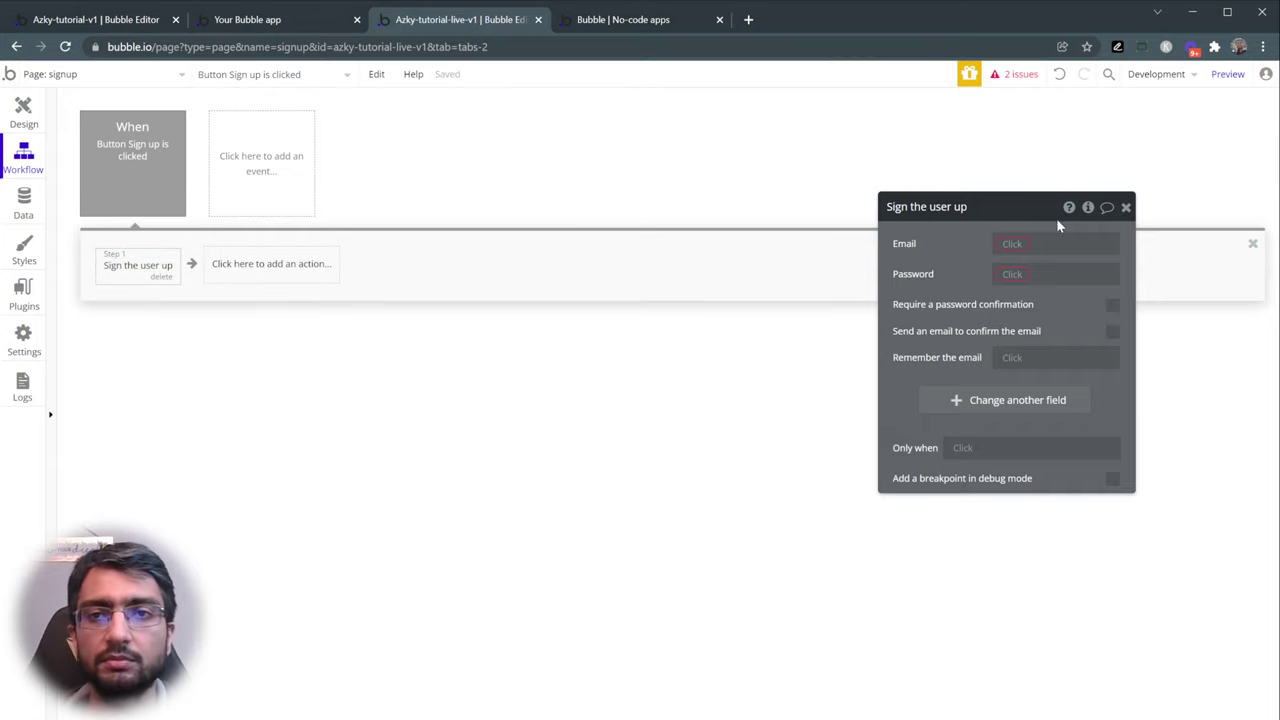
{"action": "left_click", "coordinate": [1015, 243]}
{"action": "left_click", "coordinate": [948, 249]}
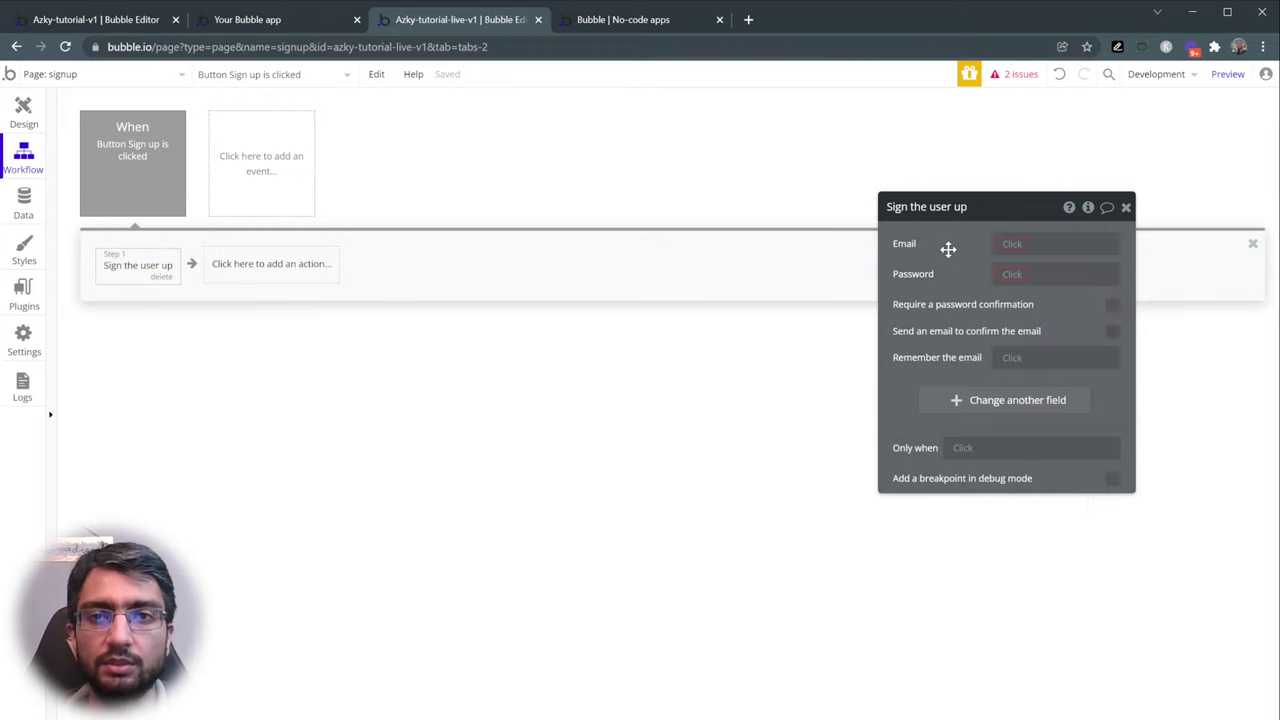
{"action": "left_click", "coordinate": [1015, 245]}
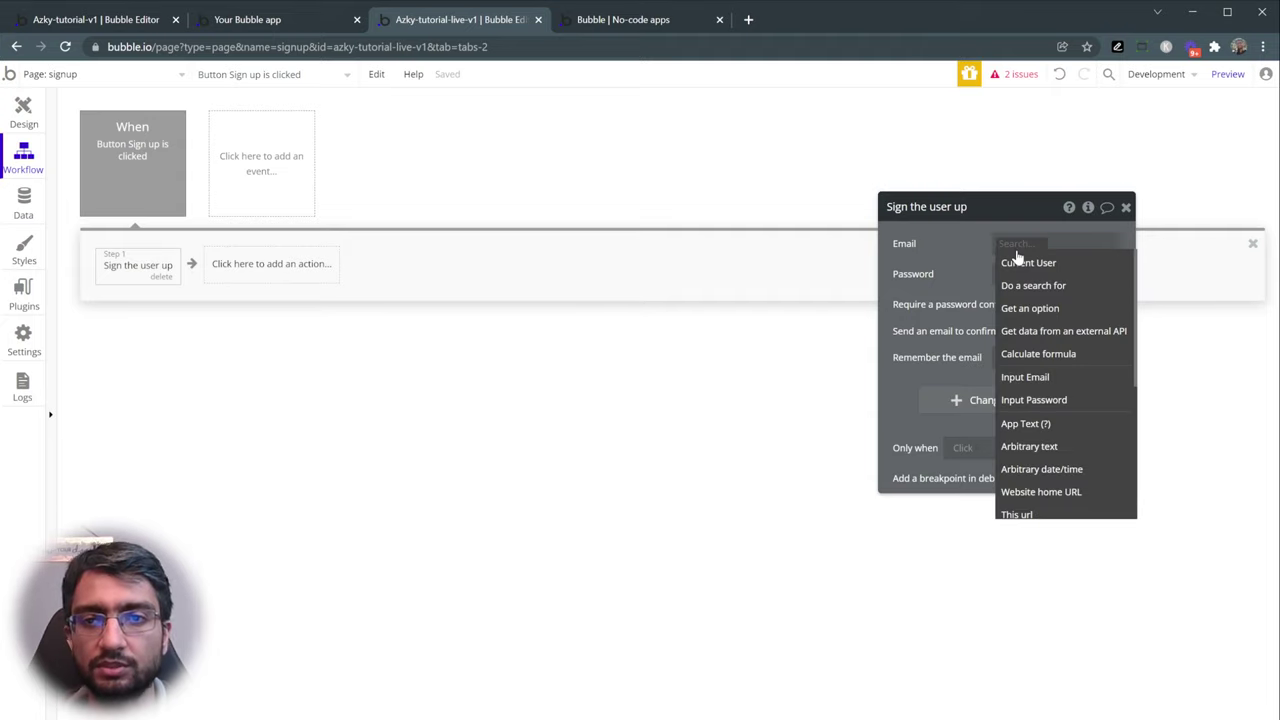
{"action": "left_click", "coordinate": [1055, 378]}
{"action": "left_click", "coordinate": [1097, 265]}
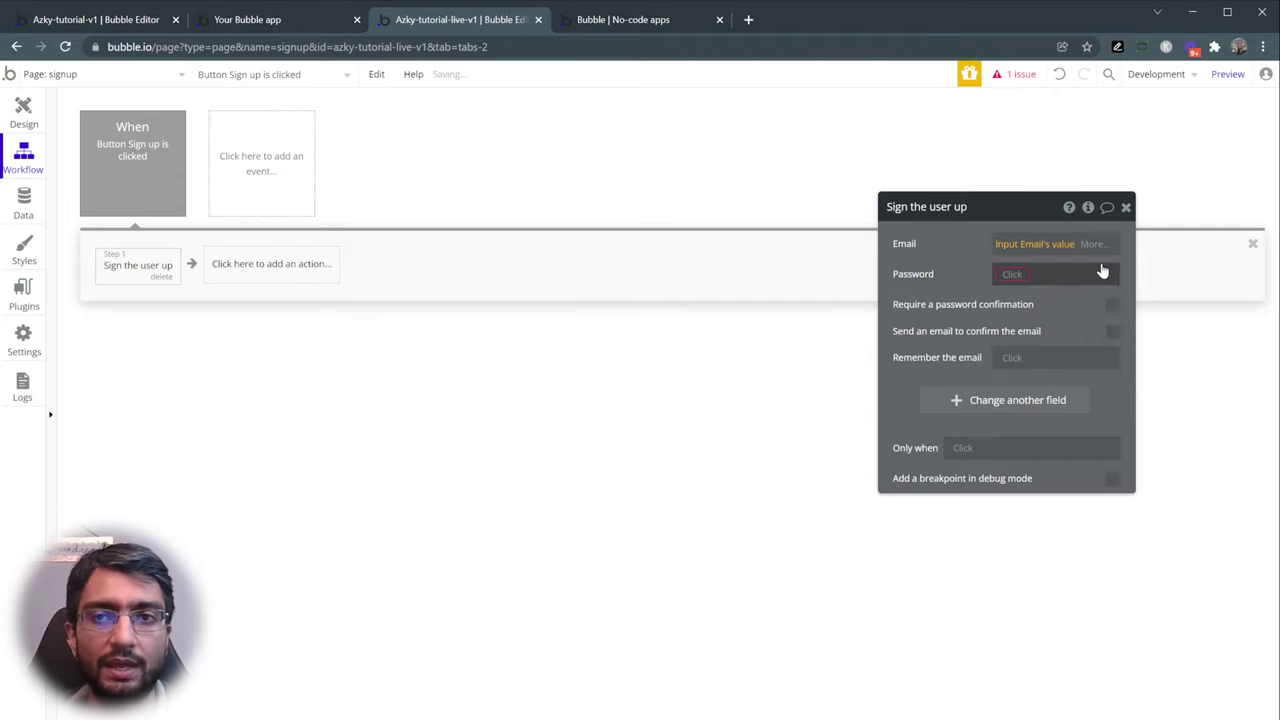
- Set its Password to Input Password's value and return to the preview
{"action": "left_click", "coordinate": [1007, 285]}
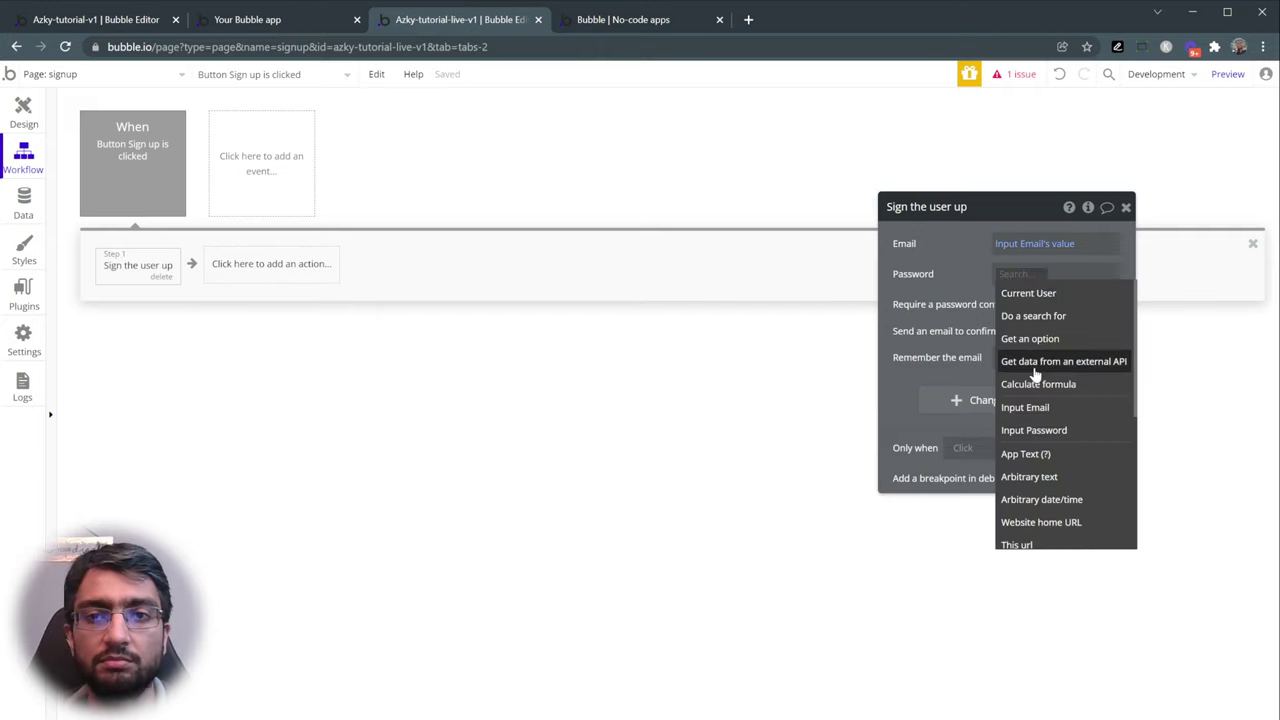
{"action": "left_click", "coordinate": [1055, 430]}
{"action": "left_click", "coordinate": [1080, 294]}
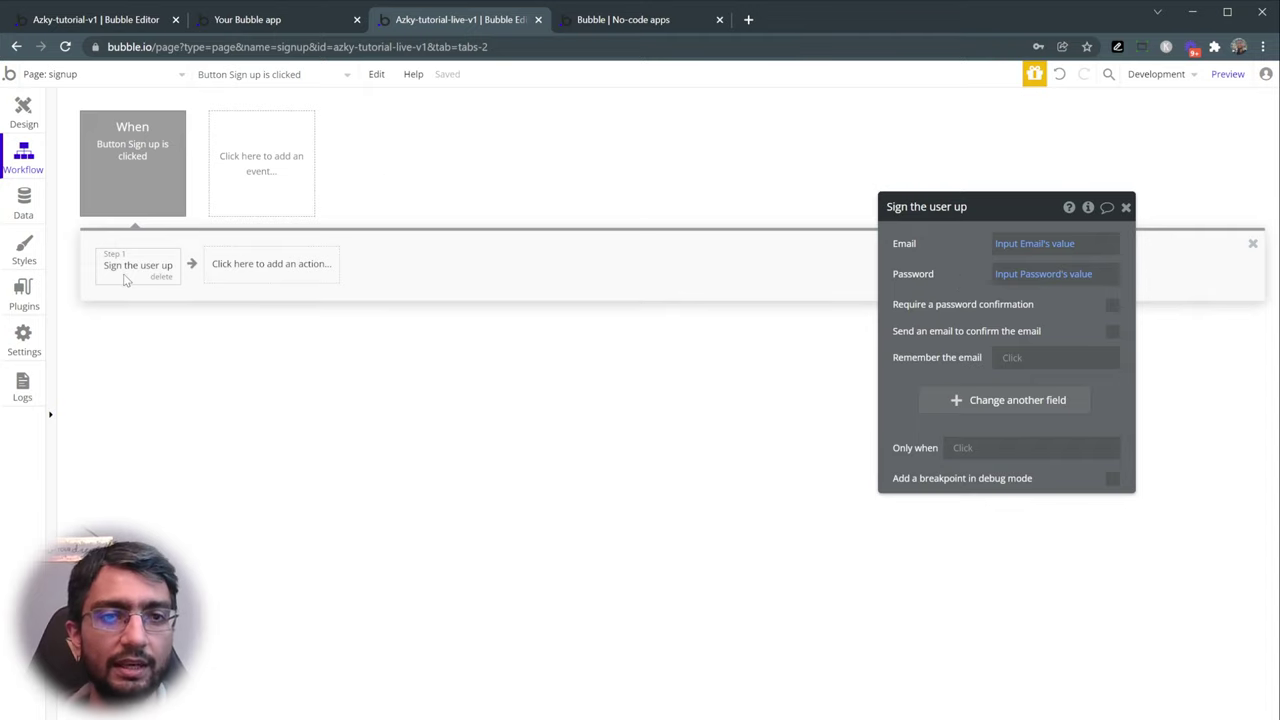
{"action": "left_click", "coordinate": [616, 28]}
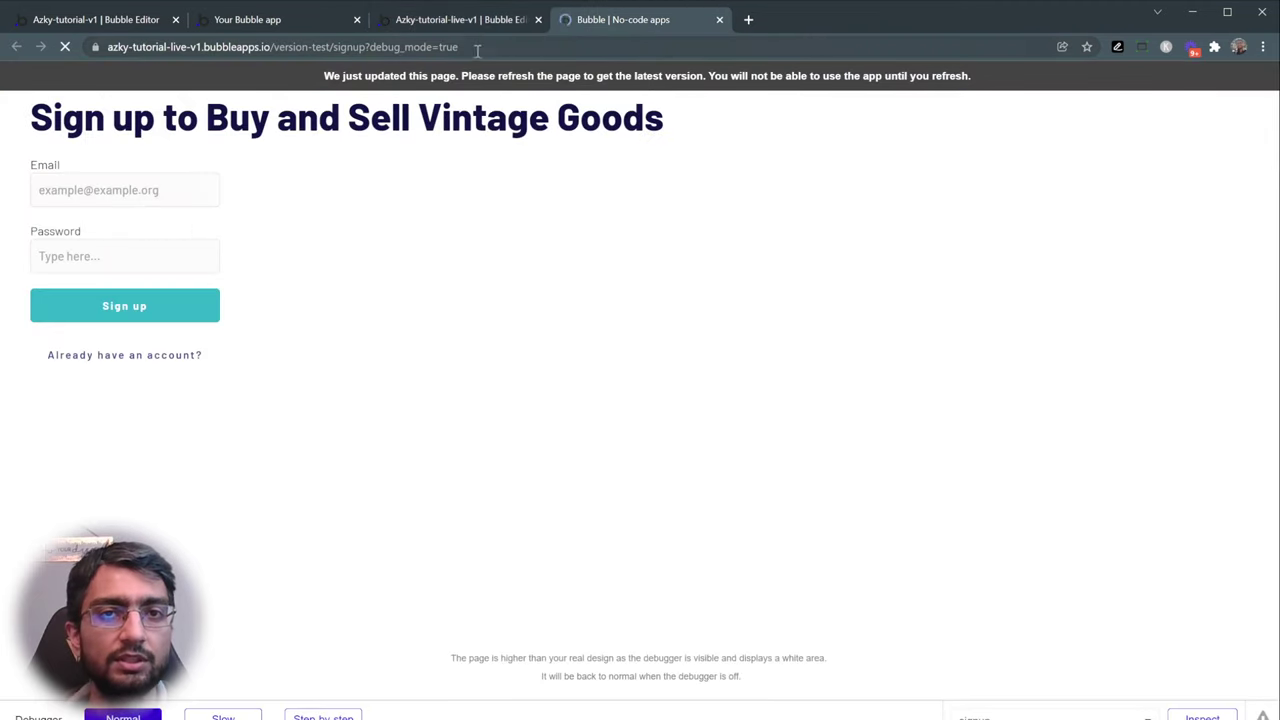
- Submit a test sign-up with a test e-mail and password in the preview, then return to the editor
{"action": "left_click", "coordinate": [128, 202]}
{"action": "type", "text": "test@test."}
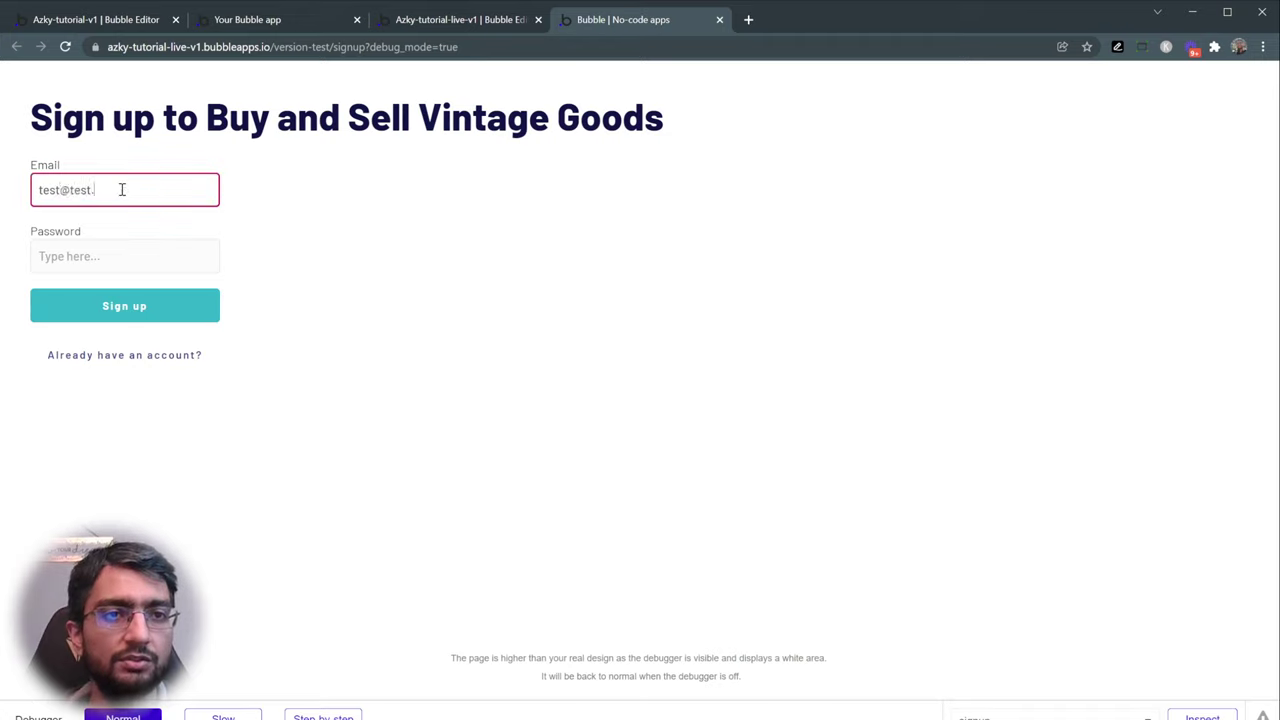
{"action": "type", "text": "com"}
{"action": "left_click", "coordinate": [117, 256]}
{"action": "type", "text": "123"}
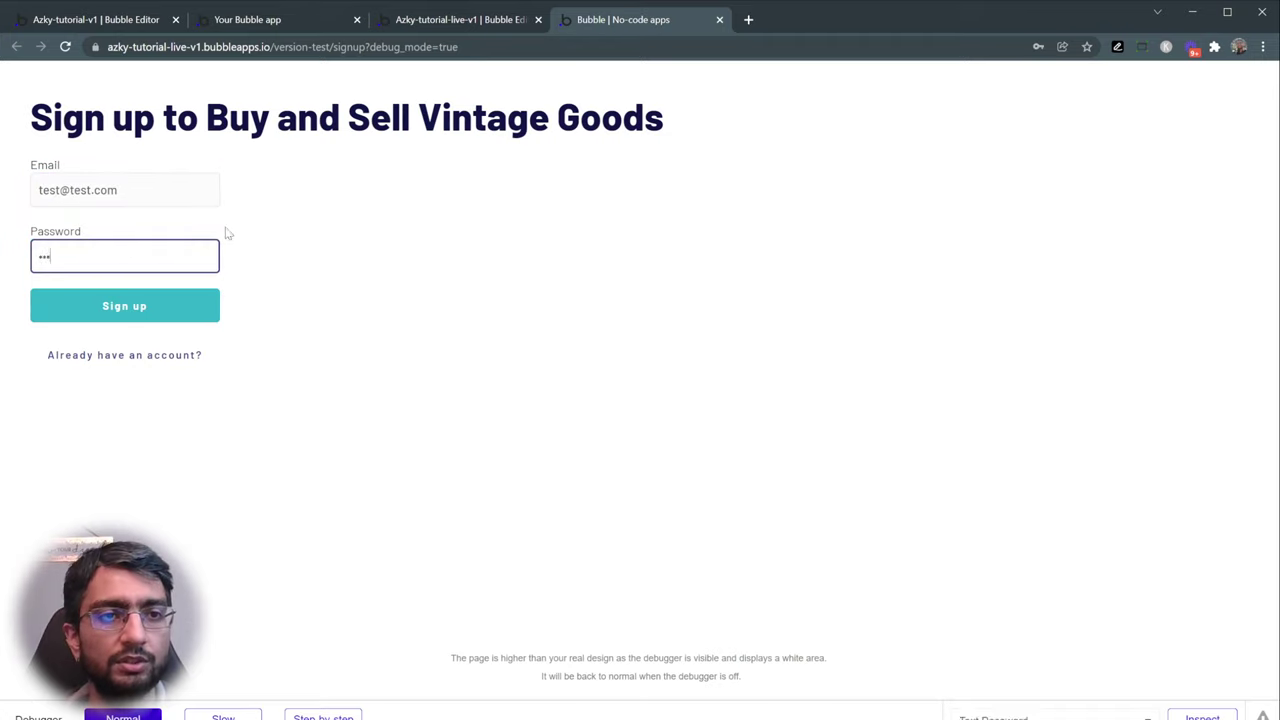
{"action": "left_click", "coordinate": [158, 313]}
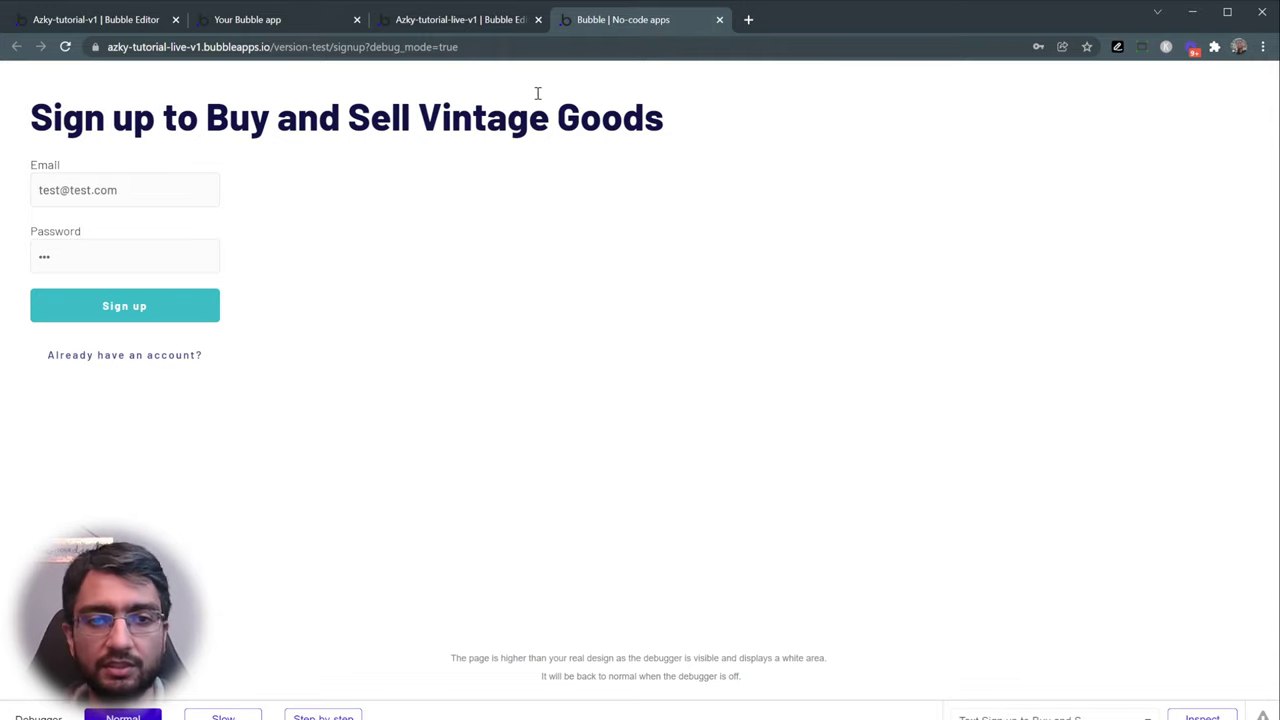
{"action": "left_click", "coordinate": [463, 21]}
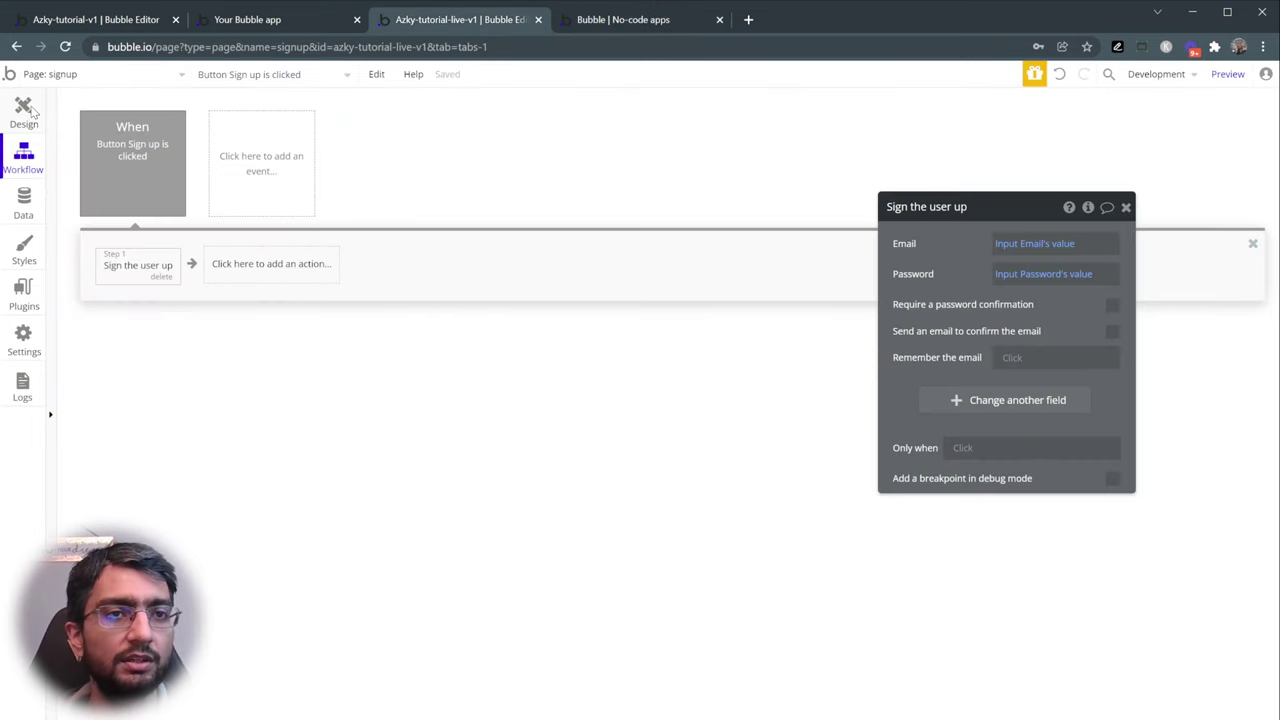
- Add an Alert reading 'Thank-you for signing up' below the sign-up form, positioned at the top
{"action": "left_click", "coordinate": [30, 112]}
{"action": "left_click", "coordinate": [70, 142]}
{"action": "type", "text": "aler"}
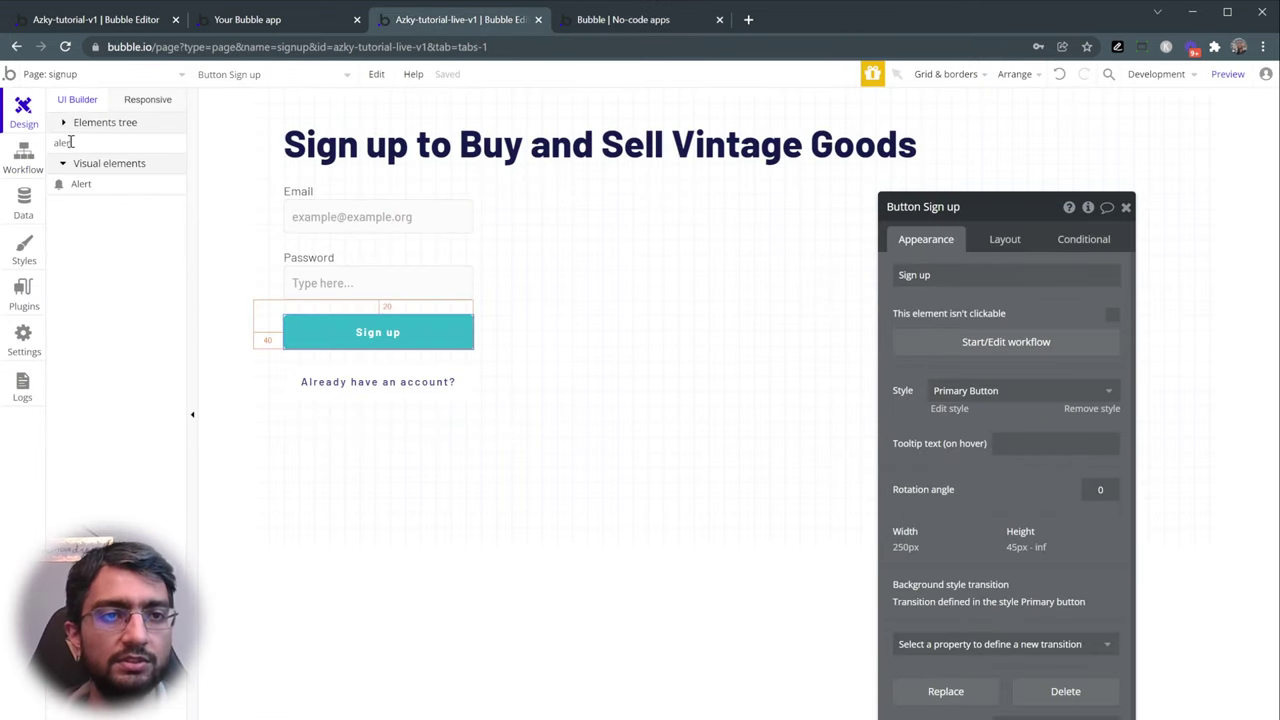
{"action": "left_click", "coordinate": [108, 186]}
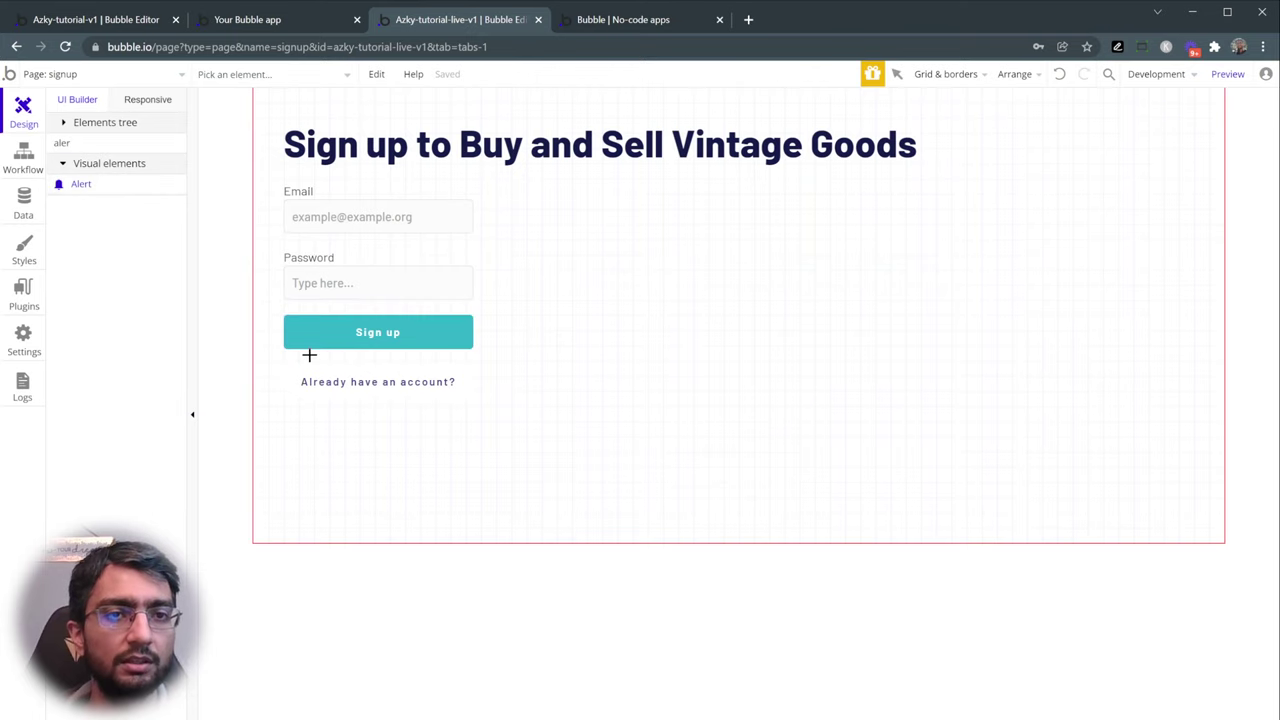
{"action": "left_click", "coordinate": [299, 421]}
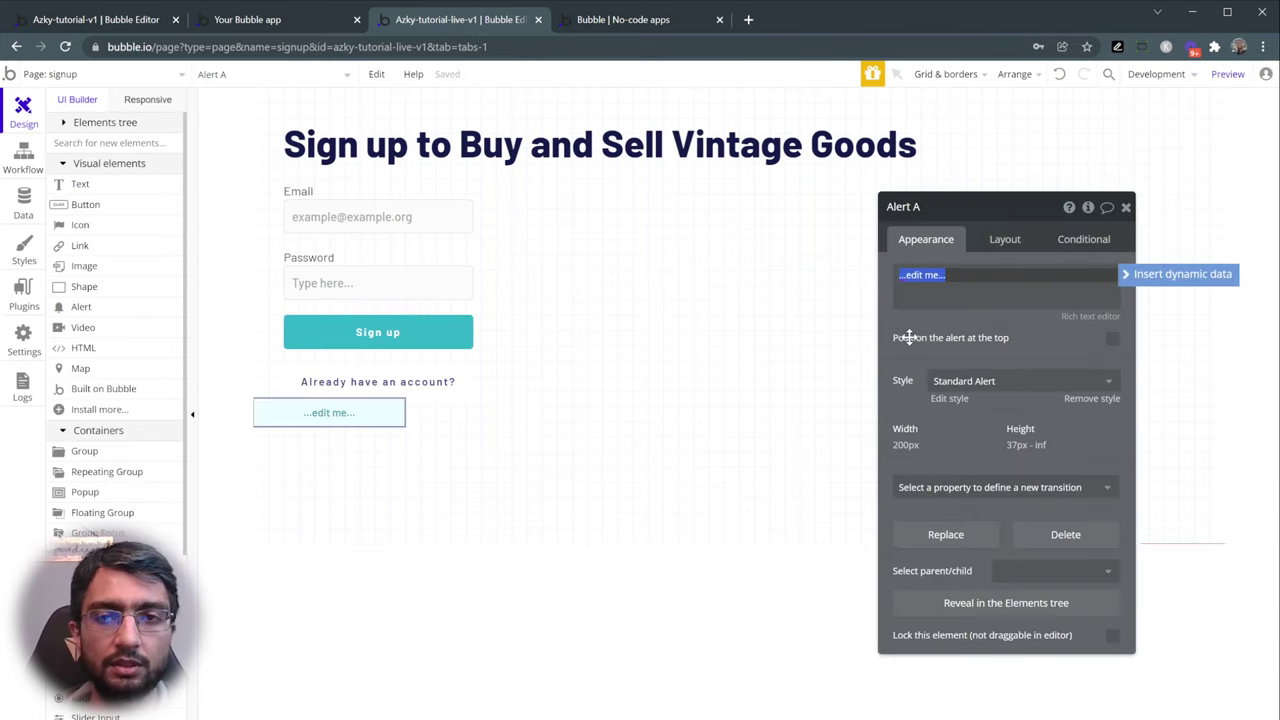
{"action": "type", "text": "Thank-you for signing up"}
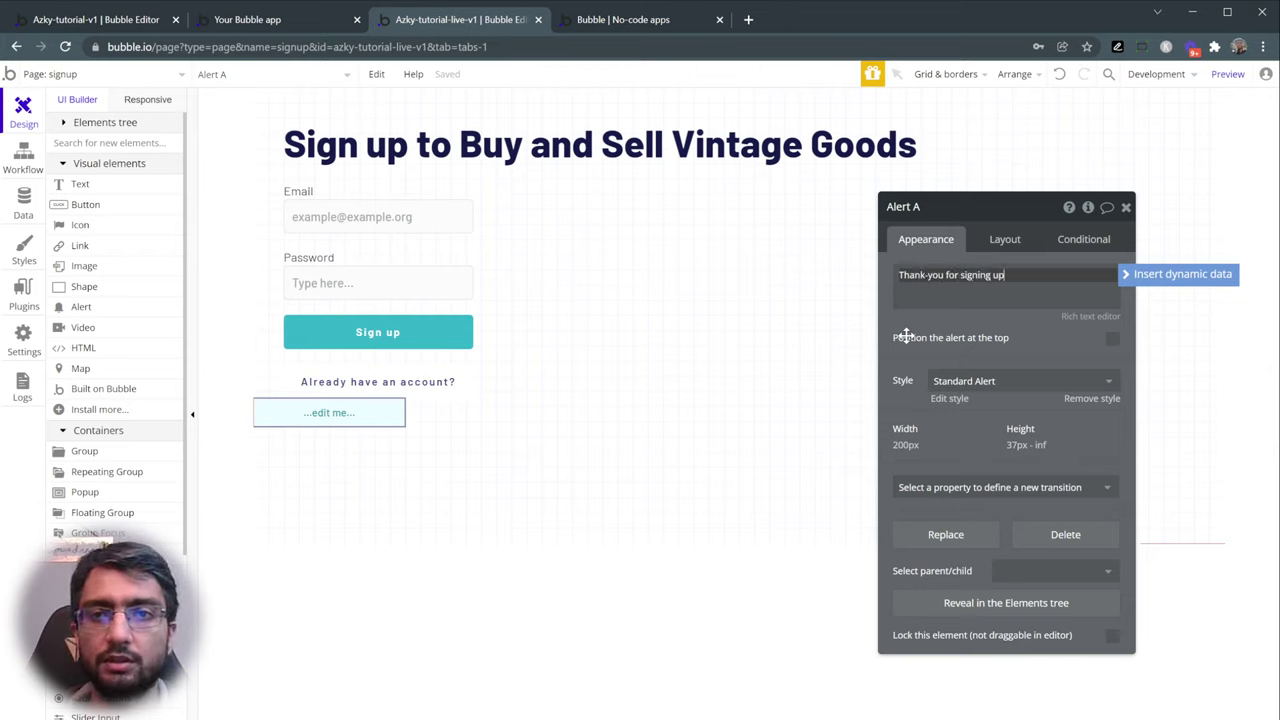
{"action": "left_click", "coordinate": [906, 337]}
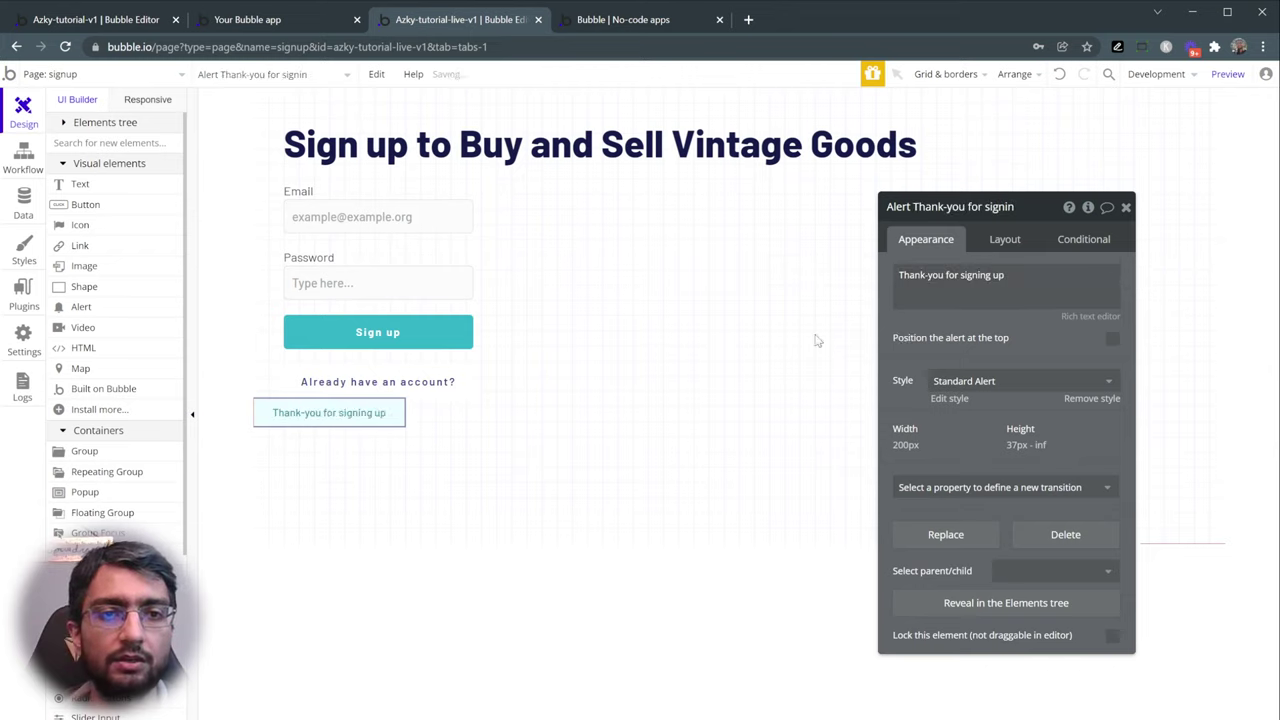
{"action": "left_click", "coordinate": [1112, 340]}
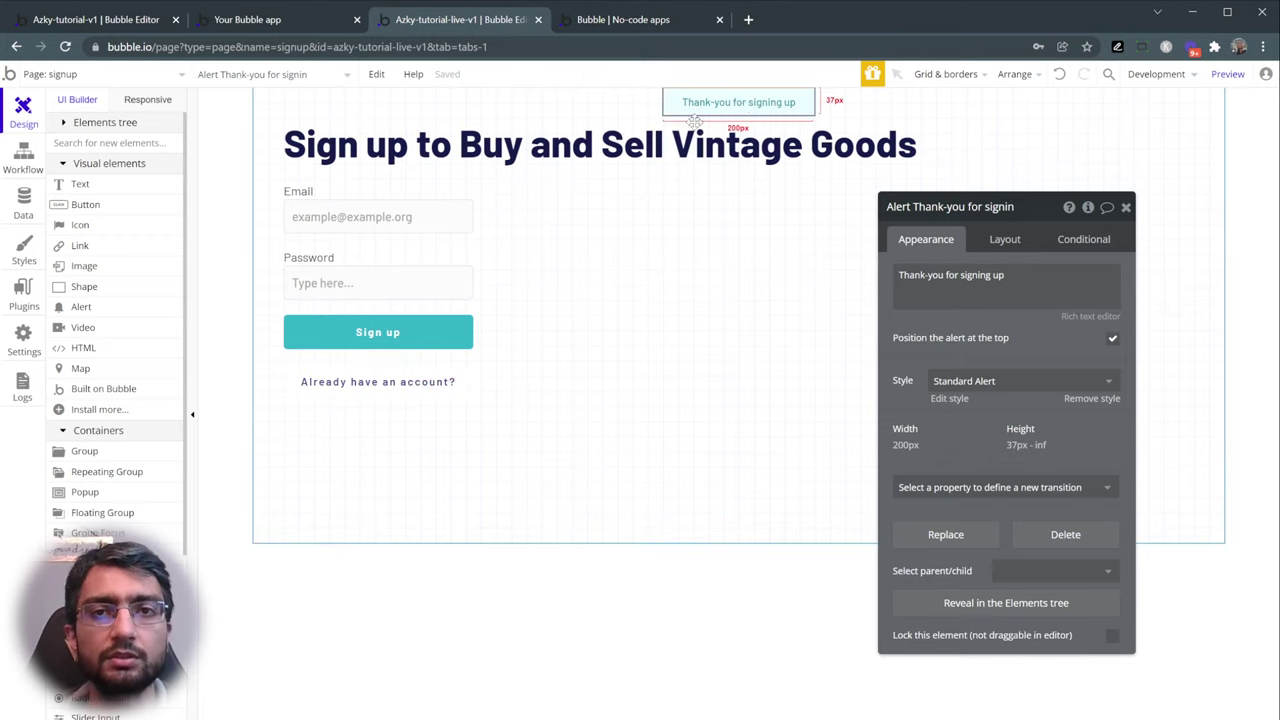
- Check the Sign up button and new alert, then reload the preview and return to the editor
{"action": "left_click", "coordinate": [428, 326]}
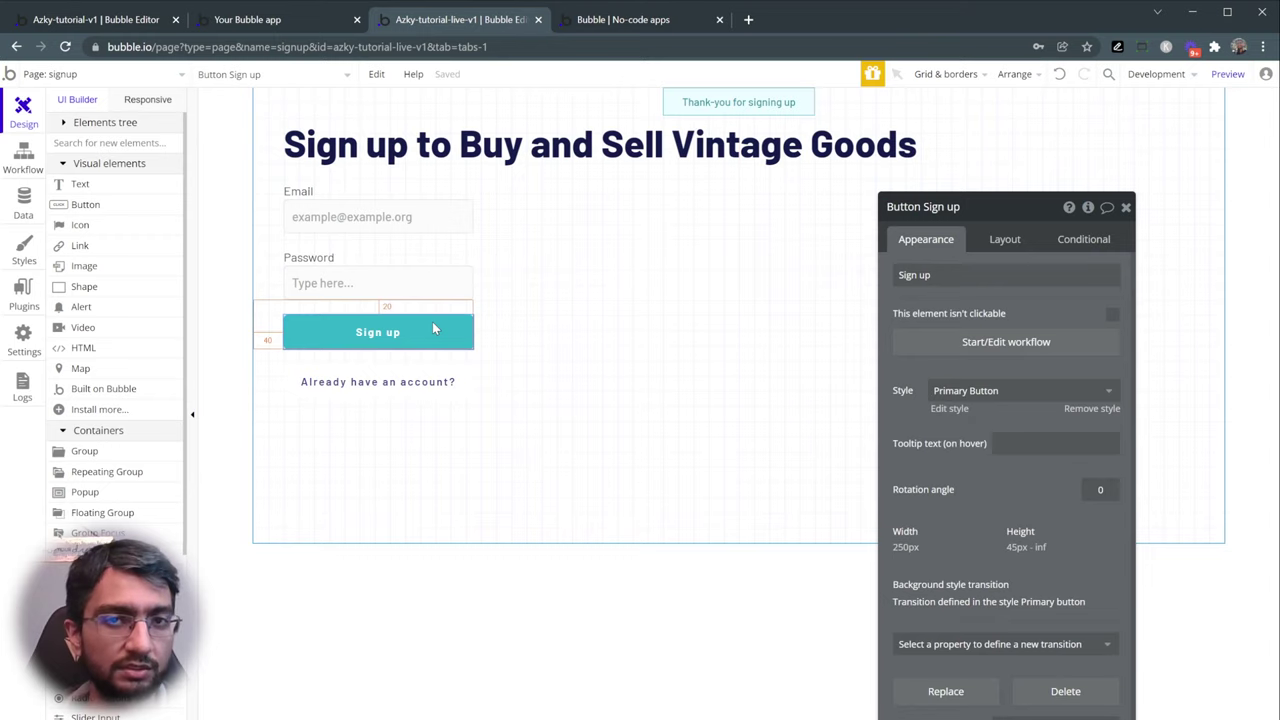
{"action": "left_click", "coordinate": [730, 104]}
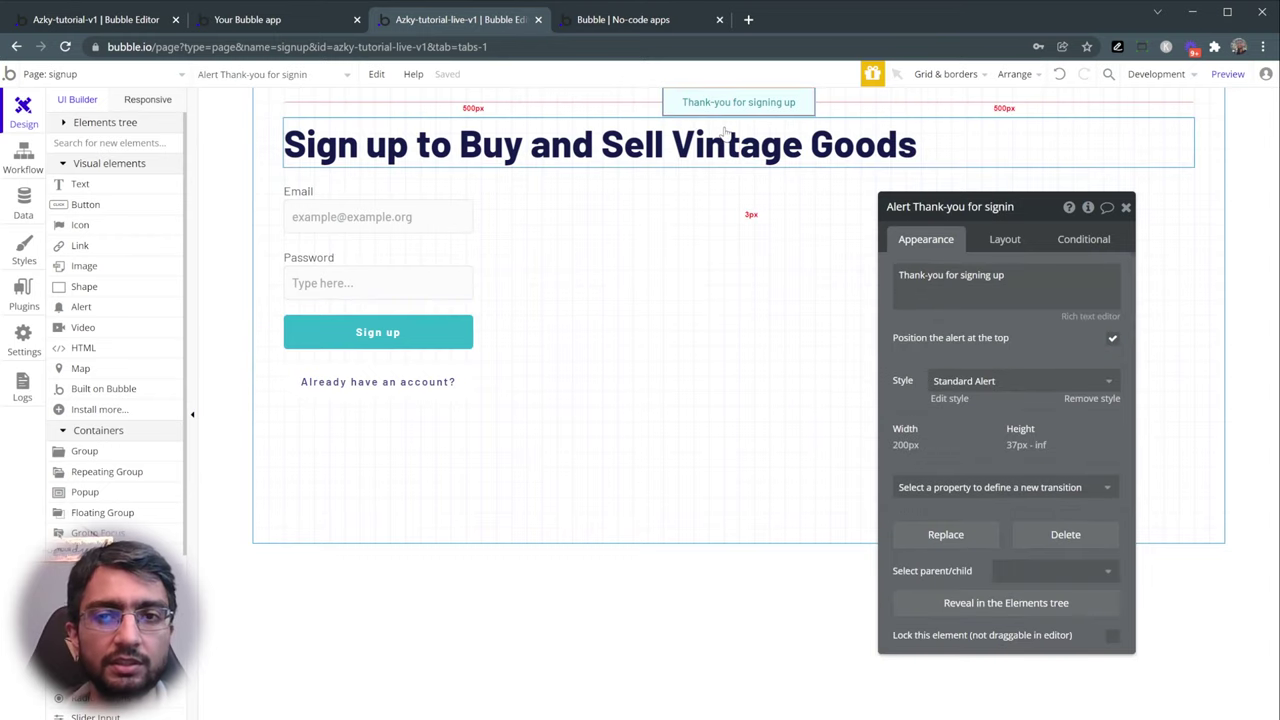
{"action": "left_click", "coordinate": [623, 20]}
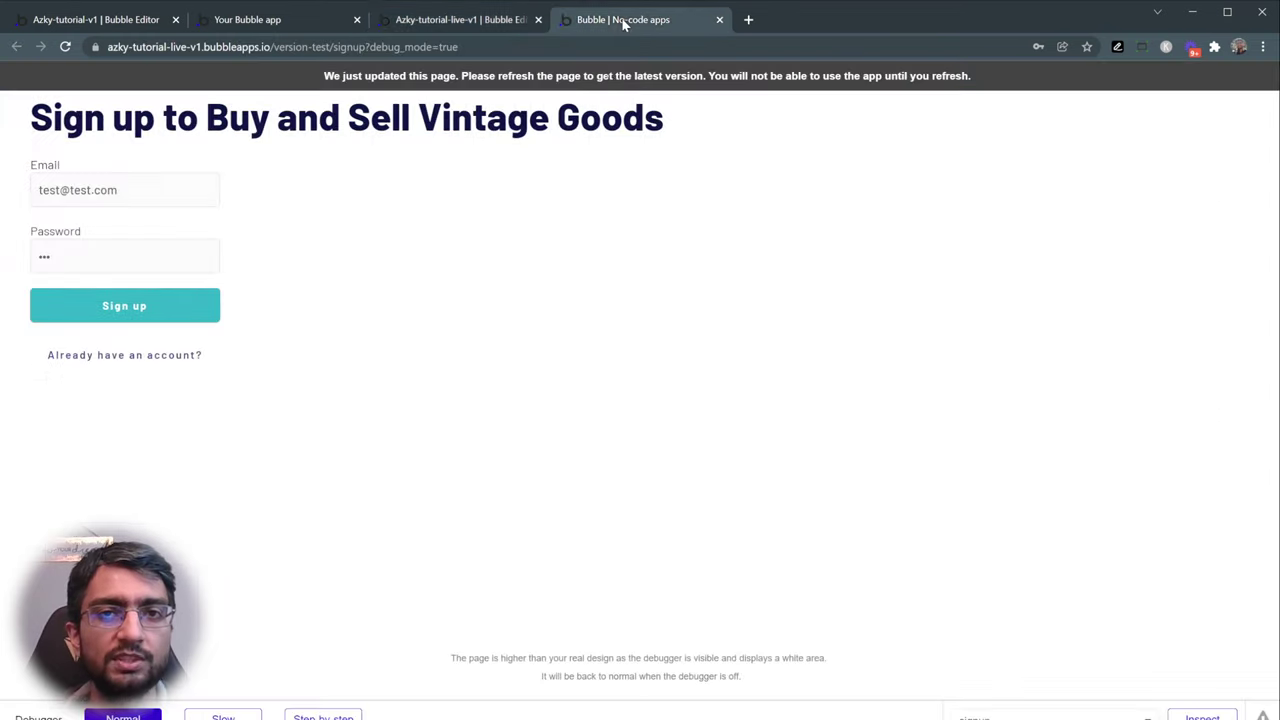
{"action": "key", "text": "F5"}
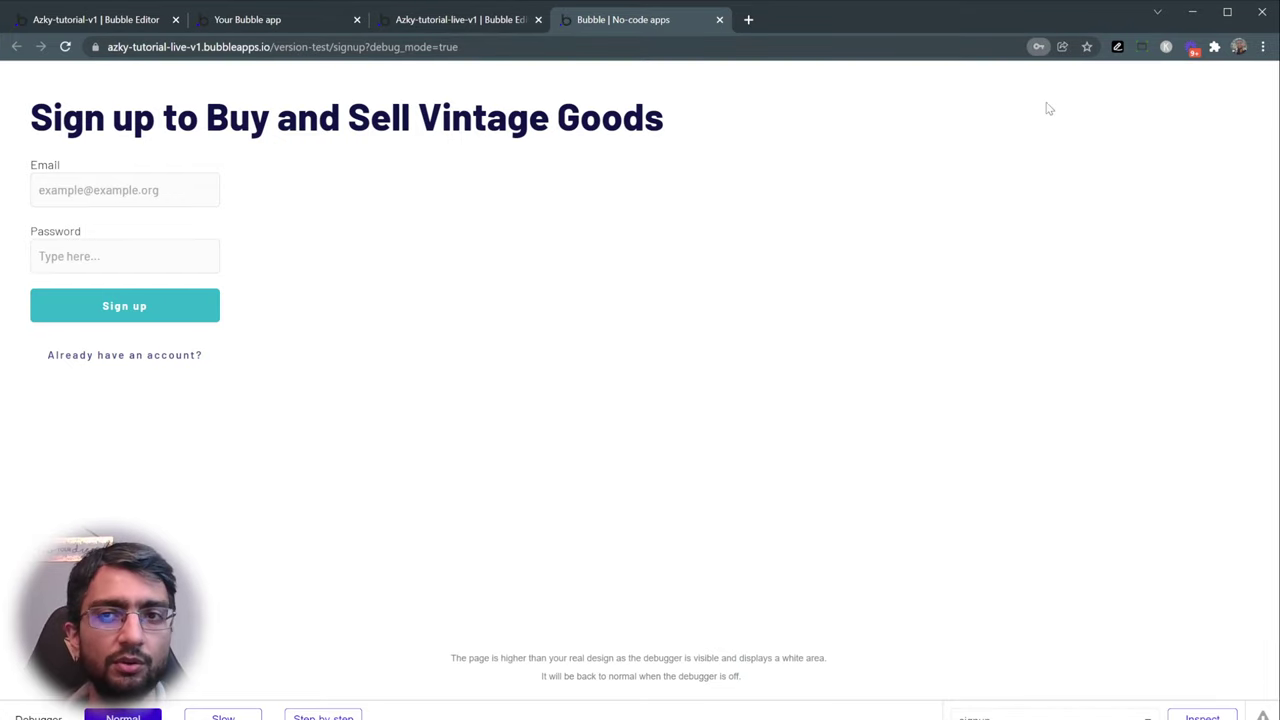
{"action": "left_click", "coordinate": [450, 22]}
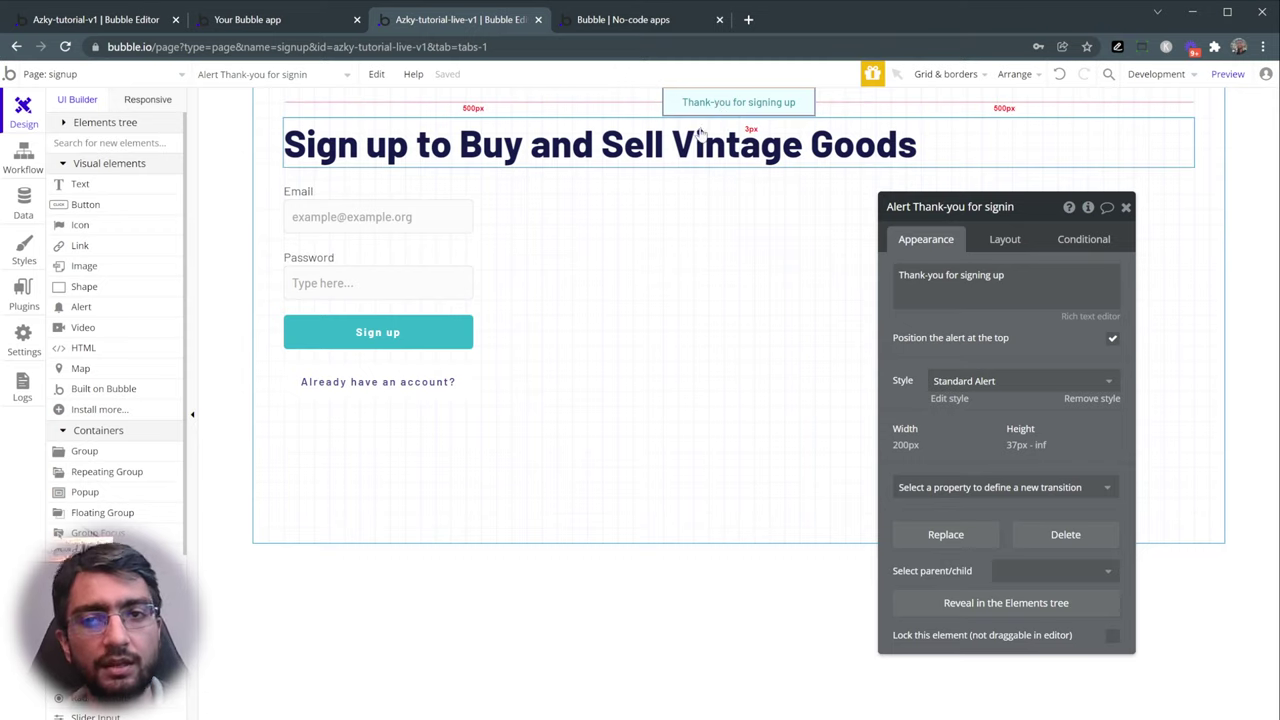
- Add a 'Show message in an alert box' action as Step 2 of the Sign up button's workflow
{"action": "left_click", "coordinate": [410, 320]}
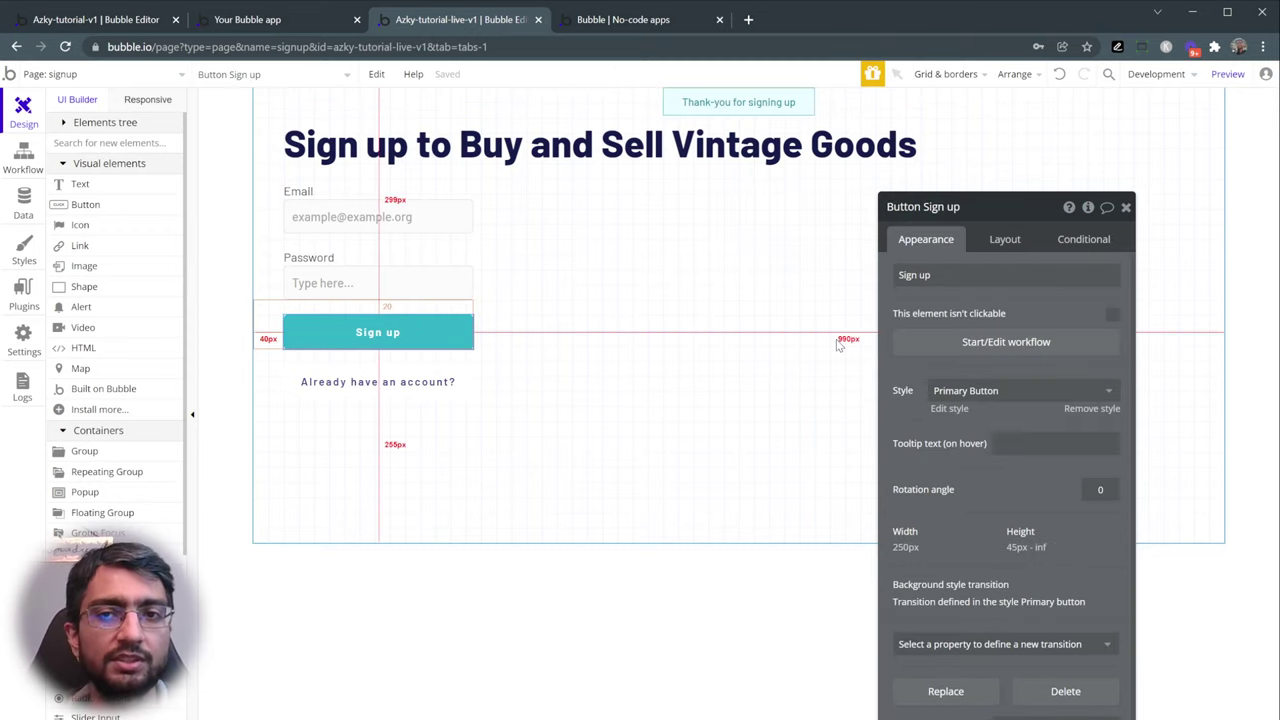
{"action": "left_click", "coordinate": [937, 343]}
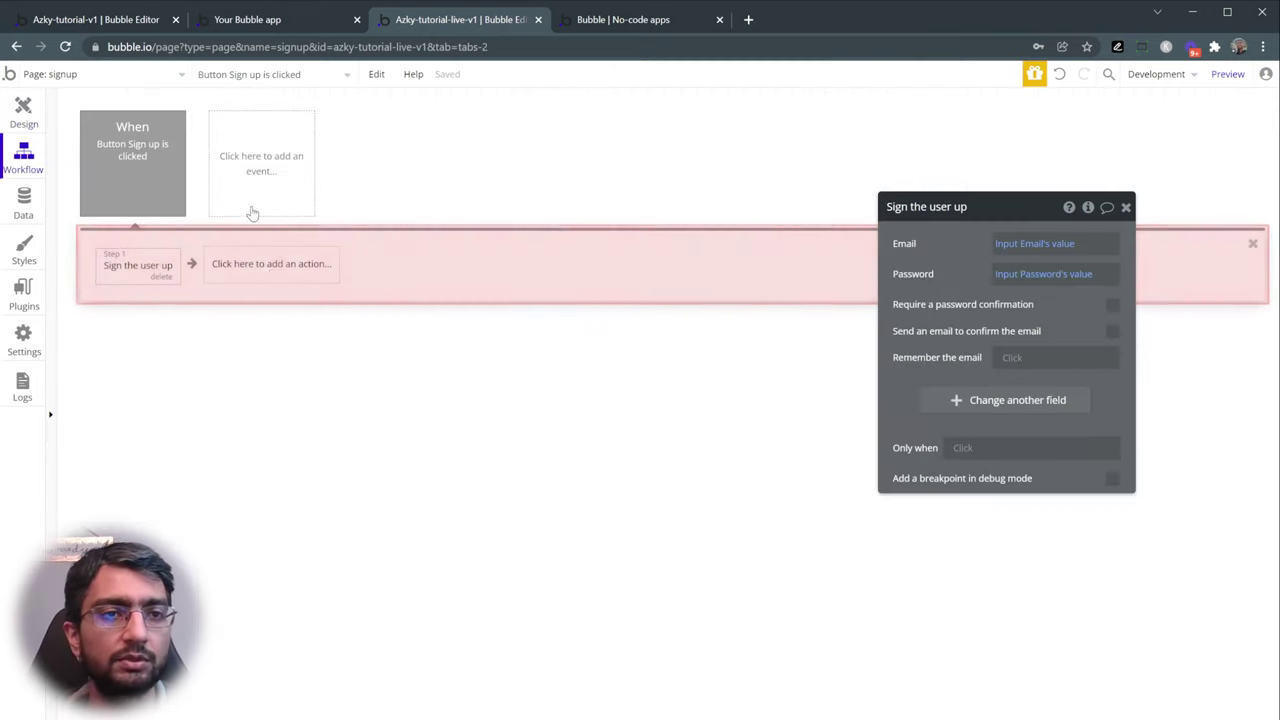
{"action": "left_click", "coordinate": [275, 265]}
{"action": "type", "text": "aler"}
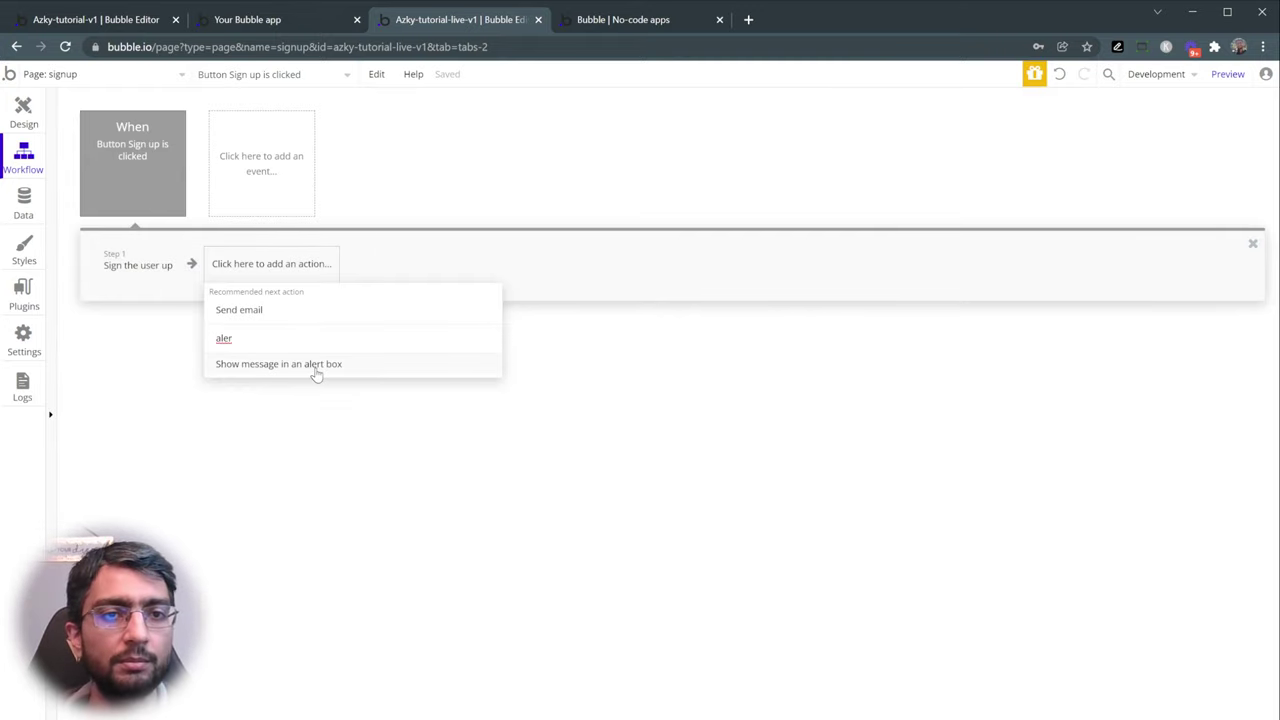
{"action": "left_click", "coordinate": [316, 372]}
- Point Step 2 at the 'Thank-you for signin' alert and launch the preview
{"action": "left_click", "coordinate": [296, 272]}
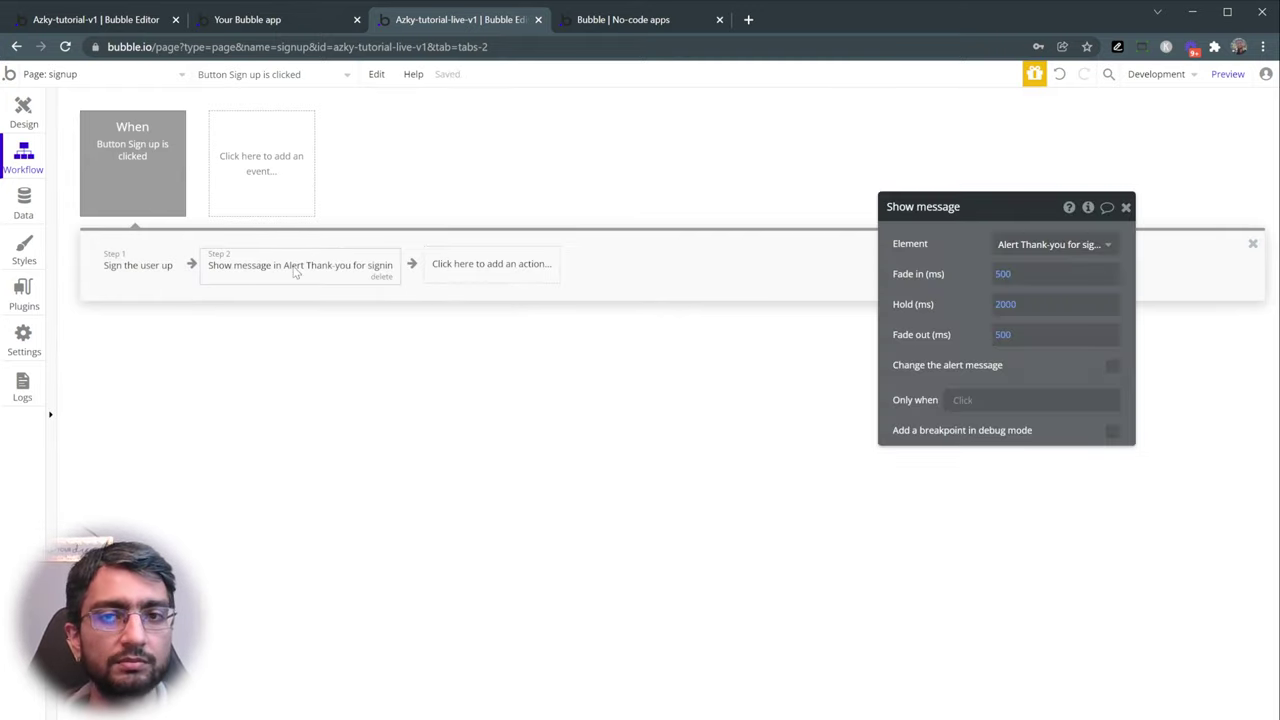
{"action": "left_click", "coordinate": [1000, 244]}
{"action": "left_click", "coordinate": [995, 261]}
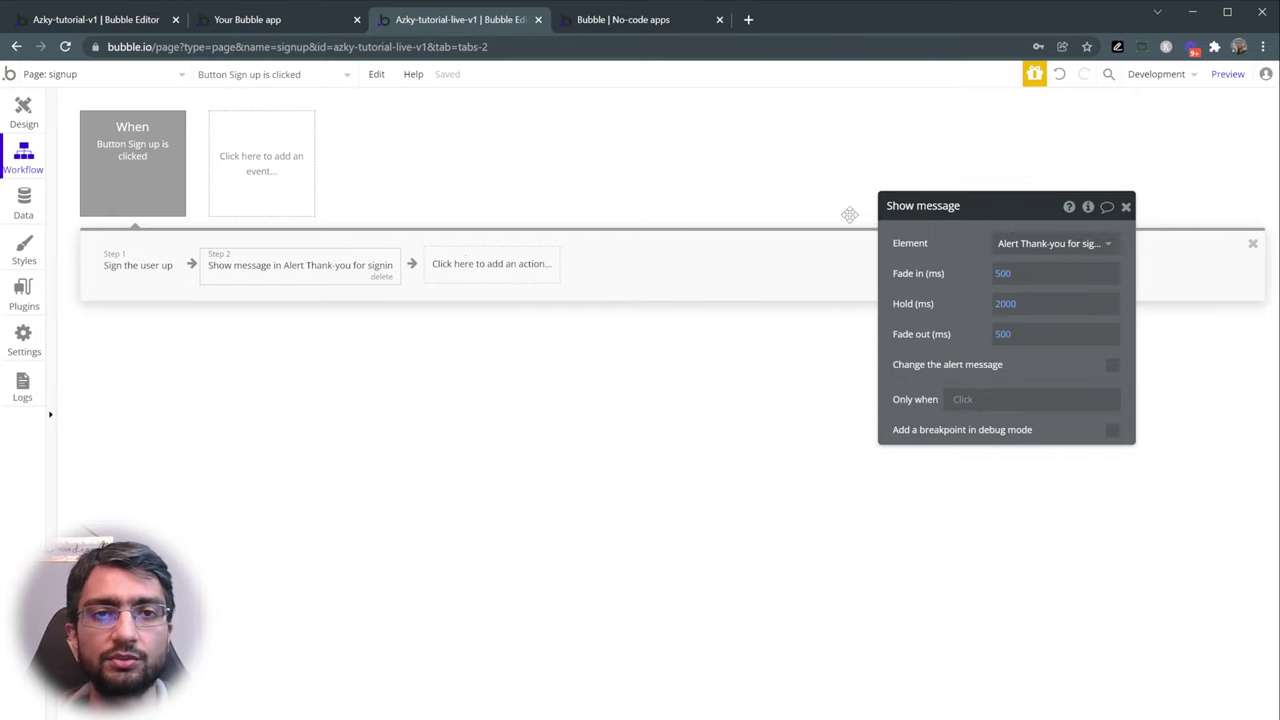
{"action": "left_click", "coordinate": [1222, 76]}
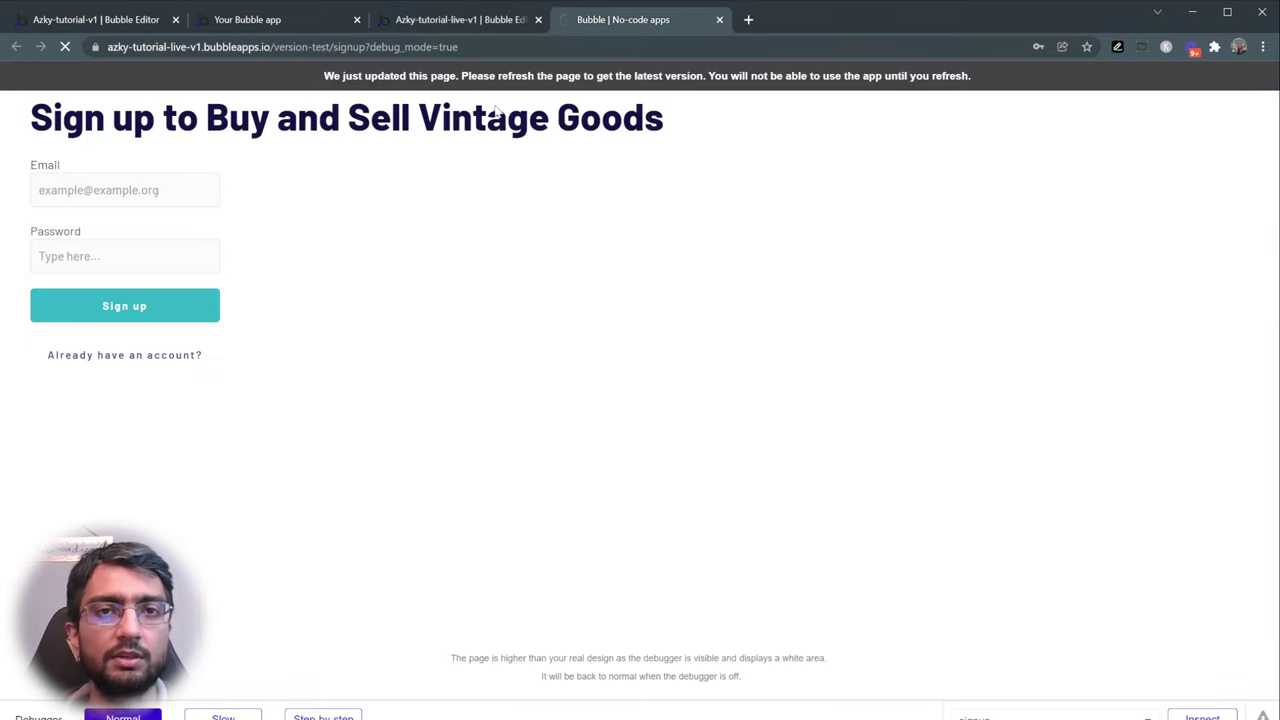
- Sign up again in the preview with a second test e-mail and password, then return to the editor
{"action": "left_click", "coordinate": [103, 195]}
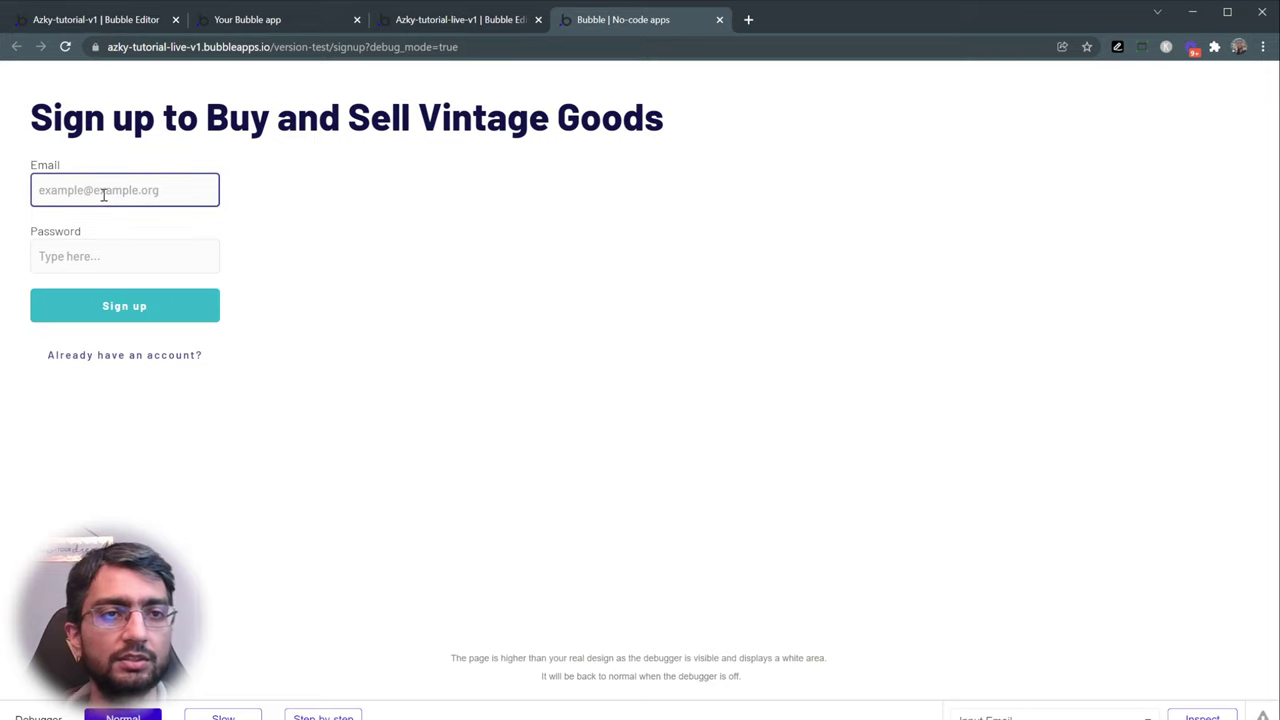
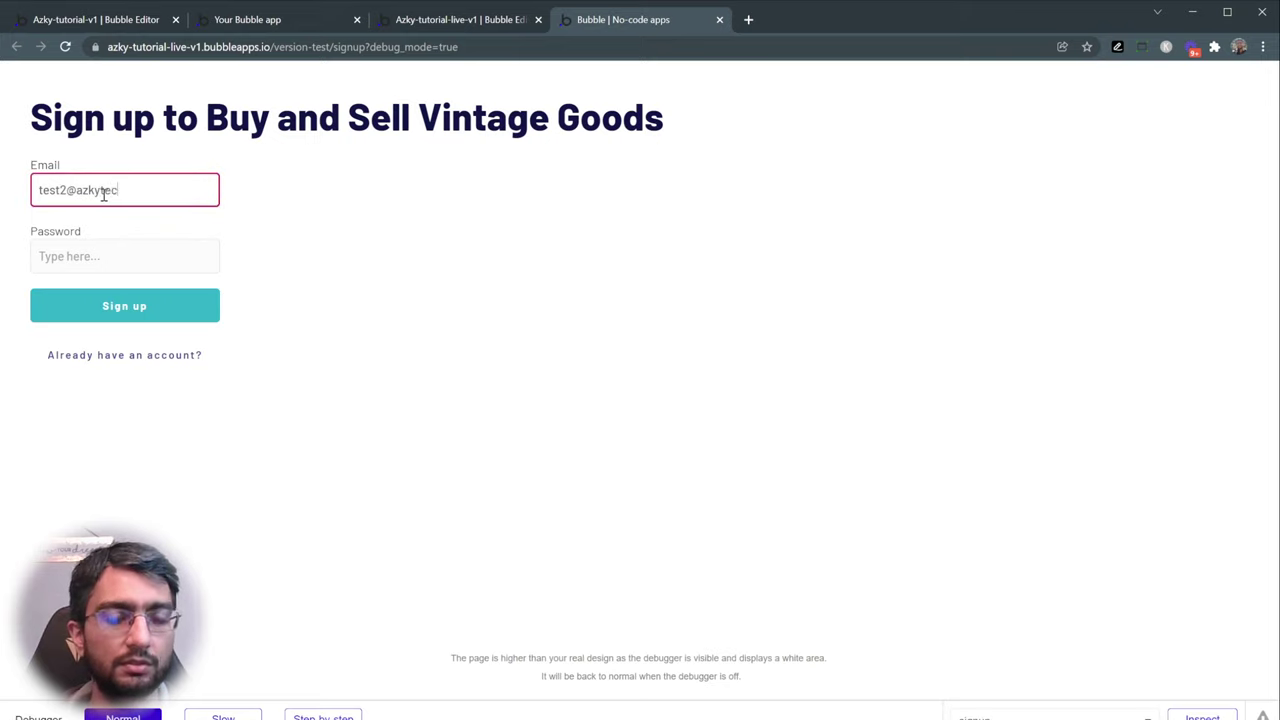
{"action": "key", "text": "Tab"}
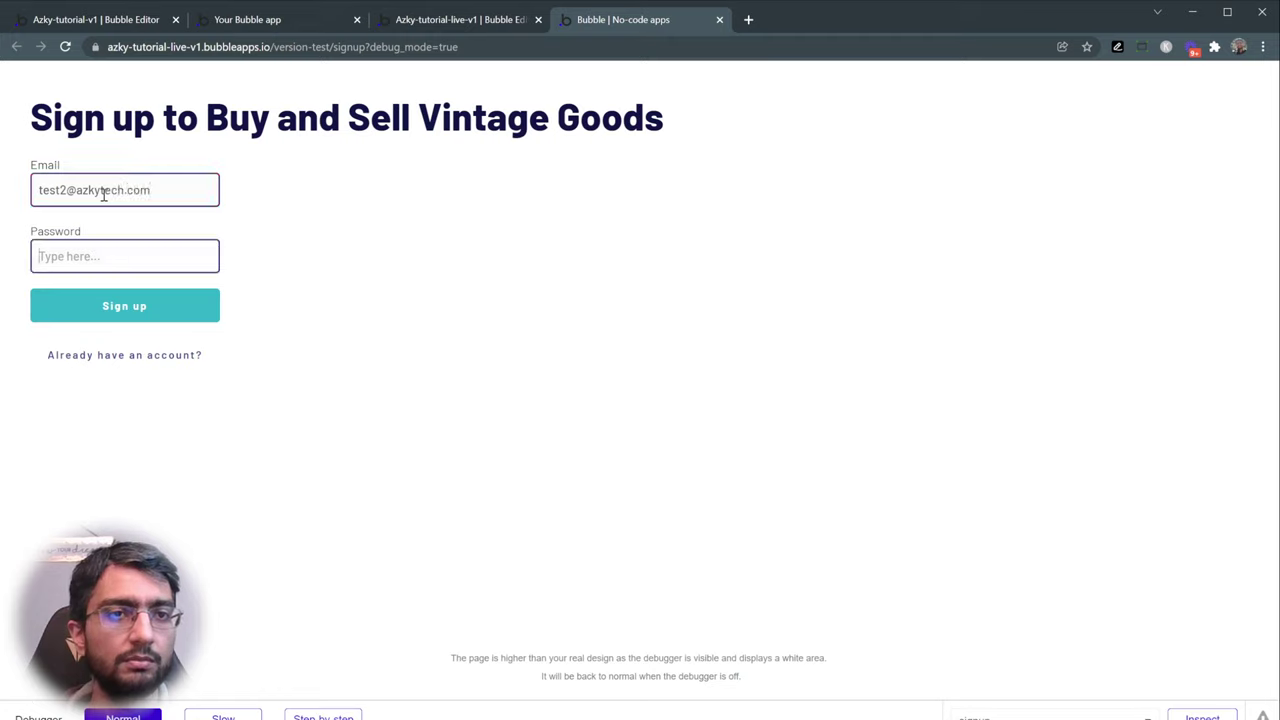
{"action": "type", "text": "123"}
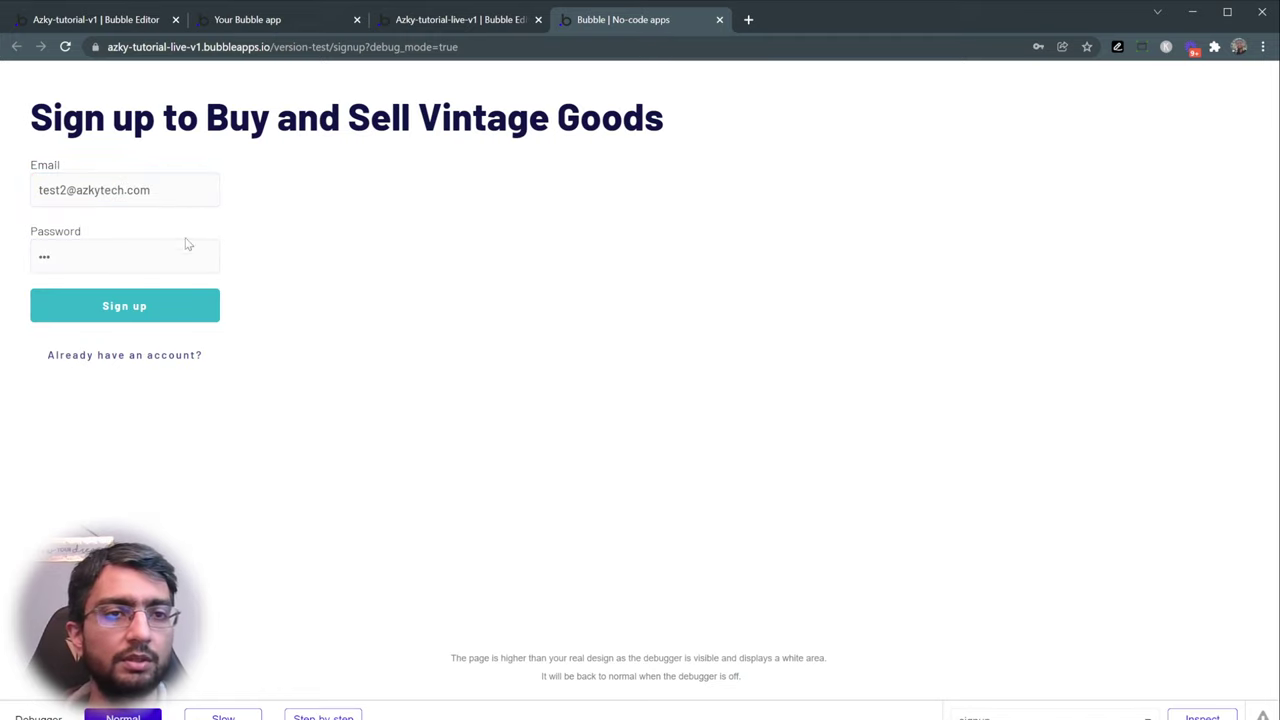
{"action": "left_click", "coordinate": [151, 317]}
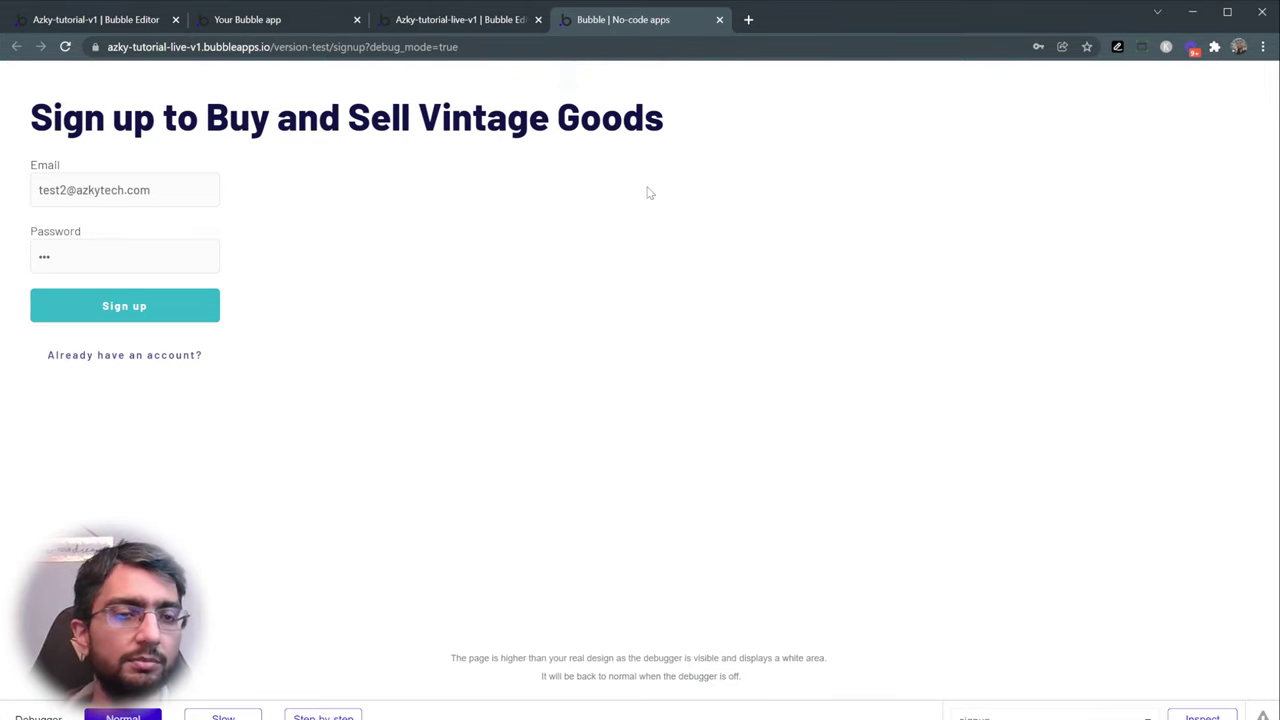
{"action": "left_click", "coordinate": [487, 28]}
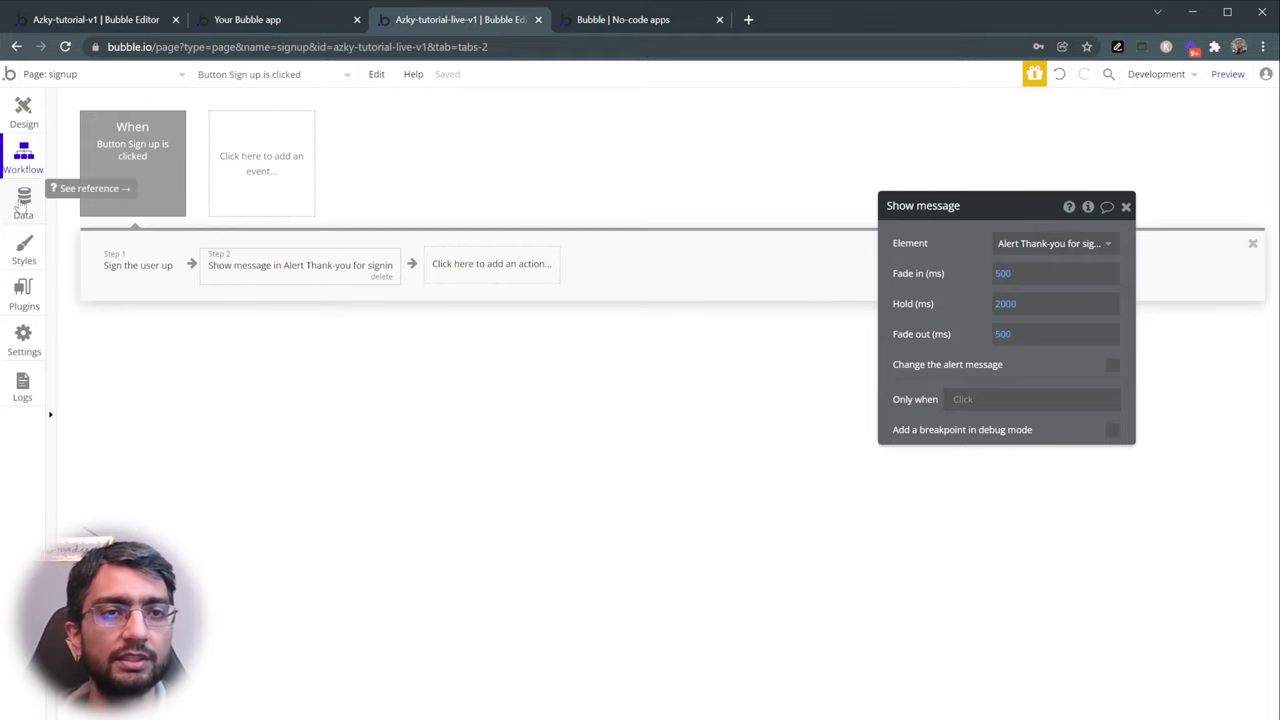
- Review the User data type's built-in fields in the Data tab, then open a new browser tab
{"action": "left_click", "coordinate": [24, 206]}
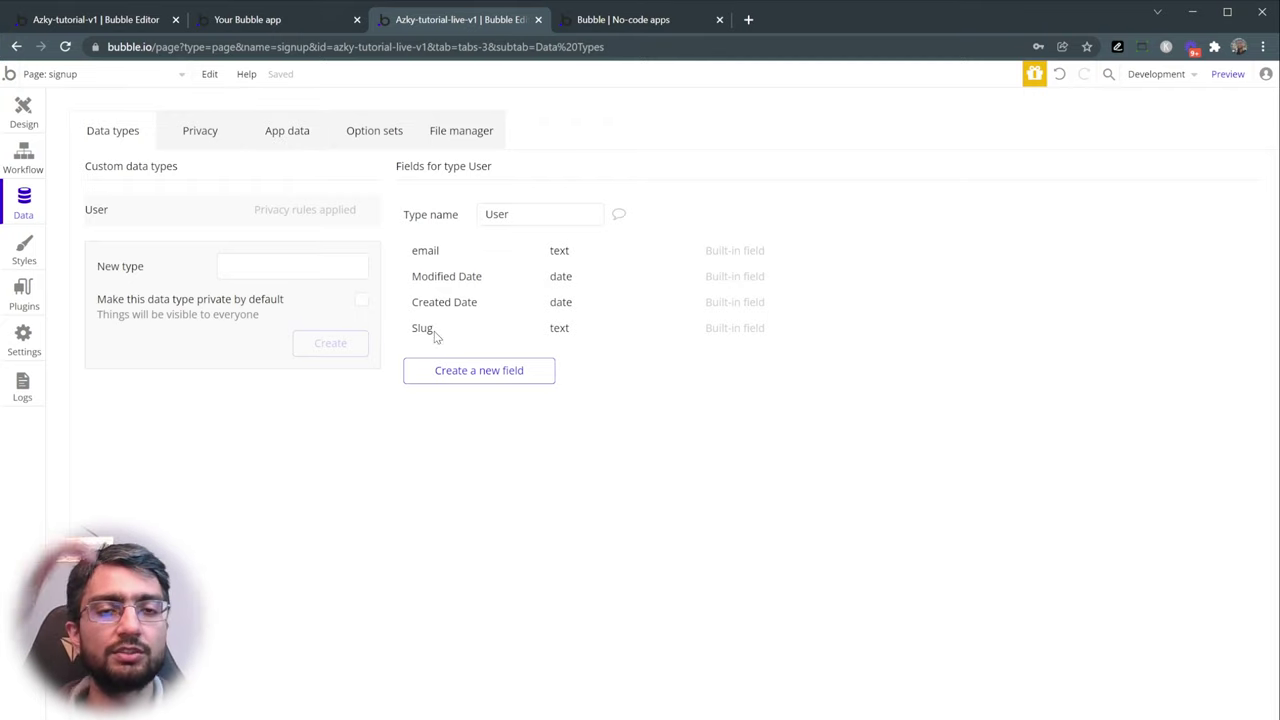
{"action": "mouse_move", "coordinate": [434, 337]}
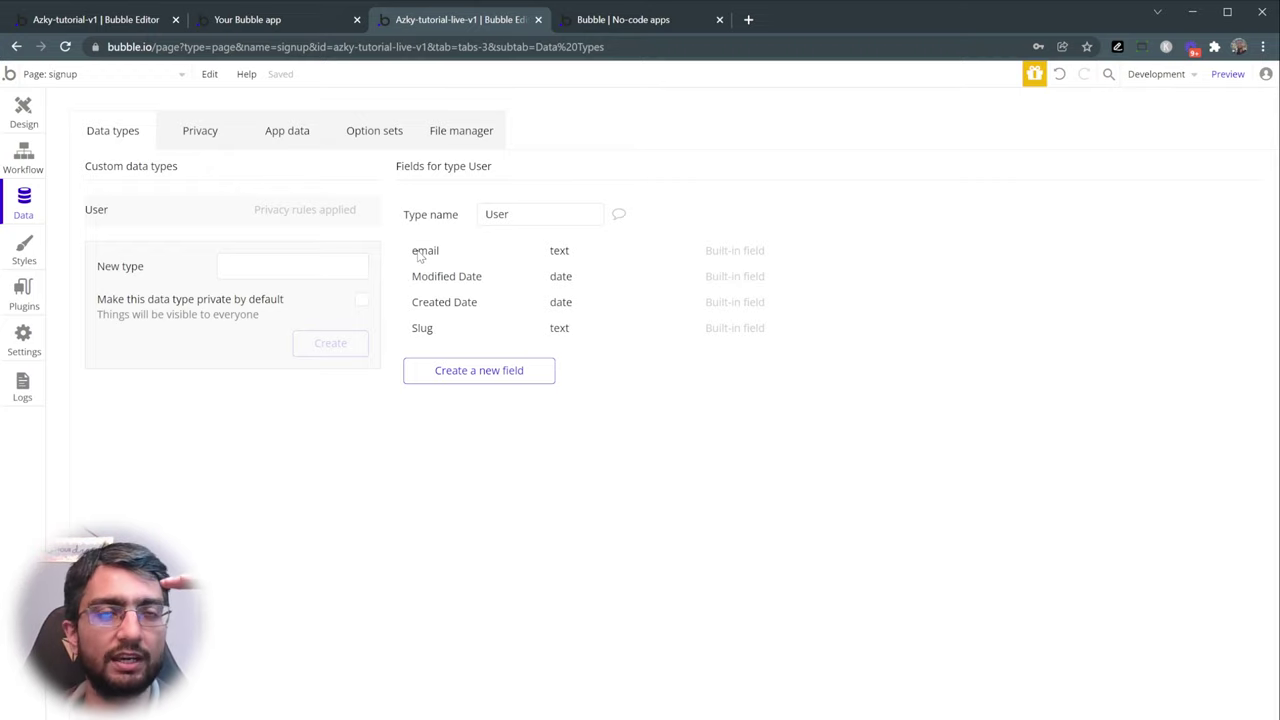
{"action": "mouse_move", "coordinate": [421, 257]}
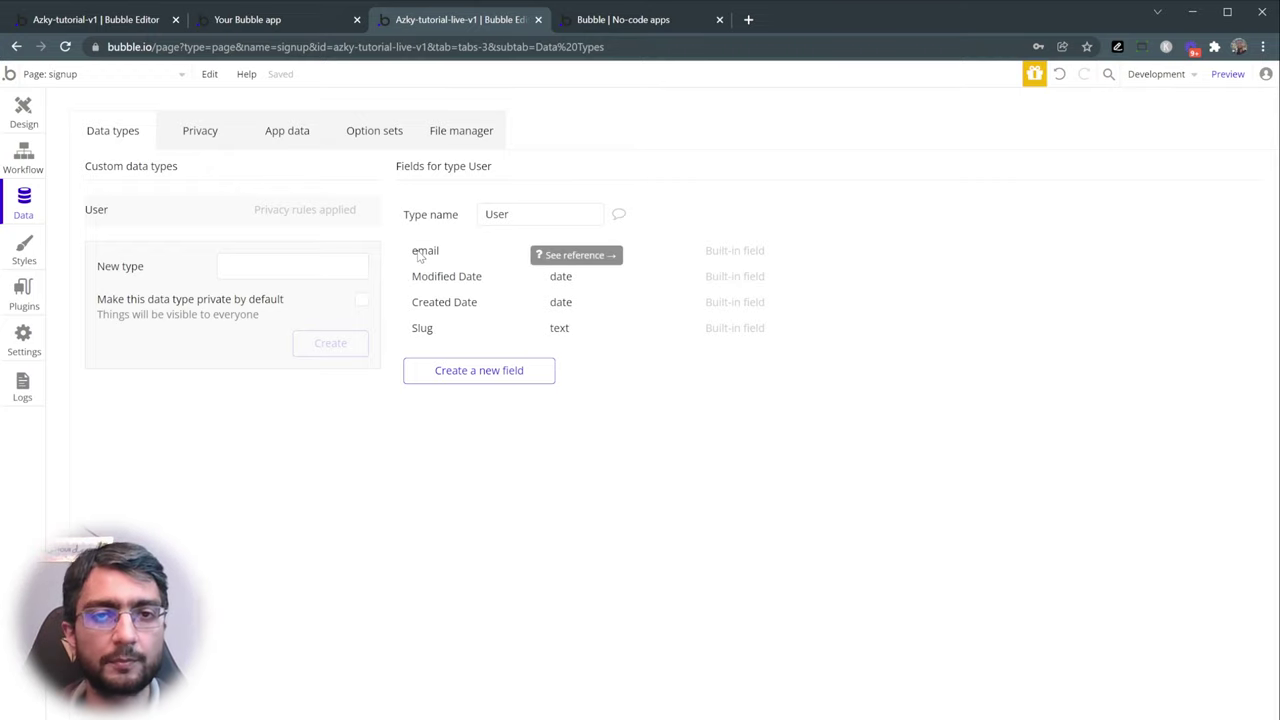
{"action": "key", "text": "ctrl+t"}
- Create a spreadsheet via sheets.new with headers Email, Created Date, Modified Date in A1:C1
{"action": "type", "text": "sheets"}
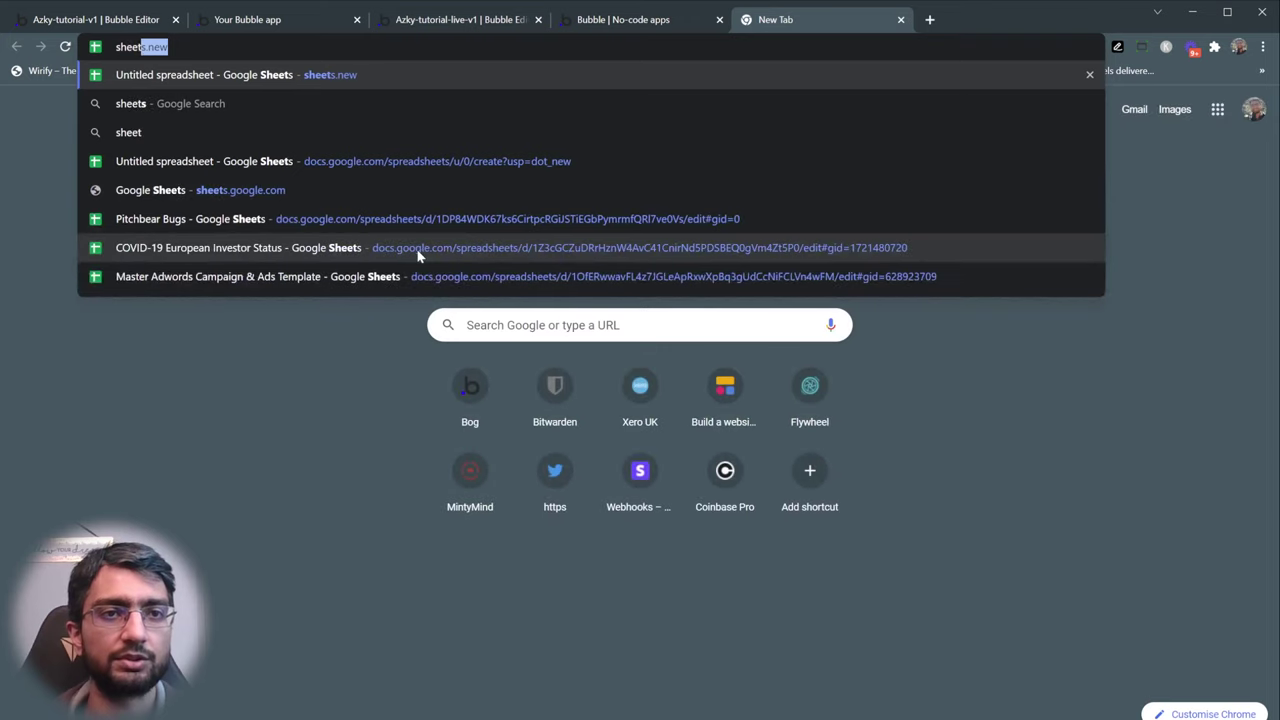
{"action": "key", "text": "Return"}
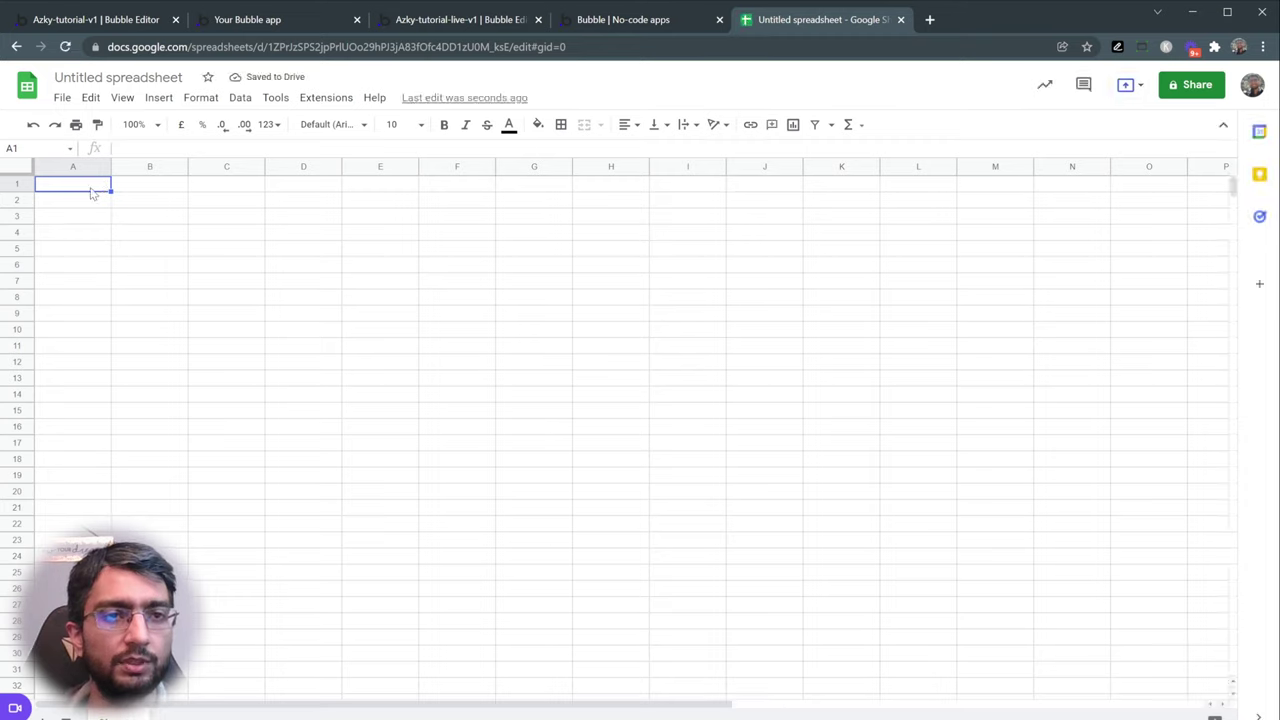
{"action": "type", "text": "Email"}
{"action": "key", "text": "Tab"}
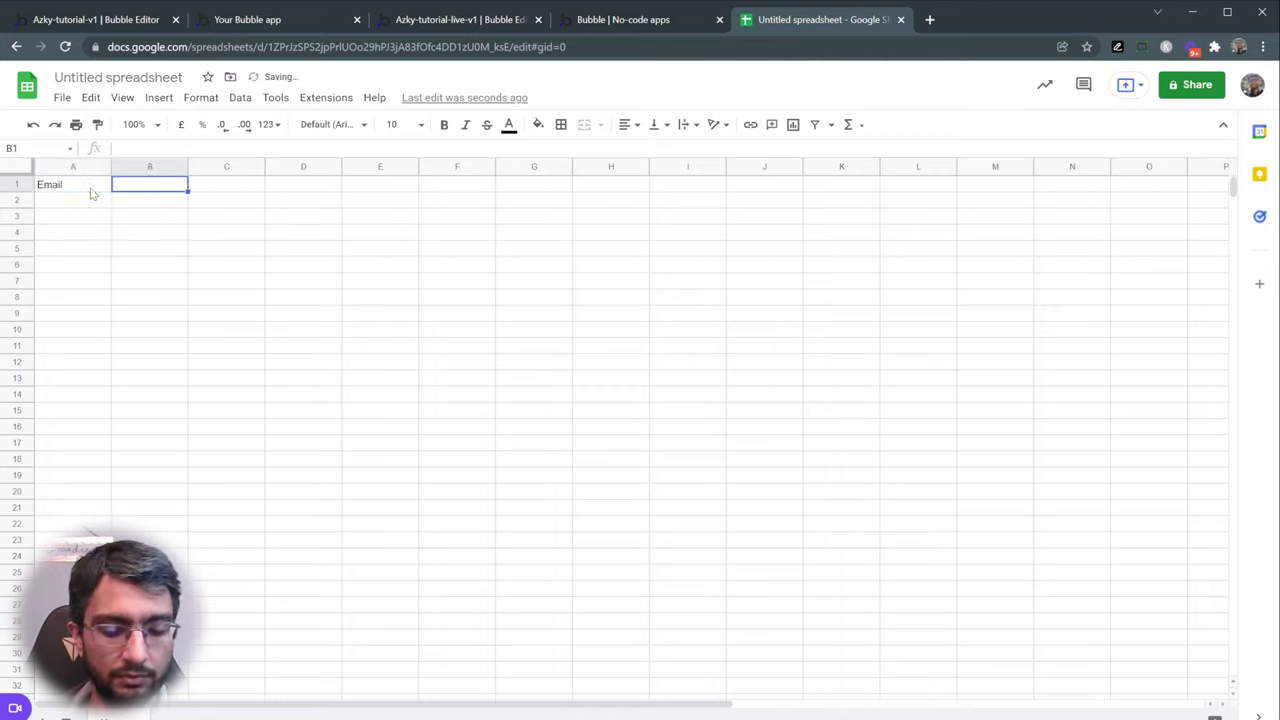
{"action": "type", "text": "Created Date"}
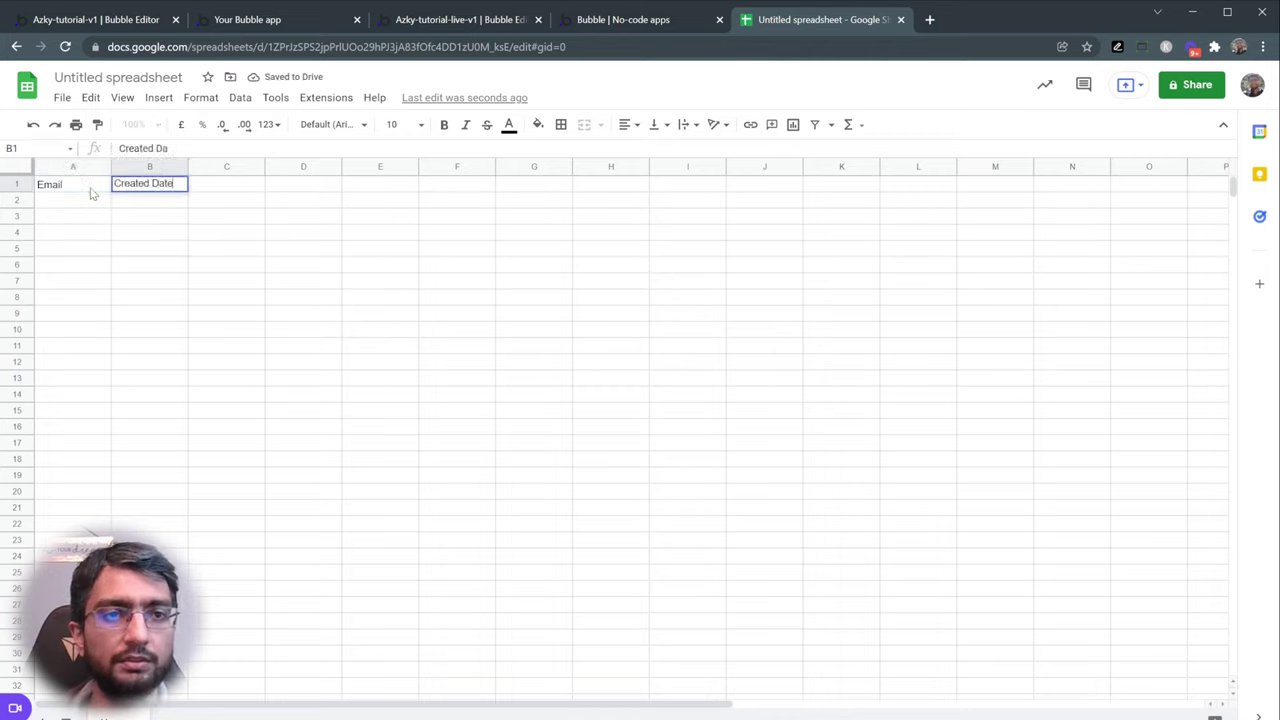
{"action": "key", "text": "Tab"}
{"action": "type", "text": "Modifi"}
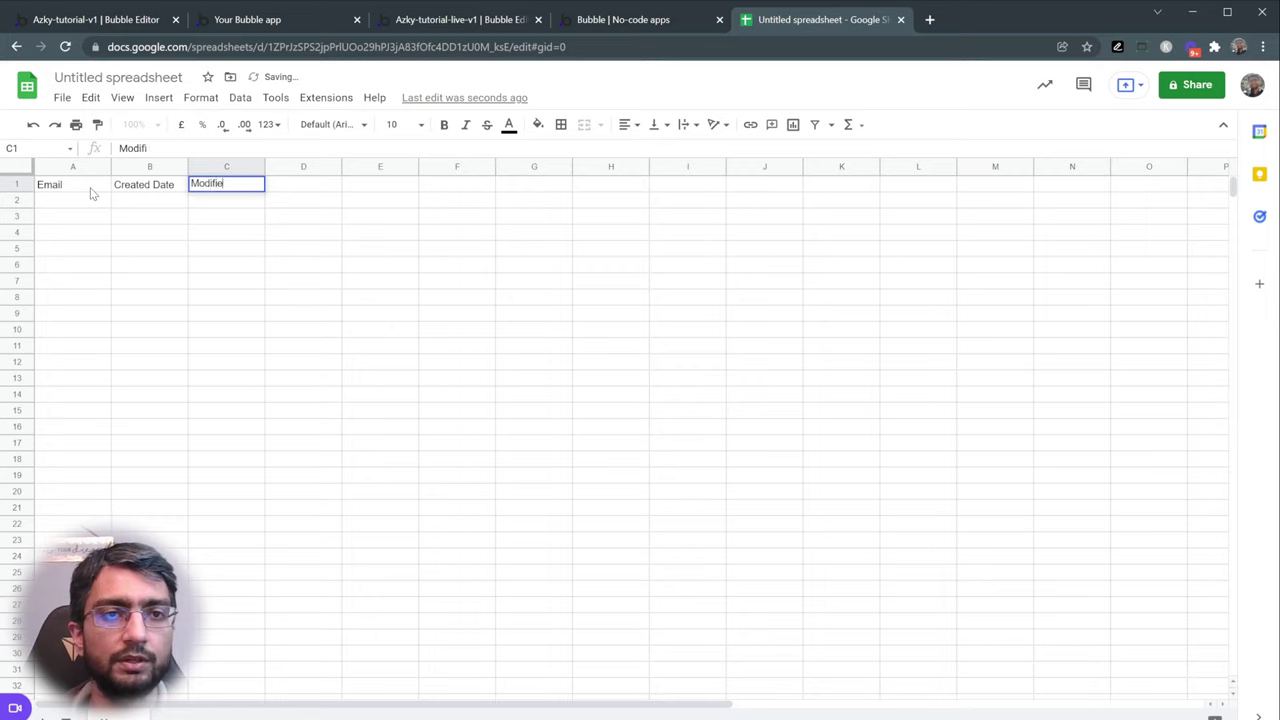
{"action": "type", "text": "ed Date"}
{"action": "key", "text": "Return"}
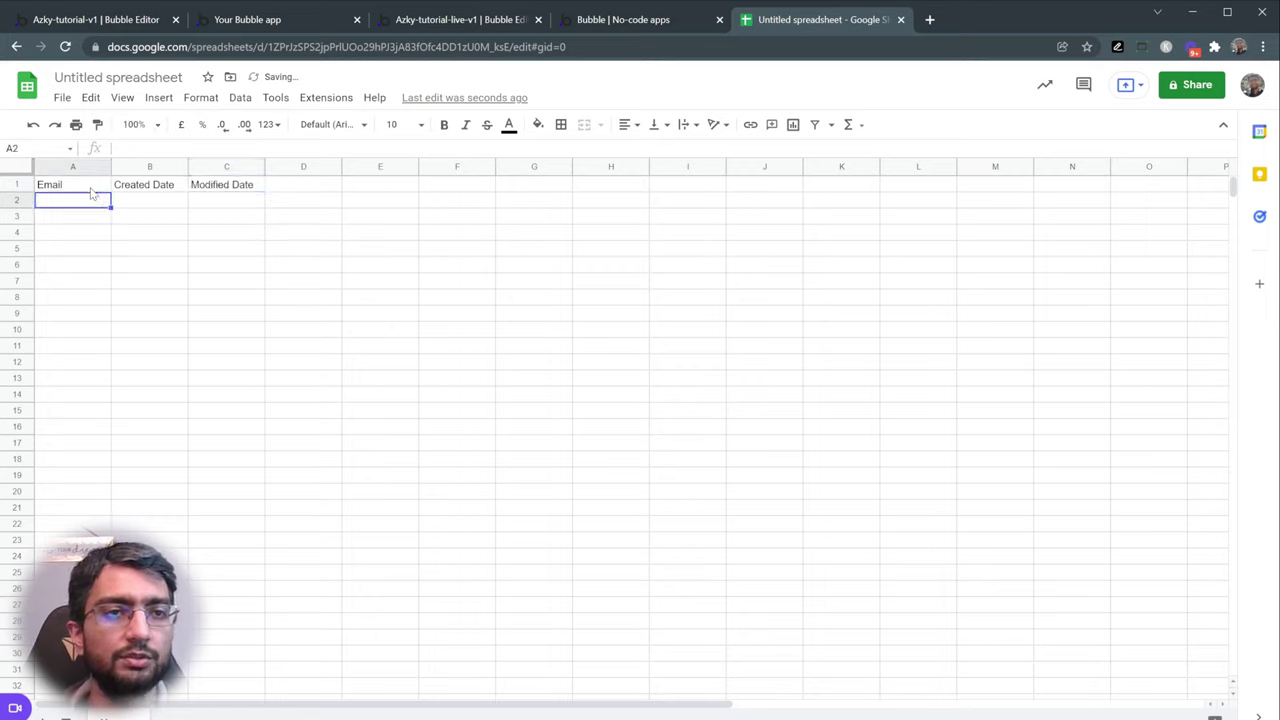
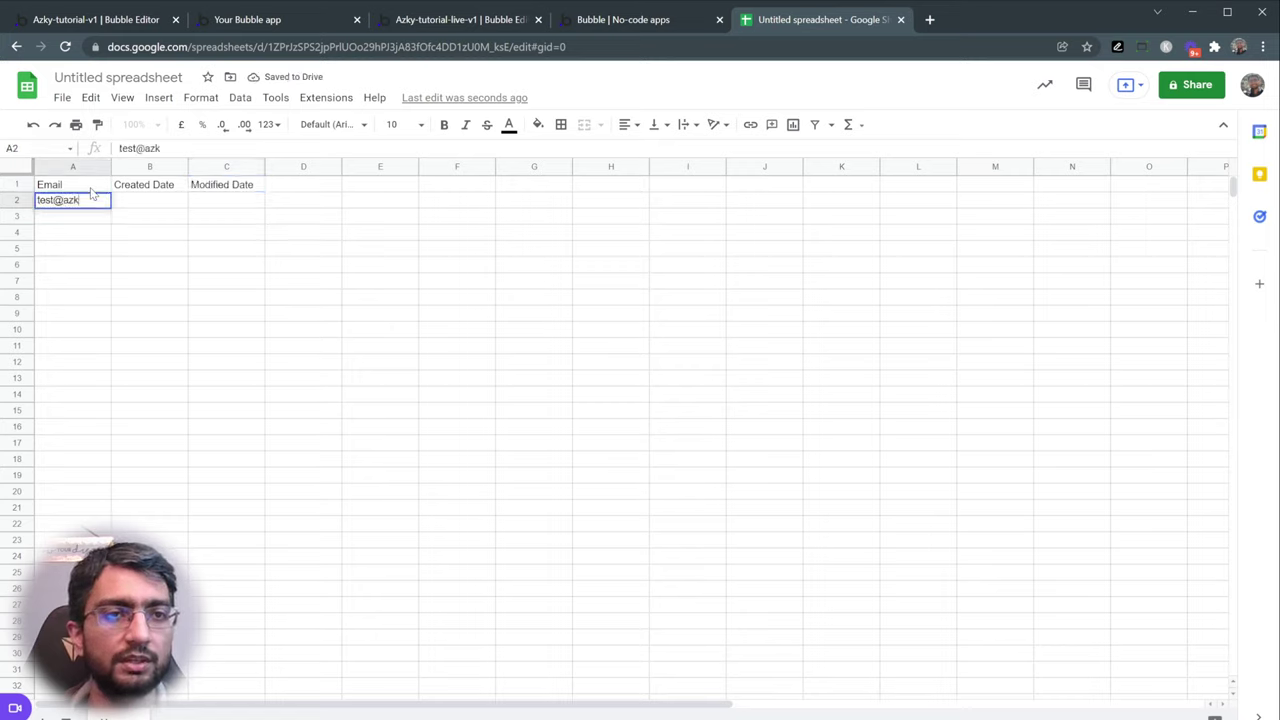
- Enter the two test users' e-mail addresses in A2 and A3
{"action": "key", "text": "Return"}
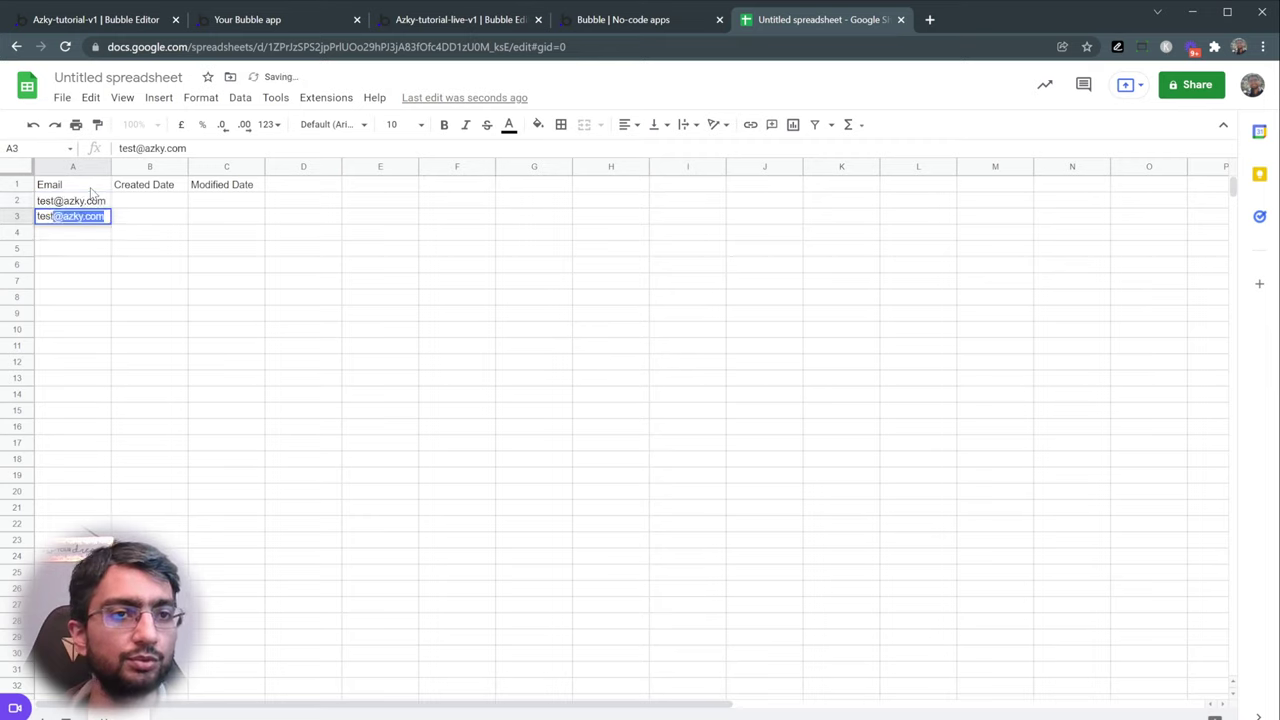
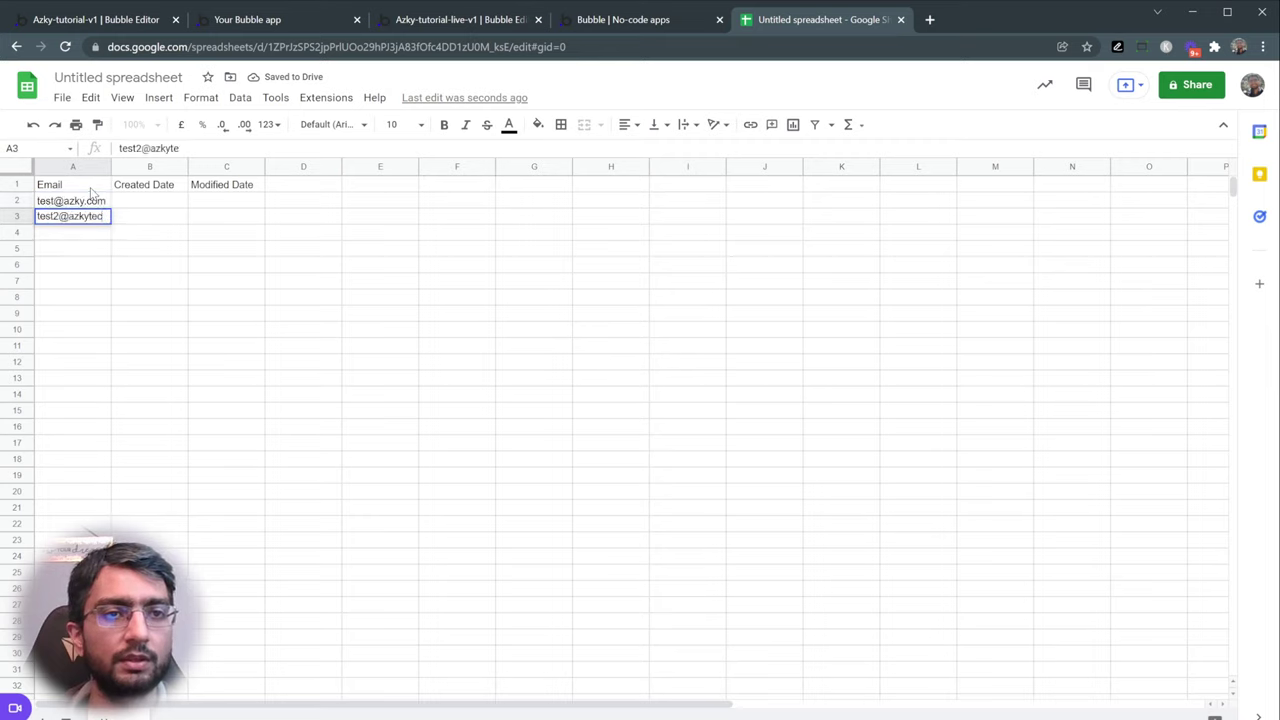
{"action": "key", "text": "Return"}
- Fill header cells A1:E1 light grey and switch back to the Bubble editor
{"action": "left_click", "coordinate": [62, 188]}
{"action": "left_click_drag", "start_coordinate": [65, 190], "coordinate": [420, 189]}
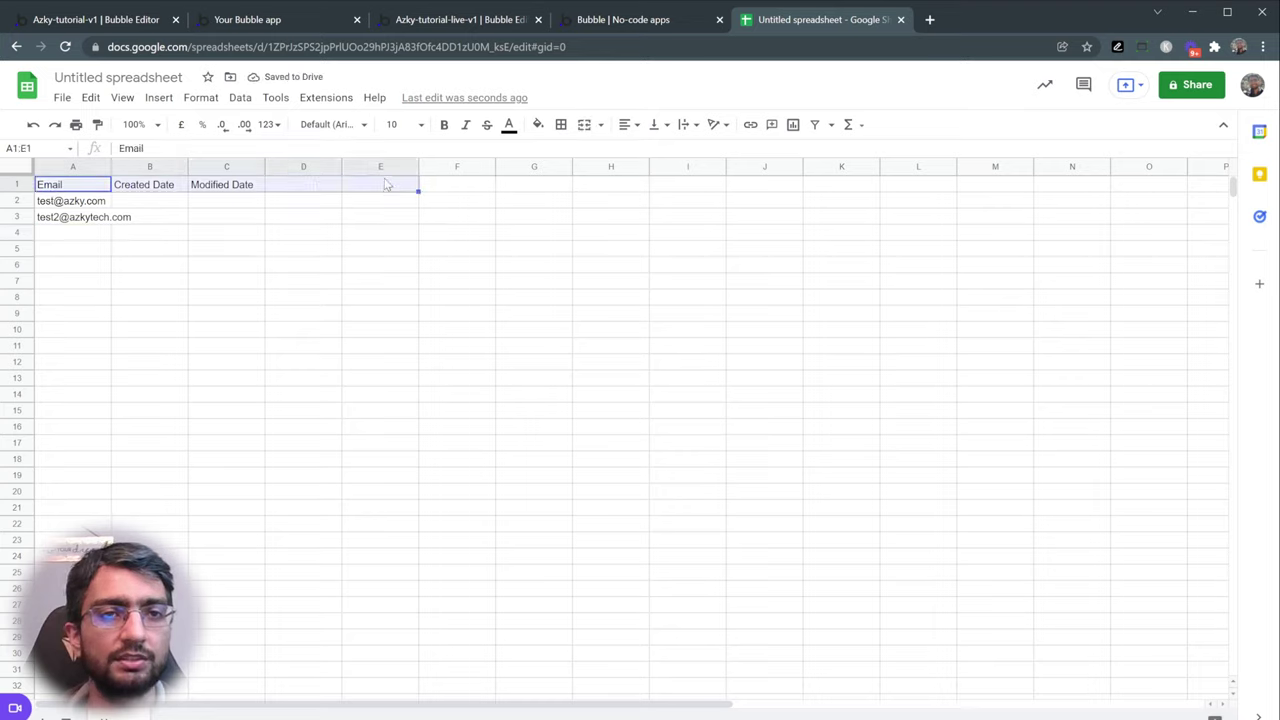
{"action": "left_click", "coordinate": [537, 125]}
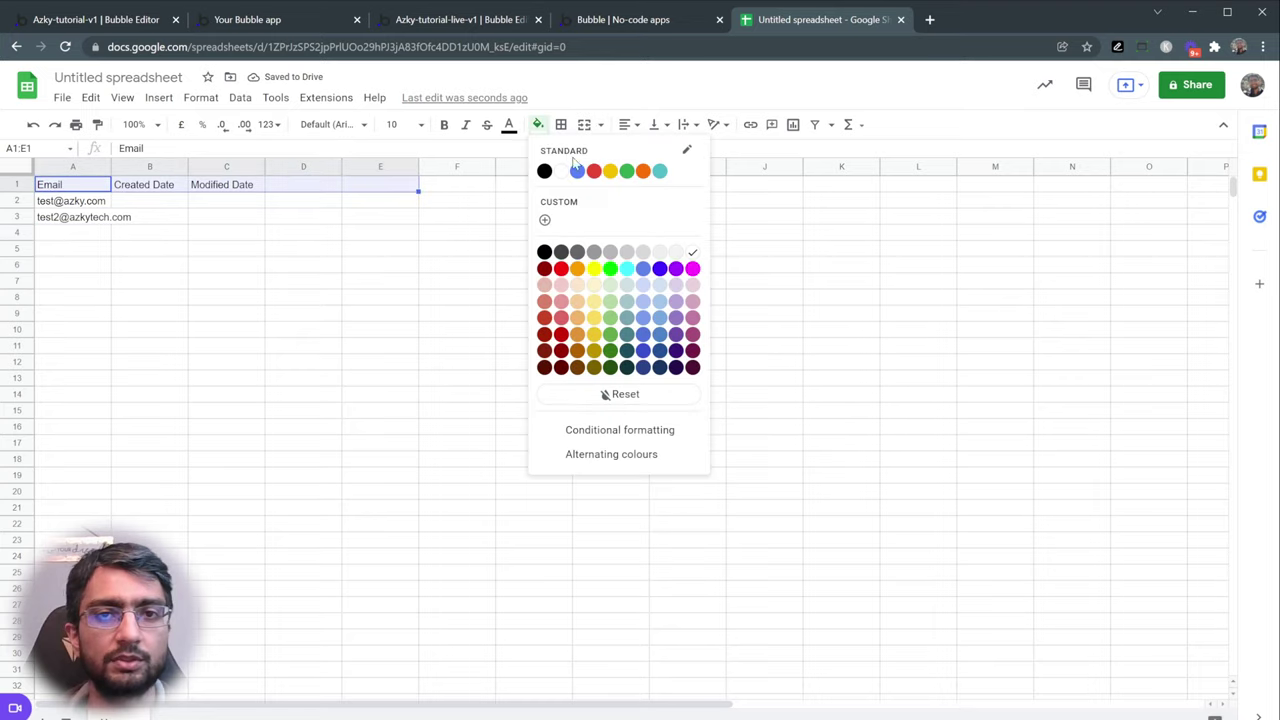
{"action": "left_click", "coordinate": [644, 253]}
{"action": "left_click", "coordinate": [489, 184]}
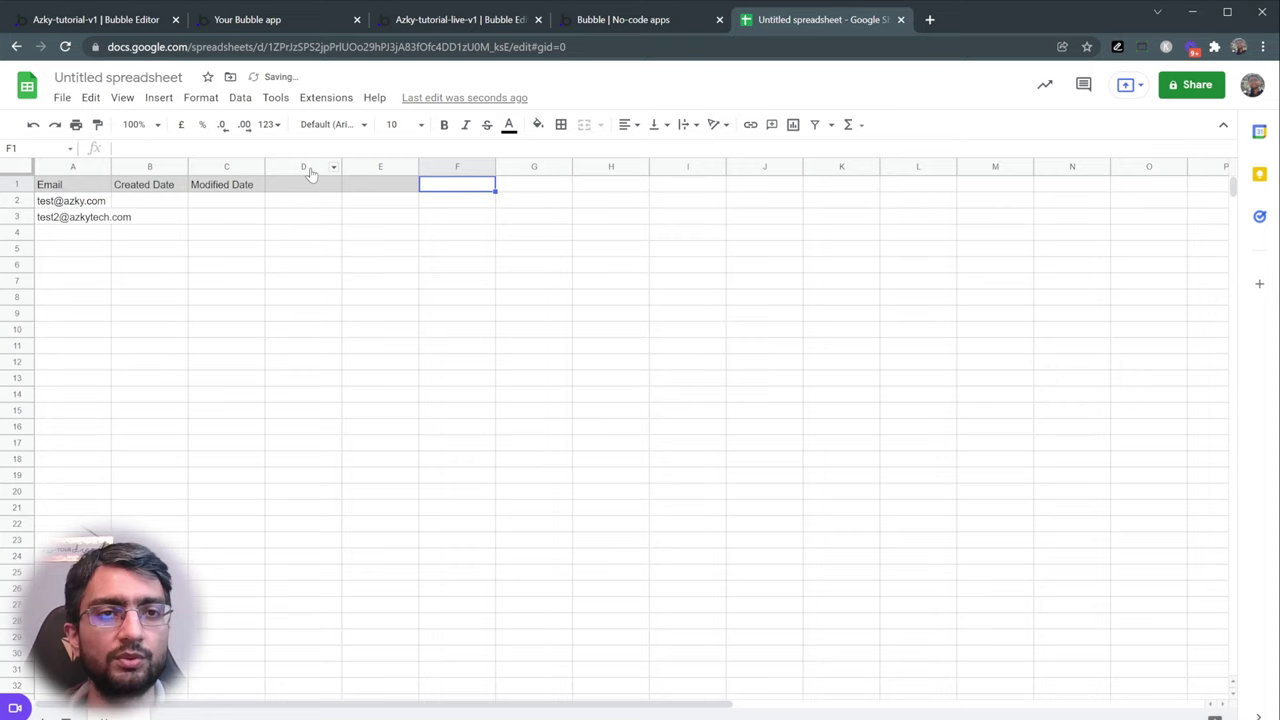
{"action": "left_click", "coordinate": [605, 30]}
{"action": "left_click", "coordinate": [460, 20]}
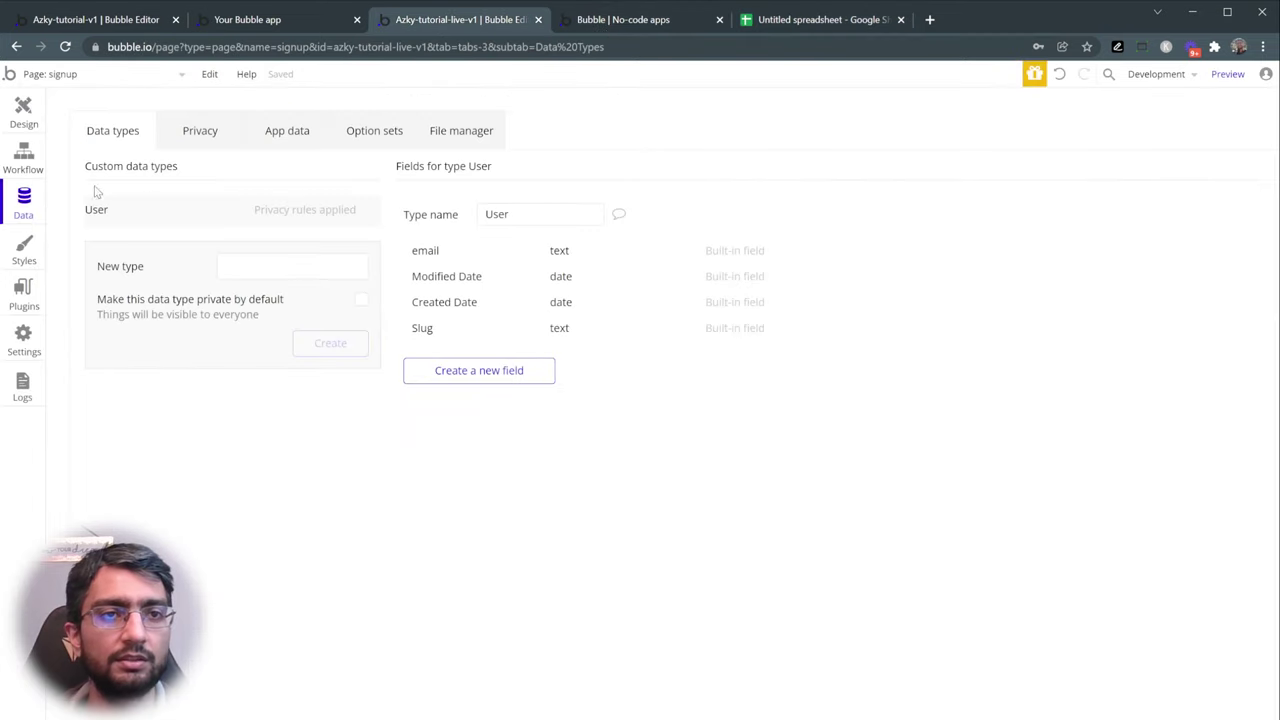
- Open the All Users table under App data and select both signed-up user rows
{"action": "left_click", "coordinate": [788, 21]}
{"action": "left_click_drag", "start_coordinate": [74, 206], "coordinate": [410, 352]}
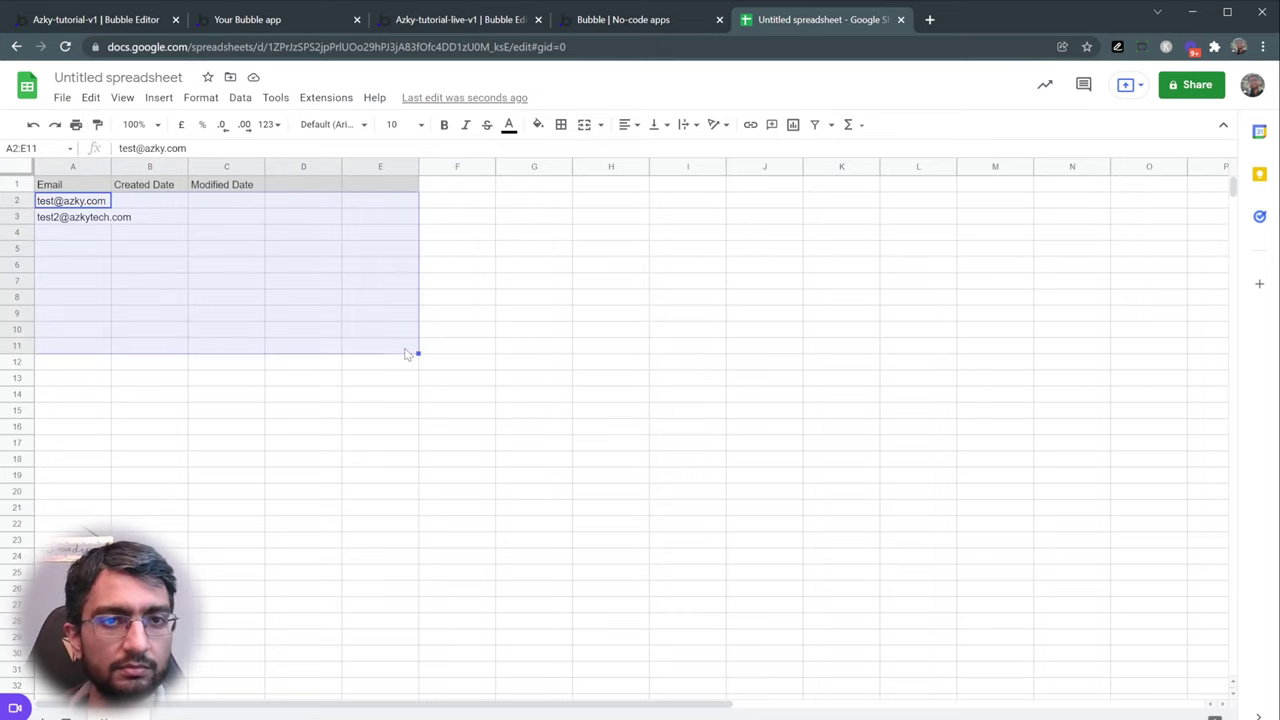
{"action": "left_click", "coordinate": [440, 20]}
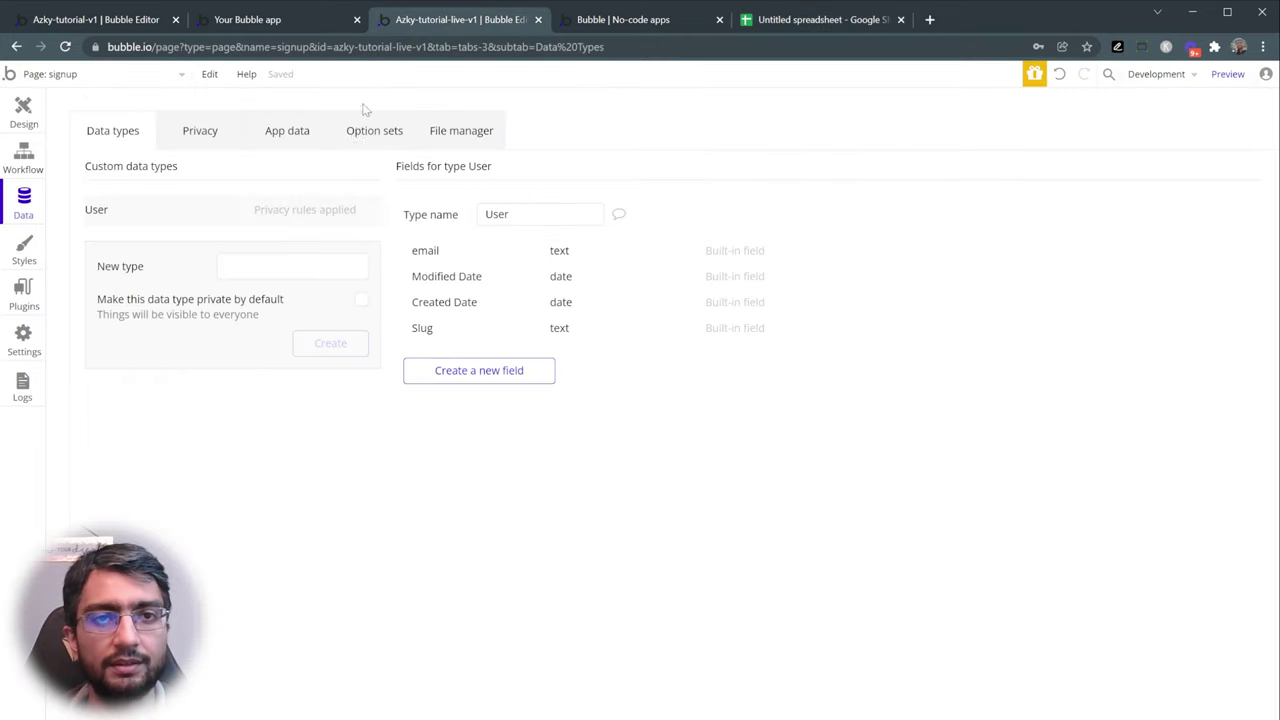
{"action": "left_click", "coordinate": [287, 135]}
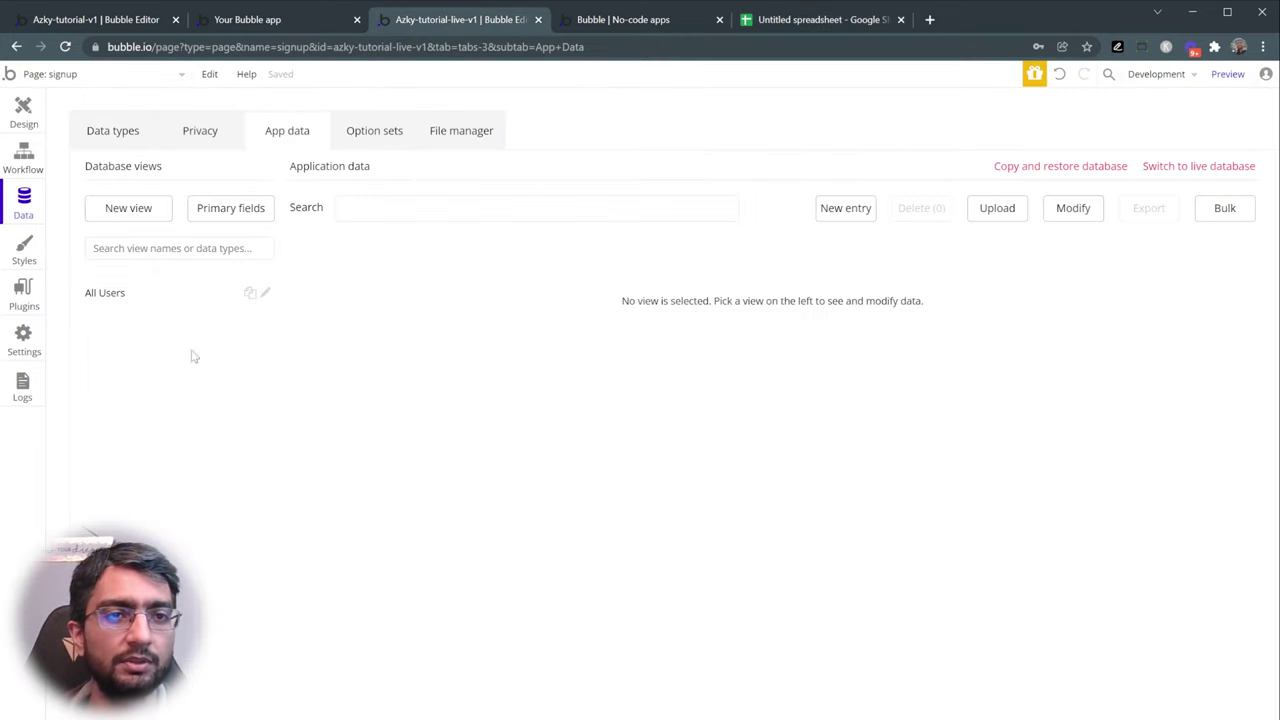
{"action": "left_click", "coordinate": [120, 292]}
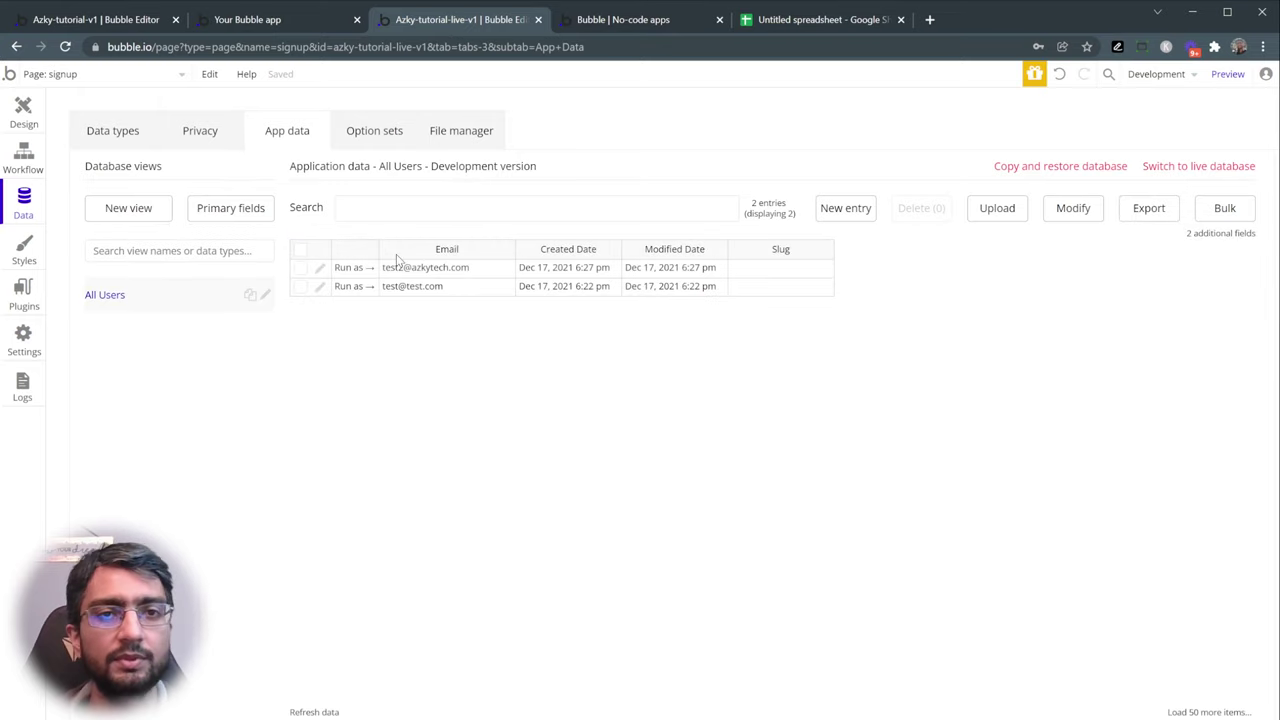
{"action": "left_click_drag", "start_coordinate": [540, 285], "coordinate": [349, 268]}
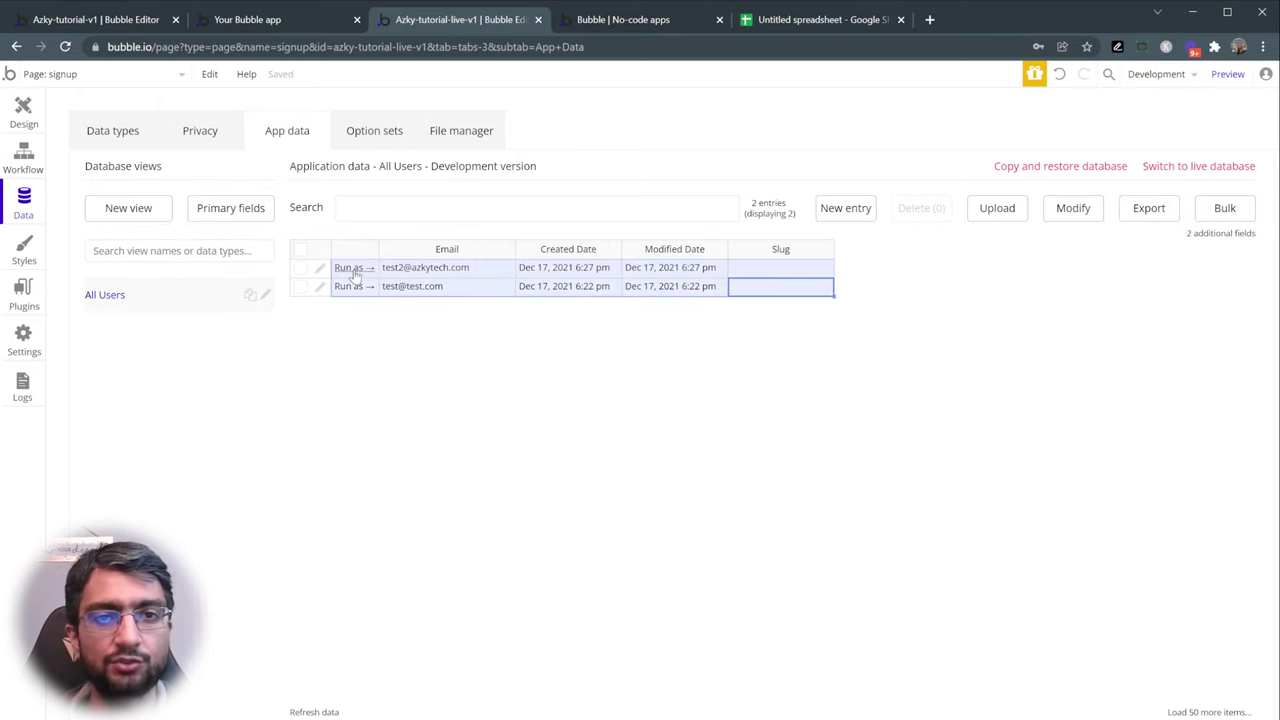
- Compare the spreadsheet headers with the All Users e-mail and date values, then return to the preview
{"action": "left_click", "coordinate": [786, 20]}
{"action": "left_click", "coordinate": [135, 212]}
{"action": "left_click_drag", "start_coordinate": [78, 188], "coordinate": [345, 185]}
{"action": "left_click", "coordinate": [355, 185]}
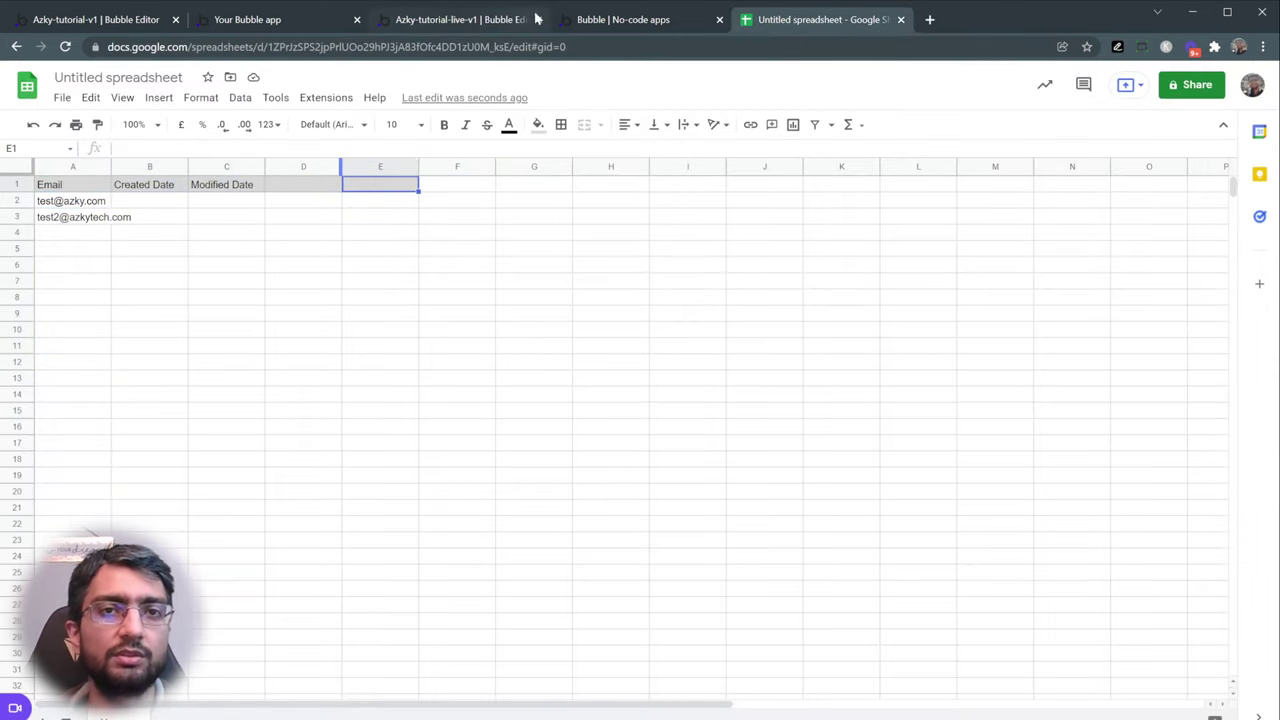
{"action": "left_click", "coordinate": [498, 20]}
{"action": "left_click", "coordinate": [116, 143]}
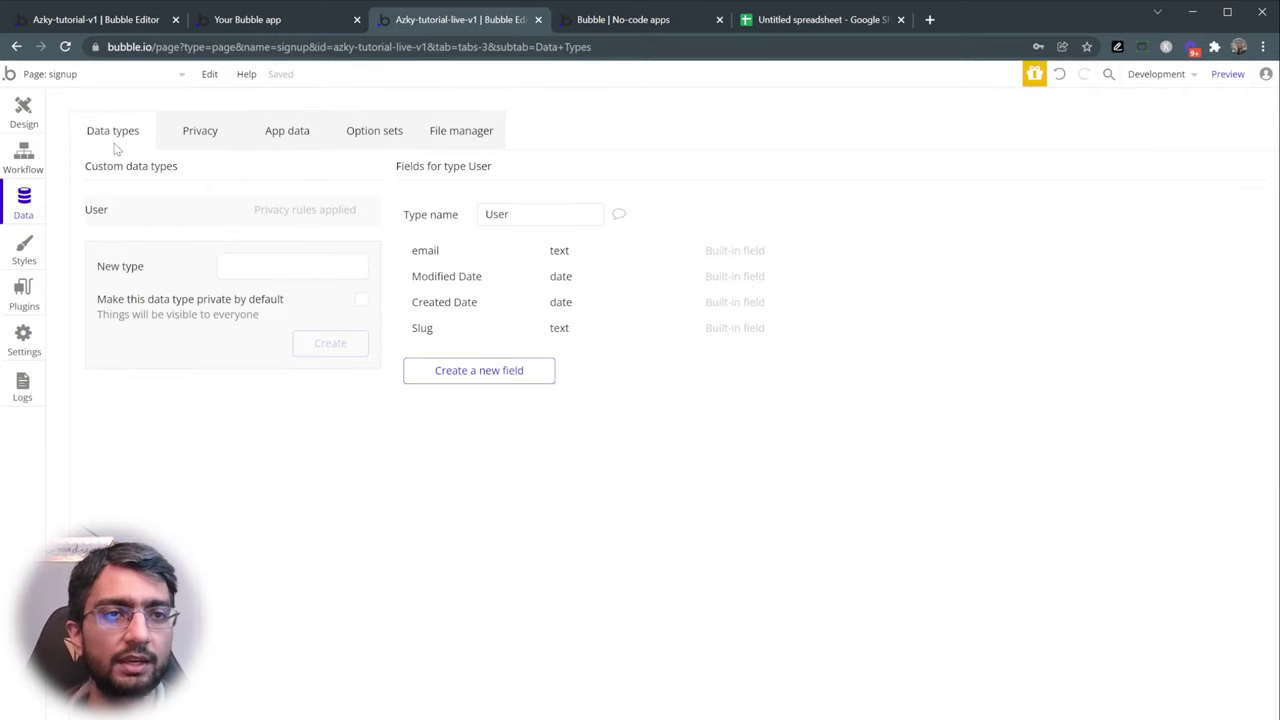
{"action": "left_click", "coordinate": [277, 136]}
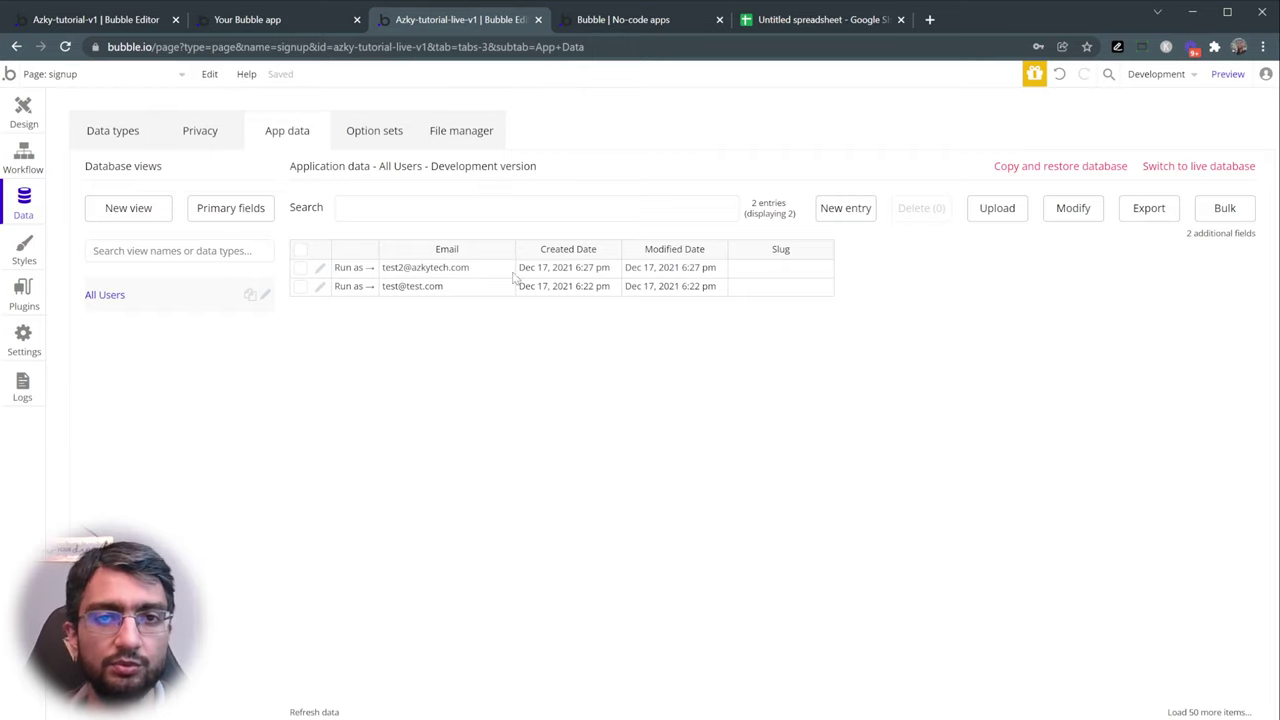
{"action": "left_click_drag", "start_coordinate": [513, 277], "coordinate": [705, 292]}
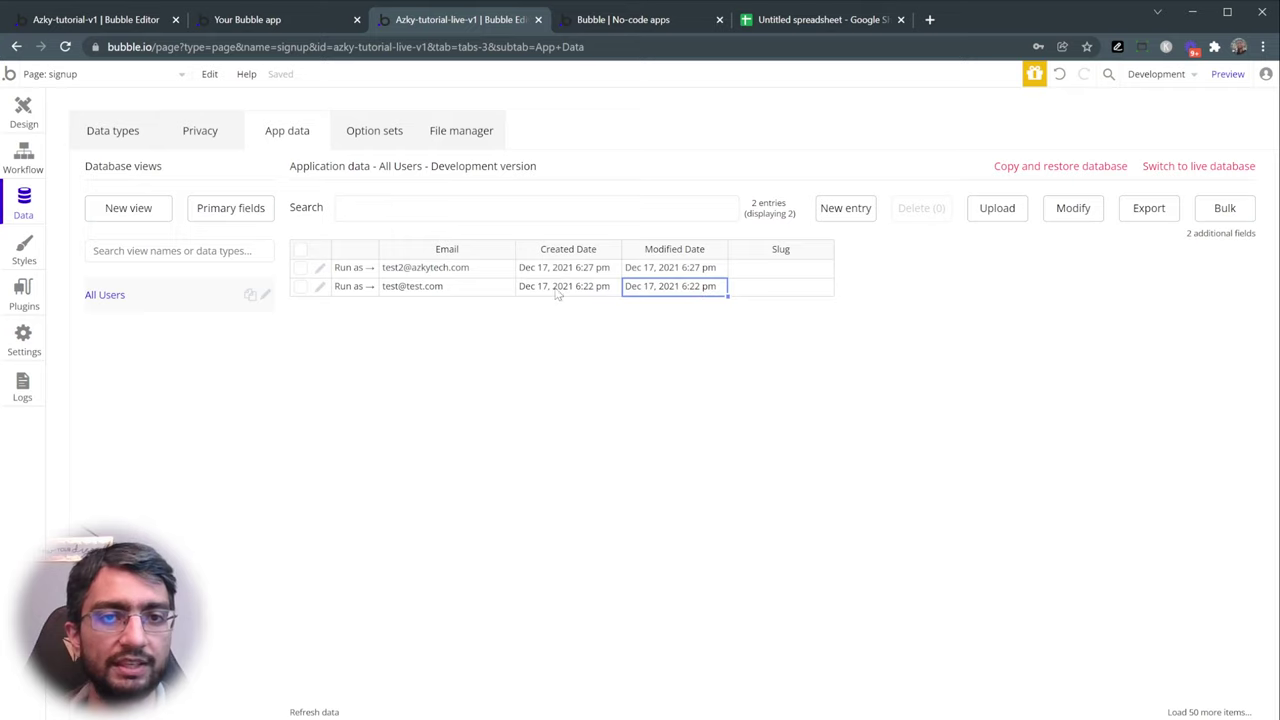
{"action": "left_click", "coordinate": [603, 22]}
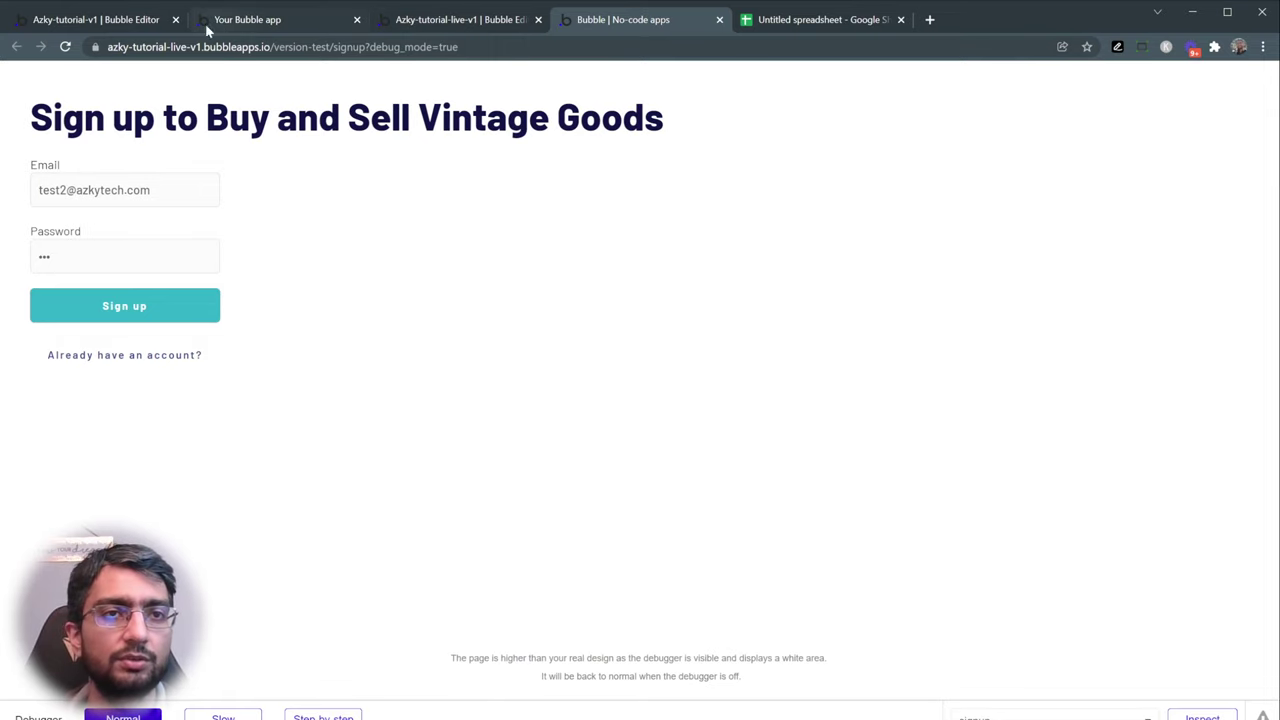
- View the reference app's 'Login to Buy and Sell' page via its Already have an account? link
{"action": "left_click", "coordinate": [90, 22]}
{"action": "left_click", "coordinate": [240, 20]}
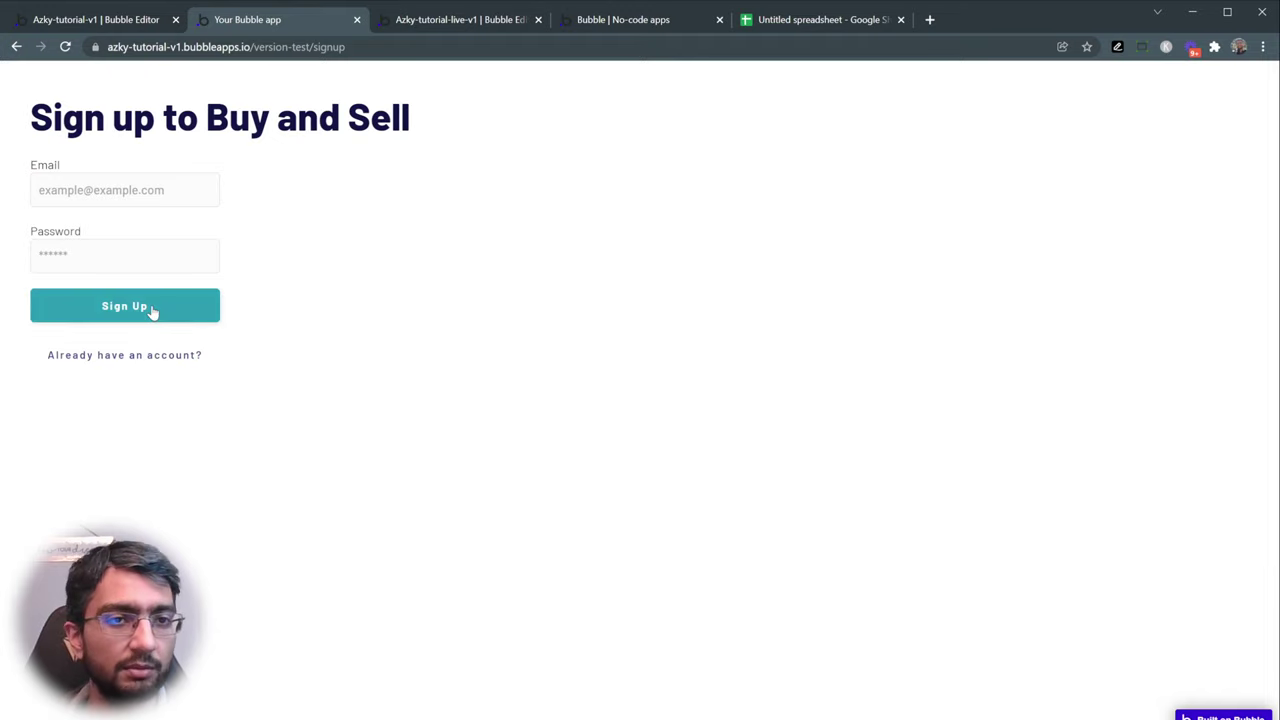
{"action": "left_click", "coordinate": [123, 368]}
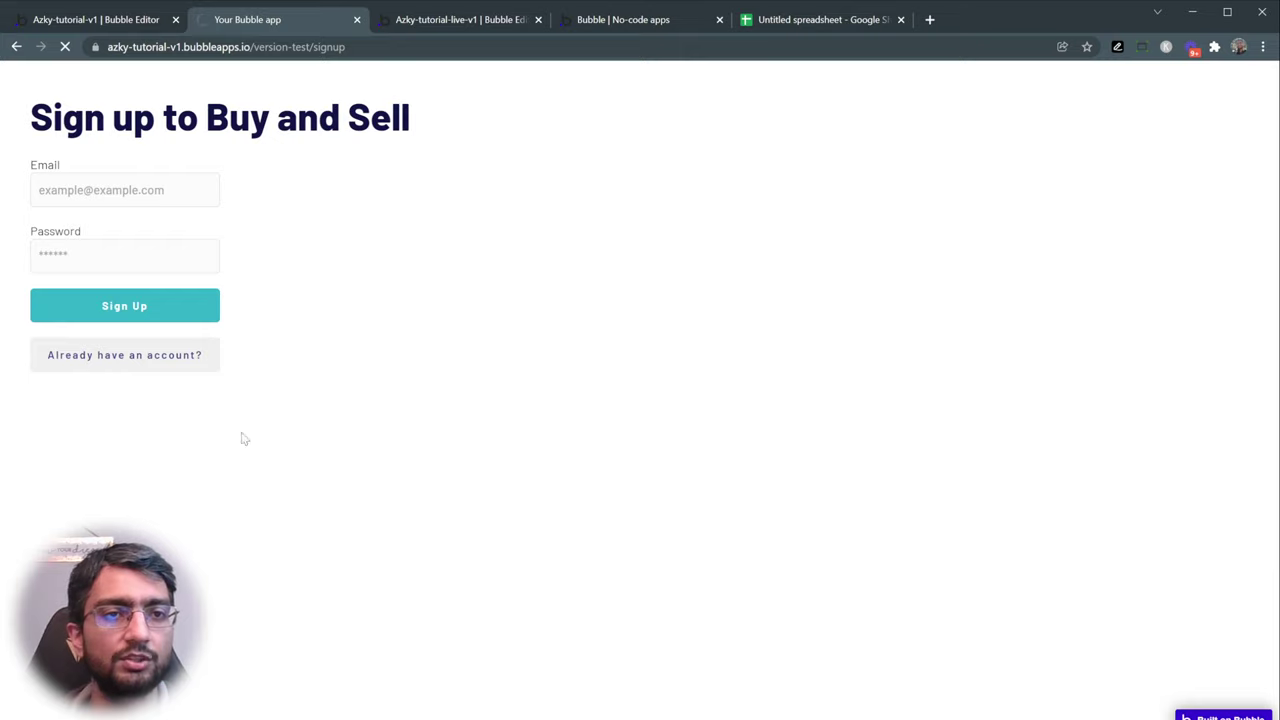
{"action": "left_click_drag", "start_coordinate": [40, 112], "coordinate": [376, 113]}
{"action": "left_click", "coordinate": [361, 105]}
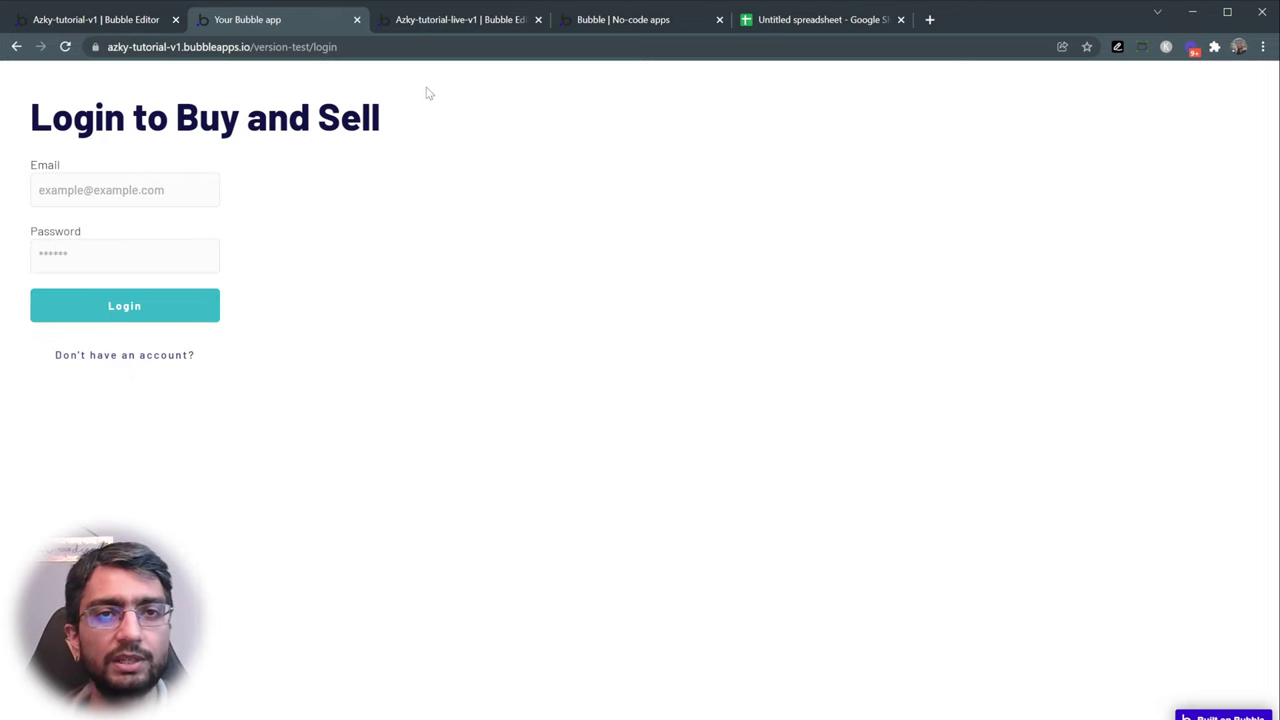
- Add a page named 'login' from the page dropdown, cloning it from the signup page
{"action": "left_click", "coordinate": [439, 22]}
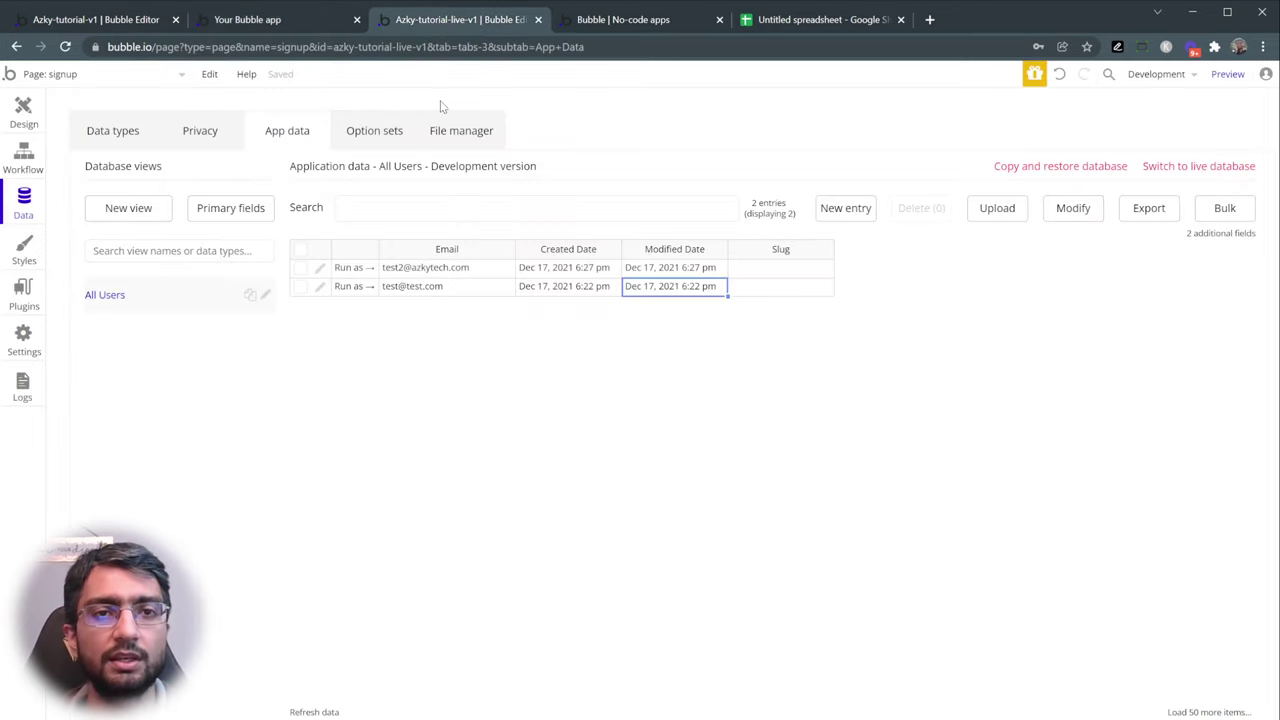
{"action": "left_click", "coordinate": [28, 112]}
{"action": "left_click", "coordinate": [225, 153]}
{"action": "left_click", "coordinate": [125, 76]}
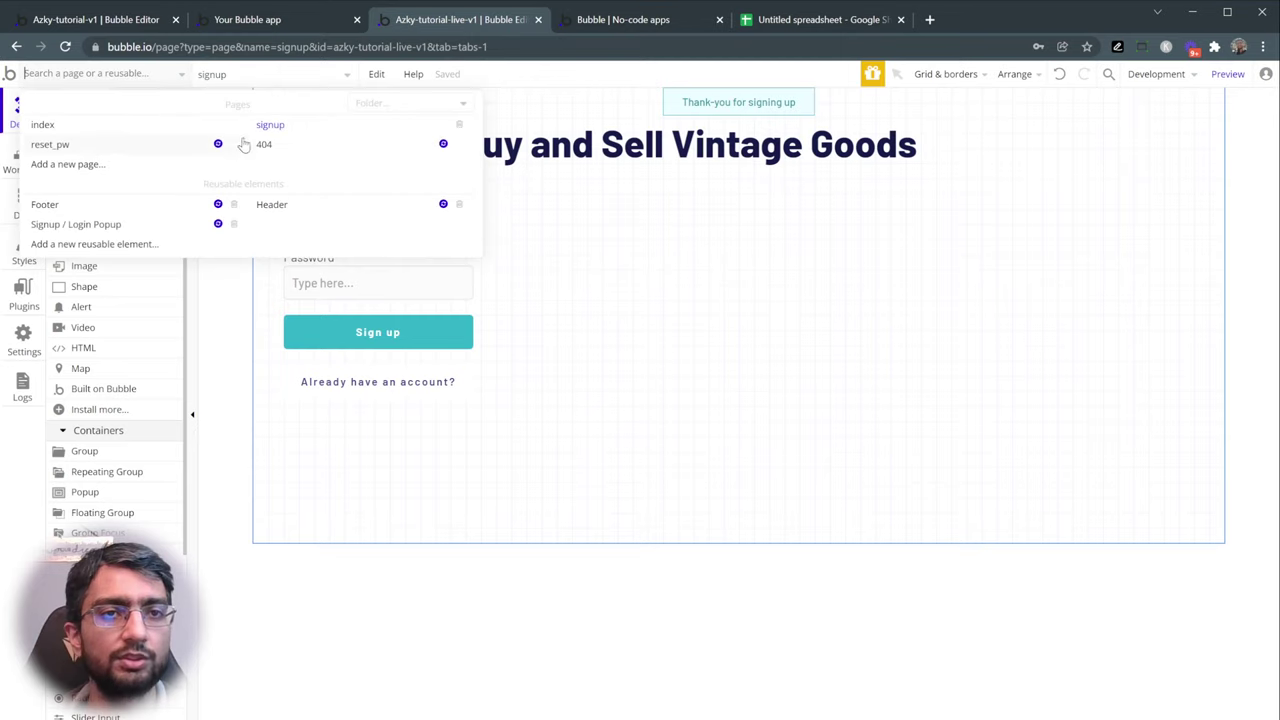
{"action": "left_click", "coordinate": [104, 168]}
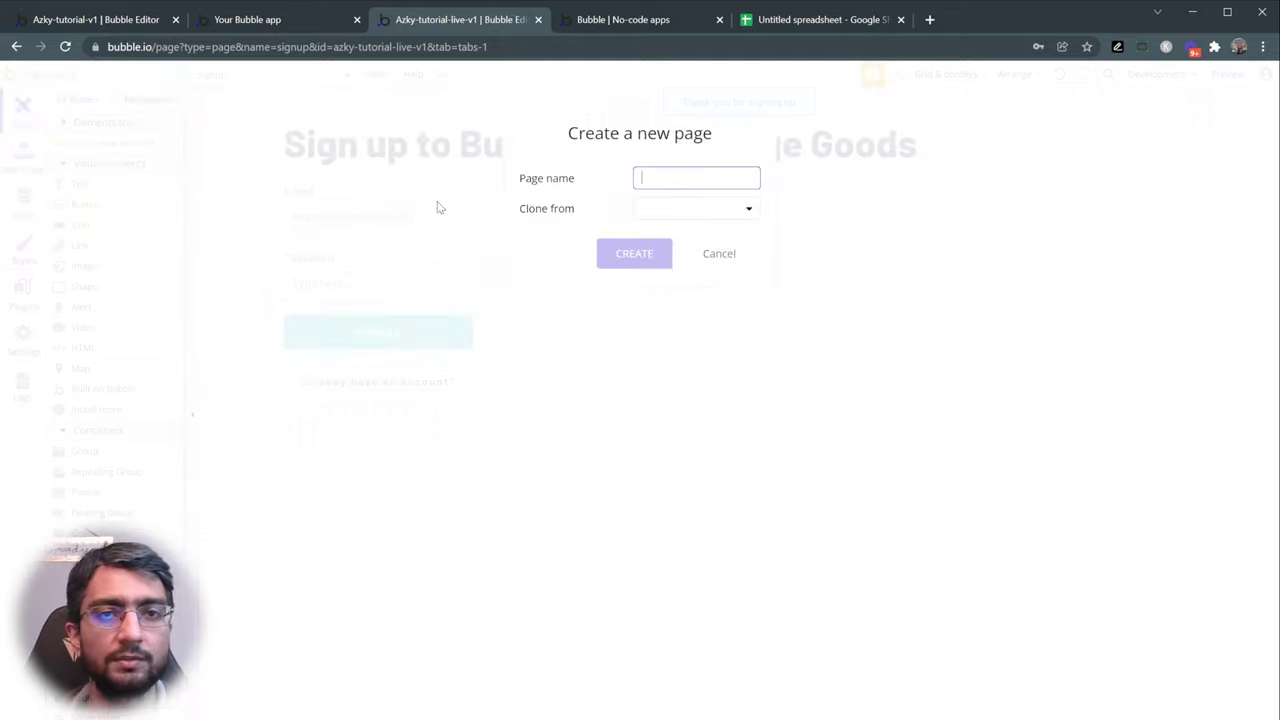
{"action": "type", "text": "login"}
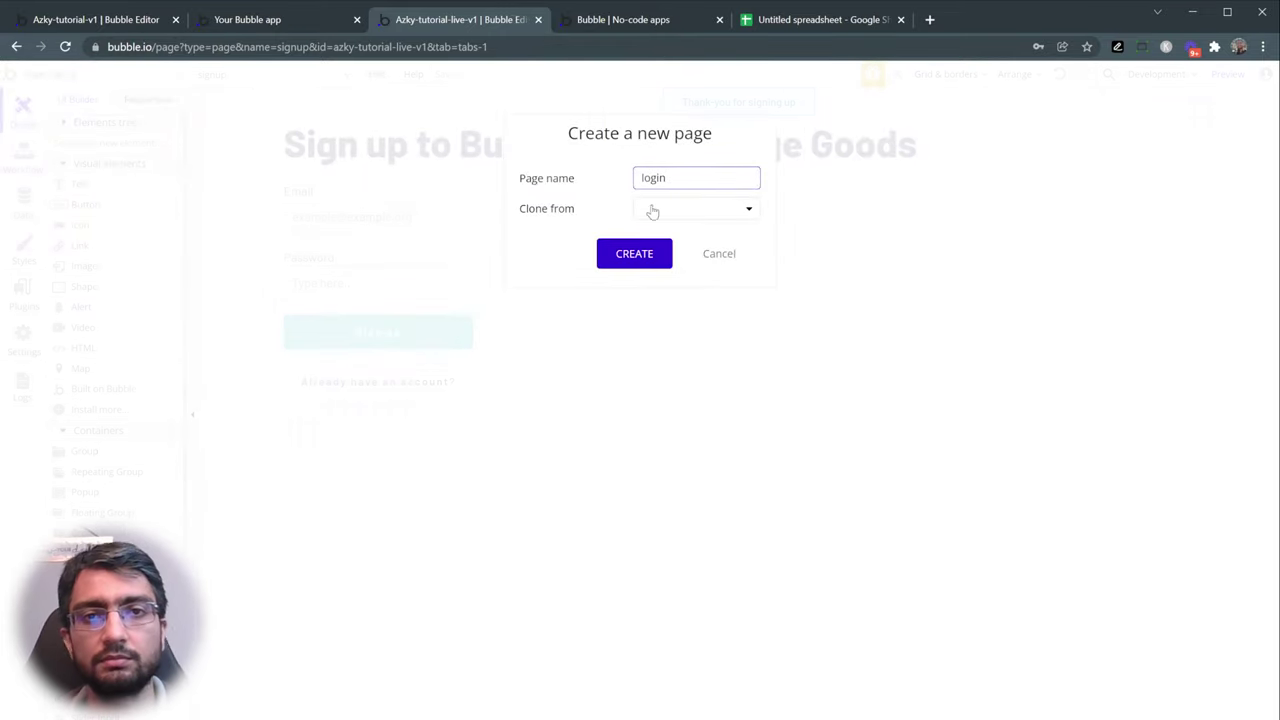
{"action": "left_click", "coordinate": [677, 209]}
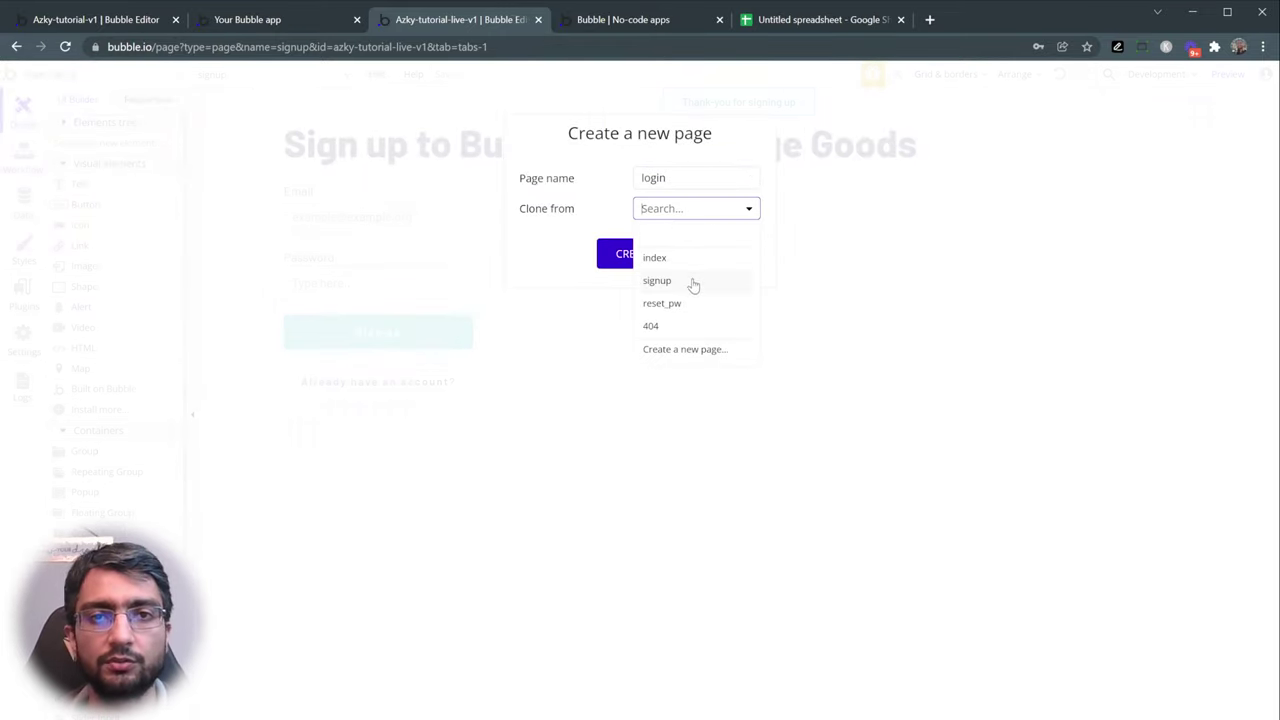
{"action": "left_click", "coordinate": [691, 281]}
{"action": "left_click", "coordinate": [634, 253]}
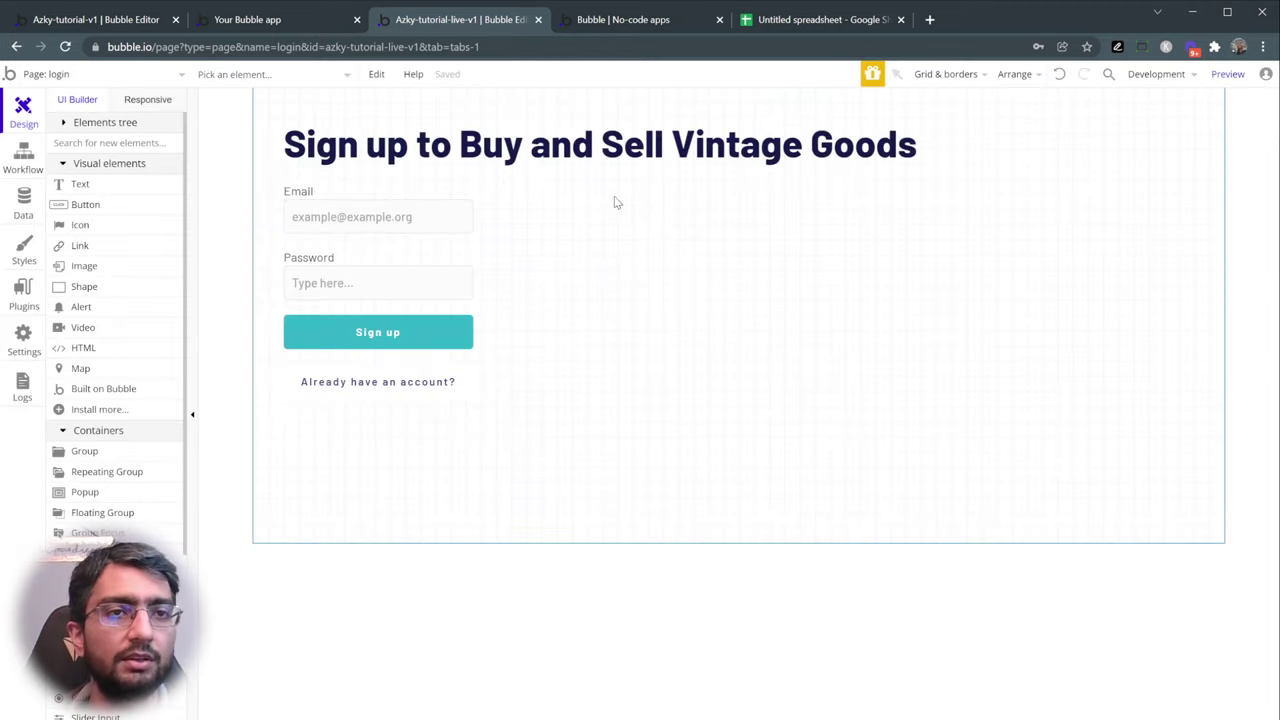
- Change the login page heading to 'Login to Buy and Sell Vintage Goods'
{"action": "left_click", "coordinate": [62, 78]}
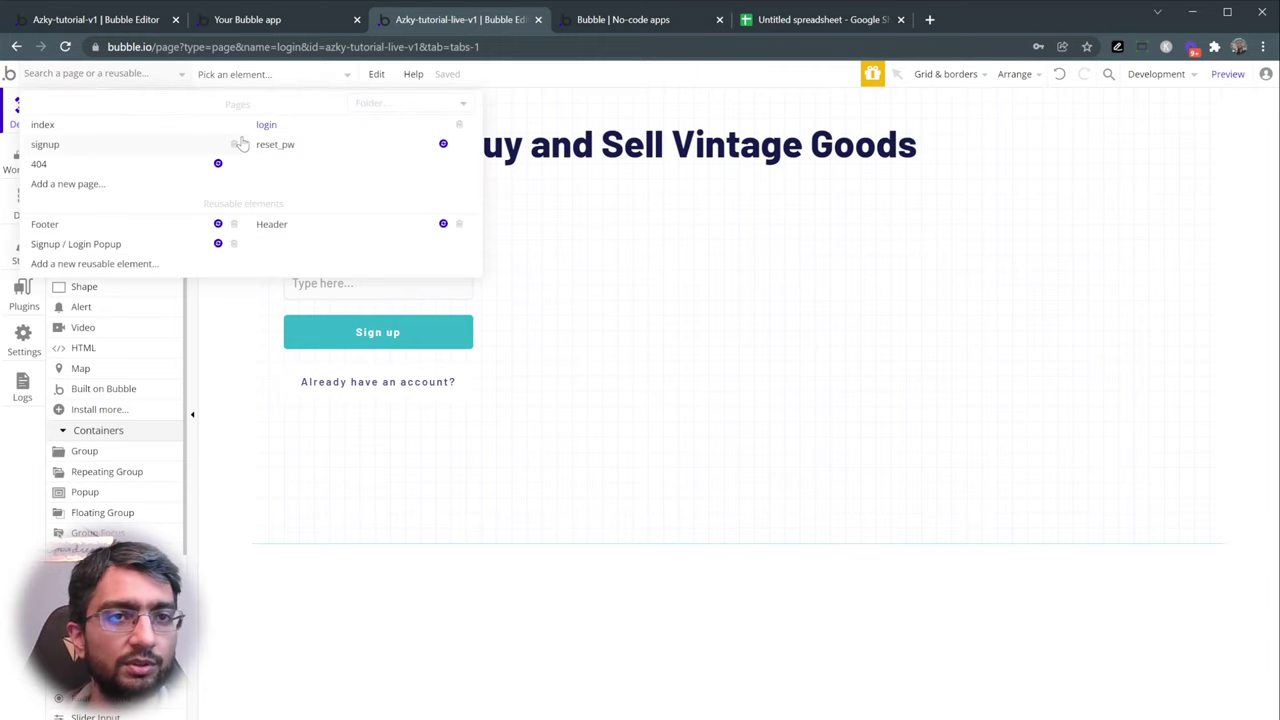
{"action": "left_click", "coordinate": [615, 160]}
{"action": "double_click", "coordinate": [700, 160]}
{"action": "left_click", "coordinate": [912, 273]}
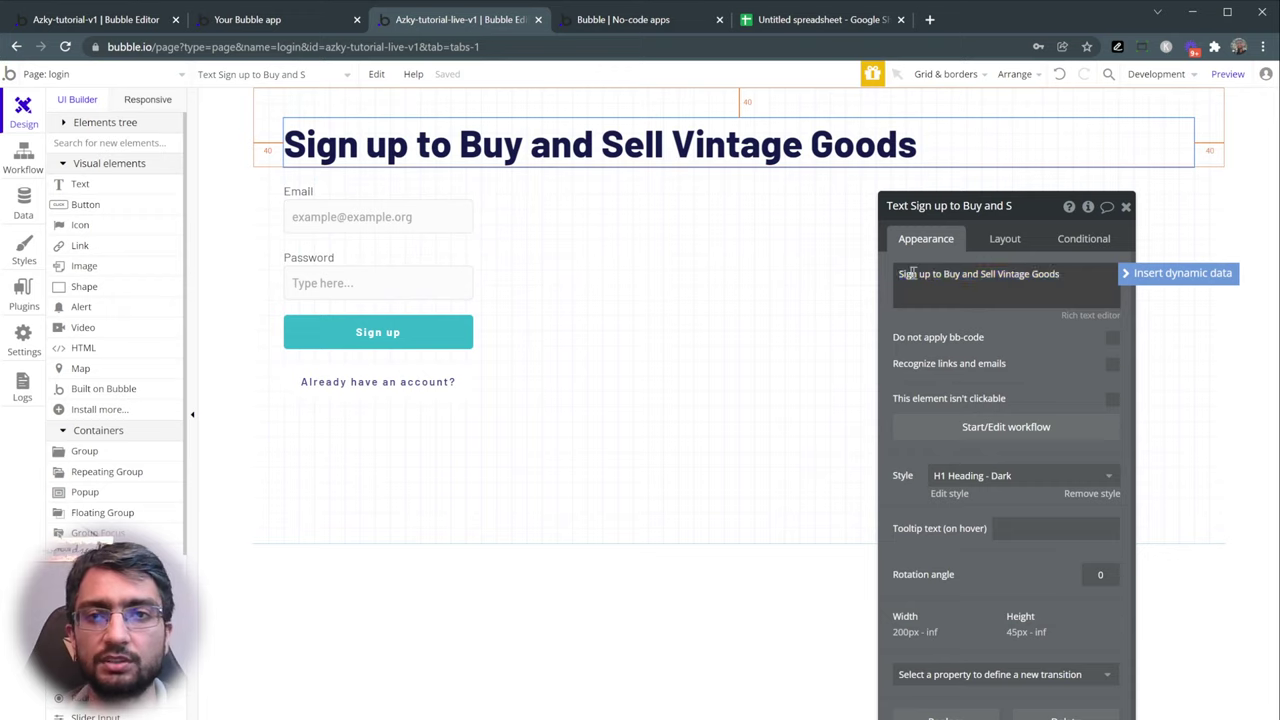
{"action": "double_click", "coordinate": [912, 273]}
{"action": "type", "text": "Login"}
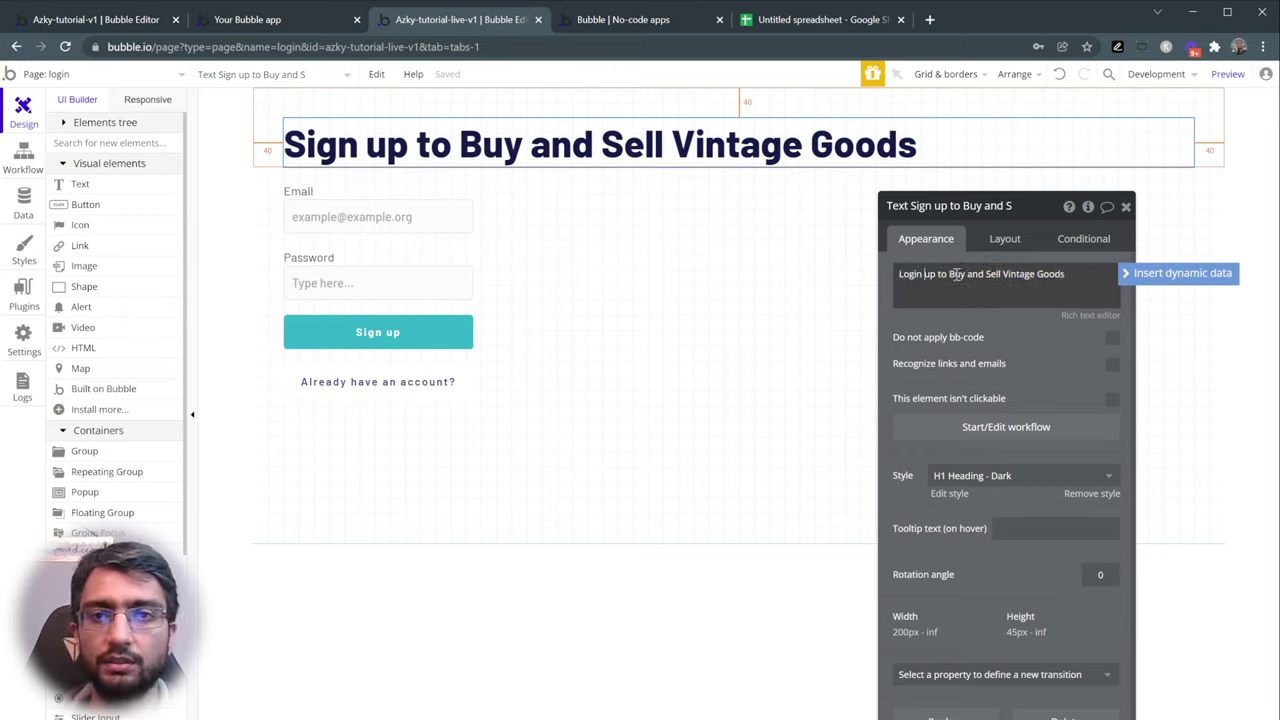
{"action": "key", "text": "Delete"}
{"action": "key", "text": "Delete"}
{"action": "key", "text": "Delete"}
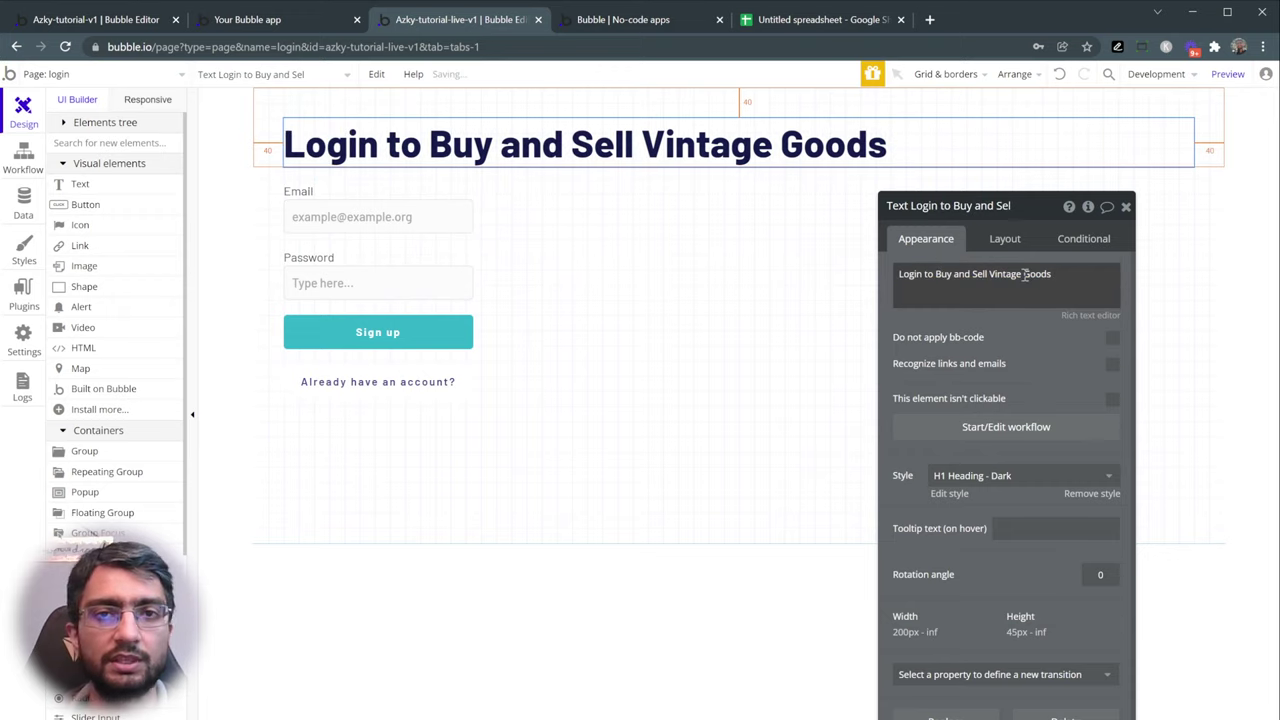
- Relabel the Sign up button 'Login' and the Already have an account? button 'Don't have an account?'
{"action": "left_click", "coordinate": [352, 201]}
{"action": "left_click", "coordinate": [349, 216]}
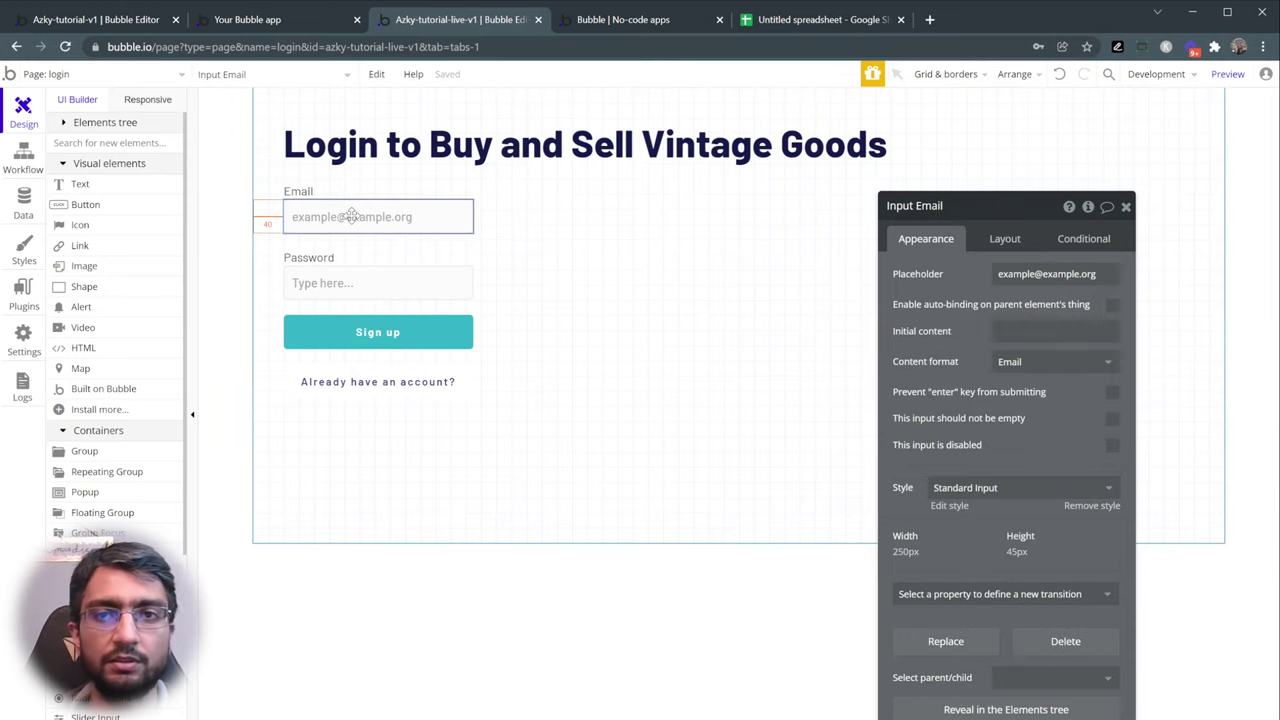
{"action": "left_click", "coordinate": [348, 259]}
{"action": "left_click", "coordinate": [348, 286]}
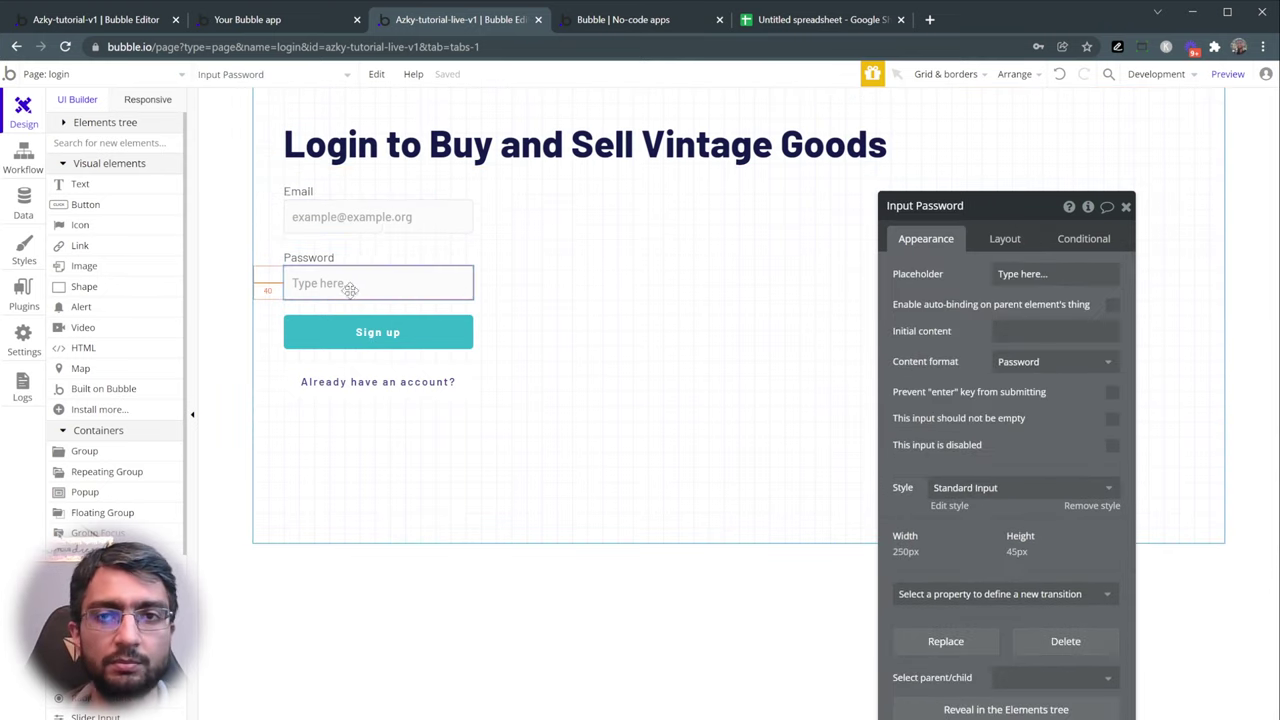
{"action": "left_click", "coordinate": [360, 334]}
{"action": "triple_click", "coordinate": [922, 277]}
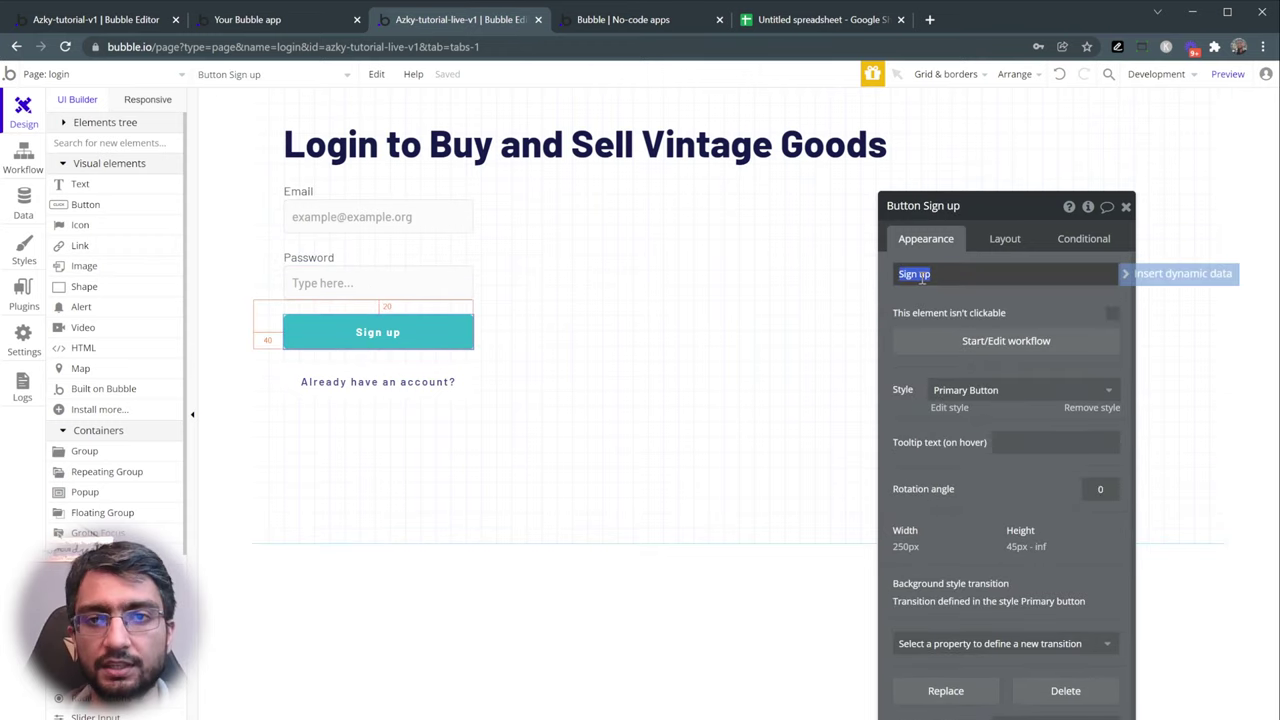
{"action": "type", "text": "Login"}
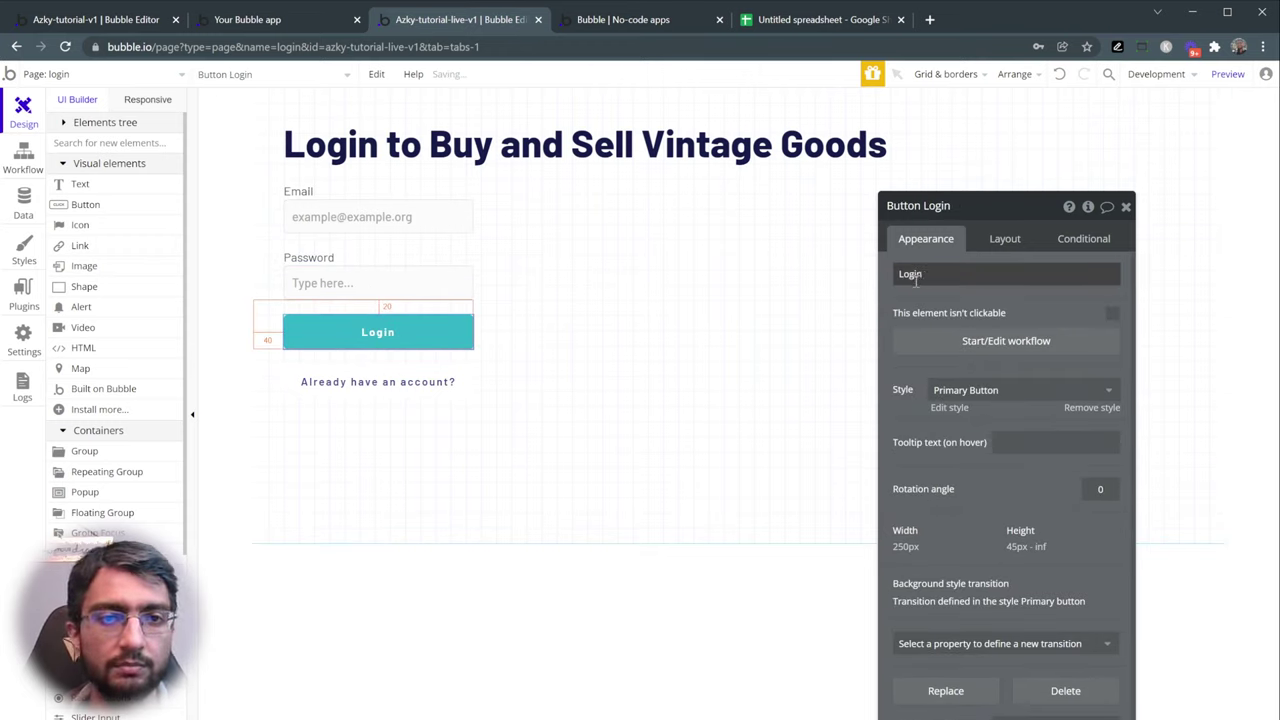
{"action": "left_click", "coordinate": [372, 380]}
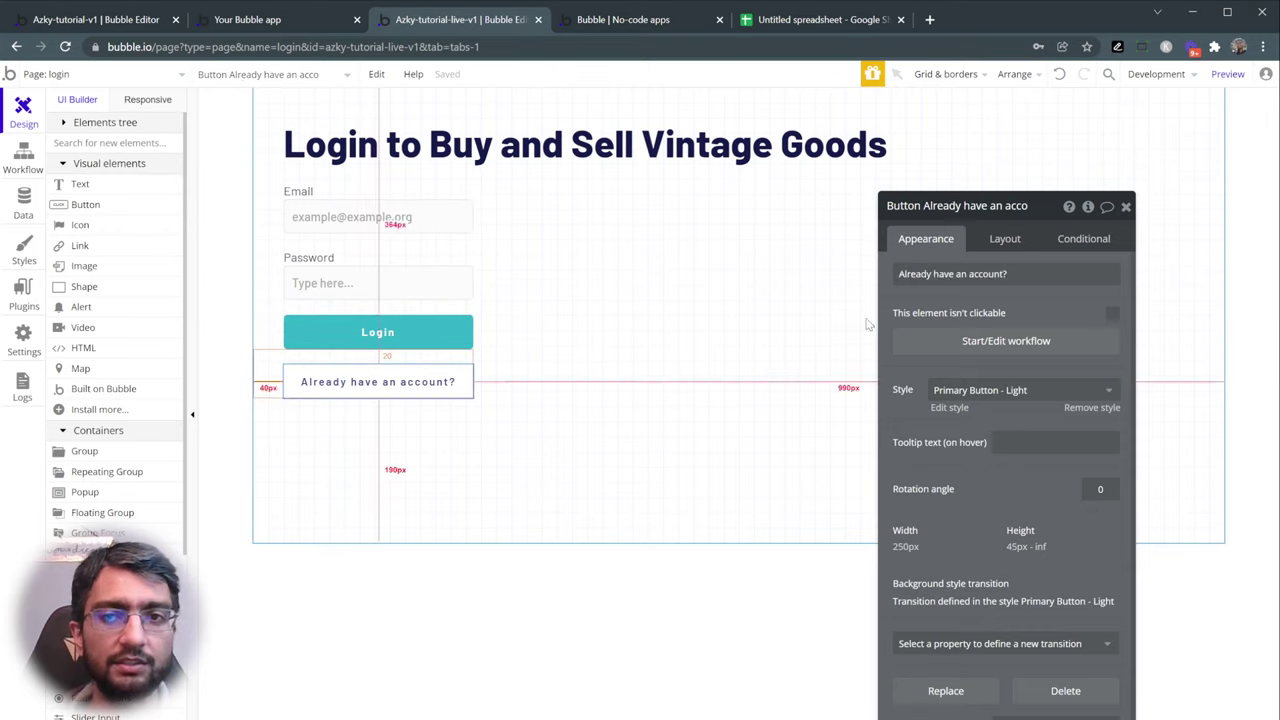
{"action": "triple_click", "coordinate": [922, 273]}
{"action": "type", "text": "Don't"}
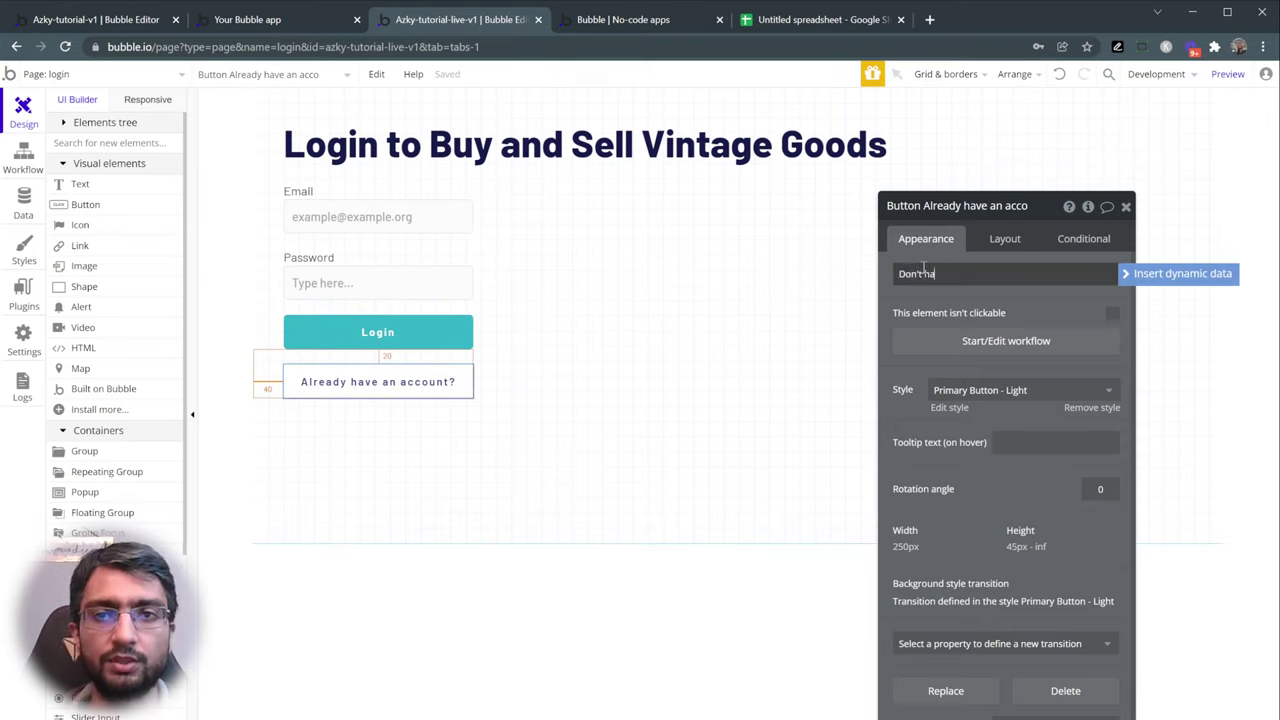
{"action": "left_click", "coordinate": [922, 267]}
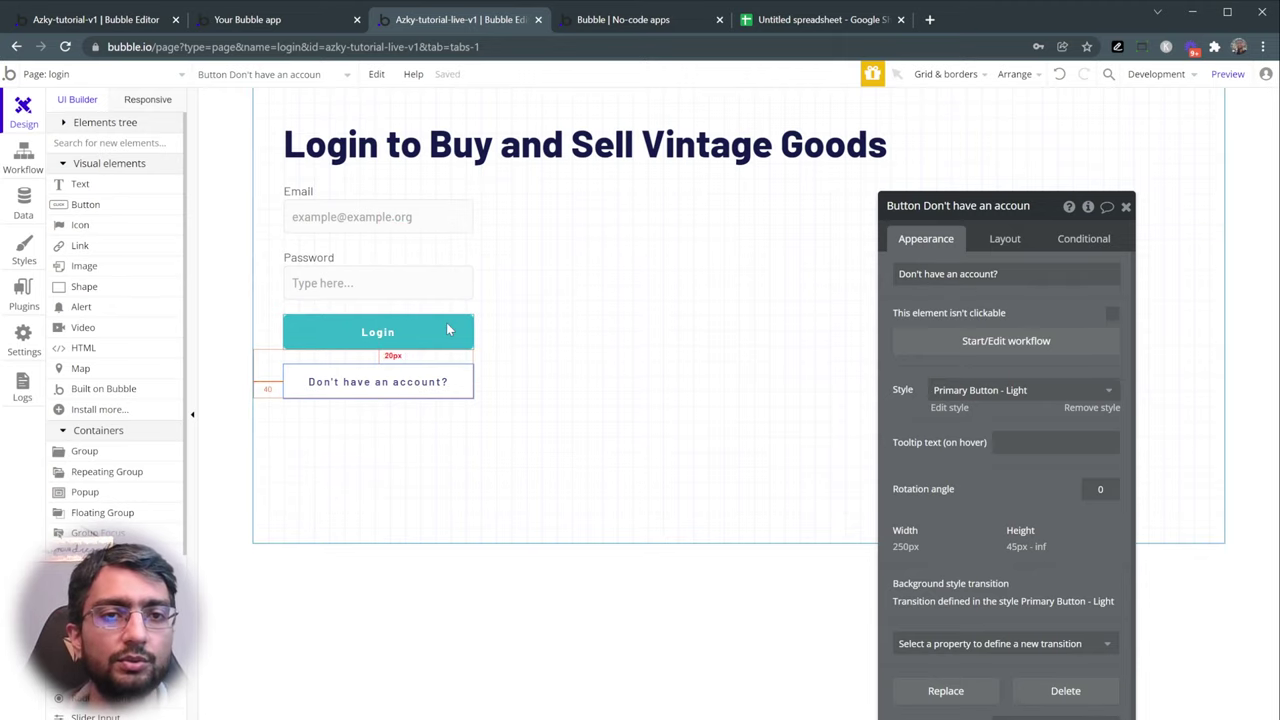
- Open the Login button's click workflow among the page's workflows
{"action": "left_click", "coordinate": [23, 158]}
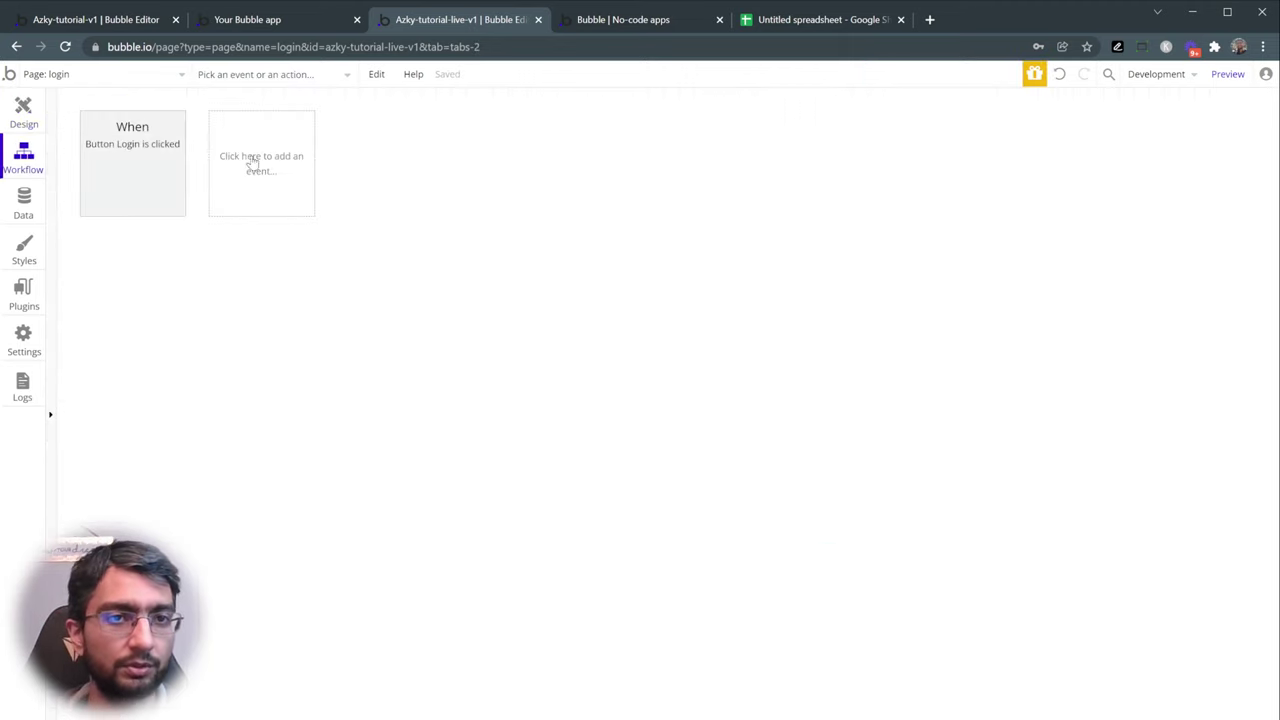
{"action": "left_click", "coordinate": [139, 143]}
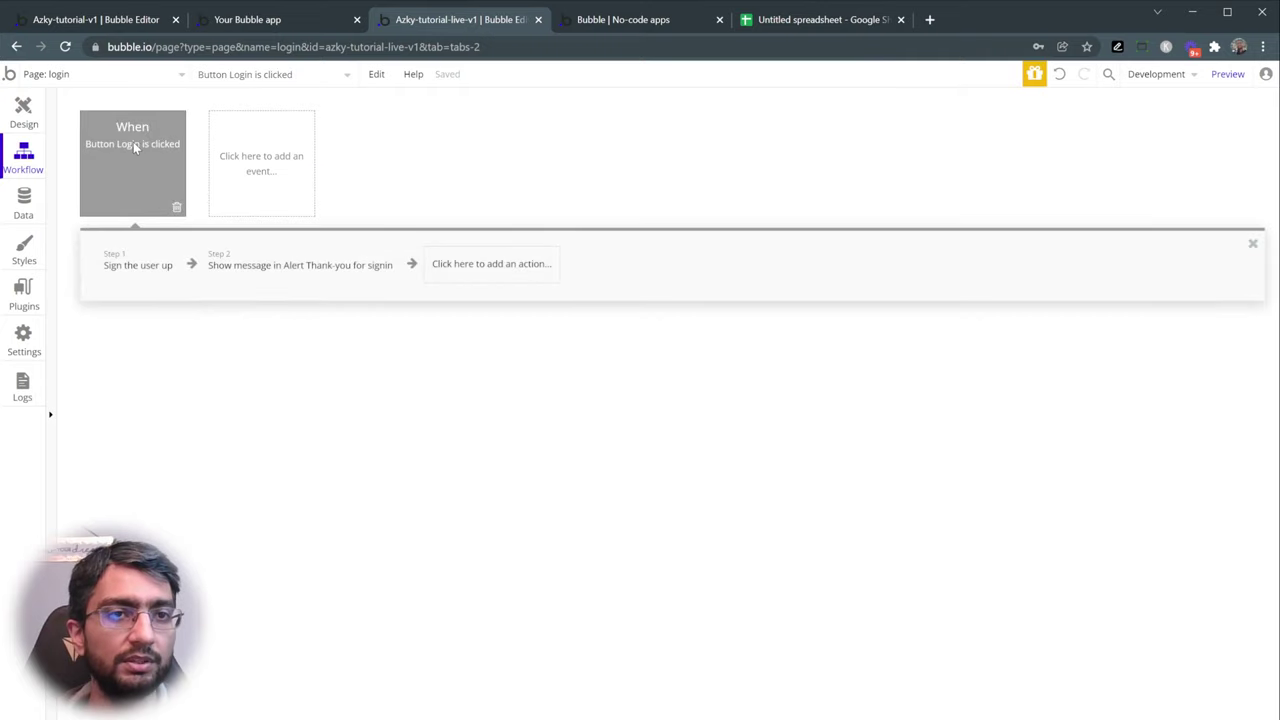
{"action": "mouse_move", "coordinate": [113, 149]}
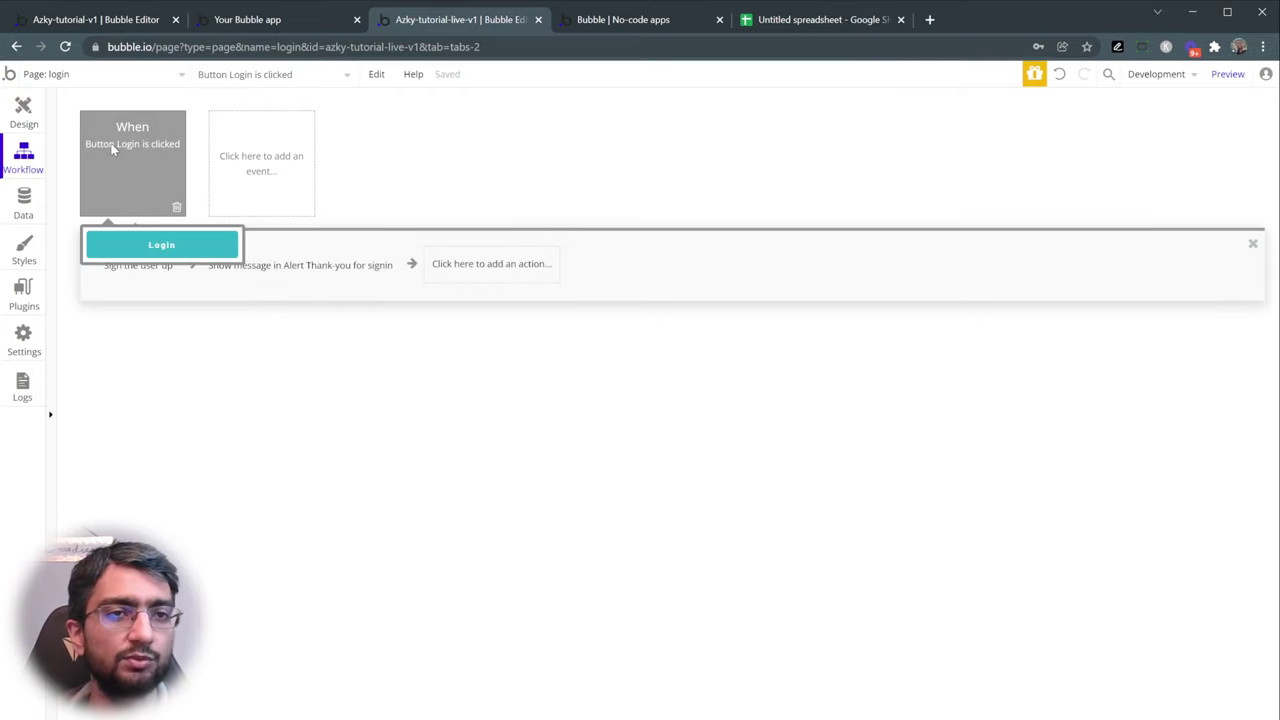
{"action": "left_click", "coordinate": [160, 155]}
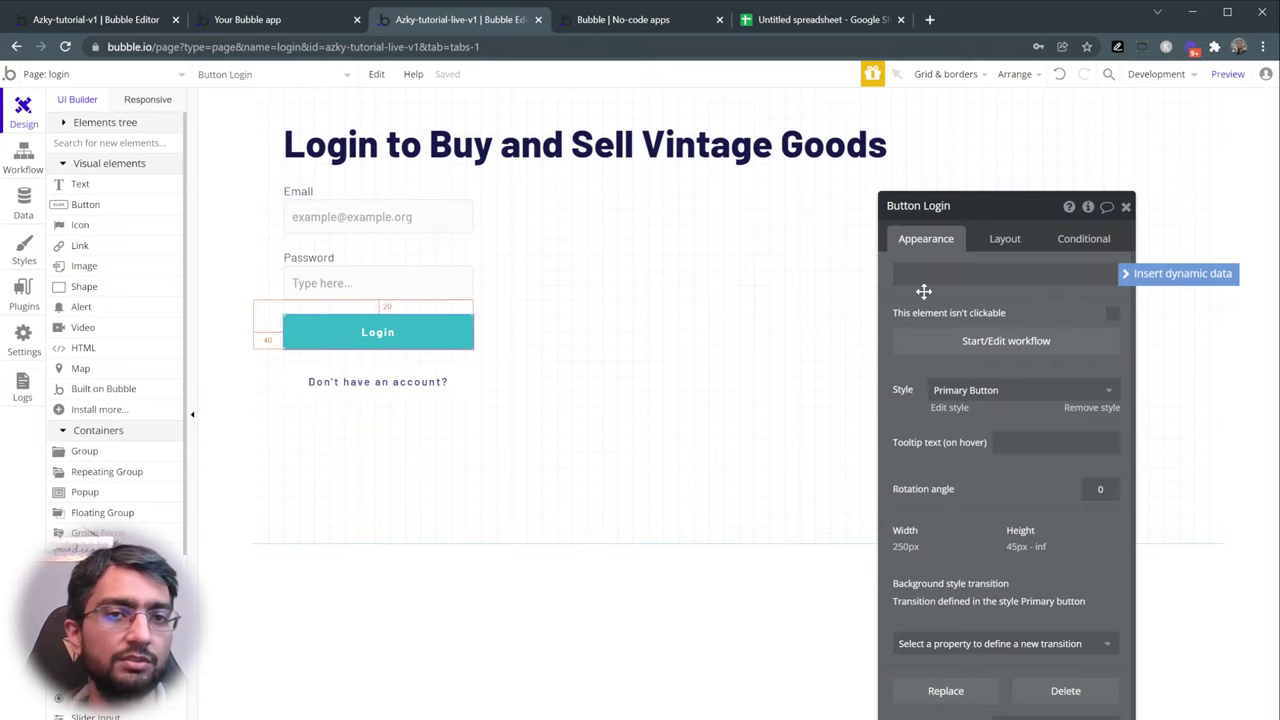
{"action": "left_click", "coordinate": [23, 168]}
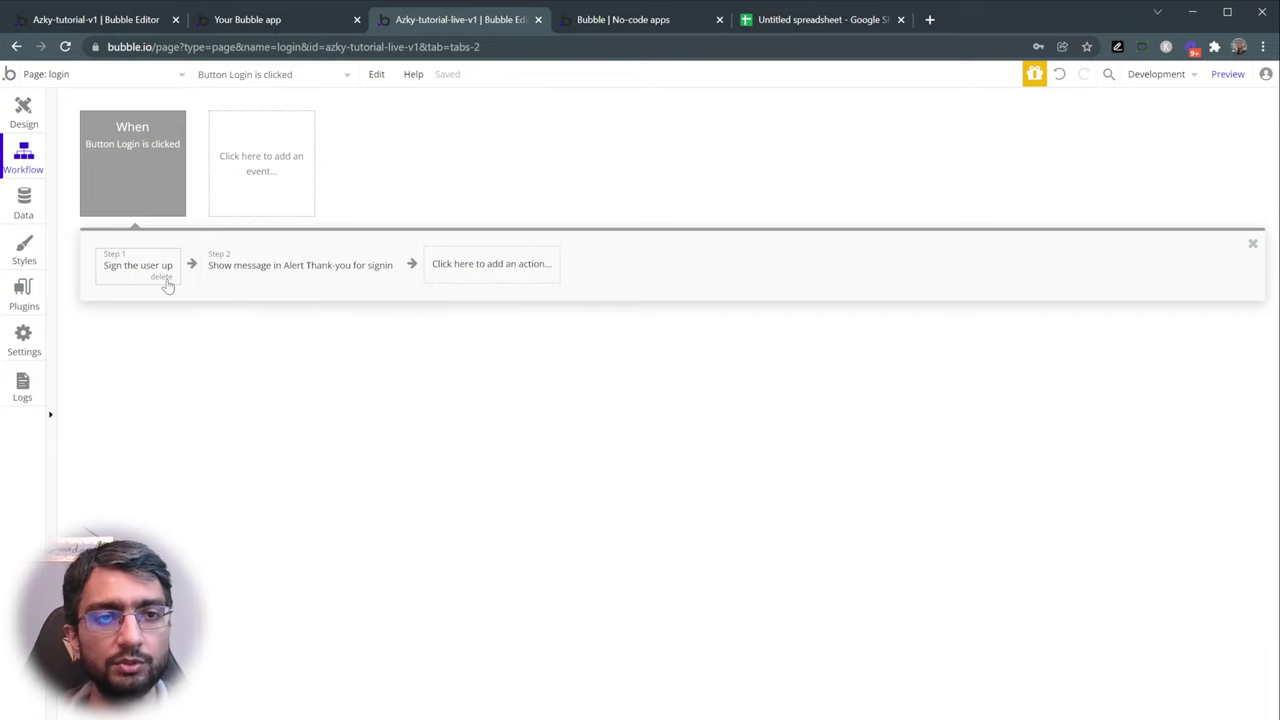
- Replace the Sign the user up step with a Log the user in action, placed first
{"action": "left_click", "coordinate": [164, 279]}
{"action": "left_click", "coordinate": [380, 266]}
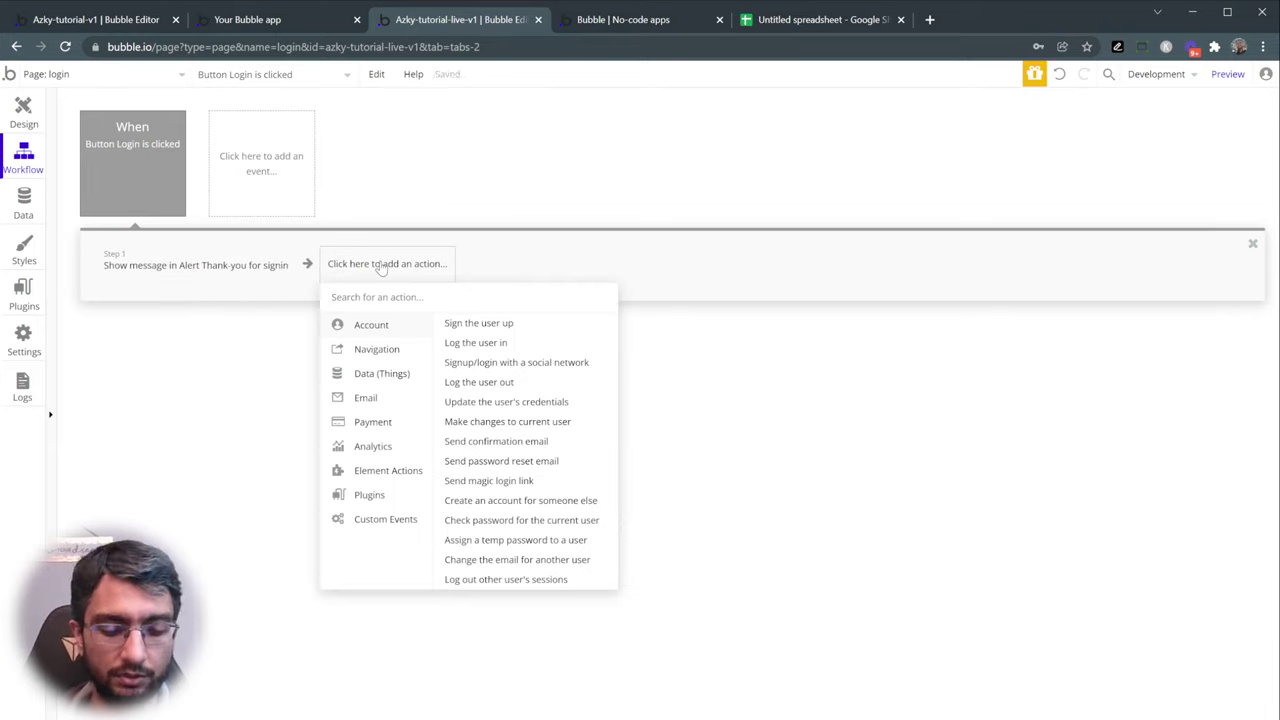
{"action": "type", "text": "log"}
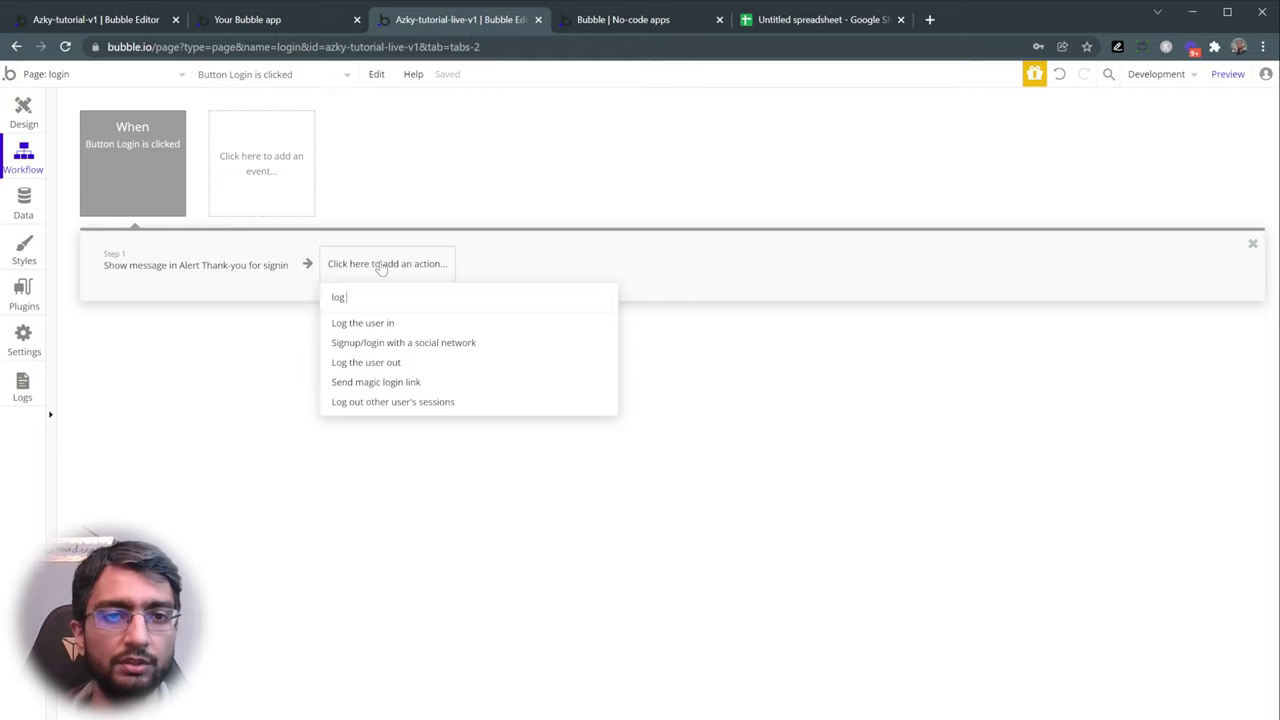
{"action": "type", "text": " the"}
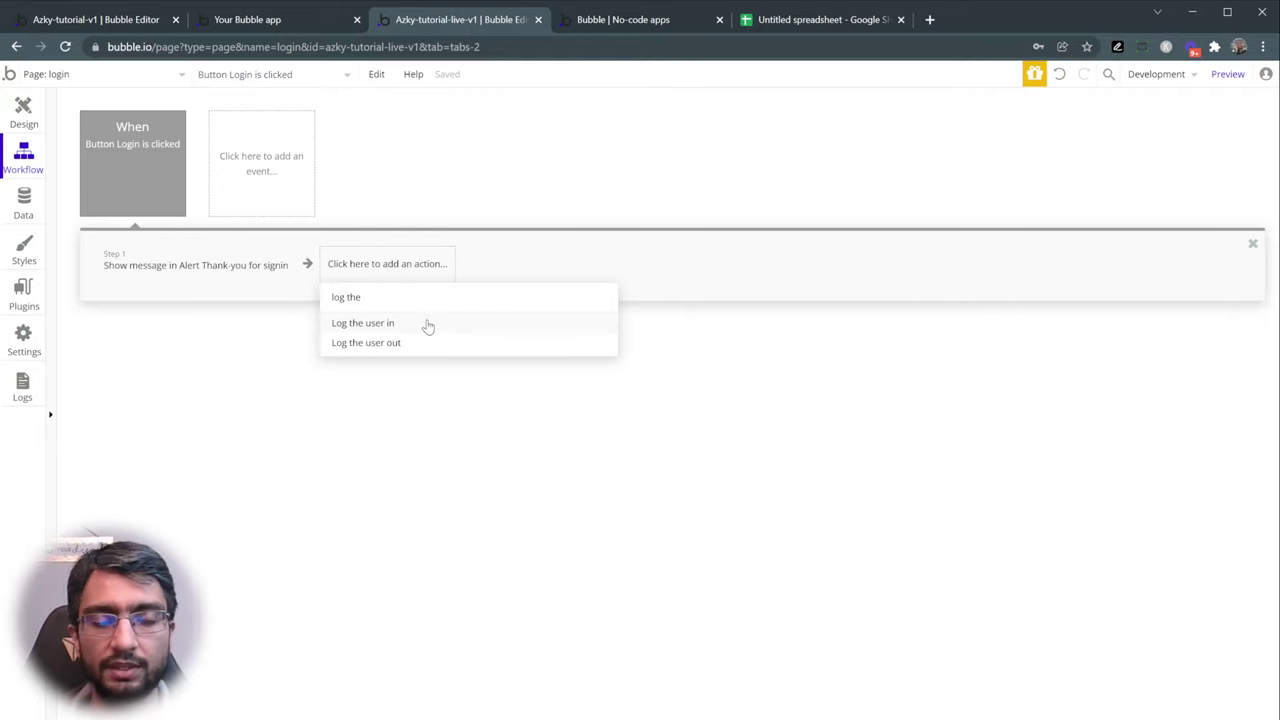
{"action": "left_click", "coordinate": [415, 326]}
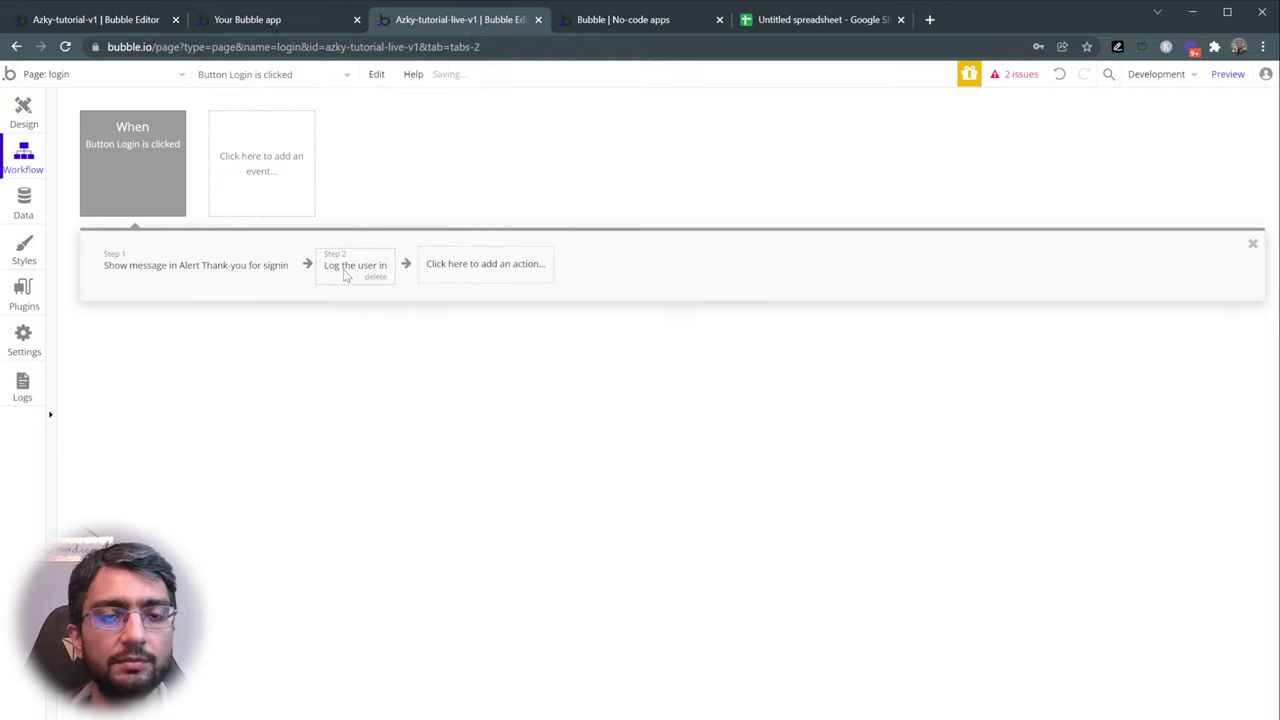
{"action": "left_click_drag", "start_coordinate": [340, 270], "coordinate": [135, 266]}
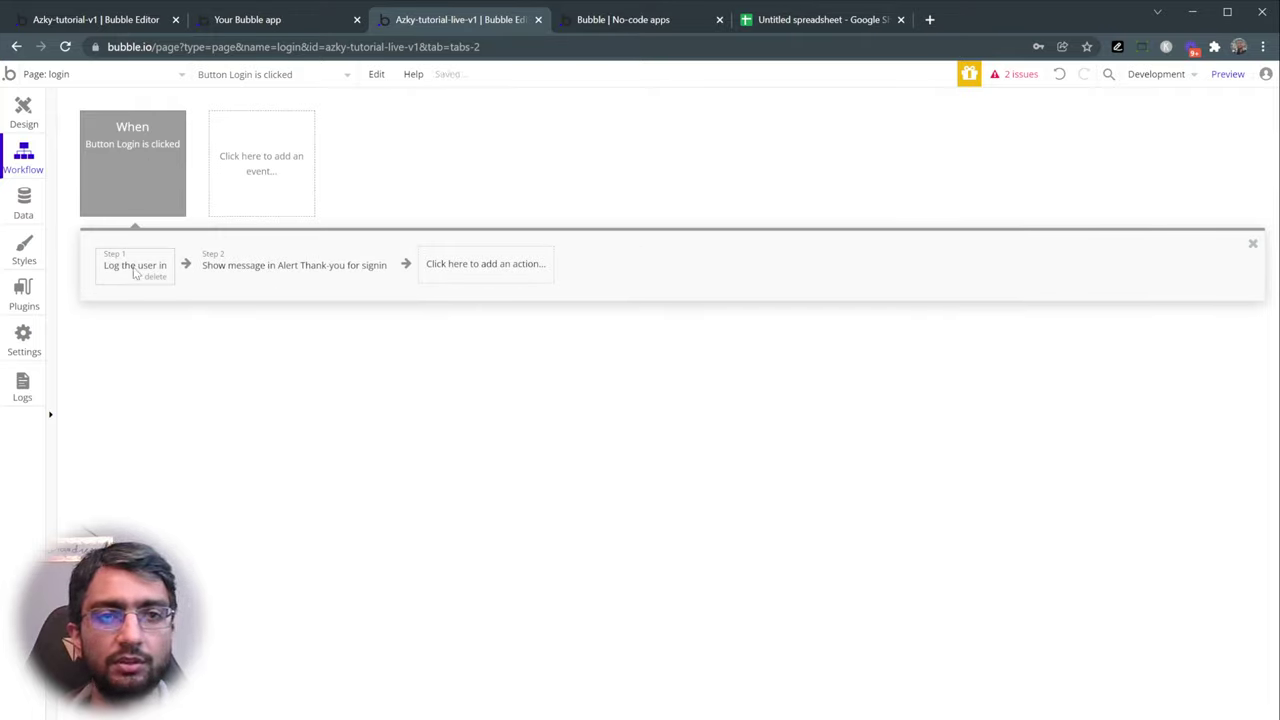
- Use the issues list to locate the login action's missing Email setting
{"action": "left_click", "coordinate": [307, 275]}
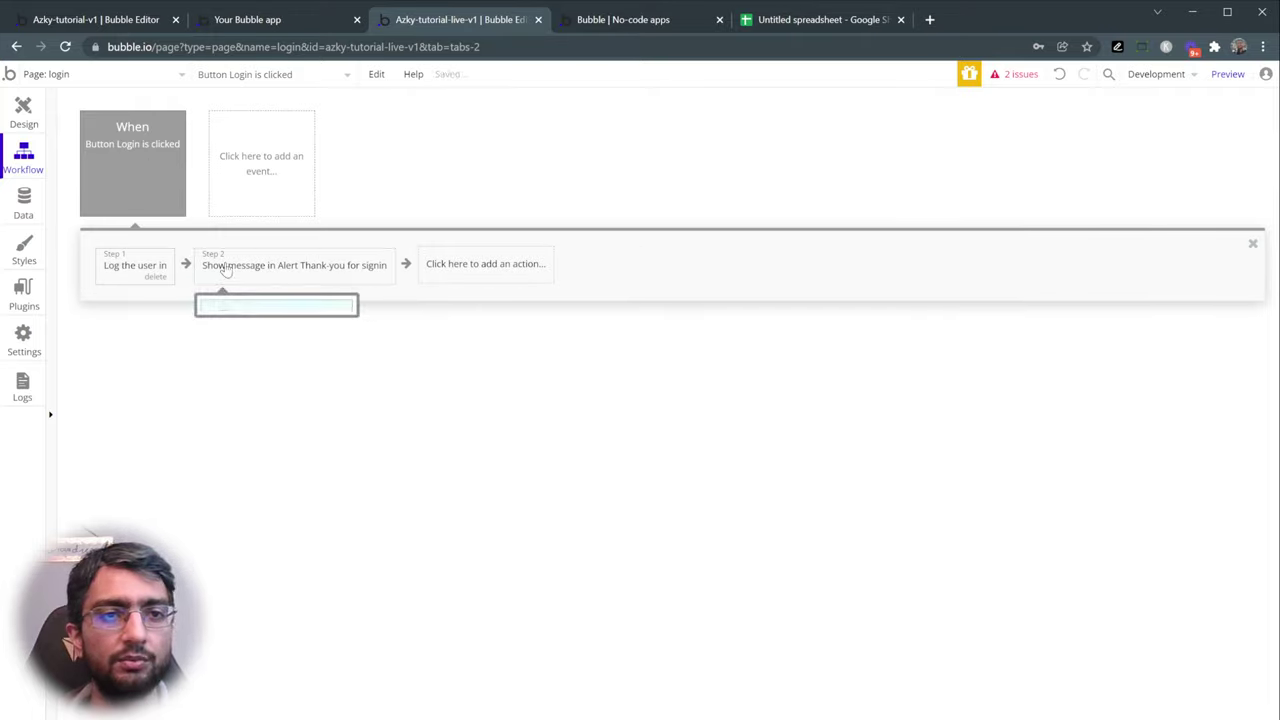
{"action": "left_click", "coordinate": [1015, 76]}
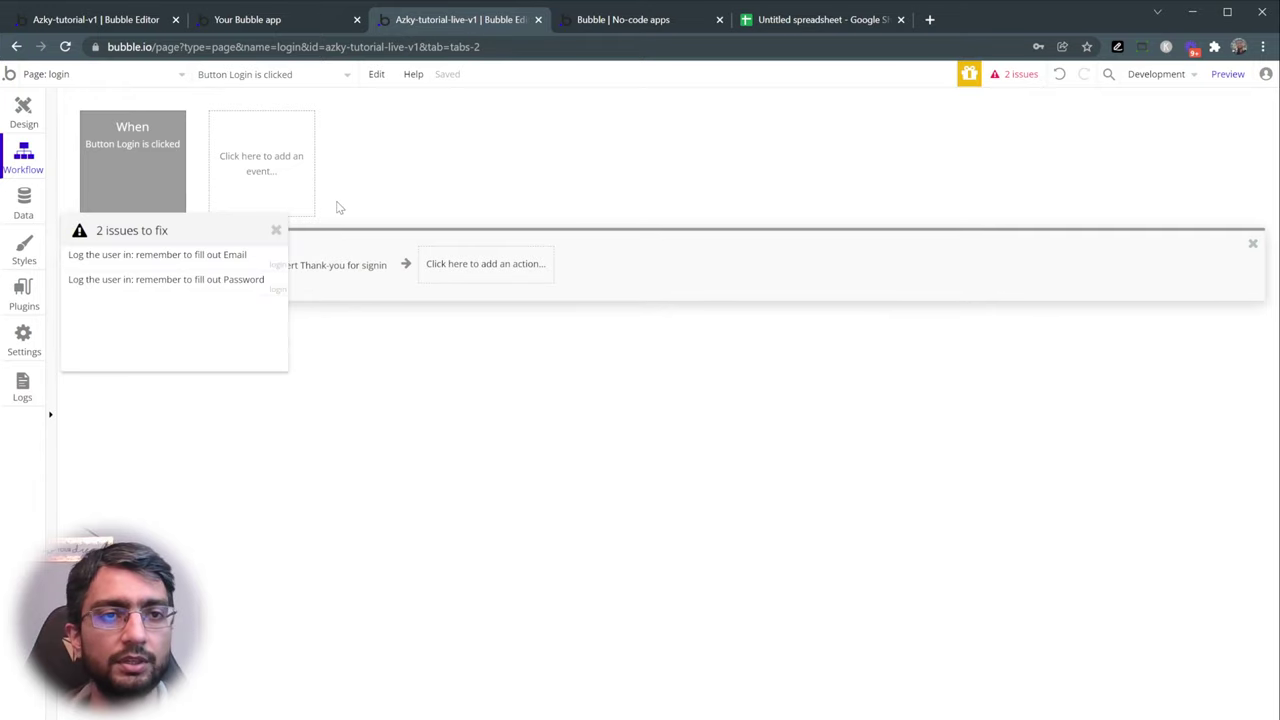
{"action": "left_click", "coordinate": [276, 231]}
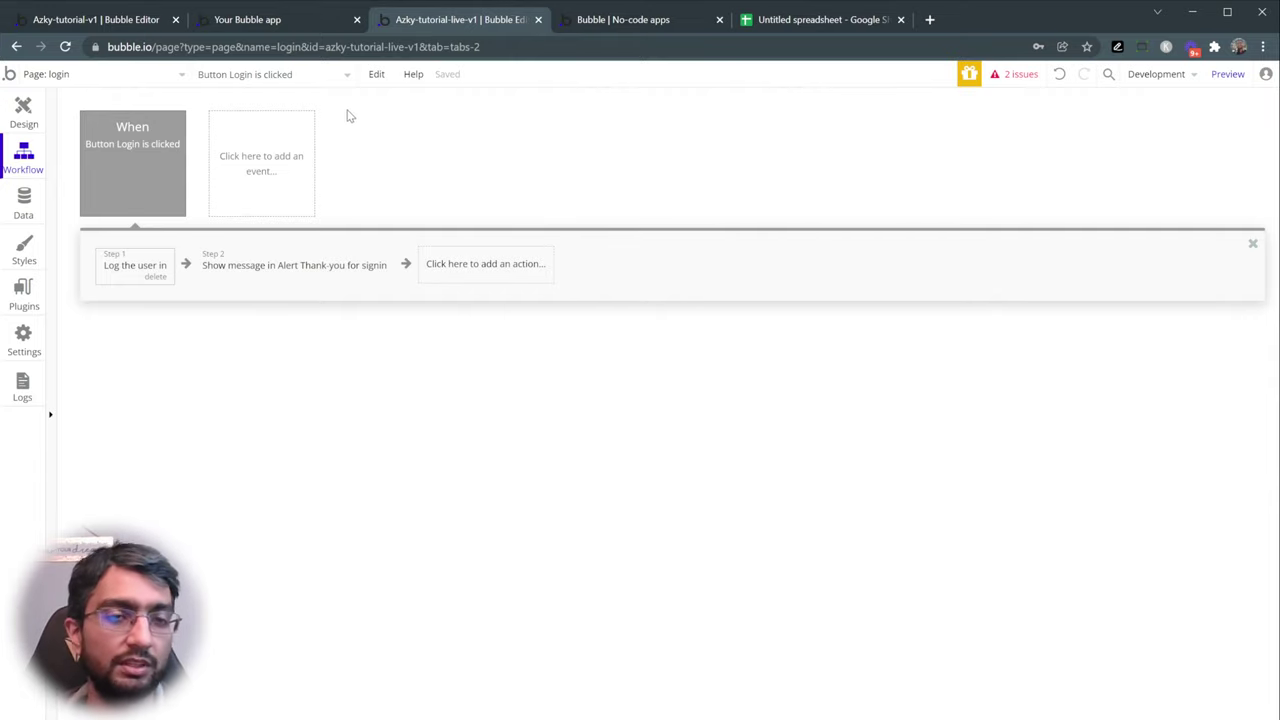
{"action": "left_click", "coordinate": [1026, 84]}
{"action": "left_click", "coordinate": [186, 255]}
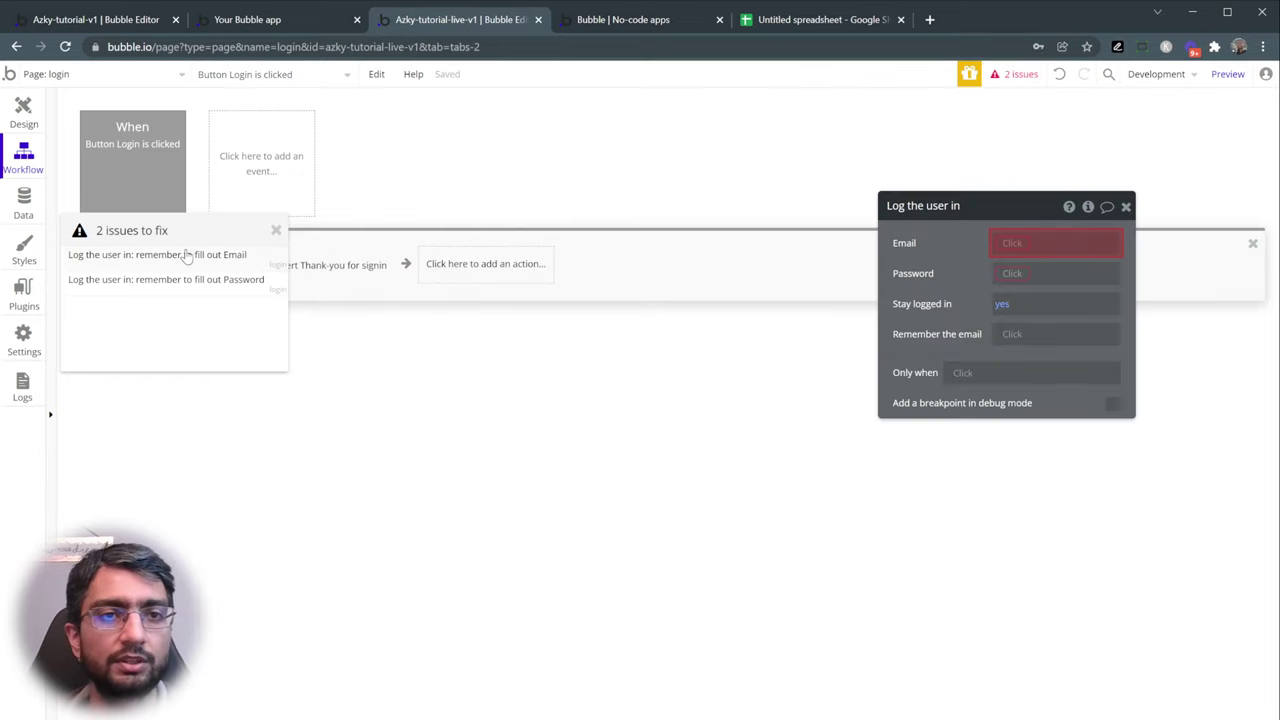
{"action": "left_click", "coordinate": [276, 230]}
{"action": "left_click_drag", "start_coordinate": [985, 218], "coordinate": [835, 234]}
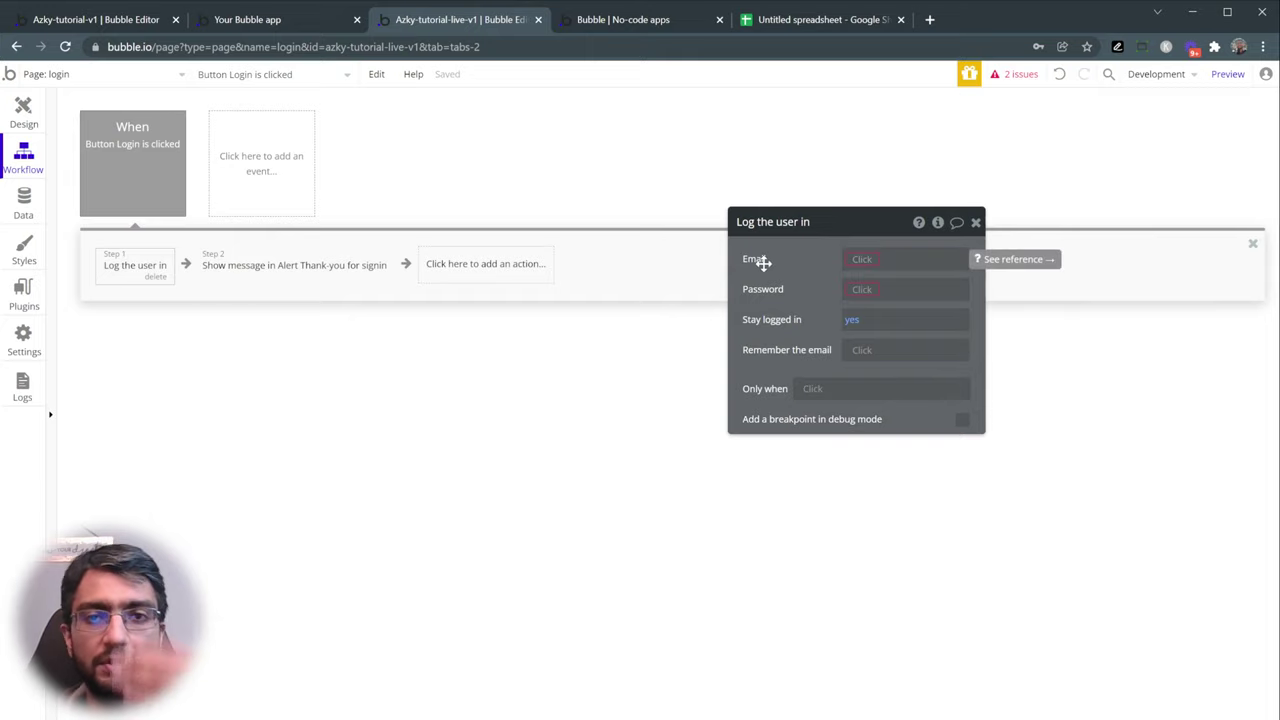
- Set Email to Input Email's value and Password to Input Password's value, then preview
{"action": "left_click", "coordinate": [860, 259]}
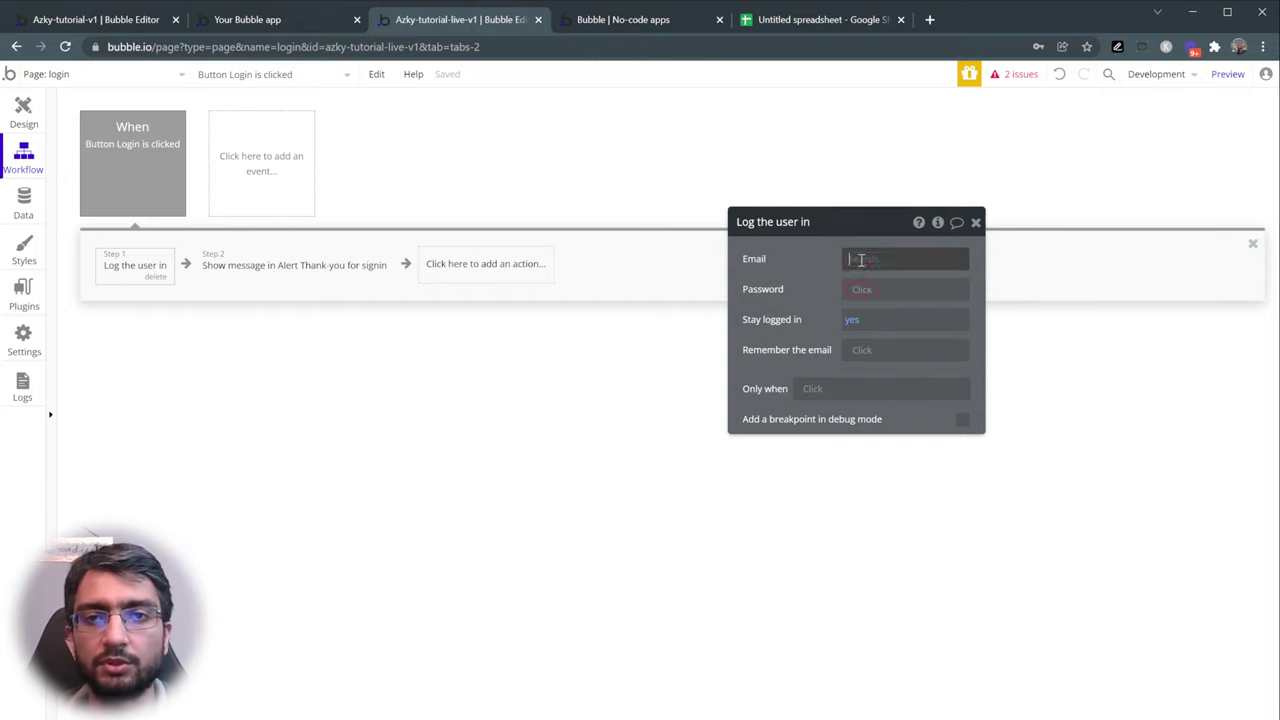
{"action": "left_click", "coordinate": [880, 391]}
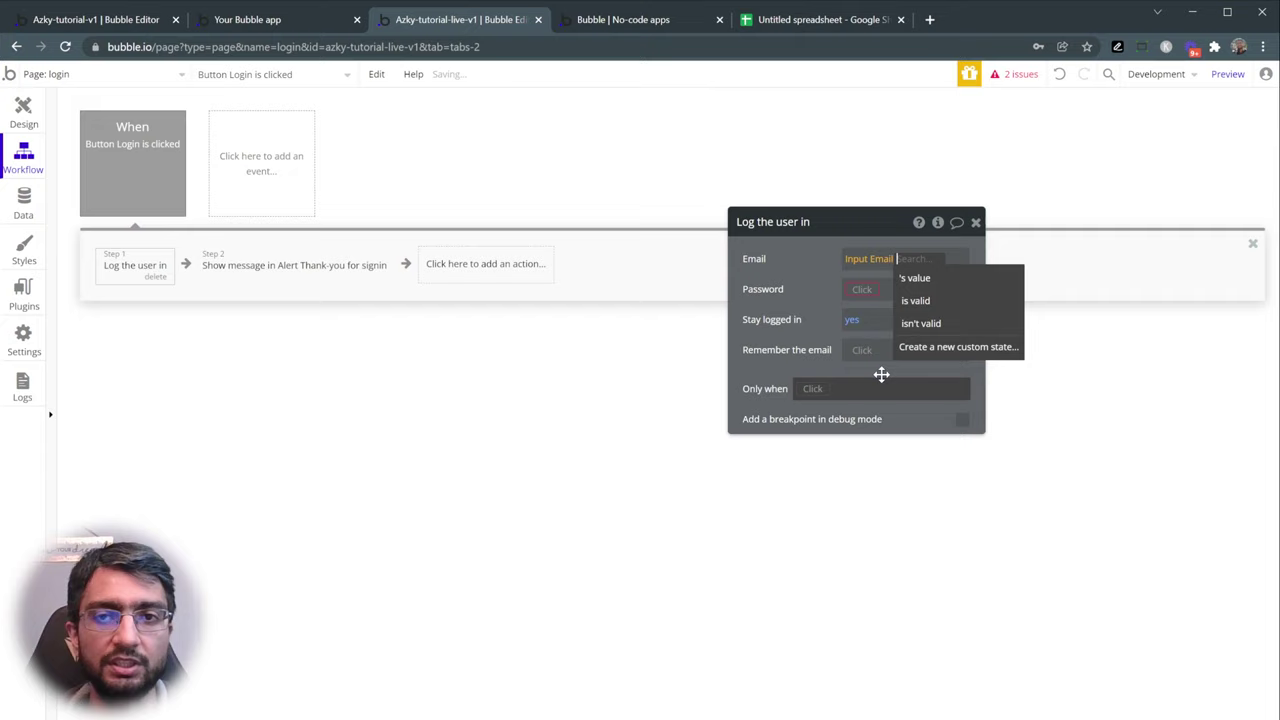
{"action": "left_click", "coordinate": [943, 286]}
{"action": "left_click", "coordinate": [860, 289]}
{"action": "left_click", "coordinate": [890, 443]}
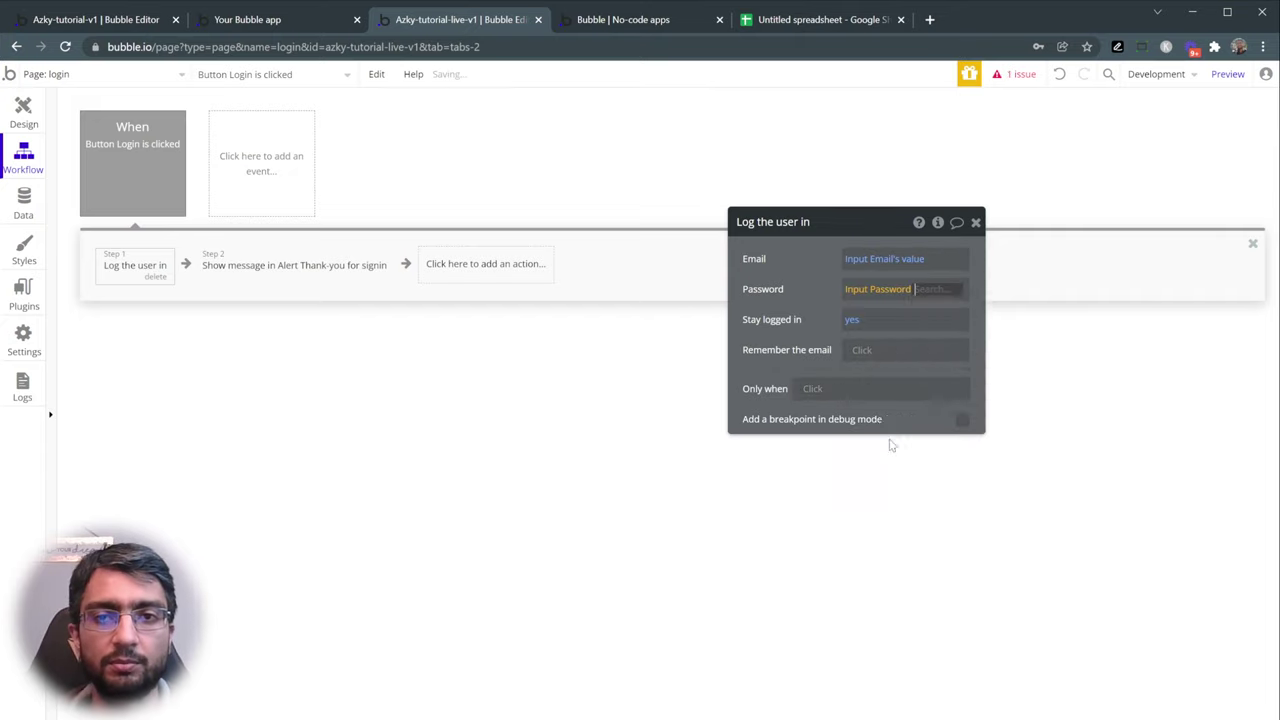
{"action": "left_click", "coordinate": [951, 309]}
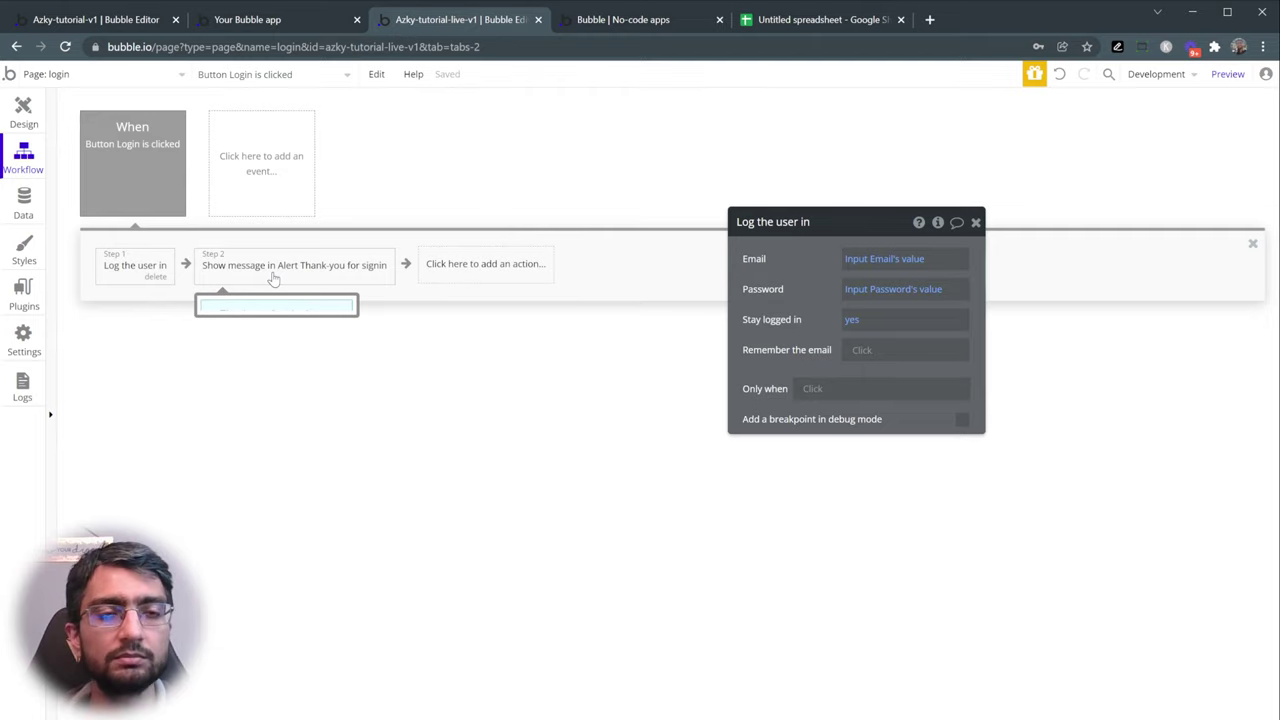
{"action": "left_click", "coordinate": [1227, 76]}
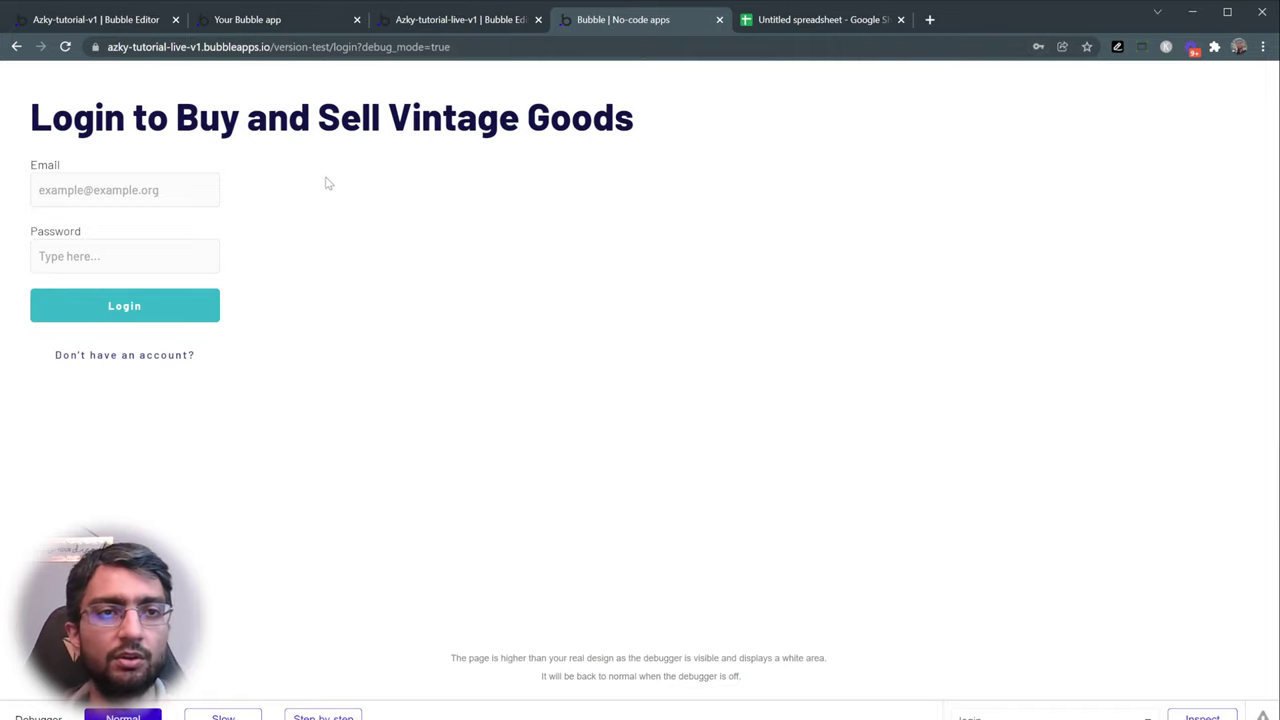
- Submit a test login in the preview with email 'test' and a test password
{"action": "left_click", "coordinate": [100, 190]}
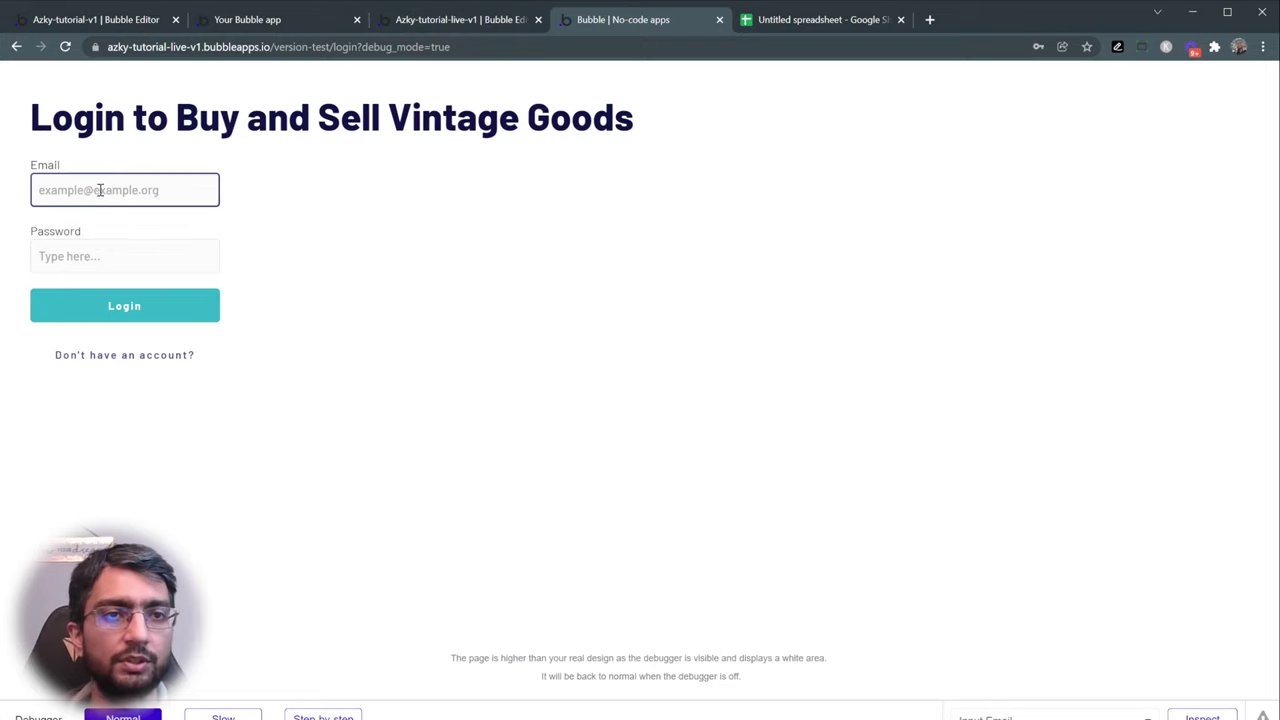
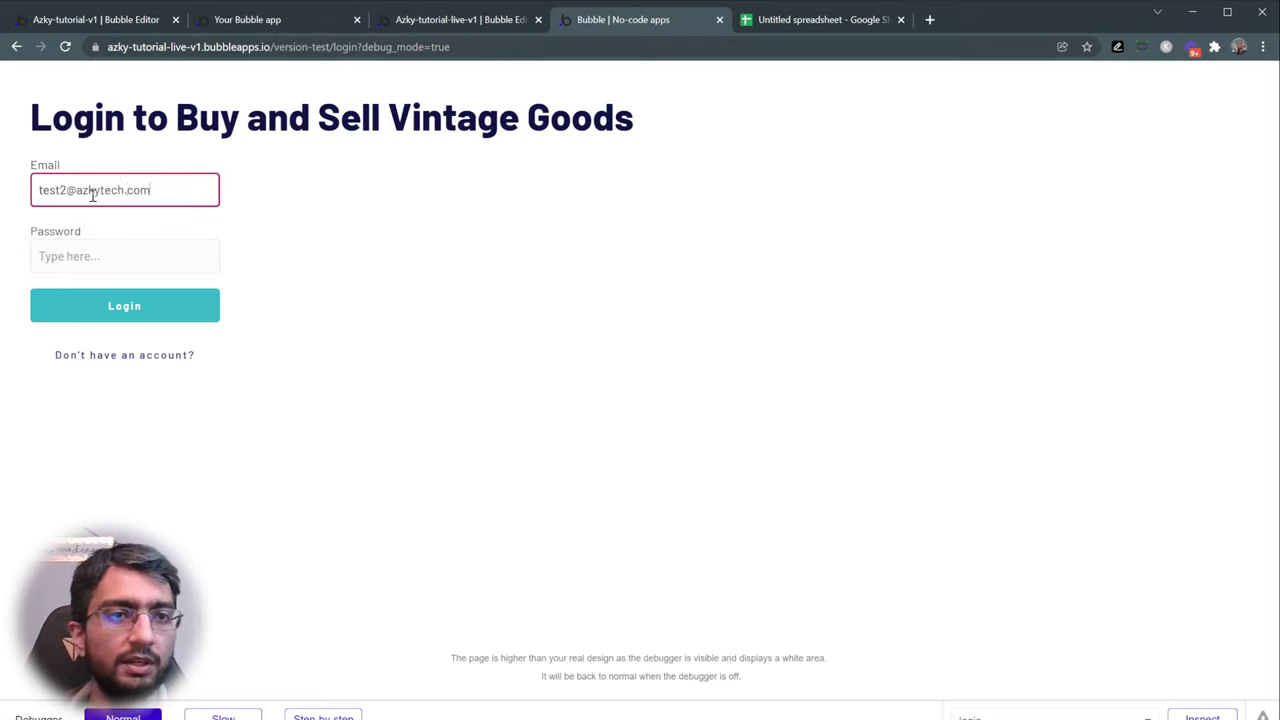
{"action": "left_click", "coordinate": [102, 250]}
{"action": "type", "text": "12"}
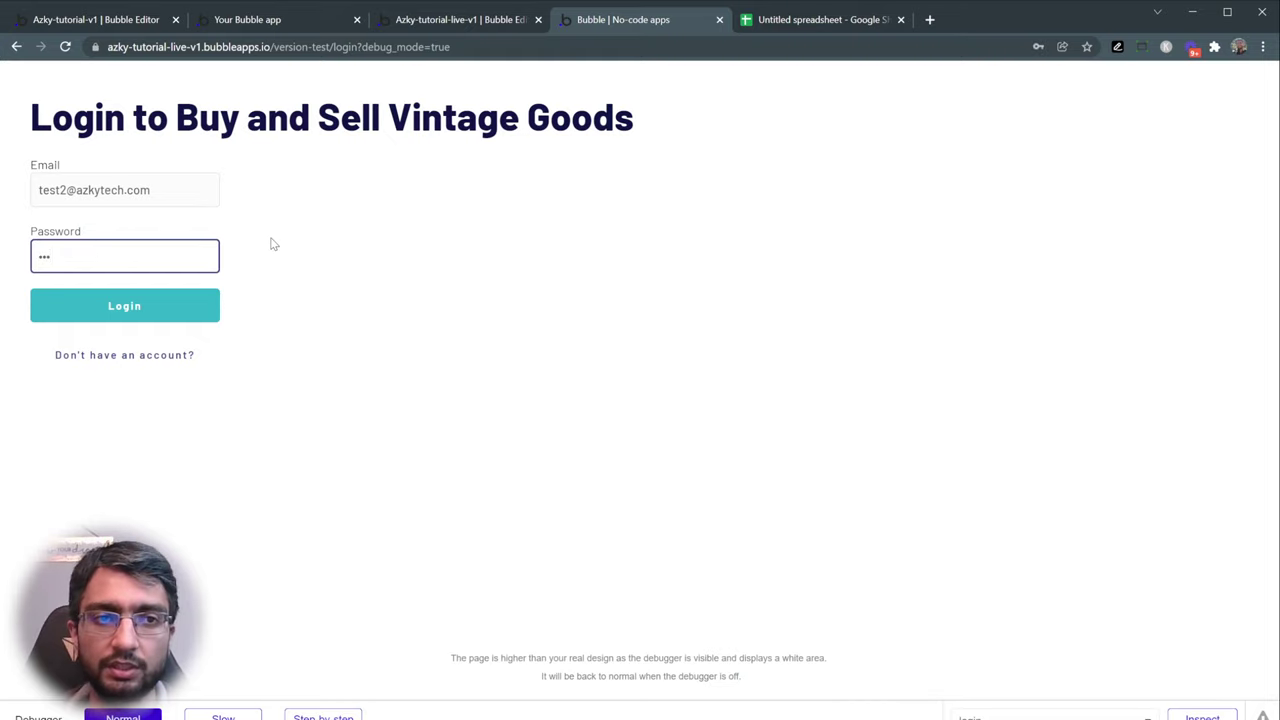
{"action": "type", "text": "3"}
{"action": "left_click", "coordinate": [149, 315]}
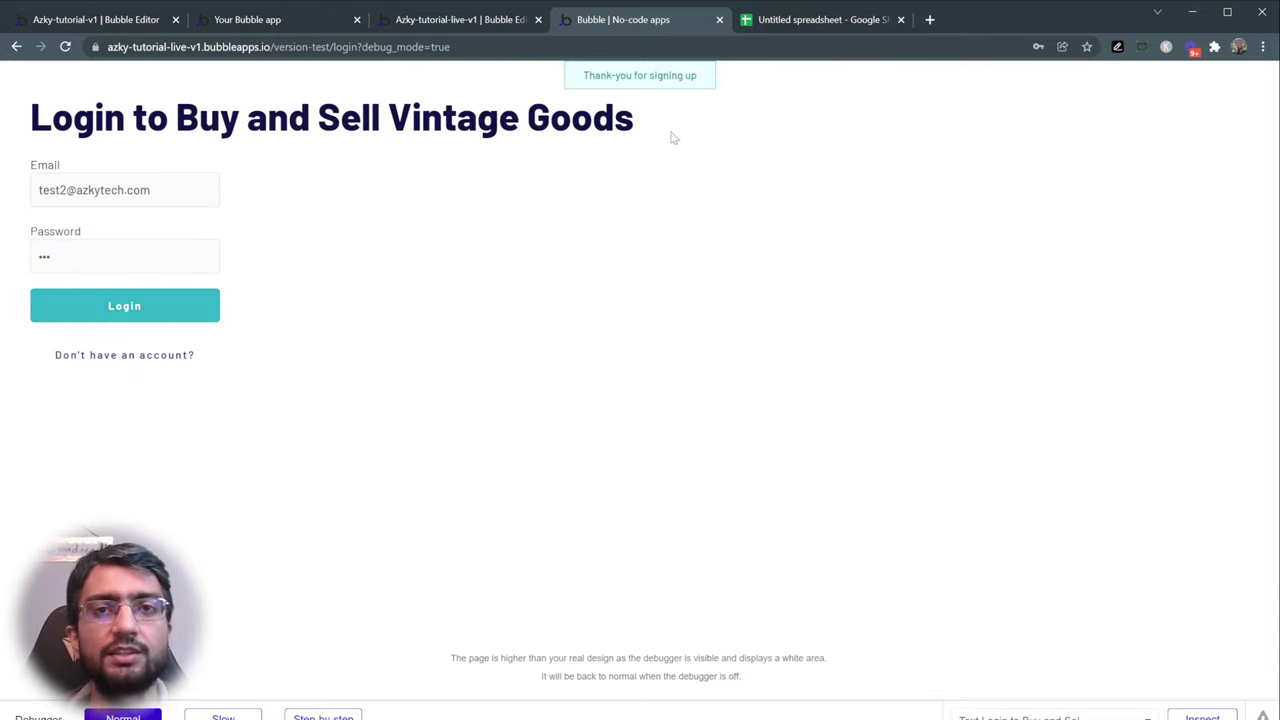
- Return to the editor's Design tab and expand the login page's Elements tree
{"action": "left_click", "coordinate": [484, 25]}
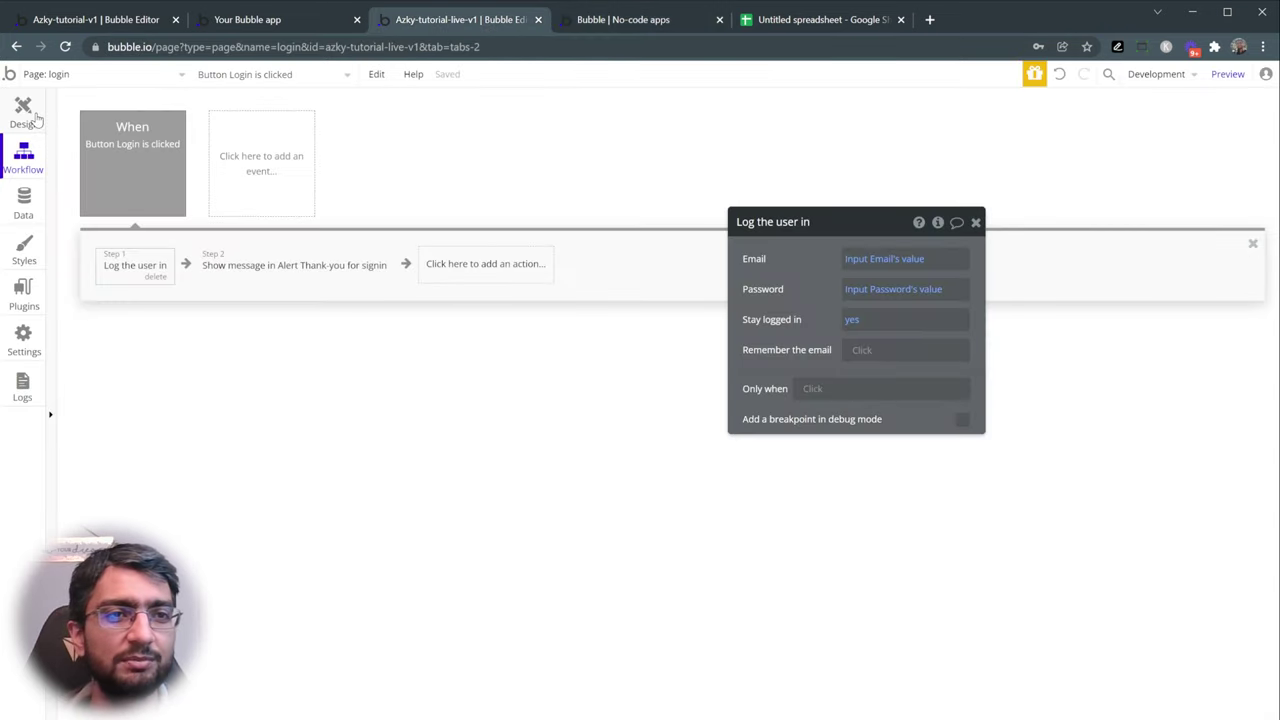
{"action": "left_click", "coordinate": [23, 112]}
{"action": "left_click", "coordinate": [102, 124]}
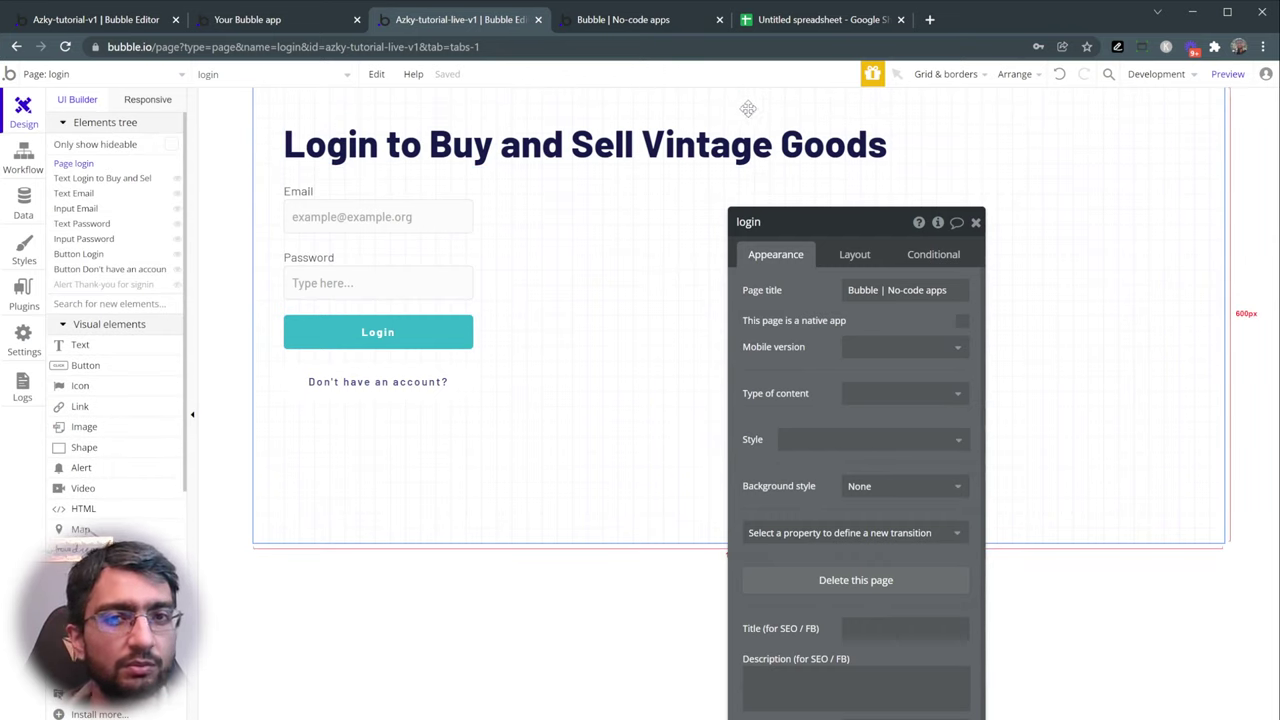
{"action": "left_click", "coordinate": [648, 24]}
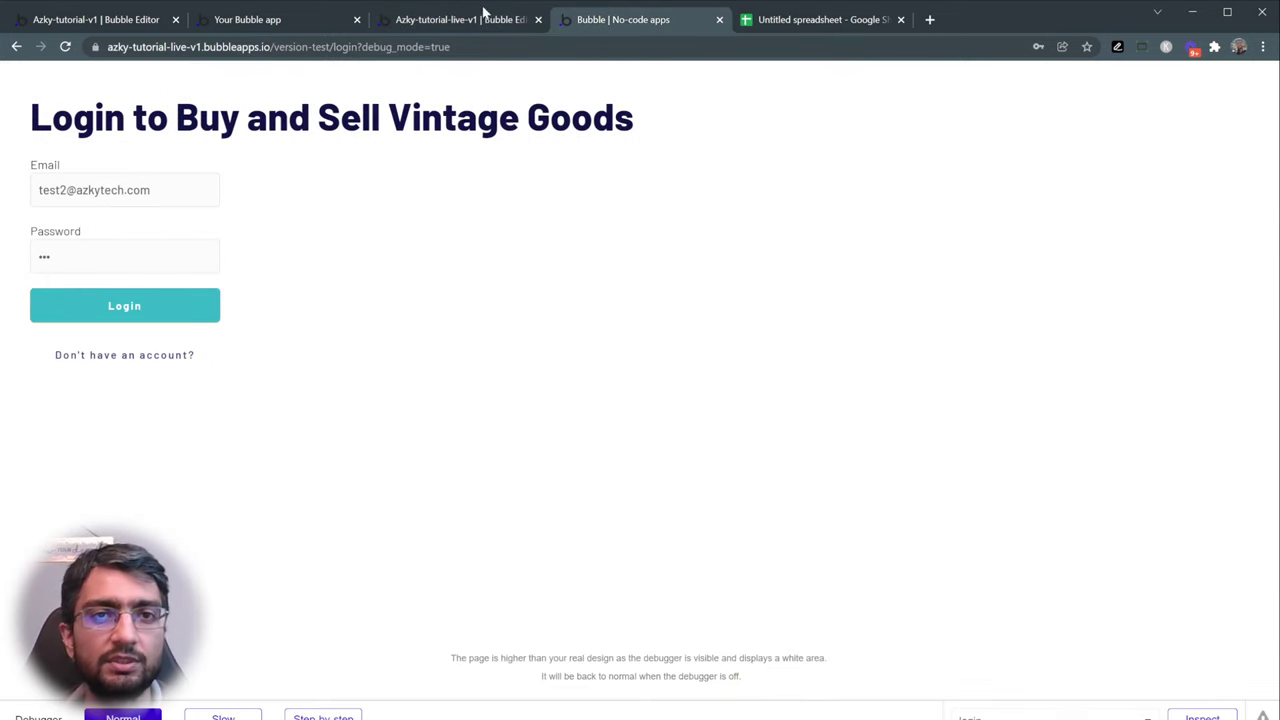
{"action": "left_click", "coordinate": [489, 24]}
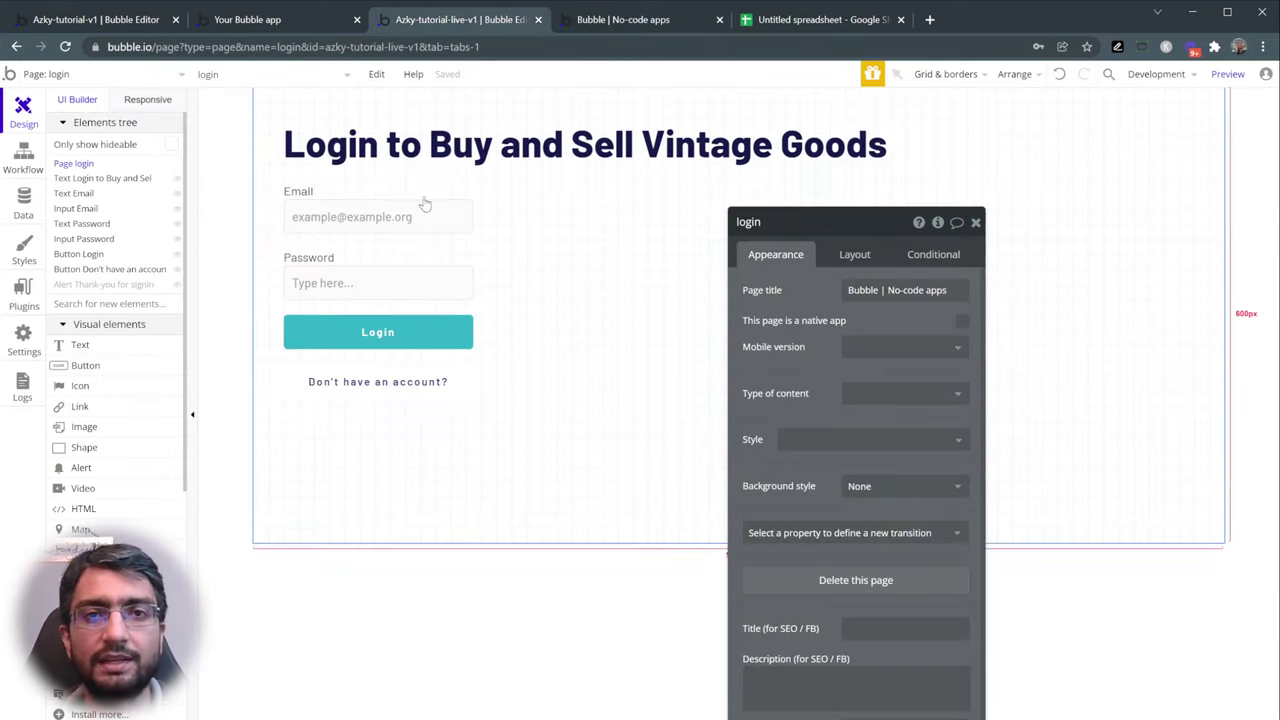
- Select the Thank-you alert in the Elements tree to show its properties
{"action": "left_click", "coordinate": [108, 124]}
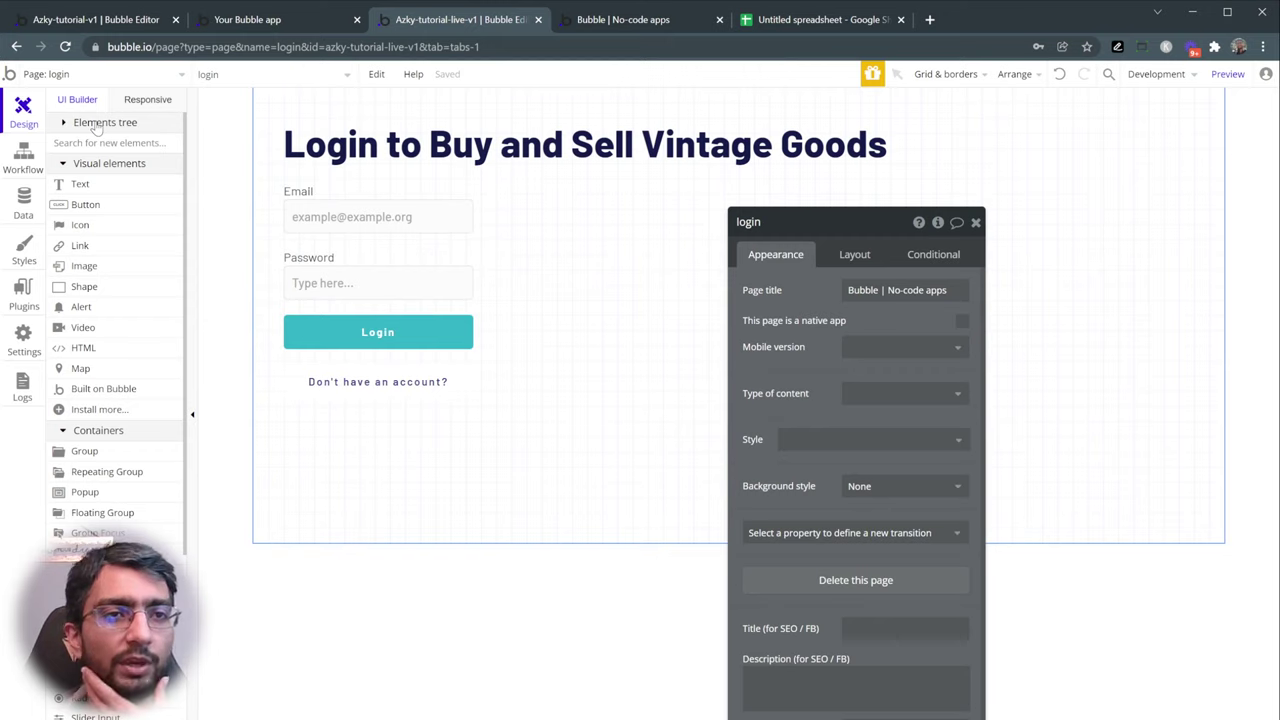
{"action": "left_click", "coordinate": [96, 123]}
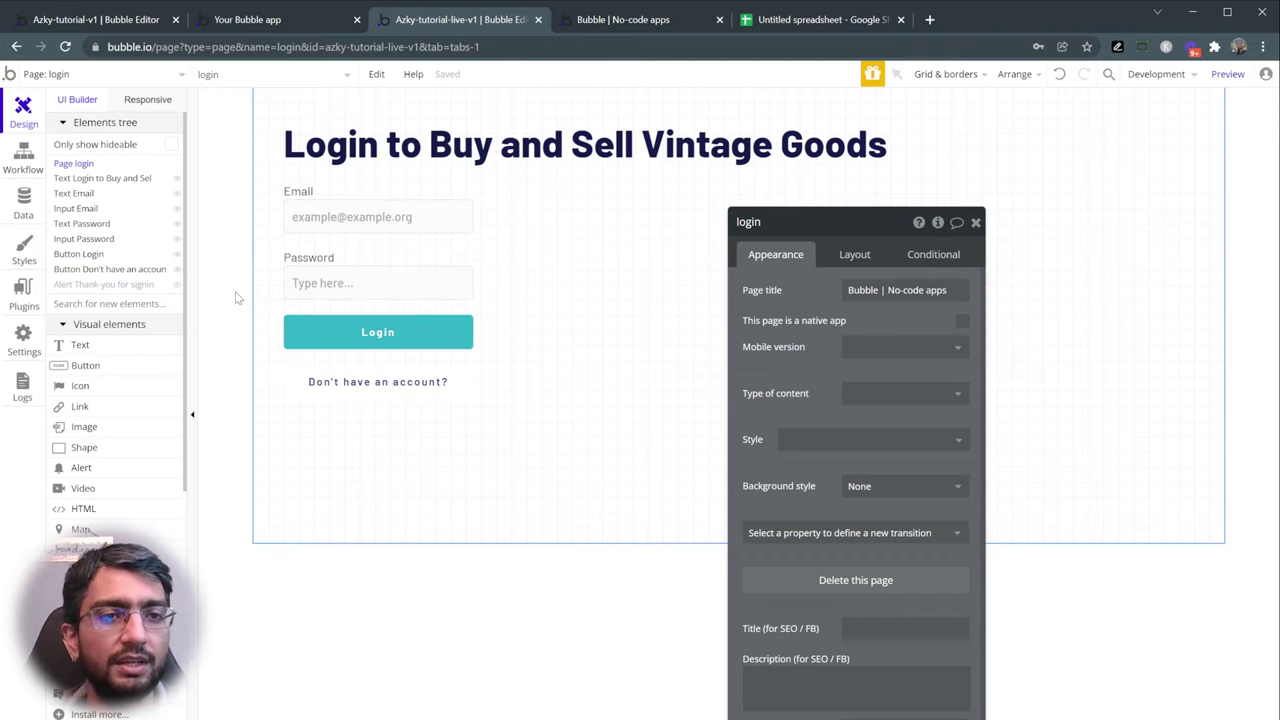
{"action": "left_click", "coordinate": [88, 288]}
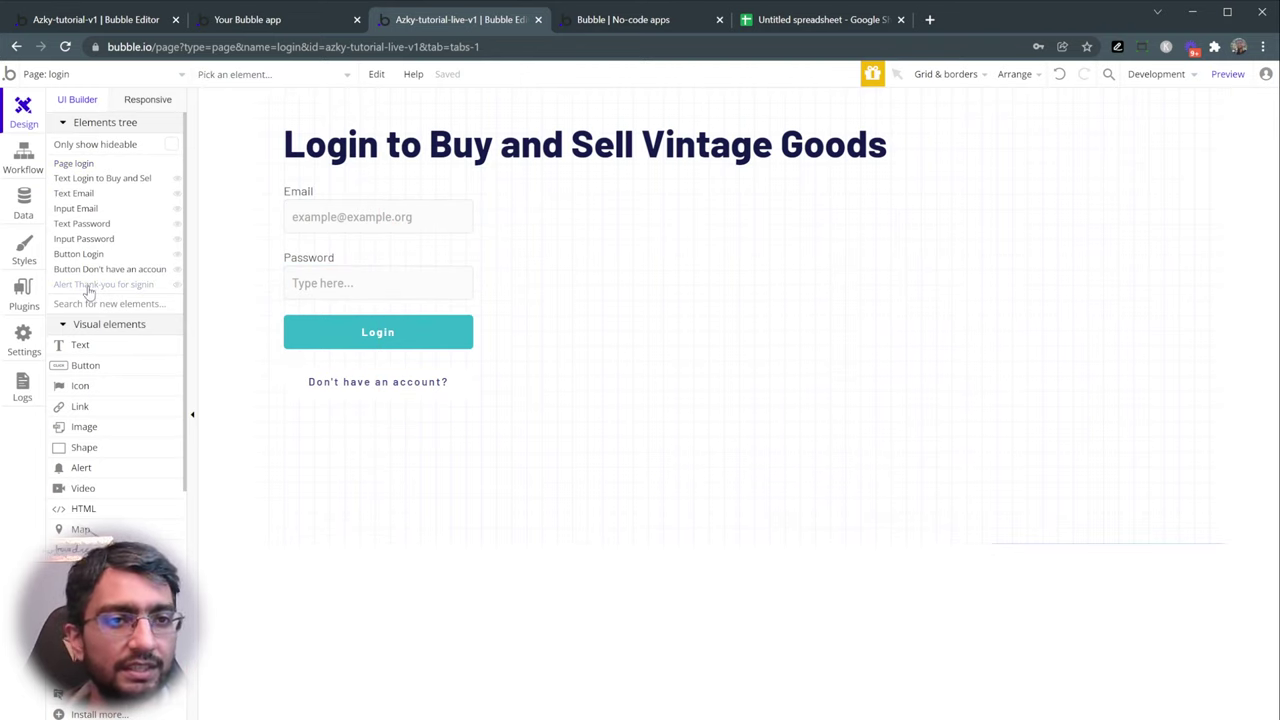
{"action": "left_click", "coordinate": [88, 288]}
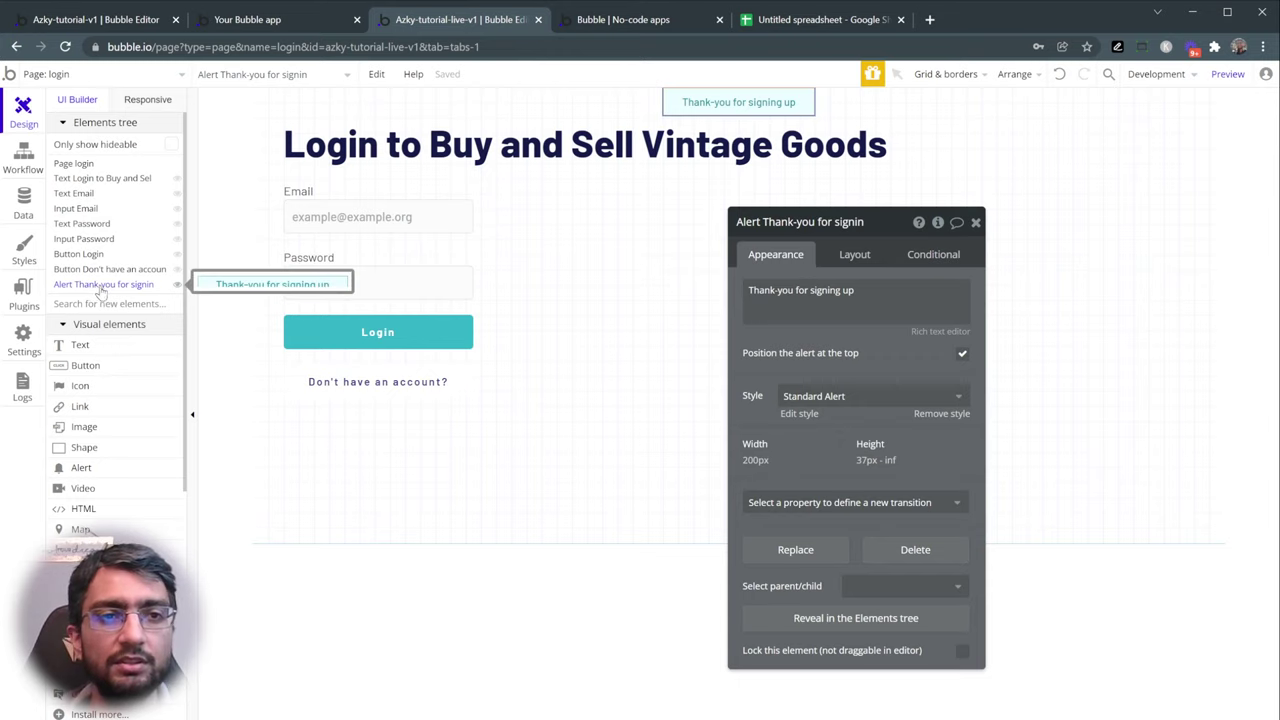
- Change the alert's message to 'Welcome to Vintage Marketplace'
{"action": "left_click", "coordinate": [850, 292]}
{"action": "double_click", "coordinate": [825, 290]}
{"action": "key", "text": "BackSpace"}
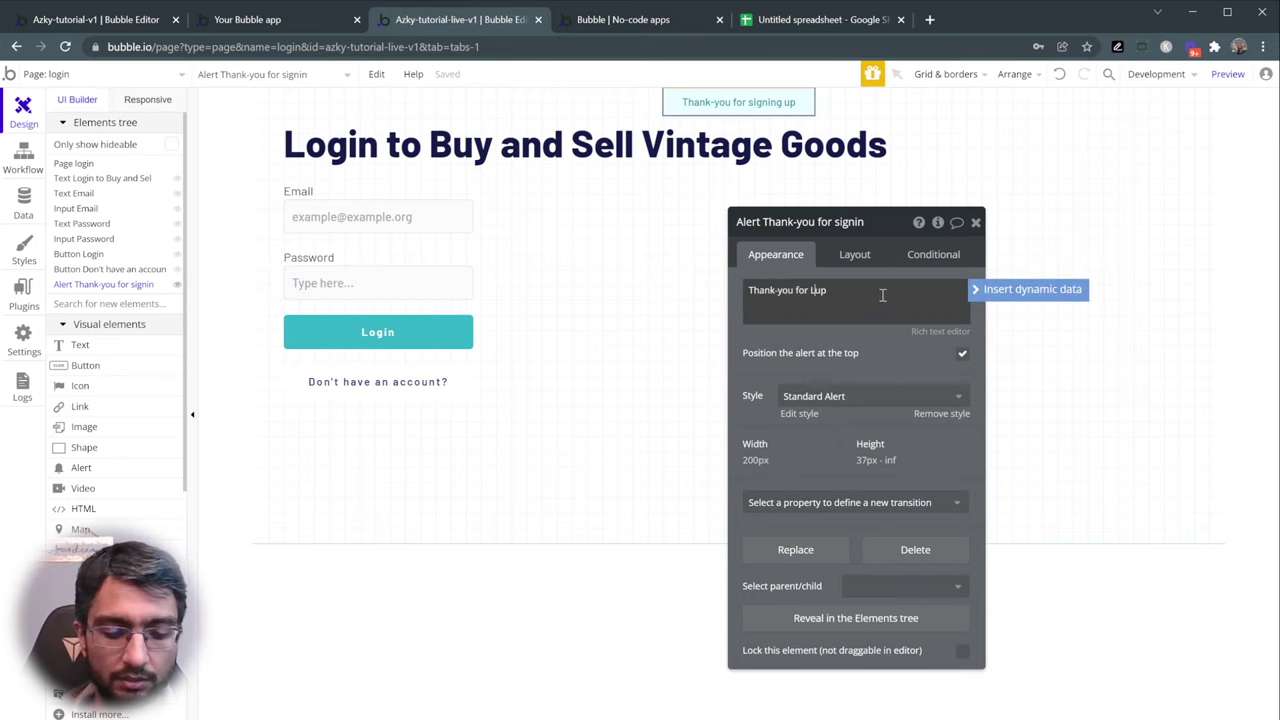
{"action": "type", "text": "lo"}
{"action": "key", "text": "ctrl+a"}
{"action": "type", "text": "Welc"}
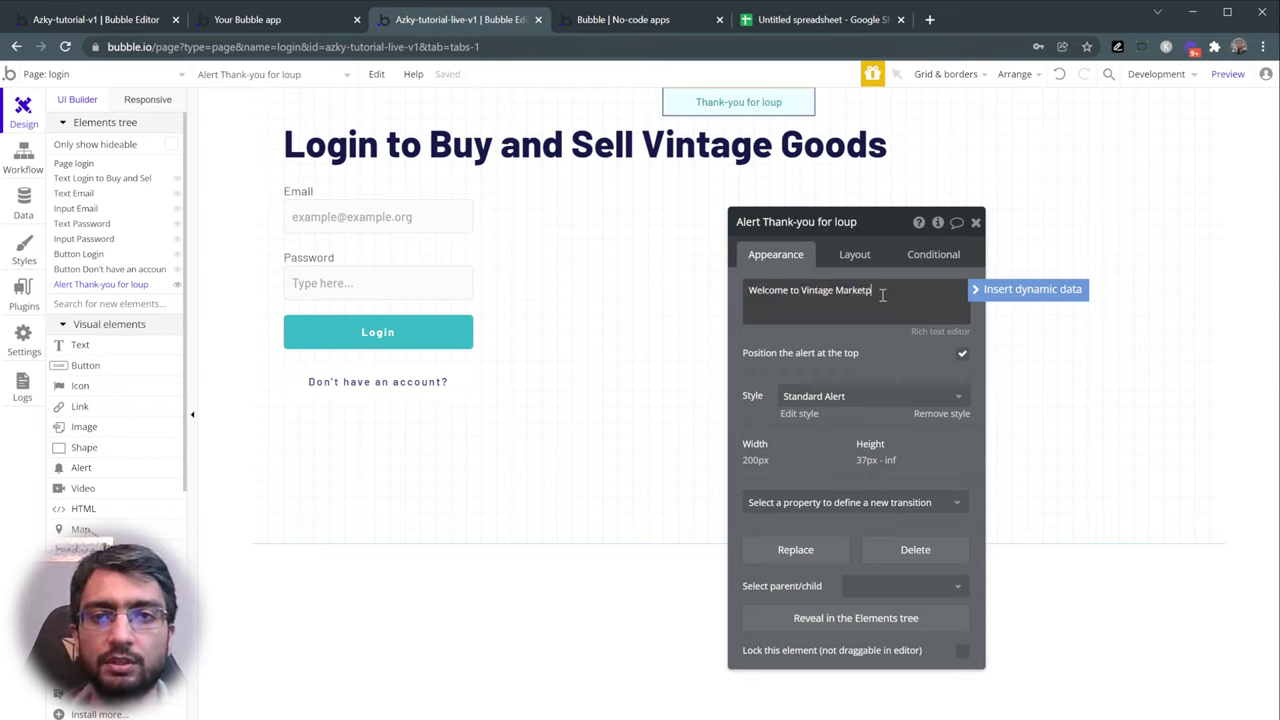
{"action": "left_click", "coordinate": [872, 338]}
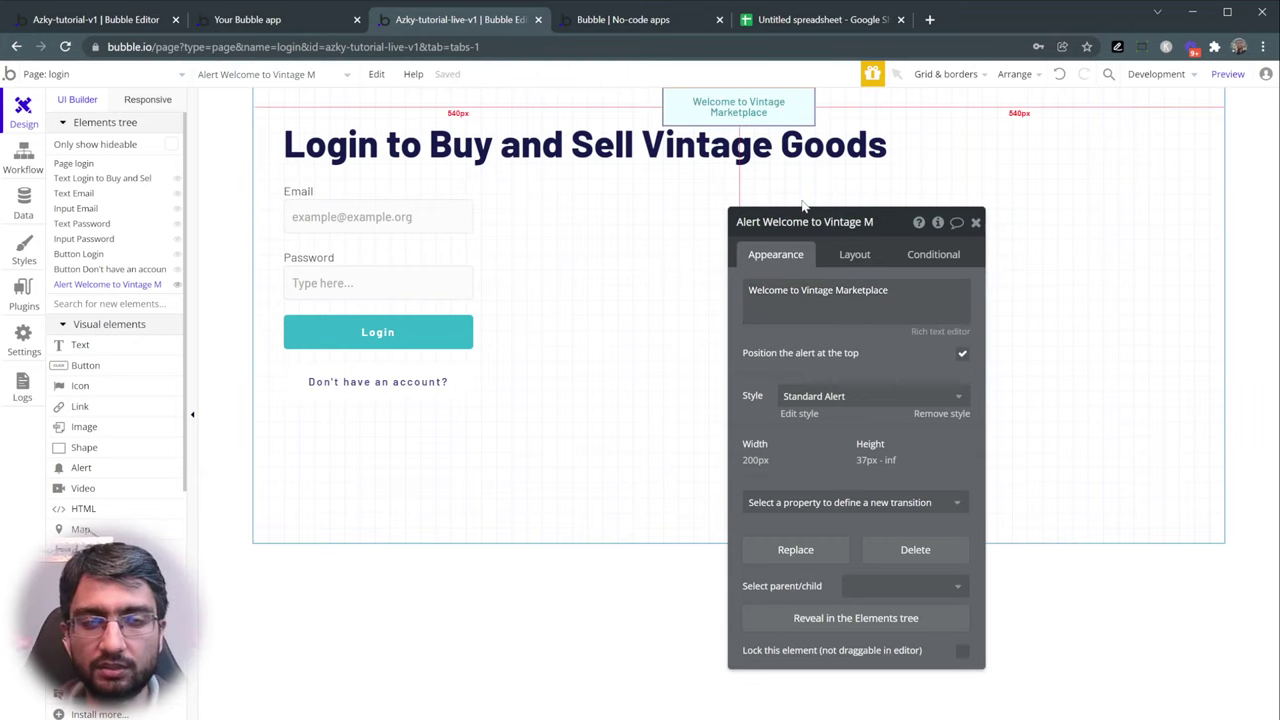
- Uncheck 'Make this element fixed-width' in the alert's Layout settings
{"action": "left_click", "coordinate": [846, 258]}
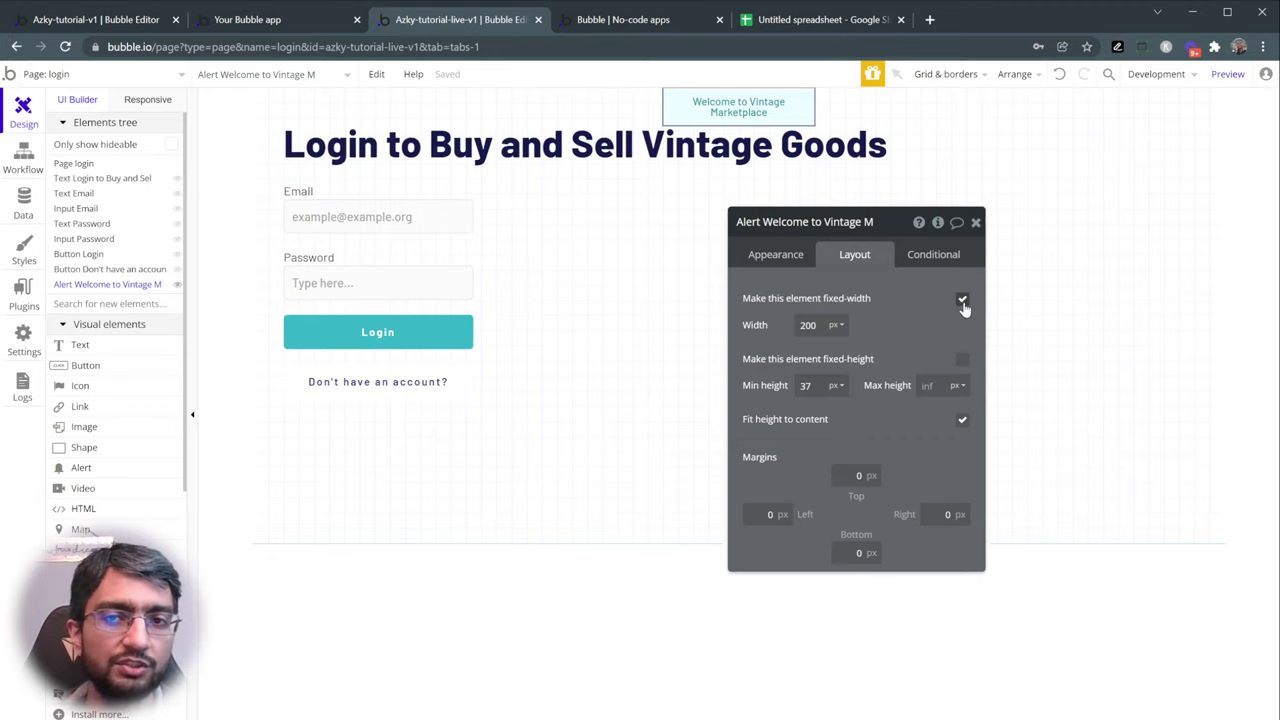
{"action": "left_click", "coordinate": [961, 301]}
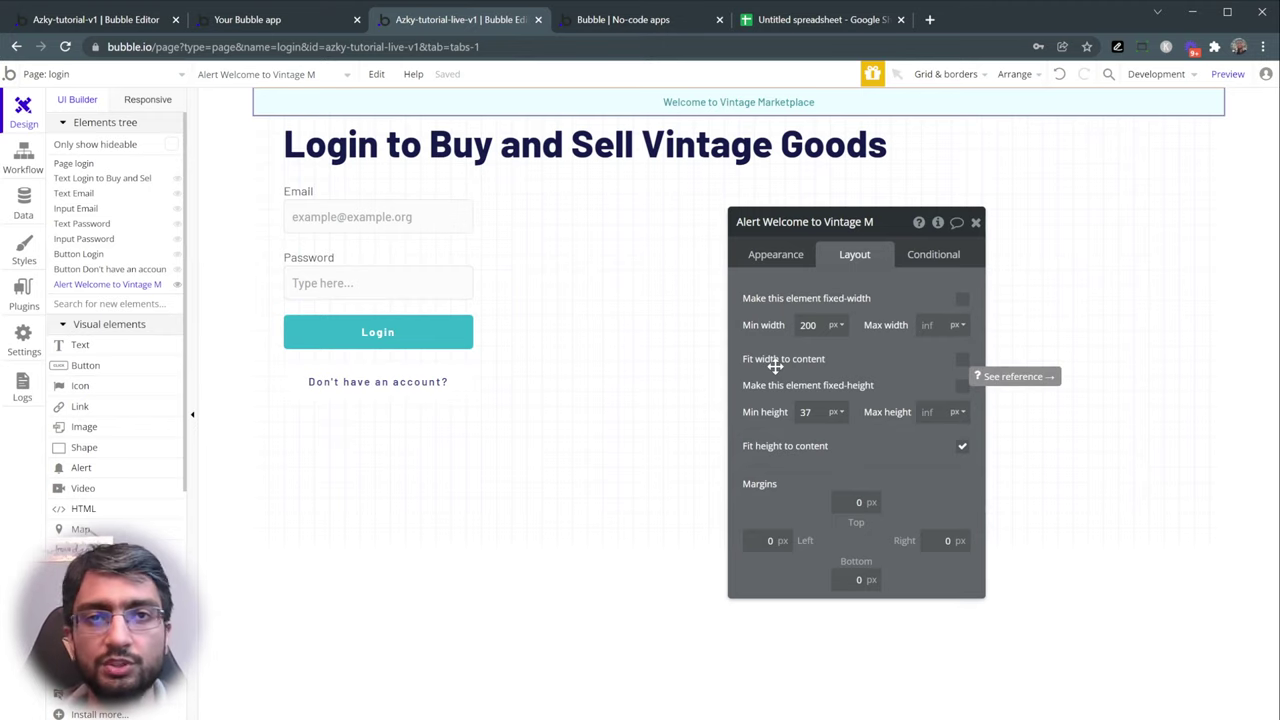
{"action": "left_click", "coordinate": [628, 22]}
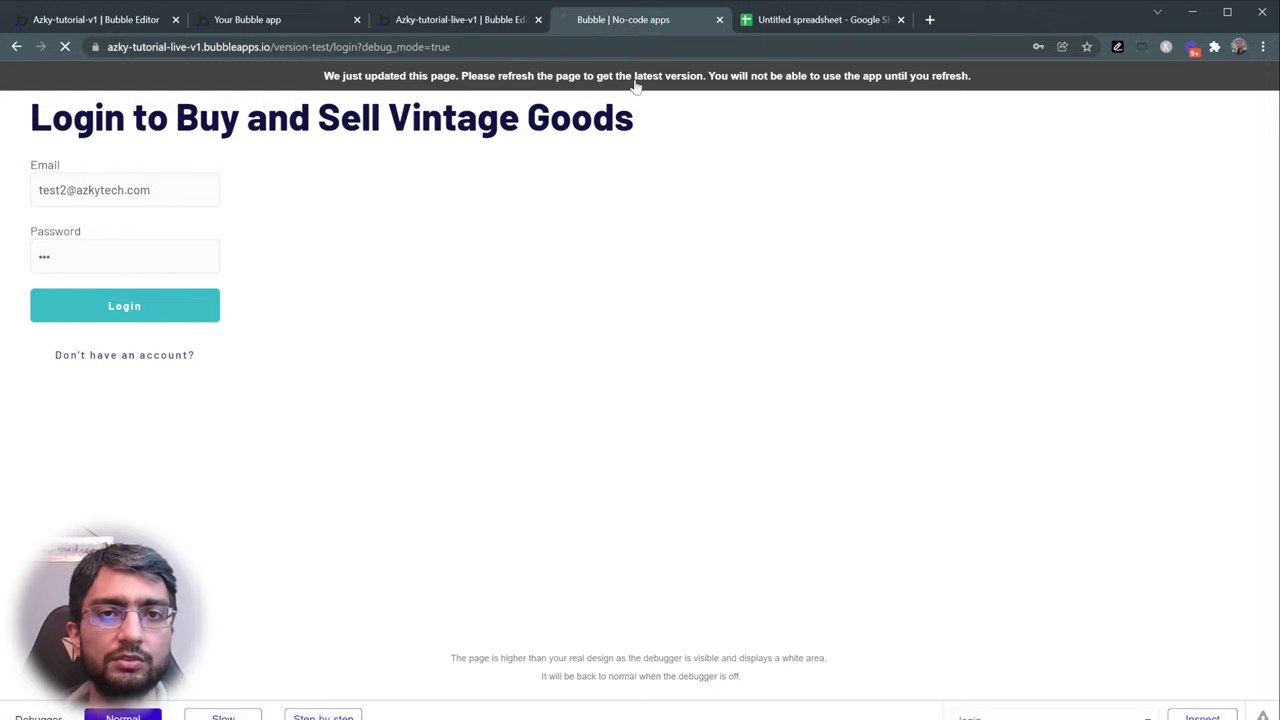
- Reload the preview and log in with a test e-mail and password to trigger the welcome alert
{"action": "key", "text": "ctrl+r"}
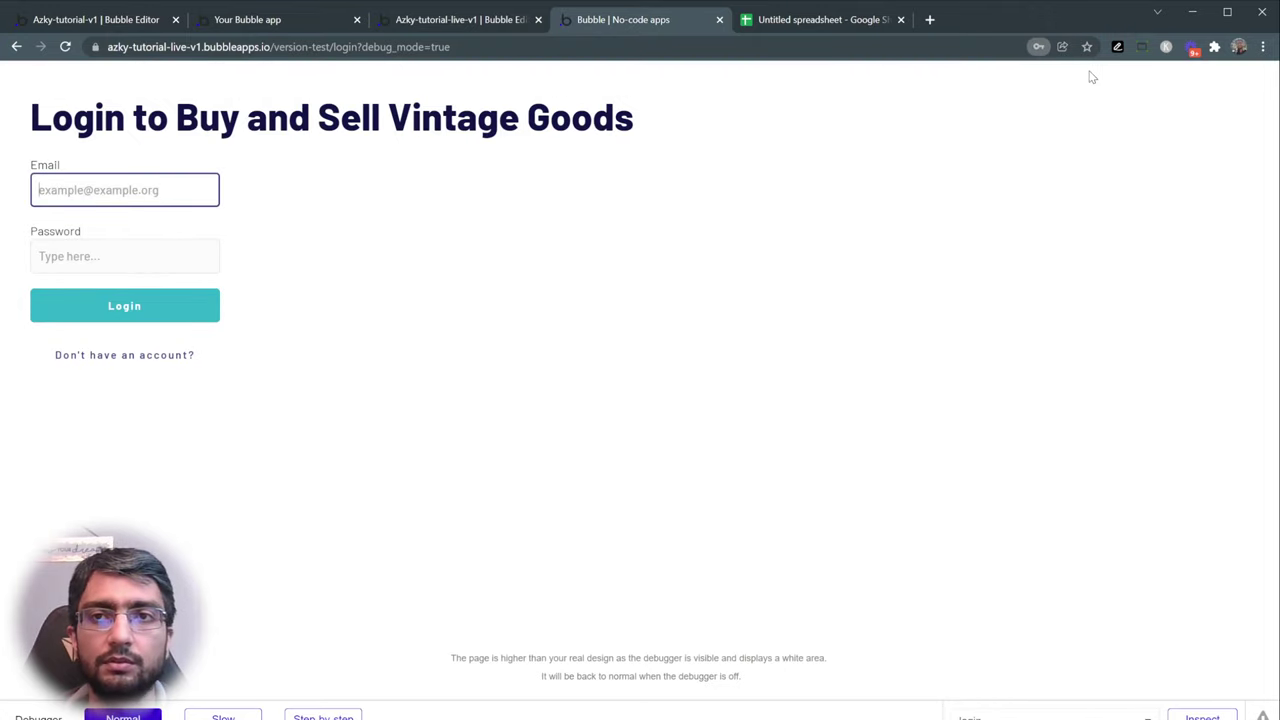
{"action": "left_click", "coordinate": [180, 243]}
{"action": "left_click", "coordinate": [151, 189]}
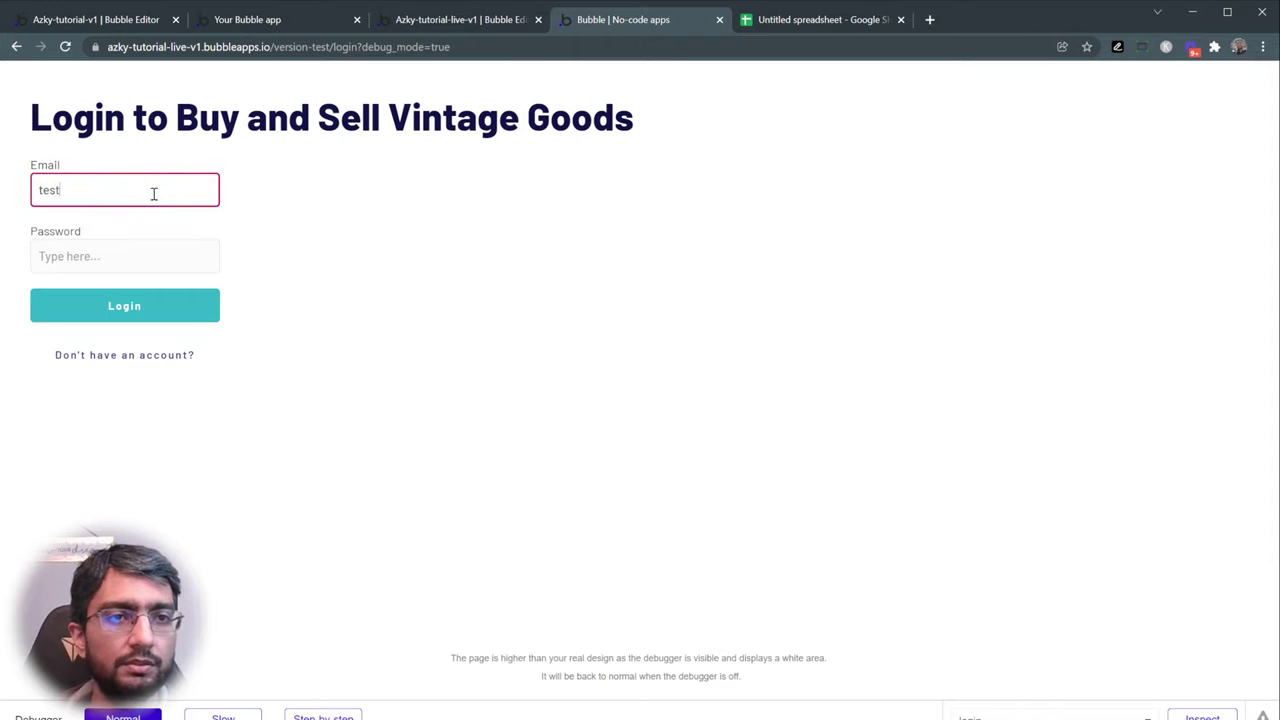
{"action": "key", "text": "Tab"}
{"action": "type", "text": "123"}
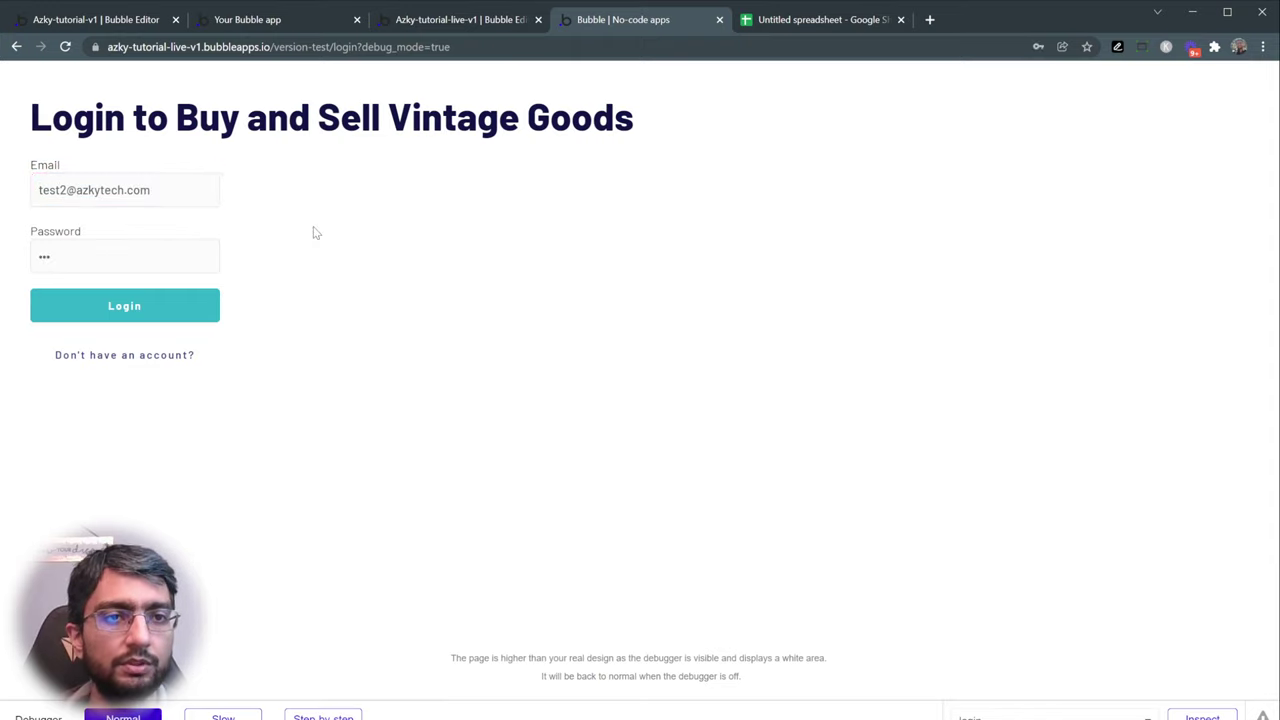
{"action": "left_click", "coordinate": [159, 310]}
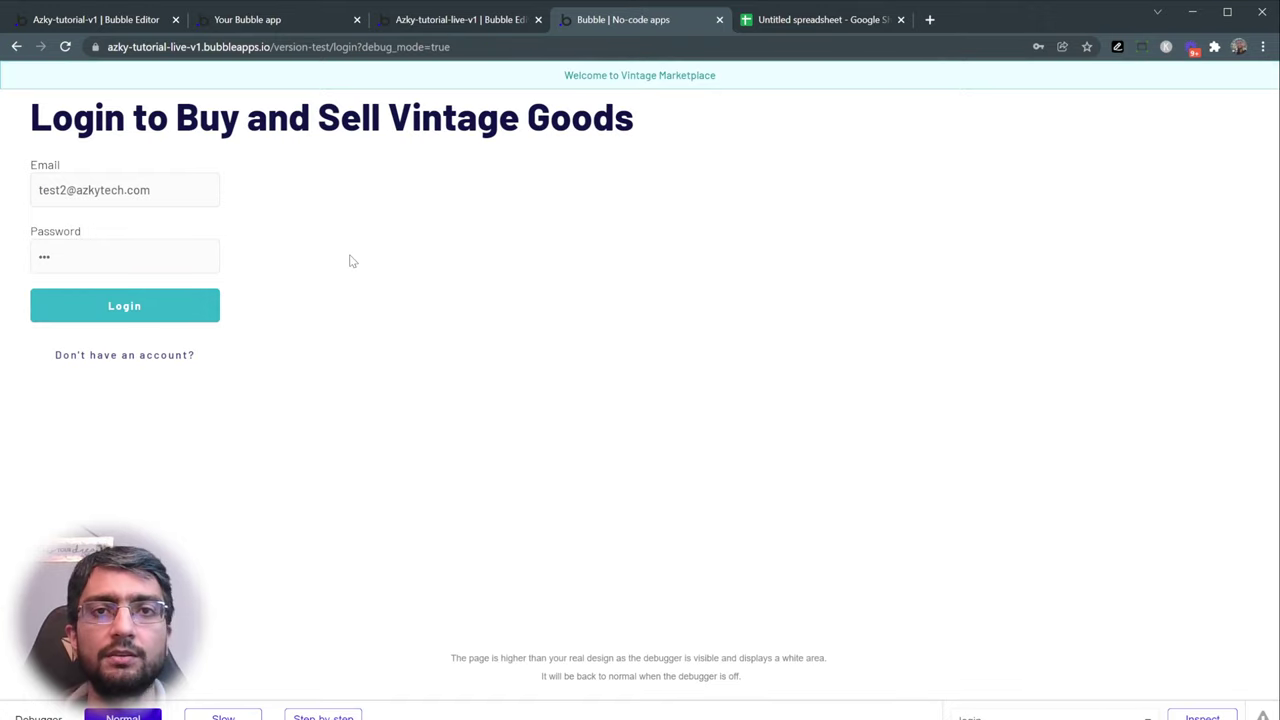
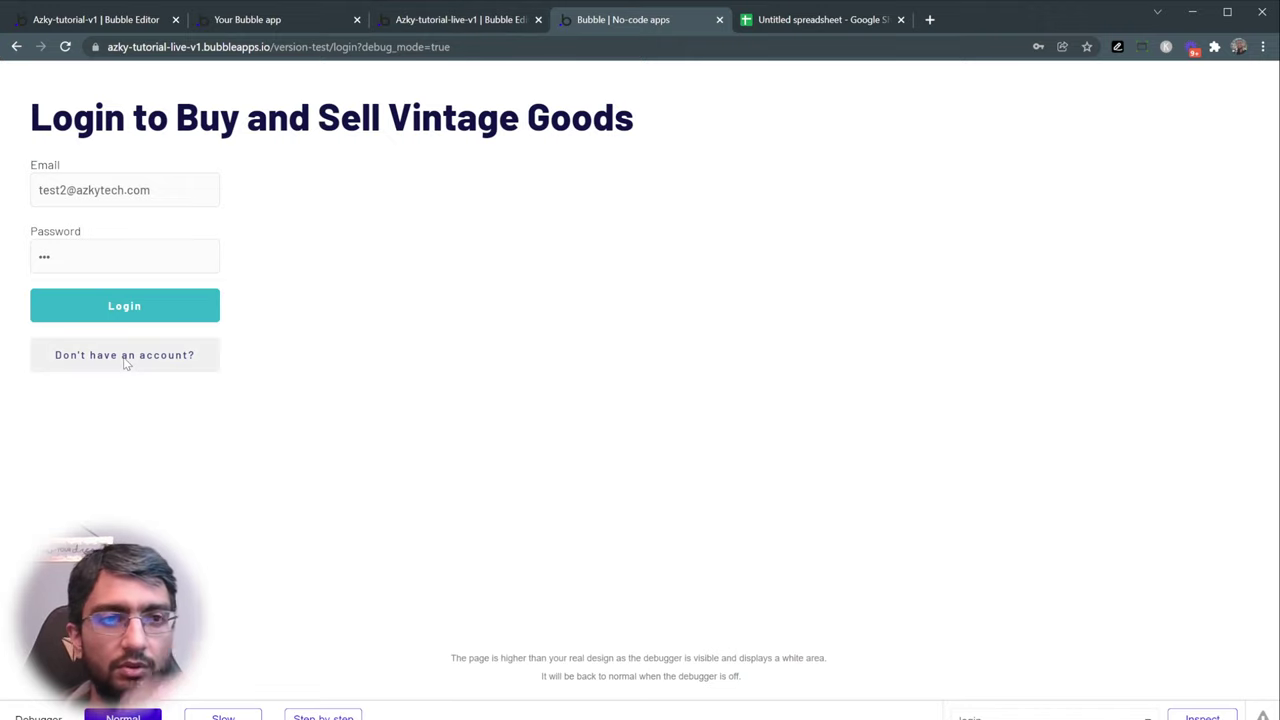
- Select the login page's 'Don't have an account?' button and create its click workflow
{"action": "left_click", "coordinate": [439, 27]}
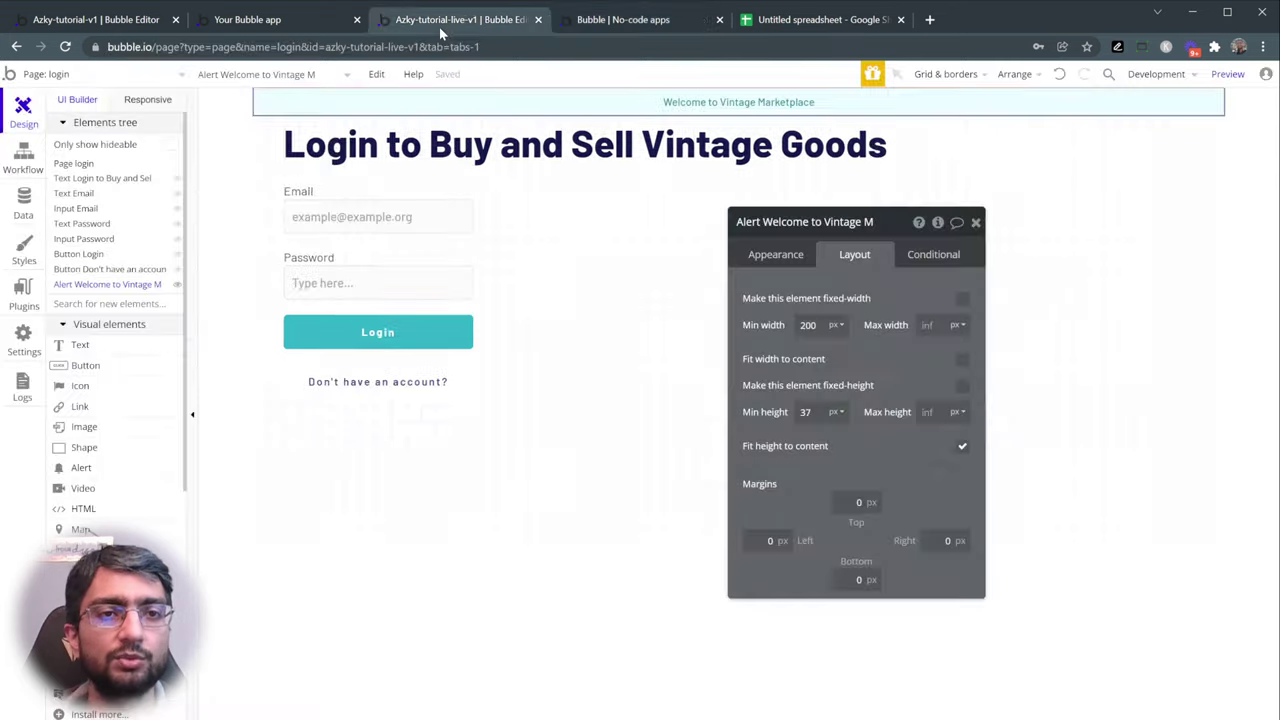
{"action": "left_click", "coordinate": [322, 393]}
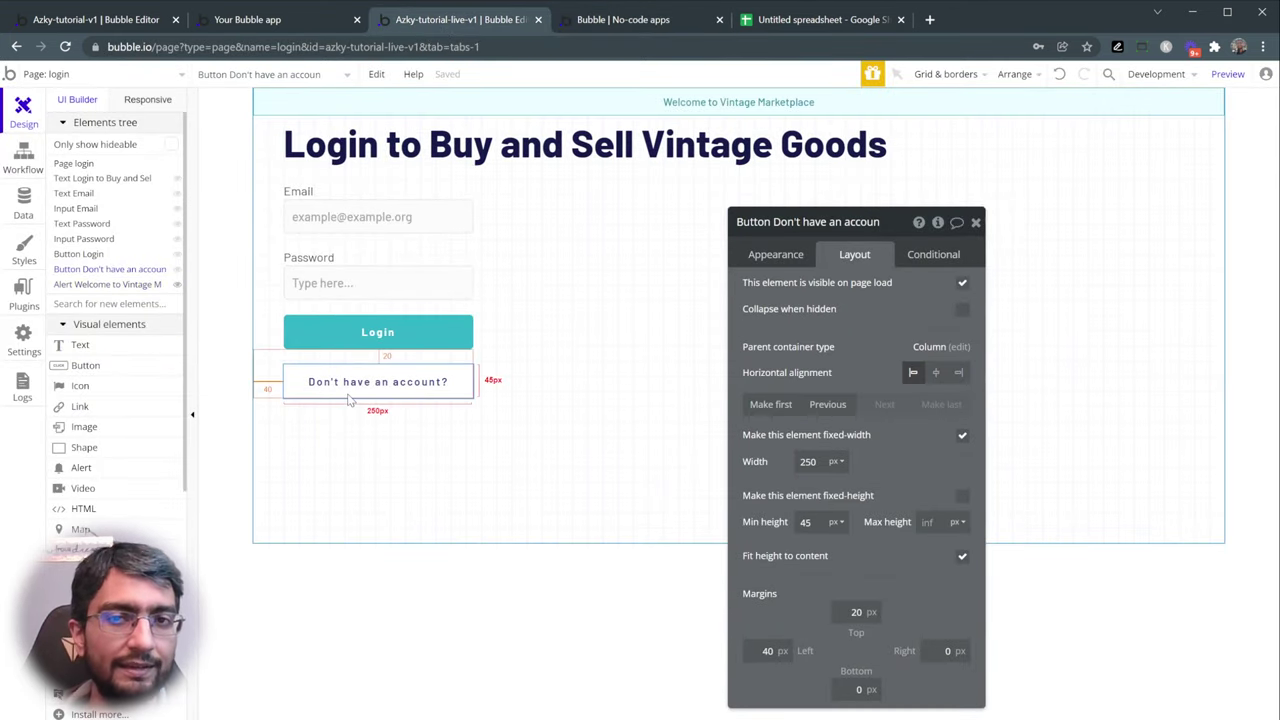
{"action": "left_click", "coordinate": [776, 254]}
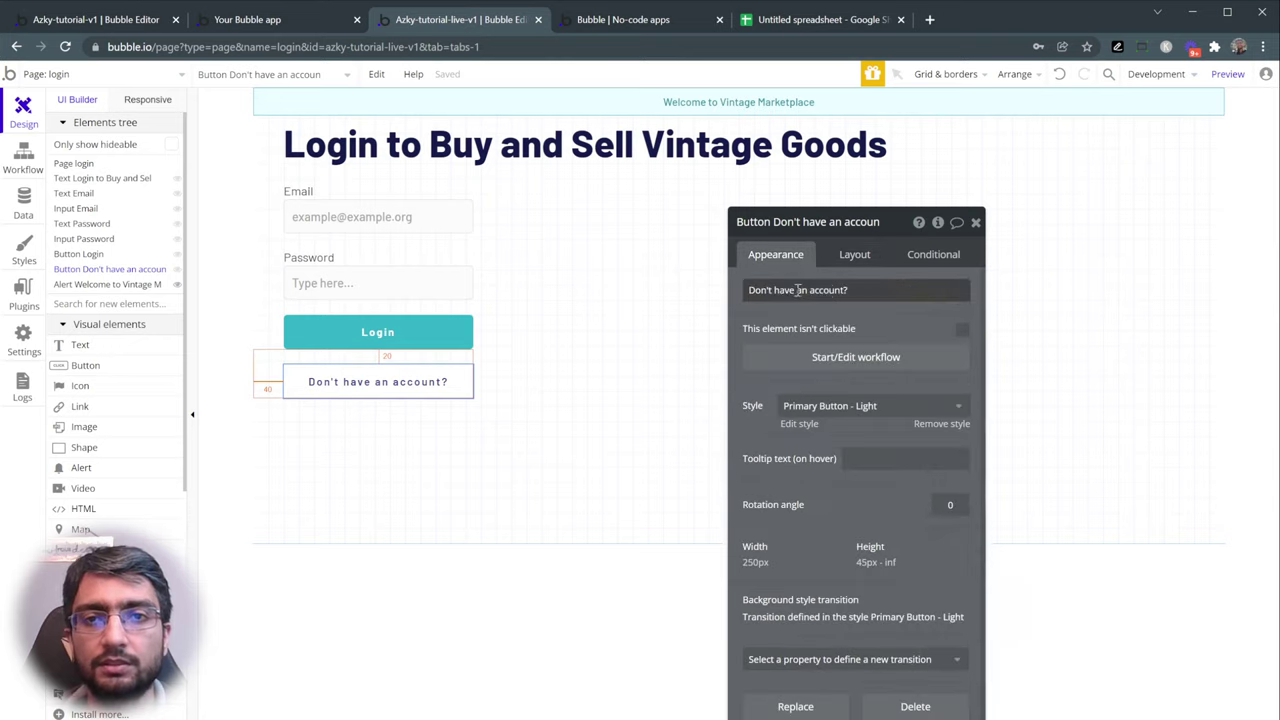
{"action": "left_click", "coordinate": [833, 362]}
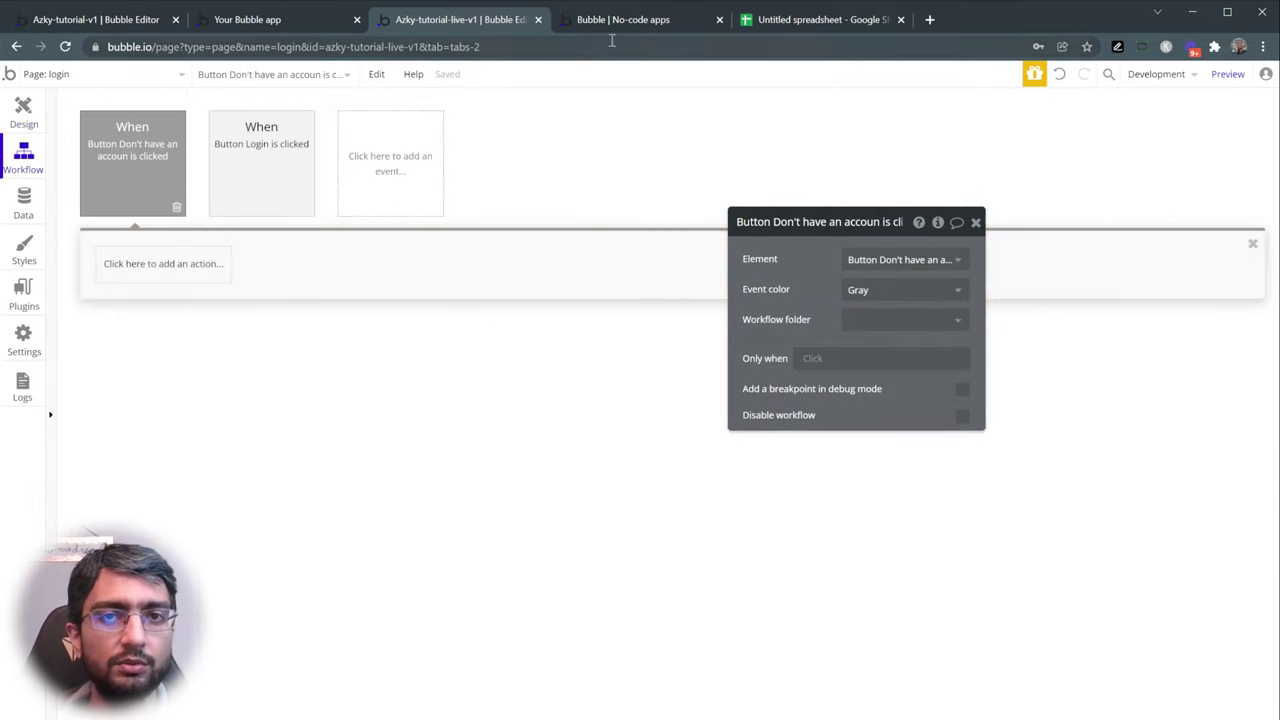
{"action": "key", "text": "ctrl+Tab"}
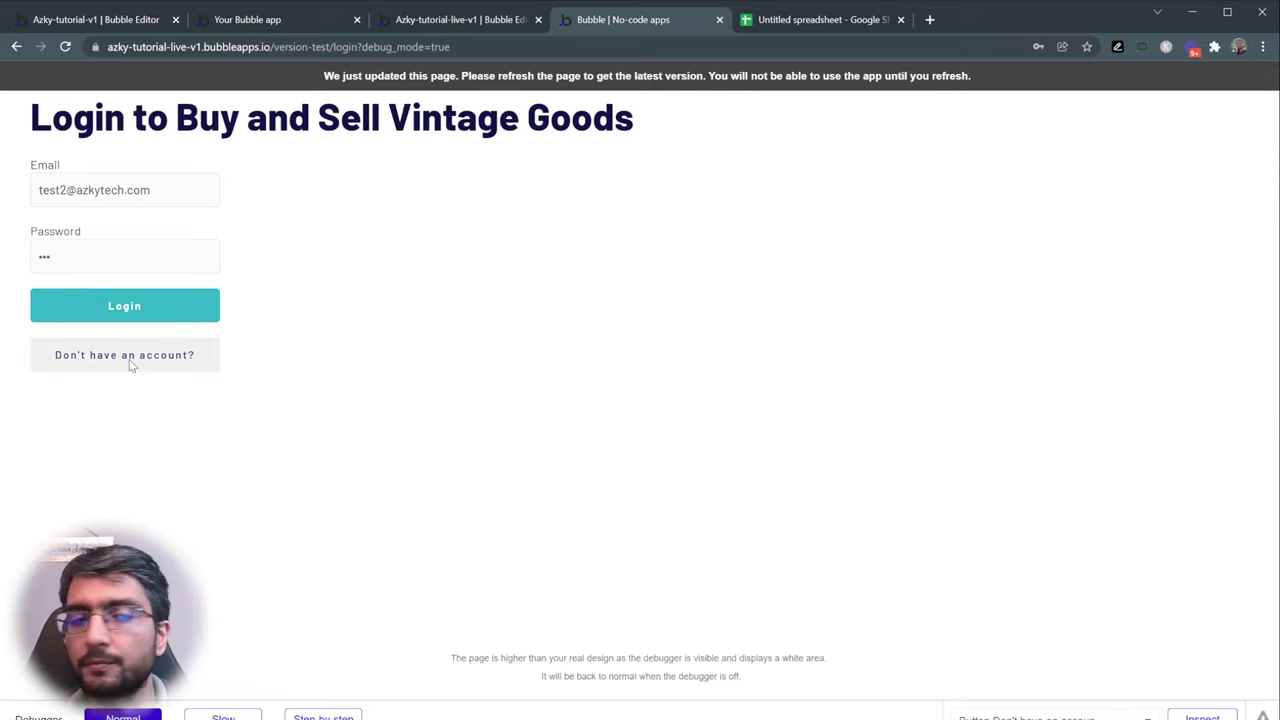
{"action": "left_click", "coordinate": [478, 20]}
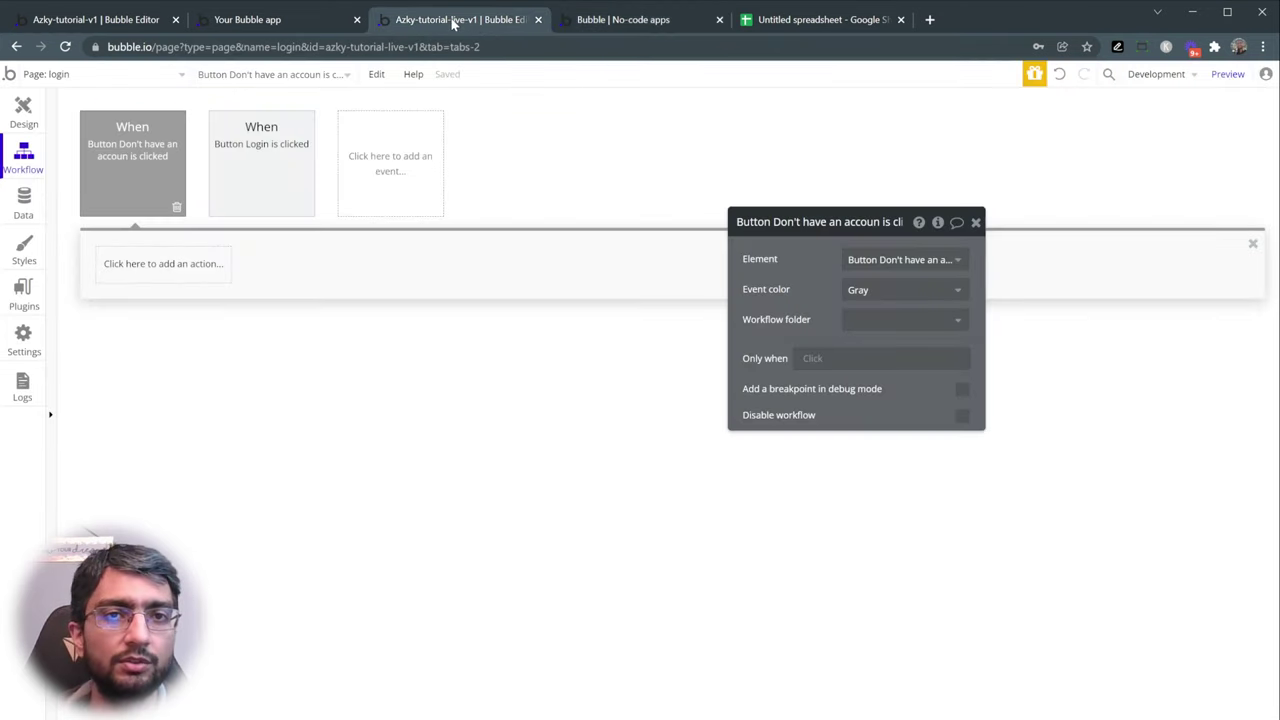
- Add a Go to page action to the workflow with destination signup
{"action": "mouse_move", "coordinate": [126, 158]}
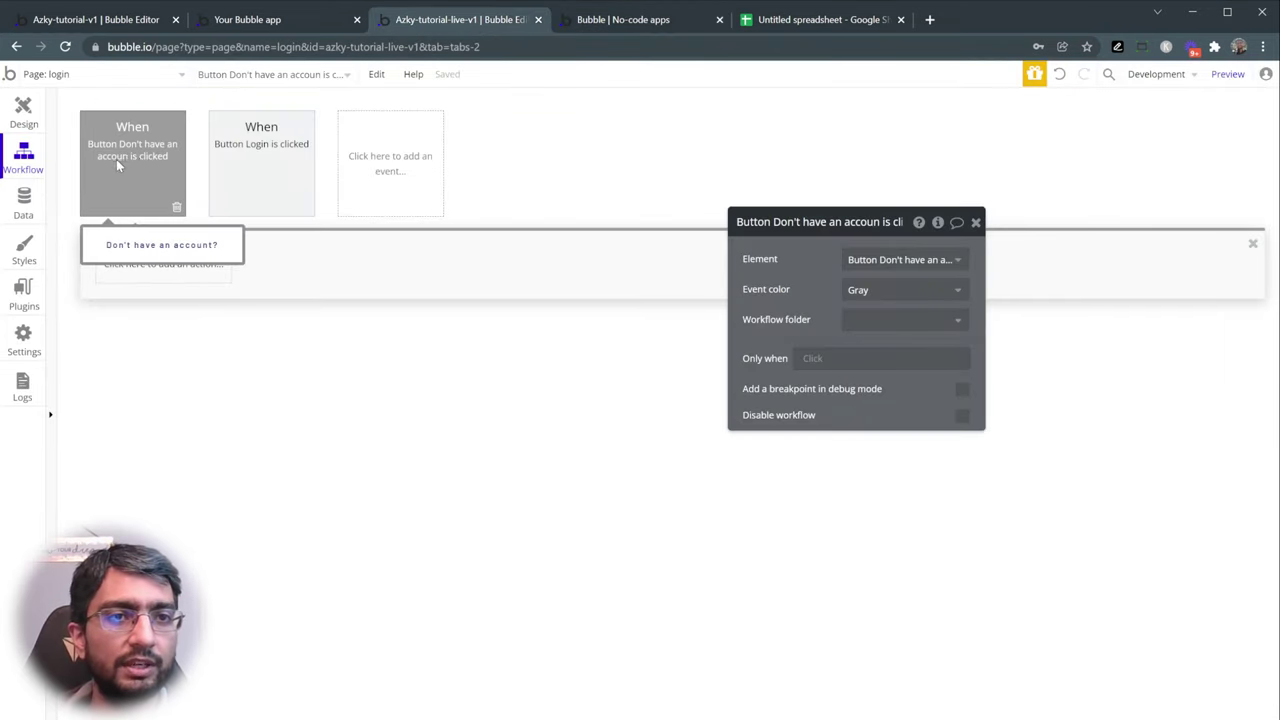
{"action": "left_click", "coordinate": [135, 266]}
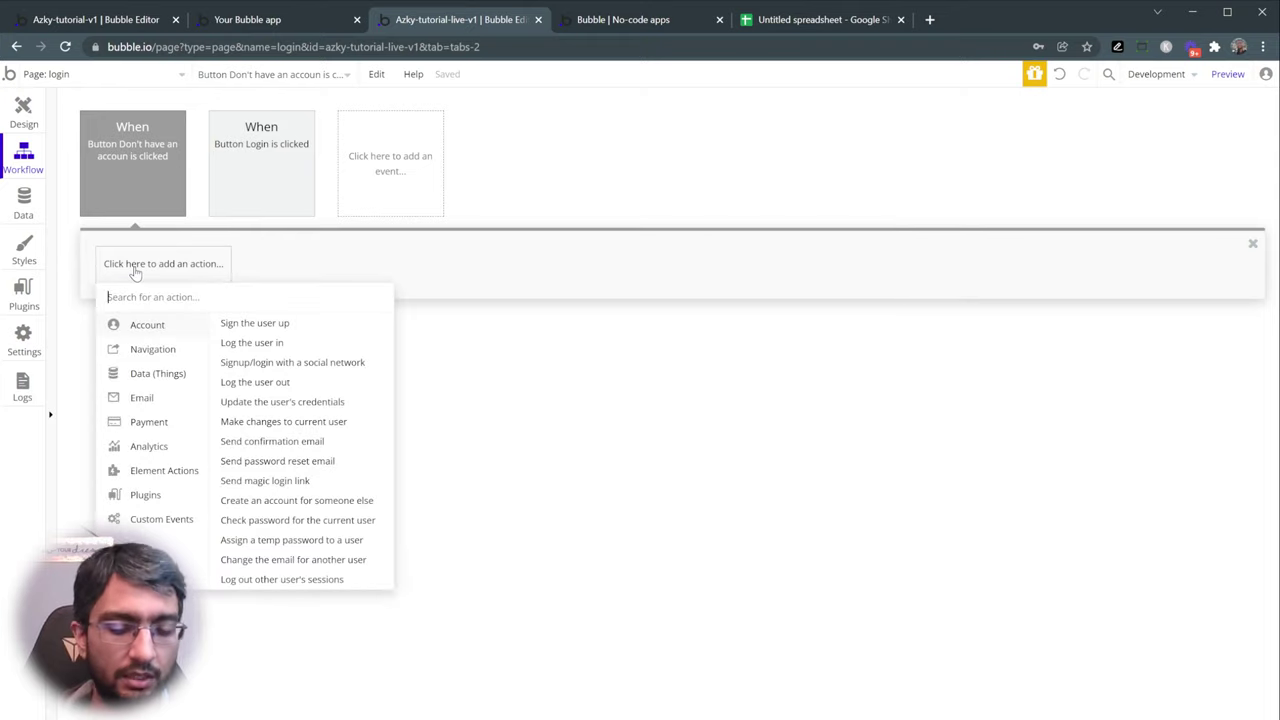
{"action": "type", "text": "go to pa"}
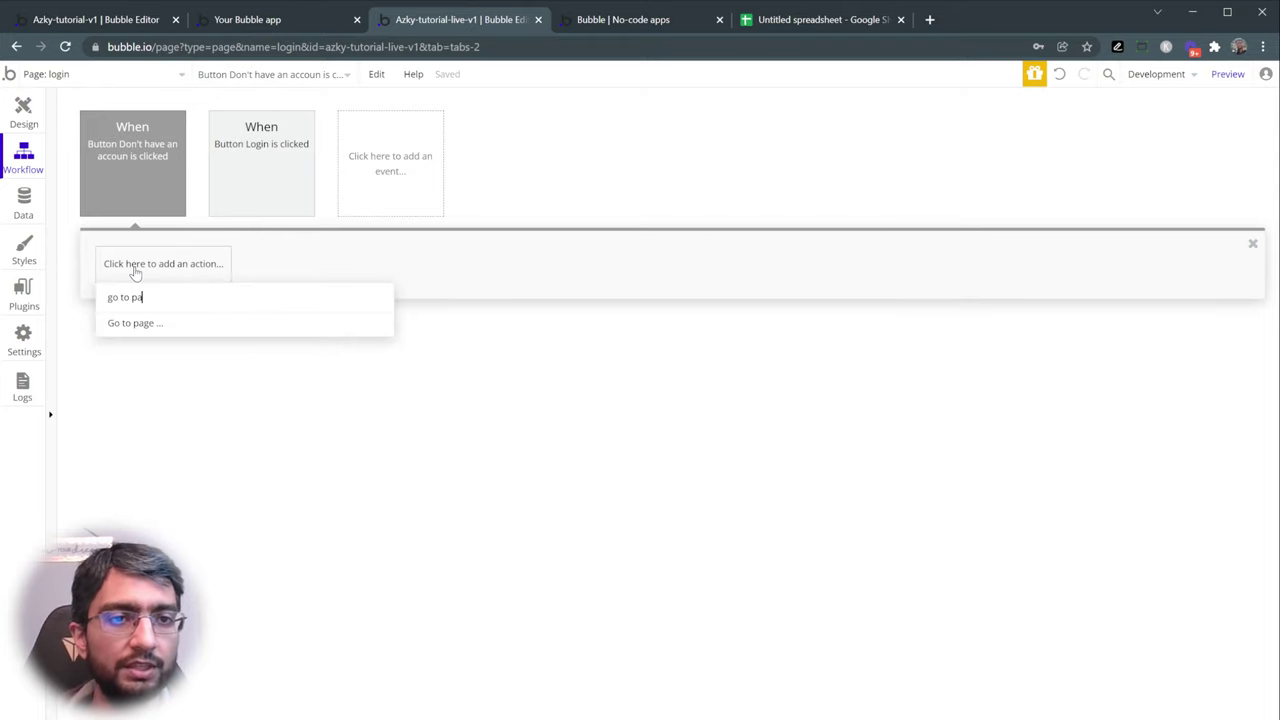
{"action": "key", "text": "ctrl+a"}
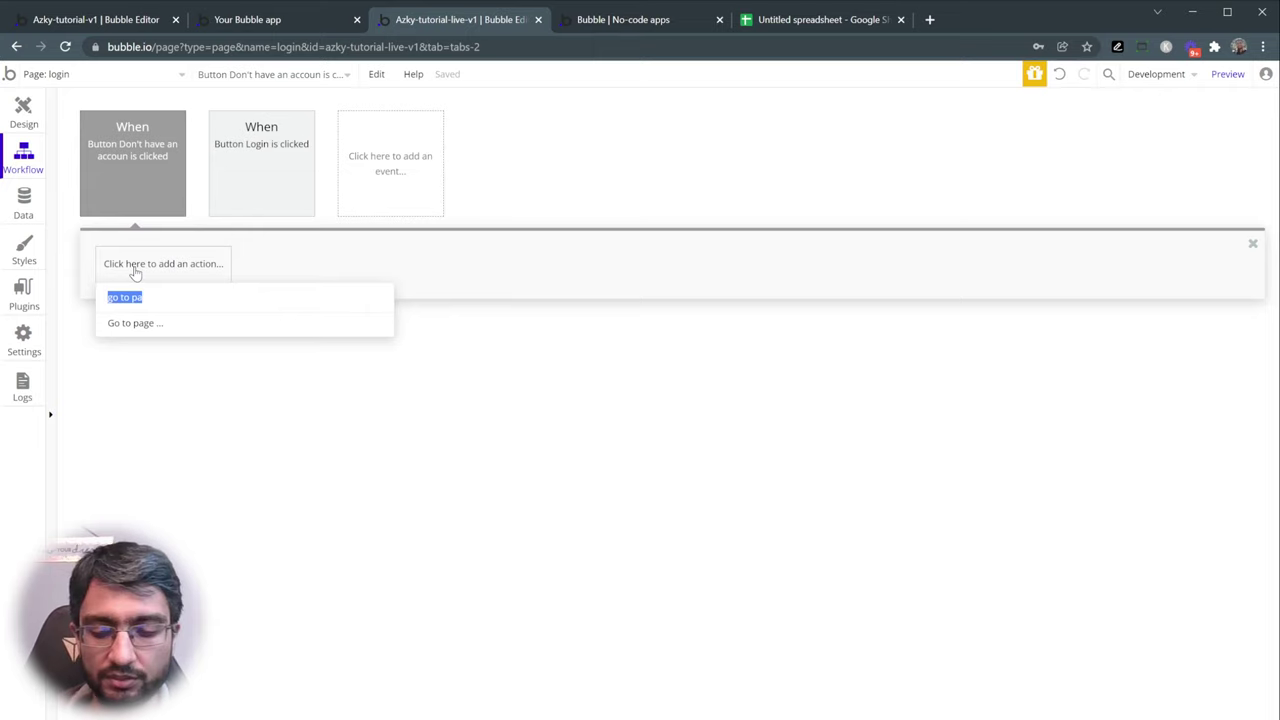
{"action": "key", "text": "BackSpace"}
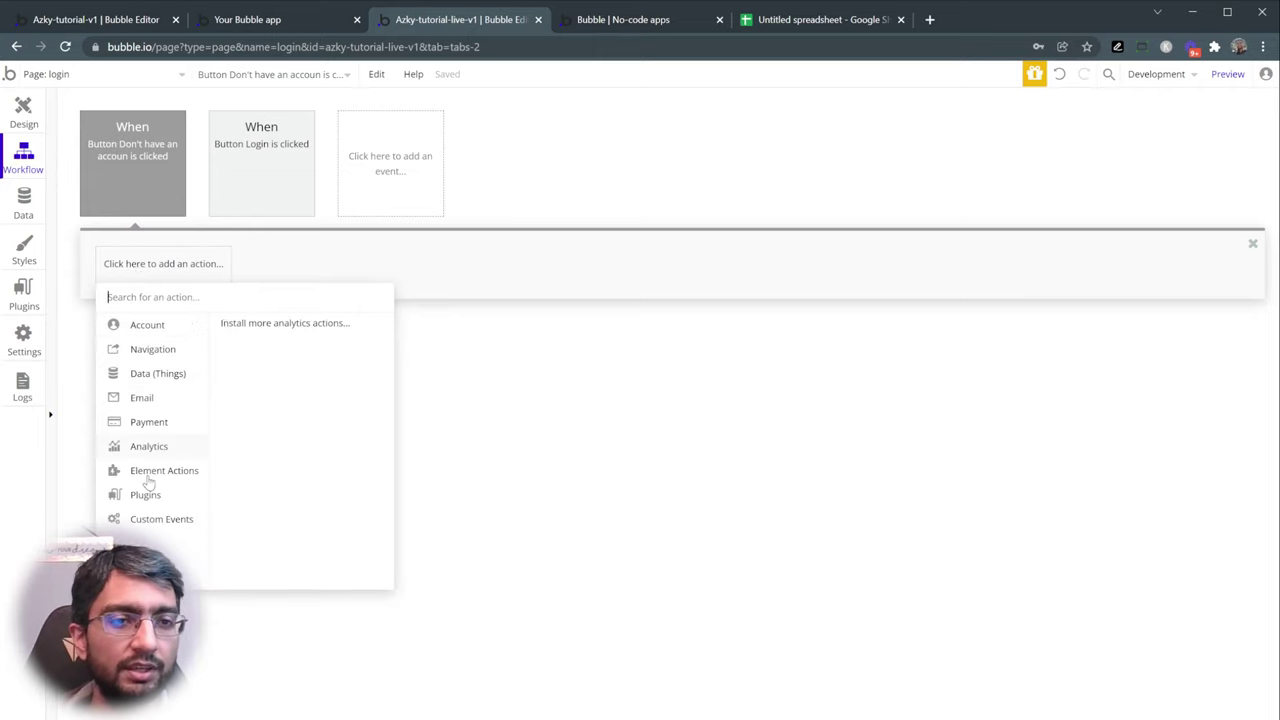
{"action": "mouse_move", "coordinate": [153, 530]}
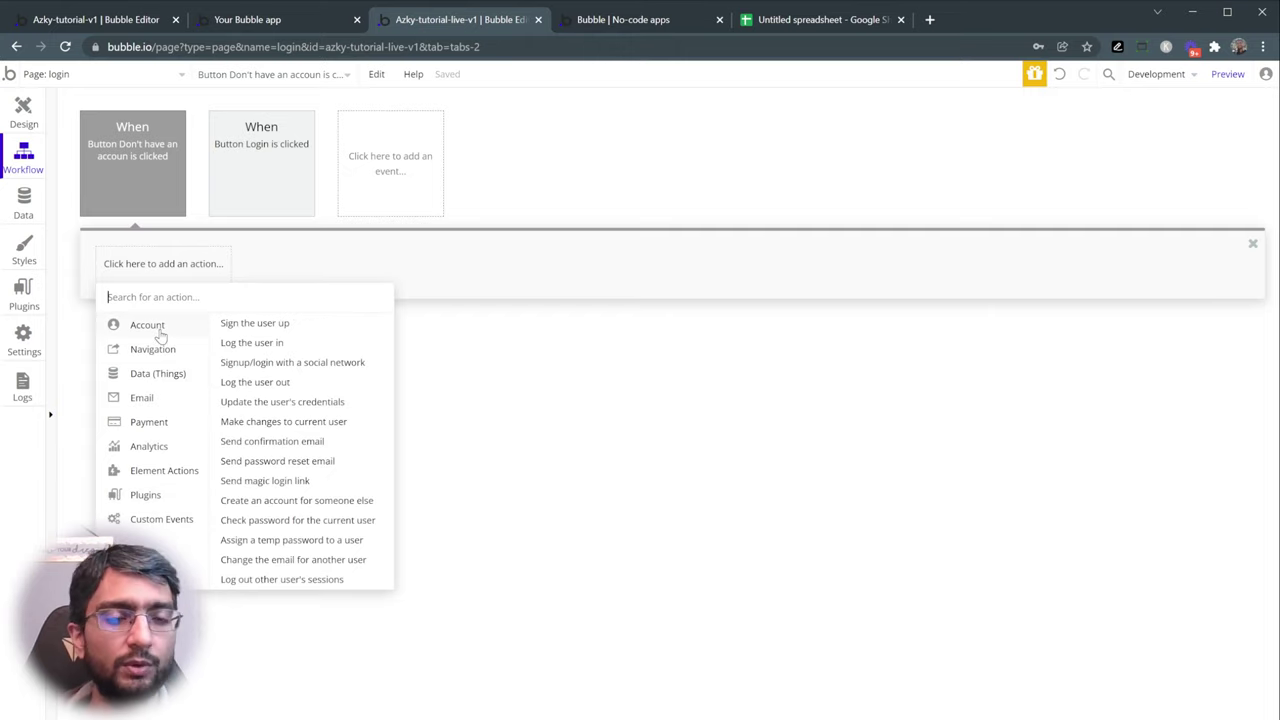
{"action": "mouse_move", "coordinate": [160, 381]}
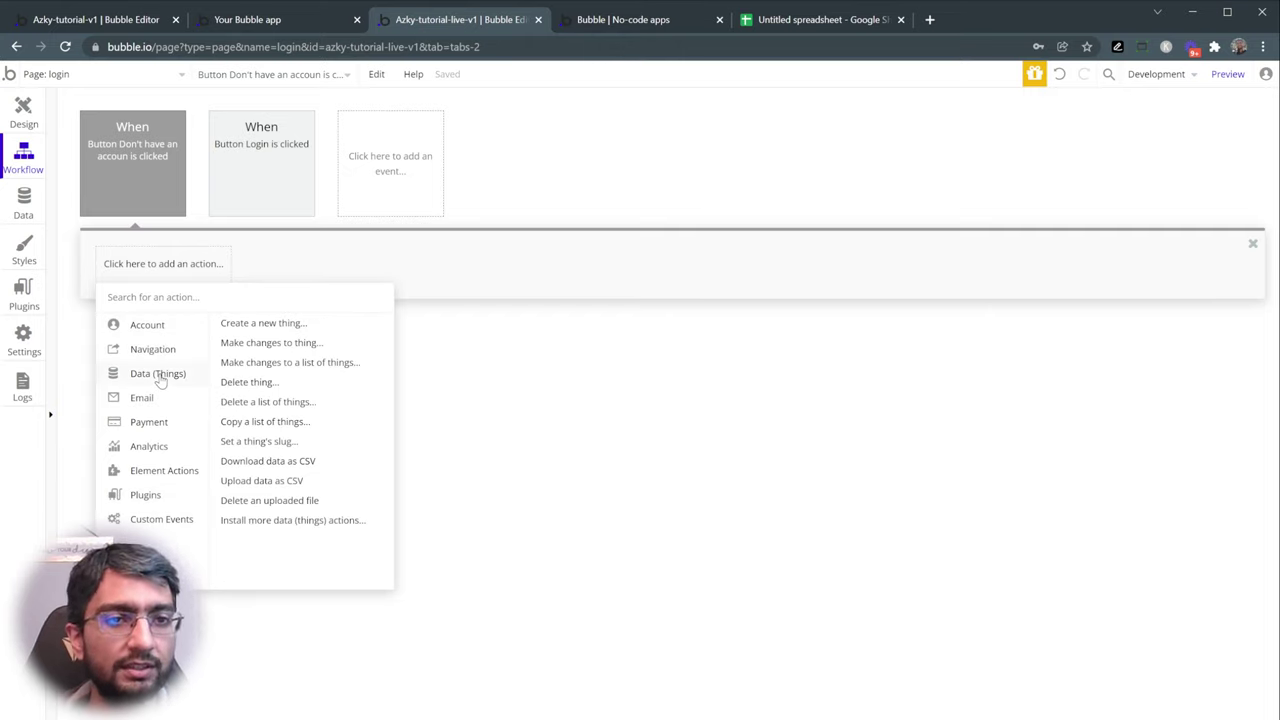
{"action": "mouse_move", "coordinate": [160, 349]}
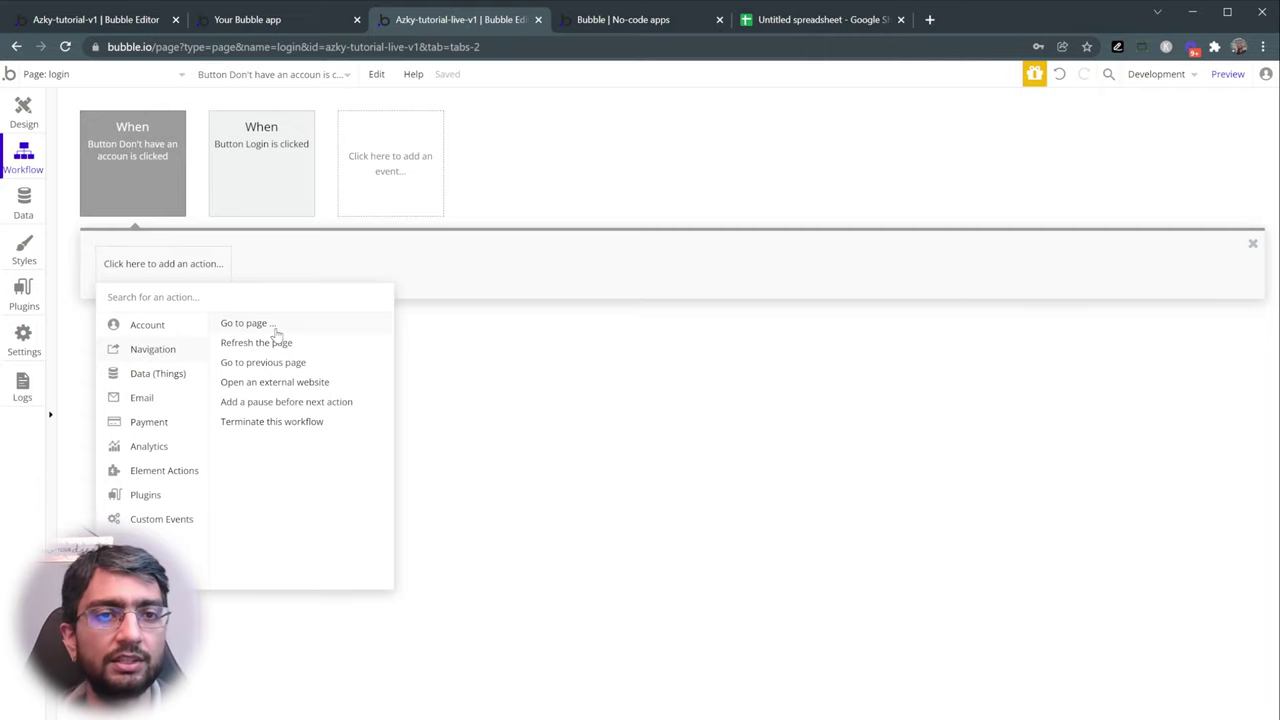
{"action": "left_click", "coordinate": [276, 328]}
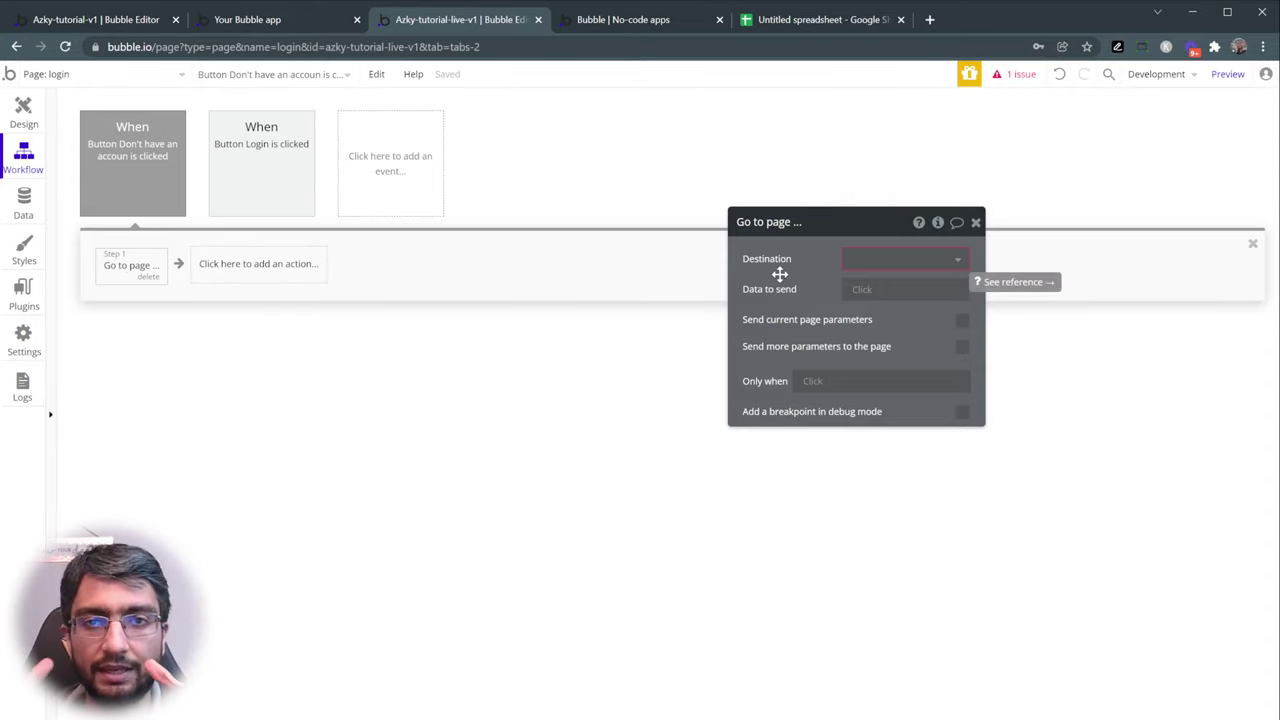
{"action": "left_click", "coordinate": [886, 262]}
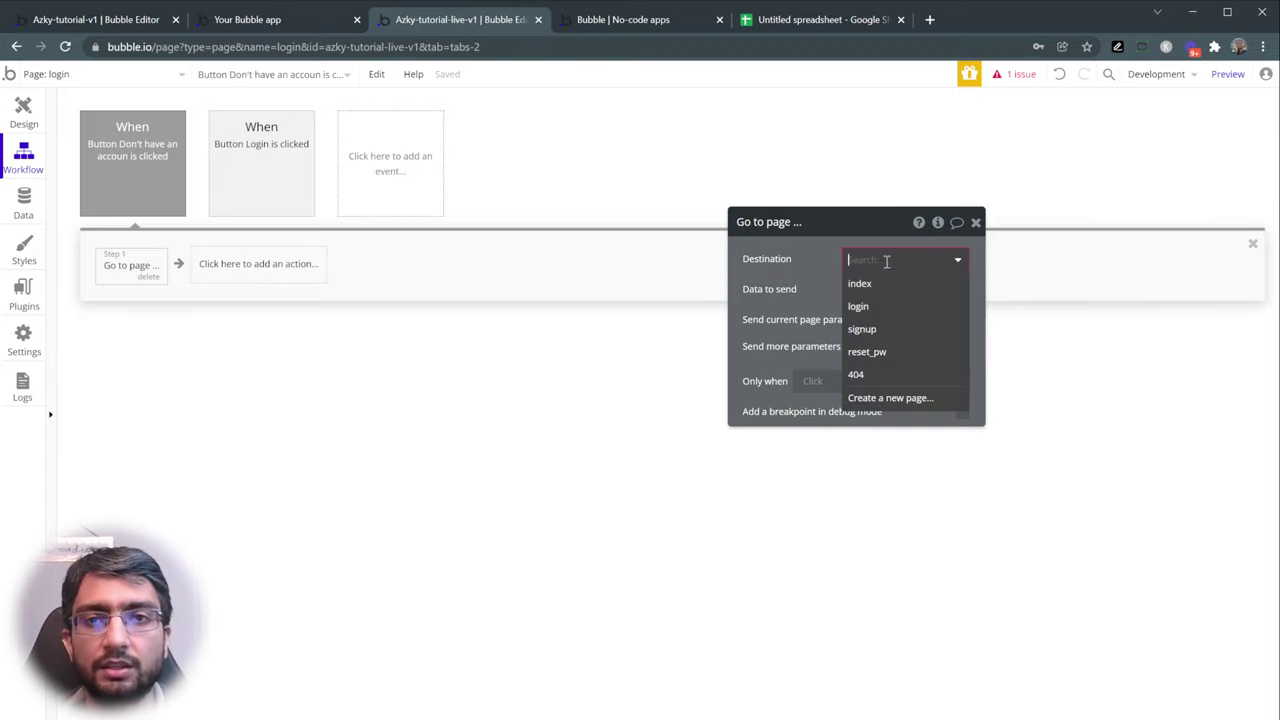
{"action": "left_click", "coordinate": [886, 328]}
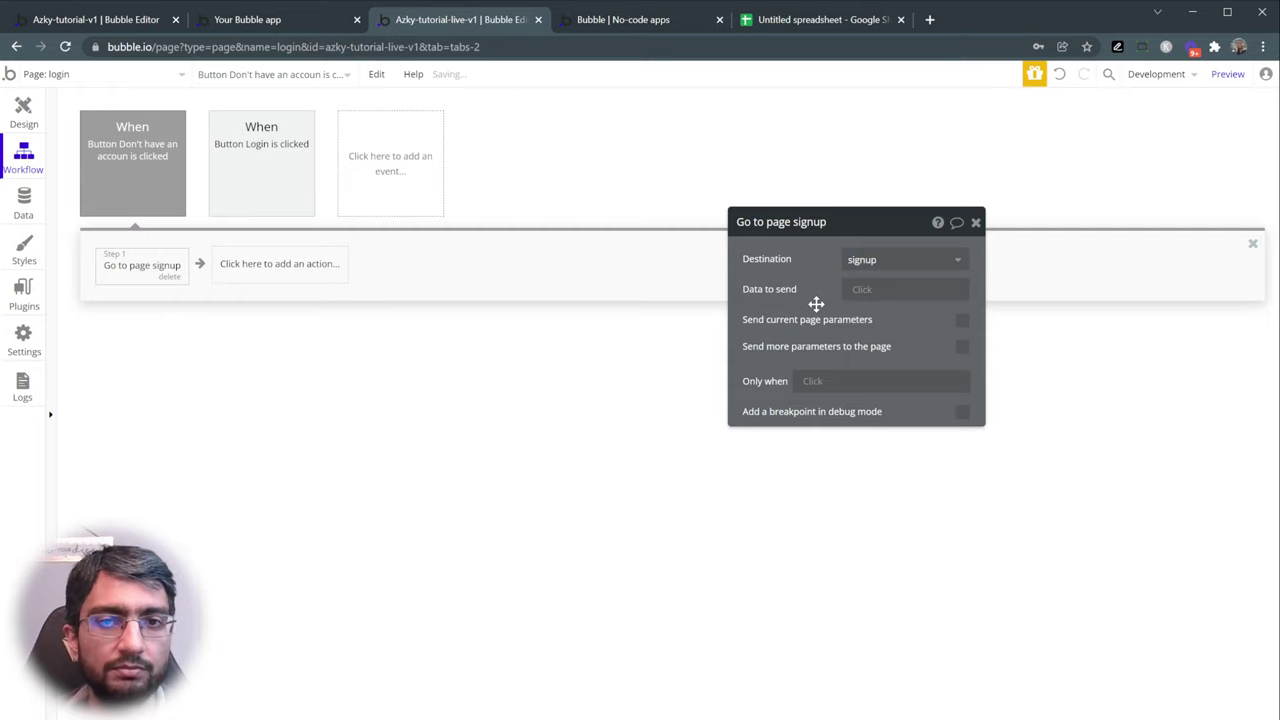
- Preview the app and check that 'Don't have an account?' opens the signup page
{"action": "left_click", "coordinate": [1228, 74]}
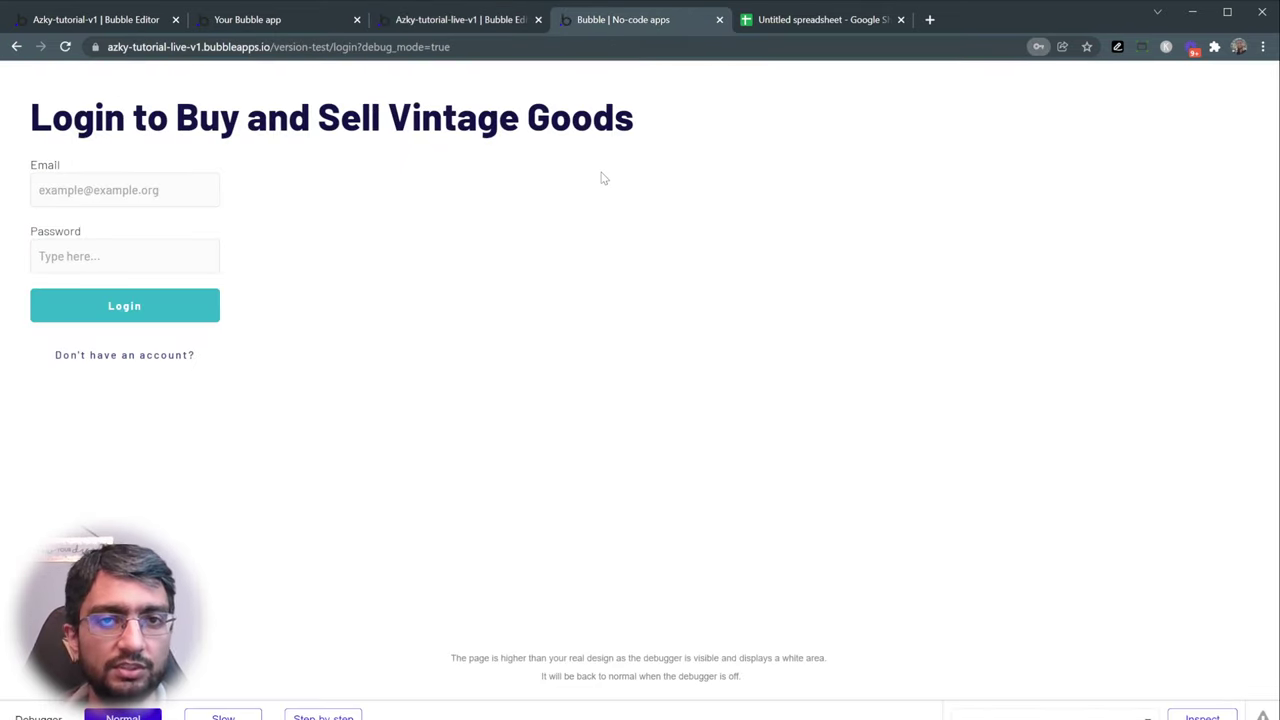
{"action": "left_click", "coordinate": [159, 366]}
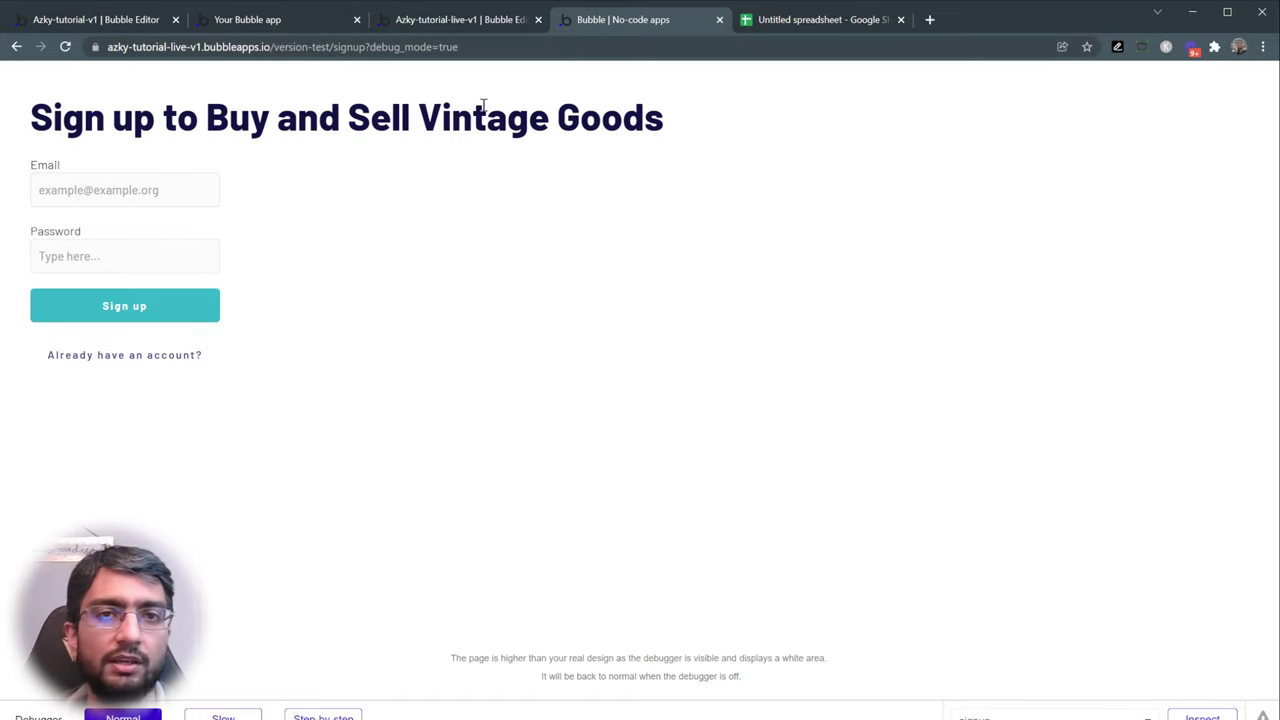
- On the signup page, create a click workflow for the 'Already have an account?' button
{"action": "left_click", "coordinate": [470, 20]}
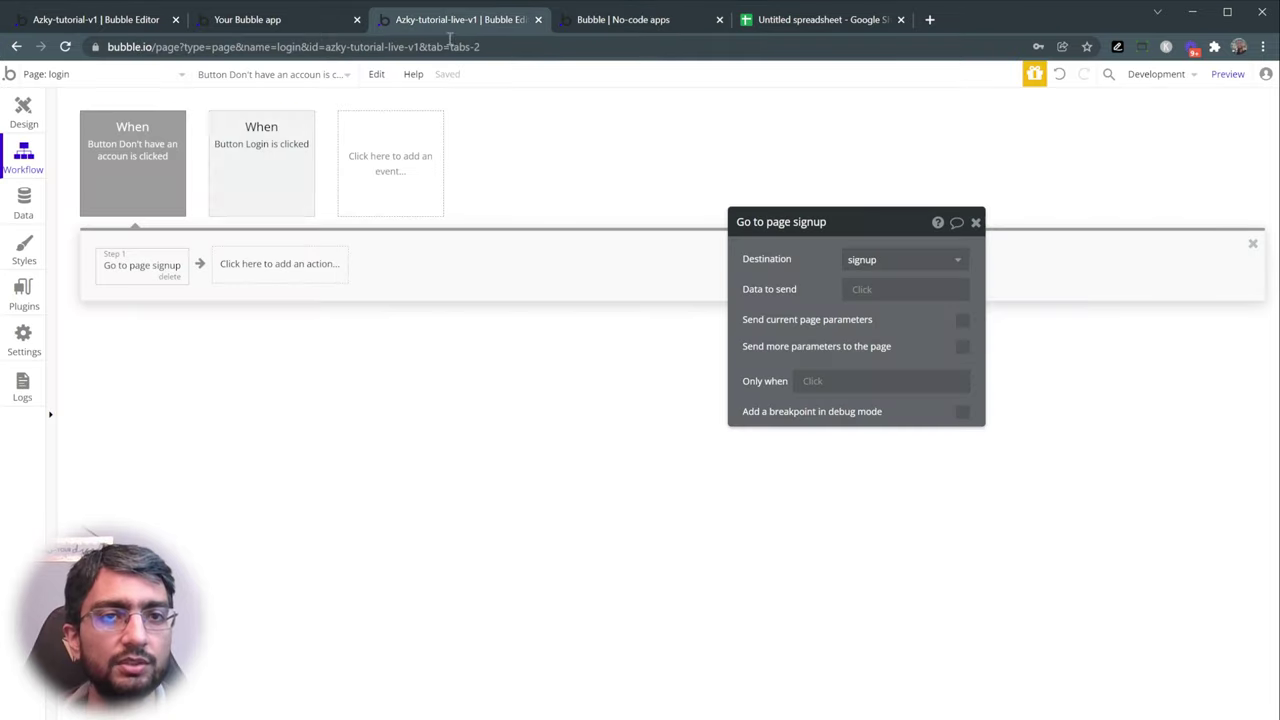
{"action": "left_click", "coordinate": [85, 73]}
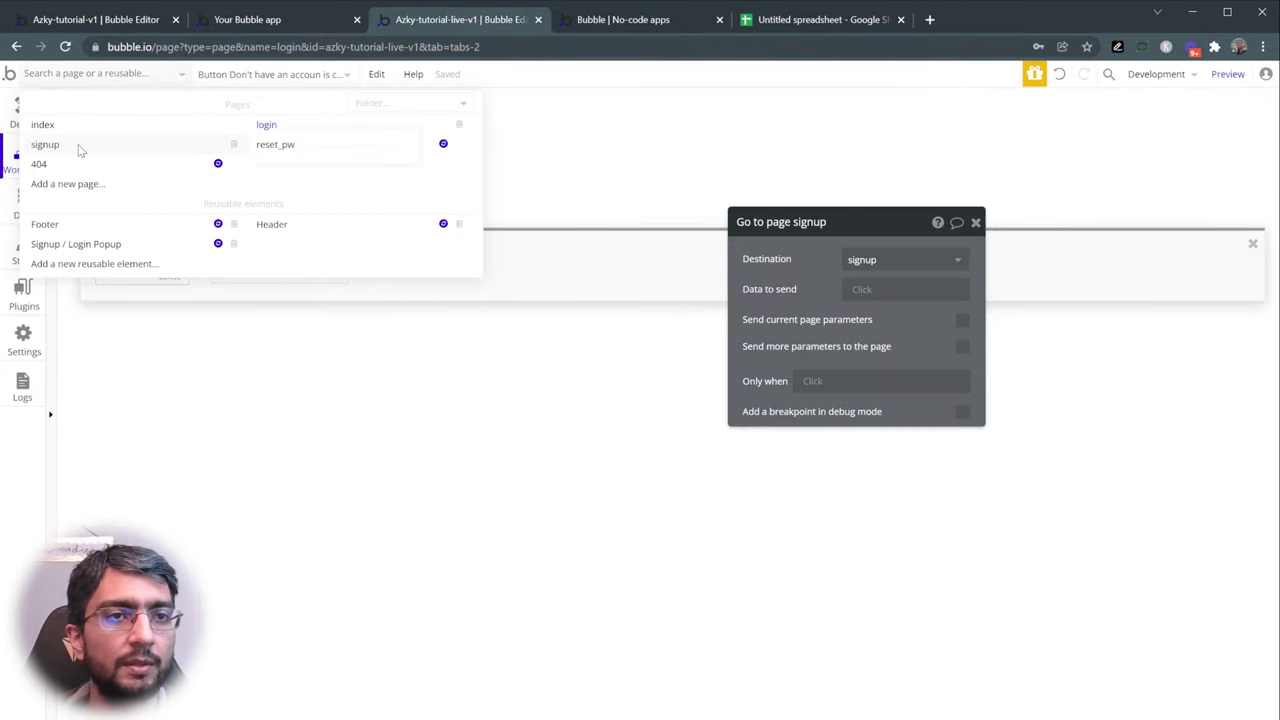
{"action": "left_click", "coordinate": [79, 151]}
{"action": "left_click", "coordinate": [80, 75]}
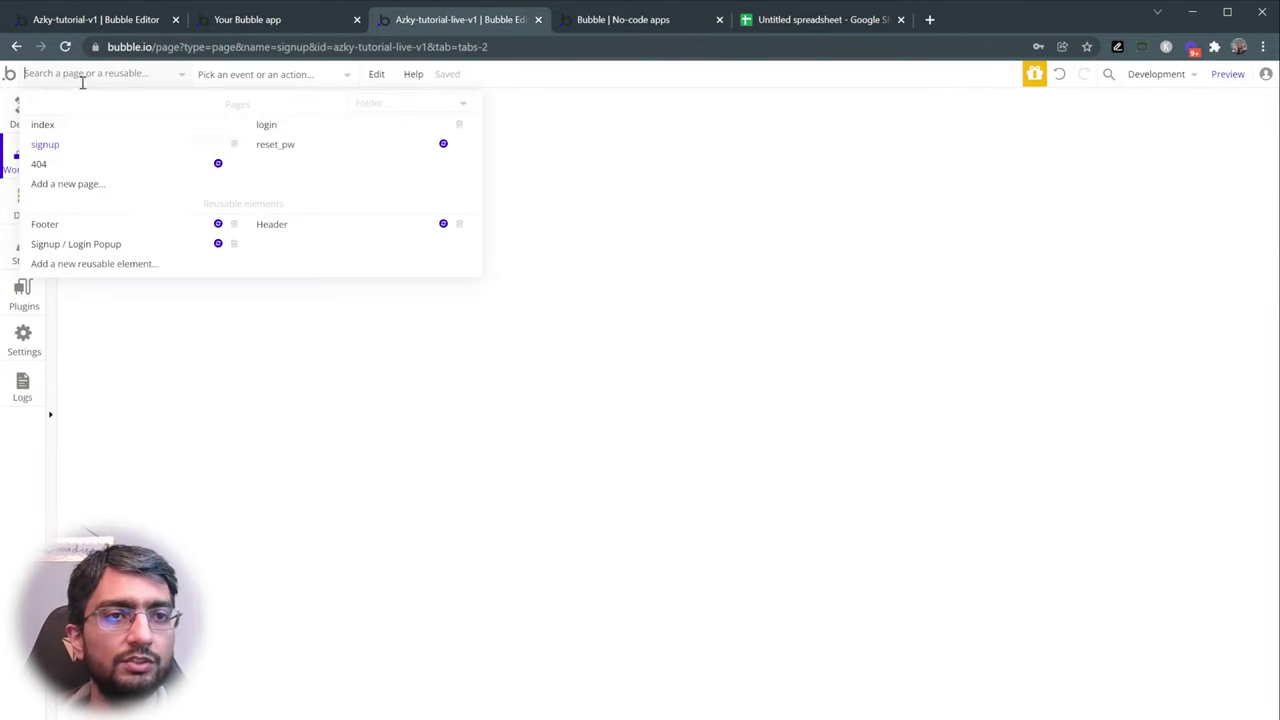
{"action": "left_click", "coordinate": [57, 148]}
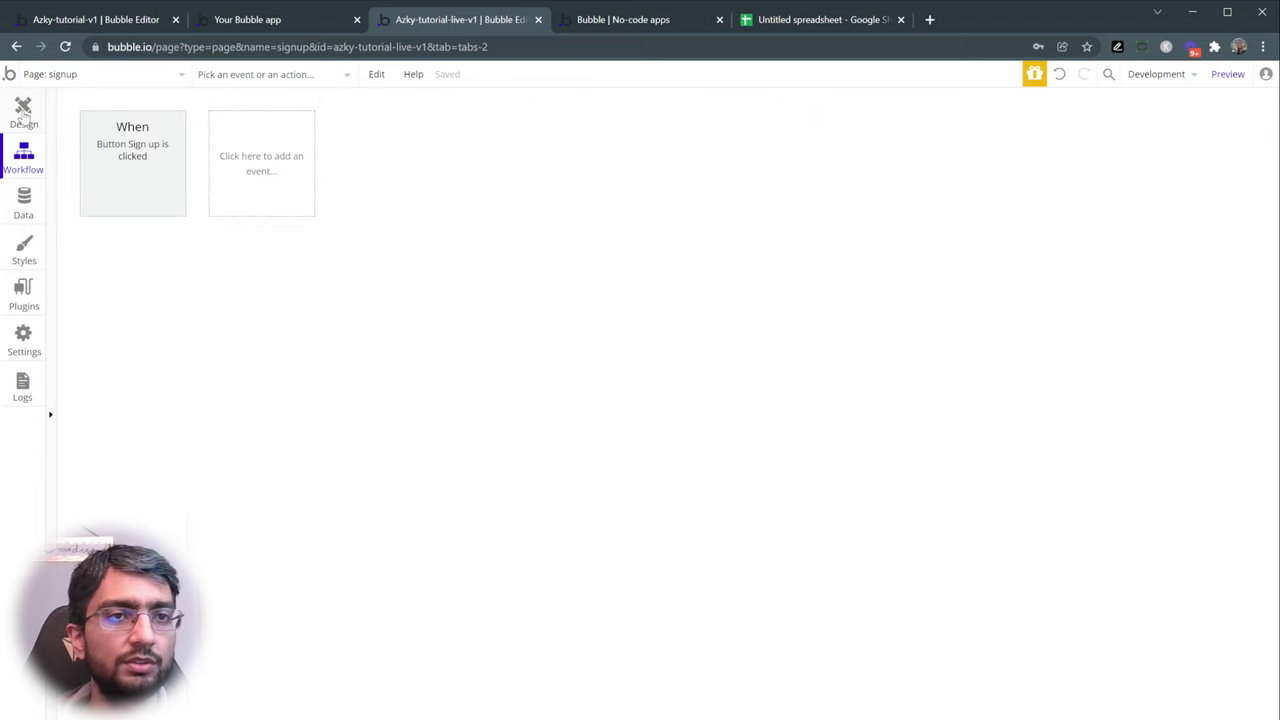
{"action": "left_click", "coordinate": [24, 116]}
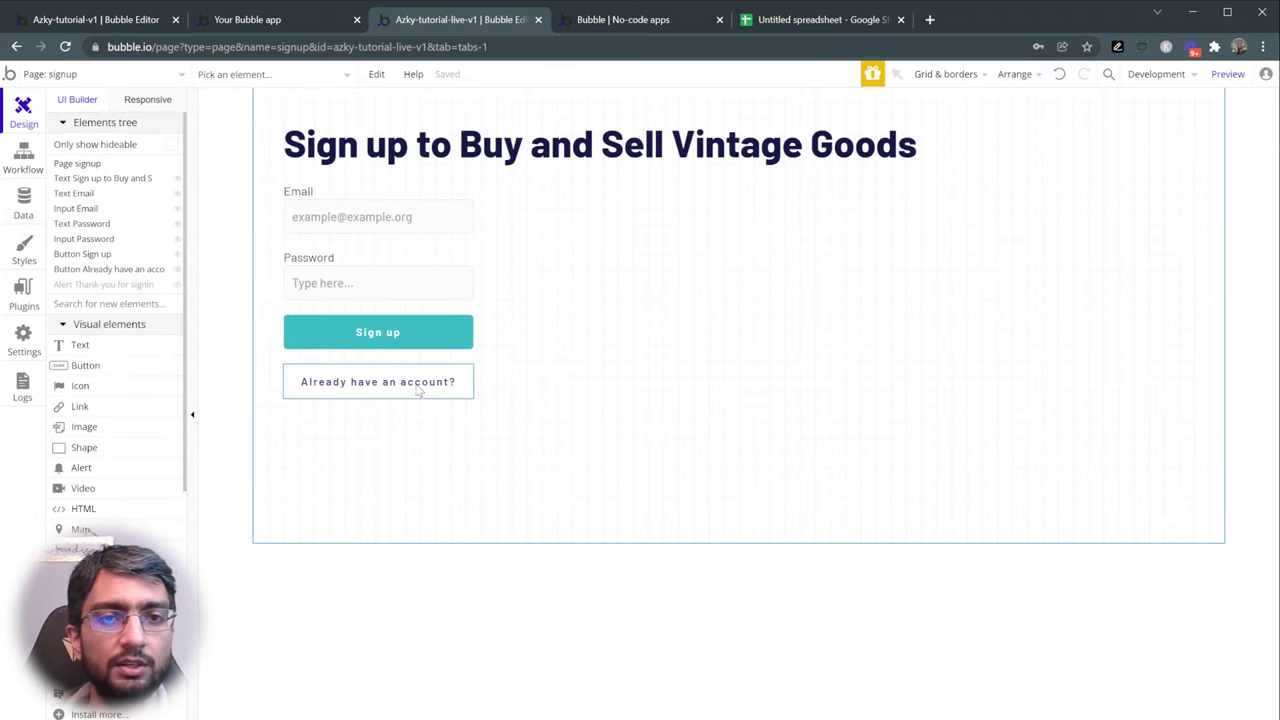
{"action": "double_click", "coordinate": [418, 392]}
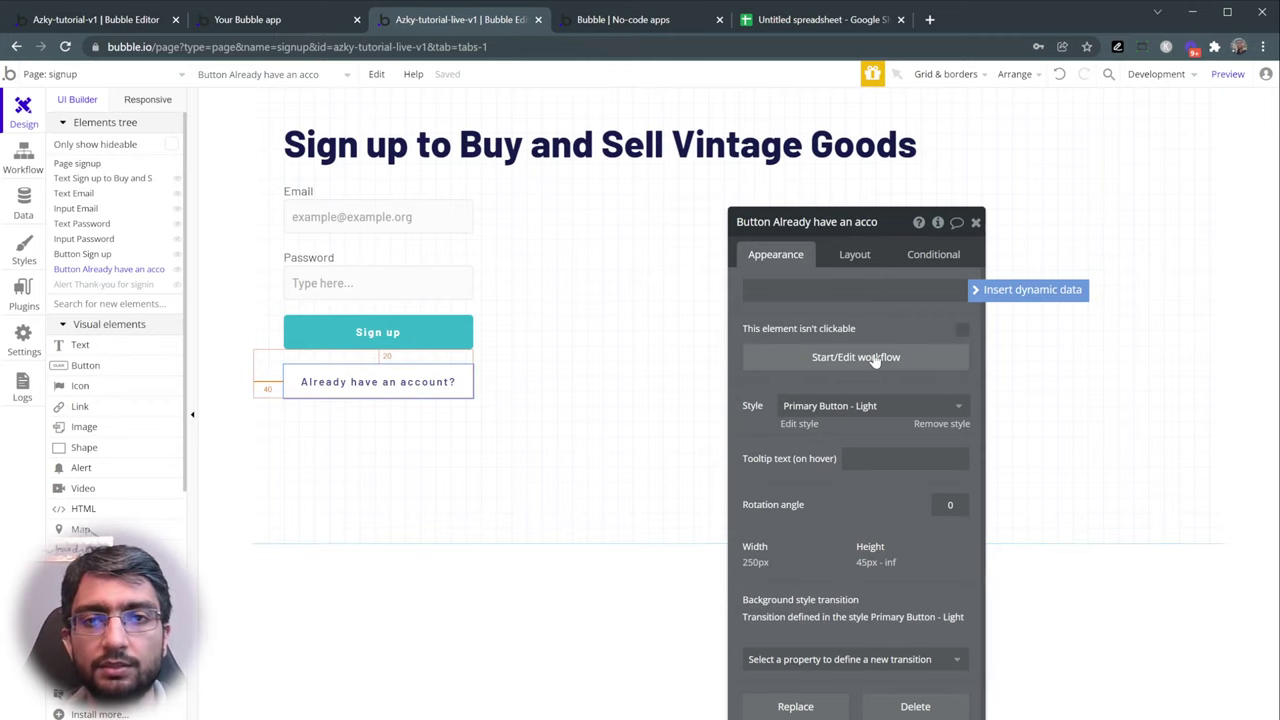
{"action": "left_click", "coordinate": [874, 358]}
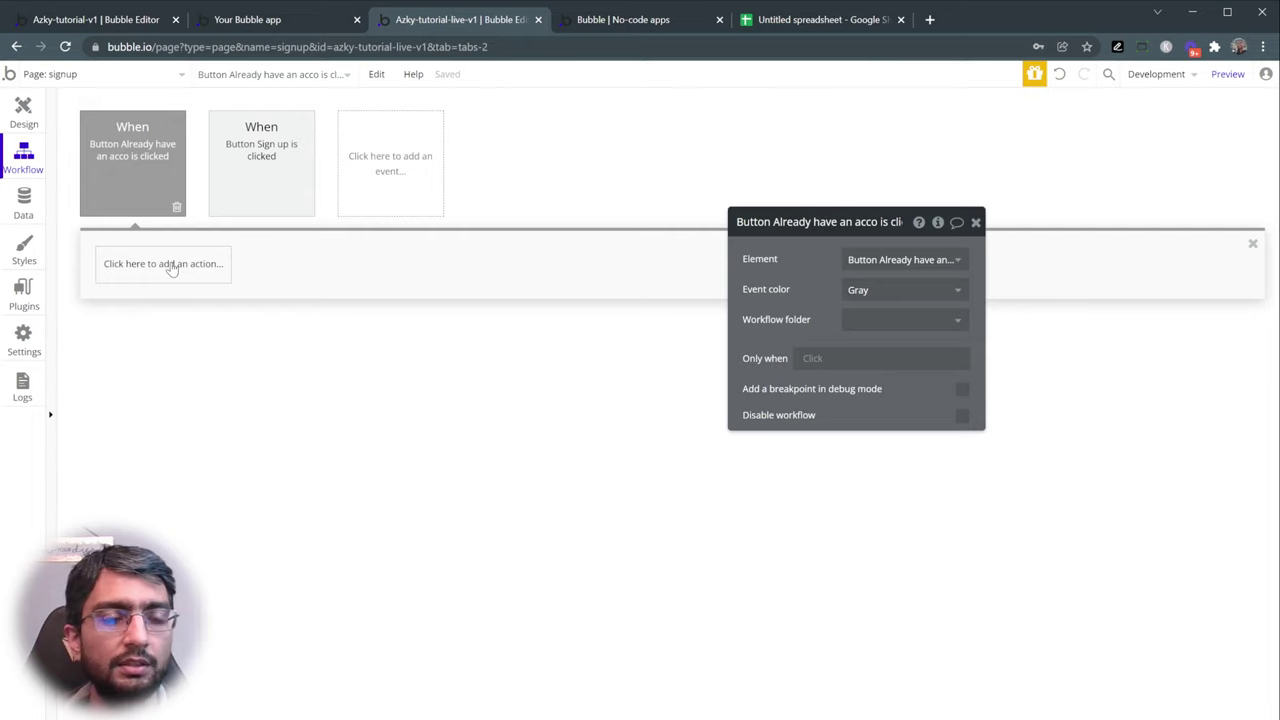
- Add a Go to page action to the workflow with destination login
{"action": "left_click", "coordinate": [165, 264]}
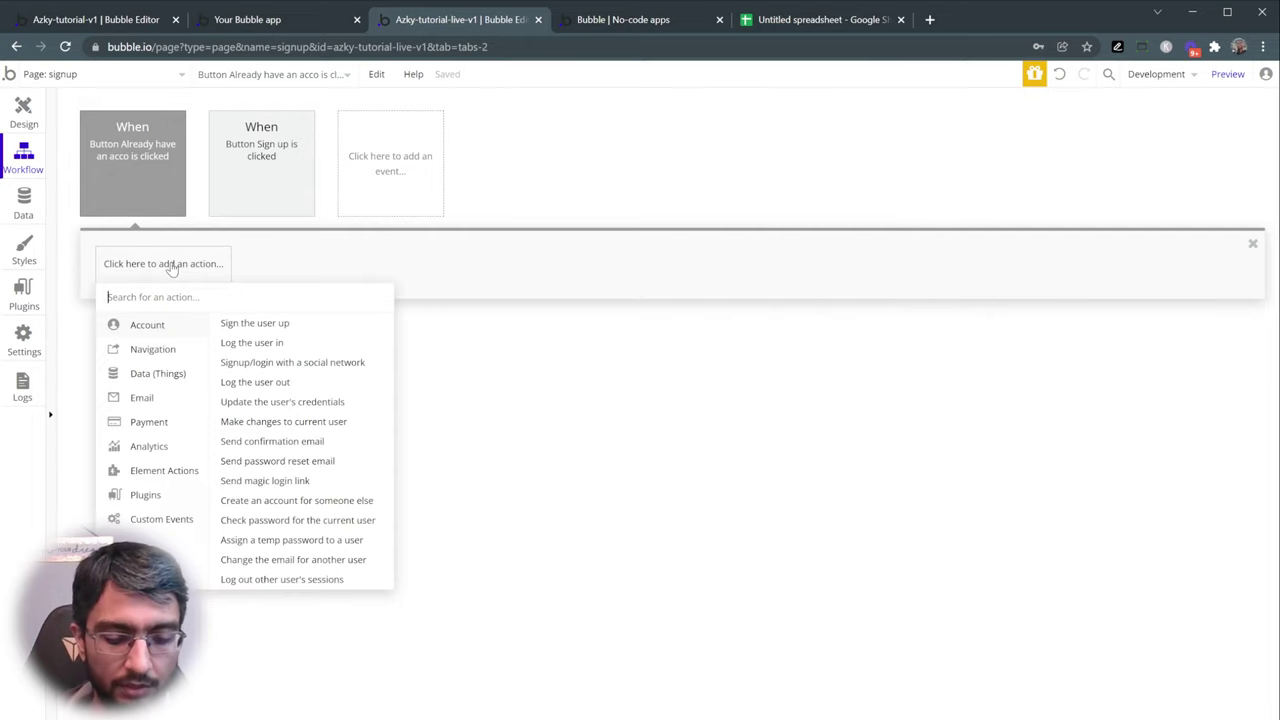
{"action": "mouse_move", "coordinate": [169, 349]}
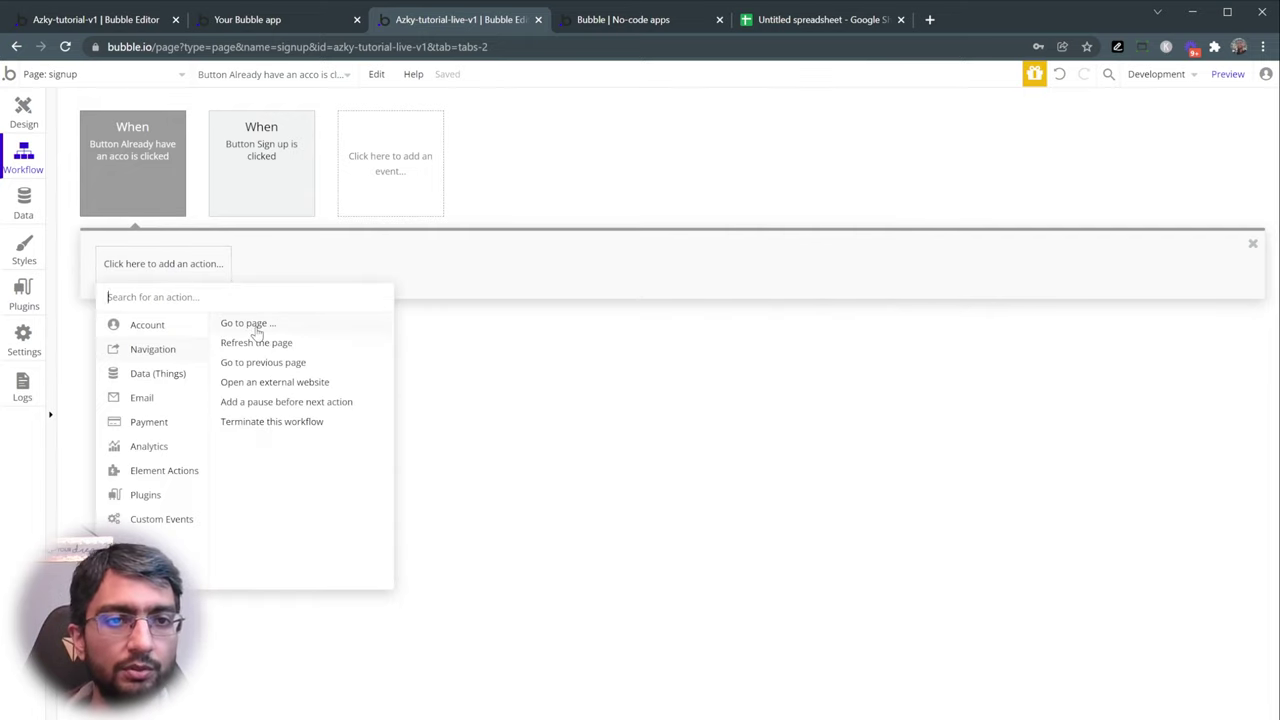
{"action": "left_click", "coordinate": [250, 330]}
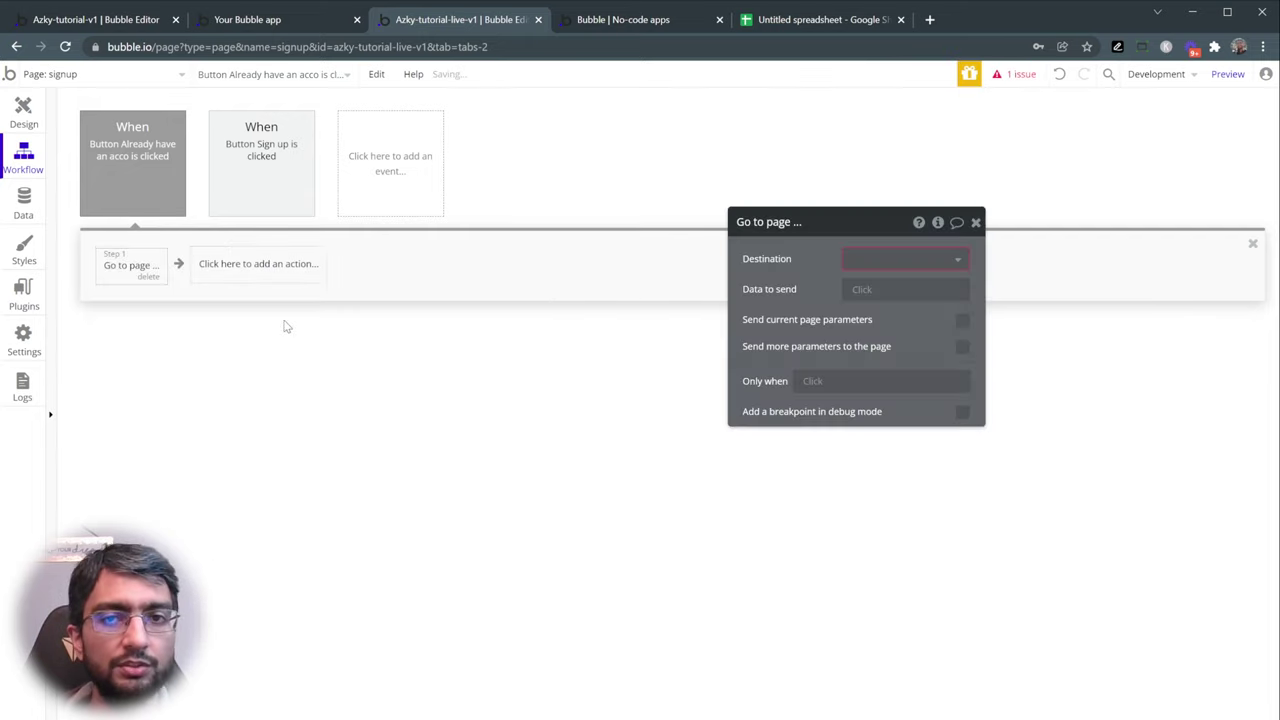
{"action": "left_click", "coordinate": [856, 268]}
{"action": "left_click", "coordinate": [877, 310]}
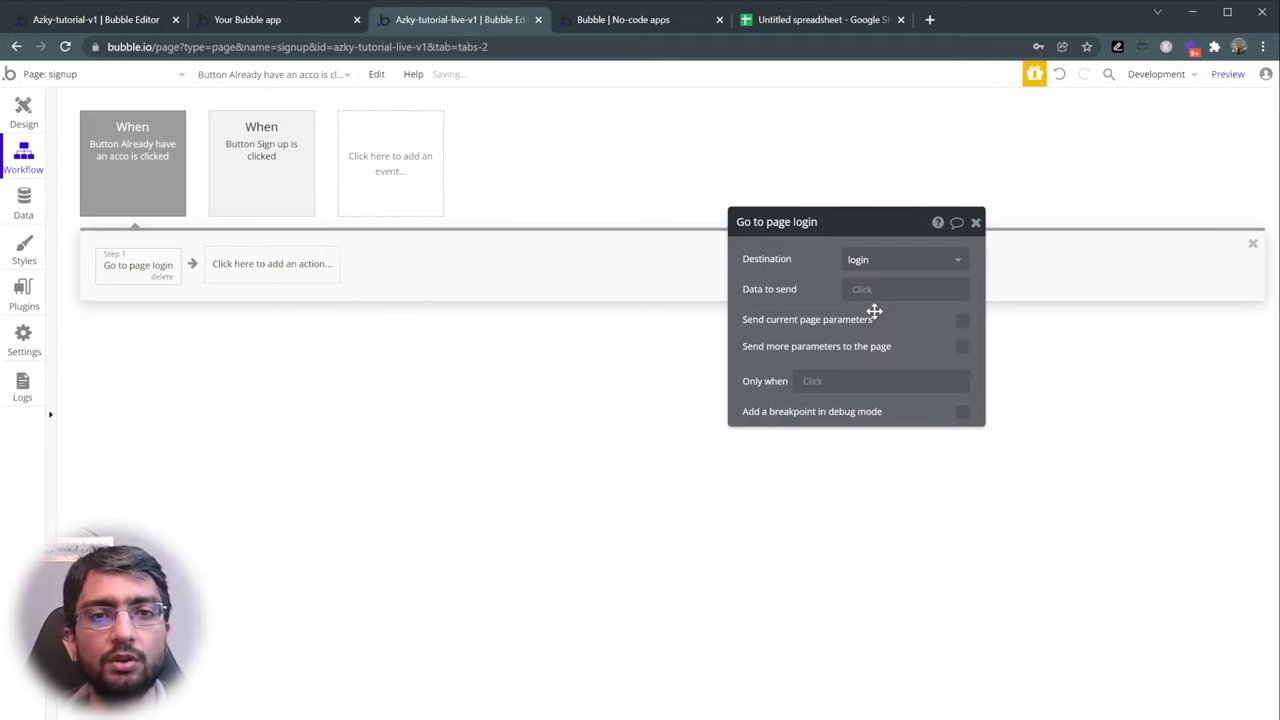
- Preview the signup page, test the sign-in link between login and signup, and return to the editor
{"action": "left_click", "coordinate": [1223, 77]}
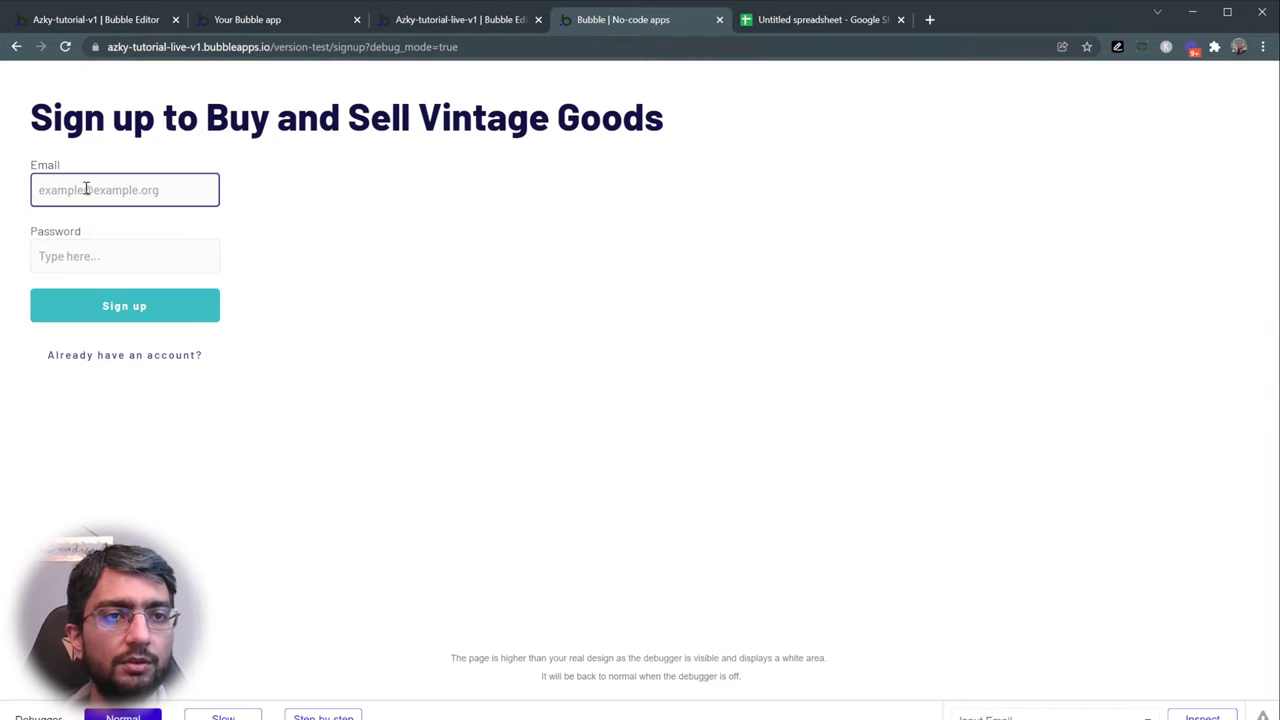
{"action": "left_click", "coordinate": [108, 367]}
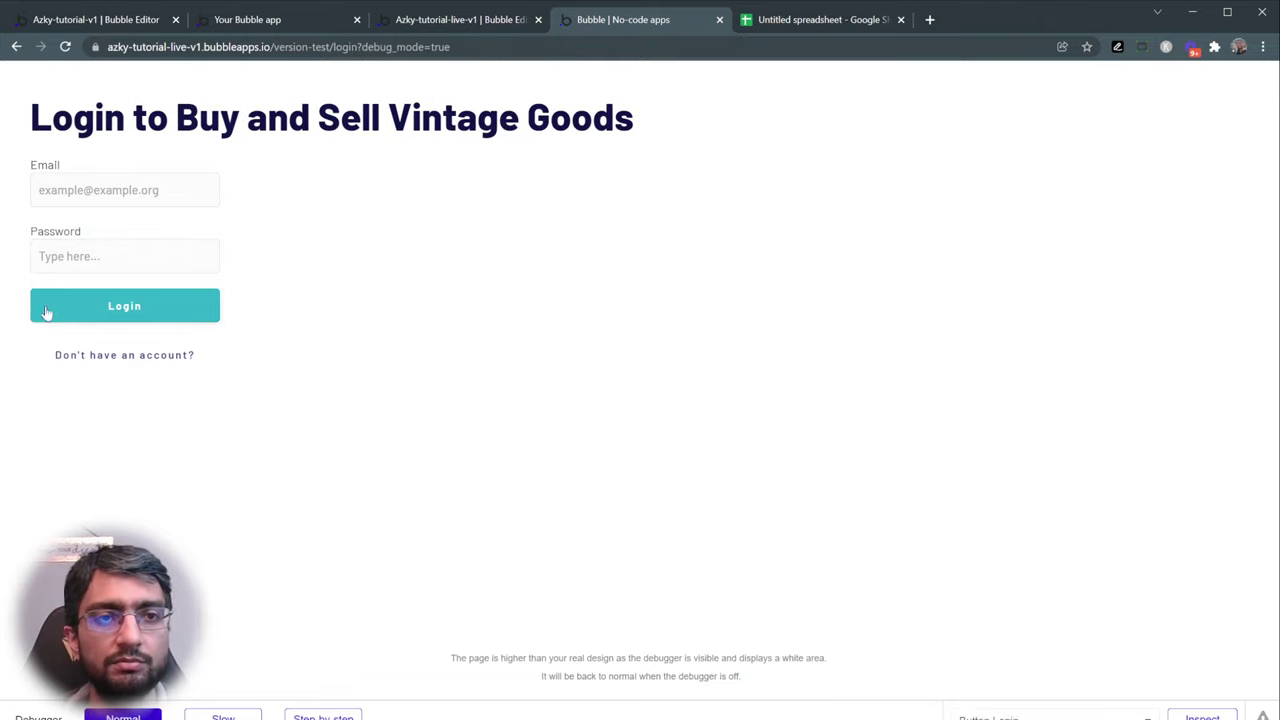
{"action": "left_click", "coordinate": [88, 364]}
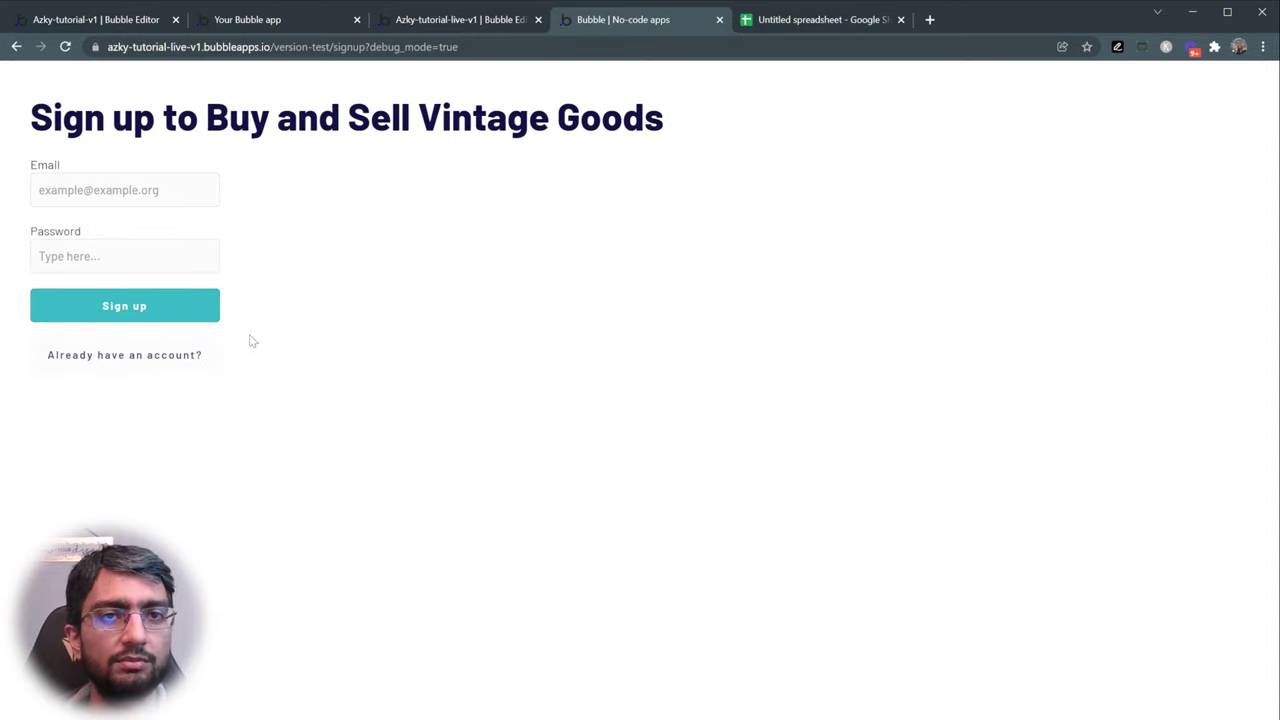
{"action": "left_click", "coordinate": [120, 345]}
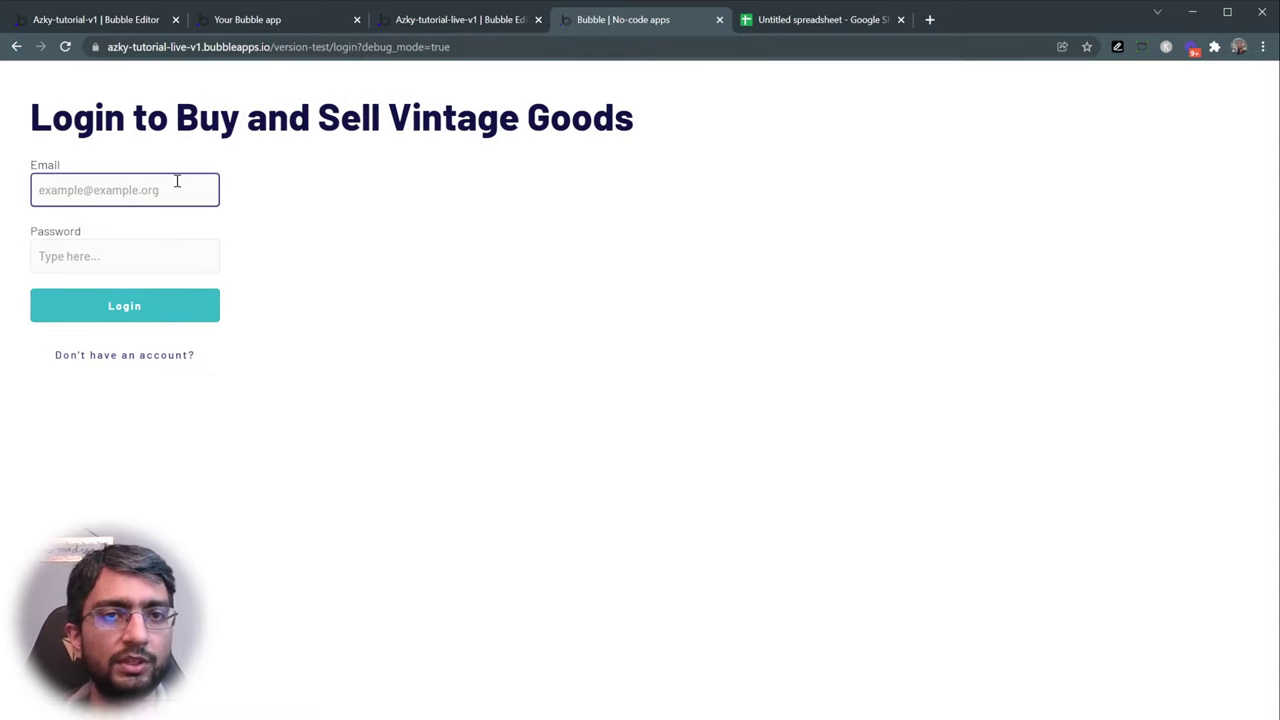
{"action": "left_click", "coordinate": [459, 22]}
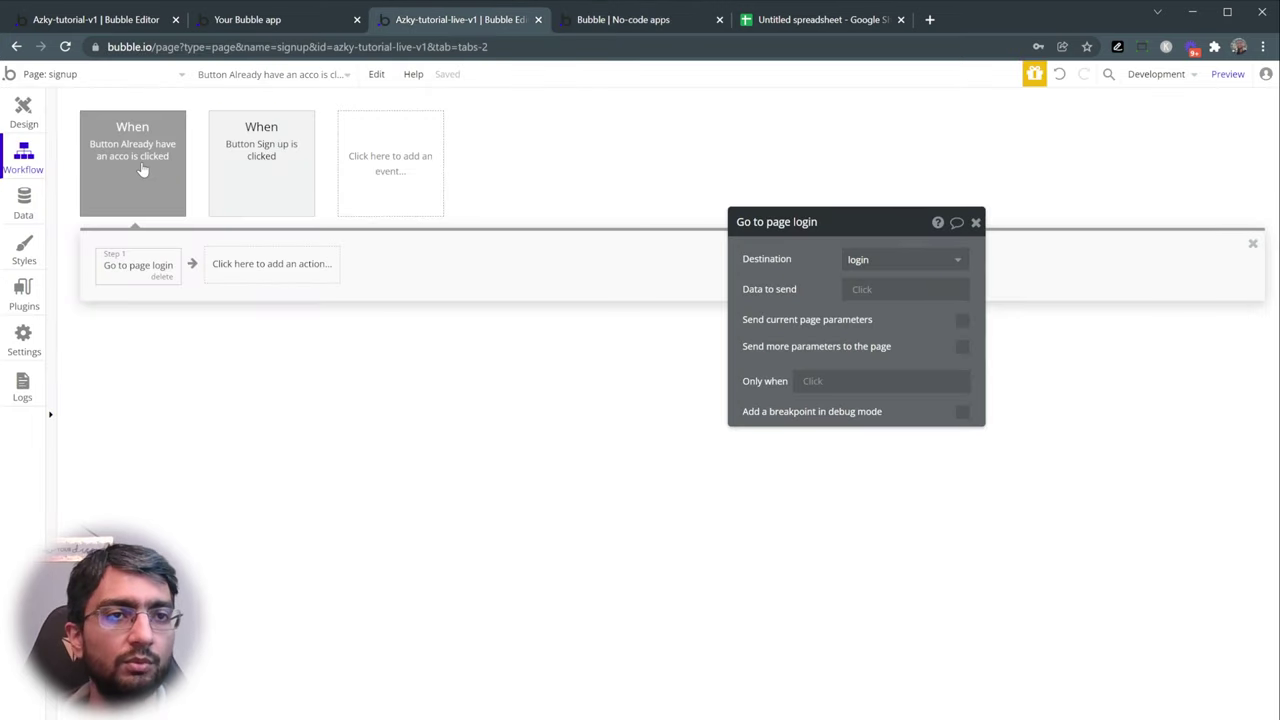
- Switch to the signup page's design view and inspect its buttons and page settings
{"action": "left_click", "coordinate": [70, 75]}
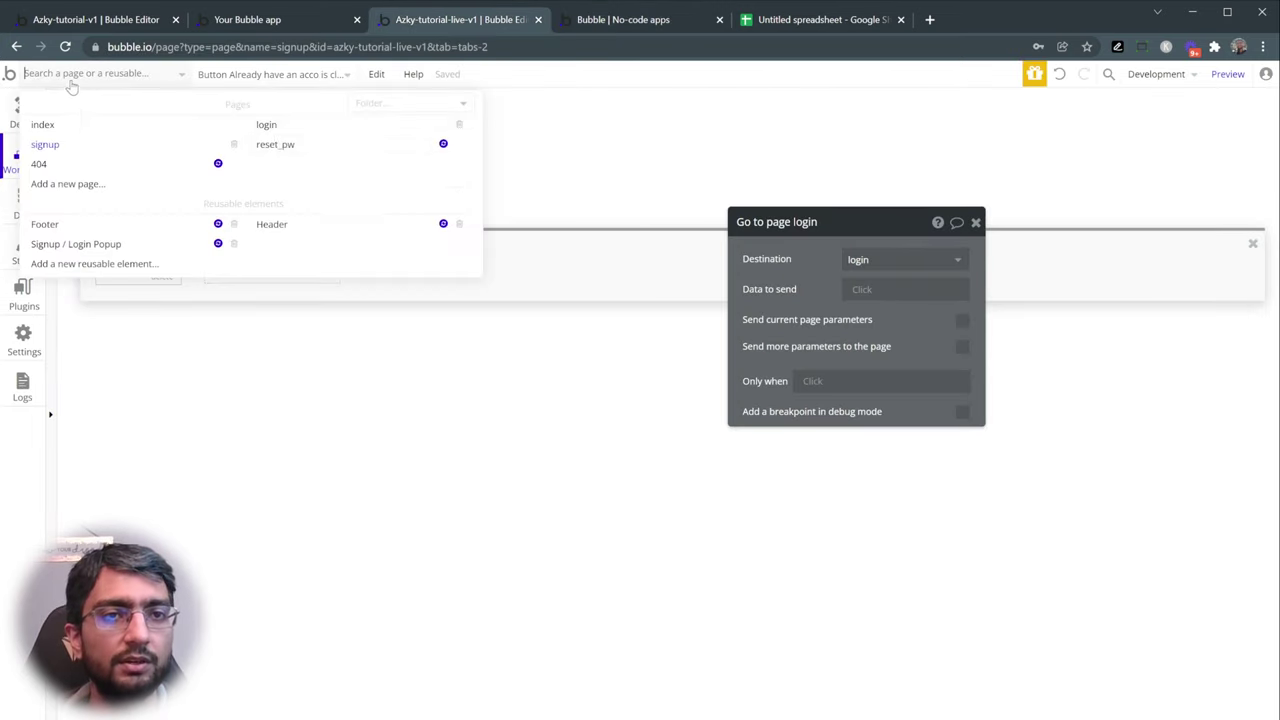
{"action": "left_click", "coordinate": [118, 73]}
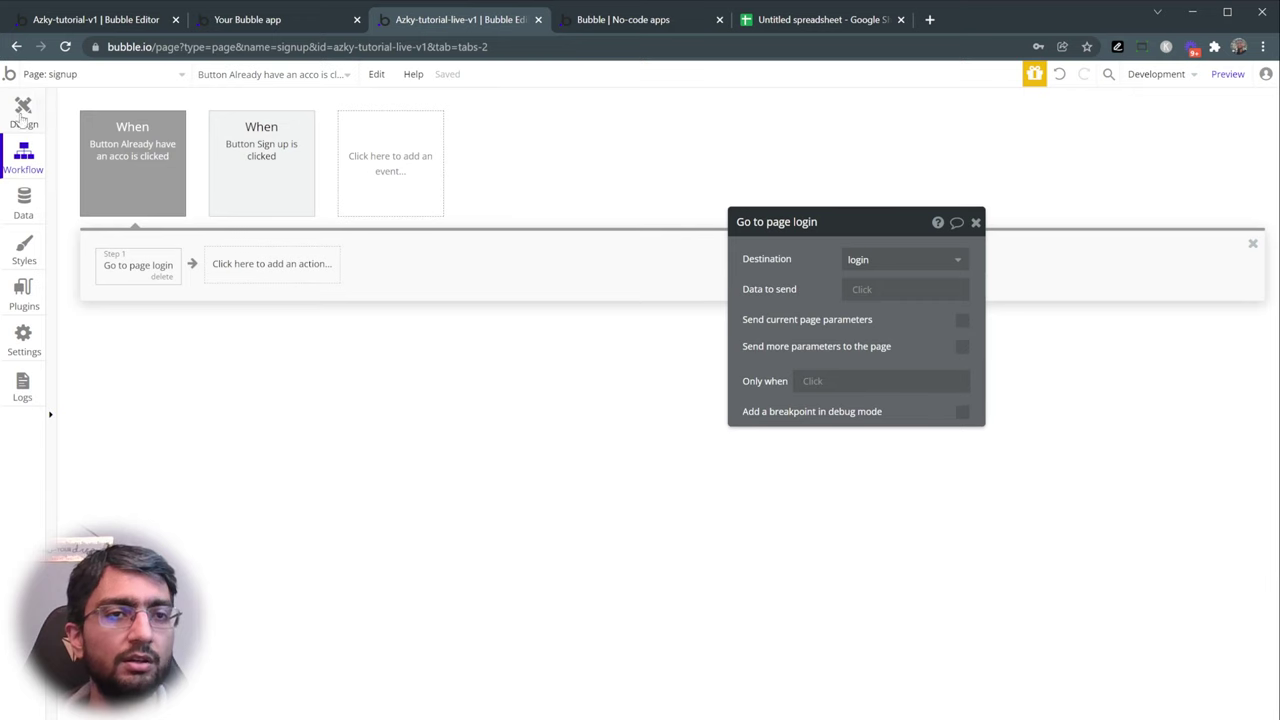
{"action": "left_click", "coordinate": [22, 115]}
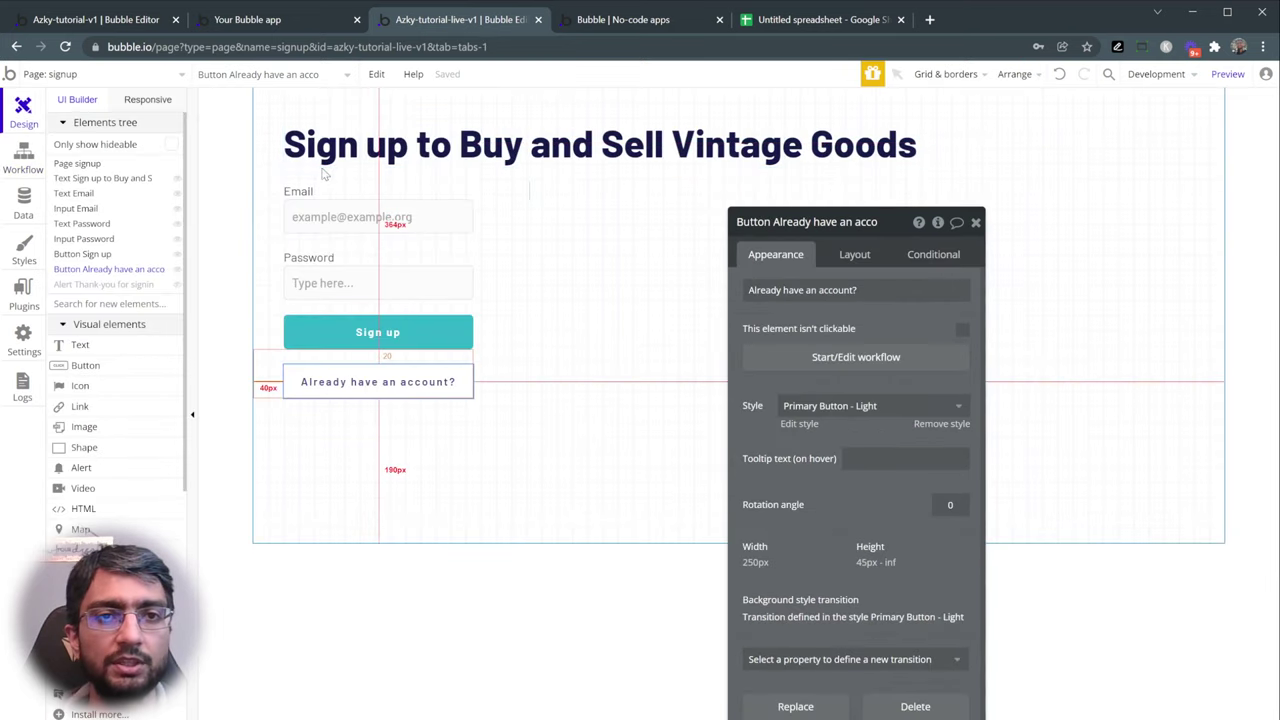
{"action": "left_click", "coordinate": [340, 330]}
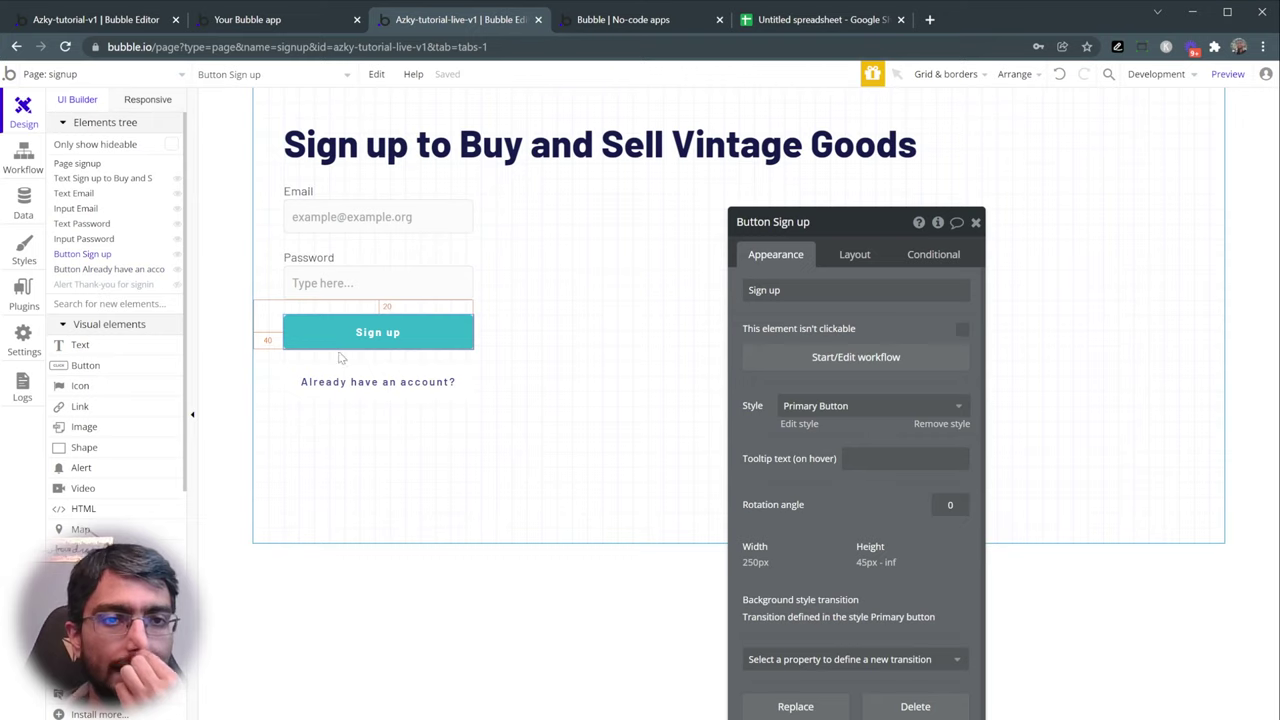
{"action": "left_click", "coordinate": [409, 381]}
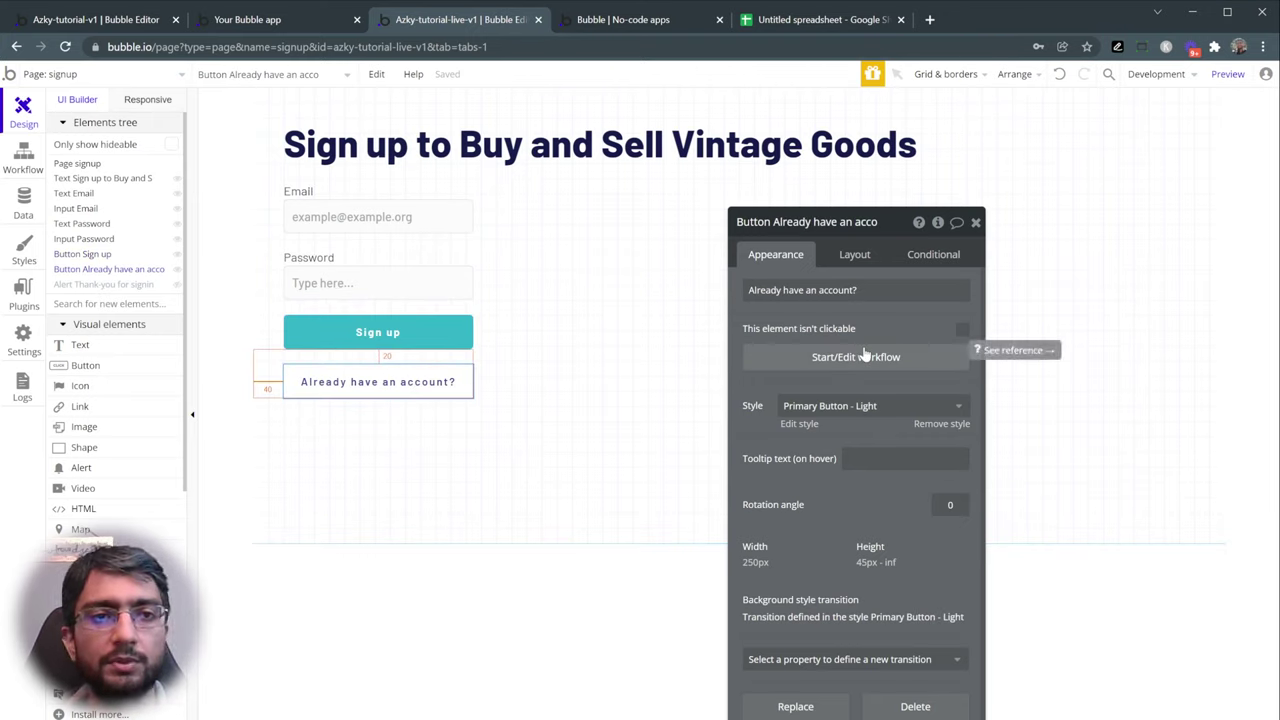
{"action": "left_click", "coordinate": [220, 289]}
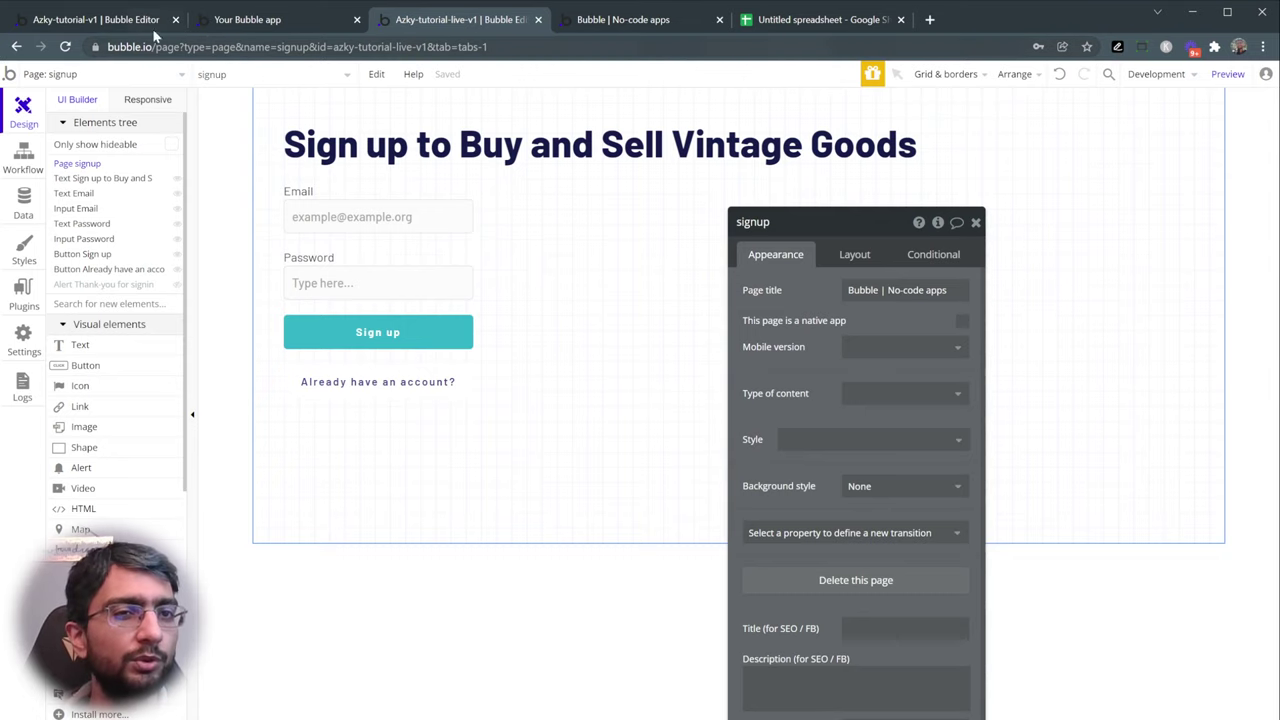
- Load the reference app's home page in preview and try its Sign Up and Login pages
{"action": "left_click", "coordinate": [119, 28]}
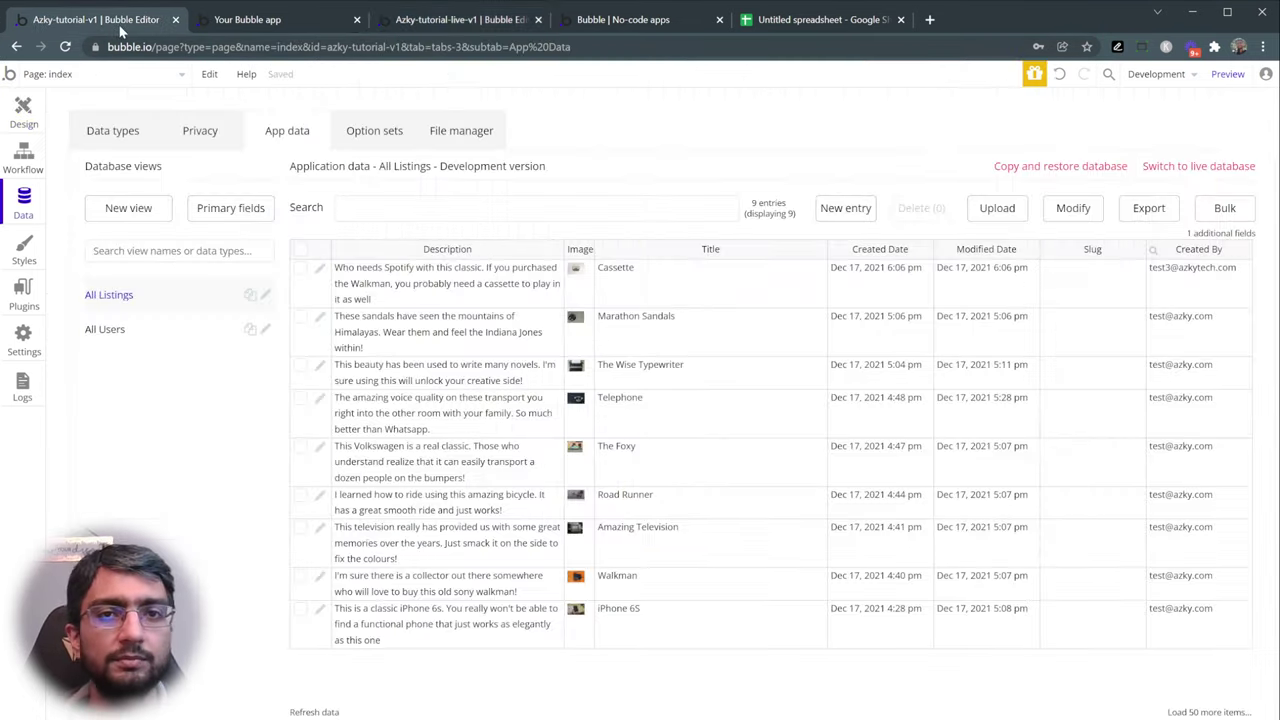
{"action": "left_click", "coordinate": [250, 22]}
{"action": "double_click", "coordinate": [322, 48]}
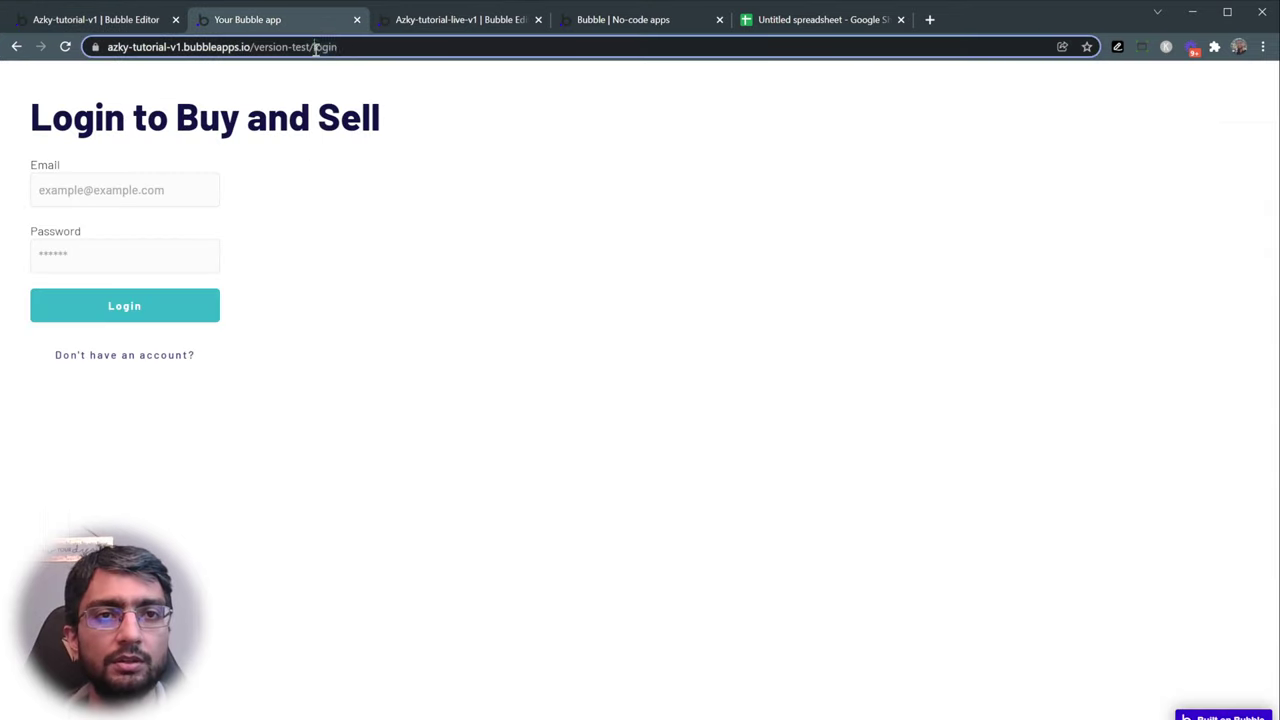
{"action": "key", "text": "BackSpace"}
{"action": "key", "text": "Return"}
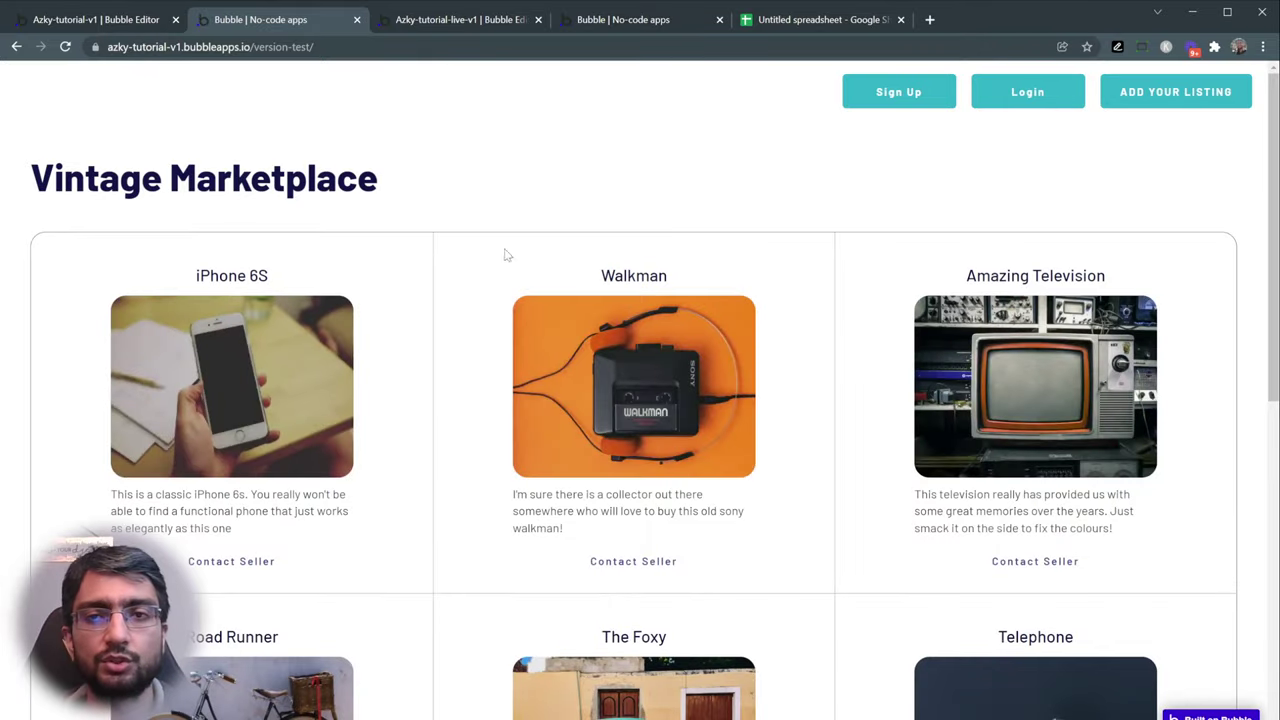
{"action": "scroll", "coordinate": [516, 265], "scroll_direction": "down", "scroll_amount": 3}
{"action": "scroll", "coordinate": [516, 265], "scroll_direction": "down", "scroll_amount": 6}
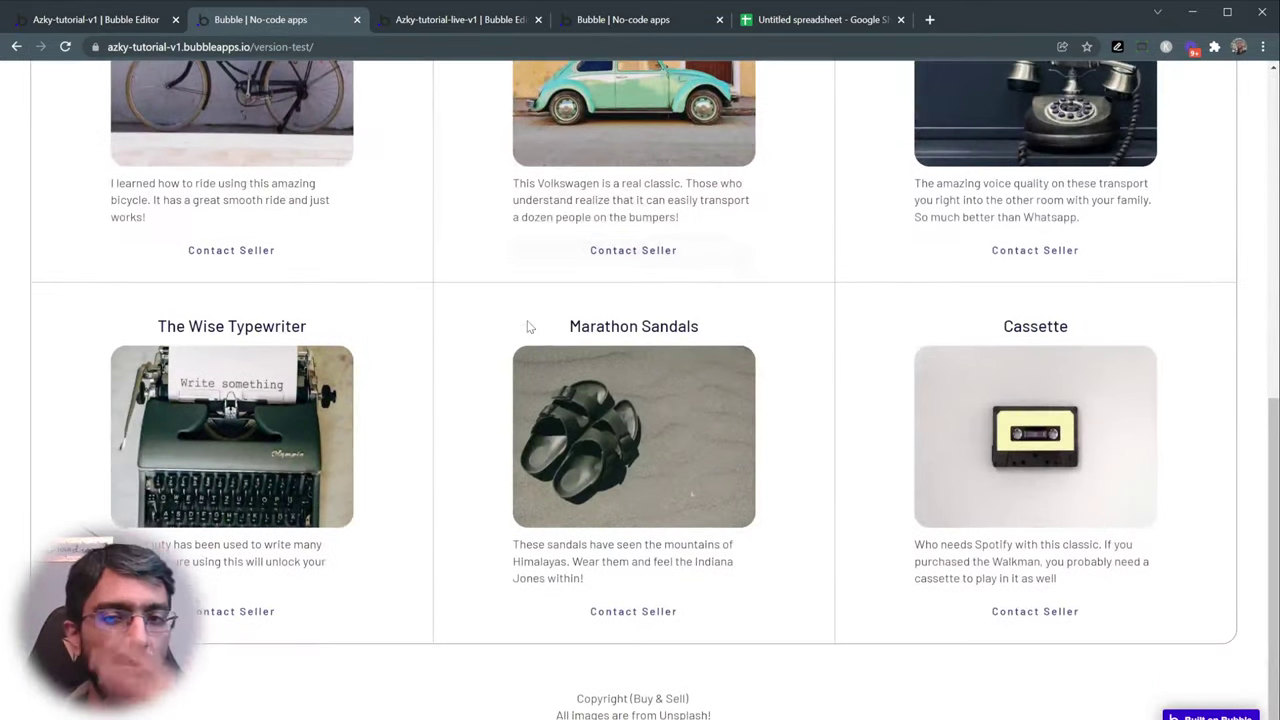
{"action": "scroll", "coordinate": [521, 331], "scroll_direction": "up", "scroll_amount": 9}
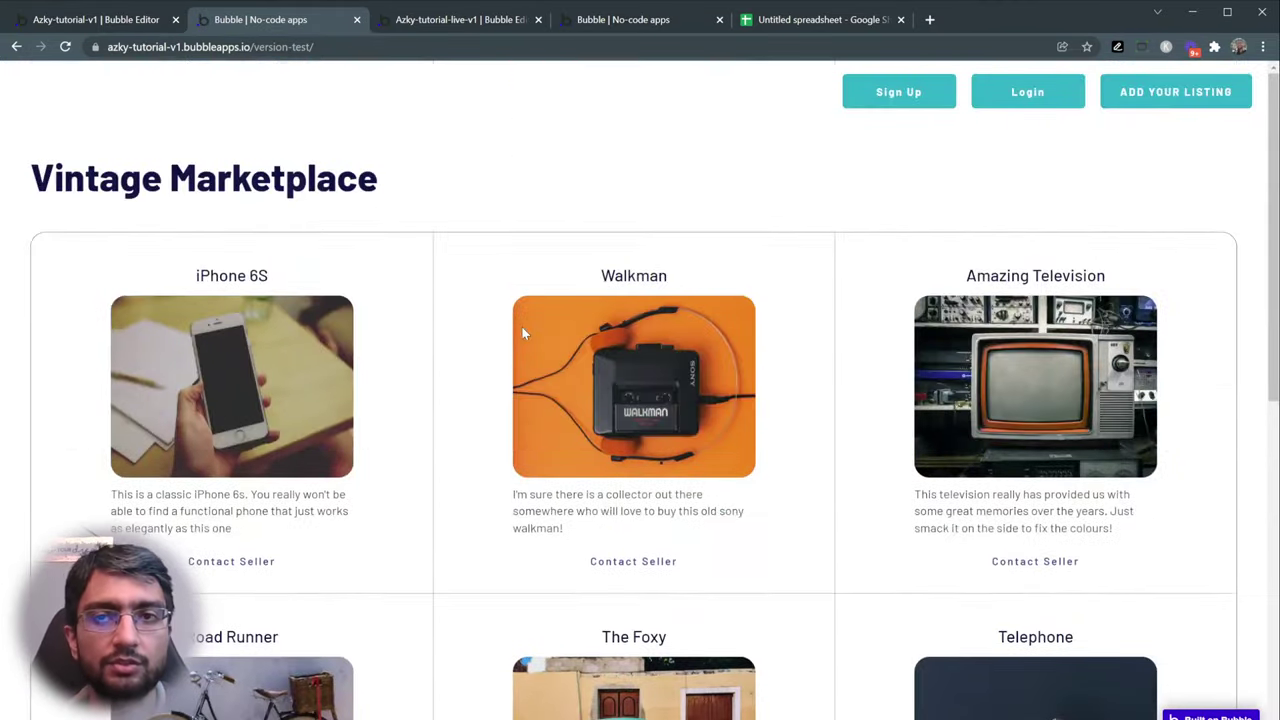
{"action": "left_click", "coordinate": [921, 101]}
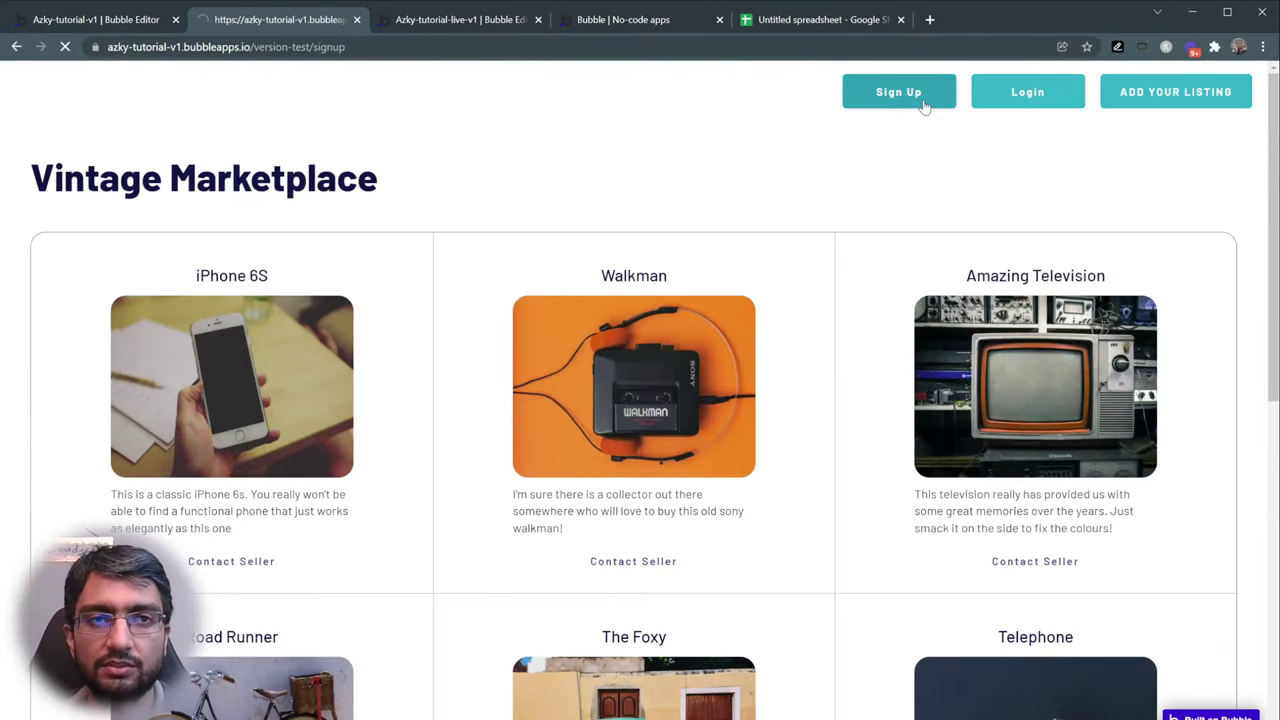
{"action": "left_click", "coordinate": [16, 46]}
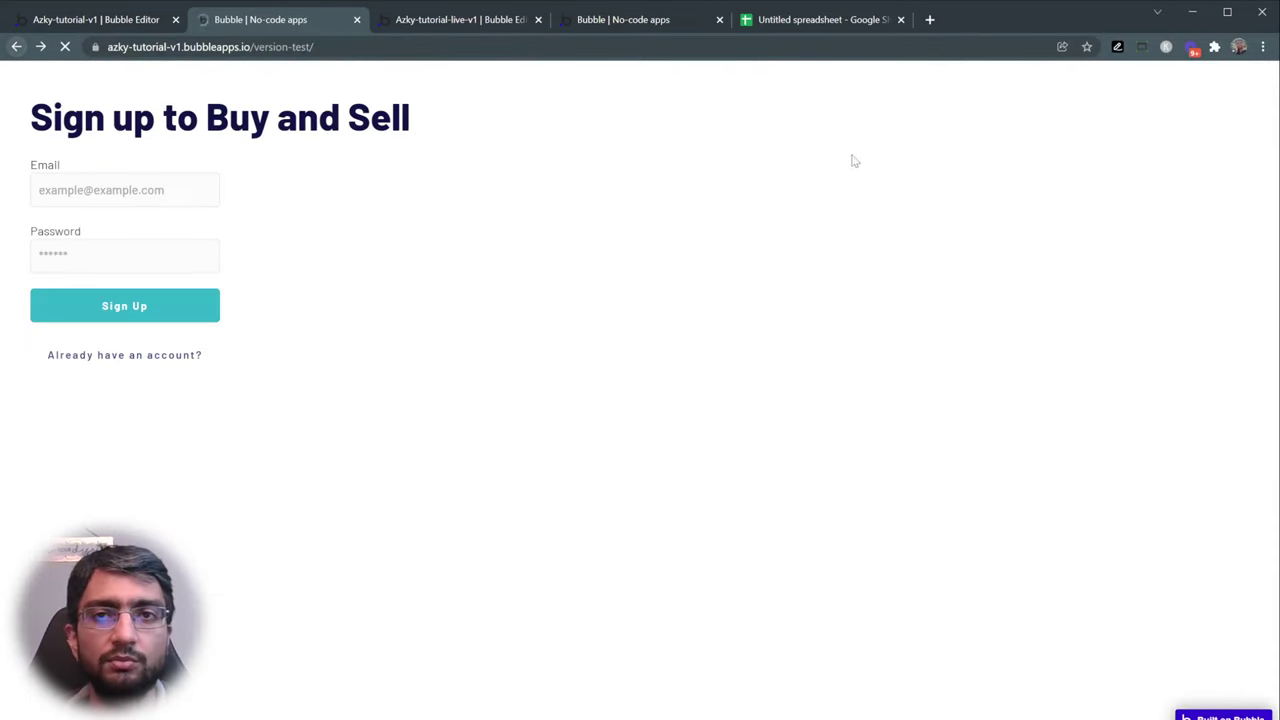
{"action": "left_click", "coordinate": [1035, 98]}
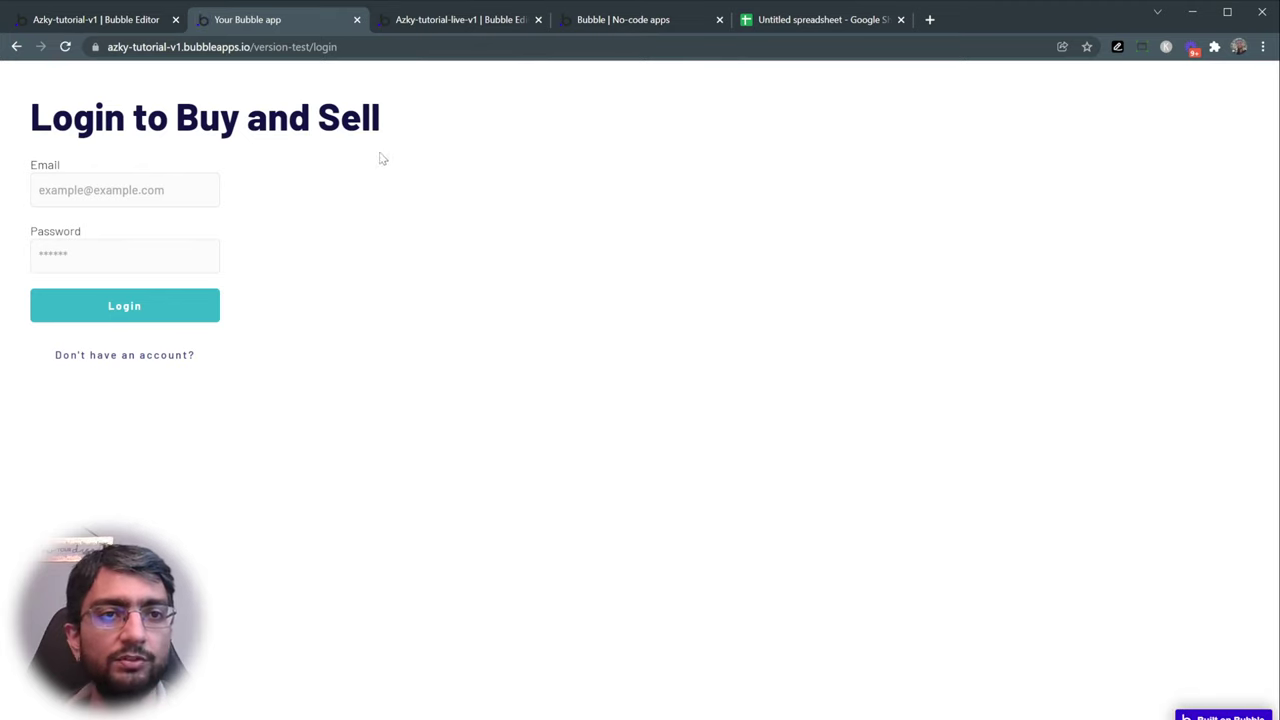
{"action": "left_click", "coordinate": [16, 46]}
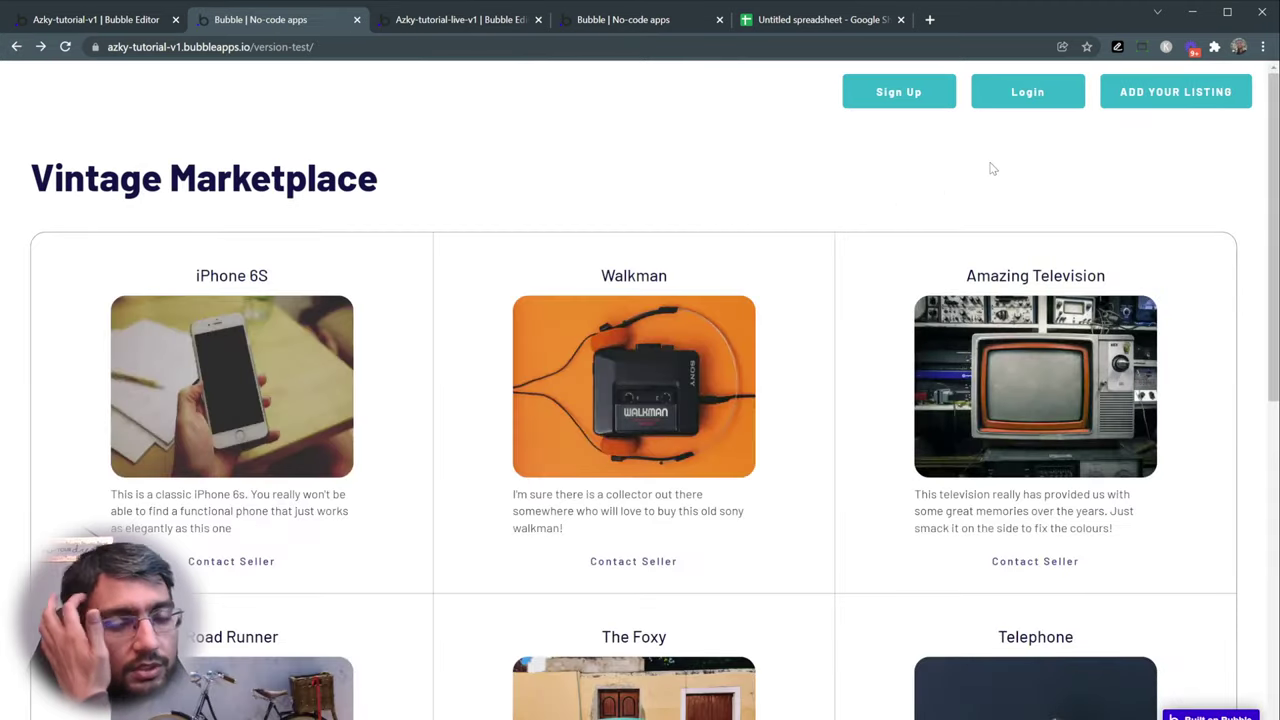
- Open the reference app's ADD YOUR LISTING page and inspect its Title field
{"action": "left_click", "coordinate": [1168, 95]}
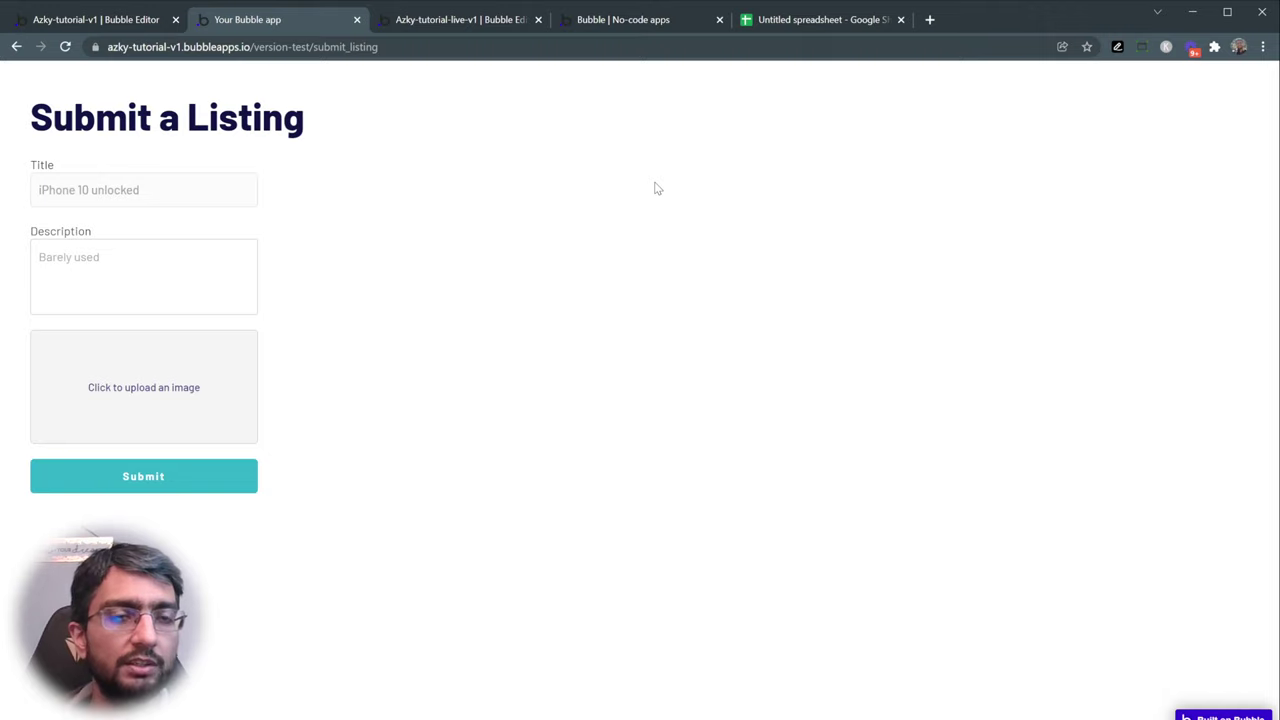
{"action": "left_click", "coordinate": [72, 194]}
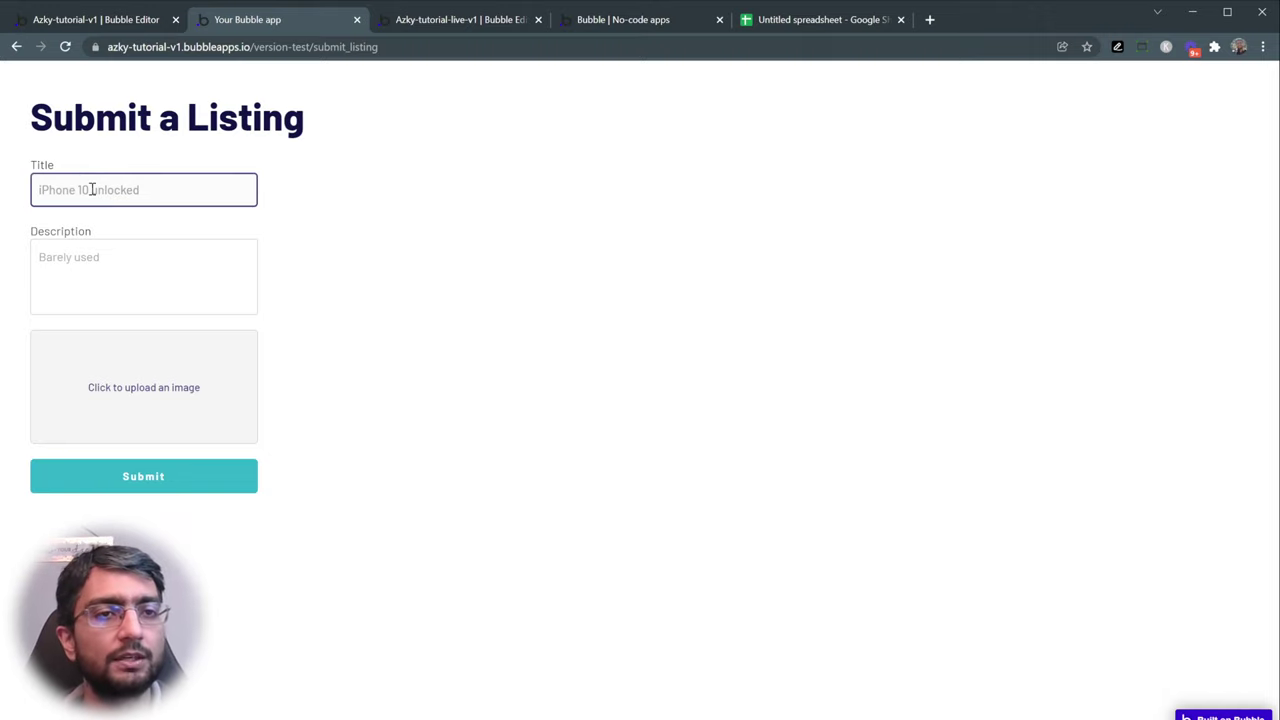
{"action": "left_click", "coordinate": [70, 137]}
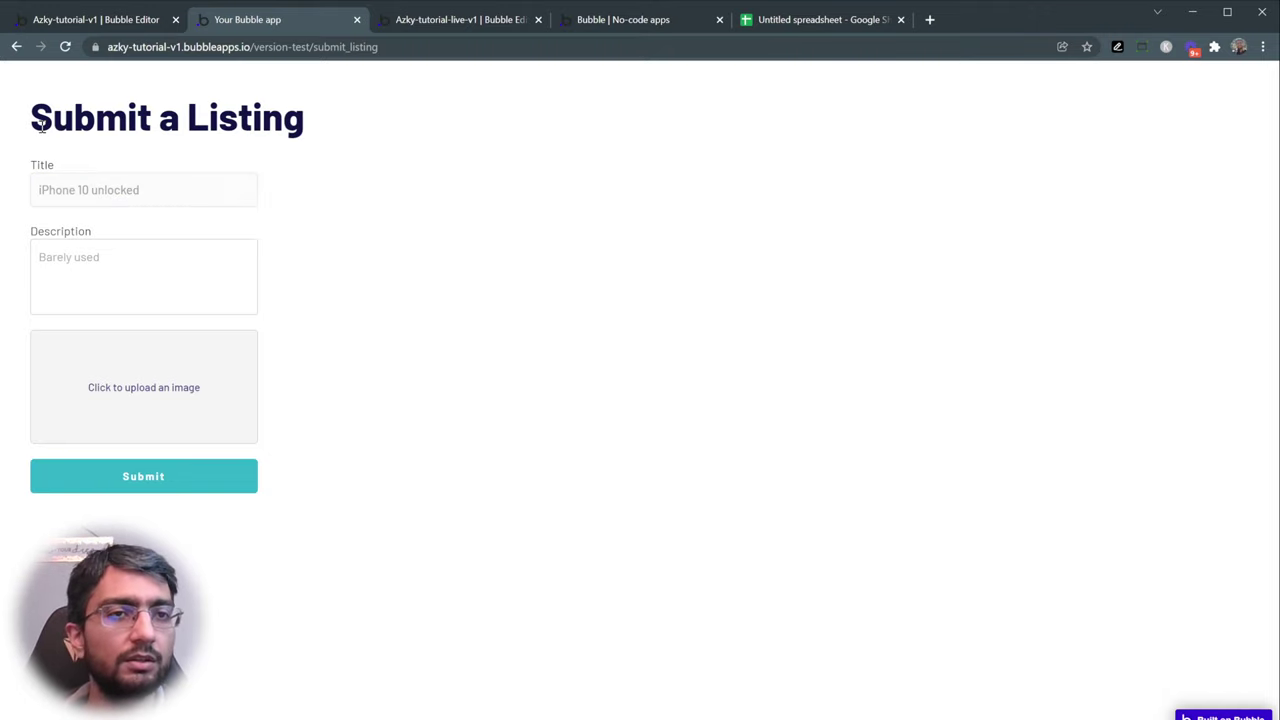
{"action": "left_click_drag", "start_coordinate": [29, 114], "coordinate": [254, 236]}
{"action": "left_click", "coordinate": [254, 236]}
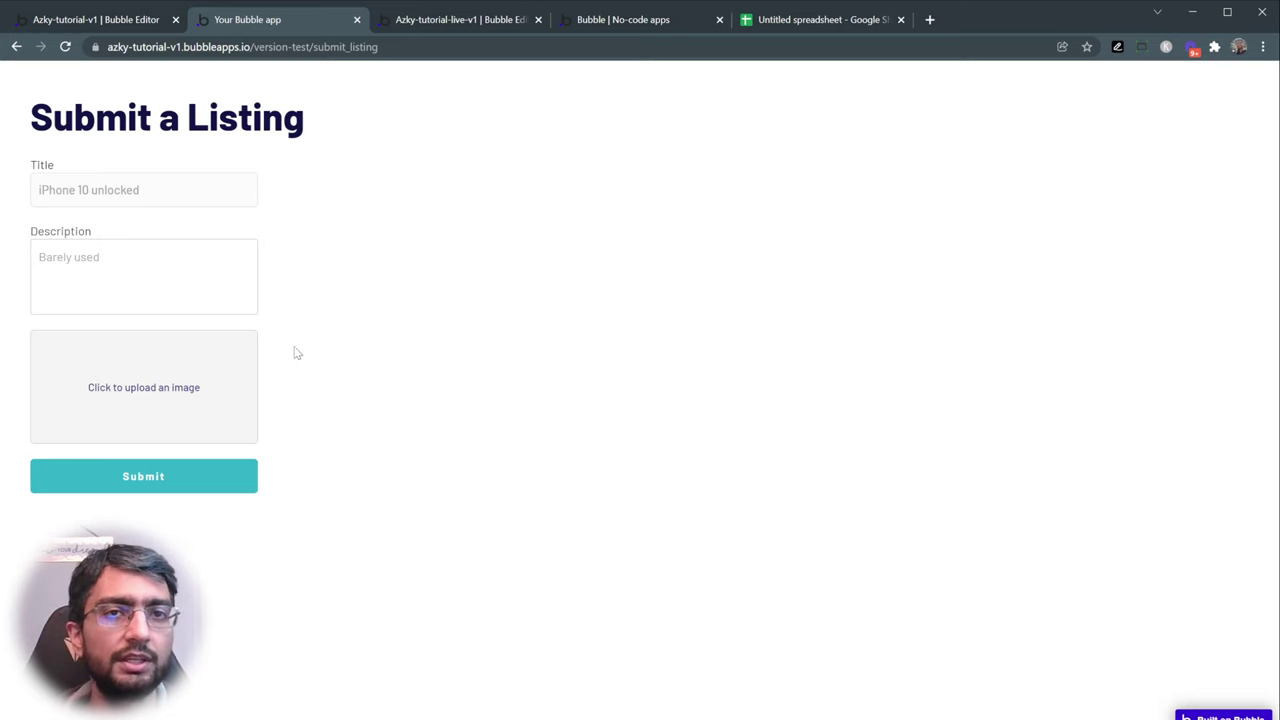
- Create a new page named add_your_listing, cloned from signup
{"action": "left_click", "coordinate": [439, 22]}
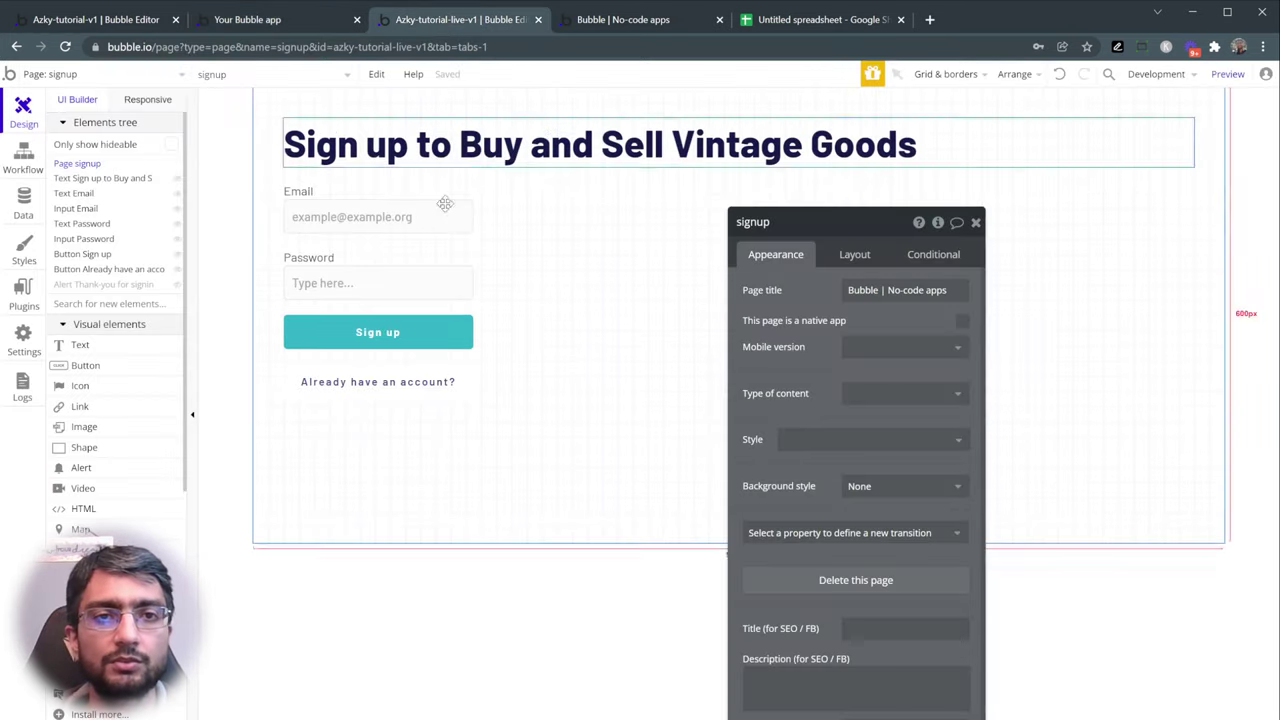
{"action": "left_click", "coordinate": [96, 76]}
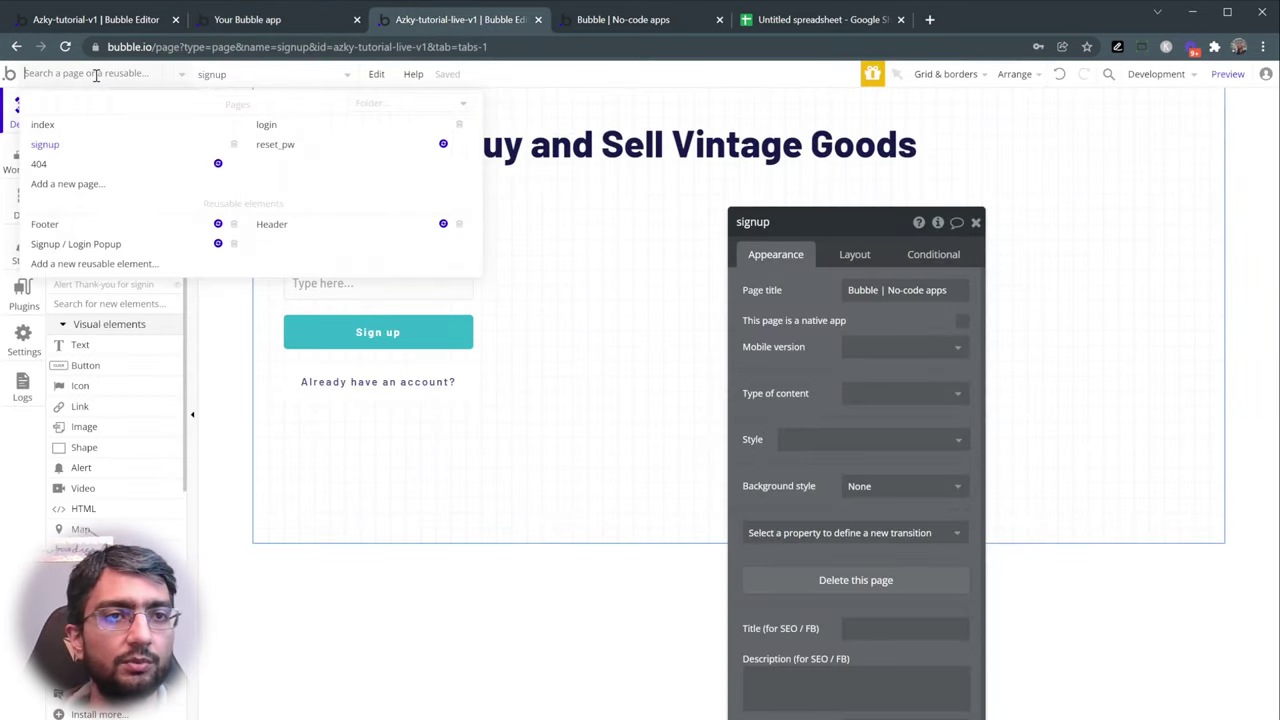
{"action": "left_click", "coordinate": [89, 186]}
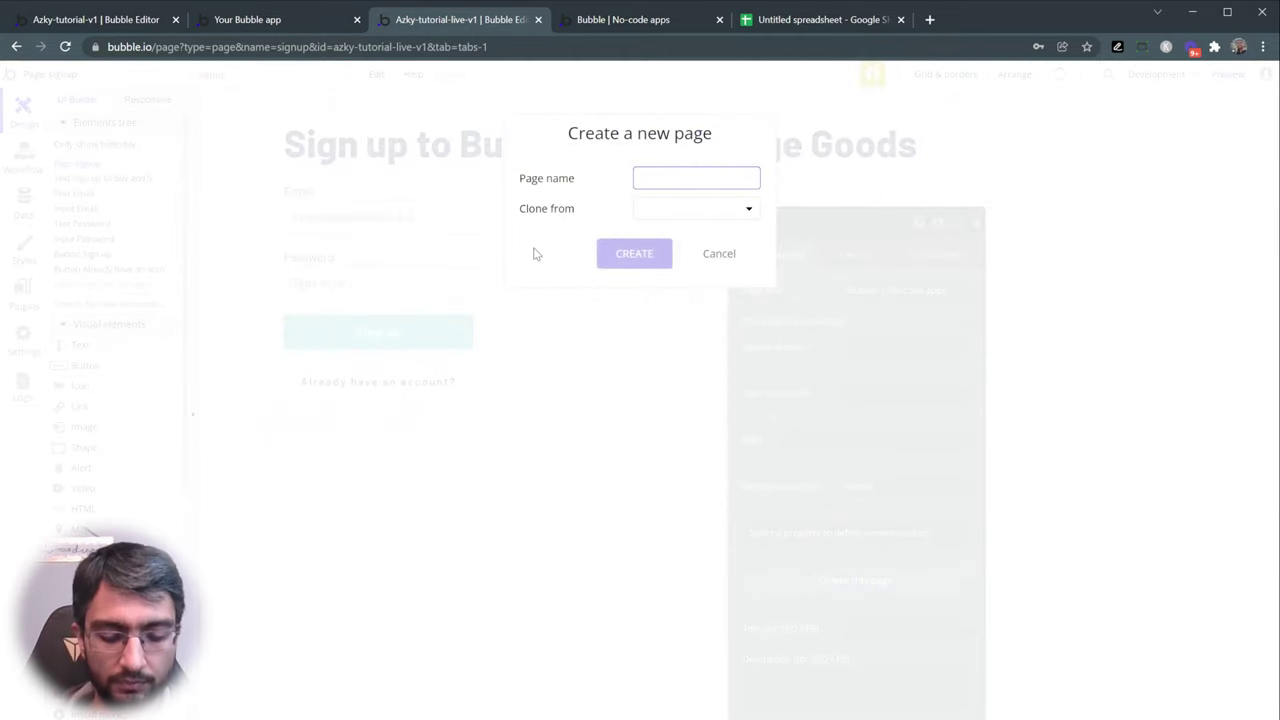
{"action": "type", "text": "add"}
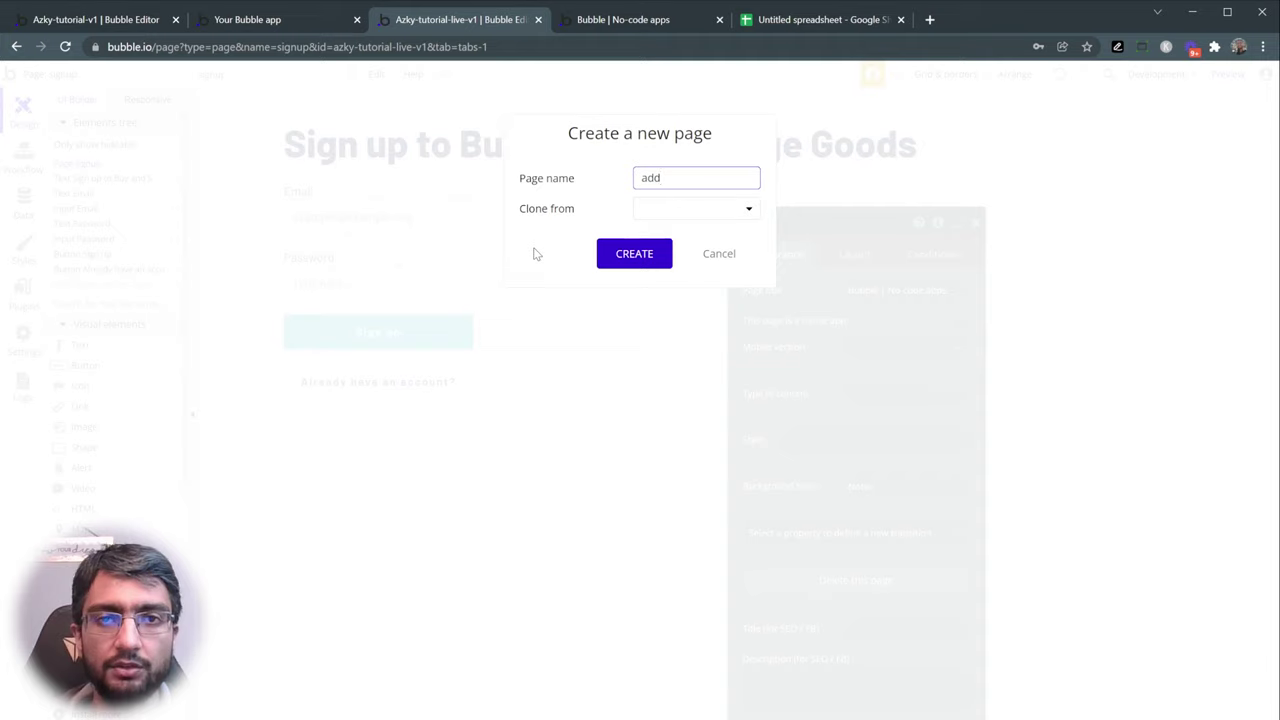
{"action": "type", "text": "_your_listing"}
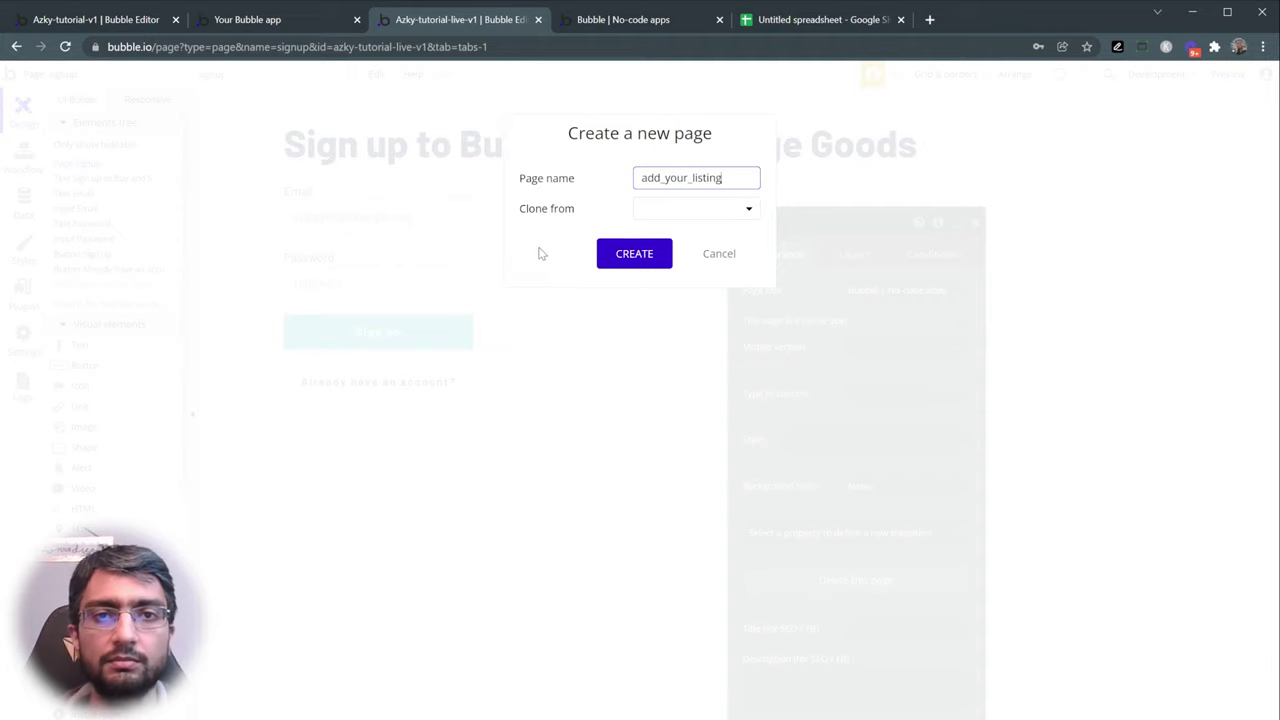
{"action": "left_click", "coordinate": [708, 208]}
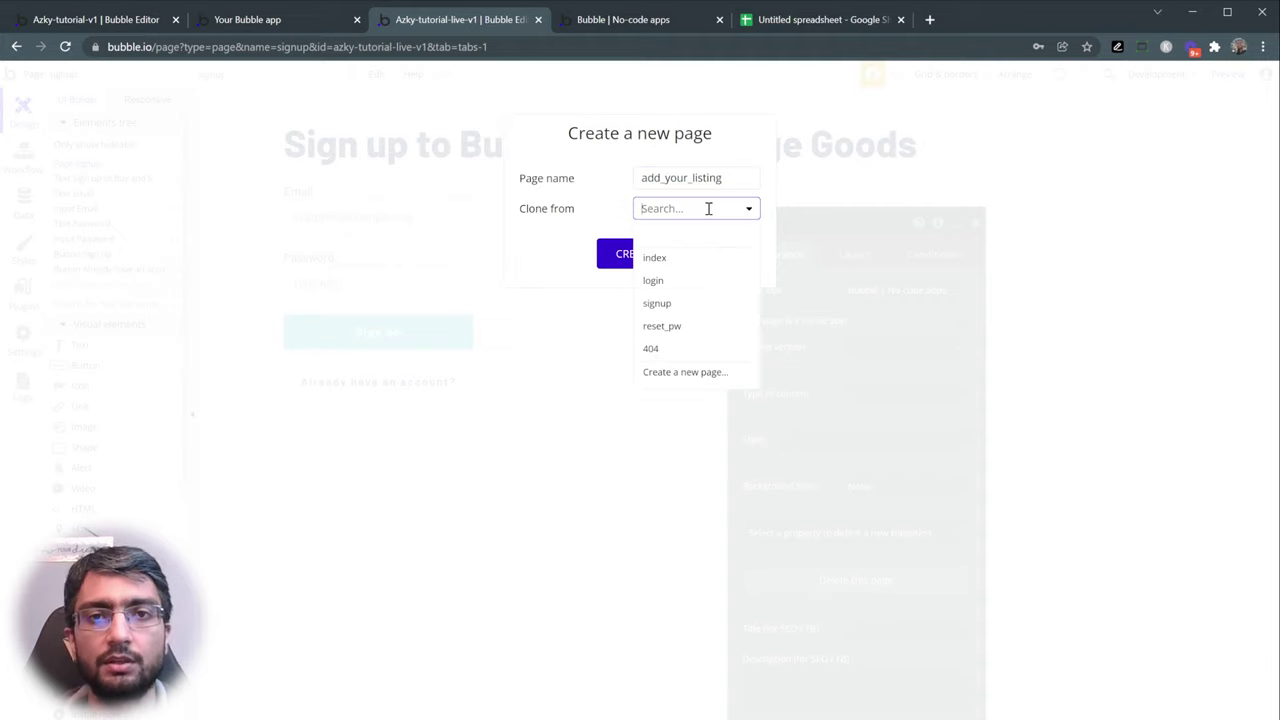
{"action": "left_click", "coordinate": [662, 304]}
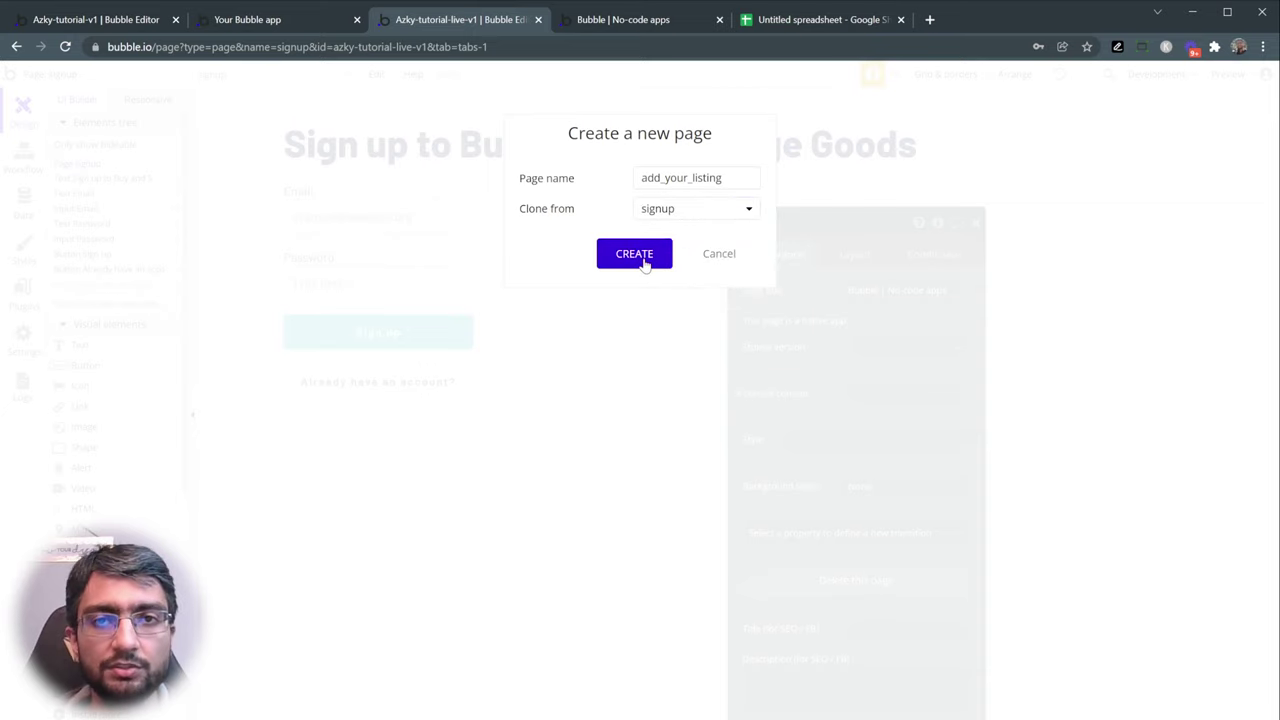
{"action": "left_click", "coordinate": [638, 256]}
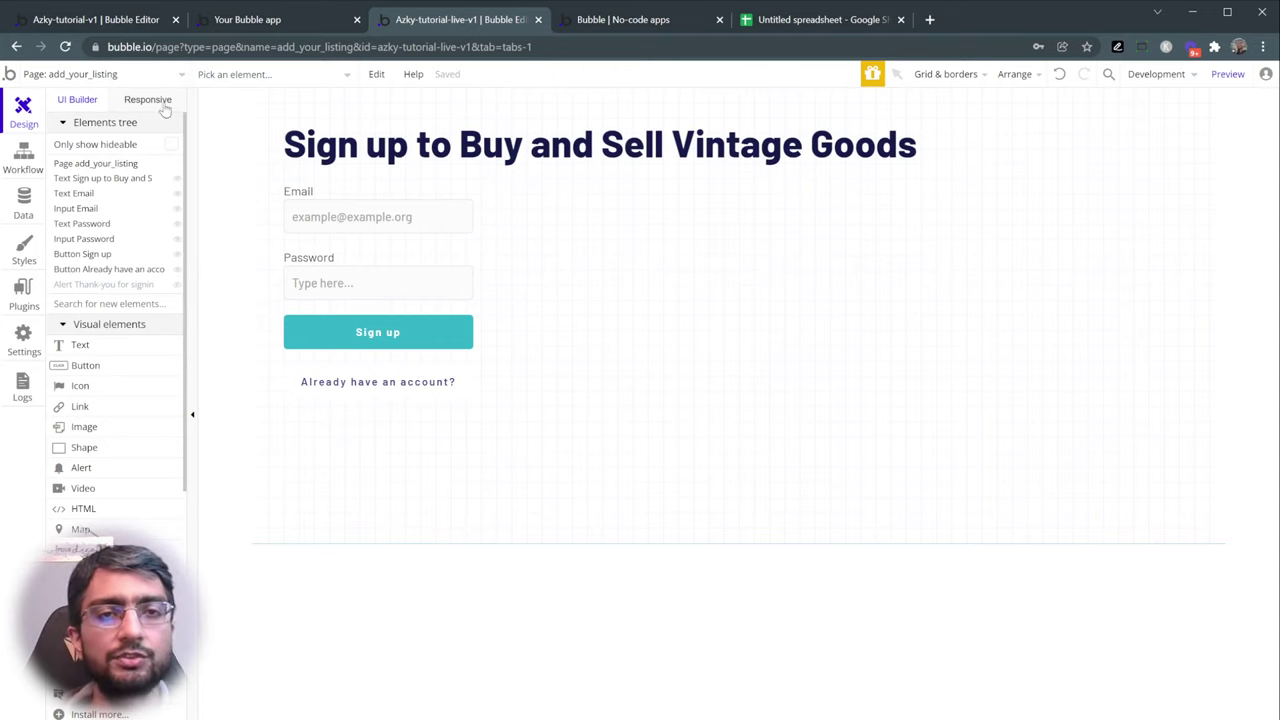
- Change the heading to 'Add your Listing' and the Email label to Title
{"action": "double_click", "coordinate": [432, 145]}
{"action": "type", "text": "Add y"}
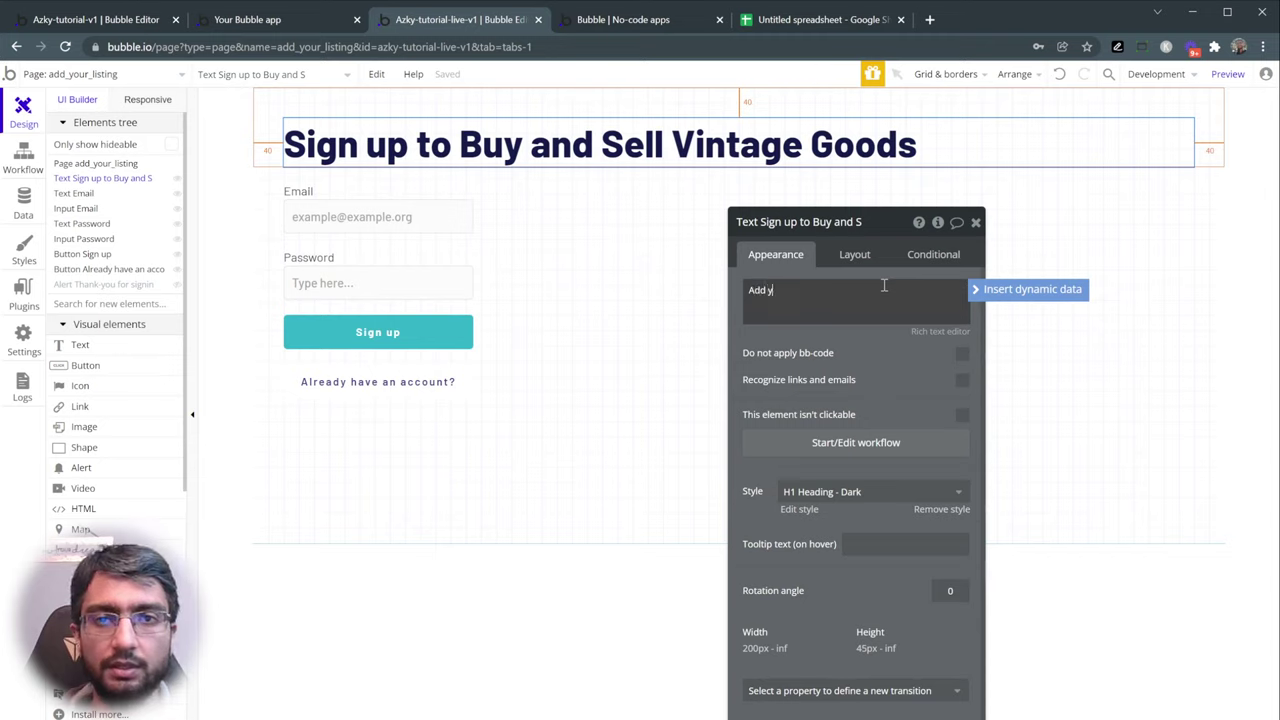
{"action": "type", "text": "our Listing"}
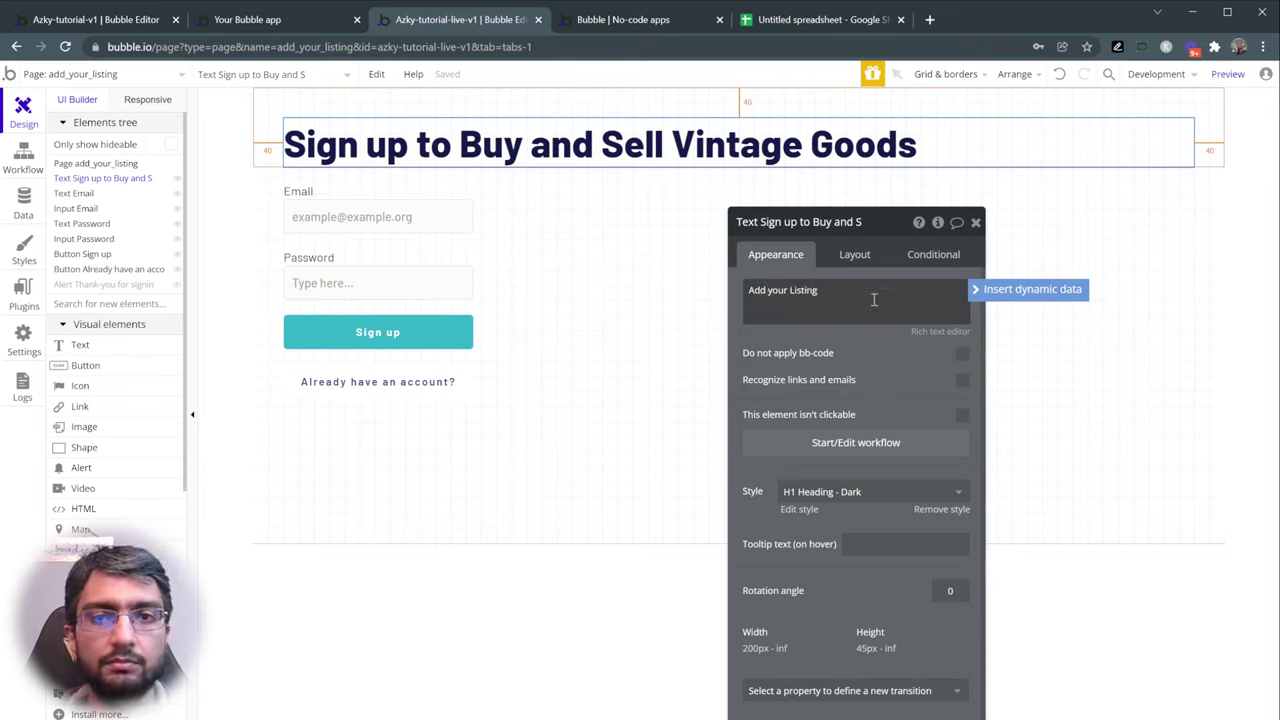
{"action": "left_click", "coordinate": [862, 330]}
{"action": "left_click", "coordinate": [337, 191]}
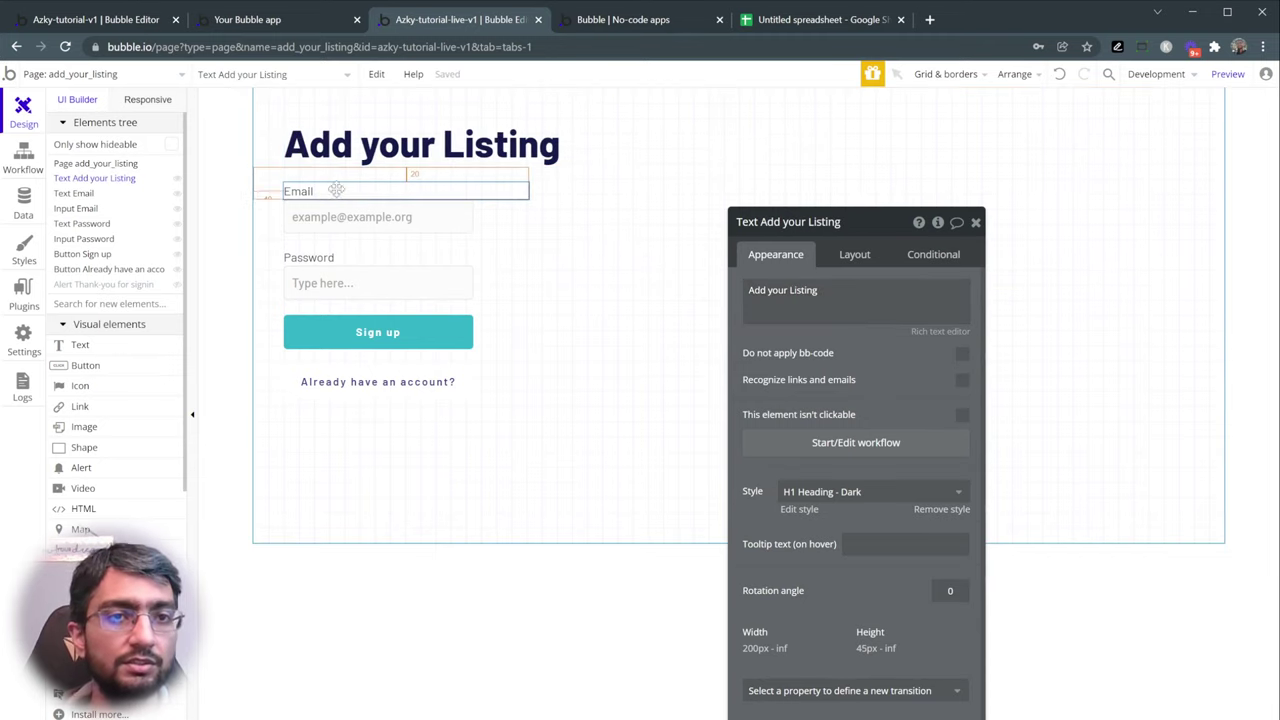
{"action": "double_click", "coordinate": [750, 290]}
{"action": "type", "text": "Title"}
- Make the input Text format with placeholder 'Title of your Listing', named Input Title
{"action": "left_click", "coordinate": [368, 219]}
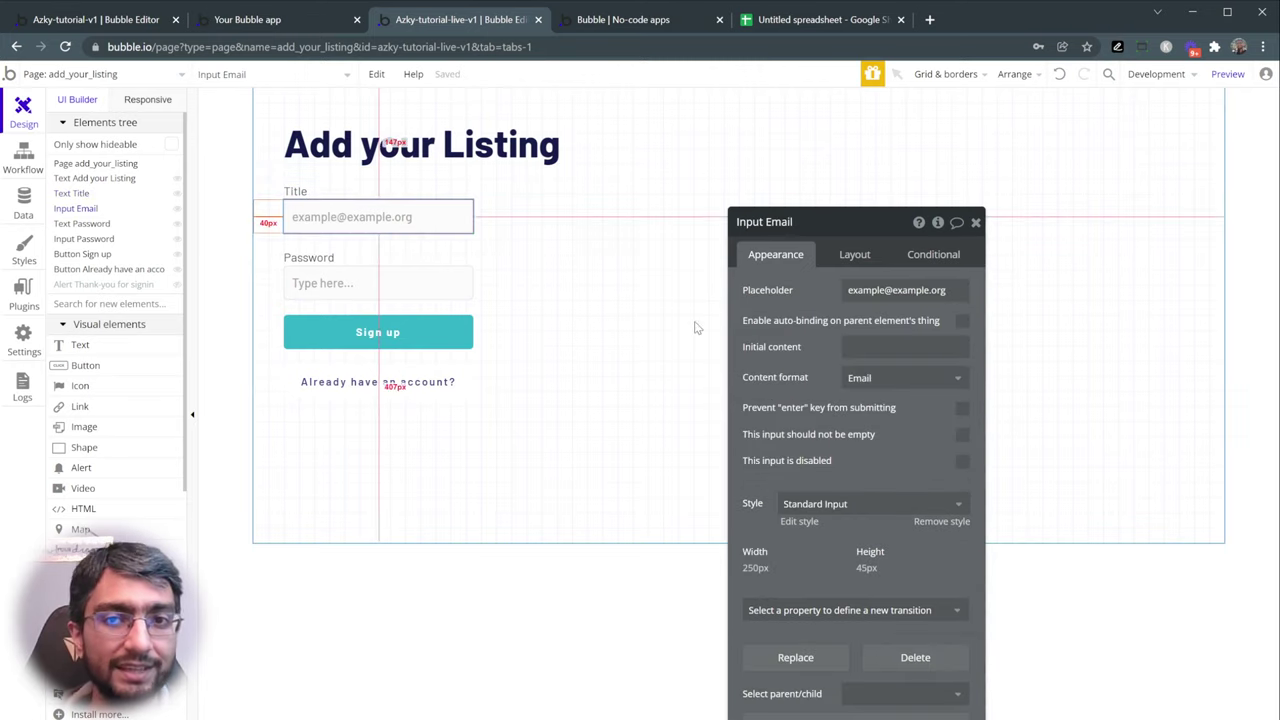
{"action": "left_click", "coordinate": [880, 378]}
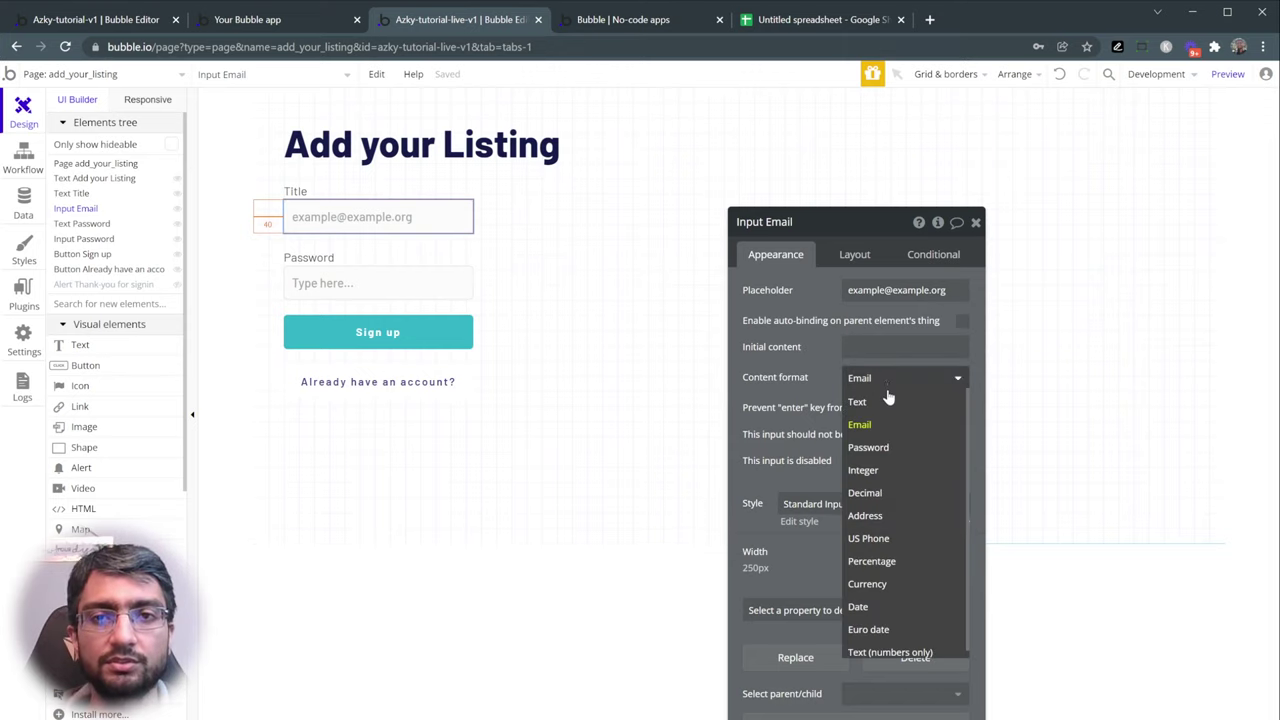
{"action": "left_click", "coordinate": [888, 402]}
{"action": "left_click", "coordinate": [893, 289]}
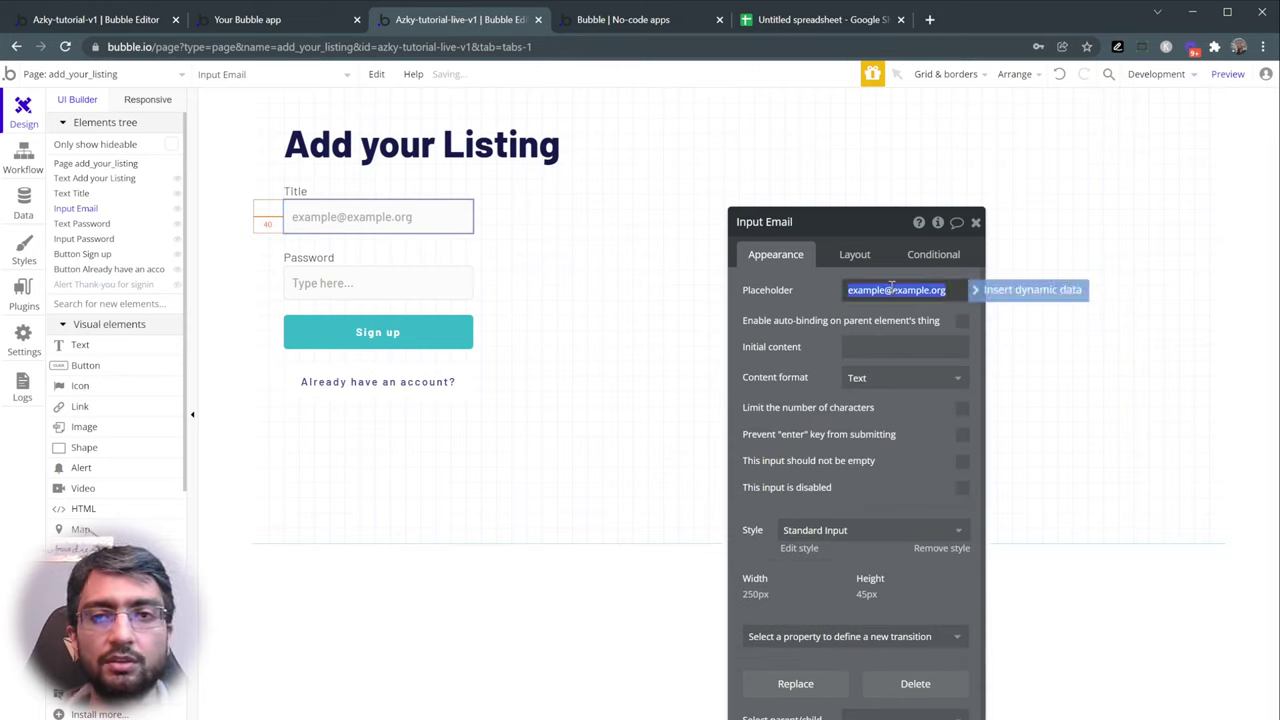
{"action": "type", "text": "Tit"}
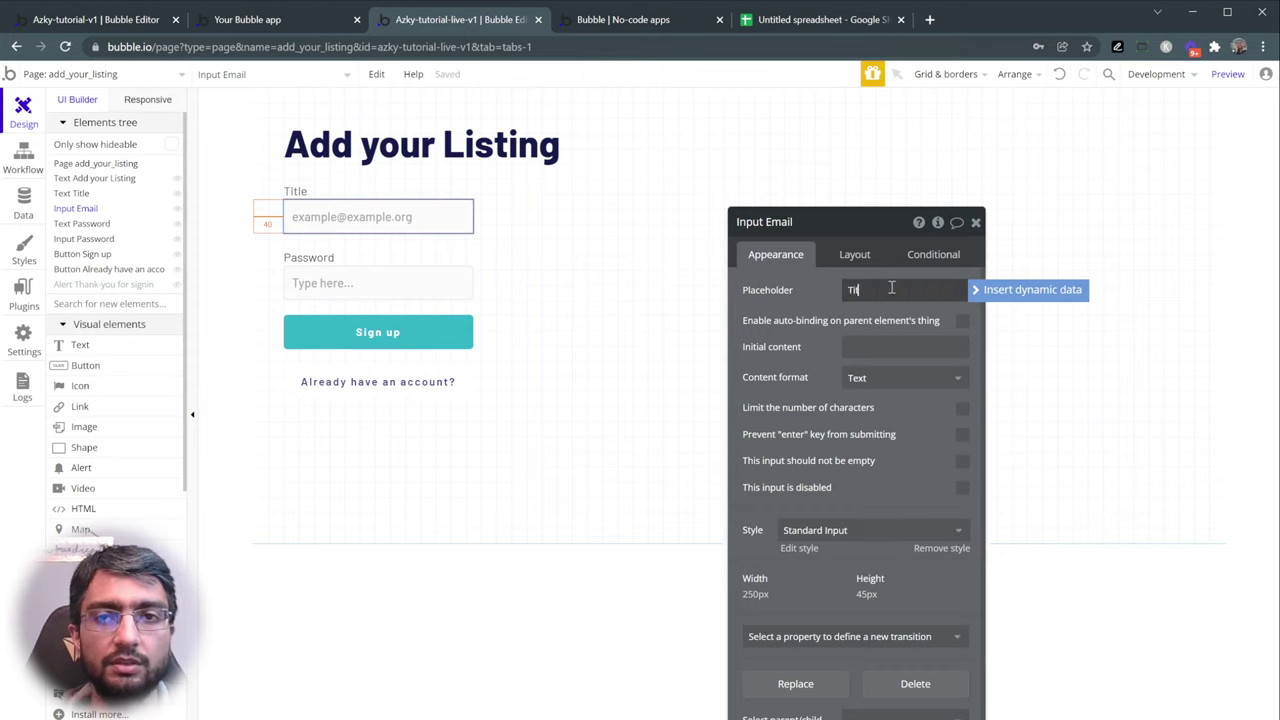
{"action": "type", "text": "le of your Listing"}
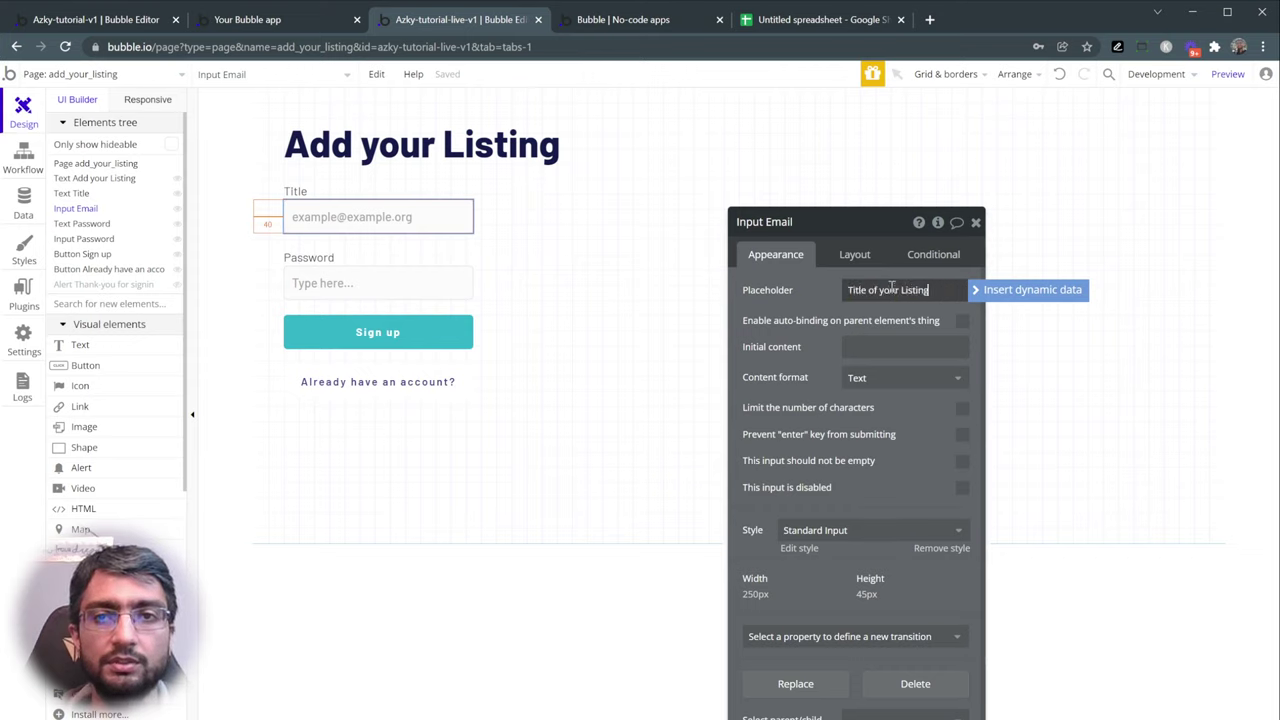
{"action": "key", "text": "Return"}
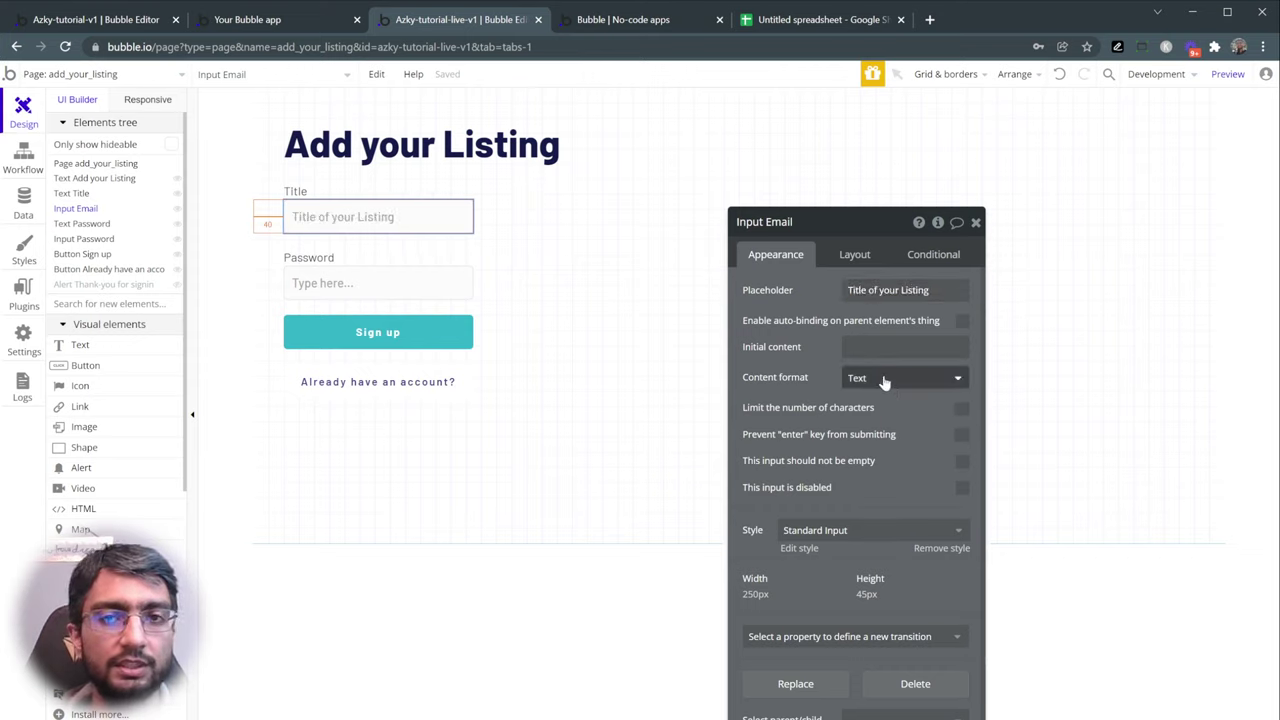
{"action": "double_click", "coordinate": [779, 222]}
{"action": "type", "text": "Title"}
{"action": "key", "text": "Return"}
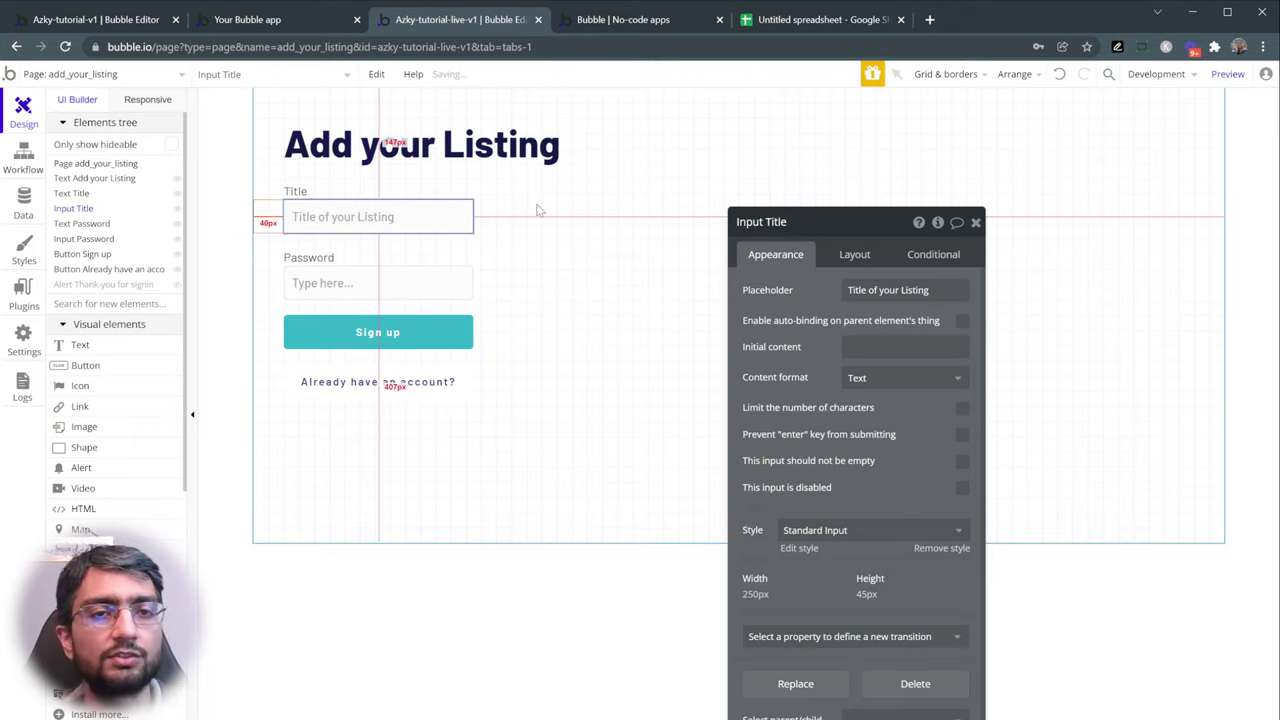
- Delete the password input, relabel Password as Description, and view the reference Submit a Listing page
{"action": "left_click", "coordinate": [352, 258]}
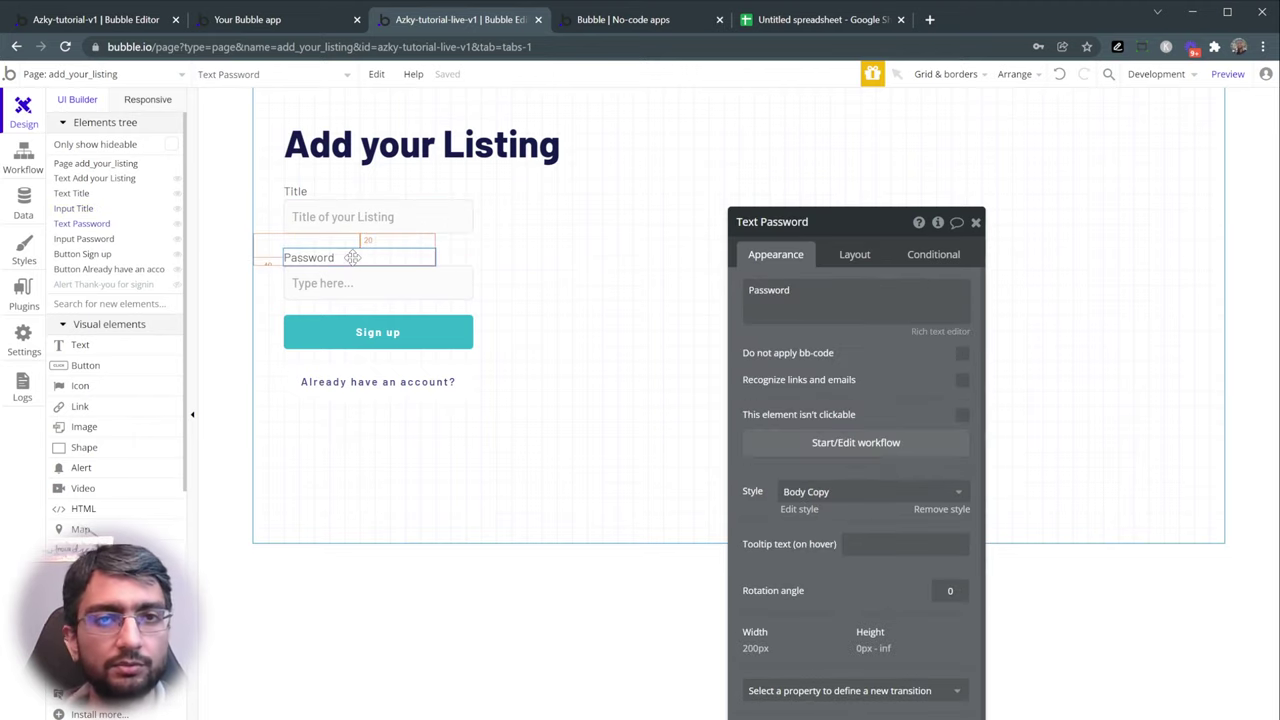
{"action": "left_click", "coordinate": [360, 283]}
{"action": "key", "text": "Delete"}
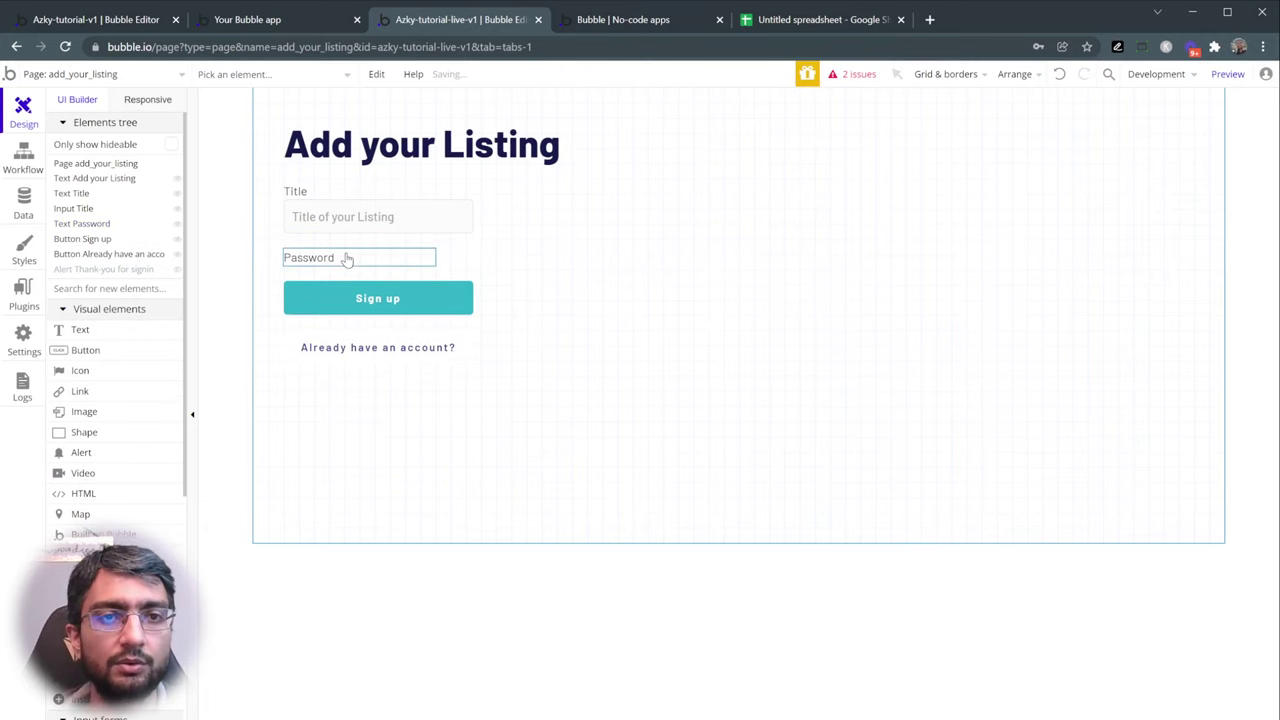
{"action": "double_click", "coordinate": [400, 257]}
{"action": "double_click", "coordinate": [813, 288]}
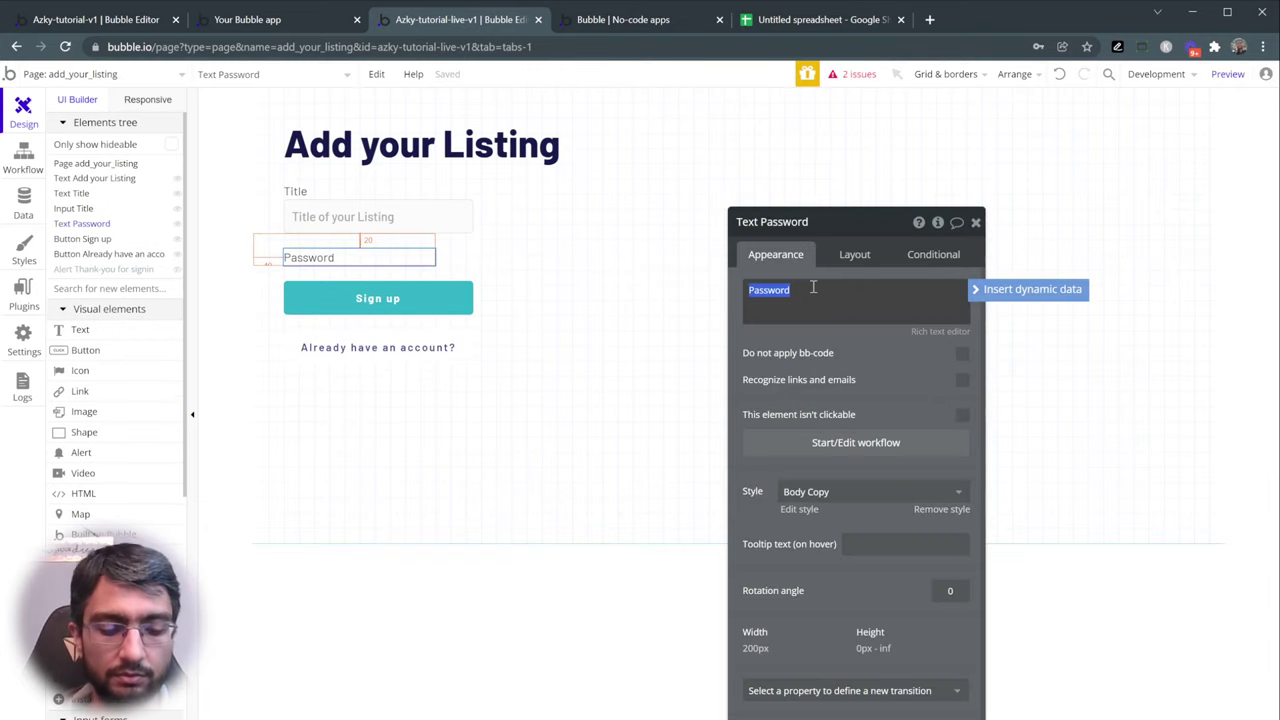
{"action": "type", "text": "Description"}
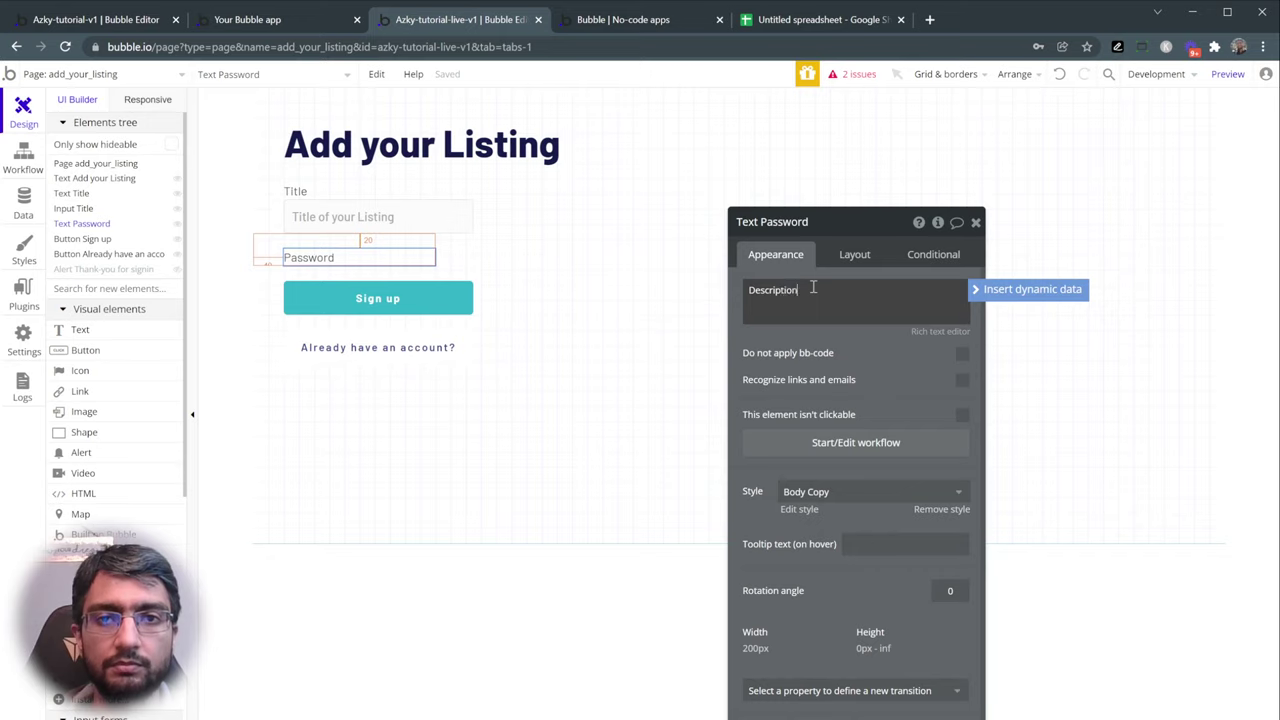
{"action": "left_click", "coordinate": [851, 343]}
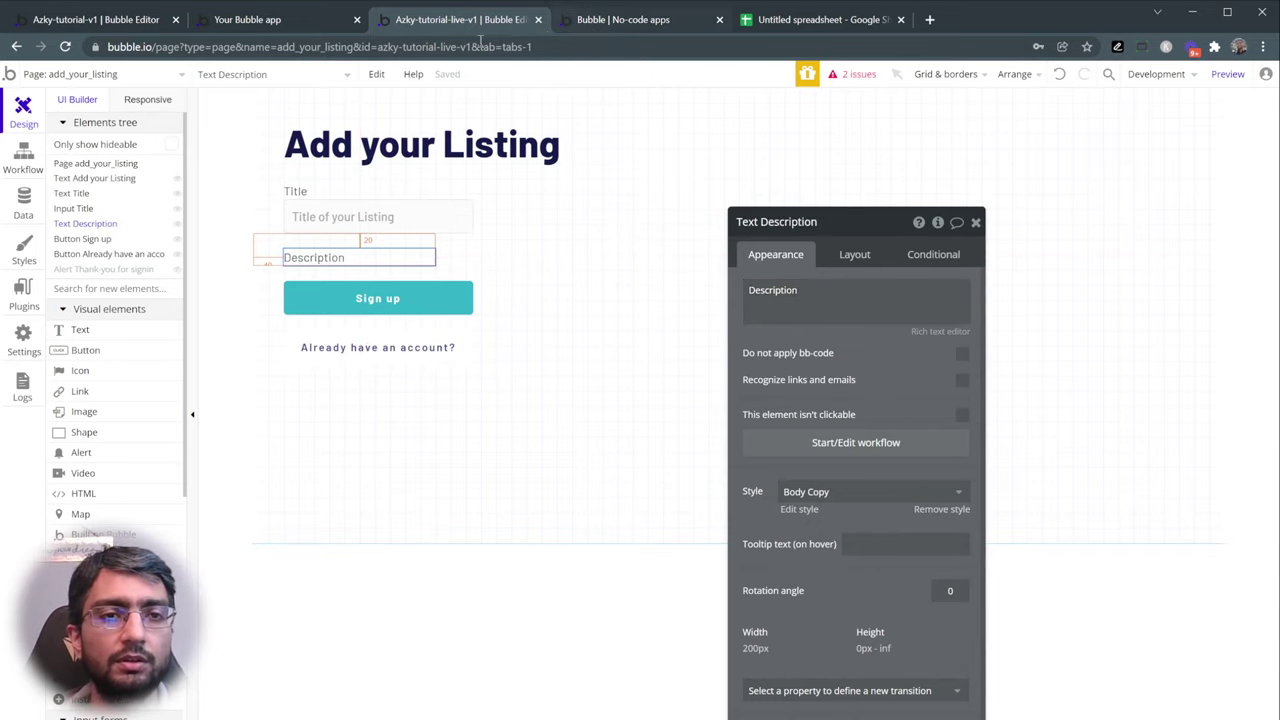
{"action": "left_click", "coordinate": [301, 22]}
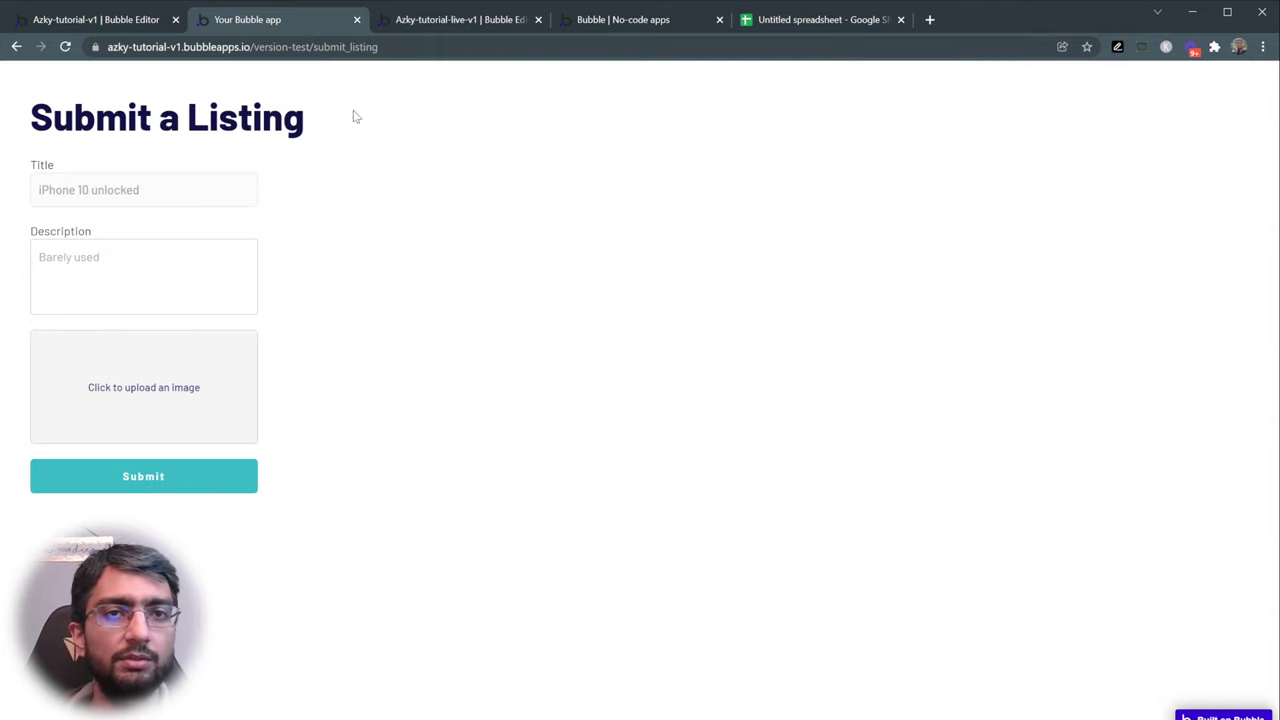
- Return to the add_your_listing editor and pick Multiline Input from the Elements panel
{"action": "left_click", "coordinate": [420, 22]}
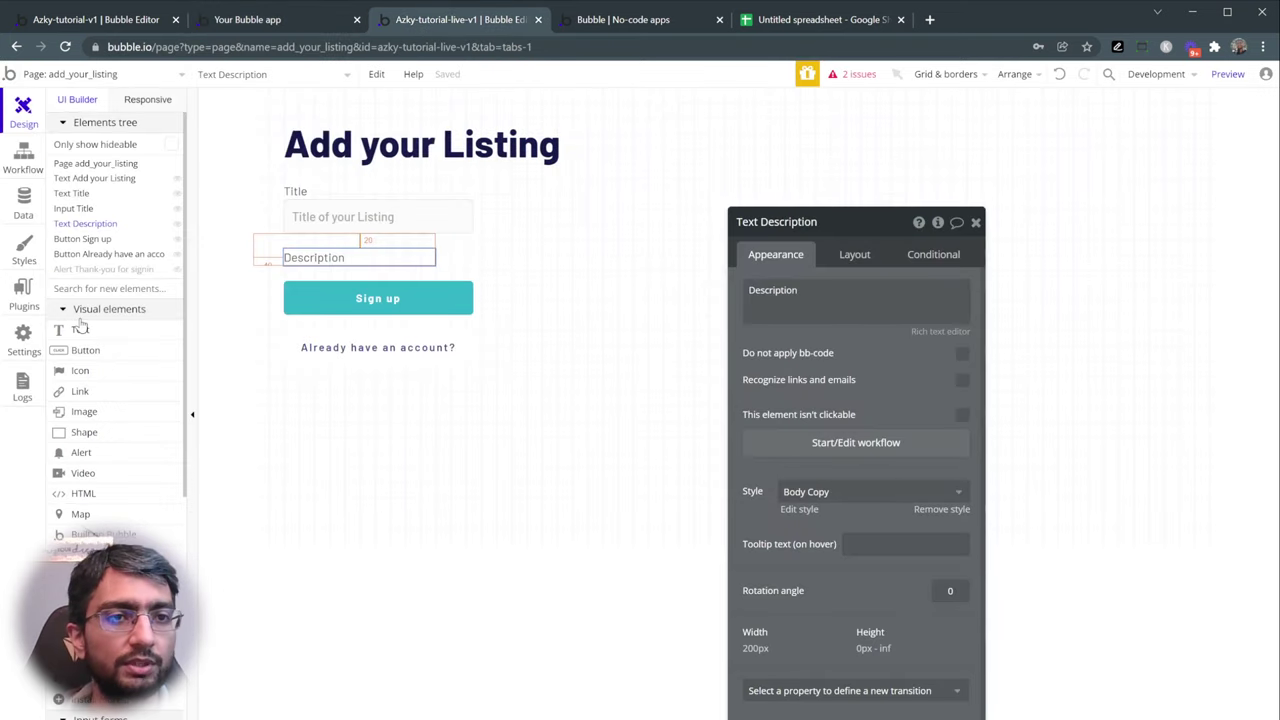
{"action": "scroll", "coordinate": [110, 373], "scroll_direction": "down", "scroll_amount": 5}
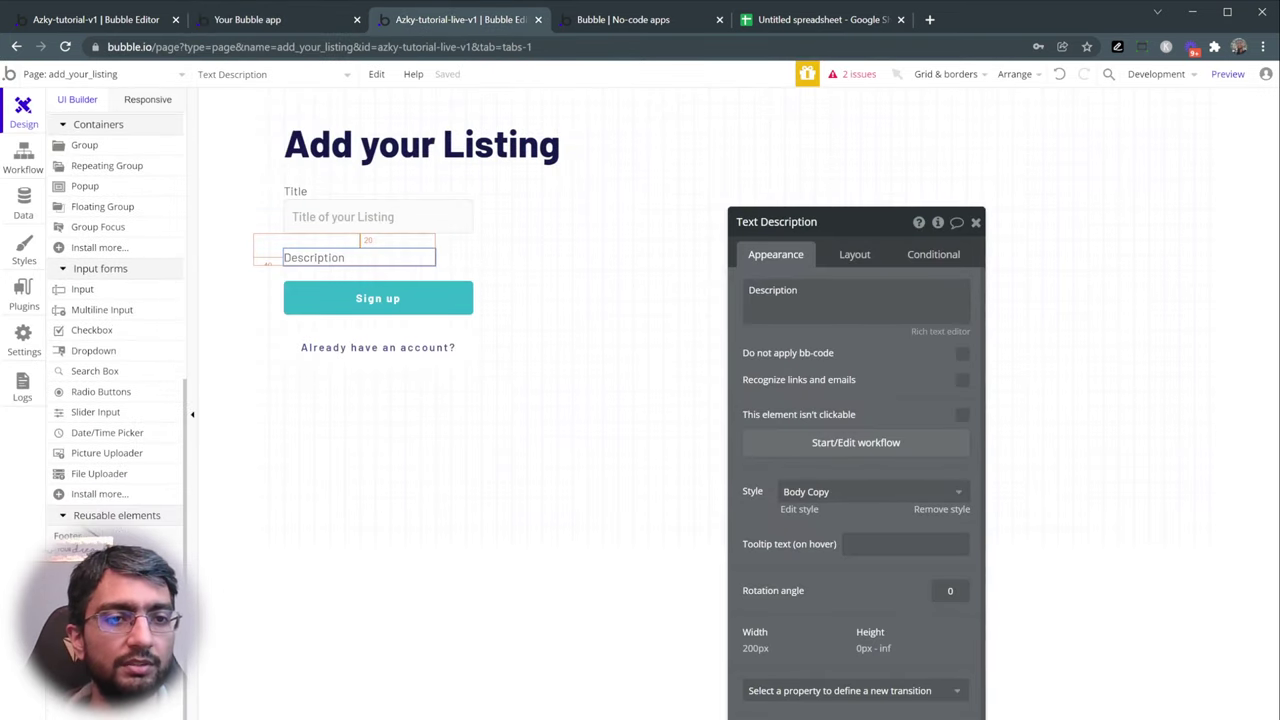
{"action": "scroll", "coordinate": [114, 366], "scroll_direction": "up", "scroll_amount": 5}
{"action": "scroll", "coordinate": [112, 450], "scroll_direction": "down", "scroll_amount": 3}
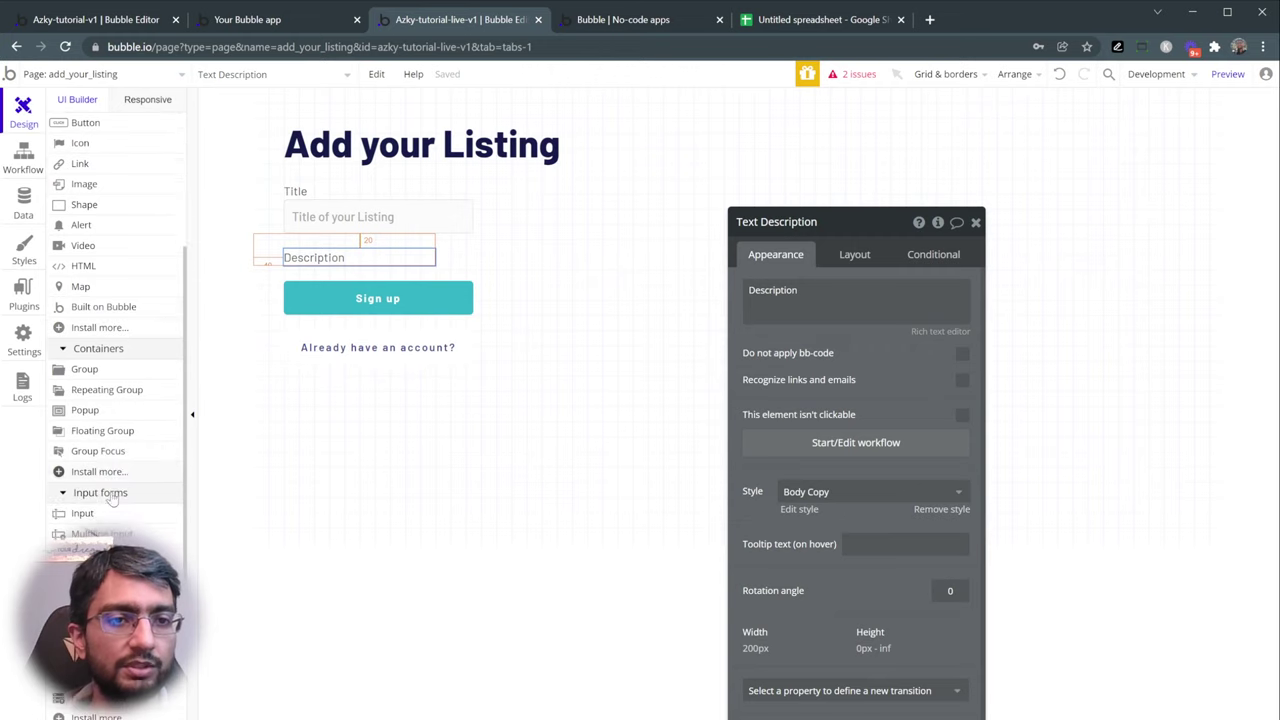
{"action": "scroll", "coordinate": [112, 500], "scroll_direction": "down", "scroll_amount": 2}
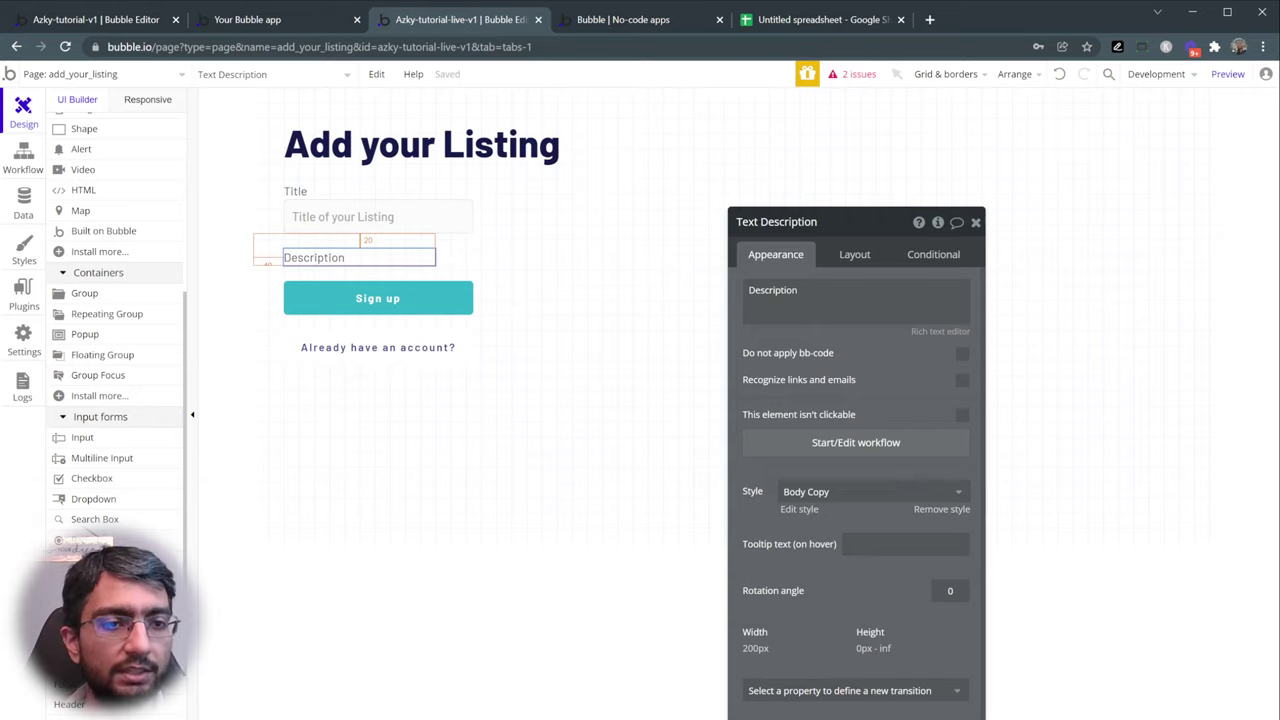
{"action": "left_click", "coordinate": [99, 462]}
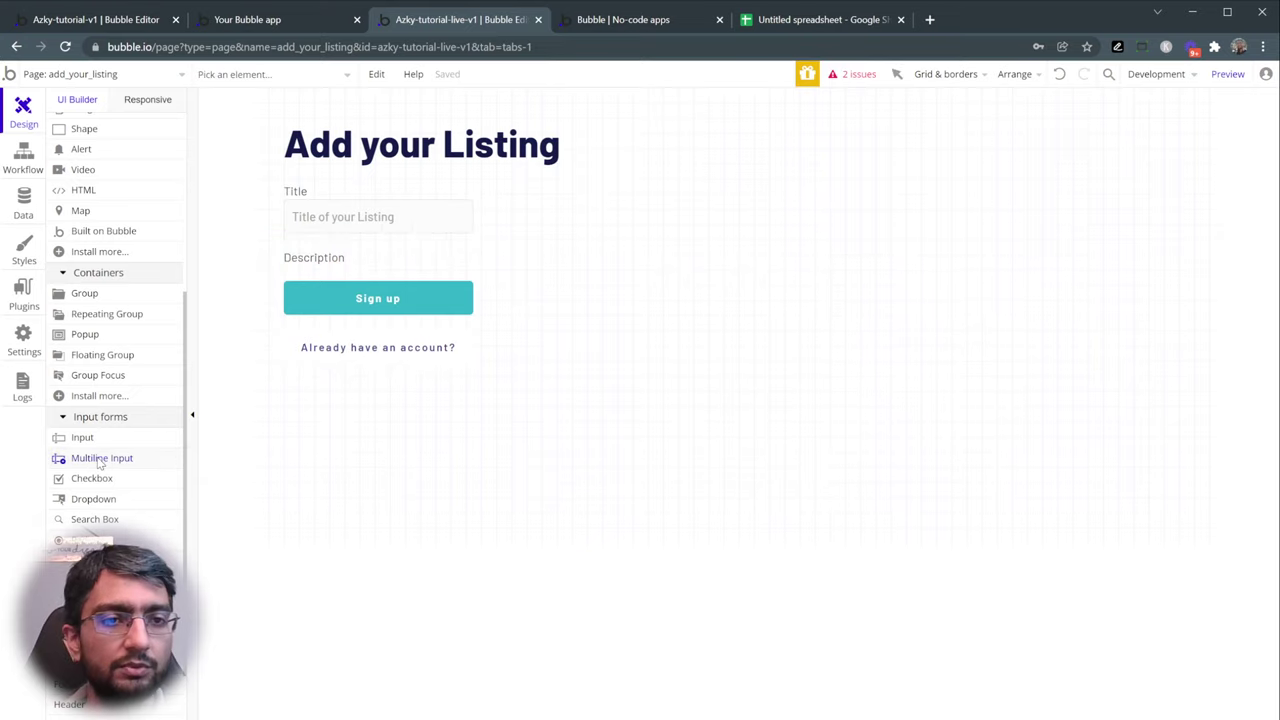
- Place the multiline input below the Description label with a left margin of 40
{"action": "left_click", "coordinate": [291, 412]}
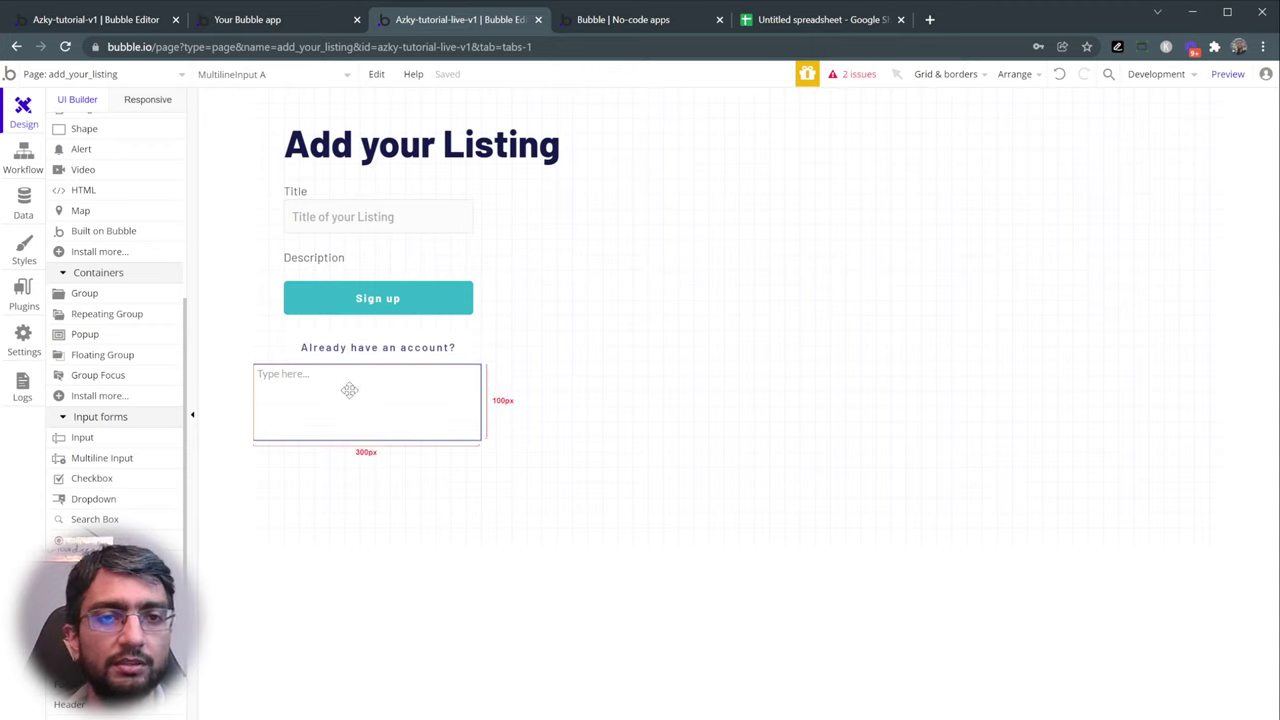
{"action": "double_click", "coordinate": [349, 390]}
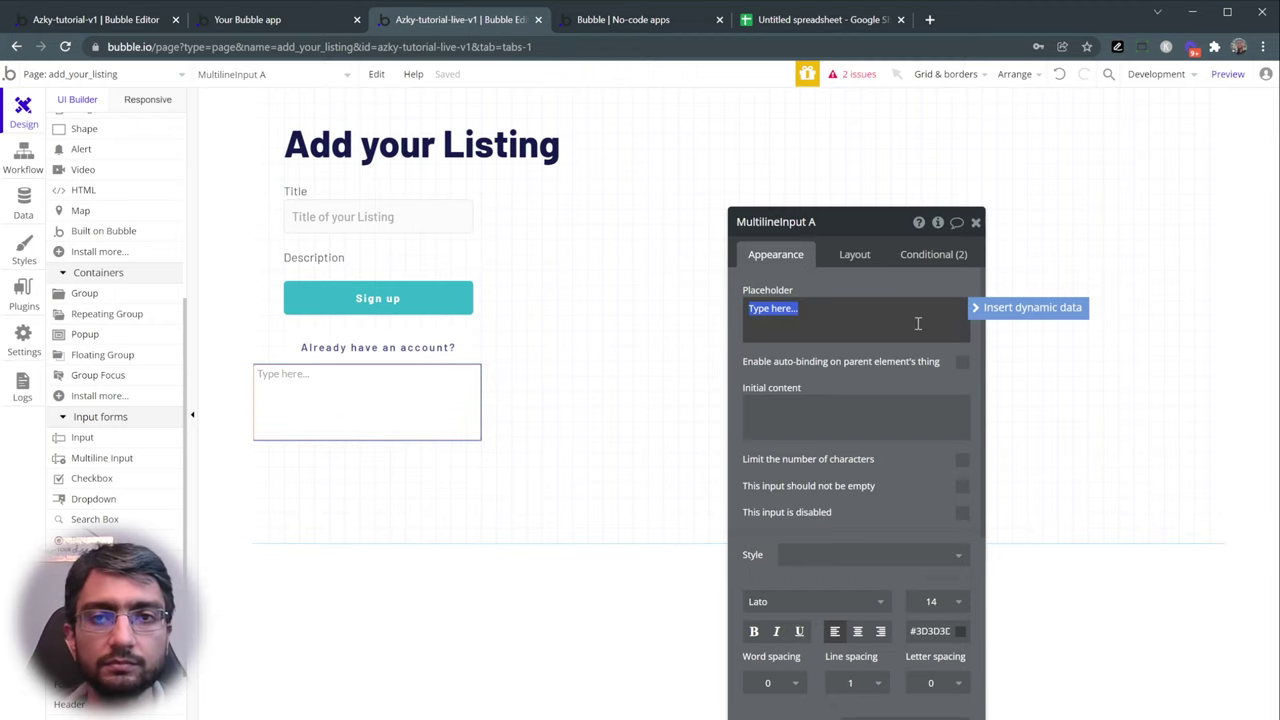
{"action": "left_click", "coordinate": [857, 262]}
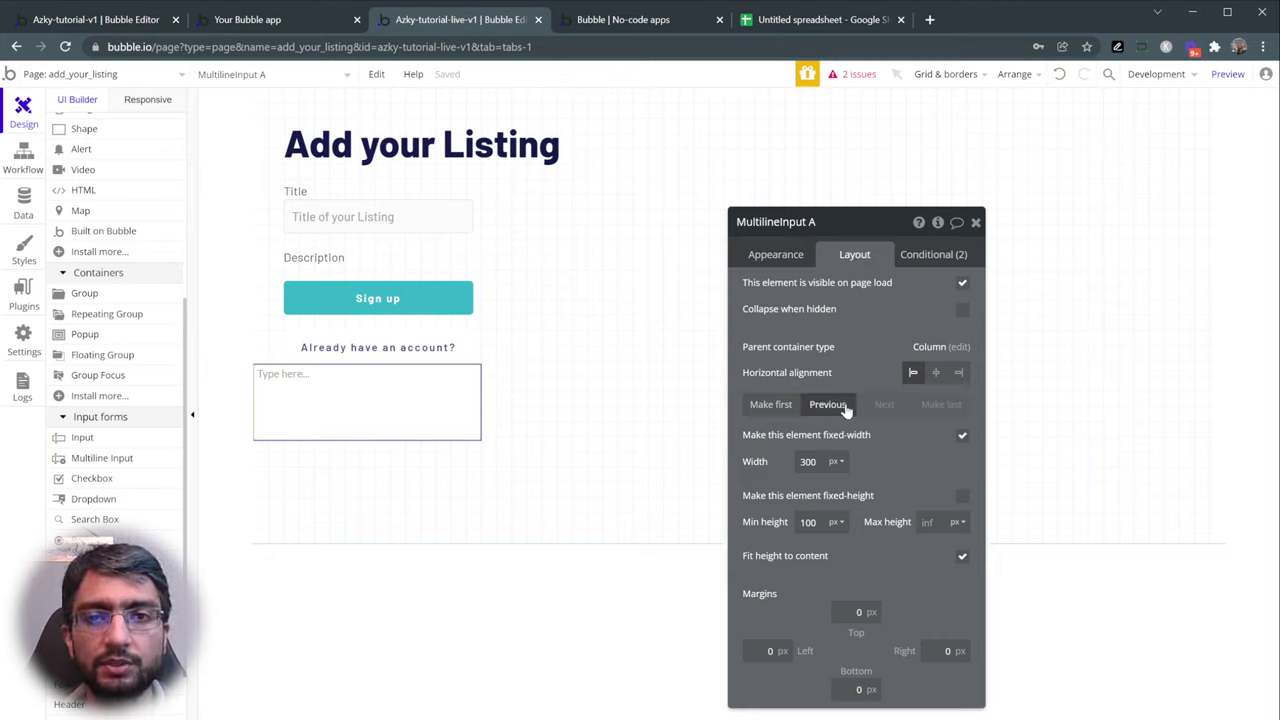
{"action": "left_click", "coordinate": [770, 405]}
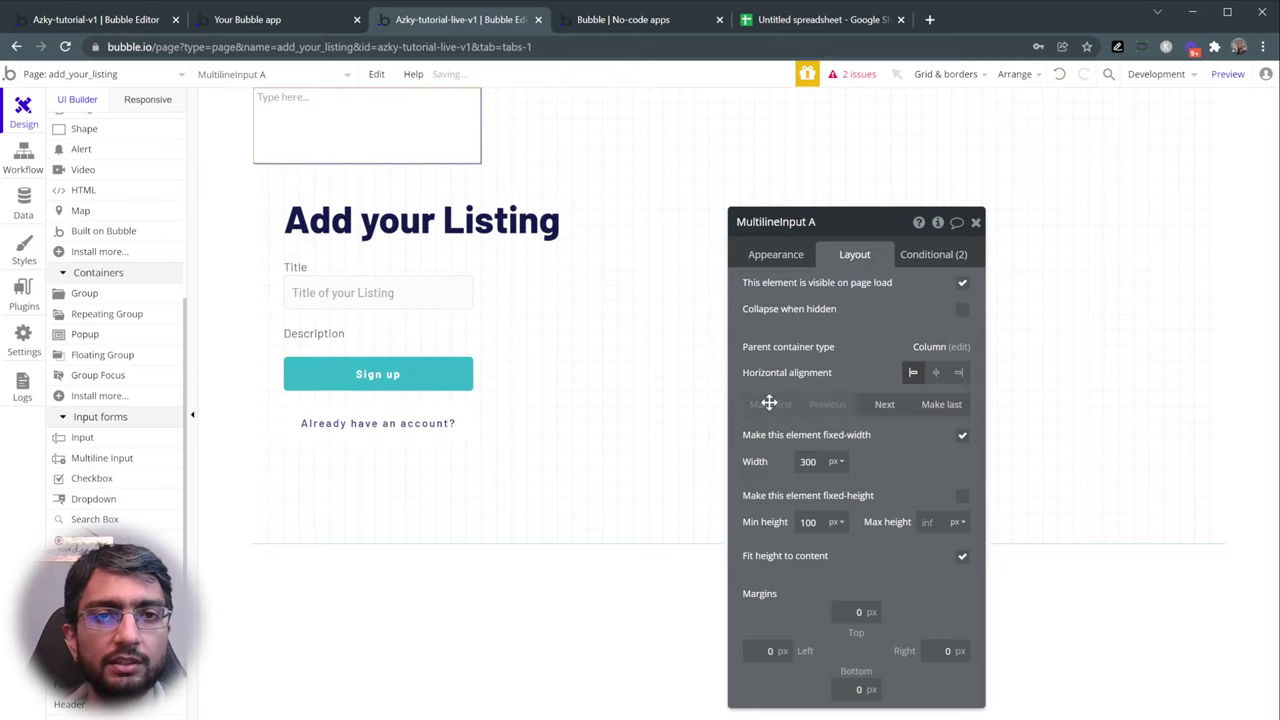
{"action": "left_click", "coordinate": [885, 405]}
{"action": "left_click", "coordinate": [885, 405]}
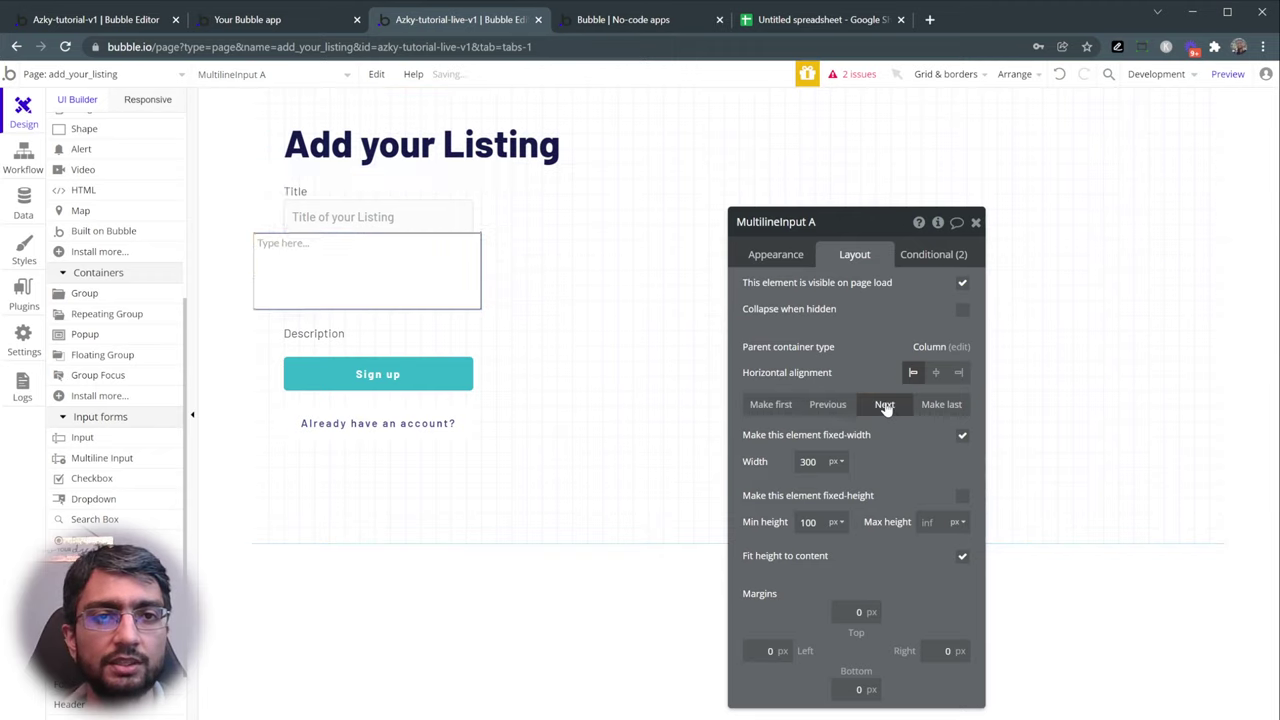
{"action": "left_click", "coordinate": [885, 405]}
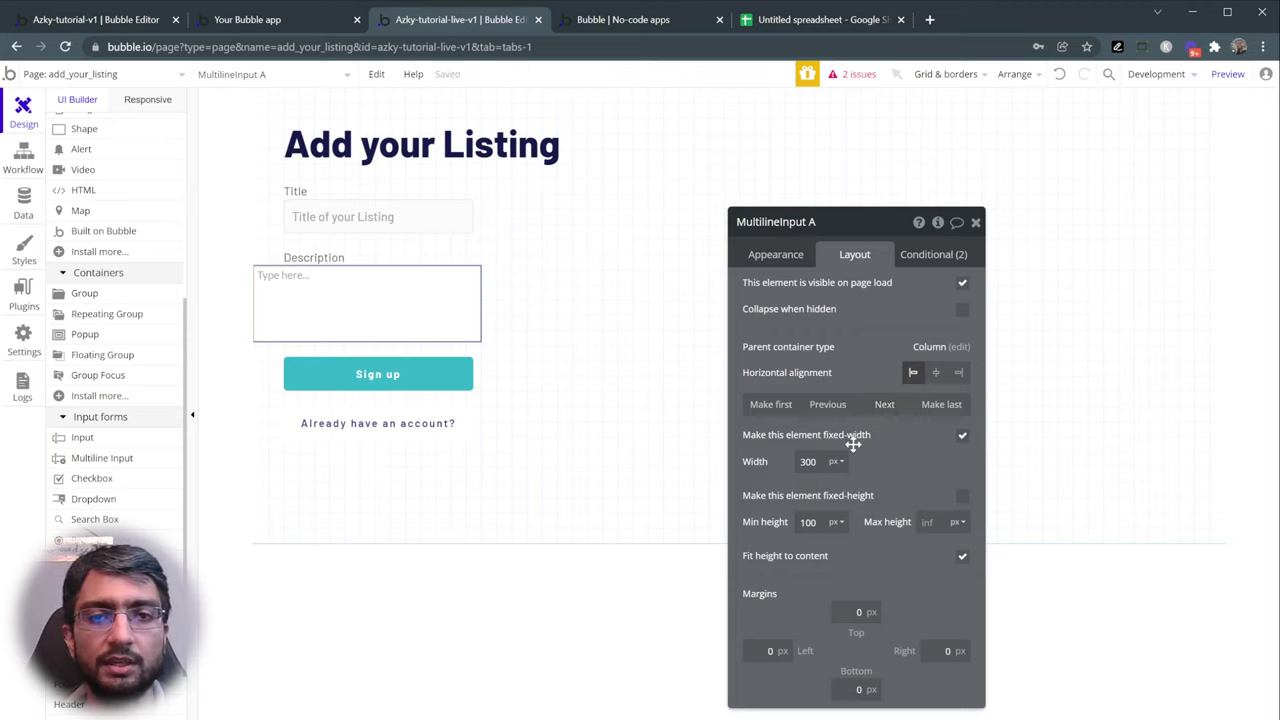
{"action": "left_click", "coordinate": [767, 651]}
{"action": "type", "text": "40"}
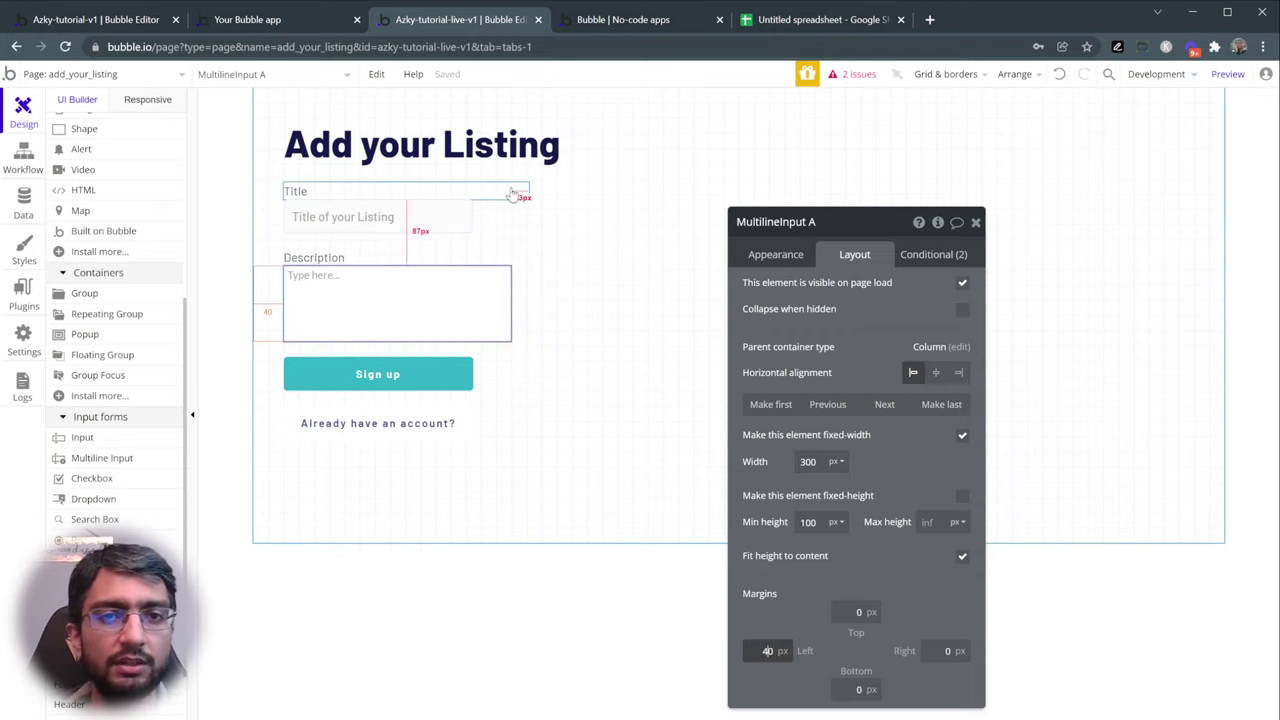
- Set the Title input and Sign up button widths to 300 px
{"action": "left_click", "coordinate": [434, 217]}
{"action": "double_click", "coordinate": [808, 461]}
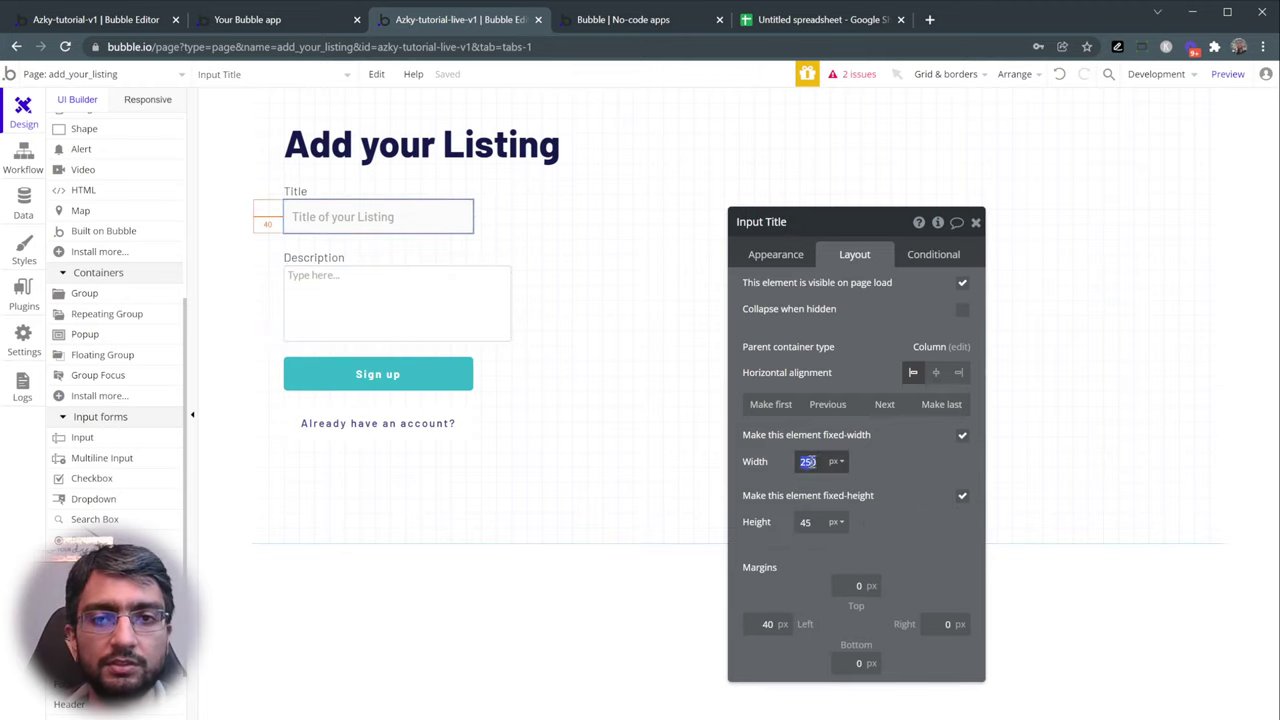
{"action": "type", "text": "300"}
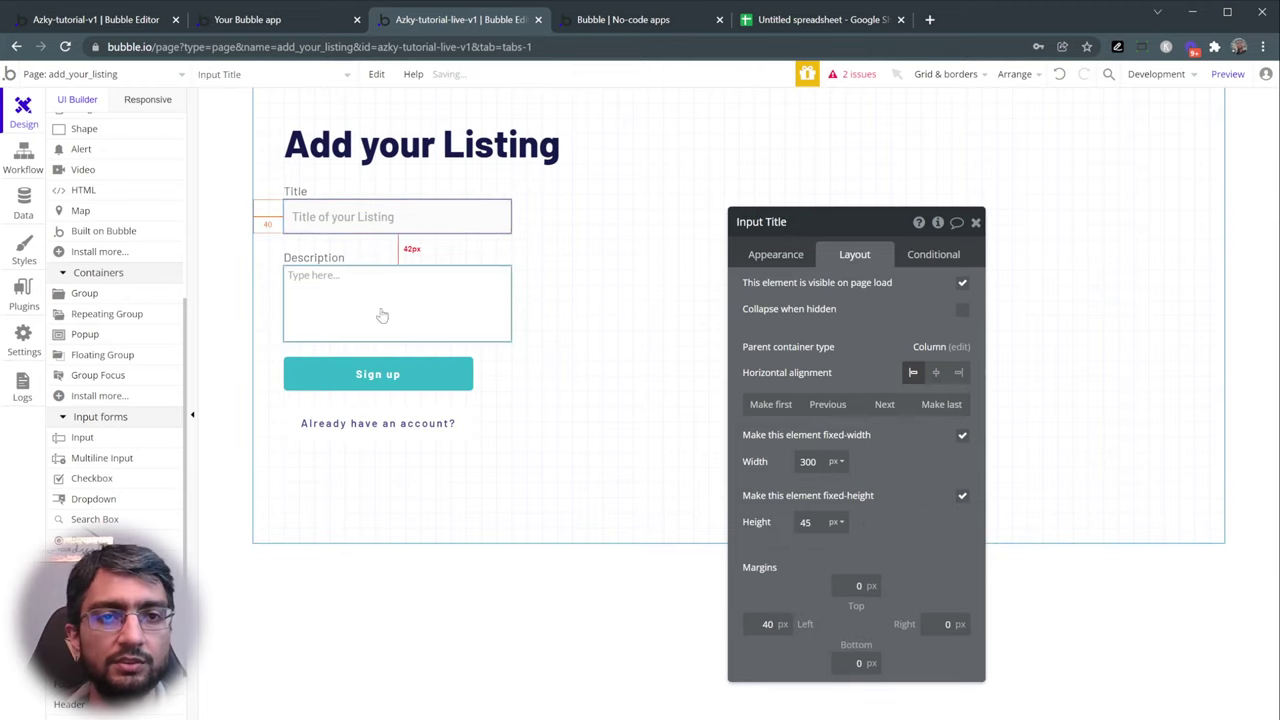
{"action": "left_click", "coordinate": [366, 368]}
{"action": "double_click", "coordinate": [808, 461]}
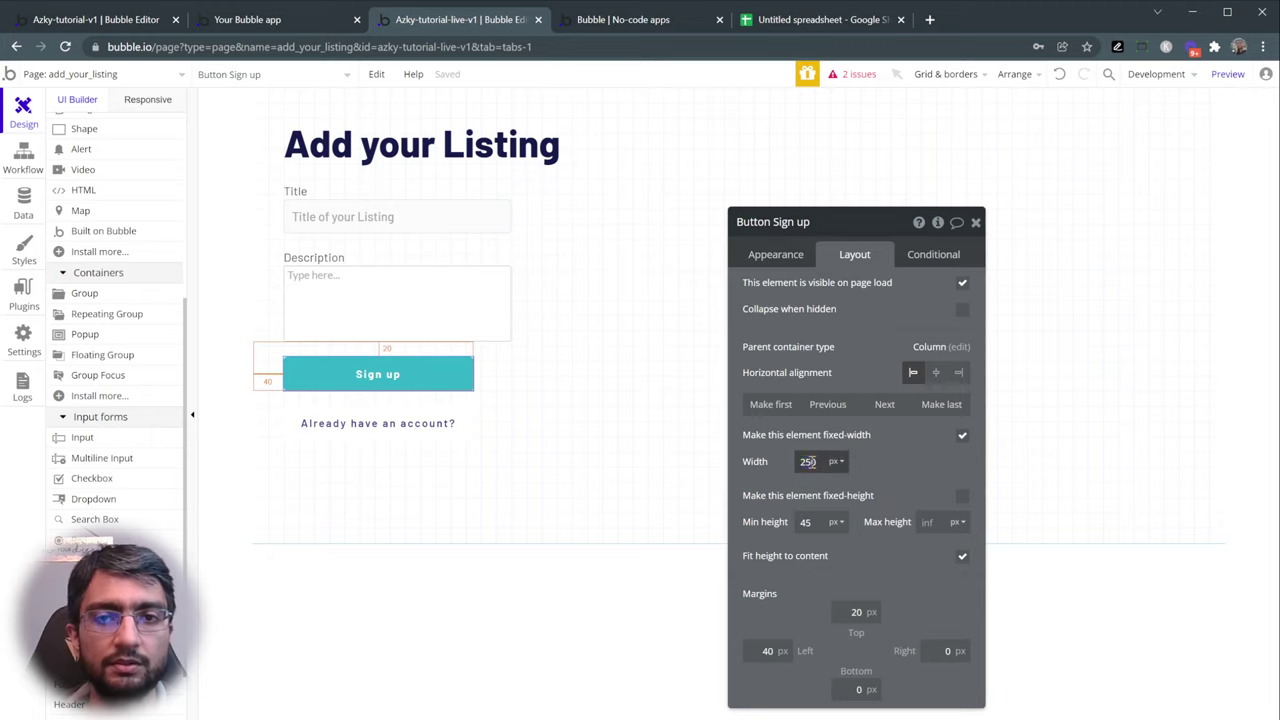
{"action": "type", "text": "300"}
{"action": "left_click", "coordinate": [449, 424]}
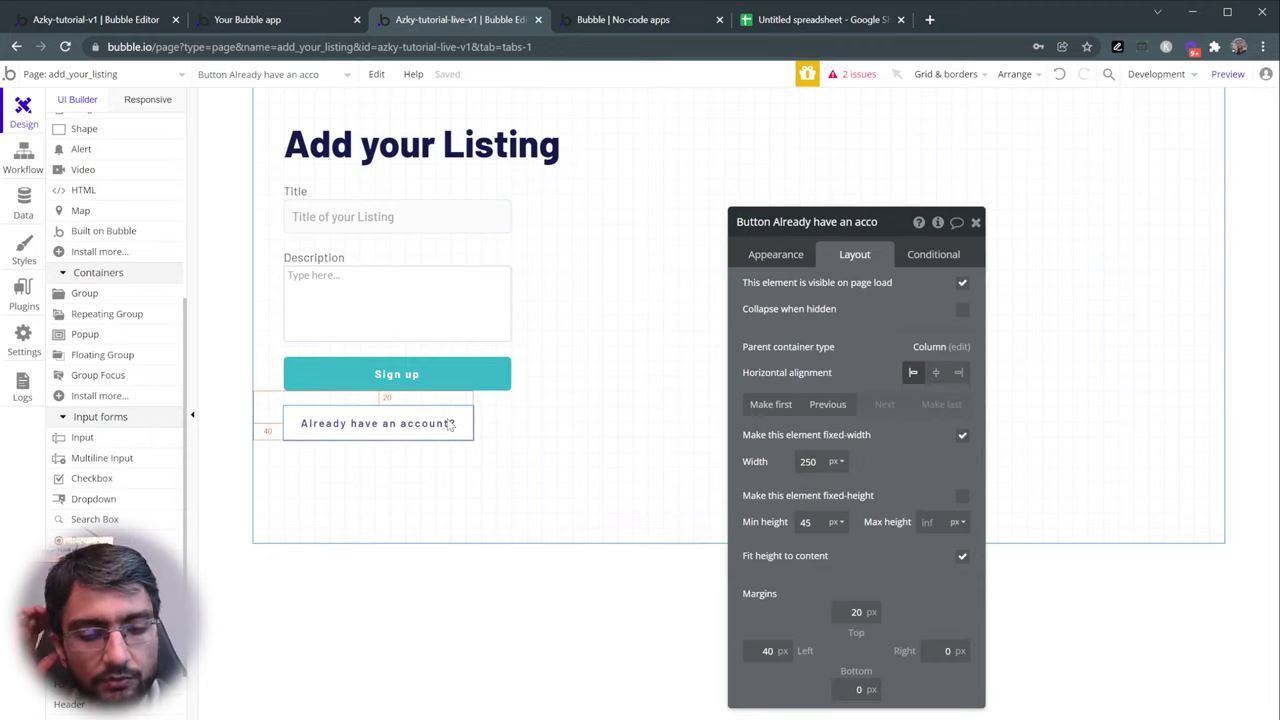
- Delete the 'Already have an account?' button and relabel the Sign up button 'Submit Listing'
{"action": "key", "text": "Delete"}
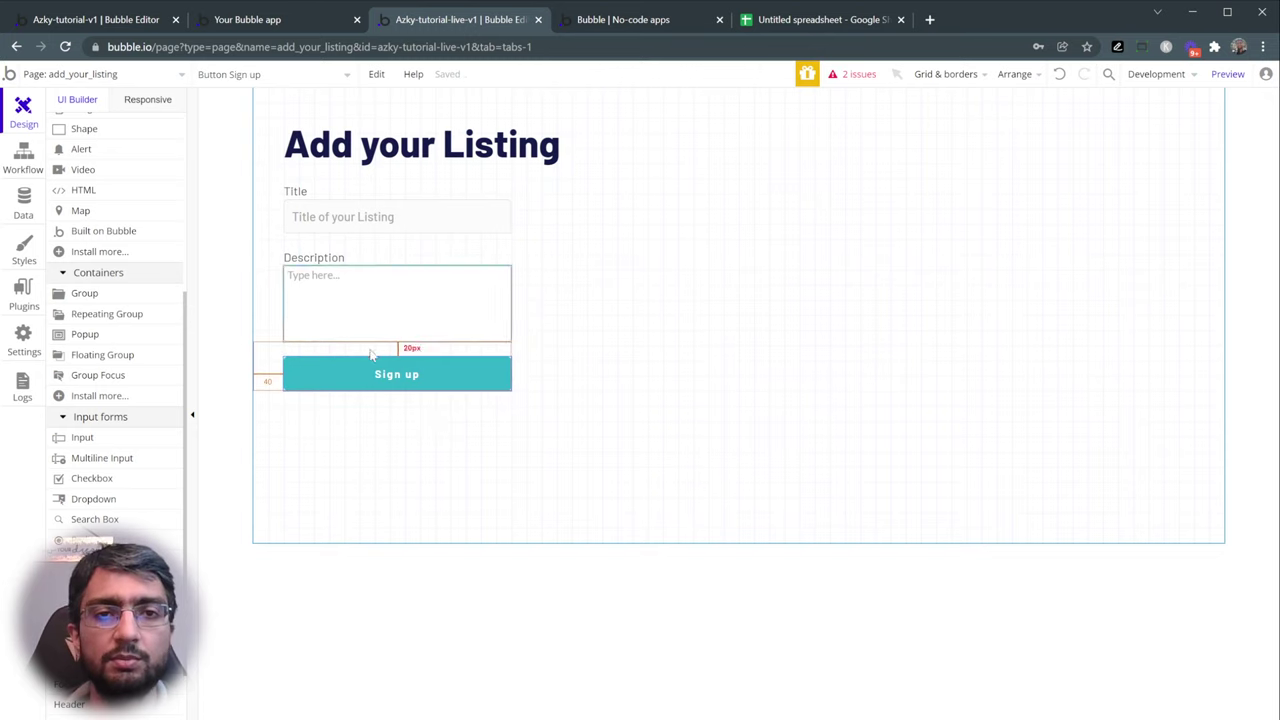
{"action": "double_click", "coordinate": [338, 370]}
{"action": "triple_click", "coordinate": [846, 289]}
{"action": "type", "text": "Submit Listing"}
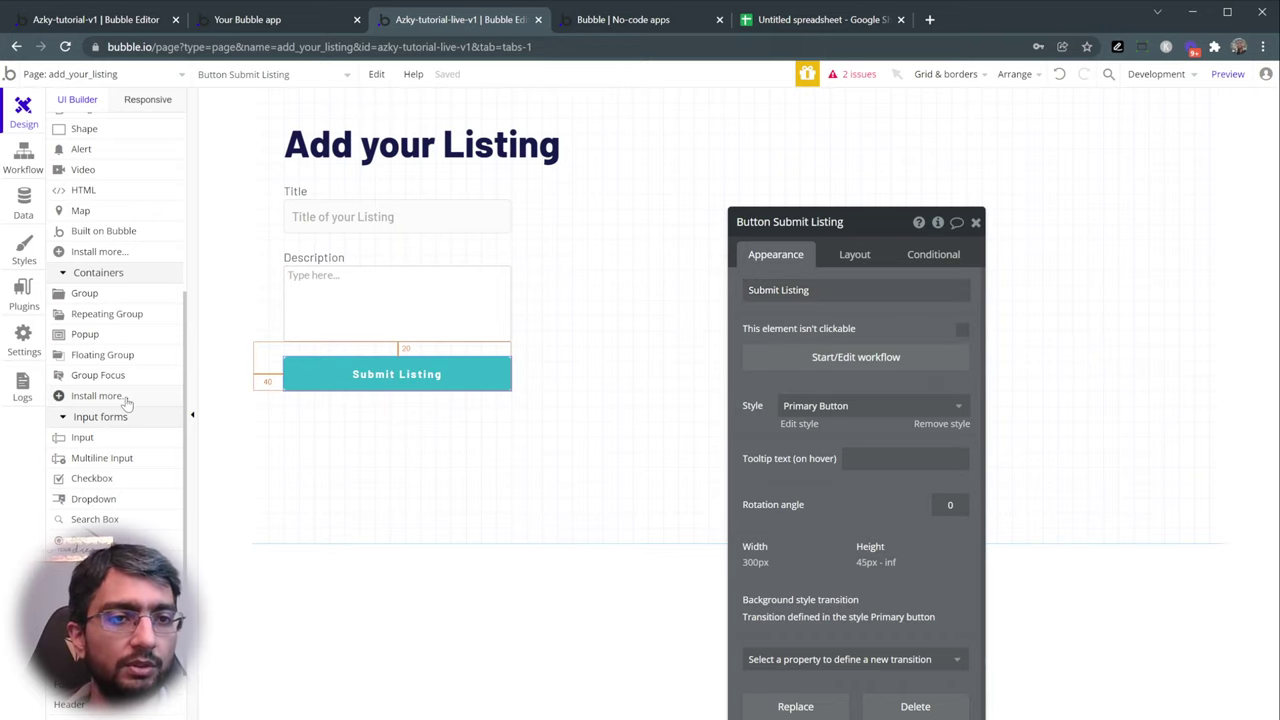
{"action": "key", "text": "ctrl+shift+Tab"}
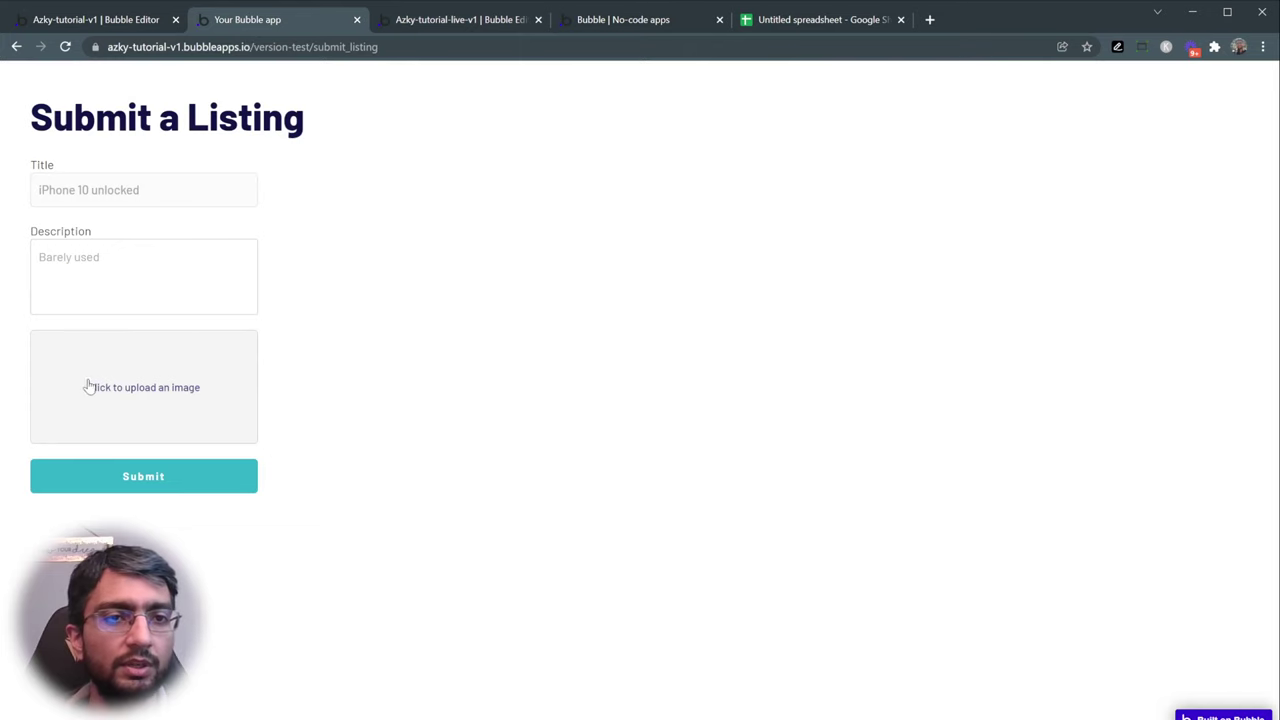
{"action": "left_click", "coordinate": [458, 24]}
{"action": "scroll", "coordinate": [160, 380], "scroll_direction": "down", "scroll_amount": 2}
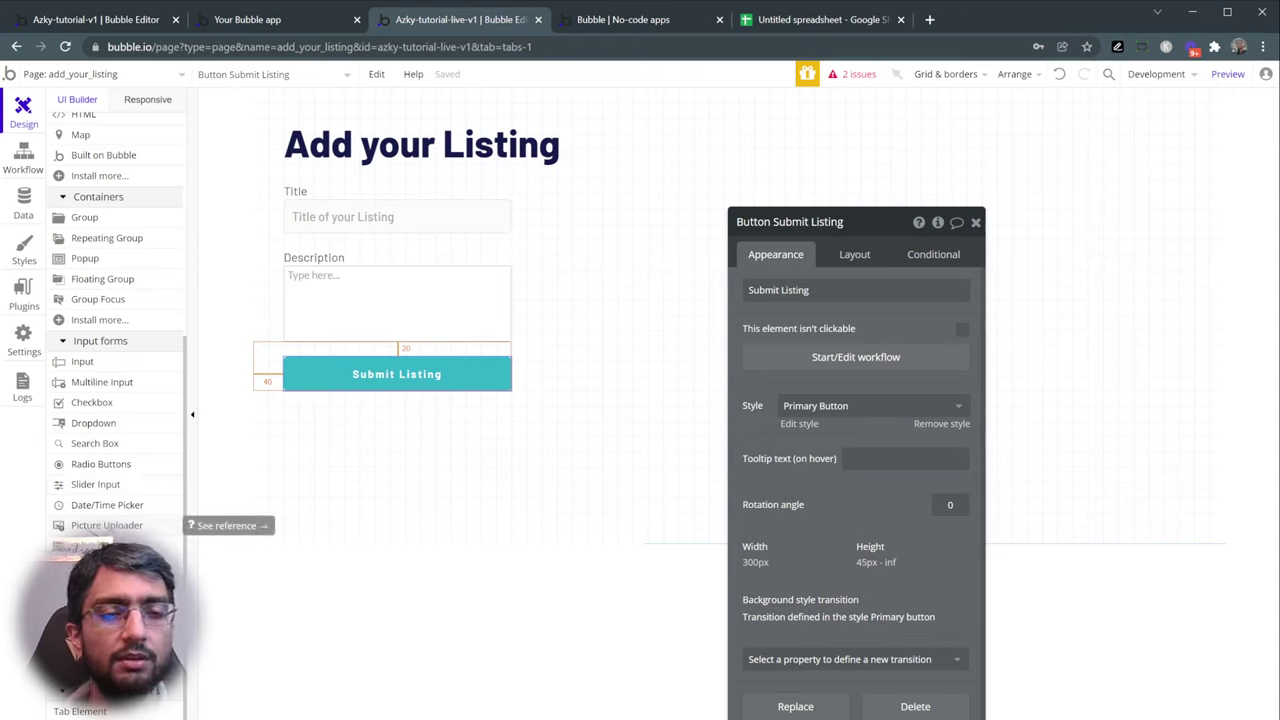
- Add a Picture Uploader to the form and move it above the Submit Listing button
{"action": "left_click", "coordinate": [106, 525]}
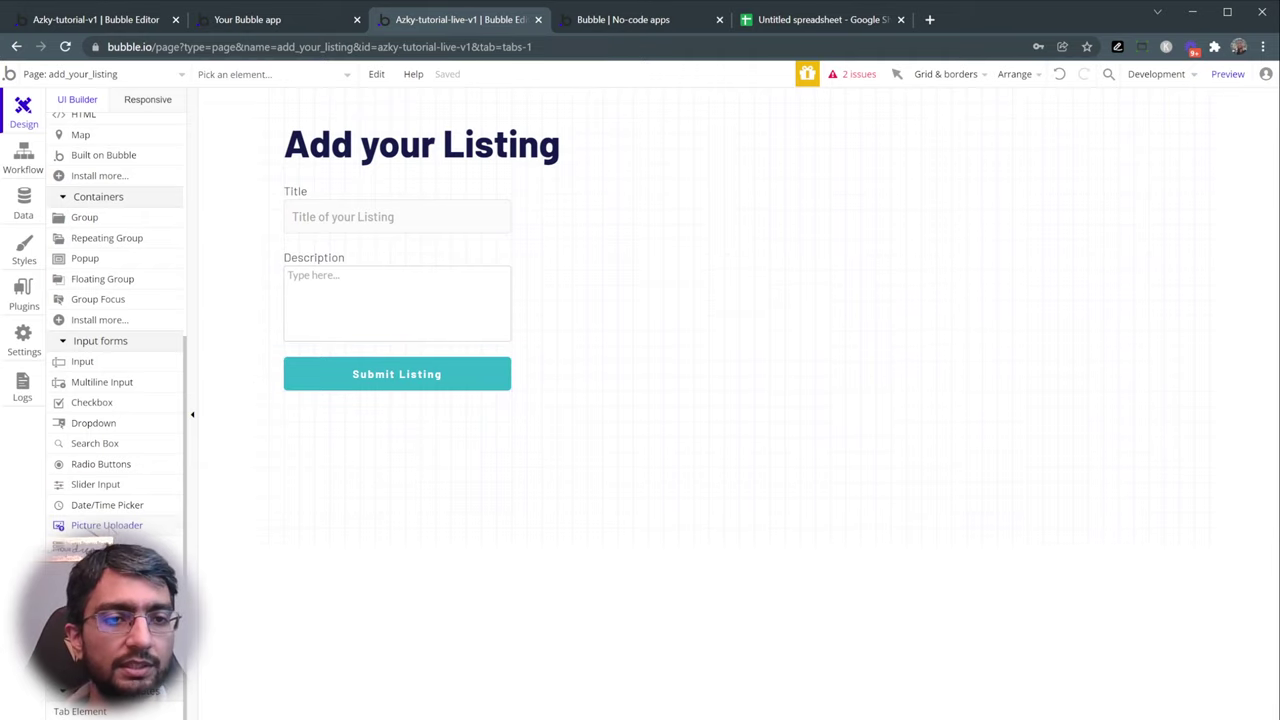
{"action": "left_click", "coordinate": [373, 446]}
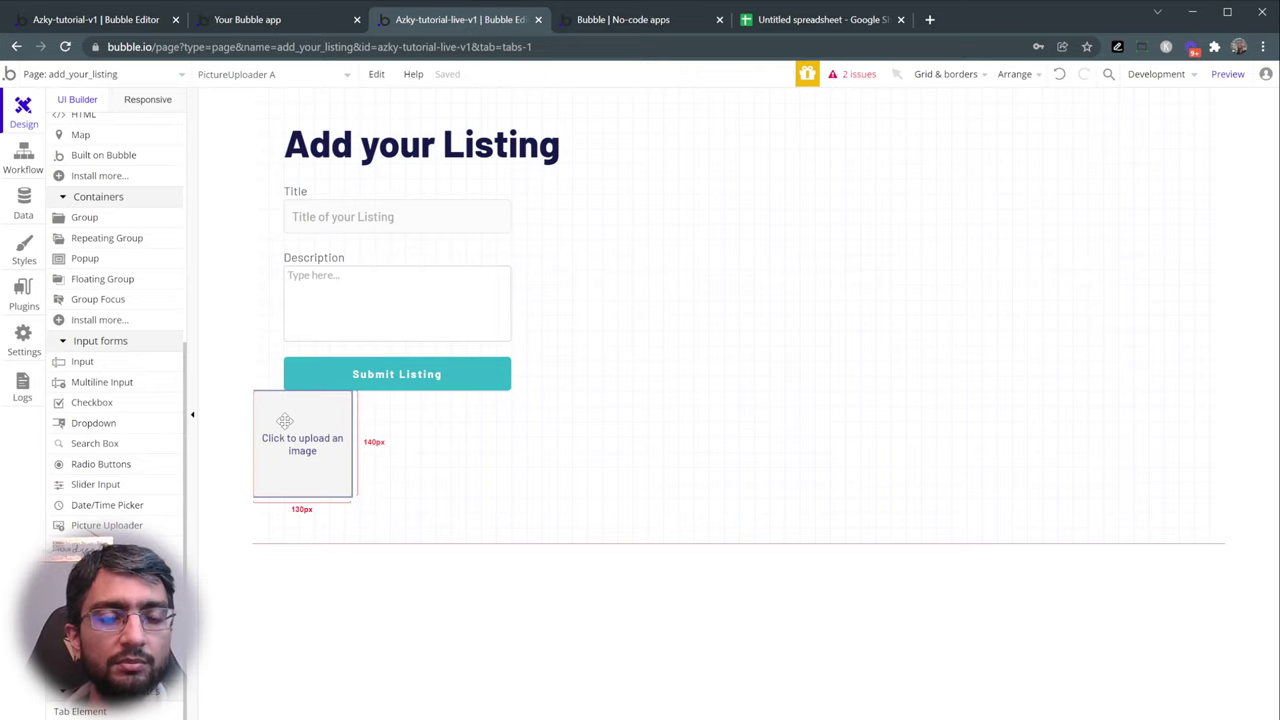
{"action": "double_click", "coordinate": [285, 421]}
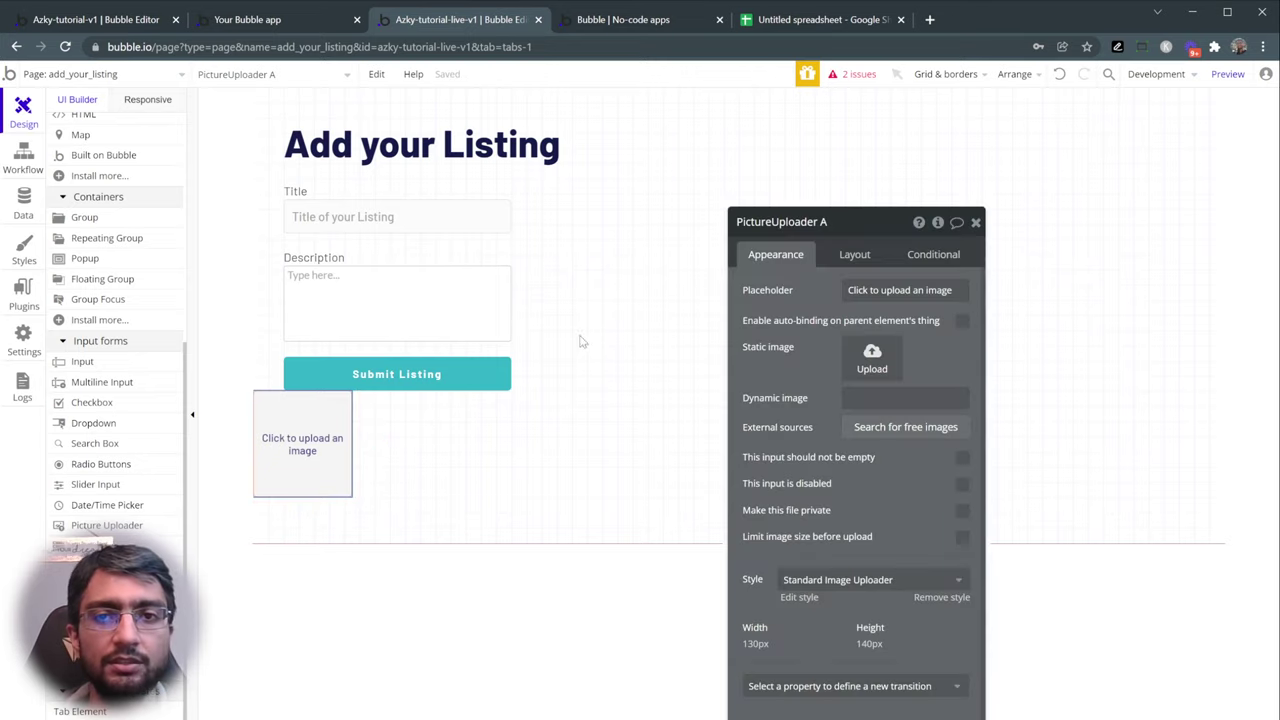
{"action": "left_click_drag", "start_coordinate": [850, 270], "coordinate": [876, 214]}
{"action": "left_click", "coordinate": [880, 199]}
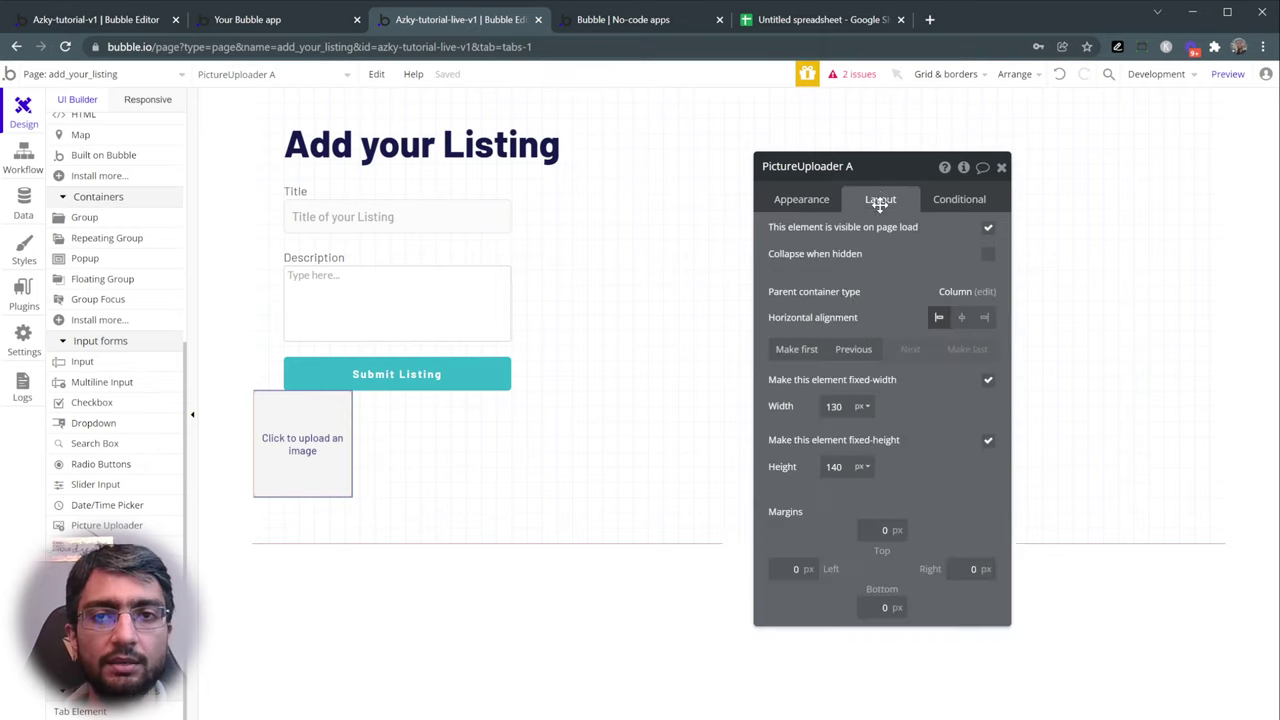
{"action": "left_click", "coordinate": [865, 352]}
{"action": "left_click", "coordinate": [909, 349]}
{"action": "left_click", "coordinate": [853, 349]}
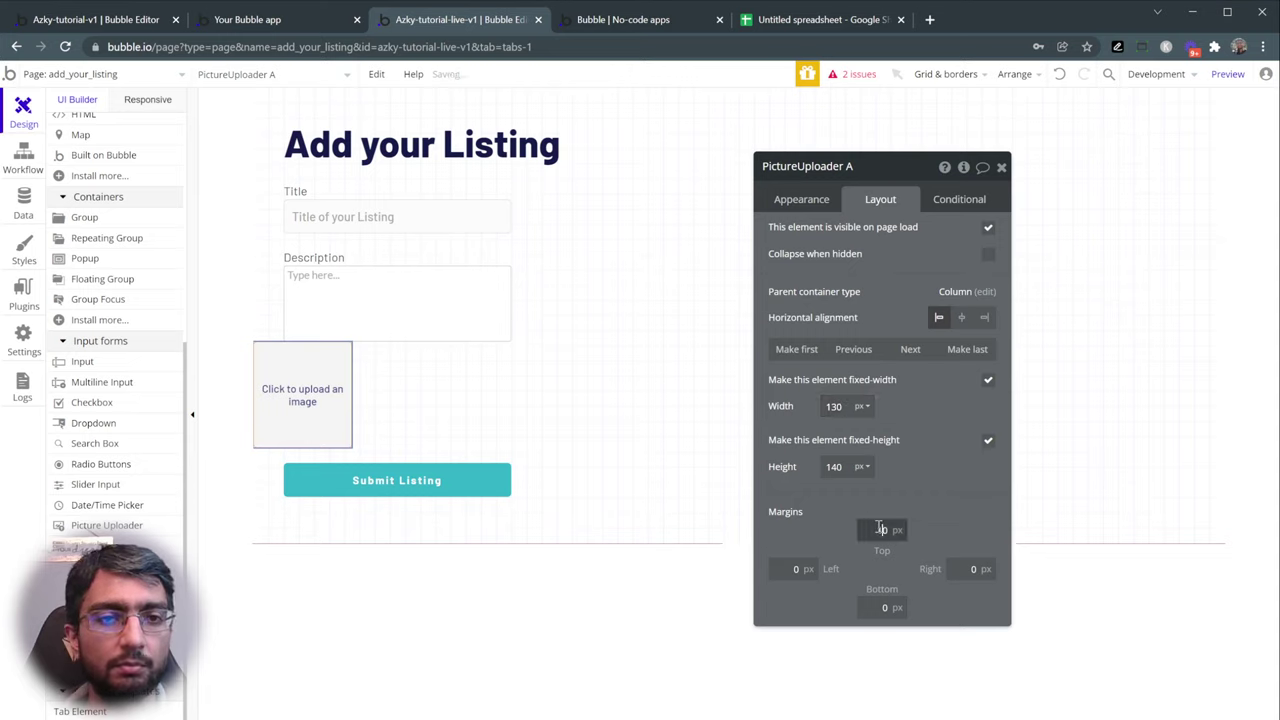
- Give the uploader a left margin of 40, width 300 and height 200
{"action": "left_click", "coordinate": [794, 568]}
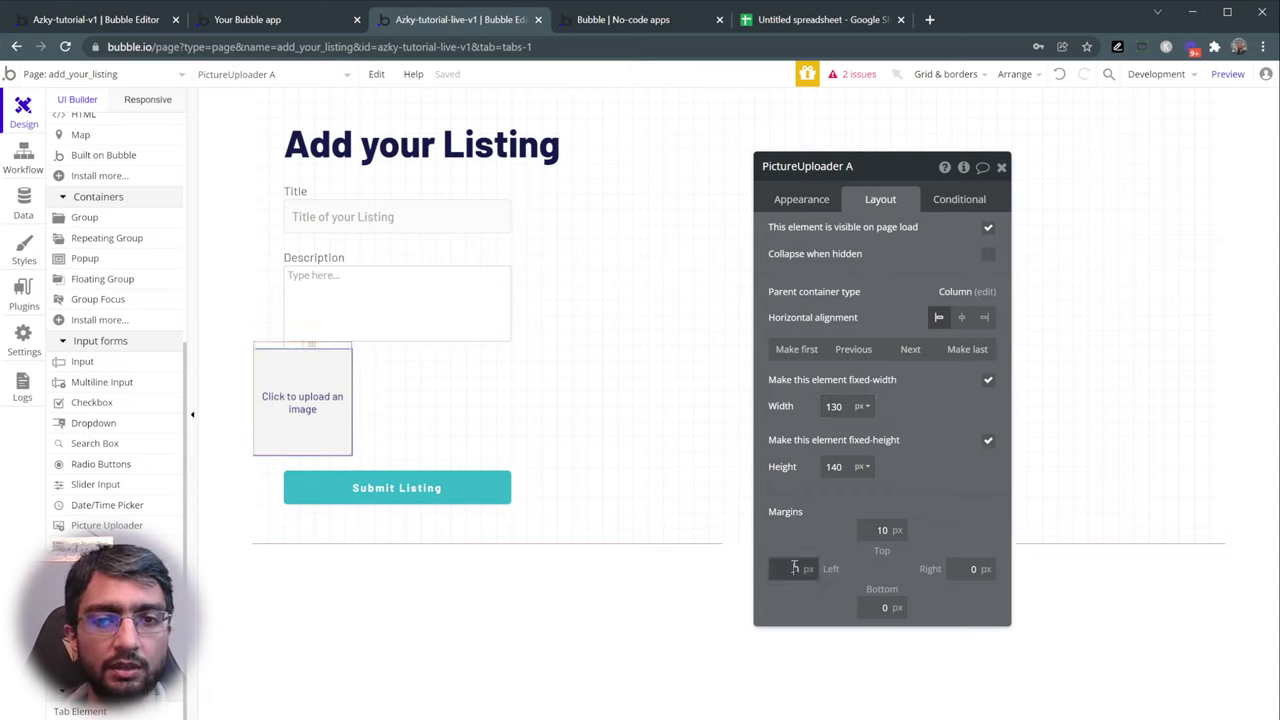
{"action": "type", "text": "40"}
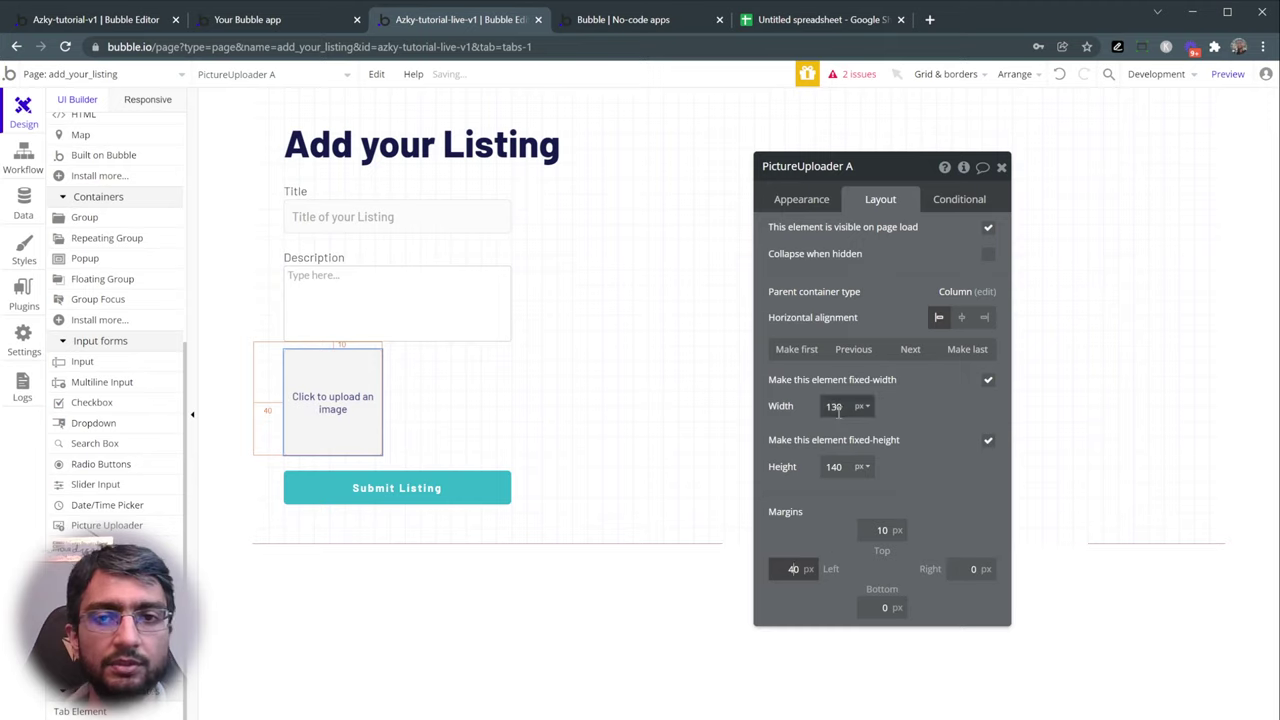
{"action": "left_click", "coordinate": [834, 406]}
{"action": "type", "text": "300"}
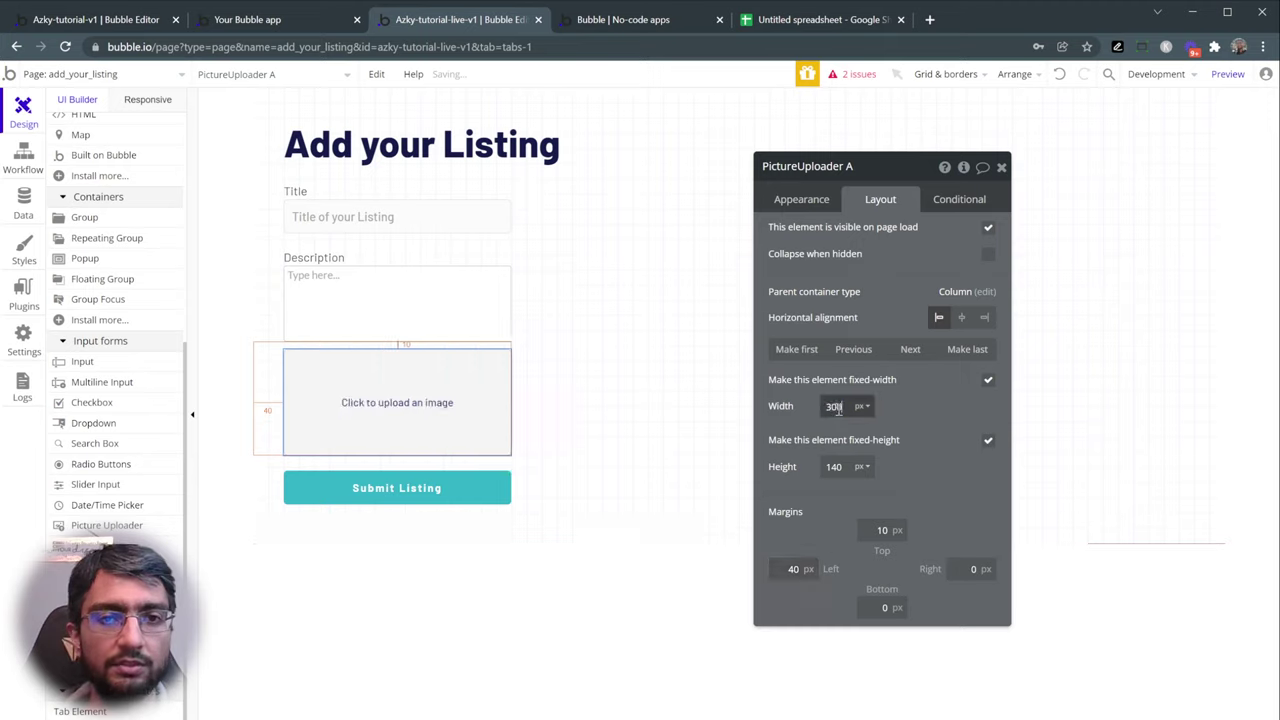
{"action": "left_click", "coordinate": [833, 466]}
{"action": "type", "text": "200"}
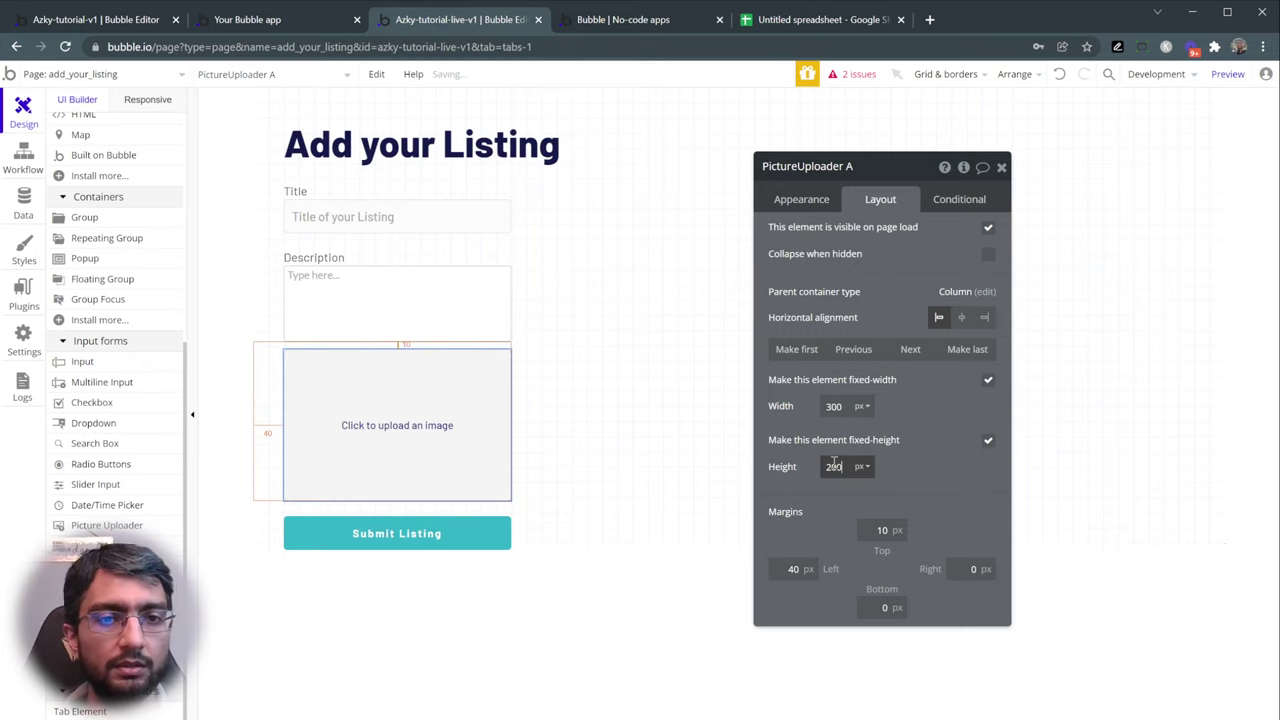
{"action": "left_click", "coordinate": [811, 502]}
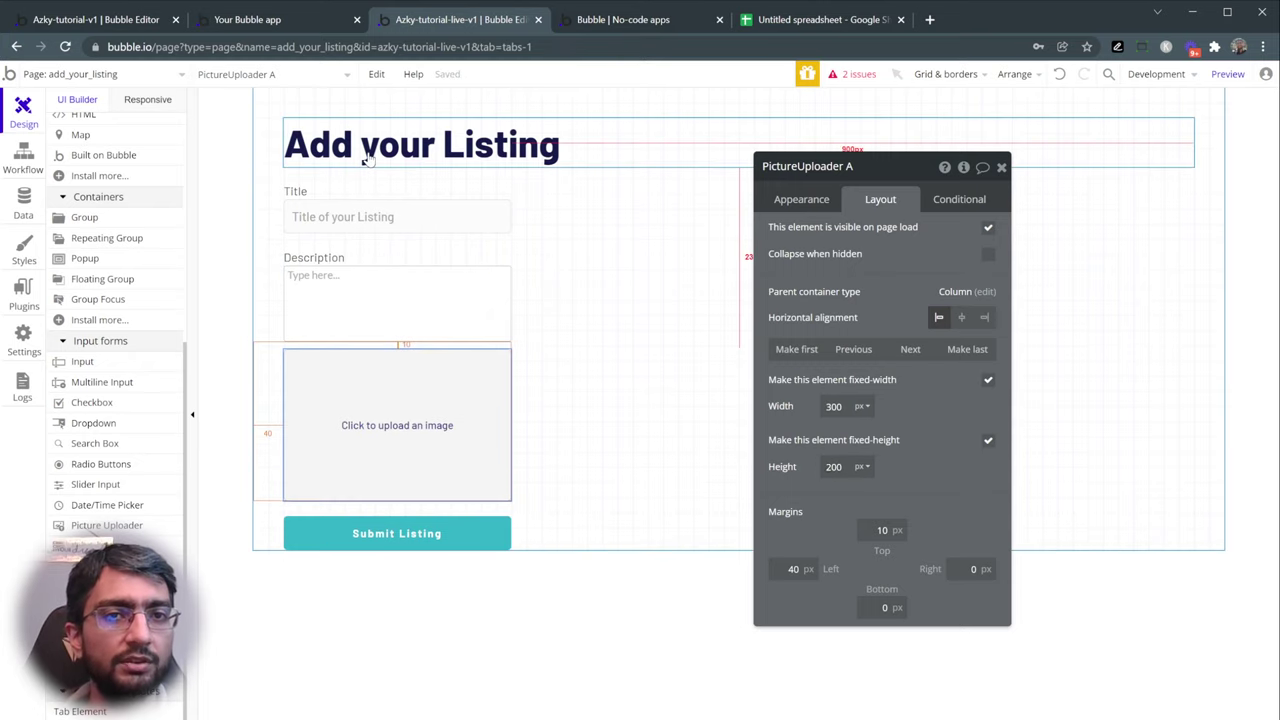
- Check the layout of Title, Description, uploader and Submit Listing button for alignment
{"action": "left_click", "coordinate": [338, 214]}
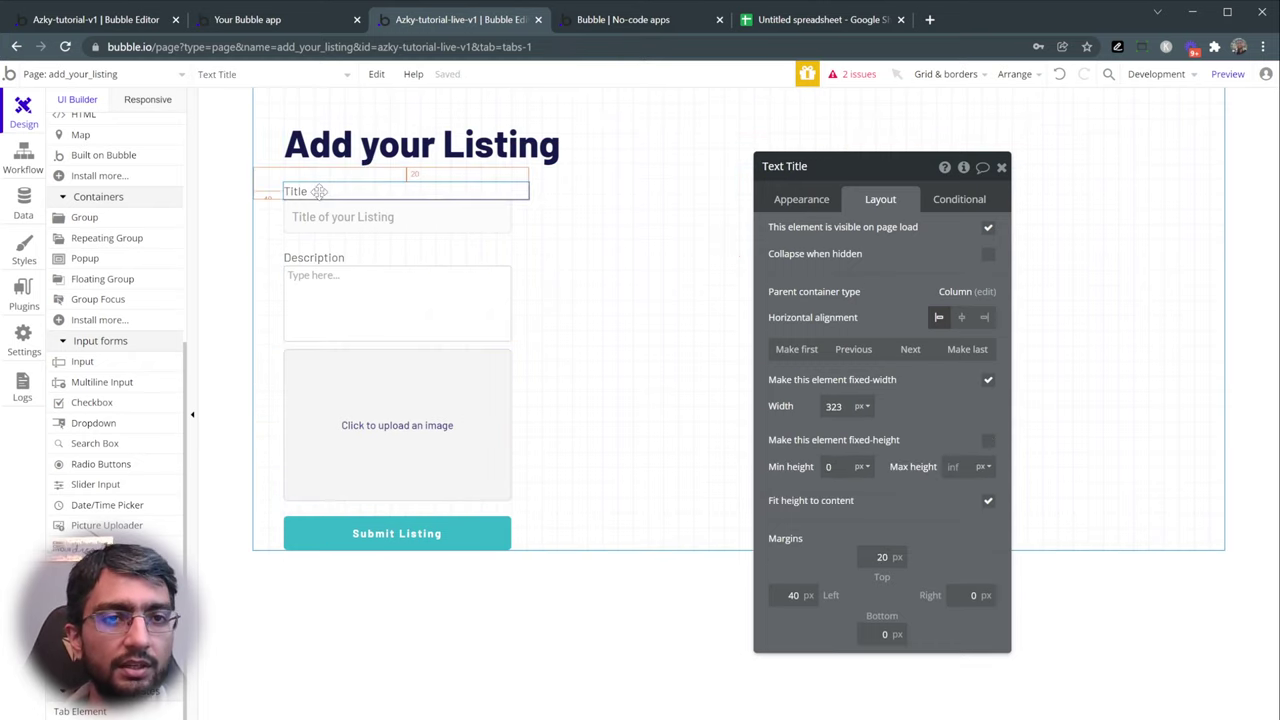
{"action": "left_click", "coordinate": [318, 258]}
{"action": "left_click", "coordinate": [354, 284]}
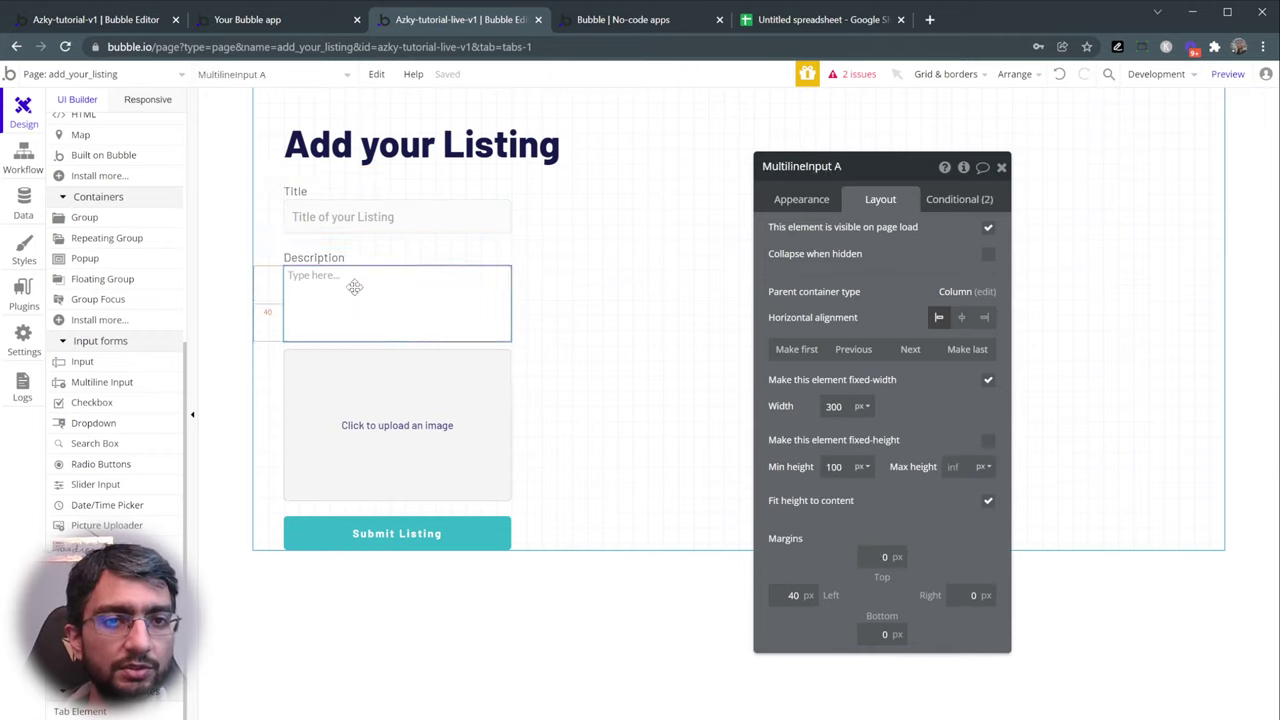
{"action": "left_click", "coordinate": [410, 398]}
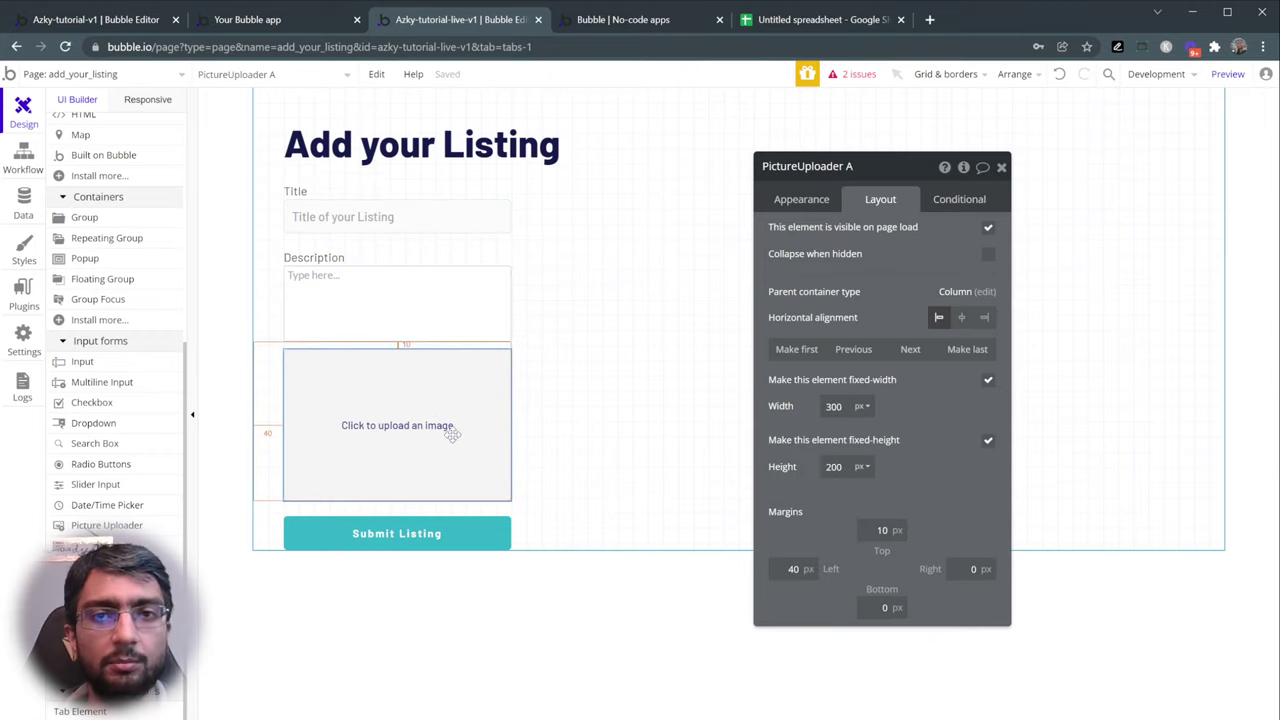
{"action": "left_click", "coordinate": [443, 532]}
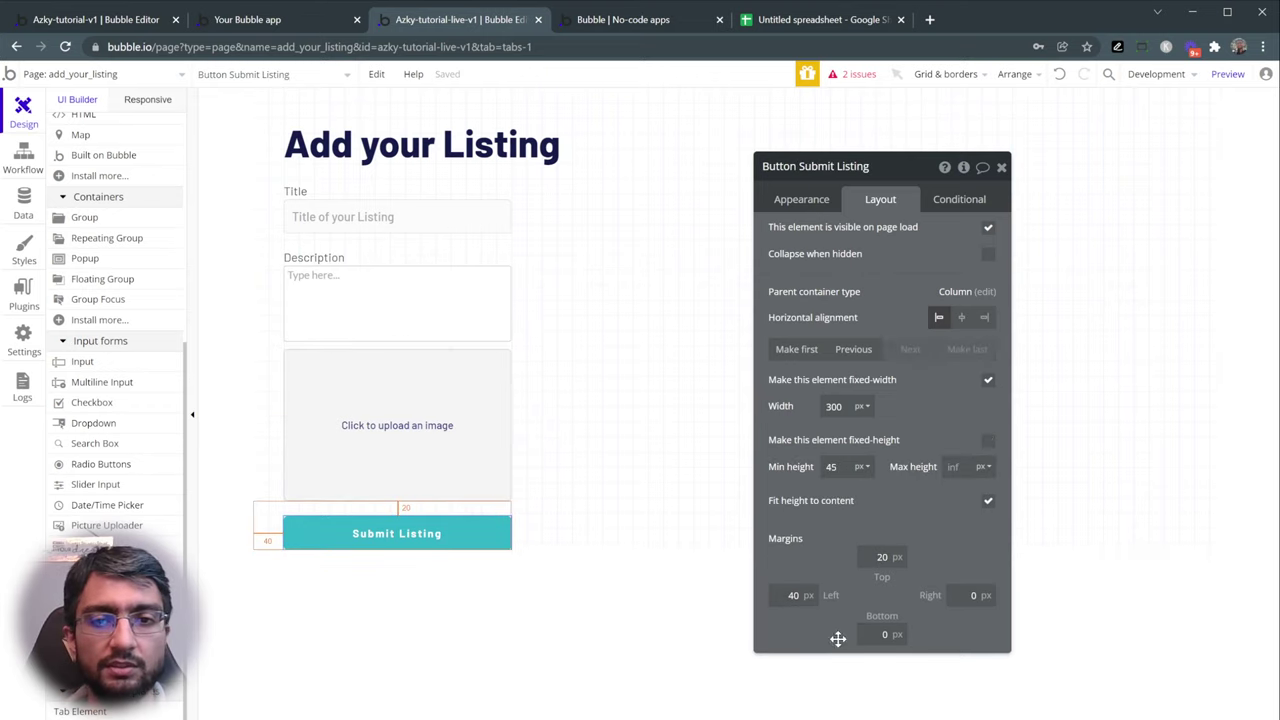
{"action": "left_click", "coordinate": [655, 471]}
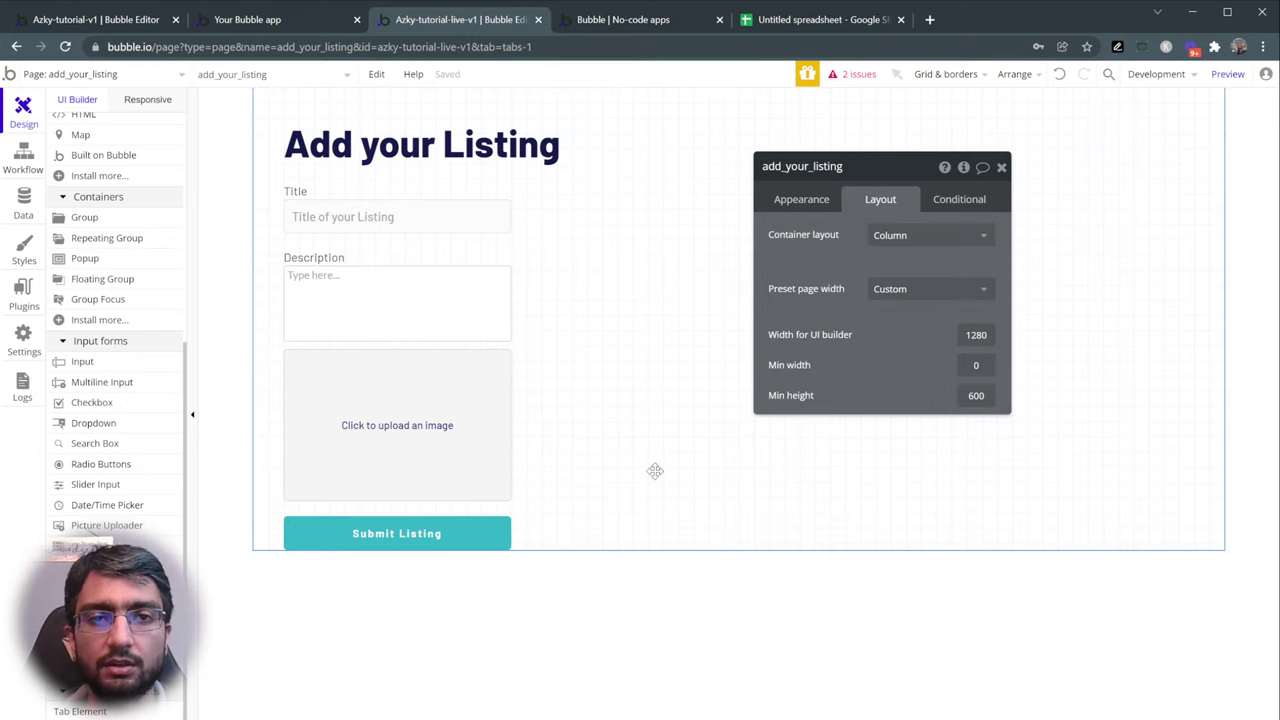
- Set the page's minimum height to 800 px and preview it
{"action": "double_click", "coordinate": [973, 398]}
{"action": "type", "text": "800"}
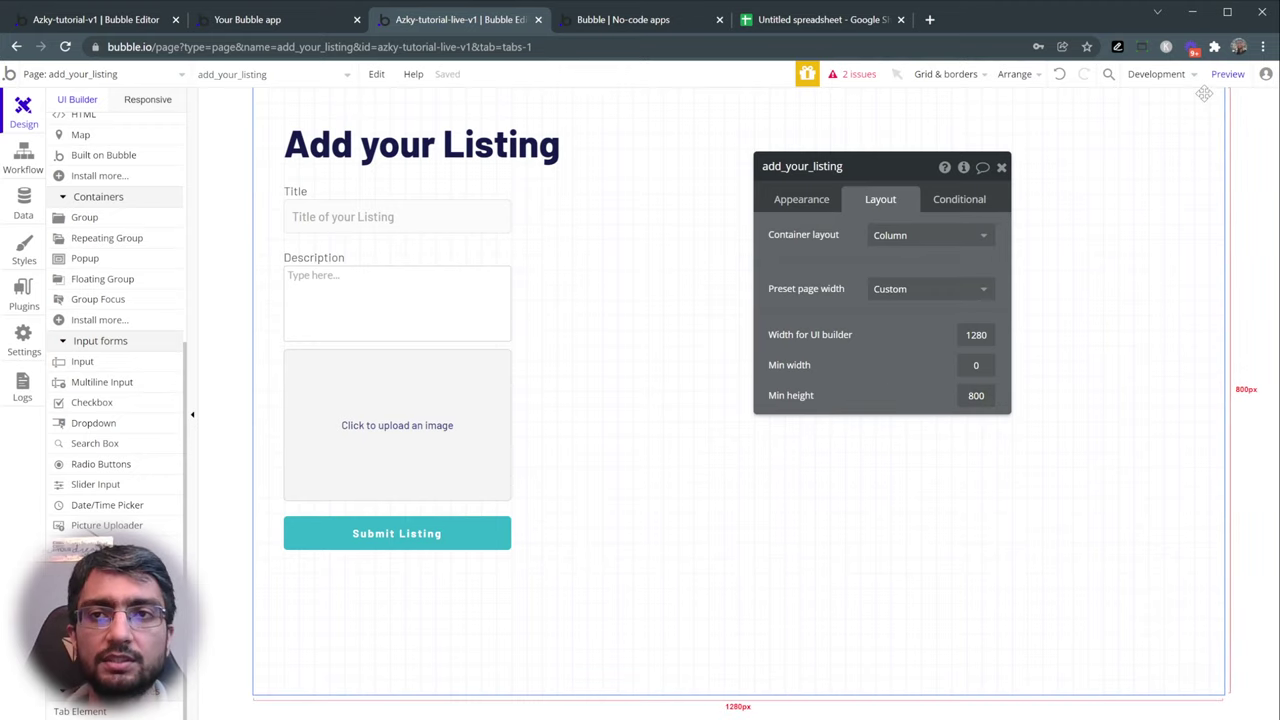
{"action": "left_click", "coordinate": [1228, 74]}
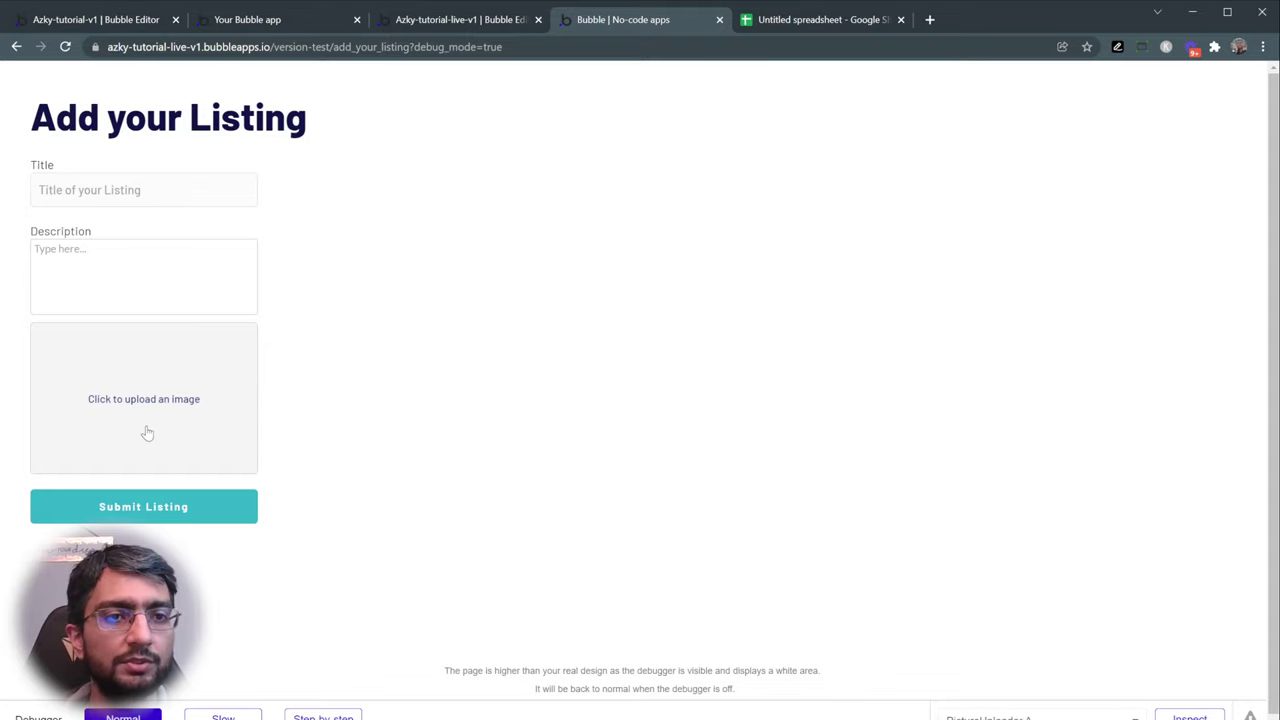
- Compare the Add your Listing preview with the old app's Submit a Listing page
{"action": "left_click", "coordinate": [292, 28]}
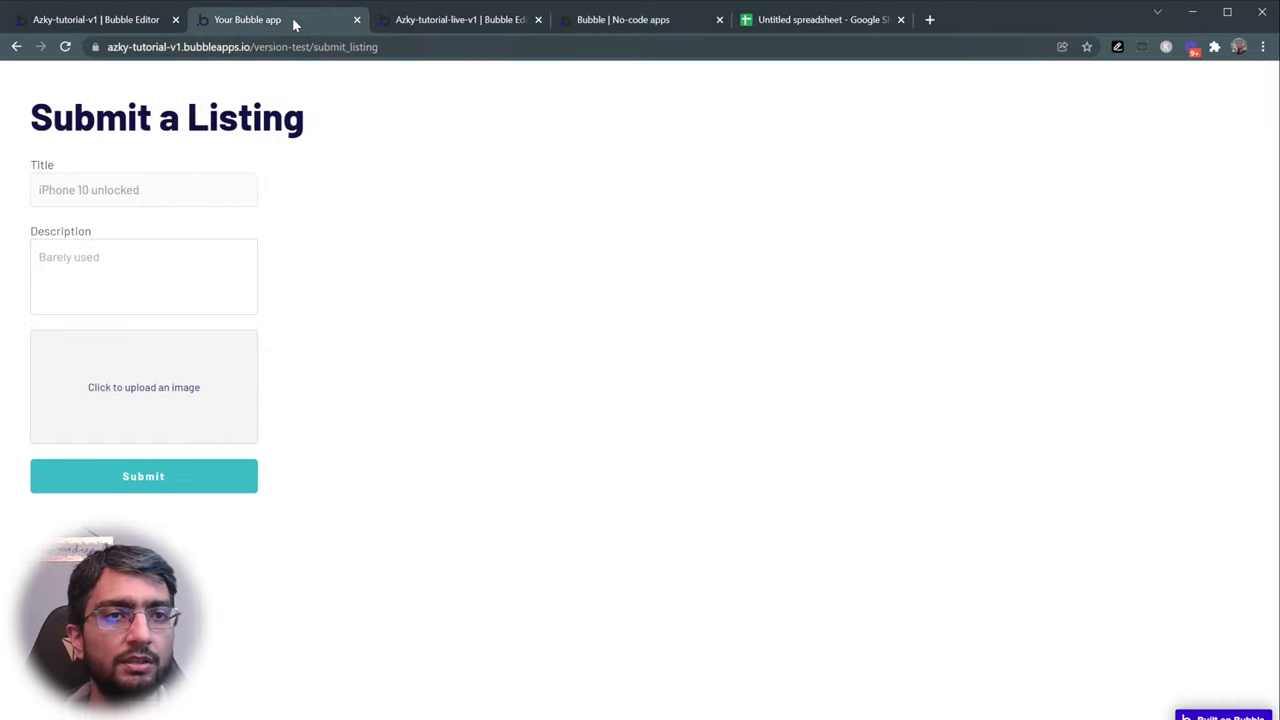
{"action": "left_click_drag", "start_coordinate": [31, 122], "coordinate": [160, 118]}
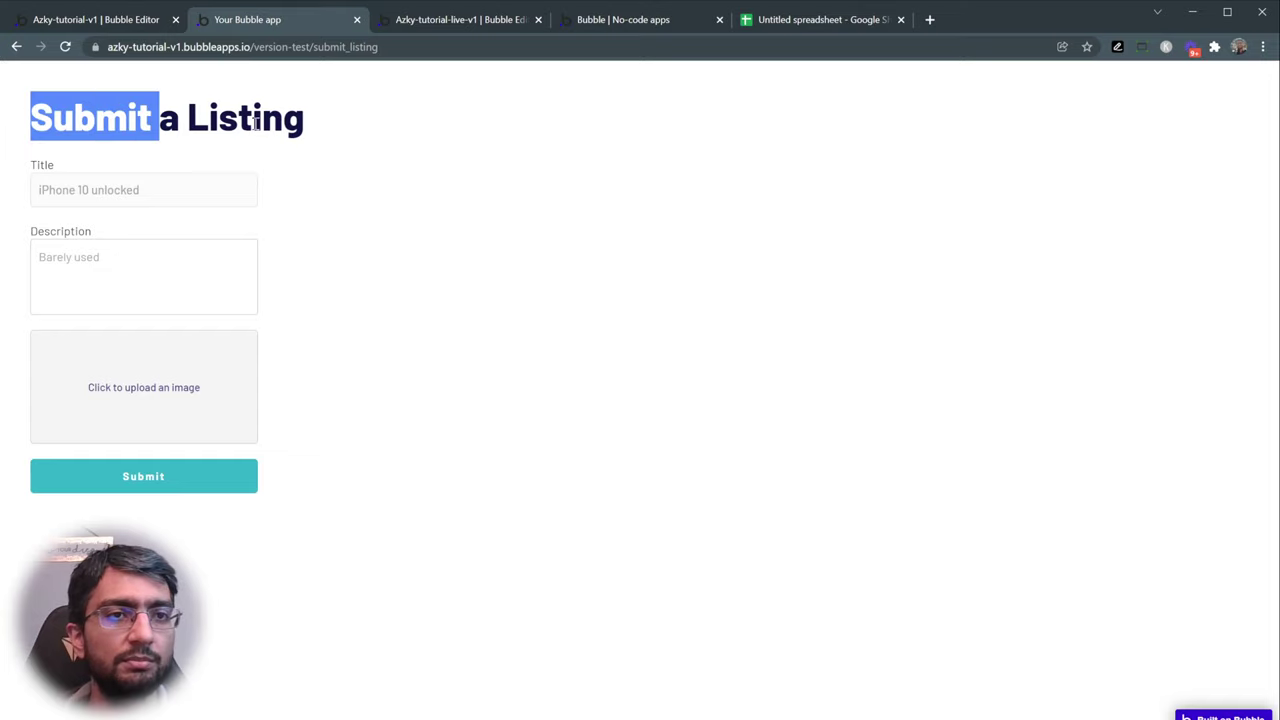
{"action": "left_click", "coordinate": [590, 20]}
{"action": "left_click", "coordinate": [257, 20]}
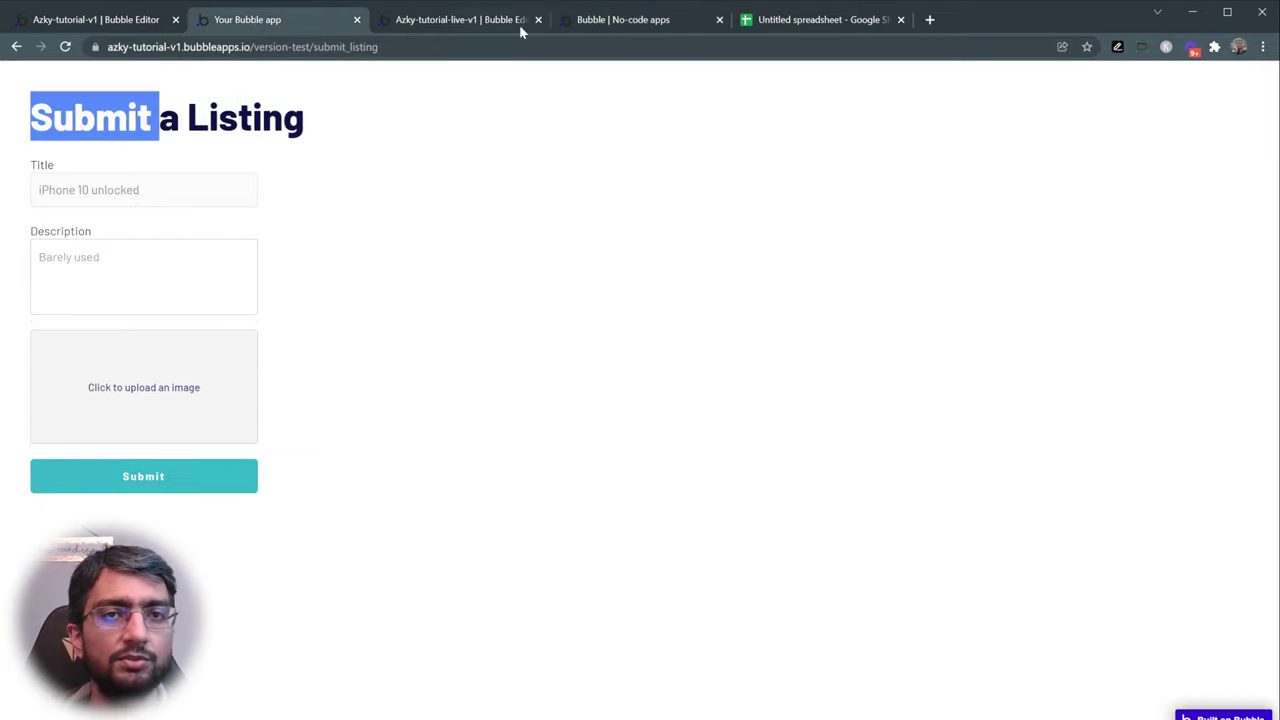
{"action": "left_click", "coordinate": [590, 20]}
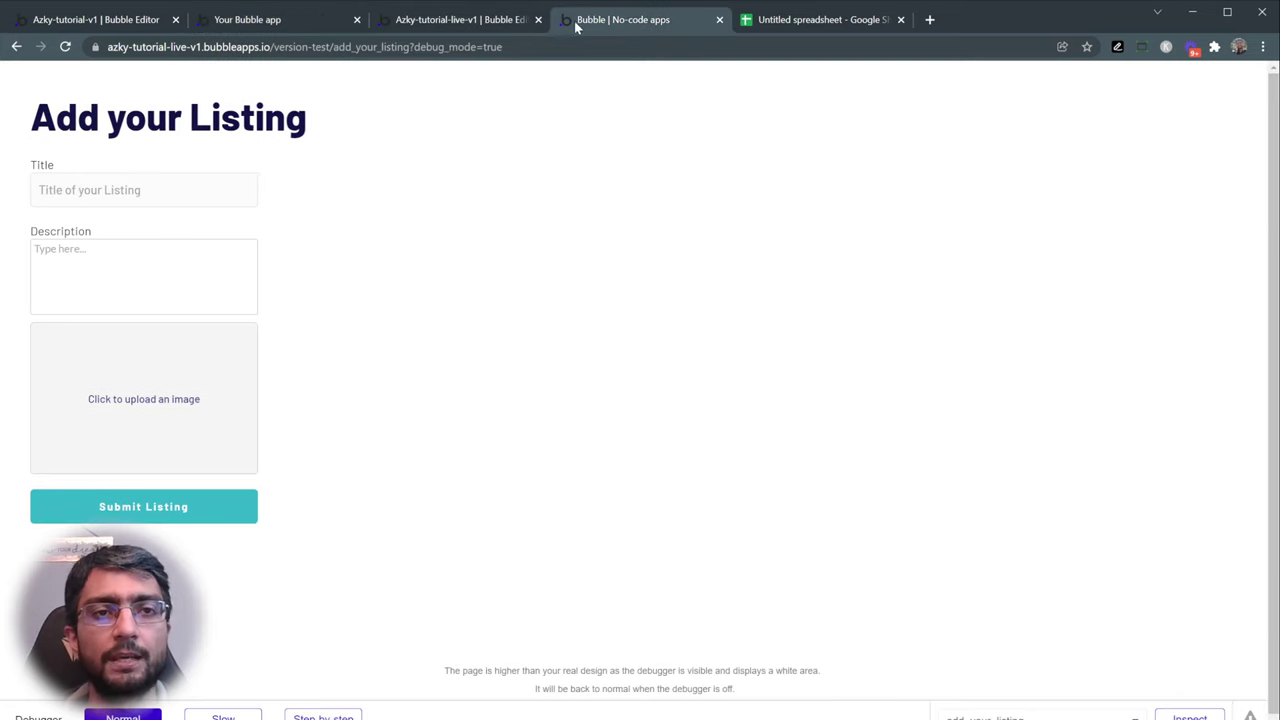
{"action": "left_click", "coordinate": [431, 21]}
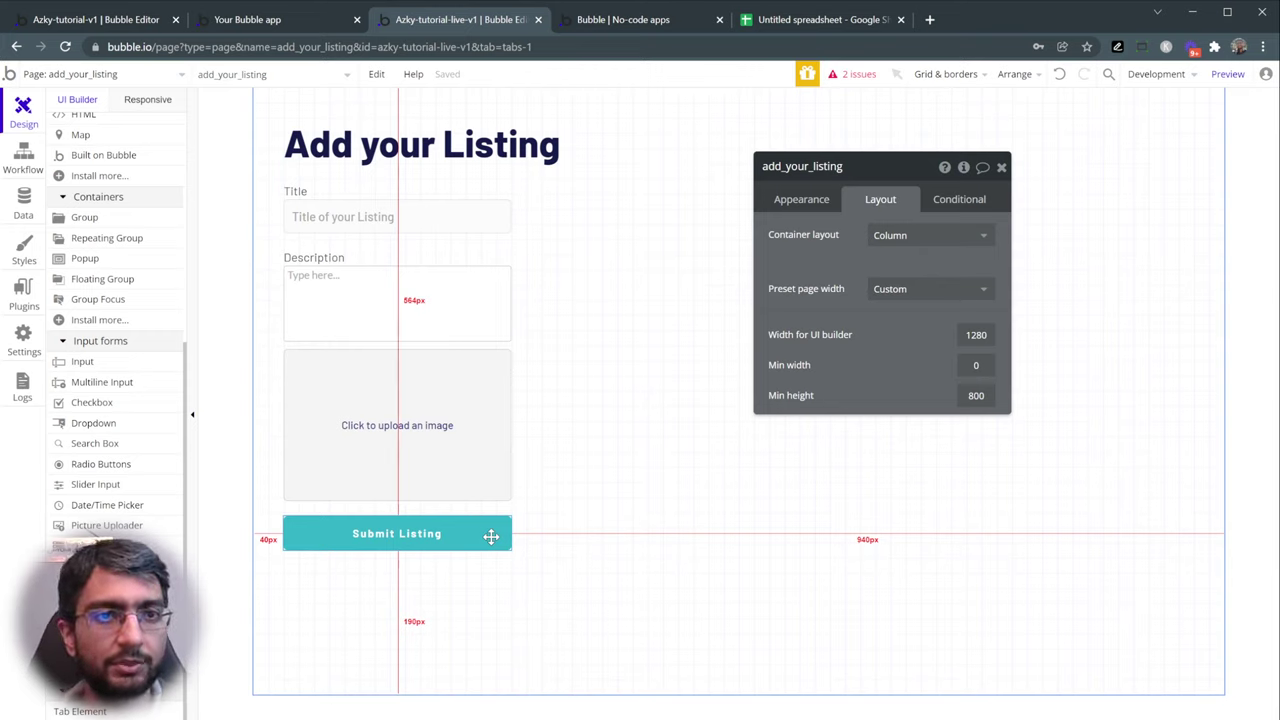
- Review the Title, Description, uploader and button layouts, then go to the Google spreadsheet
{"action": "left_click", "coordinate": [327, 220]}
{"action": "left_click", "coordinate": [336, 303]}
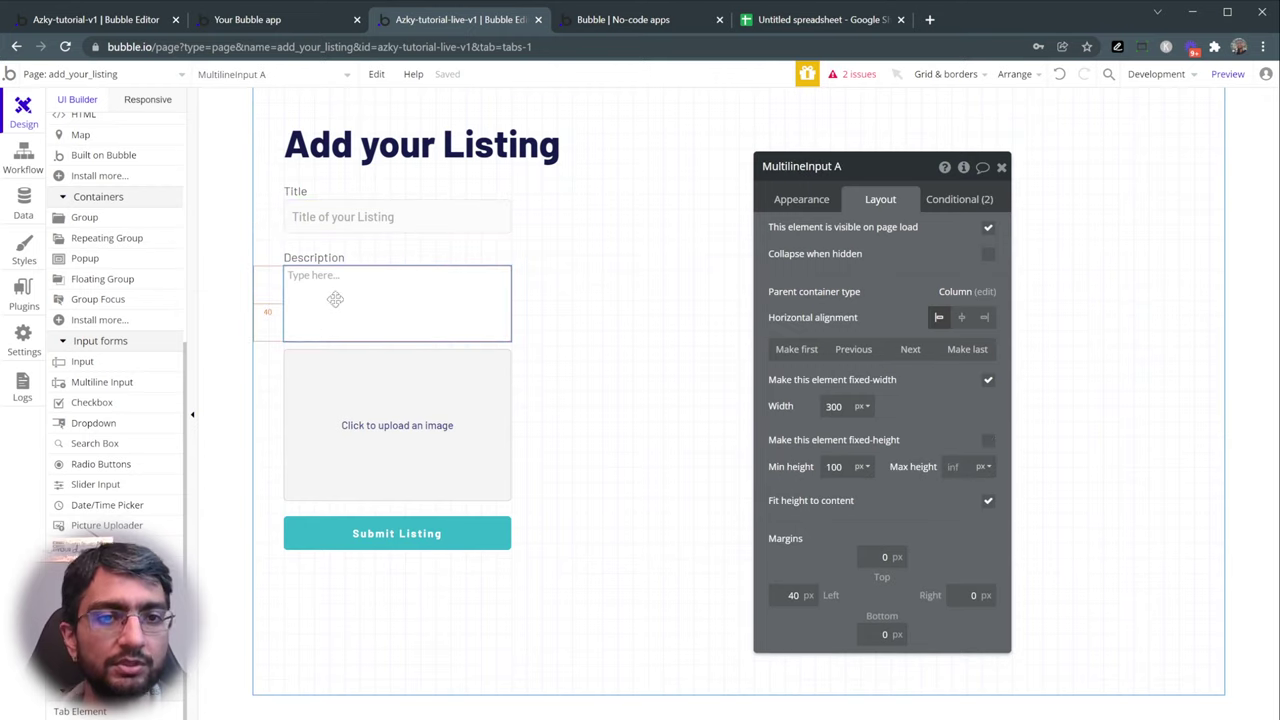
{"action": "left_click", "coordinate": [363, 383]}
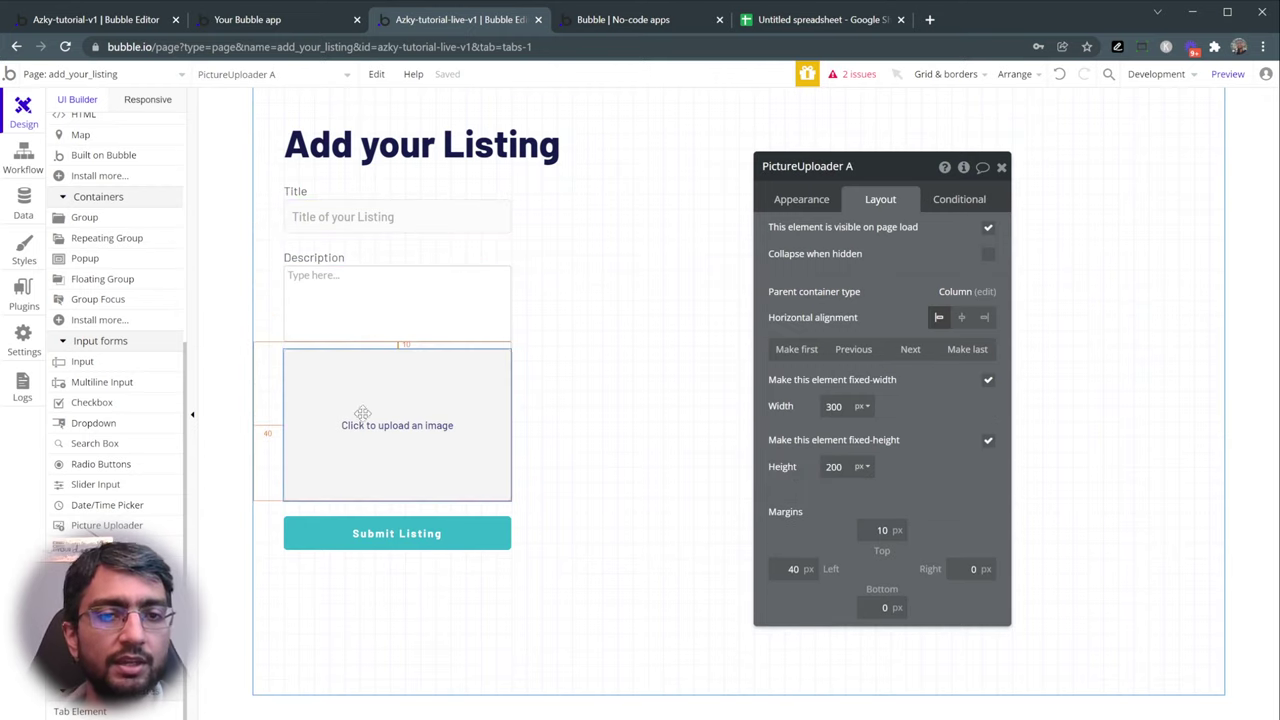
{"action": "left_click", "coordinate": [346, 534]}
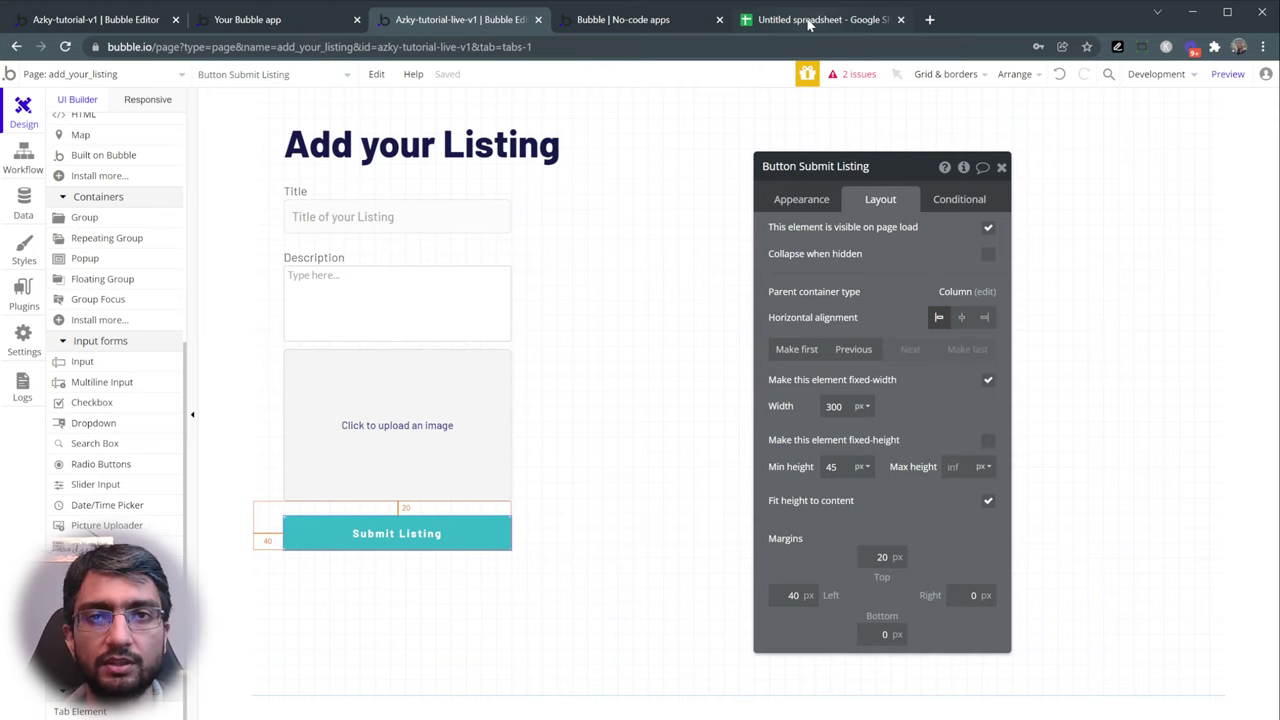
{"action": "left_click", "coordinate": [810, 20]}
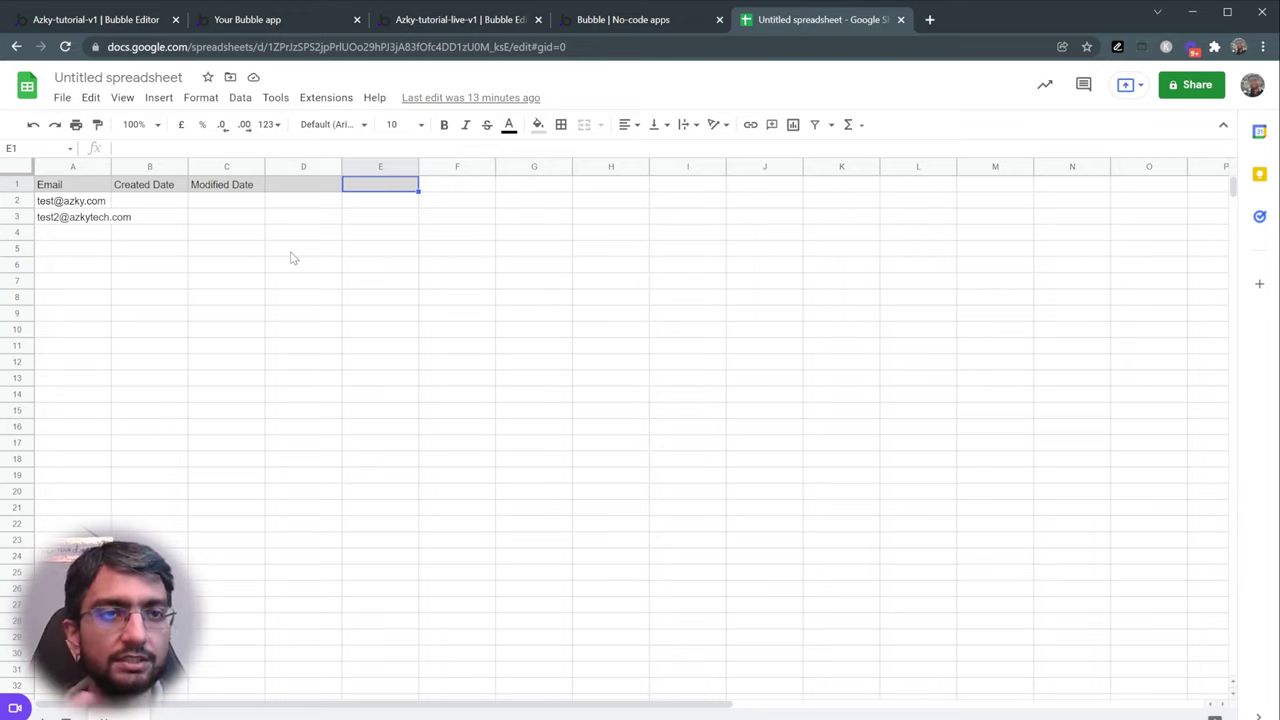
- Title the spreadsheet 'Tutorial Database' and insert a new blank sheet
{"action": "left_click", "coordinate": [117, 78]}
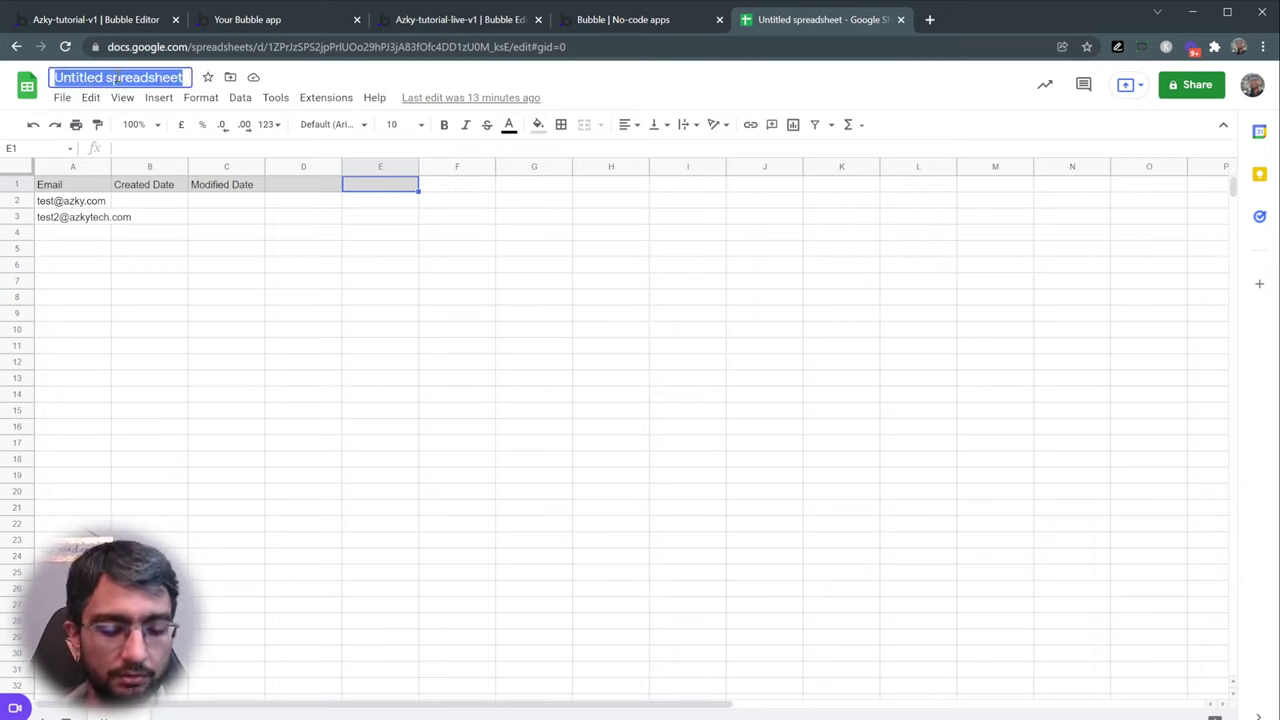
{"action": "type", "text": "Tutorial"}
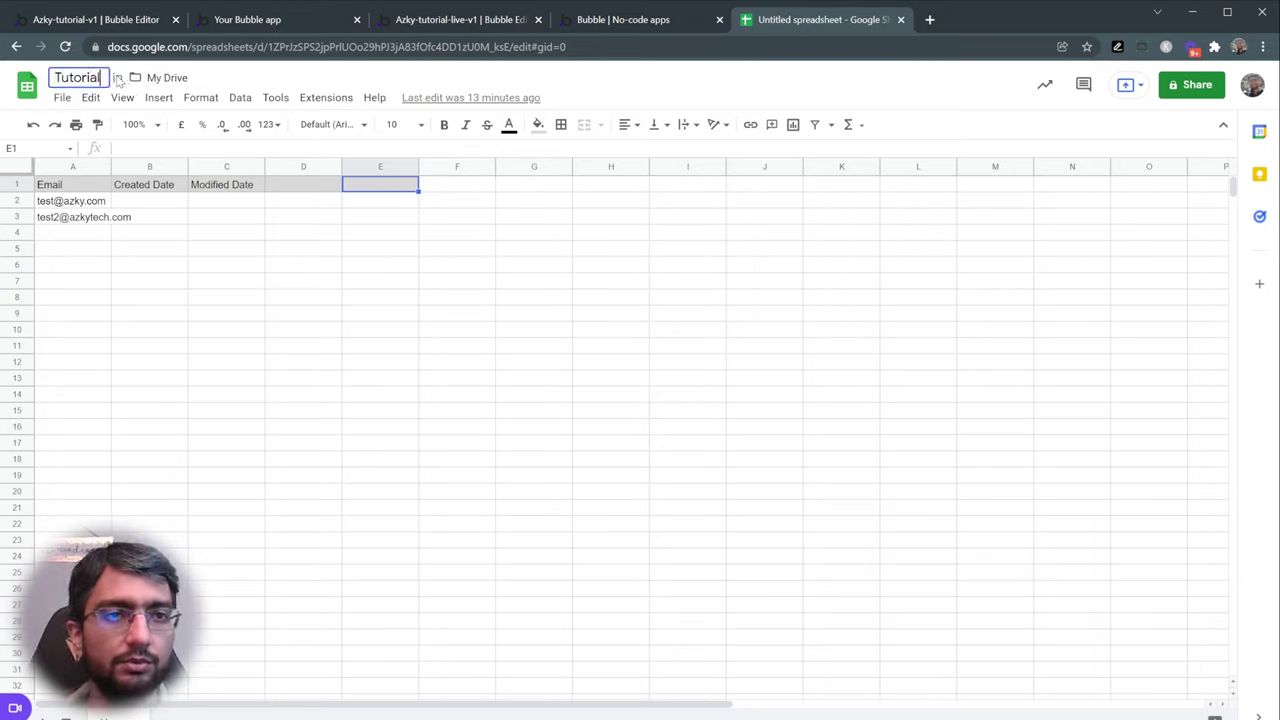
{"action": "type", "text": " Database"}
{"action": "key", "text": "Return"}
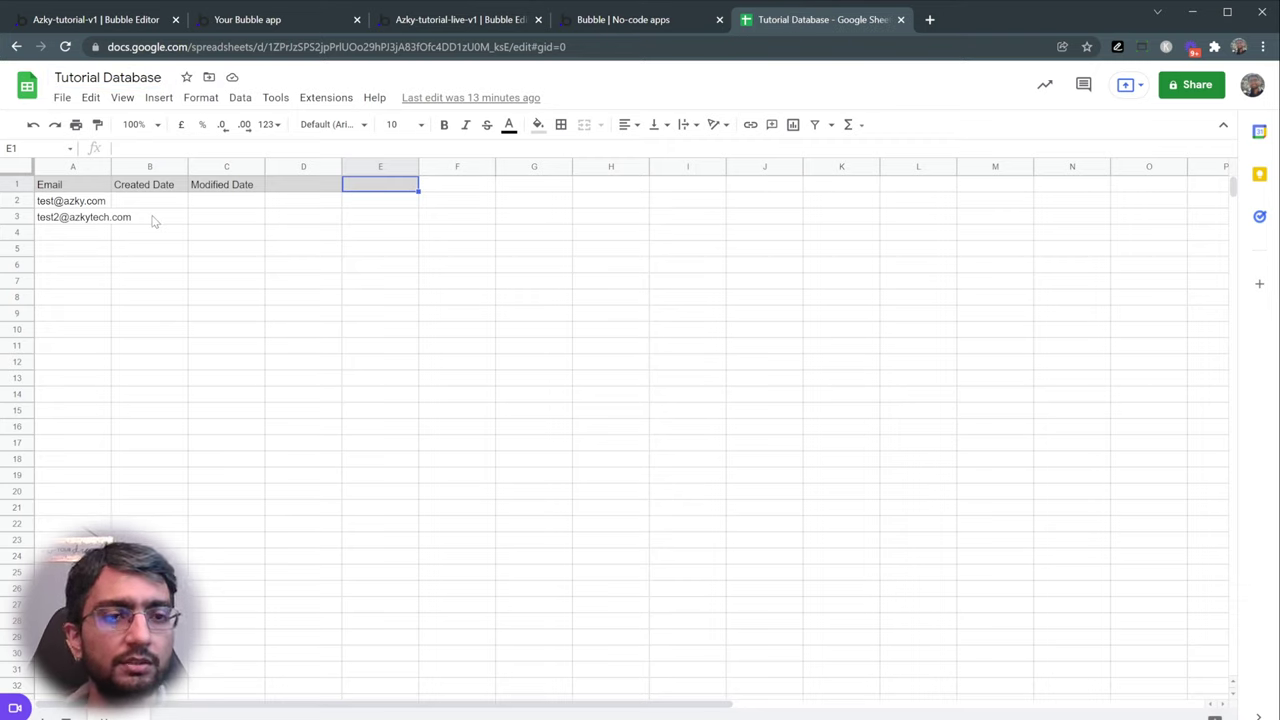
{"action": "left_click_drag", "start_coordinate": [62, 208], "coordinate": [110, 226]}
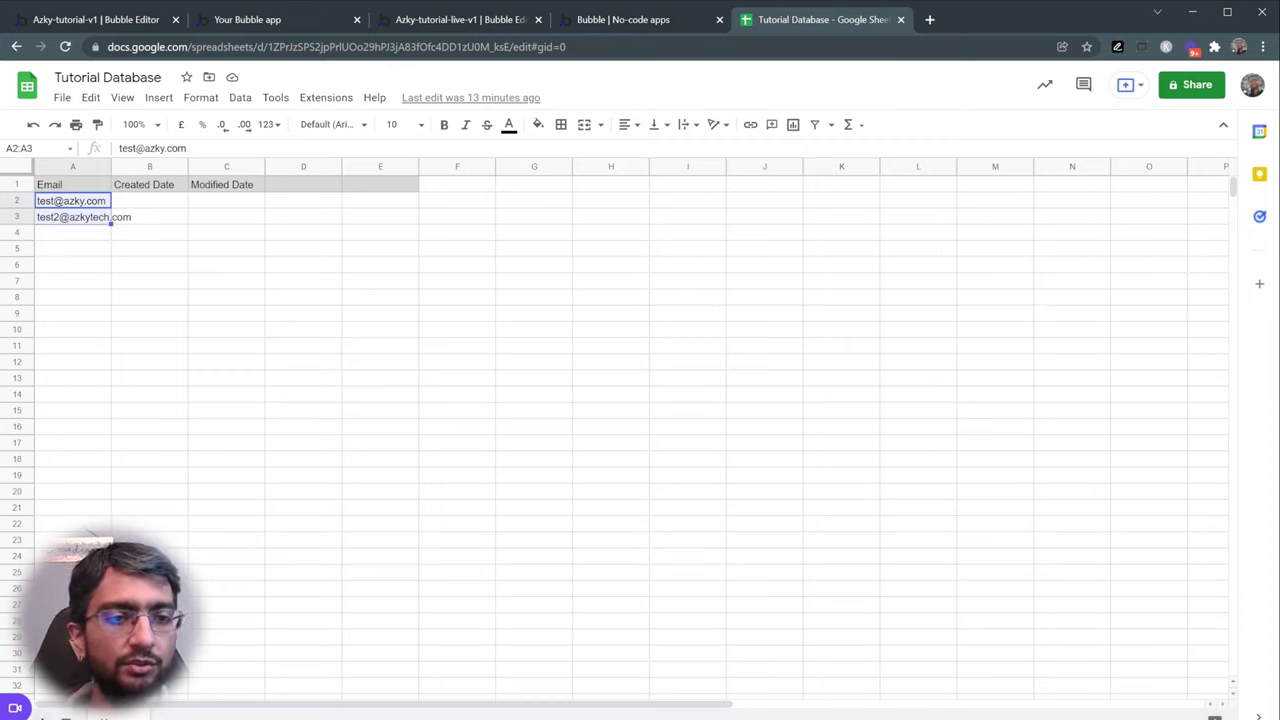
{"action": "key", "text": "shift+F11"}
- Rename the new sheet 'Listings' and fill its first row grey
{"action": "double_click", "coordinate": [187, 717]}
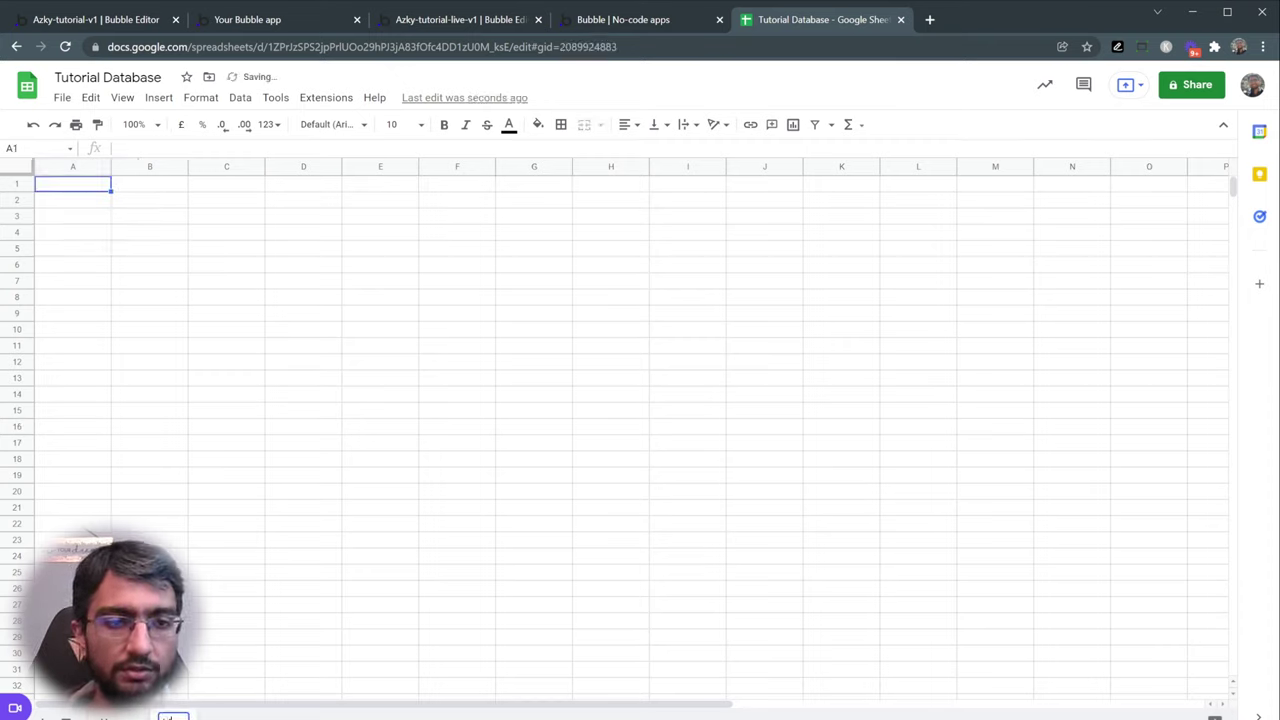
{"action": "type", "text": "Listings"}
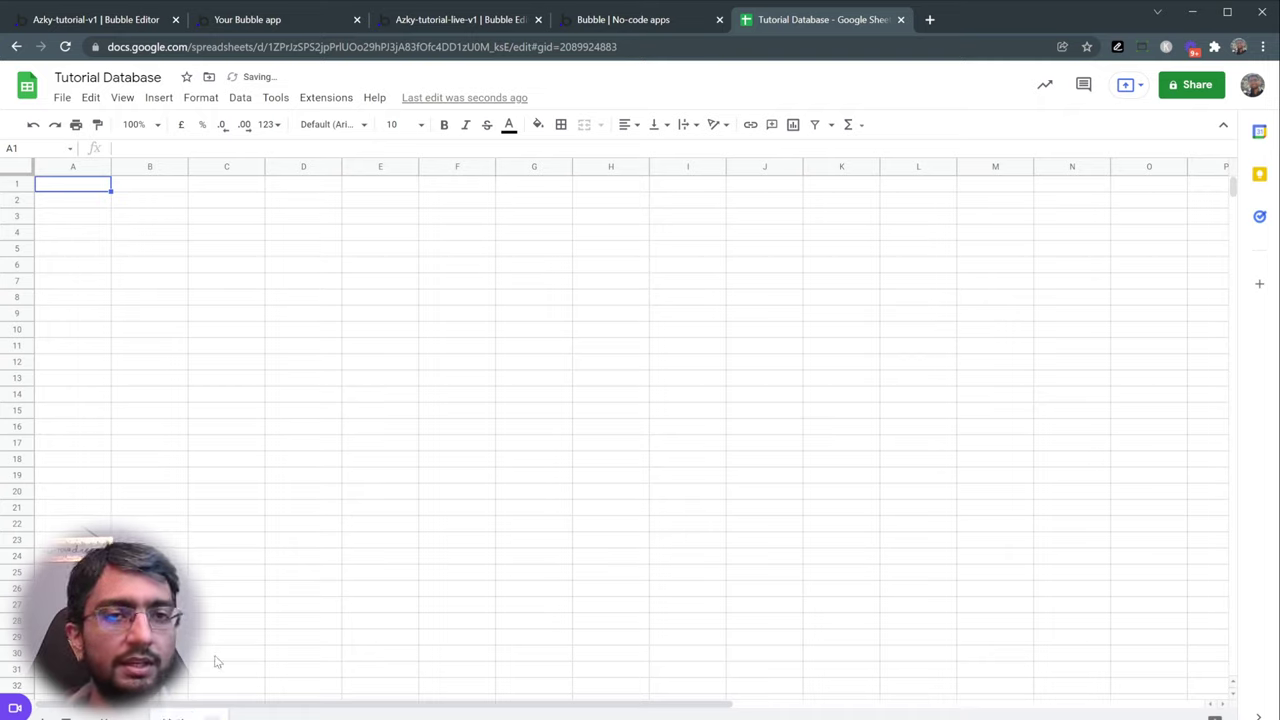
{"action": "left_click", "coordinate": [17, 184]}
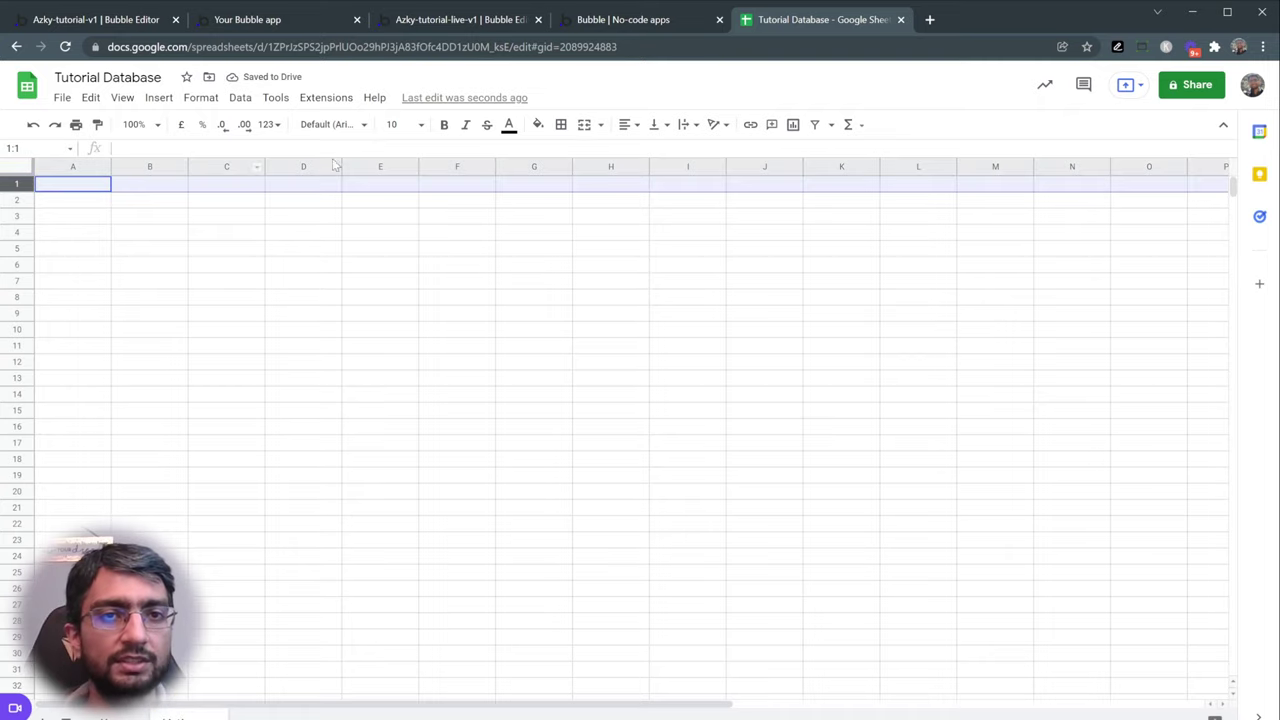
{"action": "left_click", "coordinate": [537, 124]}
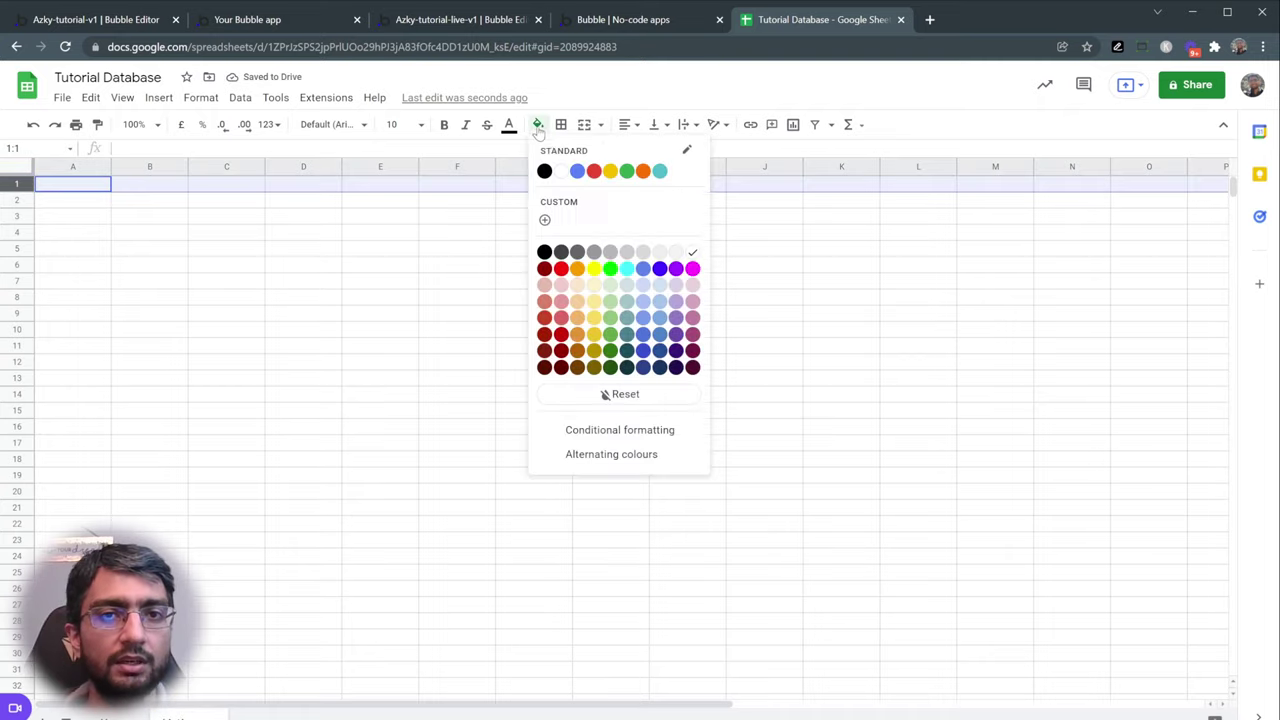
{"action": "left_click", "coordinate": [610, 252]}
- Enter the headers Title, Description and Image in A1:C1
{"action": "left_click", "coordinate": [96, 187]}
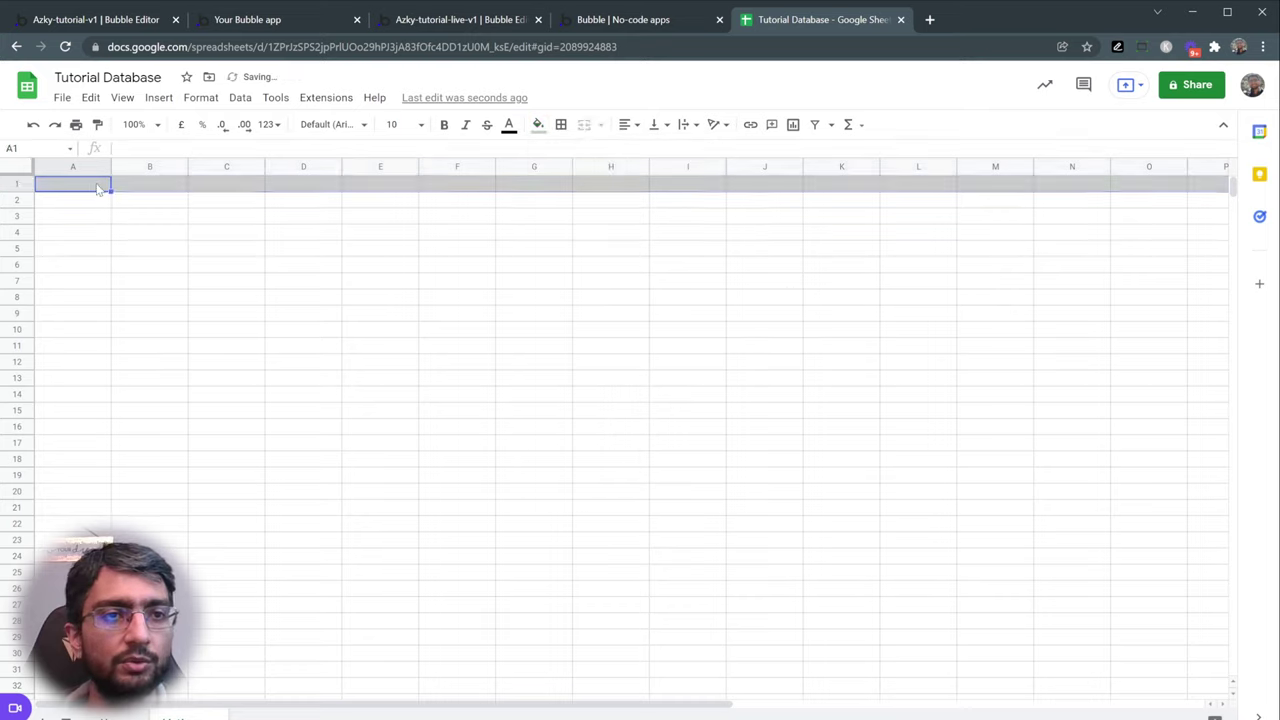
{"action": "type", "text": "Title"}
{"action": "key", "text": "Tab"}
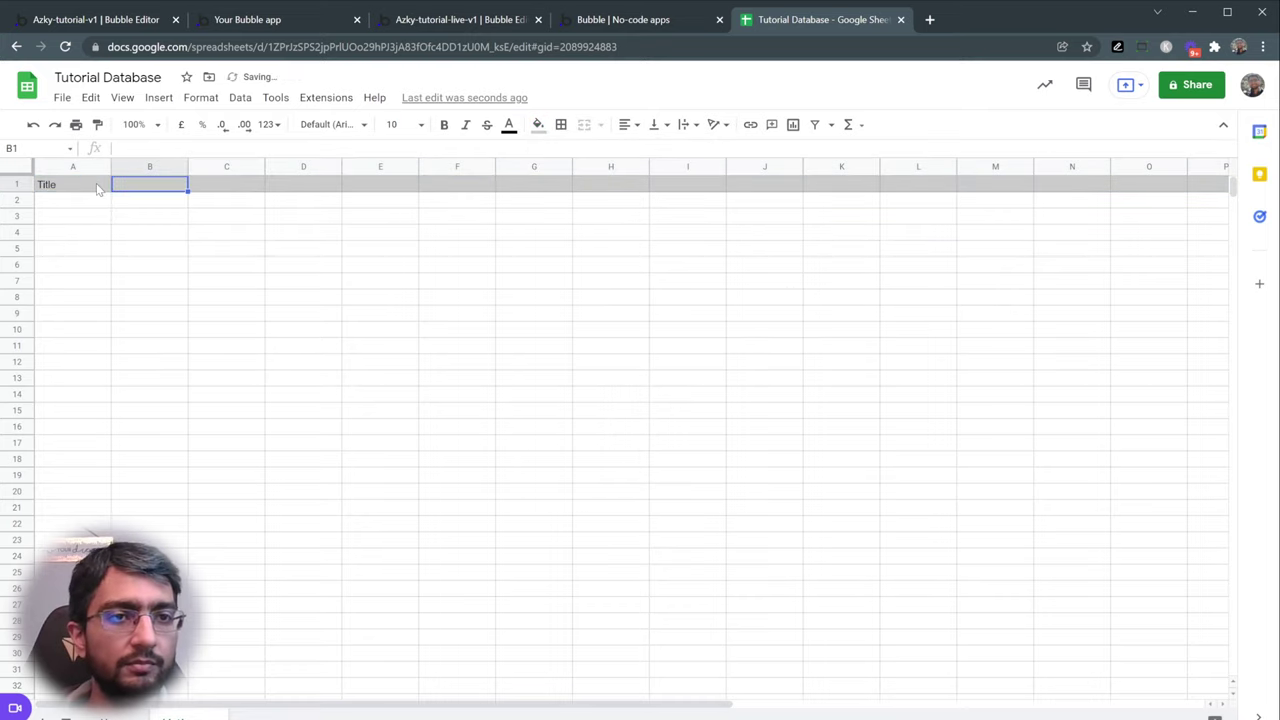
{"action": "type", "text": "Description"}
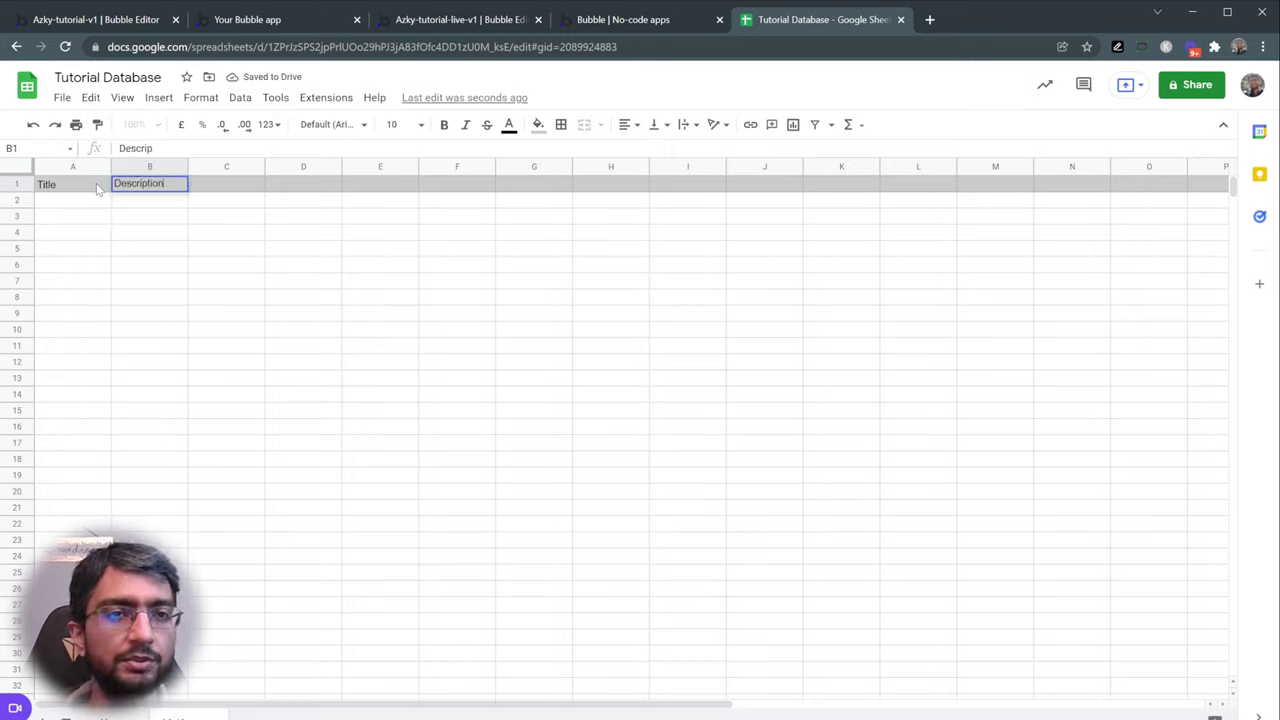
{"action": "key", "text": "Tab"}
{"action": "type", "text": "Image"}
{"action": "key", "text": "Tab"}
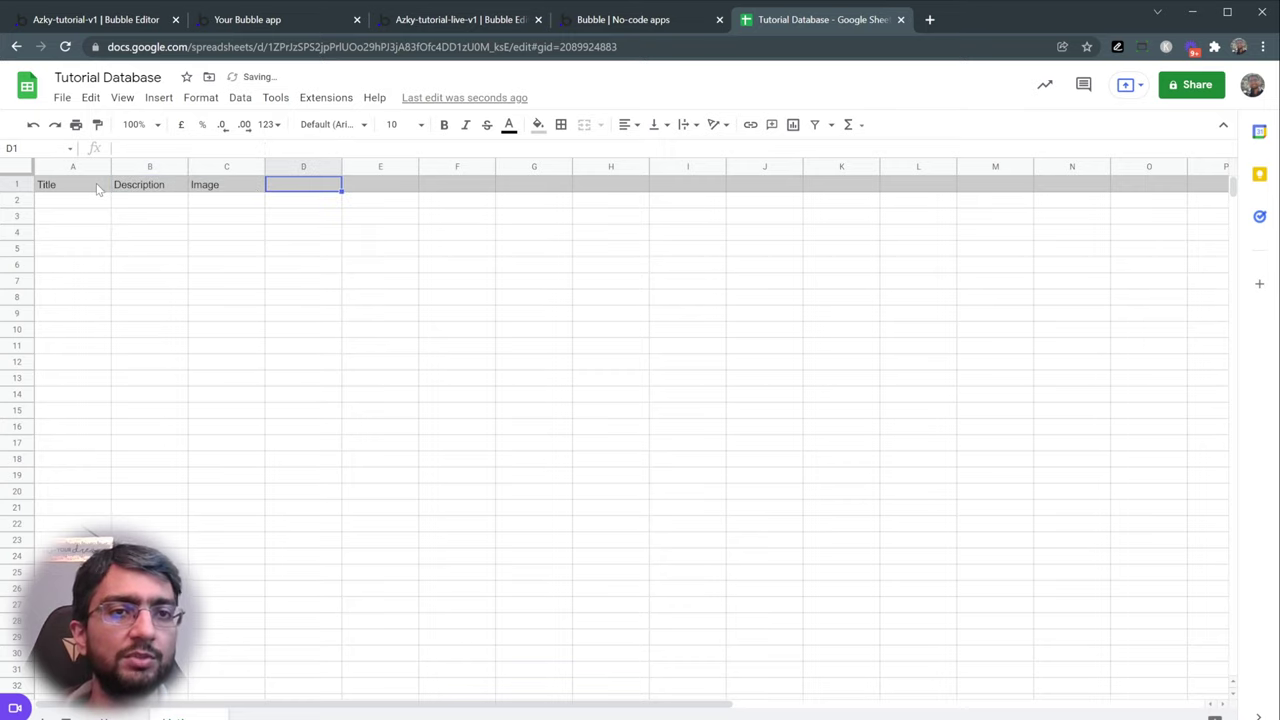
{"action": "left_click_drag", "start_coordinate": [100, 190], "coordinate": [226, 190]}
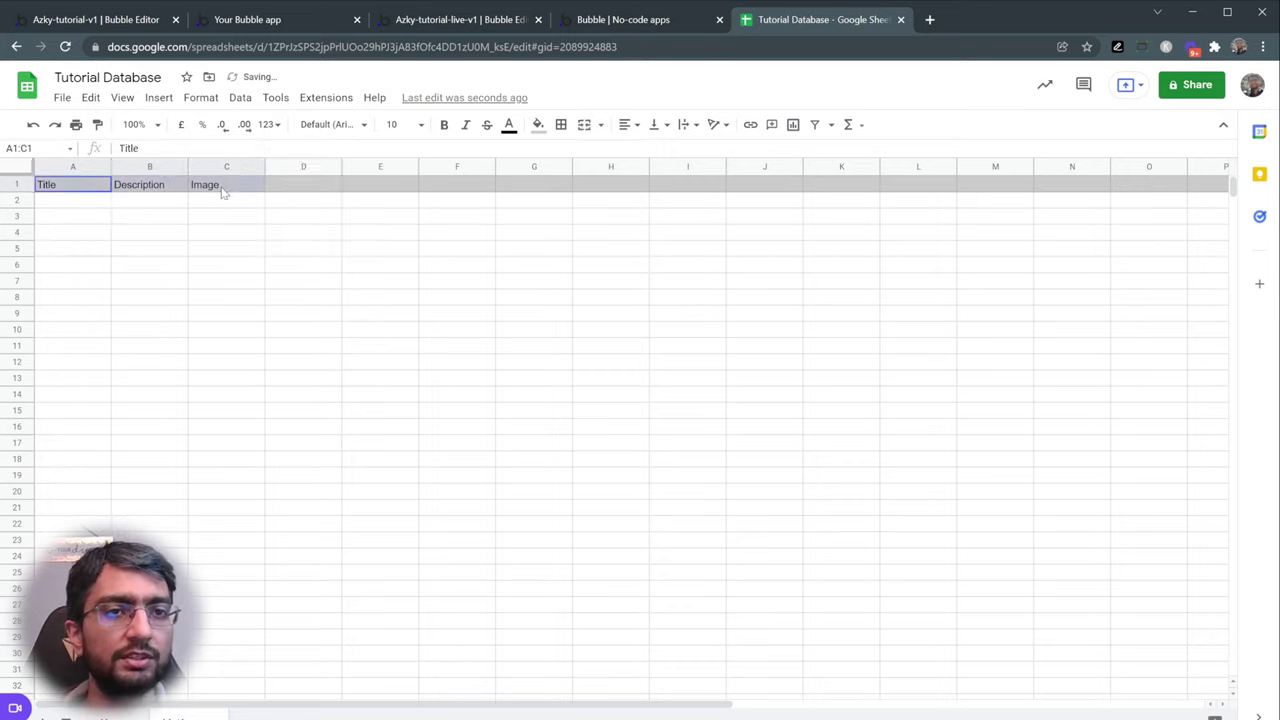
{"action": "left_click", "coordinate": [303, 190]}
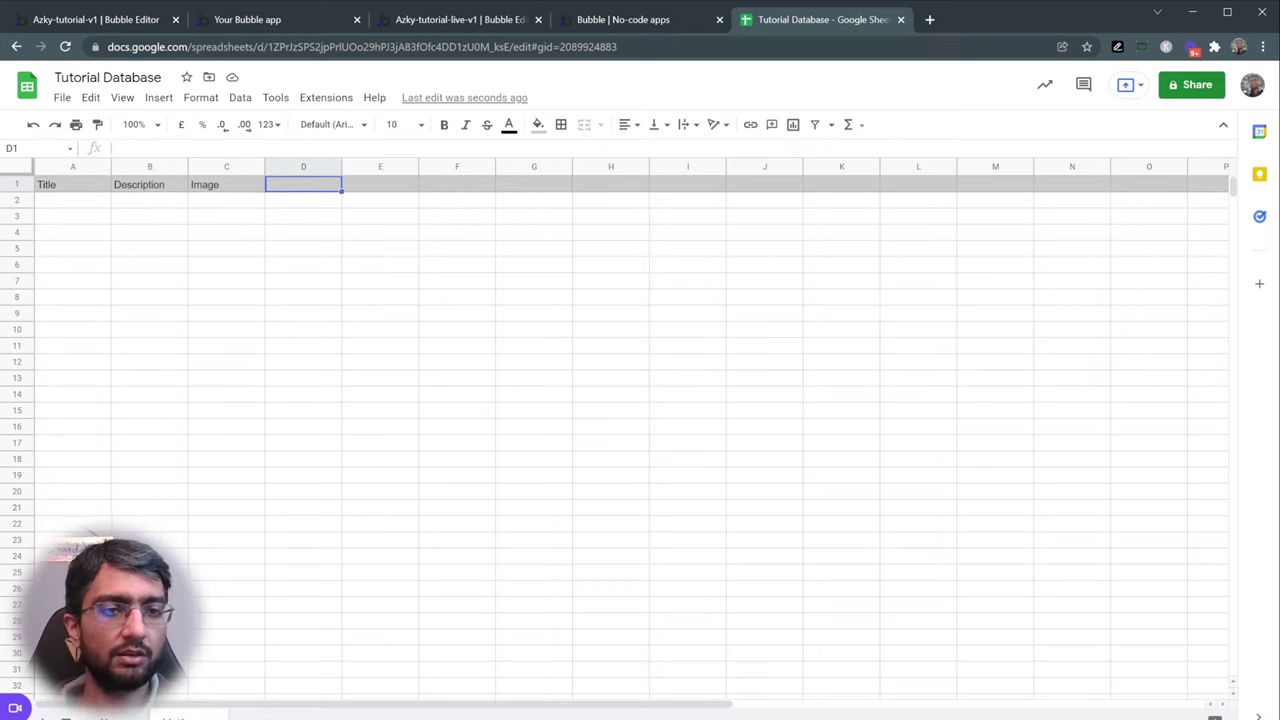
{"action": "left_click", "coordinate": [147, 716]}
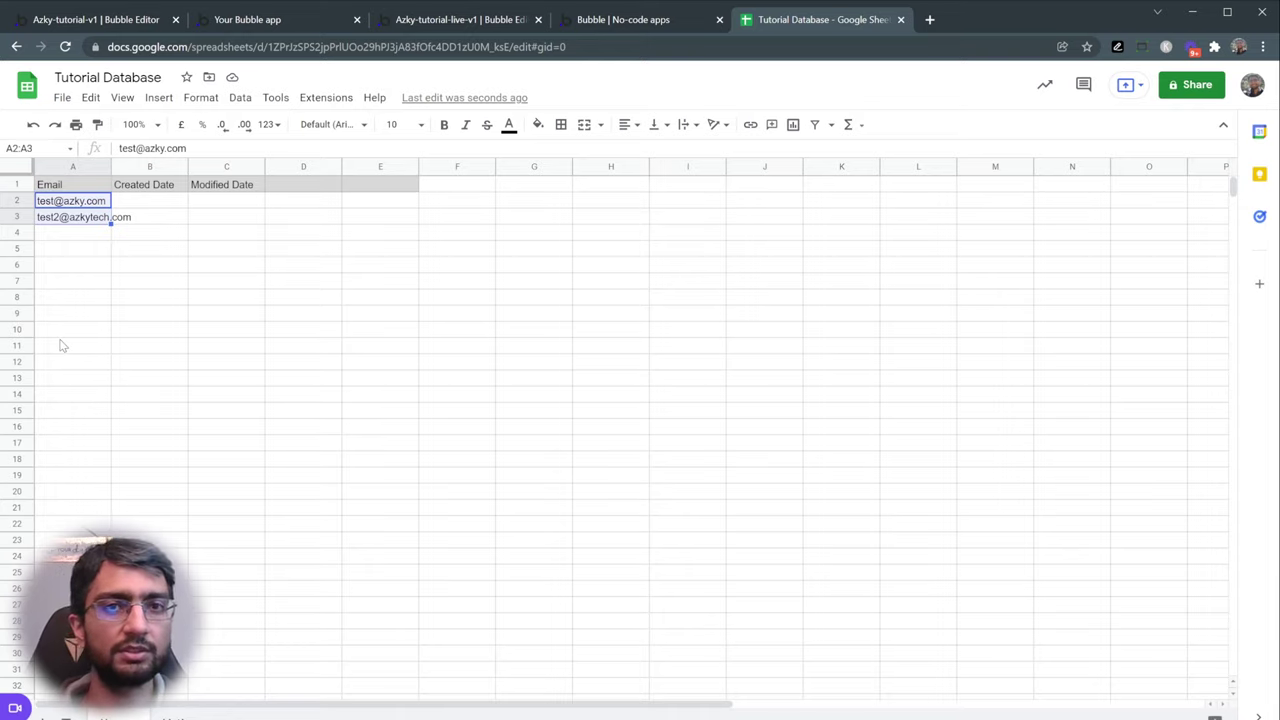
{"action": "left_click", "coordinate": [172, 703]}
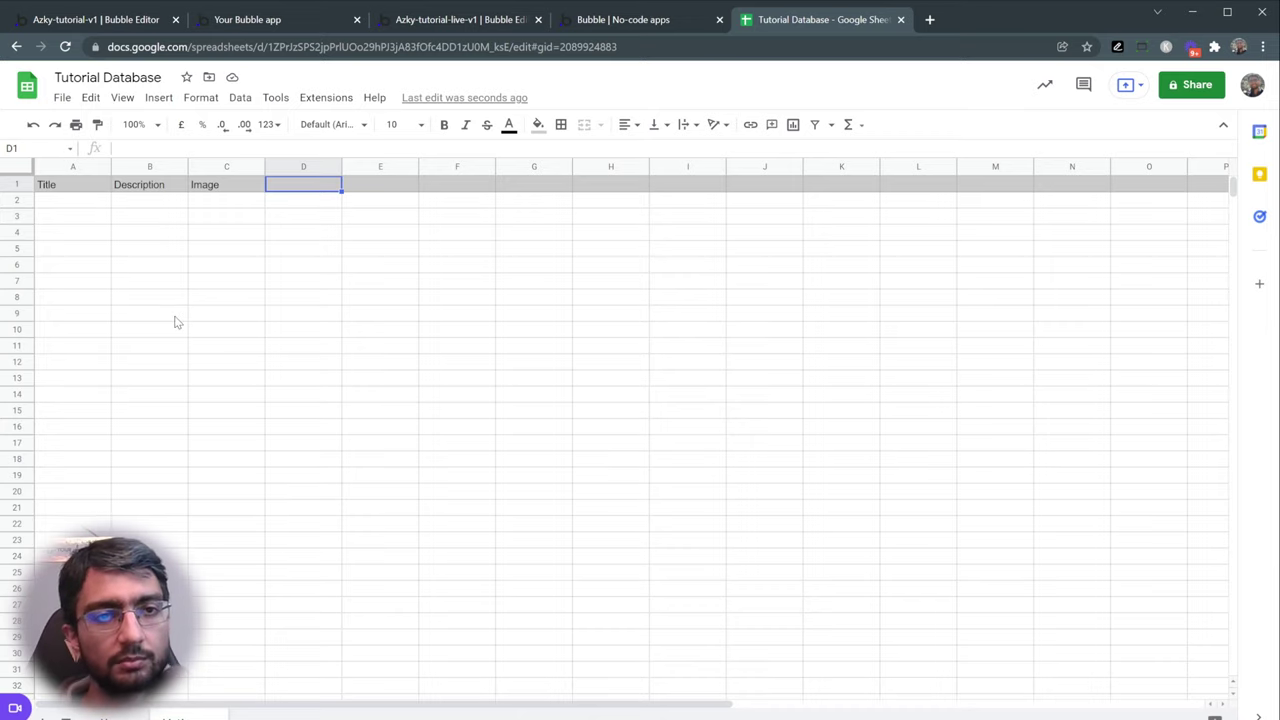
- Fill row 2 with the listing 'iPhone 6s' and description 'Amazing Phone'
{"action": "left_click", "coordinate": [86, 212]}
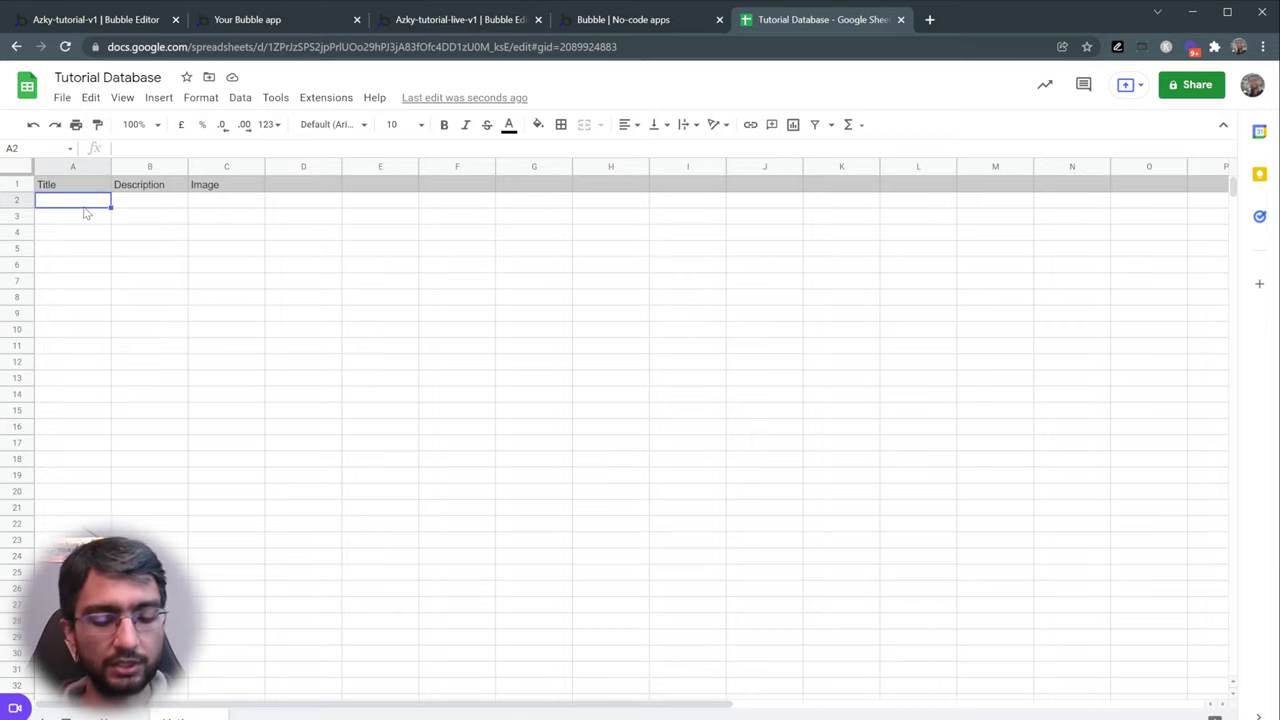
{"action": "type", "text": "iPhone"}
{"action": "type", "text": " 63"}
{"action": "key", "text": "Tab"}
{"action": "double_click", "coordinate": [86, 212]}
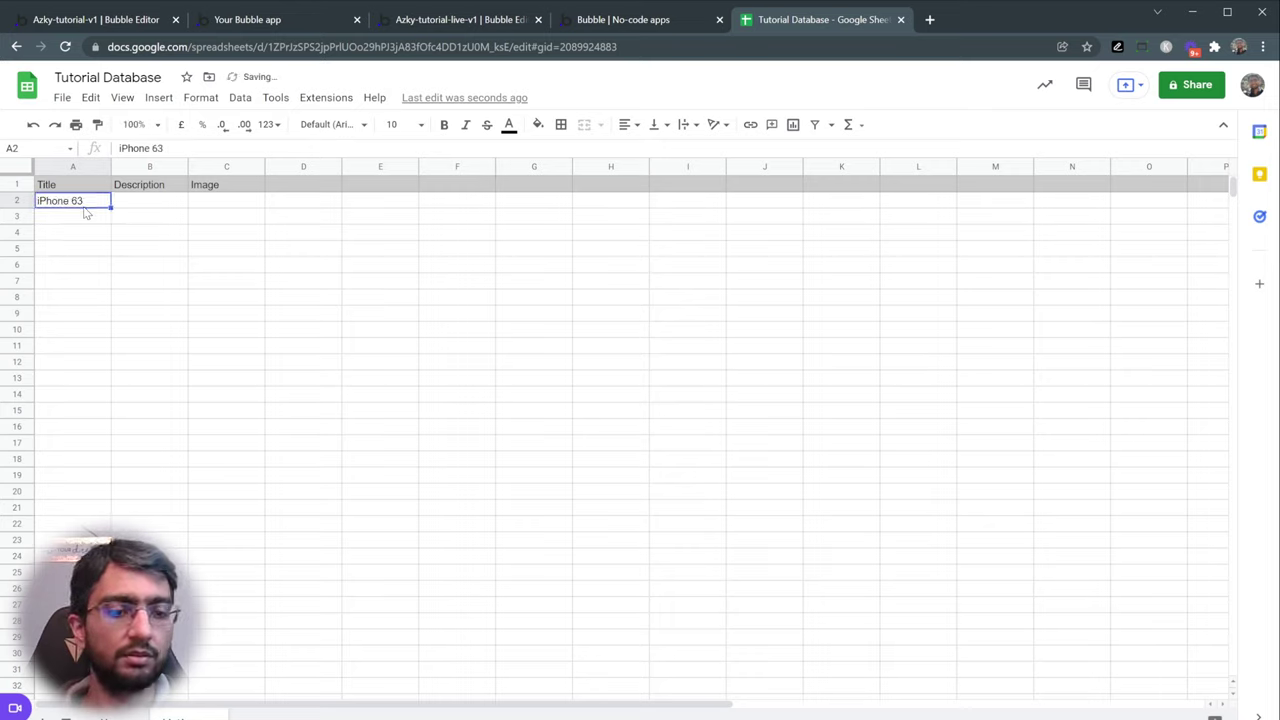
{"action": "key", "text": "BackSpace"}
{"action": "type", "text": "sS"}
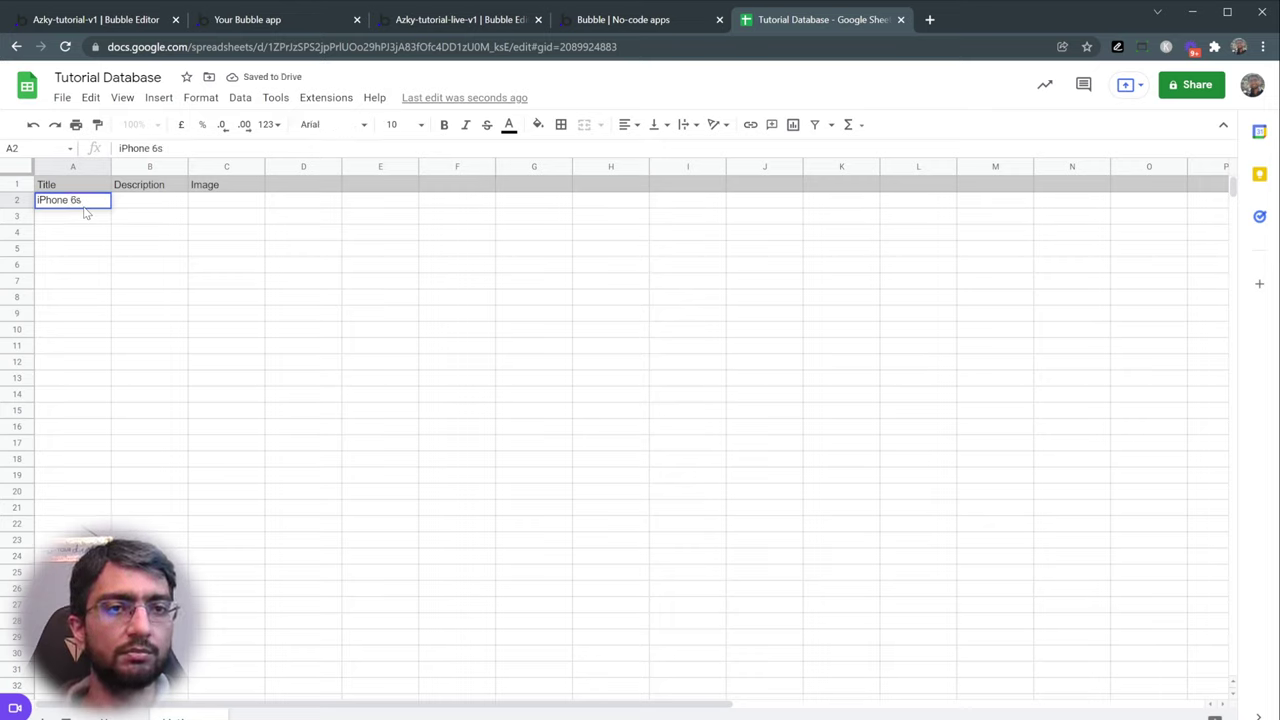
{"action": "key", "text": "Return"}
{"action": "key", "text": "Up"}
{"action": "key", "text": "Right"}
{"action": "type", "text": "Amazing P"}
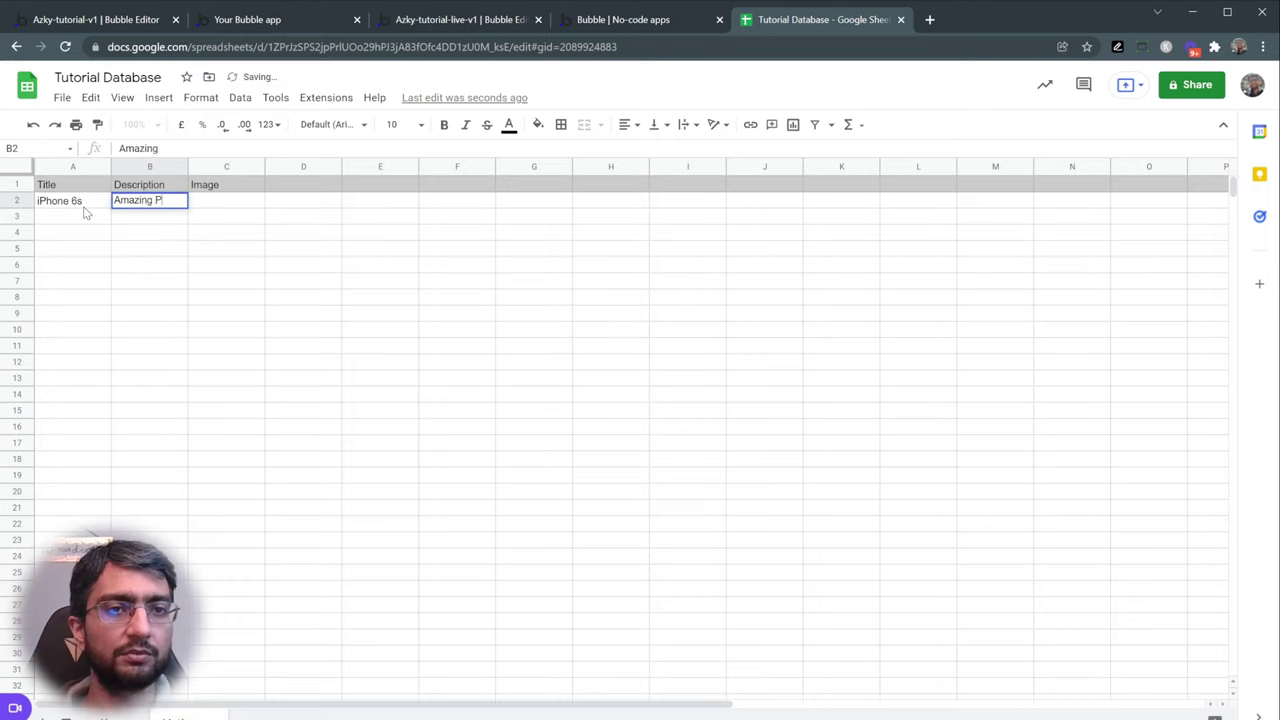
{"action": "type", "text": "hone"}
{"action": "key", "text": "Tab"}
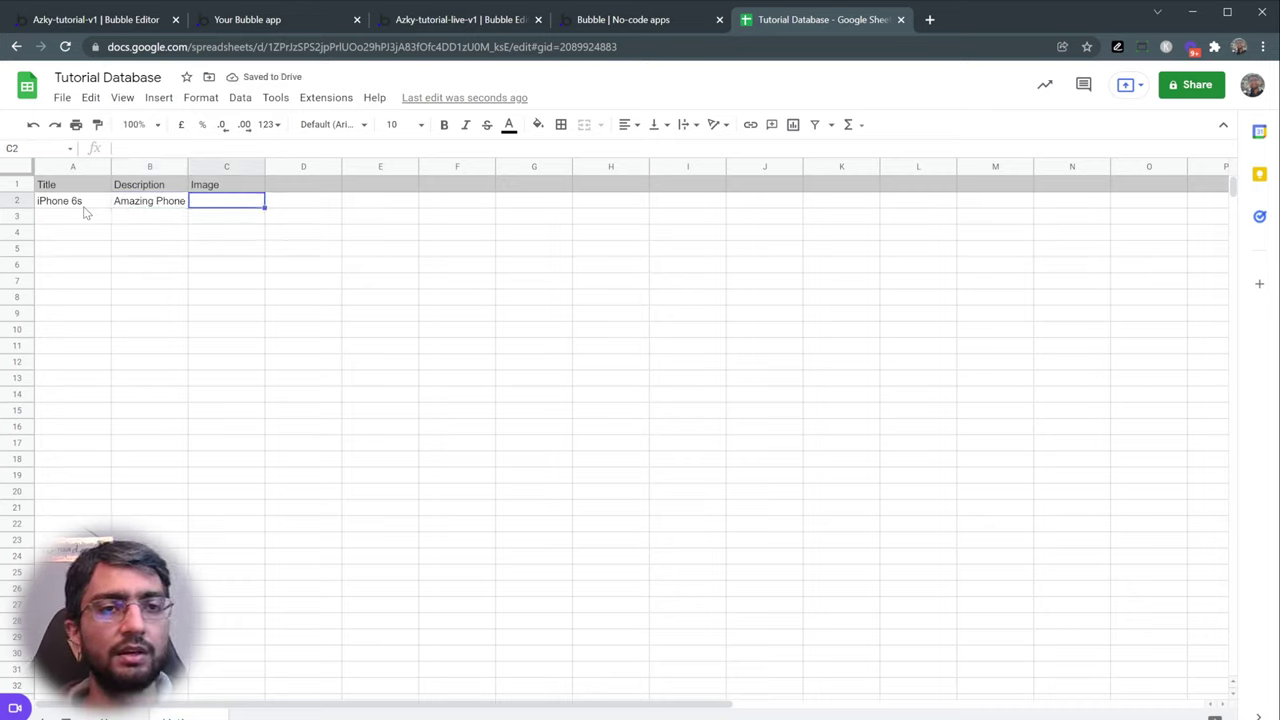
- Fill row 3 with the listing 'Telephone' and description 'Amazing Sound'
{"action": "key", "text": "Return"}
{"action": "key", "text": "Left"}
{"action": "type", "text": "Telephone"}
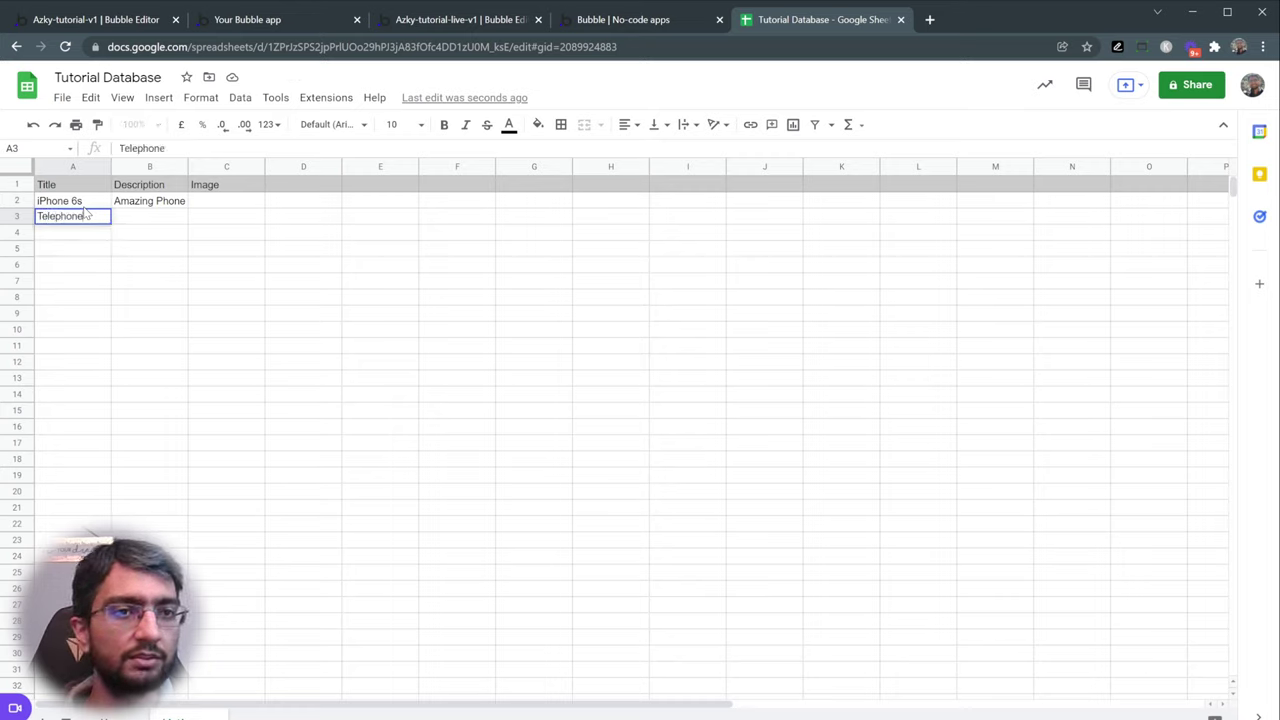
{"action": "key", "text": "Tab"}
{"action": "type", "text": "Amazin"}
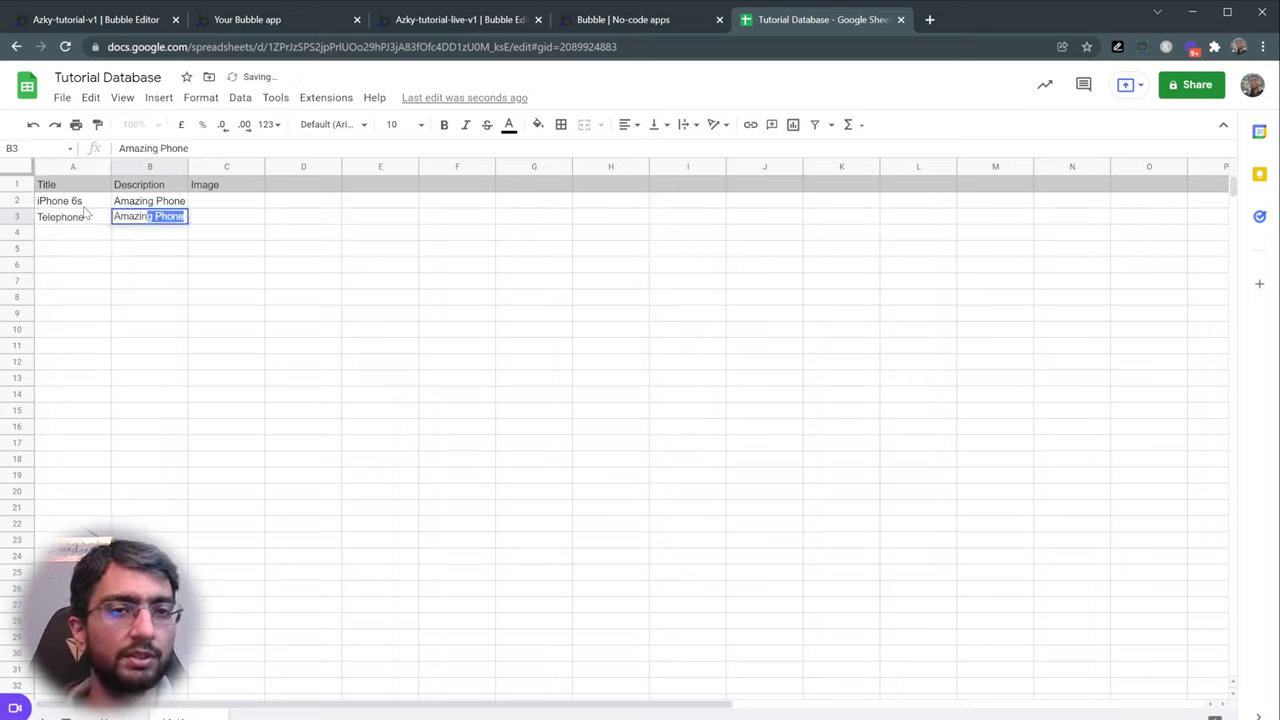
{"action": "type", "text": "g Sound"}
{"action": "key", "text": "Tab"}
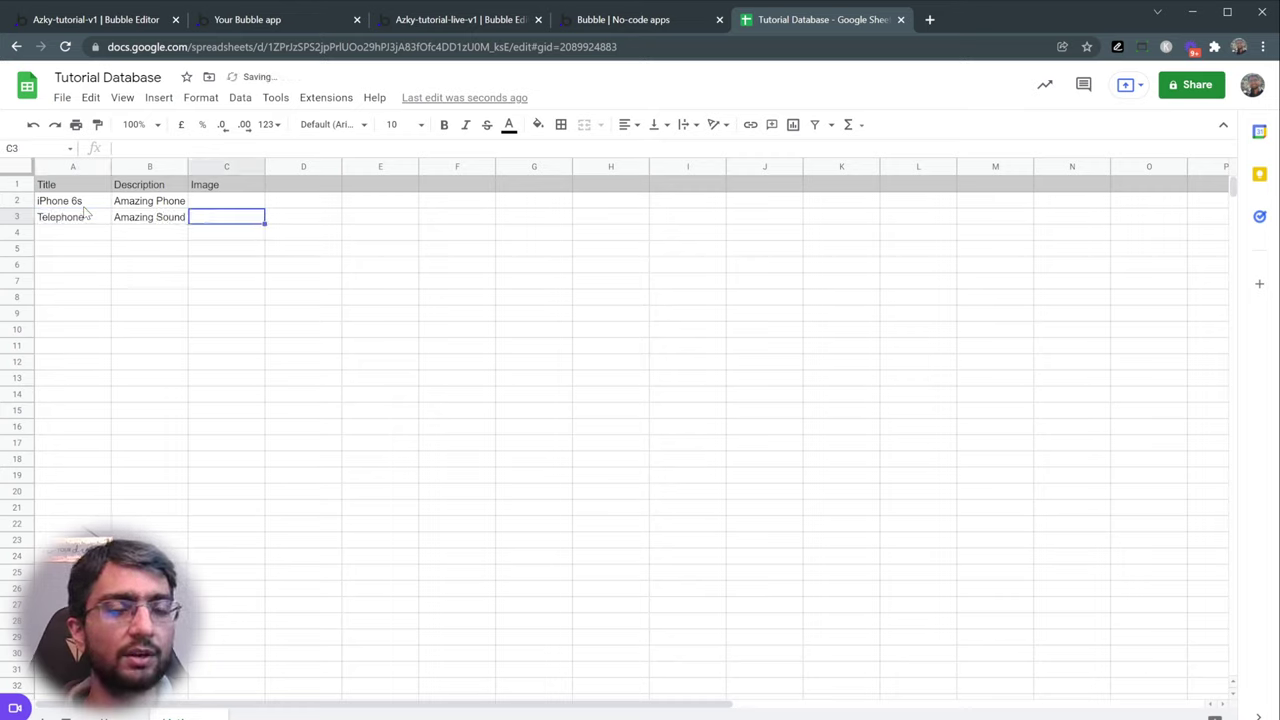
{"action": "left_click", "coordinate": [17, 184]}
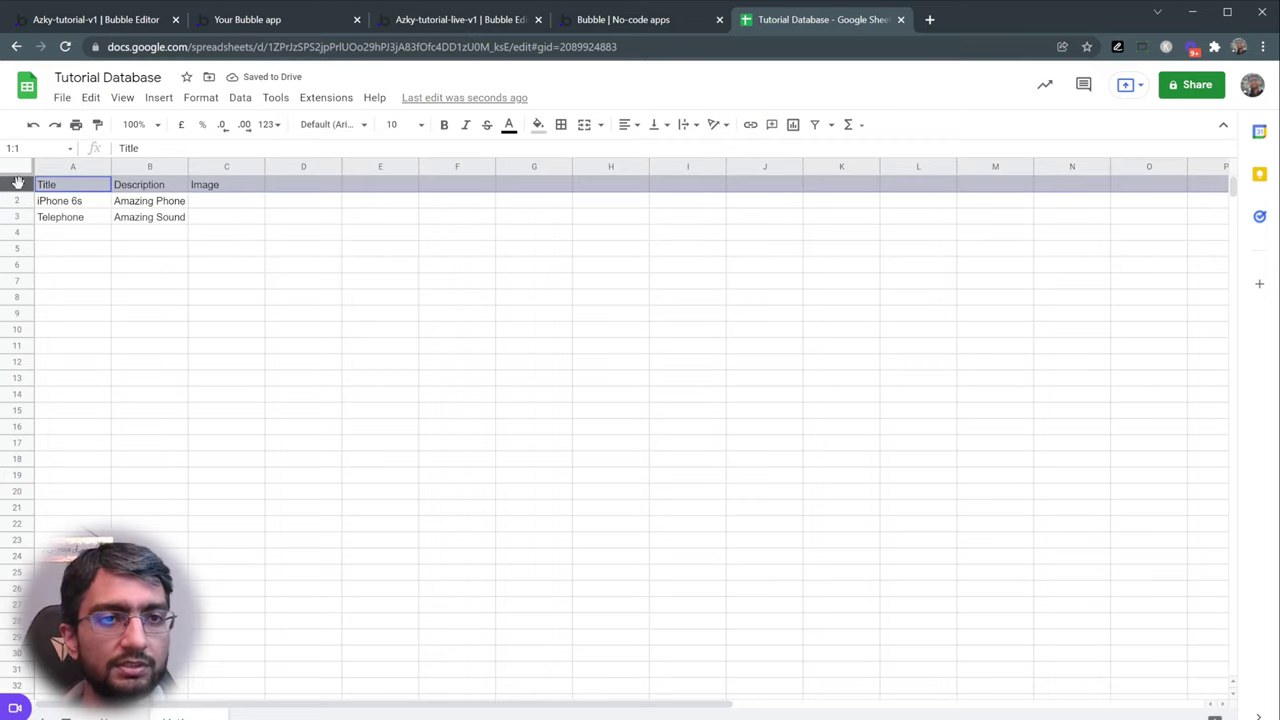
{"action": "left_click_drag", "start_coordinate": [26, 202], "coordinate": [86, 224]}
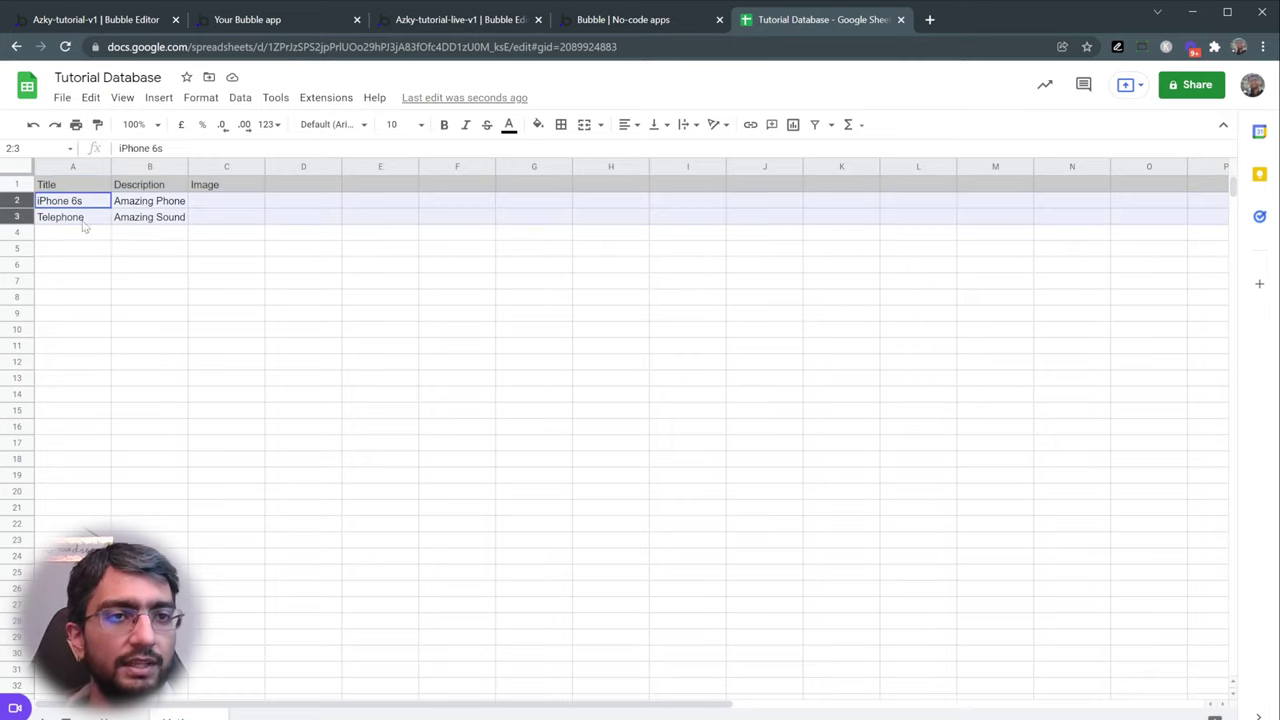
{"action": "left_click", "coordinate": [251, 235]}
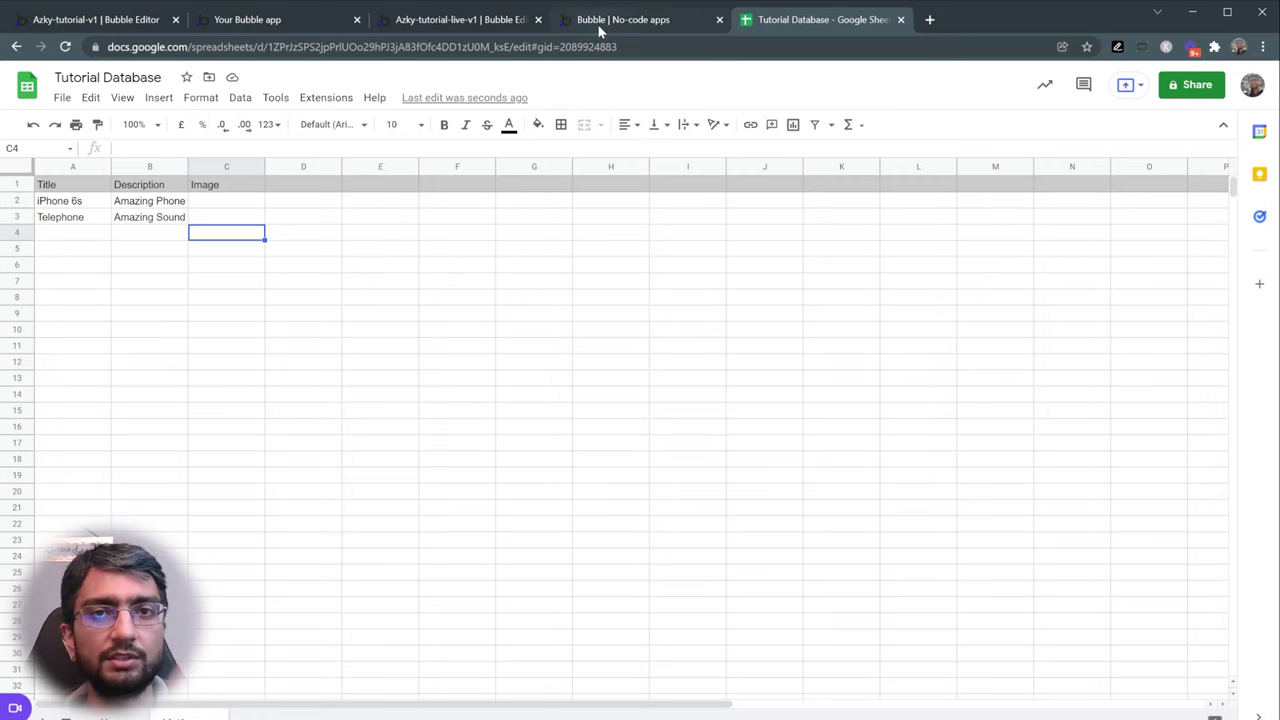
{"action": "left_click", "coordinate": [474, 22]}
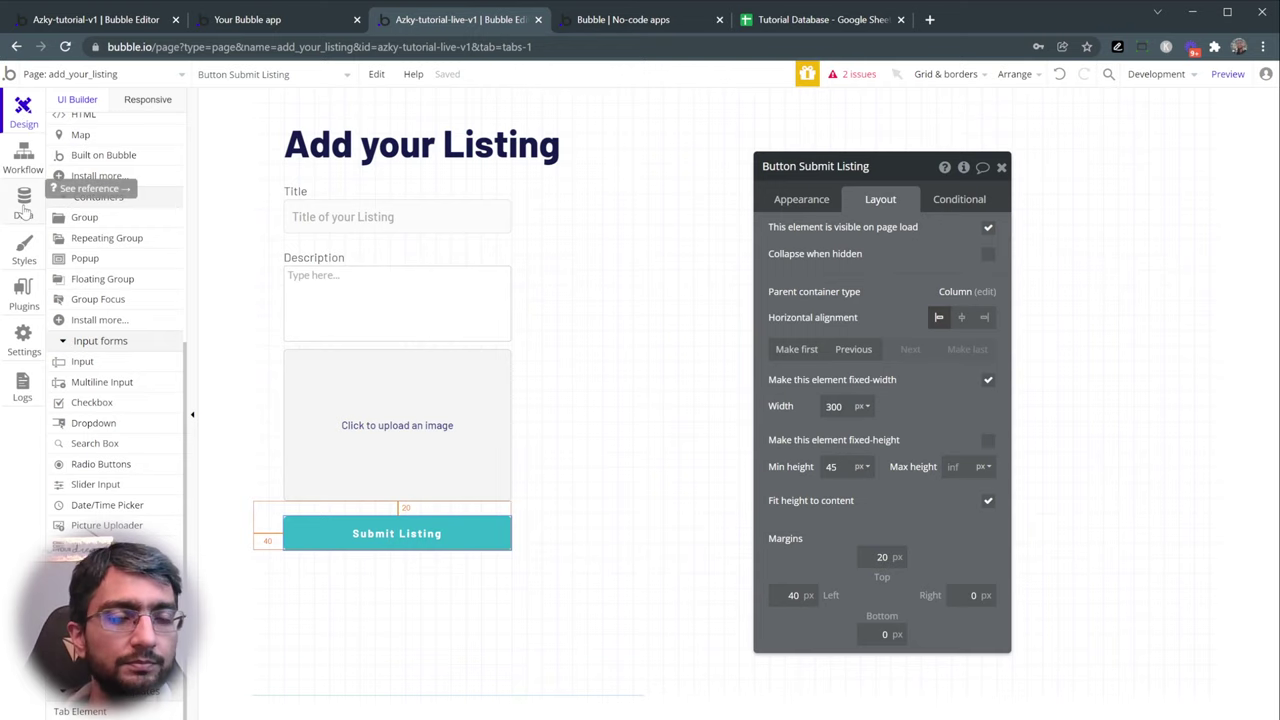
- Compare the app's database with the users email sheet and show the Data types tab
{"action": "left_click", "coordinate": [24, 204]}
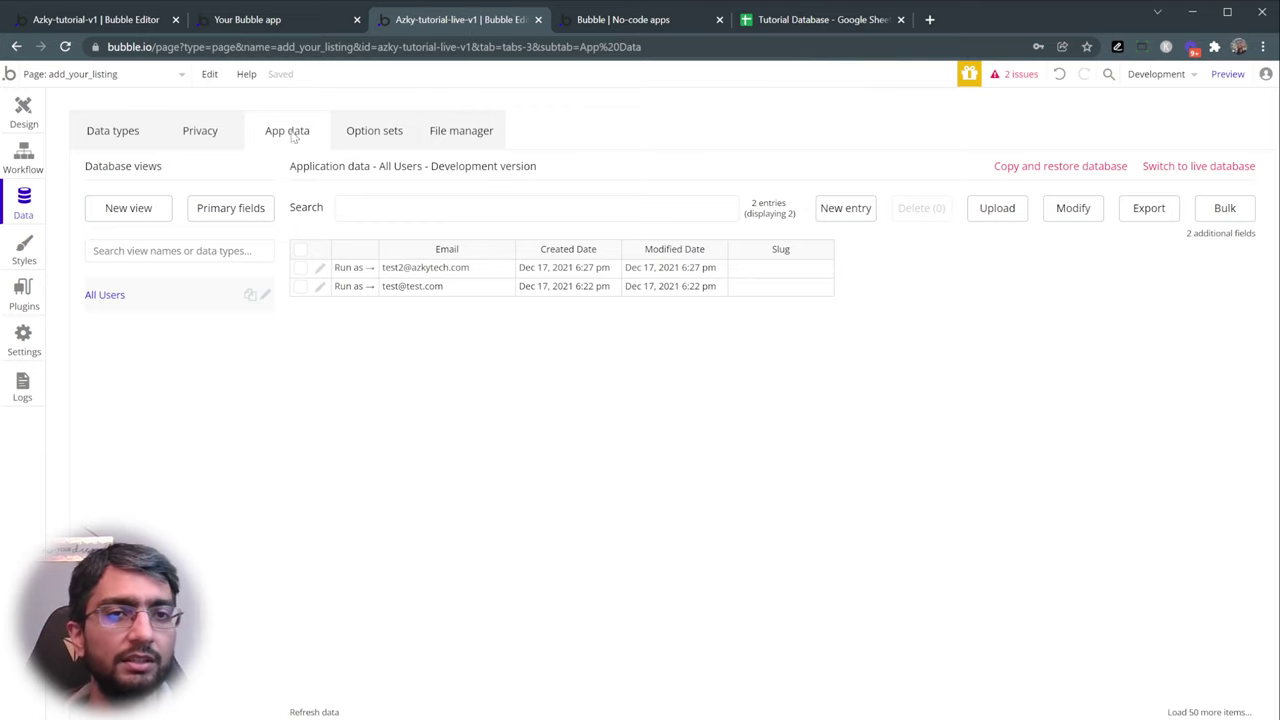
{"action": "left_click", "coordinate": [800, 20]}
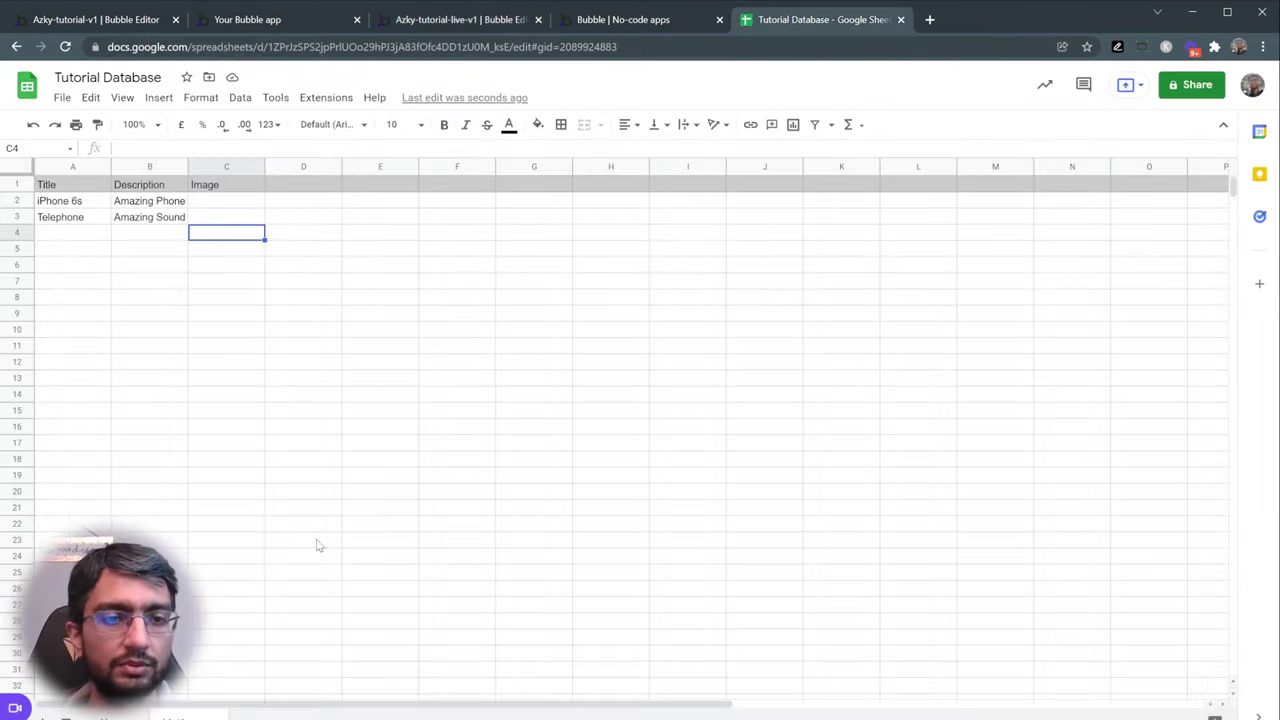
{"action": "key", "text": "ctrl+shift+Page_Up"}
{"action": "left_click", "coordinate": [177, 218]}
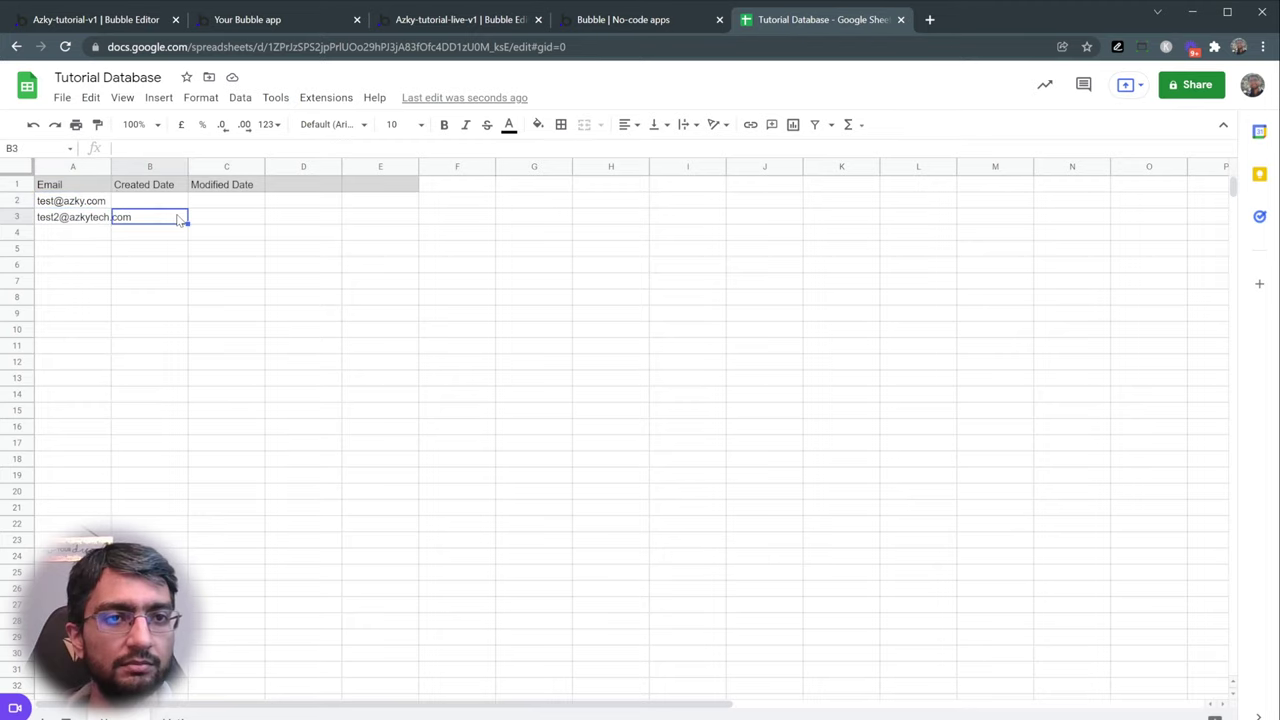
{"action": "left_click", "coordinate": [365, 189]}
{"action": "key", "text": "shift+Left"}
{"action": "key", "text": "shift+Left"}
{"action": "key", "text": "shift+Left"}
{"action": "key", "text": "shift+Left"}
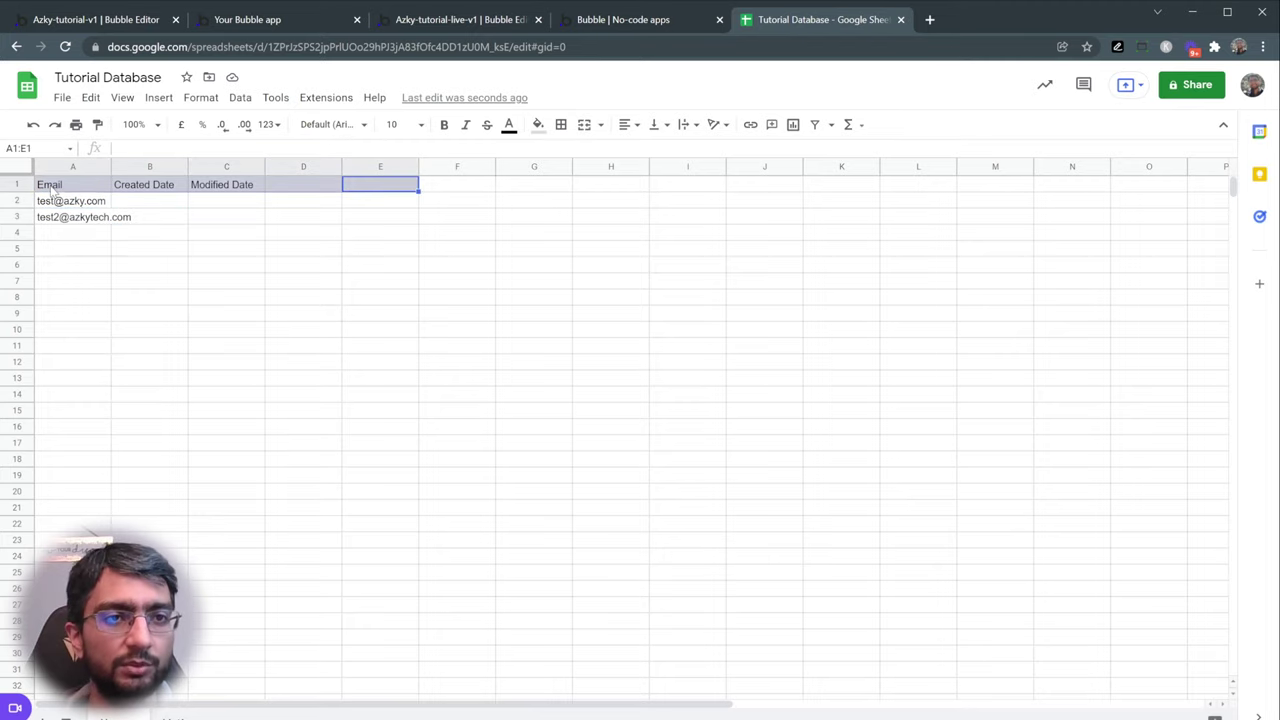
{"action": "left_click", "coordinate": [432, 22]}
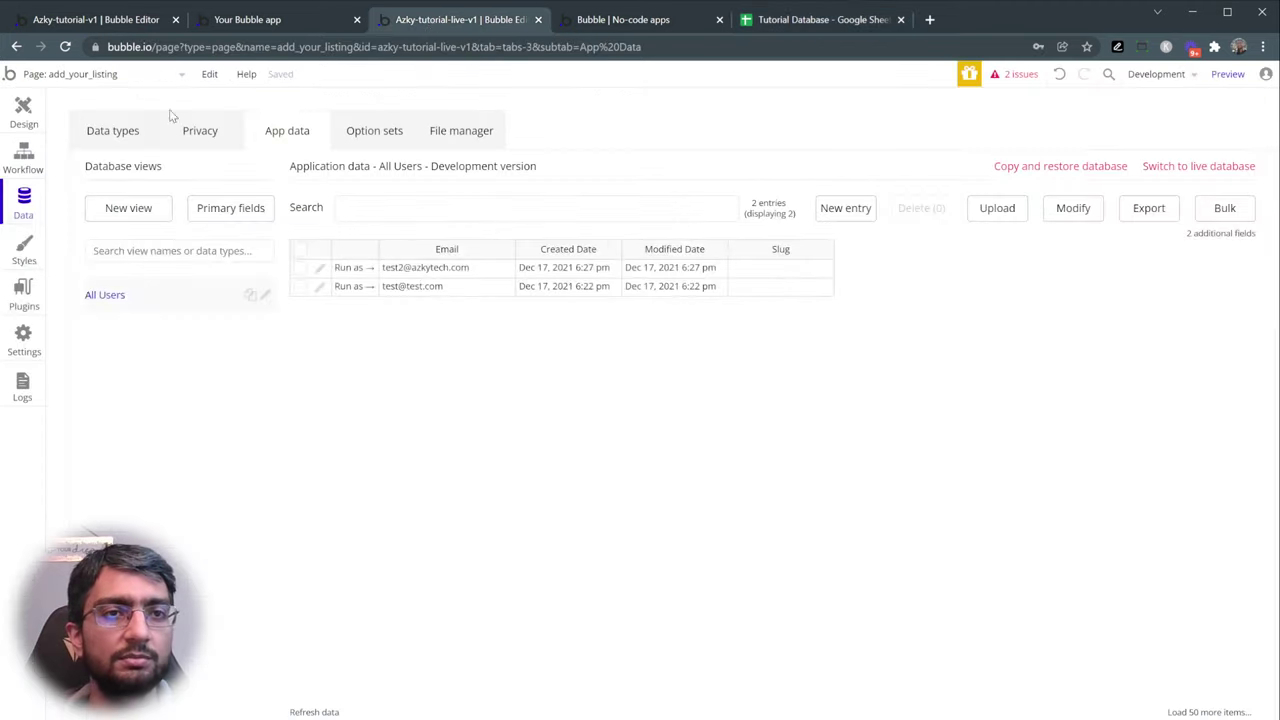
{"action": "left_click", "coordinate": [117, 140]}
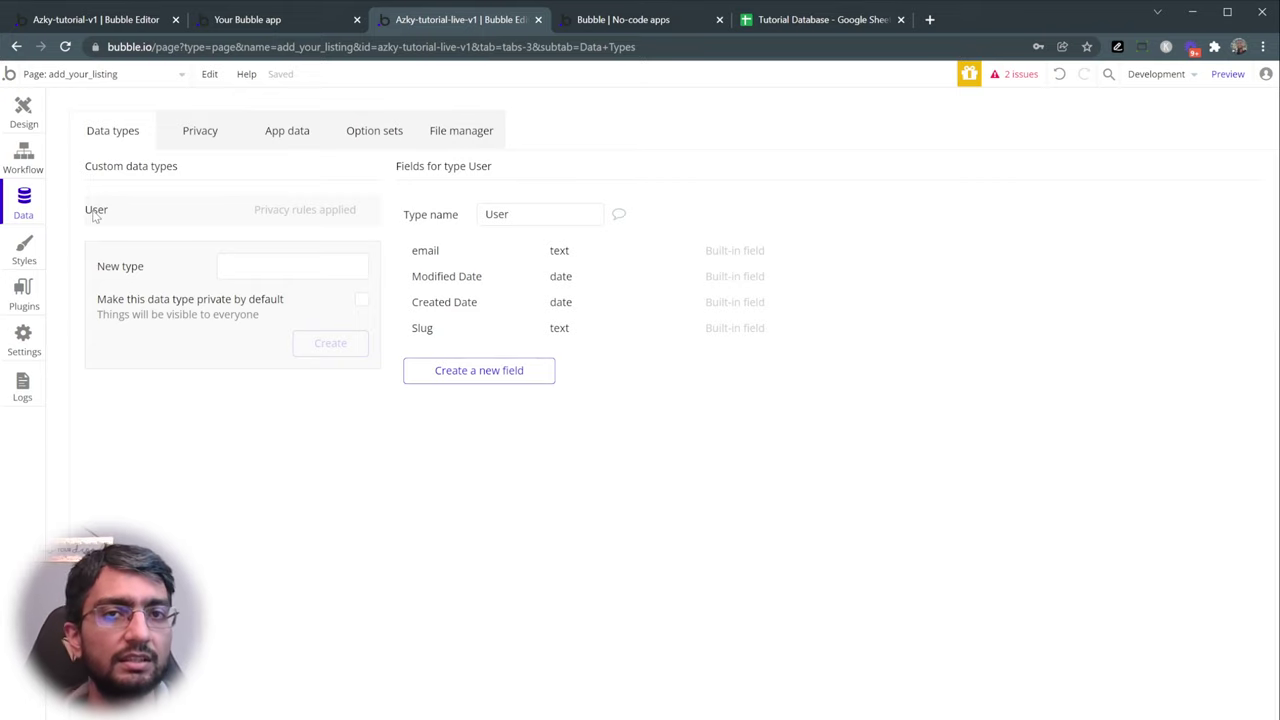
- Create a 'Listings' data type and check it against the sheet's Title, Description, Image columns
{"action": "left_click", "coordinate": [264, 268]}
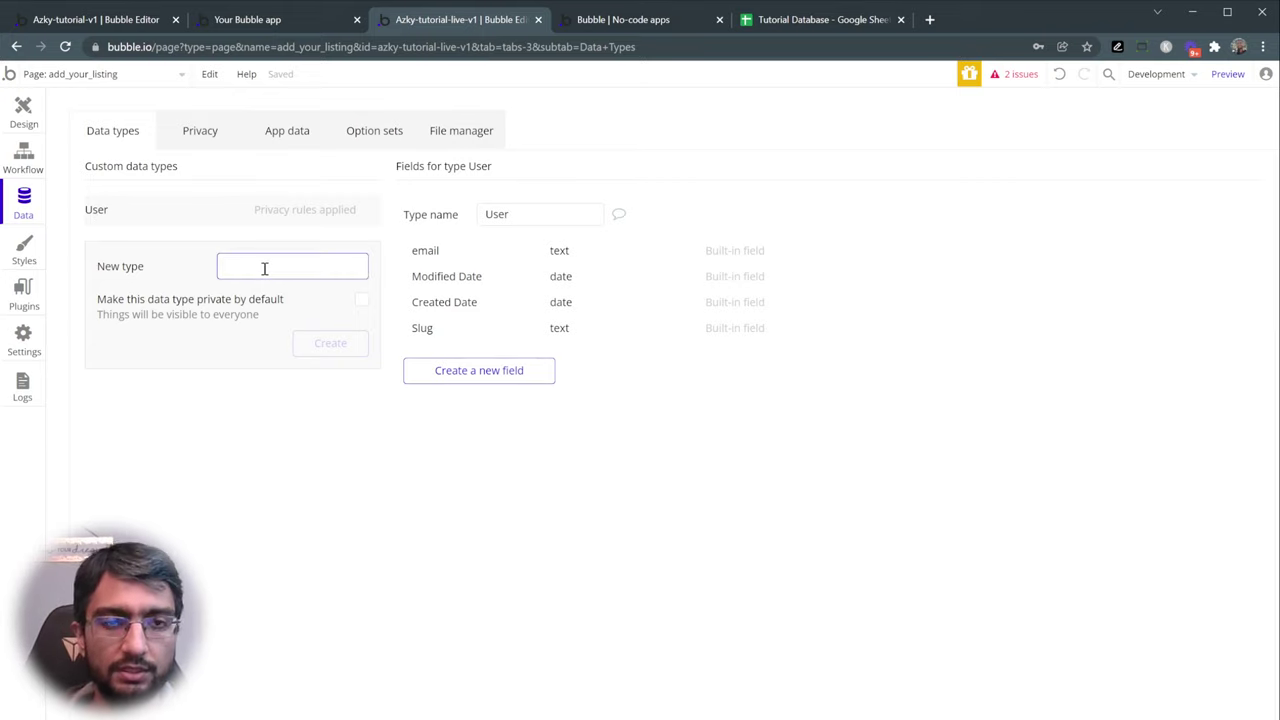
{"action": "type", "text": "Listings"}
{"action": "key", "text": "Return"}
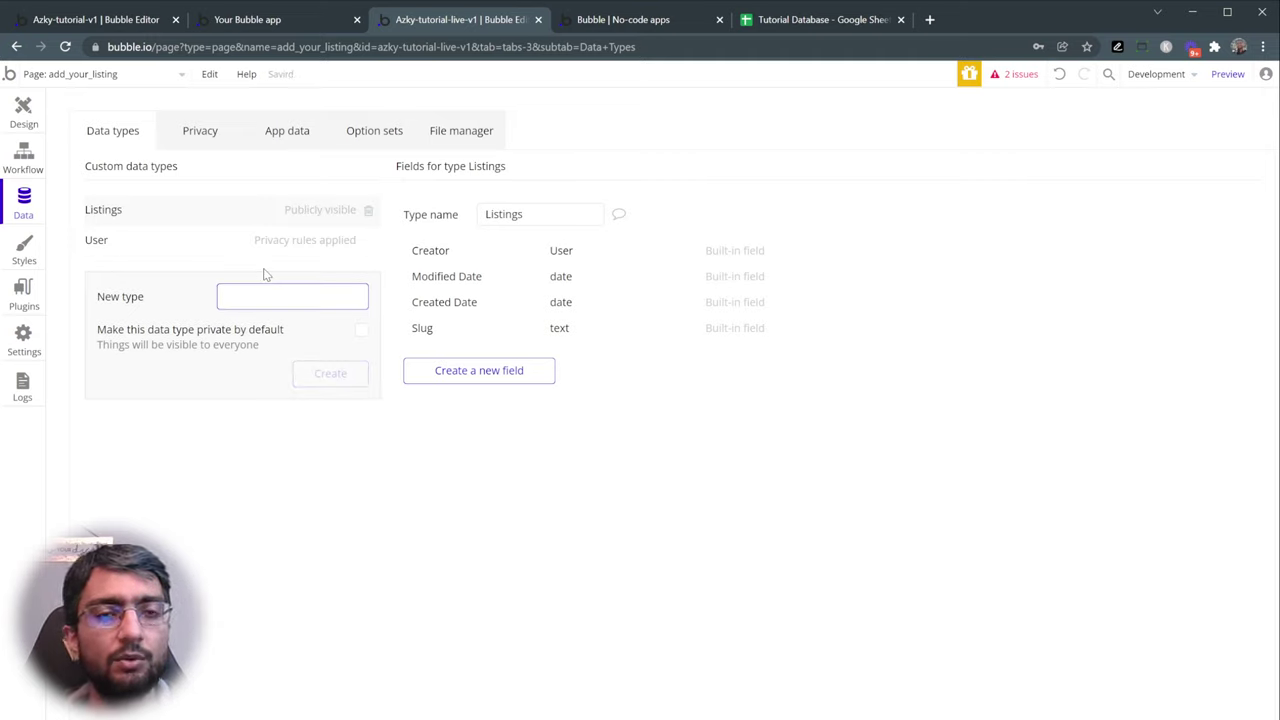
{"action": "left_click", "coordinate": [785, 24]}
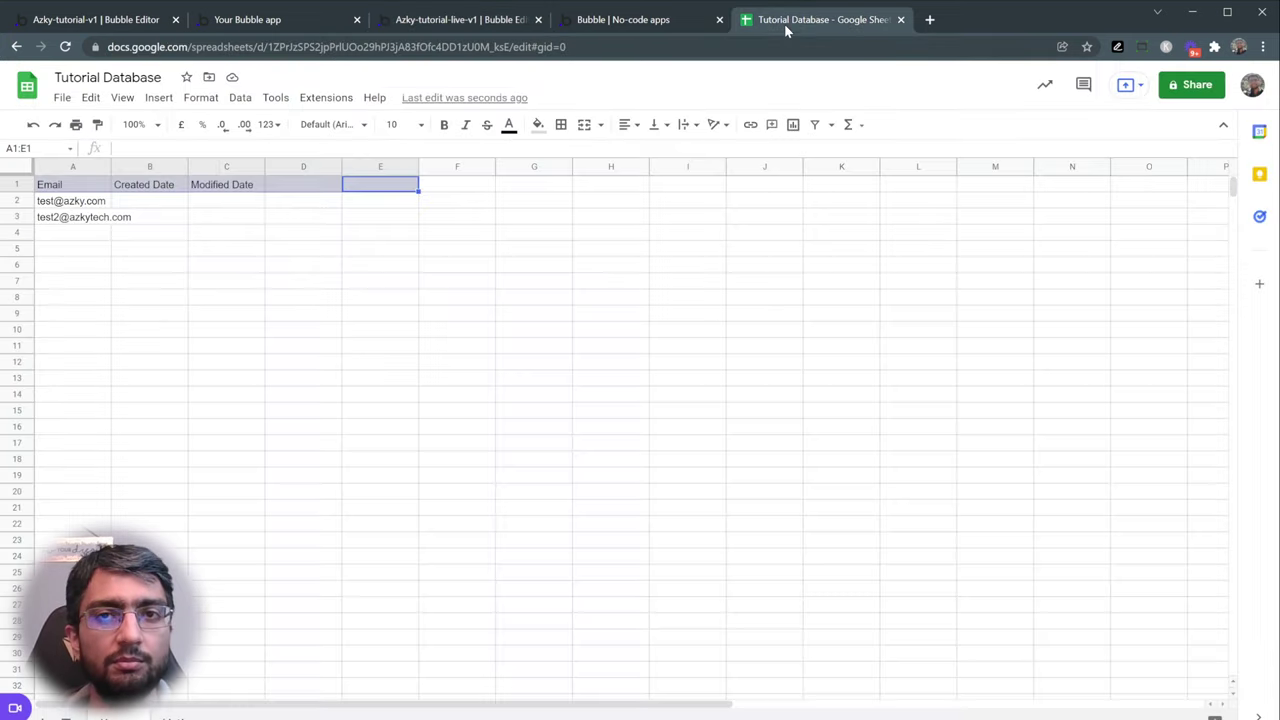
{"action": "left_click", "coordinate": [175, 716]}
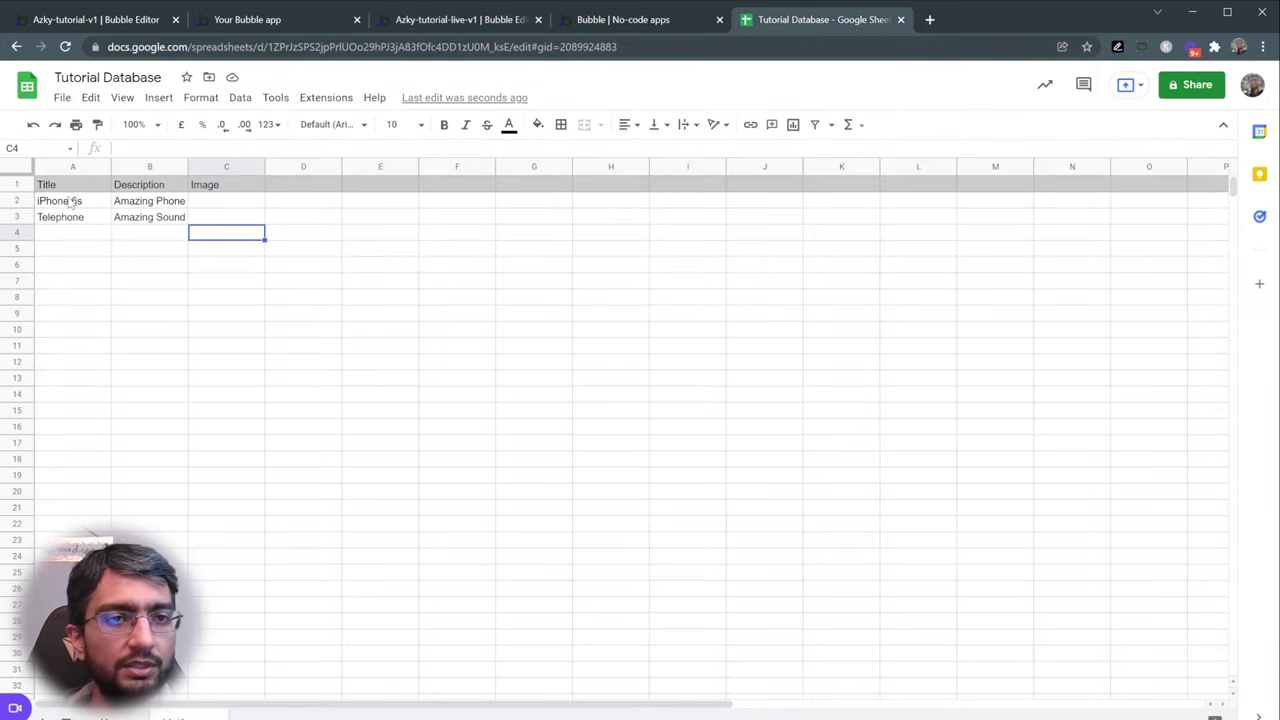
{"action": "left_click", "coordinate": [432, 21]}
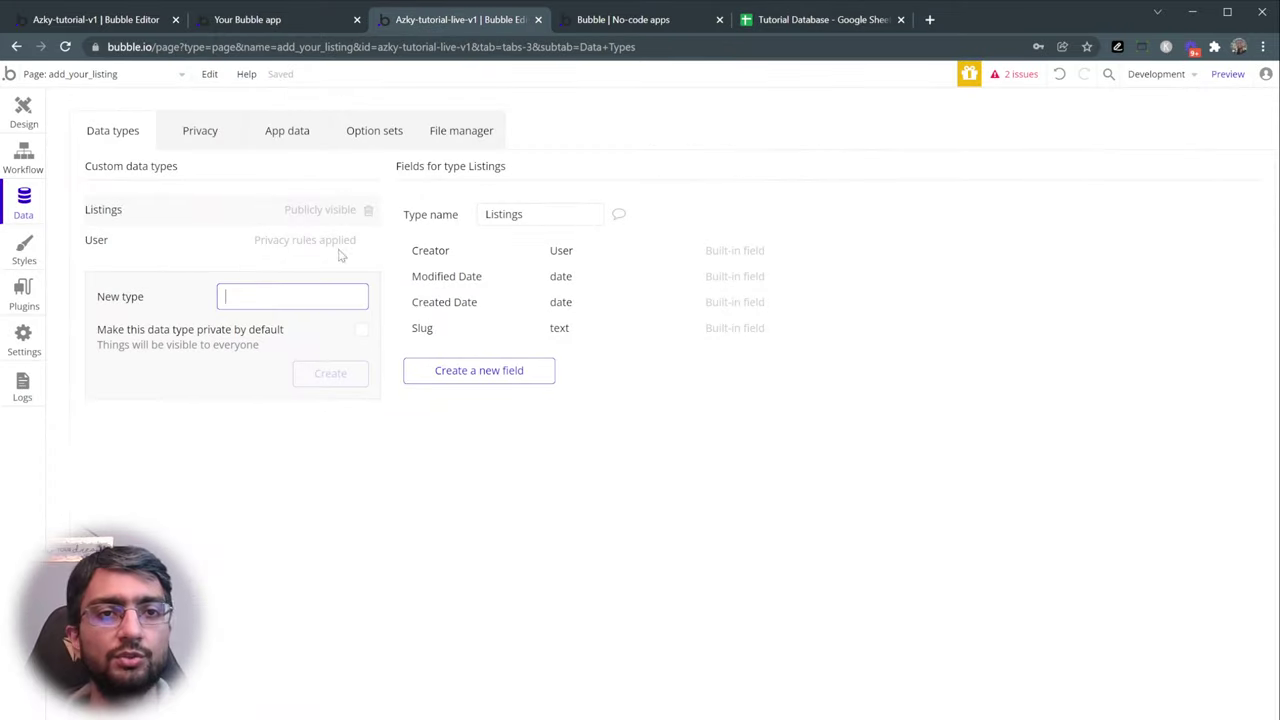
- Add a Title text field to the Listings type
{"action": "left_click", "coordinate": [480, 371]}
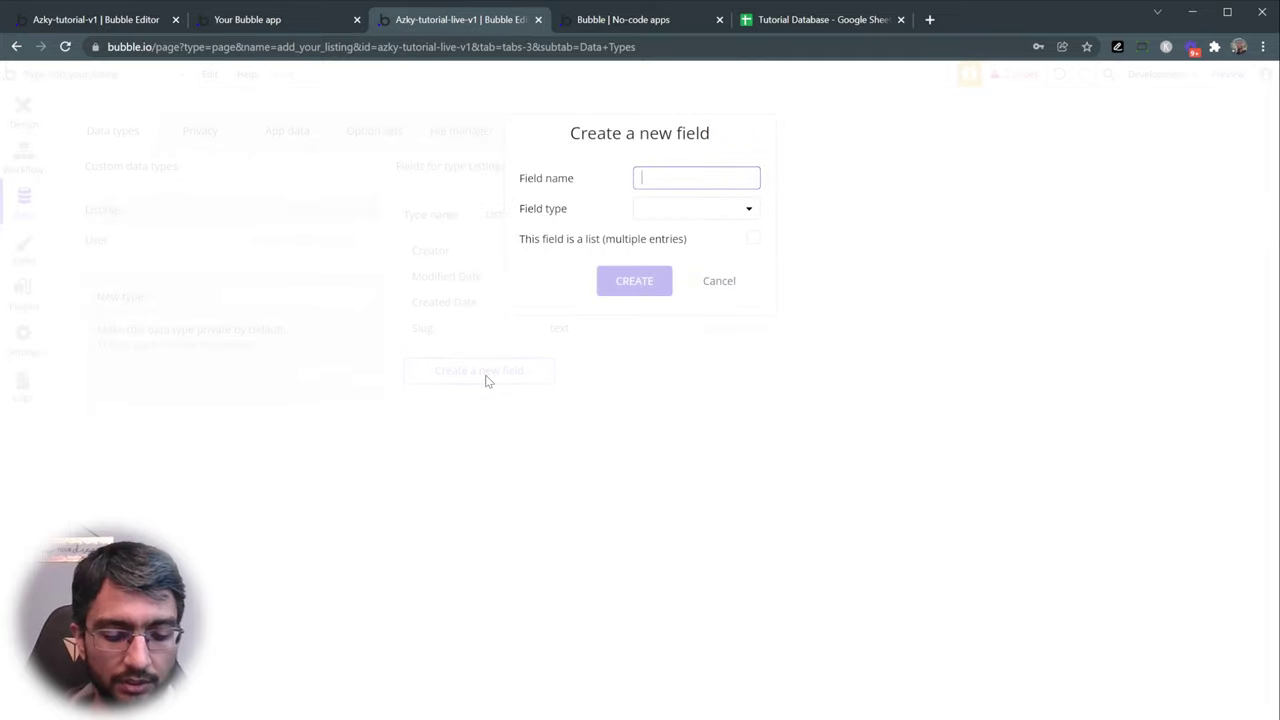
{"action": "left_click", "coordinate": [660, 214]}
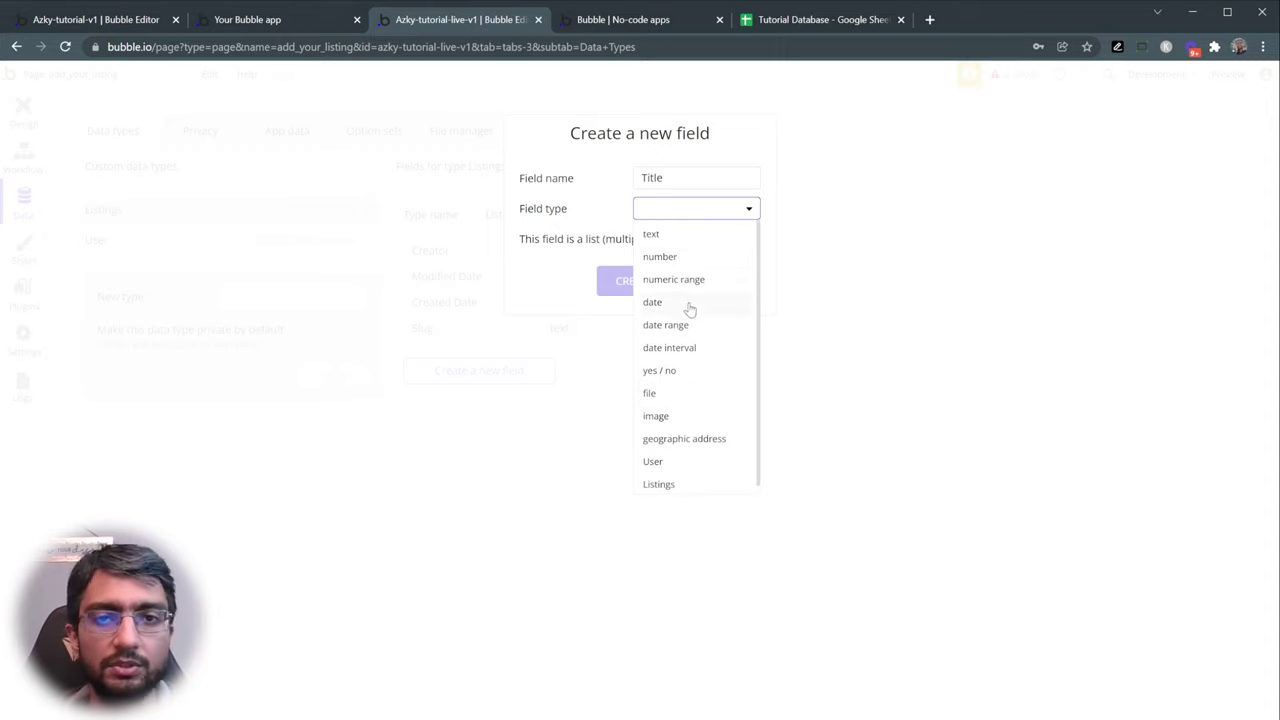
{"action": "left_click", "coordinate": [687, 243]}
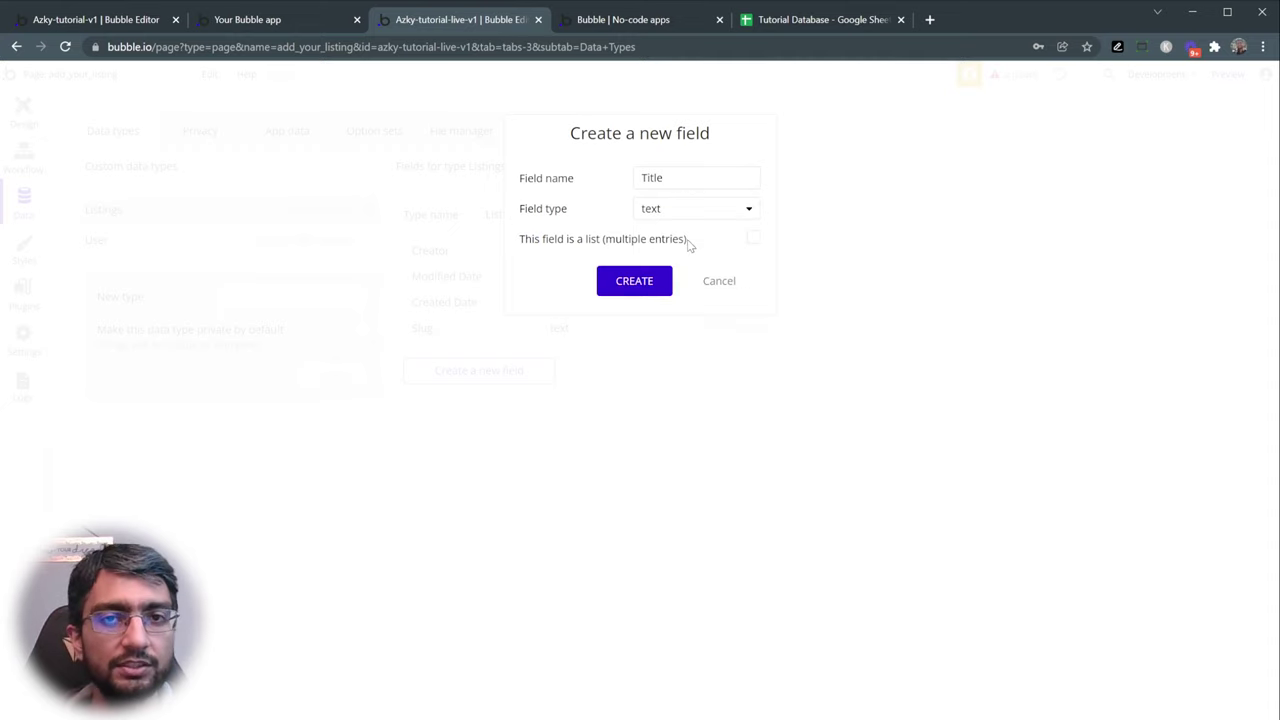
{"action": "left_click", "coordinate": [631, 281]}
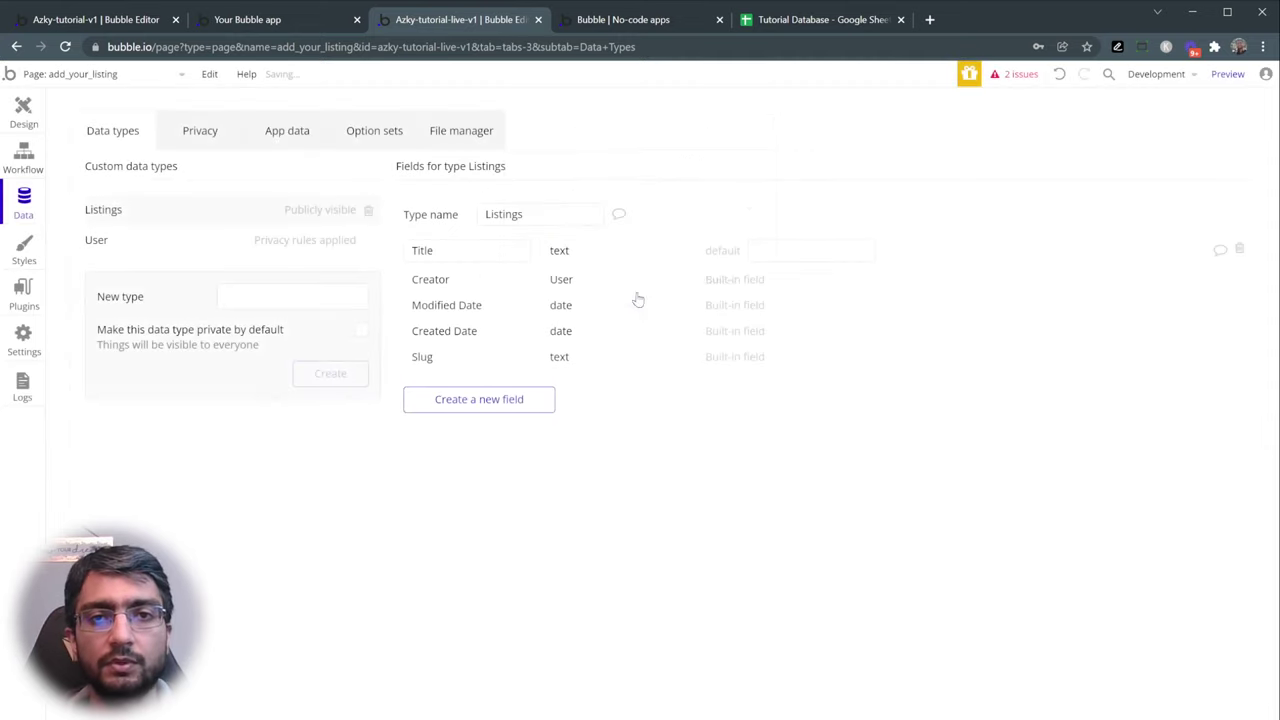
- Add a Description text field to the Listings type
{"action": "left_click", "coordinate": [480, 400]}
{"action": "type", "text": "Description"}
{"action": "left_click", "coordinate": [657, 211]}
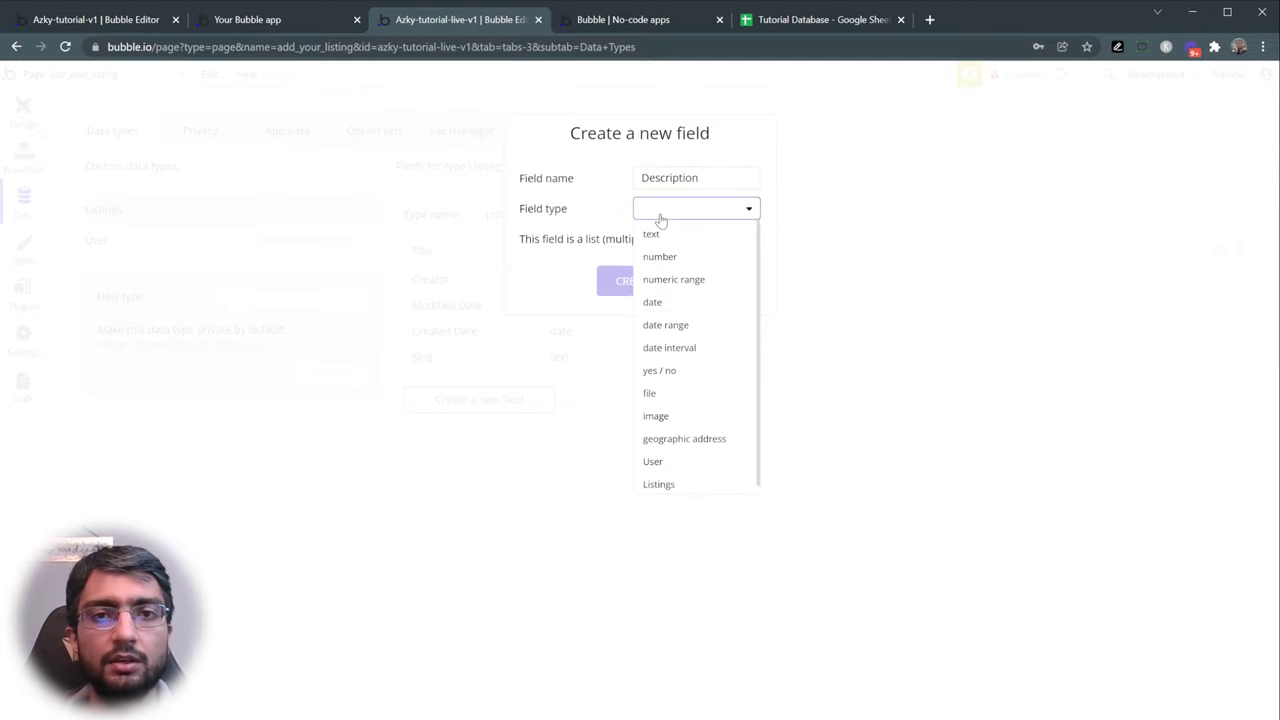
{"action": "left_click", "coordinate": [652, 234]}
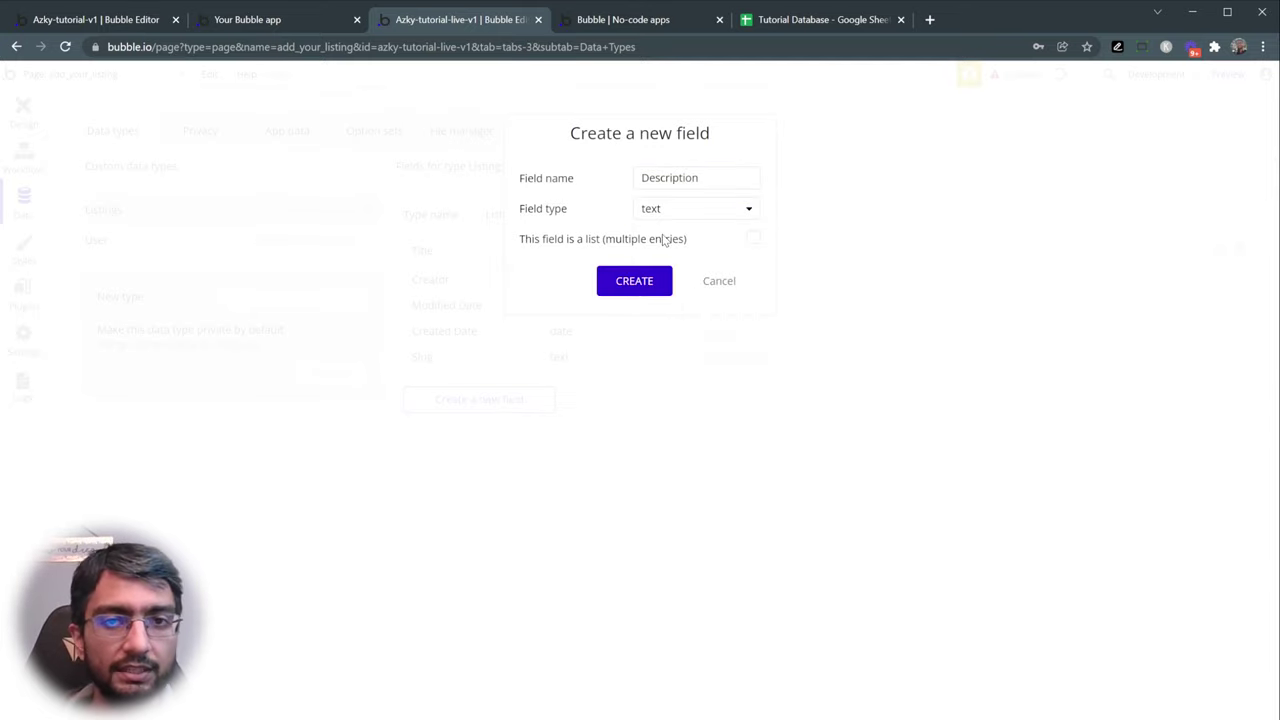
{"action": "left_click", "coordinate": [634, 285]}
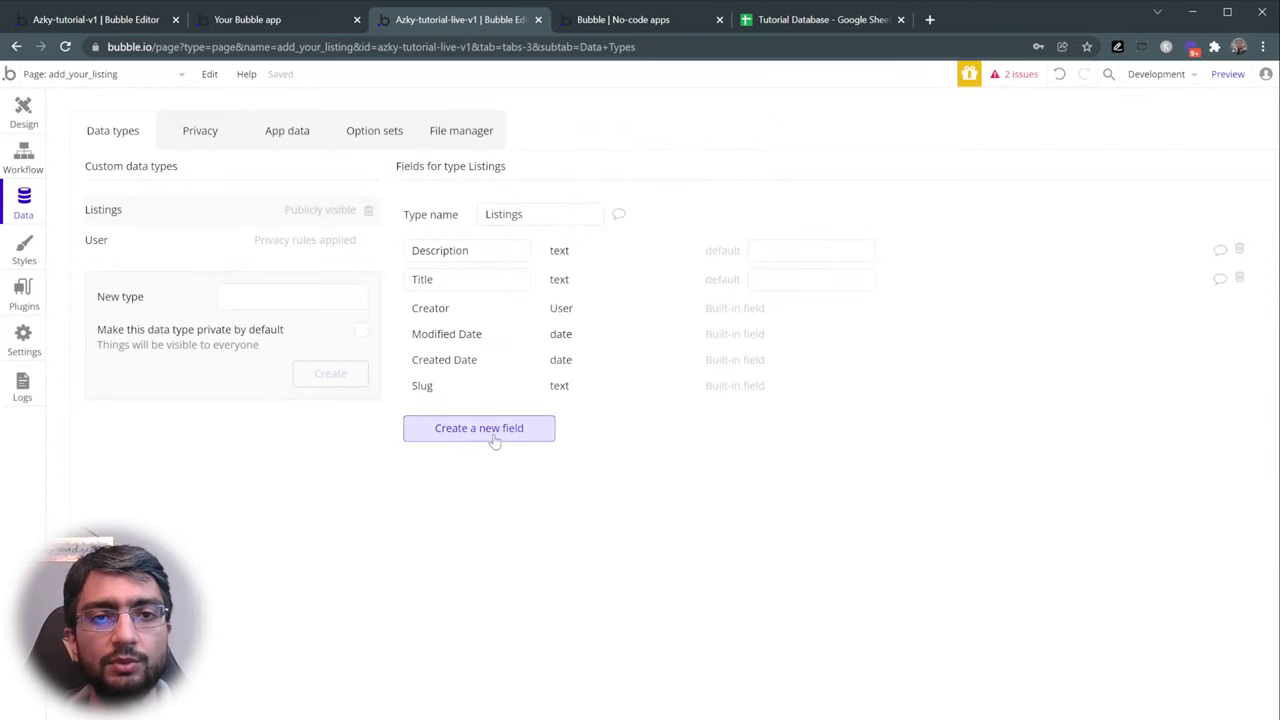
- Add an Image field of type image to the Listings type
{"action": "left_click", "coordinate": [491, 437]}
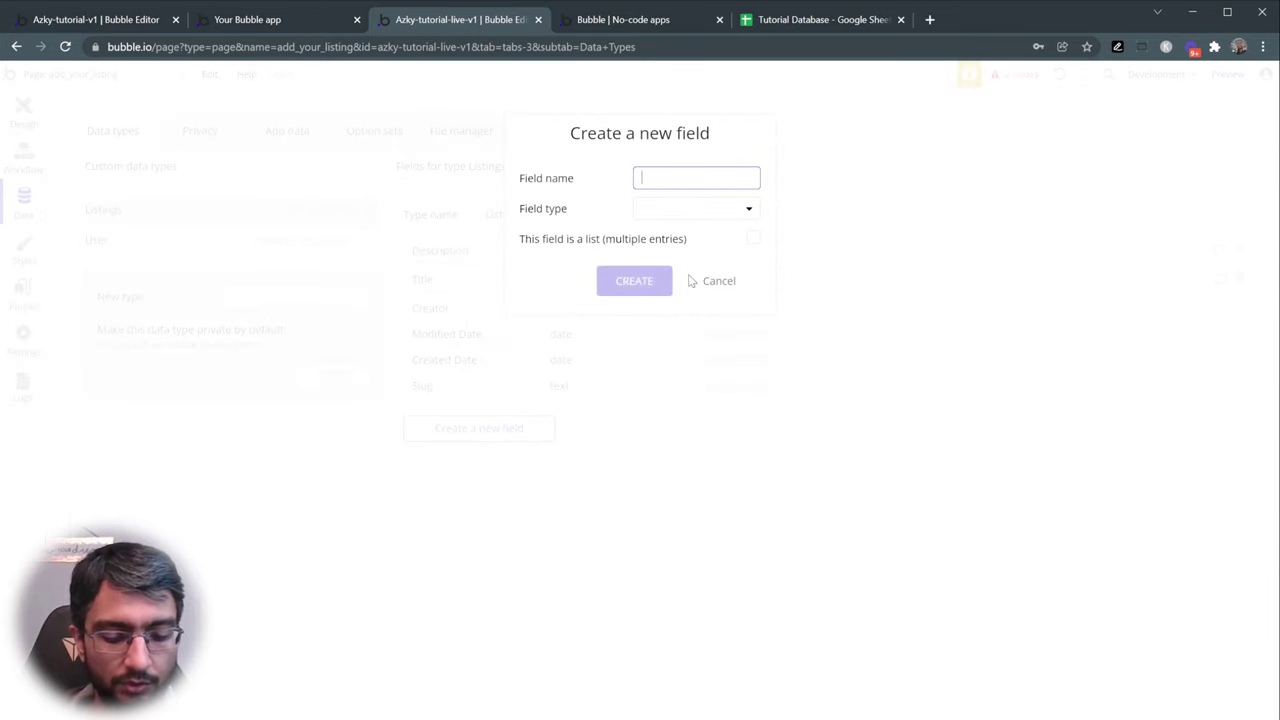
{"action": "type", "text": "Image"}
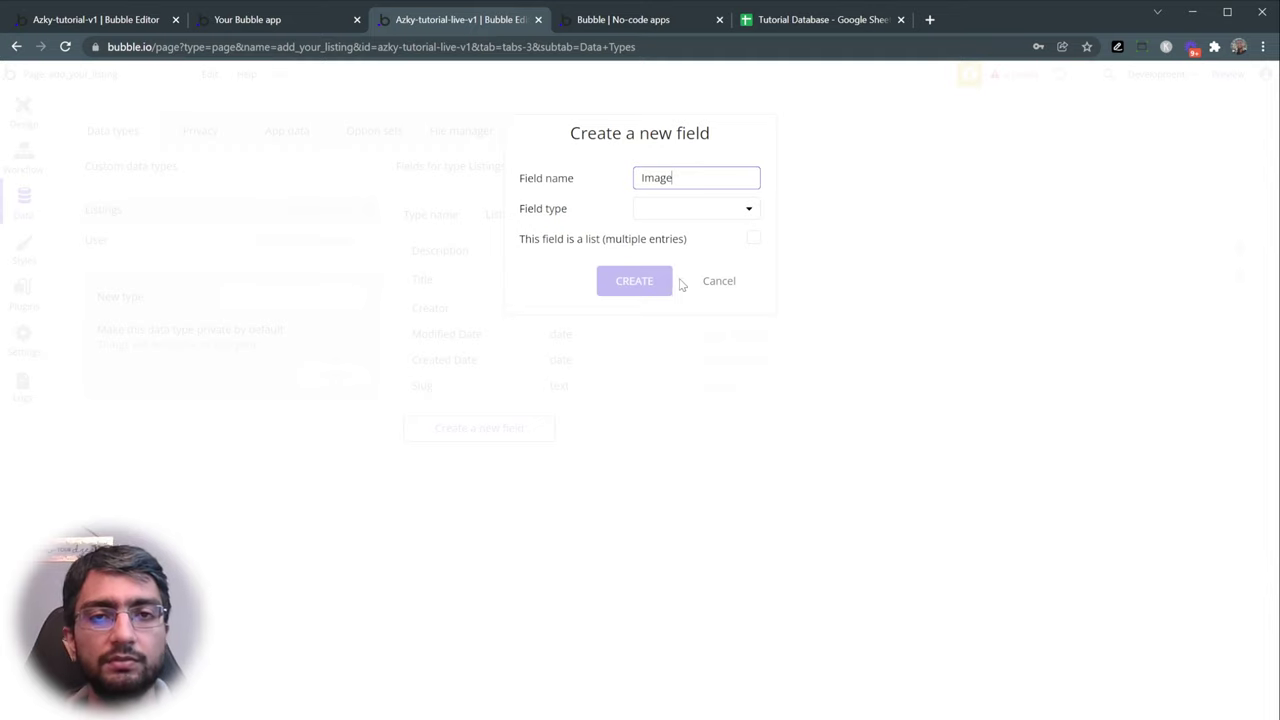
{"action": "left_click", "coordinate": [666, 214]}
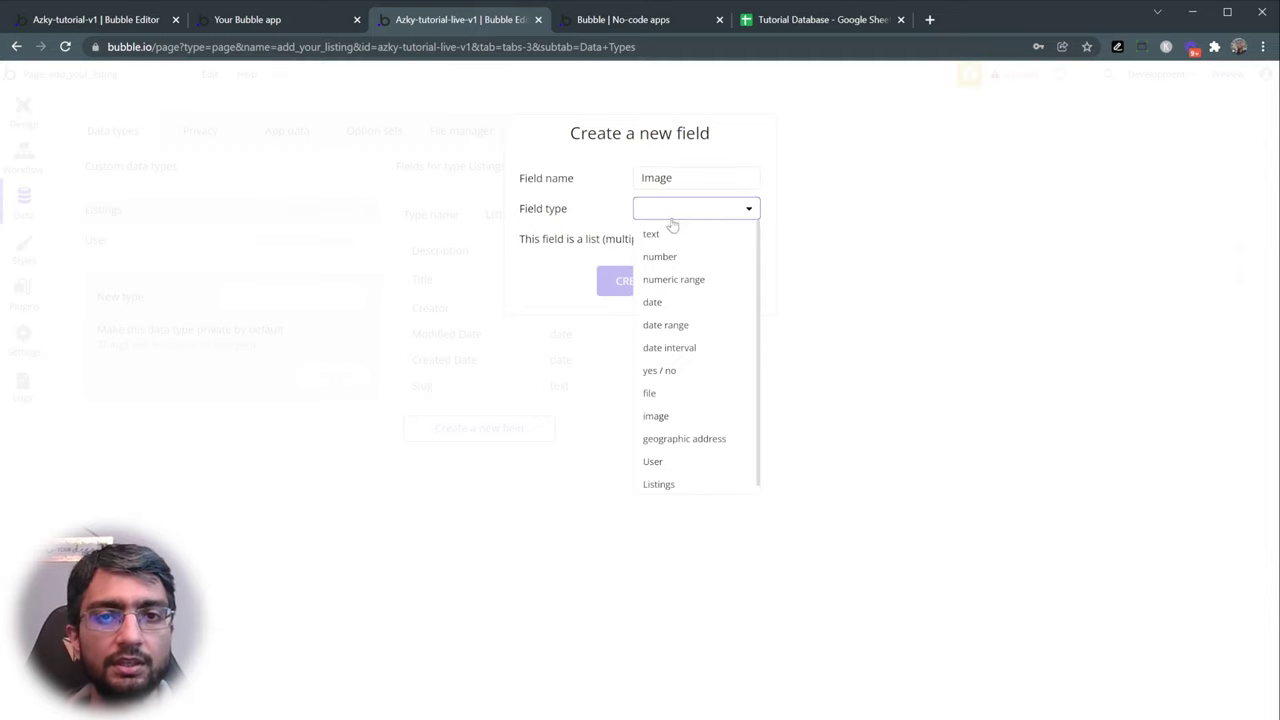
{"action": "left_click", "coordinate": [695, 416]}
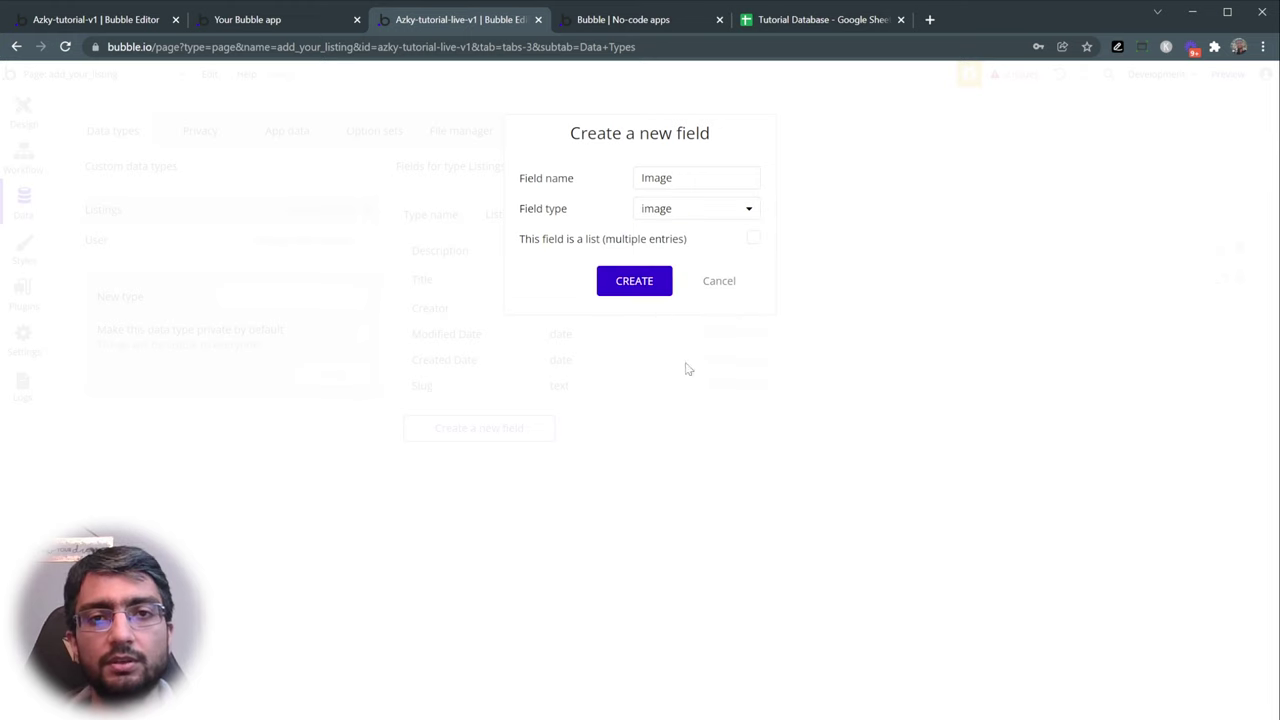
{"action": "left_click", "coordinate": [634, 280]}
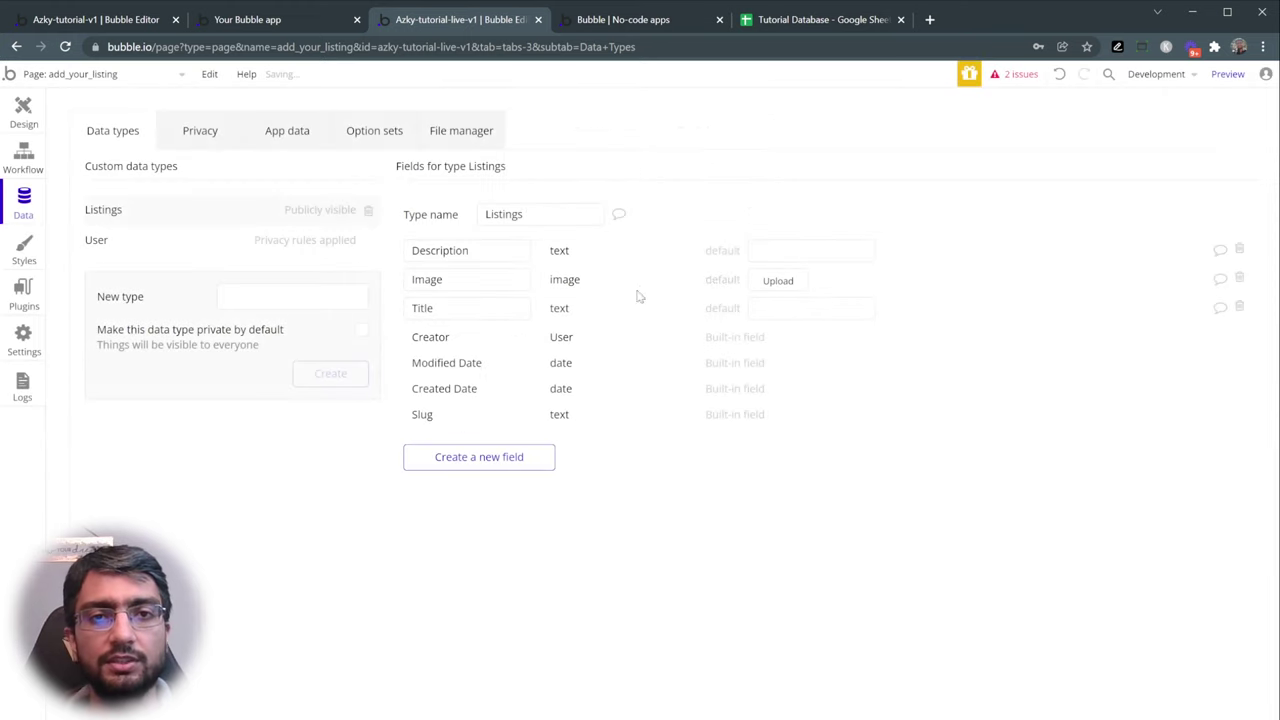
{"action": "left_click", "coordinate": [815, 22]}
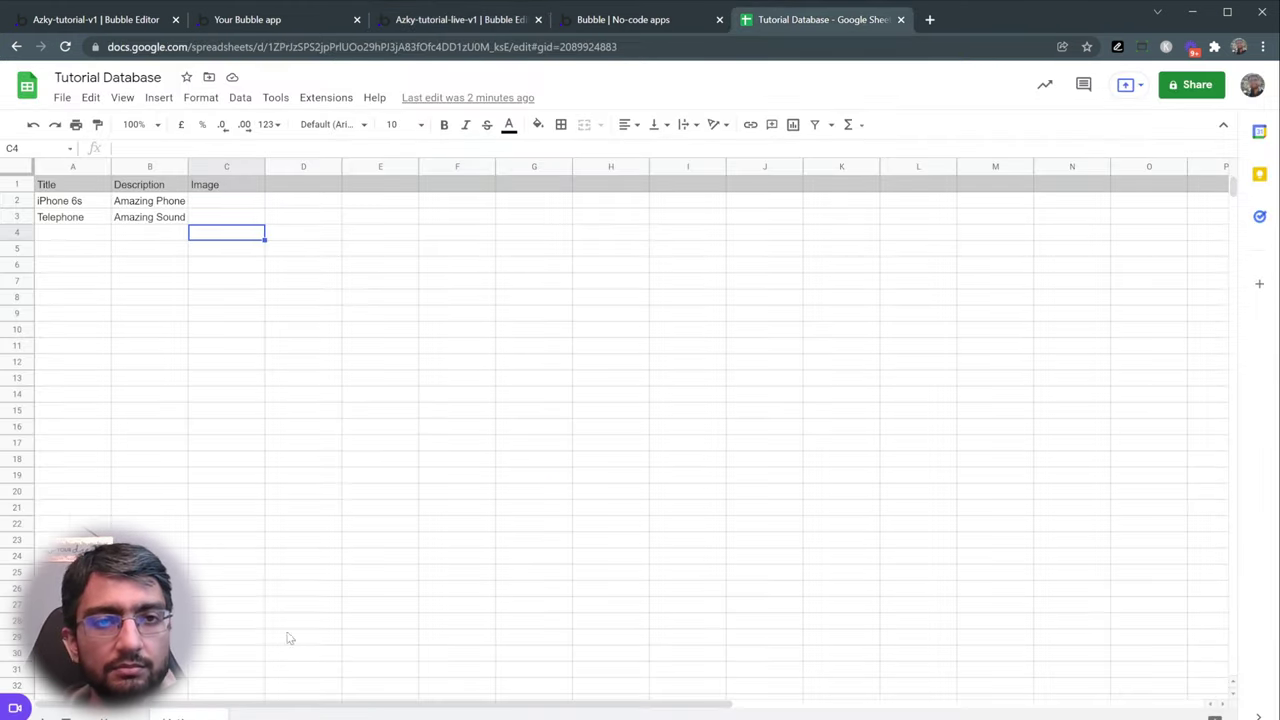
- Compare the Listings fields in Bubble with the spreadsheet's columns
{"action": "left_click", "coordinate": [455, 15]}
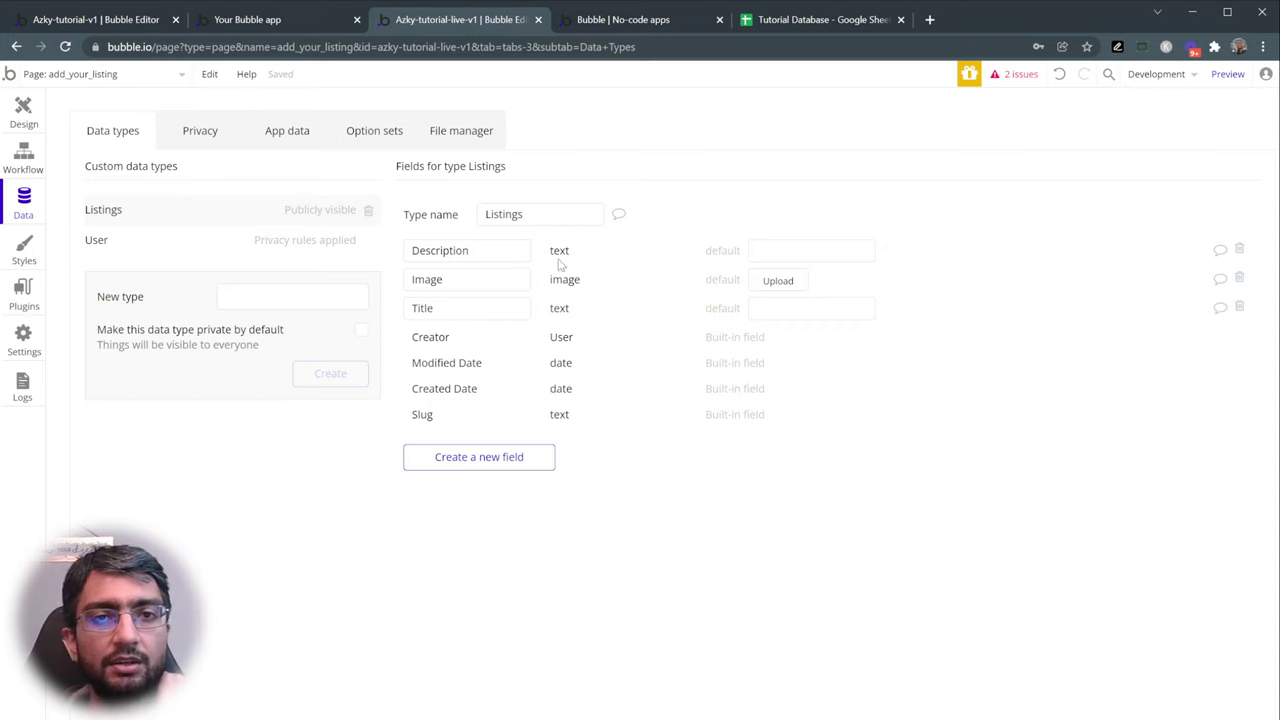
{"action": "left_click", "coordinate": [777, 15]}
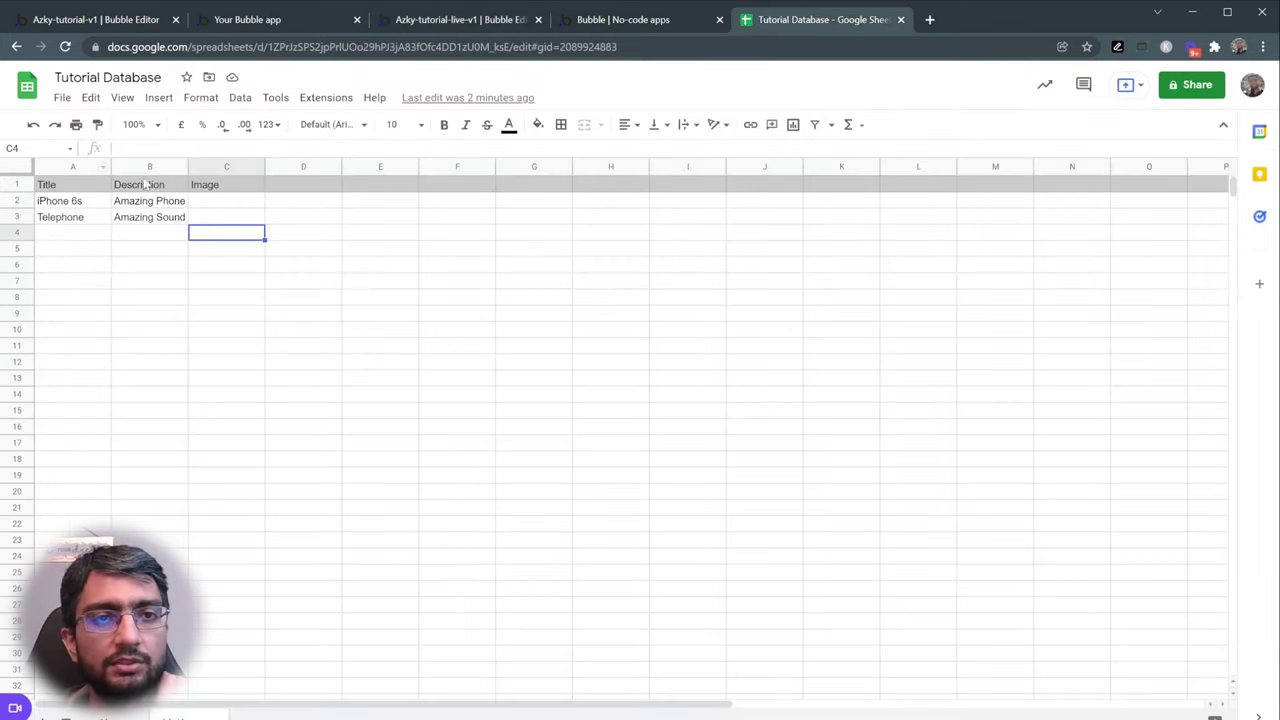
{"action": "left_click", "coordinate": [480, 18]}
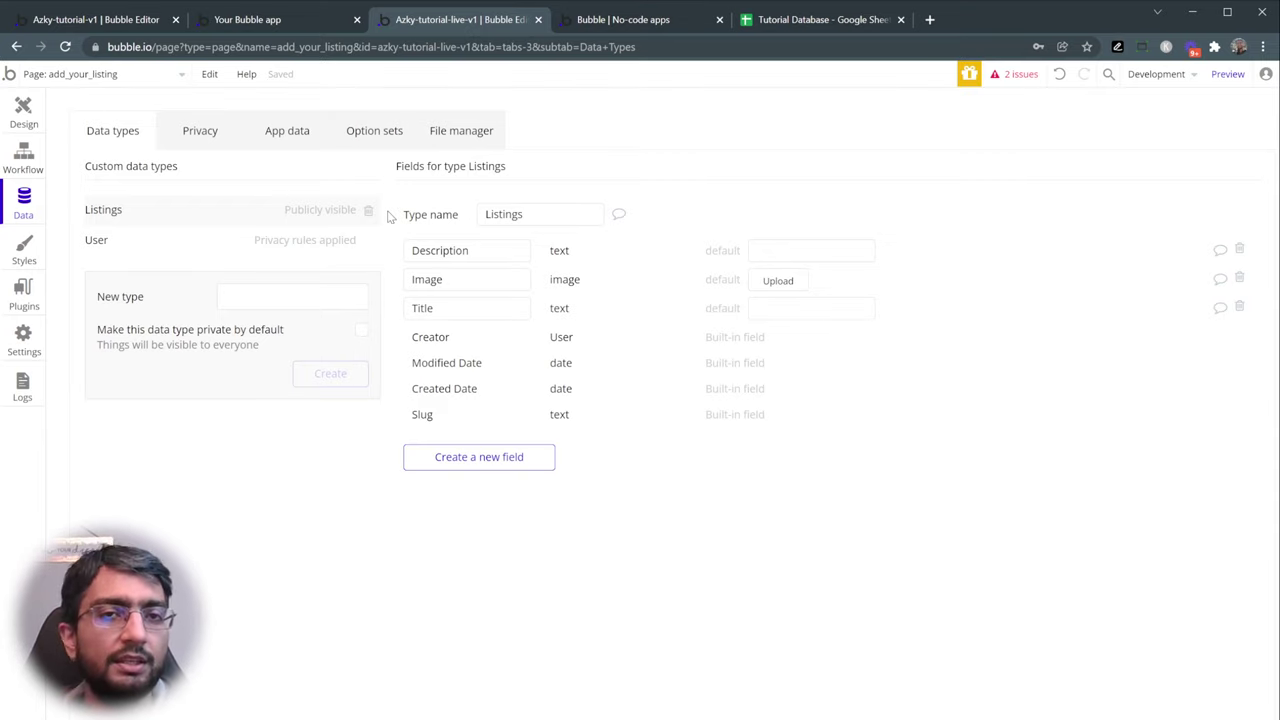
- Try the live Add your Listing form's title and description inputs, and return to its design
{"action": "left_click", "coordinate": [245, 20]}
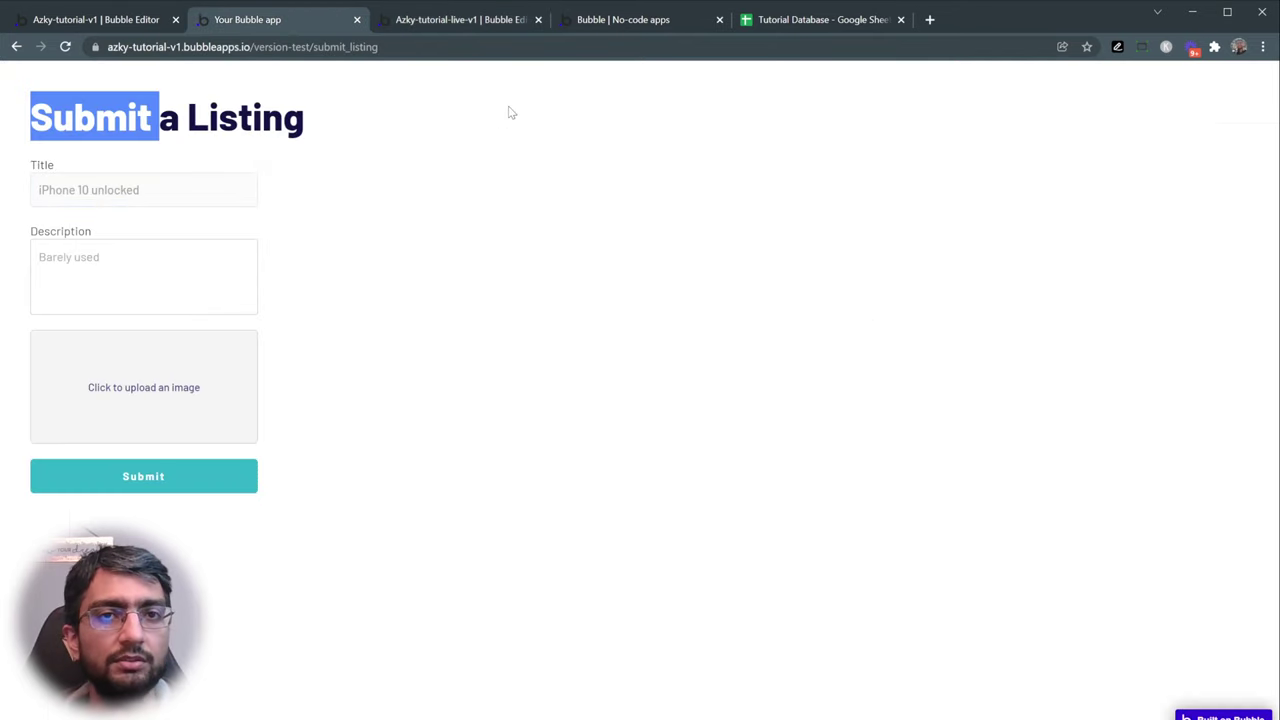
{"action": "left_click", "coordinate": [614, 30]}
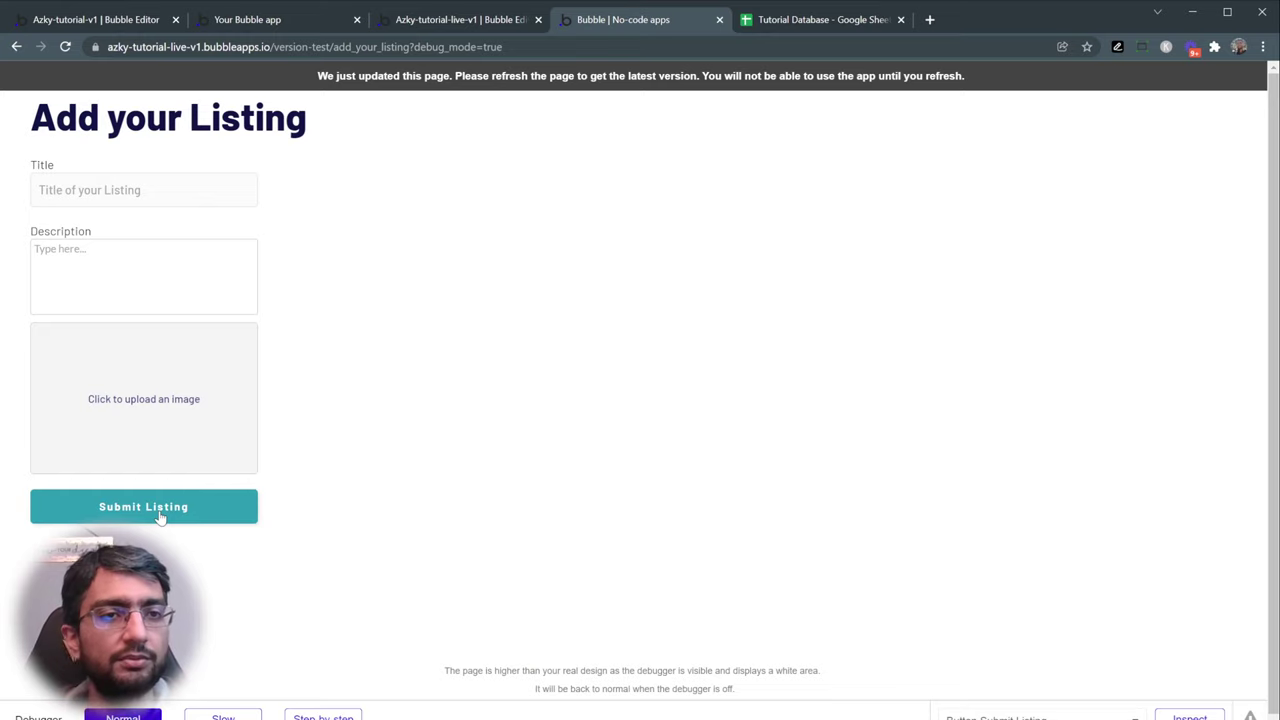
{"action": "left_click", "coordinate": [174, 195]}
{"action": "left_click", "coordinate": [150, 252]}
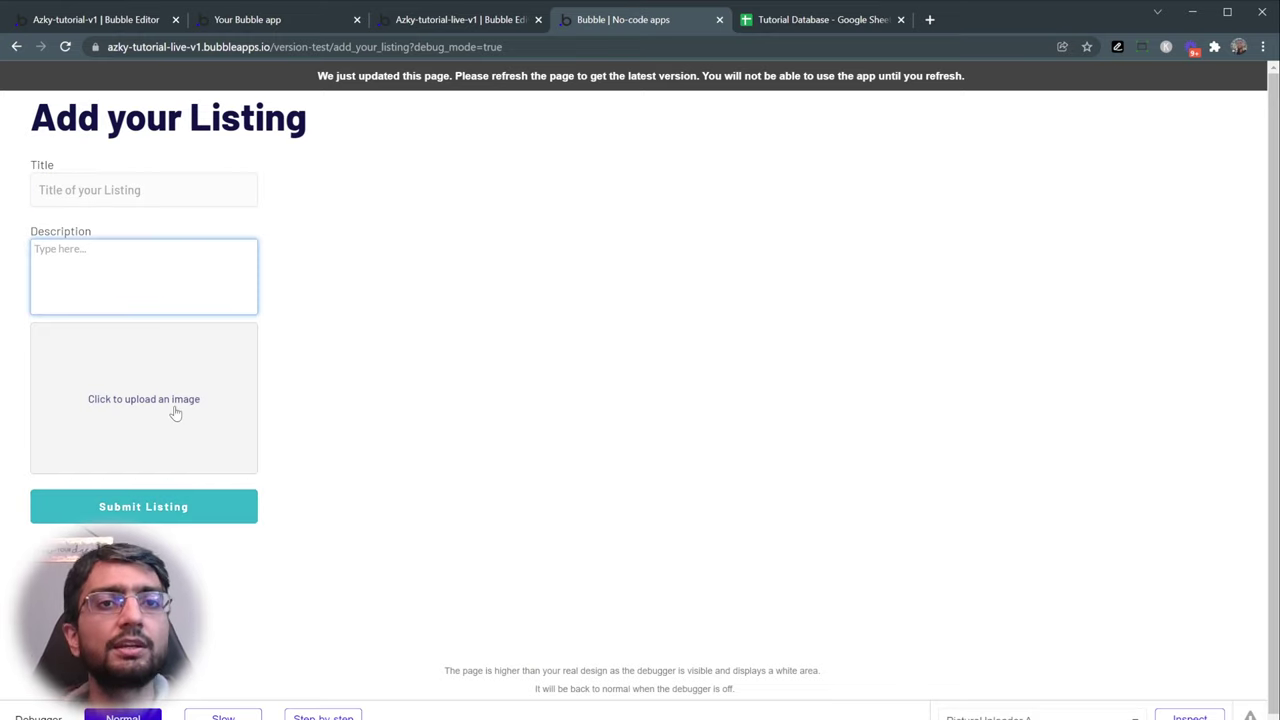
{"action": "left_click", "coordinate": [427, 22]}
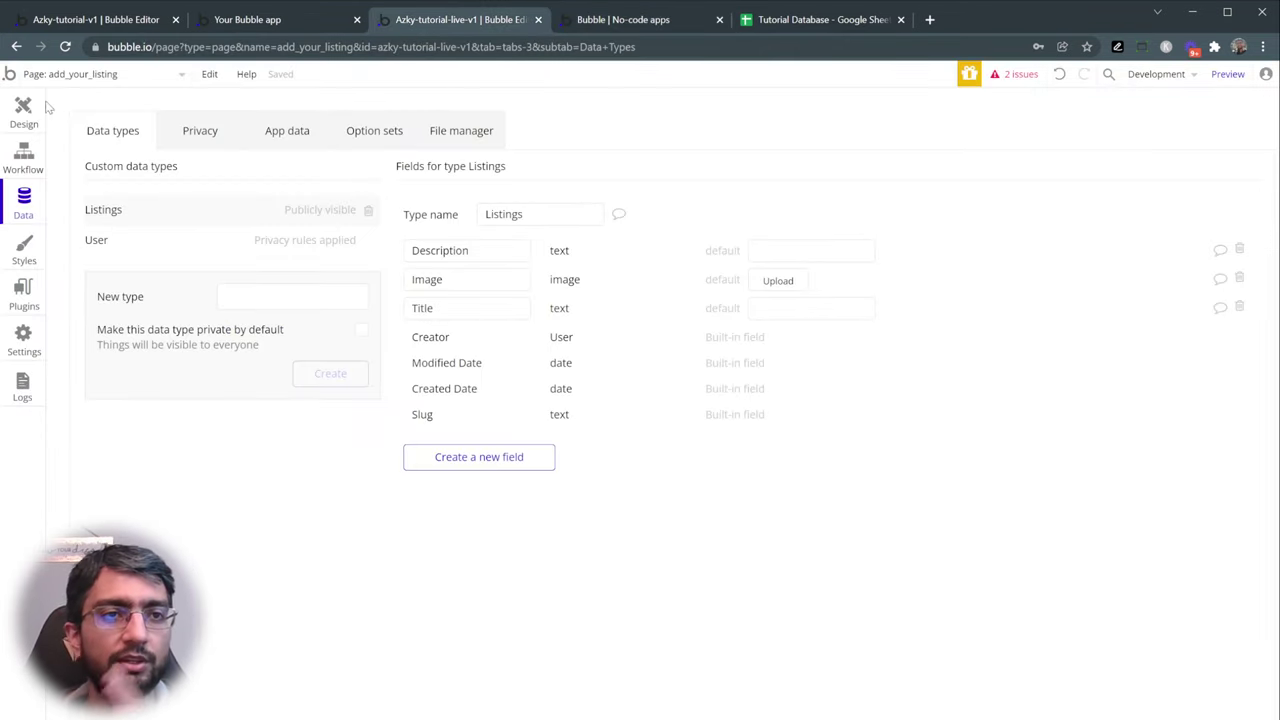
{"action": "left_click", "coordinate": [23, 110]}
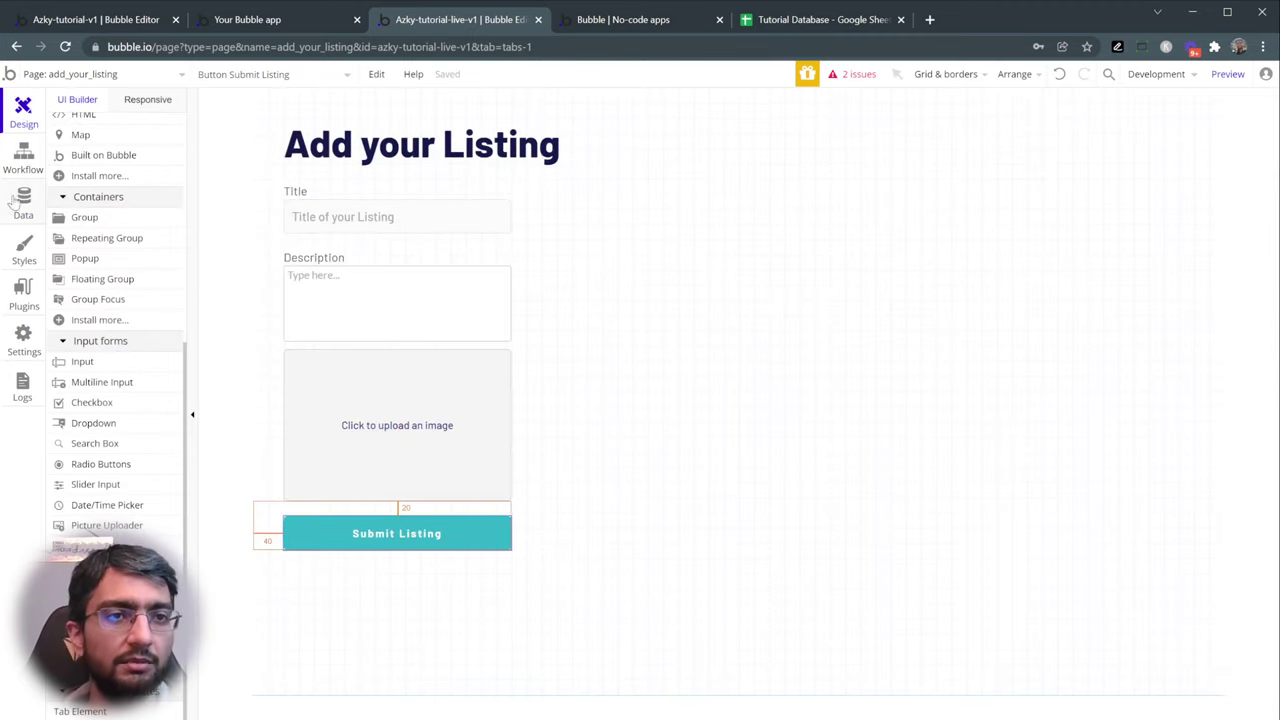
- Return from the Listings data type to the page layout and open the Submit Listing button's properties
{"action": "left_click", "coordinate": [20, 205]}
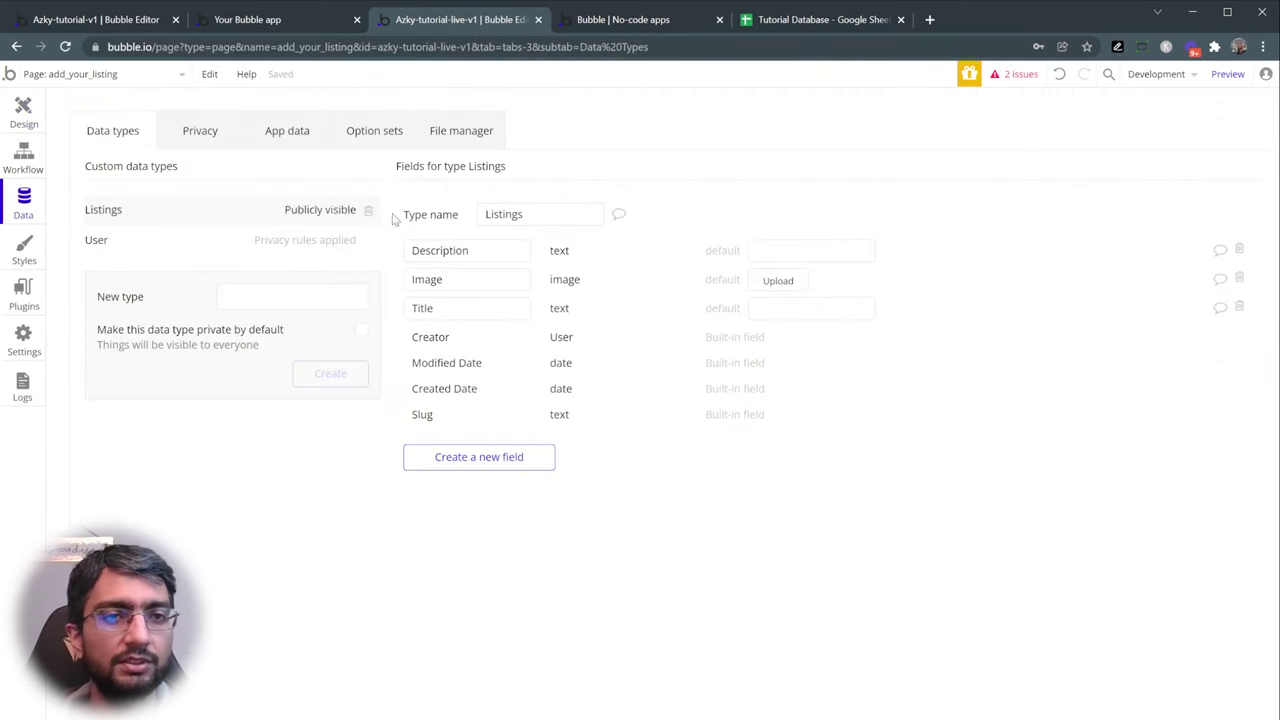
{"action": "left_click", "coordinate": [27, 152]}
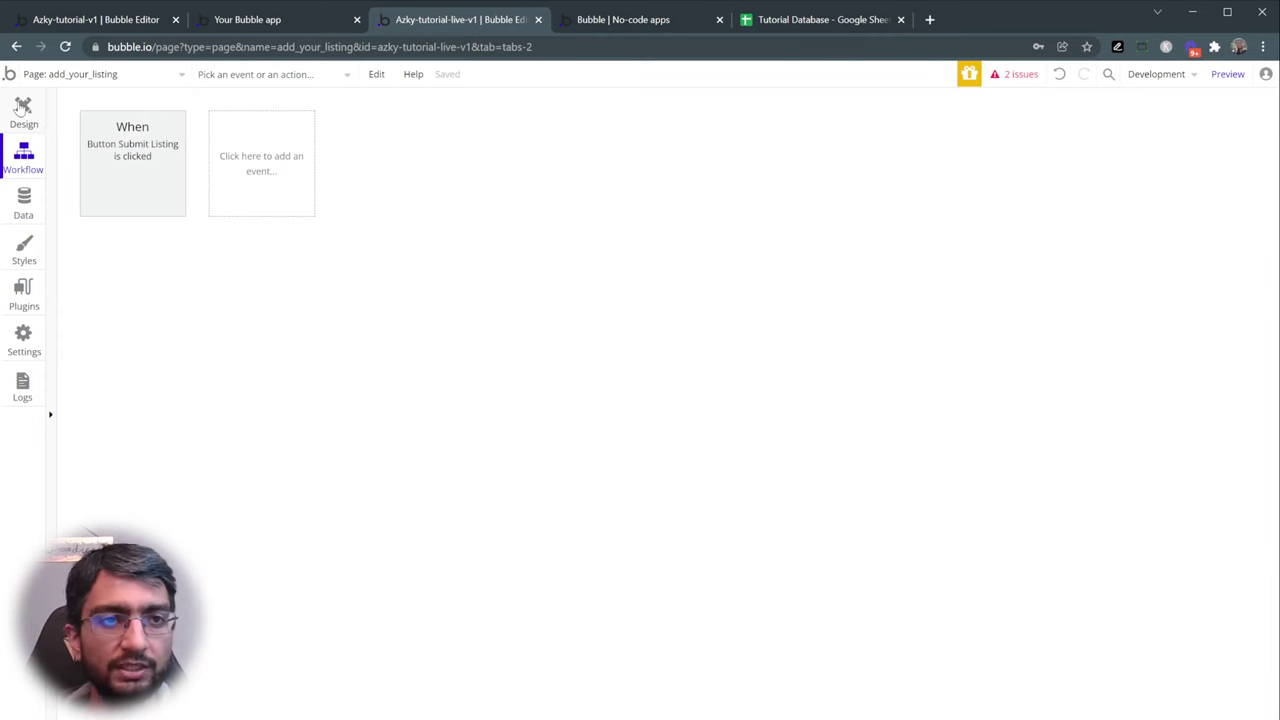
{"action": "left_click", "coordinate": [23, 110]}
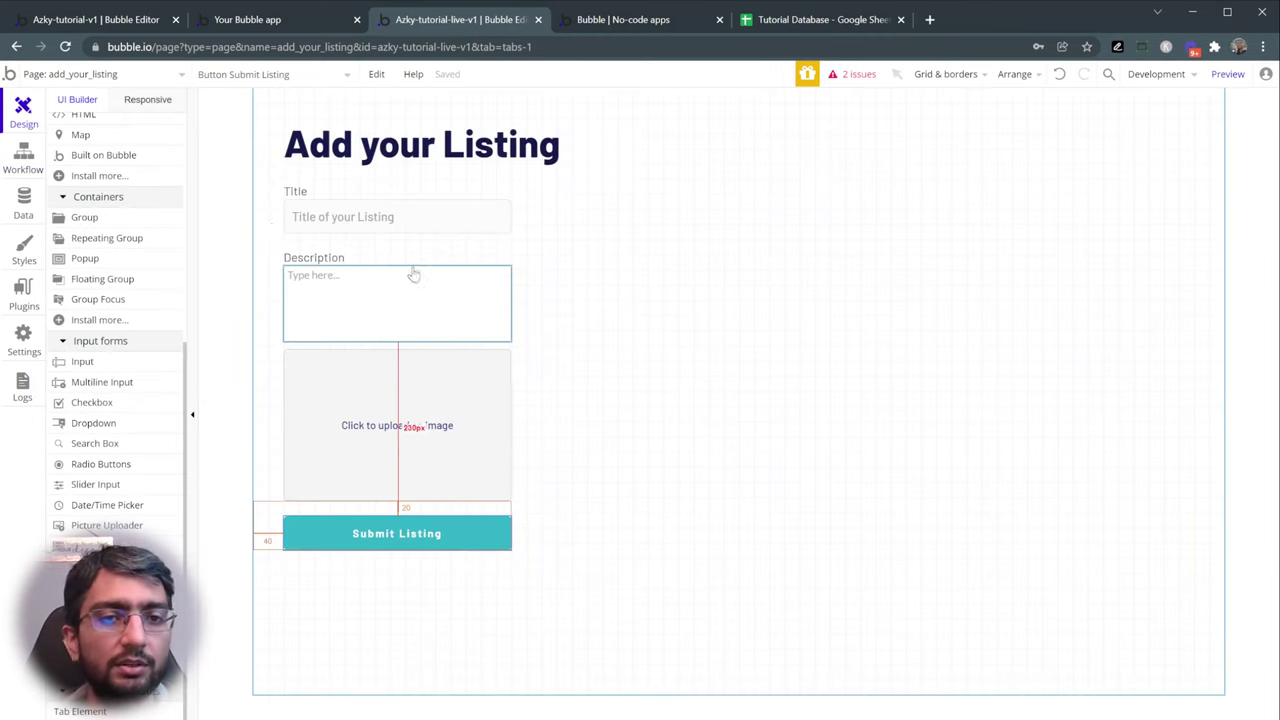
{"action": "double_click", "coordinate": [381, 537]}
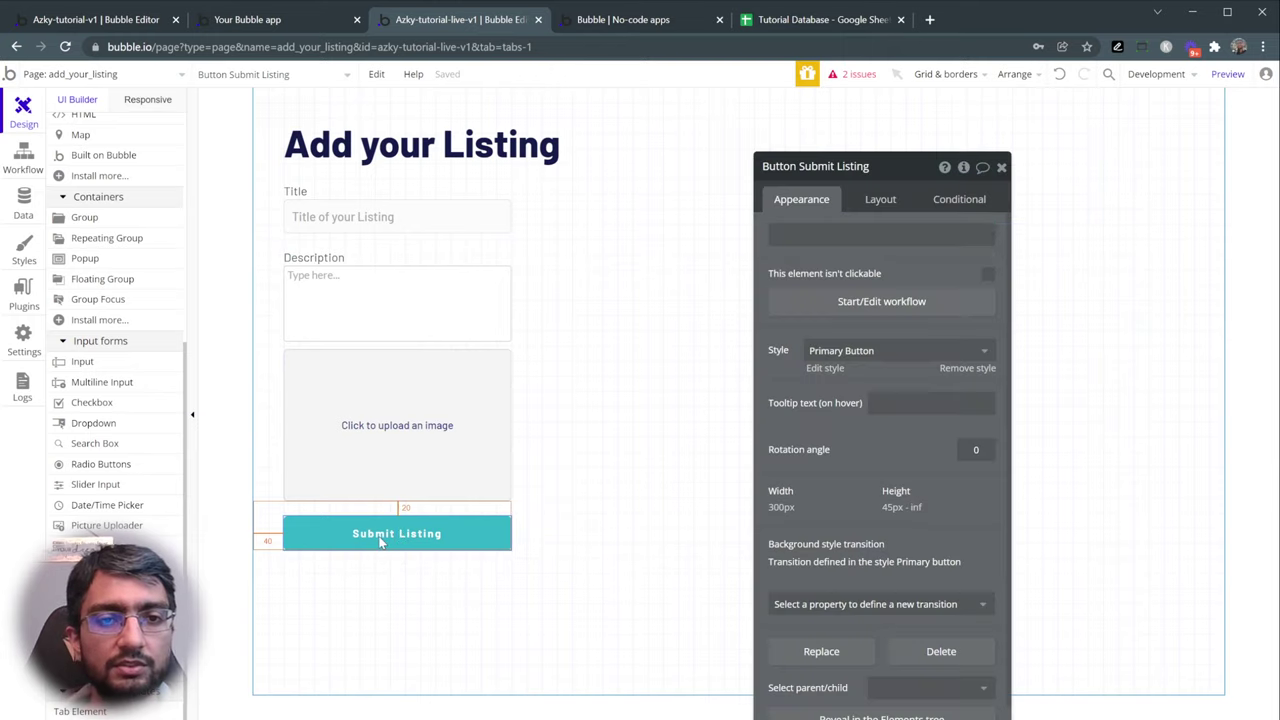
- In the Submit Listing workflow, delete the 'Sign the user up' and thank-you alert steps
{"action": "left_click", "coordinate": [892, 301]}
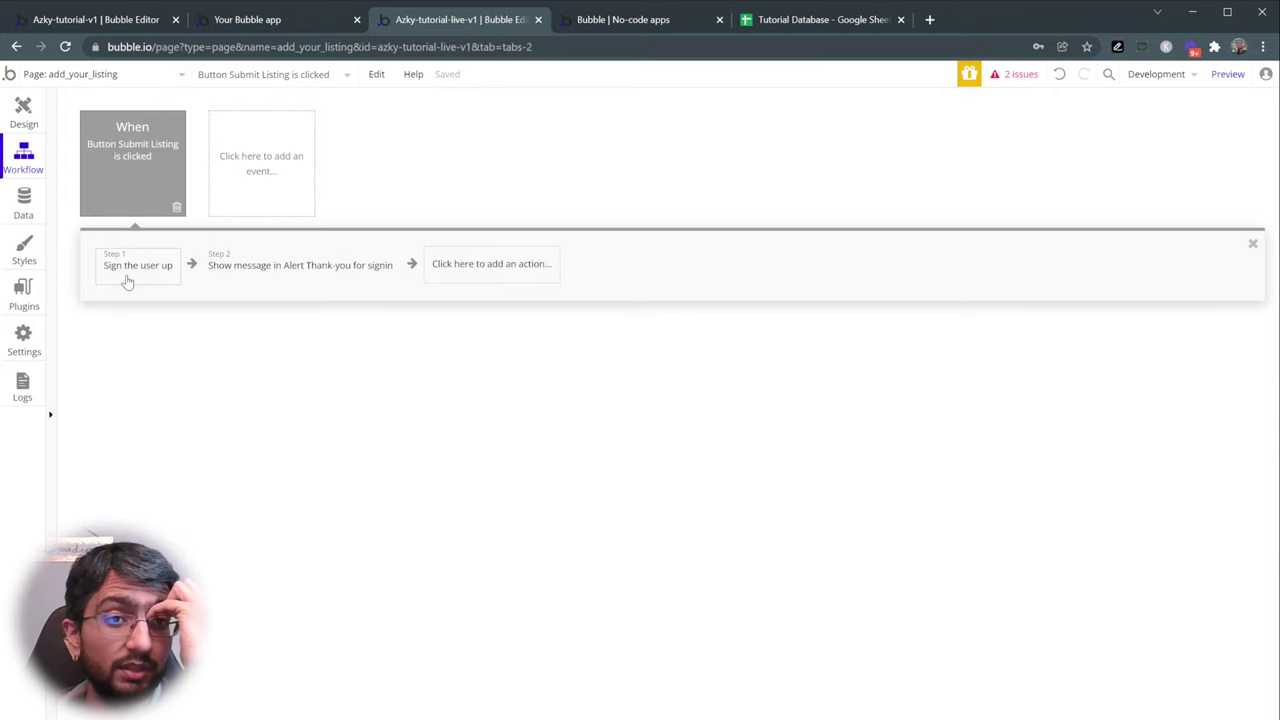
{"action": "mouse_move", "coordinate": [129, 279]}
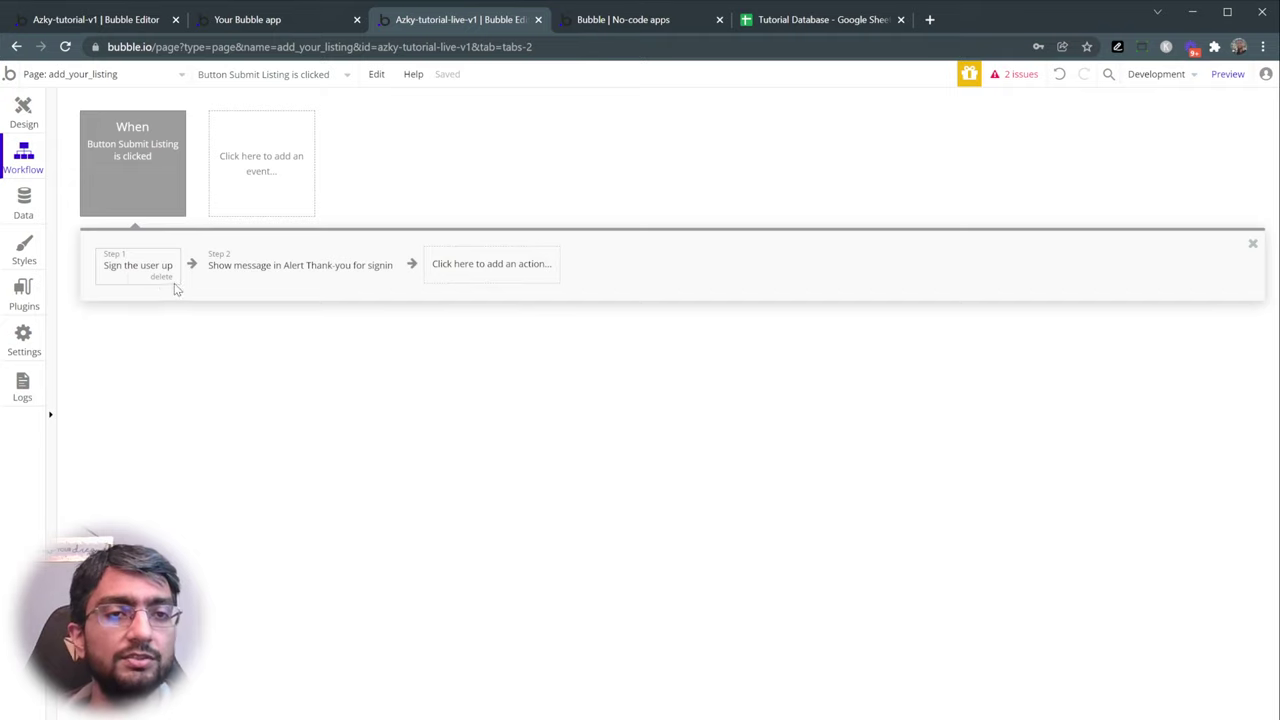
{"action": "left_click", "coordinate": [162, 278]}
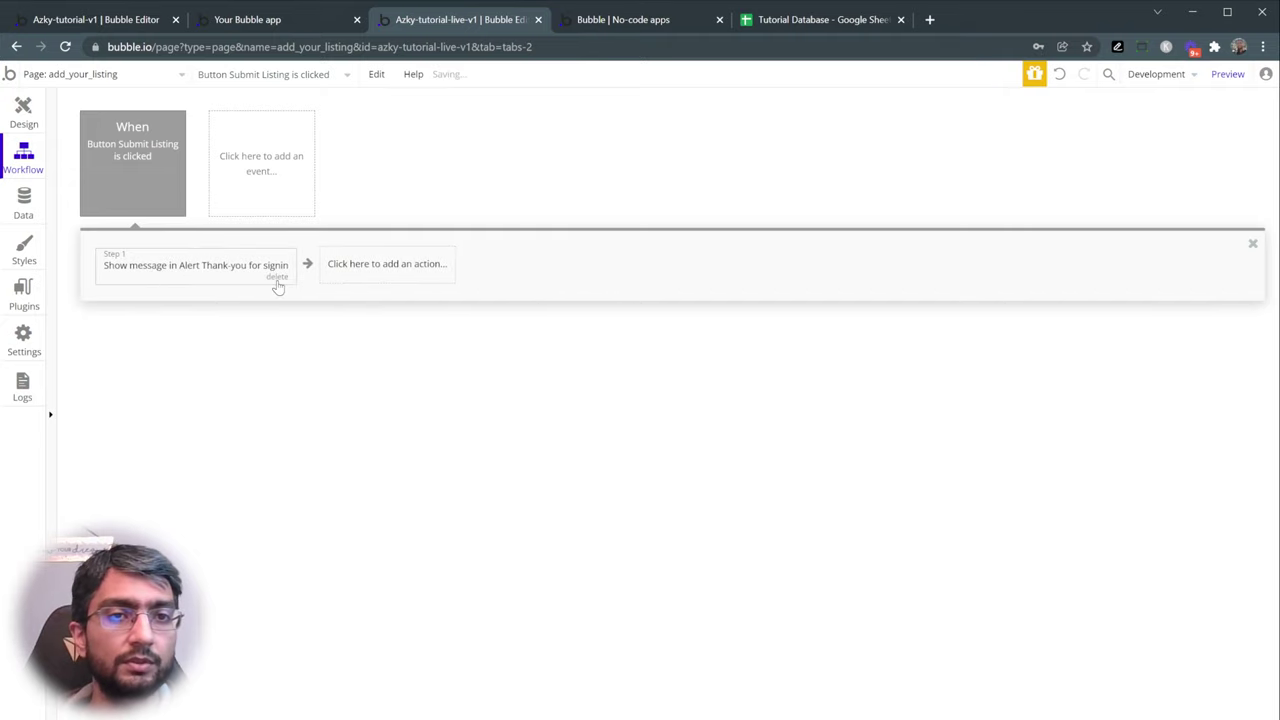
{"action": "left_click", "coordinate": [277, 278]}
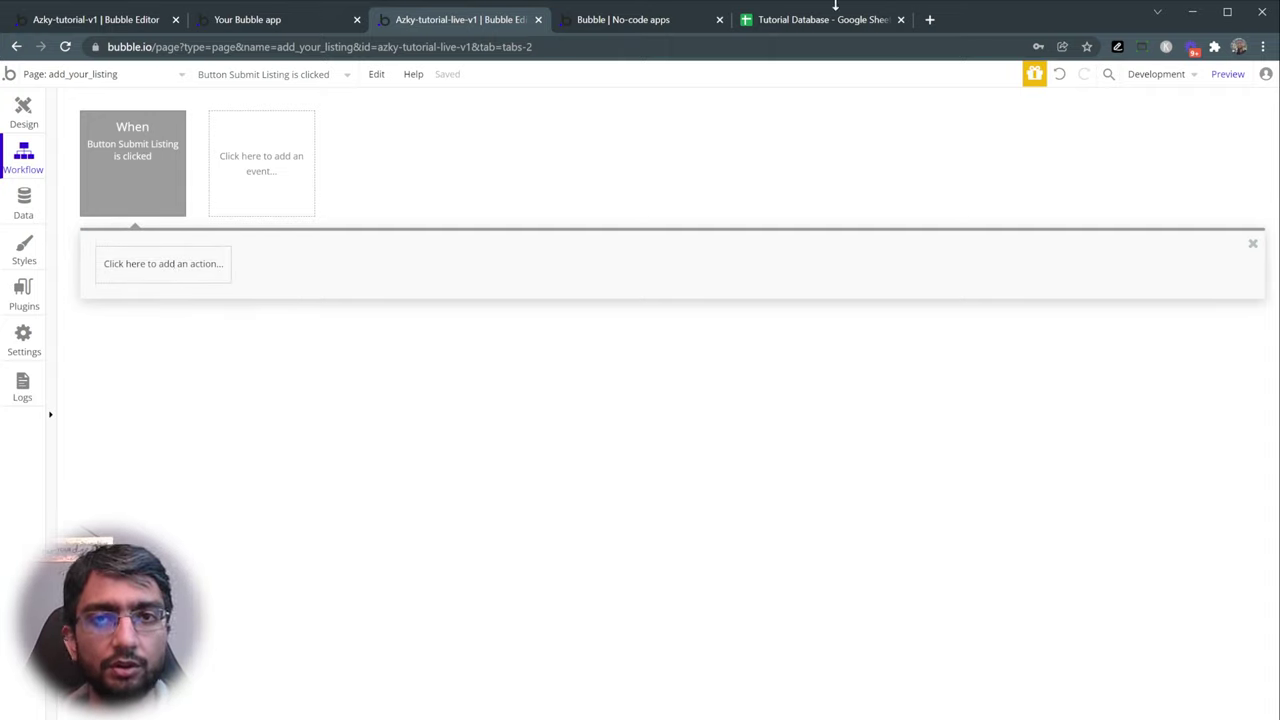
- Review the iPhone 6s and Telephone rows in the Tutorial Database spreadsheet
{"action": "left_click", "coordinate": [835, 15]}
{"action": "left_click_drag", "start_coordinate": [60, 203], "coordinate": [577, 206]}
{"action": "left_click", "coordinate": [55, 219]}
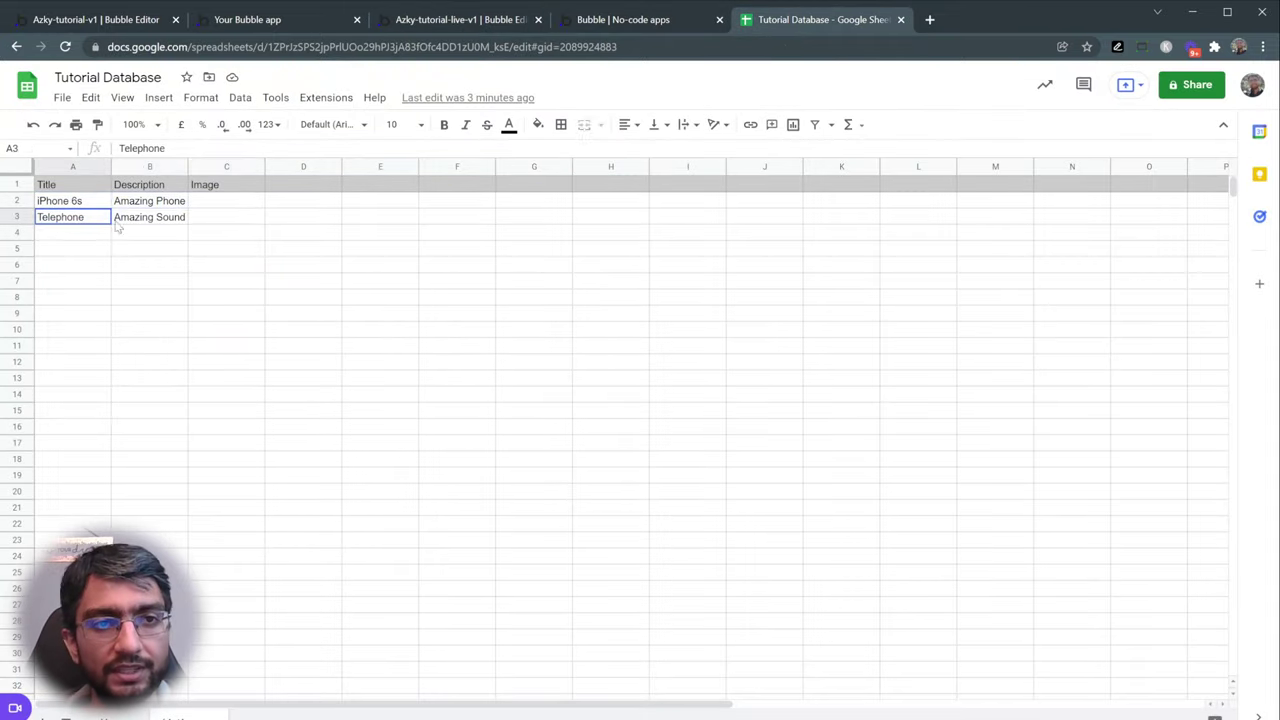
{"action": "left_click_drag", "start_coordinate": [117, 227], "coordinate": [503, 220]}
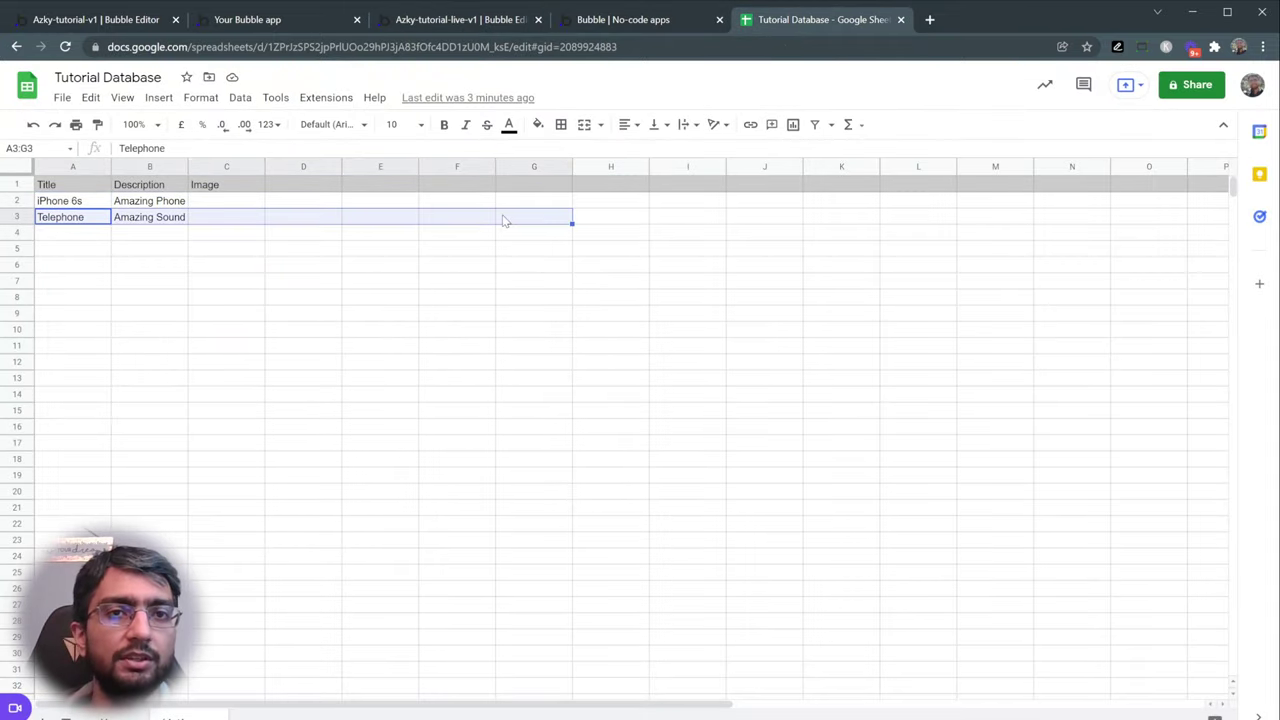
{"action": "left_click", "coordinate": [404, 22]}
- Add a Data 'Create a new thing' step to the workflow with type Listings
{"action": "left_click", "coordinate": [120, 264]}
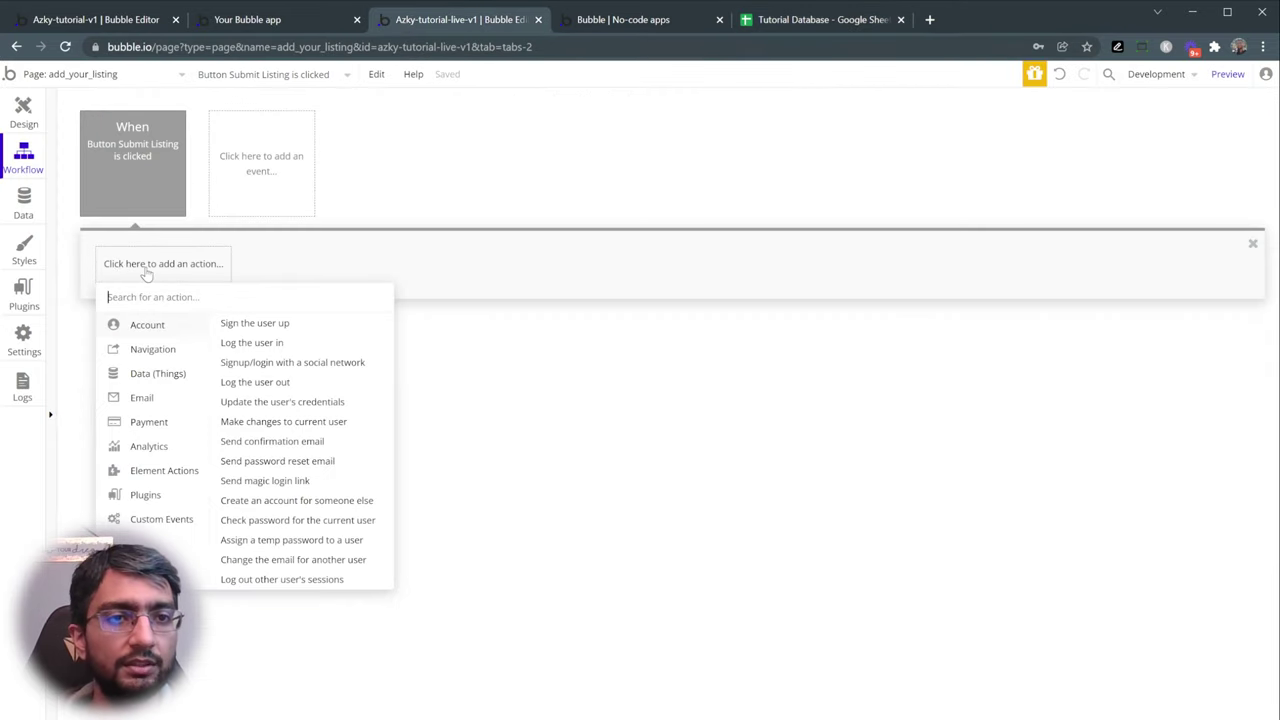
{"action": "left_click", "coordinate": [158, 376]}
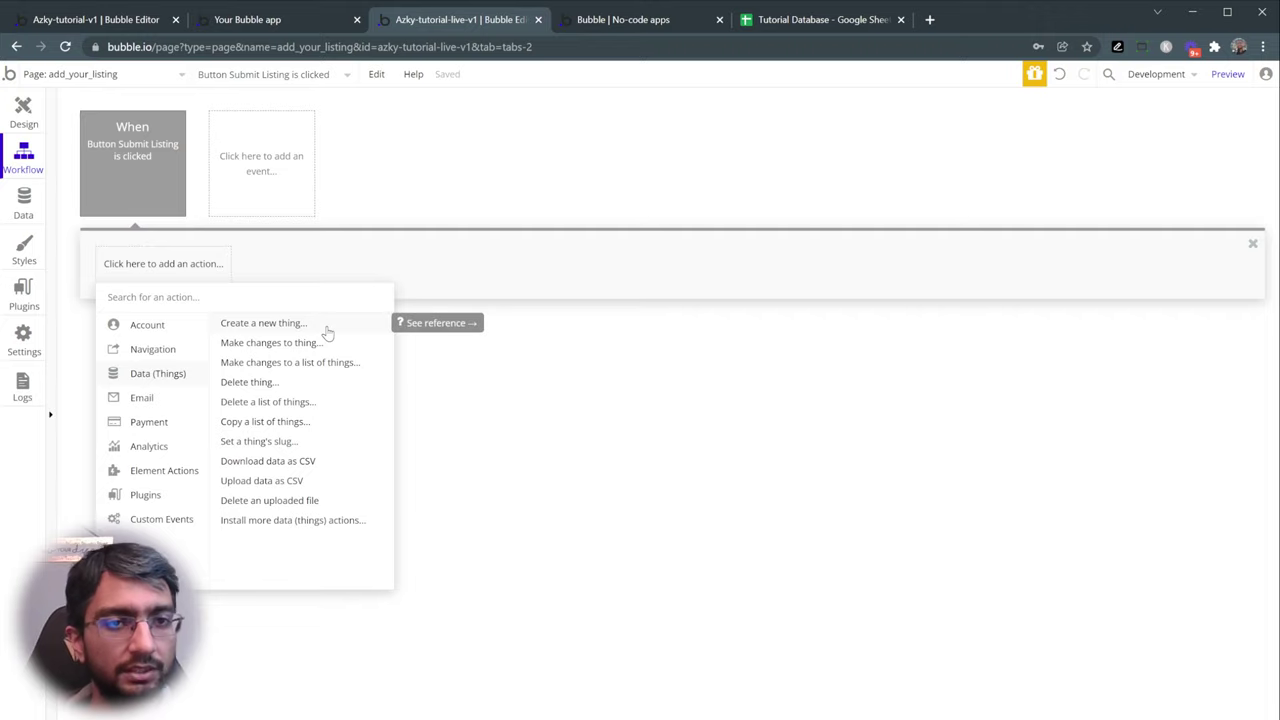
{"action": "left_click", "coordinate": [265, 323]}
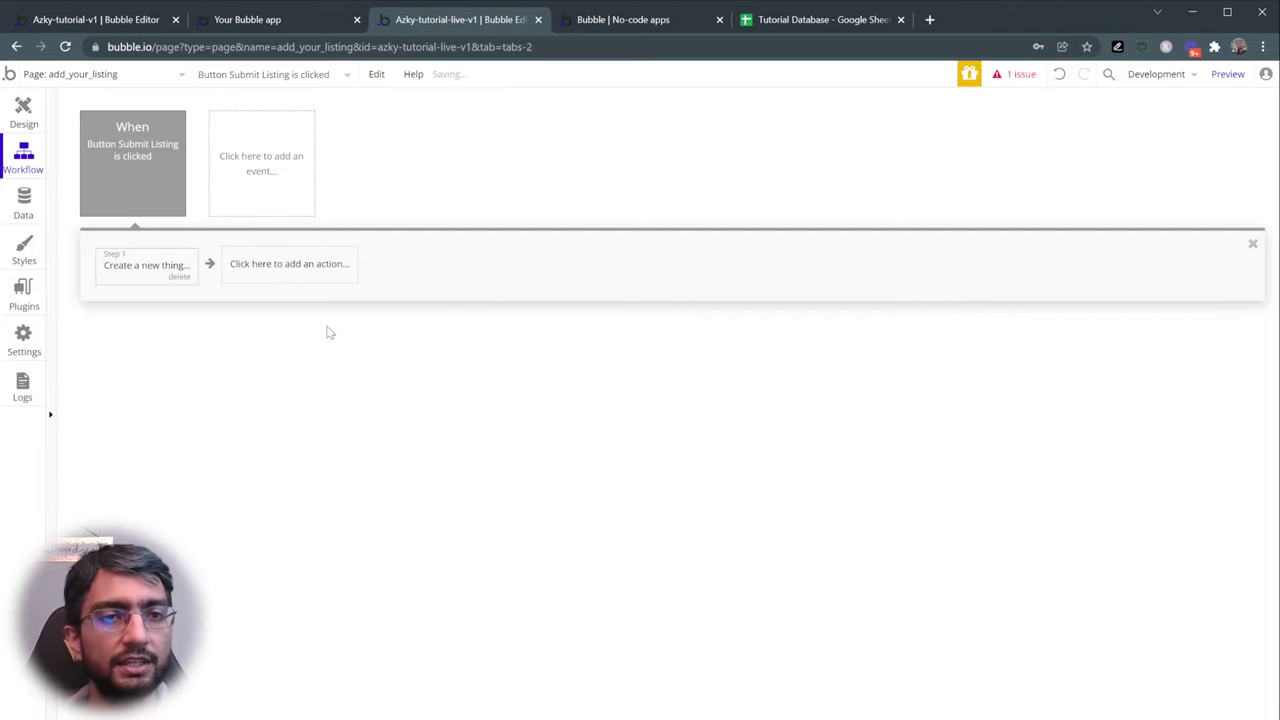
{"action": "left_click", "coordinate": [126, 272]}
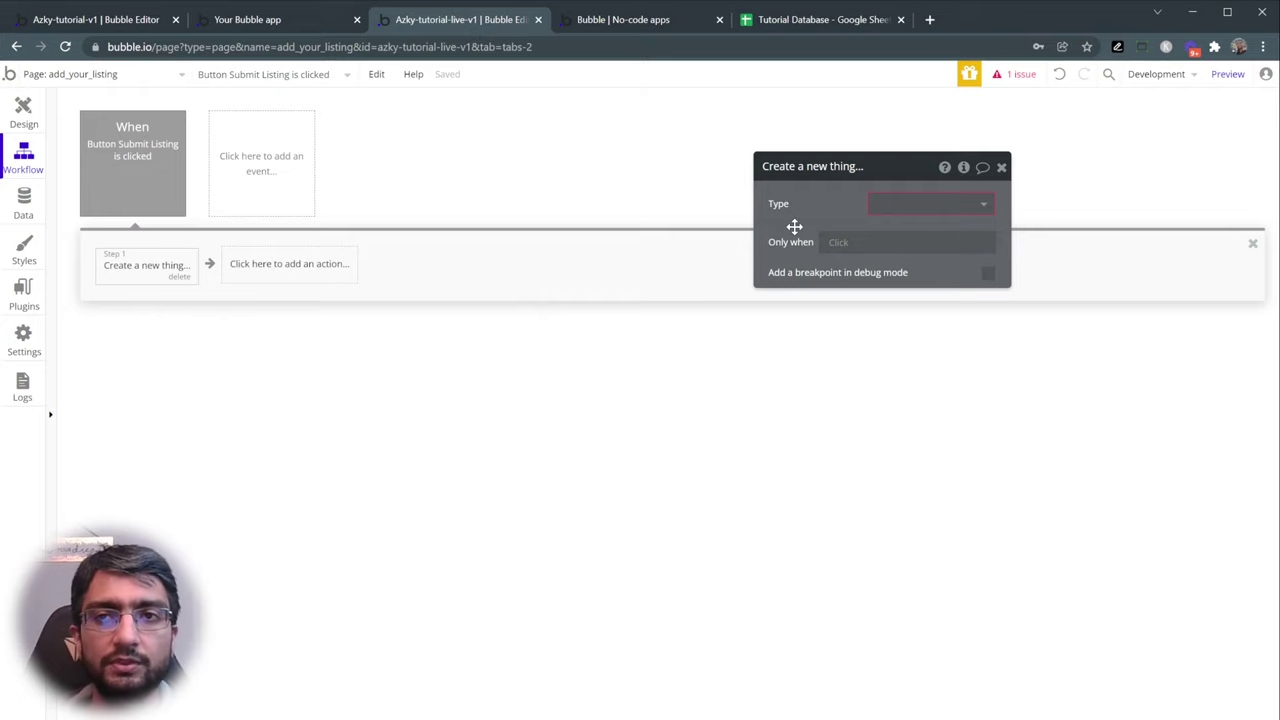
{"action": "left_click", "coordinate": [908, 206]}
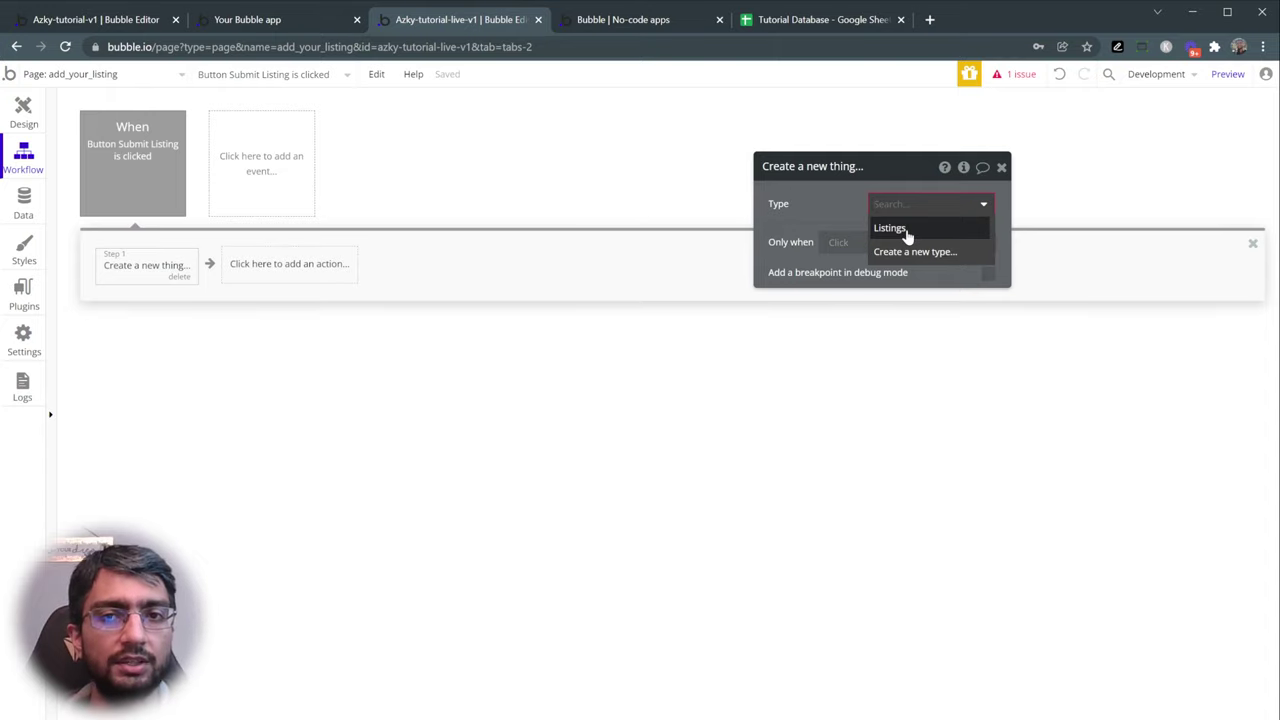
{"action": "left_click", "coordinate": [889, 228]}
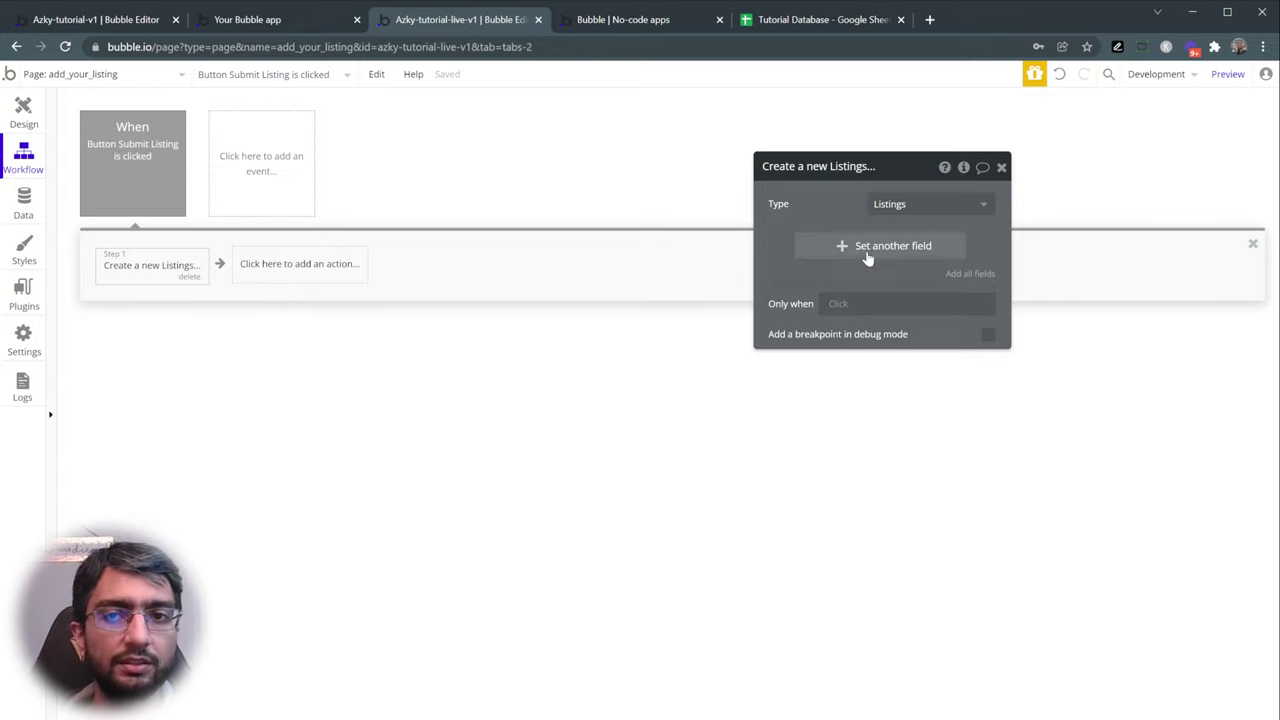
- After checking the Listings fields, add Title as a field set by the step
{"action": "left_click", "coordinate": [842, 250]}
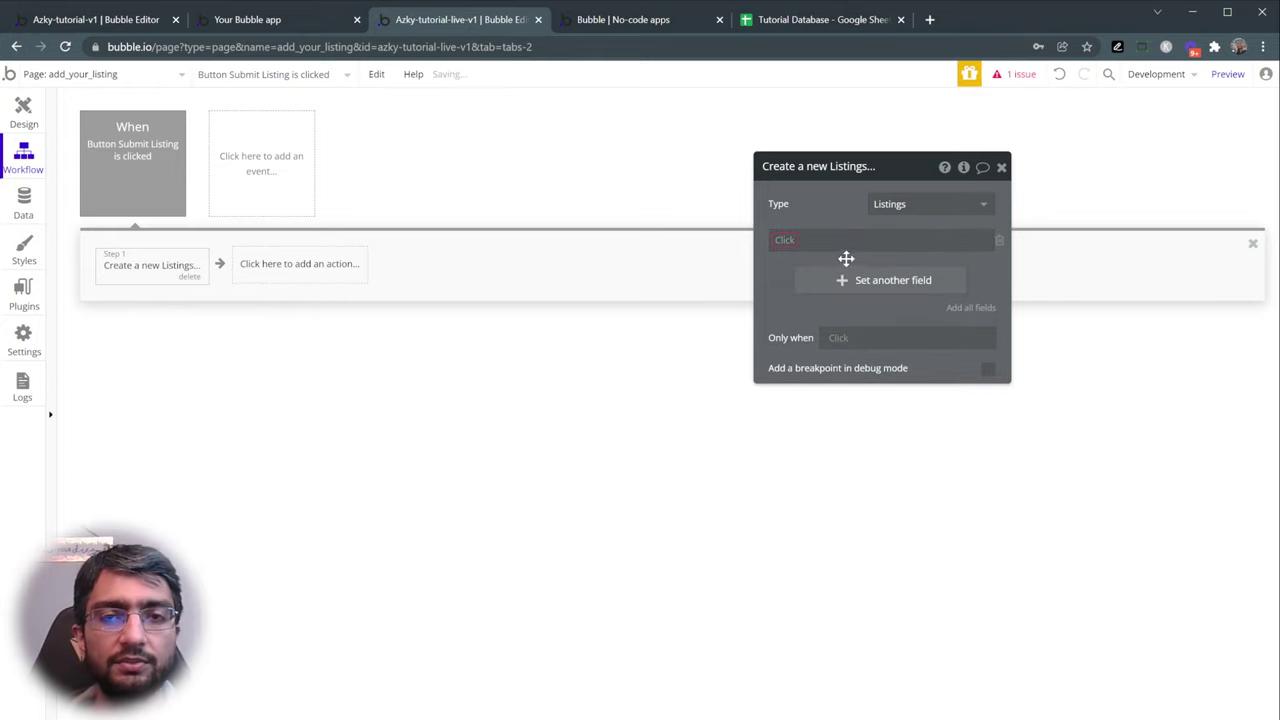
{"action": "left_click", "coordinate": [784, 242]}
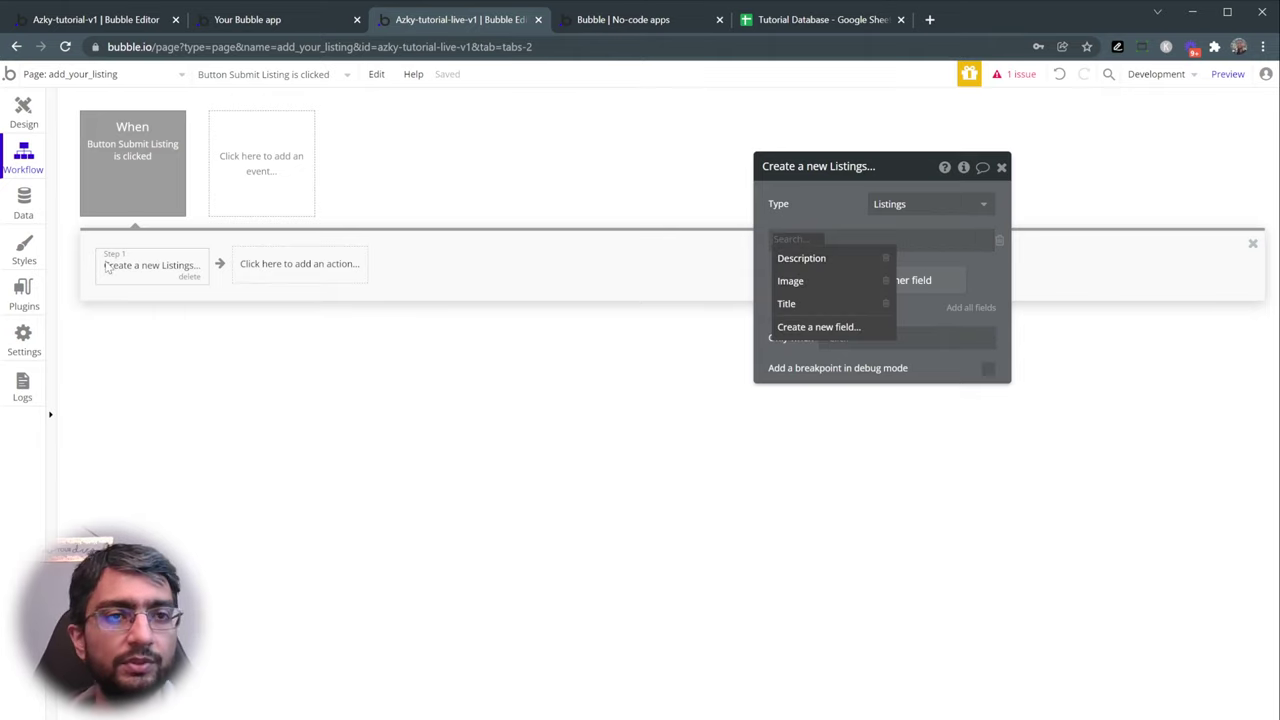
{"action": "left_click", "coordinate": [24, 205]}
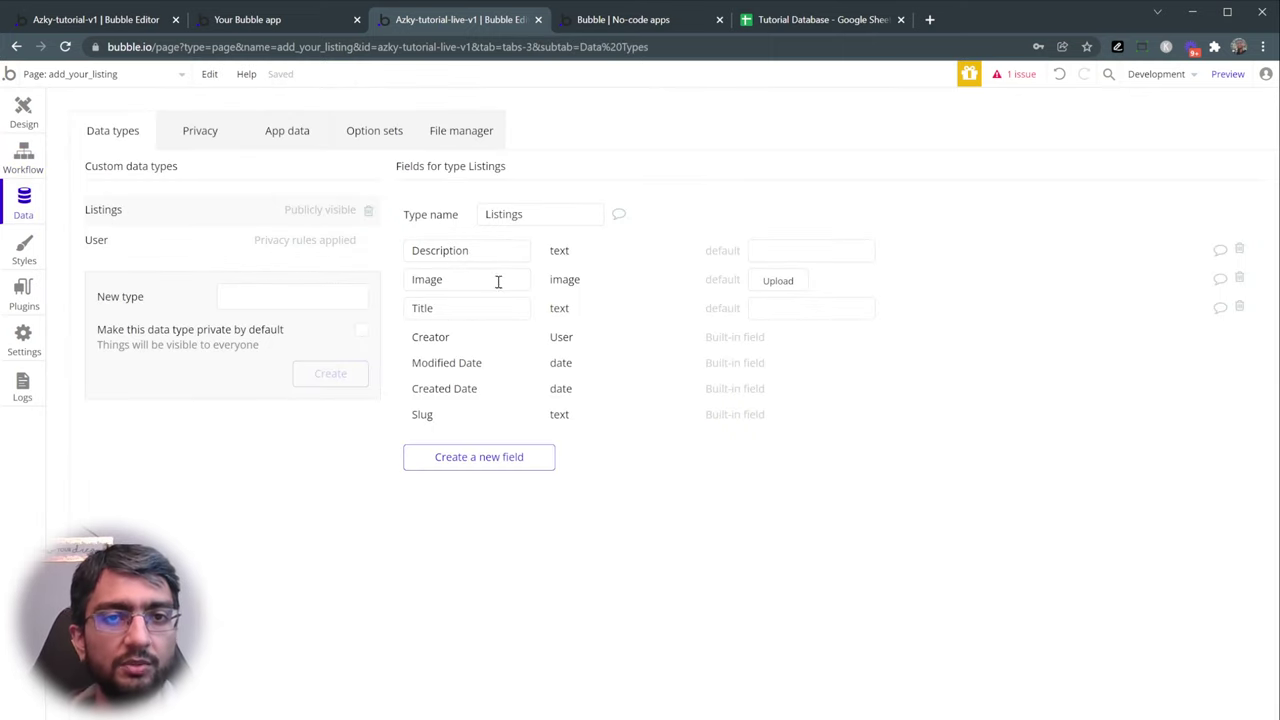
{"action": "left_click", "coordinate": [20, 152]}
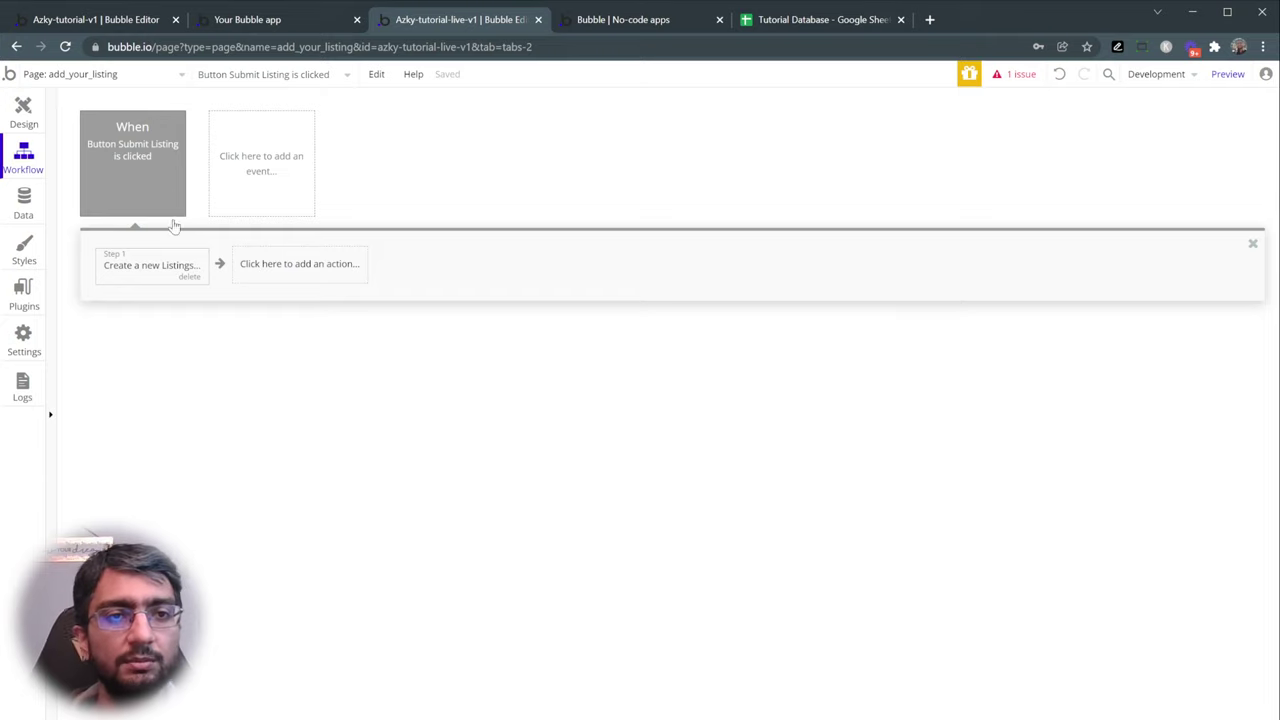
{"action": "left_click", "coordinate": [156, 262]}
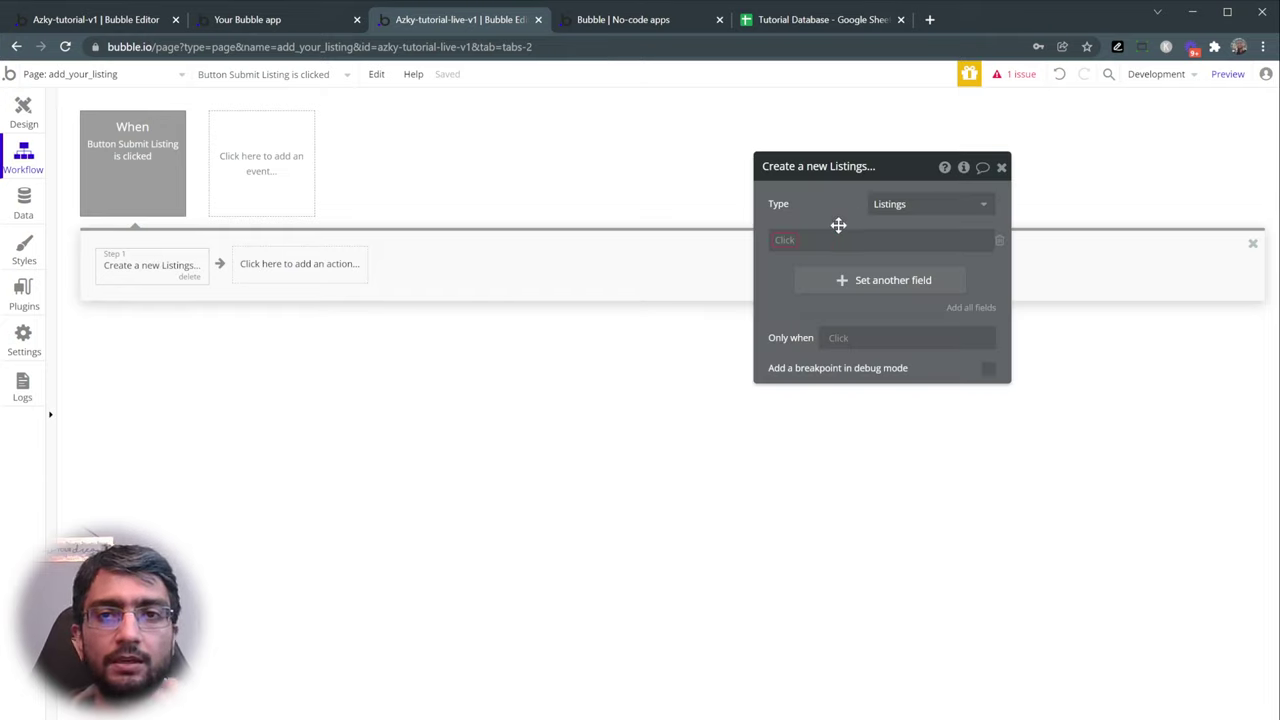
{"action": "left_click", "coordinate": [784, 240]}
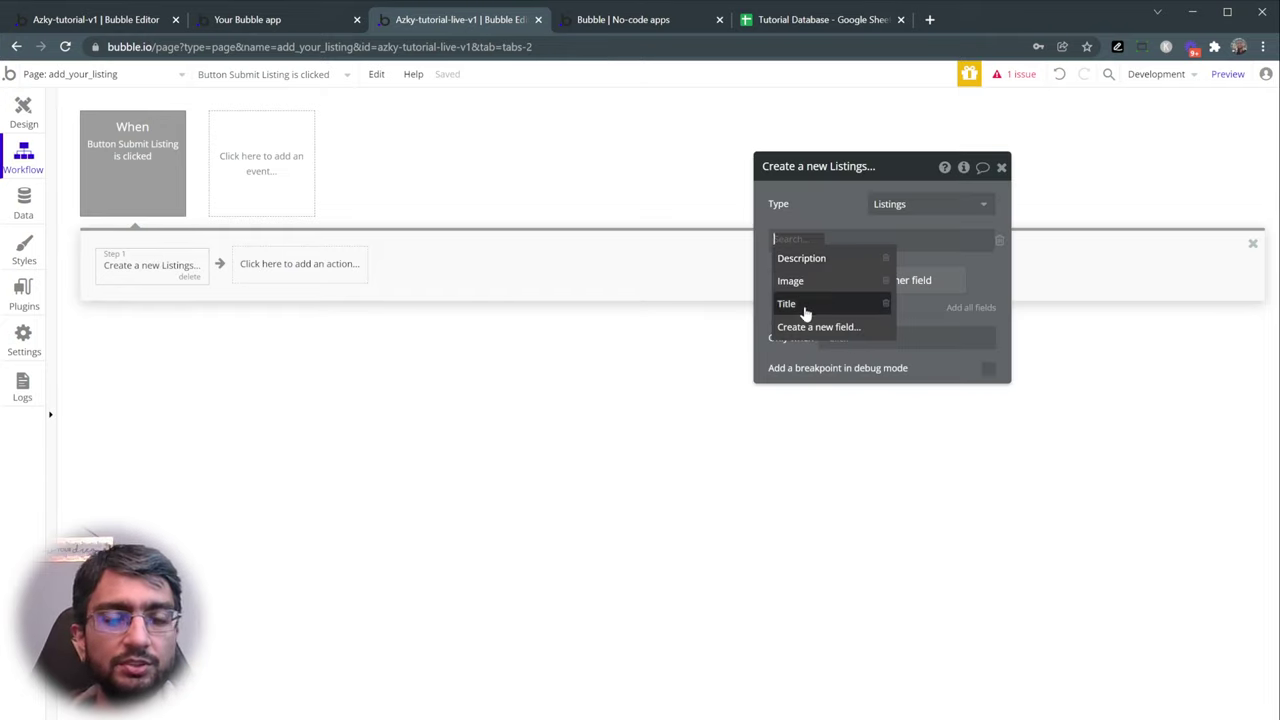
{"action": "left_click", "coordinate": [792, 308]}
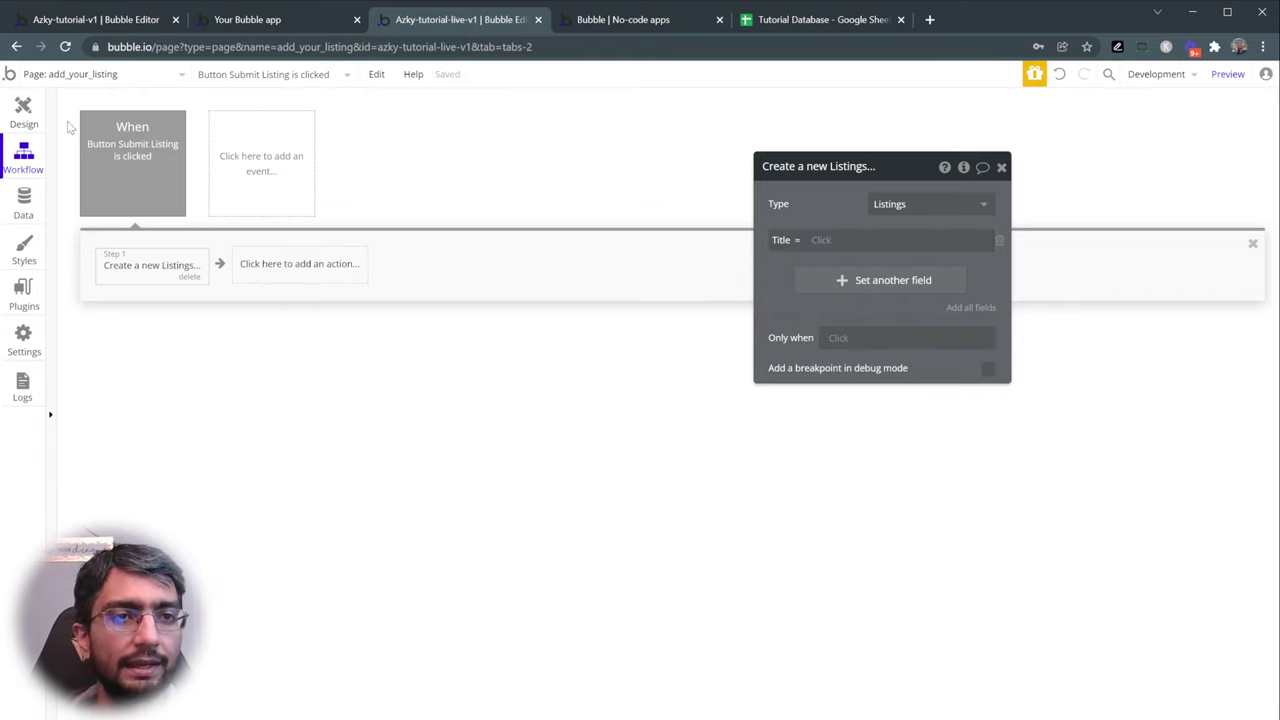
{"action": "left_click", "coordinate": [22, 112]}
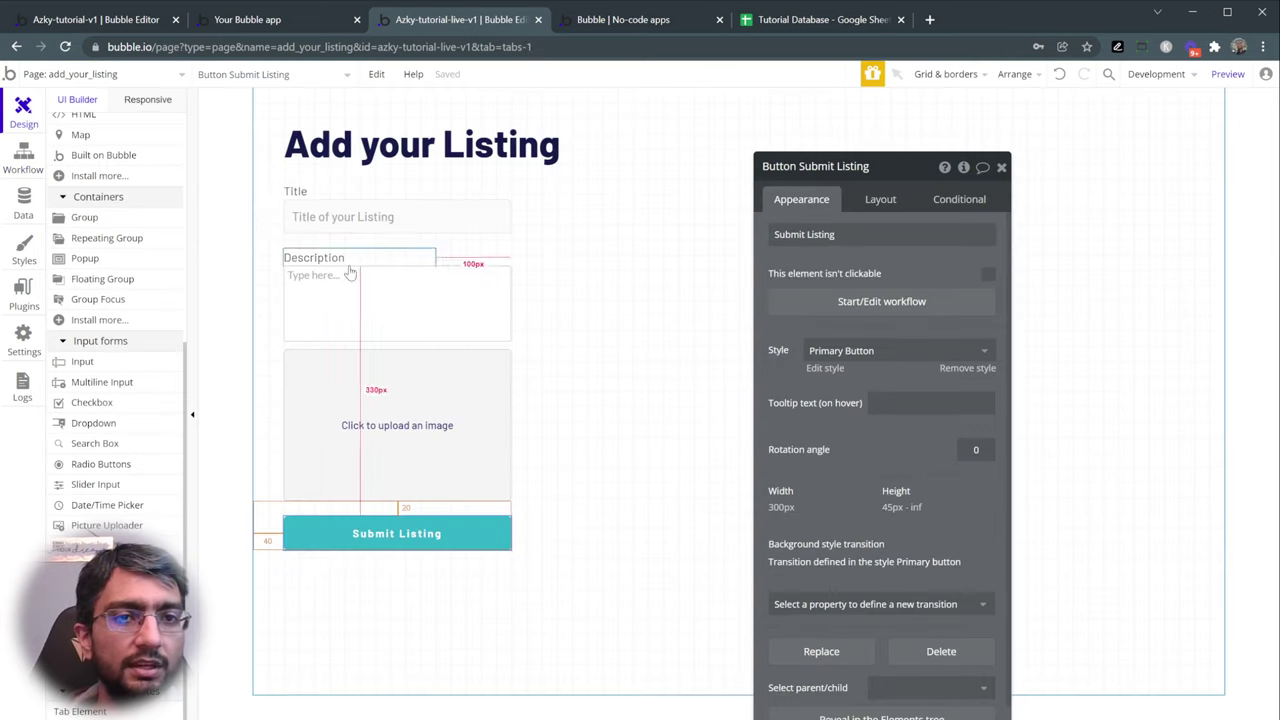
- Rename the description box to MultilineInput Description
{"action": "left_click", "coordinate": [414, 225]}
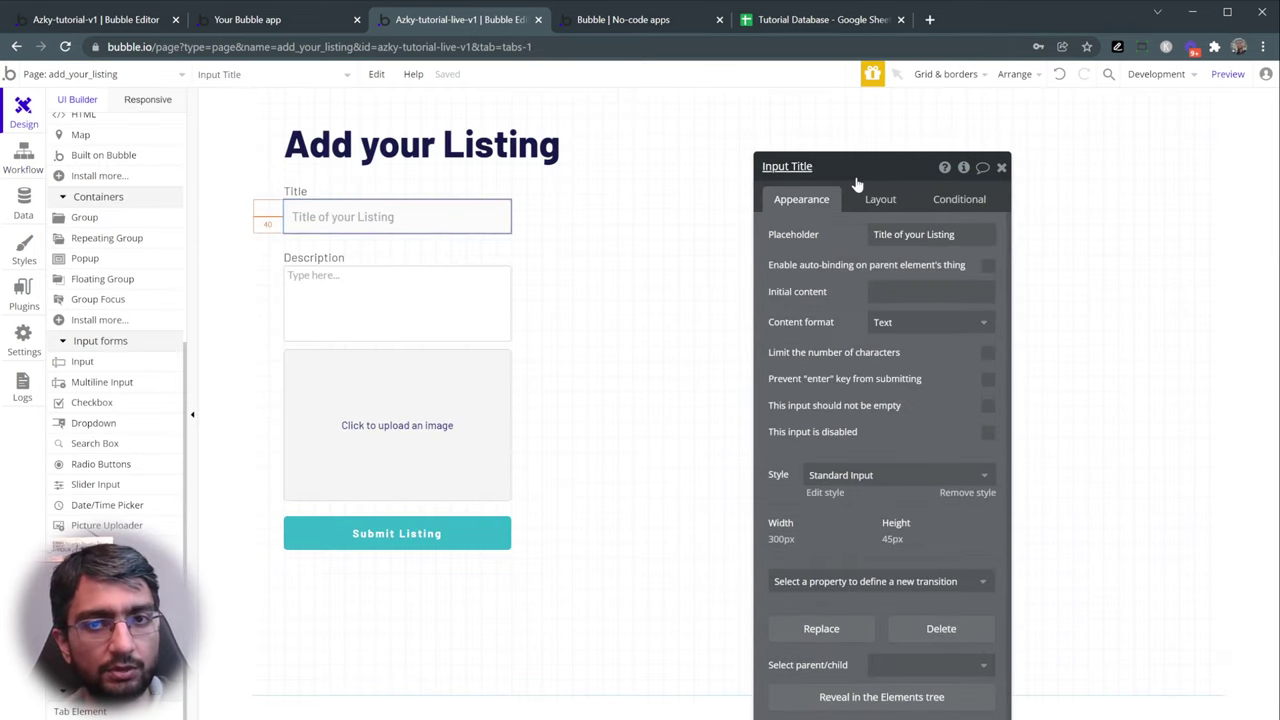
{"action": "left_click", "coordinate": [425, 274]}
{"action": "left_click", "coordinate": [812, 168]}
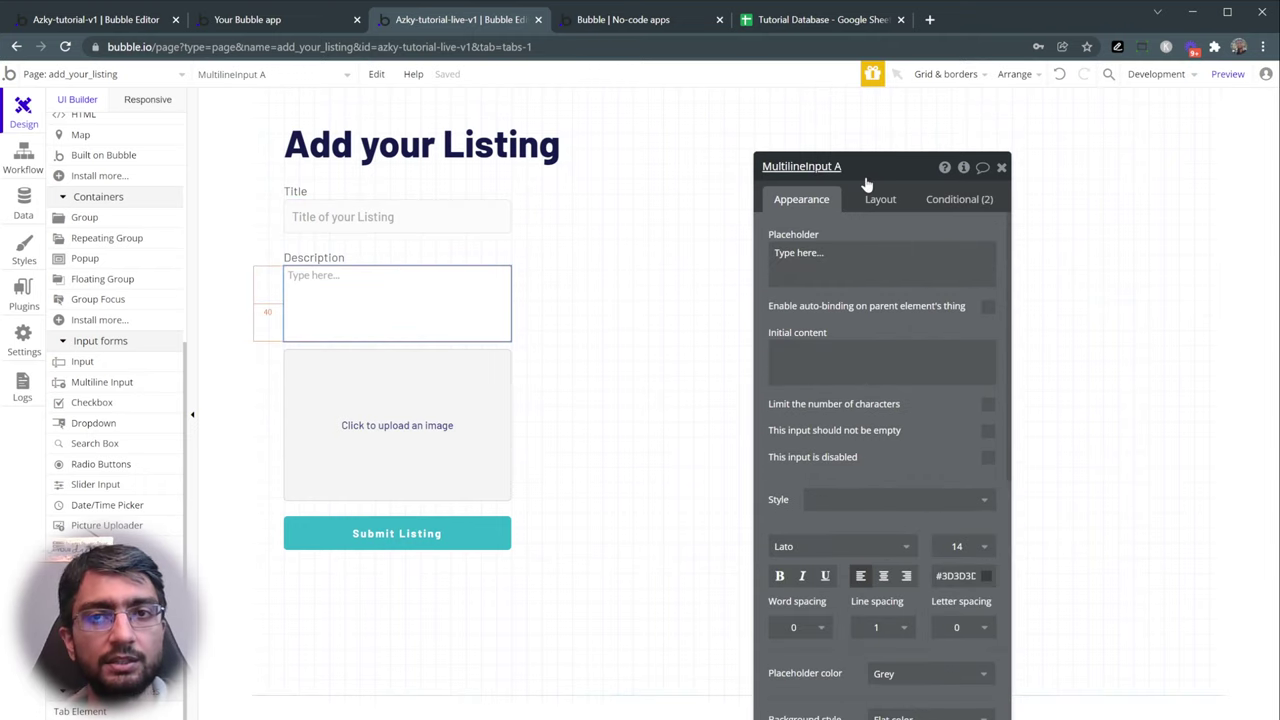
{"action": "left_click", "coordinate": [866, 172]}
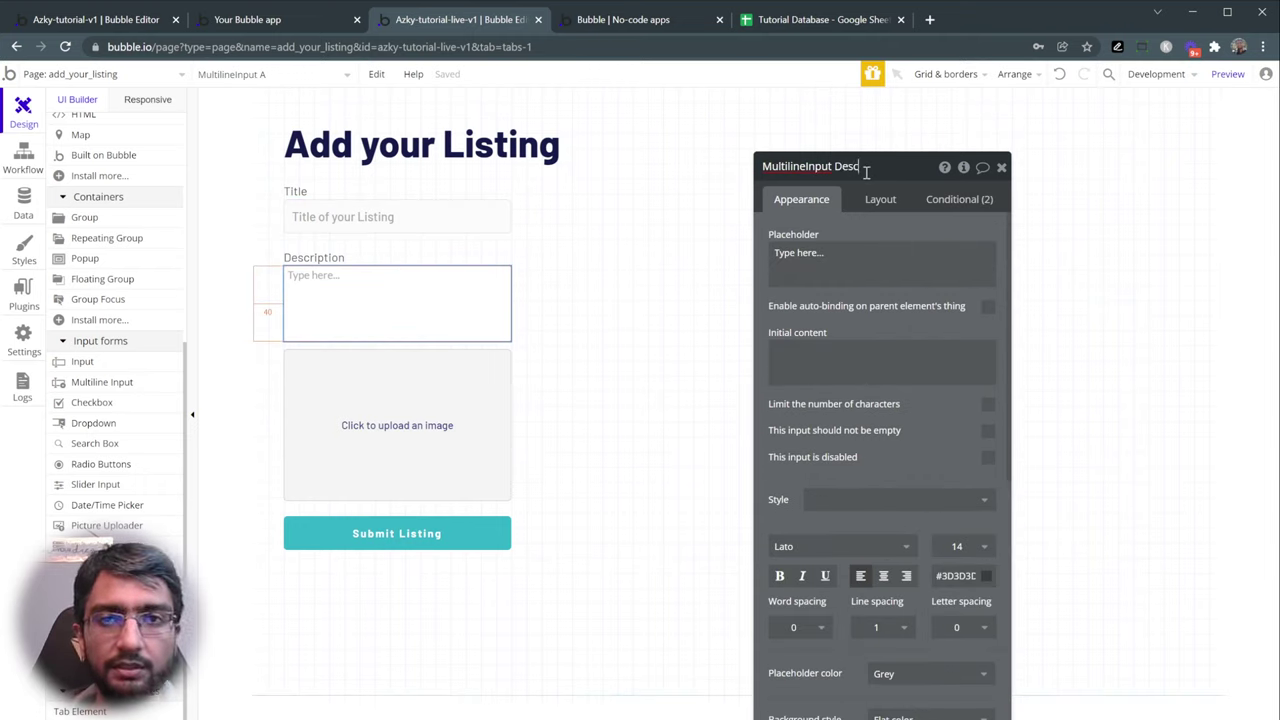
{"action": "key", "text": "Return"}
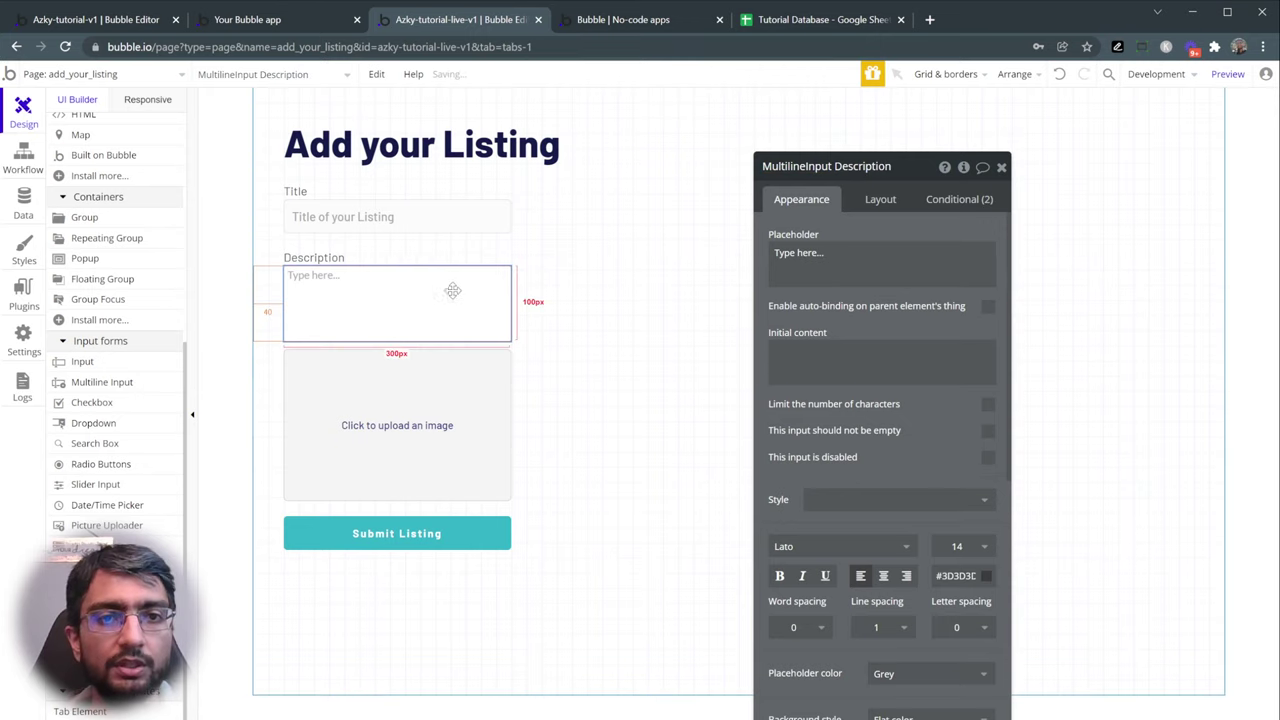
- Rename the image uploader to 'Listing Image'
{"action": "left_click", "coordinate": [427, 398]}
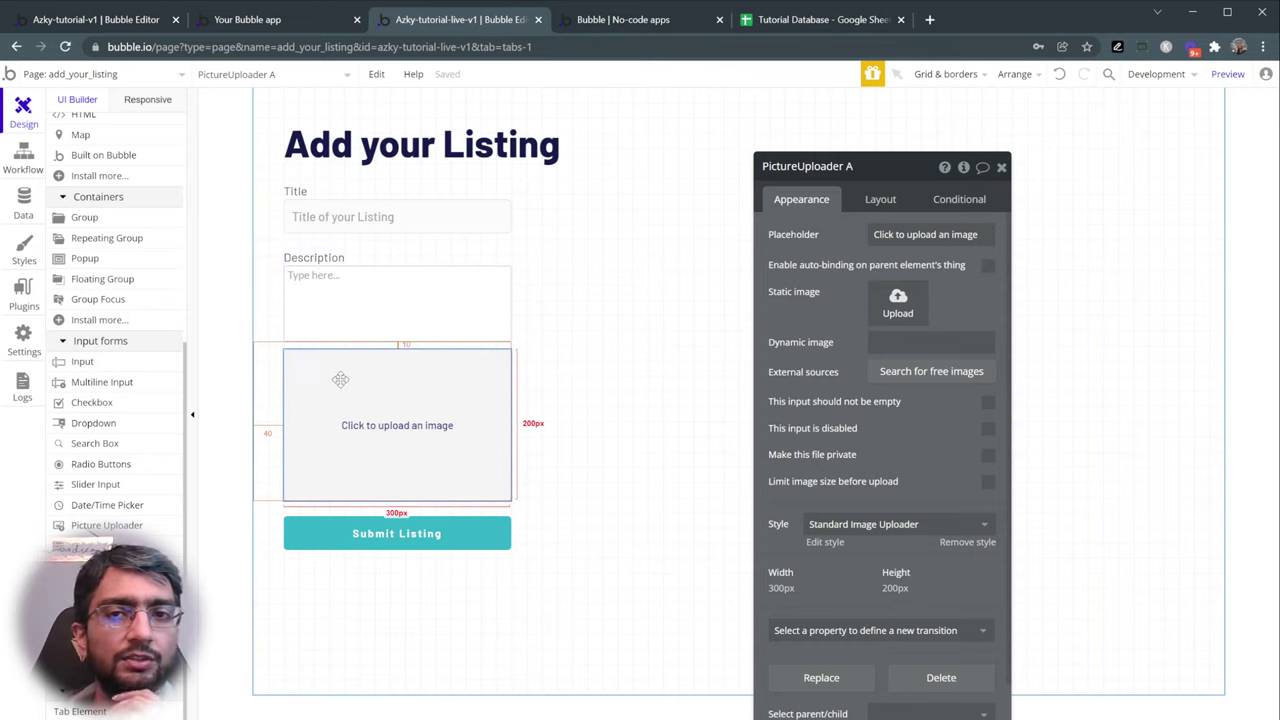
{"action": "left_click", "coordinate": [877, 168]}
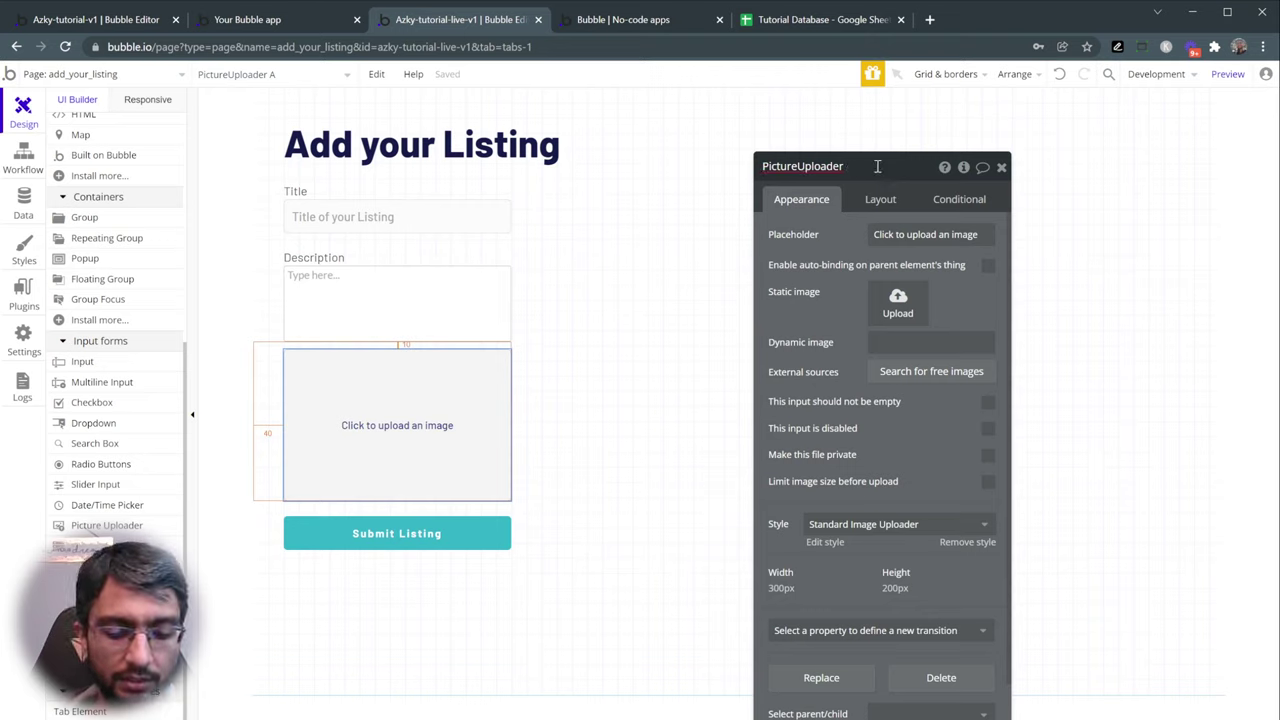
{"action": "type", "text": "Listing Image"}
{"action": "key", "text": "Return"}
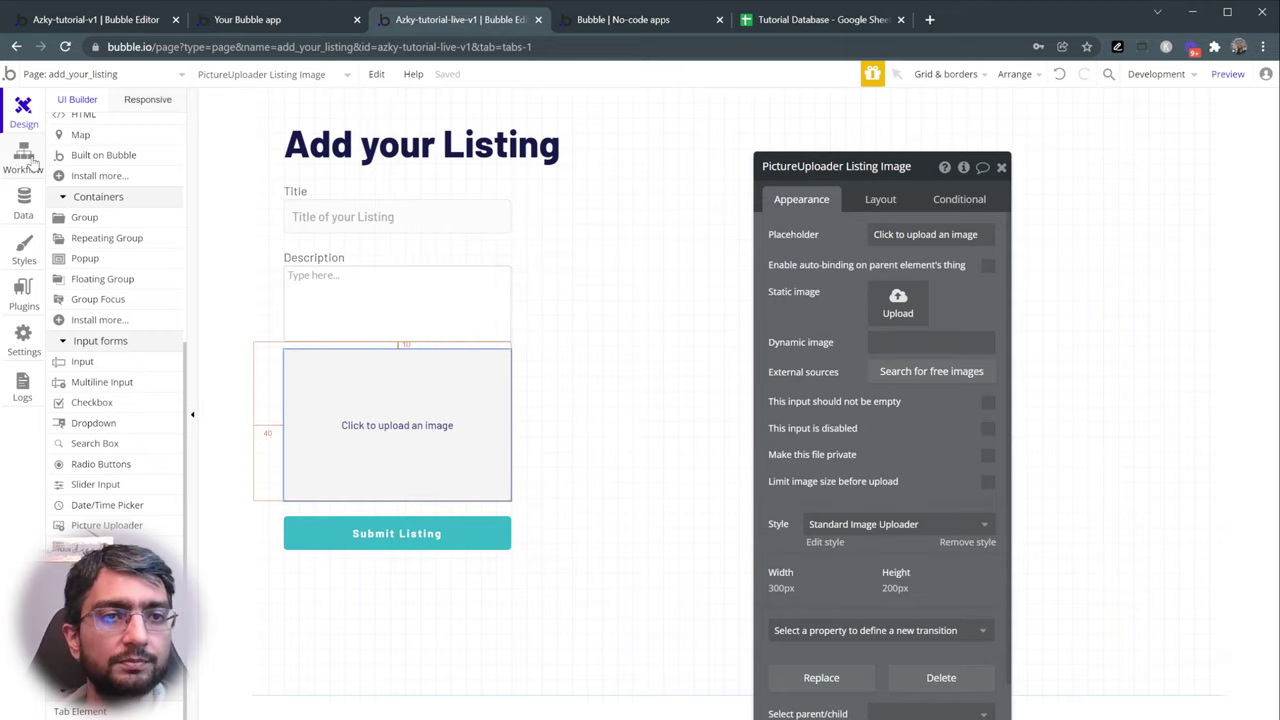
{"action": "left_click", "coordinate": [30, 163]}
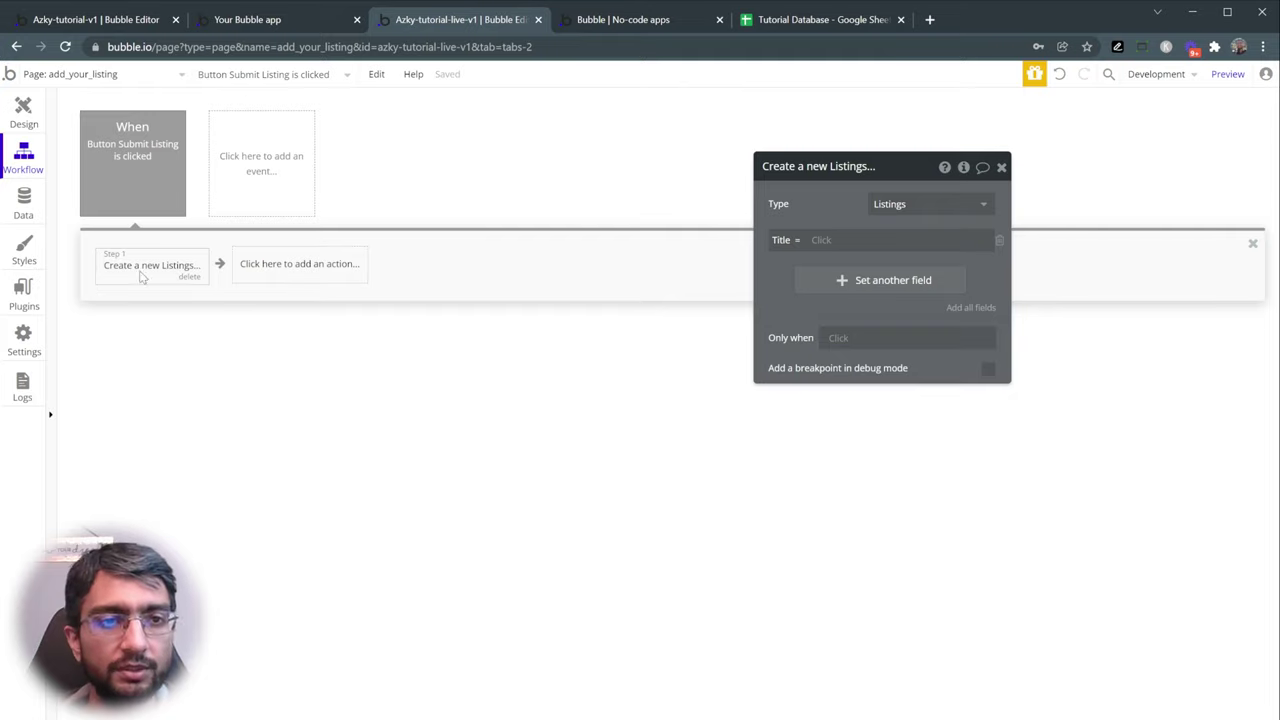
- Set Title to Input Title's value and Description to MultilineInput Description's value
{"action": "left_click", "coordinate": [831, 241]}
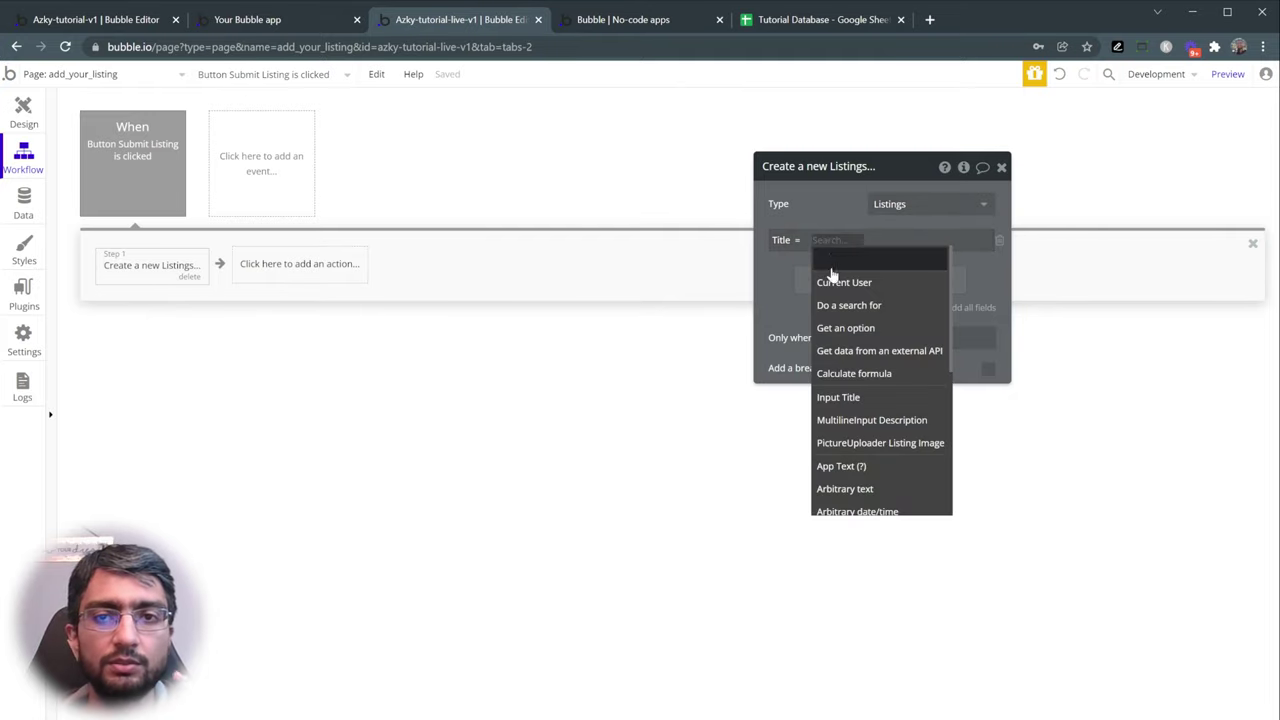
{"action": "left_click", "coordinate": [852, 398]}
{"action": "left_click", "coordinate": [910, 266]}
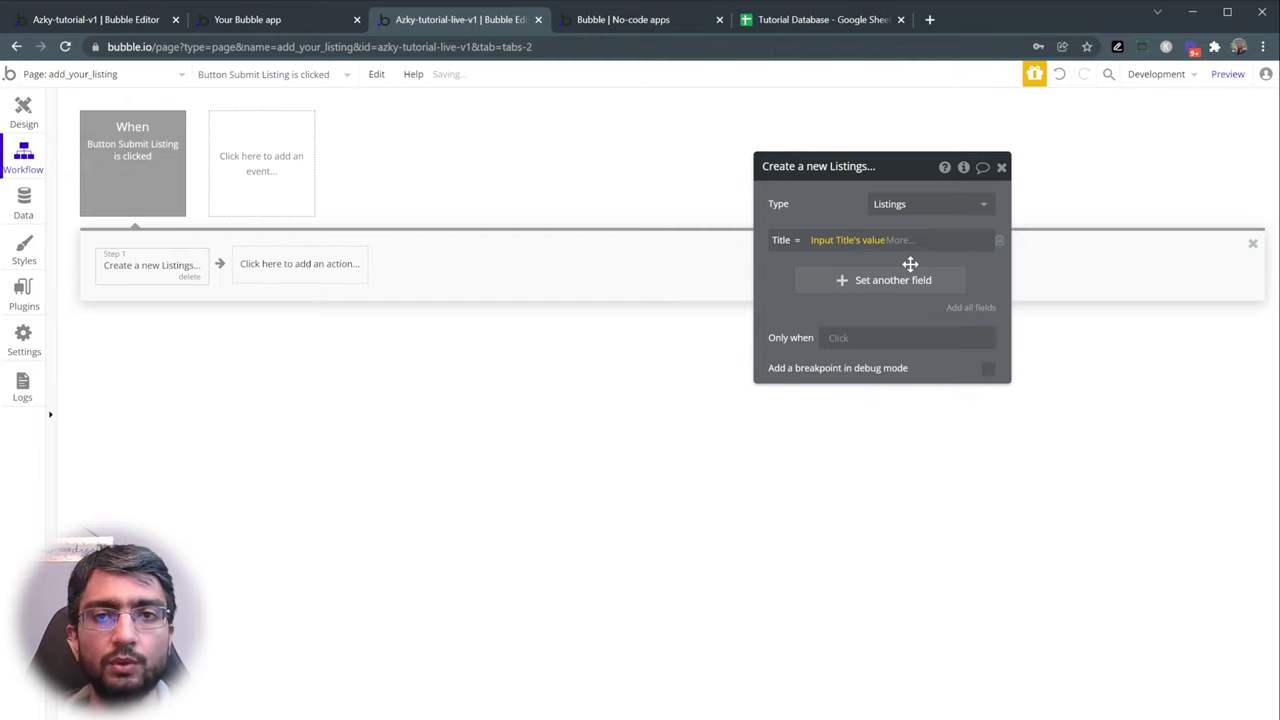
{"action": "left_click", "coordinate": [806, 285]}
{"action": "left_click", "coordinate": [795, 292]}
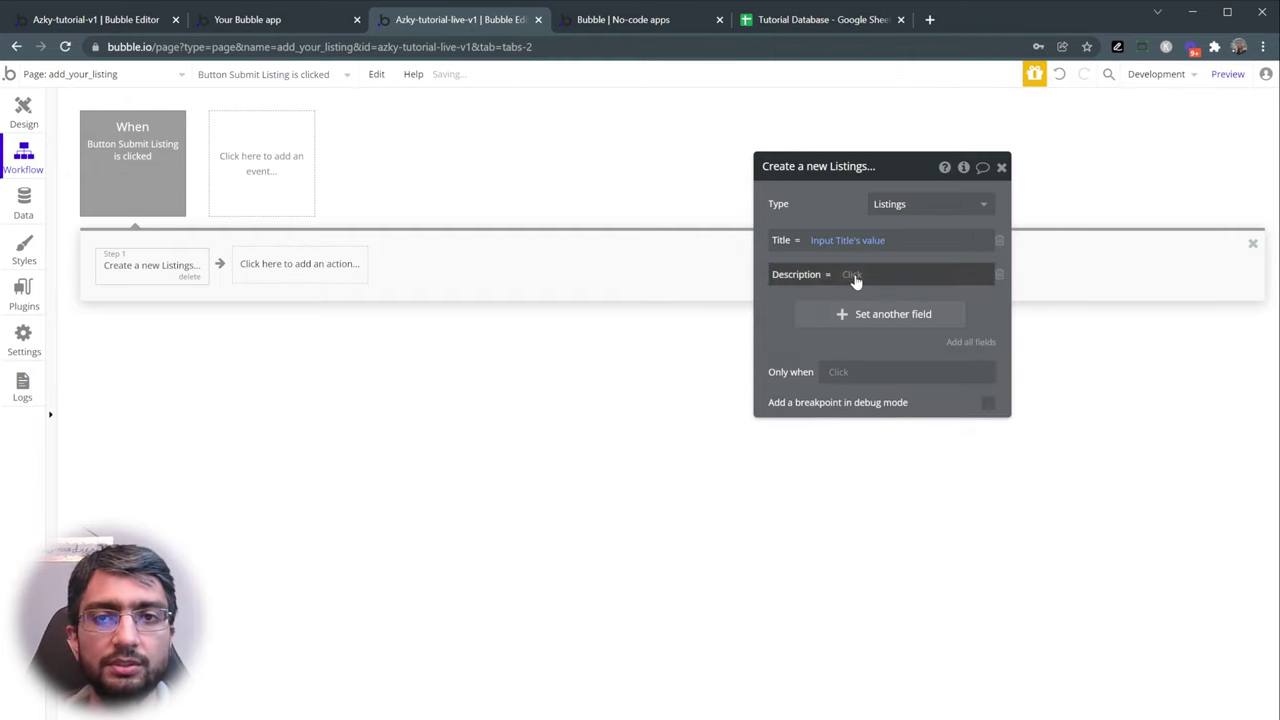
{"action": "left_click", "coordinate": [853, 276]}
{"action": "left_click", "coordinate": [895, 452]}
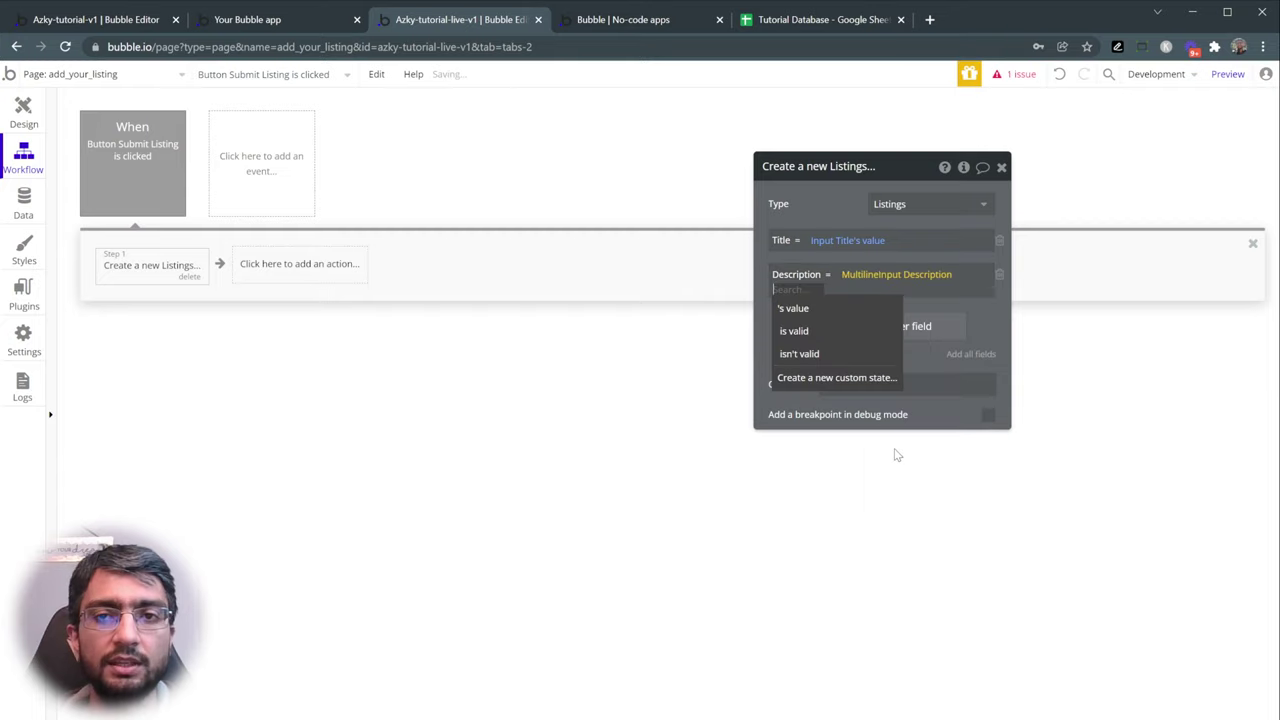
{"action": "left_click", "coordinate": [835, 310]}
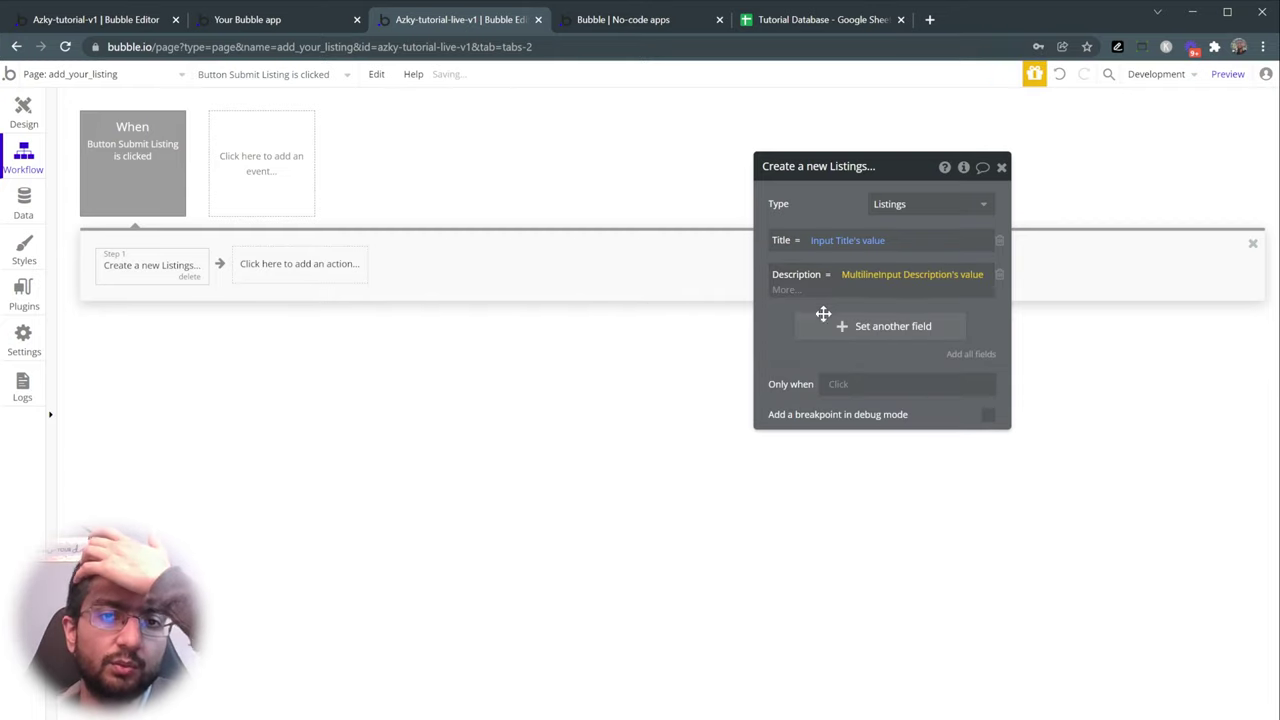
- Add an Image field set to PictureUploader Listing Image's value
{"action": "left_click", "coordinate": [800, 329]}
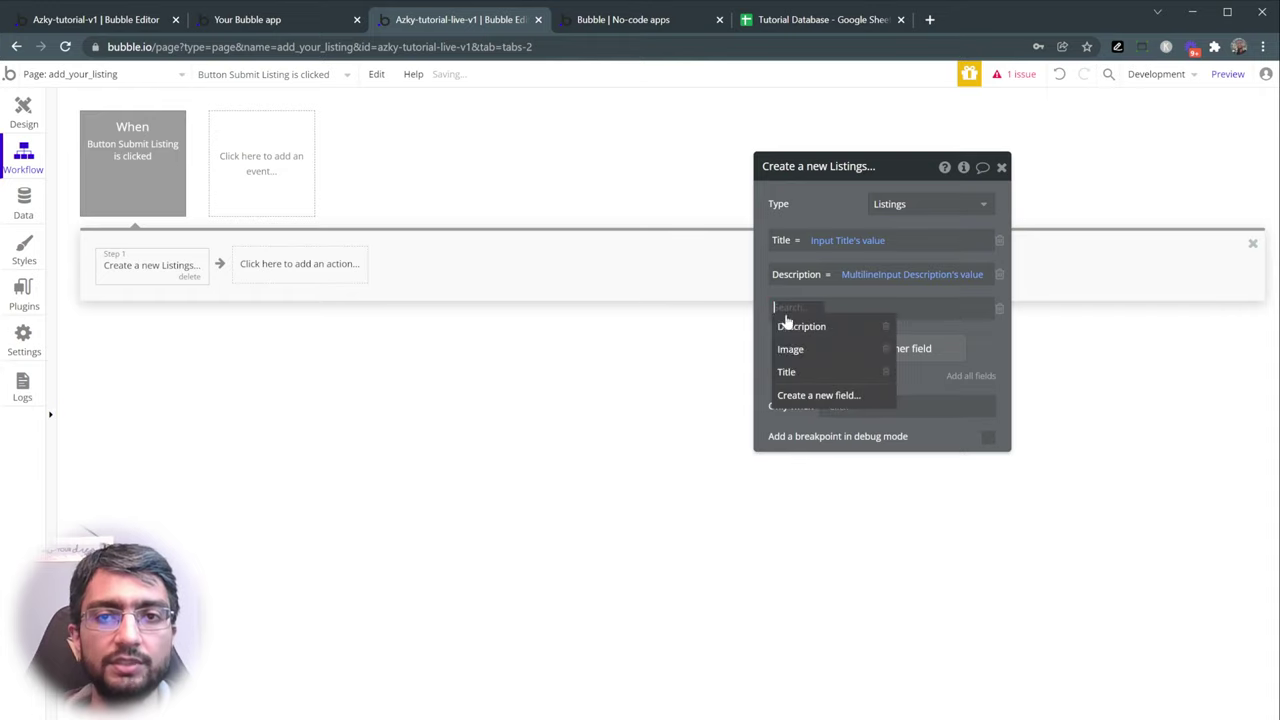
{"action": "left_click", "coordinate": [797, 350]}
{"action": "left_click", "coordinate": [830, 312]}
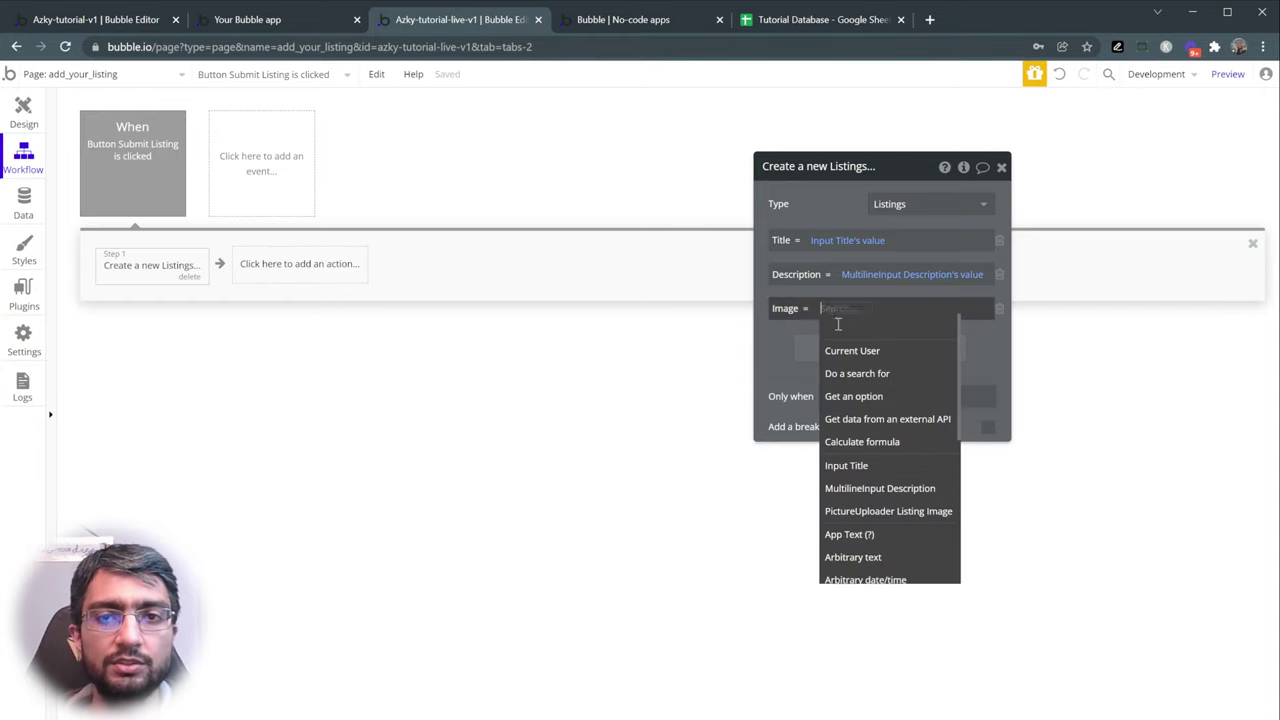
{"action": "left_click", "coordinate": [884, 512]}
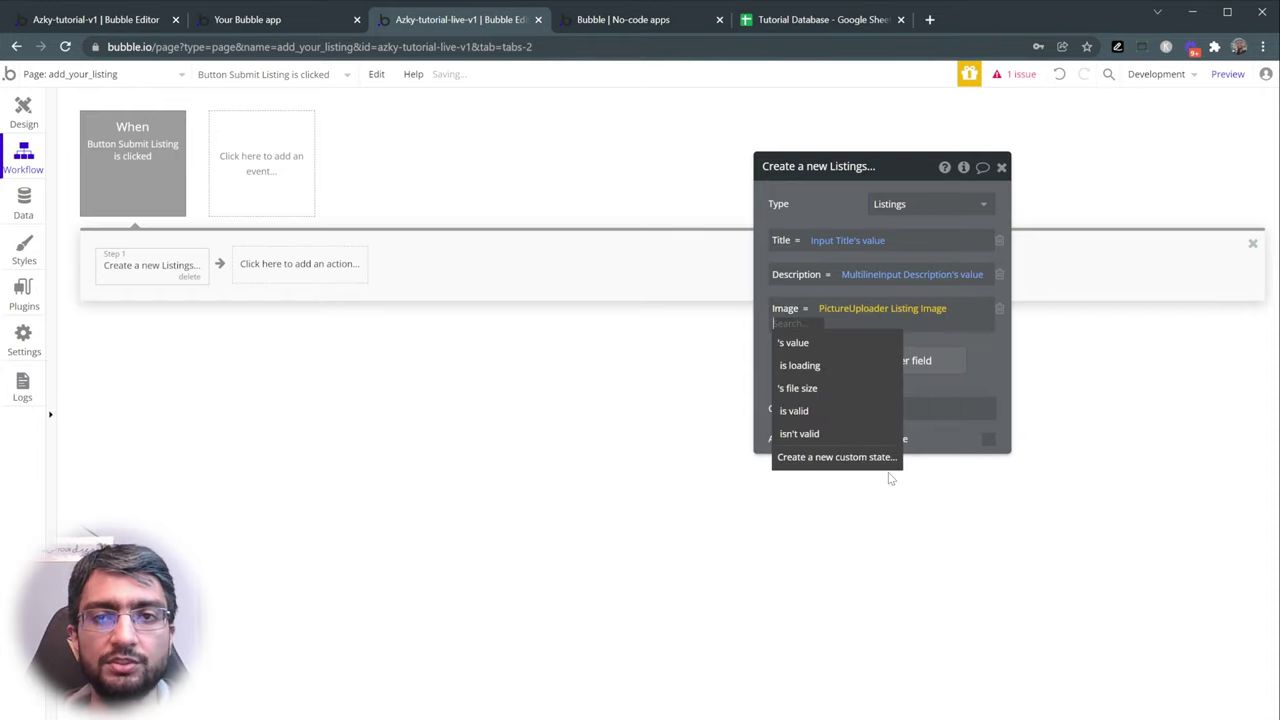
{"action": "left_click", "coordinate": [856, 344]}
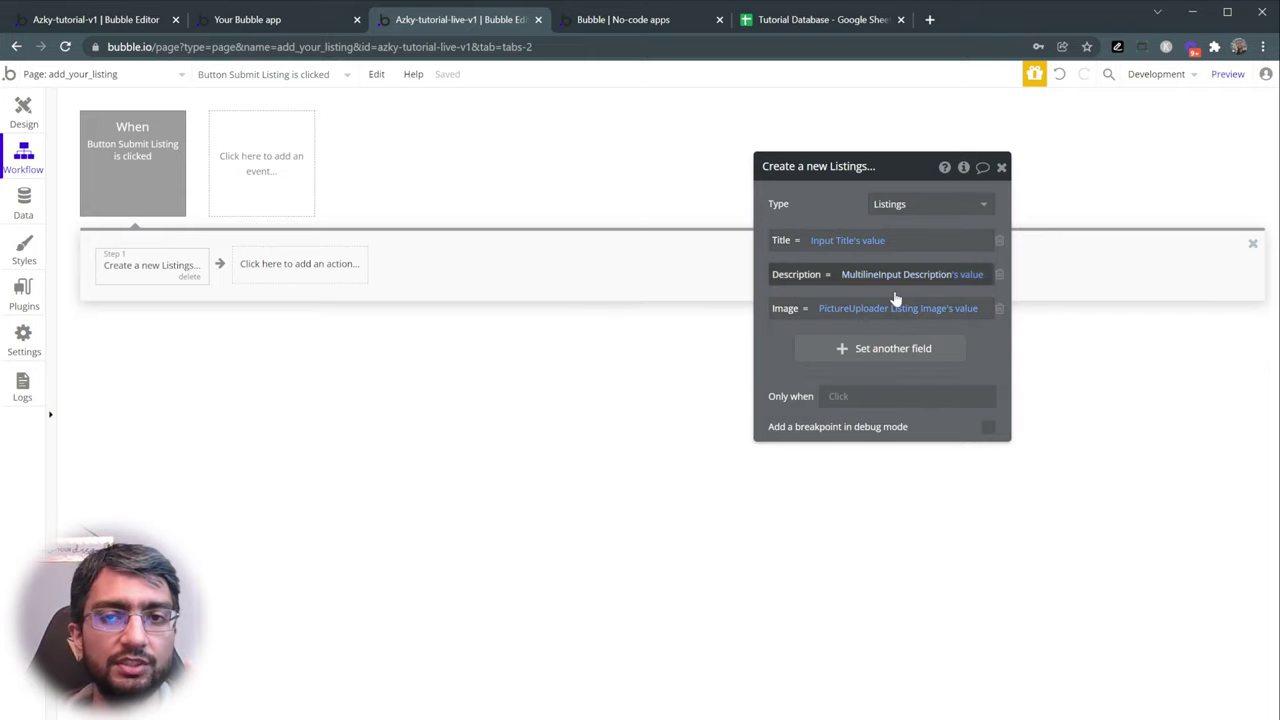
- Review the Title, Description and Image expressions, keeping 's value on Image
{"action": "left_click", "coordinate": [974, 307]}
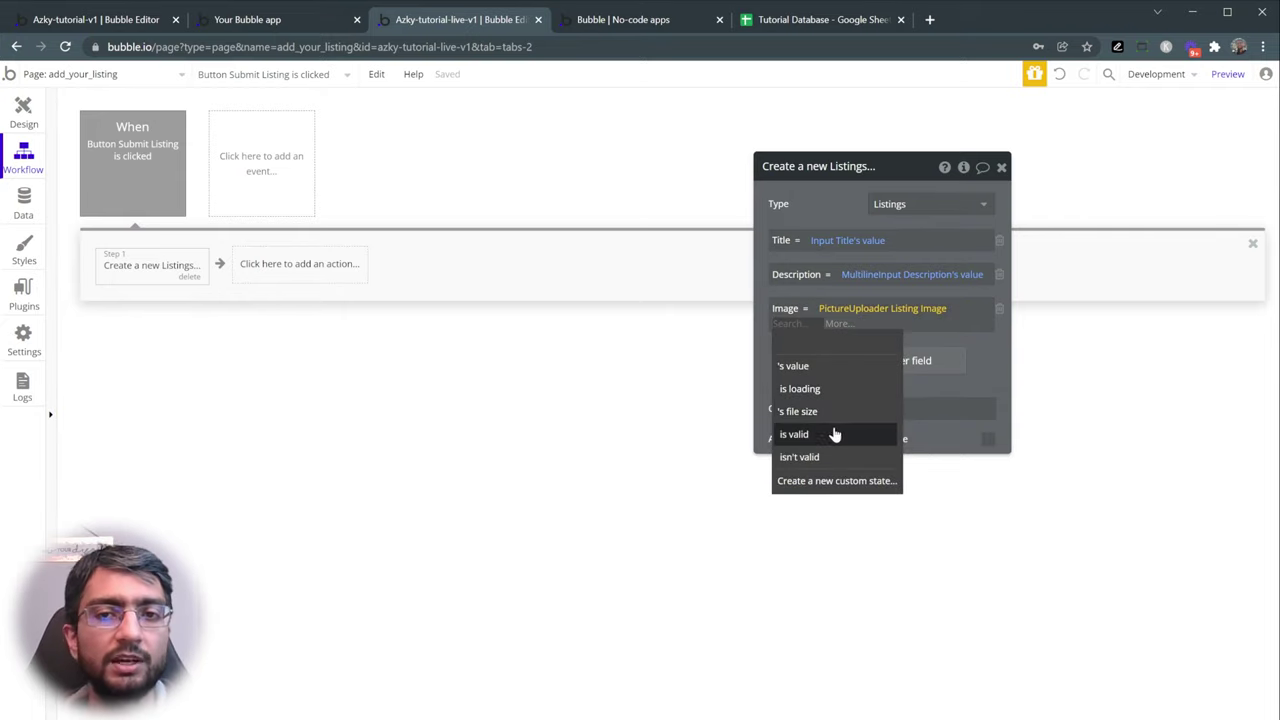
{"action": "left_click", "coordinate": [971, 277]}
{"action": "left_click", "coordinate": [877, 241]}
{"action": "left_click", "coordinate": [843, 211]}
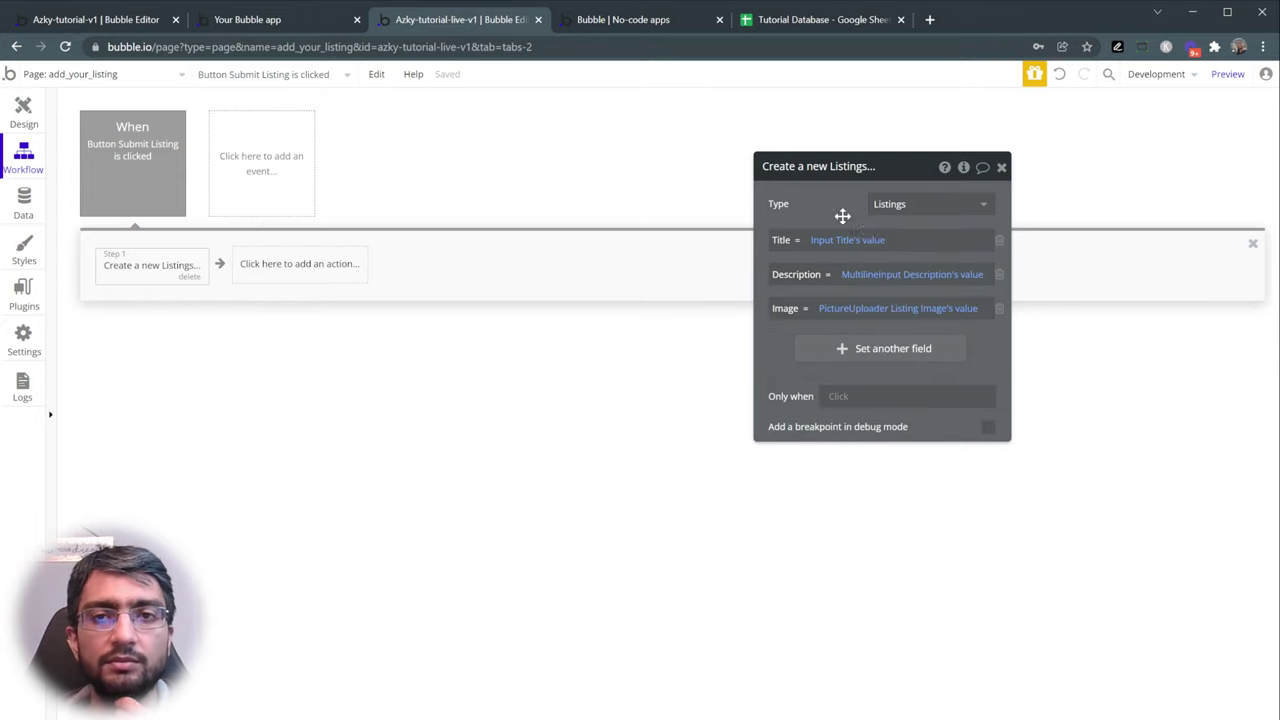
{"action": "left_click", "coordinate": [970, 307]}
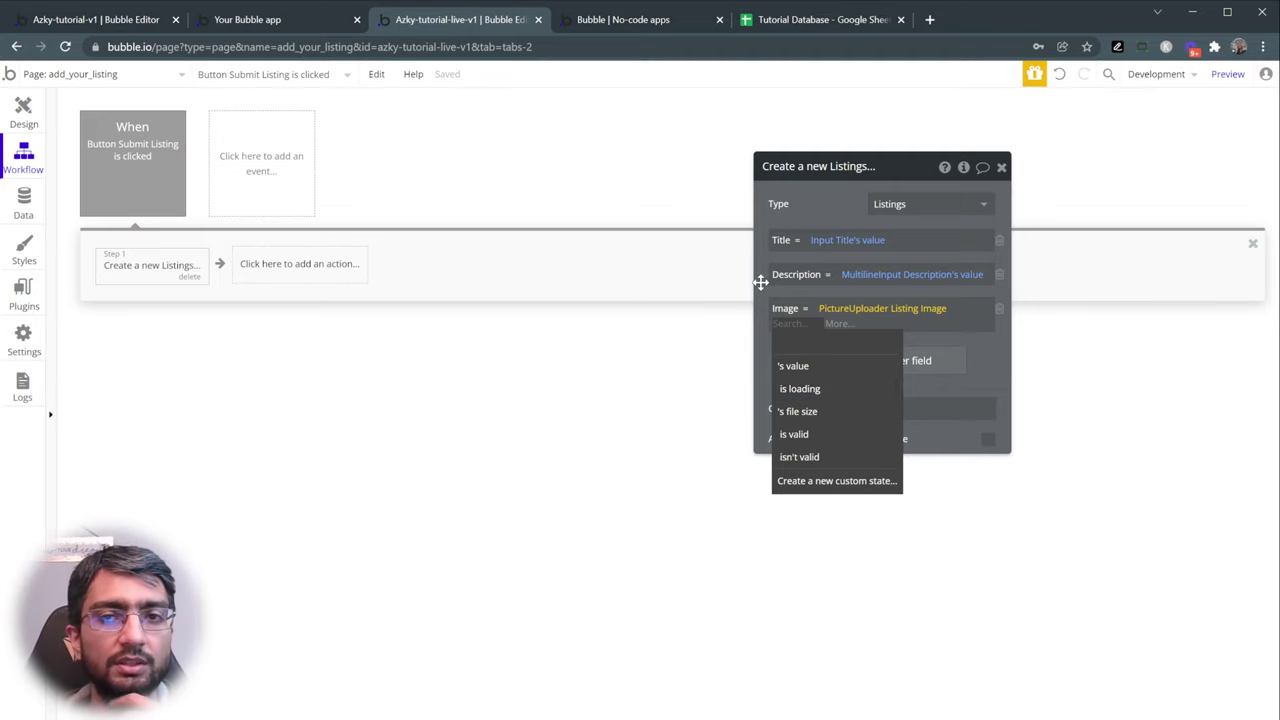
{"action": "key", "text": "Return"}
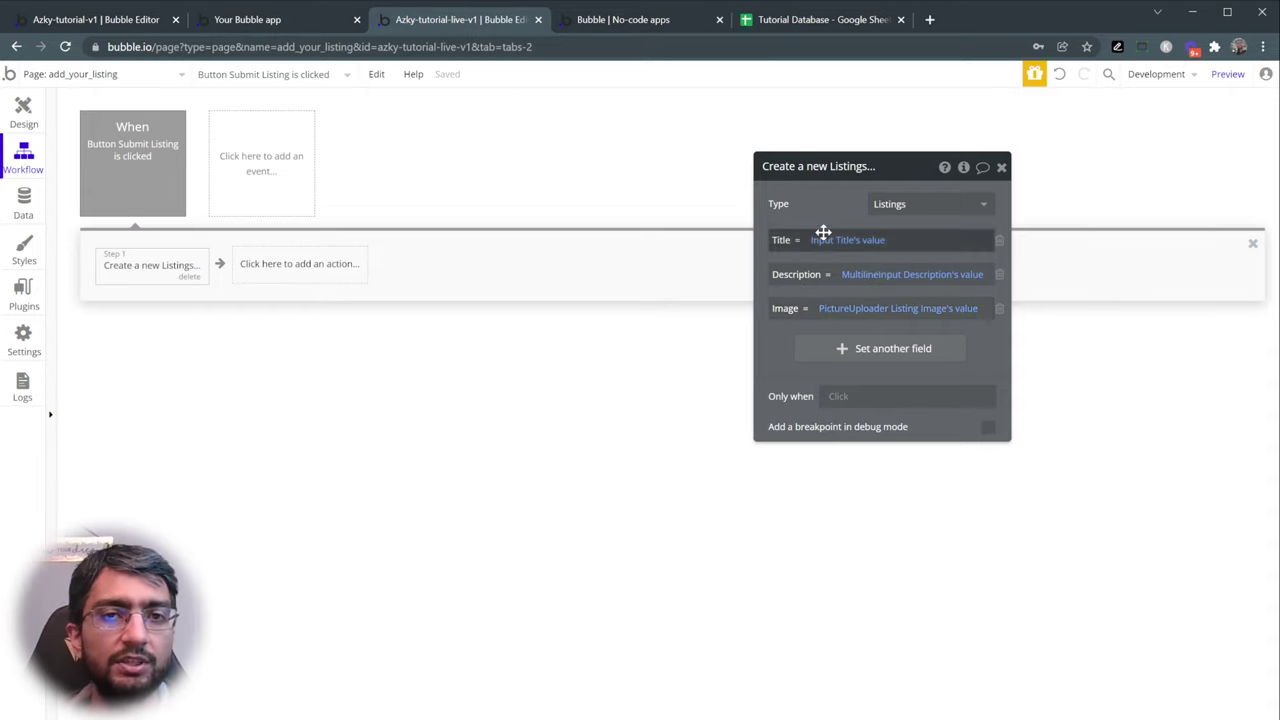
- Add a Show message step that displays the Thank-you for signin alert
{"action": "left_click", "coordinate": [305, 265]}
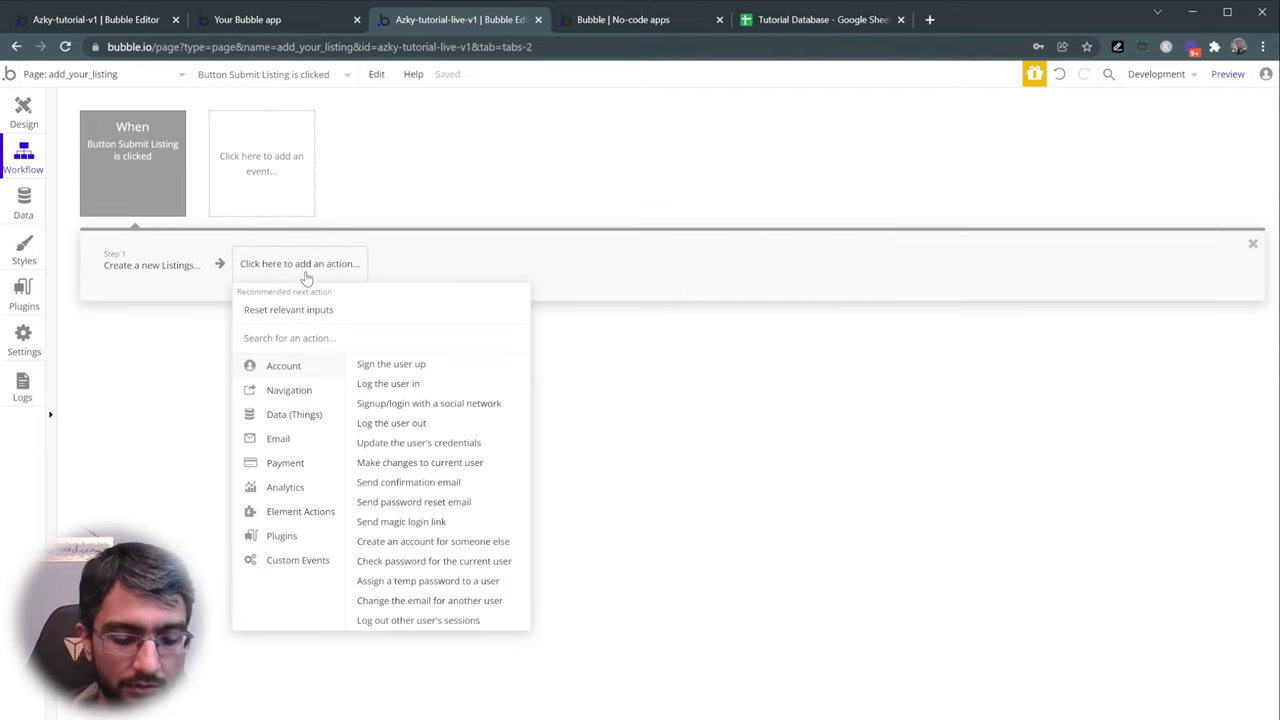
{"action": "type", "text": "show"}
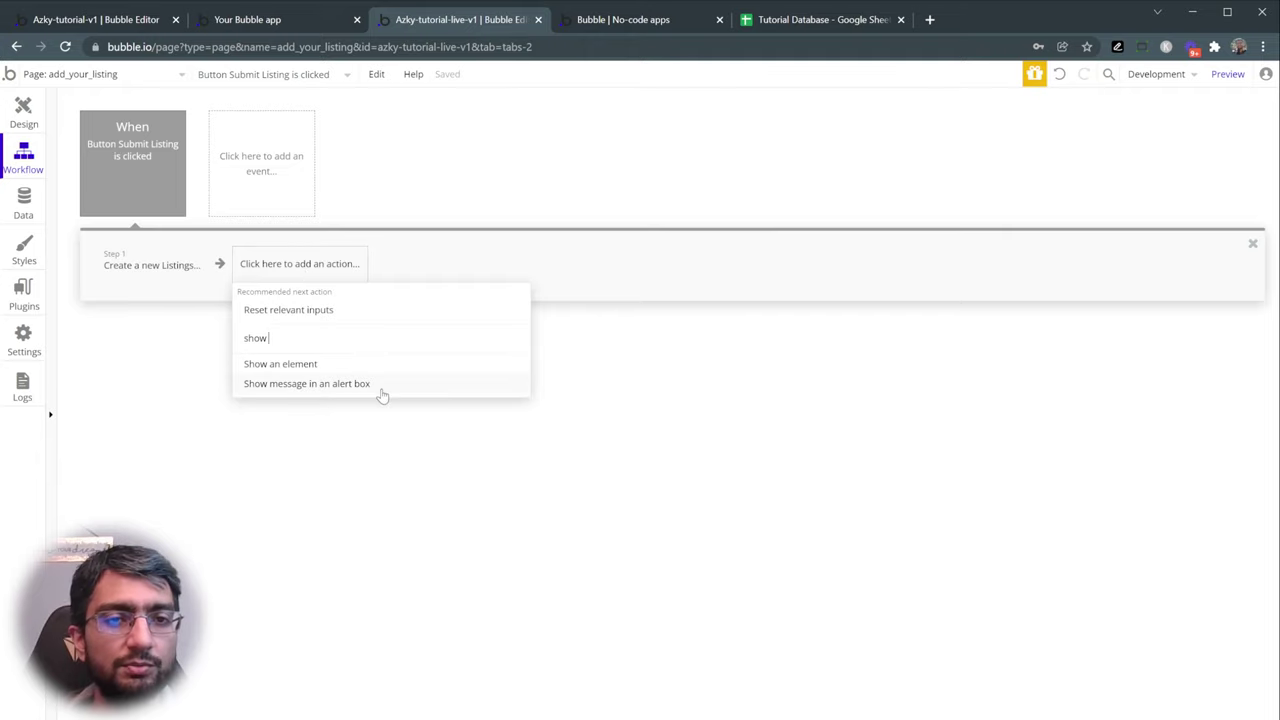
{"action": "left_click", "coordinate": [203, 367]}
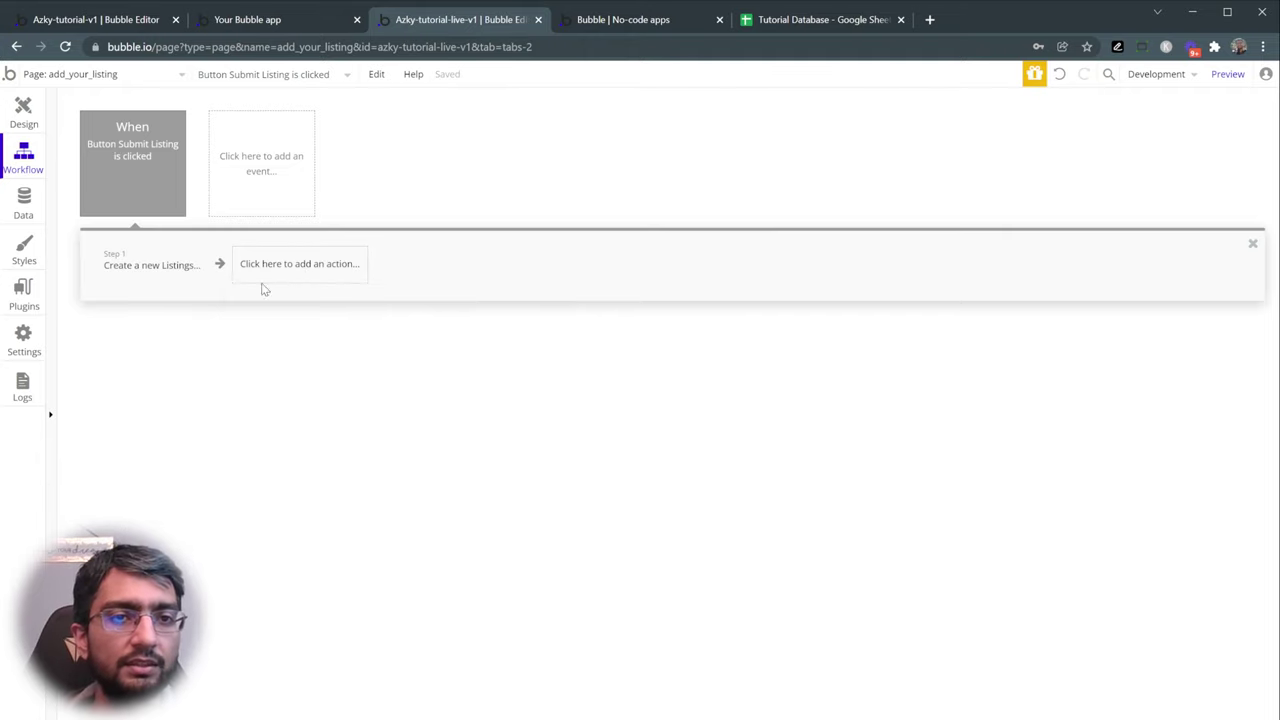
{"action": "left_click", "coordinate": [263, 273]}
{"action": "mouse_move", "coordinate": [304, 452]}
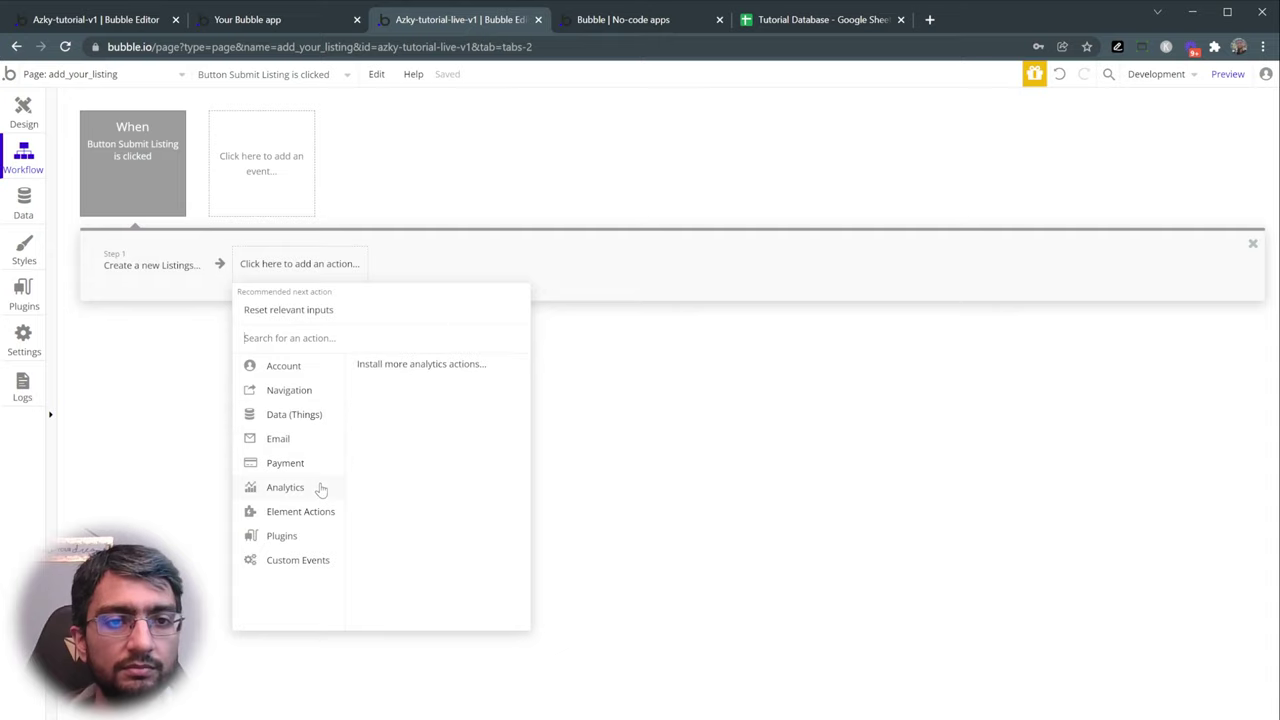
{"action": "mouse_move", "coordinate": [310, 515]}
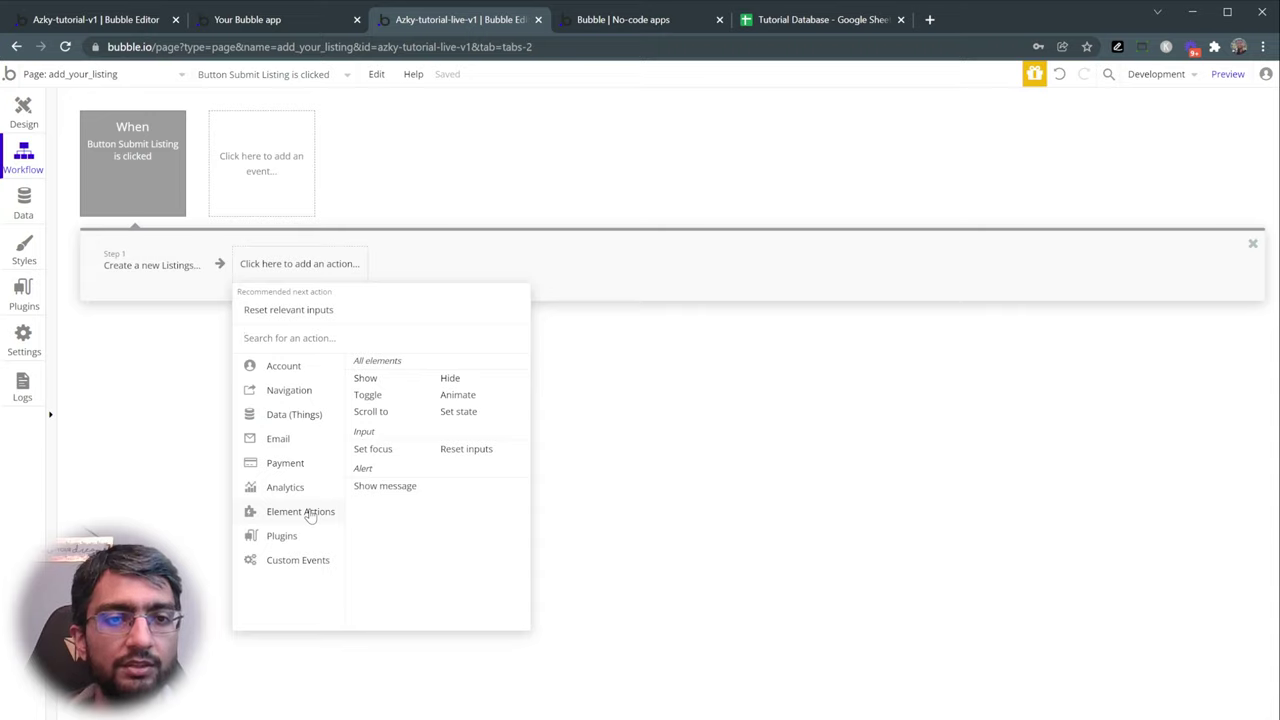
{"action": "left_click", "coordinate": [385, 486]}
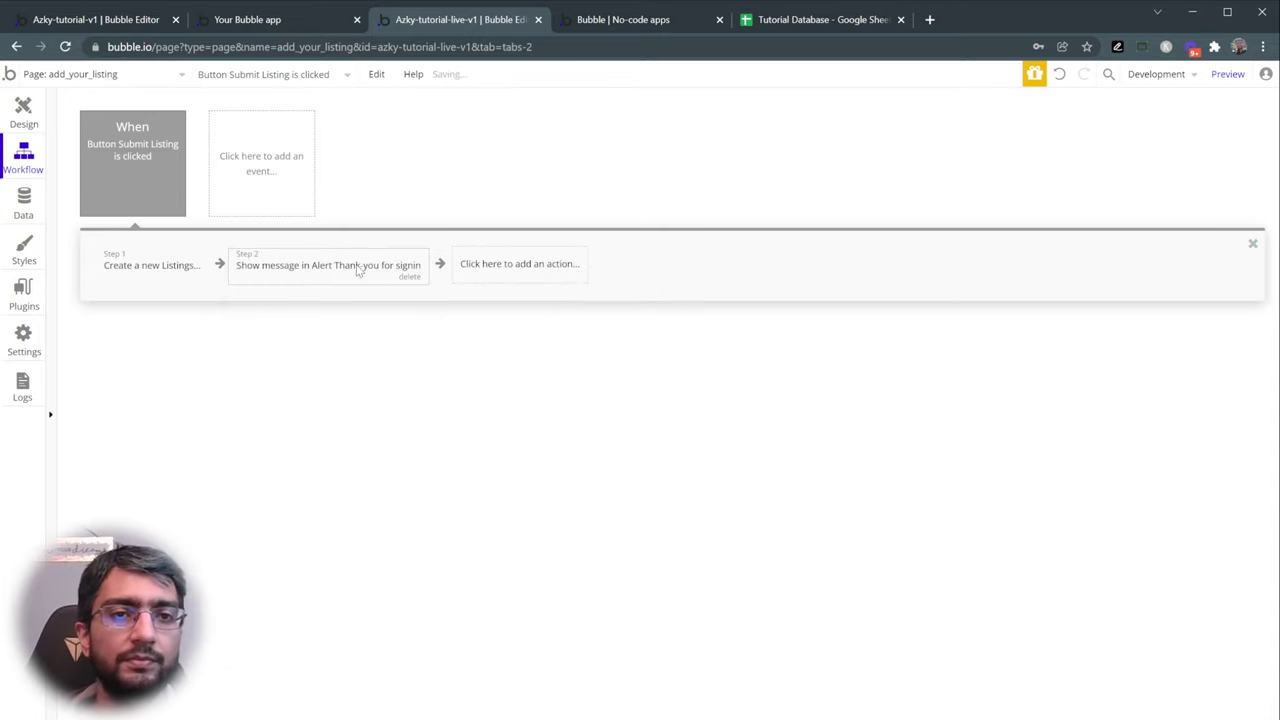
{"action": "left_click", "coordinate": [905, 204]}
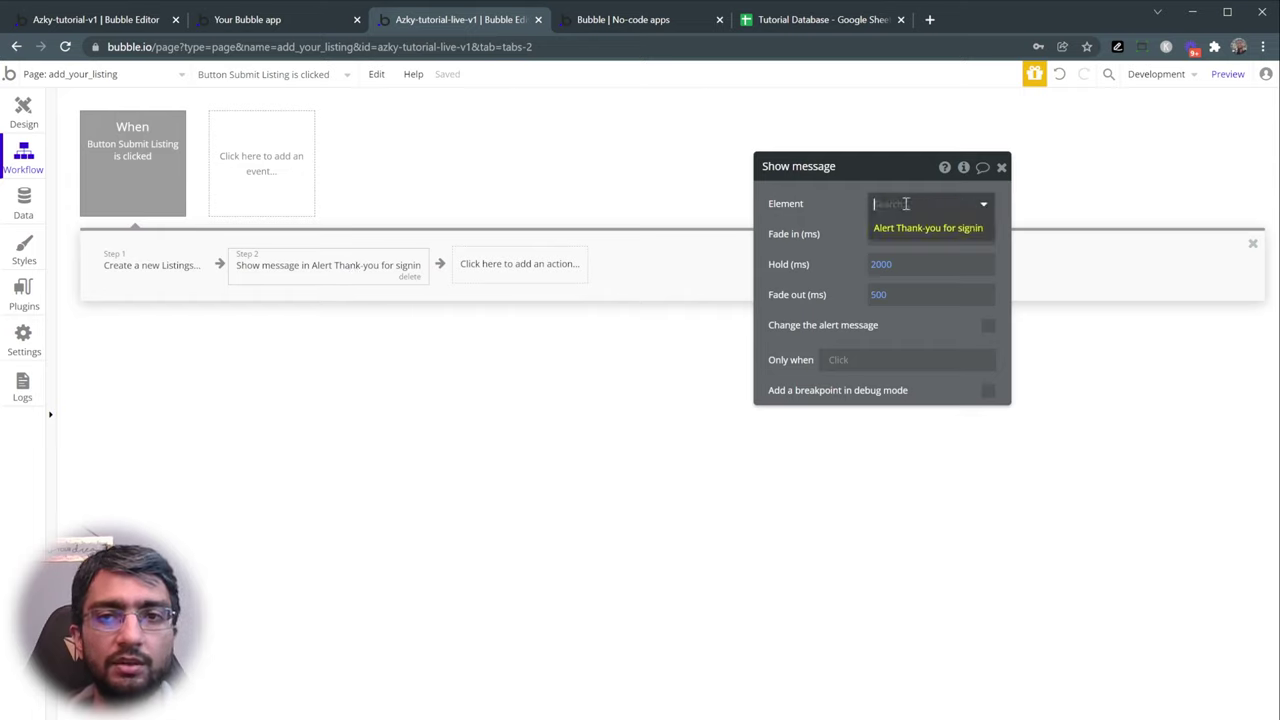
{"action": "key", "text": "Return"}
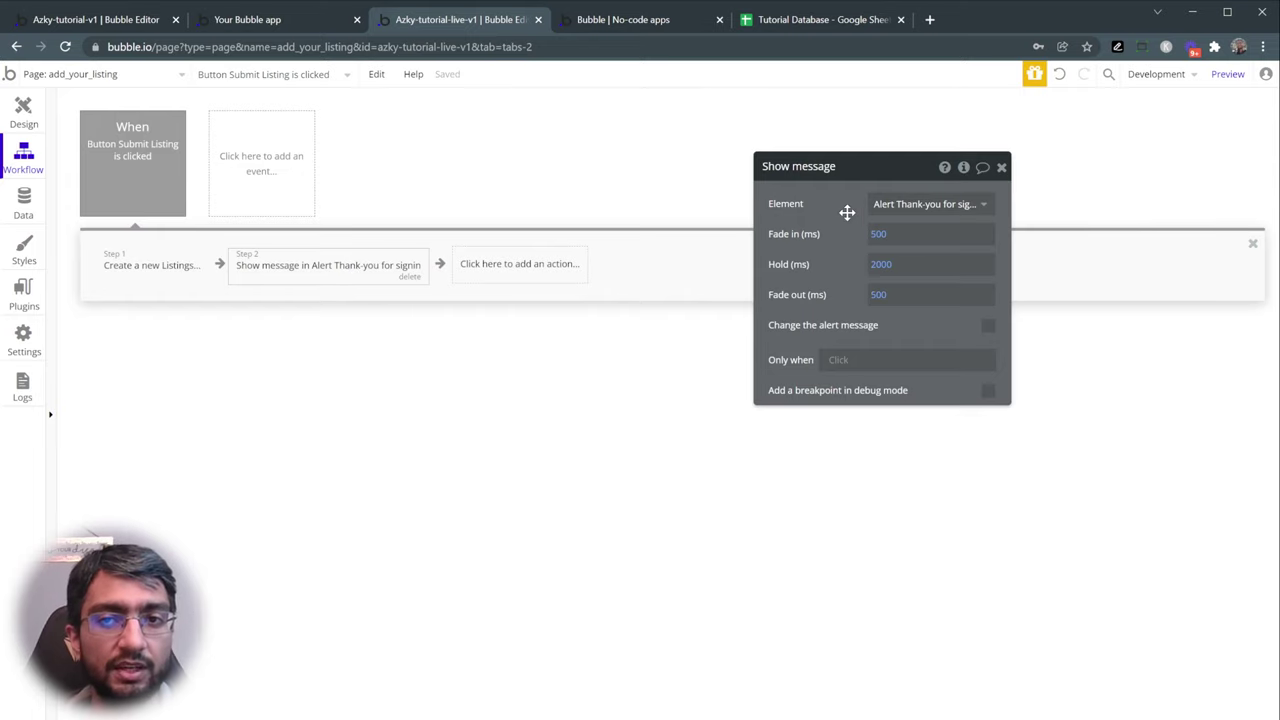
{"action": "left_click", "coordinate": [920, 206]}
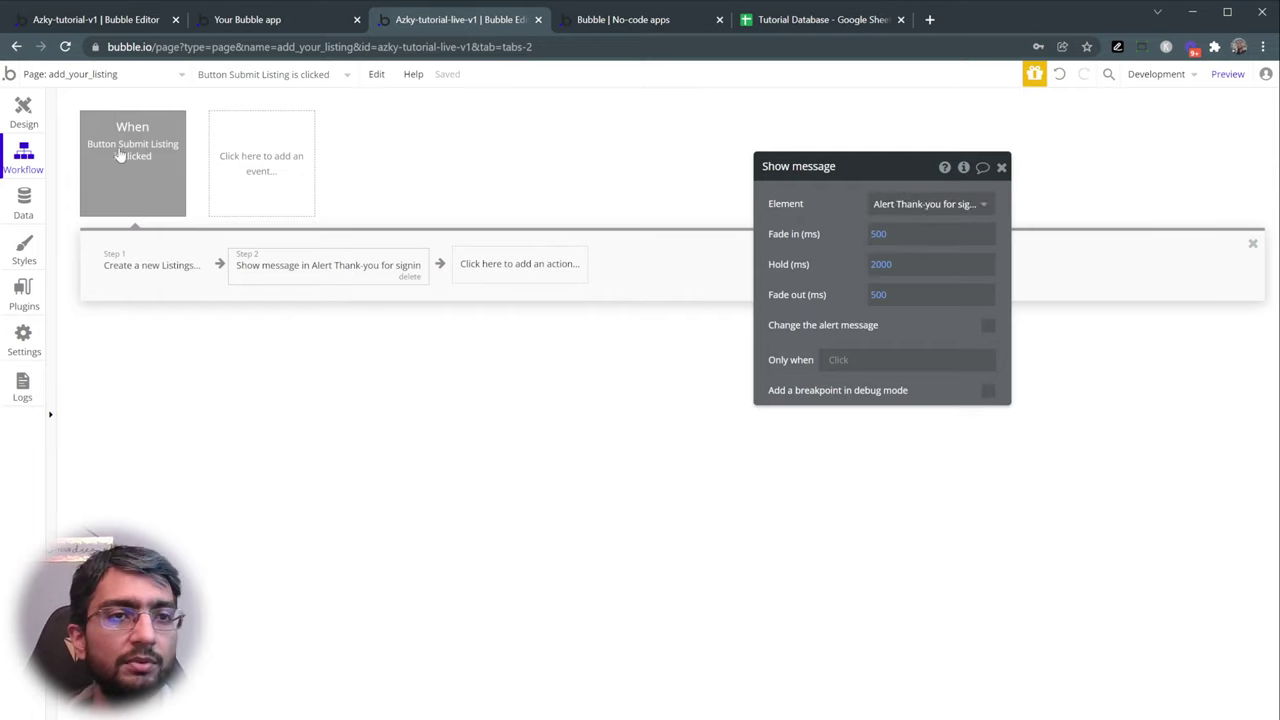
{"action": "left_click", "coordinate": [38, 125]}
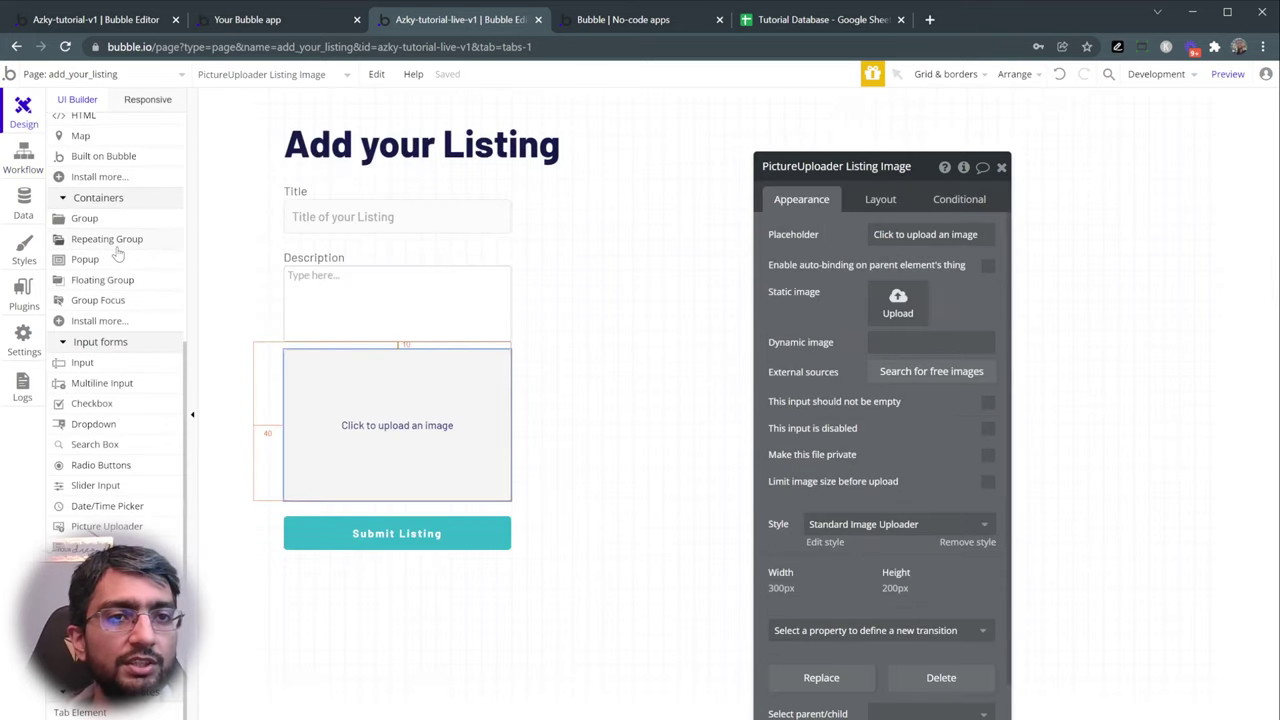
- Change the alert text to 'Thank-you for submitting a listing'
{"action": "scroll", "coordinate": [117, 254], "scroll_direction": "up", "scroll_amount": 5}
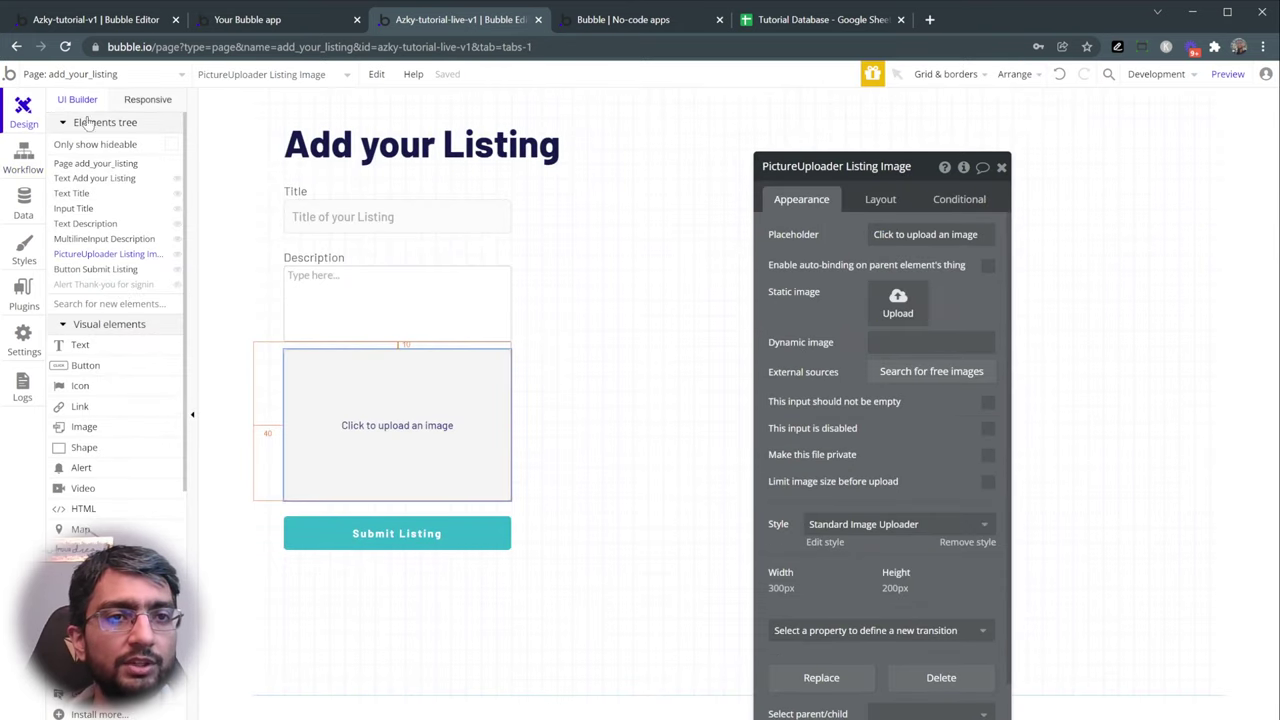
{"action": "left_click_drag", "start_coordinate": [102, 288], "coordinate": [103, 287]}
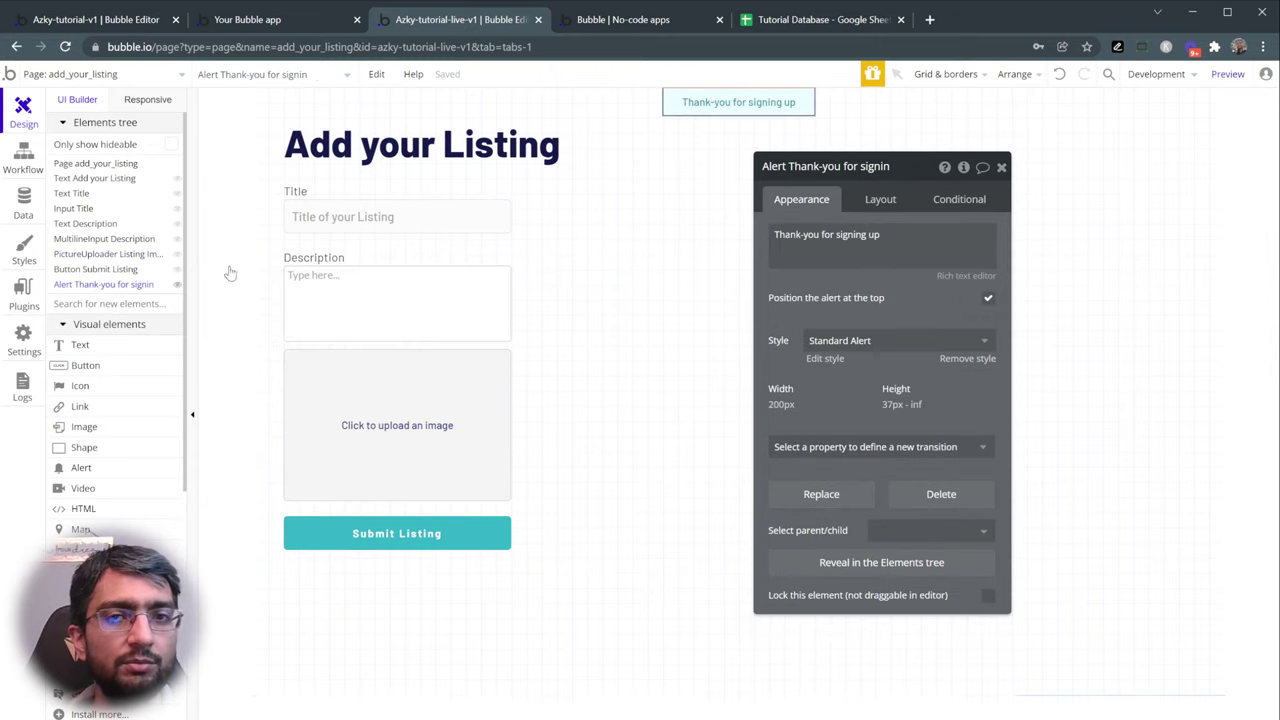
{"action": "left_click", "coordinate": [820, 234]}
{"action": "left_click", "coordinate": [846, 234]}
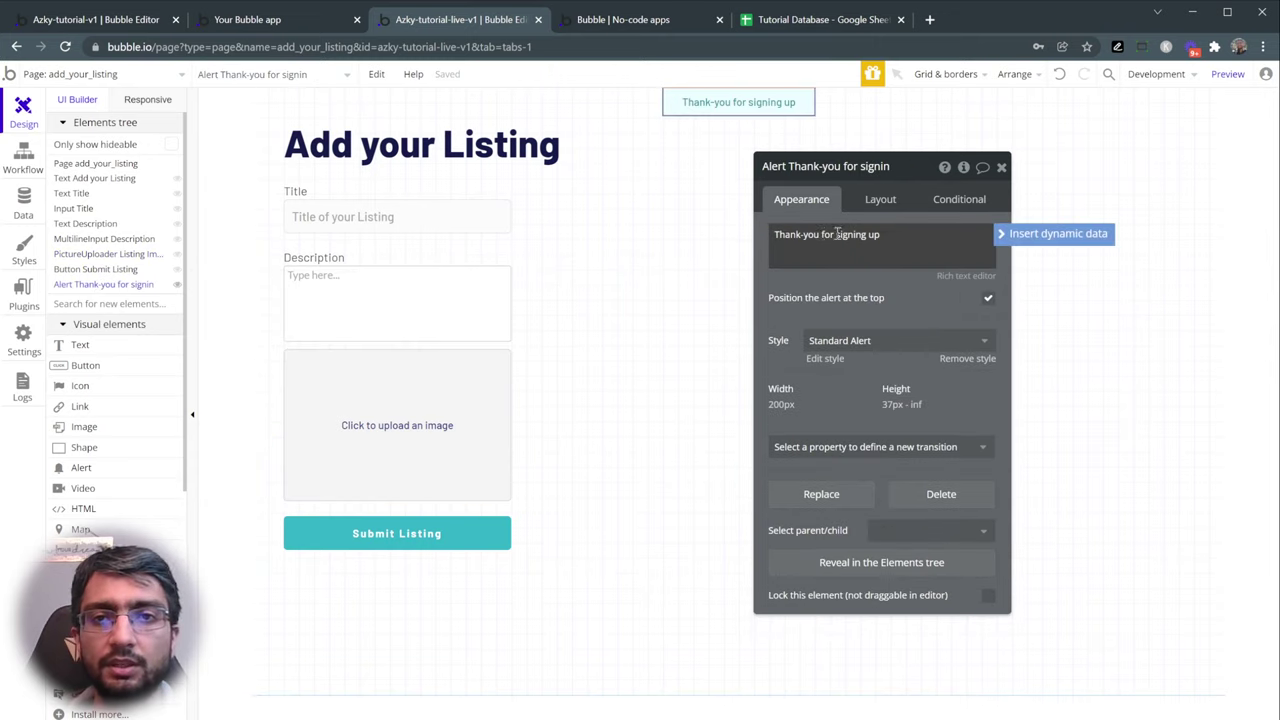
{"action": "key", "text": "shift+End"}
{"action": "type", "text": "s"}
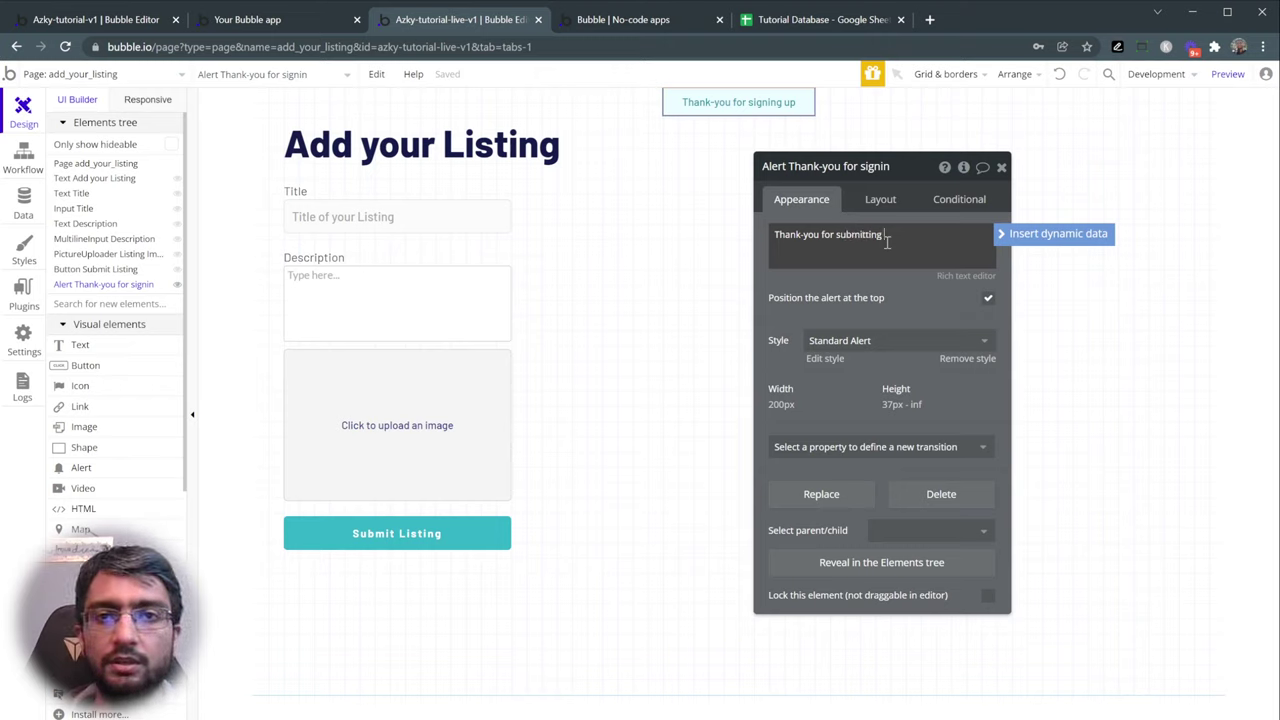
{"action": "left_click", "coordinate": [856, 292]}
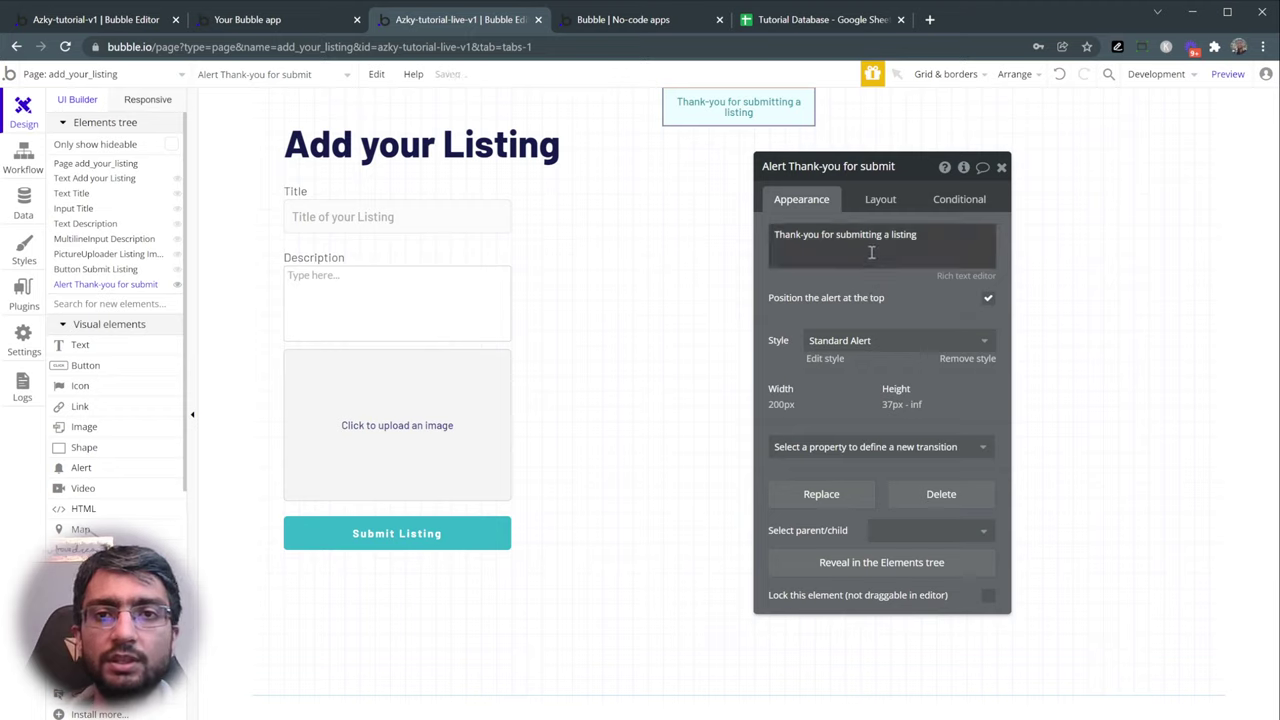
- Uncheck fixed-width so the alert stretches full width, and preview the page
{"action": "left_click", "coordinate": [880, 199]}
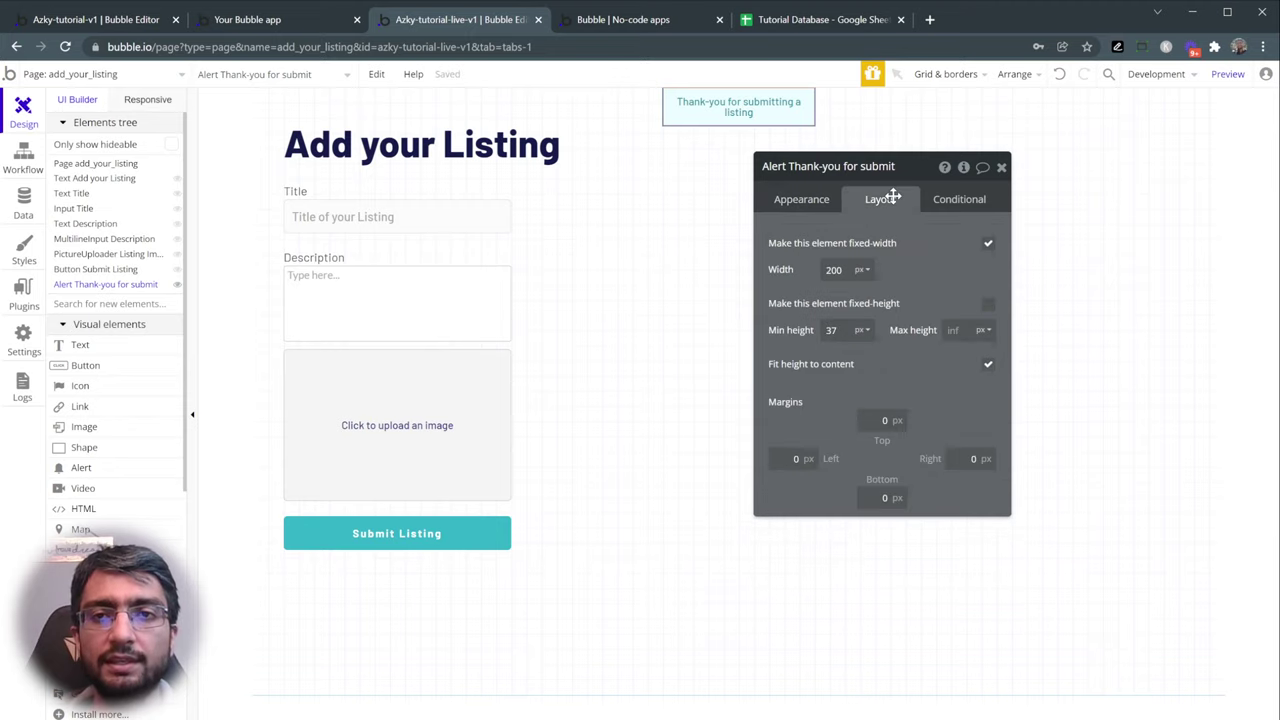
{"action": "left_click", "coordinate": [987, 247]}
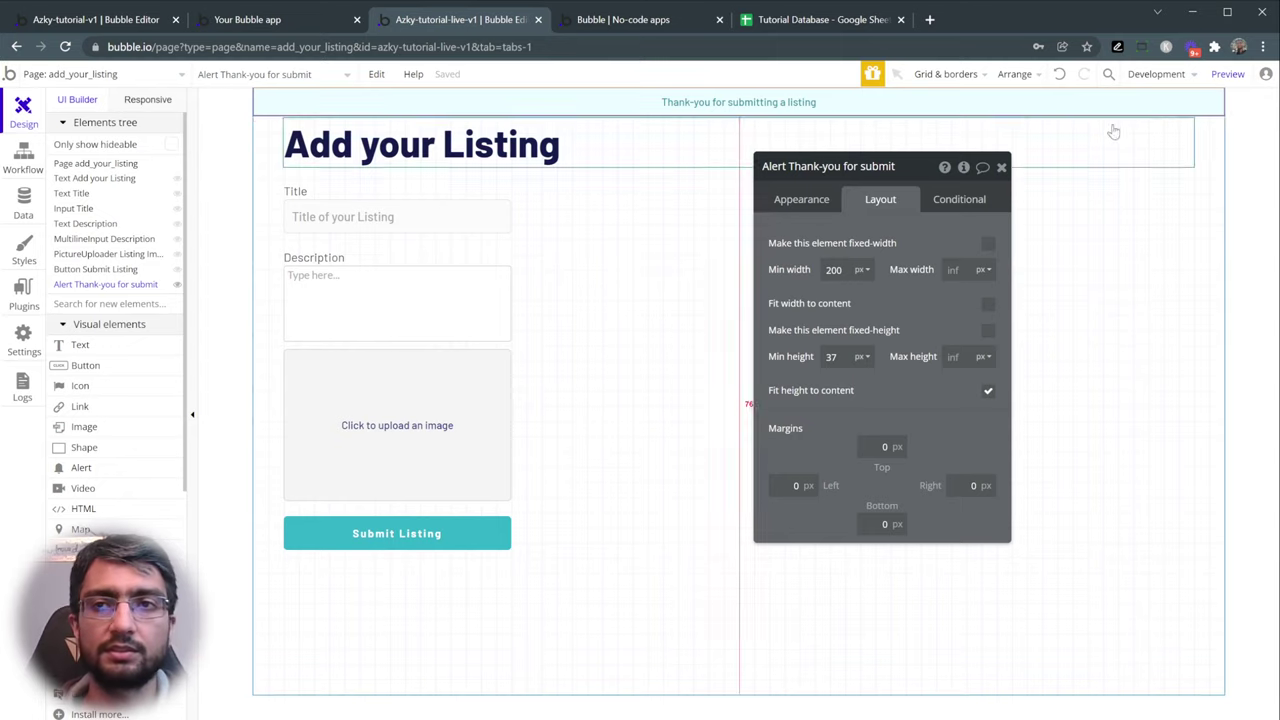
{"action": "left_click", "coordinate": [1228, 74]}
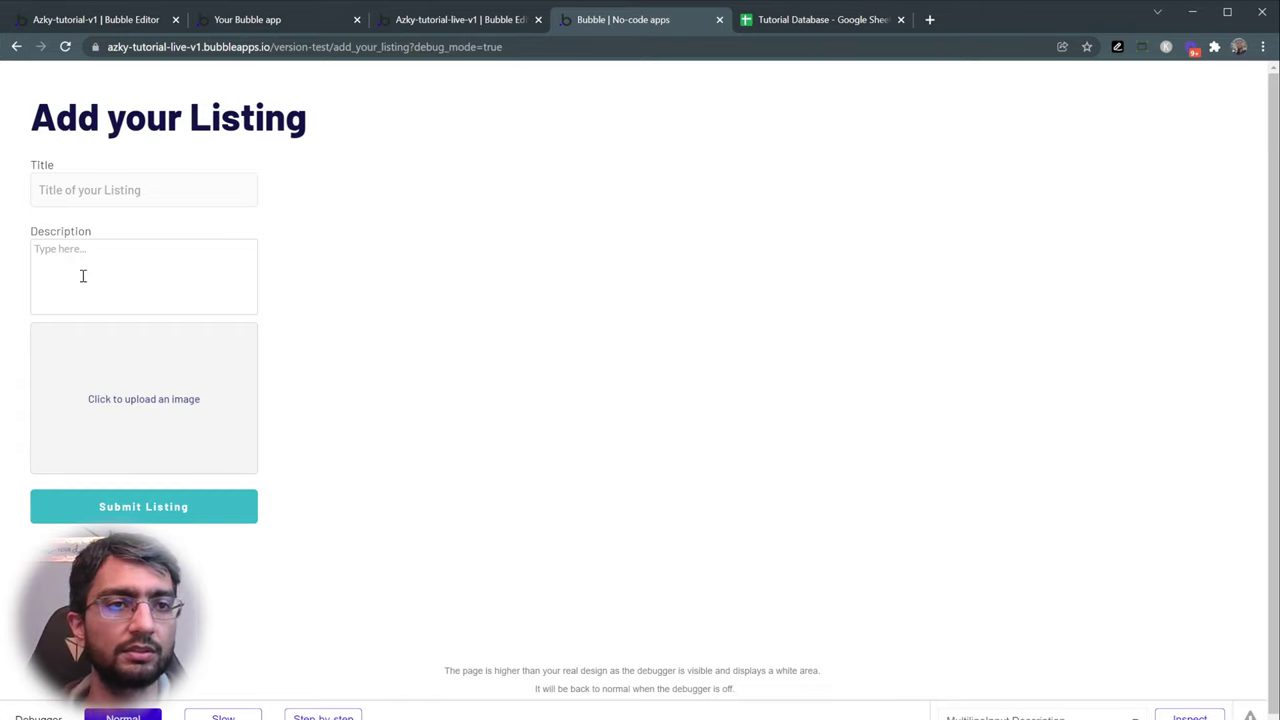
- Fill in title 'An amazing bike', a used-bike description, and upload a bike photo
{"action": "left_click", "coordinate": [60, 190]}
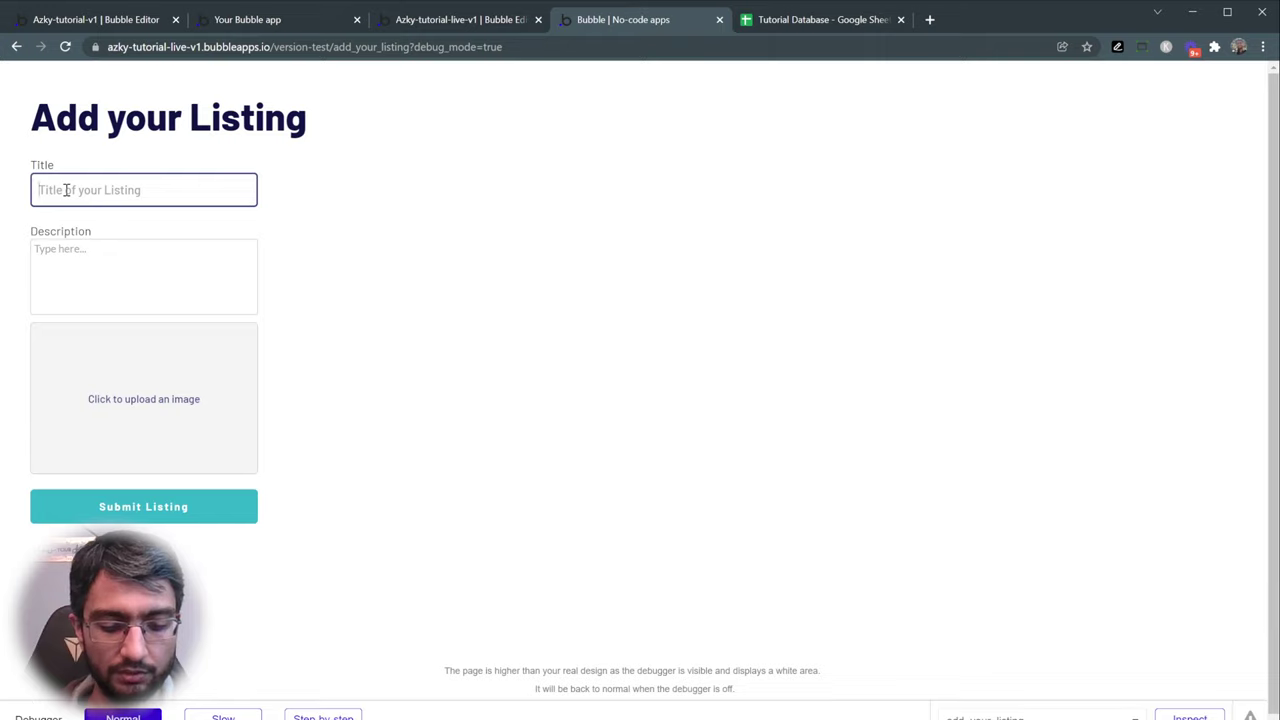
{"action": "type", "text": "Tit"}
{"action": "key", "text": "BackSpace"}
{"action": "key", "text": "BackSpace"}
{"action": "key", "text": "BackSpace"}
{"action": "type", "text": "A"}
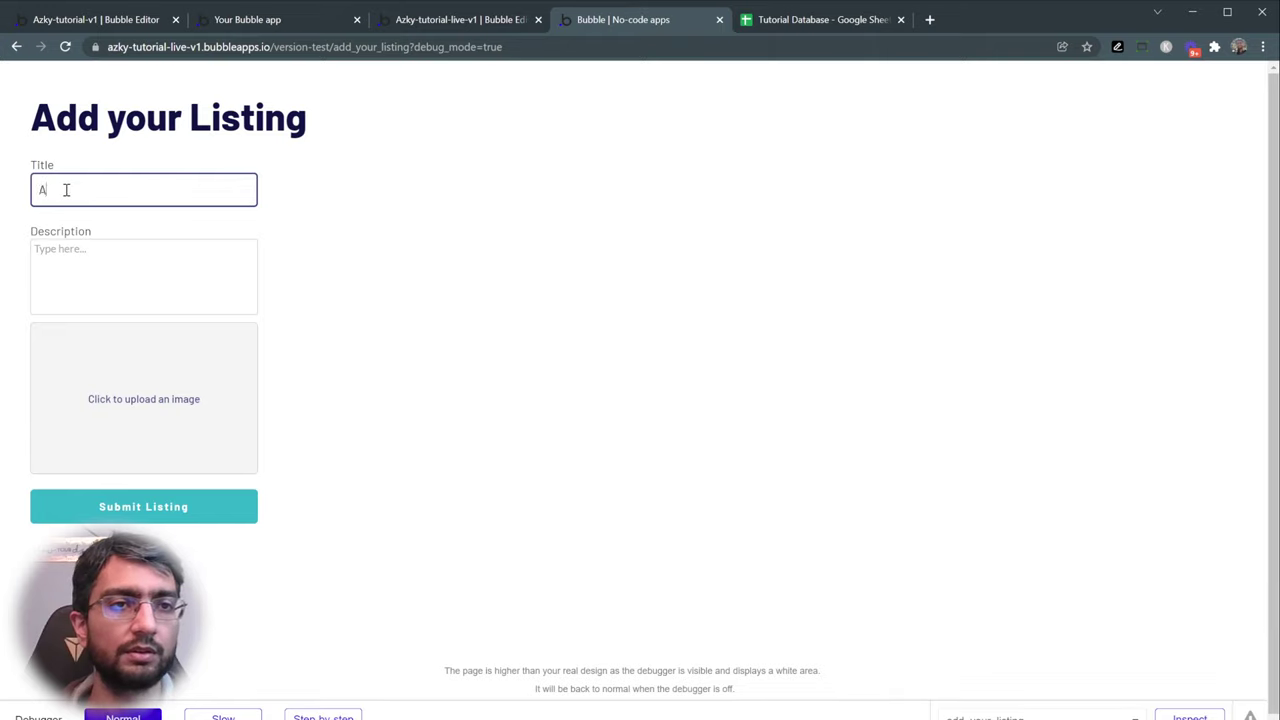
{"action": "type", "text": "n amazing bike"}
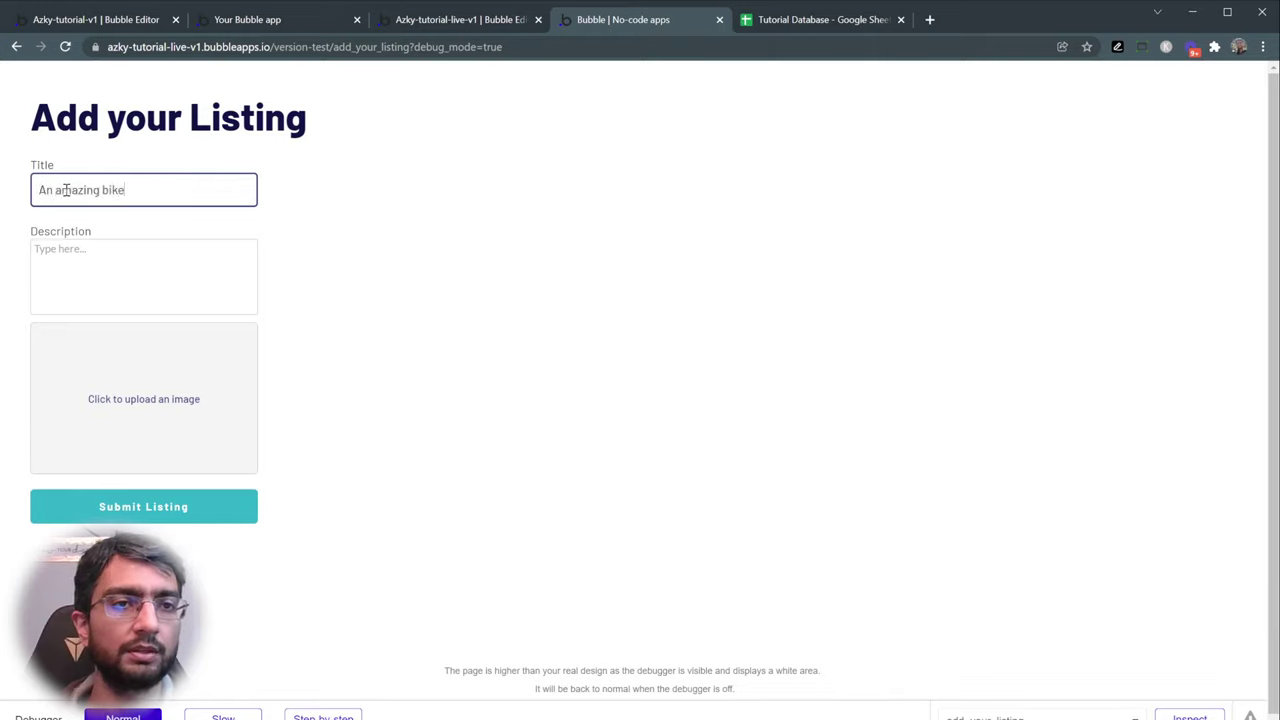
{"action": "left_click", "coordinate": [107, 271]}
{"action": "type", "text": "I have "}
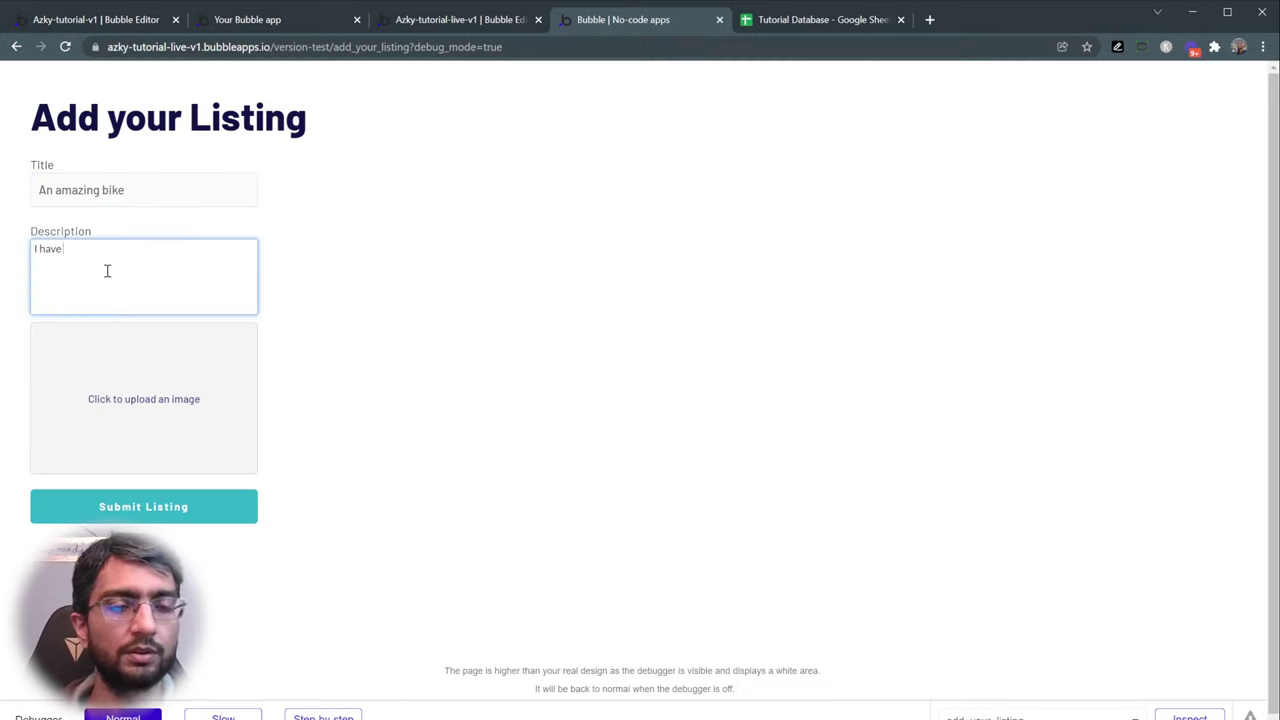
{"action": "type", "text": "used  used"}
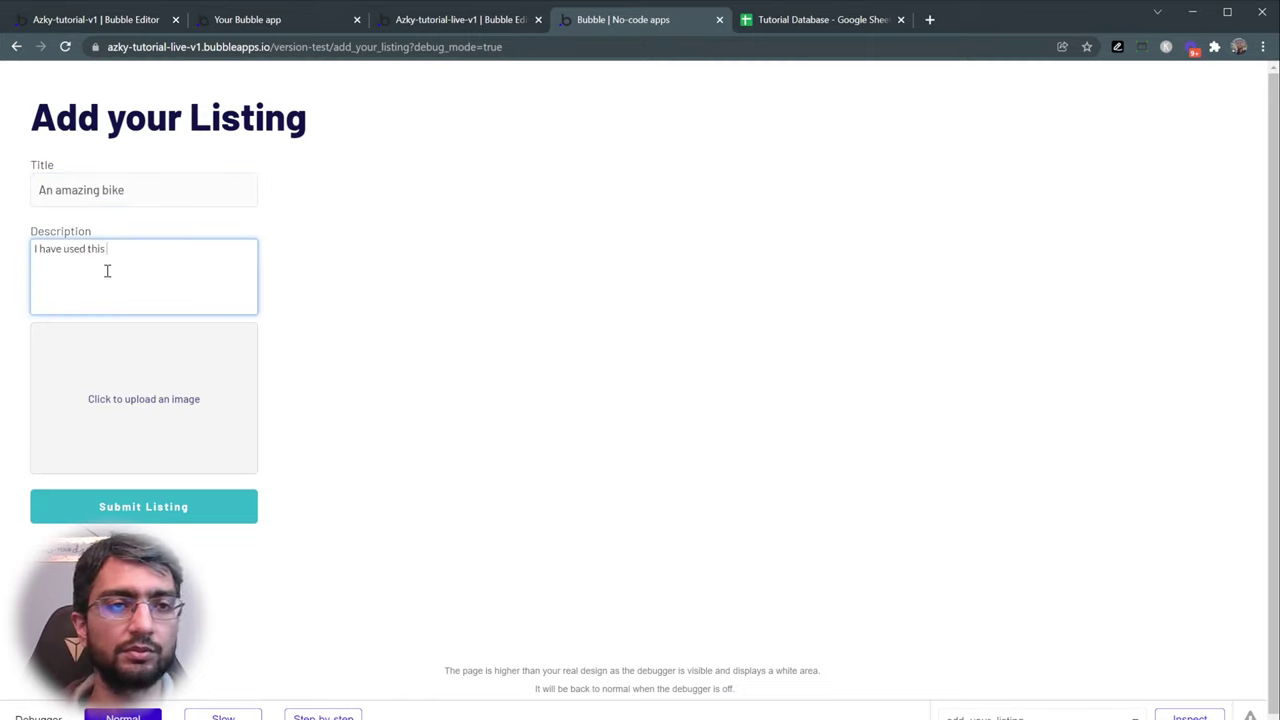
{"action": "type", "text": "this bike for ages and l"}
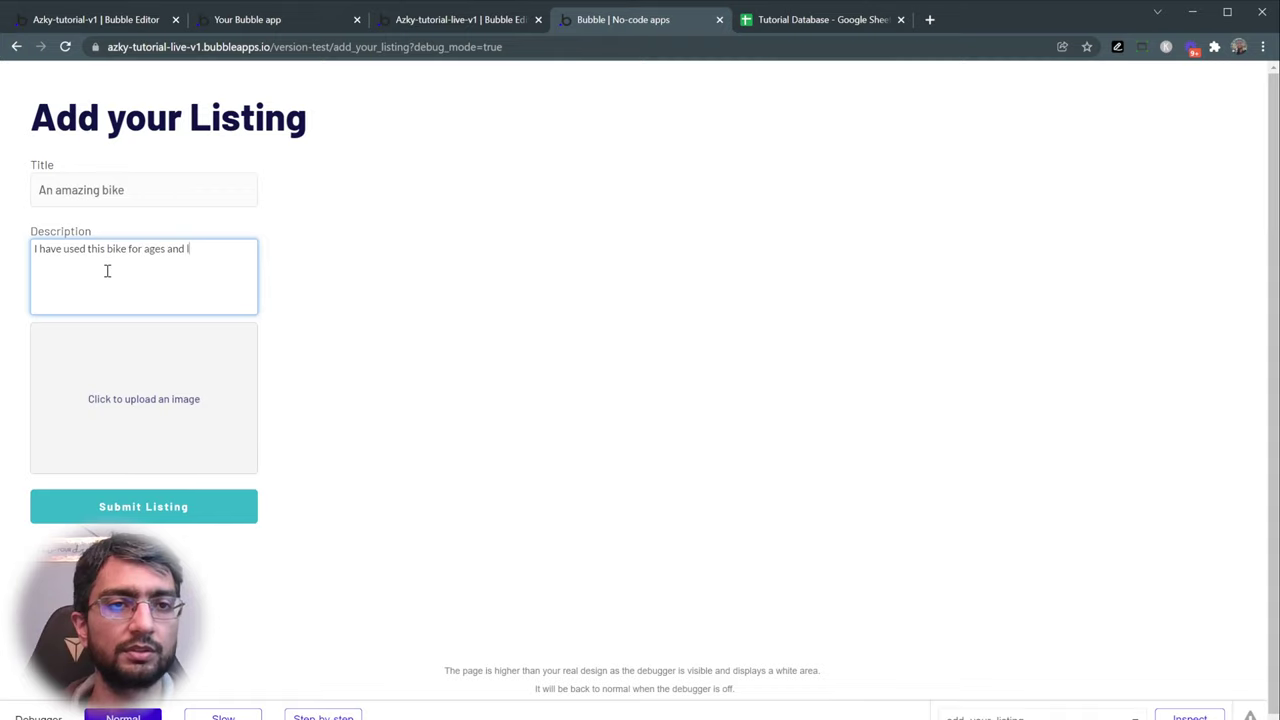
{"action": "type", "text": "ove it. Selling it now"}
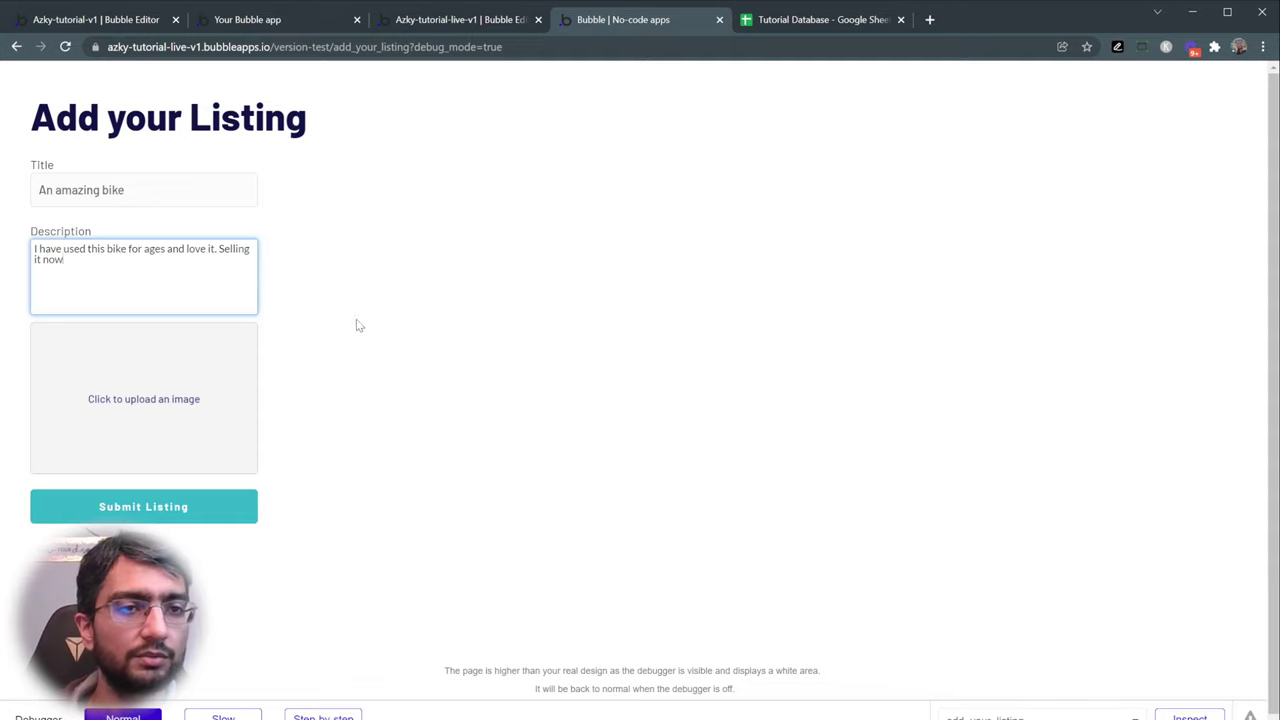
{"action": "left_click", "coordinate": [181, 412]}
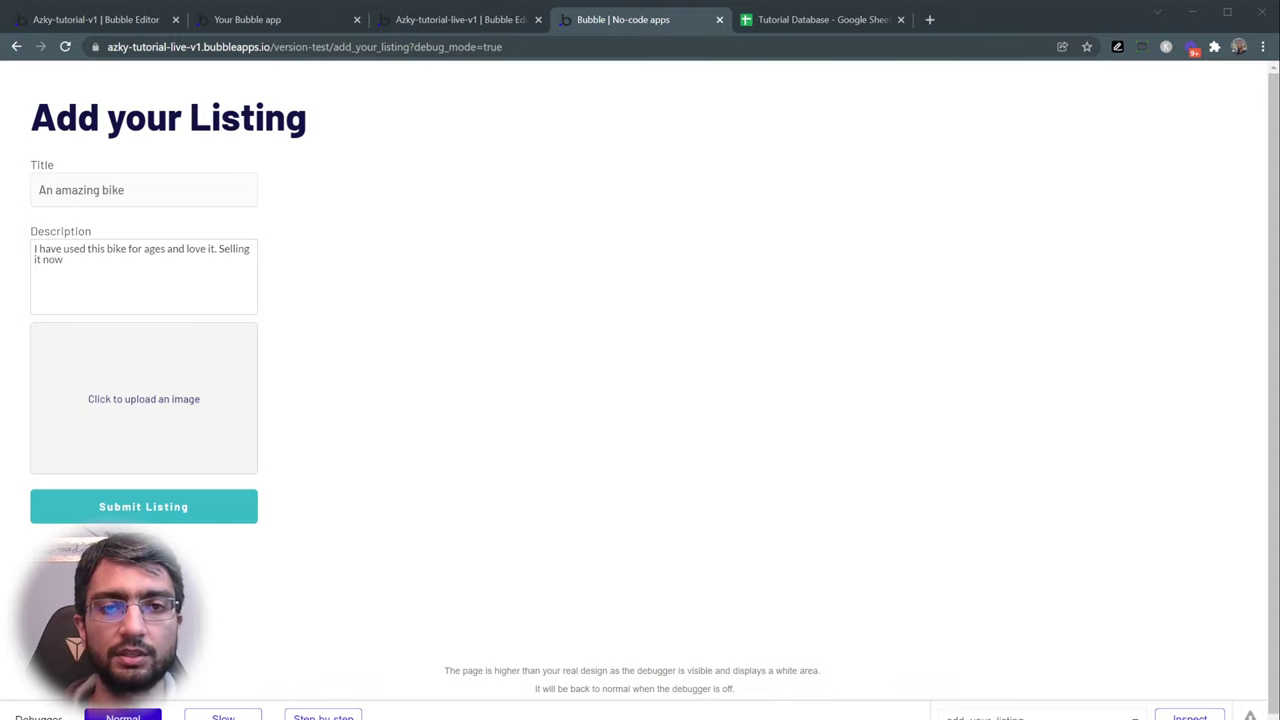
{"action": "double_click", "coordinate": [680, 386]}
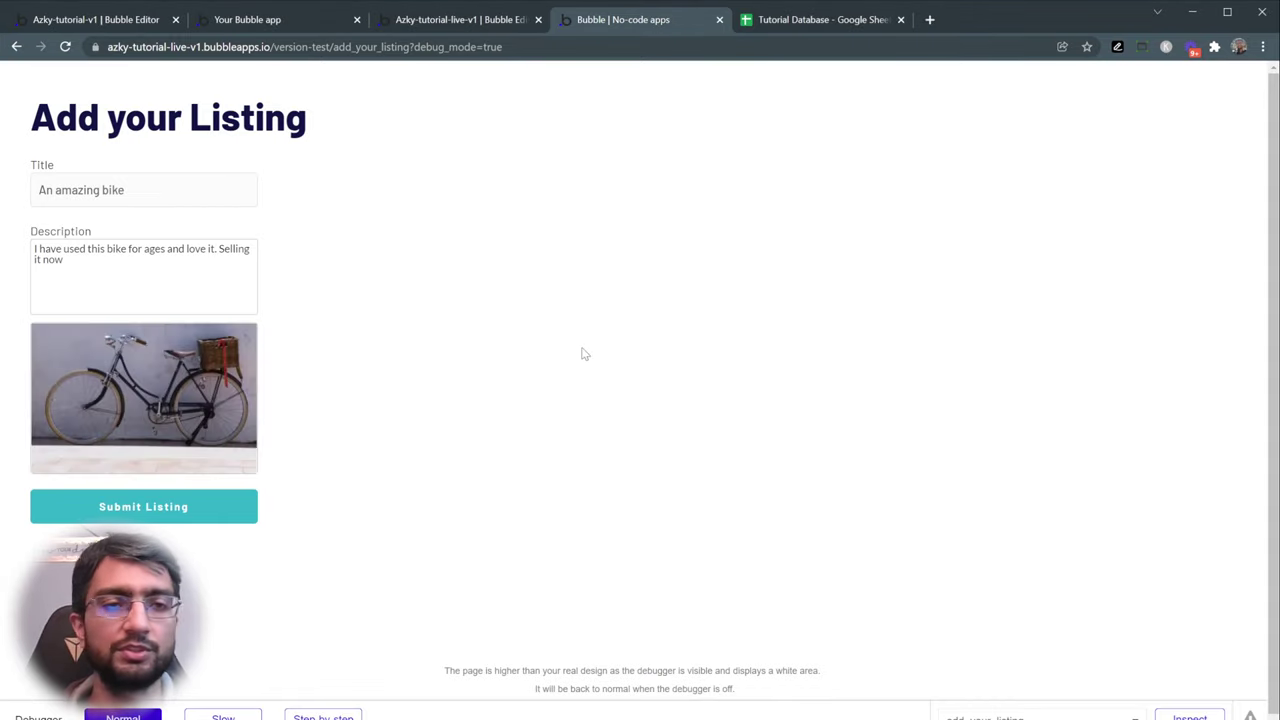
- Inspect the inputs and page in the debugger, then enable step-by-step mode
{"action": "left_click", "coordinate": [86, 196]}
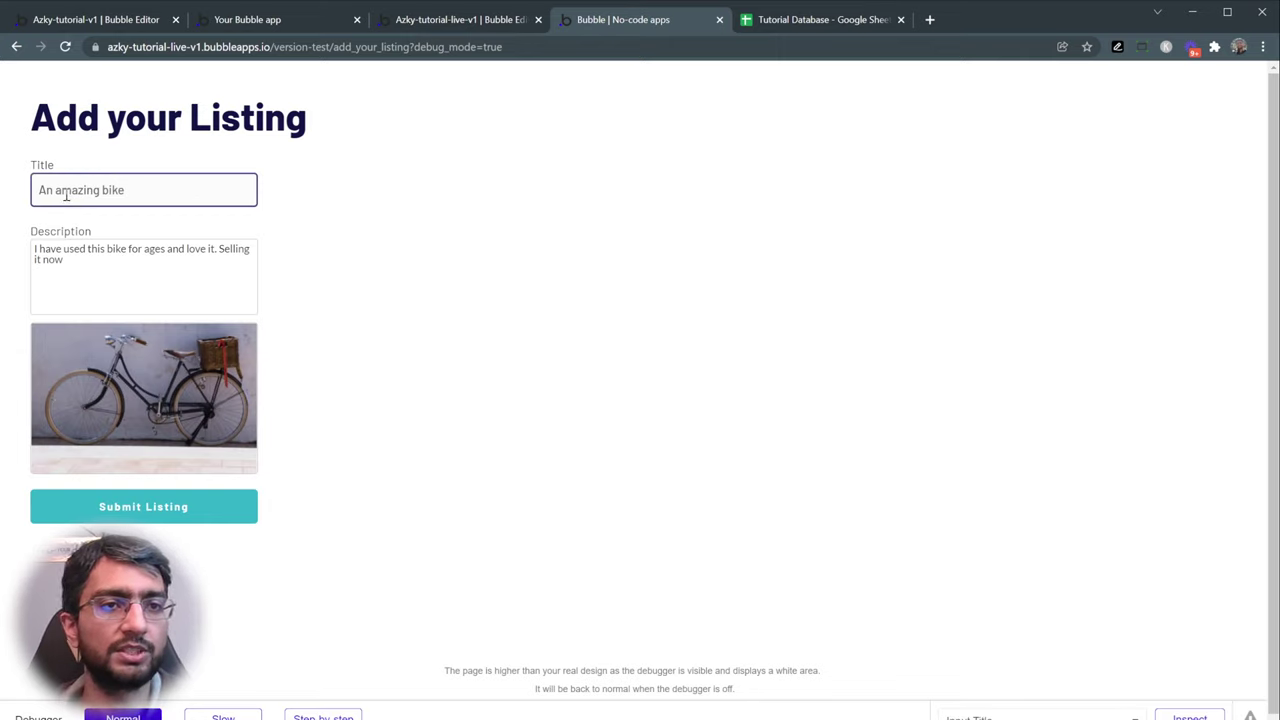
{"action": "left_click", "coordinate": [61, 247]}
{"action": "left_click", "coordinate": [135, 382]}
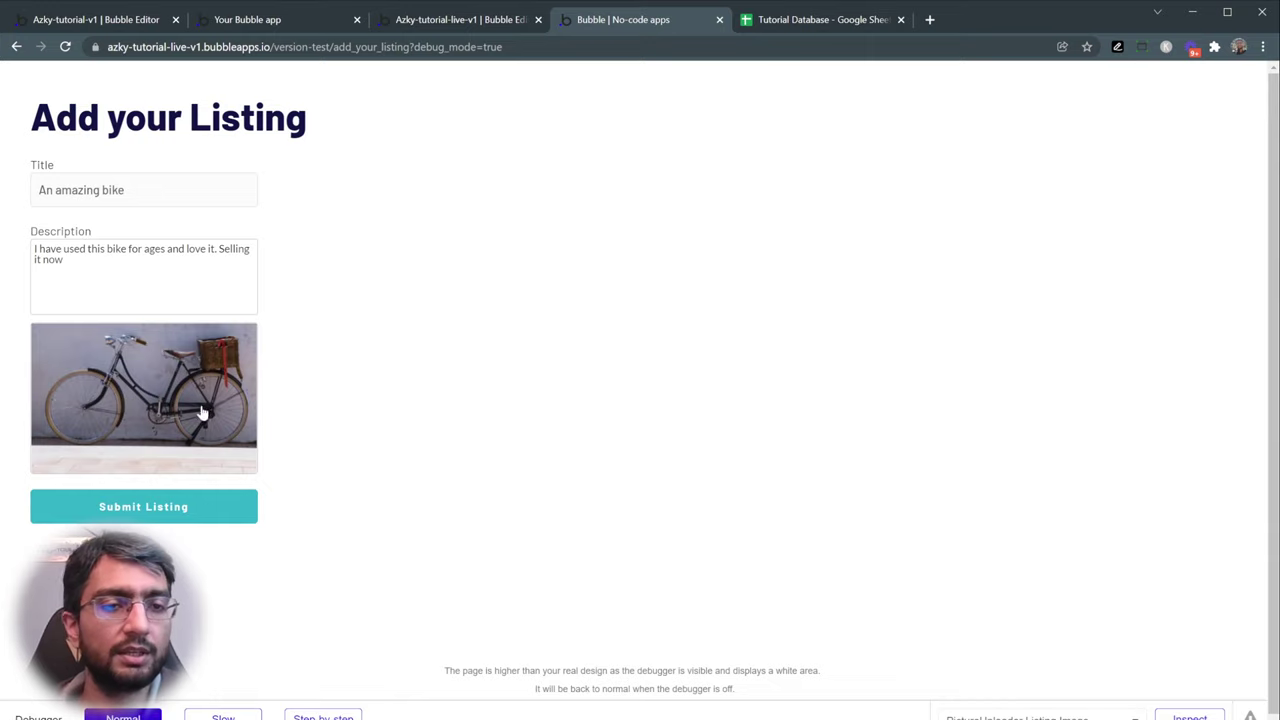
{"action": "left_click", "coordinate": [348, 390]}
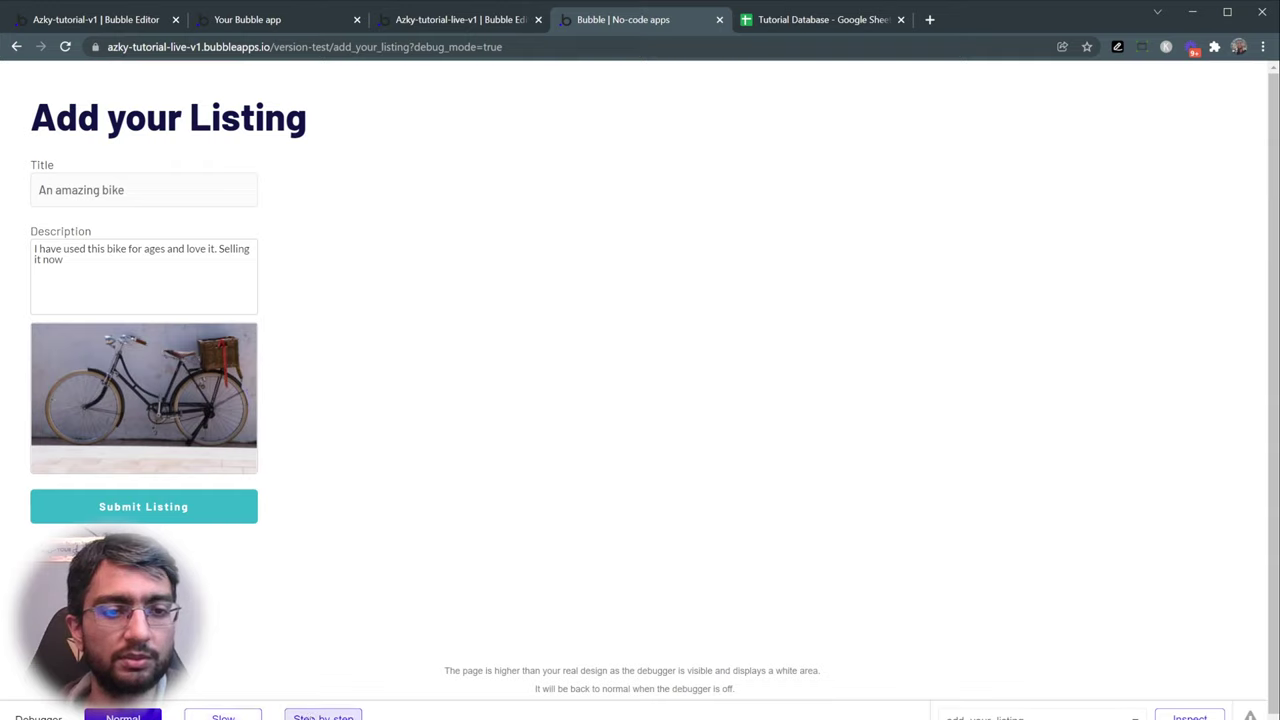
{"action": "left_click", "coordinate": [323, 716]}
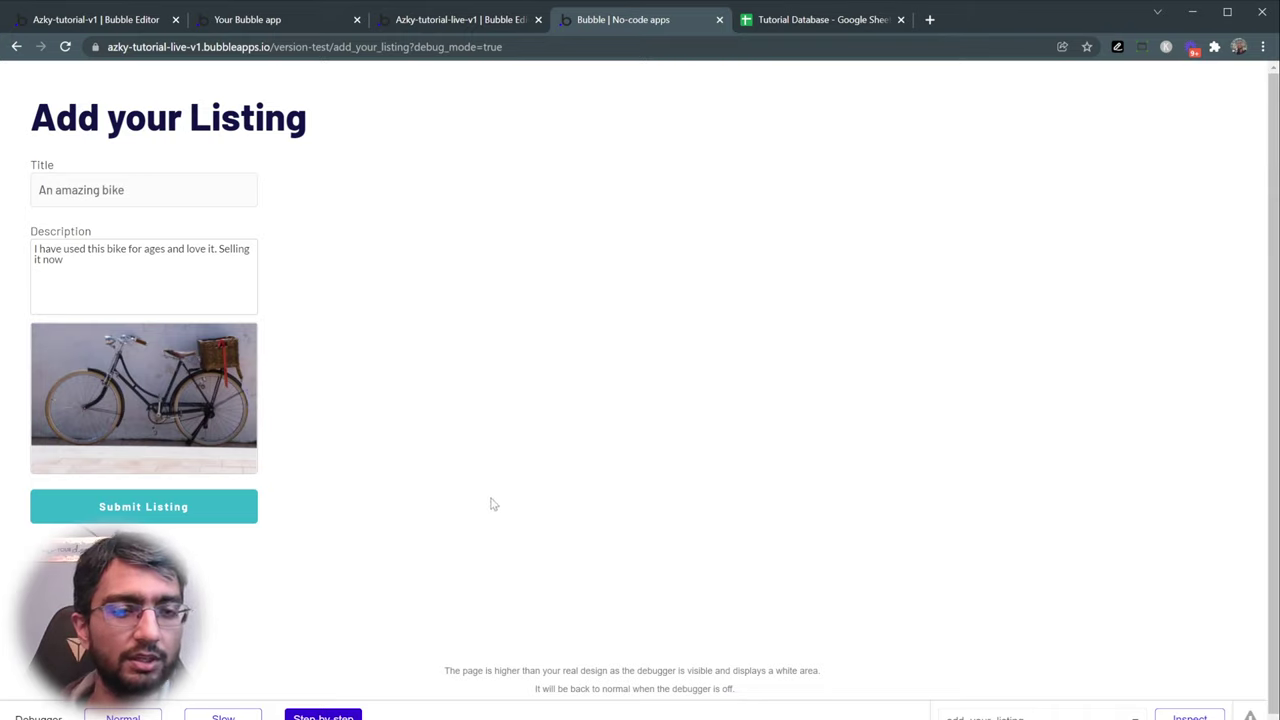
- Submit the listing, step through the create-listing and alert steps, then restore Normal mode
{"action": "left_click", "coordinate": [198, 520]}
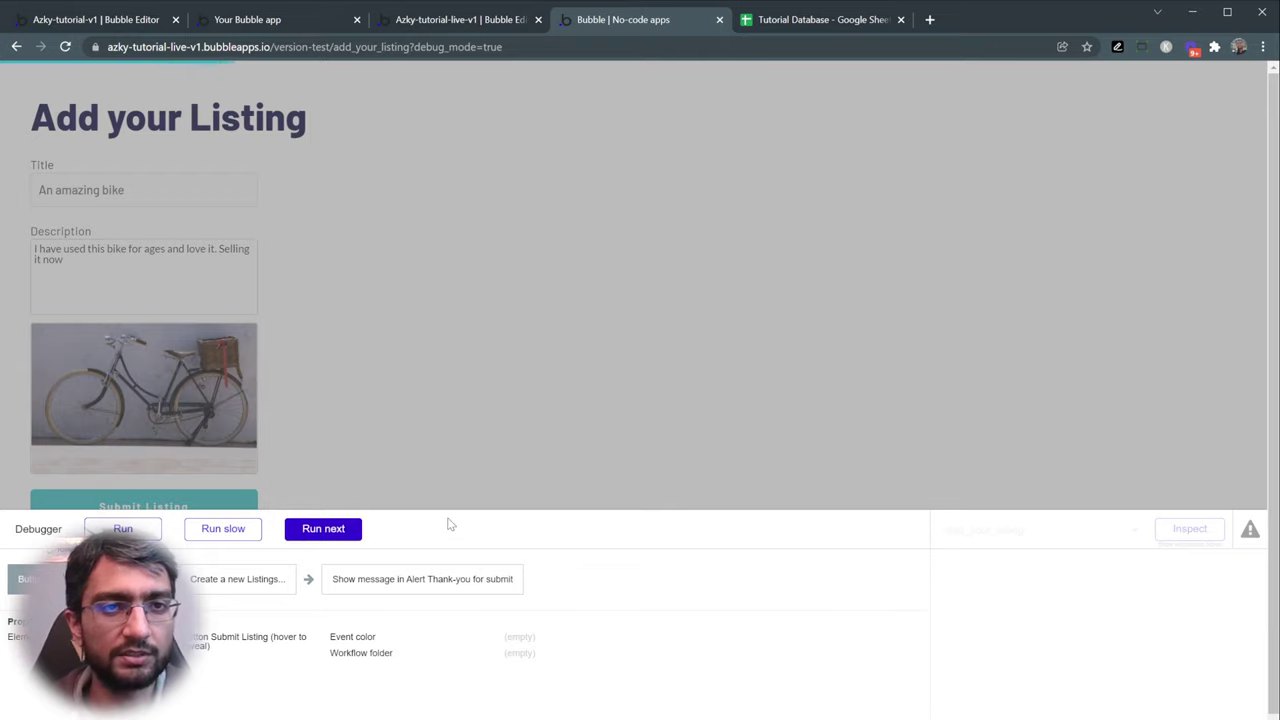
{"action": "left_click", "coordinate": [306, 538]}
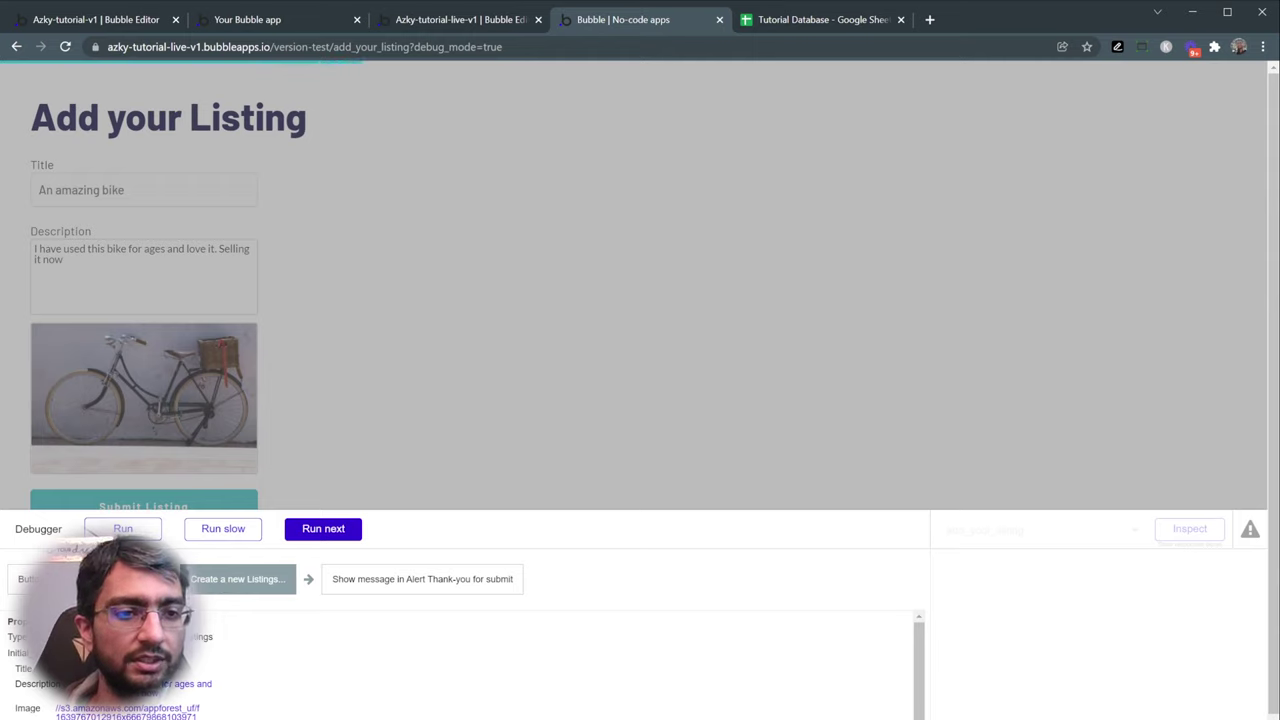
{"action": "triple_click", "coordinate": [97, 714]}
{"action": "left_click", "coordinate": [97, 712]}
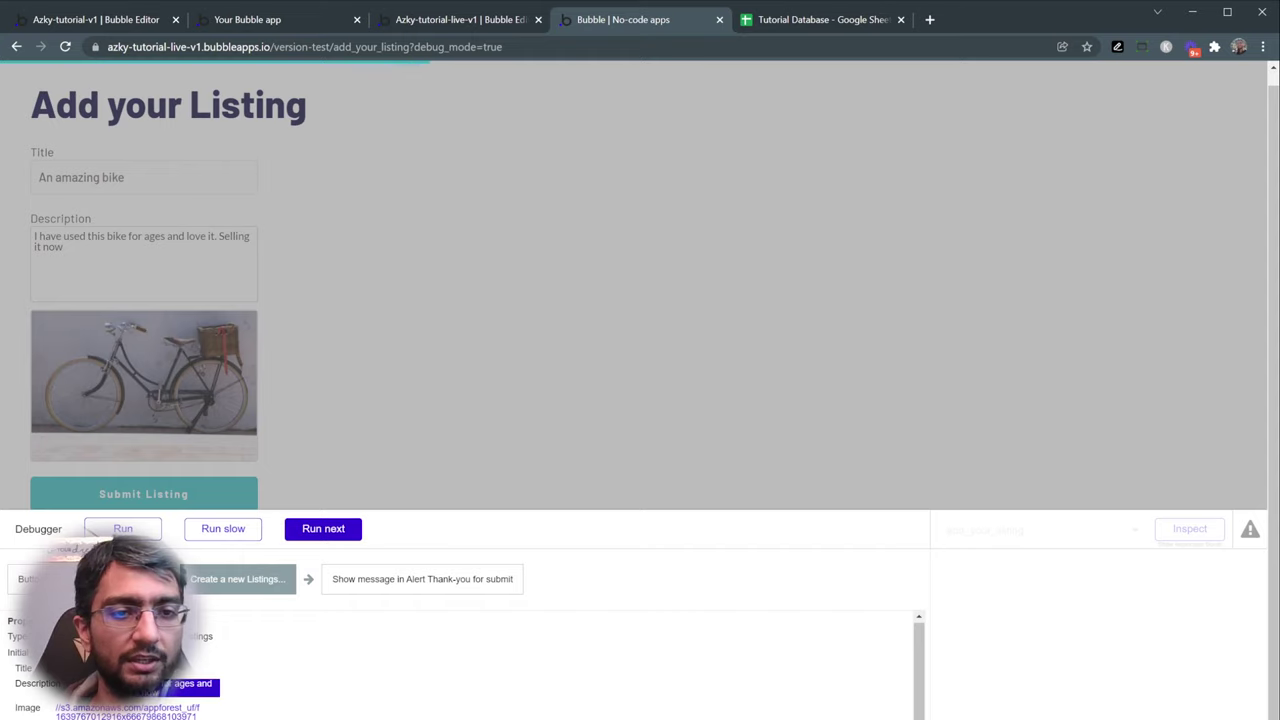
{"action": "left_click", "coordinate": [335, 530]}
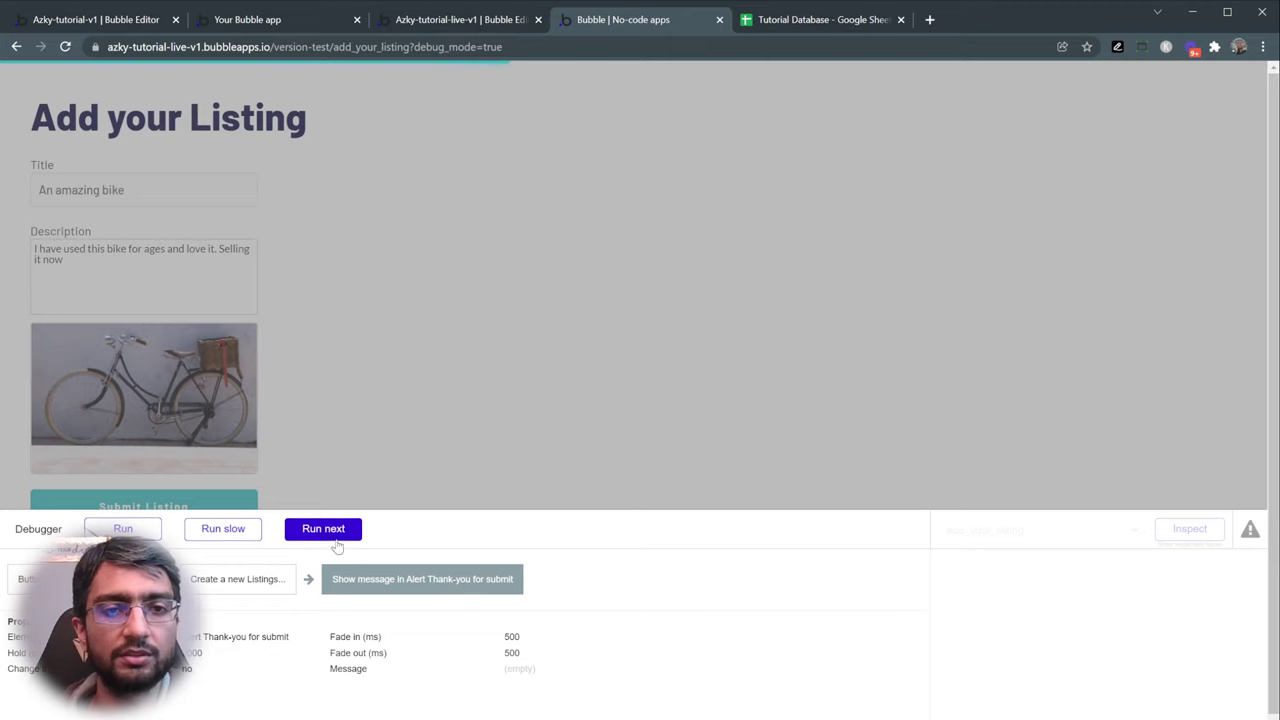
{"action": "left_click", "coordinate": [333, 531]}
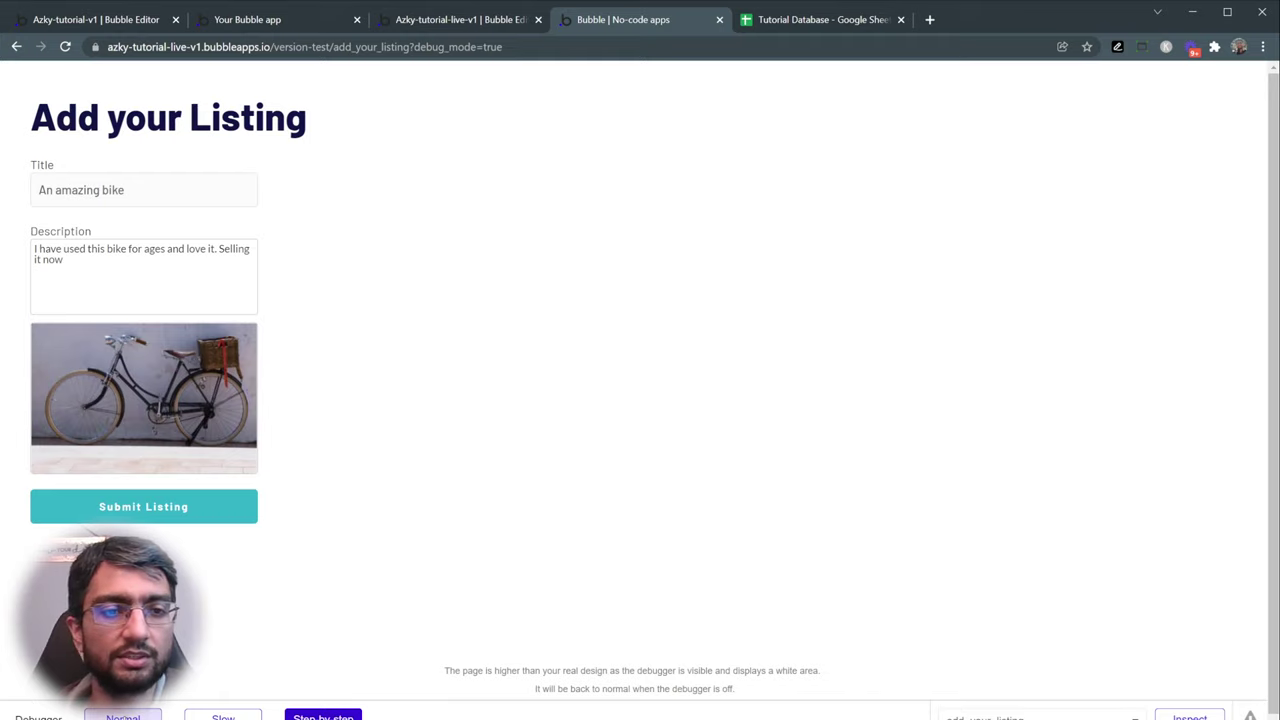
{"action": "left_click", "coordinate": [122, 717]}
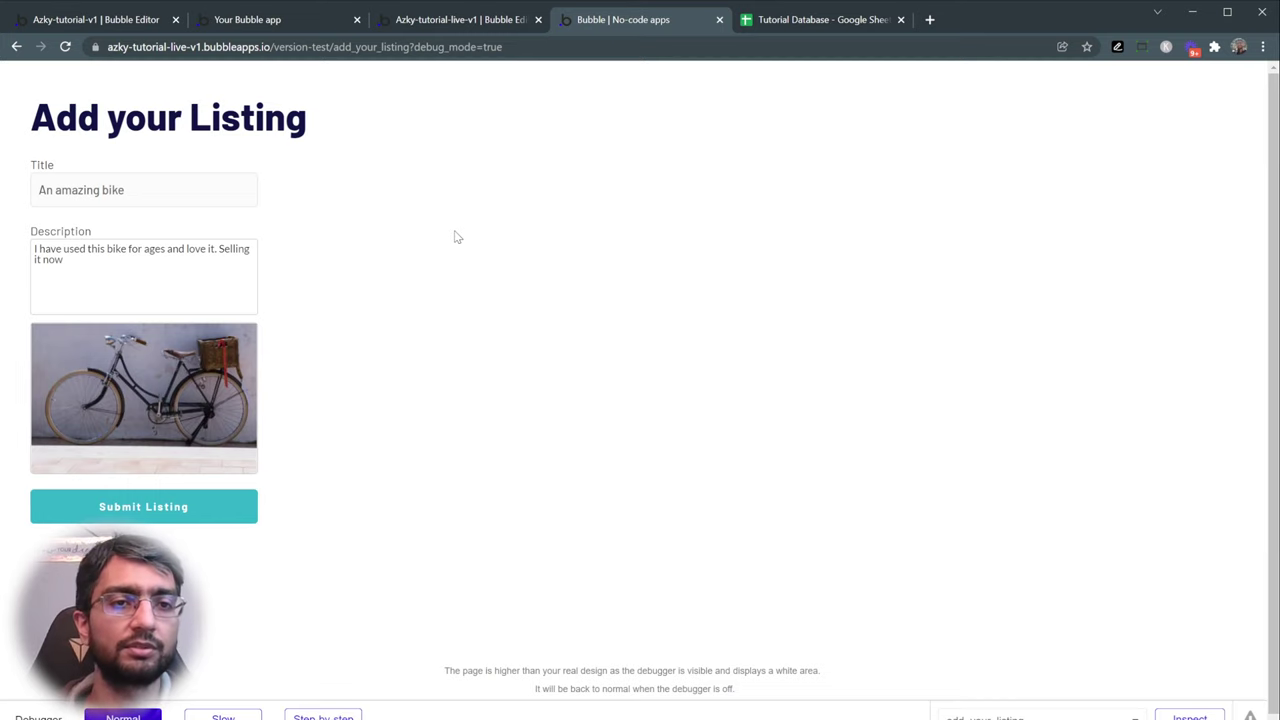
{"action": "left_click", "coordinate": [428, 23]}
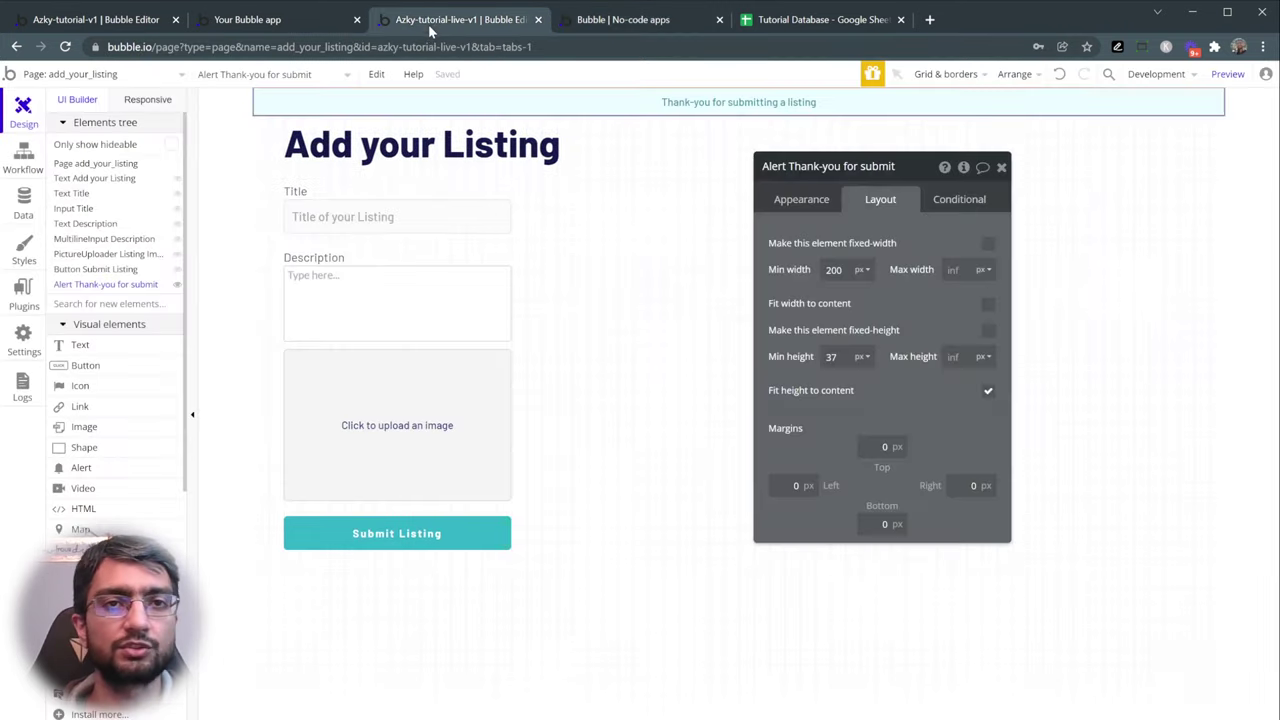
- Add 'Reset relevant inputs' as step 3 and reload the preview page
{"action": "left_click", "coordinate": [8, 164]}
{"action": "left_click", "coordinate": [508, 268]}
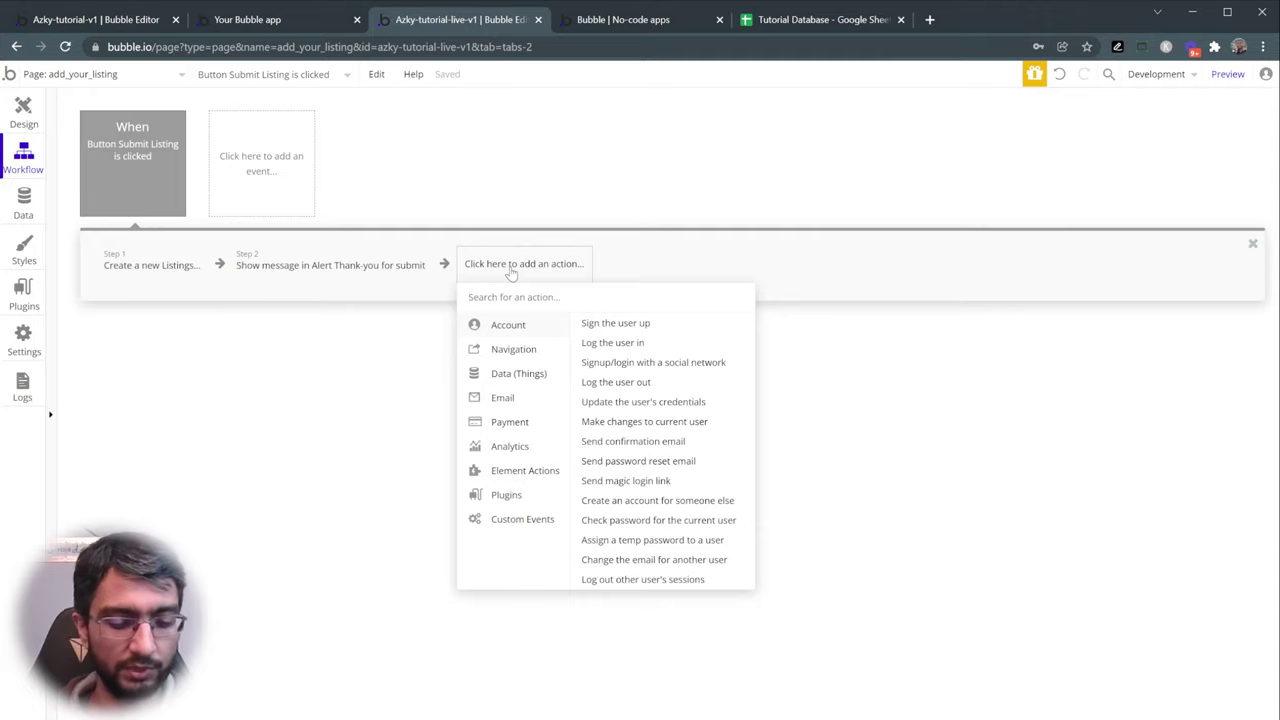
{"action": "type", "text": "reset"}
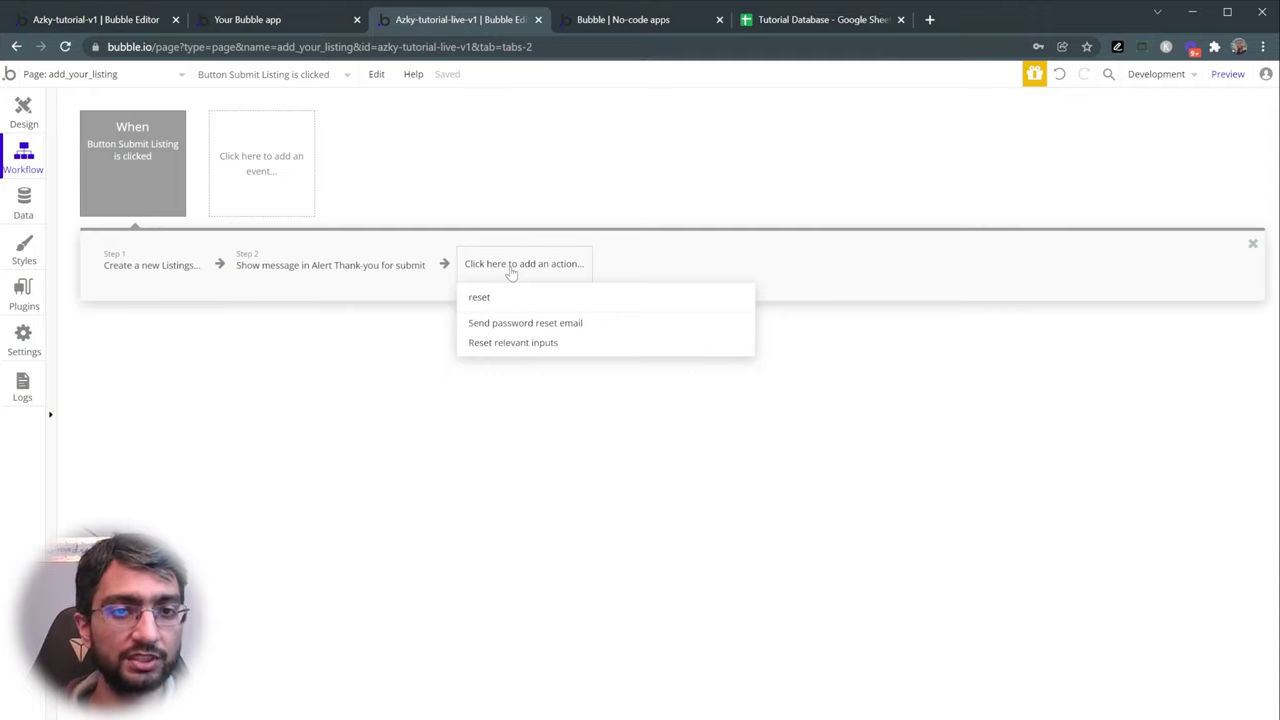
{"action": "left_click", "coordinate": [532, 344]}
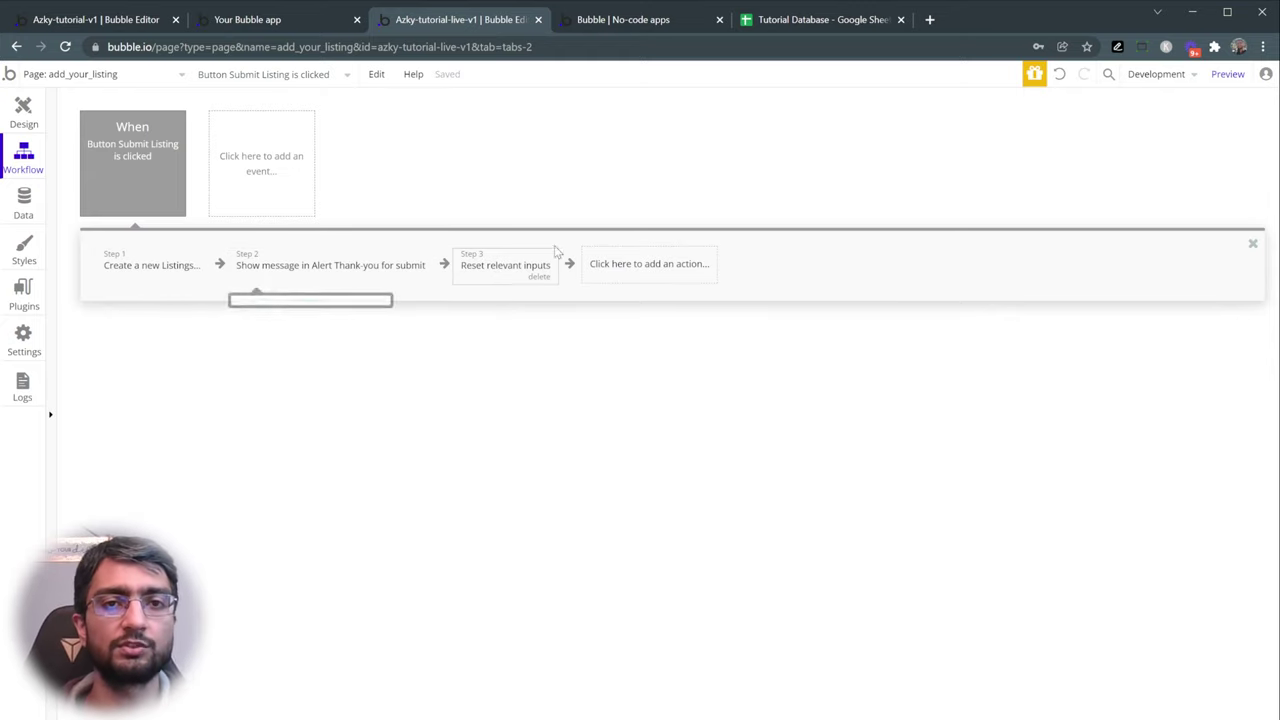
{"action": "left_click", "coordinate": [630, 20]}
{"action": "left_click", "coordinate": [603, 88]}
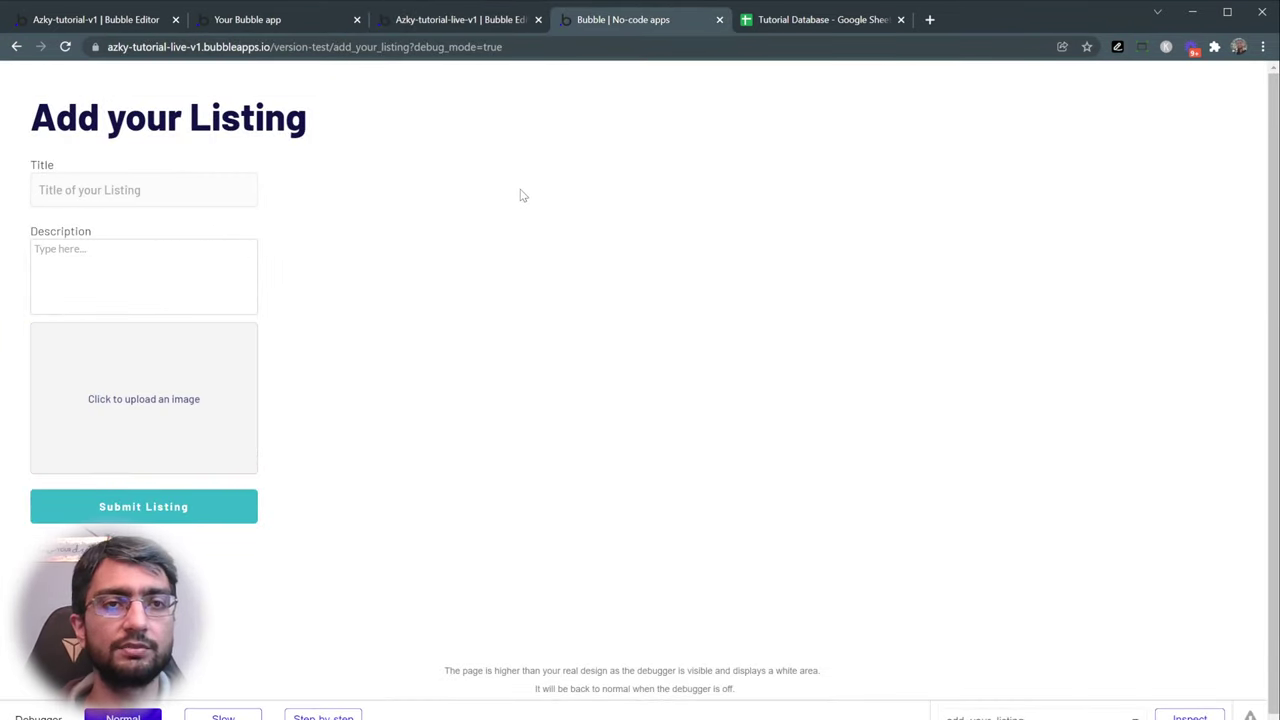
- Enter the title 'An amazing car' and description 'This car is lovely', then pick a photo to upload
{"action": "left_click", "coordinate": [114, 186]}
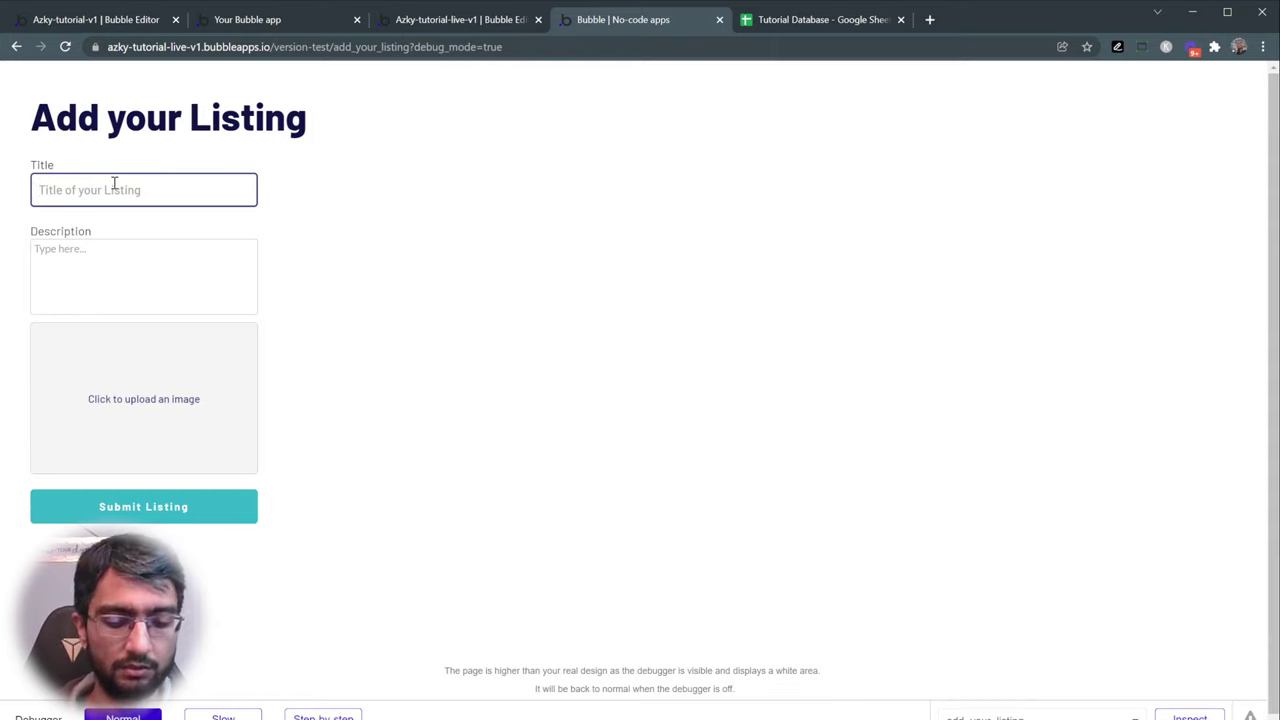
{"action": "type", "text": "An amazo"}
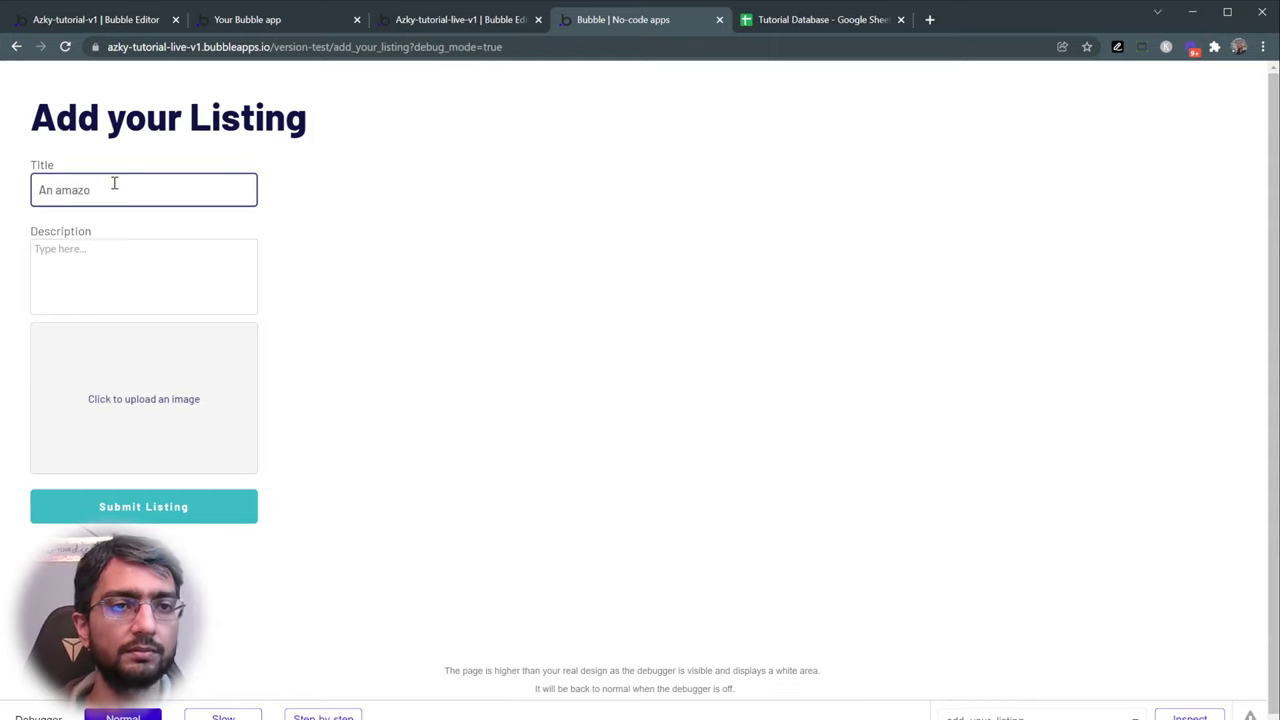
{"action": "key", "text": "BackSpace"}
{"action": "type", "text": "ing car"}
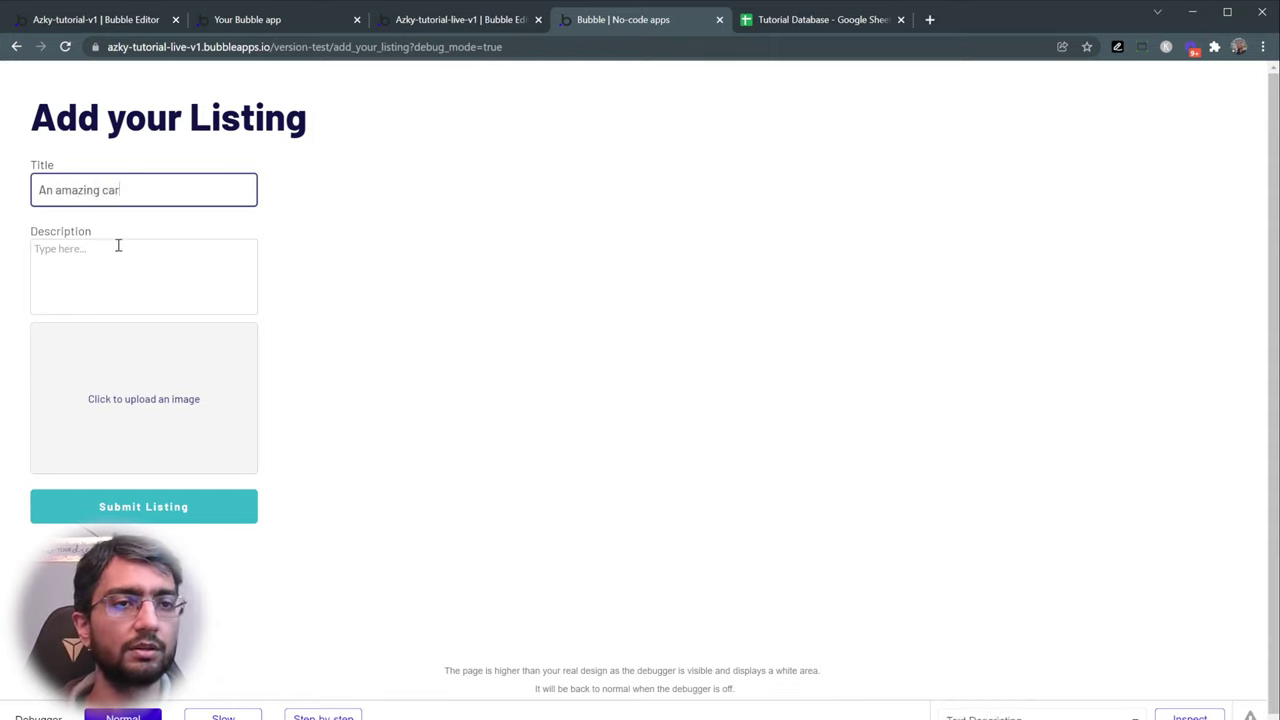
{"action": "left_click", "coordinate": [118, 246]}
{"action": "type", "text": "This car is lovely"}
{"action": "left_click", "coordinate": [150, 372]}
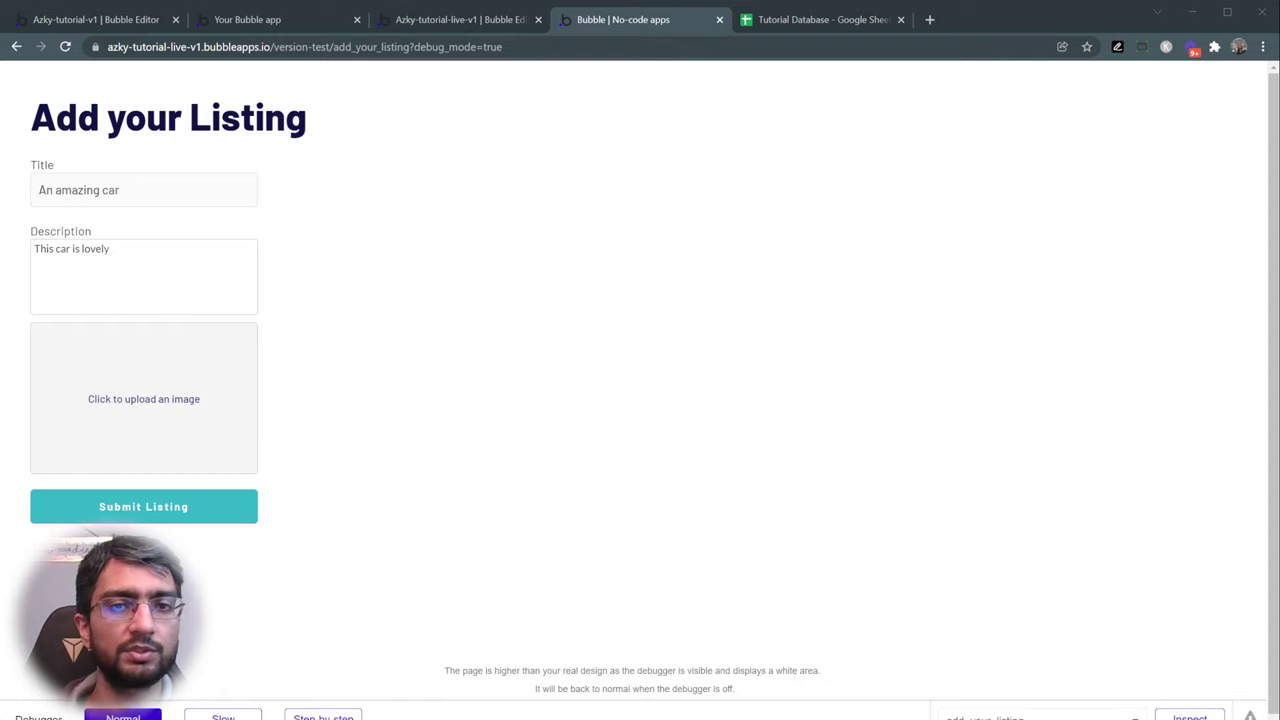
{"action": "double_click", "coordinate": [686, 384]}
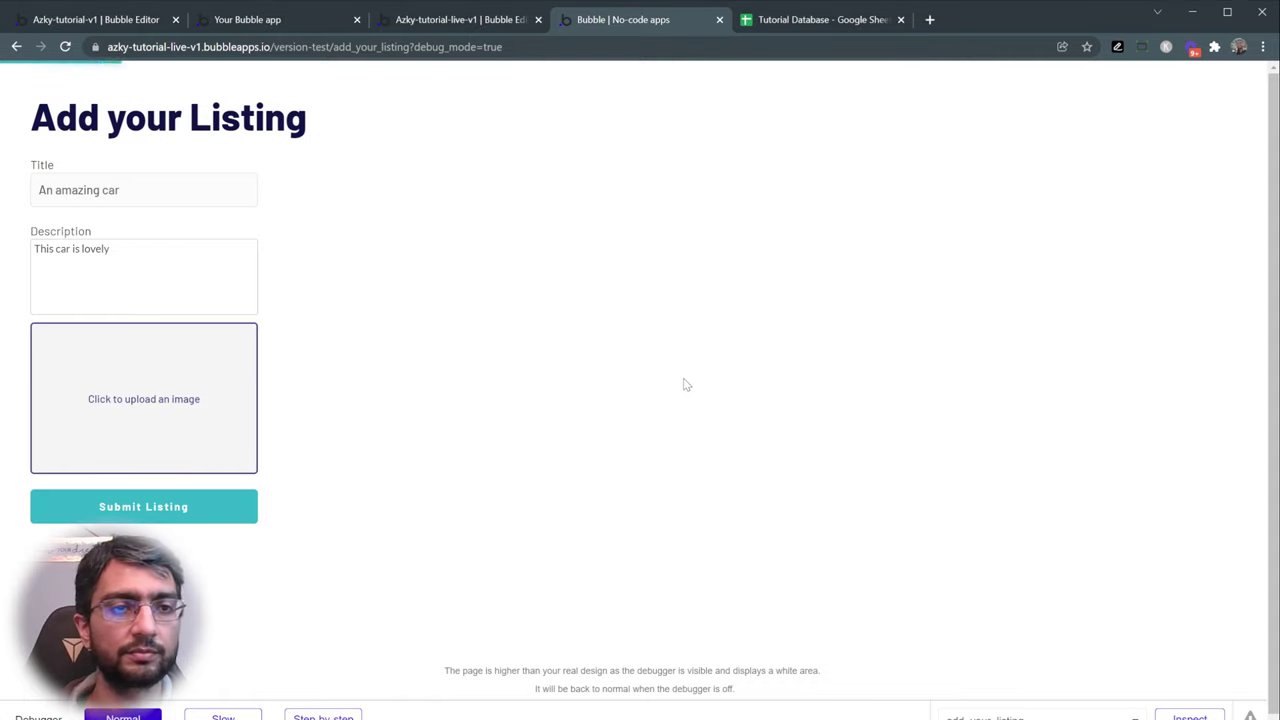
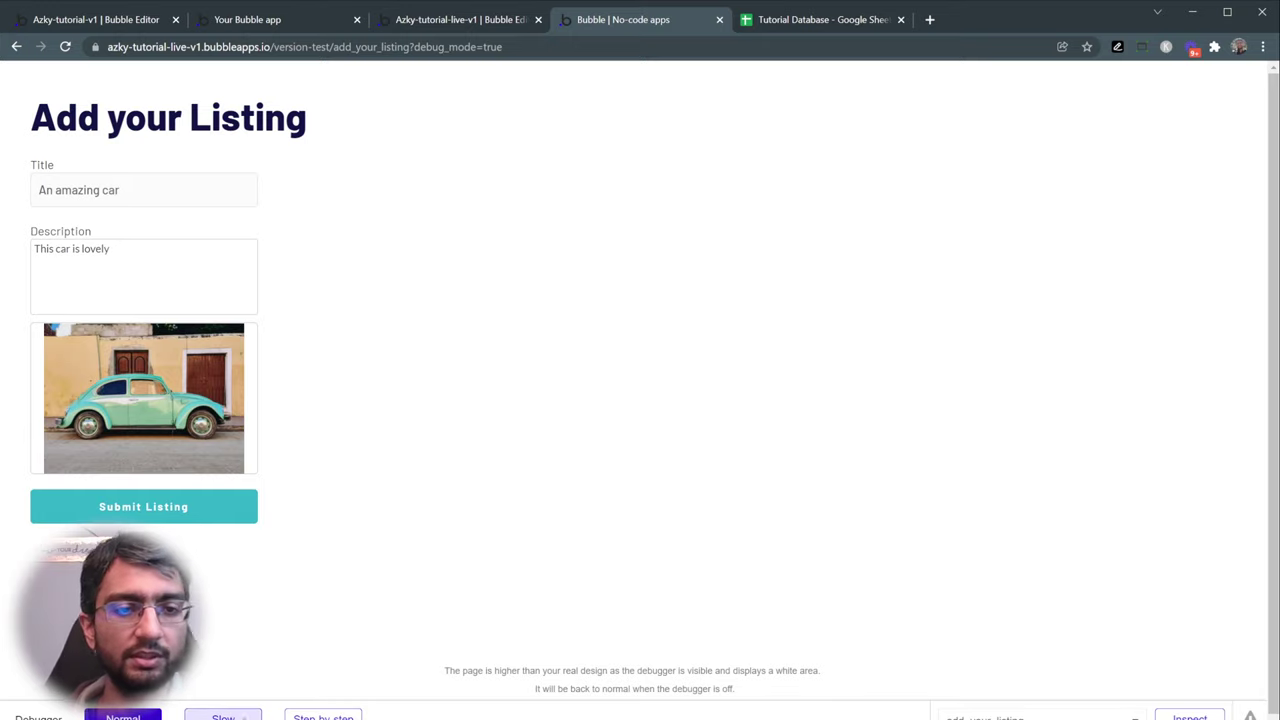
- Submit the test car listing with the debugger in Slow mode, then restore Normal speed
{"action": "left_click", "coordinate": [223, 716]}
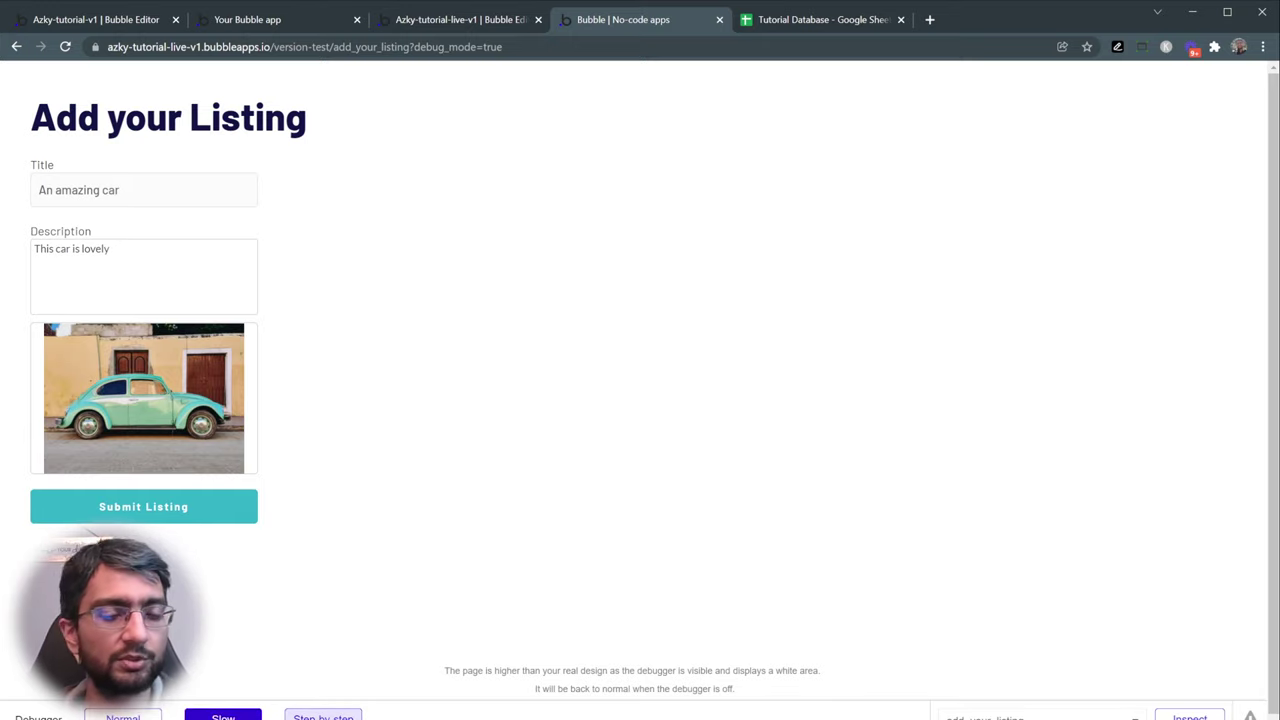
{"action": "left_click", "coordinate": [197, 516]}
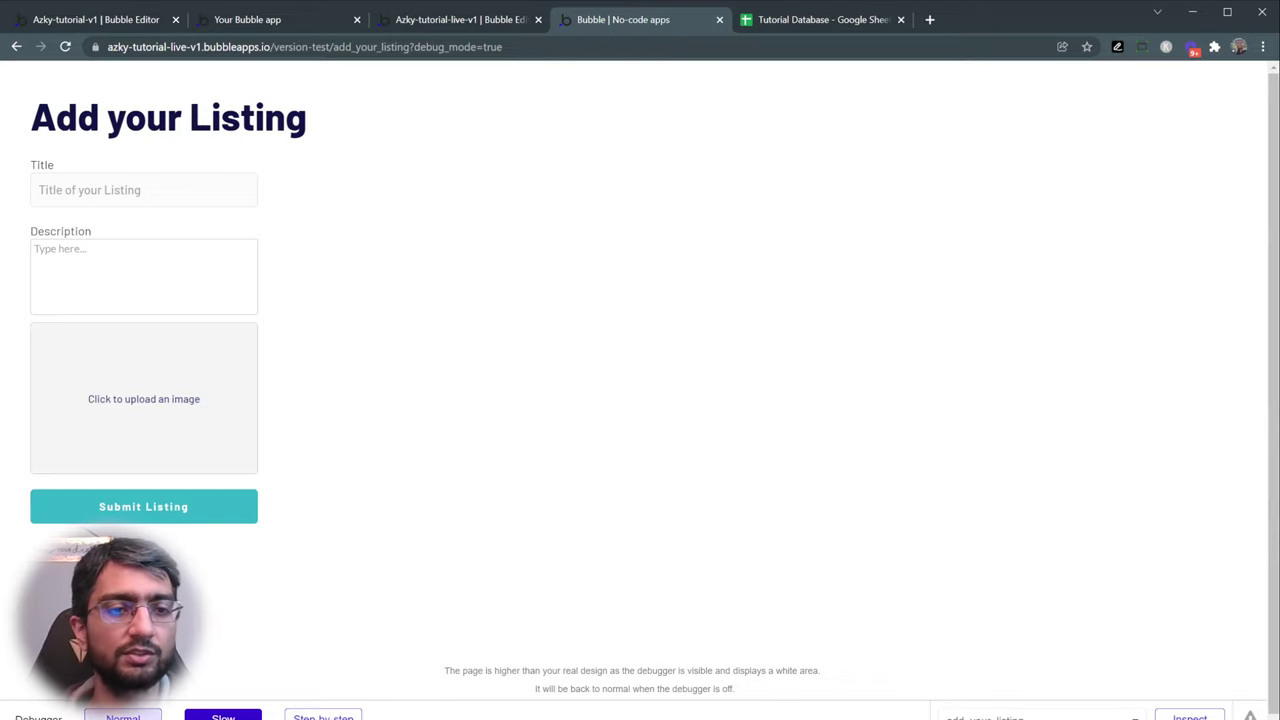
{"action": "left_click", "coordinate": [150, 712]}
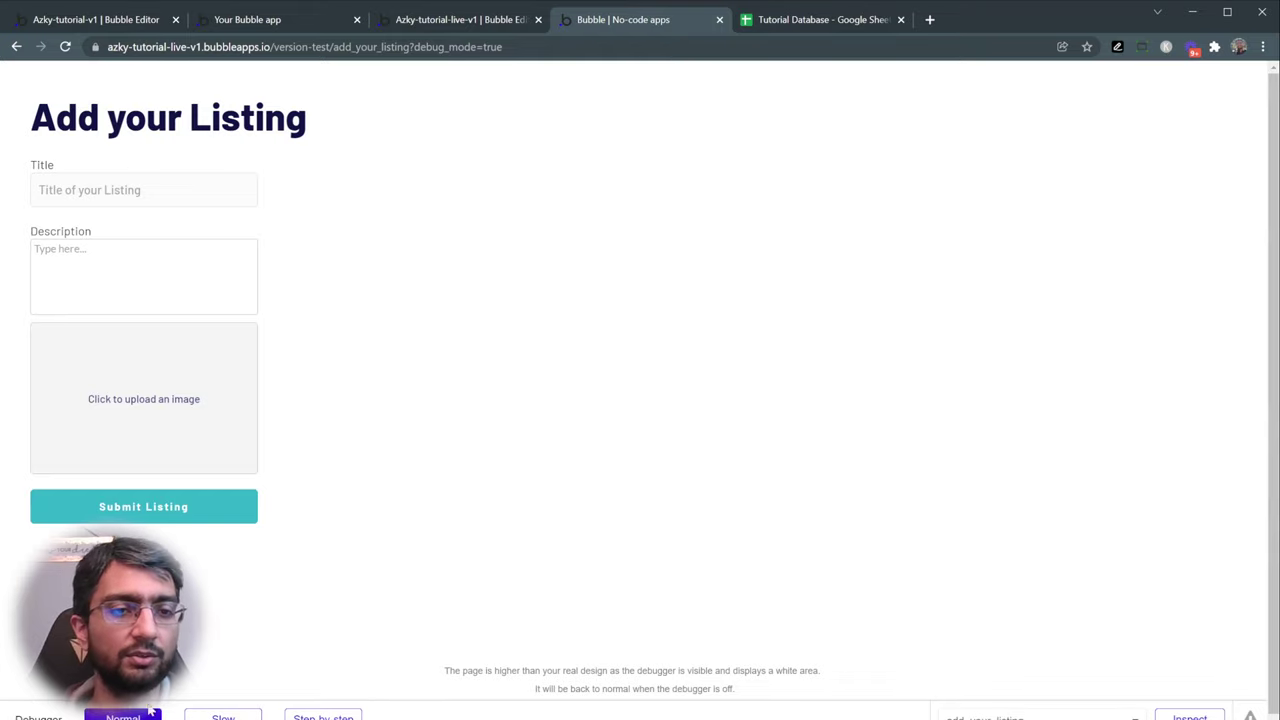
- Bring up the editor workflow that runs when Submit Listing is clicked
{"action": "left_click", "coordinate": [420, 20]}
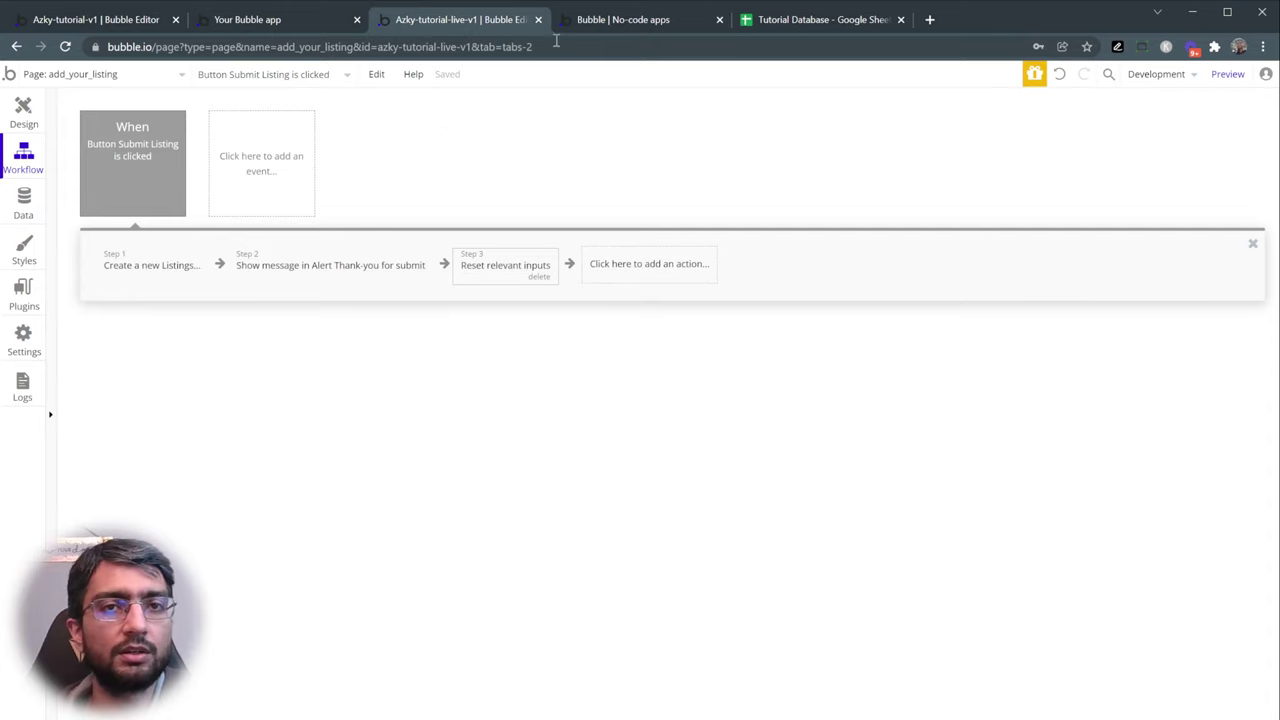
{"action": "left_click", "coordinate": [598, 22]}
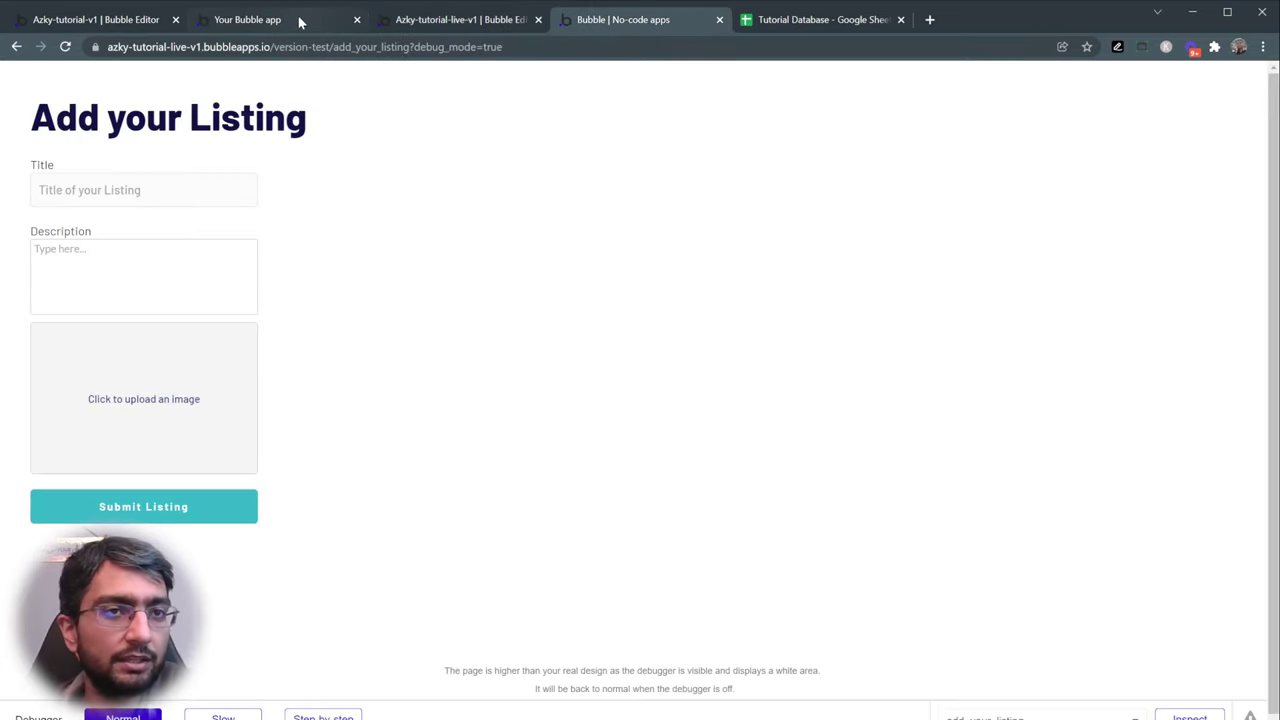
{"action": "left_click", "coordinate": [438, 20]}
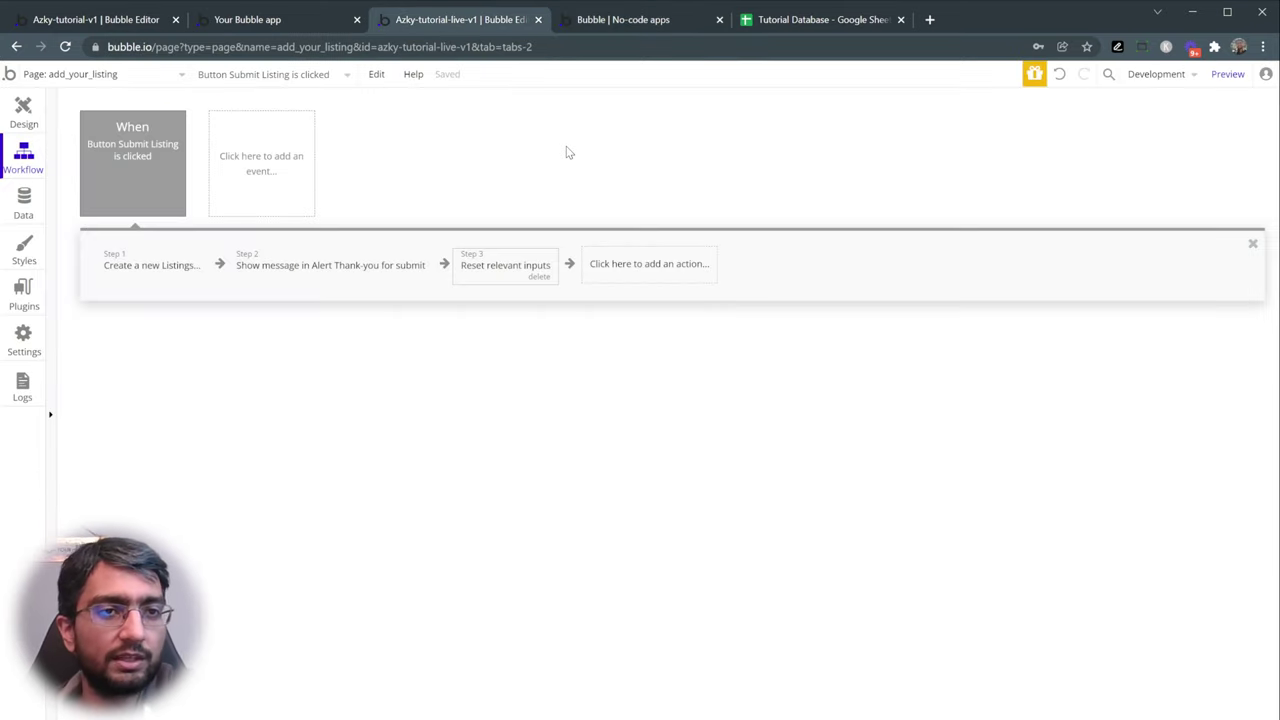
- Check the All Listings records 'An amazing car' and 'An amazing bike', widening the Image column
{"action": "left_click", "coordinate": [35, 203]}
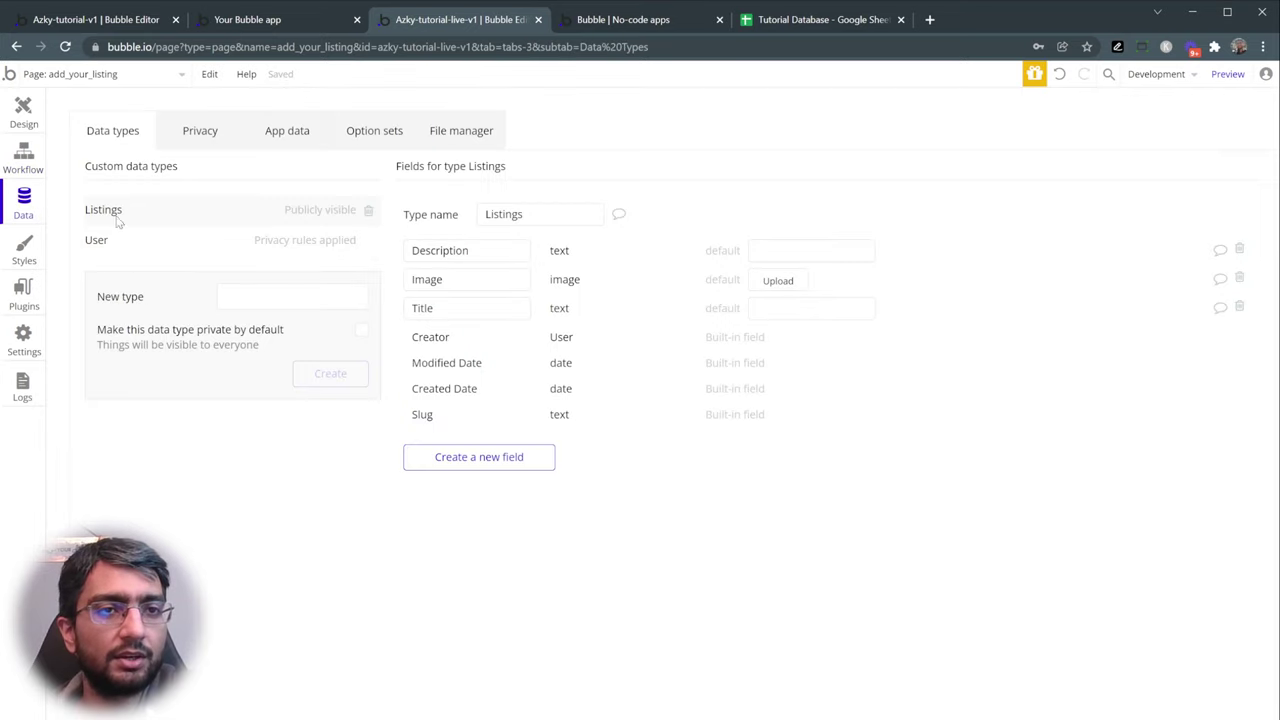
{"action": "left_click", "coordinate": [287, 128]}
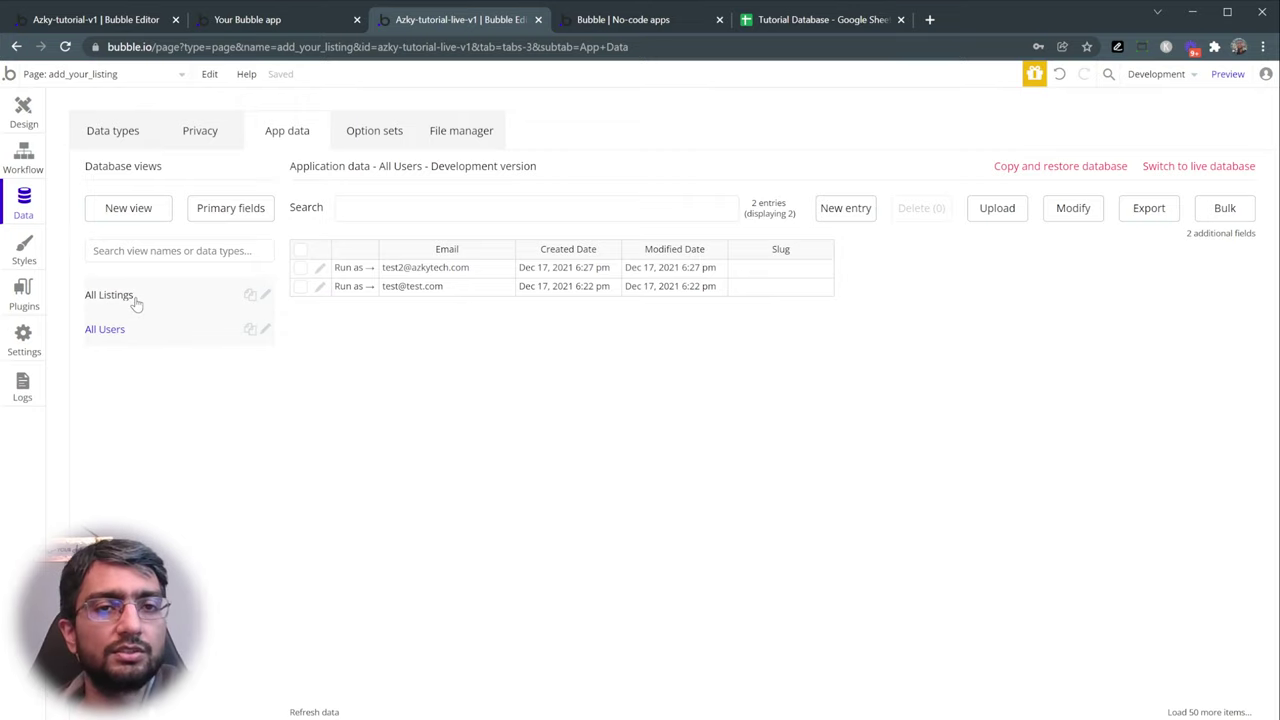
{"action": "left_click", "coordinate": [137, 304]}
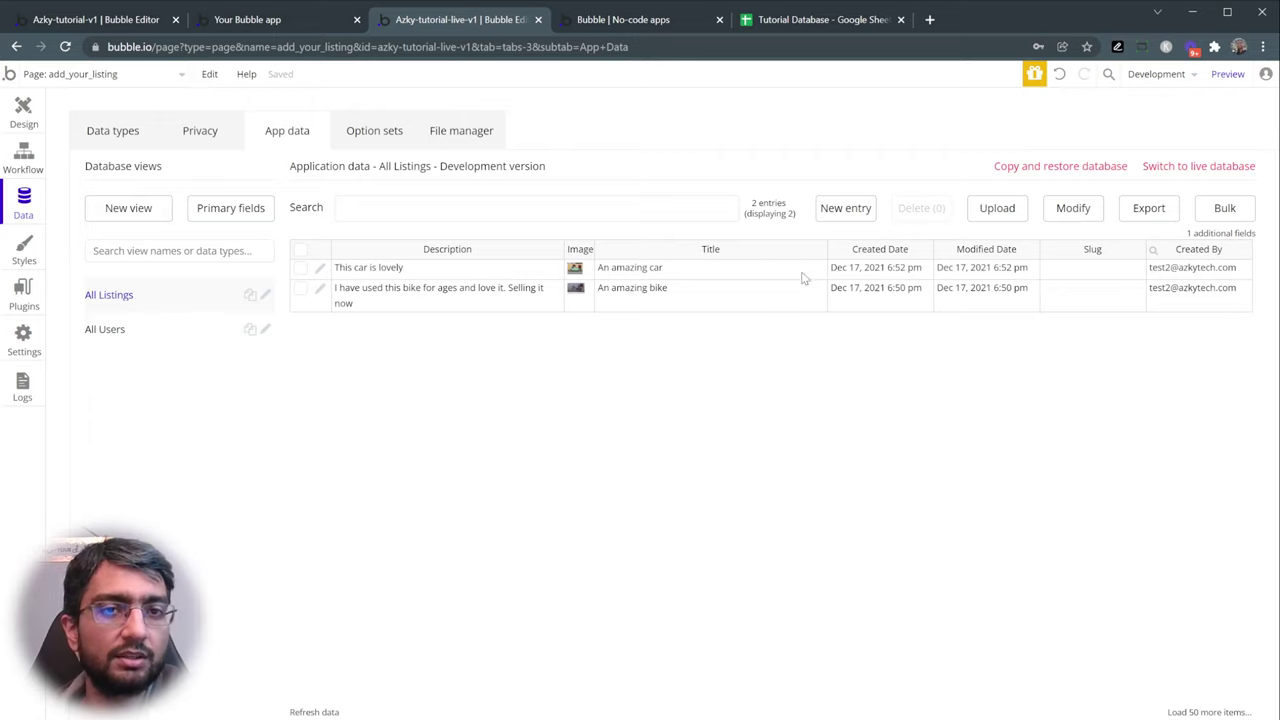
{"action": "left_click", "coordinate": [648, 270]}
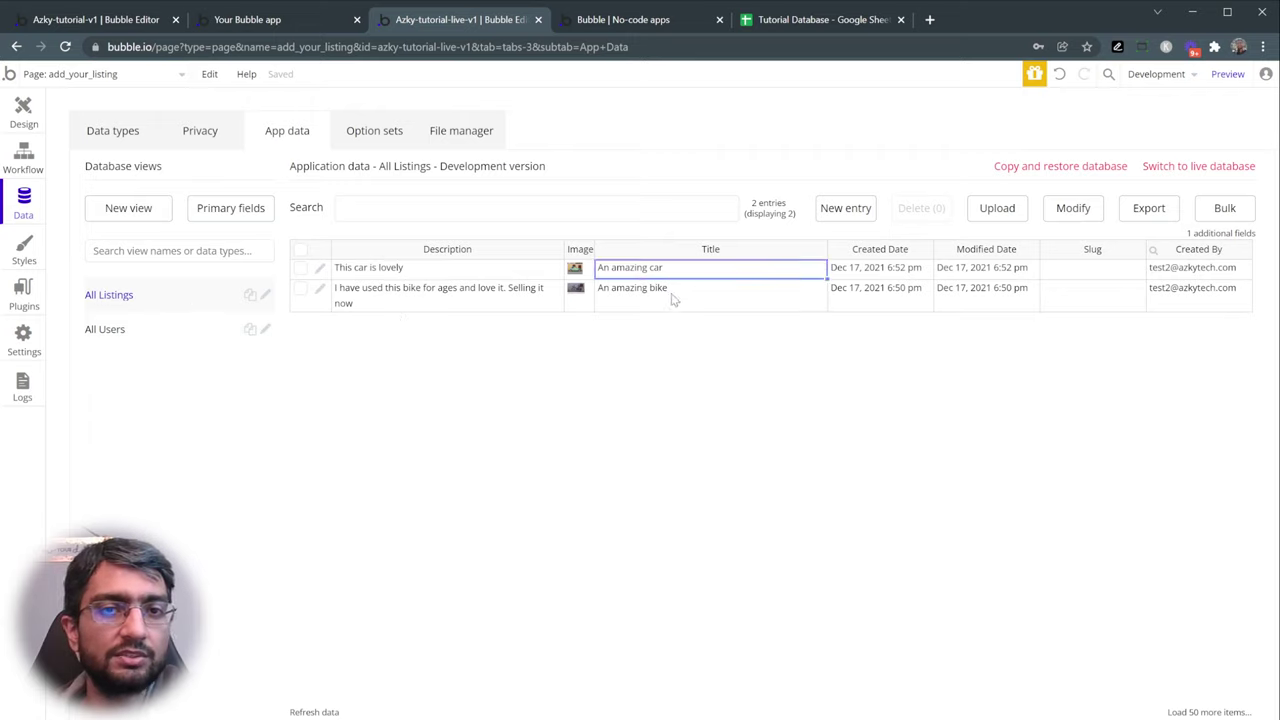
{"action": "left_click", "coordinate": [681, 306]}
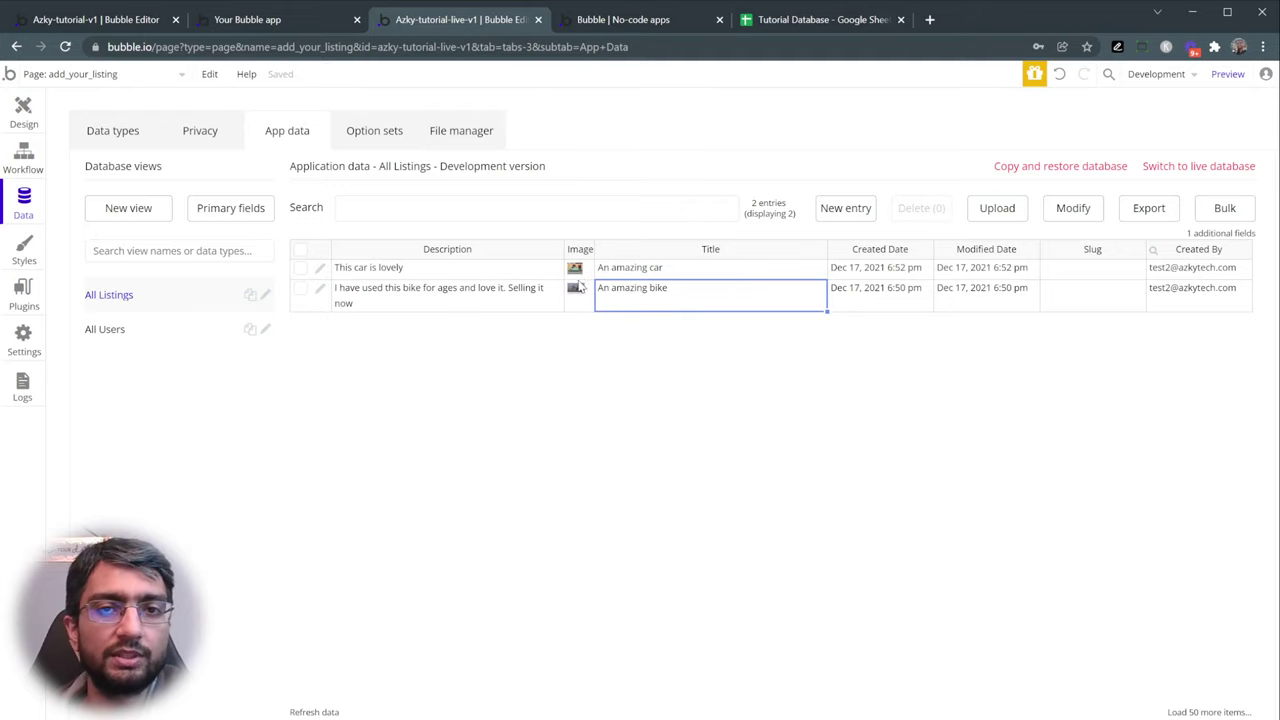
{"action": "left_click_drag", "start_coordinate": [594, 248], "coordinate": [628, 249]}
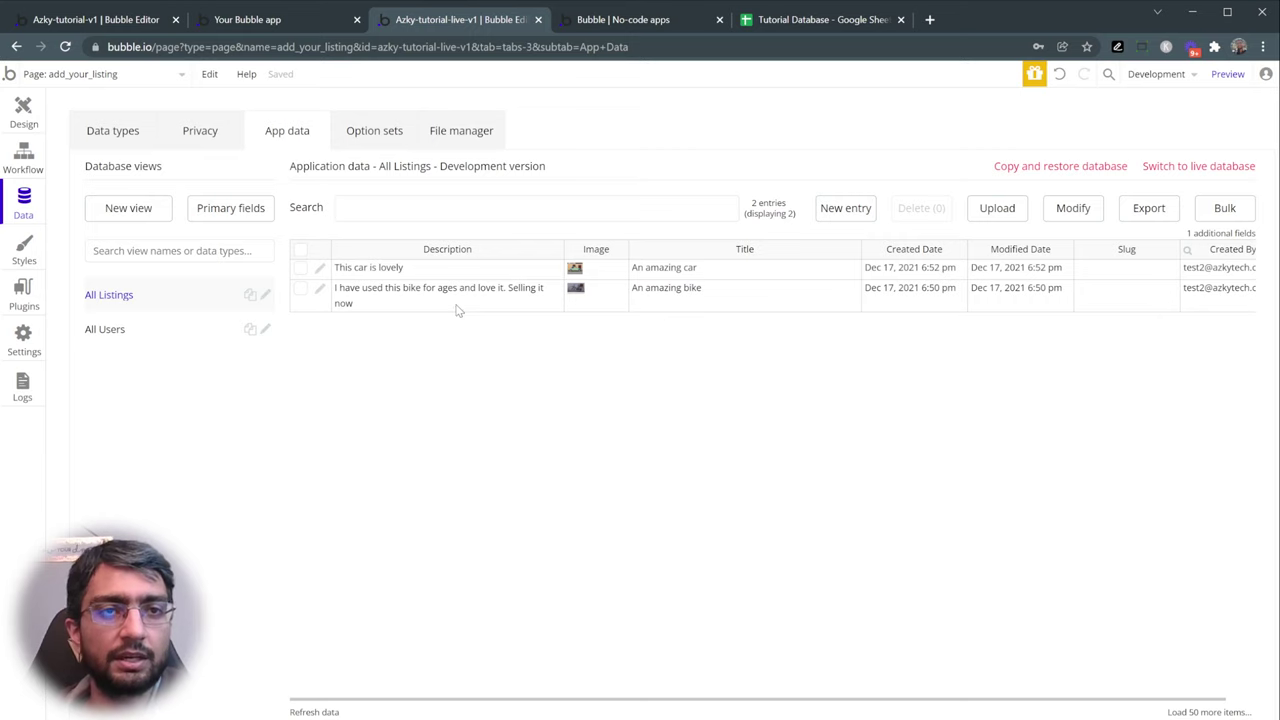
{"action": "left_click", "coordinate": [24, 112]}
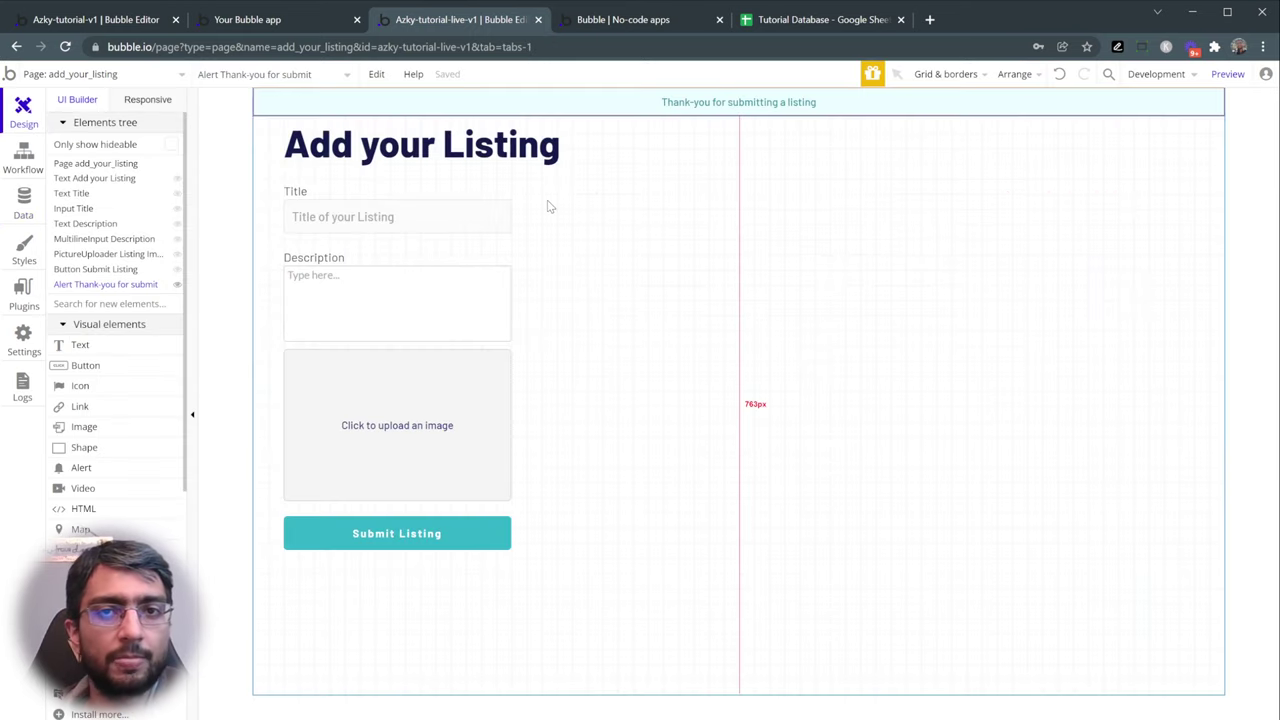
- Hide the Alert Thank-you for submit element and view the Listings data type's fields
{"action": "left_click", "coordinate": [177, 285]}
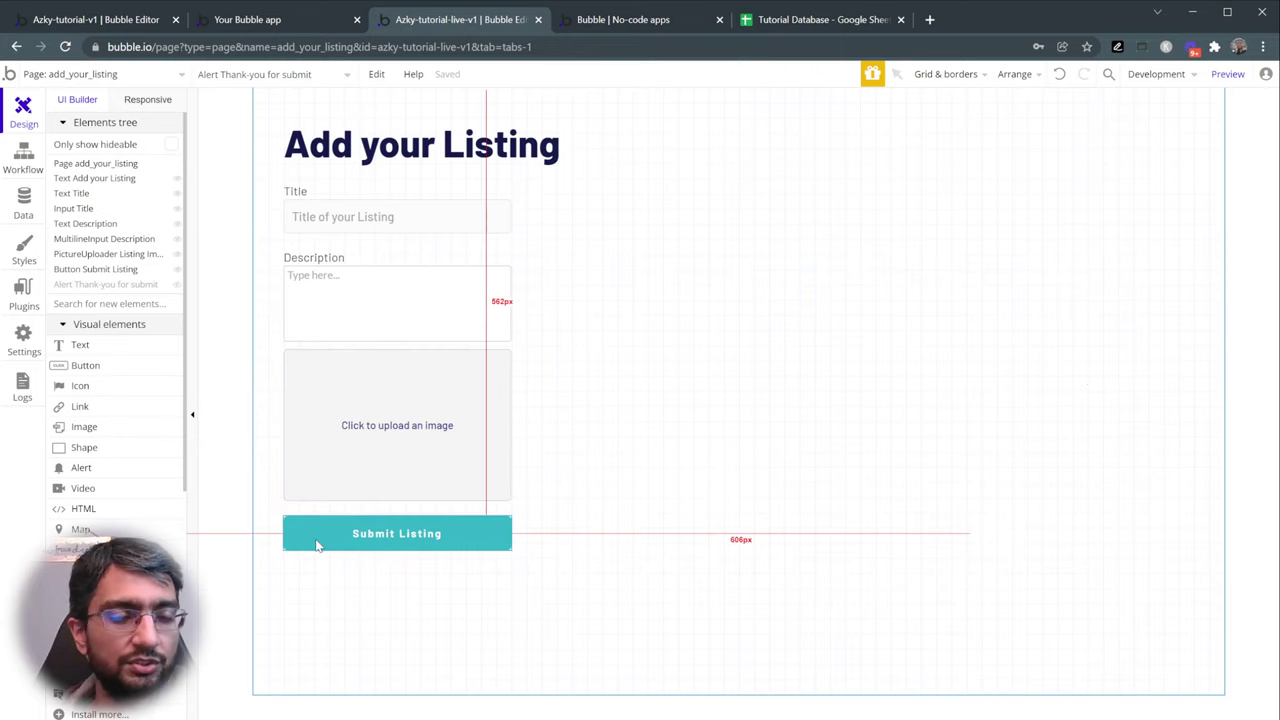
{"action": "left_click", "coordinate": [23, 205]}
{"action": "left_click", "coordinate": [110, 132]}
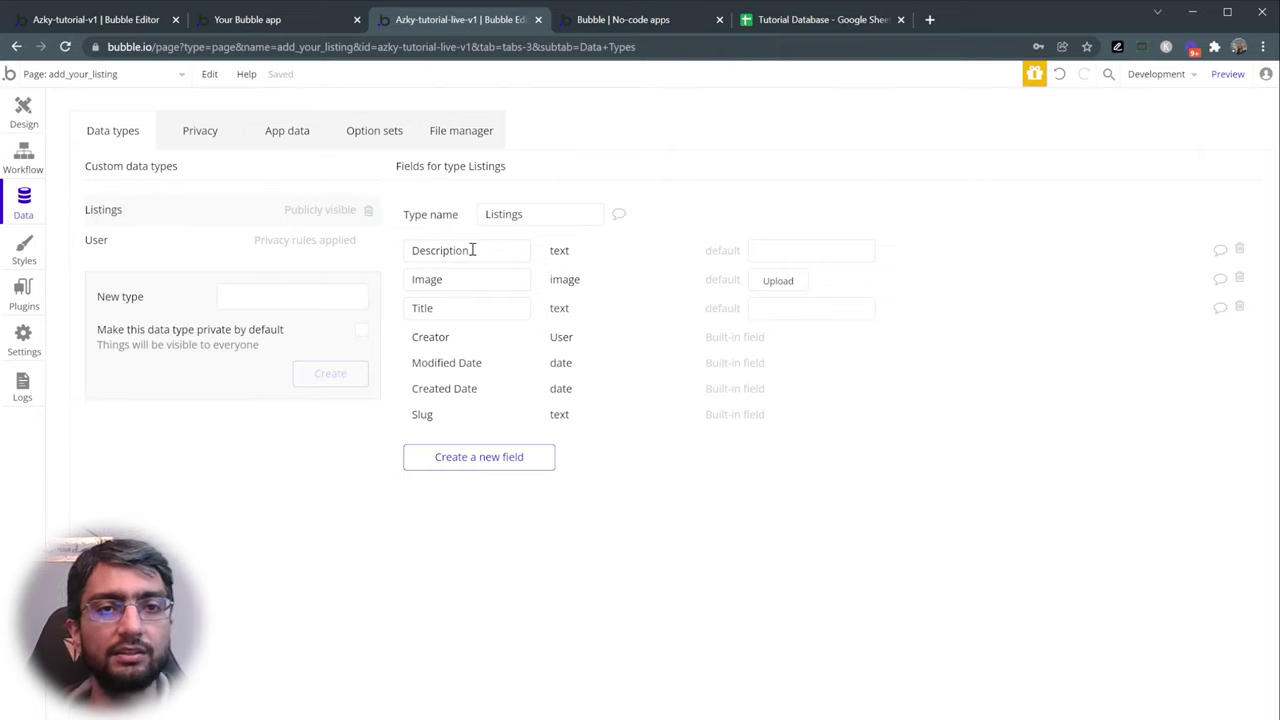
- Compare the Tutorial Database's Title, Description and Image headers with Bubble's Listings fields
{"action": "left_click", "coordinate": [760, 22]}
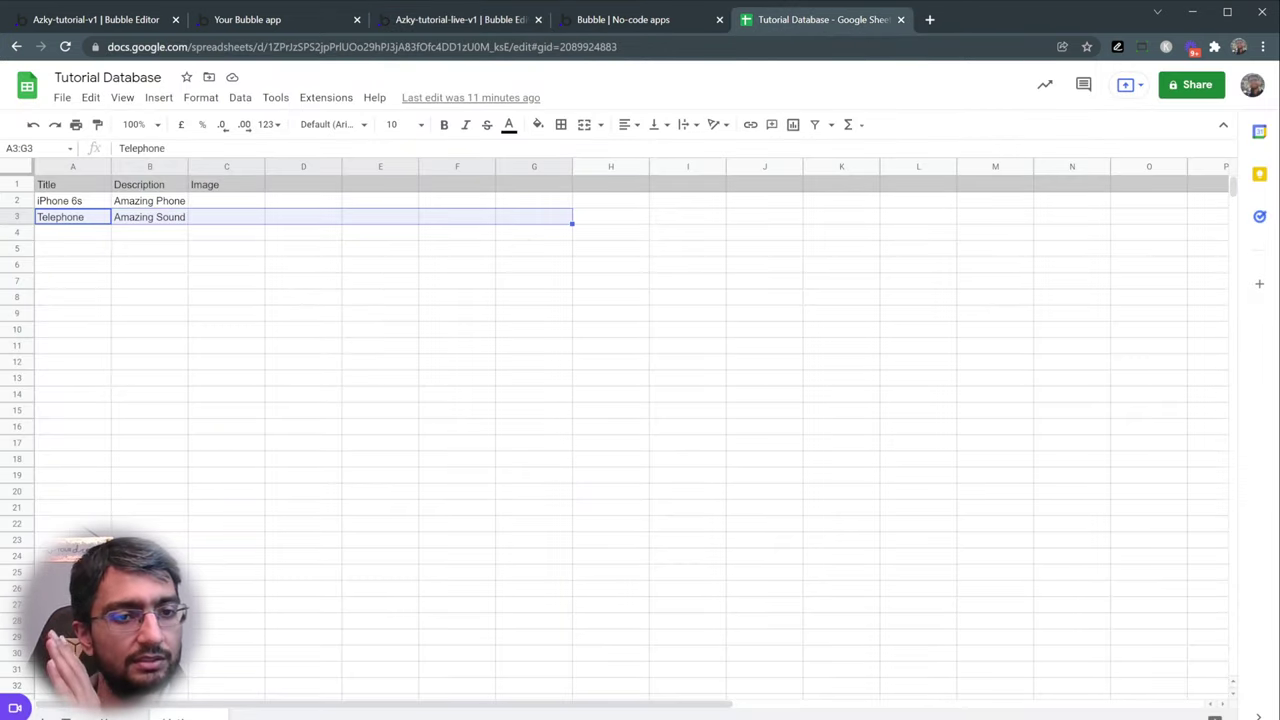
{"action": "left_click", "coordinate": [52, 187]}
{"action": "left_click", "coordinate": [150, 188]}
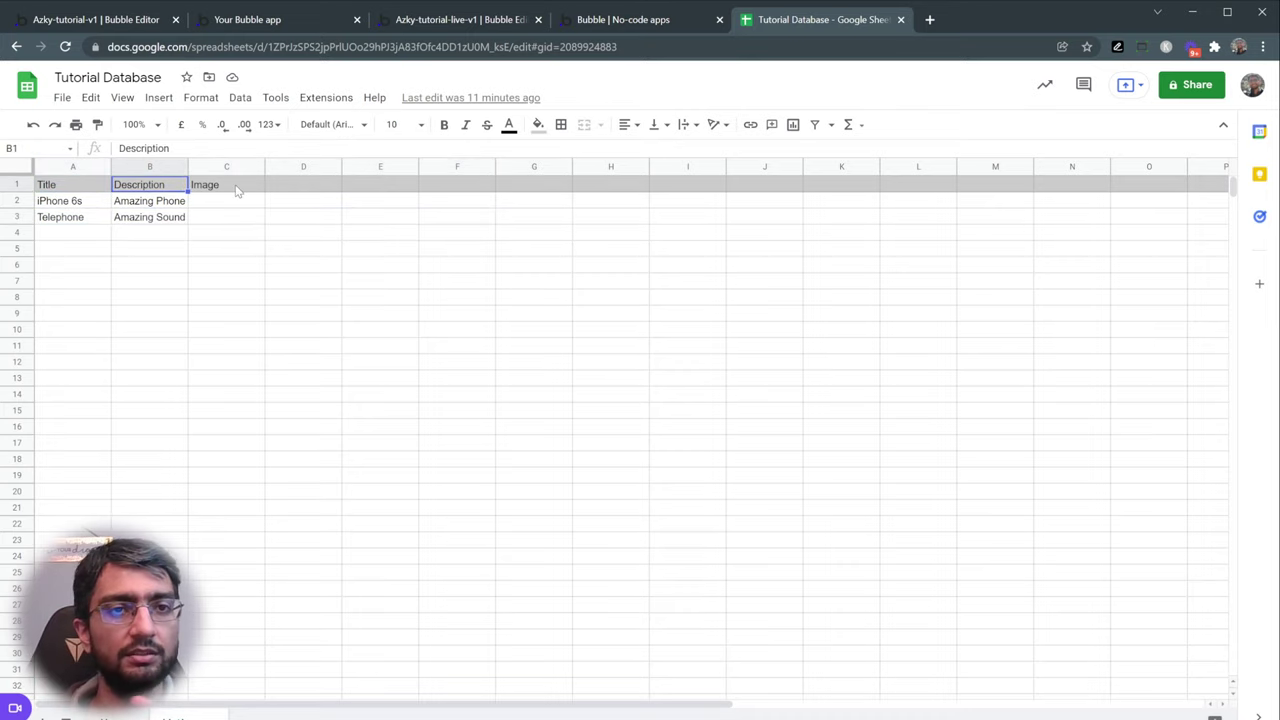
{"action": "left_click", "coordinate": [200, 188]}
{"action": "left_click", "coordinate": [380, 21]}
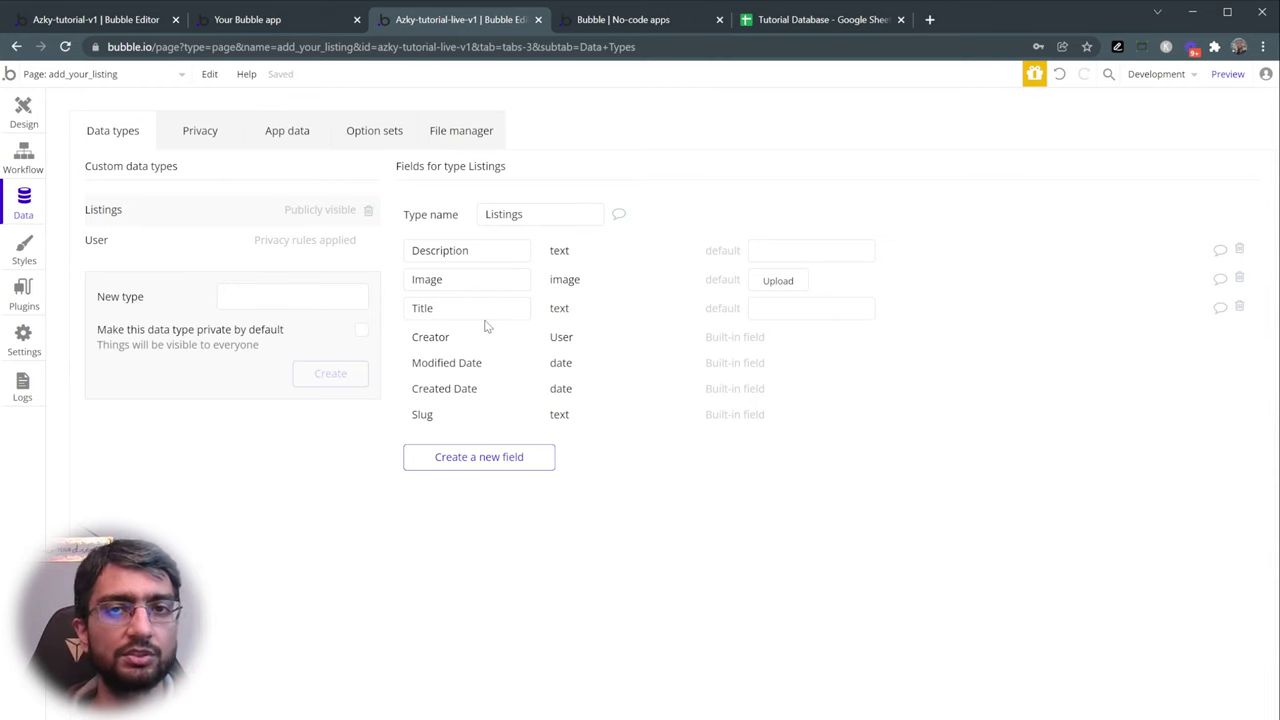
- Review the two sample data rows, then return to Bubble's listing submission workflow
{"action": "left_click", "coordinate": [765, 20]}
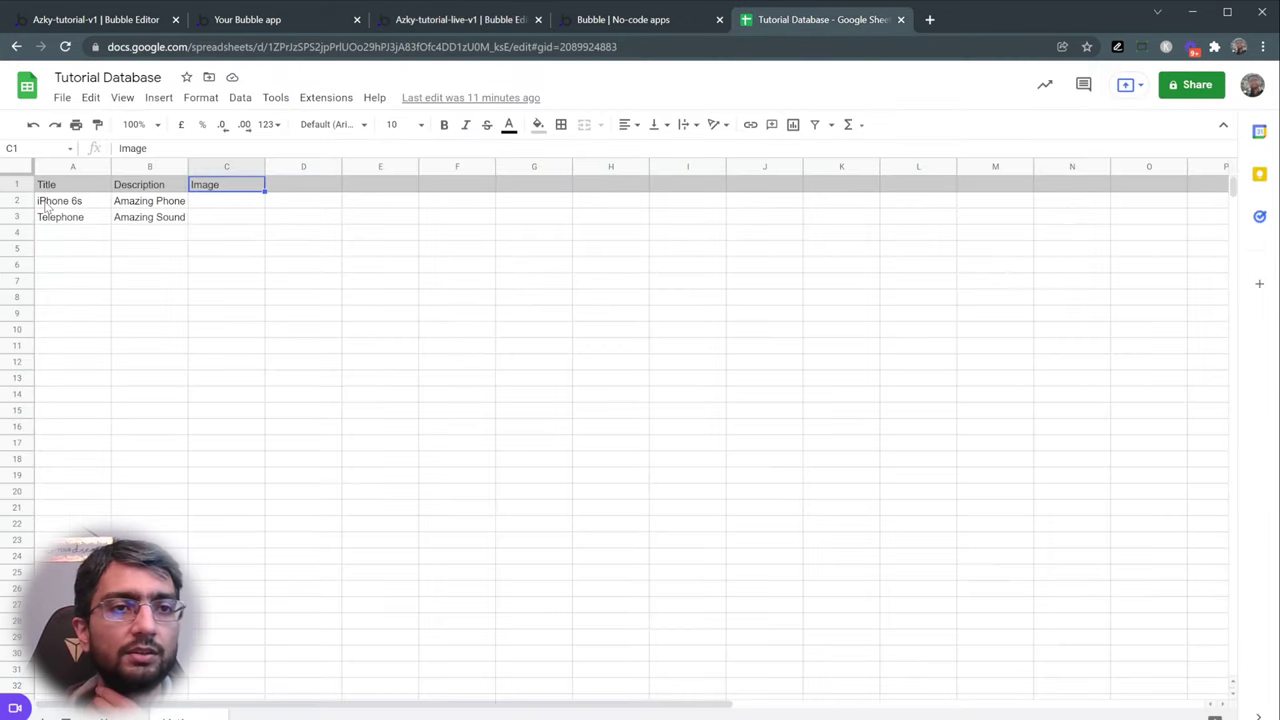
{"action": "left_click_drag", "start_coordinate": [48, 205], "coordinate": [240, 222]}
{"action": "left_click", "coordinate": [237, 240]}
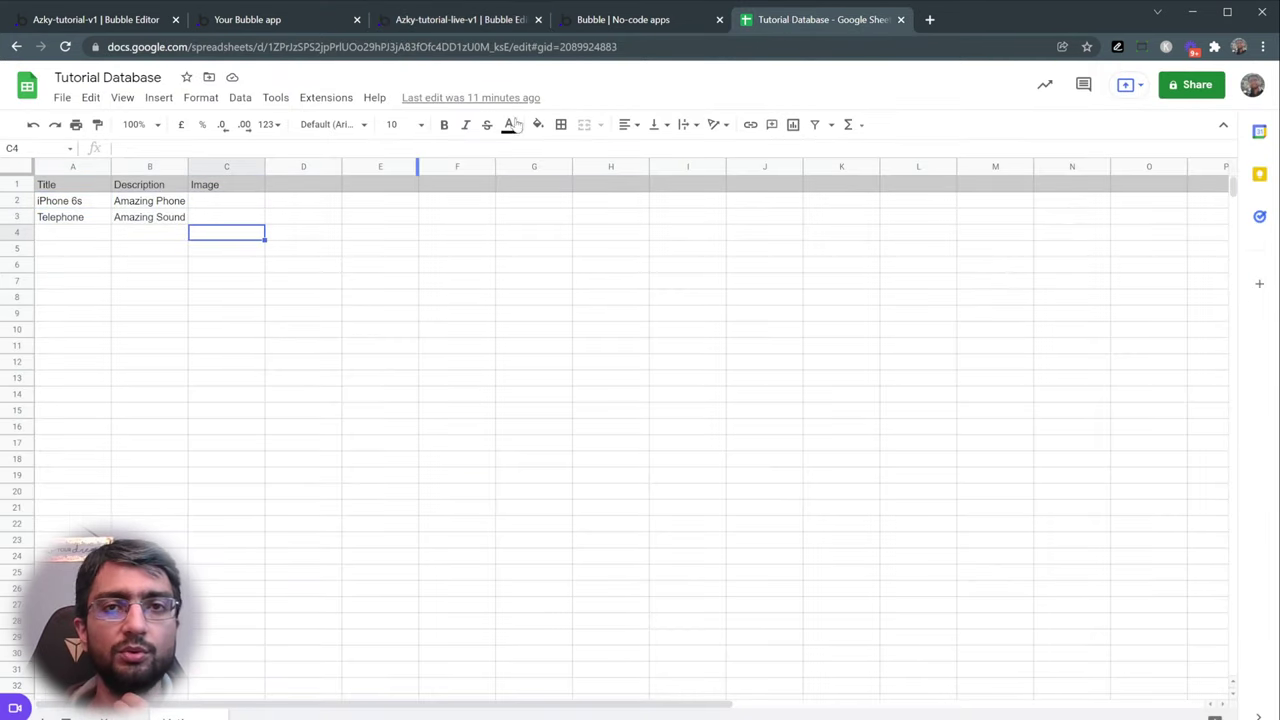
{"action": "left_click", "coordinate": [486, 25]}
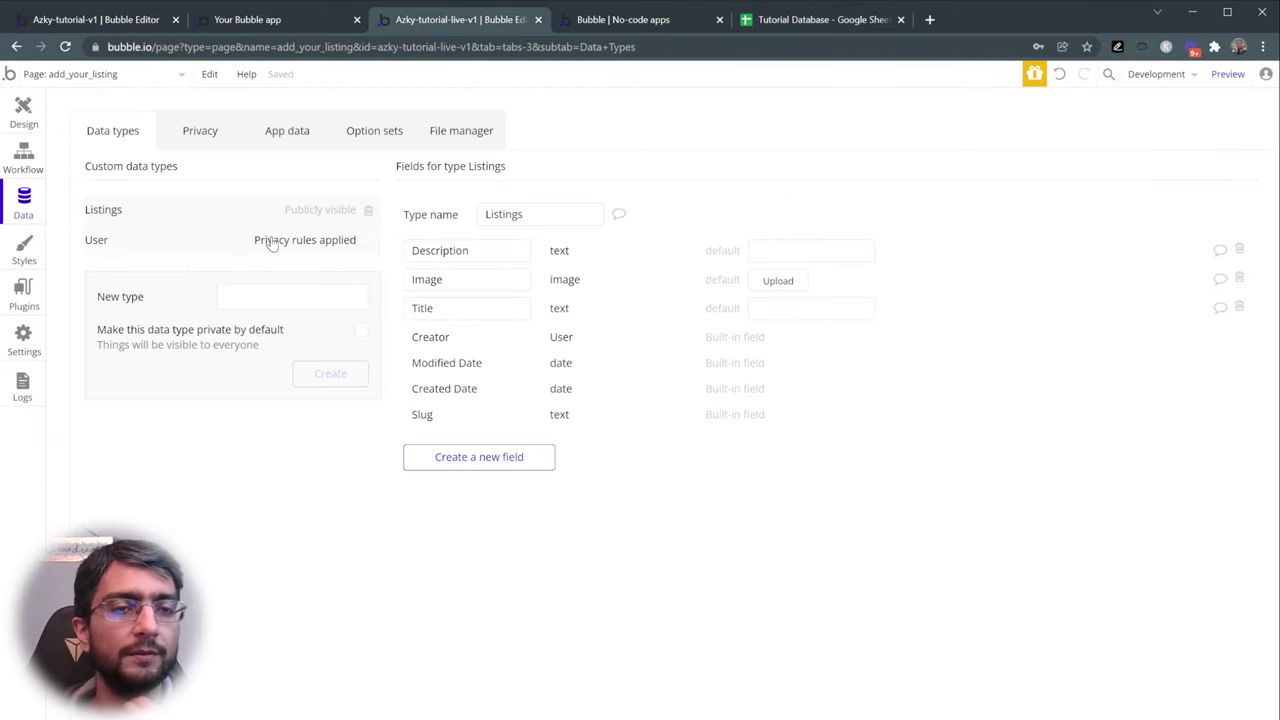
{"action": "left_click", "coordinate": [22, 158]}
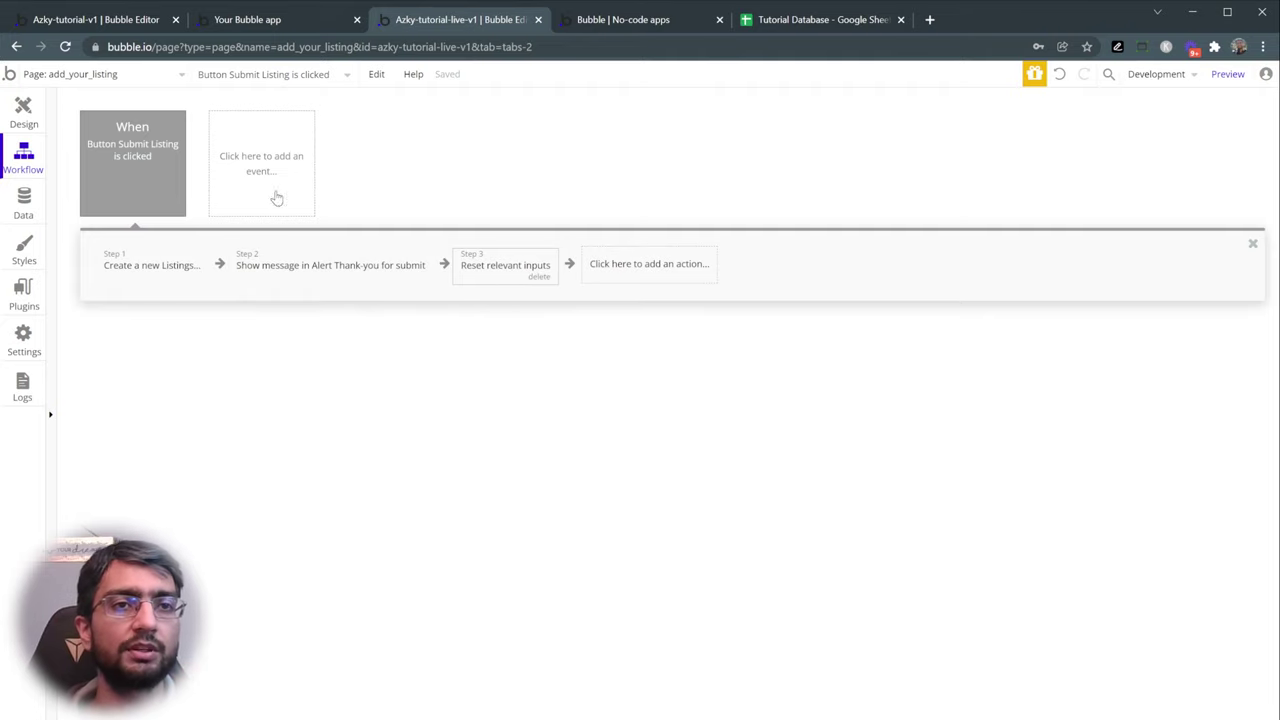
{"action": "mouse_move", "coordinate": [160, 160]}
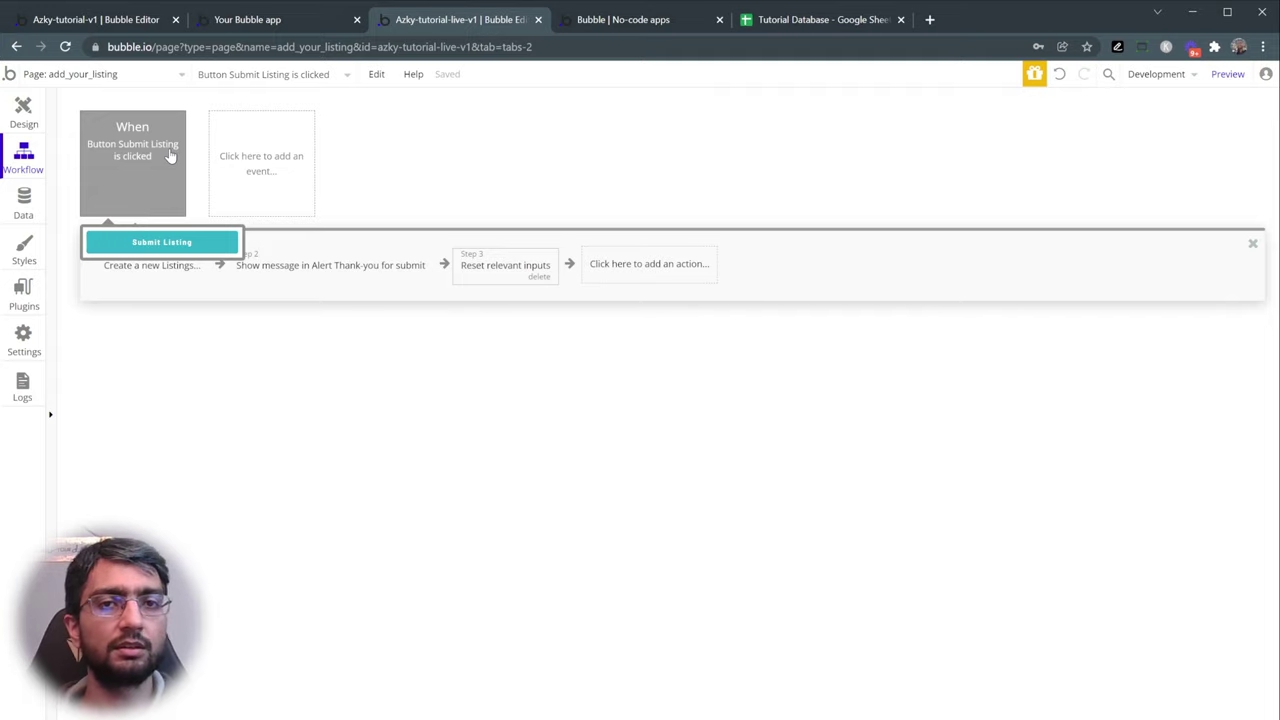
- Load the Vintage Marketplace home page by deleting submit_listing from the other app's URL
{"action": "left_click", "coordinate": [232, 22]}
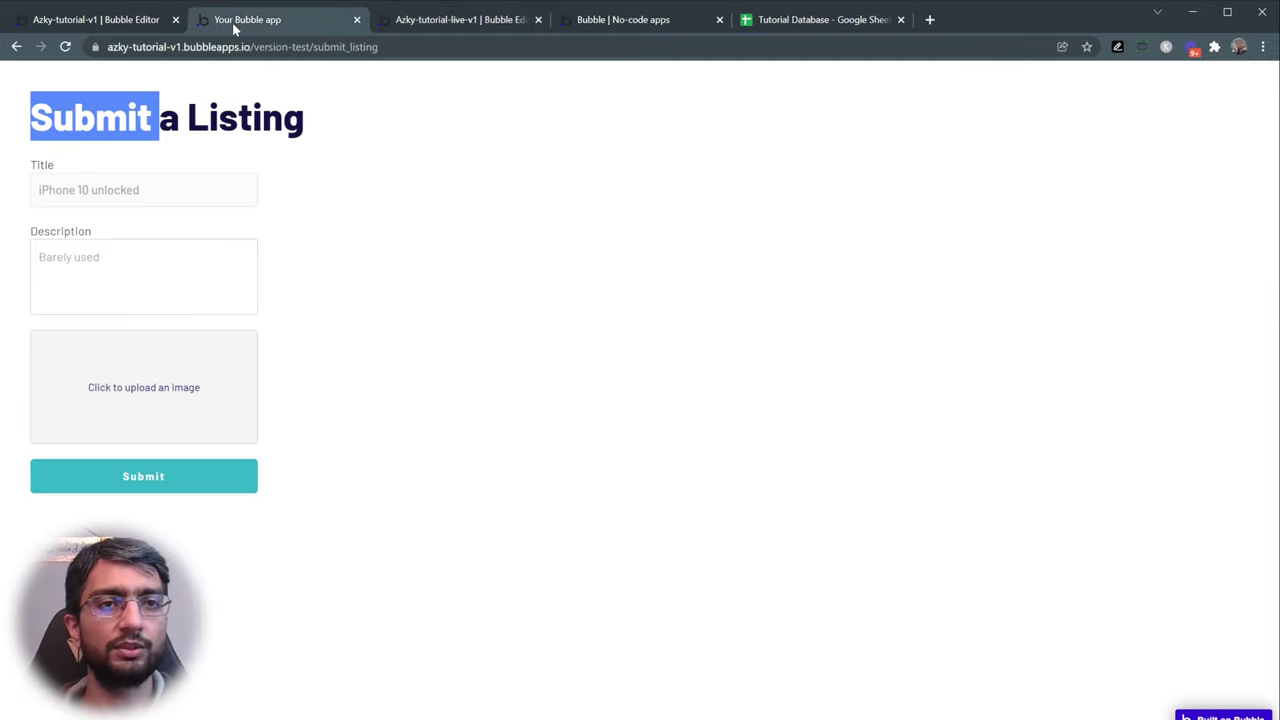
{"action": "double_click", "coordinate": [457, 47]}
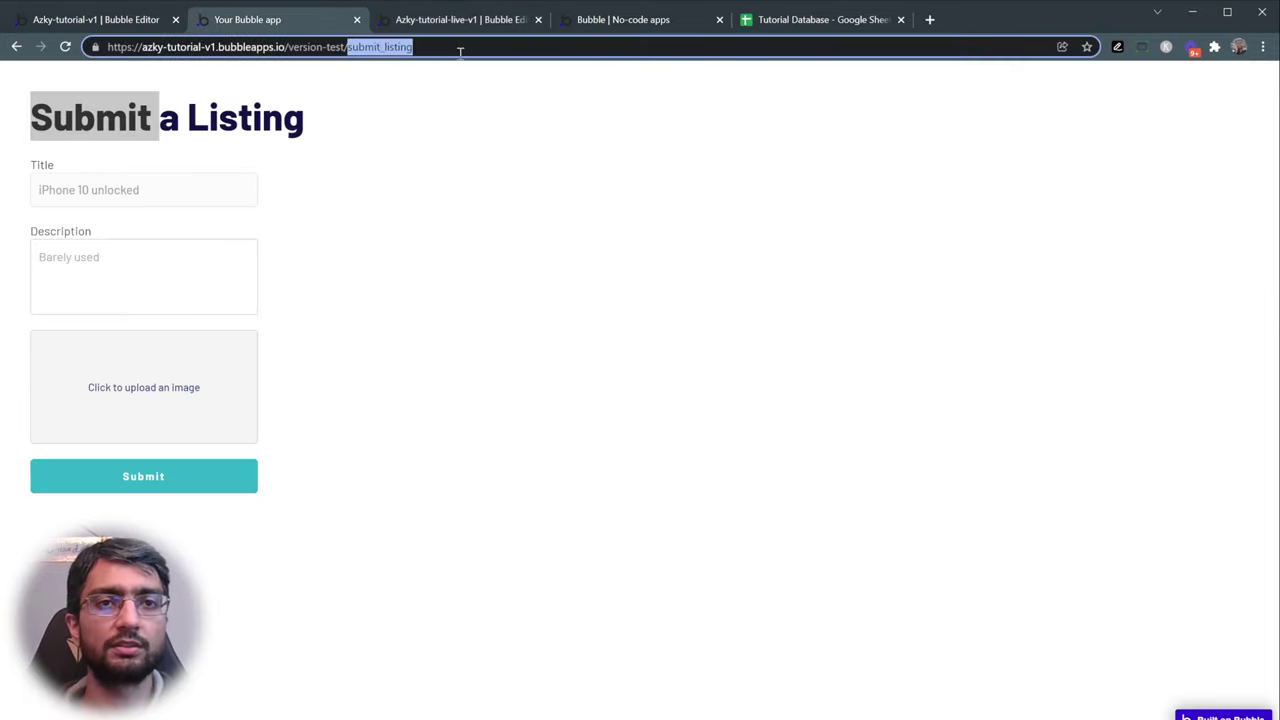
{"action": "key", "text": "BackSpace"}
{"action": "key", "text": "Return"}
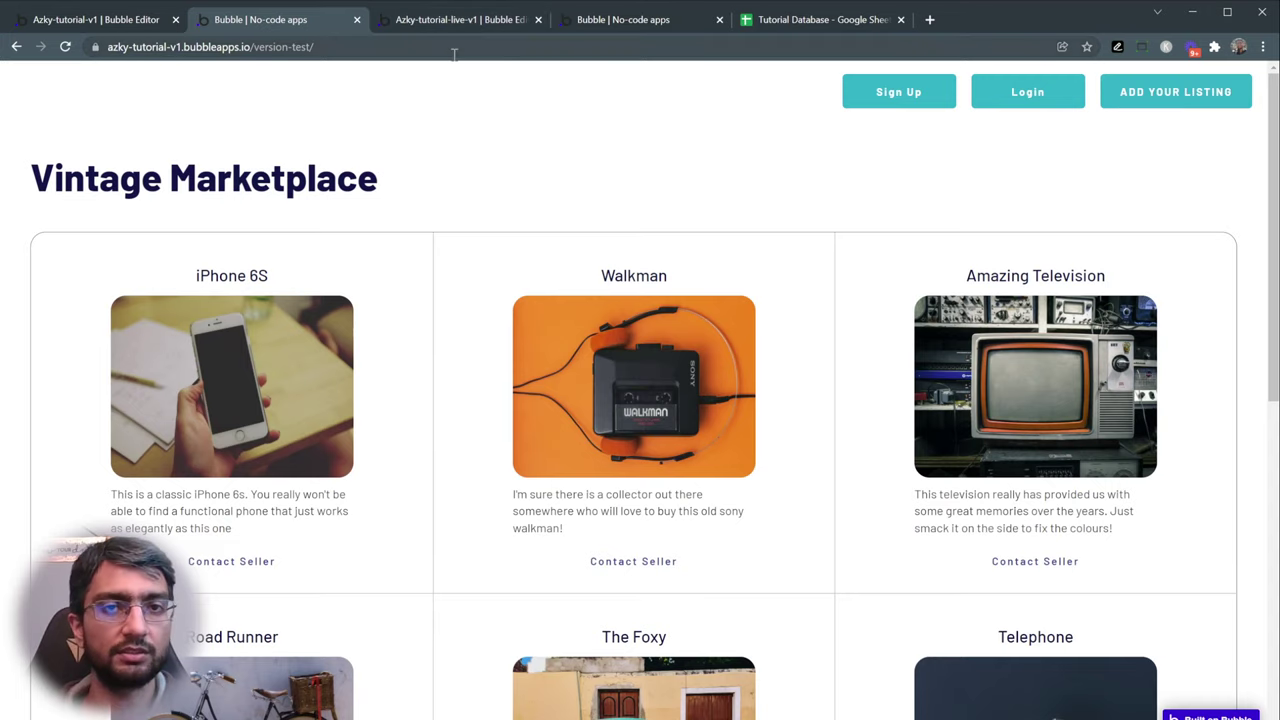
- Browse the three-column listing grid, then return to the editor's workflow
{"action": "left_click_drag", "start_coordinate": [24, 176], "coordinate": [814, 197]}
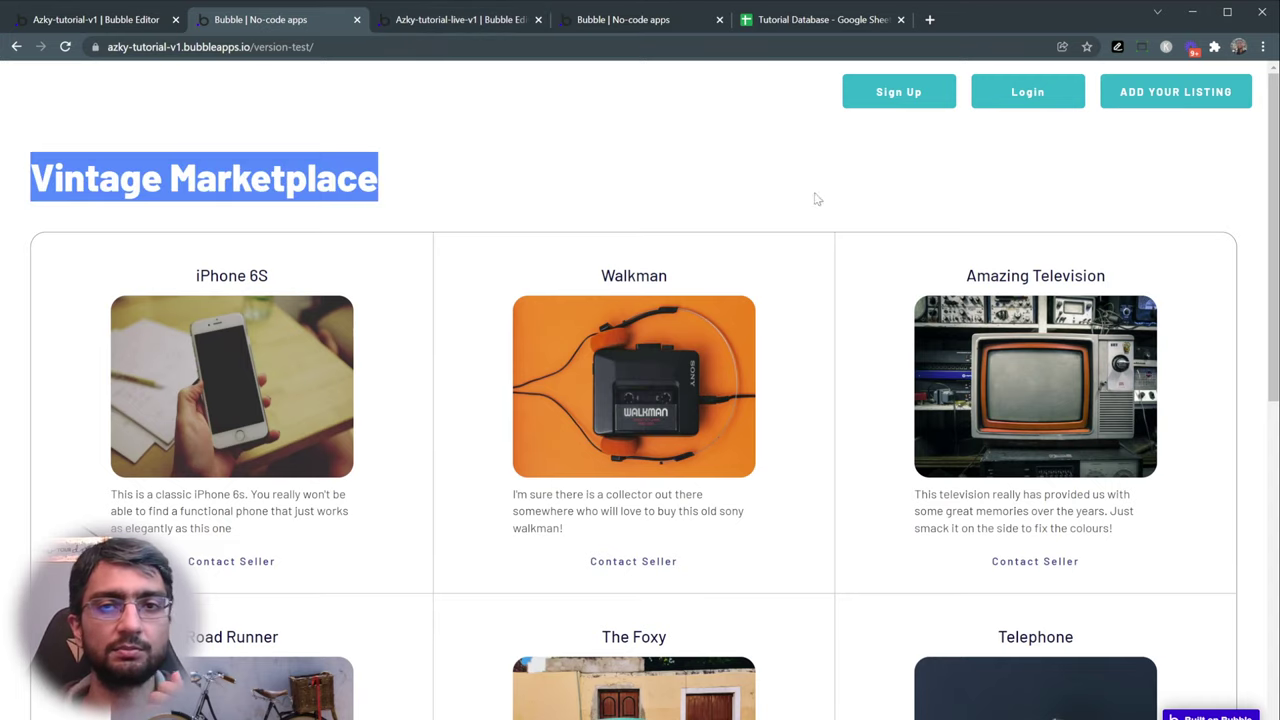
{"action": "scroll", "coordinate": [669, 129], "scroll_direction": "down", "scroll_amount": 5}
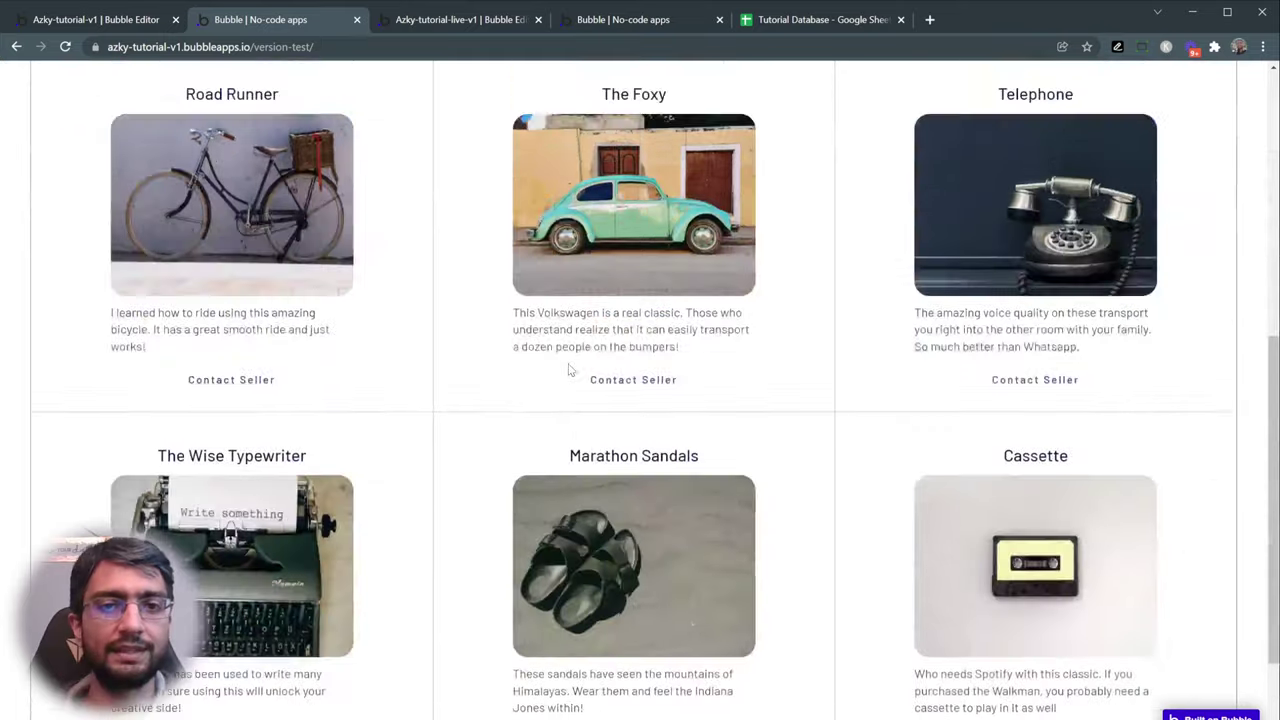
{"action": "scroll", "coordinate": [569, 366], "scroll_direction": "up", "scroll_amount": 5}
{"action": "left_click", "coordinate": [491, 194]}
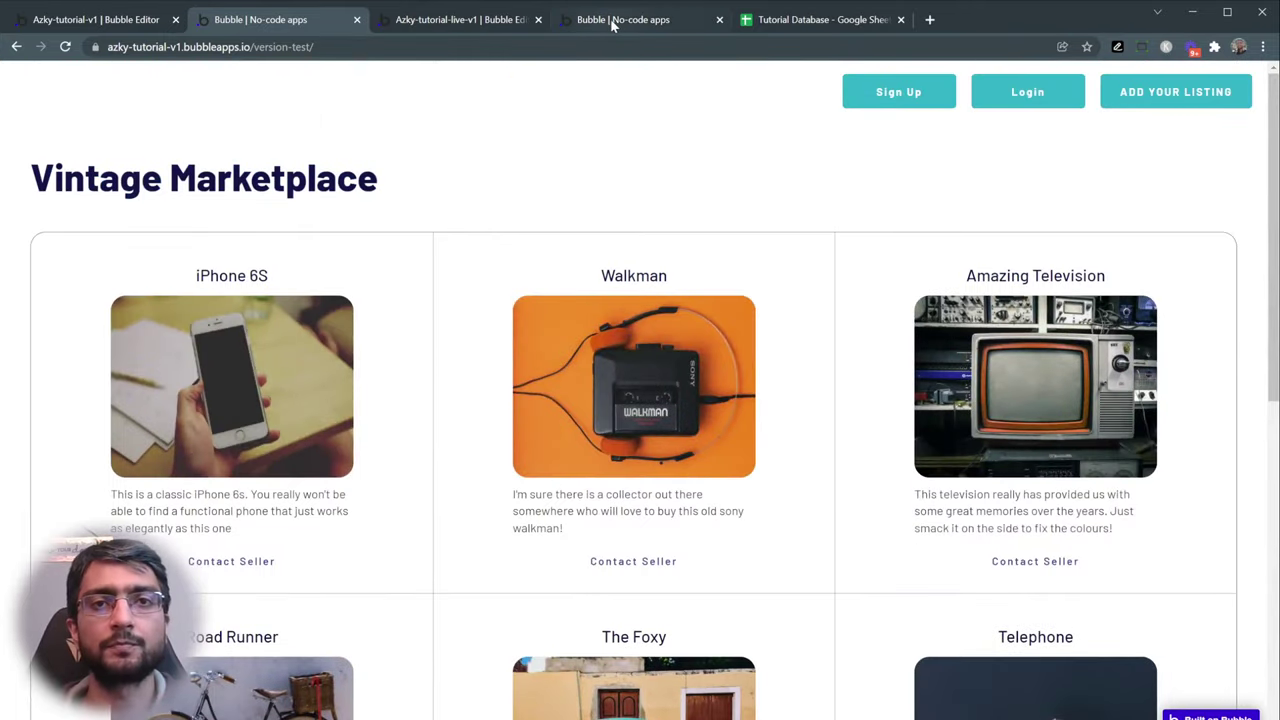
{"action": "left_click", "coordinate": [407, 25]}
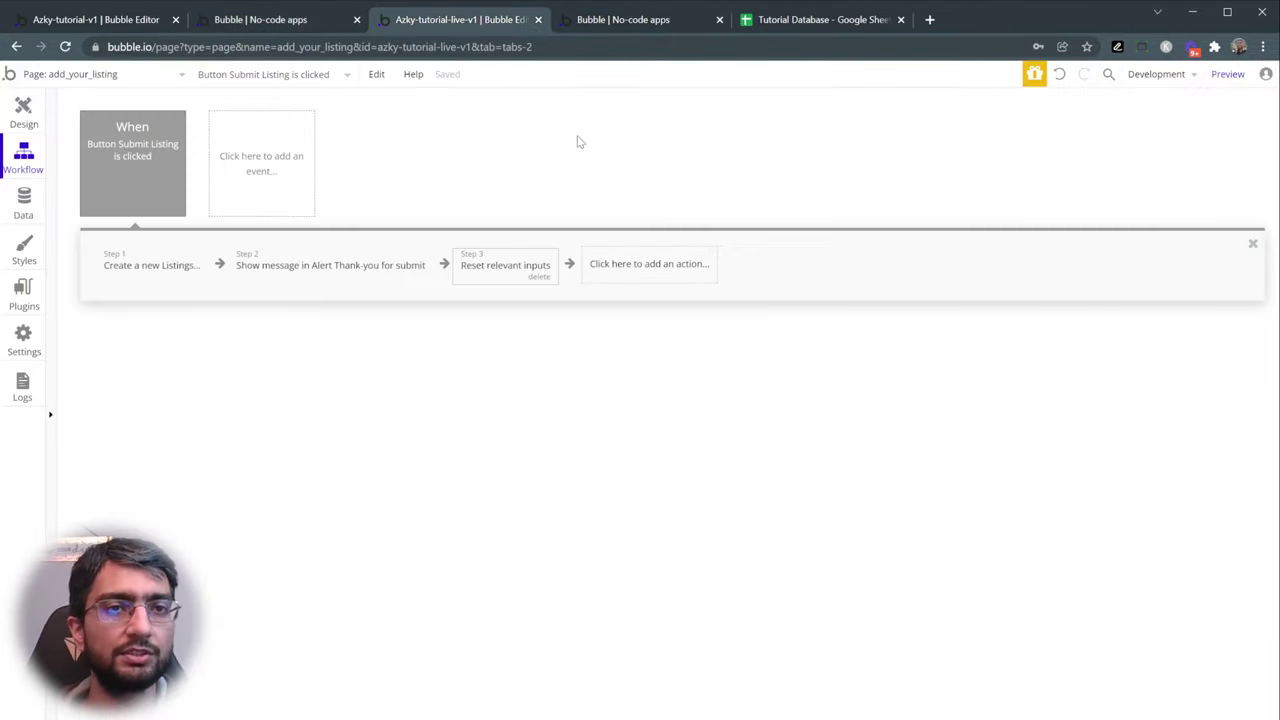
- Switch to the index page in the Design editor
{"action": "left_click", "coordinate": [115, 78]}
{"action": "left_click", "coordinate": [92, 124]}
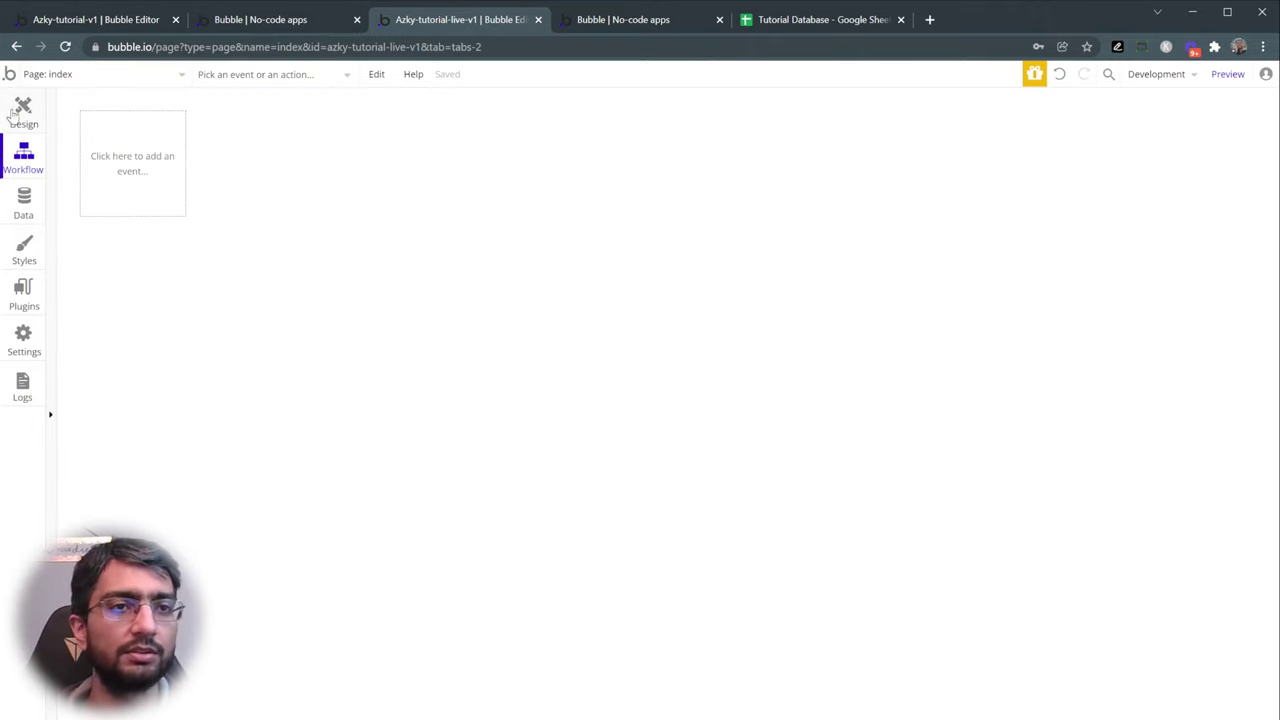
{"action": "left_click", "coordinate": [20, 117]}
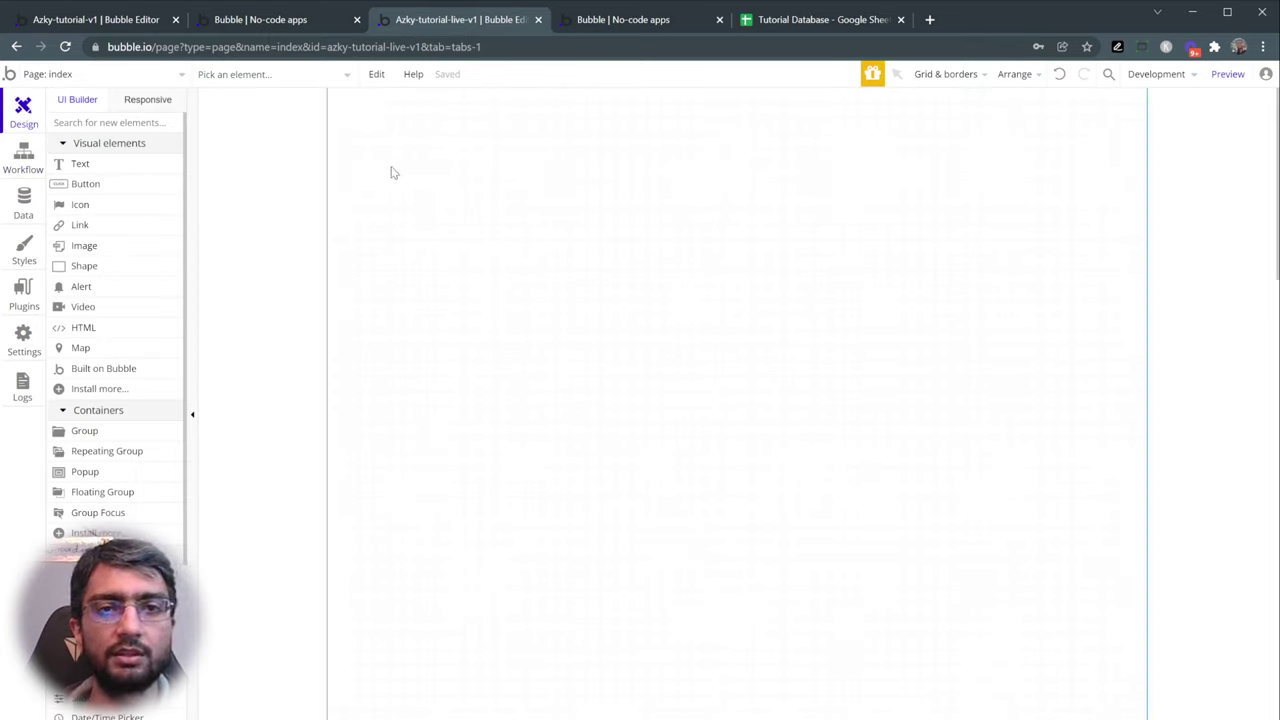
- Set the index page to Column layout, 1280 width, 800 min height; place a Text element
{"action": "double_click", "coordinate": [392, 170]}
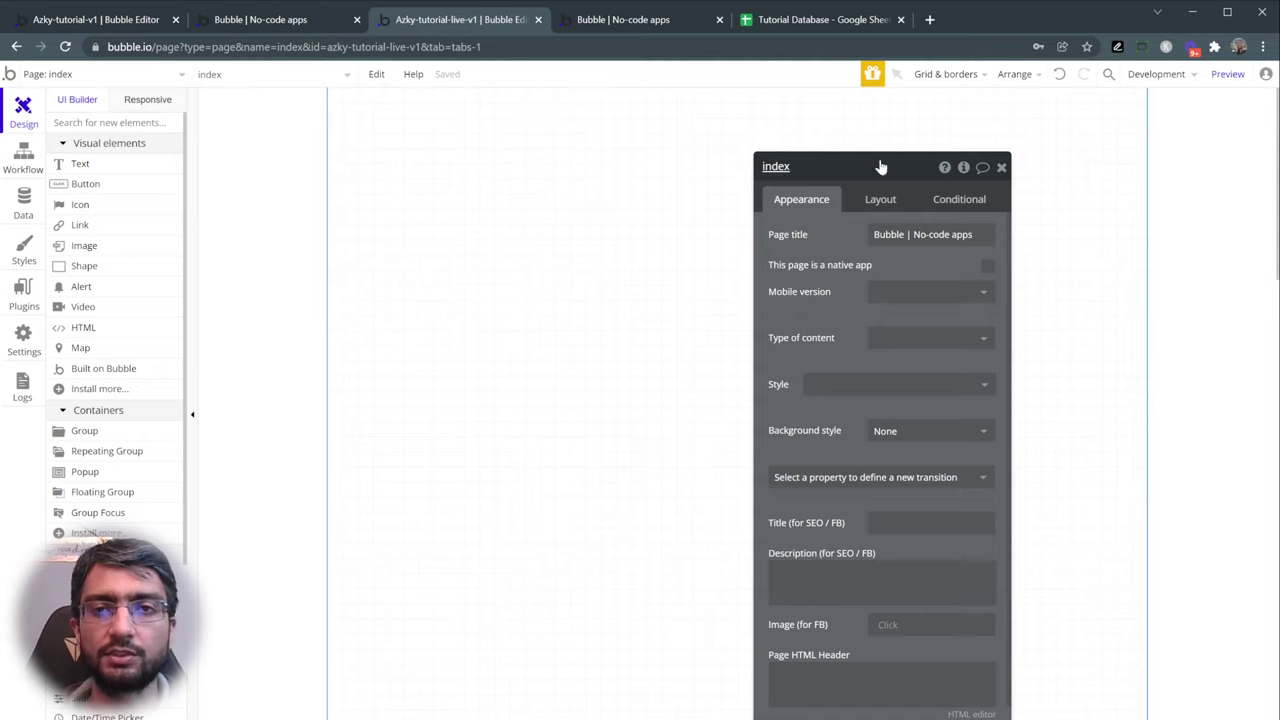
{"action": "left_click", "coordinate": [902, 202]}
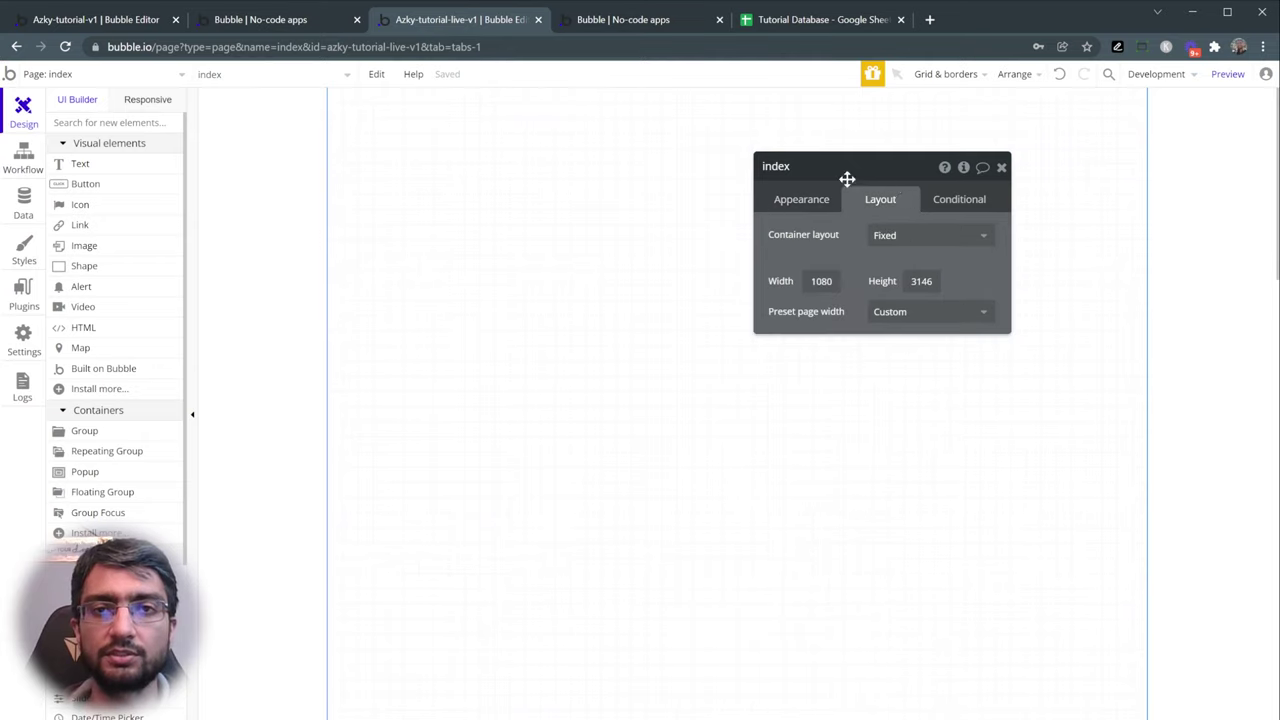
{"action": "left_click", "coordinate": [943, 244]}
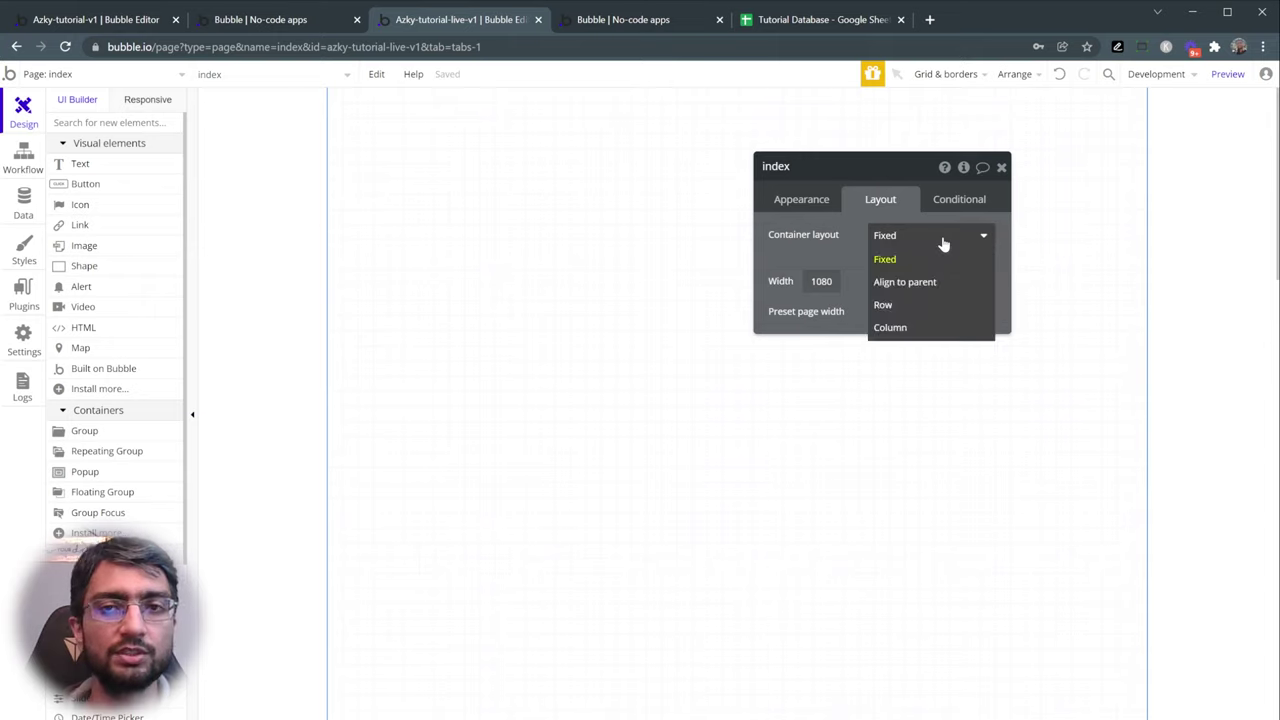
{"action": "left_click", "coordinate": [937, 330]}
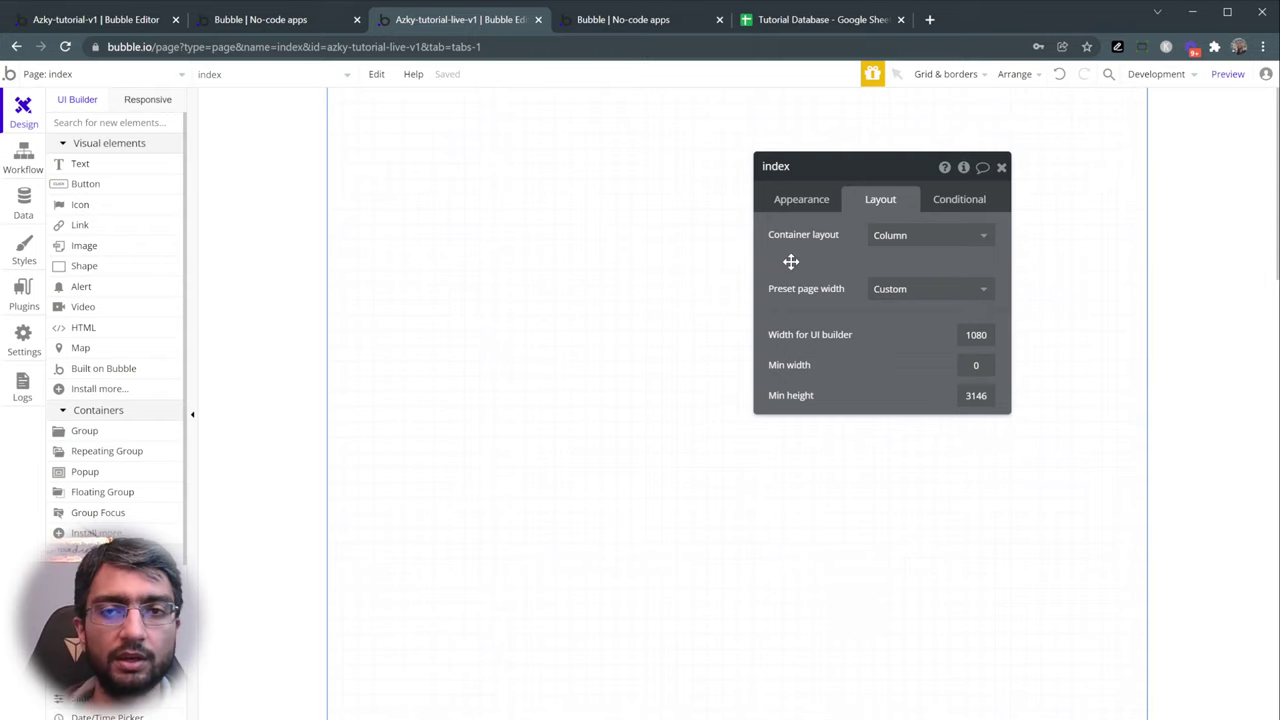
{"action": "double_click", "coordinate": [976, 335]}
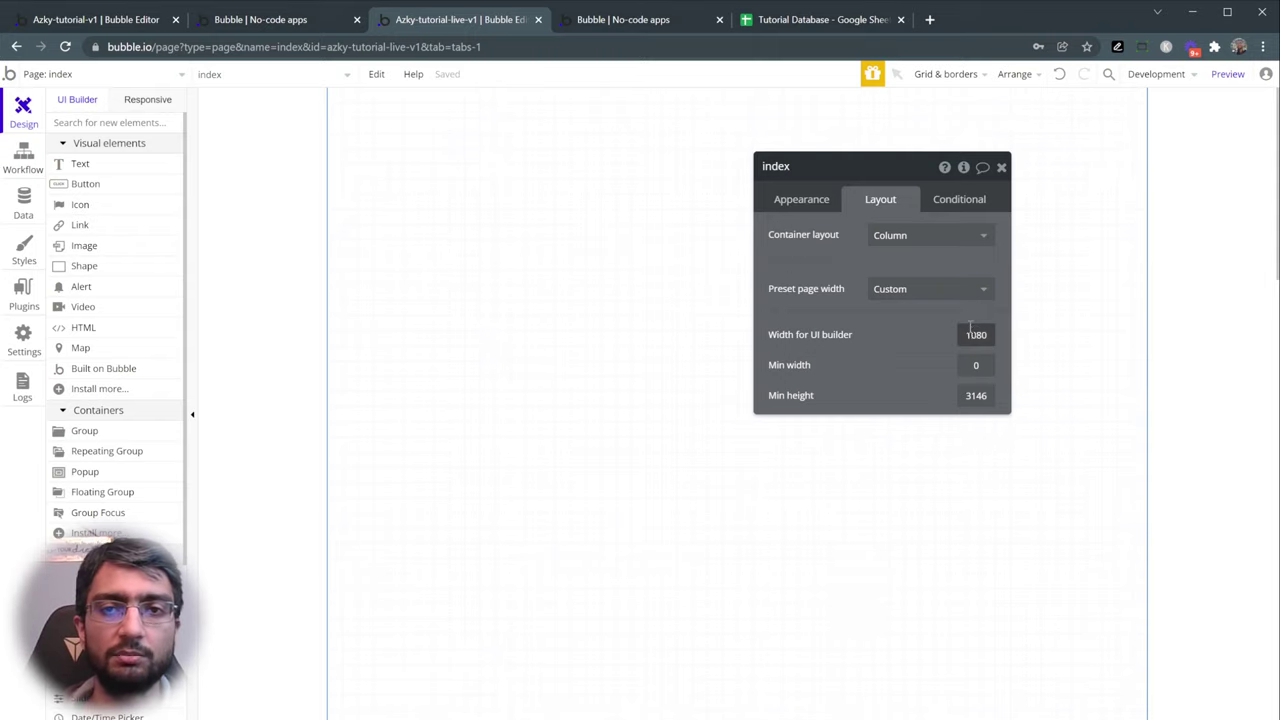
{"action": "type", "text": "1280"}
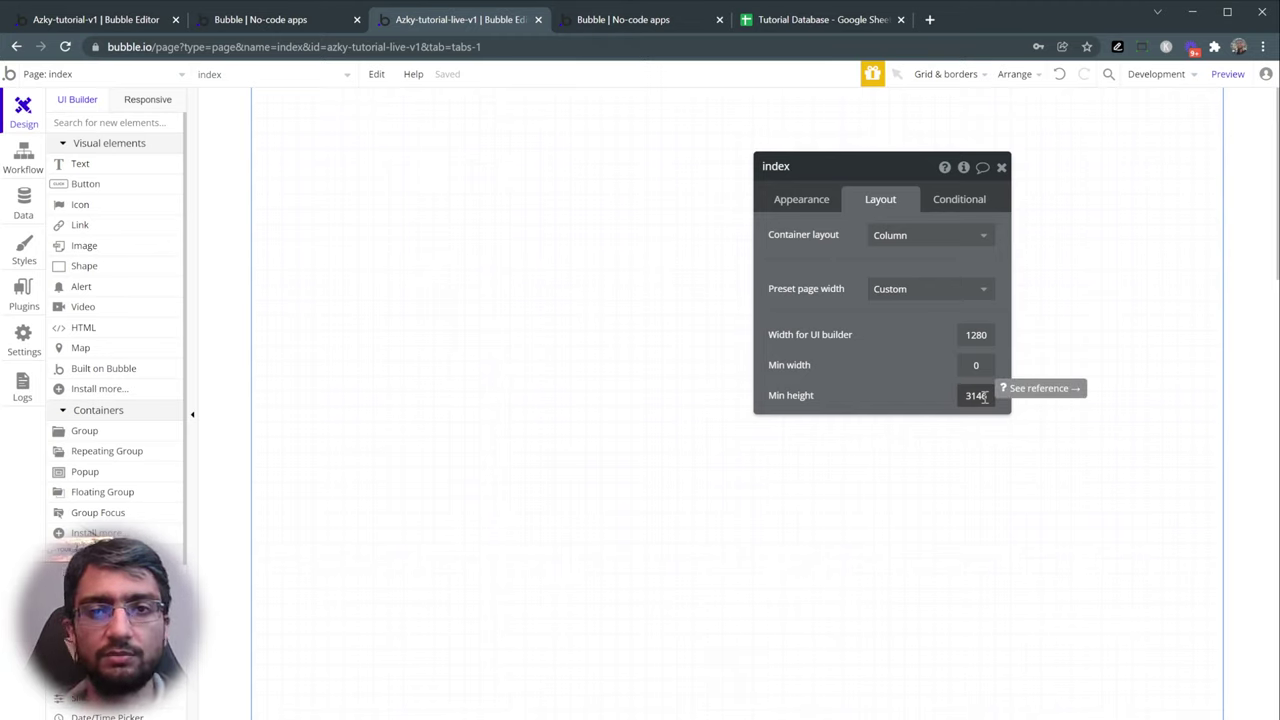
{"action": "double_click", "coordinate": [976, 396]}
{"action": "type", "text": "600"}
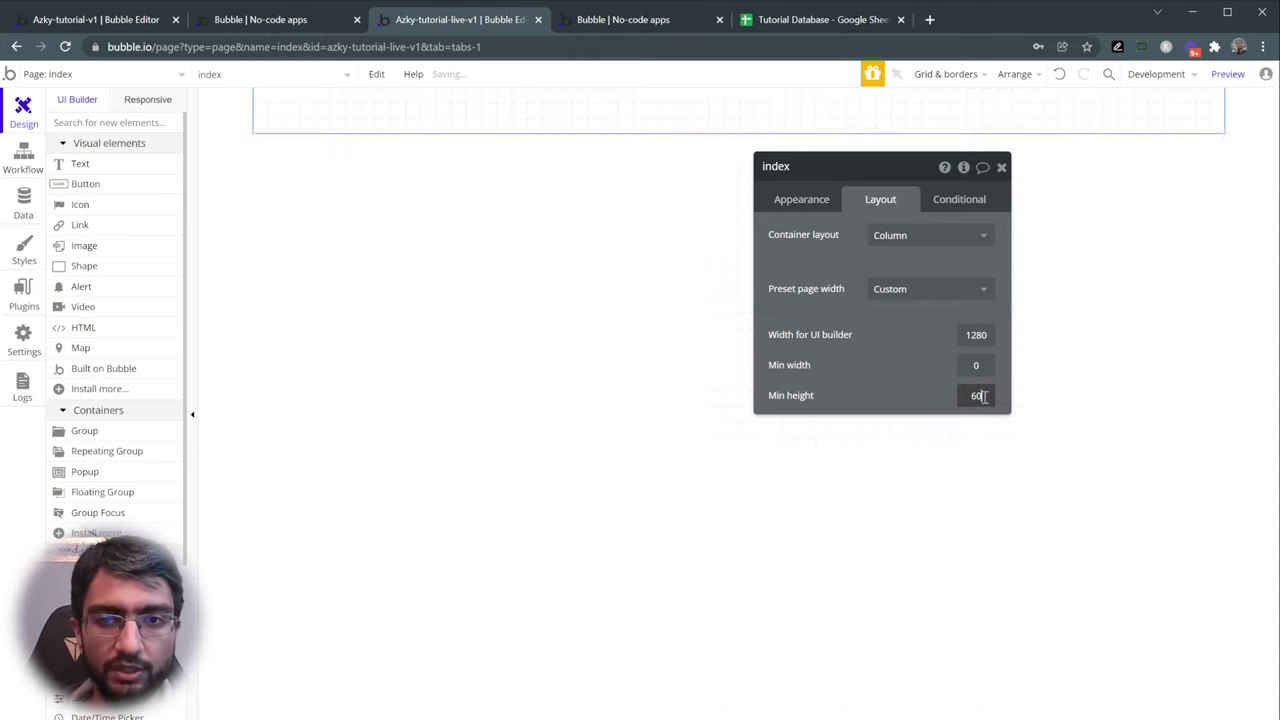
{"action": "double_click", "coordinate": [976, 396]}
{"action": "type", "text": "800"}
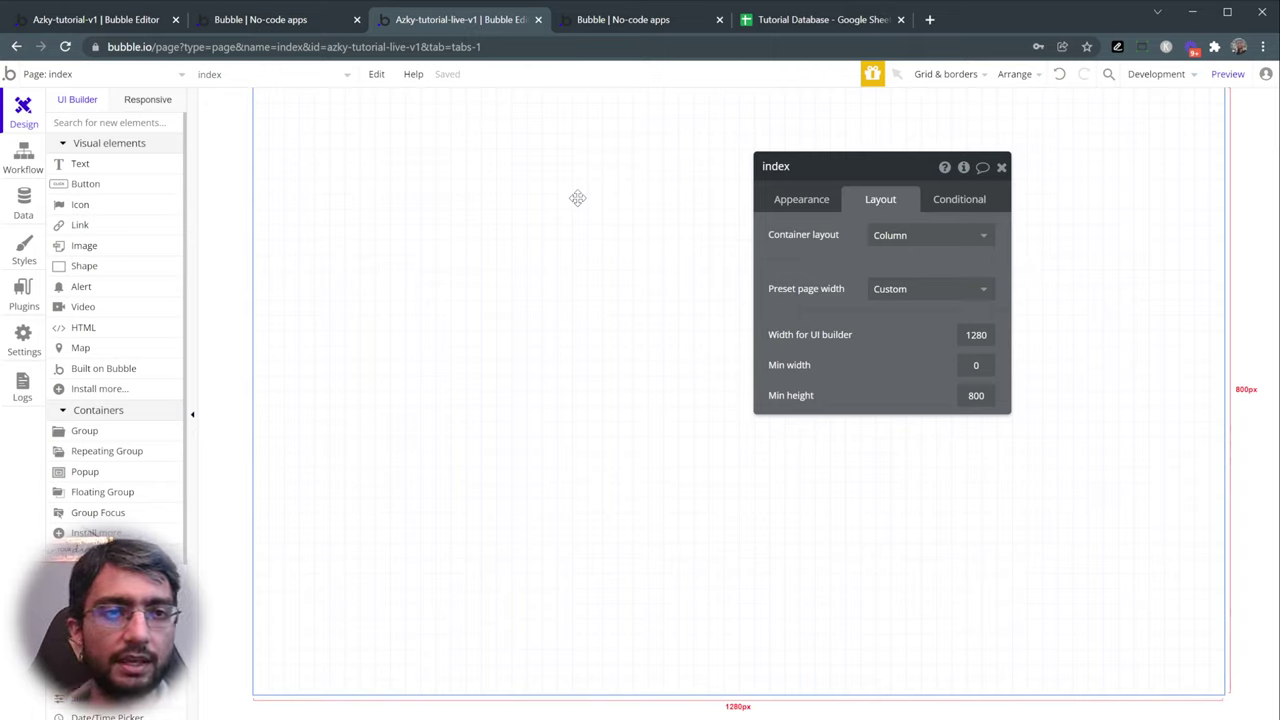
{"action": "left_click", "coordinate": [130, 165]}
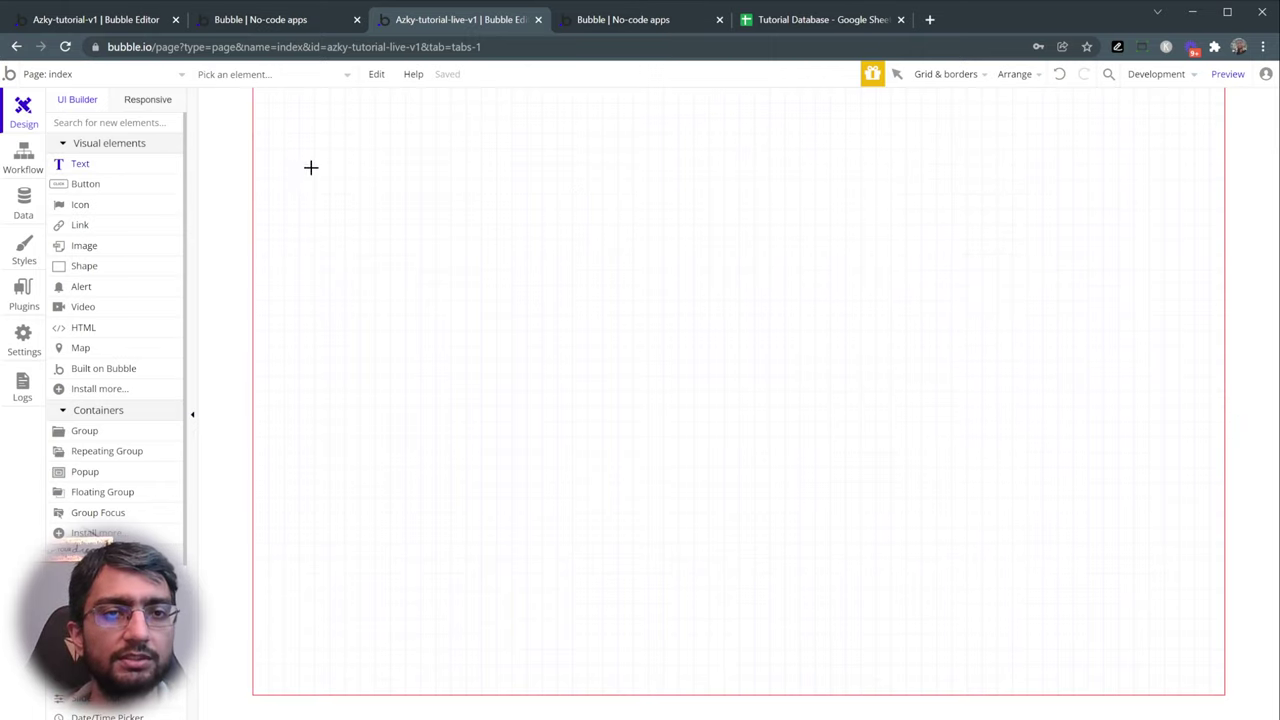
{"action": "left_click", "coordinate": [318, 170]}
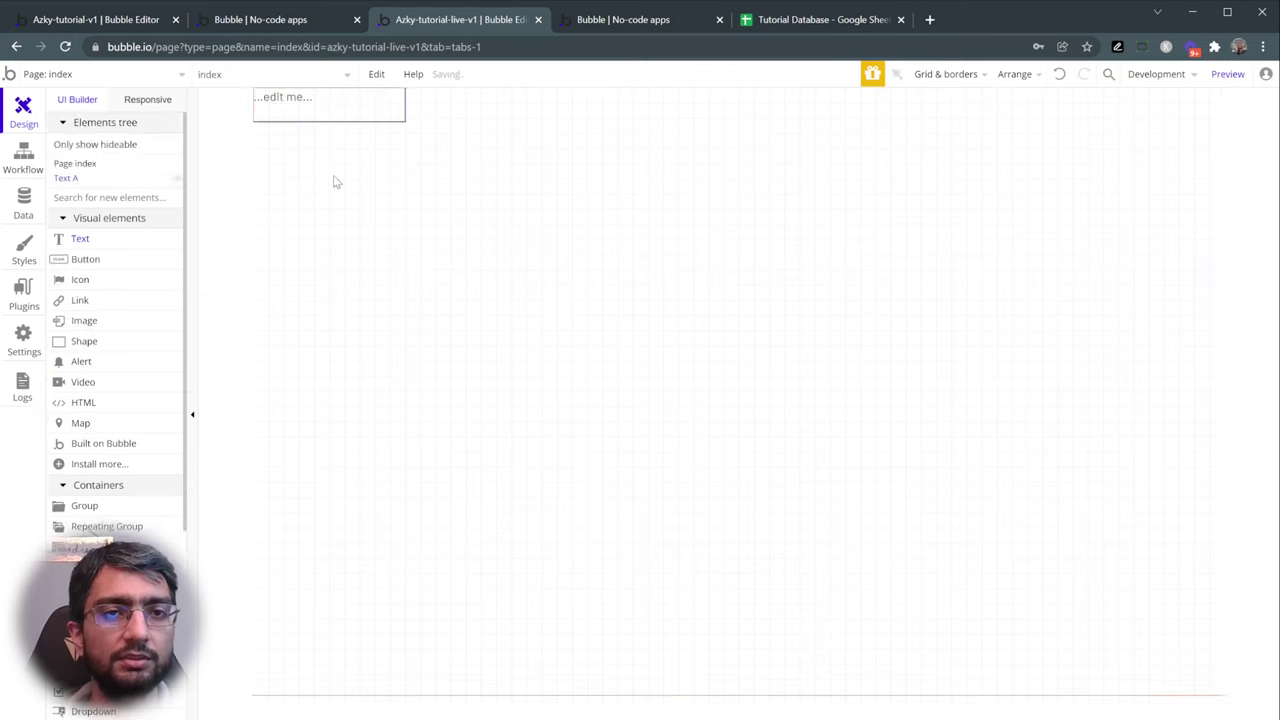
- Change the new text to 'Vintage Marketplace' with the H1 Heading - Dark style
{"action": "double_click", "coordinate": [320, 107]}
{"action": "type", "text": "Vi"}
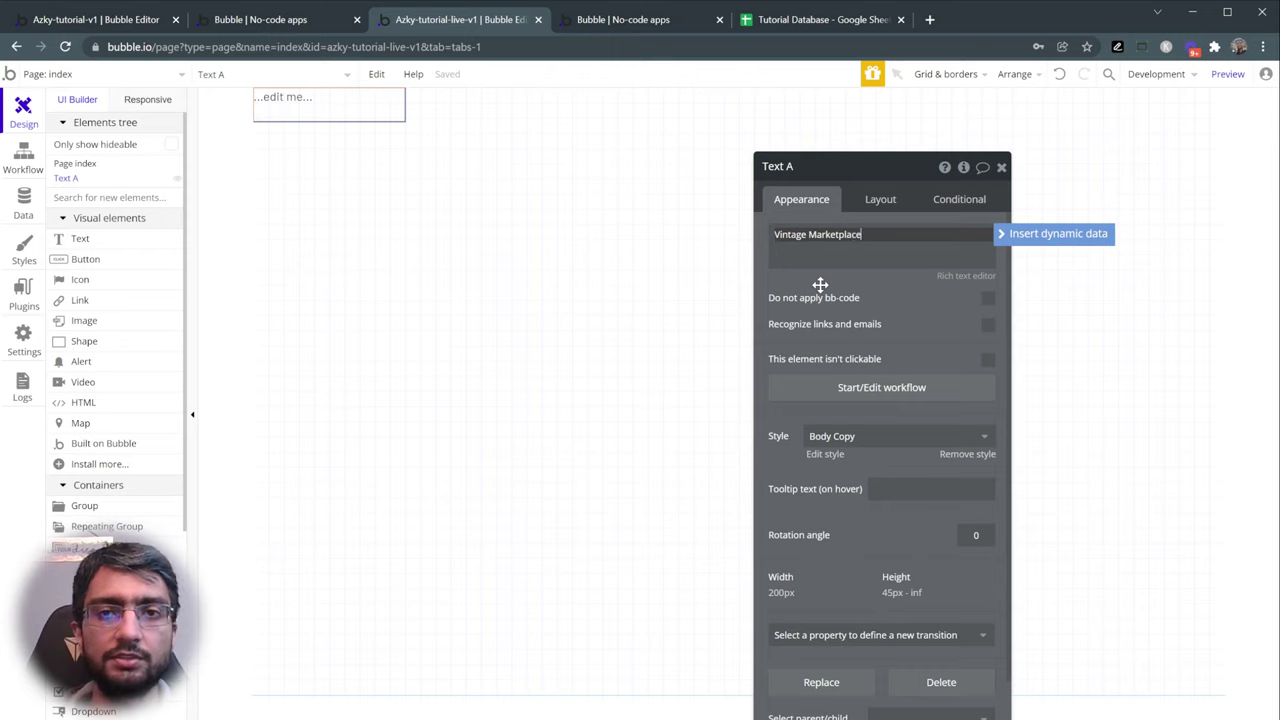
{"action": "type", "text": "ntage Marketplace"}
{"action": "left_click", "coordinate": [838, 436]}
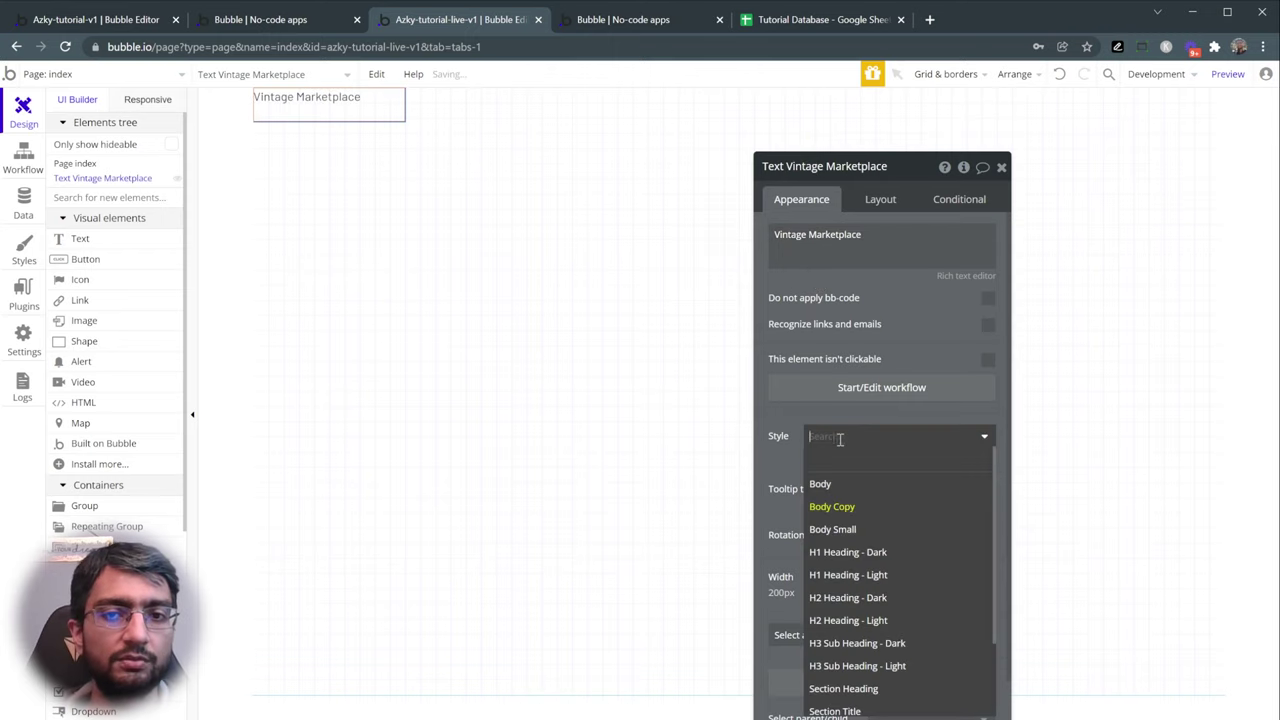
{"action": "left_click", "coordinate": [853, 553]}
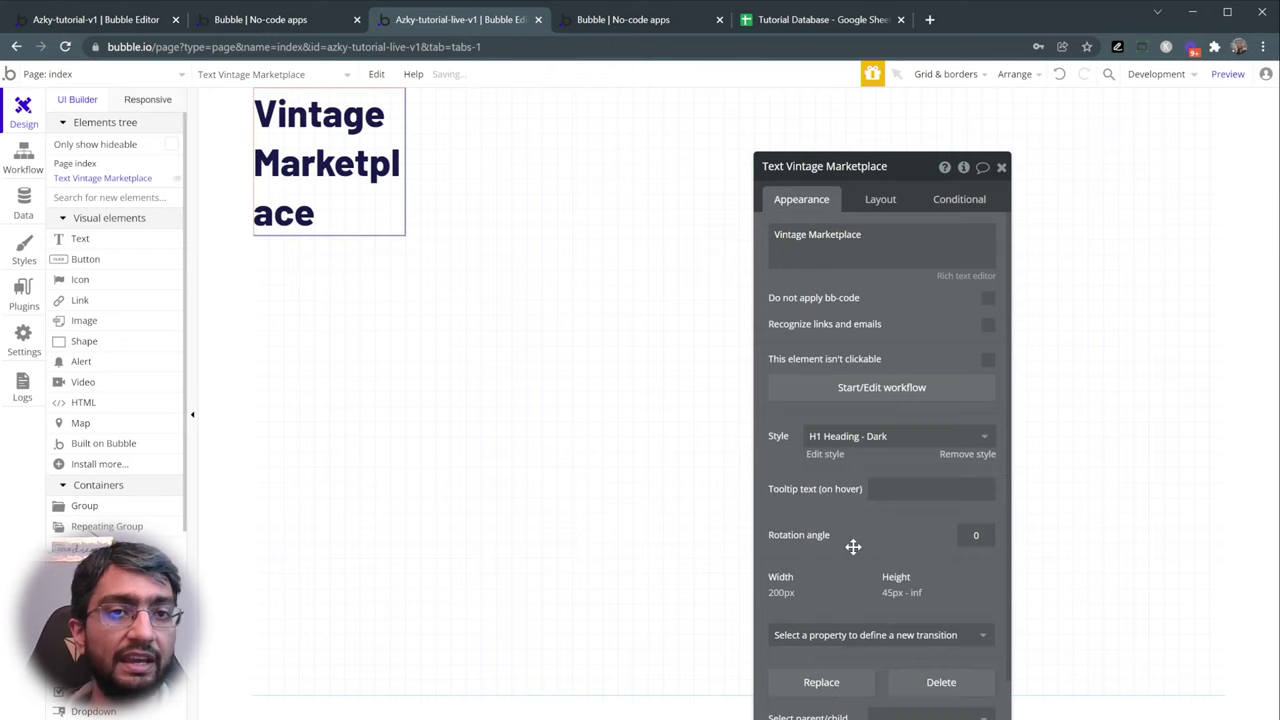
- Make the title stretch full width with 40 px left and right margins
{"action": "left_click", "coordinate": [882, 200]}
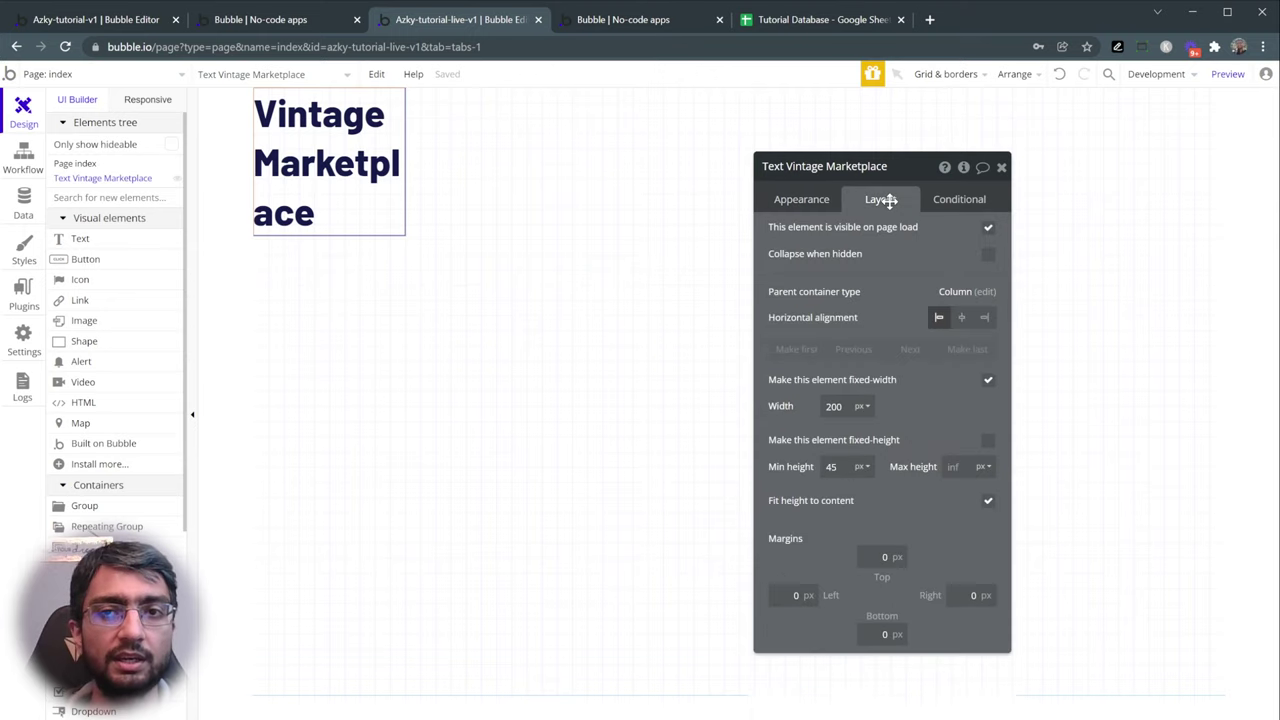
{"action": "left_click", "coordinate": [988, 383]}
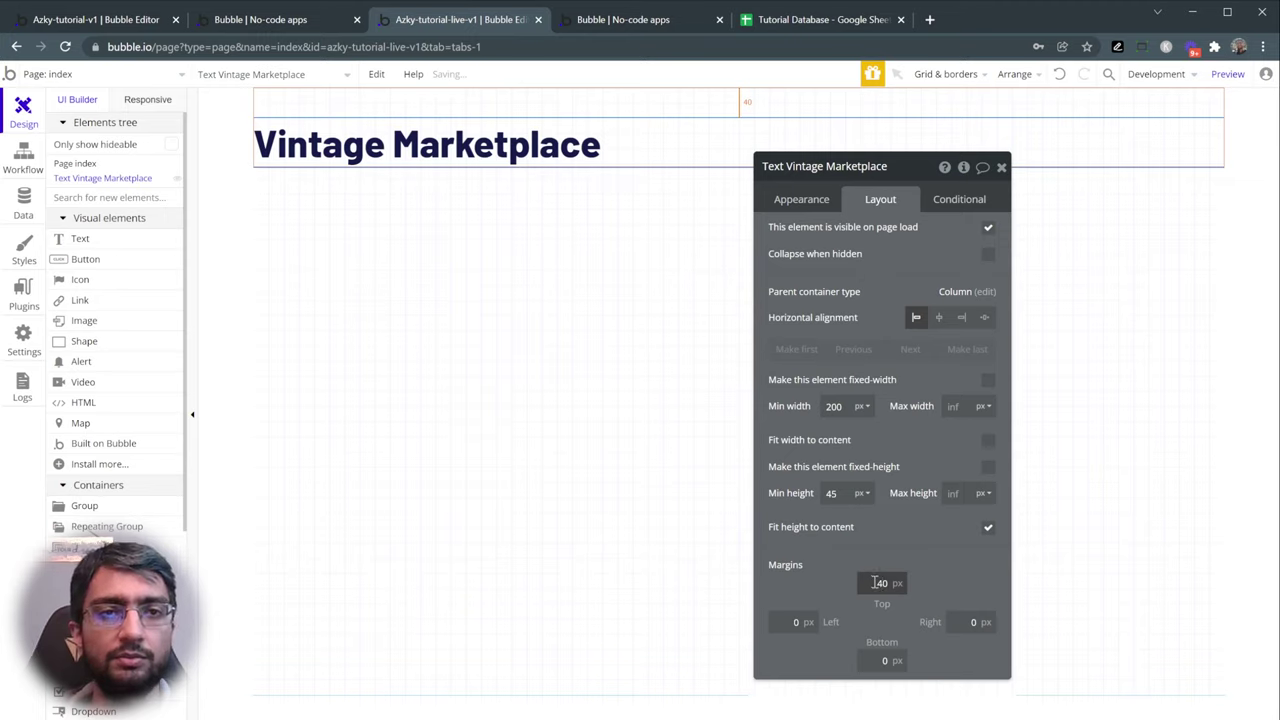
{"action": "left_click", "coordinate": [794, 622]}
{"action": "type", "text": "40"}
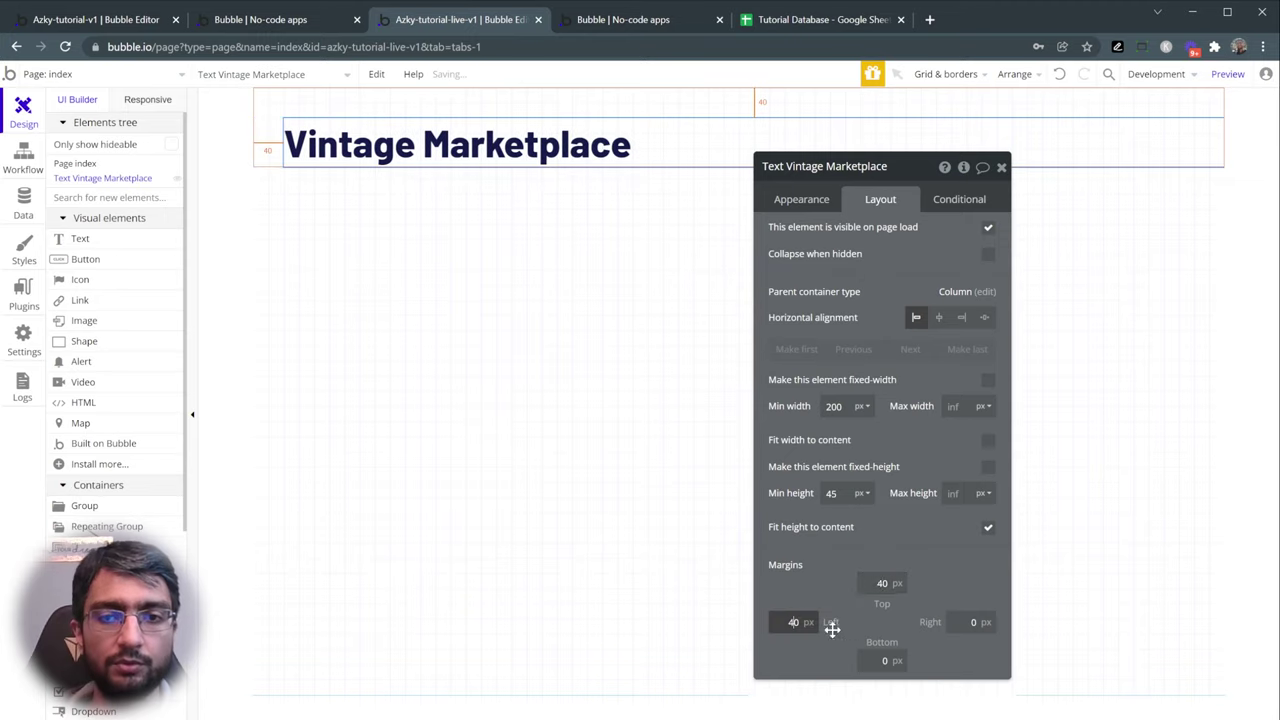
{"action": "left_click", "coordinate": [956, 622]}
{"action": "type", "text": "40"}
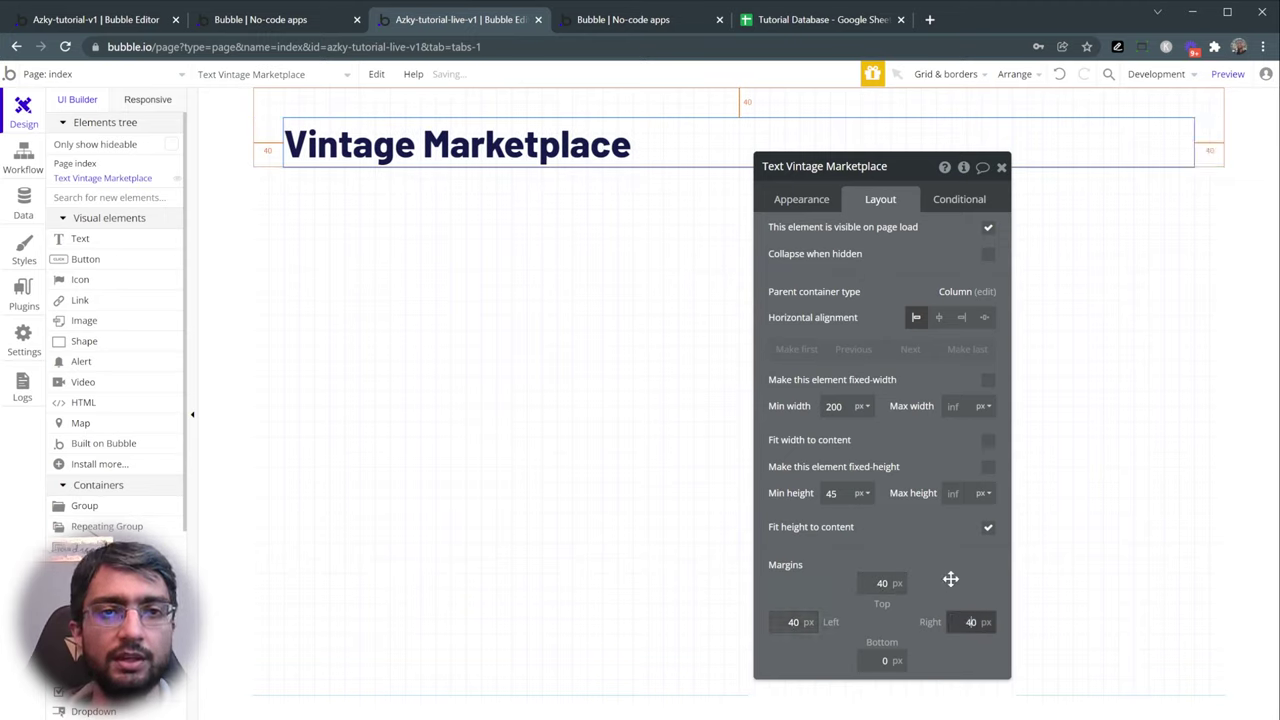
{"action": "left_click", "coordinate": [950, 580]}
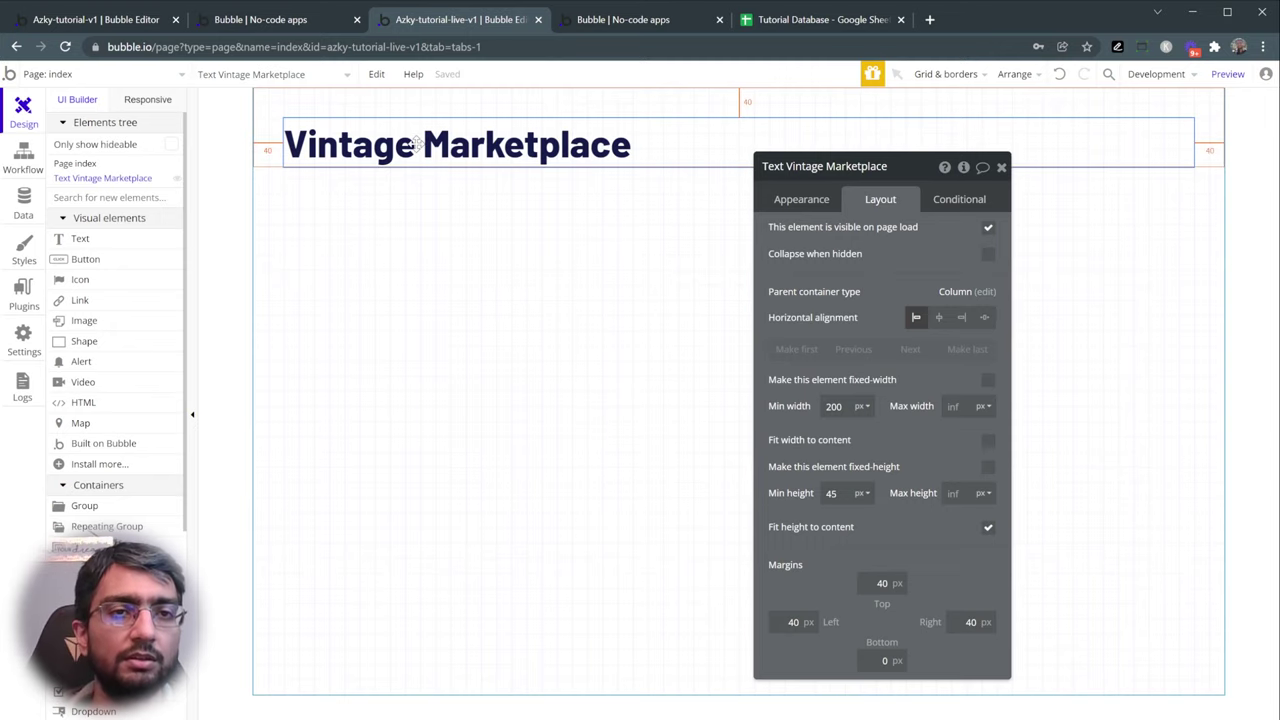
{"action": "left_click", "coordinate": [265, 19]}
{"action": "scroll", "coordinate": [103, 209], "scroll_direction": "down", "scroll_amount": 2}
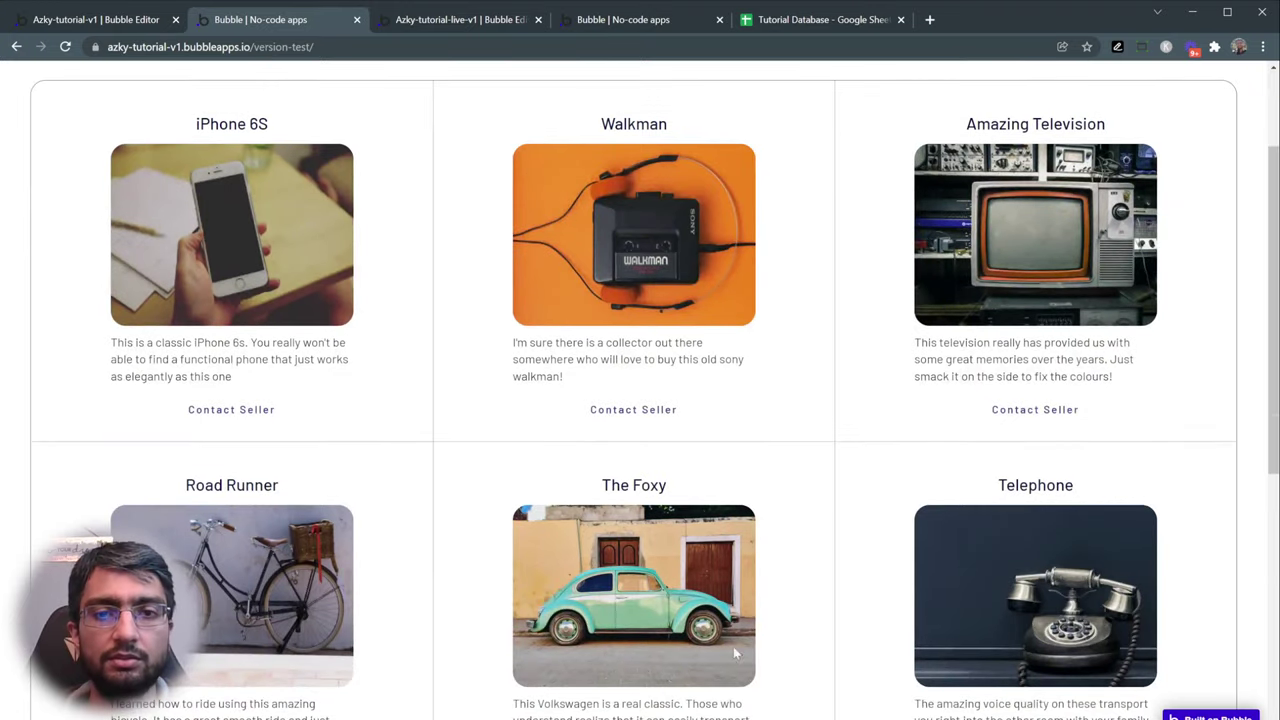
{"action": "scroll", "coordinate": [735, 653], "scroll_direction": "down", "scroll_amount": 5}
{"action": "scroll", "coordinate": [561, 505], "scroll_direction": "up", "scroll_amount": 4}
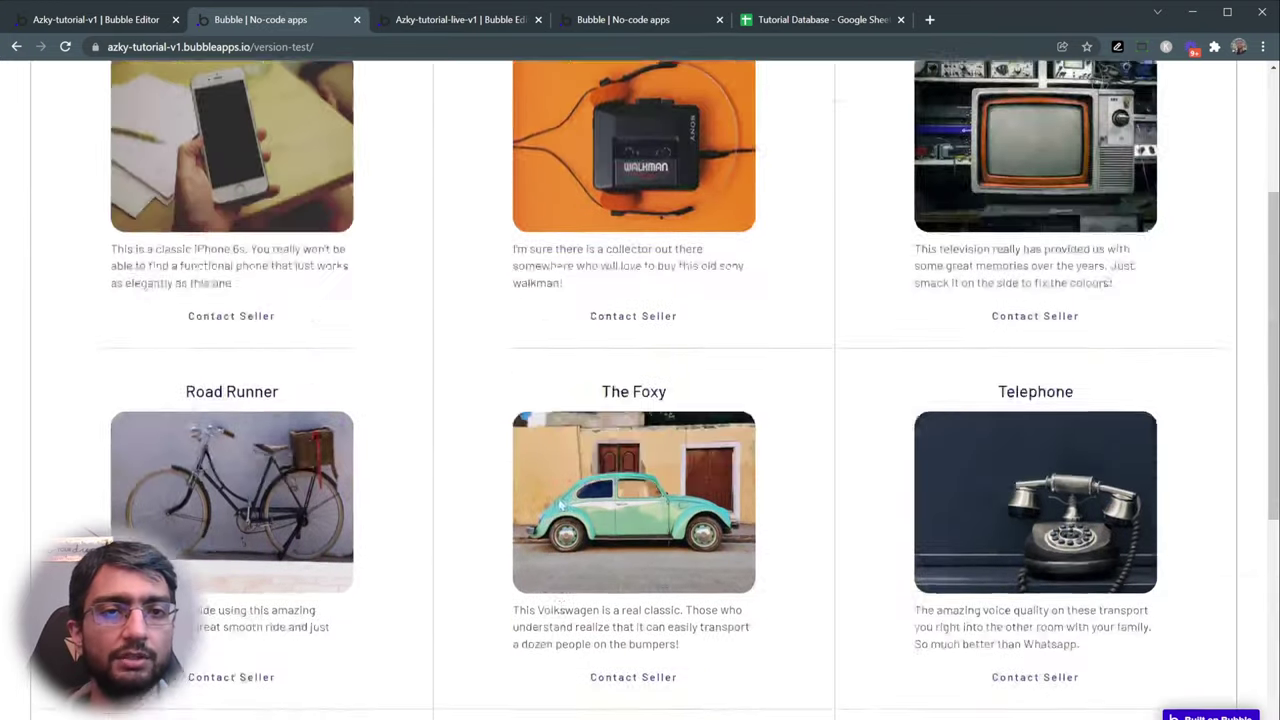
{"action": "scroll", "coordinate": [560, 504], "scroll_direction": "up", "scroll_amount": 3}
{"action": "scroll", "coordinate": [518, 452], "scroll_direction": "down", "scroll_amount": 2}
{"action": "scroll", "coordinate": [523, 449], "scroll_direction": "up", "scroll_amount": 2}
{"action": "scroll", "coordinate": [544, 459], "scroll_direction": "down", "scroll_amount": 1}
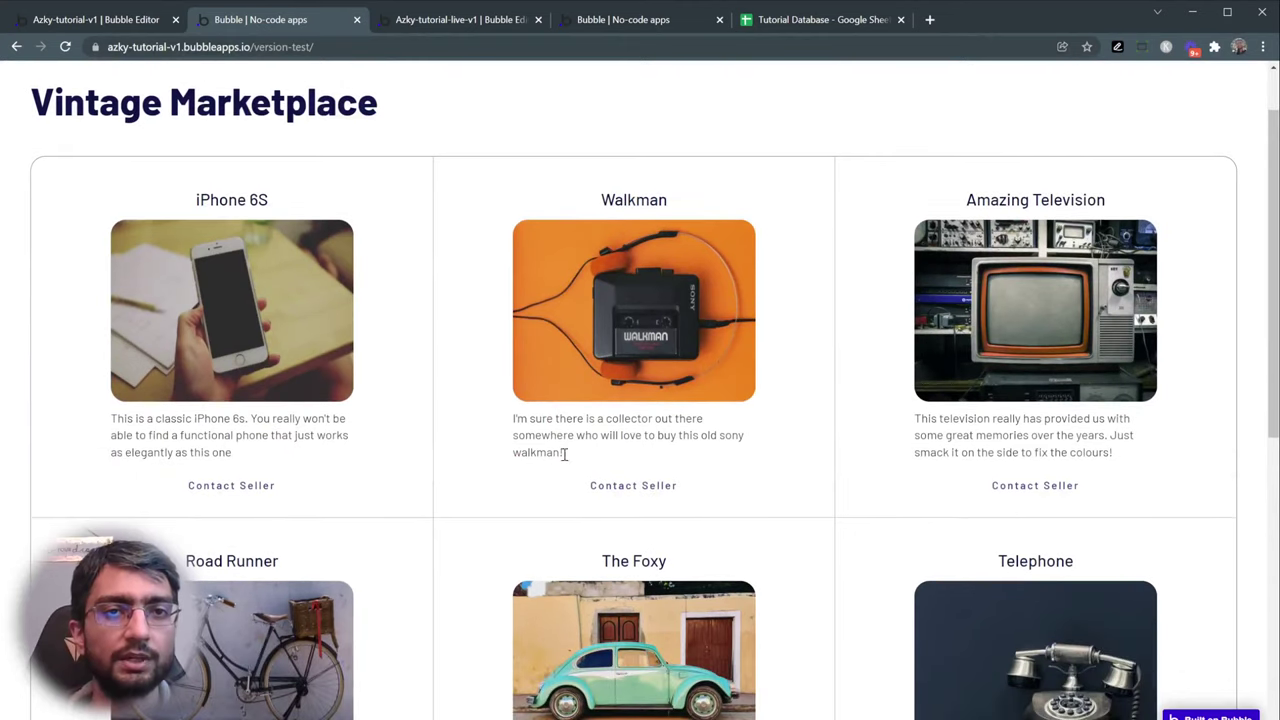
{"action": "left_click", "coordinate": [468, 24]}
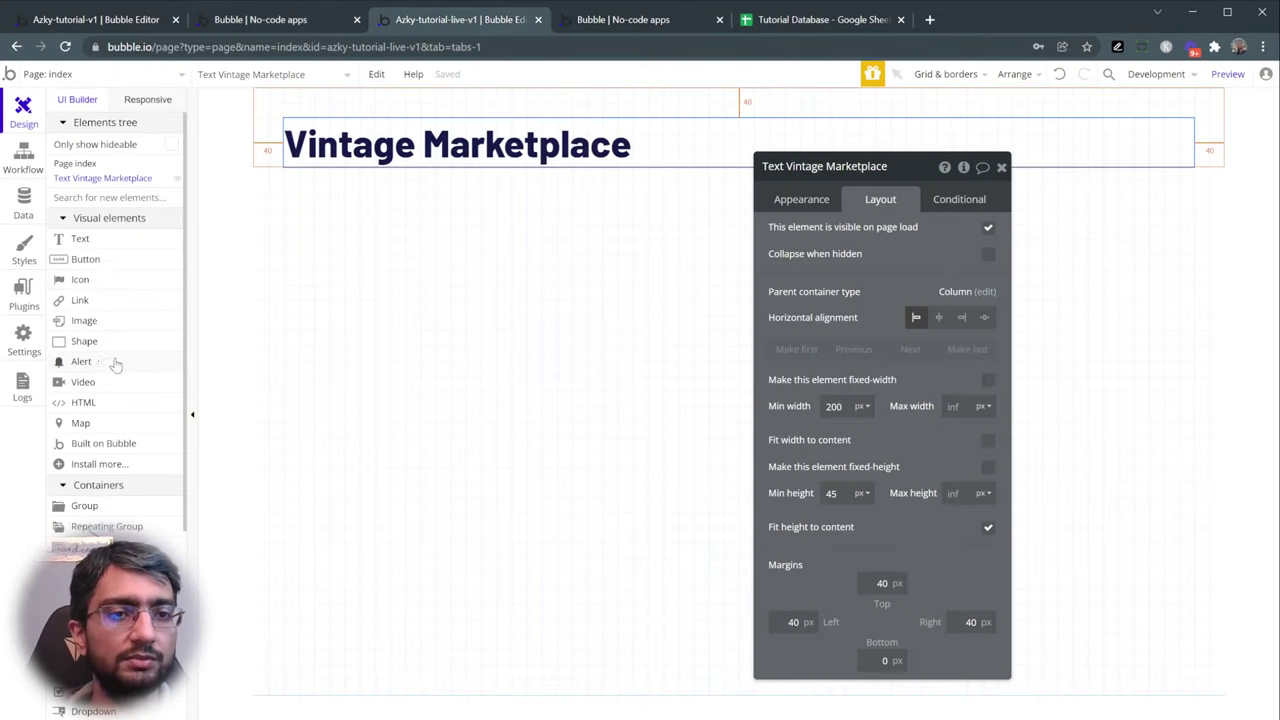
{"action": "scroll", "coordinate": [115, 365], "scroll_direction": "down", "scroll_amount": 3}
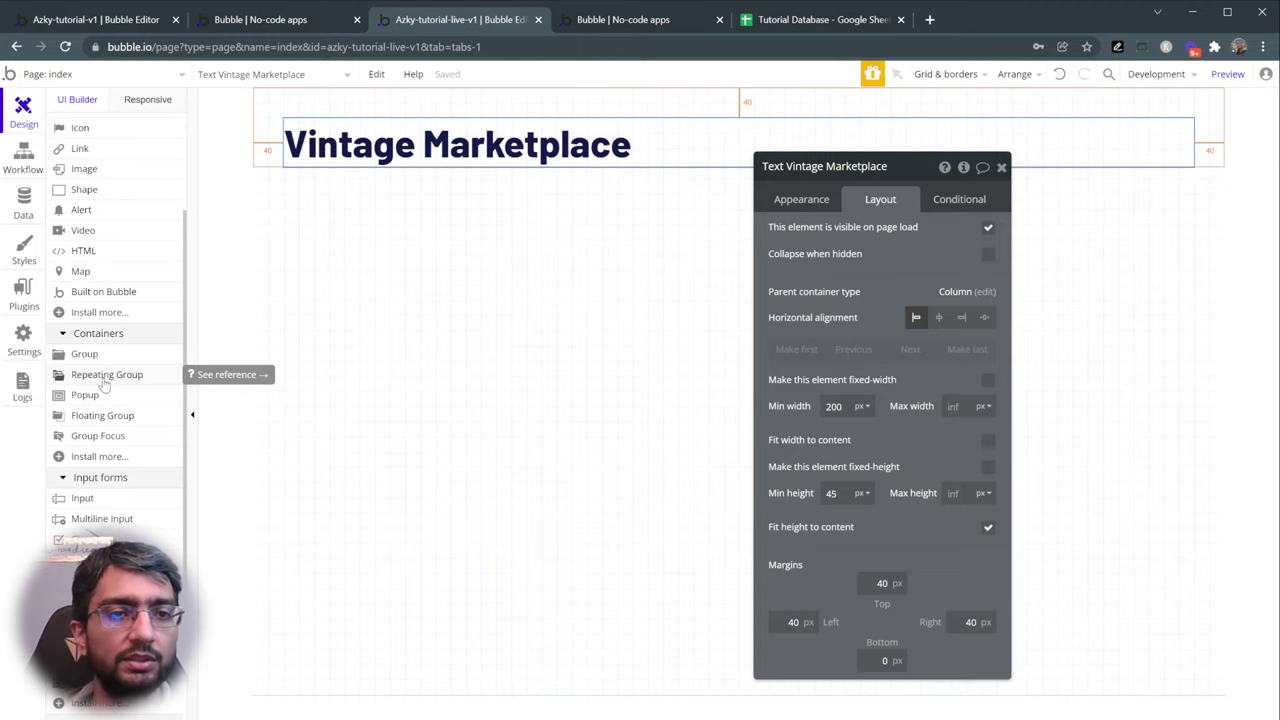
- Place a Repeating Group below the title, open its settings, and view the live marketplace page
{"action": "left_click", "coordinate": [104, 378]}
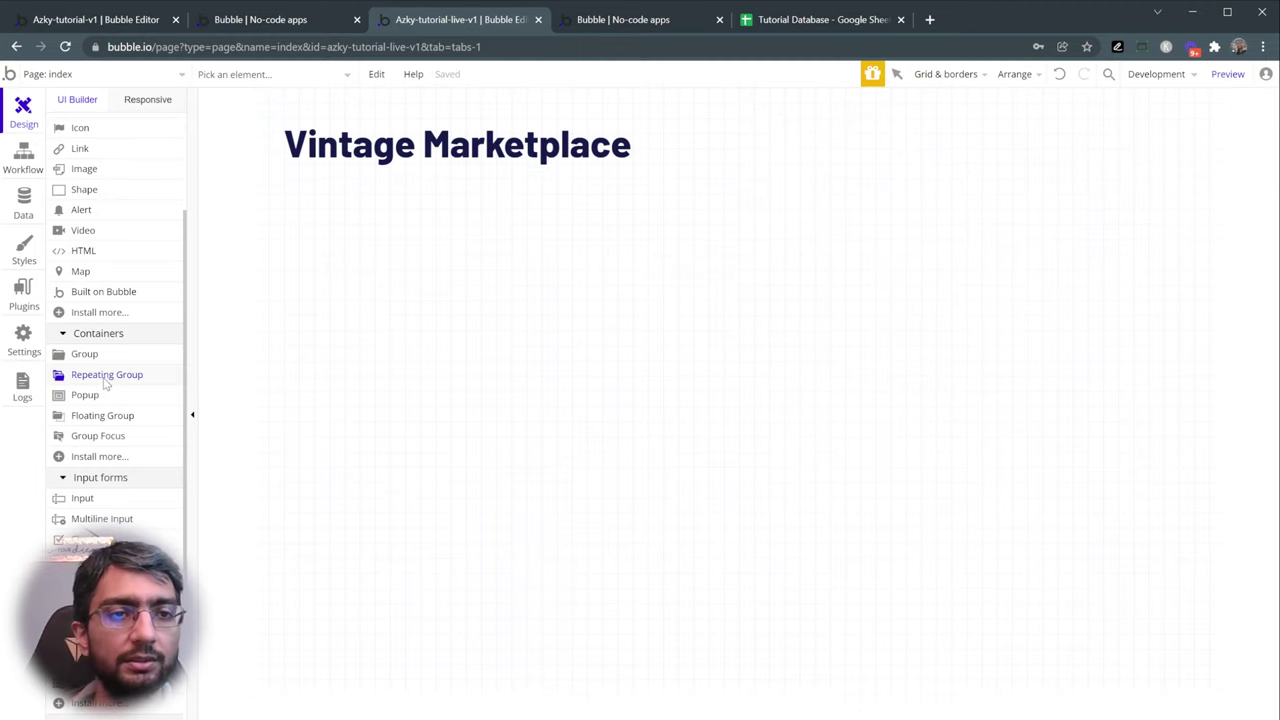
{"action": "left_click", "coordinate": [324, 226]}
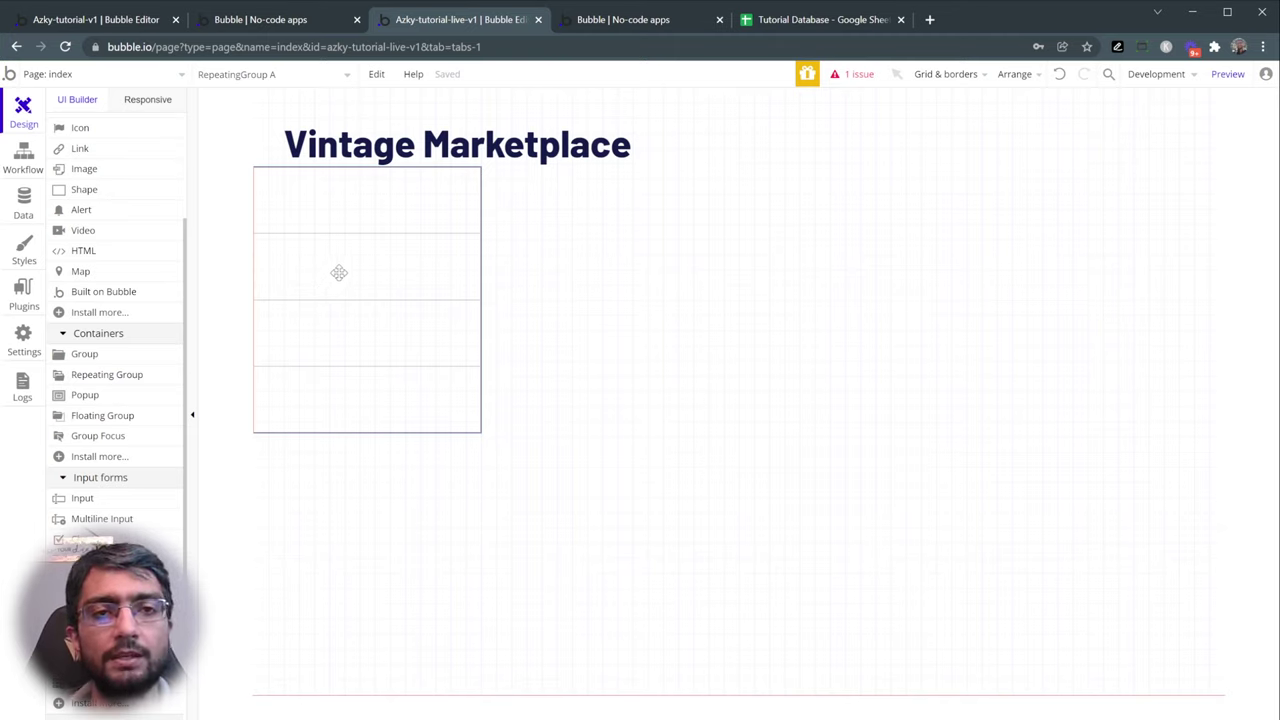
{"action": "double_click", "coordinate": [339, 273]}
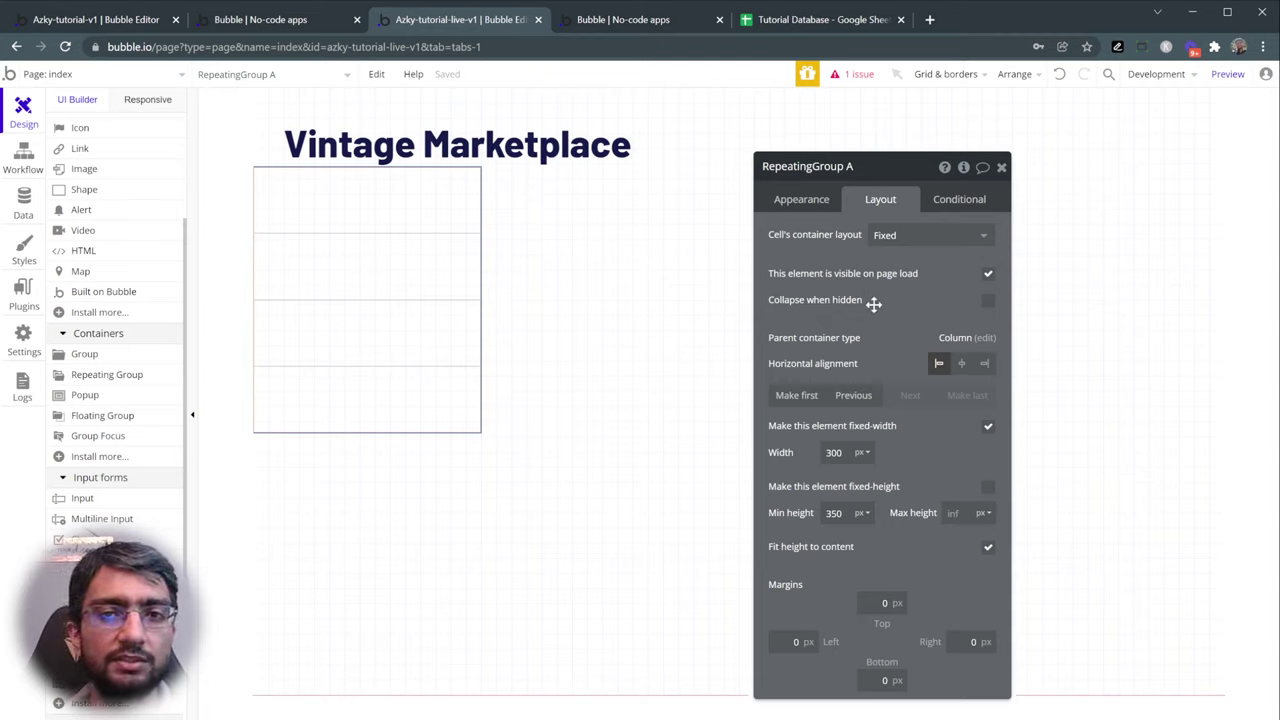
{"action": "mouse_move", "coordinate": [874, 304]}
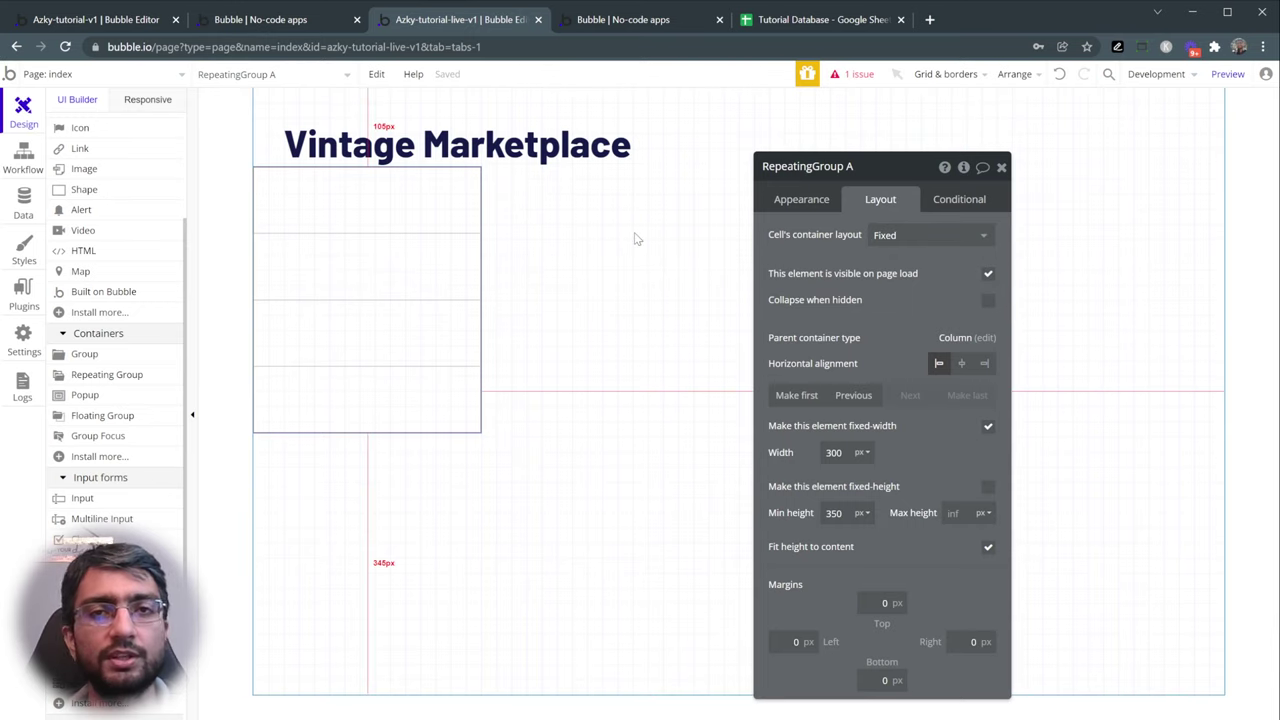
{"action": "left_click", "coordinate": [253, 20]}
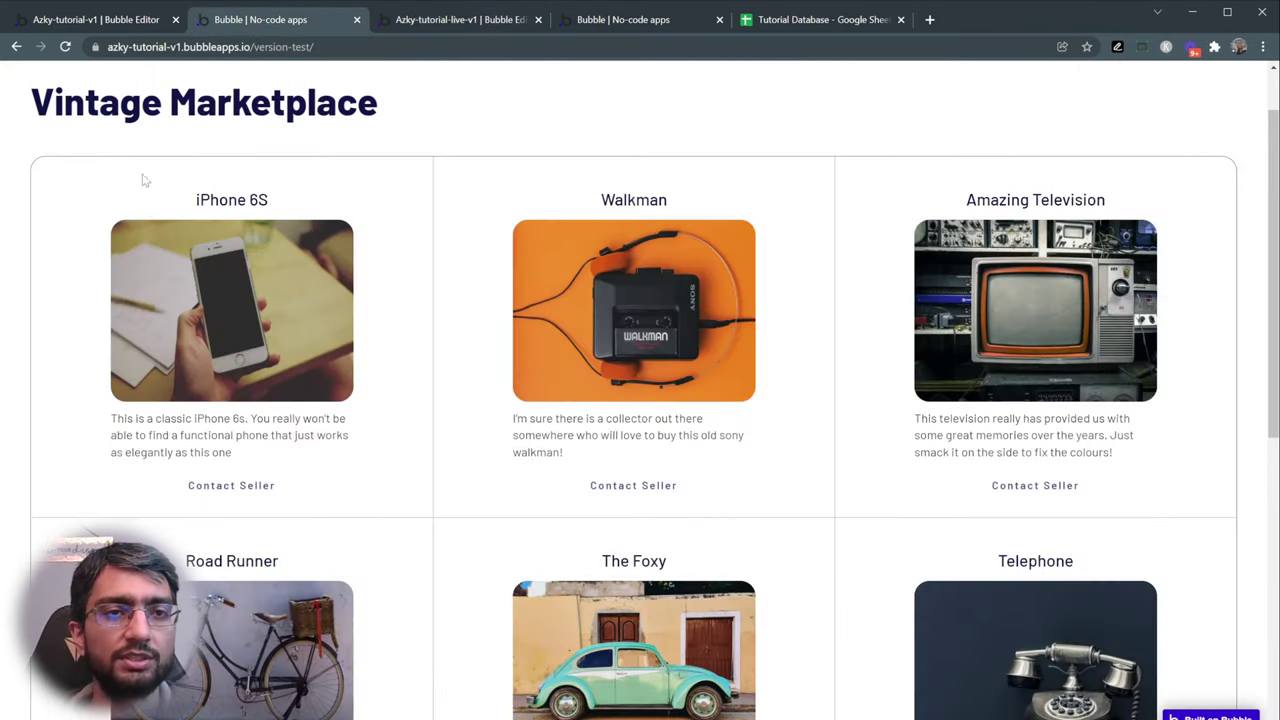
- Scroll through the live three-column listing grid, then go back to the Bubble editor
{"action": "scroll", "coordinate": [924, 434], "scroll_direction": "down", "scroll_amount": 1}
{"action": "scroll", "coordinate": [924, 434], "scroll_direction": "down", "scroll_amount": 5}
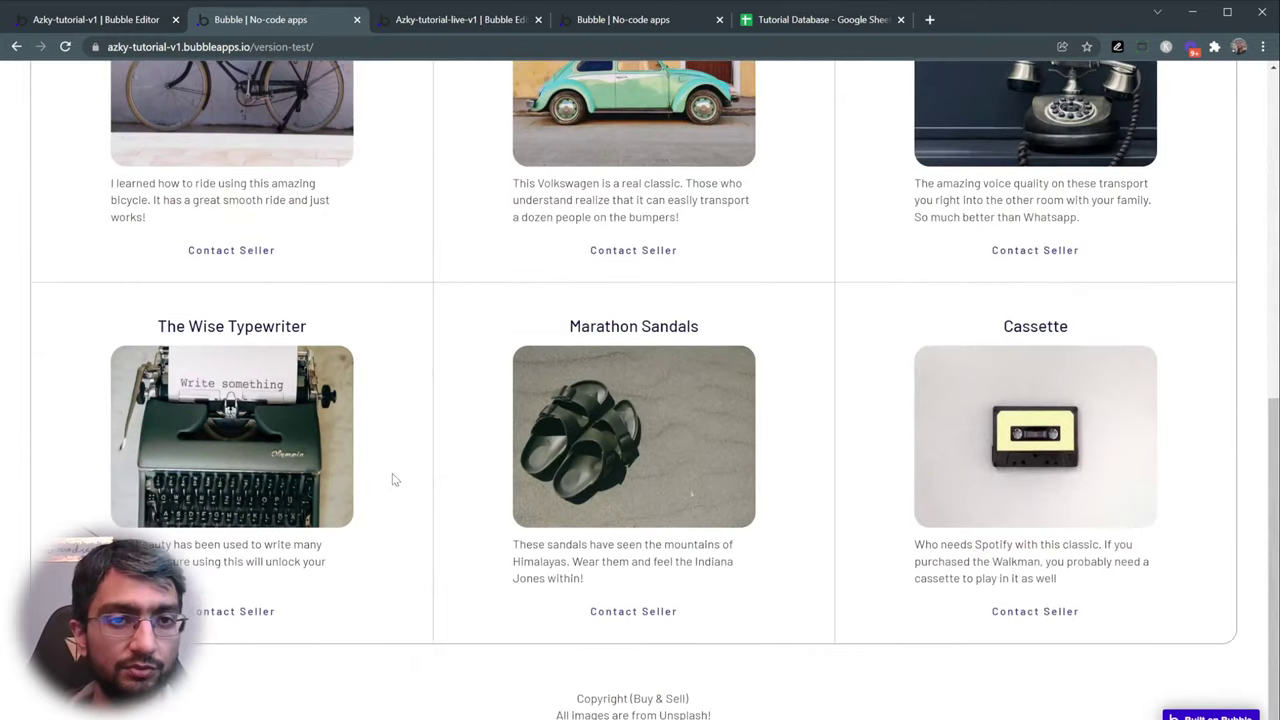
{"action": "scroll", "coordinate": [393, 480], "scroll_direction": "up", "scroll_amount": 7}
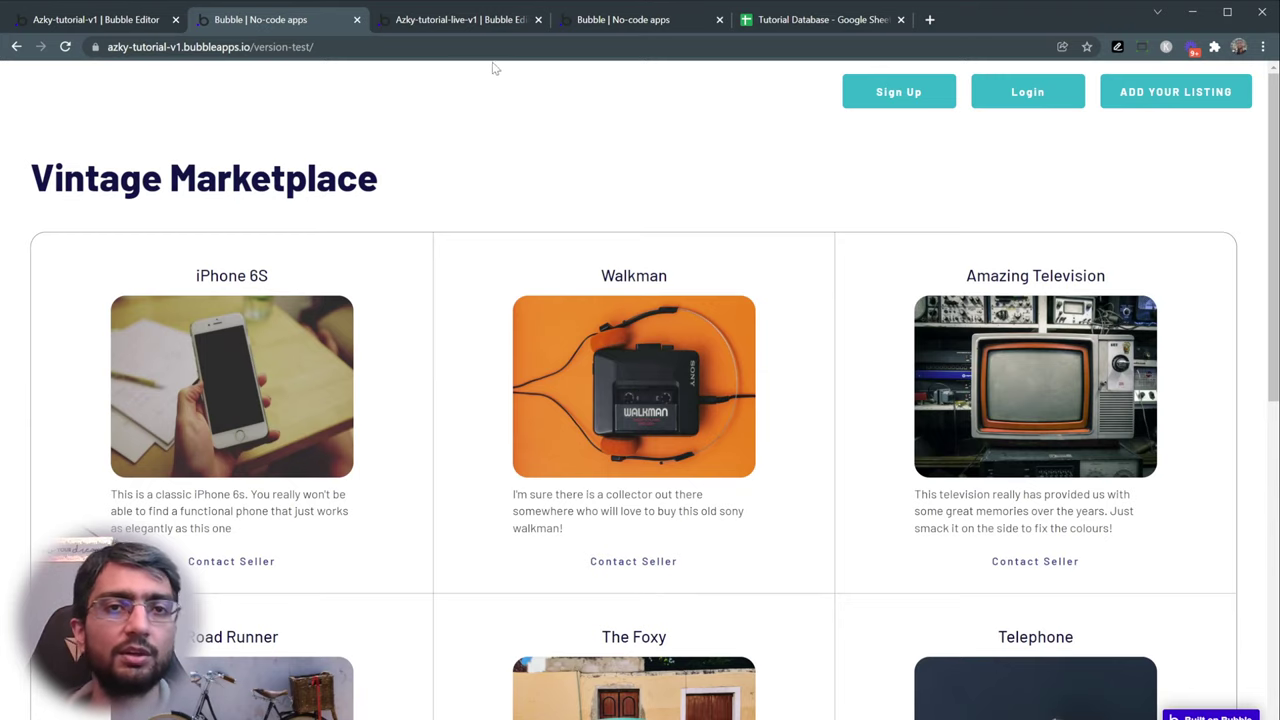
{"action": "left_click", "coordinate": [470, 21]}
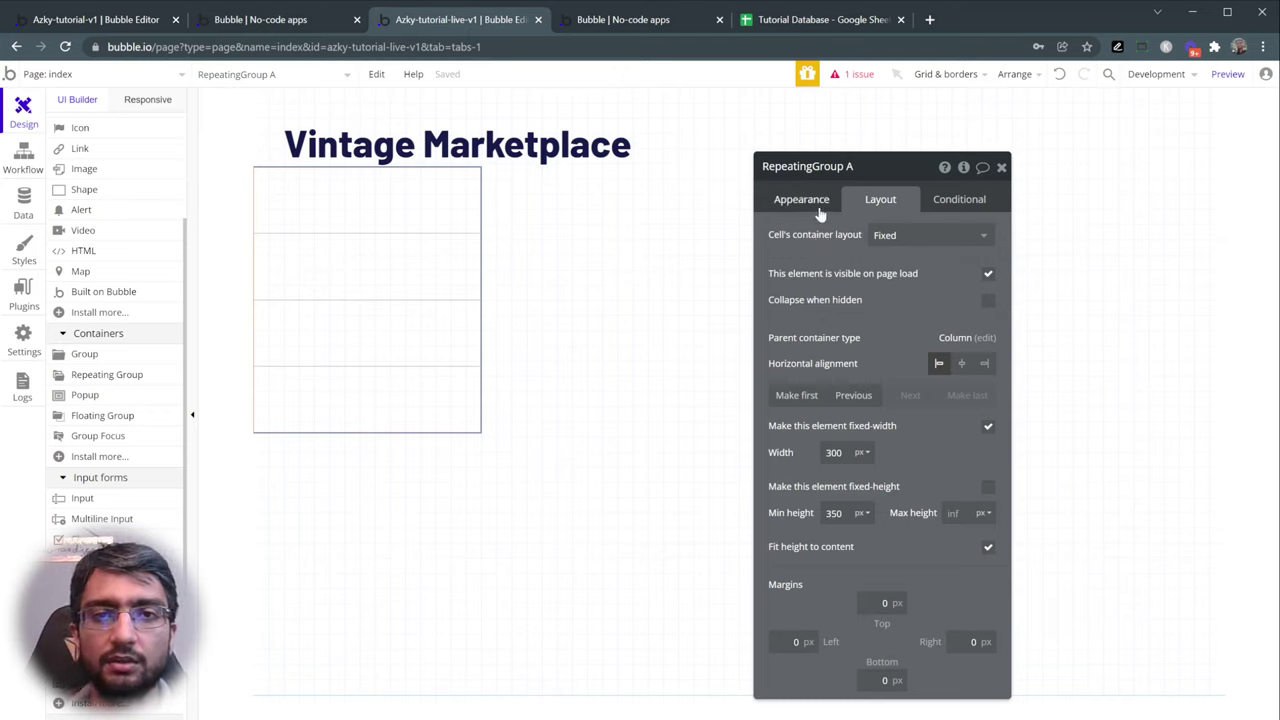
- Give RepeatingGroup A 40 px left, top and right margins and remove its fixed width
{"action": "left_click", "coordinate": [816, 202]}
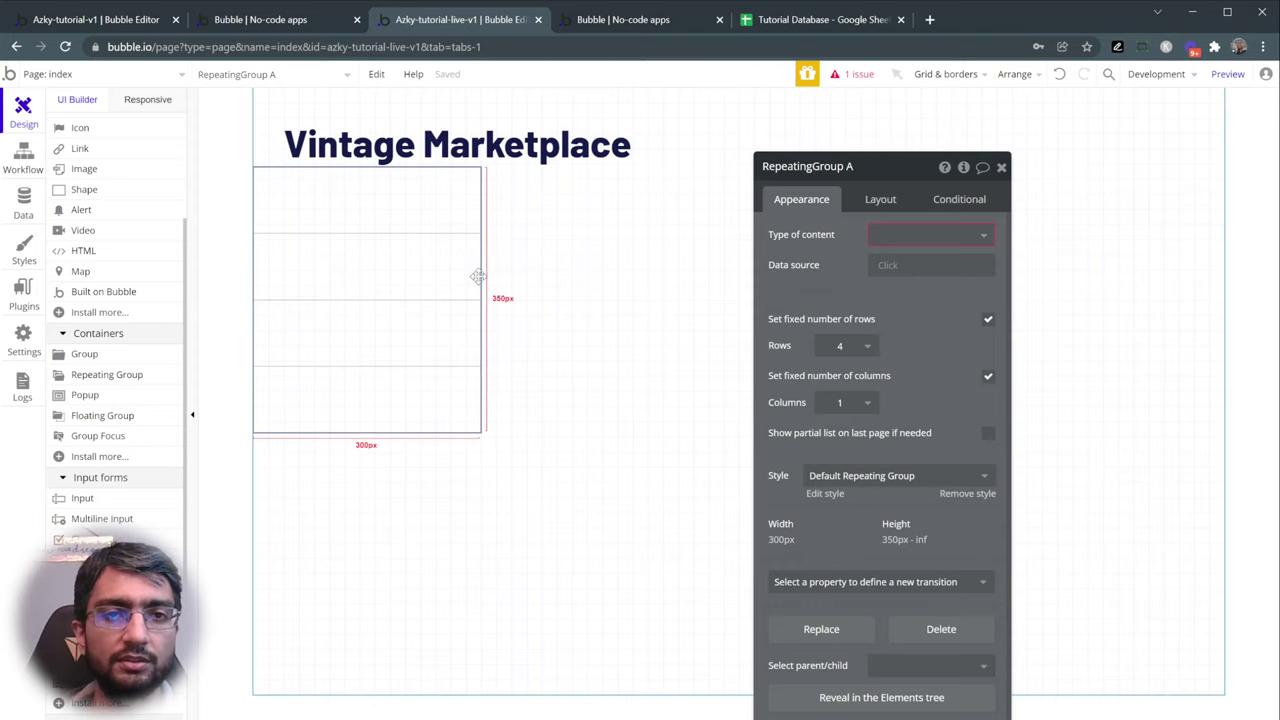
{"action": "left_click", "coordinate": [872, 202]}
{"action": "left_click", "coordinate": [790, 641]}
{"action": "type", "text": "40"}
{"action": "left_click", "coordinate": [880, 602]}
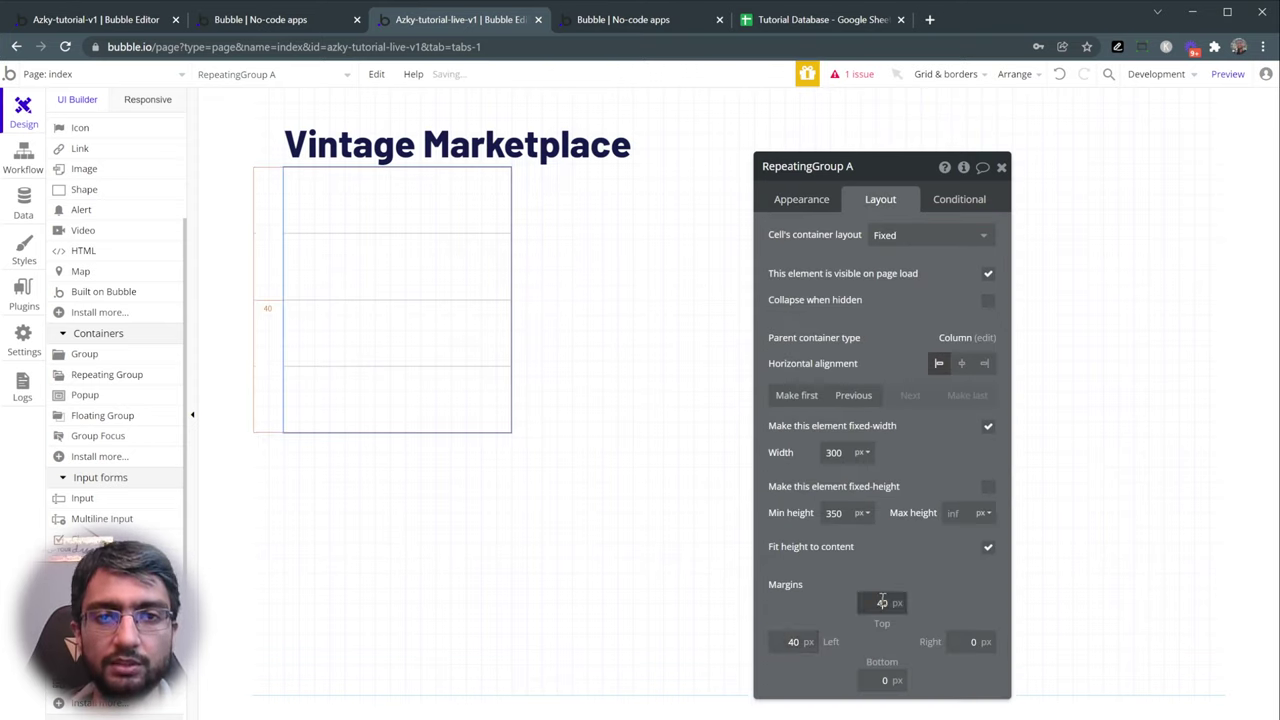
{"action": "type", "text": "40"}
{"action": "key", "text": "Tab"}
{"action": "type", "text": "40"}
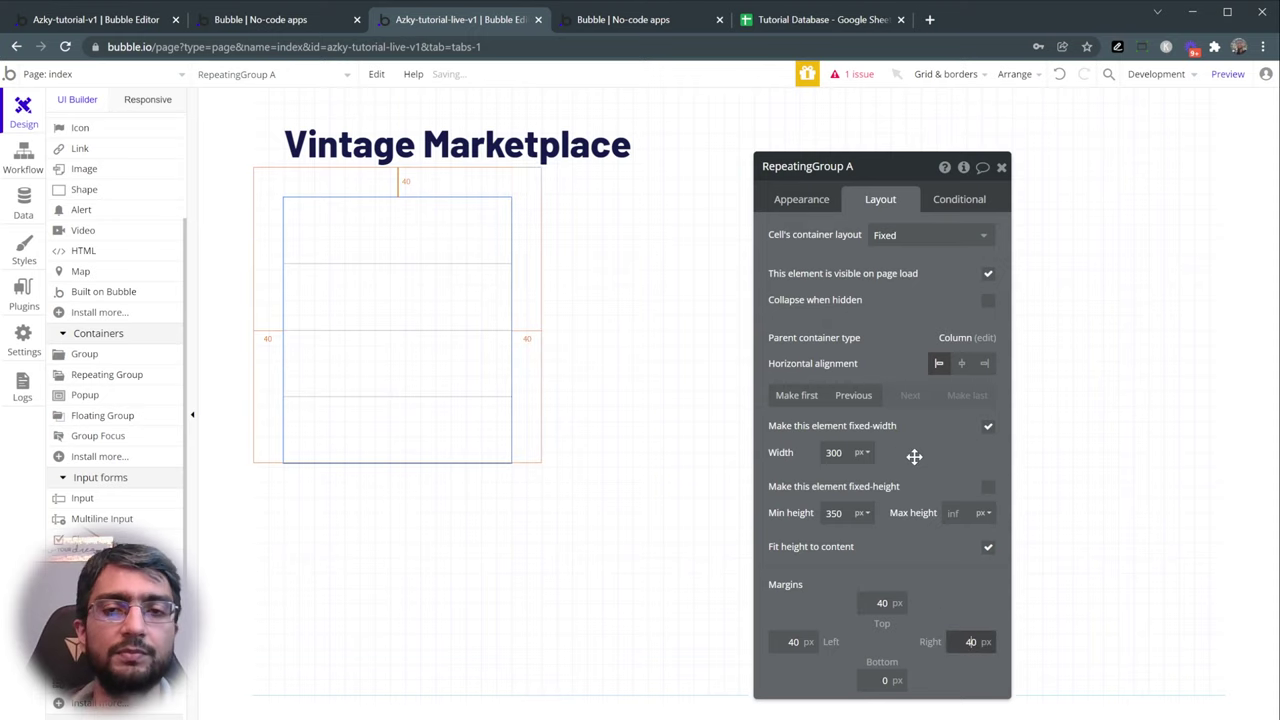
{"action": "left_click", "coordinate": [988, 428]}
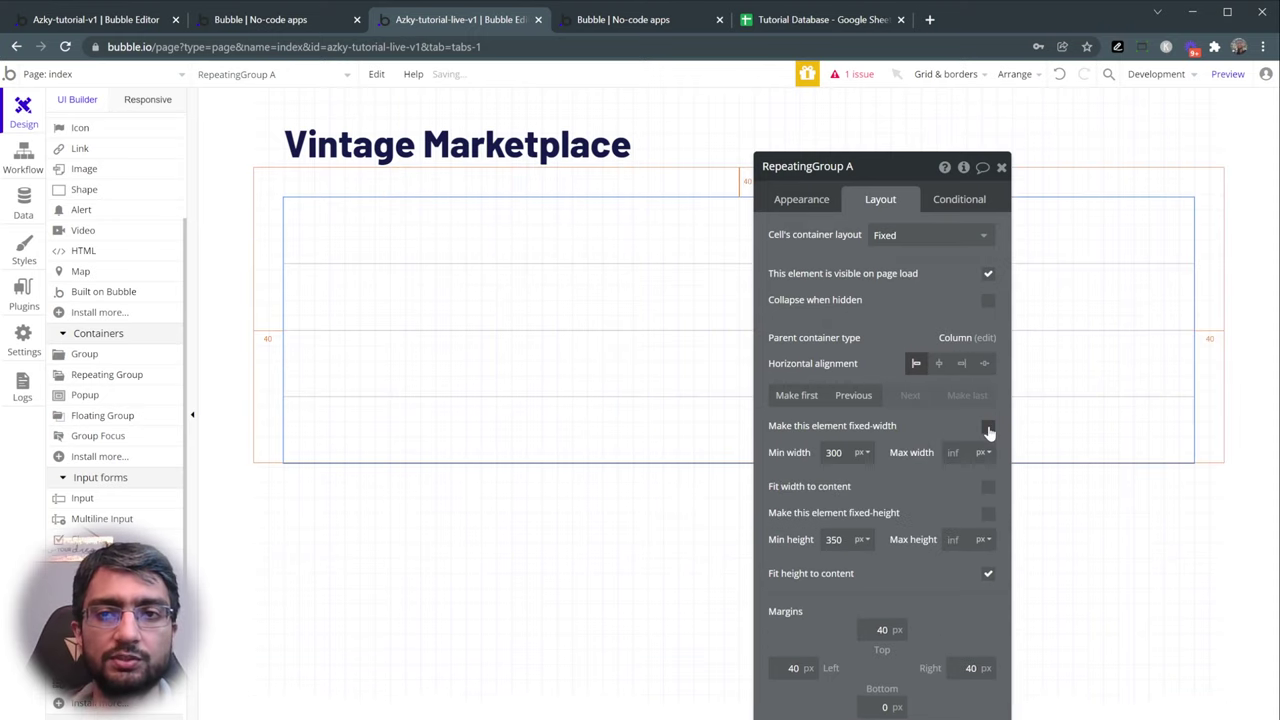
{"action": "left_click_drag", "start_coordinate": [917, 435], "coordinate": [1086, 411]}
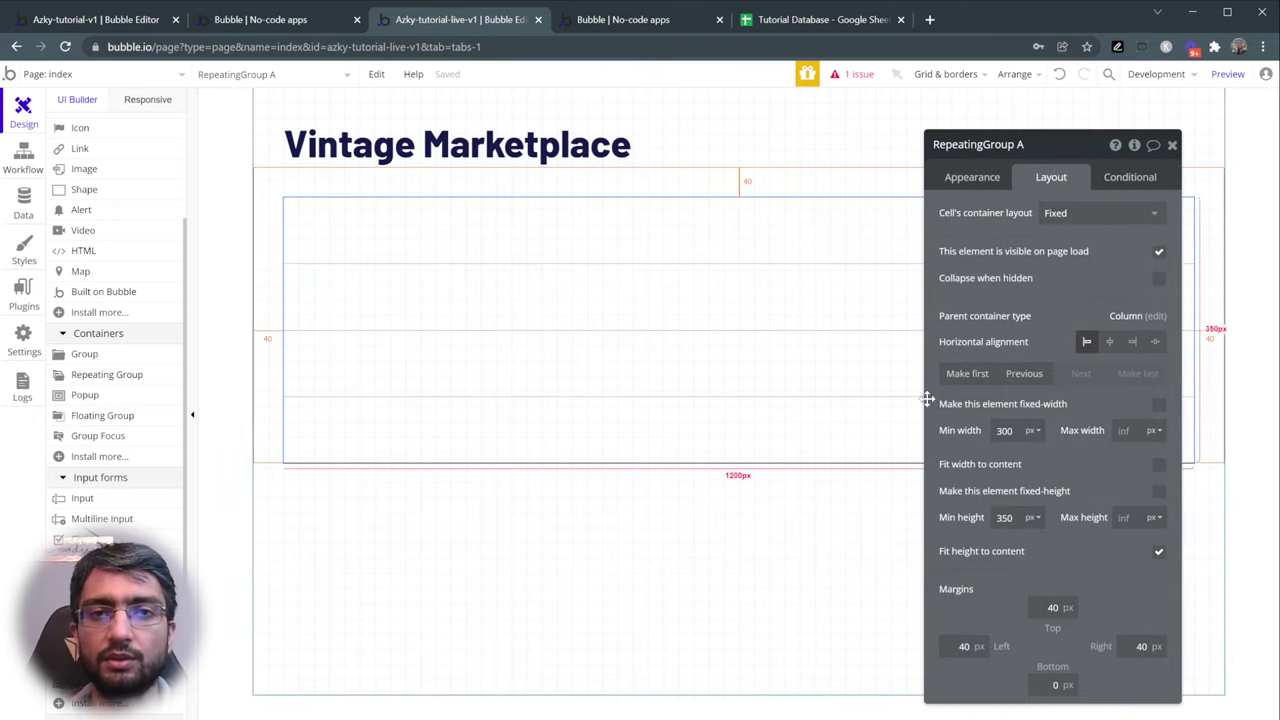
{"action": "left_click", "coordinate": [962, 180]}
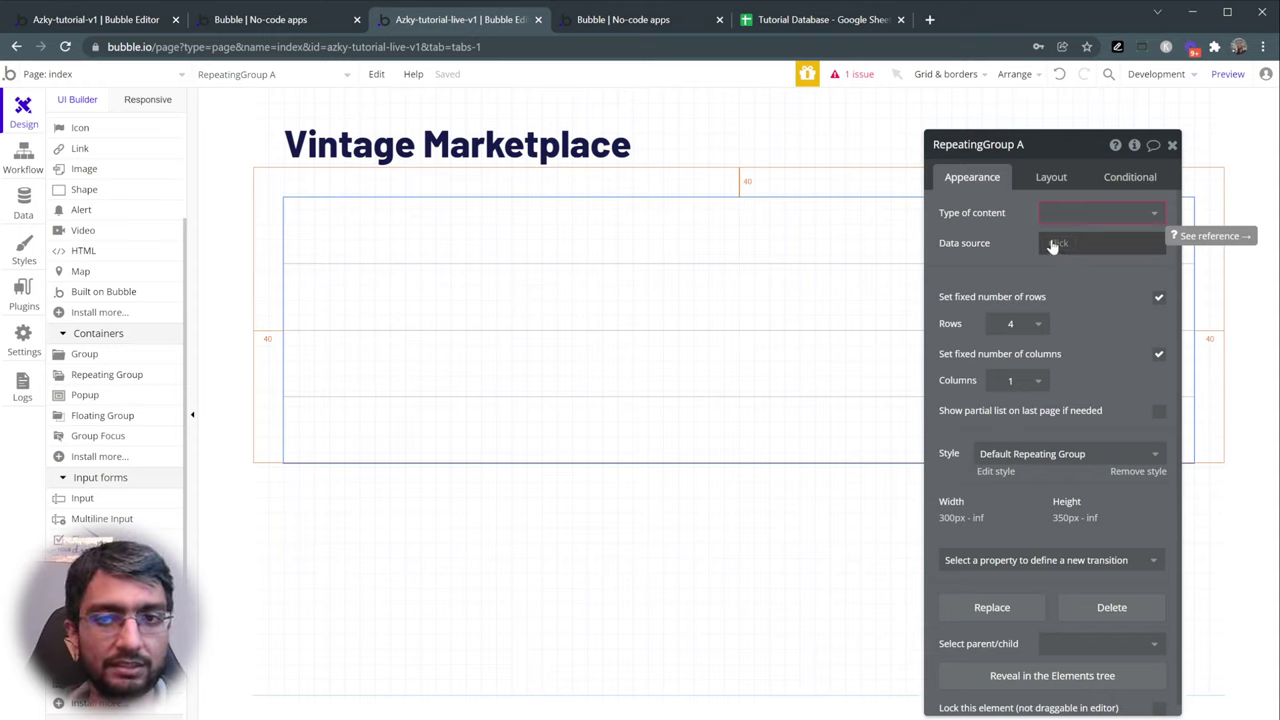
- Set the repeating group's content type to Listings and its data source to 'Do a search for' Listings
{"action": "left_click", "coordinate": [1053, 213]}
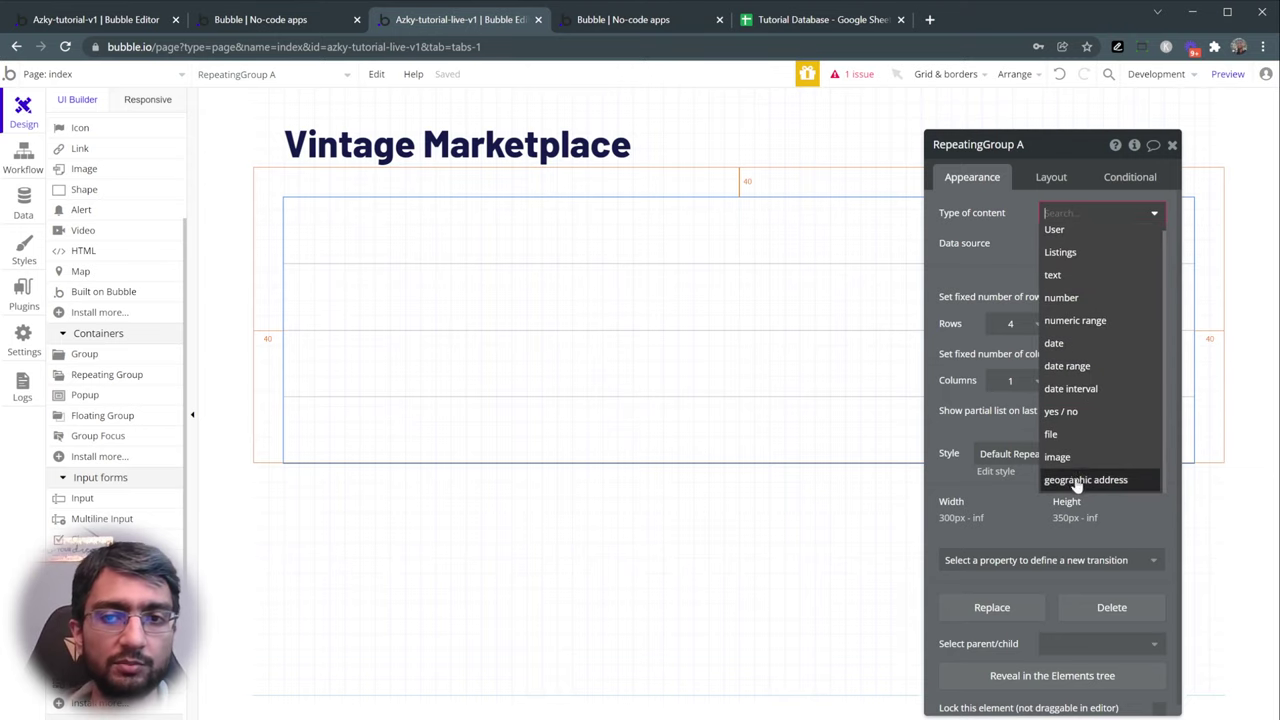
{"action": "scroll", "coordinate": [1092, 304], "scroll_direction": "up", "scroll_amount": 1}
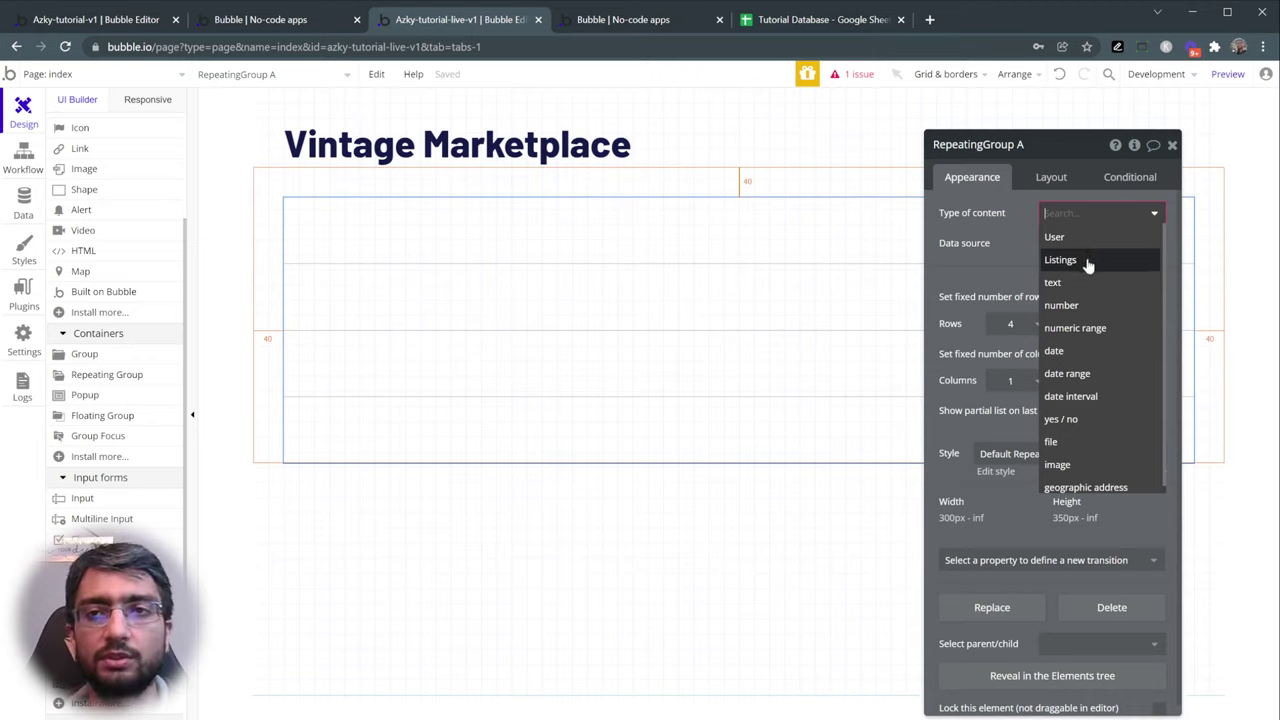
{"action": "left_click", "coordinate": [1088, 262]}
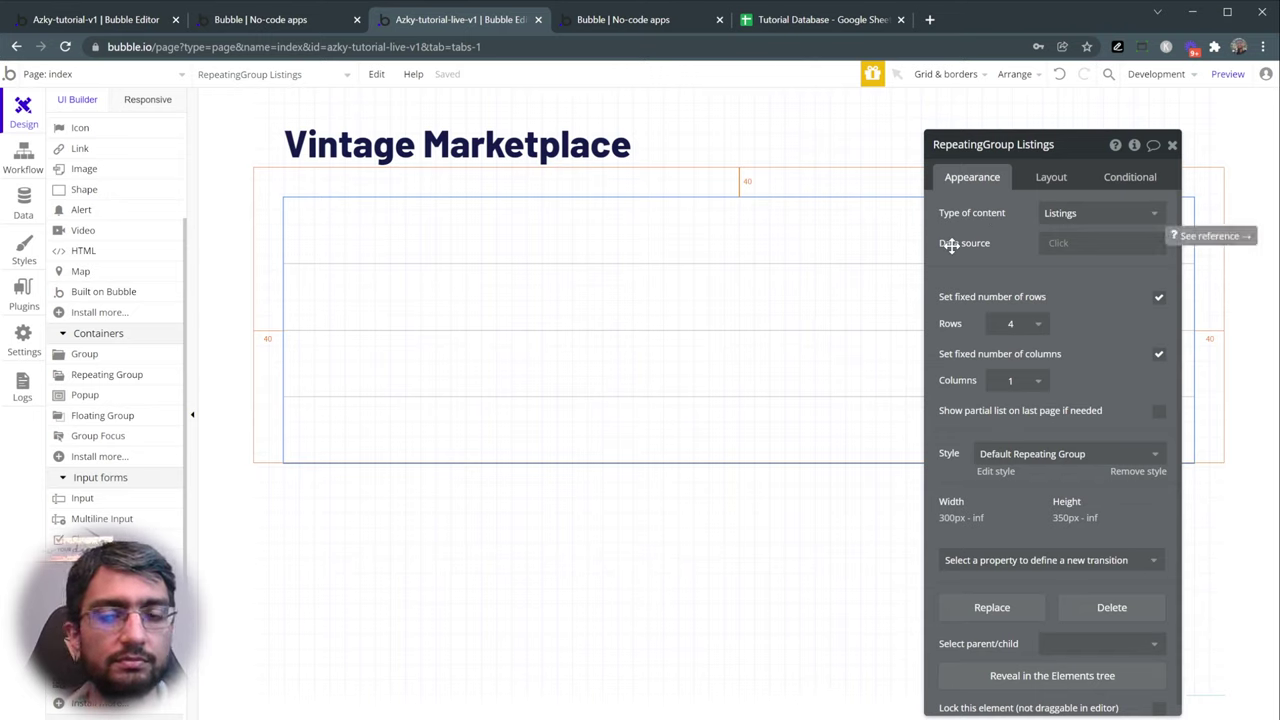
{"action": "left_click", "coordinate": [1059, 248]}
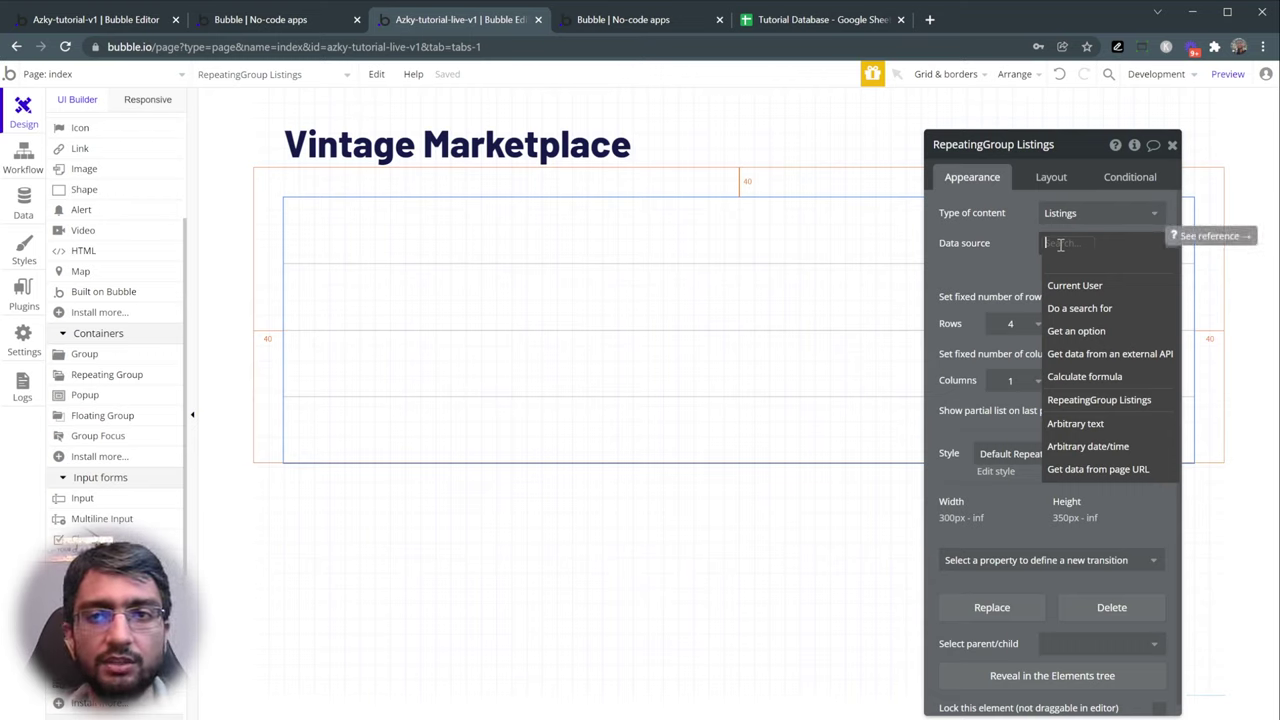
{"action": "left_click", "coordinate": [1109, 312]}
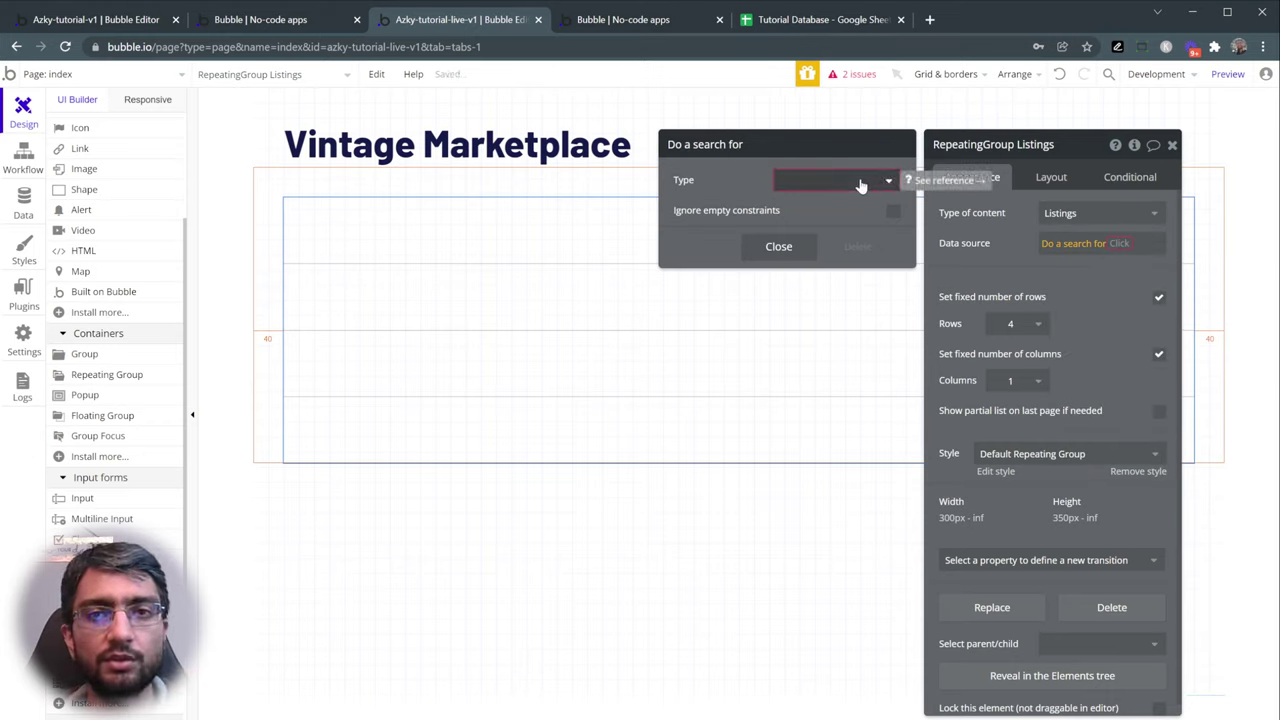
{"action": "left_click", "coordinate": [860, 185]}
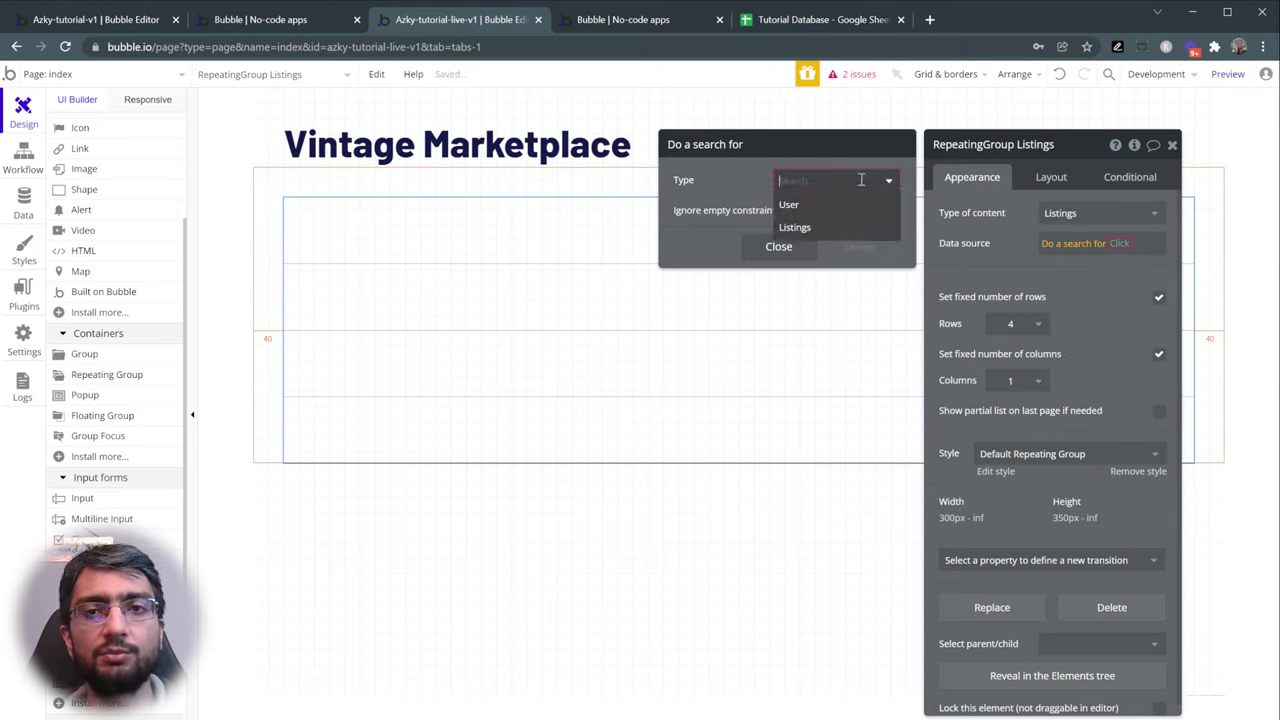
{"action": "left_click", "coordinate": [829, 234]}
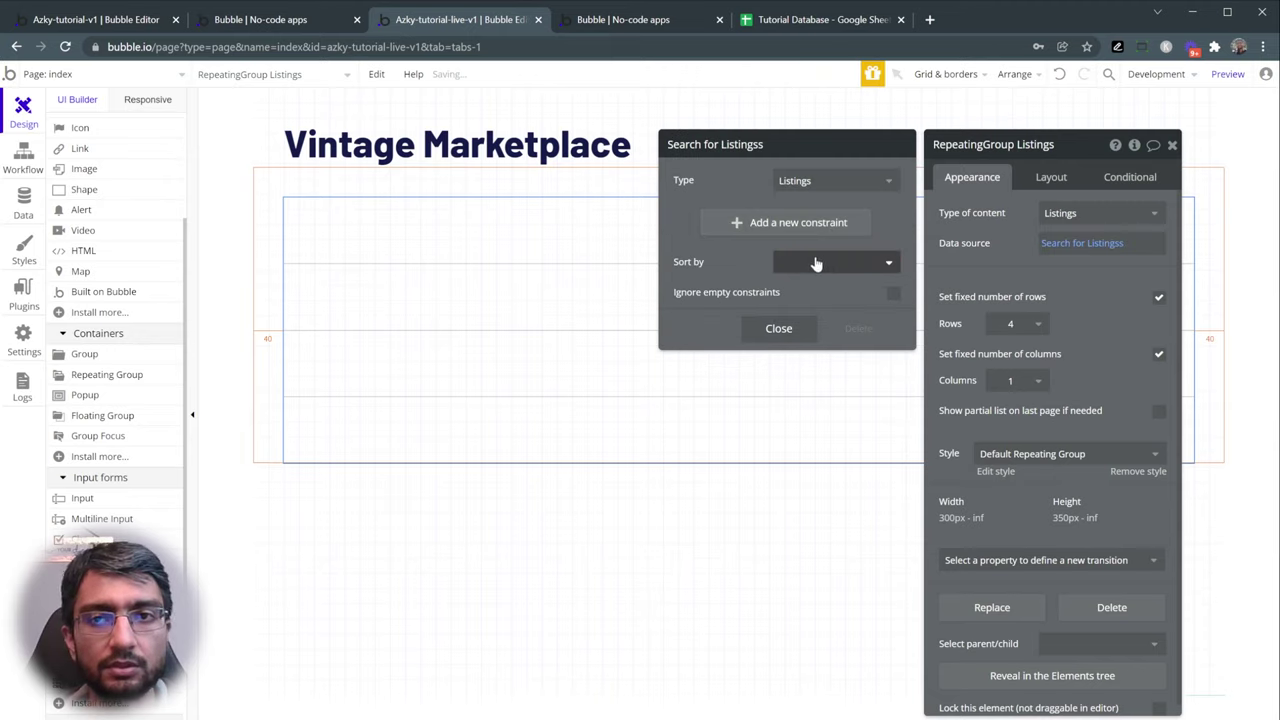
{"action": "left_click", "coordinate": [1023, 241]}
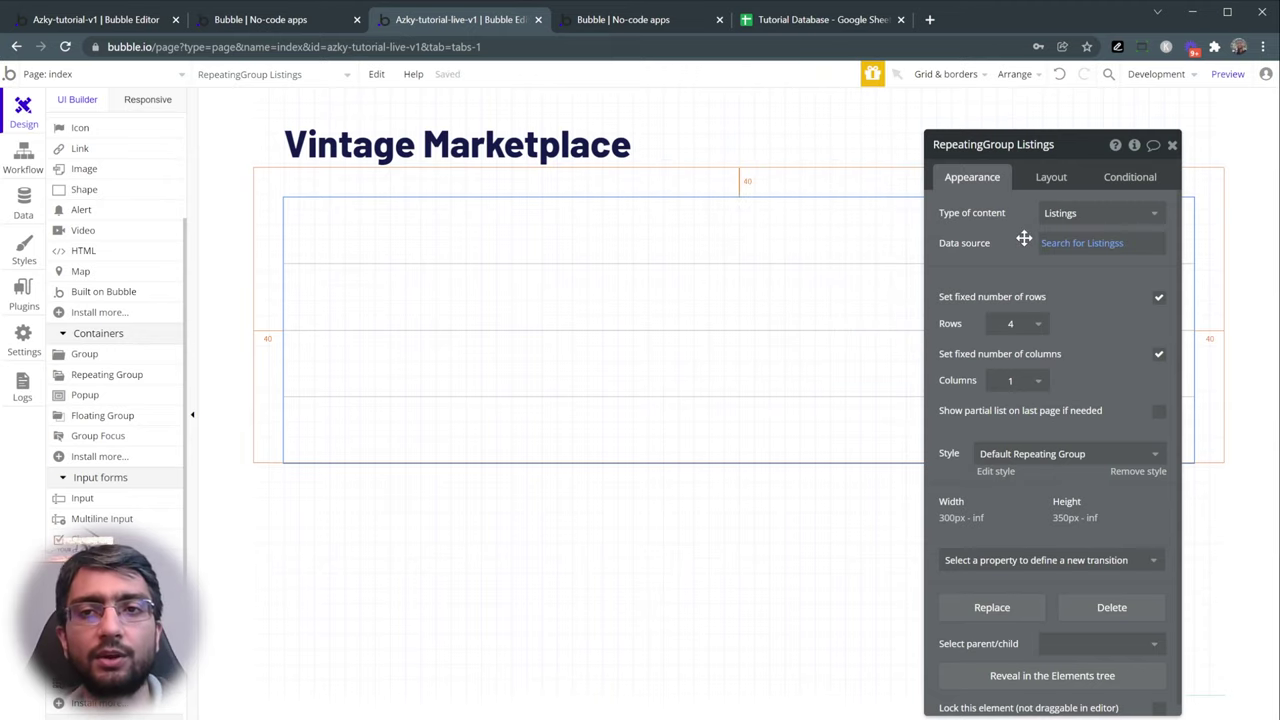
{"action": "left_click", "coordinate": [1089, 246]}
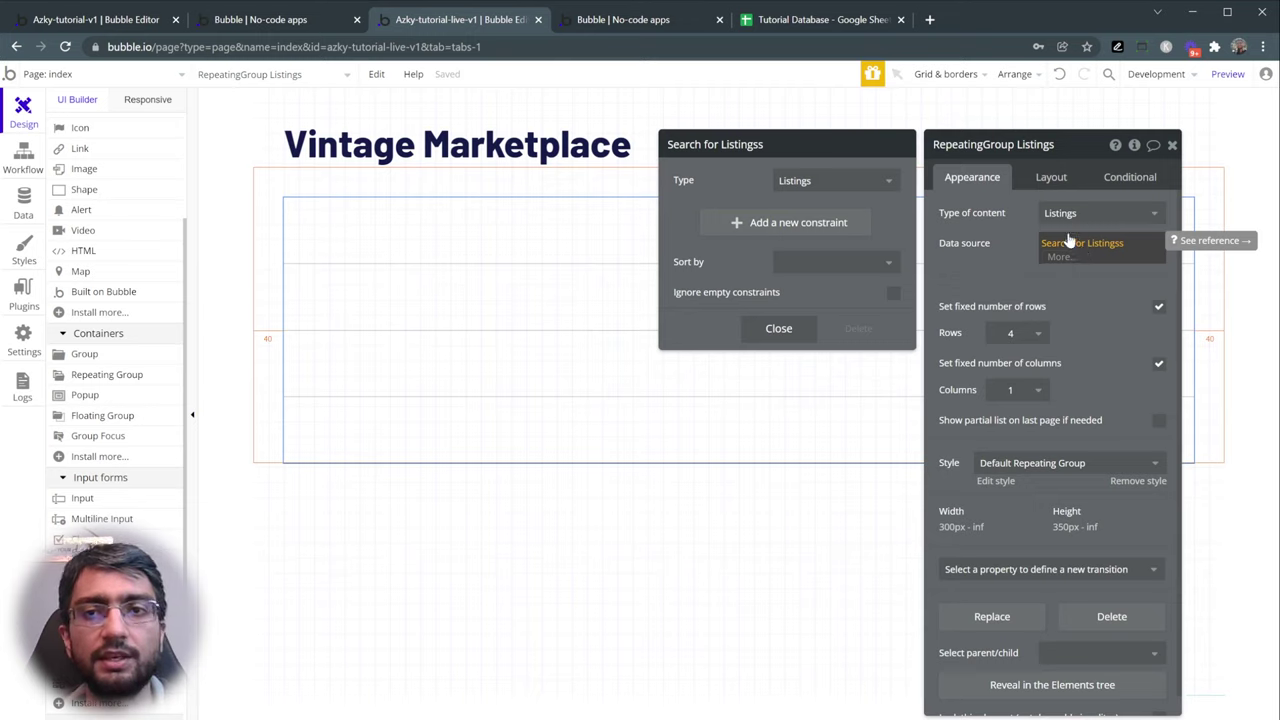
{"action": "left_click", "coordinate": [1012, 255]}
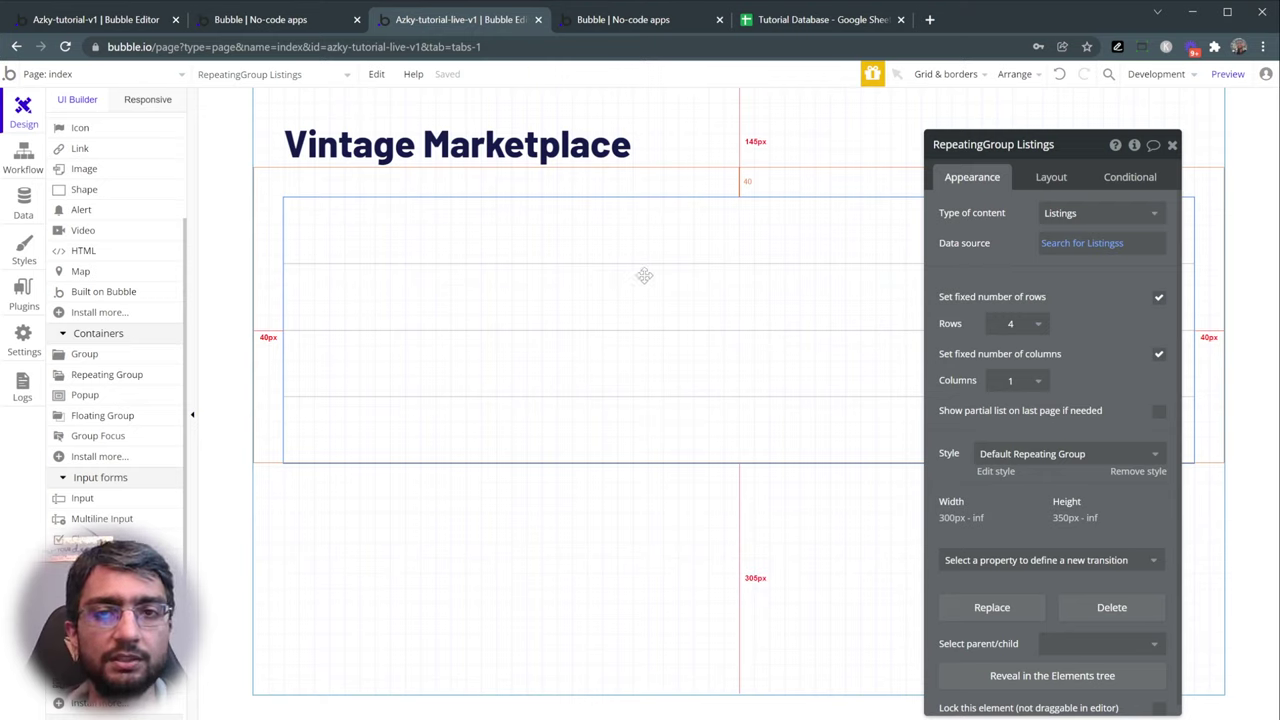
{"action": "scroll", "coordinate": [128, 304], "scroll_direction": "up", "scroll_amount": 3}
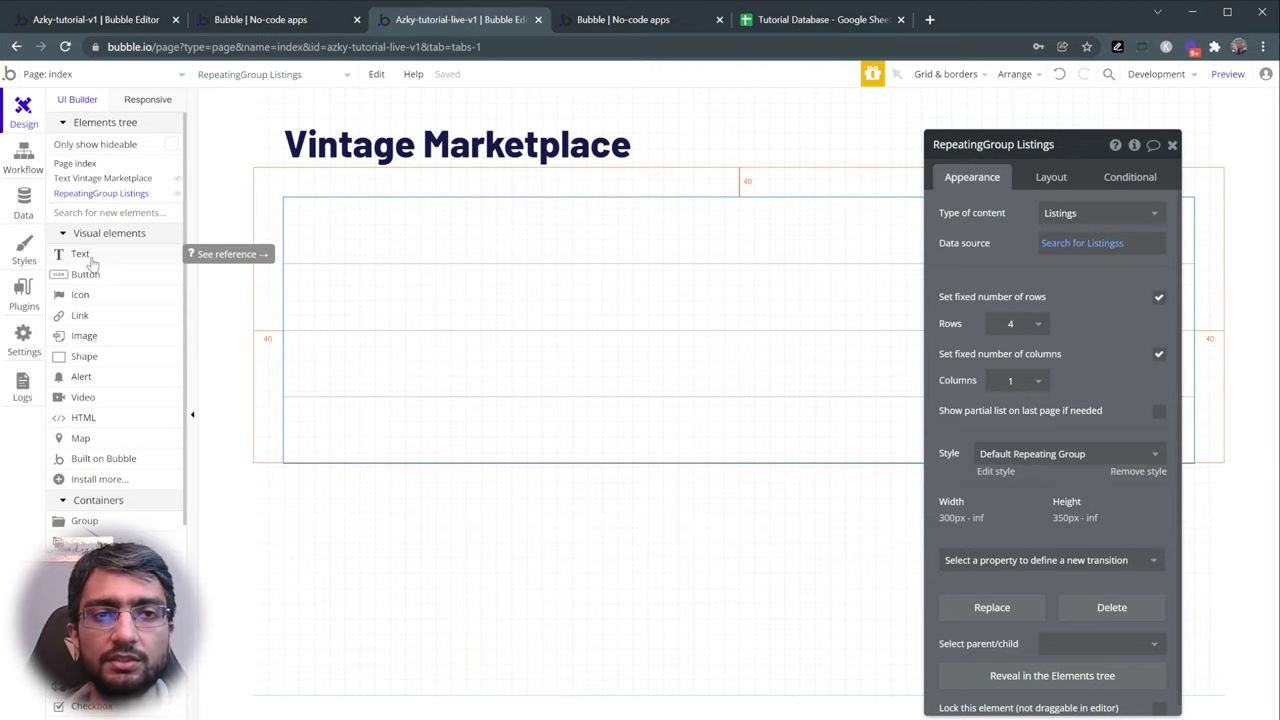
- Place a Text element in the first cell of RepeatingGroup Listings and select it
{"action": "left_click", "coordinate": [88, 257]}
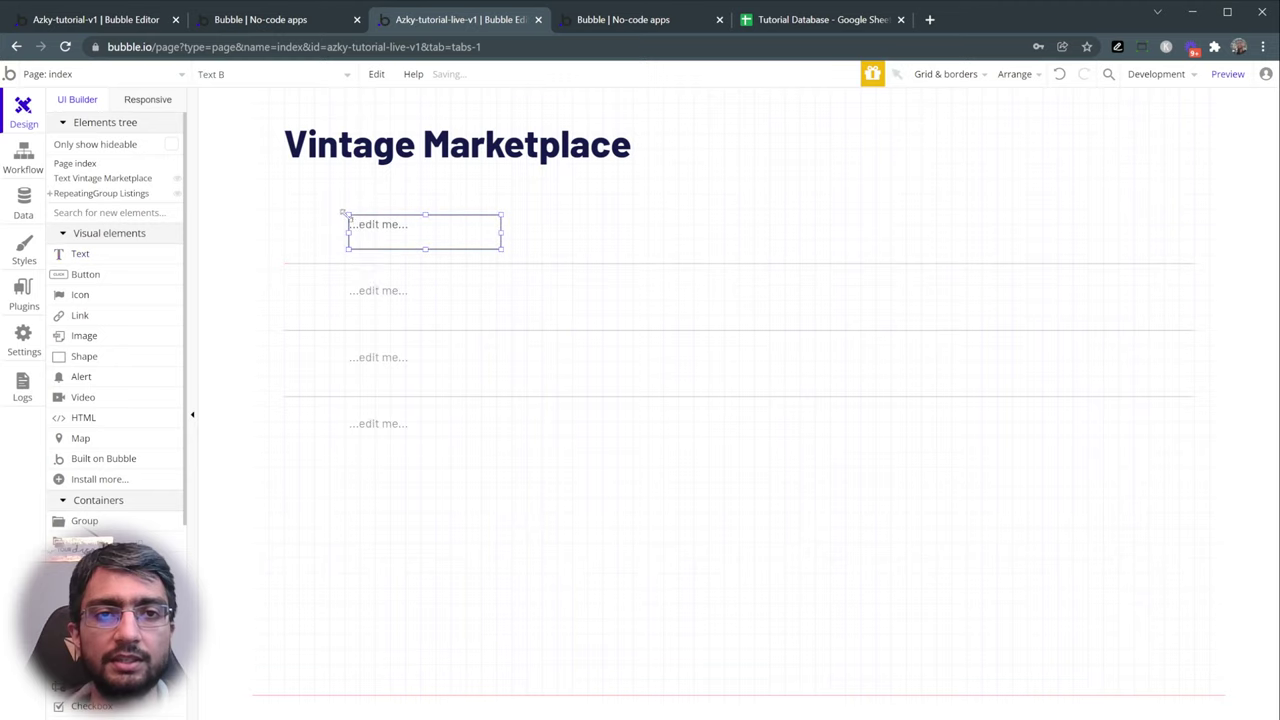
{"action": "left_click", "coordinate": [349, 215]}
{"action": "left_click", "coordinate": [590, 290]}
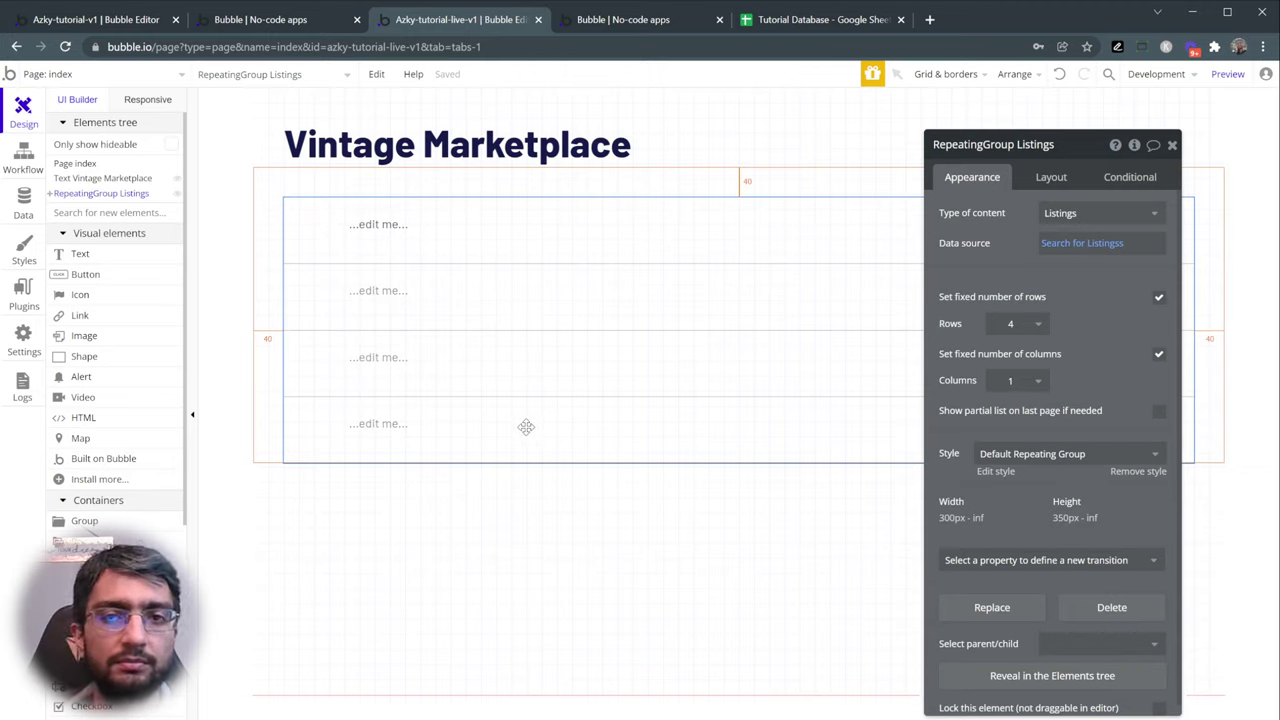
{"action": "mouse_move", "coordinate": [1076, 252]}
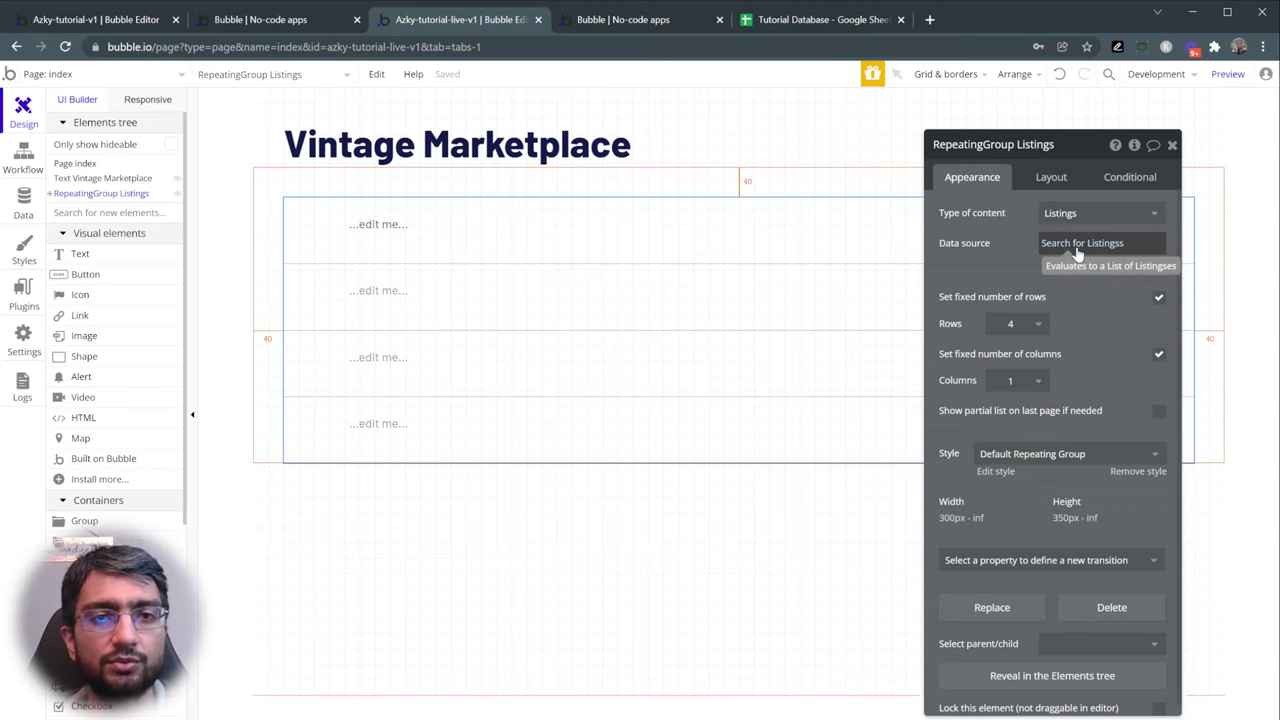
{"action": "left_click", "coordinate": [409, 238]}
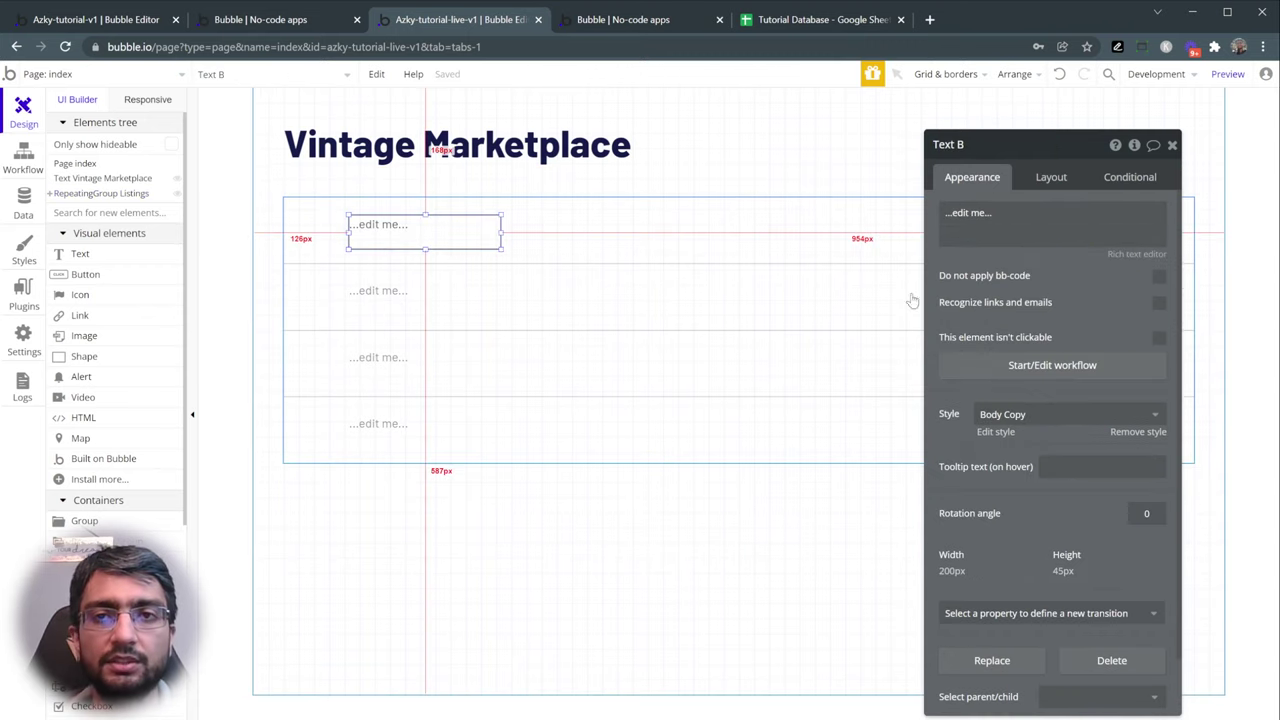
- Replace the placeholder text with the dynamic value Current cell's Listings's Title
{"action": "triple_click", "coordinate": [968, 213]}
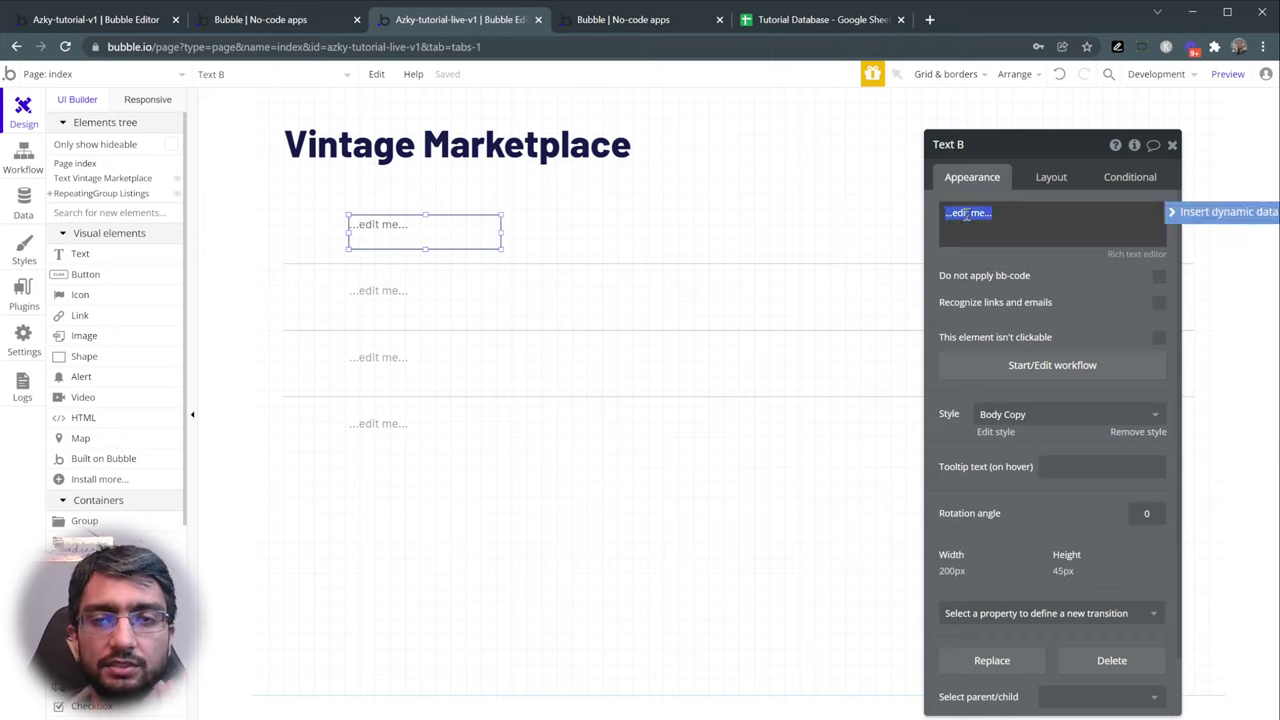
{"action": "key", "text": "BackSpace"}
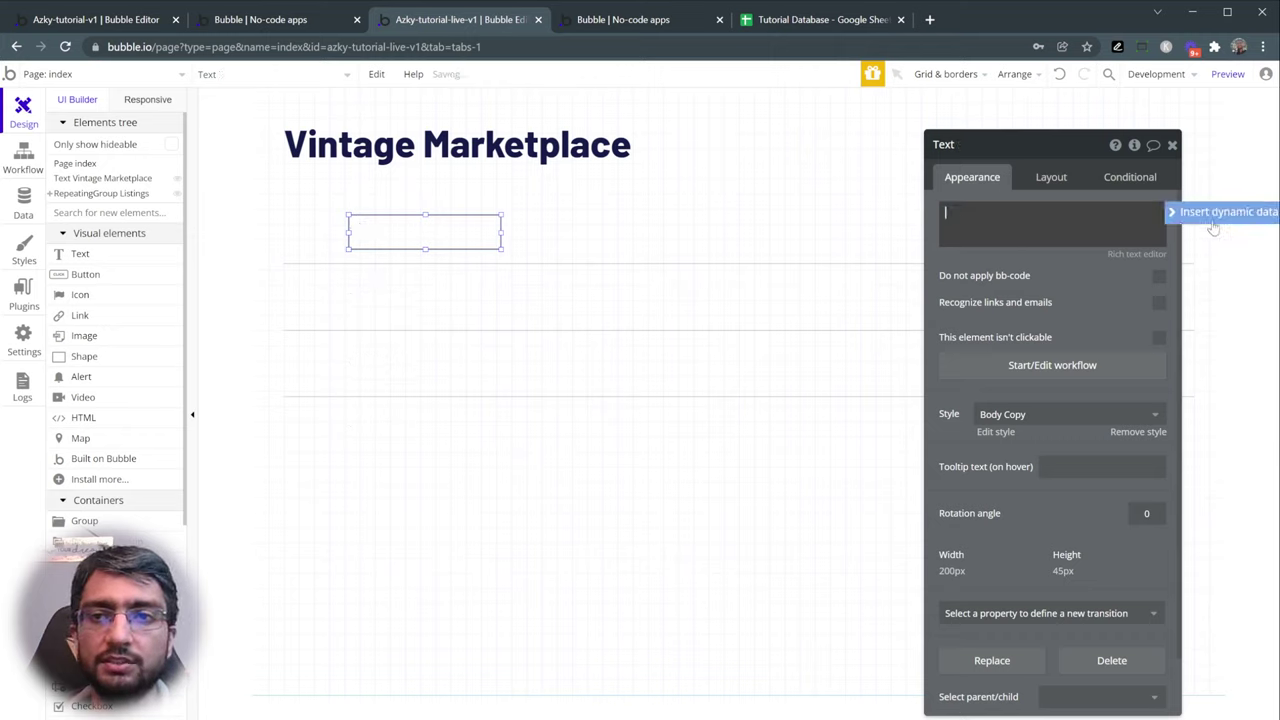
{"action": "left_click_drag", "start_coordinate": [1064, 152], "coordinate": [944, 145]}
{"action": "left_click", "coordinate": [869, 202]}
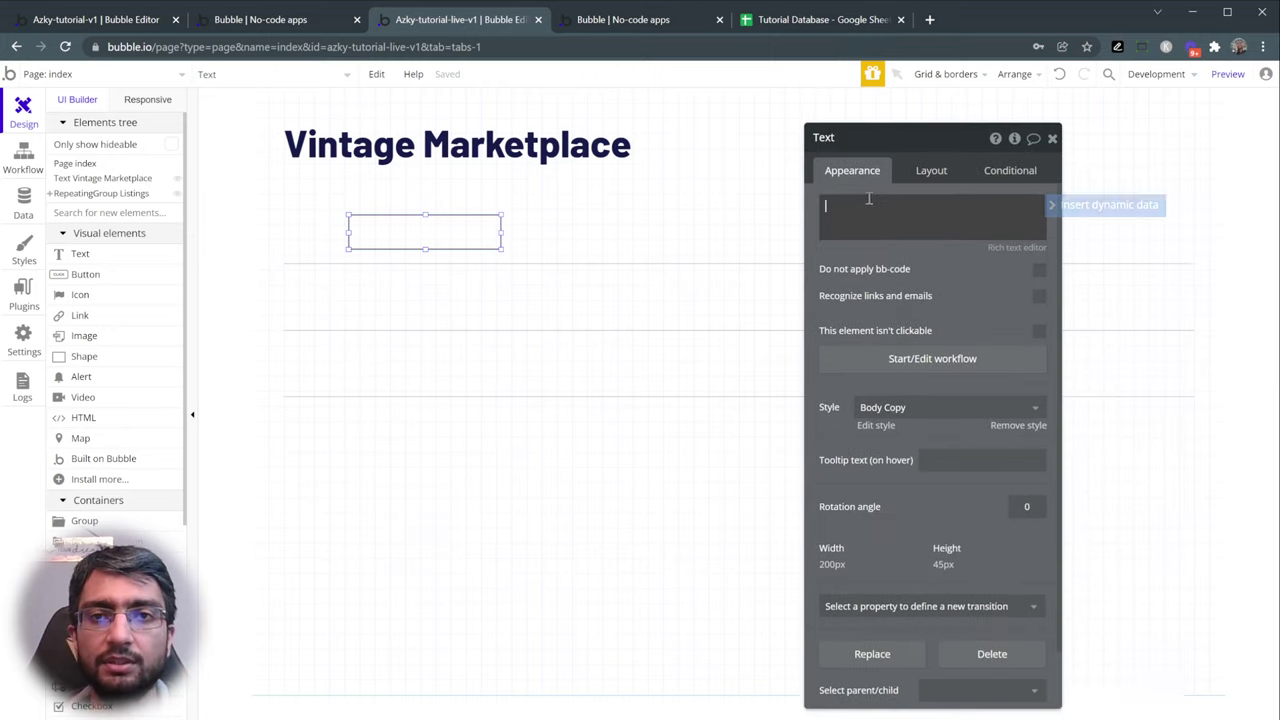
{"action": "left_click", "coordinate": [1068, 210]}
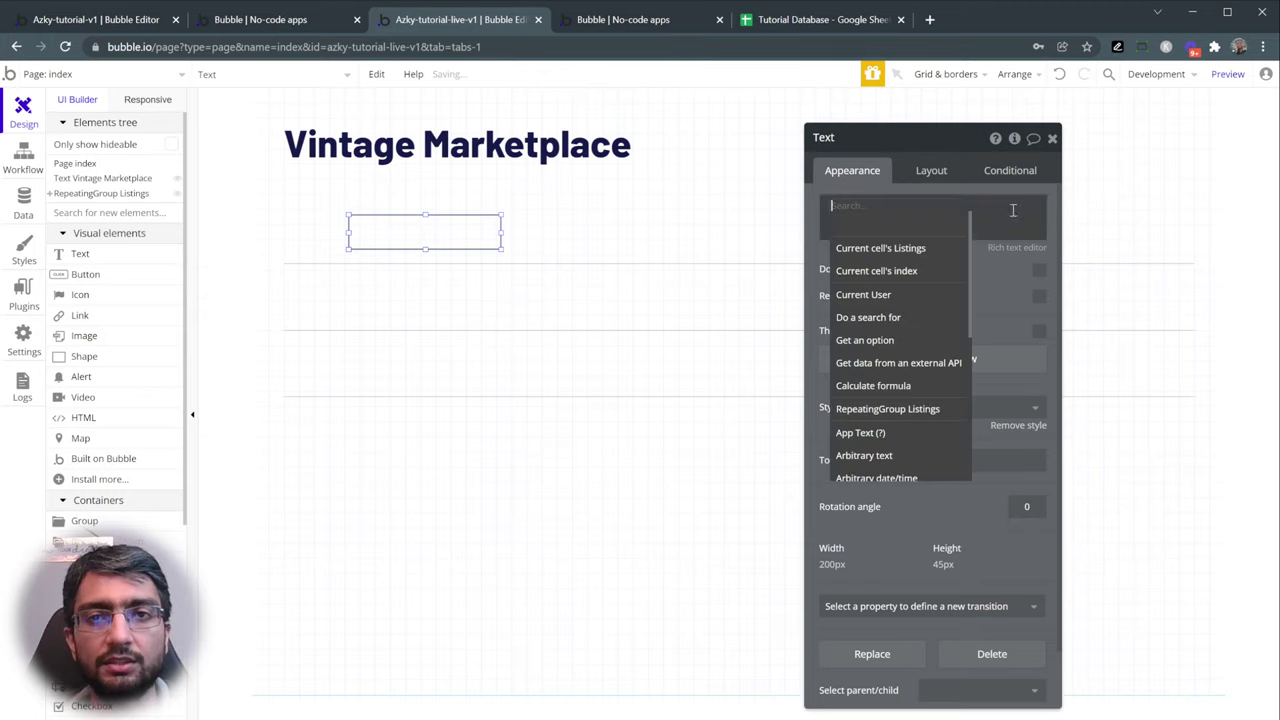
{"action": "left_click", "coordinate": [908, 250]}
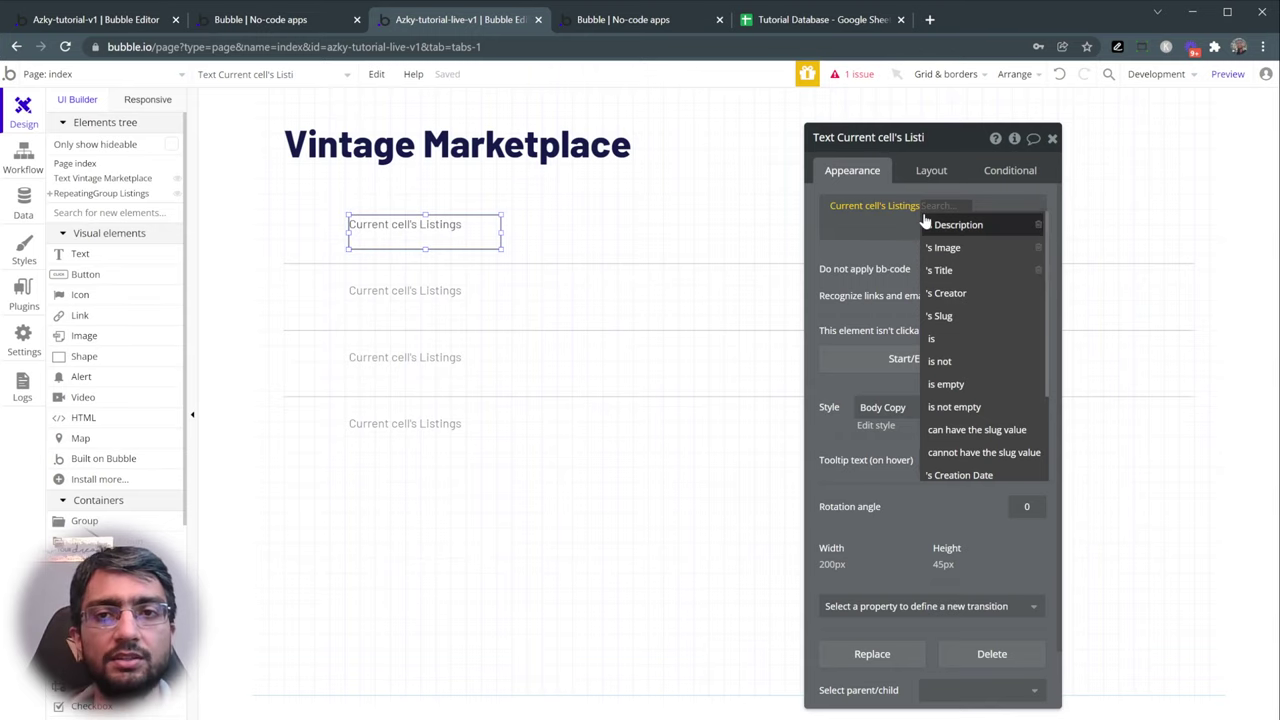
{"action": "left_click", "coordinate": [990, 279]}
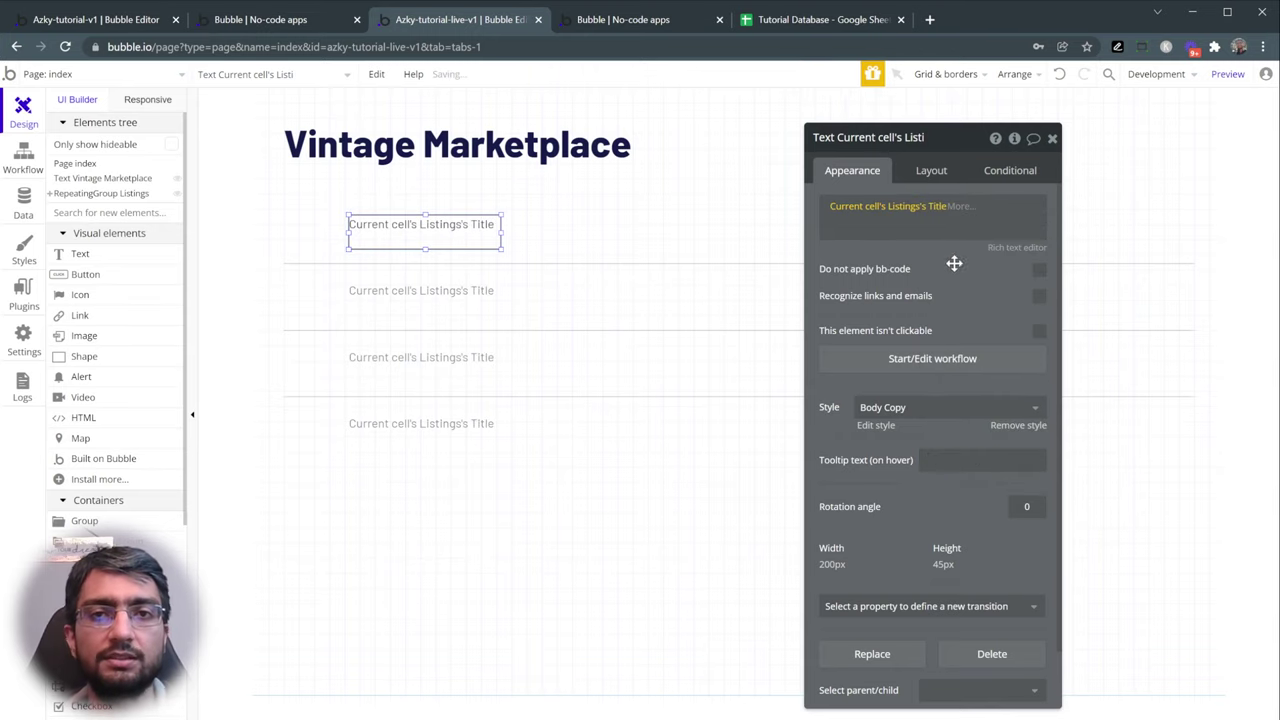
{"action": "left_click_drag", "start_coordinate": [919, 252], "coordinate": [977, 251]}
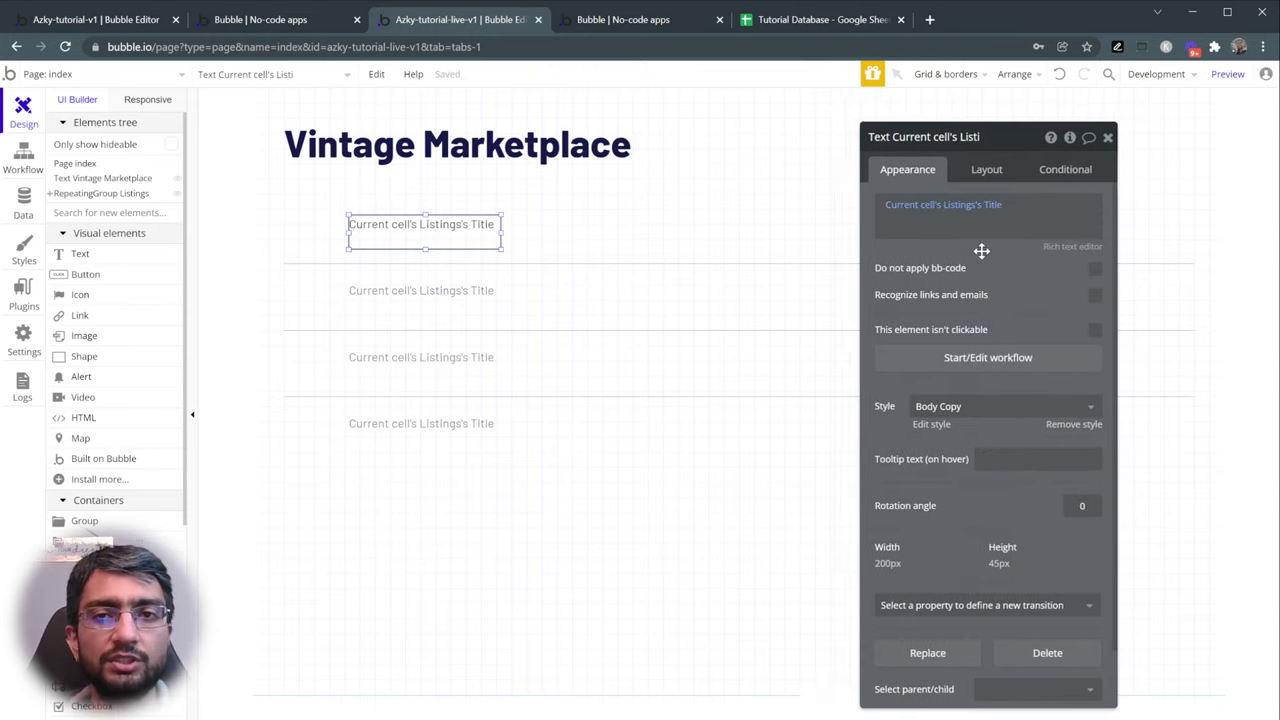
- Recheck the title text's expression, then preview the marketplace app
{"action": "left_click", "coordinate": [734, 258]}
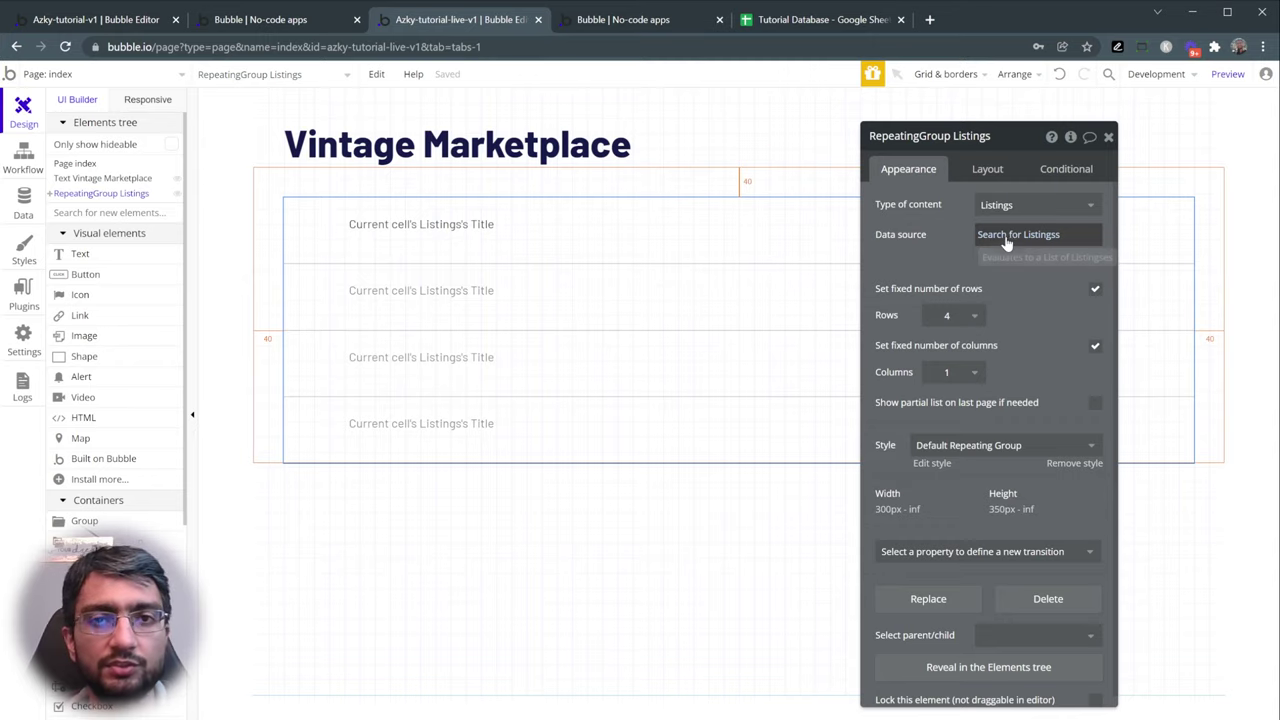
{"action": "left_click", "coordinate": [457, 227]}
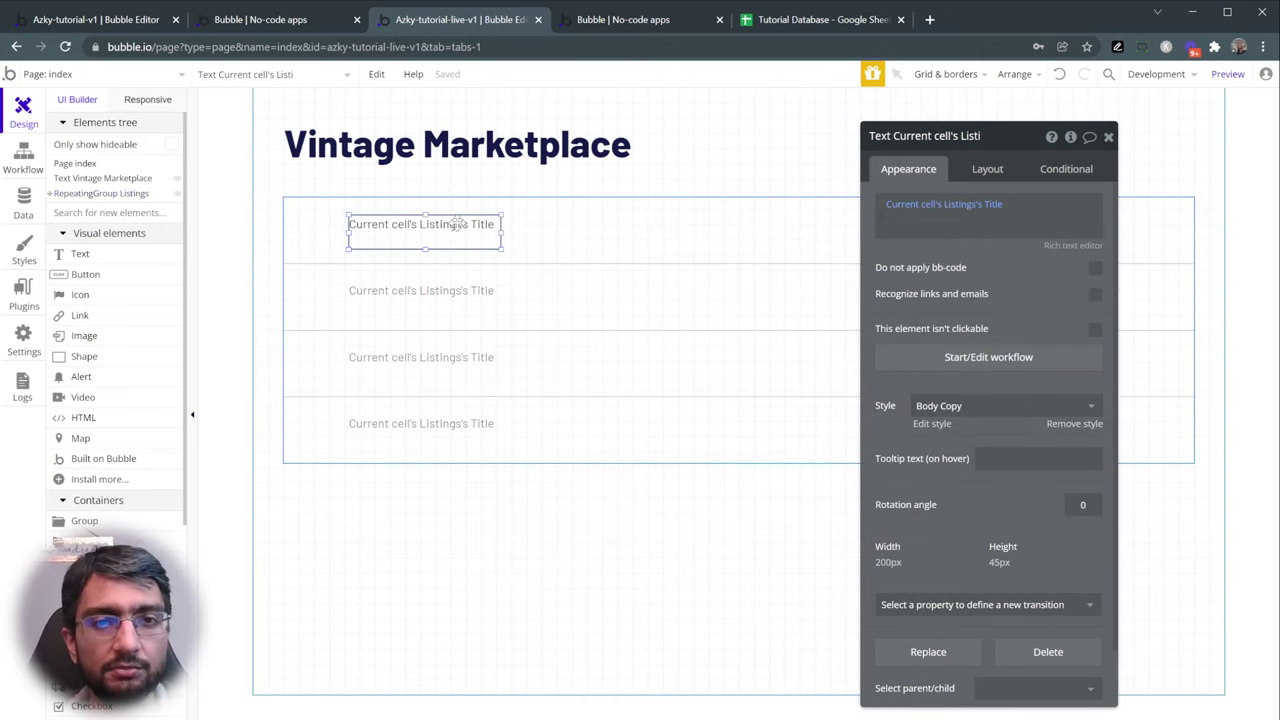
{"action": "left_click", "coordinate": [910, 204]}
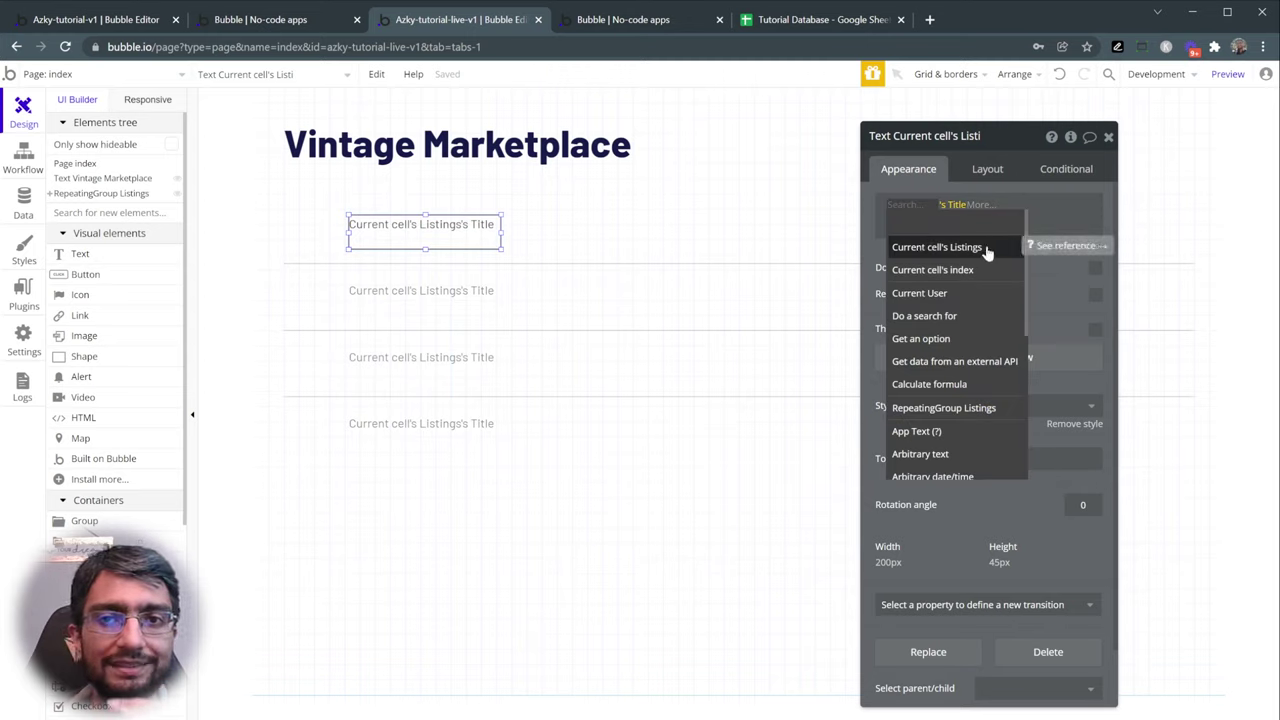
{"action": "left_click", "coordinate": [1046, 271]}
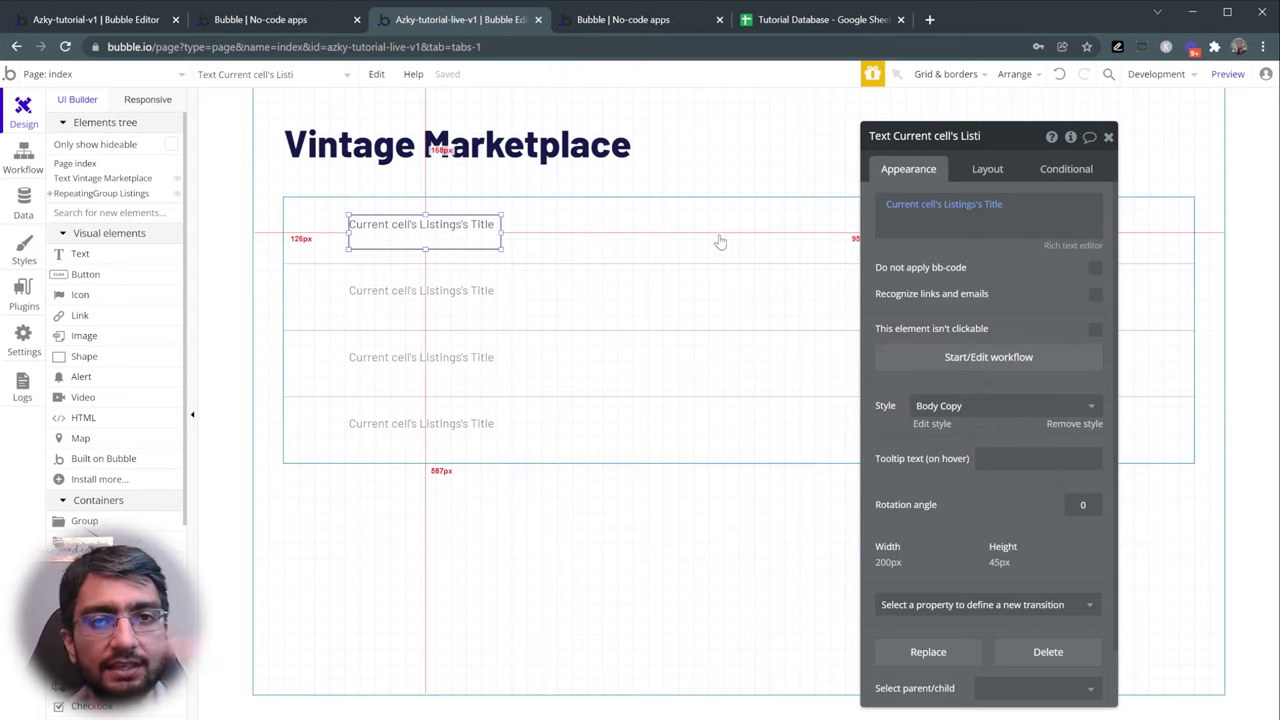
{"action": "left_click", "coordinate": [1032, 207]}
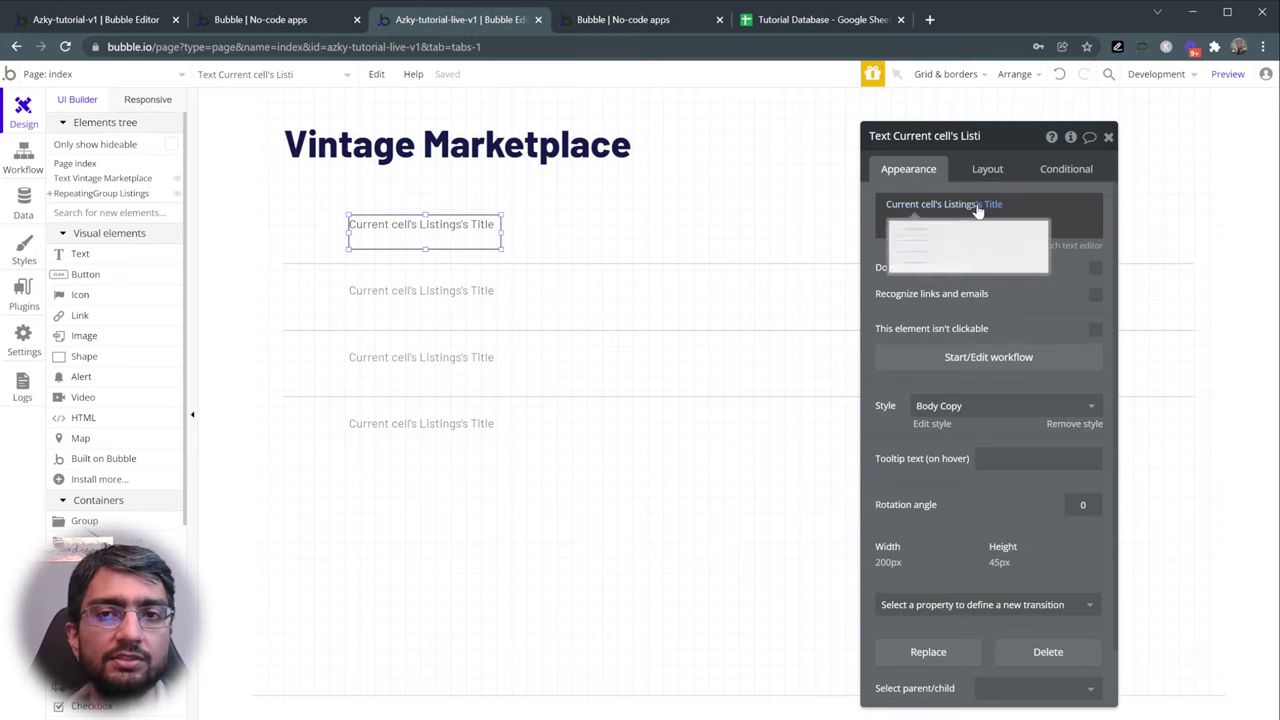
{"action": "left_click", "coordinate": [1240, 80]}
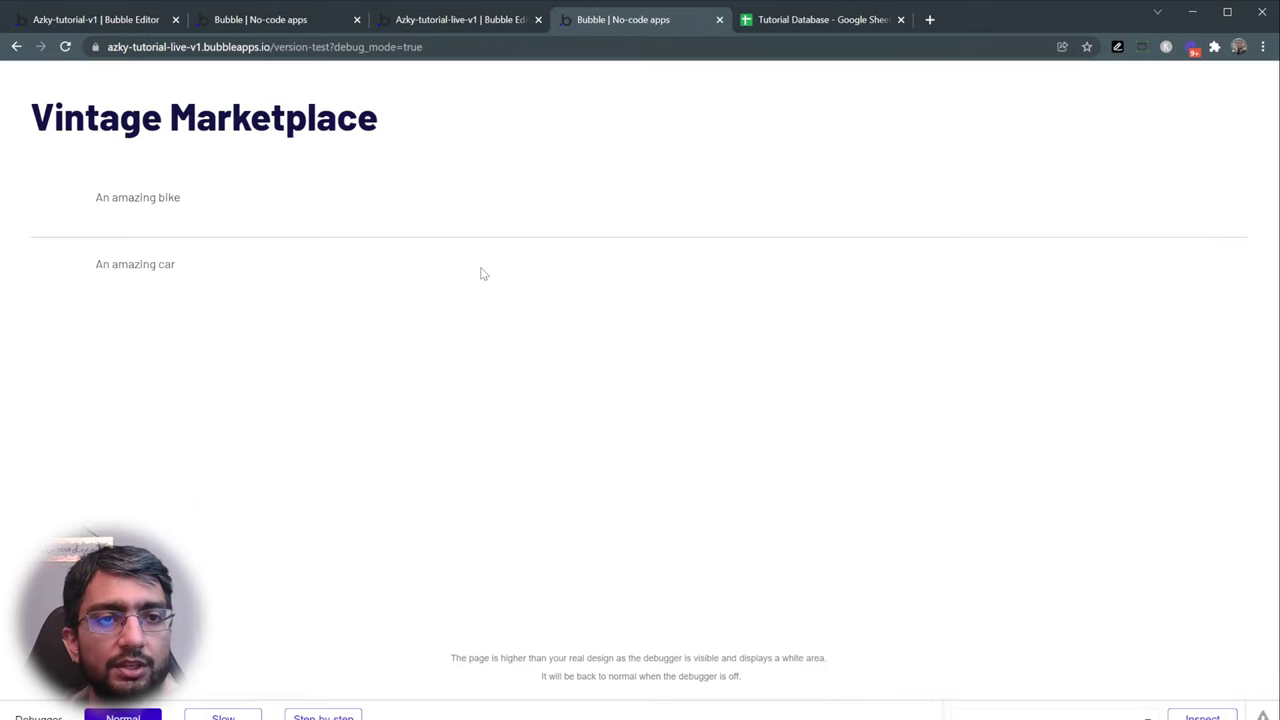
- Confirm the preview lists An amazing bike and An amazing car, then return to the Tutorial Database spreadsheet
{"action": "left_click_drag", "start_coordinate": [96, 198], "coordinate": [233, 200]}
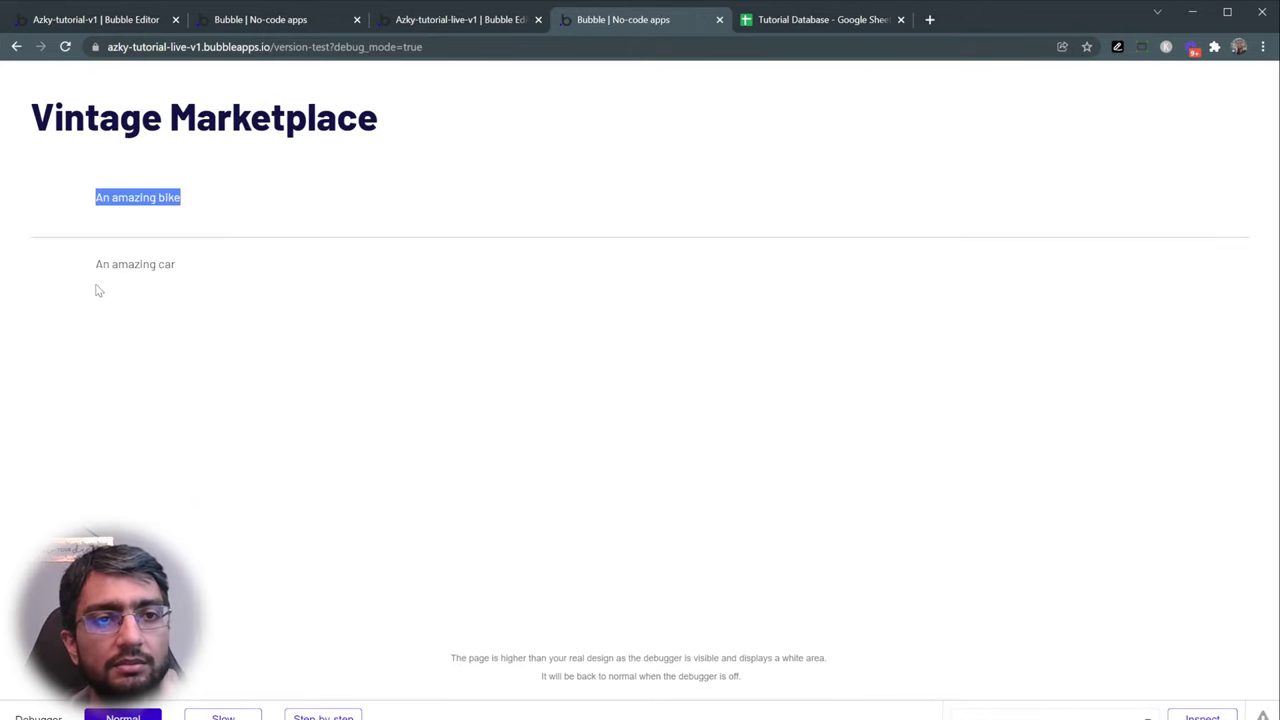
{"action": "left_click_drag", "start_coordinate": [96, 274], "coordinate": [226, 277]}
{"action": "left_click", "coordinate": [242, 280]}
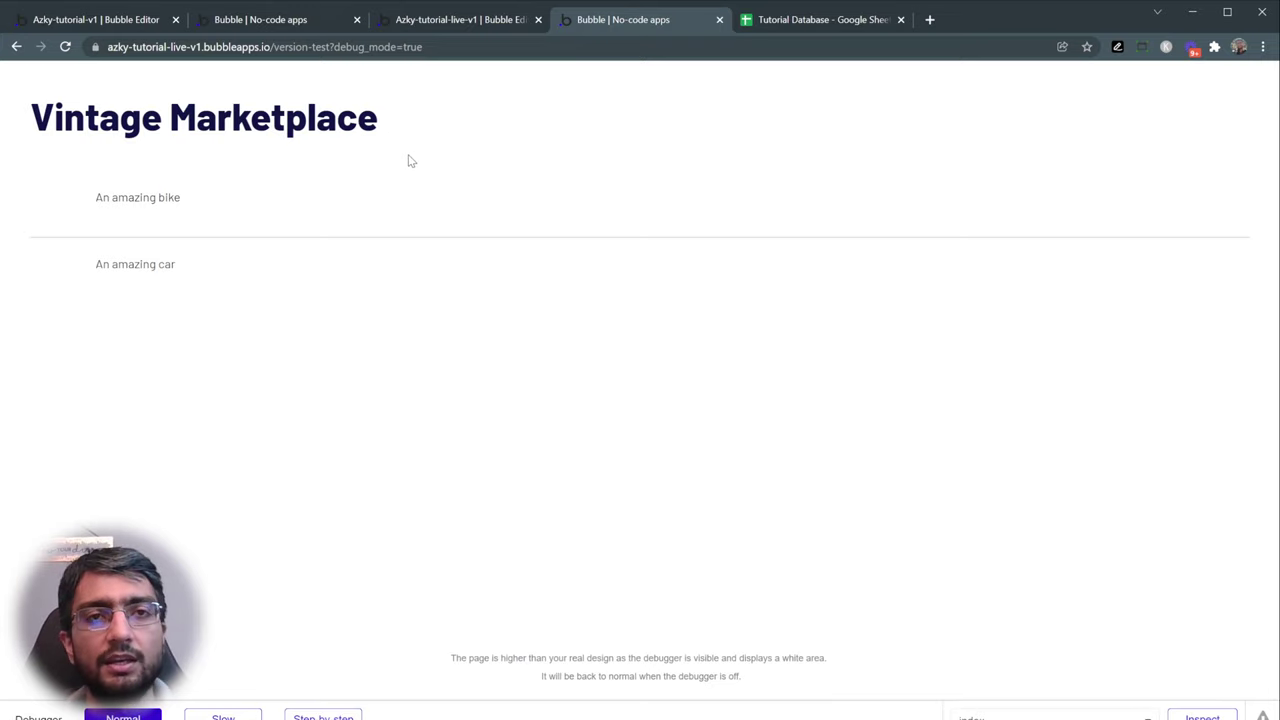
{"action": "left_click", "coordinate": [829, 24]}
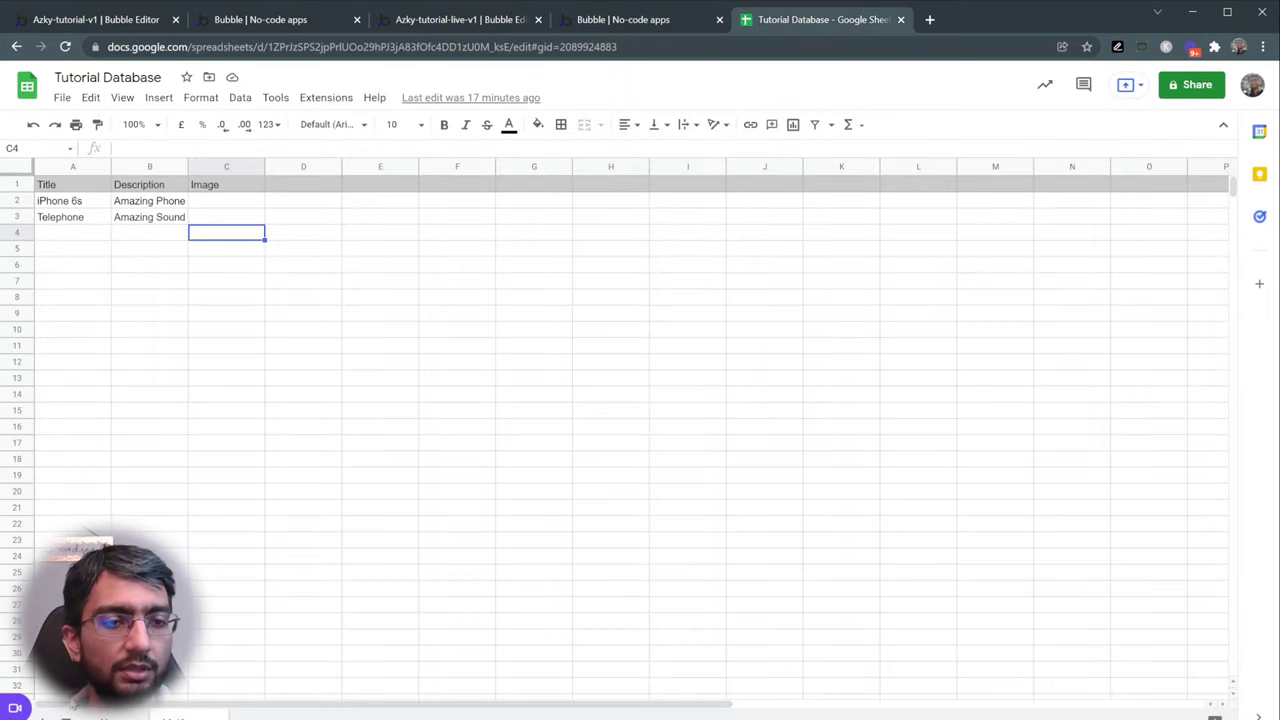
- Add a new sheet named 'Properties Sheet'
{"action": "left_click", "coordinate": [41, 716]}
{"action": "double_click", "coordinate": [260, 717]}
{"action": "type", "text": "Properties Sh"}
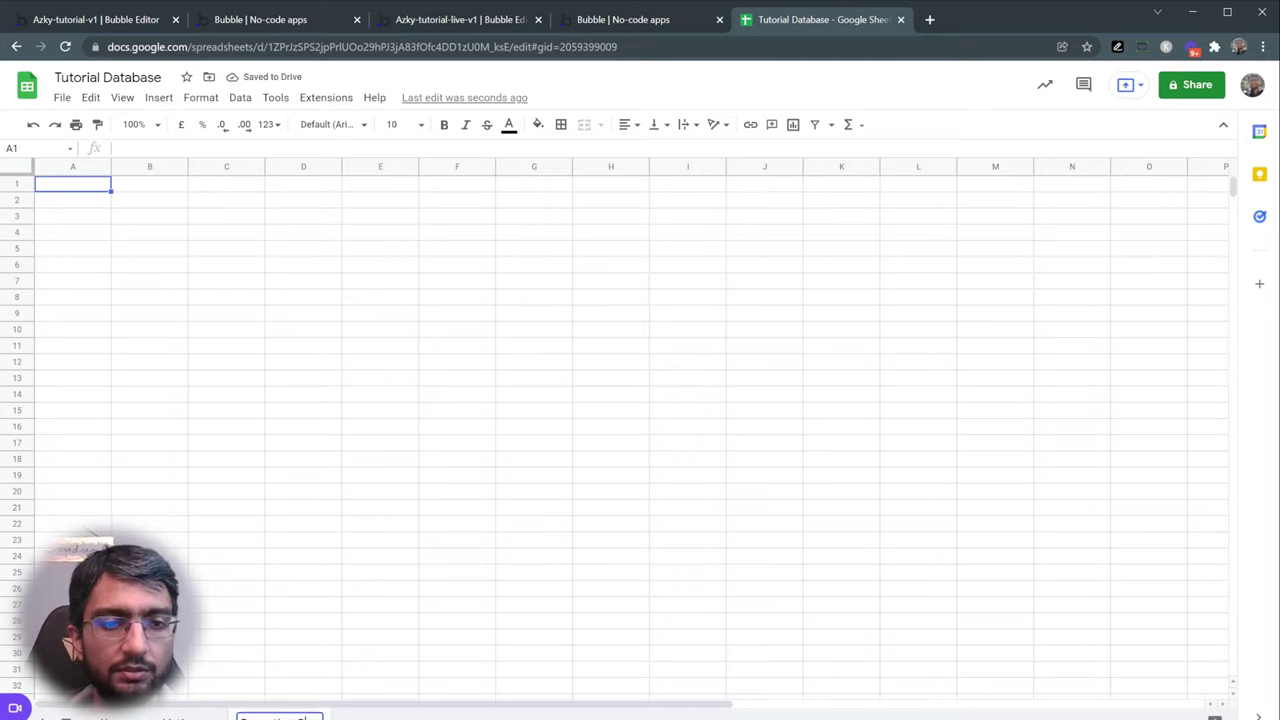
{"action": "type", "text": "eet"}
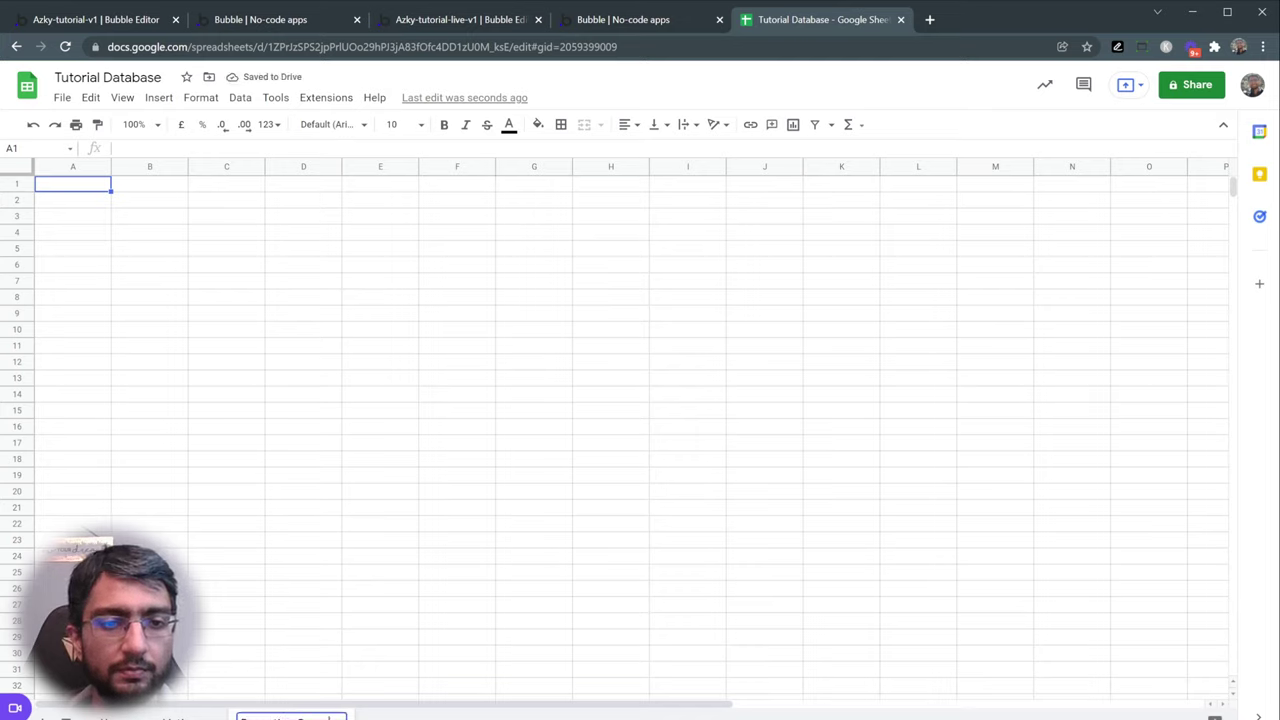
{"action": "key", "text": "Return"}
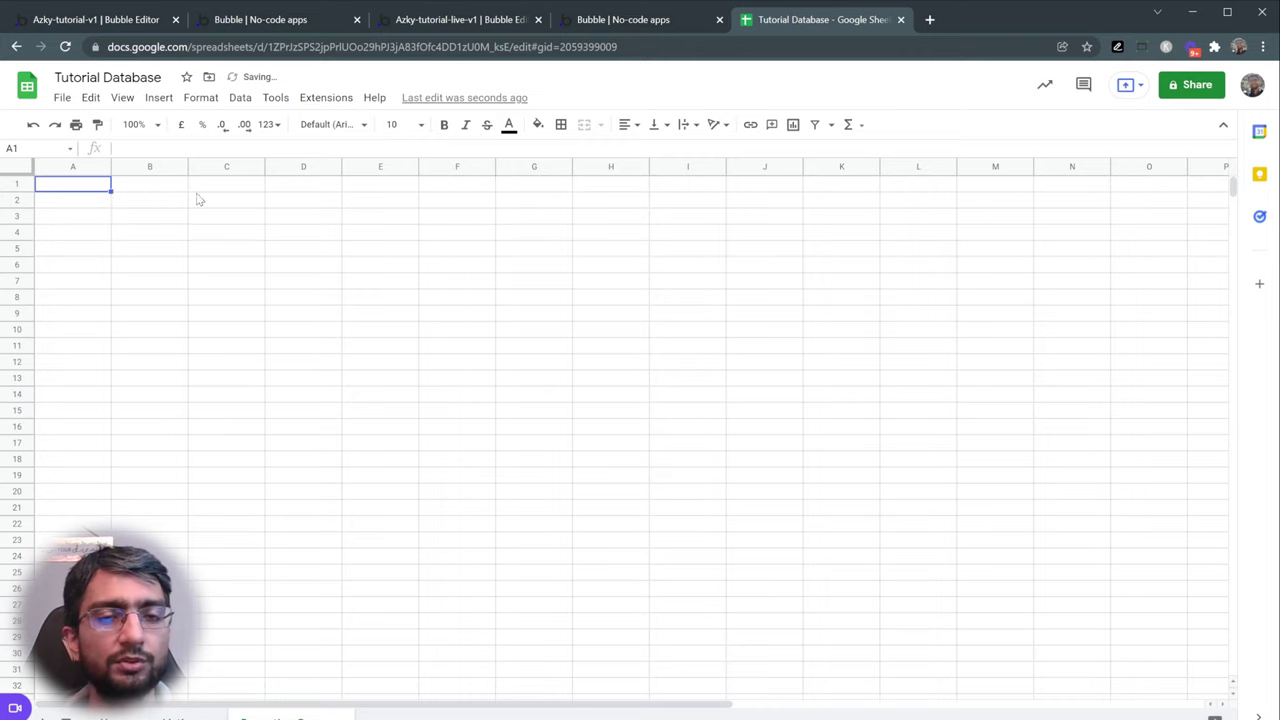
{"action": "left_click_drag", "start_coordinate": [150, 184], "coordinate": [666, 420]}
{"action": "left_click_drag", "start_coordinate": [610, 345], "coordinate": [277, 368]}
{"action": "left_click", "coordinate": [220, 252]}
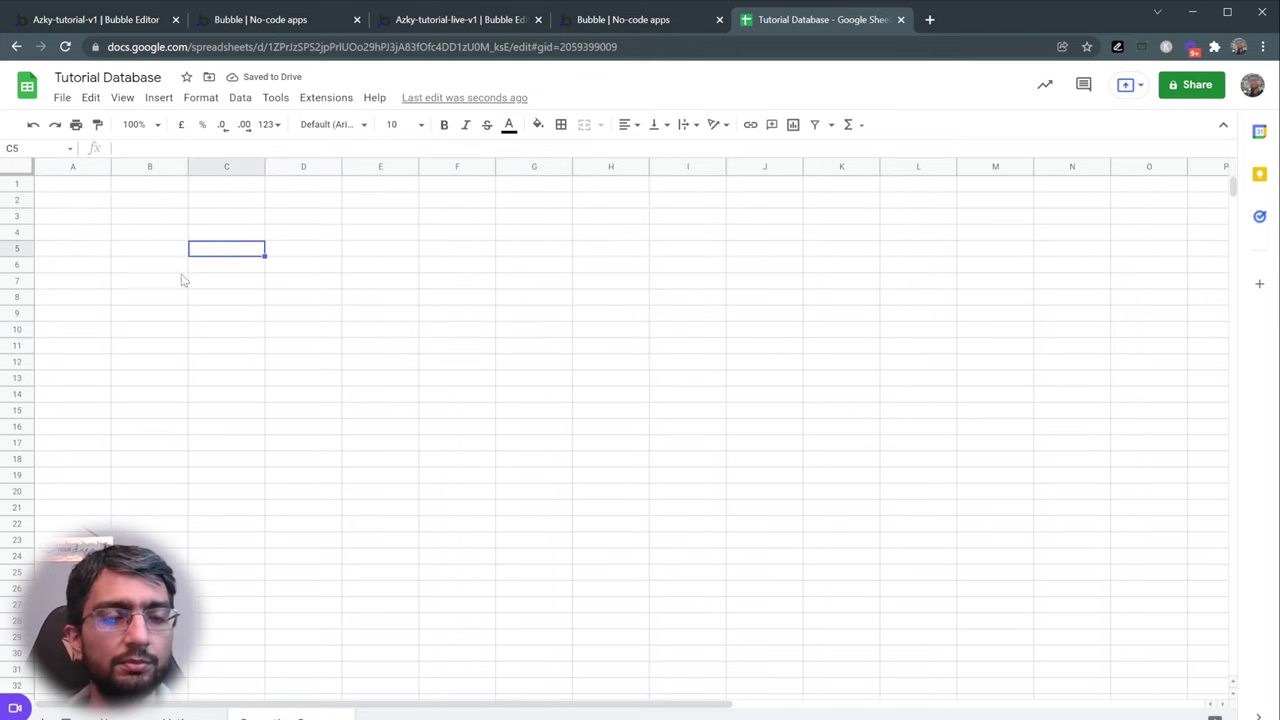
- Enter the formula =Listings!A2 in cell B3
{"action": "left_click", "coordinate": [160, 219]}
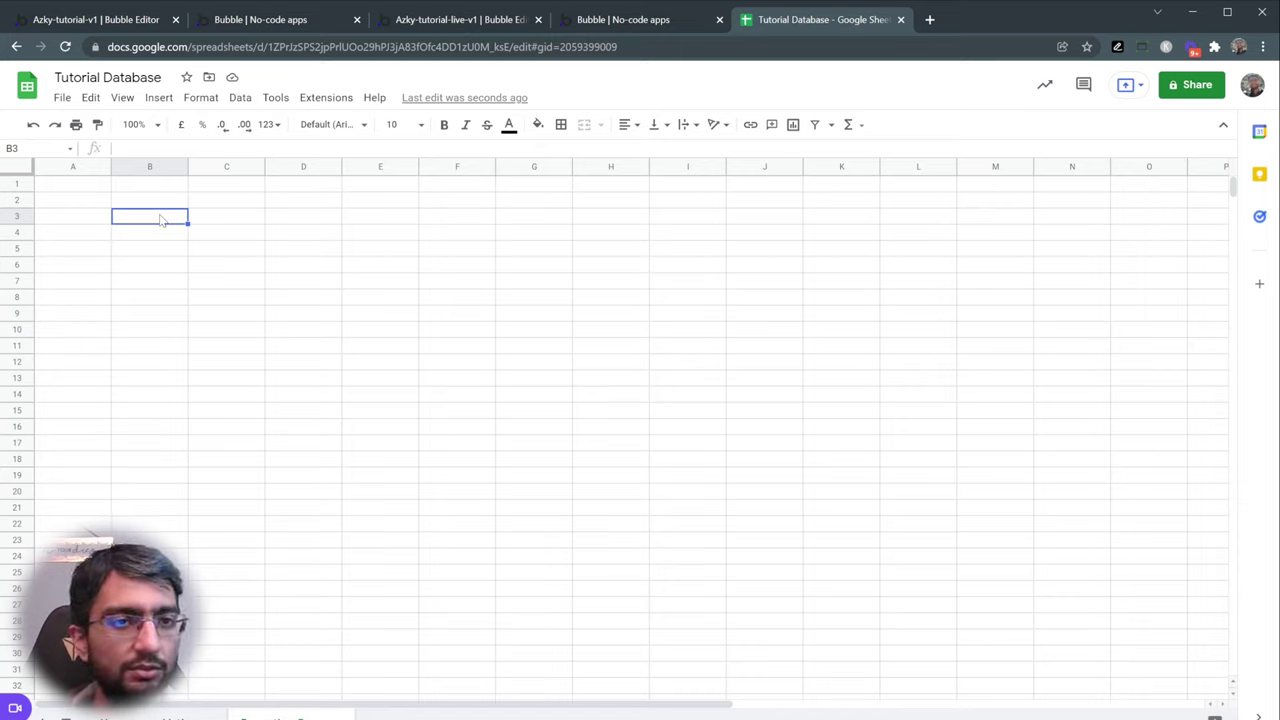
{"action": "type", "text": "="}
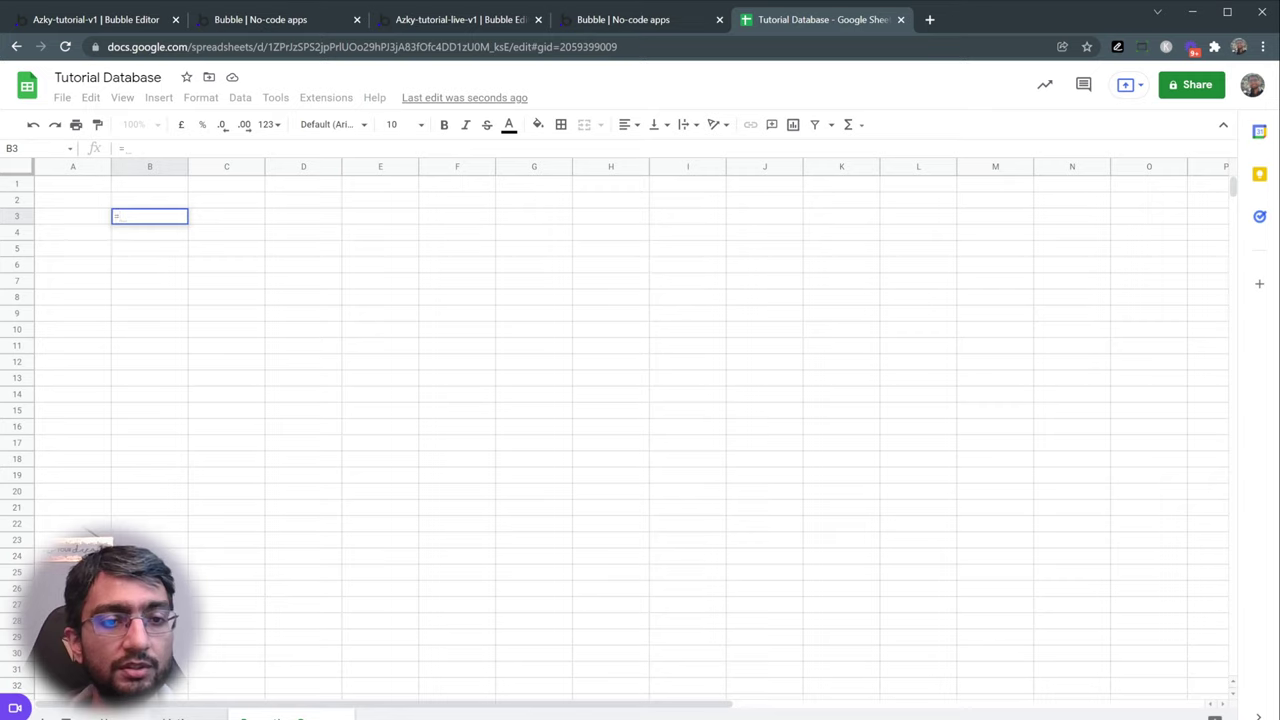
{"action": "left_click", "coordinate": [292, 716]}
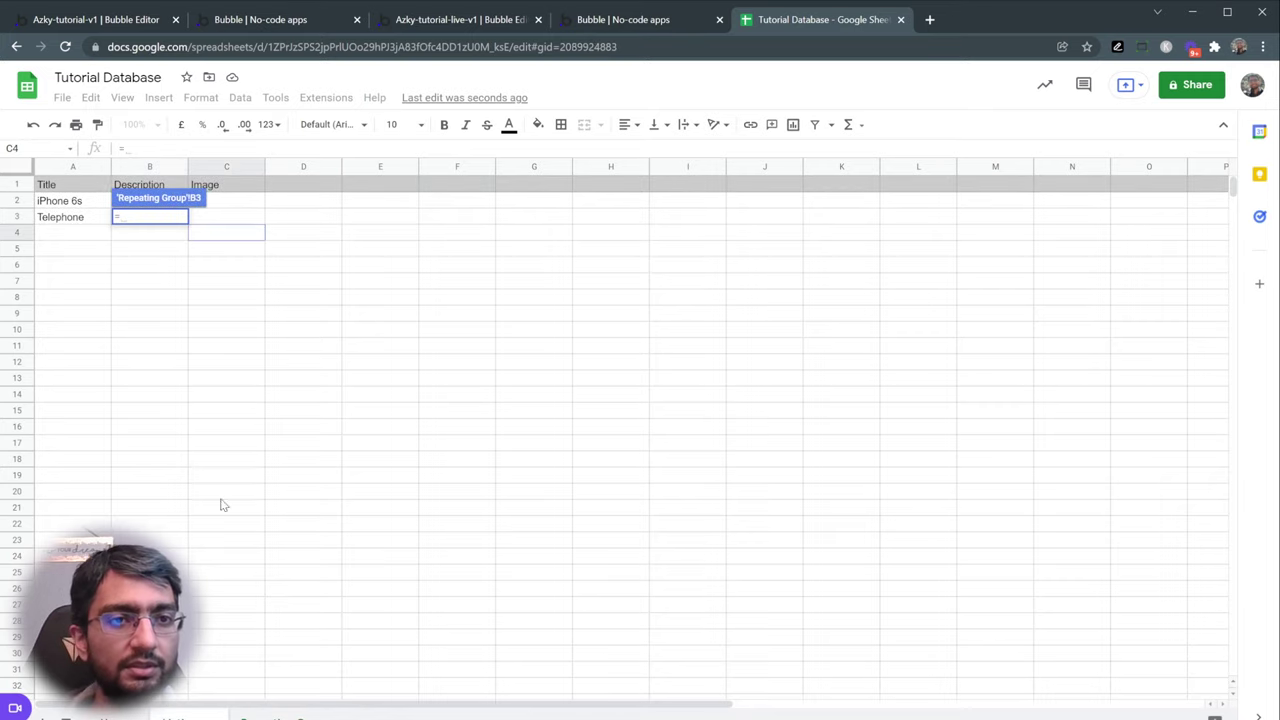
{"action": "left_click", "coordinate": [85, 205]}
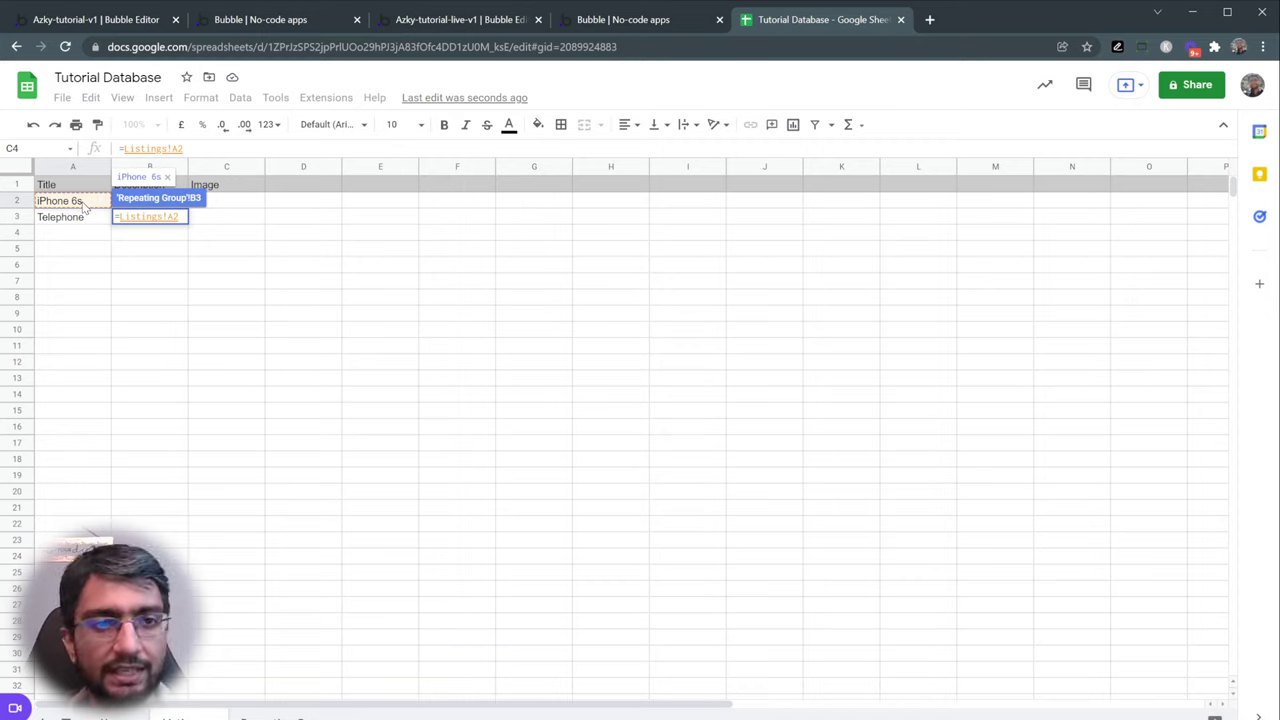
{"action": "key", "text": "Return"}
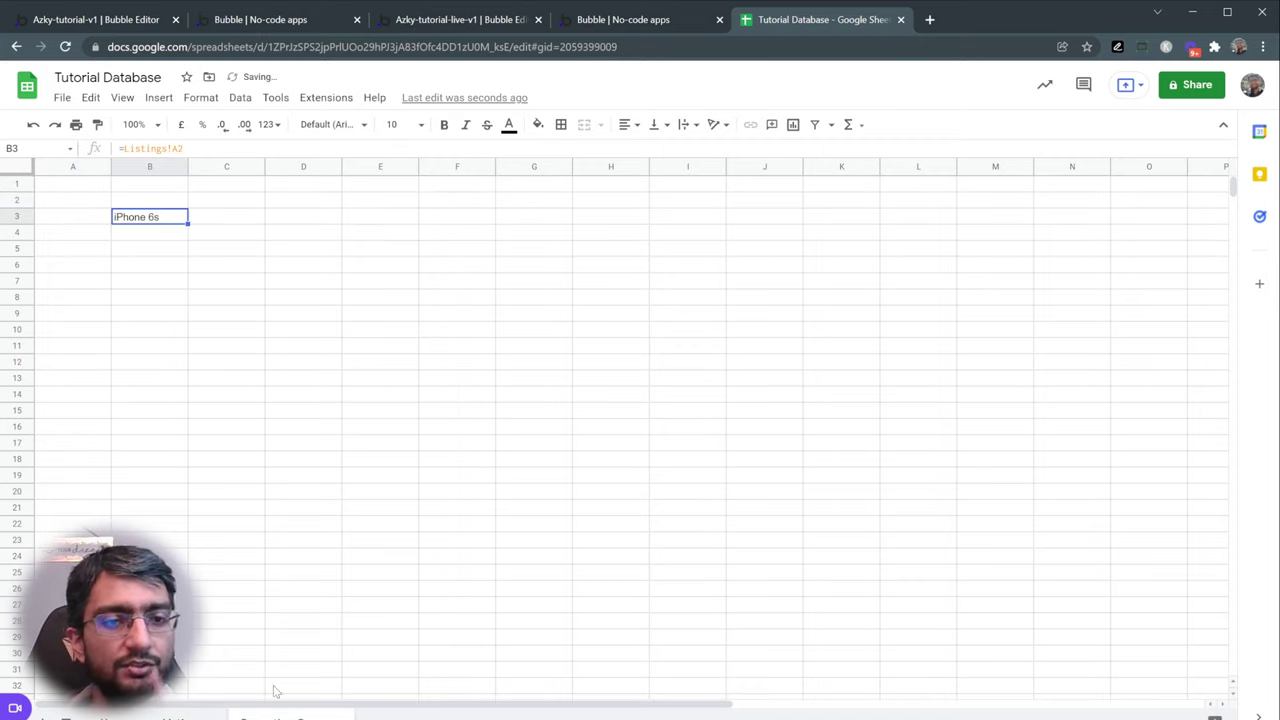
- Fill the B3 formula down through B10, removing the earlier stray copy
{"action": "left_click", "coordinate": [176, 242]}
{"action": "left_click", "coordinate": [176, 222]}
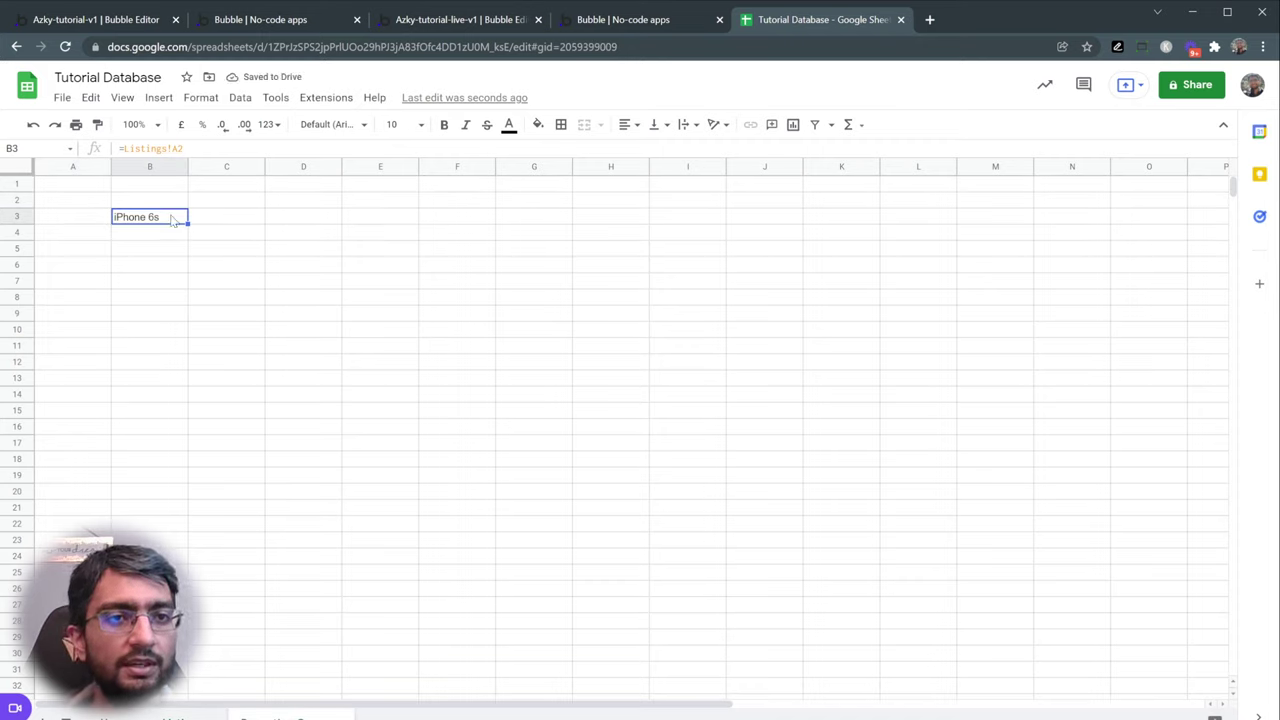
{"action": "left_click_drag", "start_coordinate": [186, 224], "coordinate": [188, 320]}
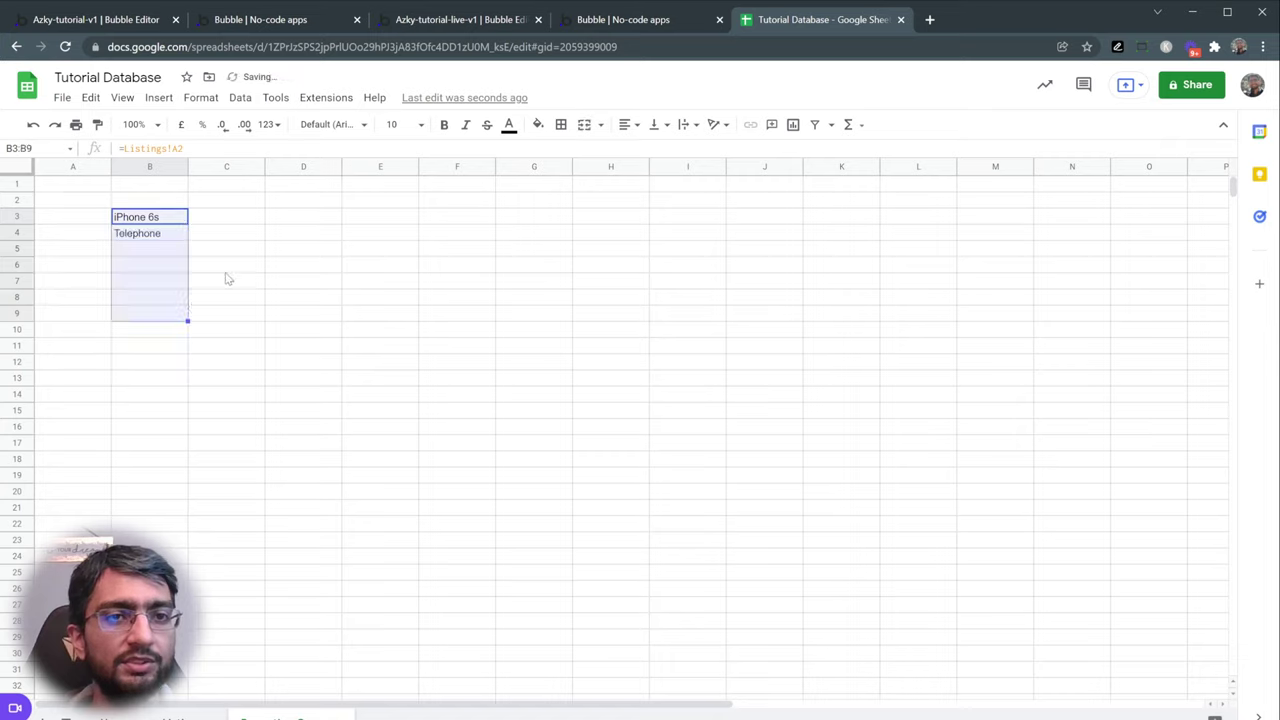
{"action": "left_click", "coordinate": [212, 222]}
{"action": "left_click_drag", "start_coordinate": [86, 200], "coordinate": [361, 302]}
{"action": "left_click", "coordinate": [380, 318]}
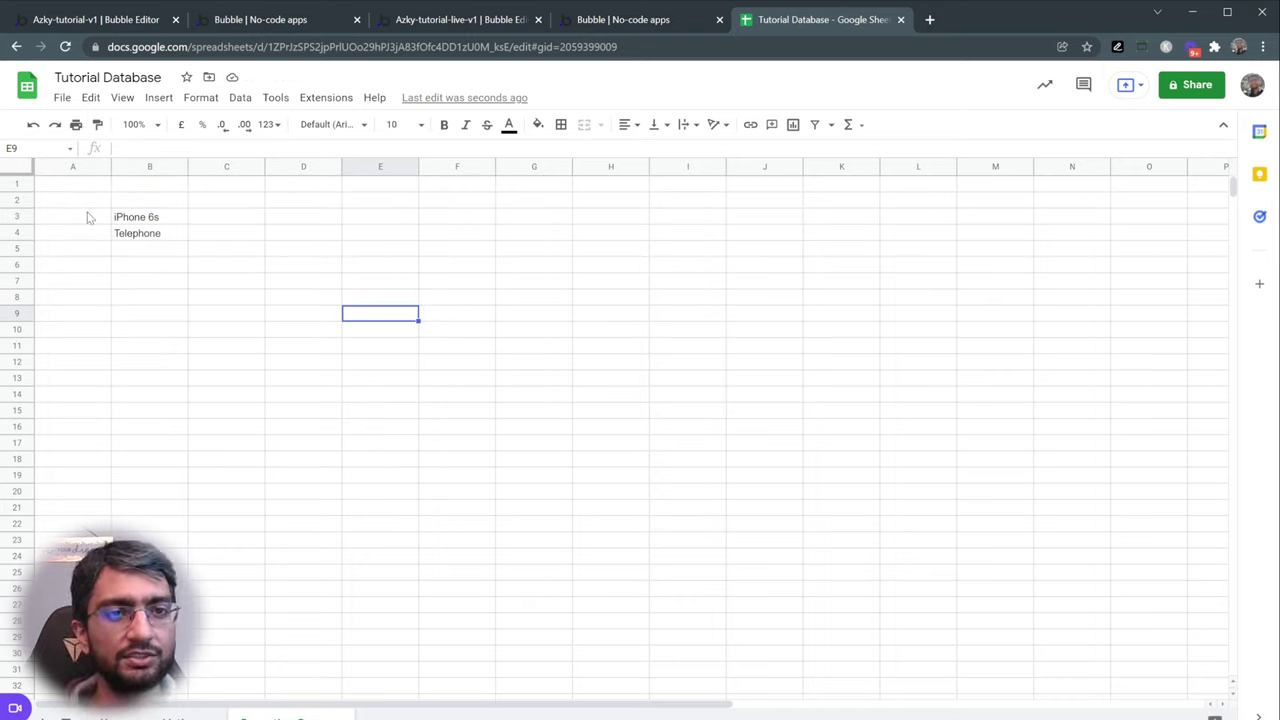
{"action": "left_click", "coordinate": [144, 222]}
{"action": "left_click", "coordinate": [168, 234]}
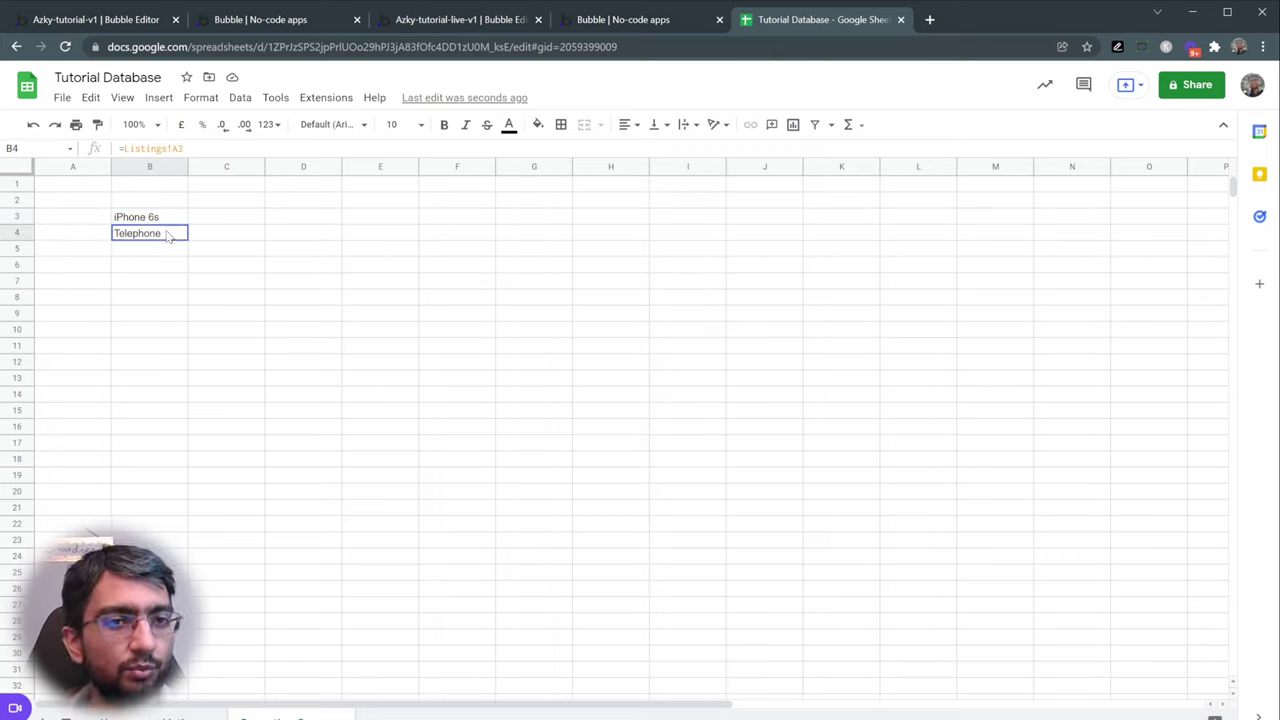
{"action": "key", "text": "Delete"}
{"action": "left_click_drag", "start_coordinate": [163, 363], "coordinate": [174, 234]}
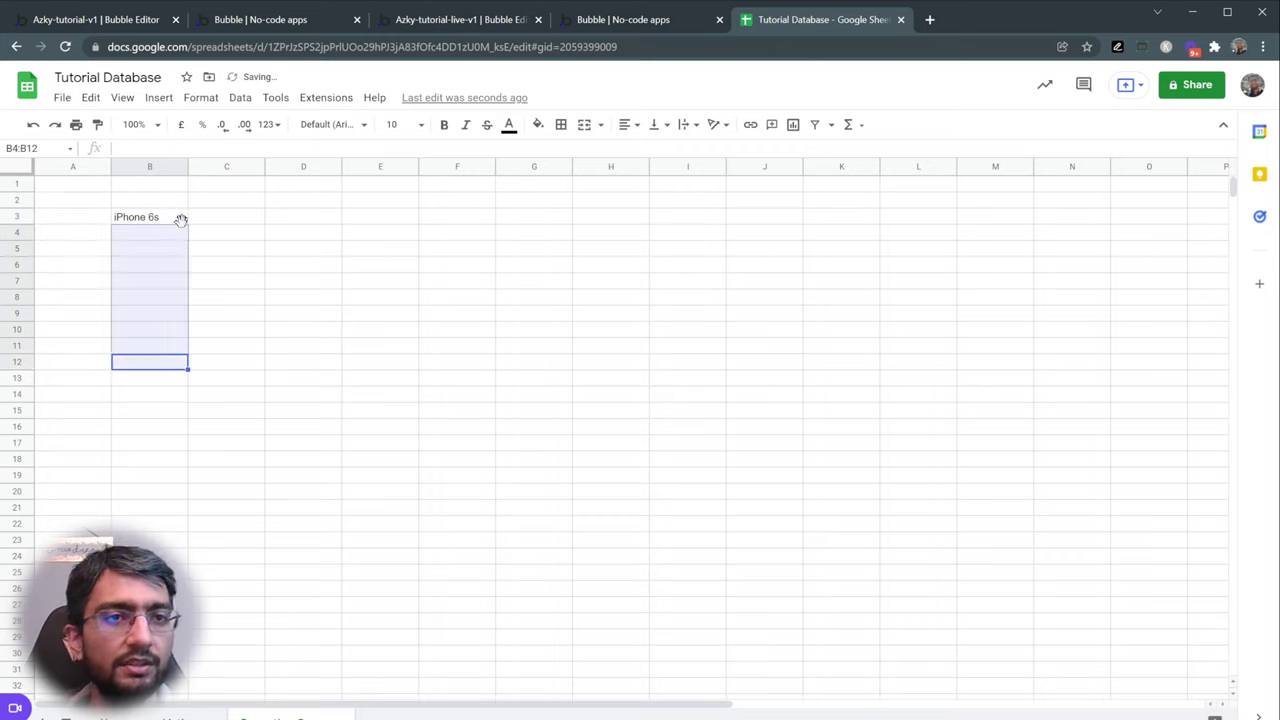
{"action": "left_click", "coordinate": [174, 222]}
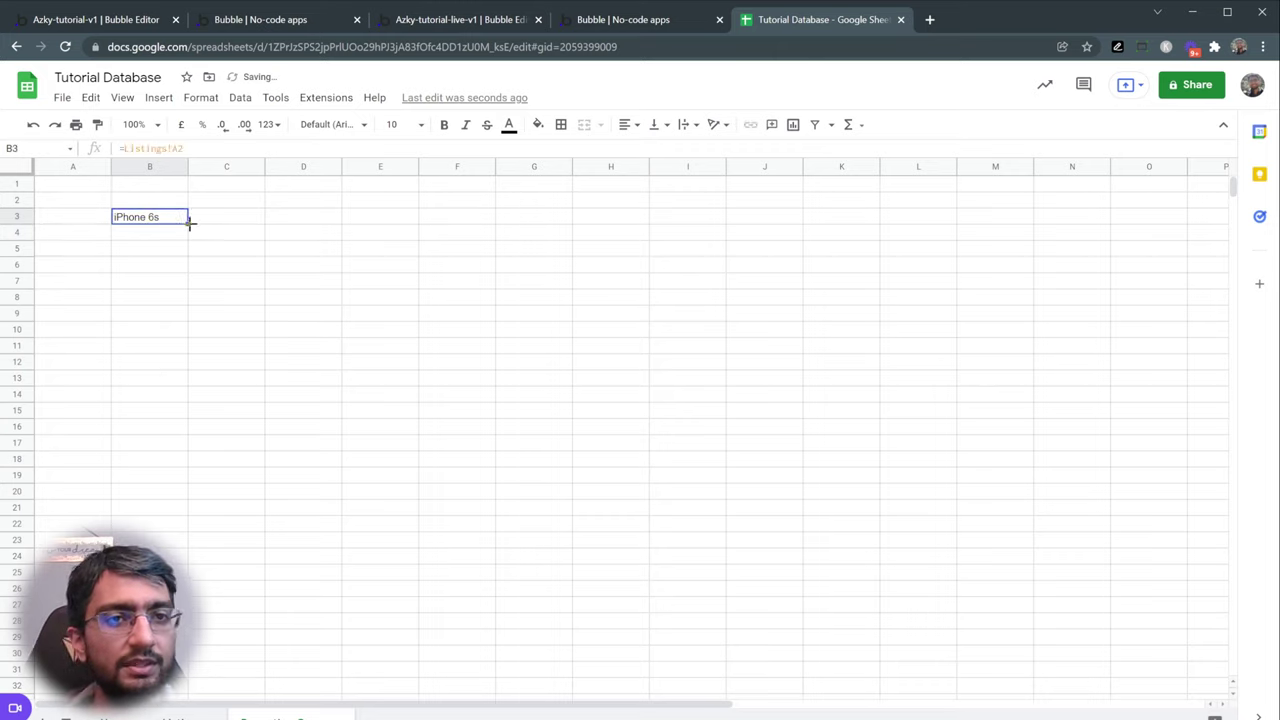
{"action": "left_click_drag", "start_coordinate": [187, 223], "coordinate": [180, 337]}
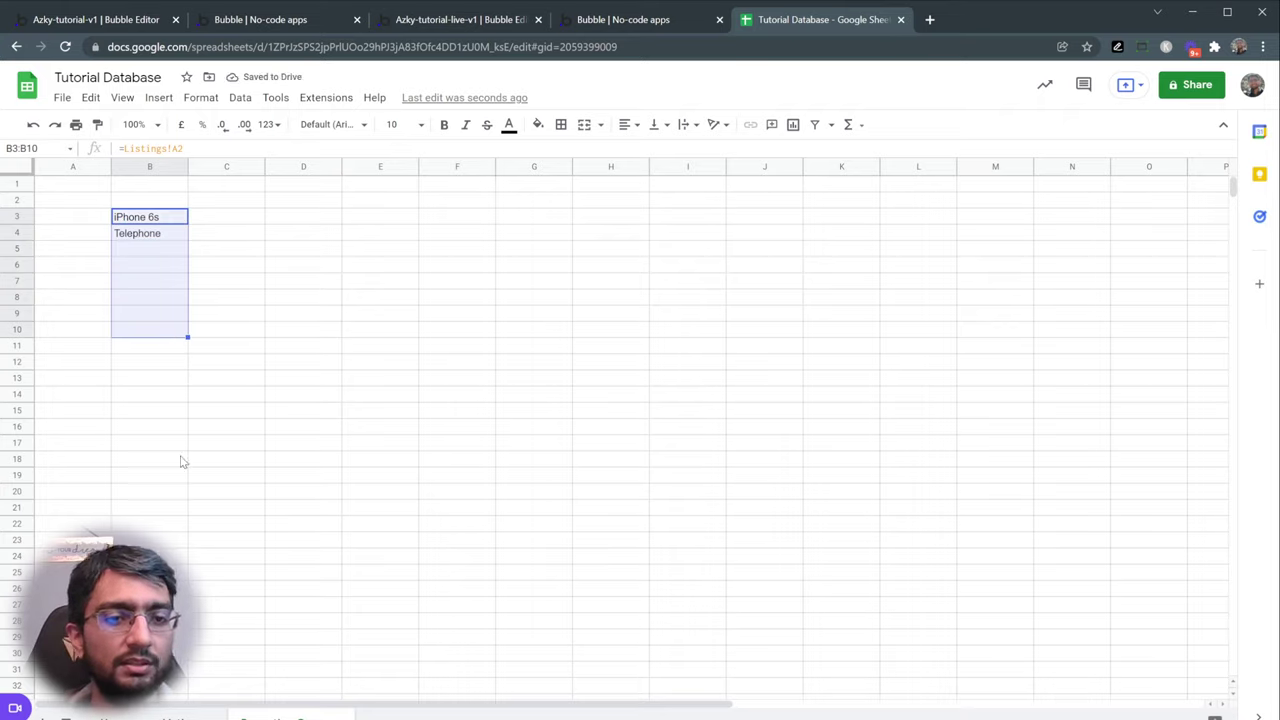
- Enter the titles TV, Phone and Car into Listings cells A4:A6
{"action": "left_click", "coordinate": [183, 714]}
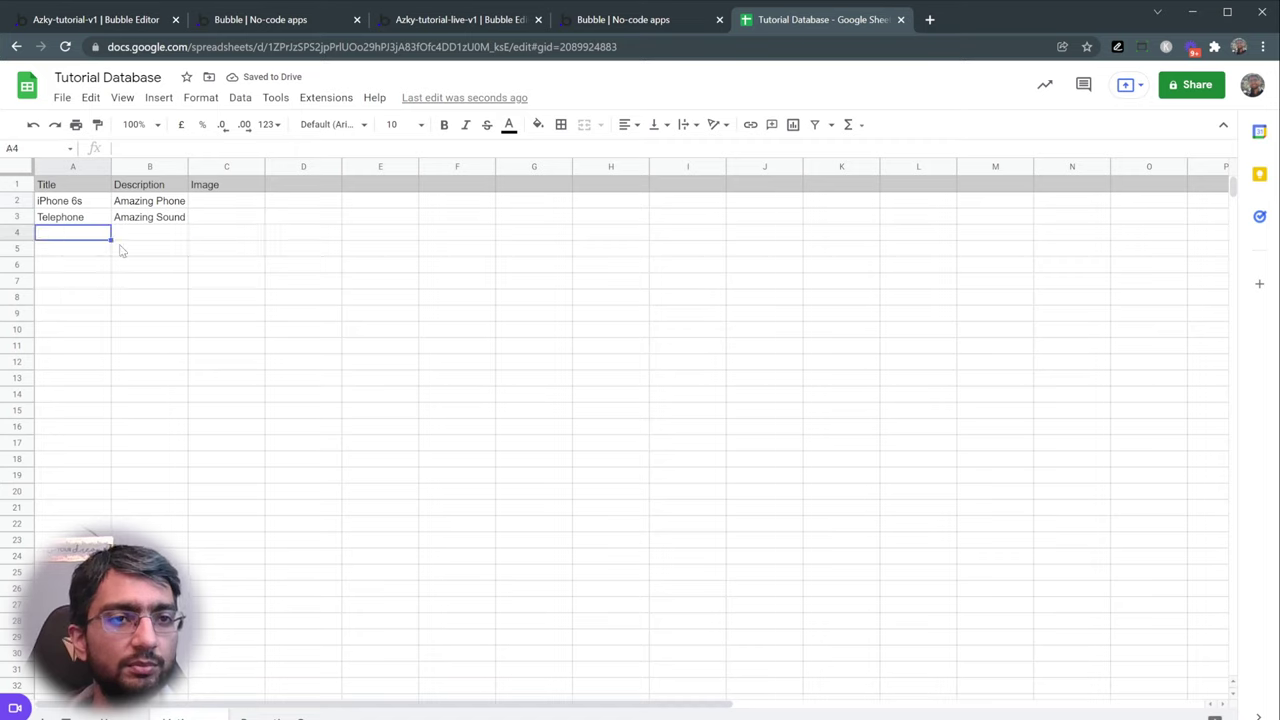
{"action": "type", "text": "TV"}
{"action": "key", "text": "Return"}
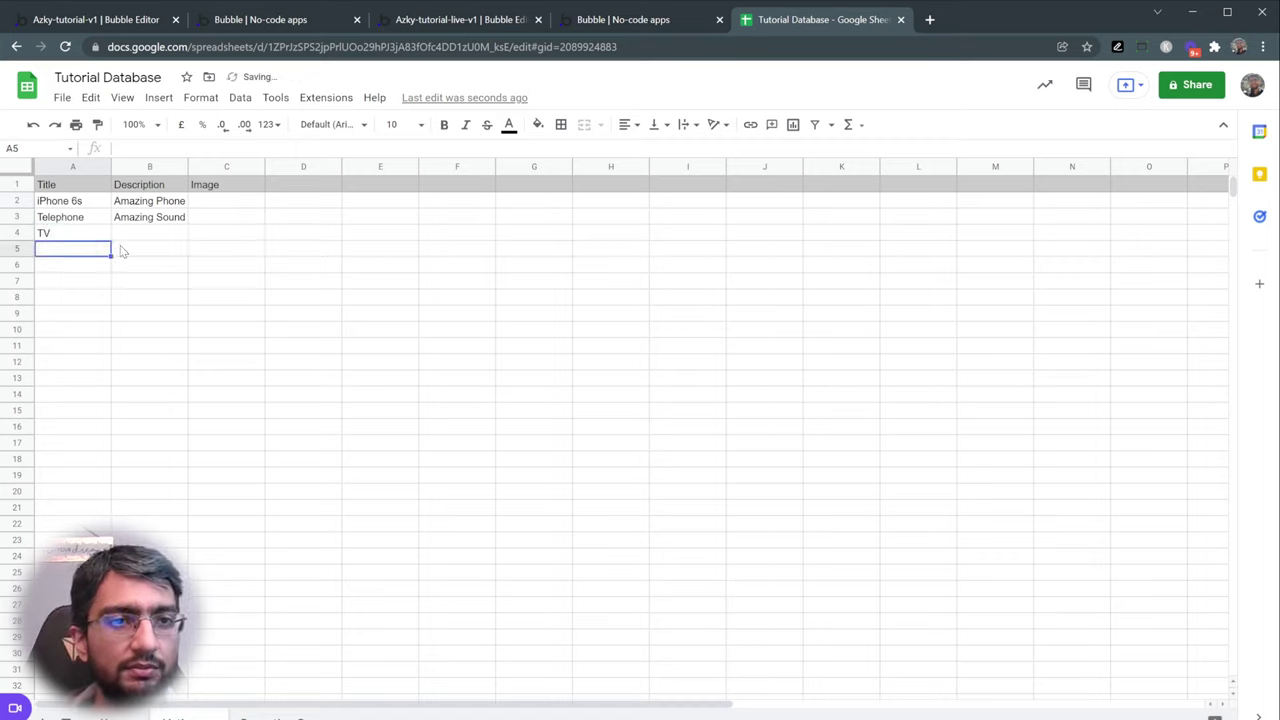
{"action": "type", "text": "Phone"}
{"action": "key", "text": "Return"}
{"action": "type", "text": "BC"}
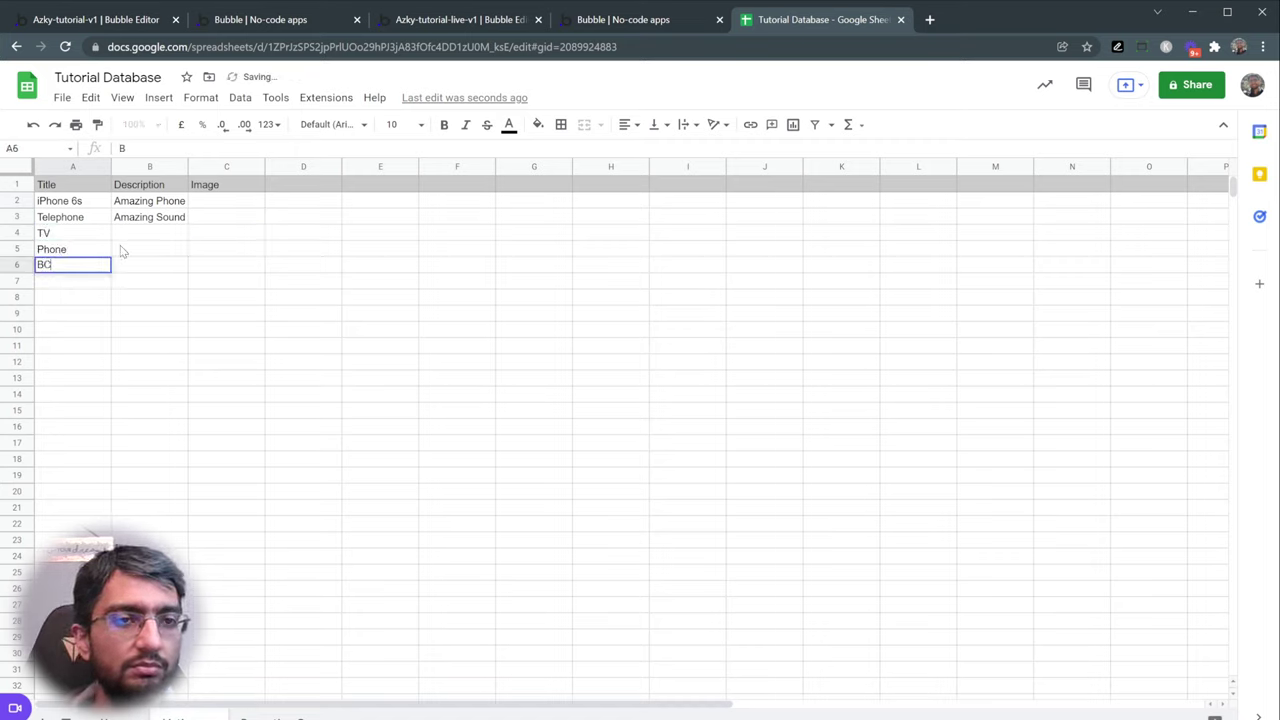
{"action": "type", "text": "Car"}
{"action": "key", "text": "Return"}
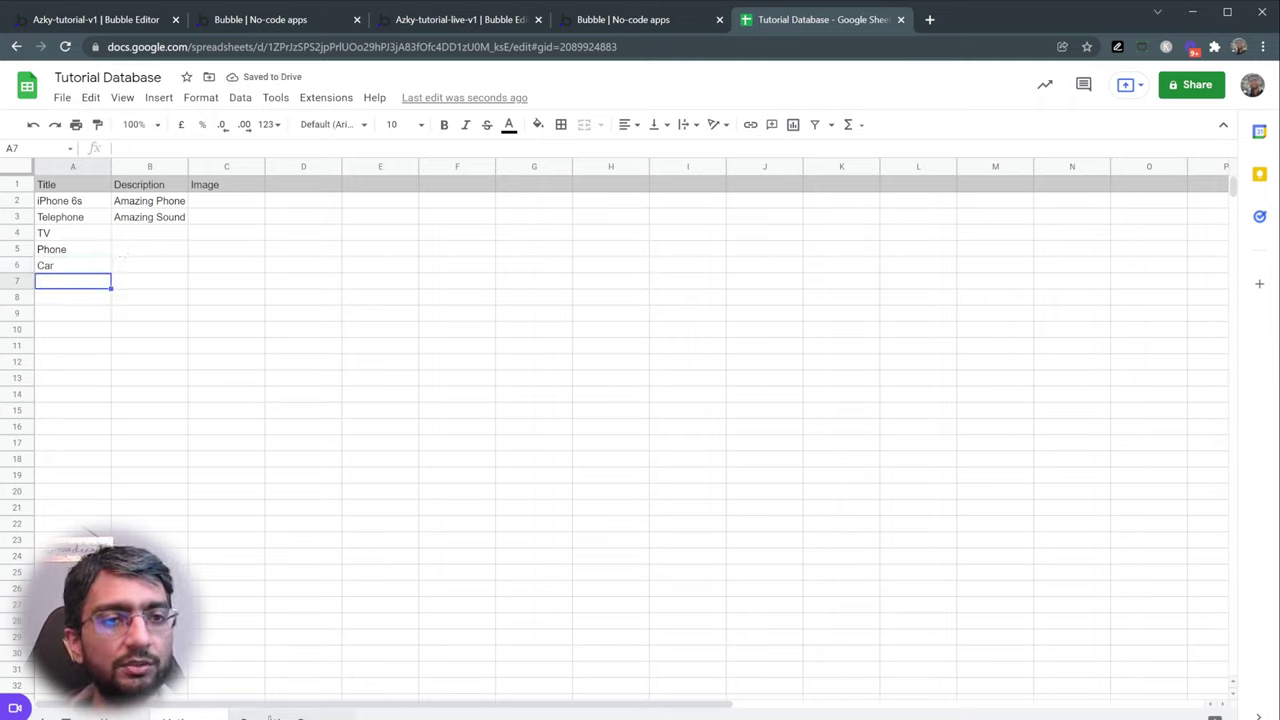
- Verify the new titles appear in Properties Sheet, then view the data types in Bubble's Data tab
{"action": "left_click", "coordinate": [271, 717]}
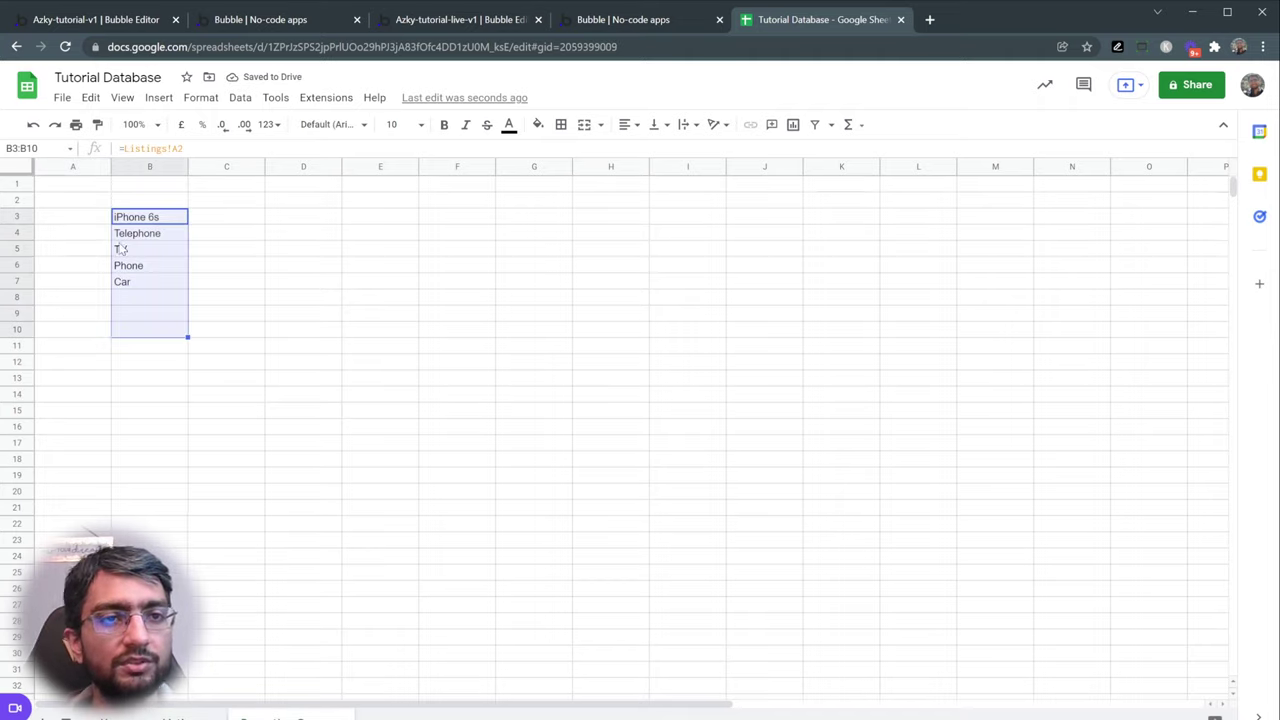
{"action": "left_click", "coordinate": [145, 280]}
{"action": "left_click", "coordinate": [162, 220]}
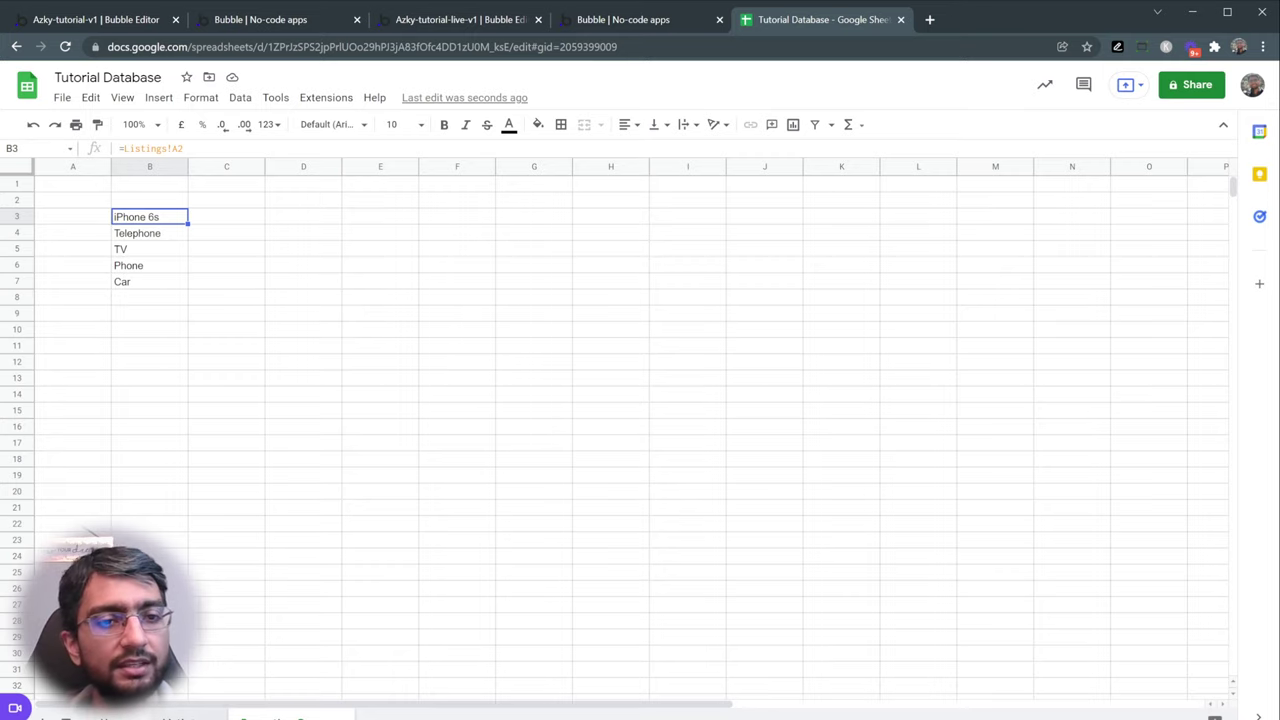
{"action": "left_click", "coordinate": [175, 717]}
{"action": "left_click", "coordinate": [57, 203]}
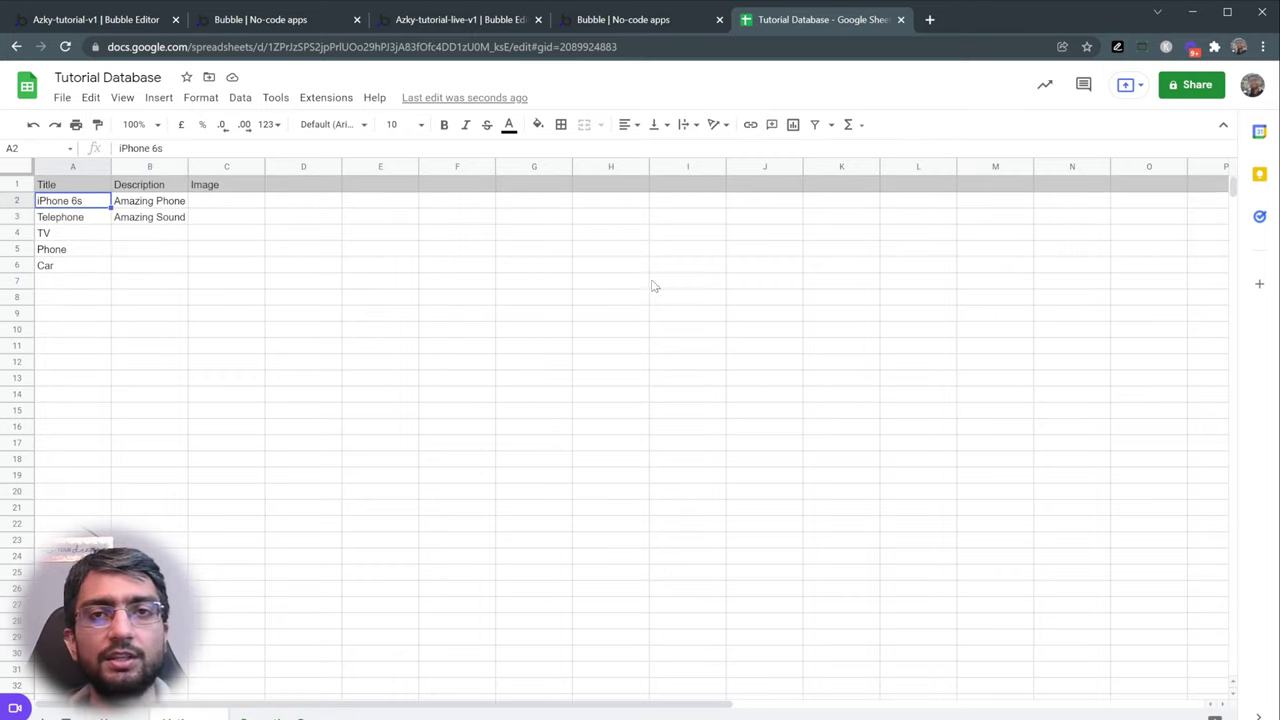
{"action": "left_click", "coordinate": [615, 25]}
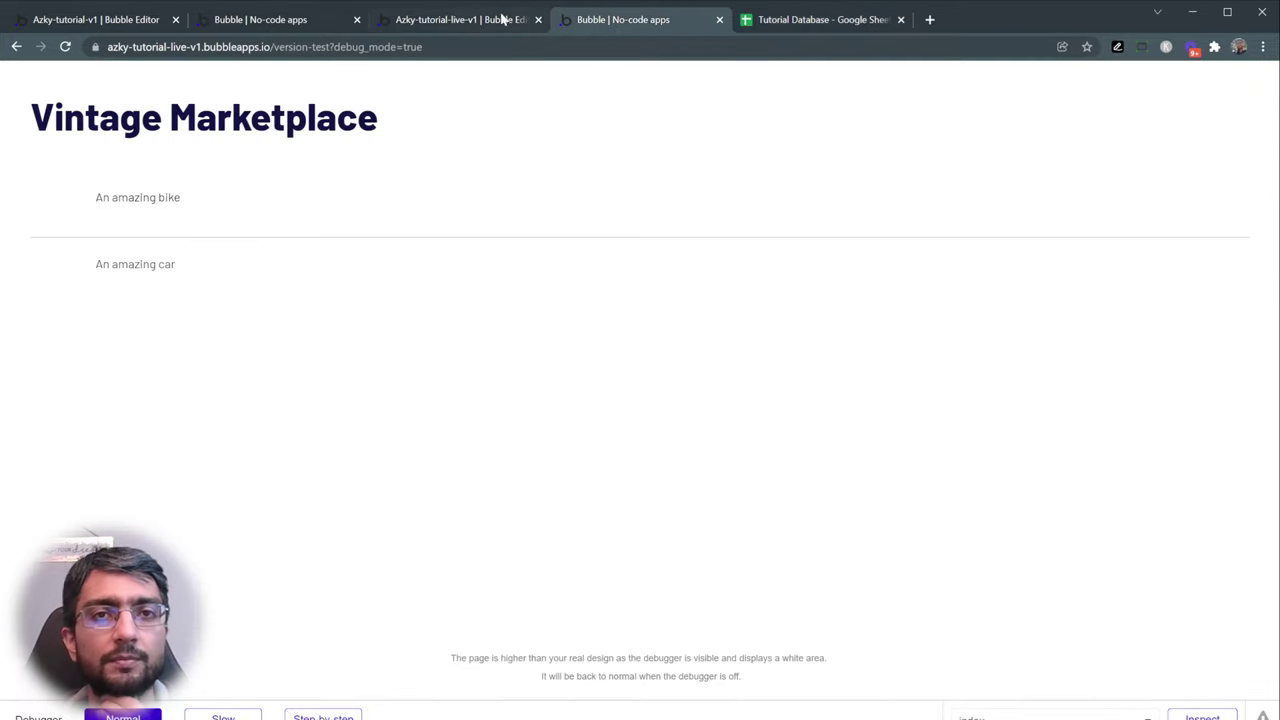
{"action": "left_click", "coordinate": [518, 18]}
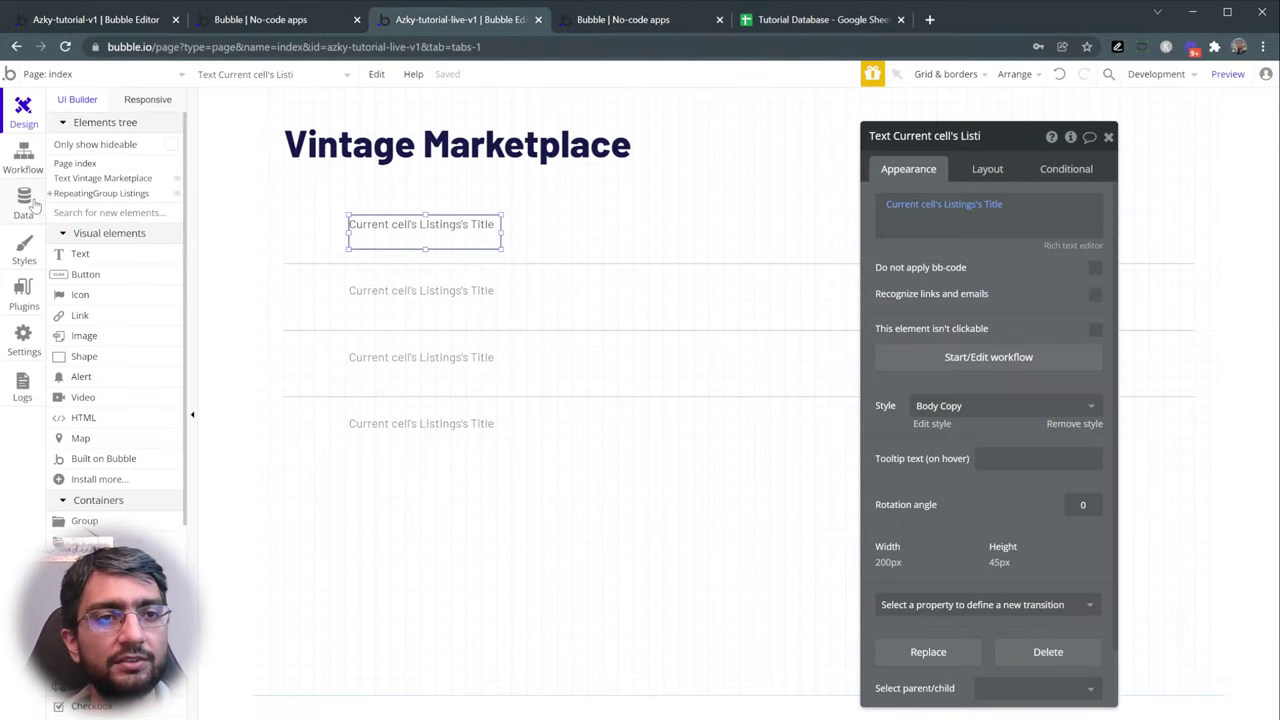
{"action": "left_click", "coordinate": [30, 203]}
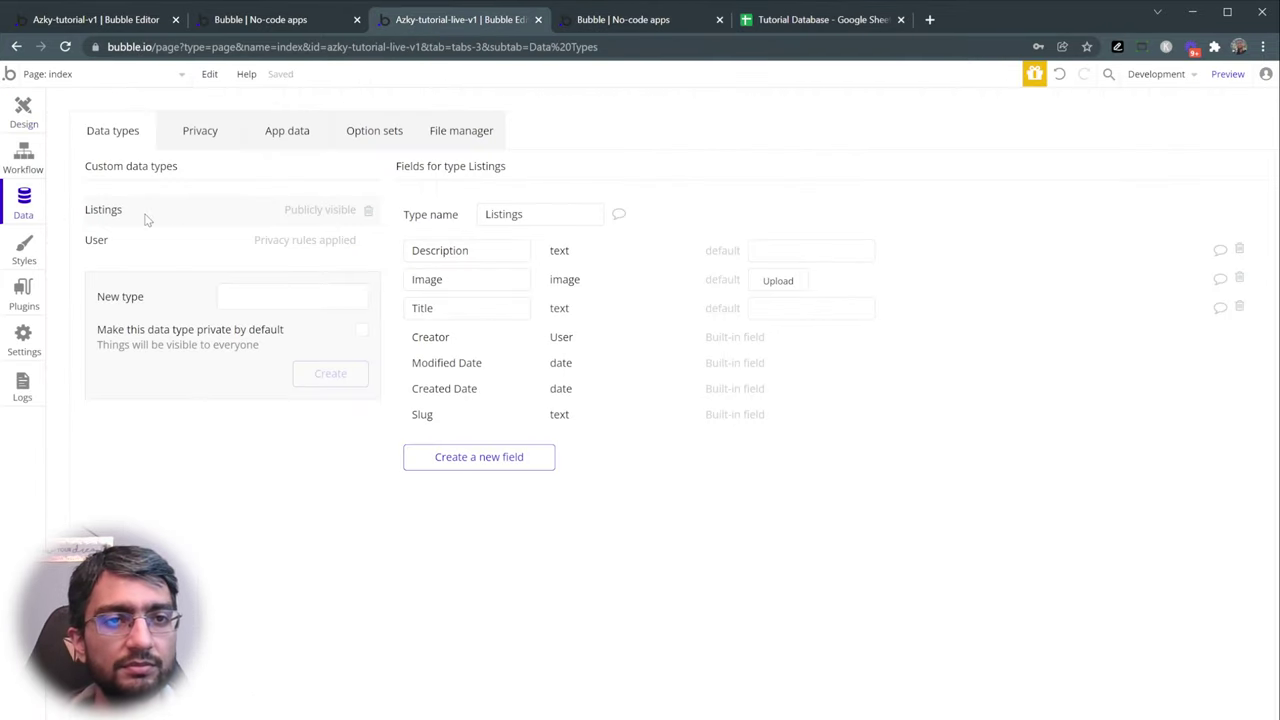
- Review the group's Listings search and the title text's Current cell's Listings source
{"action": "left_click", "coordinate": [24, 112]}
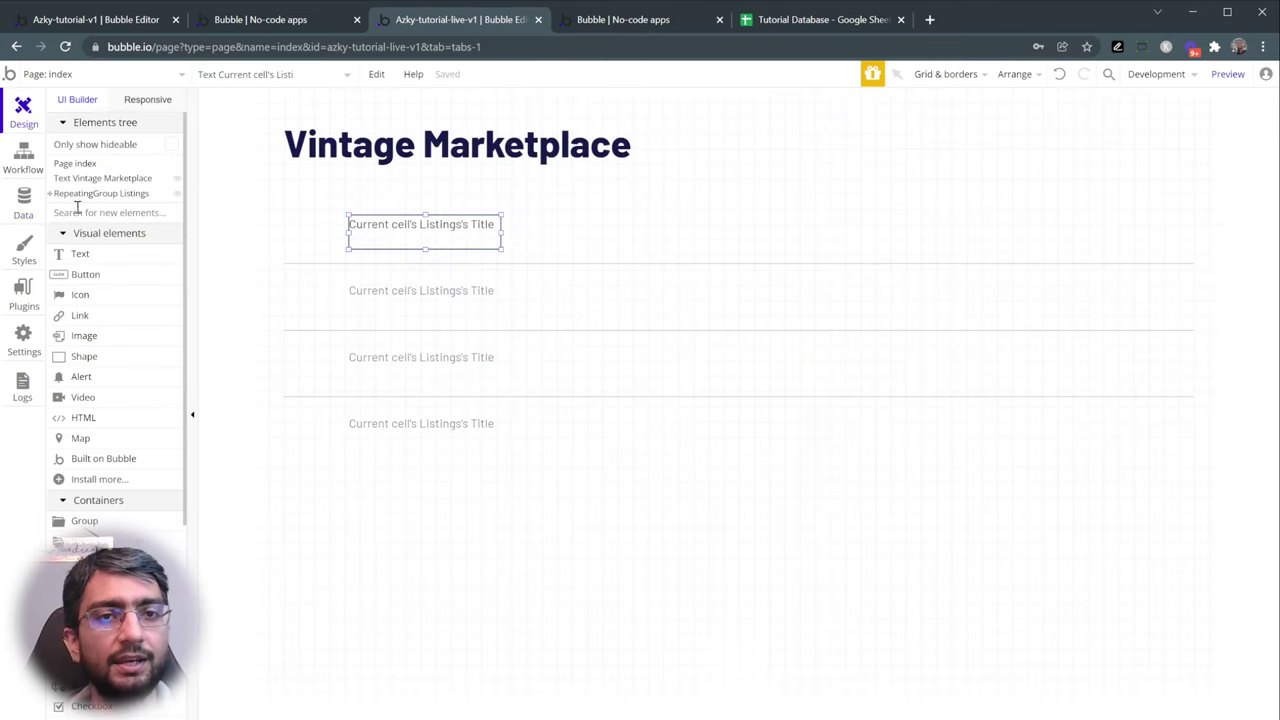
{"action": "double_click", "coordinate": [603, 310]}
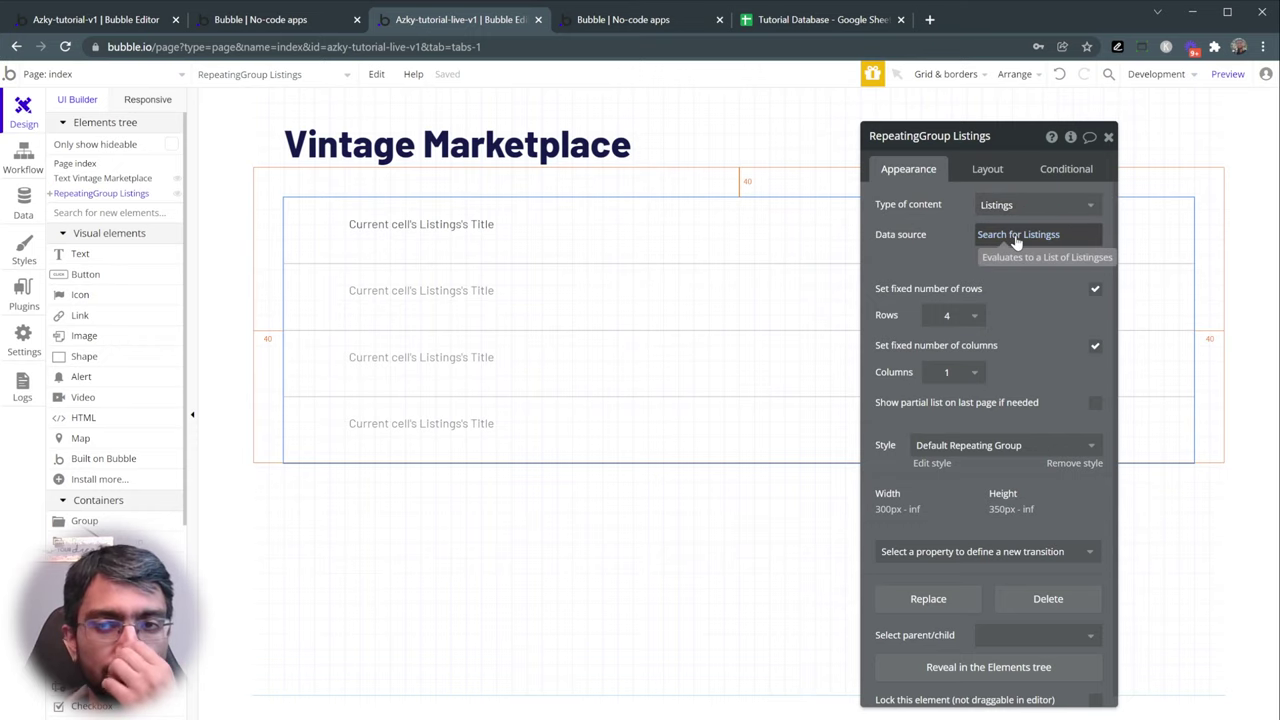
{"action": "left_click", "coordinate": [1016, 236]}
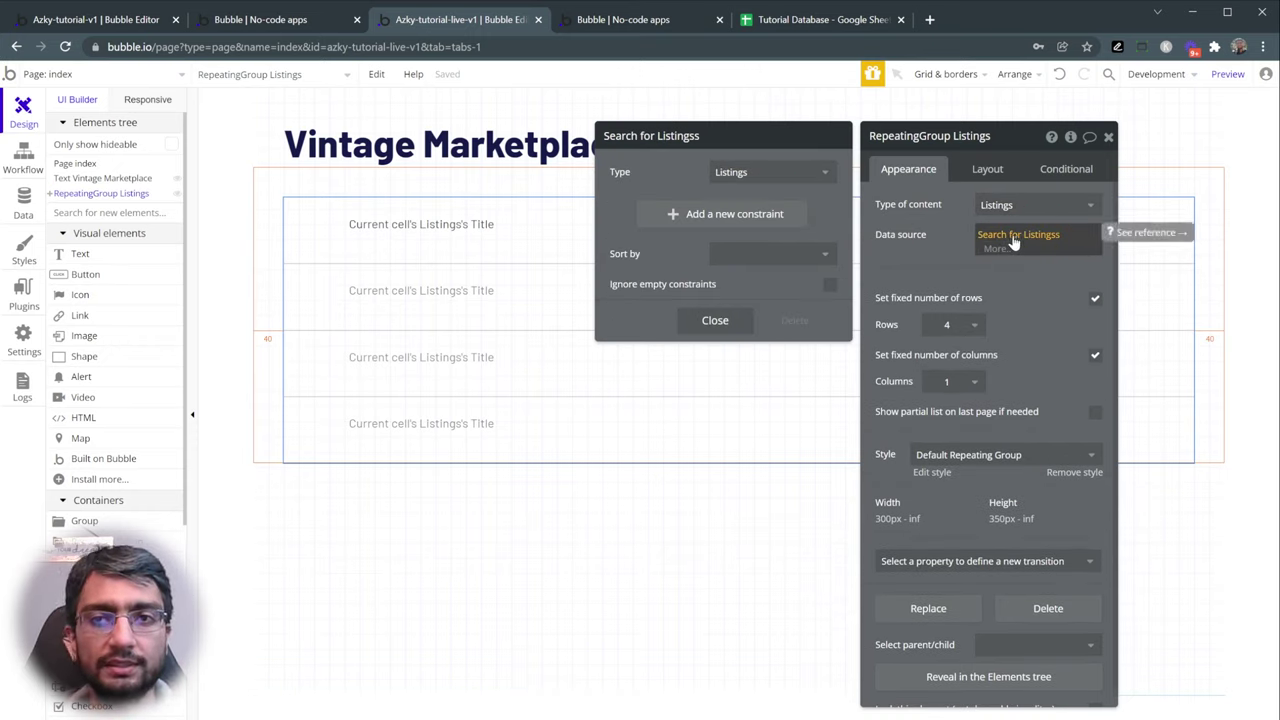
{"action": "left_click", "coordinate": [929, 262]}
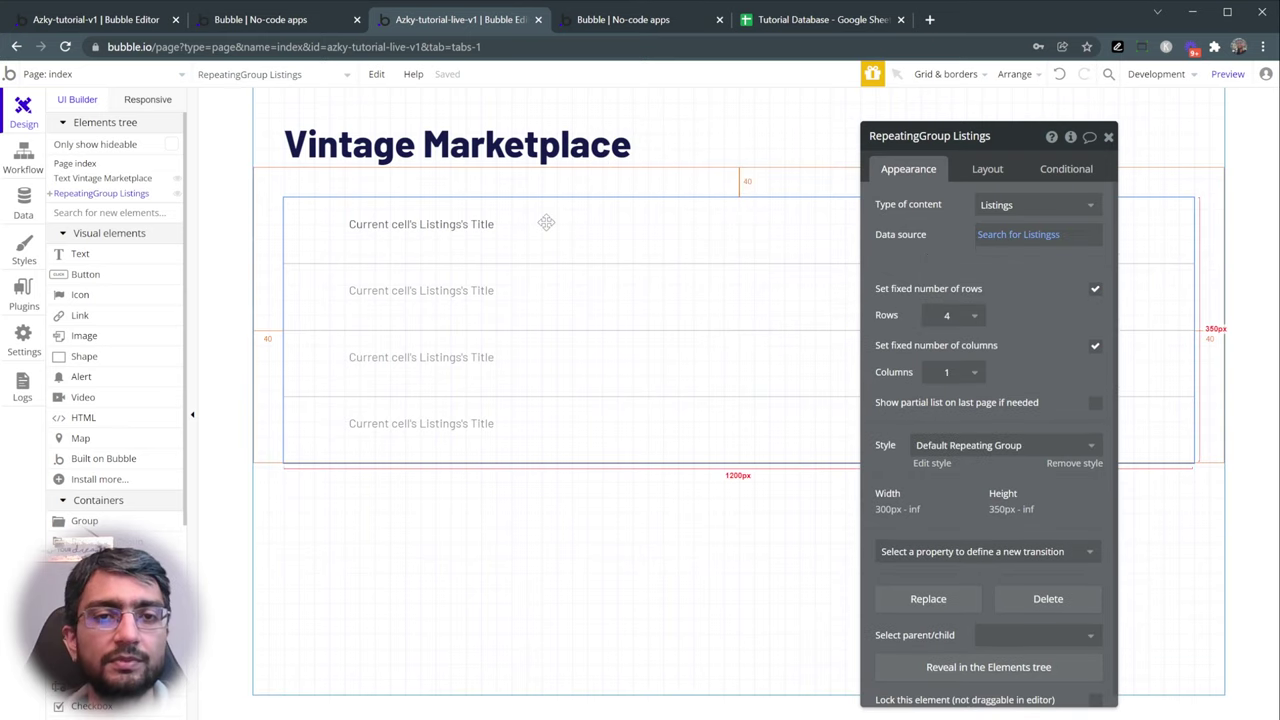
{"action": "left_click", "coordinate": [425, 230]}
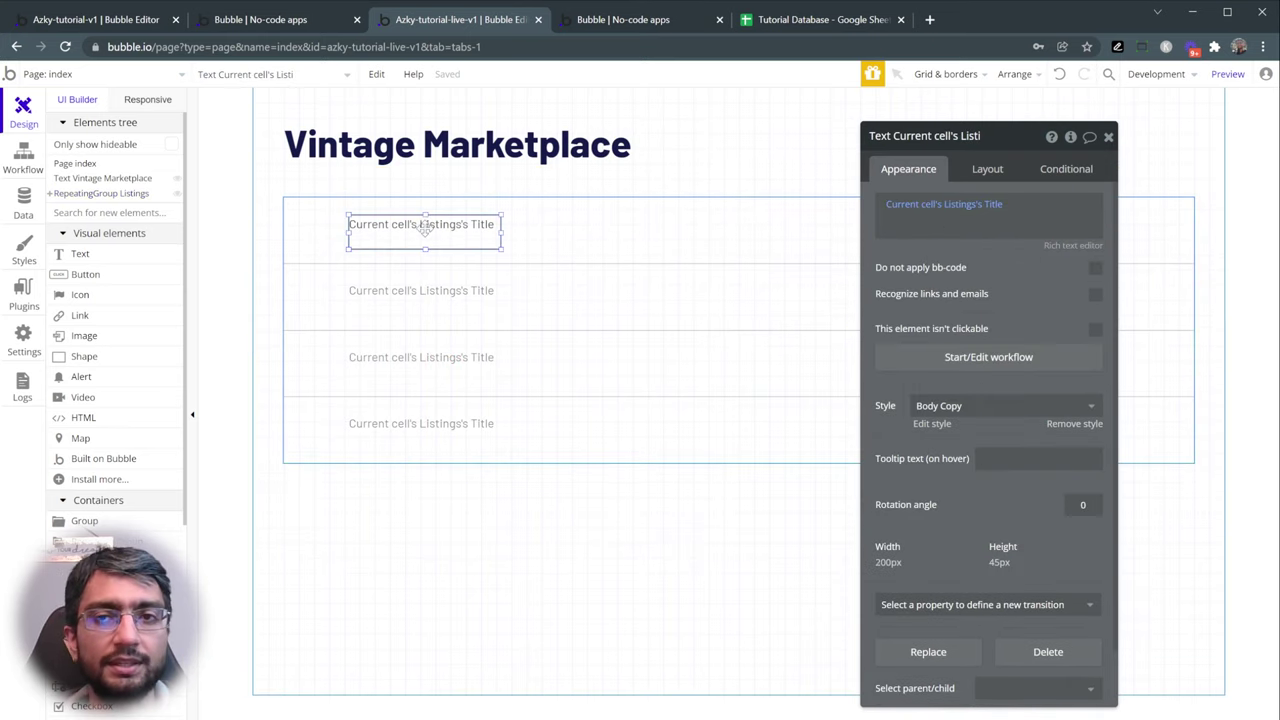
{"action": "left_click", "coordinate": [916, 208]}
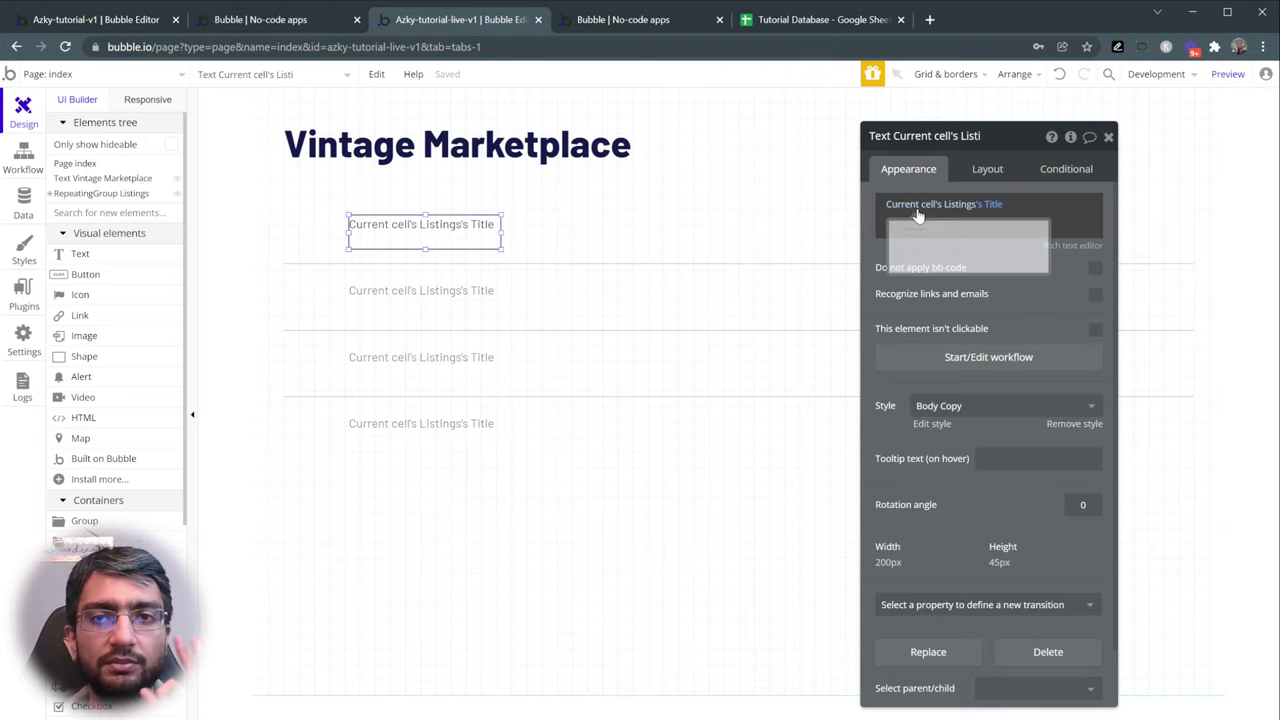
{"action": "left_click", "coordinate": [918, 207]}
{"action": "left_click", "coordinate": [933, 253]}
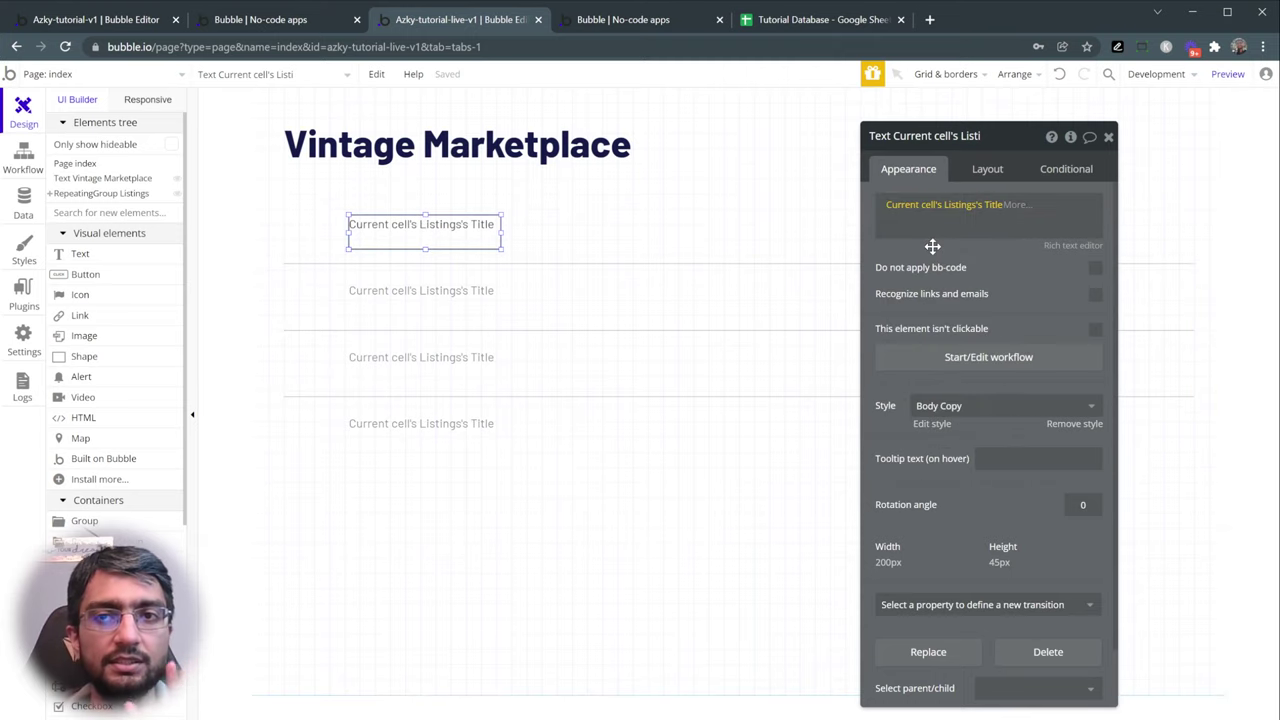
{"action": "left_click", "coordinate": [463, 235]}
- Duplicate the title text beside it, bind the copy to the listing's Description, and preview
{"action": "left_click_drag", "start_coordinate": [463, 236], "coordinate": [618, 228]}
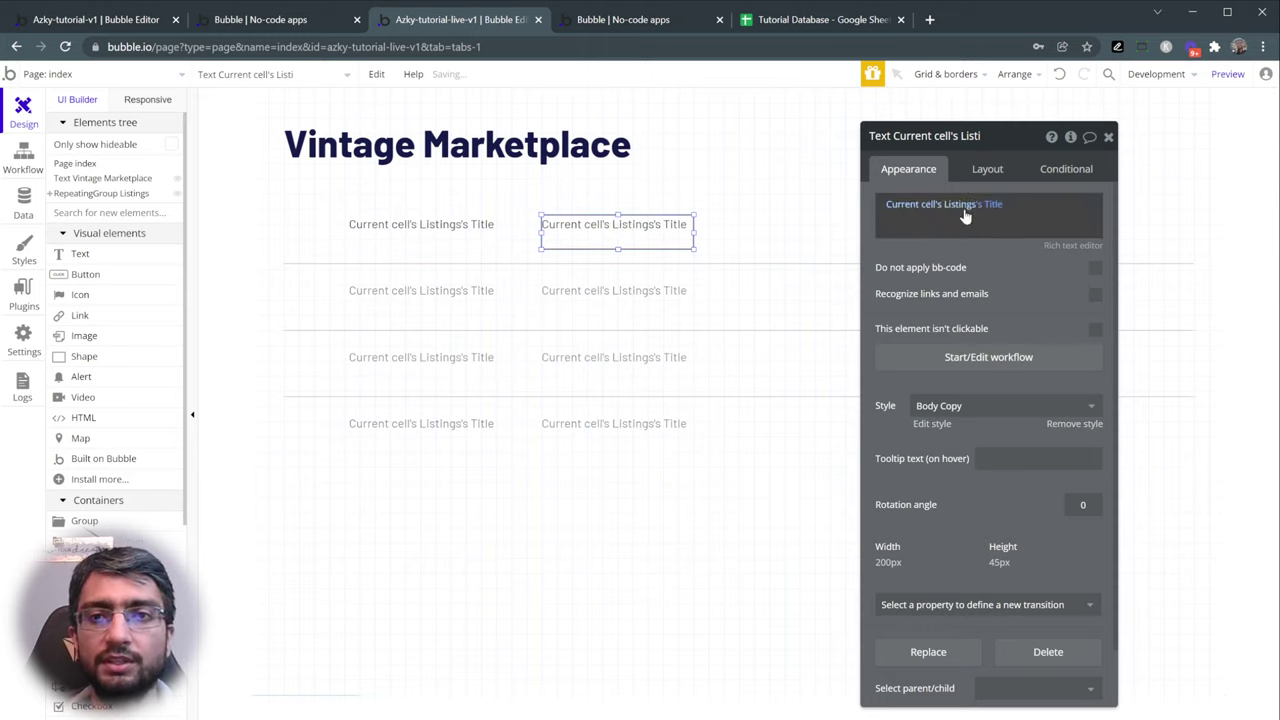
{"action": "left_click", "coordinate": [996, 205]}
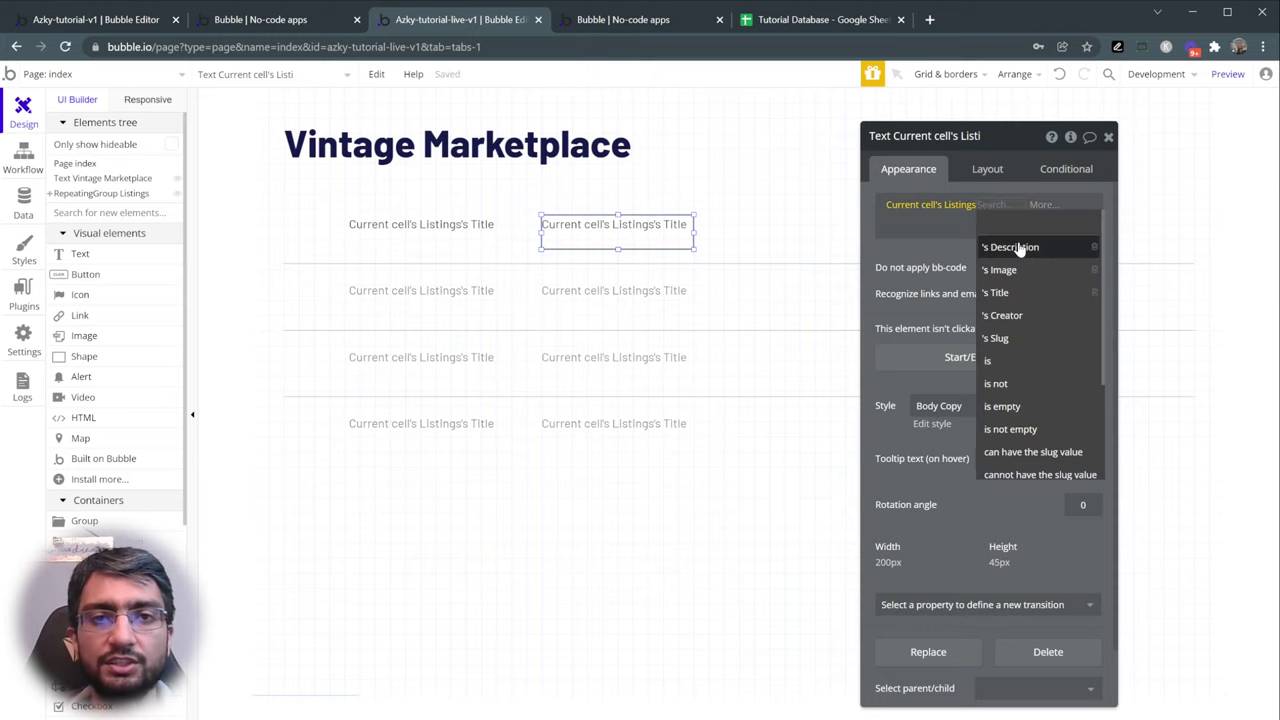
{"action": "left_click", "coordinate": [1016, 247]}
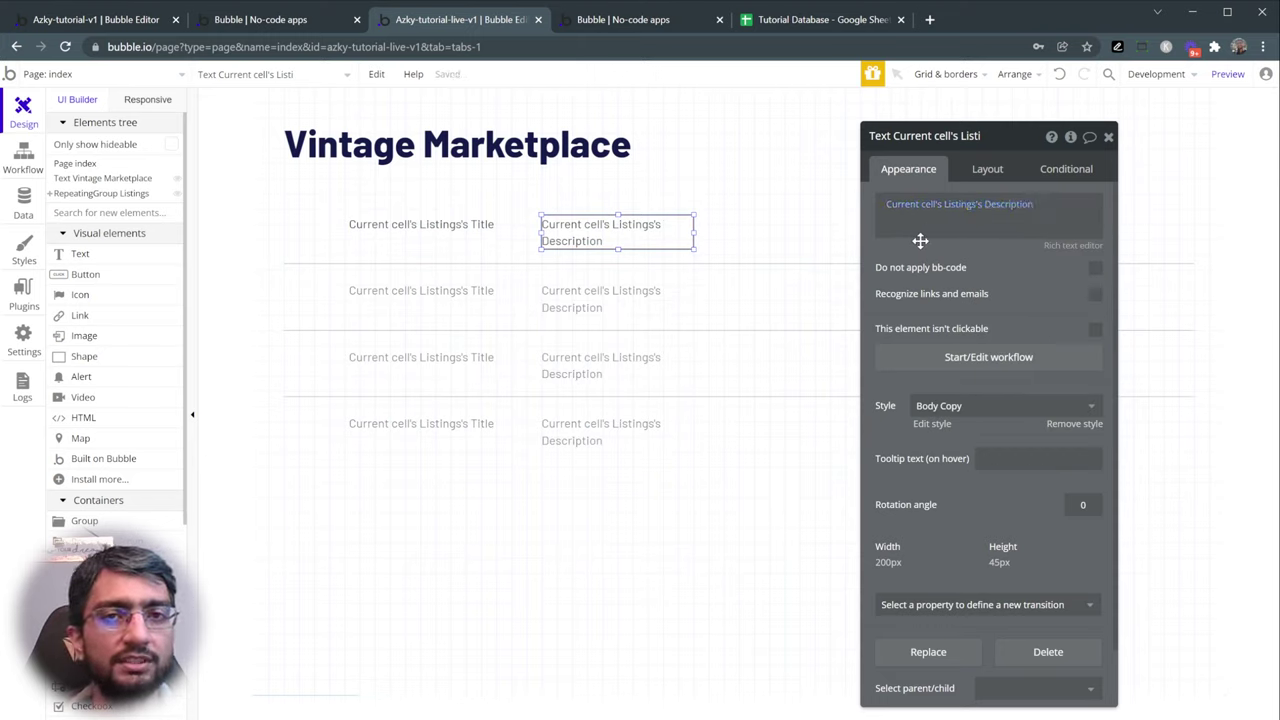
{"action": "left_click", "coordinate": [1228, 74]}
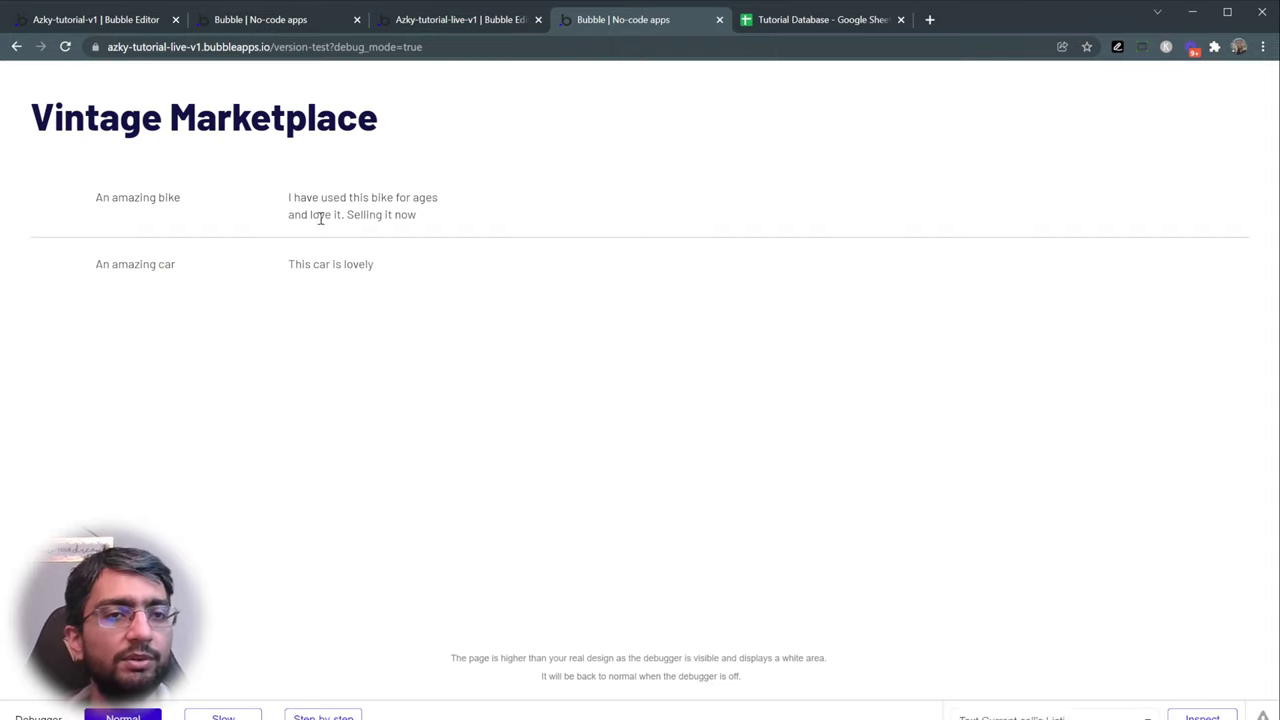
{"action": "left_click_drag", "start_coordinate": [289, 197], "coordinate": [433, 213]}
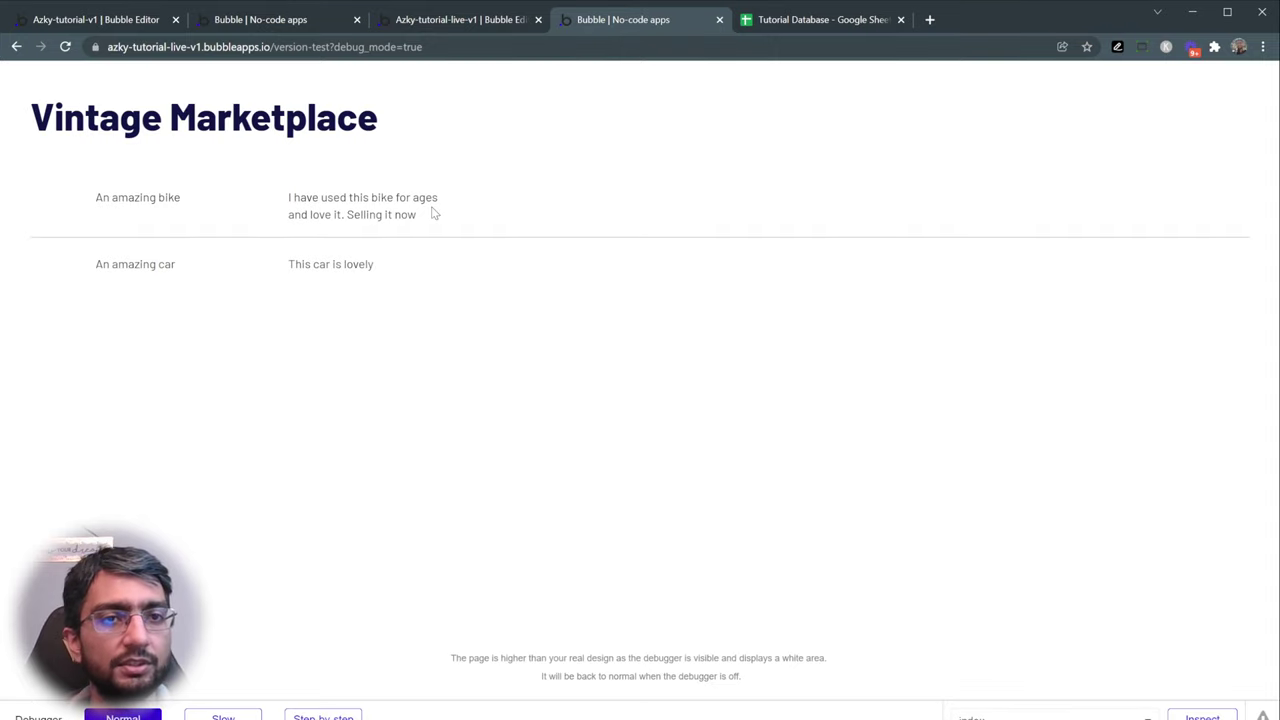
{"action": "left_click", "coordinate": [494, 20]}
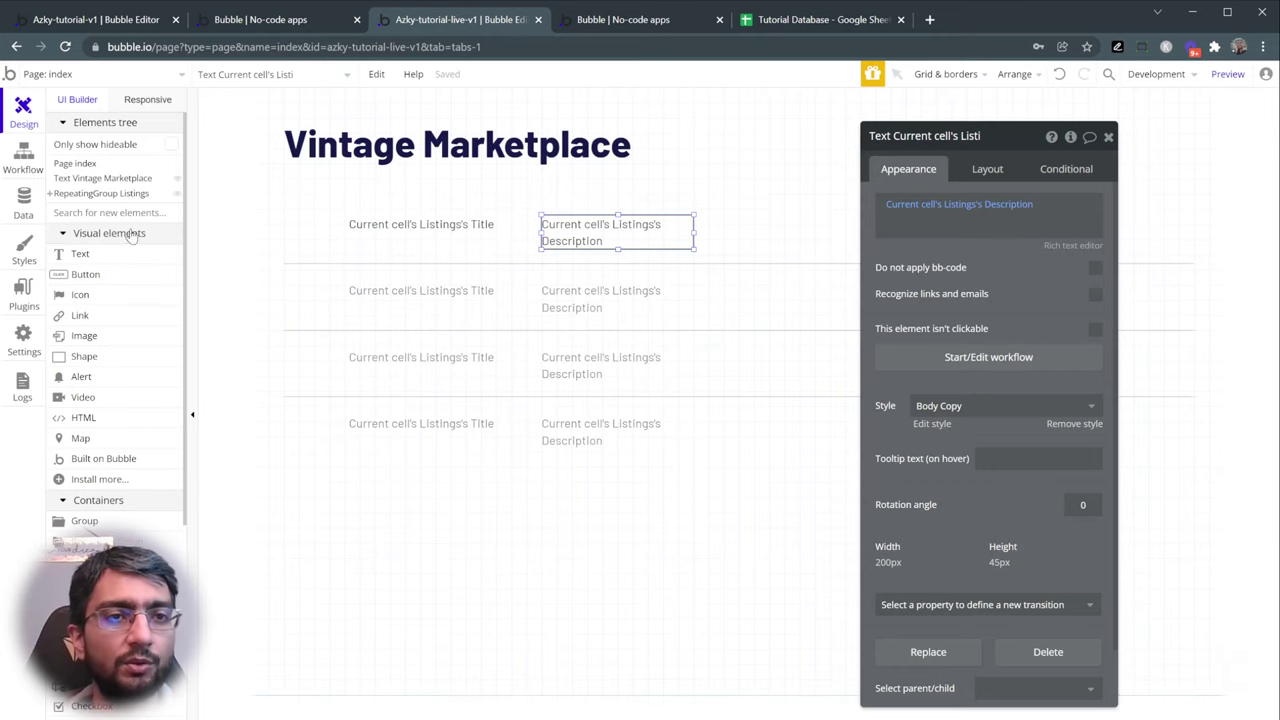
- Draw an Image element in the first cell of the Listings repeating group
{"action": "left_click", "coordinate": [98, 338]}
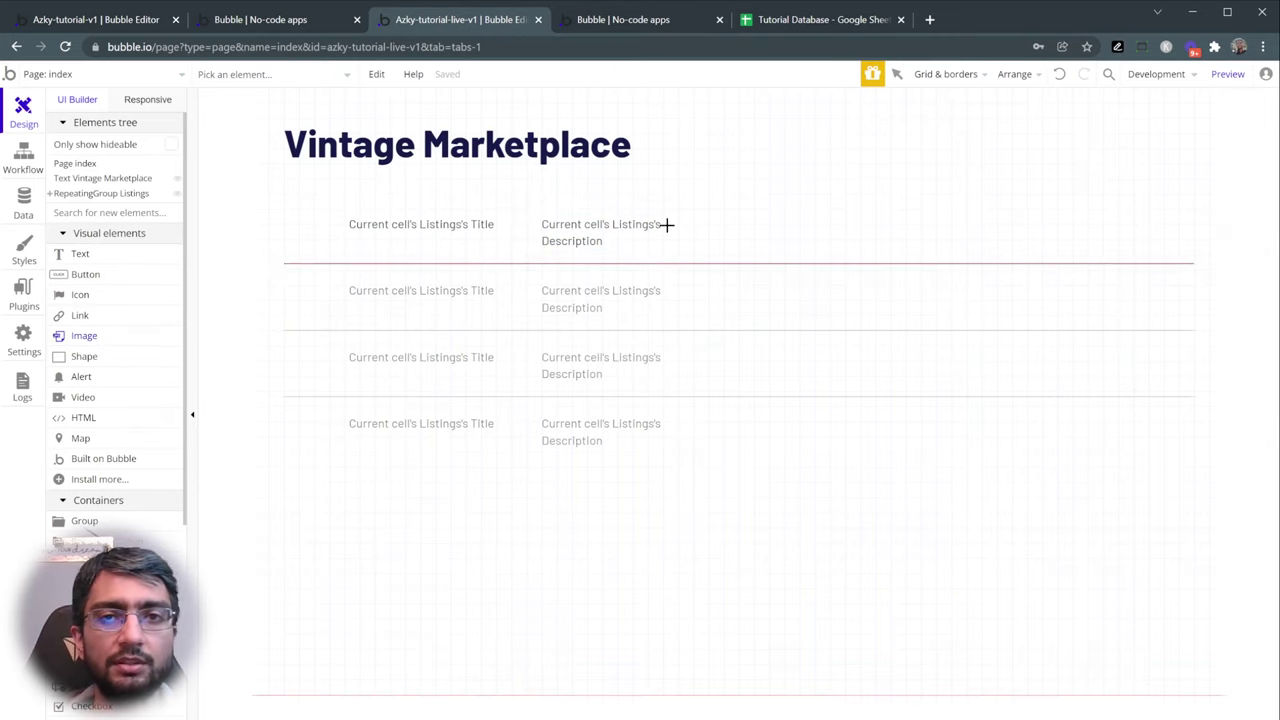
{"action": "left_click_drag", "start_coordinate": [697, 206], "coordinate": [853, 256]}
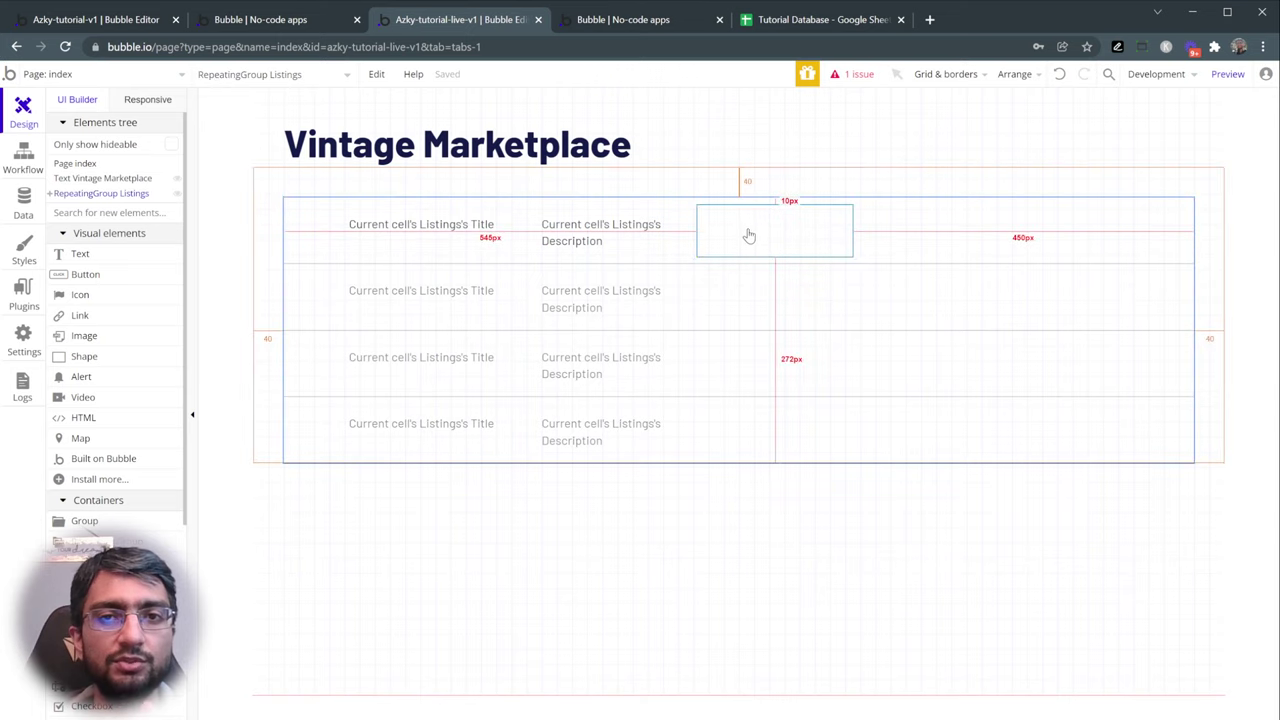
{"action": "left_click_drag", "start_coordinate": [760, 229], "coordinate": [767, 224]}
{"action": "double_click", "coordinate": [740, 284]}
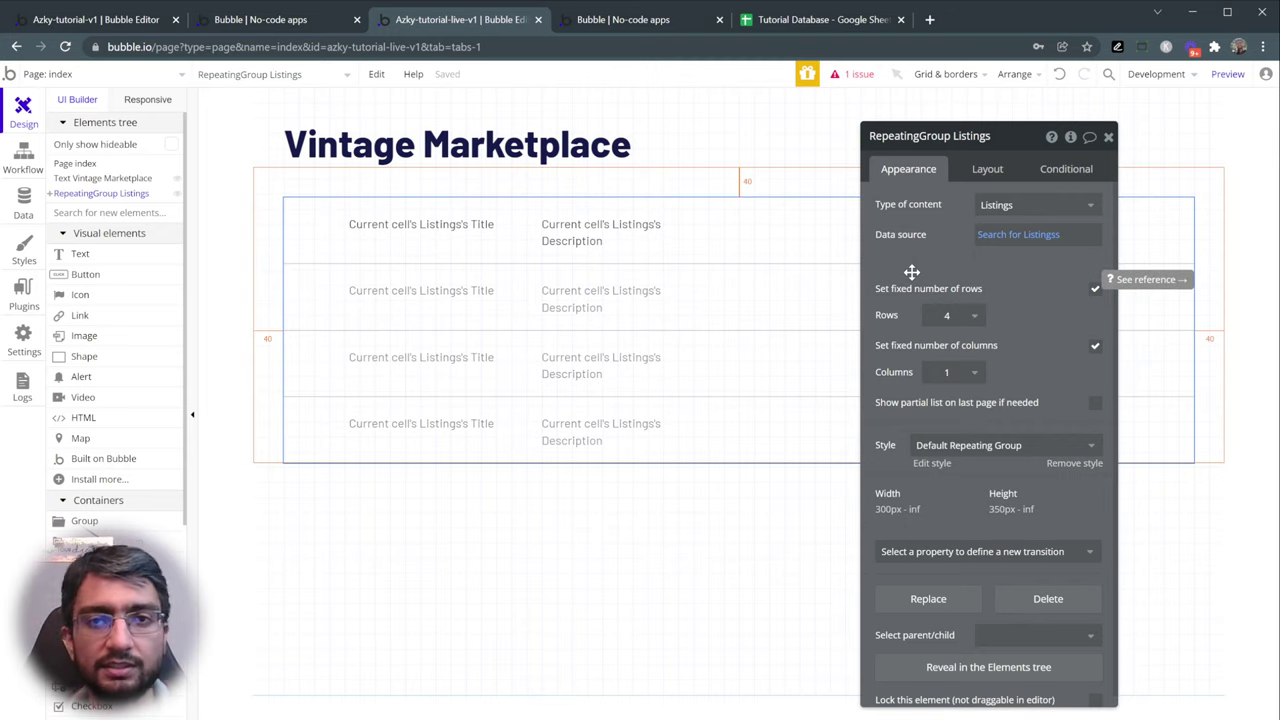
{"action": "left_click", "coordinate": [960, 172]}
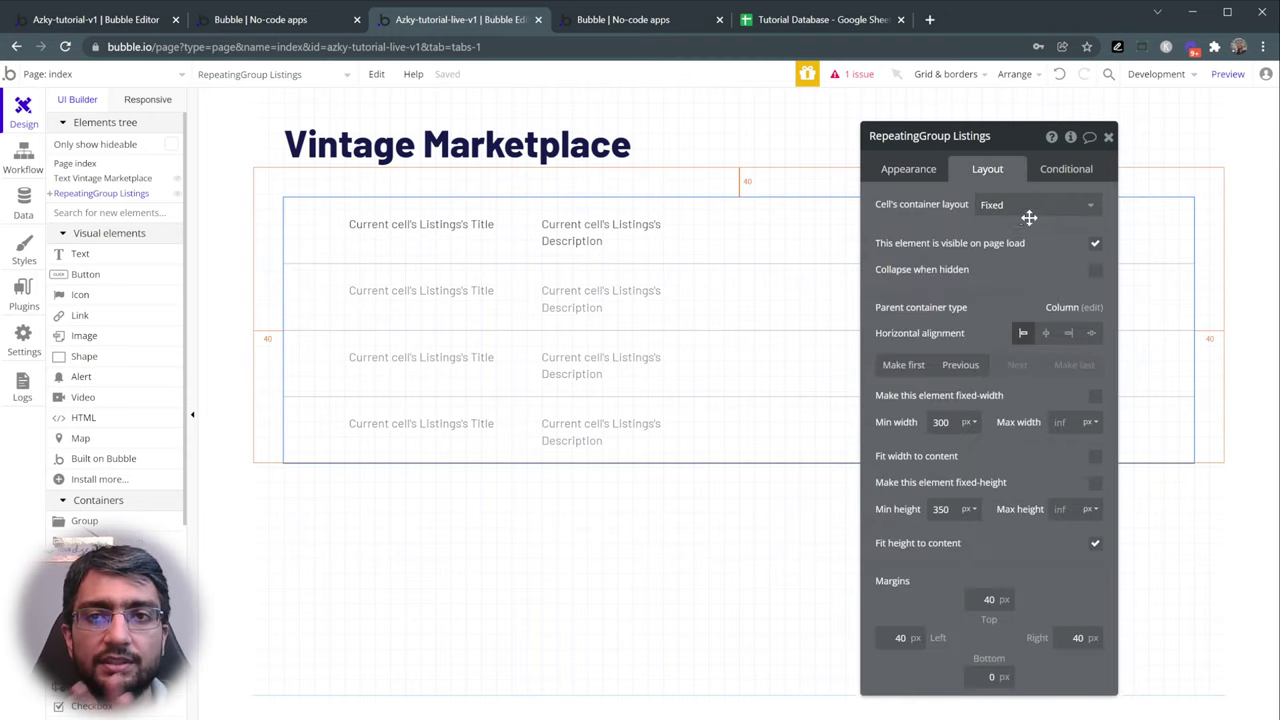
{"action": "left_click", "coordinate": [797, 230]}
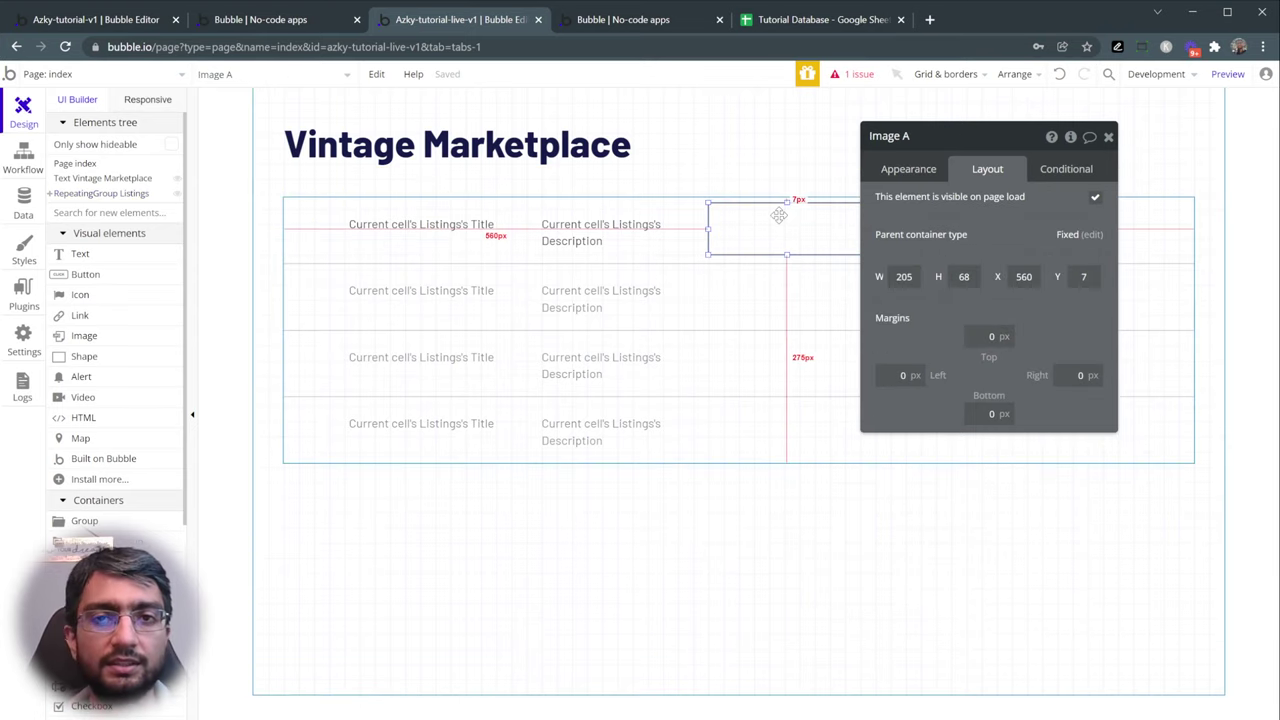
{"action": "left_click", "coordinate": [917, 168]}
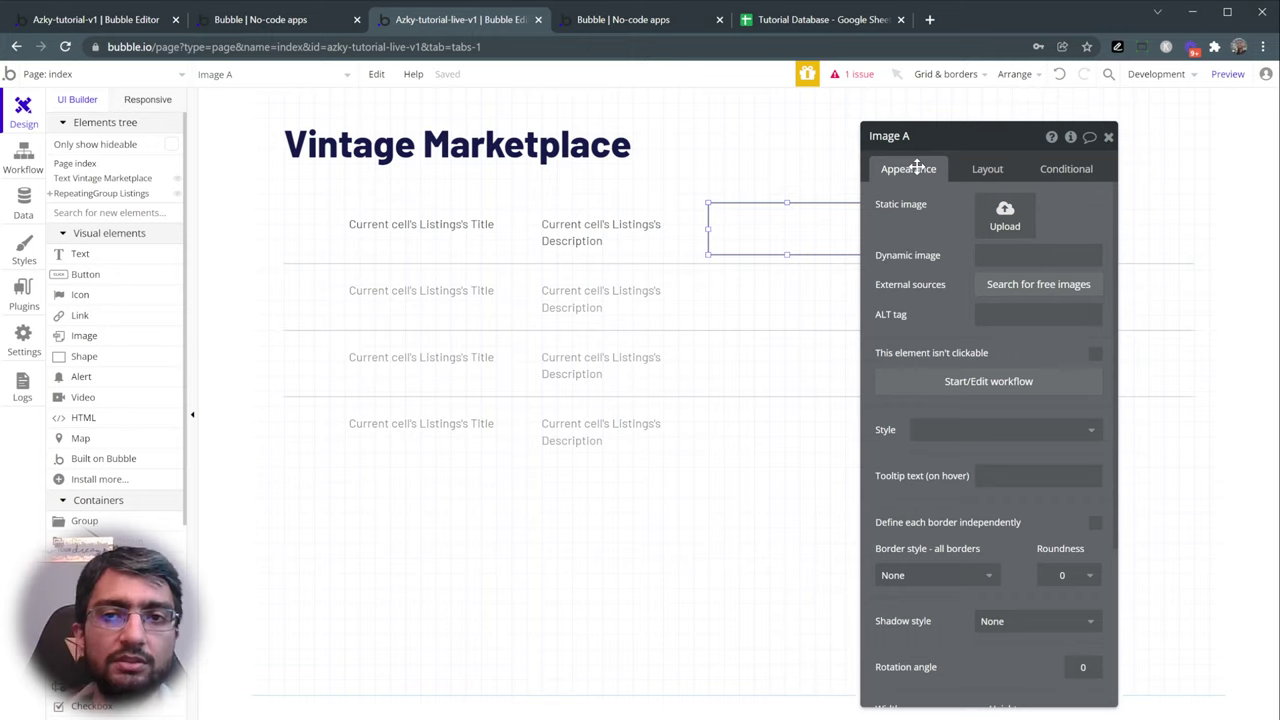
- Set the image's dynamic source to Current cell's Listings's Image and preview the photos
{"action": "left_click", "coordinate": [1003, 255]}
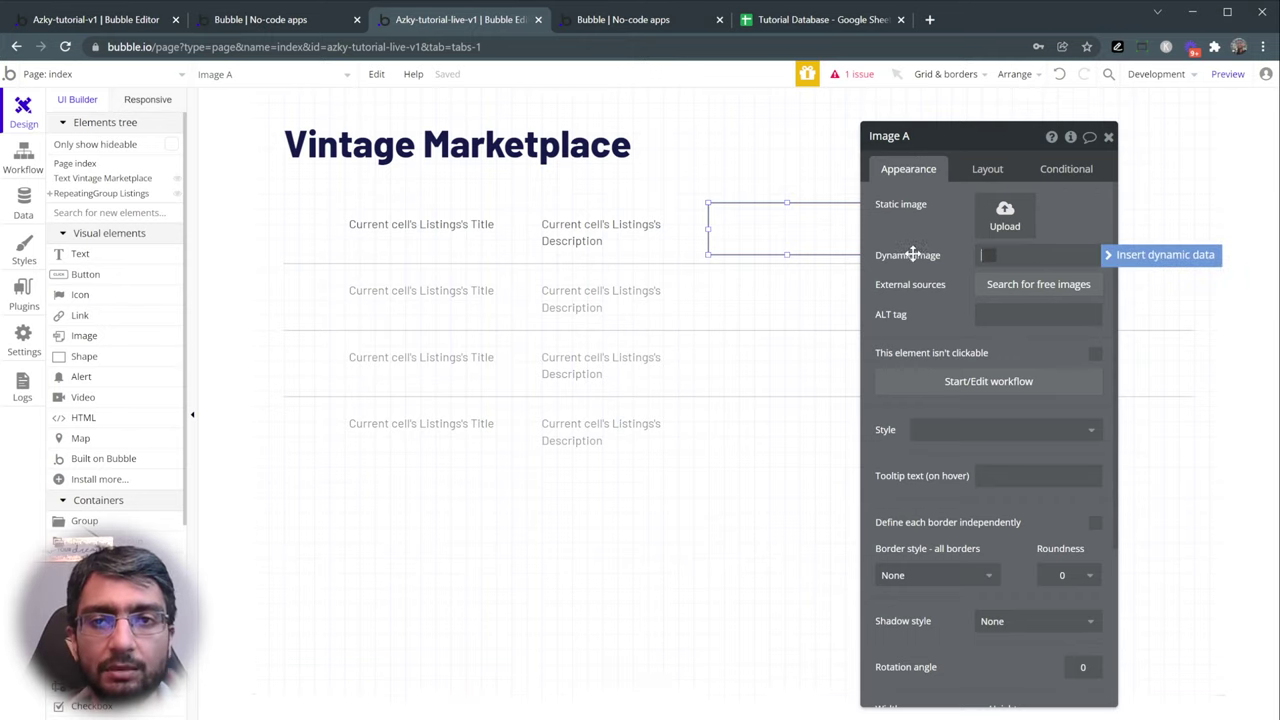
{"action": "left_click", "coordinate": [980, 255]}
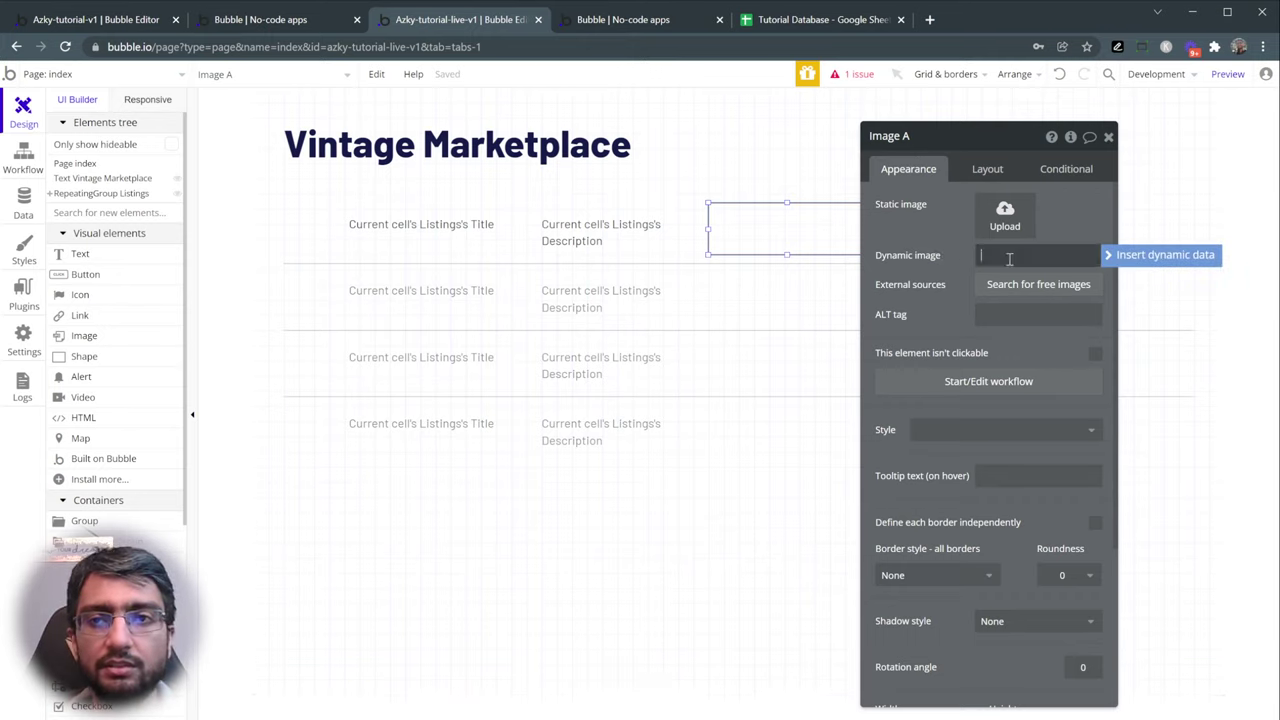
{"action": "left_click", "coordinate": [1140, 258]}
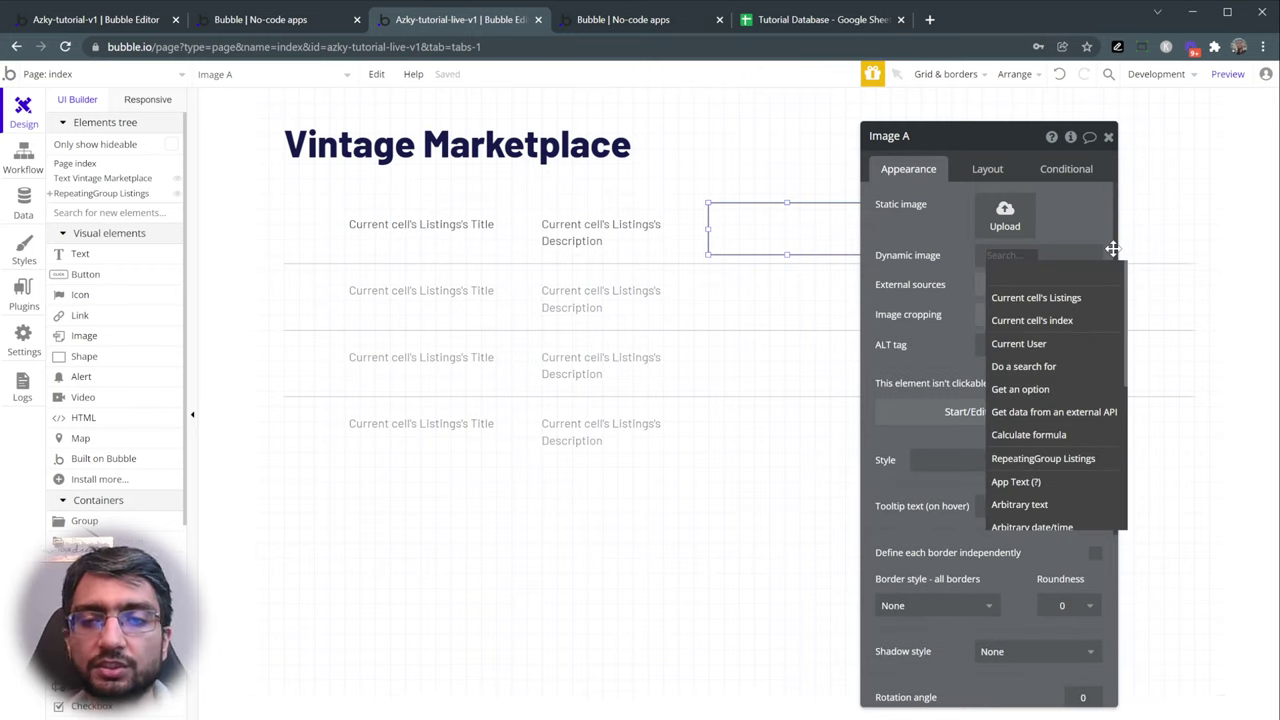
{"action": "left_click", "coordinate": [1022, 300]}
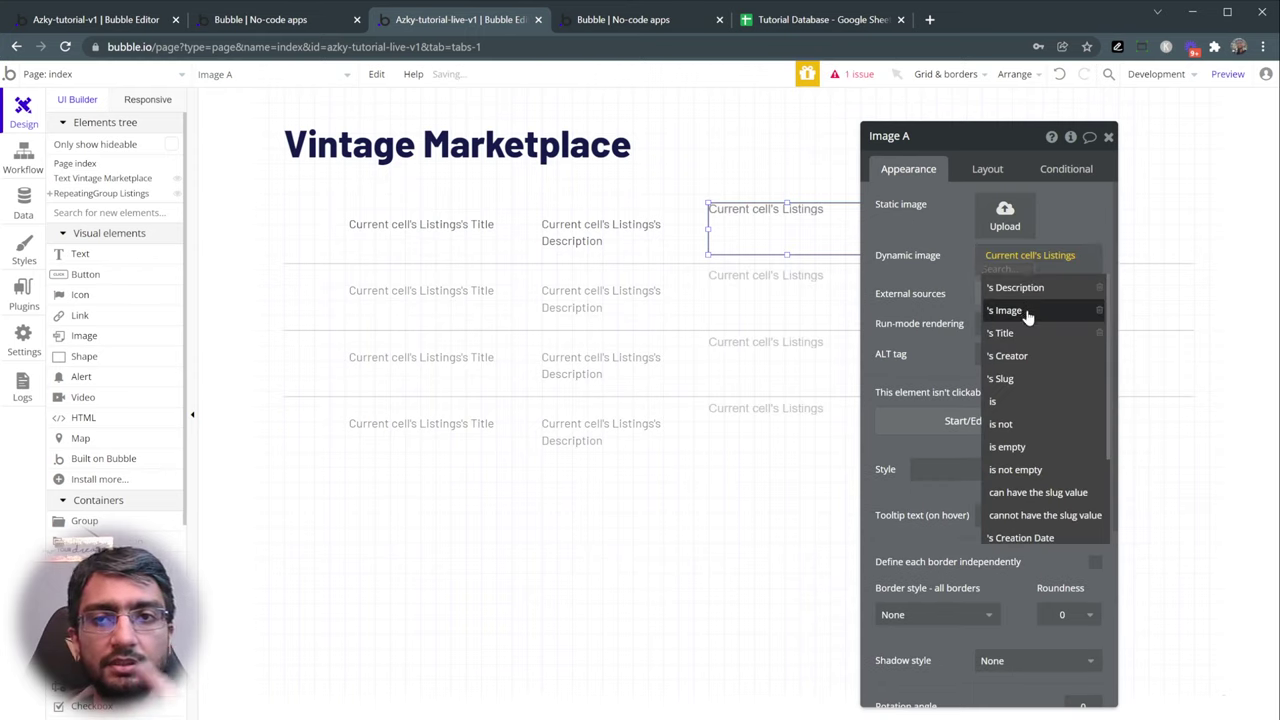
{"action": "left_click", "coordinate": [1025, 312]}
{"action": "left_click_drag", "start_coordinate": [943, 283], "coordinate": [1013, 279]}
{"action": "left_click", "coordinate": [1228, 74]}
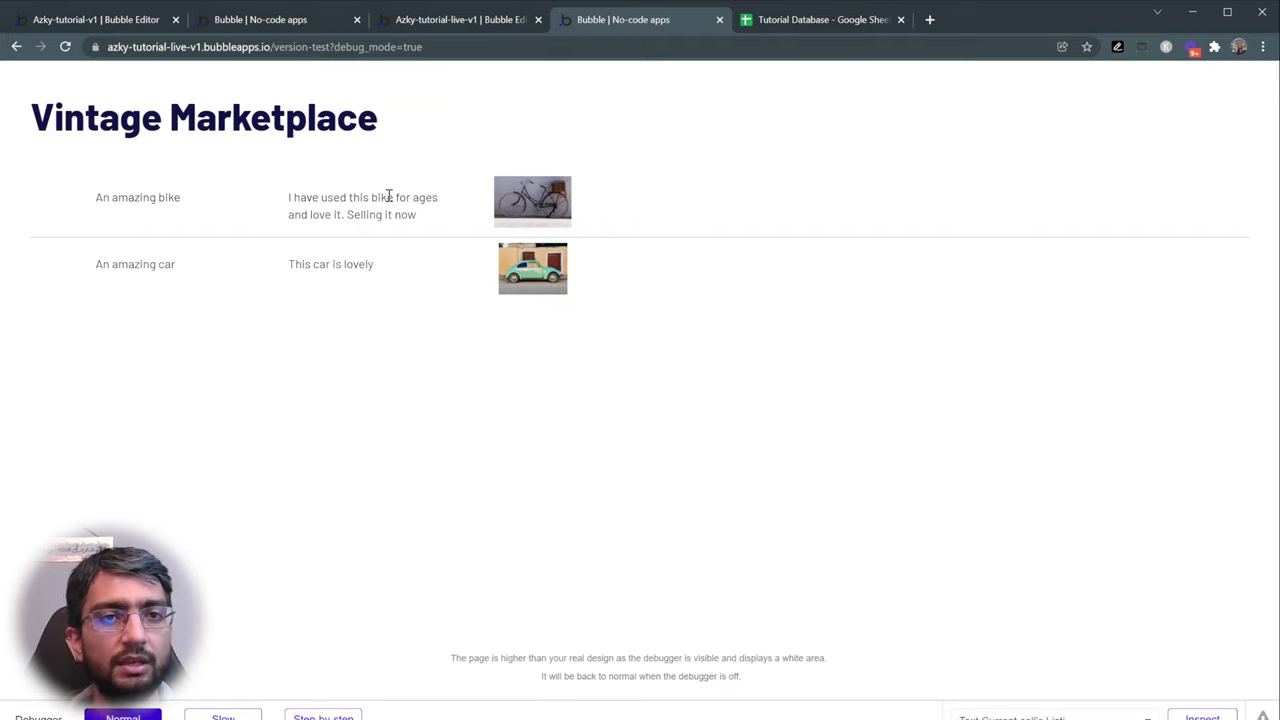
- Check the bike description in the preview, glance at the data table and reference app, then return to the editor
{"action": "left_click_drag", "start_coordinate": [313, 198], "coordinate": [505, 203]}
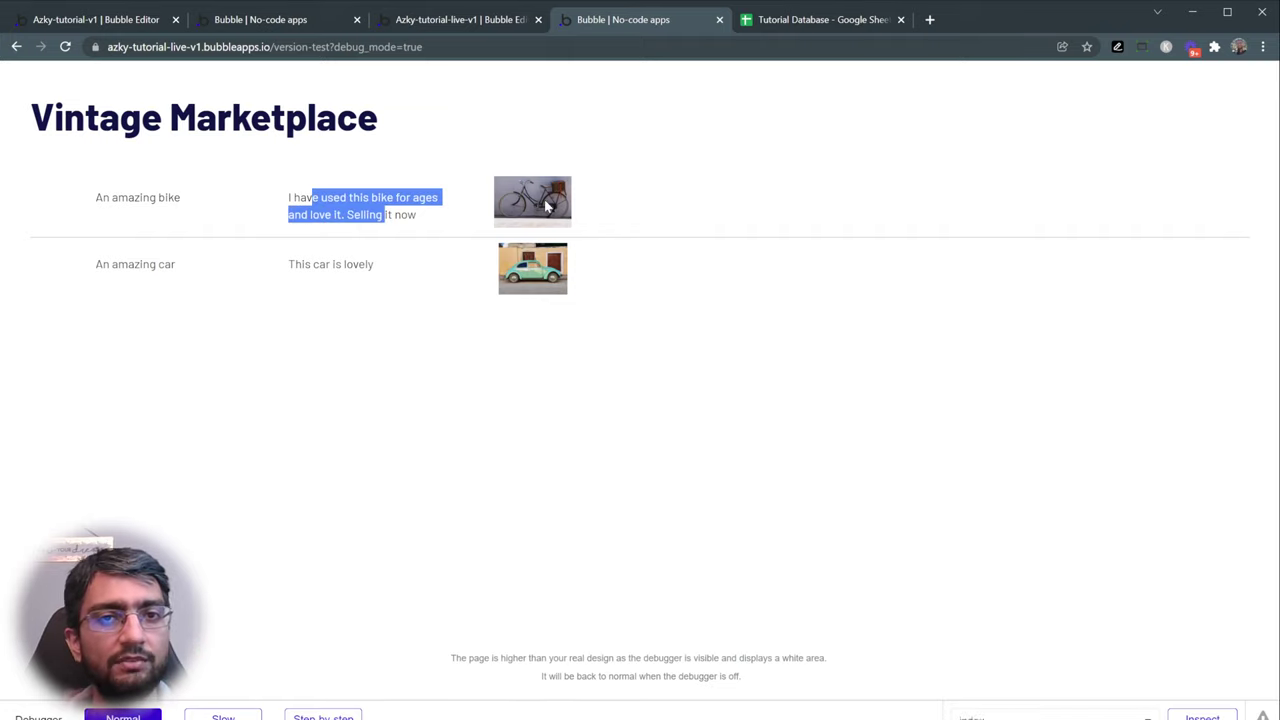
{"action": "left_click", "coordinate": [619, 207]}
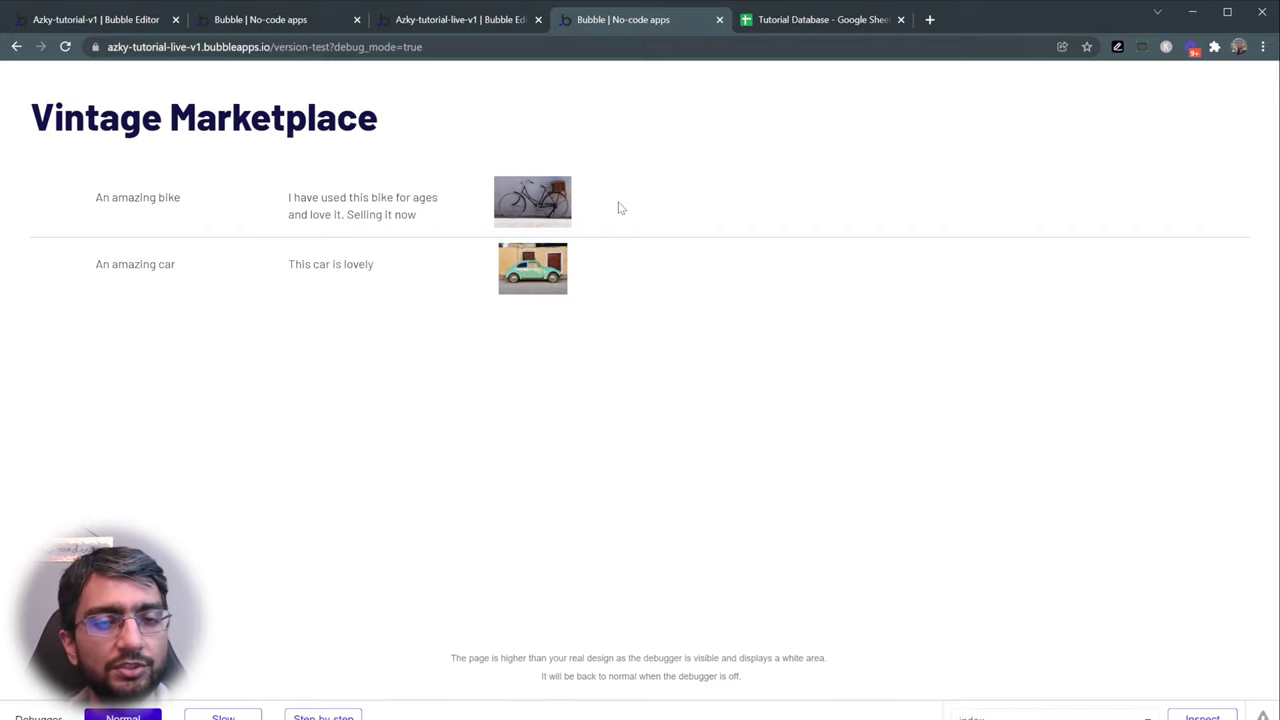
{"action": "left_click", "coordinate": [105, 20]}
{"action": "left_click", "coordinate": [236, 20]}
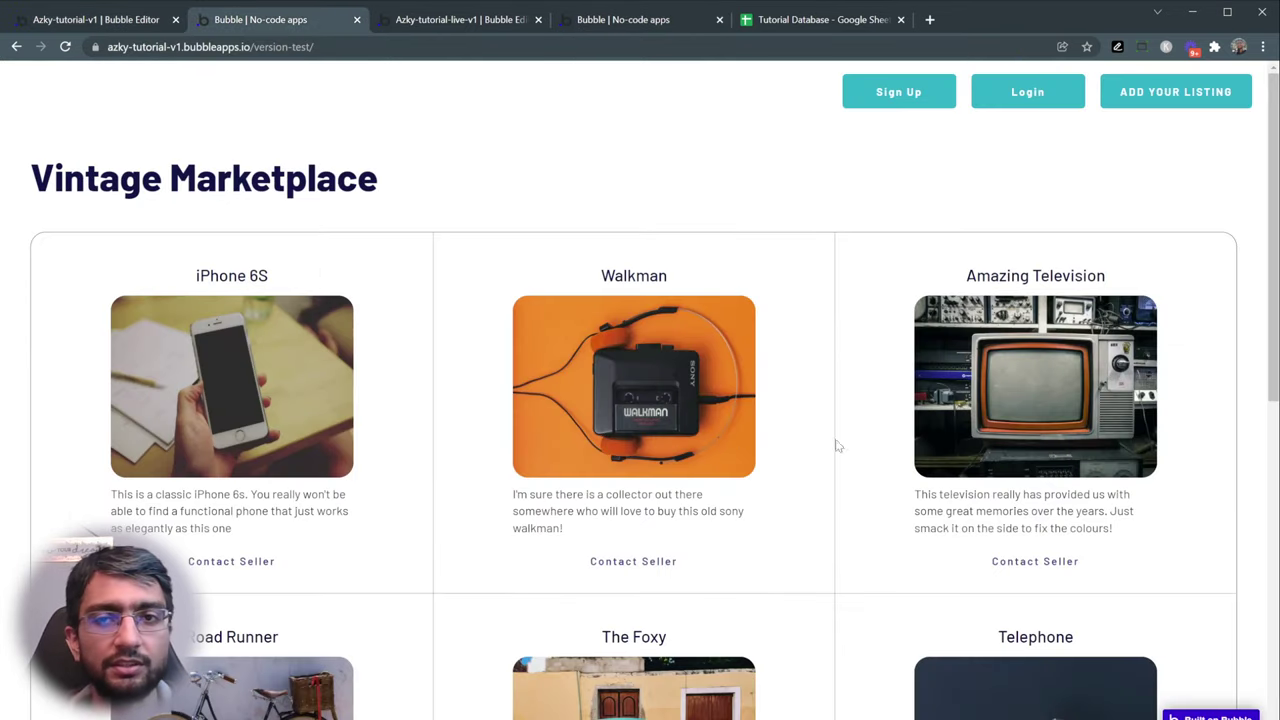
{"action": "left_click", "coordinate": [445, 22]}
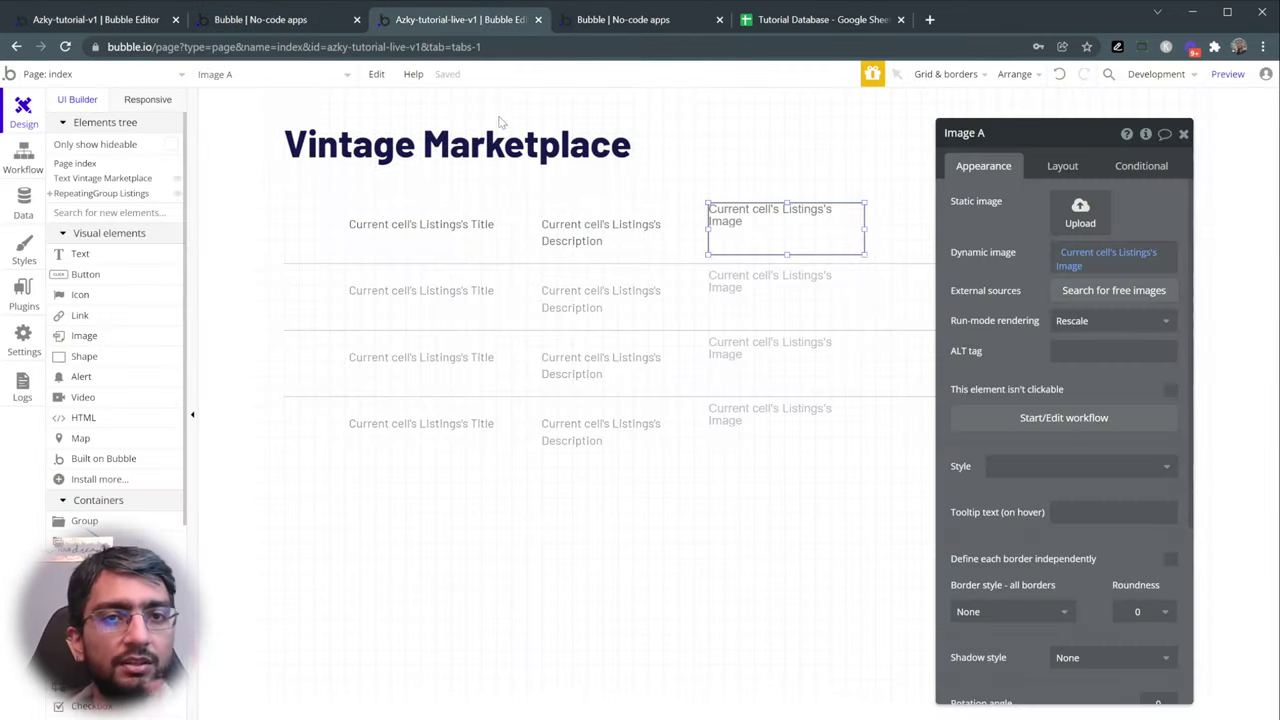
- Stack each cell's contents in a column and move the title above the image
{"action": "left_click", "coordinate": [608, 318]}
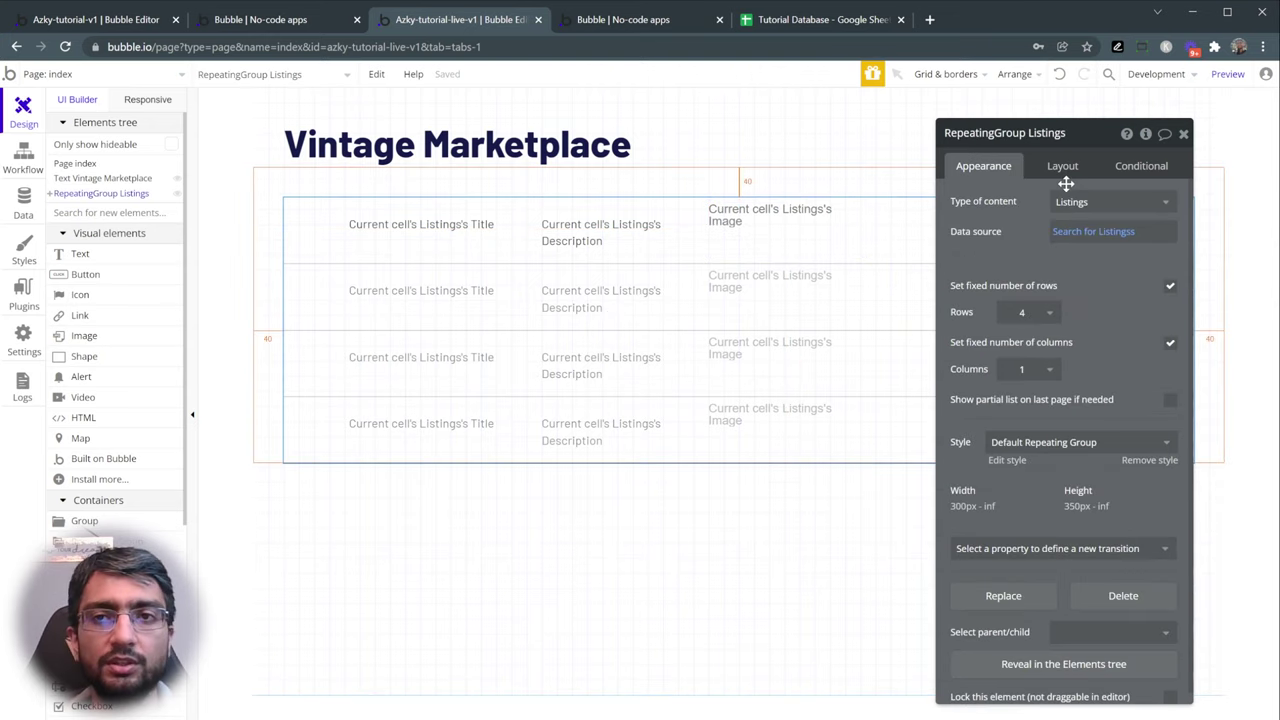
{"action": "left_click", "coordinate": [1065, 167]}
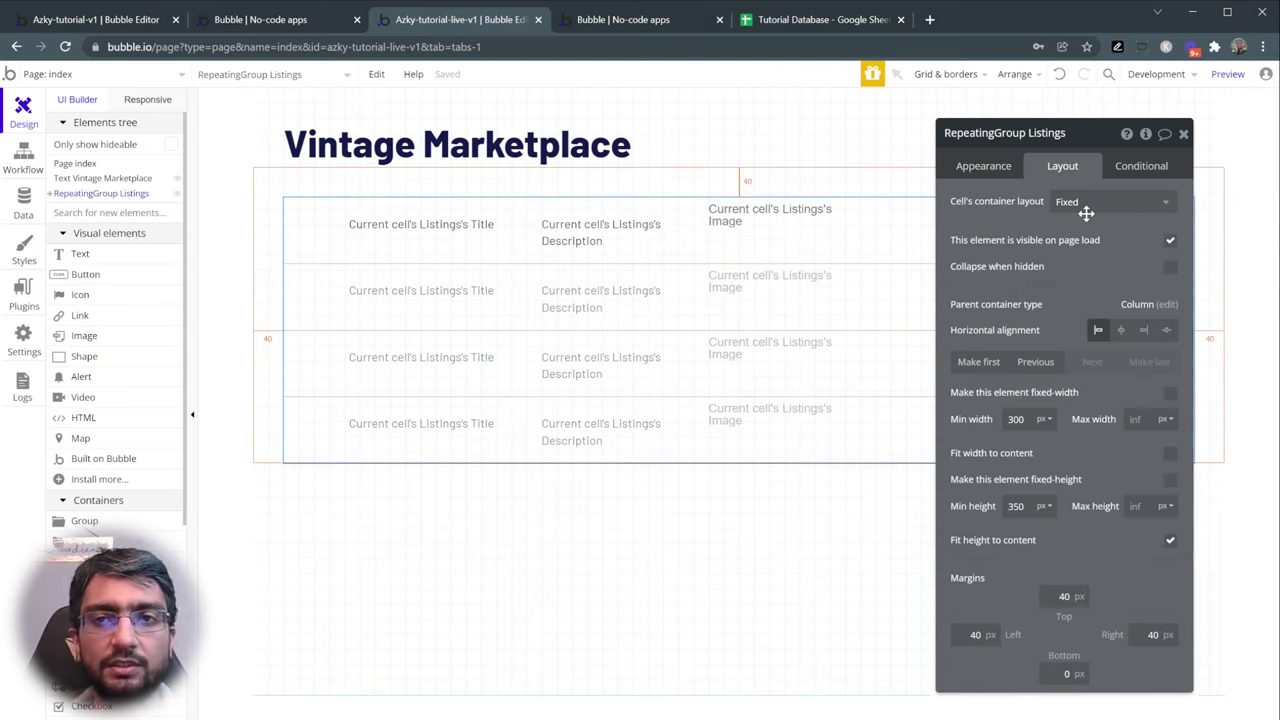
{"action": "left_click", "coordinate": [1088, 205]}
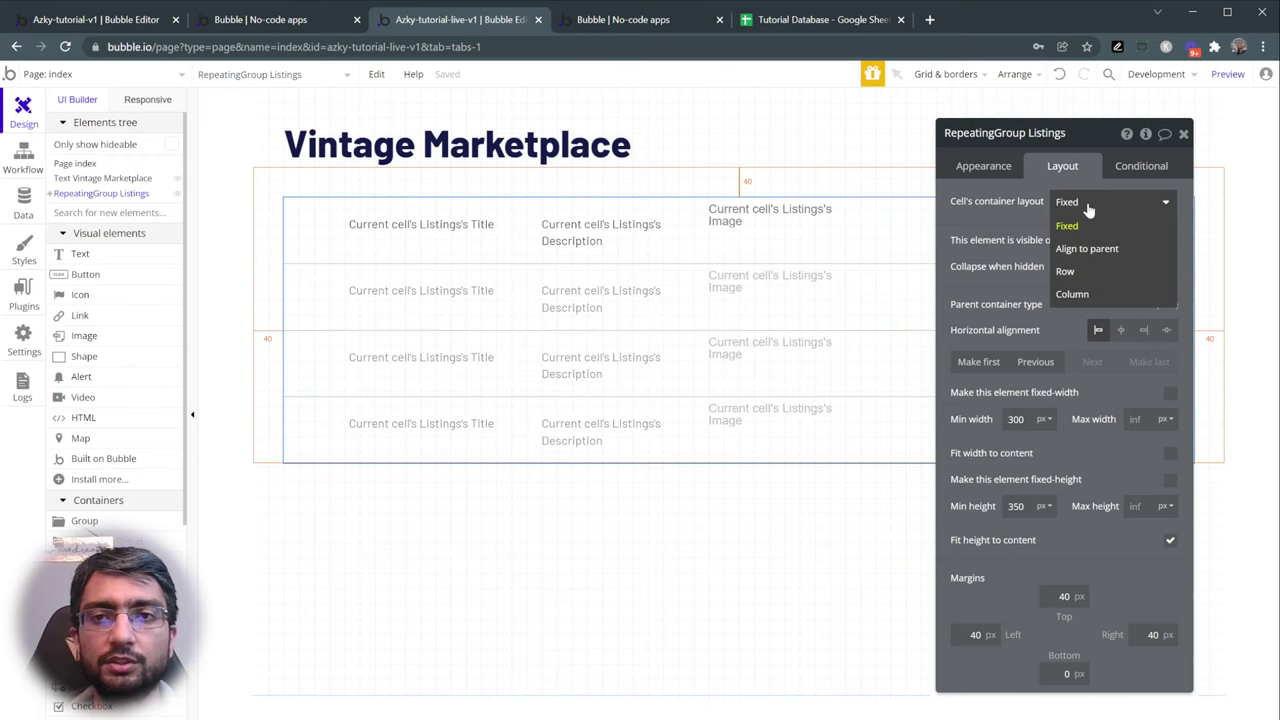
{"action": "left_click", "coordinate": [1090, 288]}
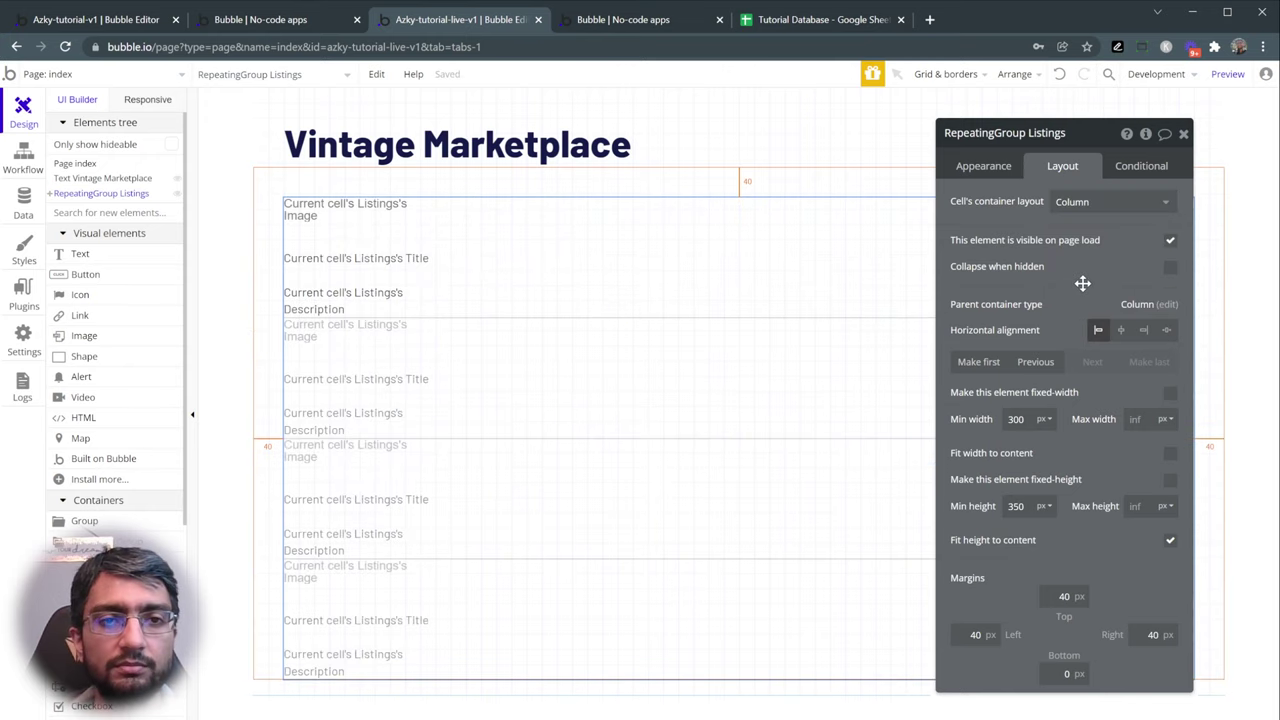
{"action": "left_click", "coordinate": [368, 232]}
{"action": "left_click", "coordinate": [362, 298]}
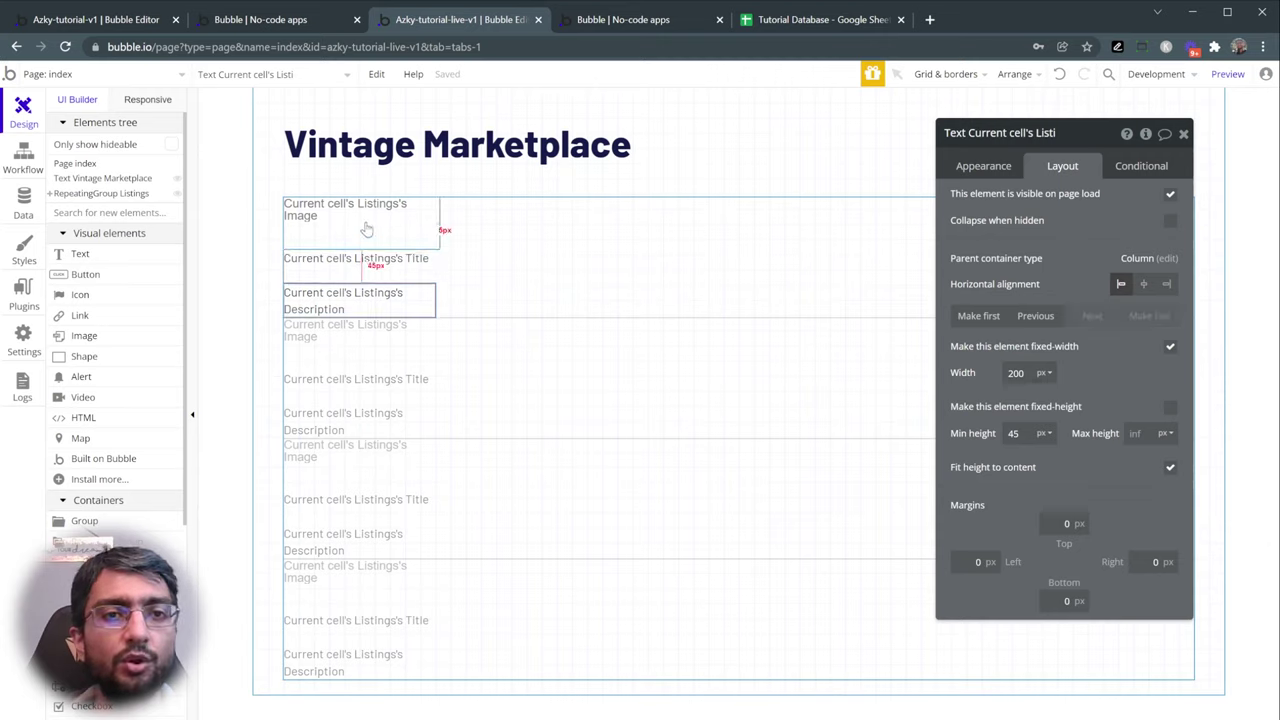
{"action": "left_click", "coordinate": [378, 261]}
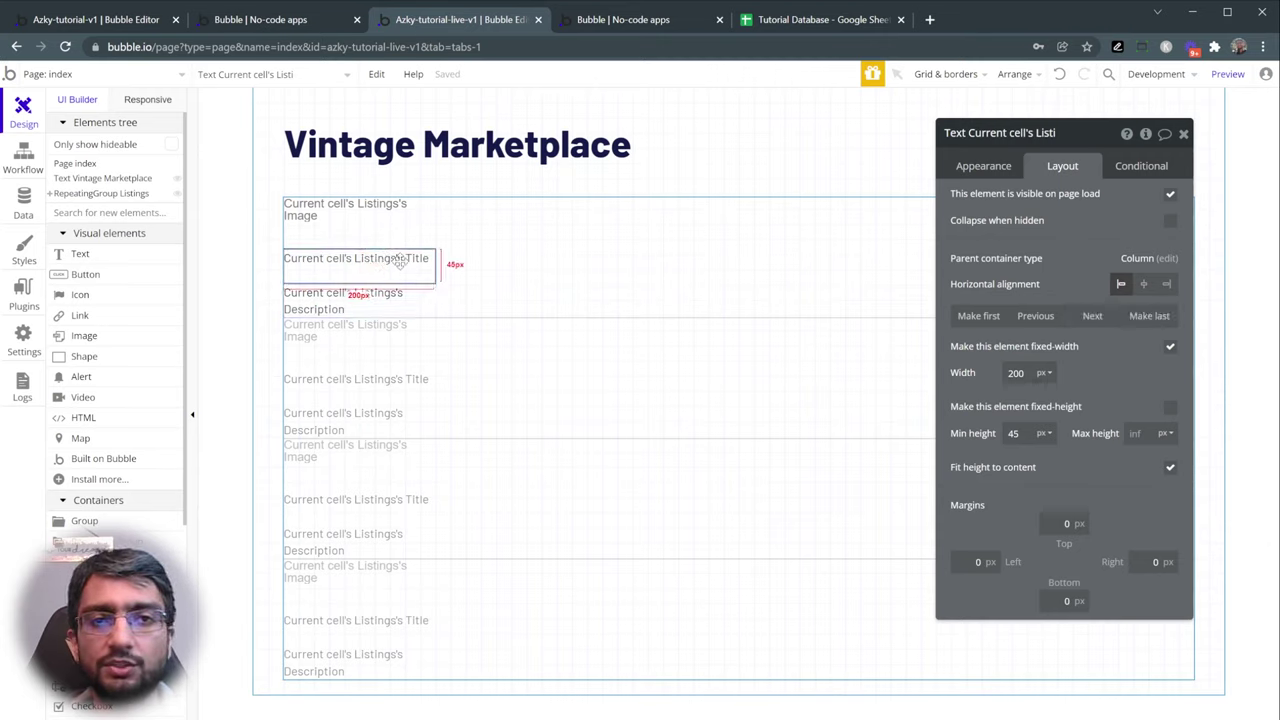
{"action": "left_click", "coordinate": [1042, 316]}
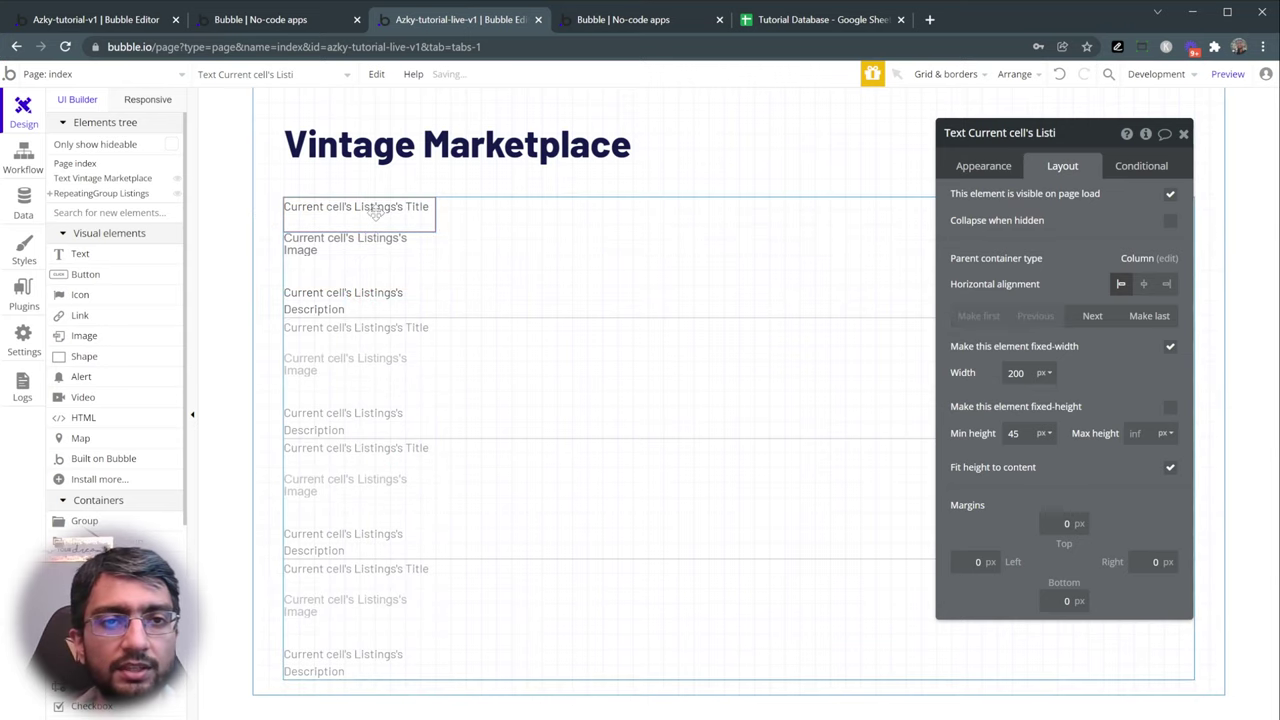
{"action": "left_click", "coordinate": [383, 263]}
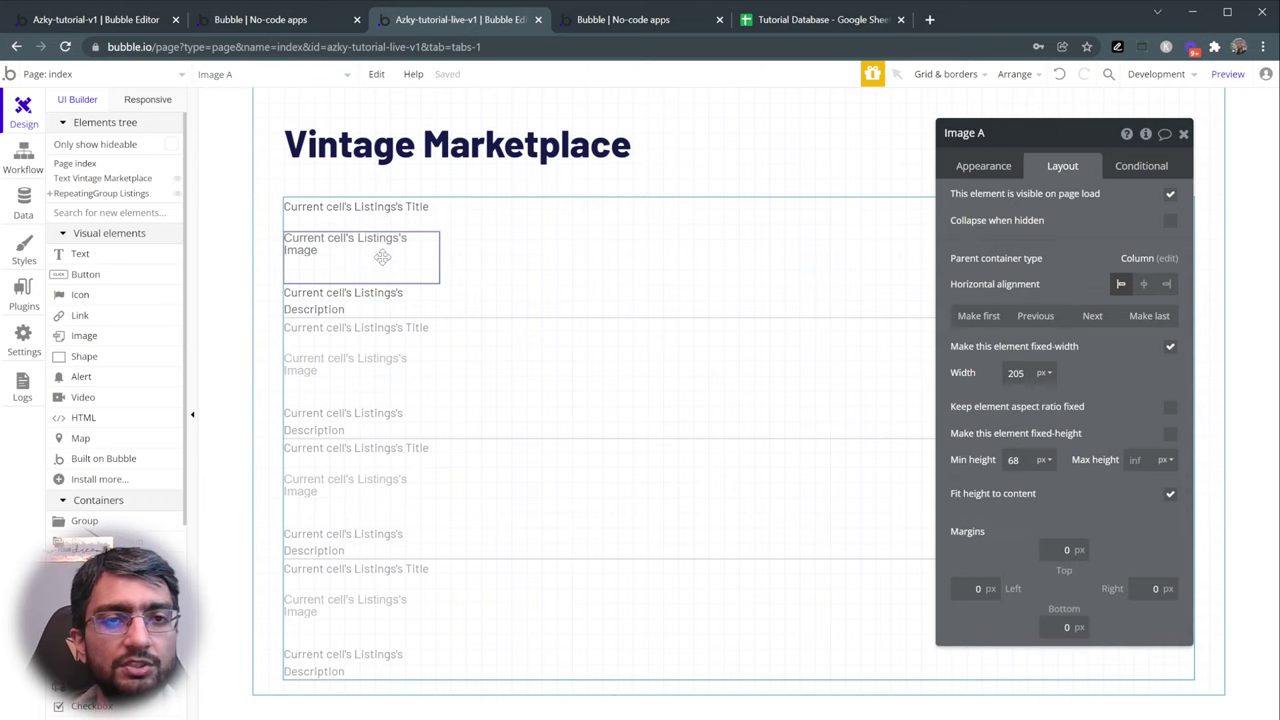
{"action": "left_click", "coordinate": [365, 302]}
- After checking the reference app's Contact Seller button, add a button below the first cell's description
{"action": "left_click", "coordinate": [286, 20]}
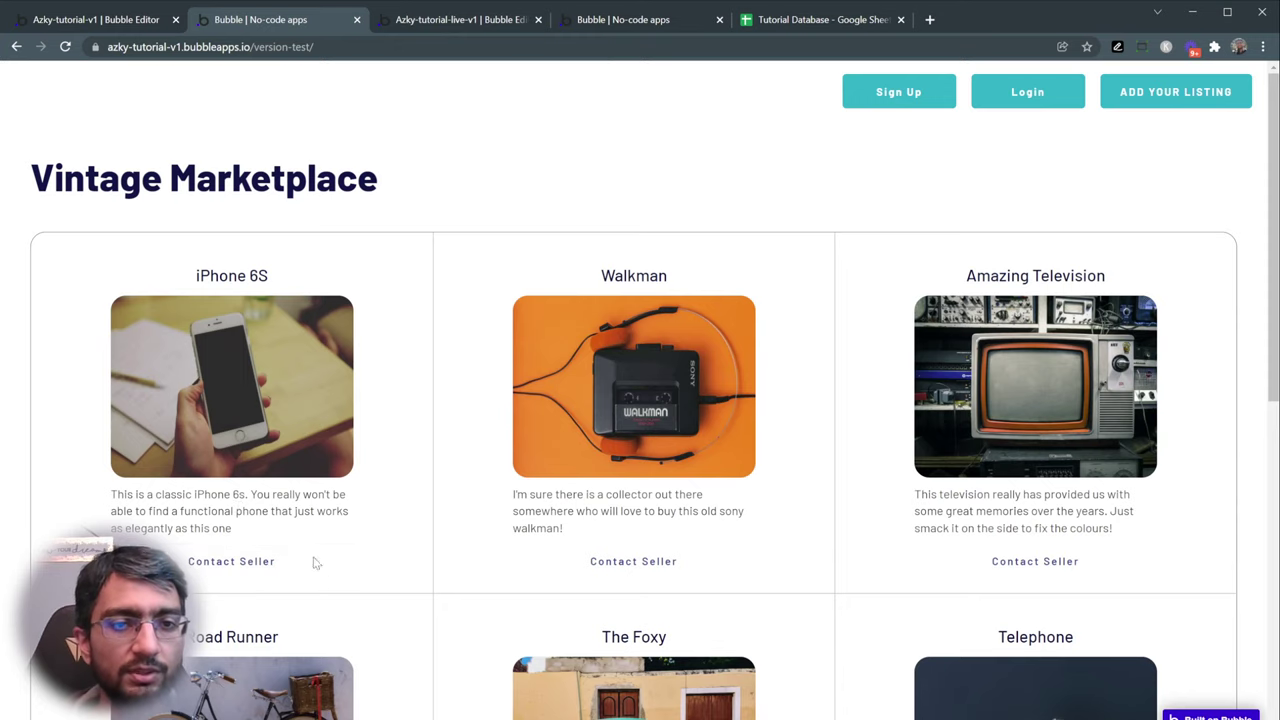
{"action": "left_click", "coordinate": [252, 567]}
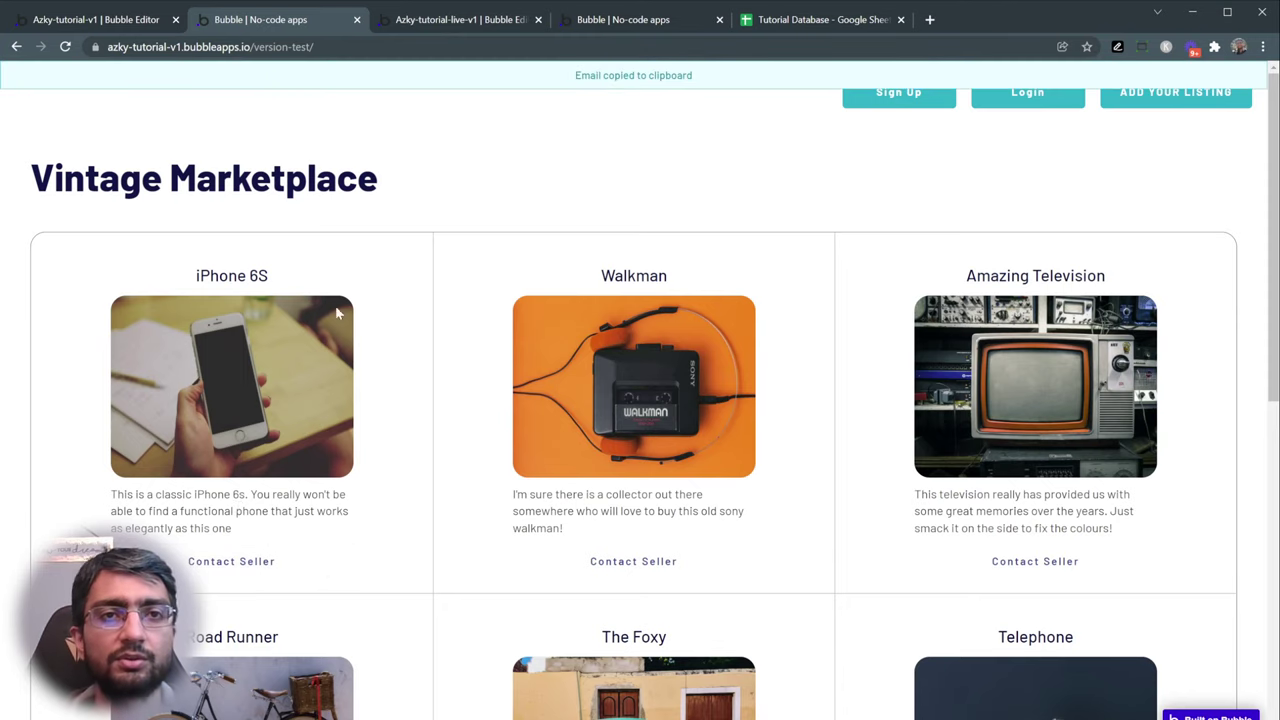
{"action": "left_click", "coordinate": [418, 20]}
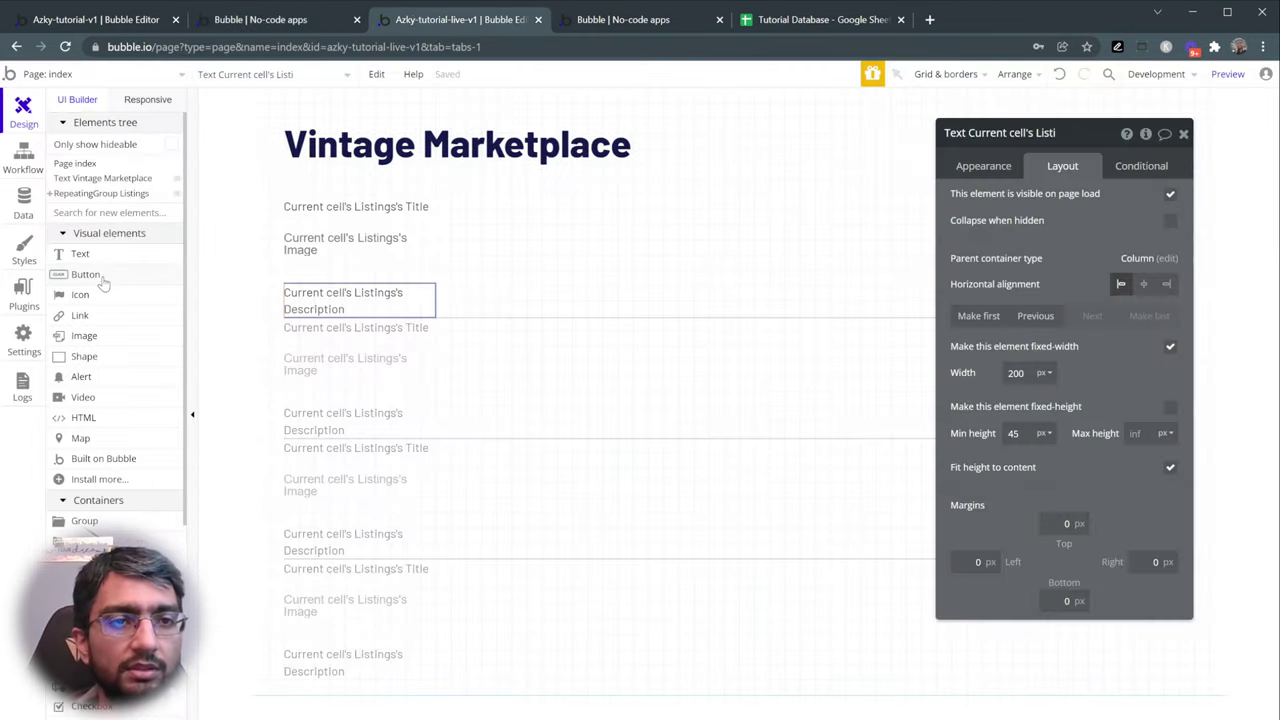
{"action": "left_click", "coordinate": [96, 276]}
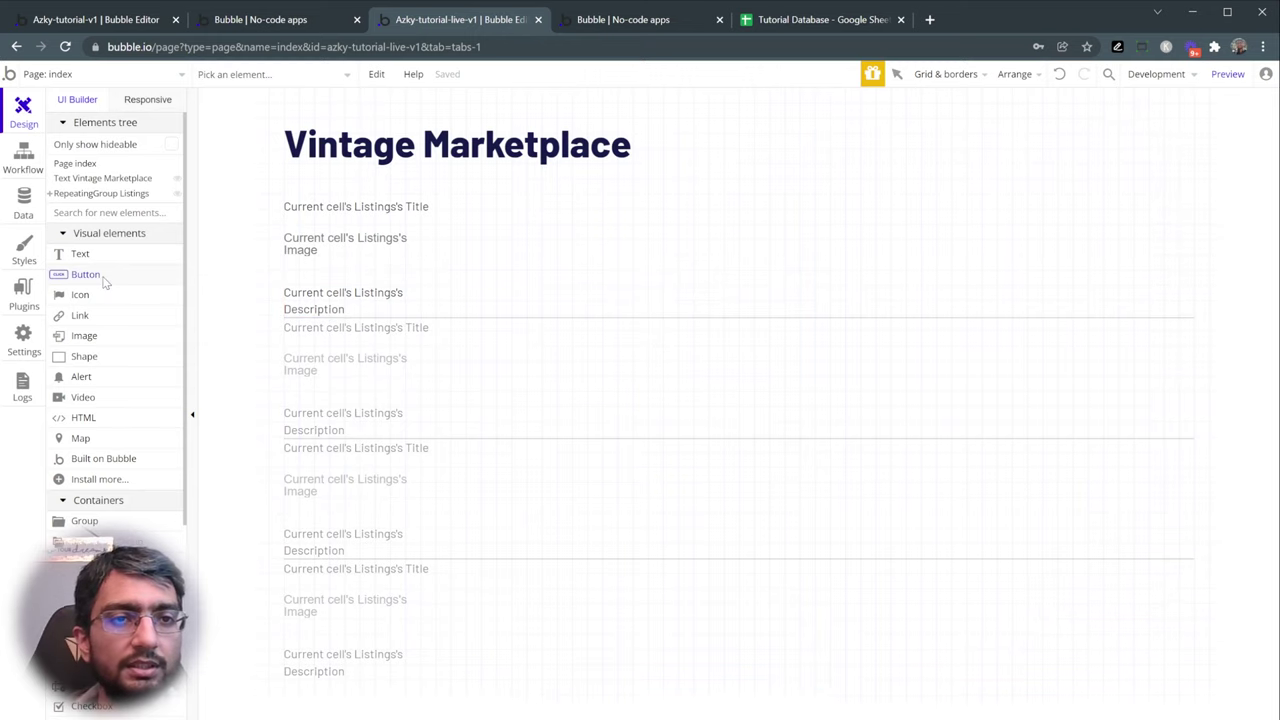
{"action": "left_click", "coordinate": [483, 288]}
{"action": "double_click", "coordinate": [372, 342]}
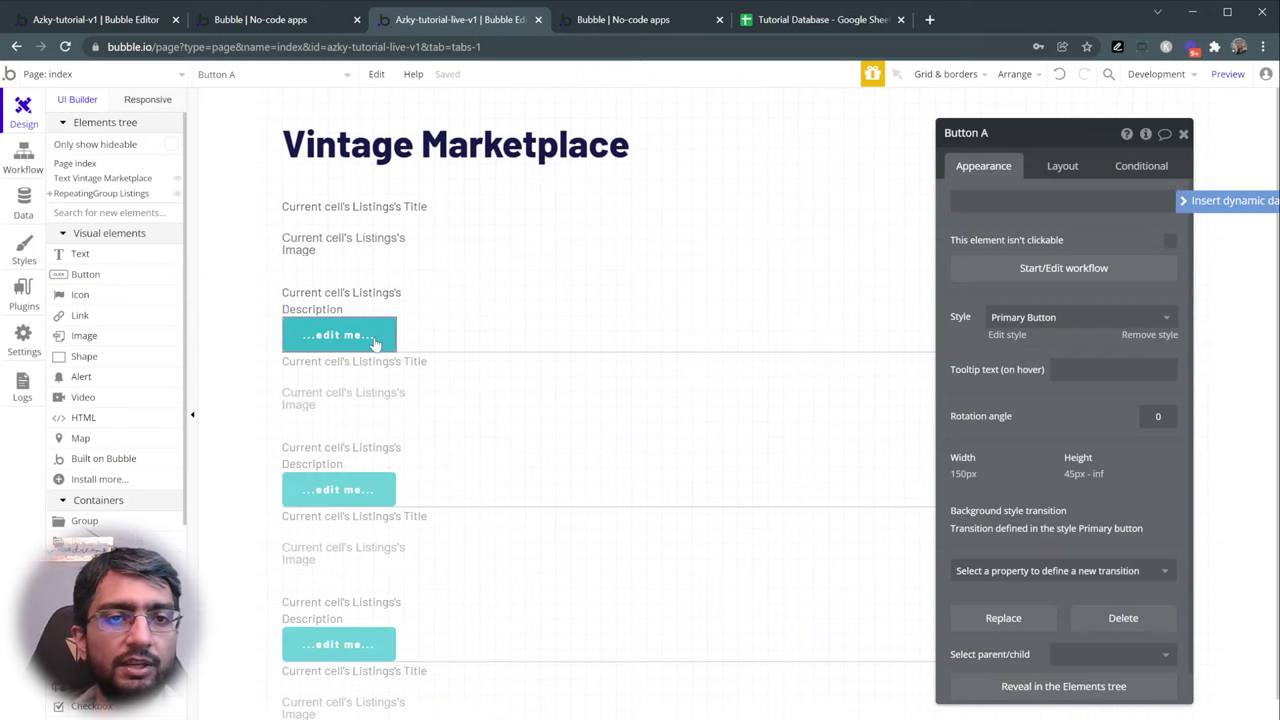
- Label the button 'Contact Seller', give it the Primary Button - Light style, and view the live preview
{"action": "left_click", "coordinate": [1002, 202]}
{"action": "type", "text": "Contact"}
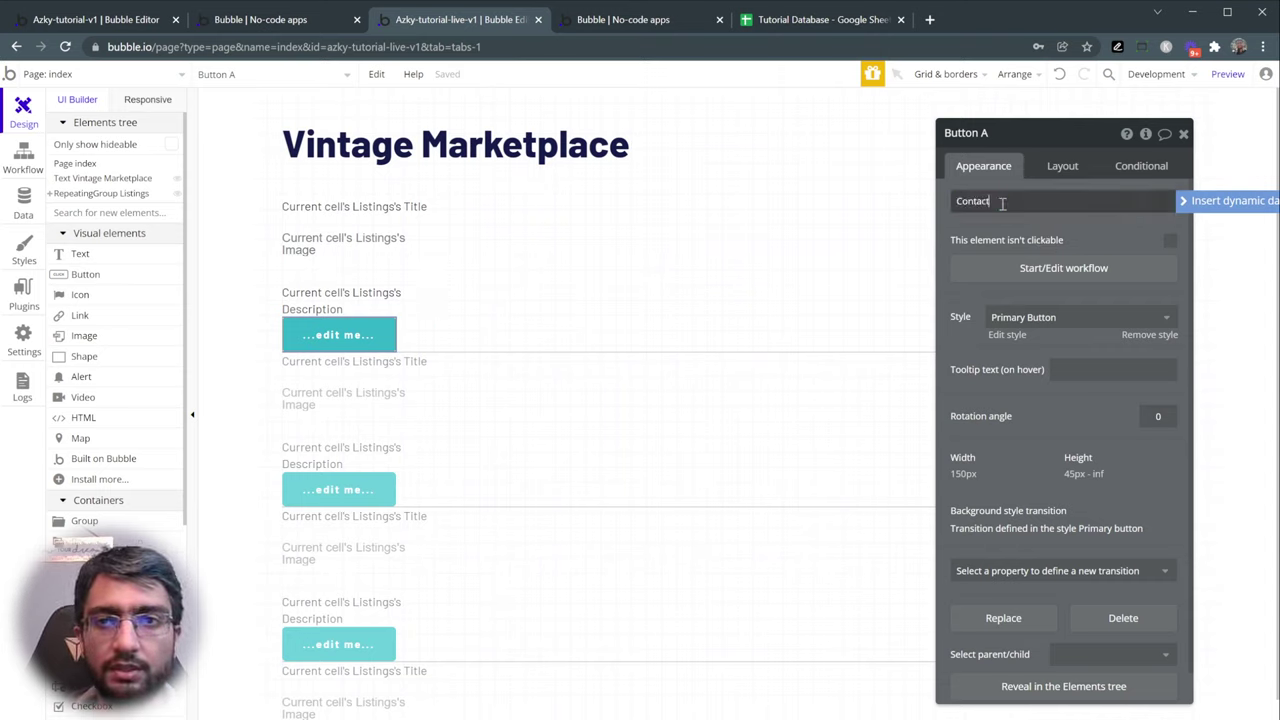
{"action": "type", "text": " Seller"}
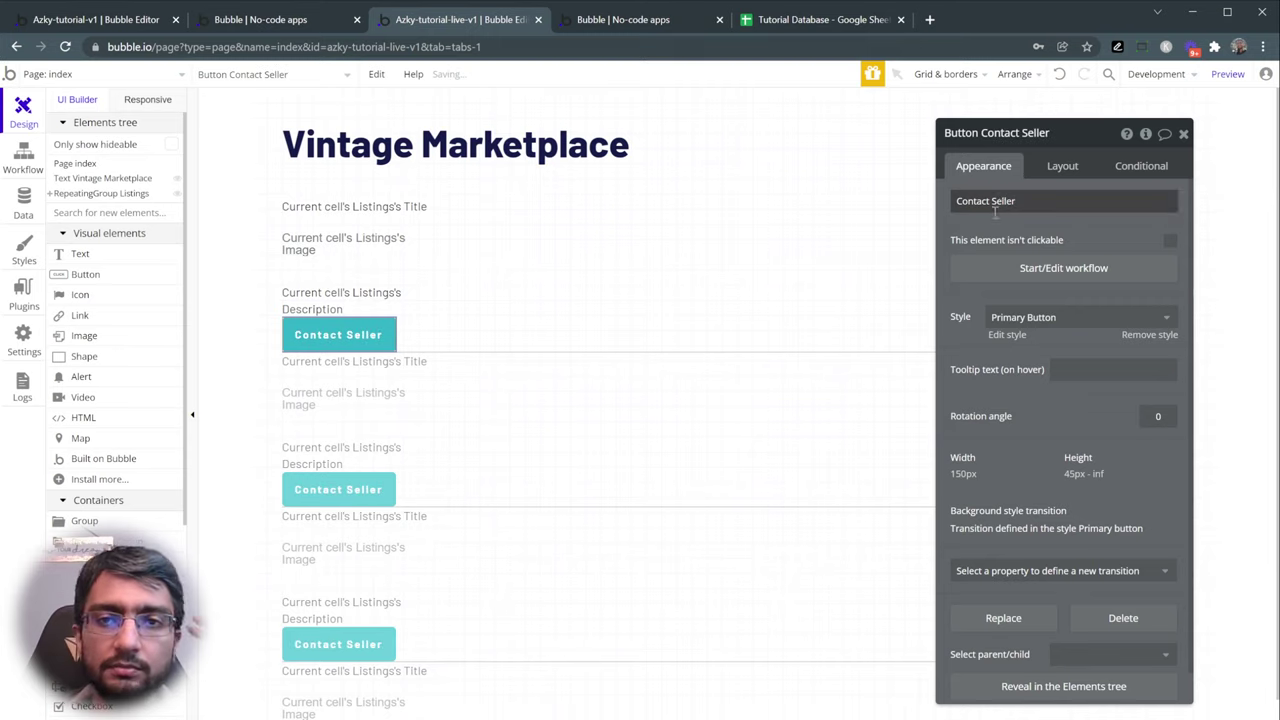
{"action": "left_click", "coordinate": [1045, 319]}
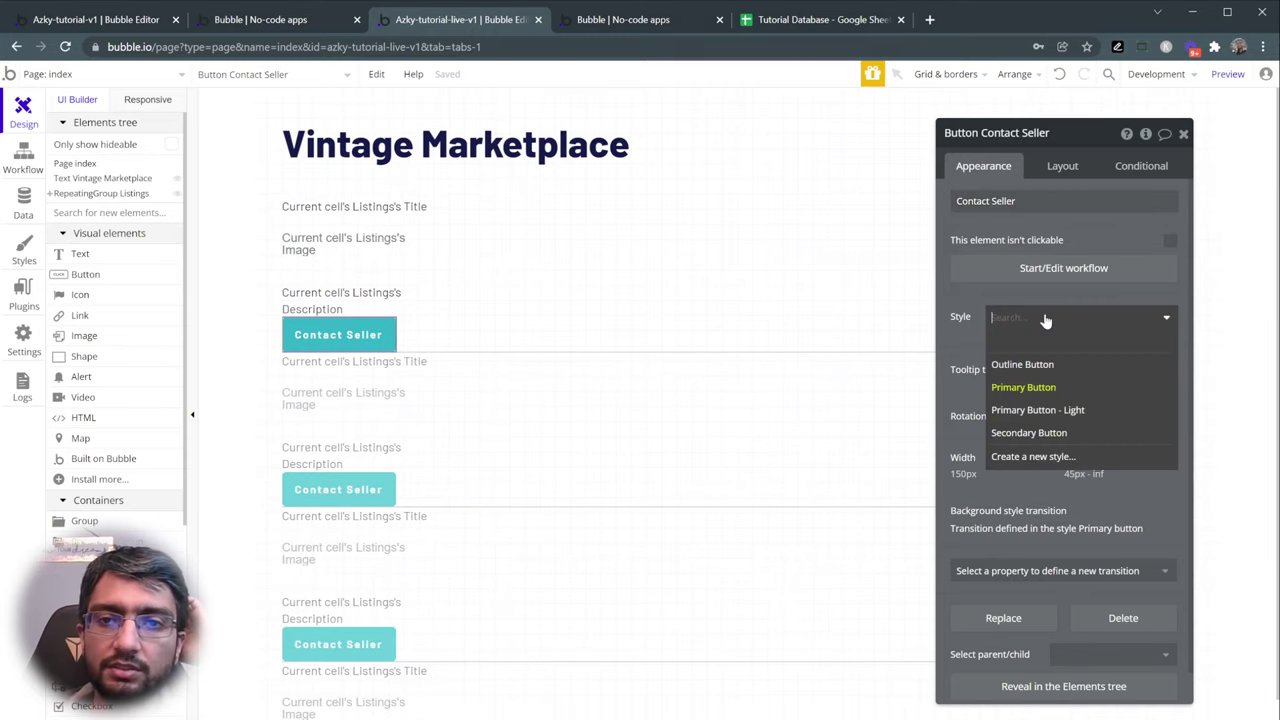
{"action": "left_click", "coordinate": [1060, 412]}
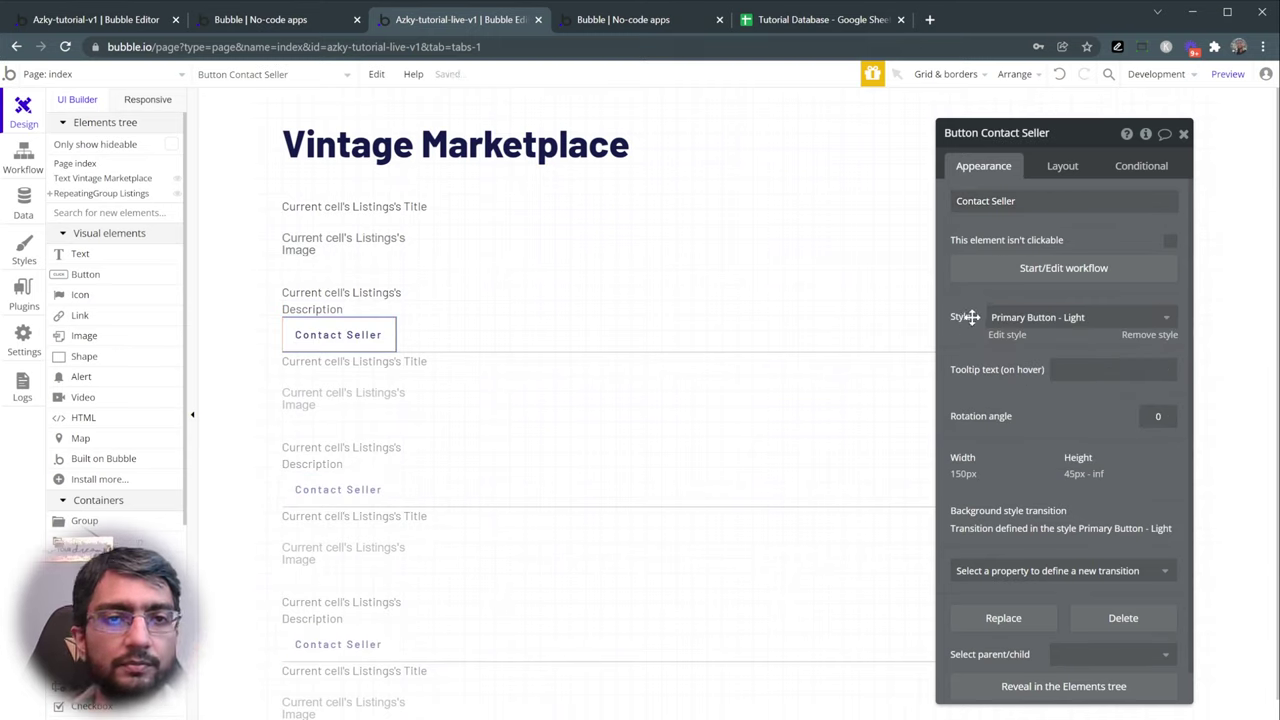
{"action": "left_click", "coordinate": [631, 22]}
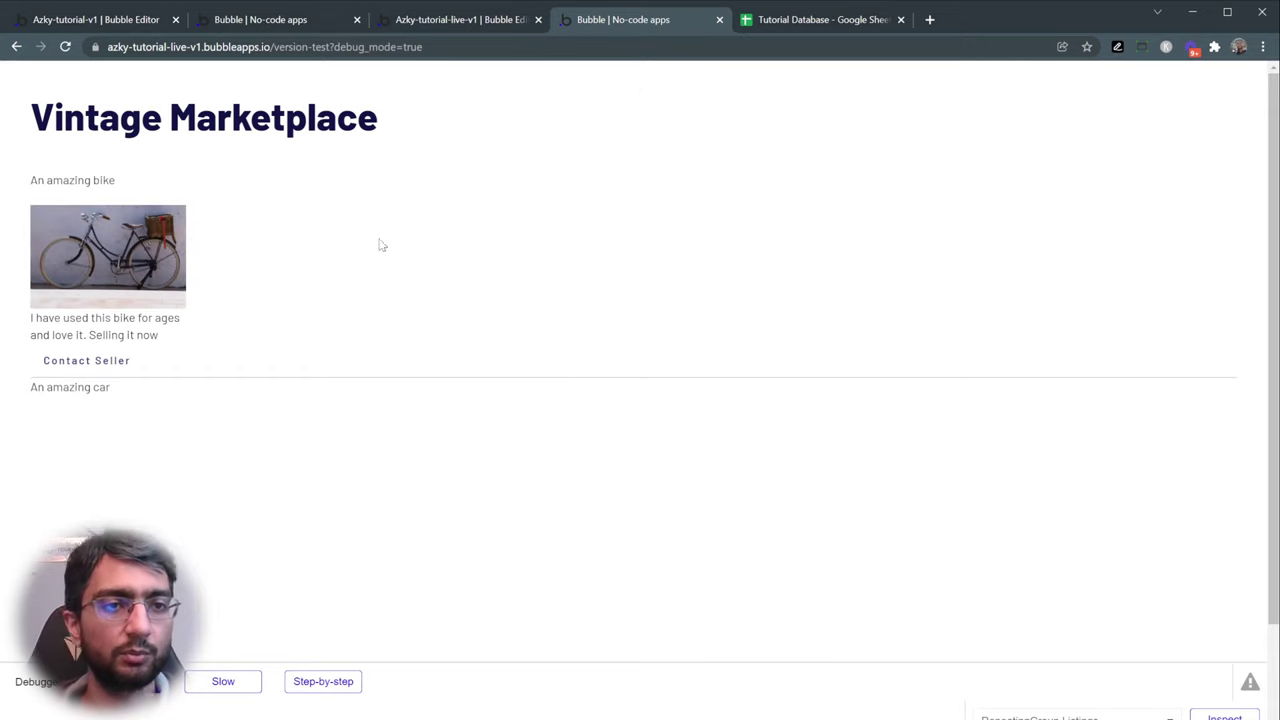
{"action": "left_click_drag", "start_coordinate": [46, 181], "coordinate": [140, 197]}
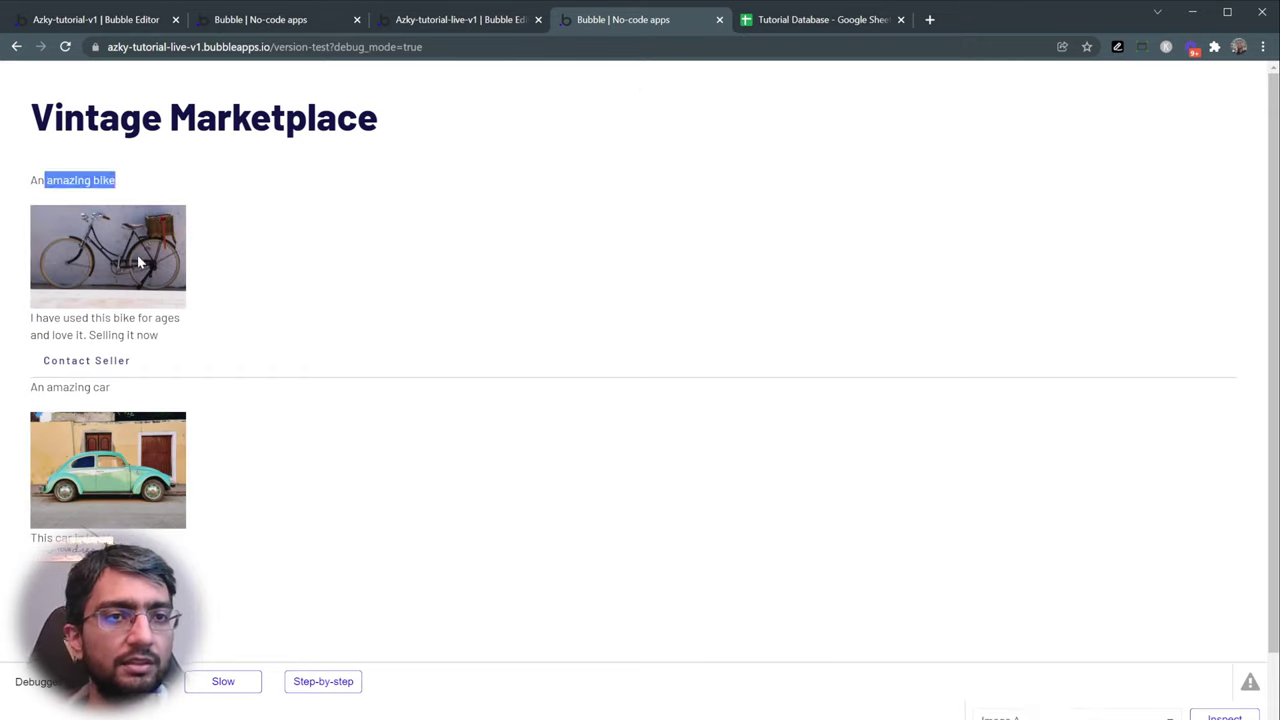
{"action": "left_click_drag", "start_coordinate": [31, 316], "coordinate": [137, 338]}
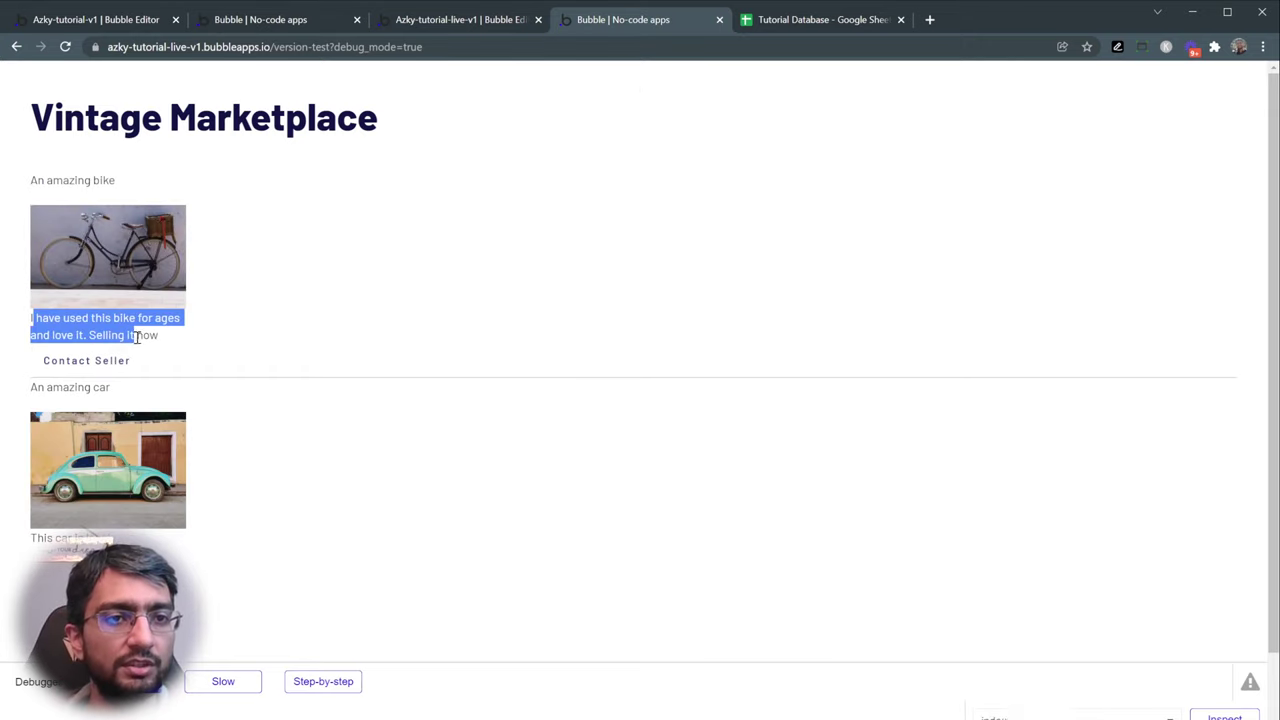
{"action": "left_click", "coordinate": [188, 348]}
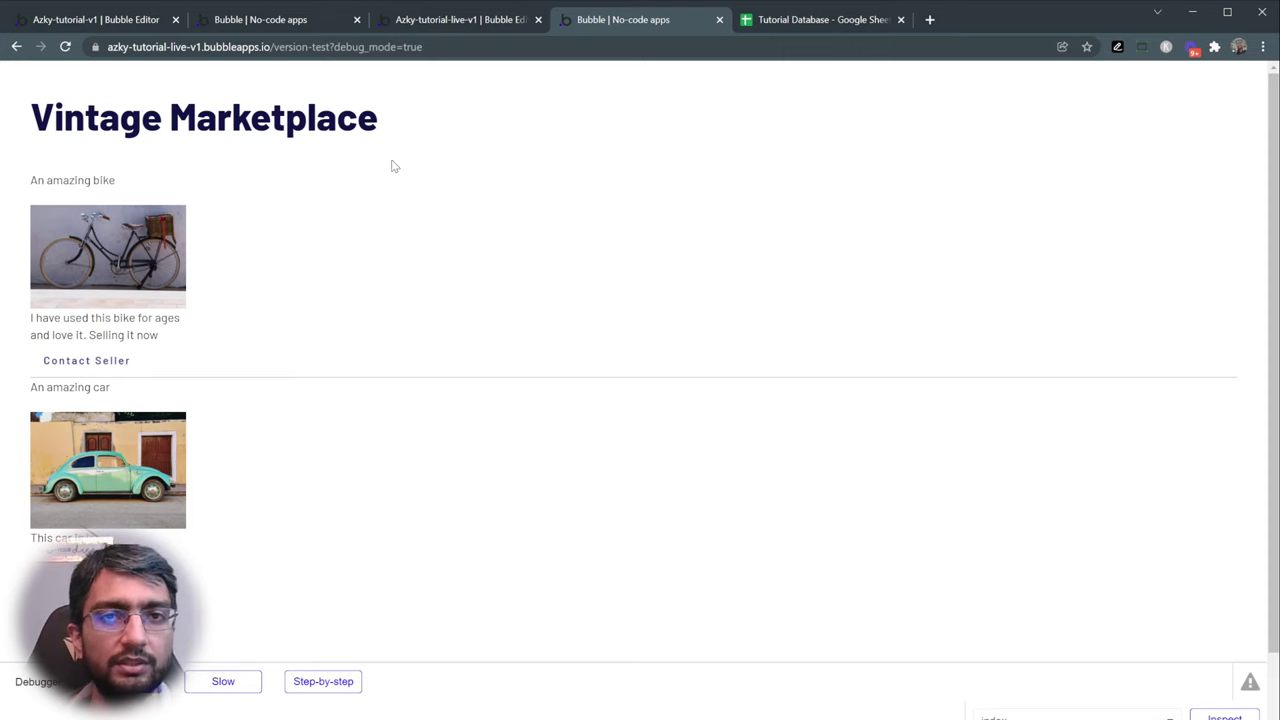
{"action": "left_click", "coordinate": [430, 22]}
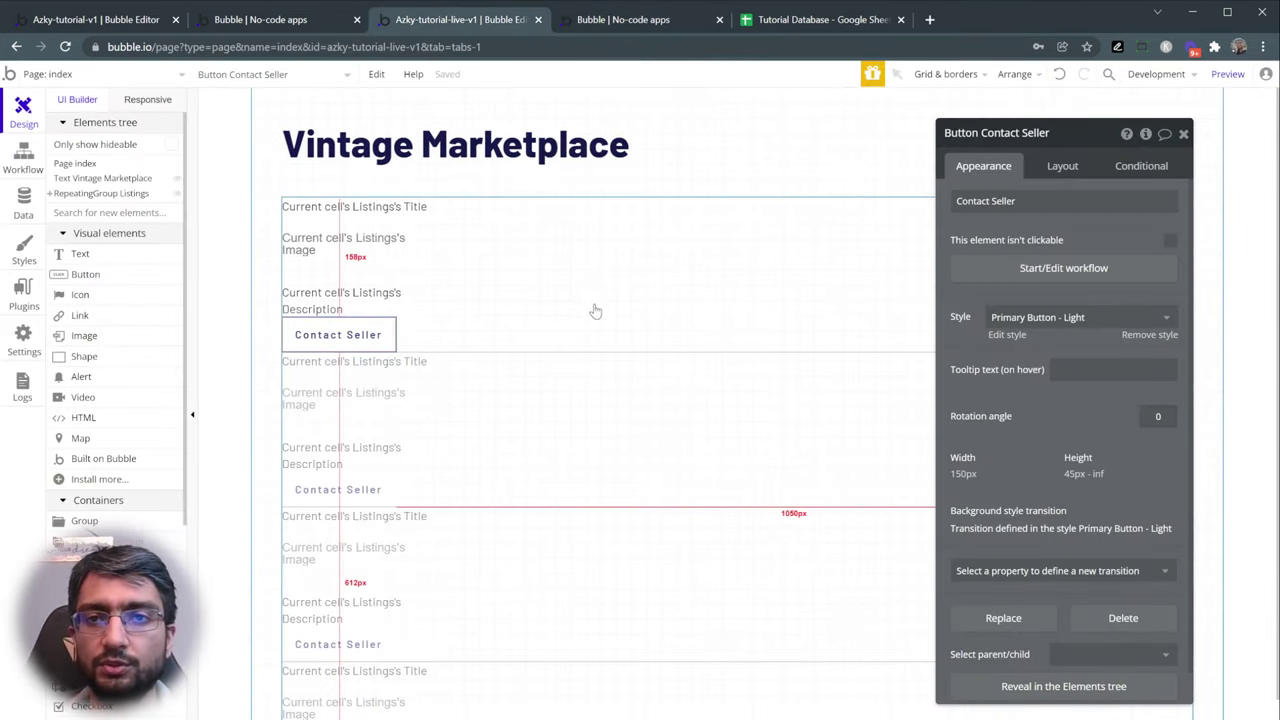
- Try the H1 Heading - Dark style on the listing title and turn off its fixed width
{"action": "left_click", "coordinate": [795, 323]}
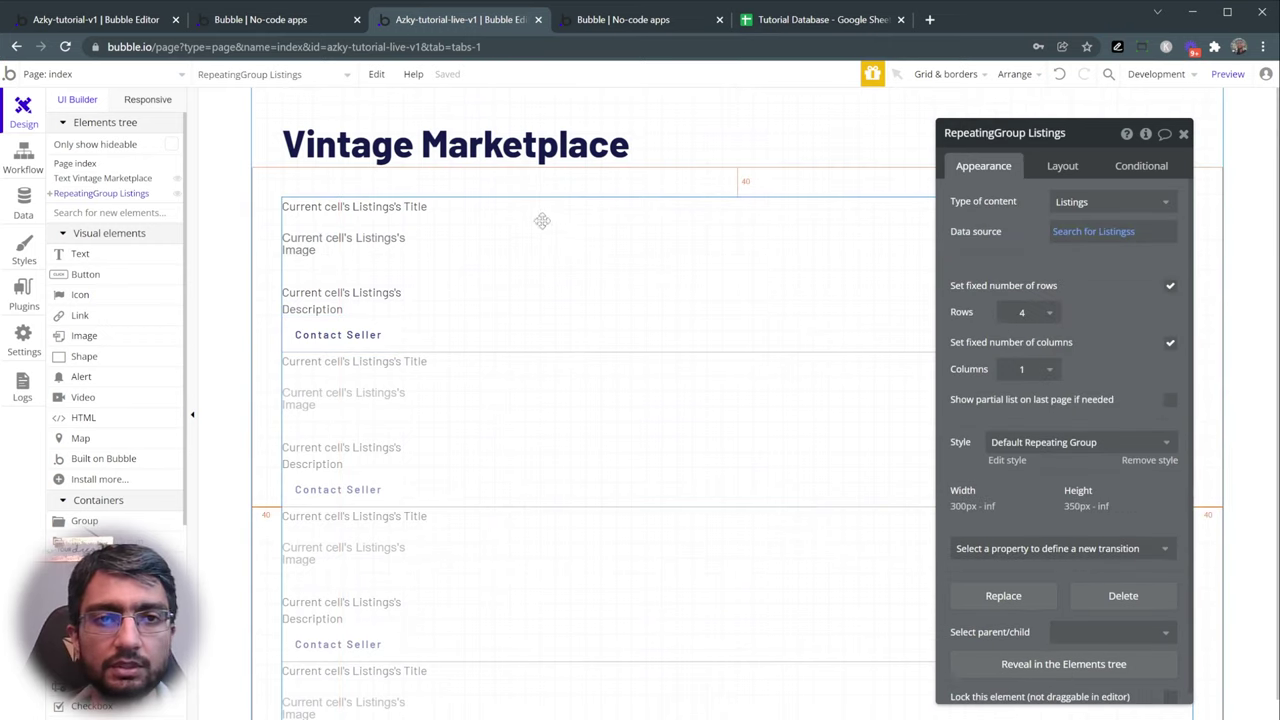
{"action": "left_click", "coordinate": [405, 217]}
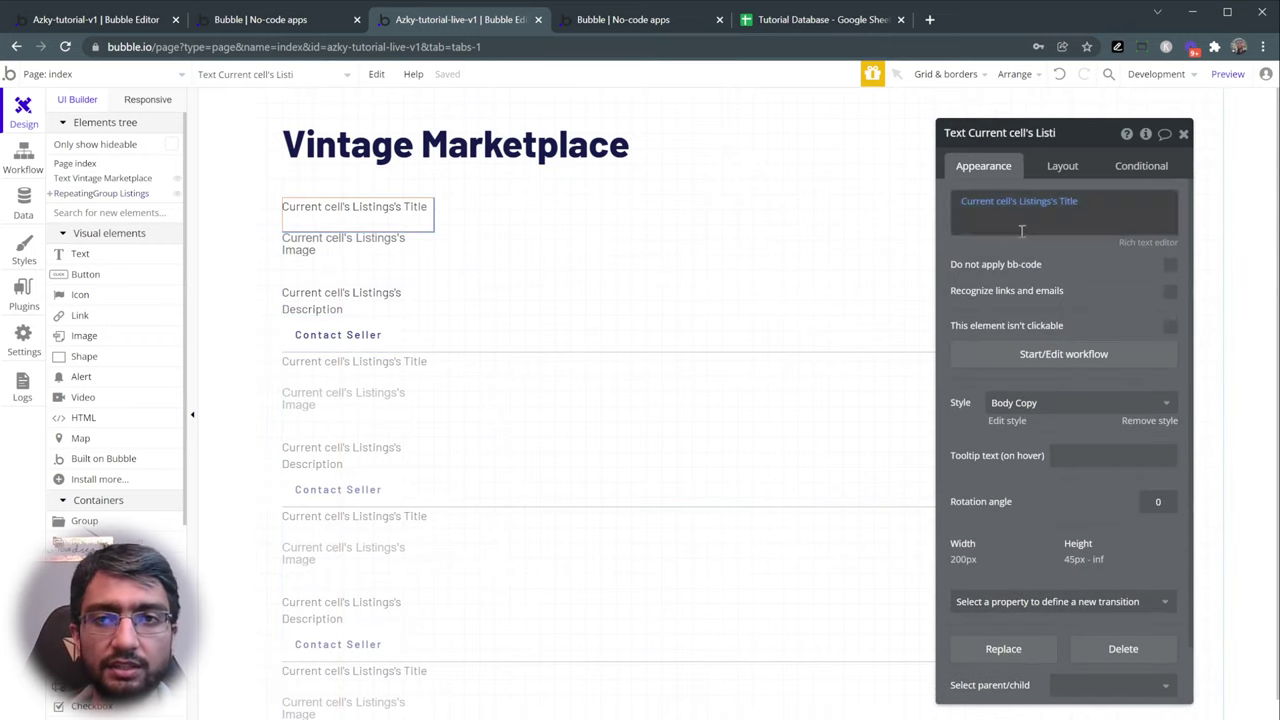
{"action": "left_click", "coordinate": [1061, 404]}
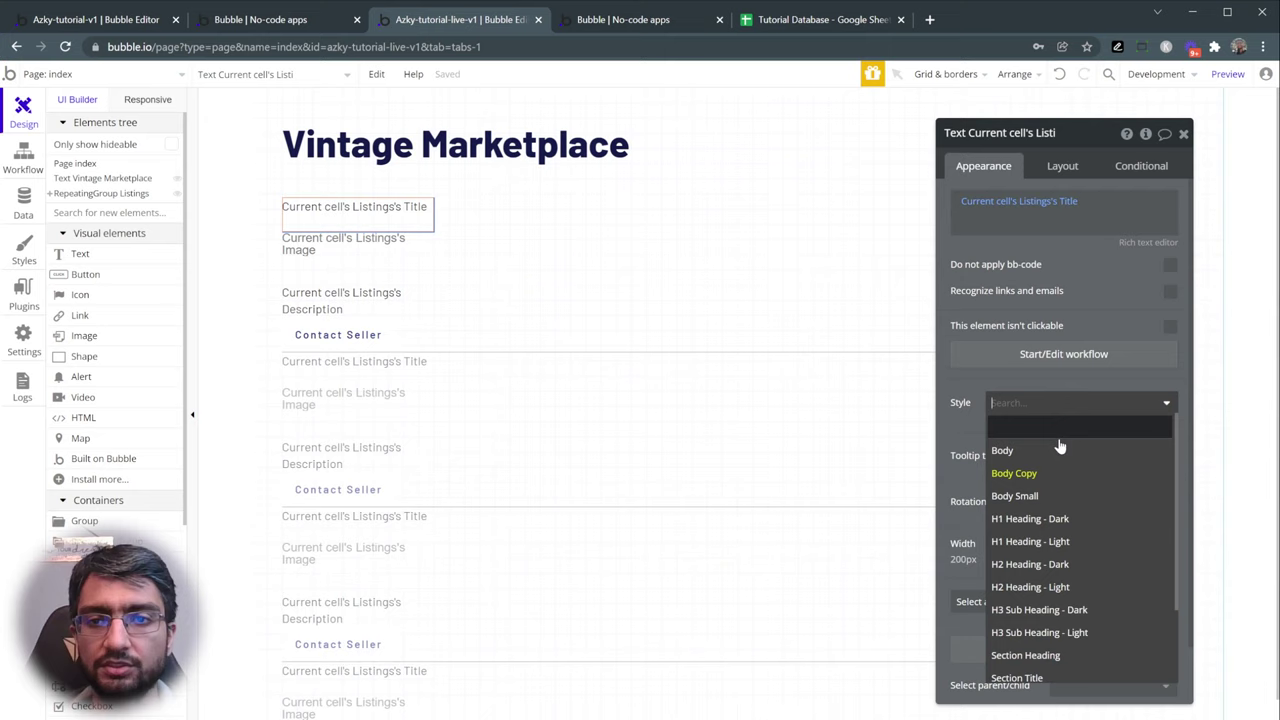
{"action": "left_click", "coordinate": [1077, 520]}
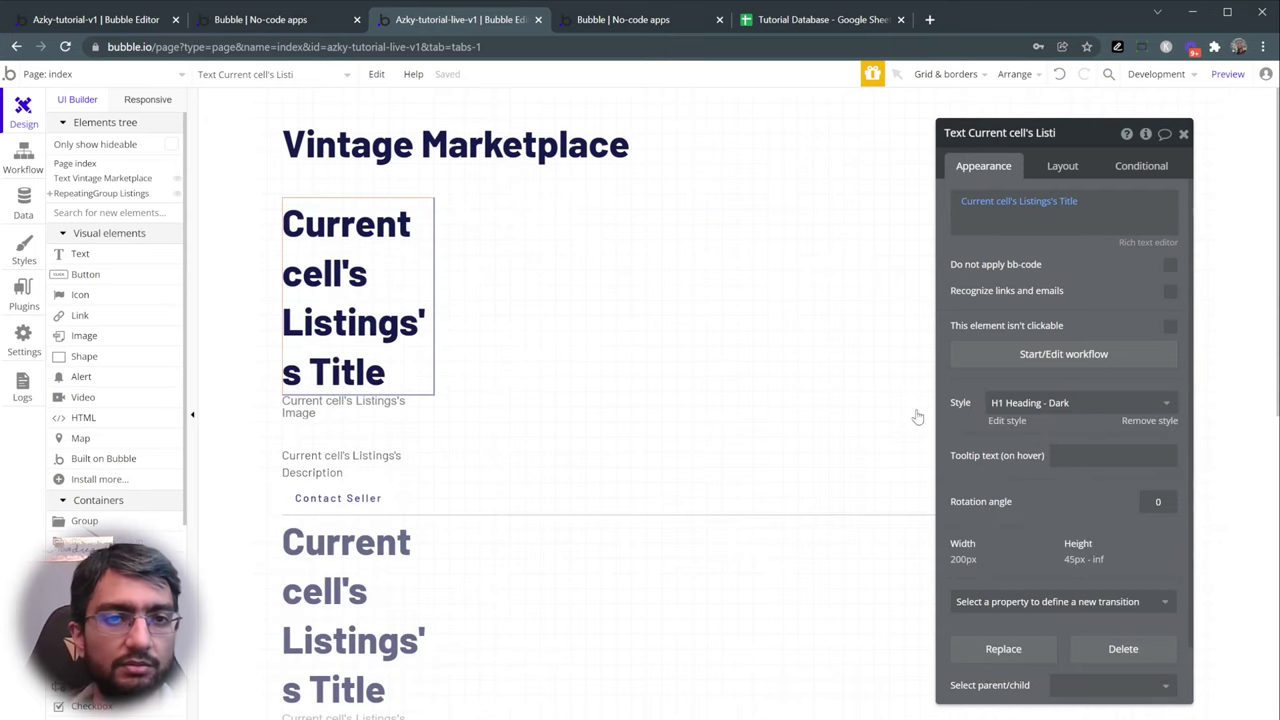
{"action": "left_click", "coordinate": [1062, 168]}
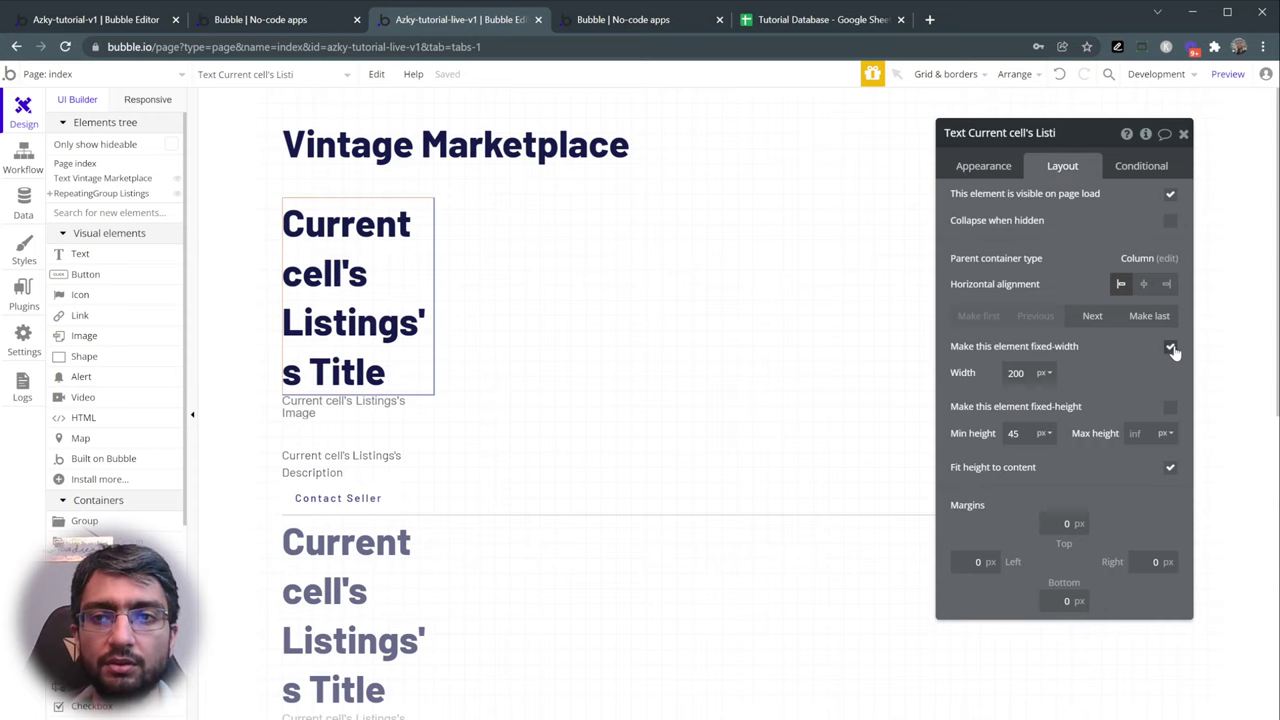
{"action": "left_click", "coordinate": [1170, 348]}
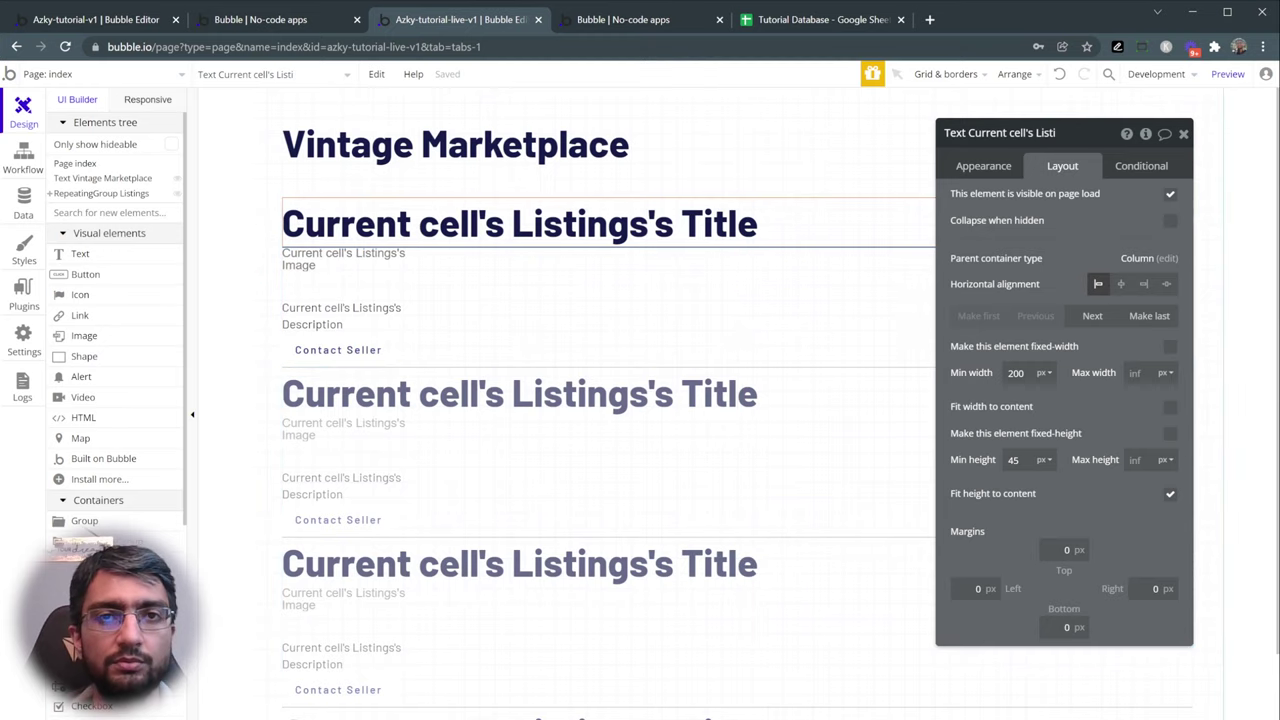
{"action": "left_click", "coordinate": [634, 16]}
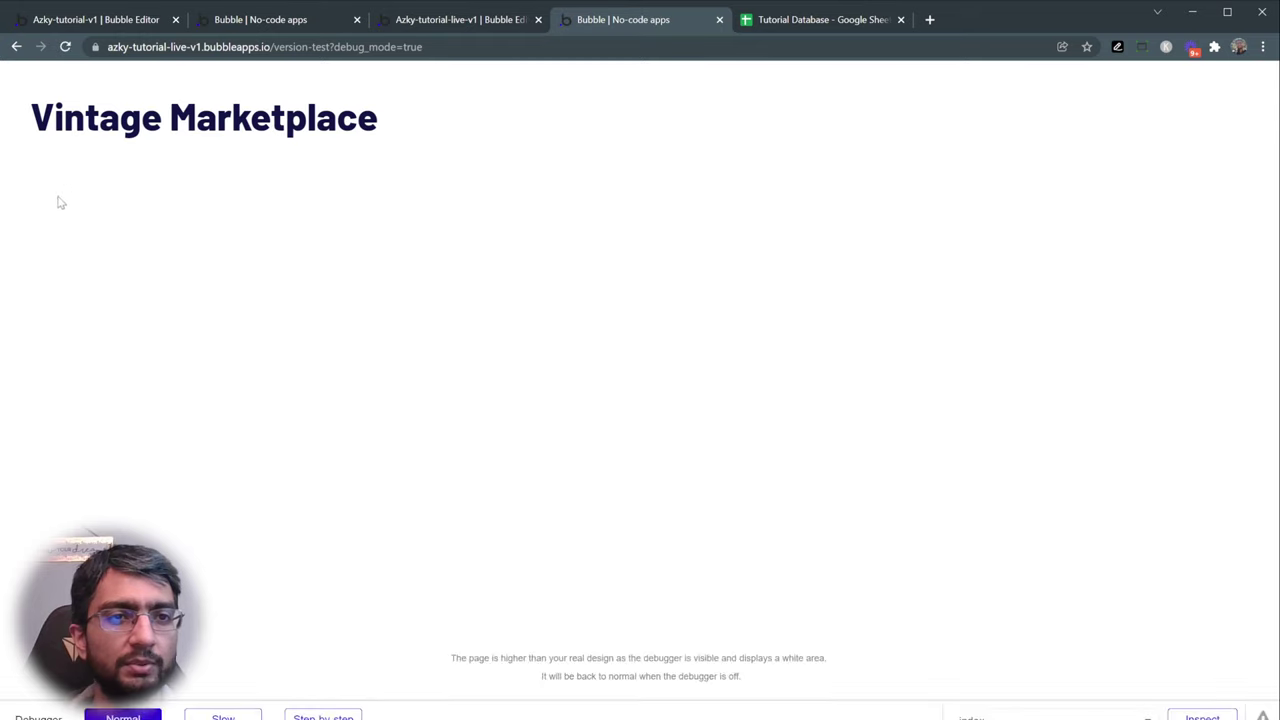
{"action": "left_click", "coordinate": [435, 26]}
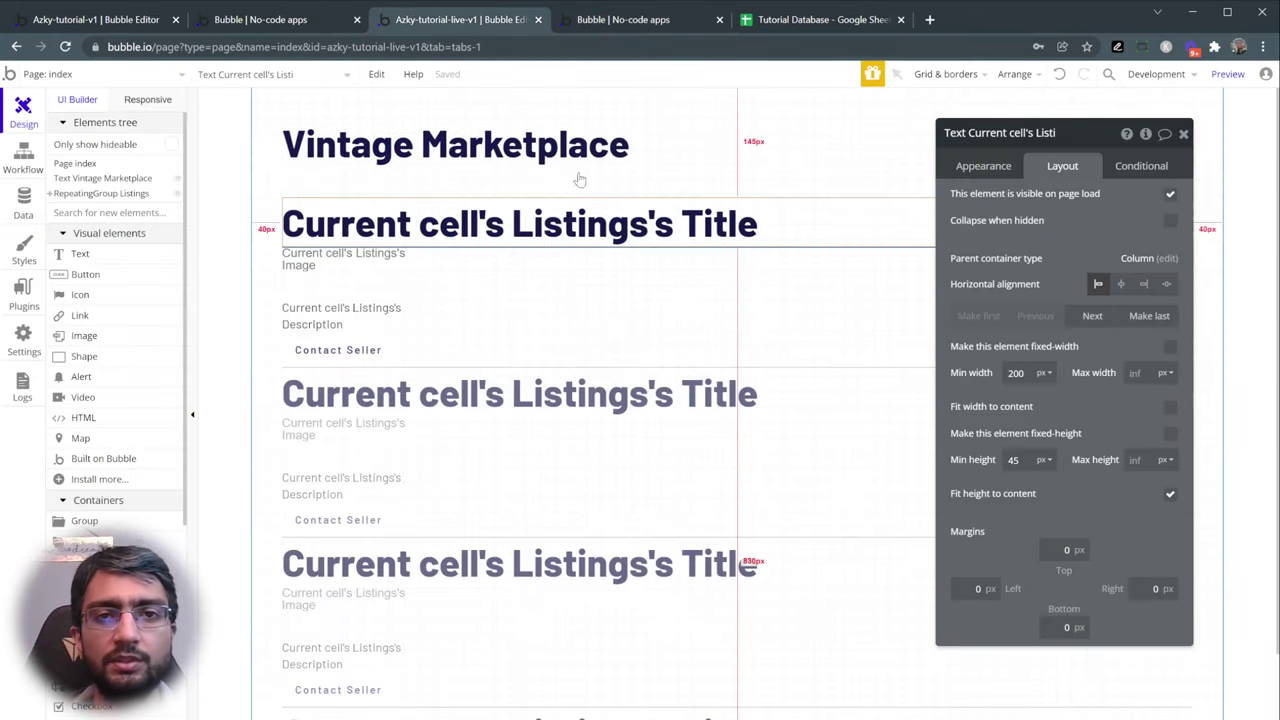
- Switch the title style to H2 Heading - Dark and check the smaller titles in preview
{"action": "left_click", "coordinate": [975, 168]}
{"action": "left_click", "coordinate": [1044, 403]}
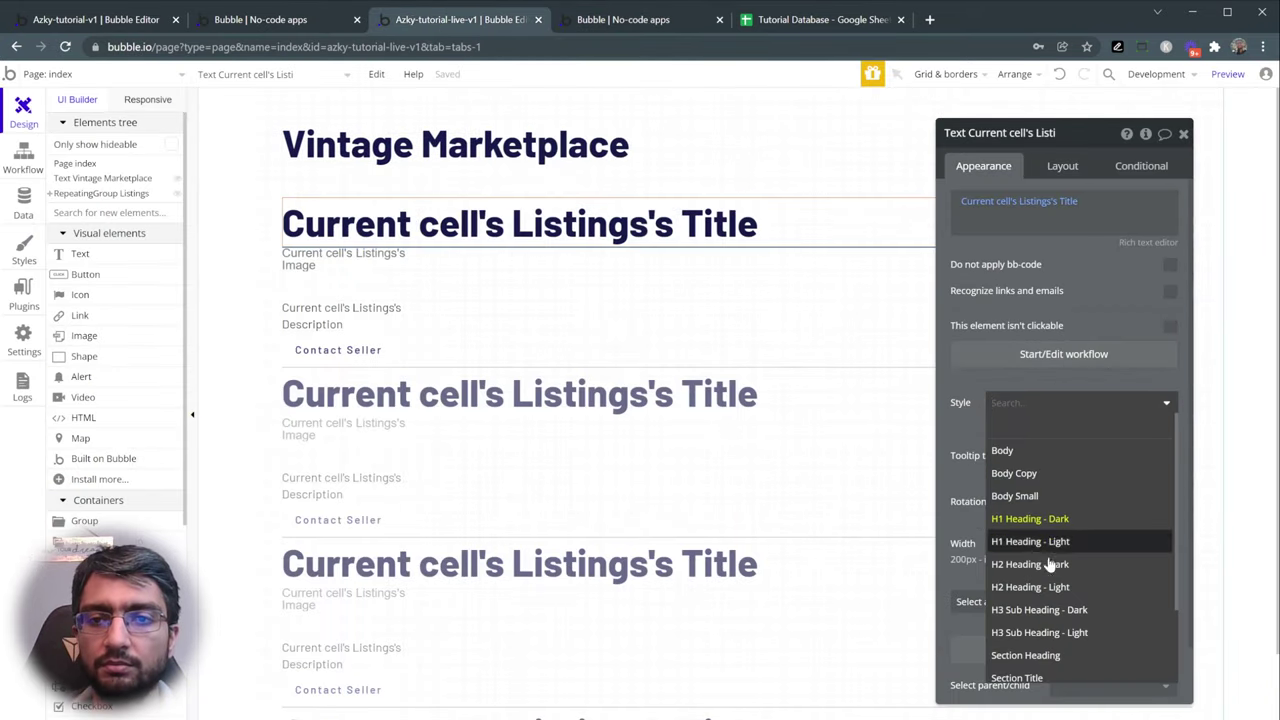
{"action": "left_click", "coordinate": [1052, 610]}
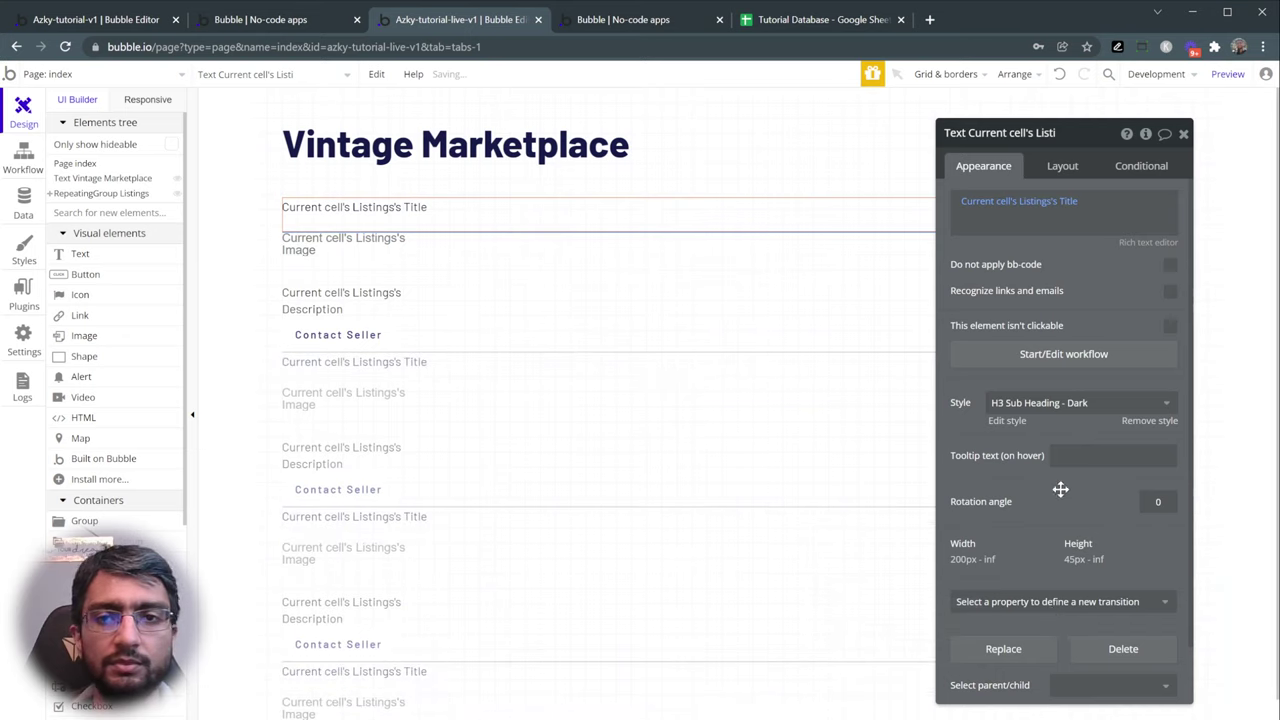
{"action": "left_click", "coordinate": [1056, 406]}
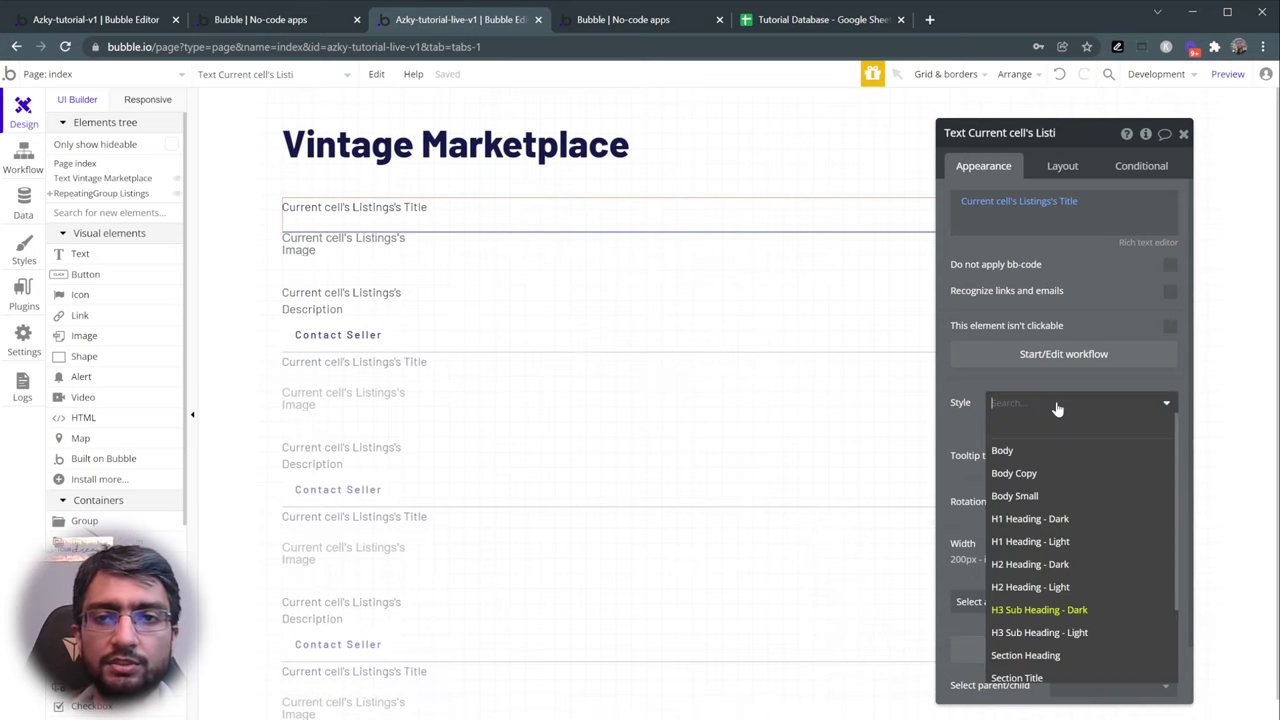
{"action": "left_click", "coordinate": [1050, 566]}
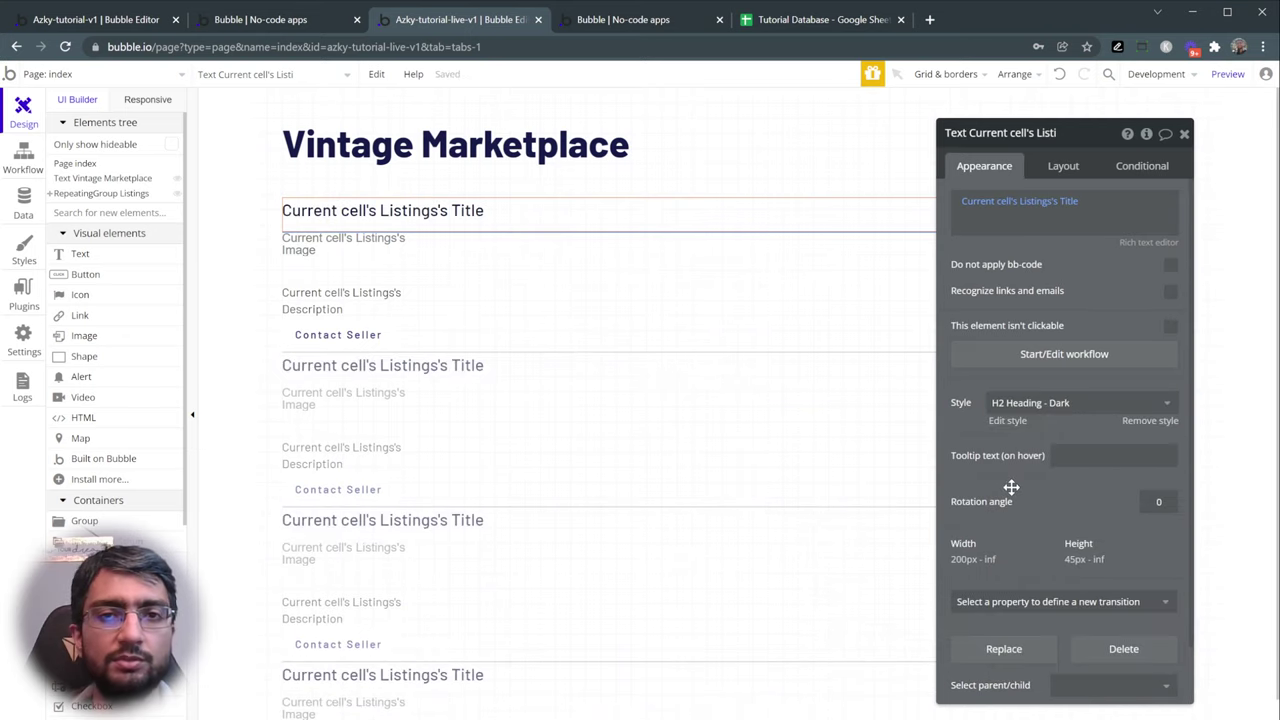
{"action": "left_click", "coordinate": [623, 19]}
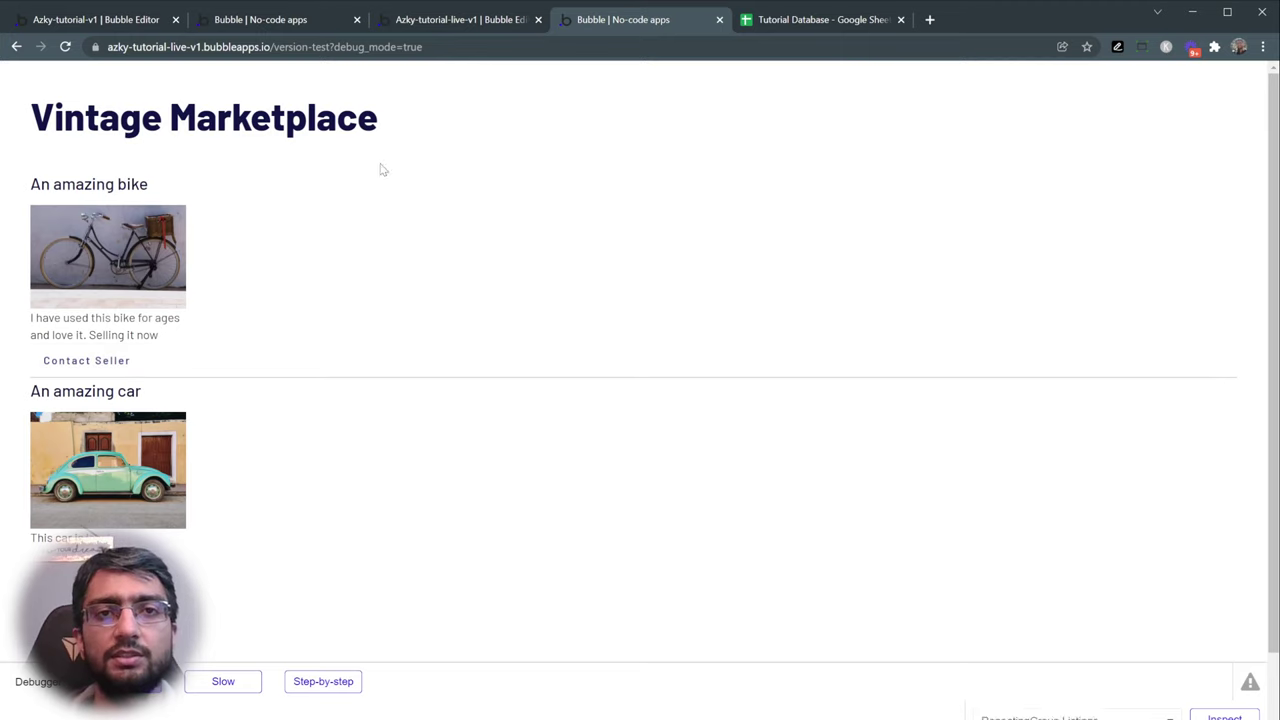
- Set the Listings repeating group's column count to 3
{"action": "left_click", "coordinate": [457, 22]}
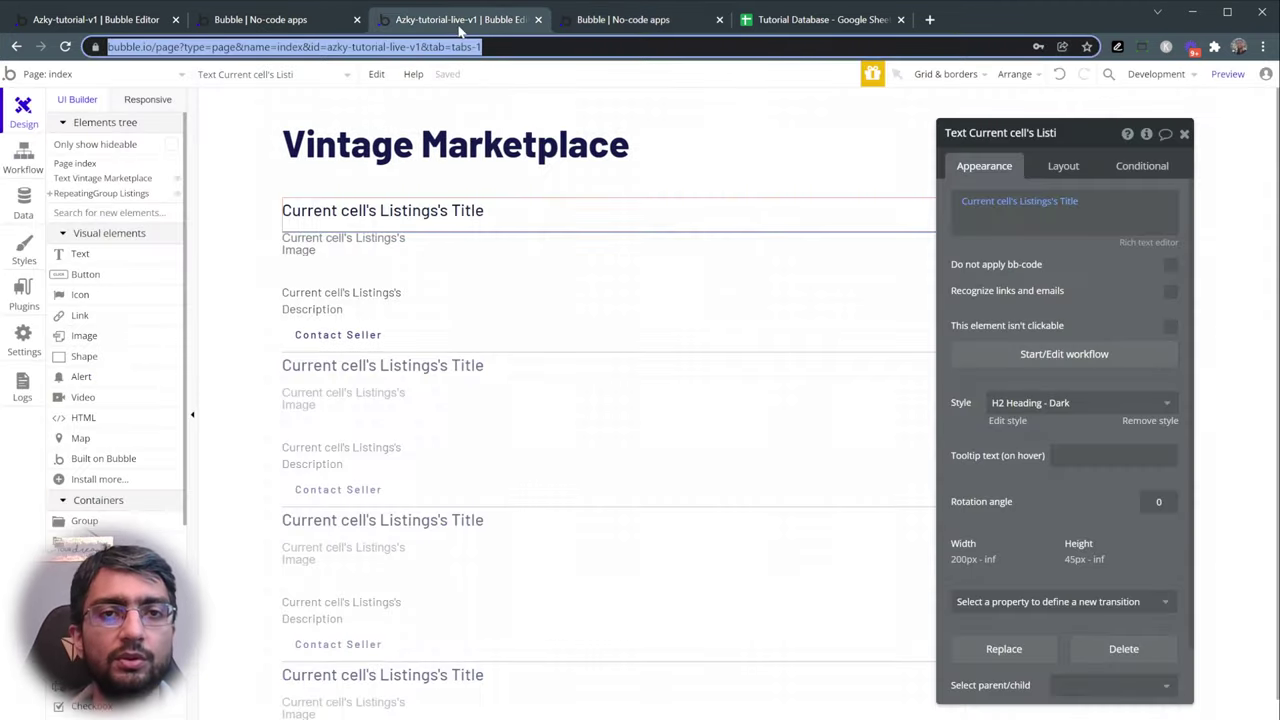
{"action": "left_click", "coordinate": [770, 285]}
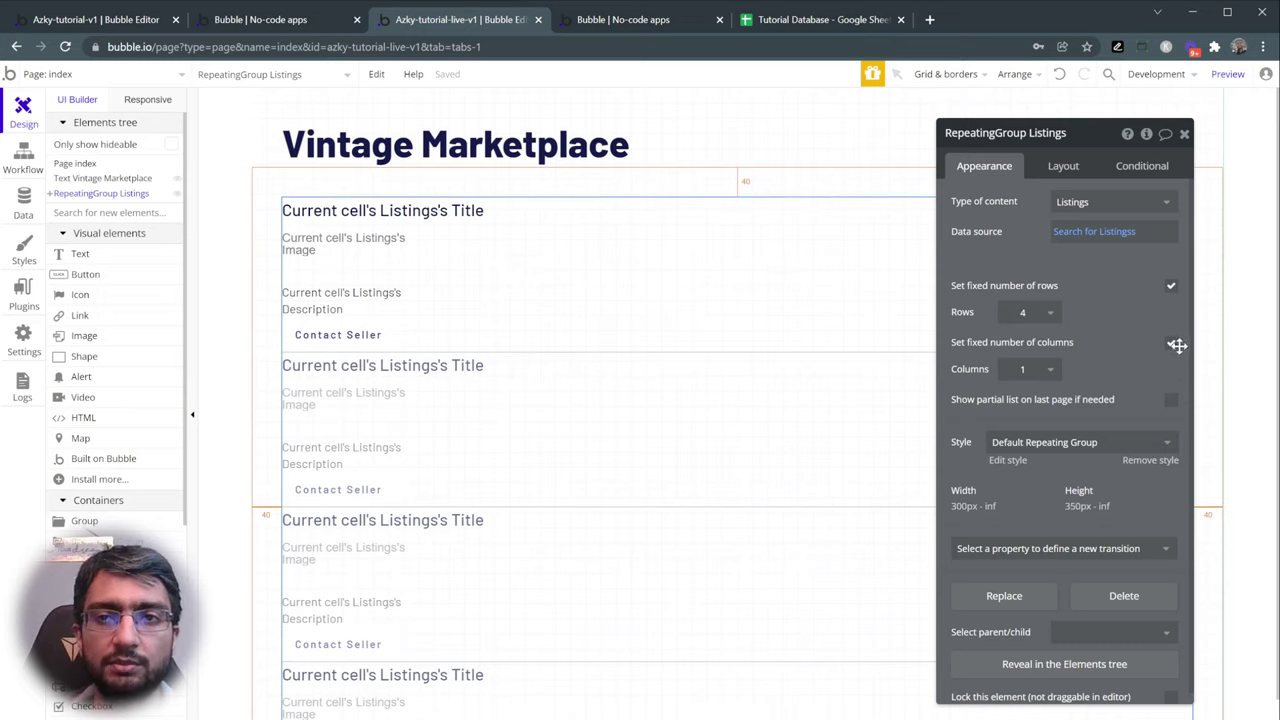
{"action": "left_click", "coordinate": [1035, 372]}
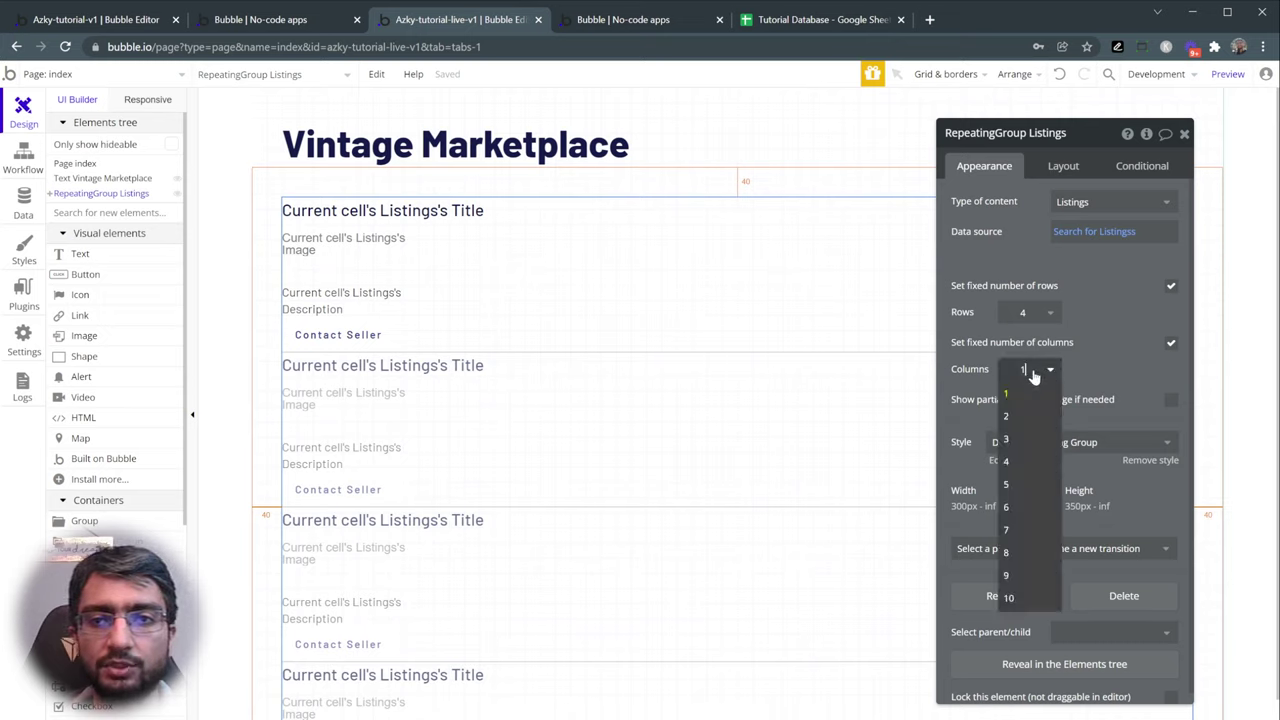
{"action": "left_click", "coordinate": [1006, 416]}
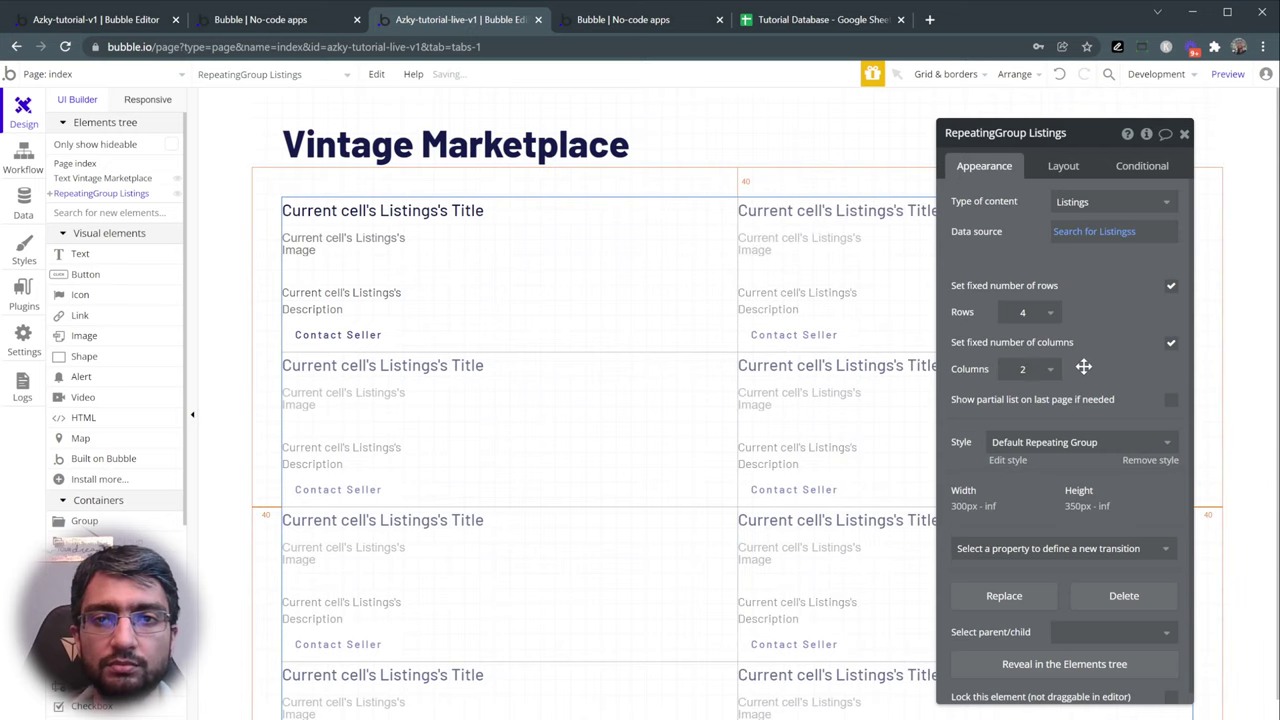
{"action": "left_click_drag", "start_coordinate": [1083, 363], "coordinate": [1165, 395]}
{"action": "left_click", "coordinate": [1062, 385]}
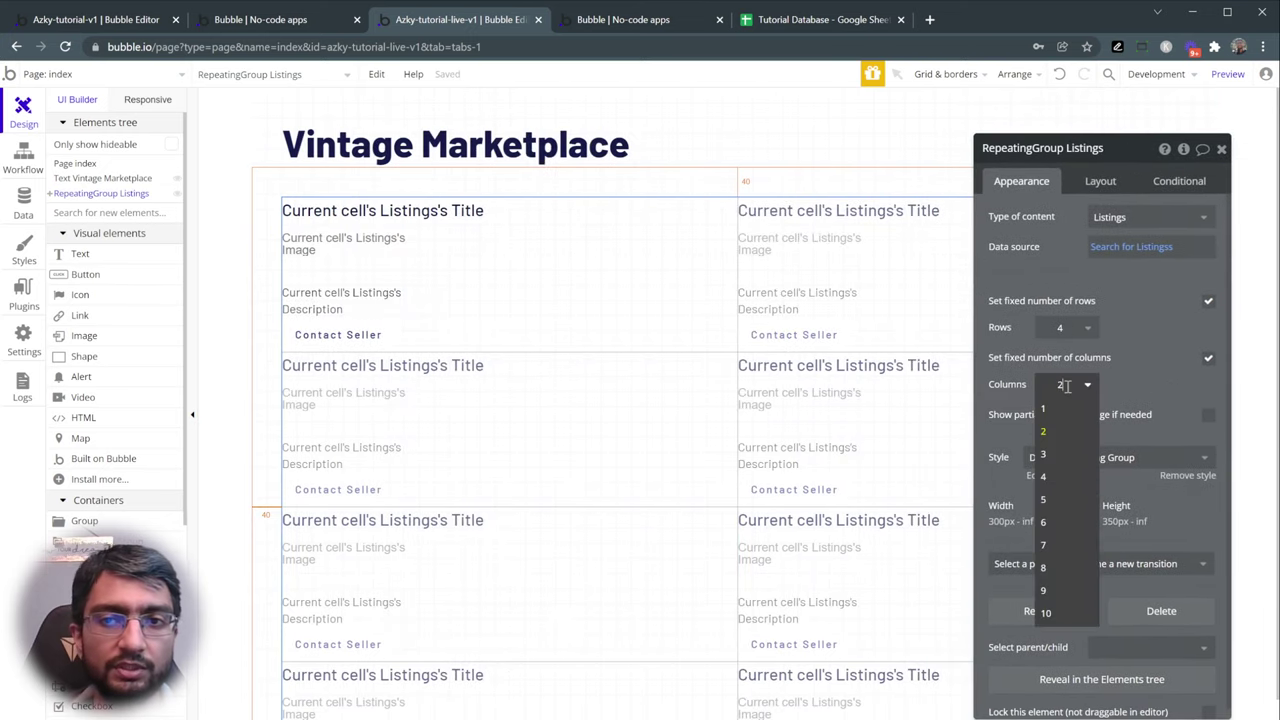
{"action": "left_click", "coordinate": [1050, 389]}
{"action": "type", "text": "3"}
{"action": "left_click_drag", "start_coordinate": [1154, 397], "coordinate": [857, 366]}
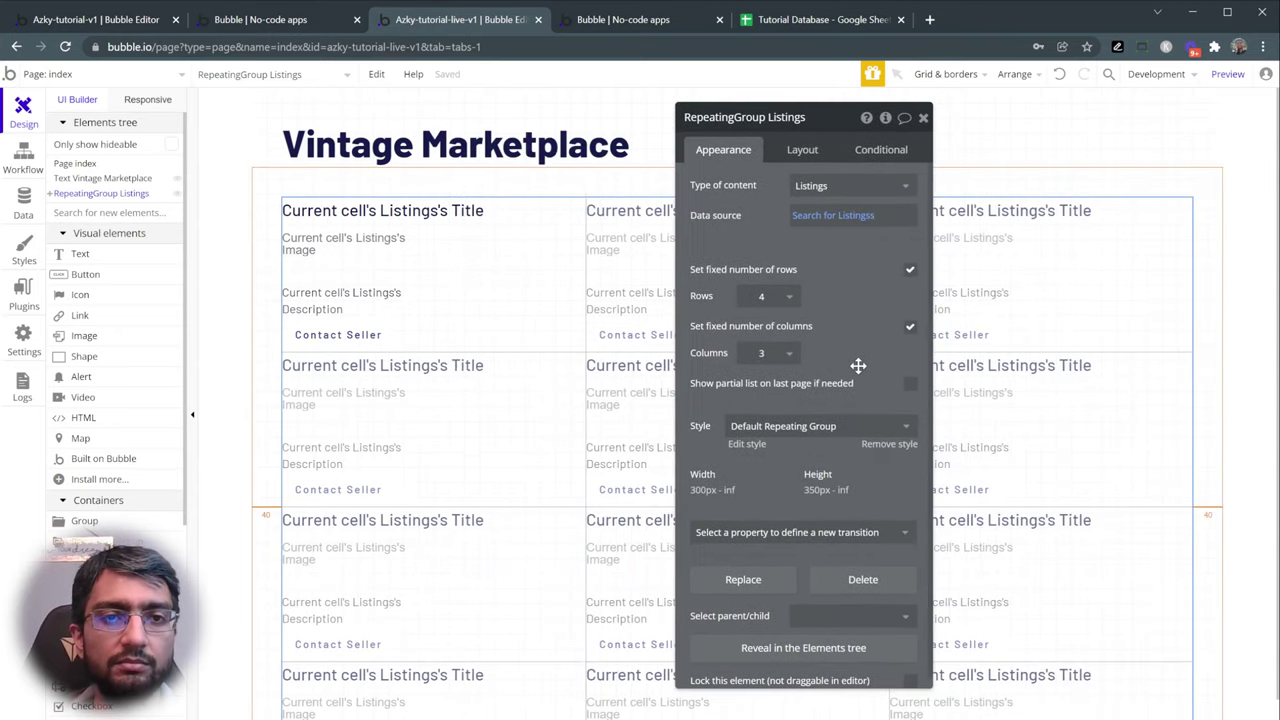
{"action": "scroll", "coordinate": [650, 378], "scroll_direction": "down", "scroll_amount": 1}
{"action": "scroll", "coordinate": [630, 372], "scroll_direction": "up", "scroll_amount": 1}
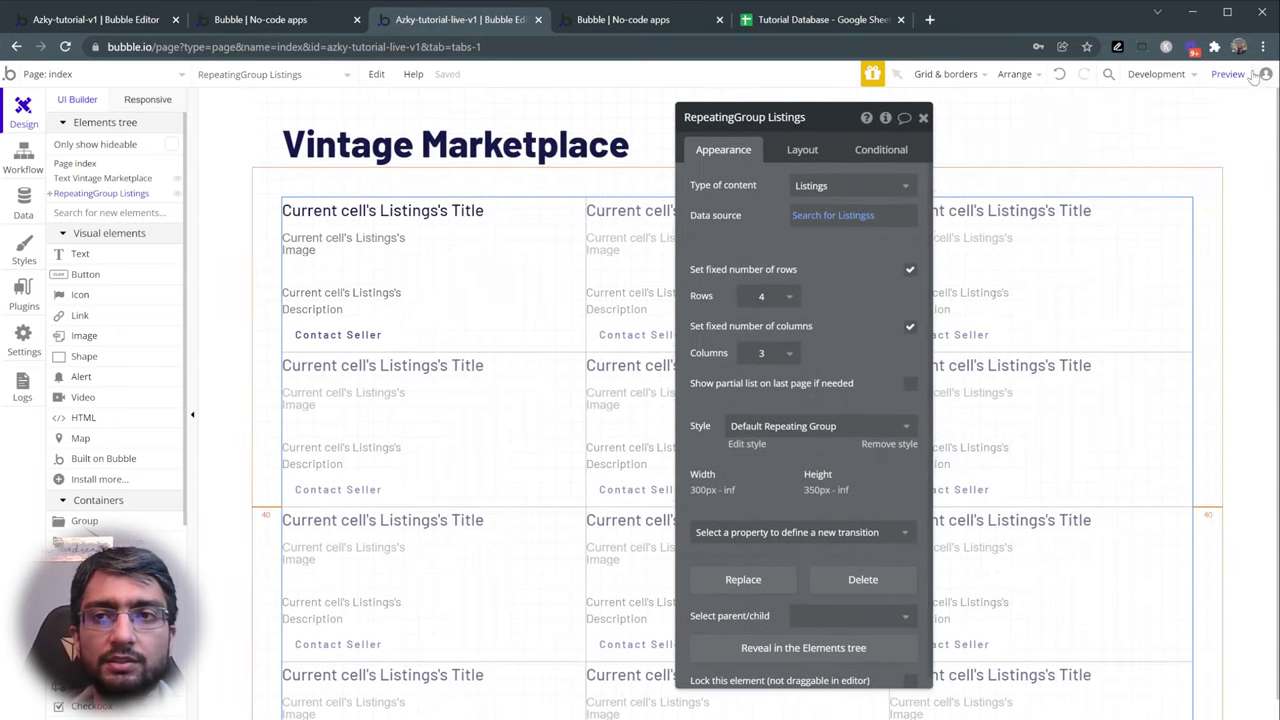
- Preview the marketplace and confirm the bike and car listings sit side by side
{"action": "left_click", "coordinate": [1228, 74]}
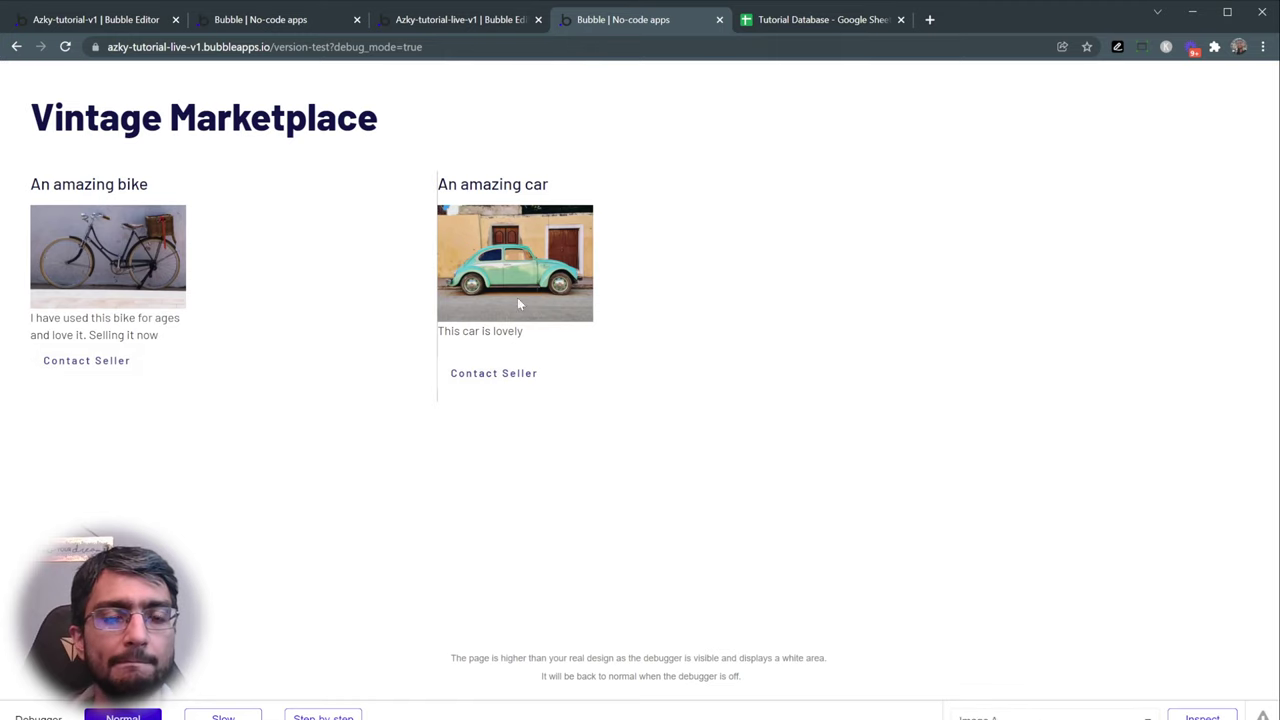
{"action": "left_click", "coordinate": [455, 22]}
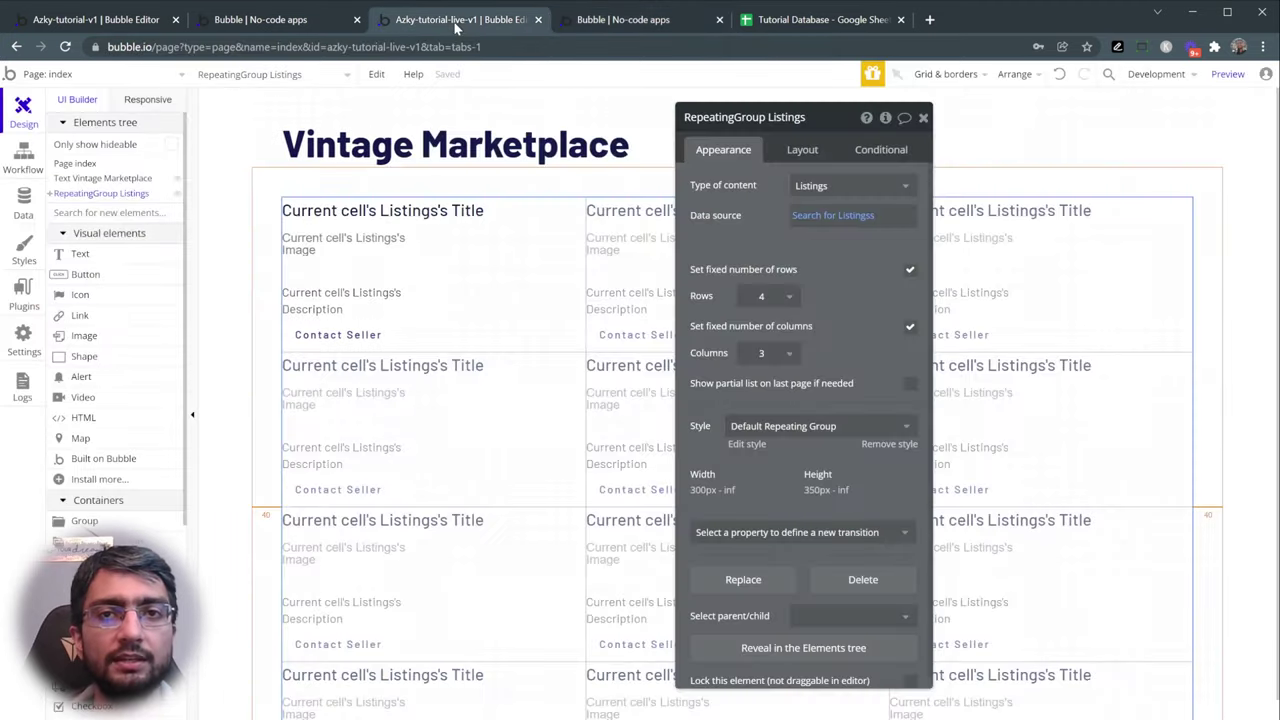
{"action": "left_click_drag", "start_coordinate": [738, 158], "coordinate": [600, 188]}
{"action": "left_click", "coordinate": [697, 24]}
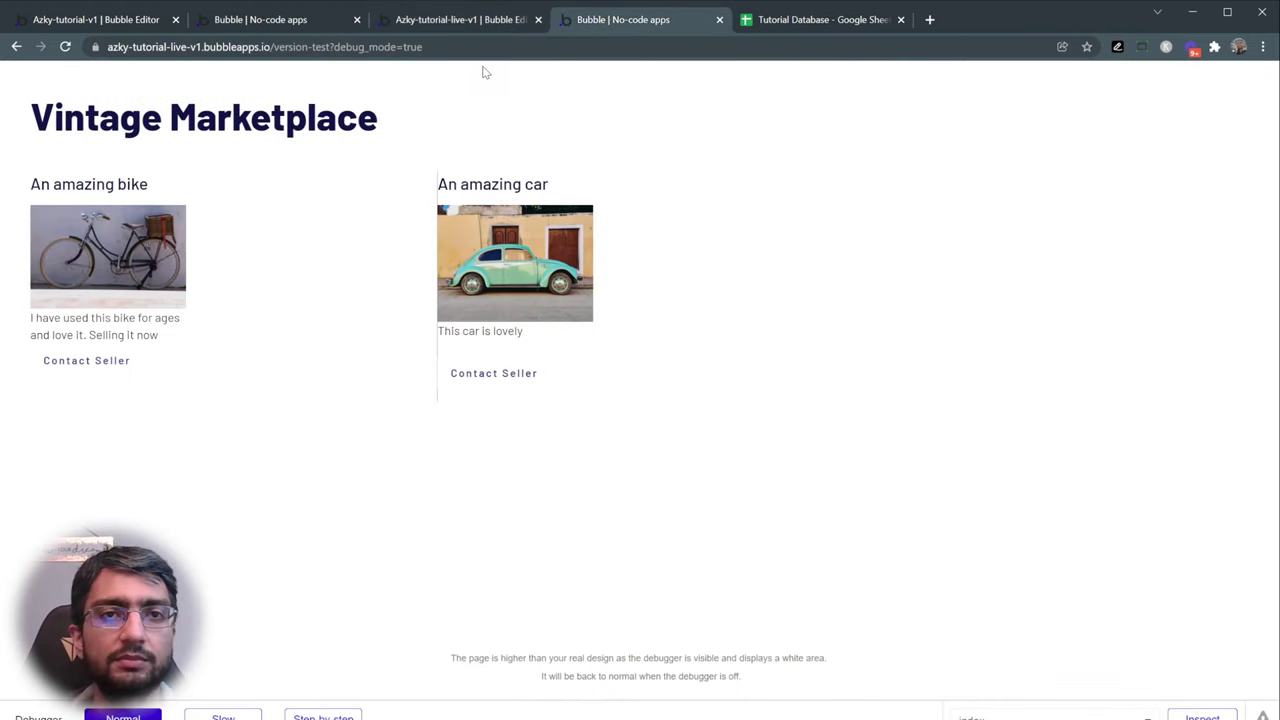
- Add a button to the index page labelled 'Submit listing'
{"action": "left_click", "coordinate": [447, 25]}
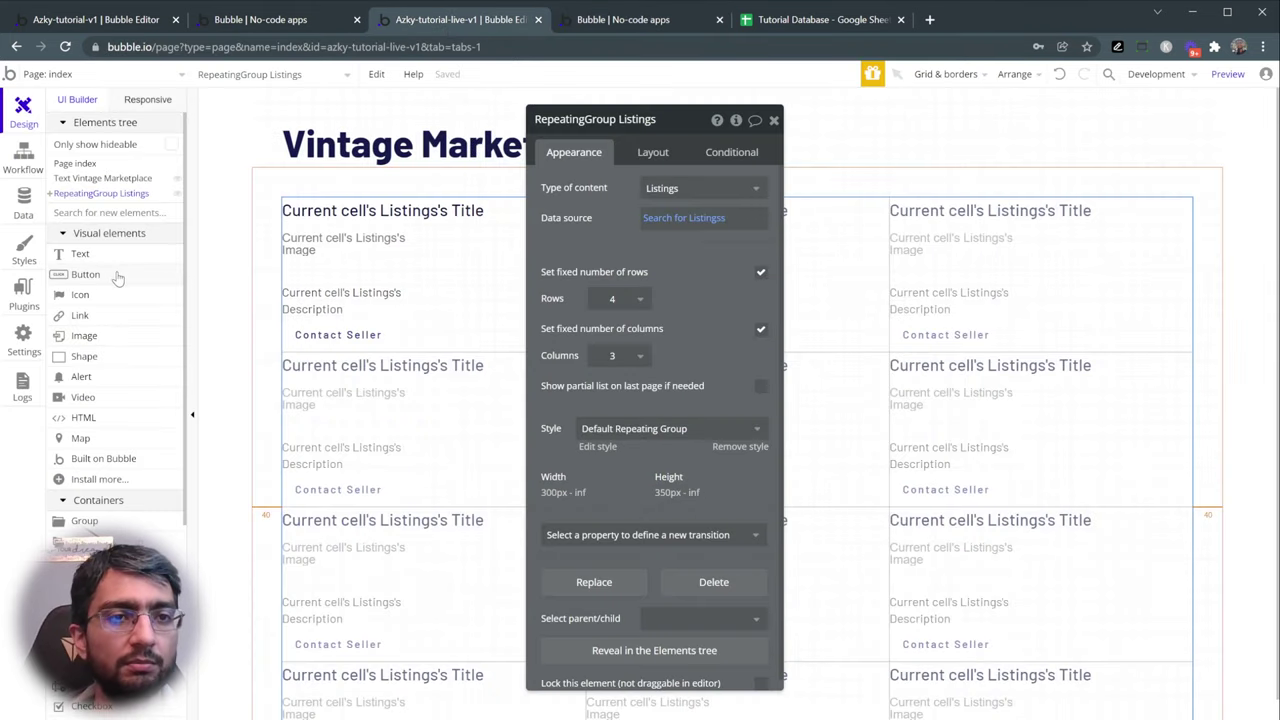
{"action": "left_click", "coordinate": [116, 276]}
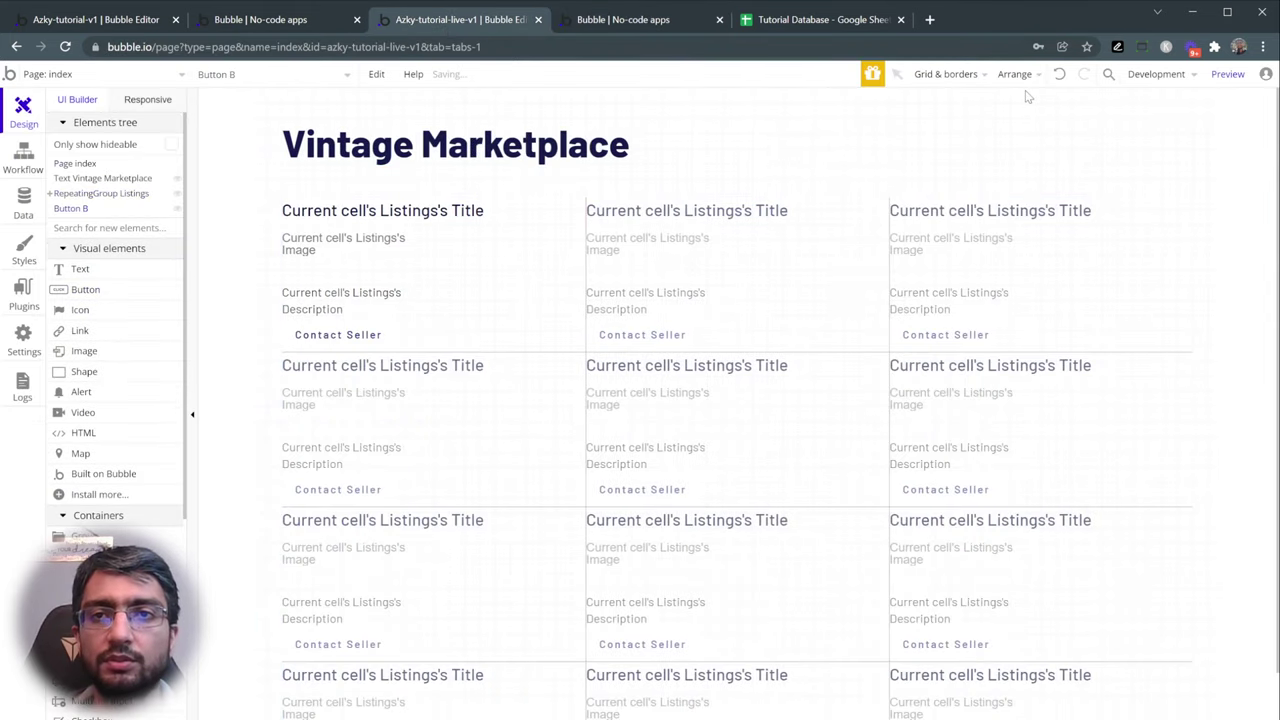
{"action": "left_click", "coordinate": [808, 190]}
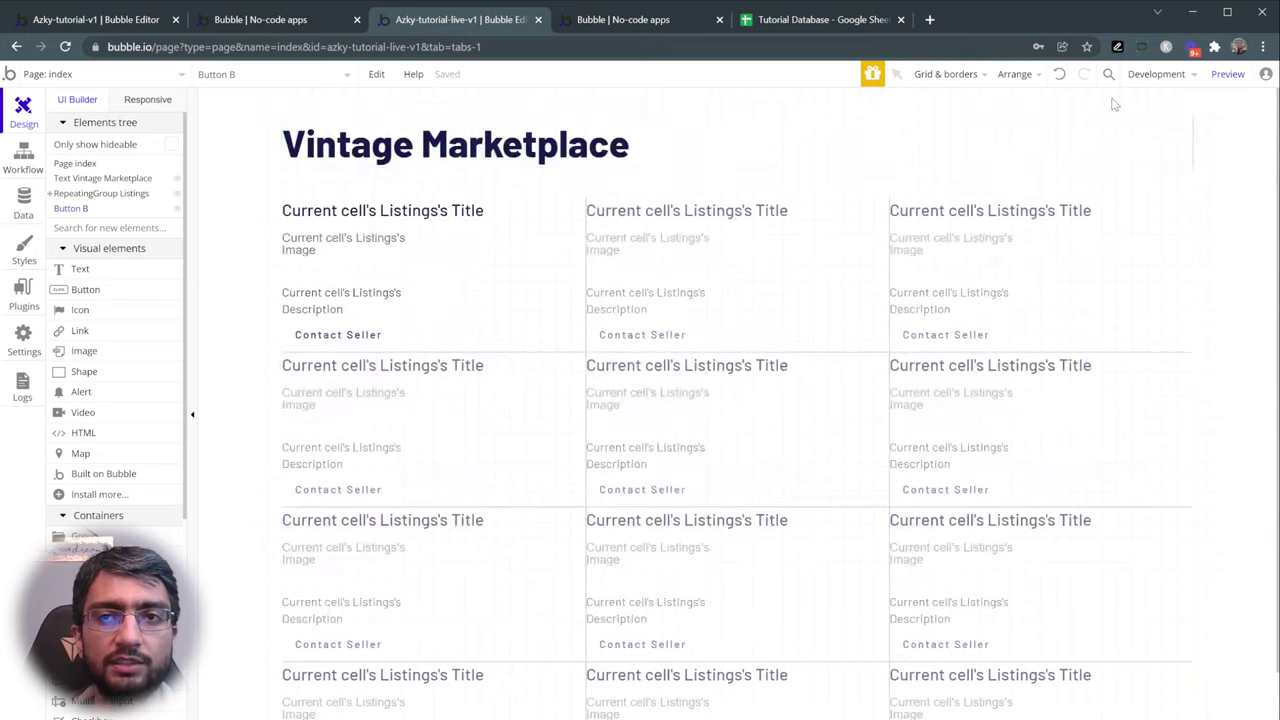
{"action": "scroll", "coordinate": [1105, 108], "scroll_direction": "down", "scroll_amount": 1}
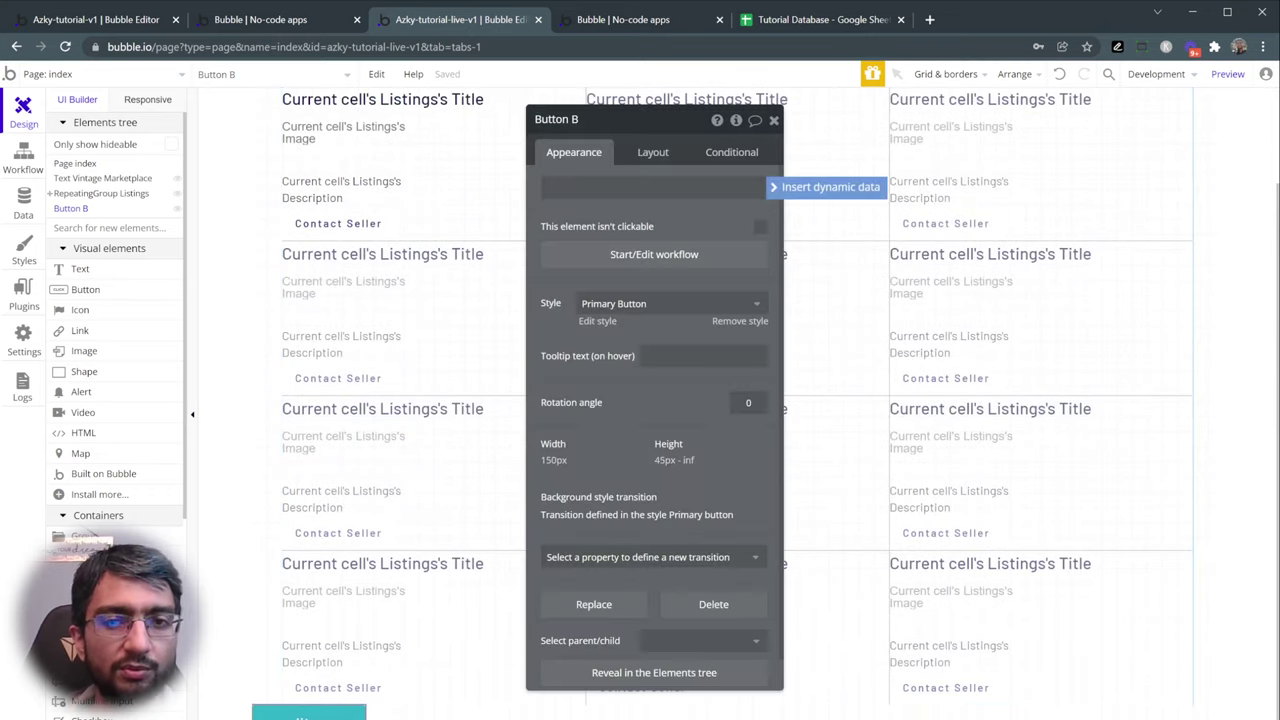
{"action": "left_click", "coordinate": [623, 187]}
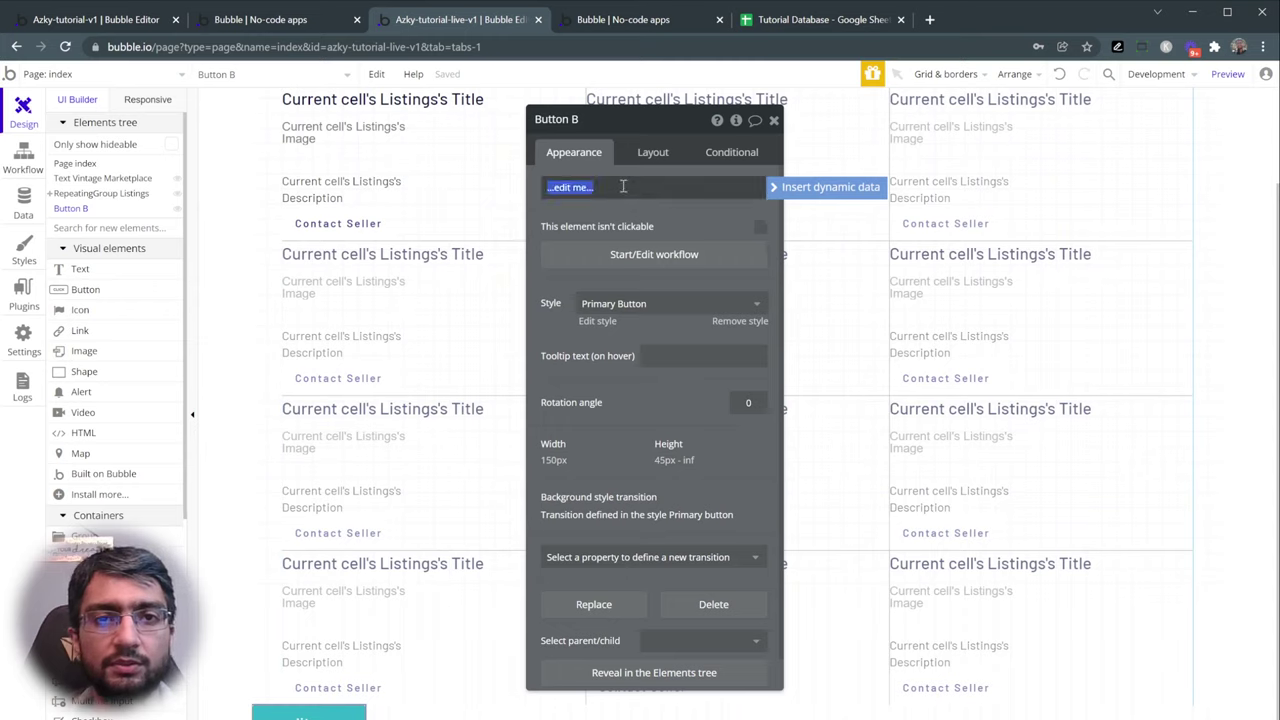
{"action": "type", "text": "Submit listing"}
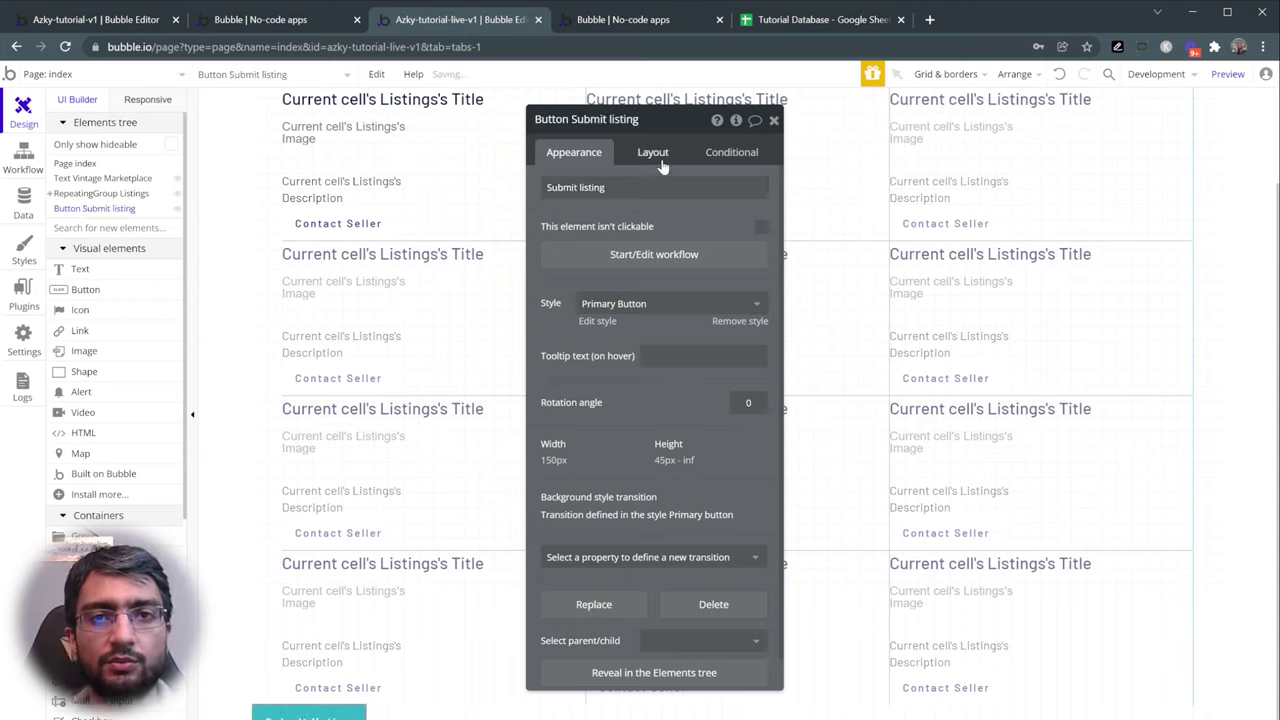
- Make the button first, right-aligned with 20 px top and right margins, and create its click workflow
{"action": "left_click", "coordinate": [652, 152]}
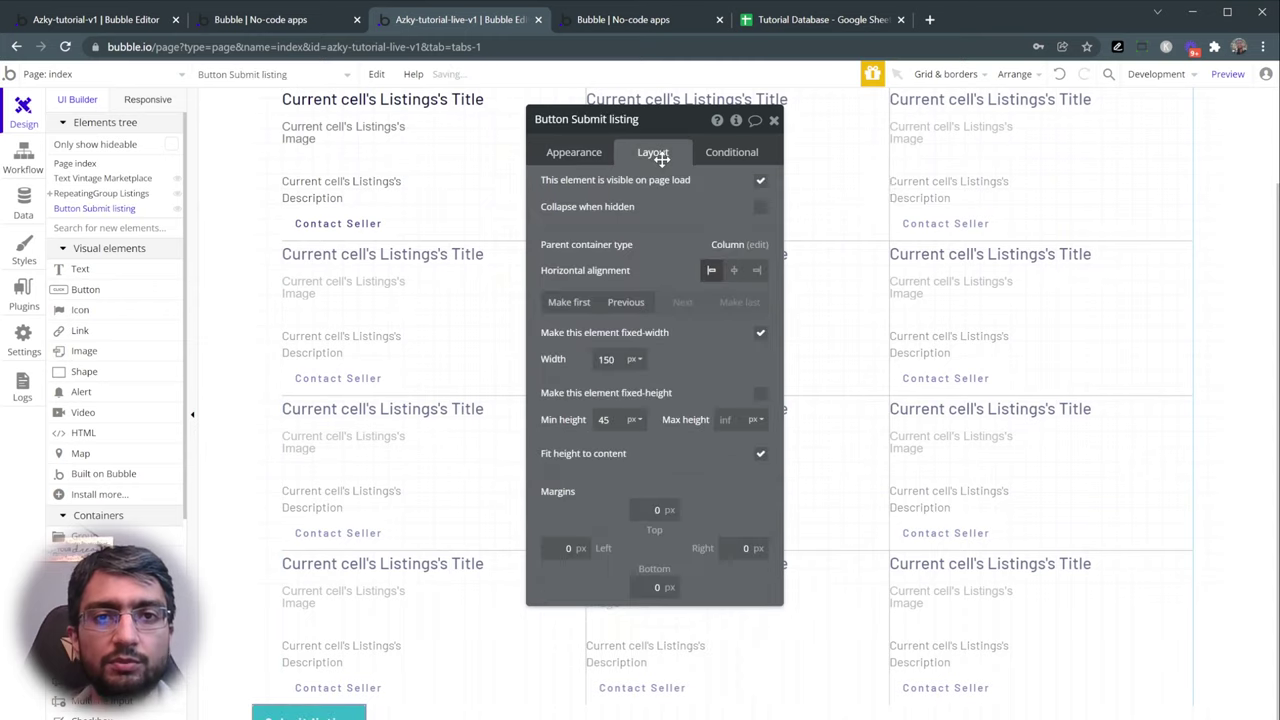
{"action": "left_click", "coordinate": [569, 302]}
{"action": "scroll", "coordinate": [400, 357], "scroll_direction": "up", "scroll_amount": 3}
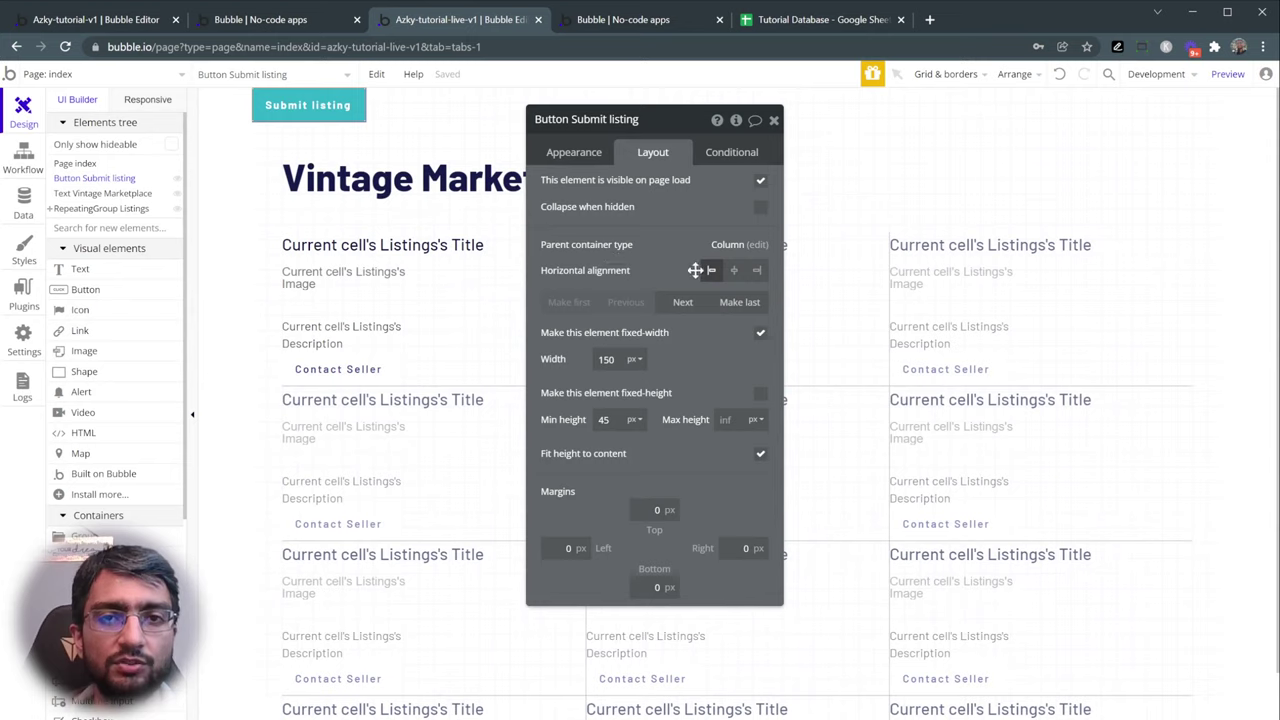
{"action": "left_click", "coordinate": [758, 271]}
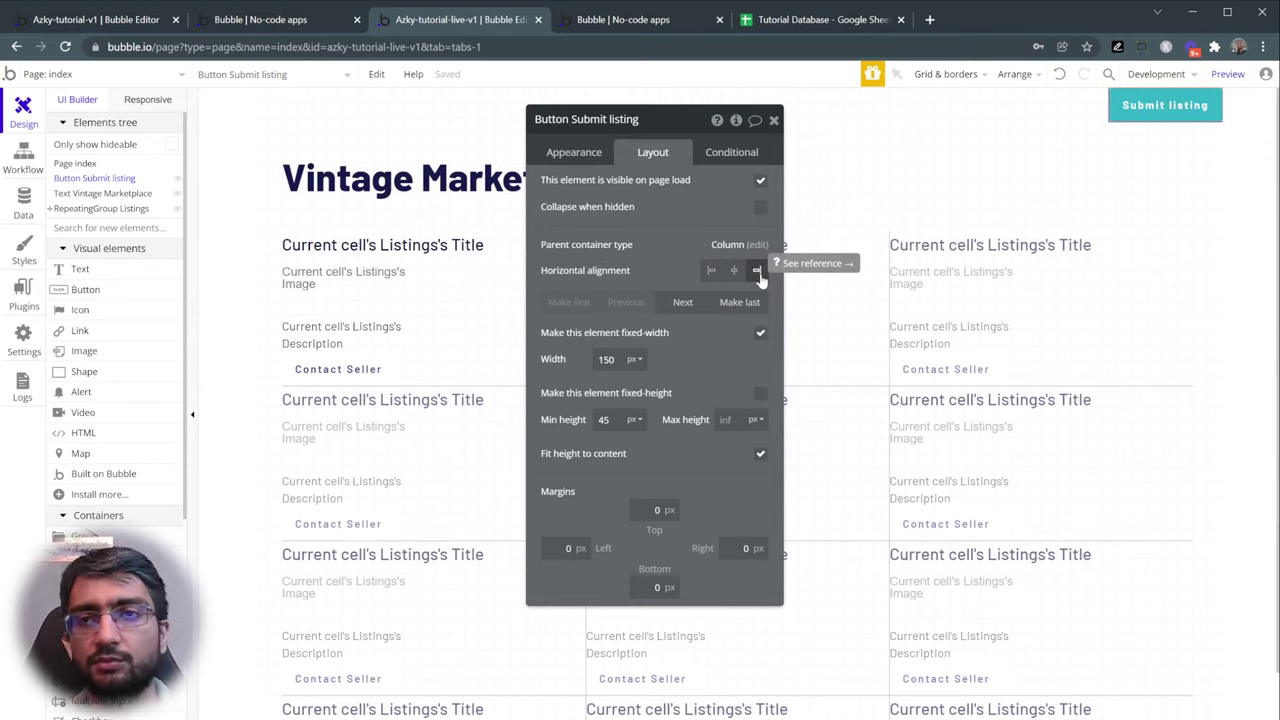
{"action": "type", "text": "2"}
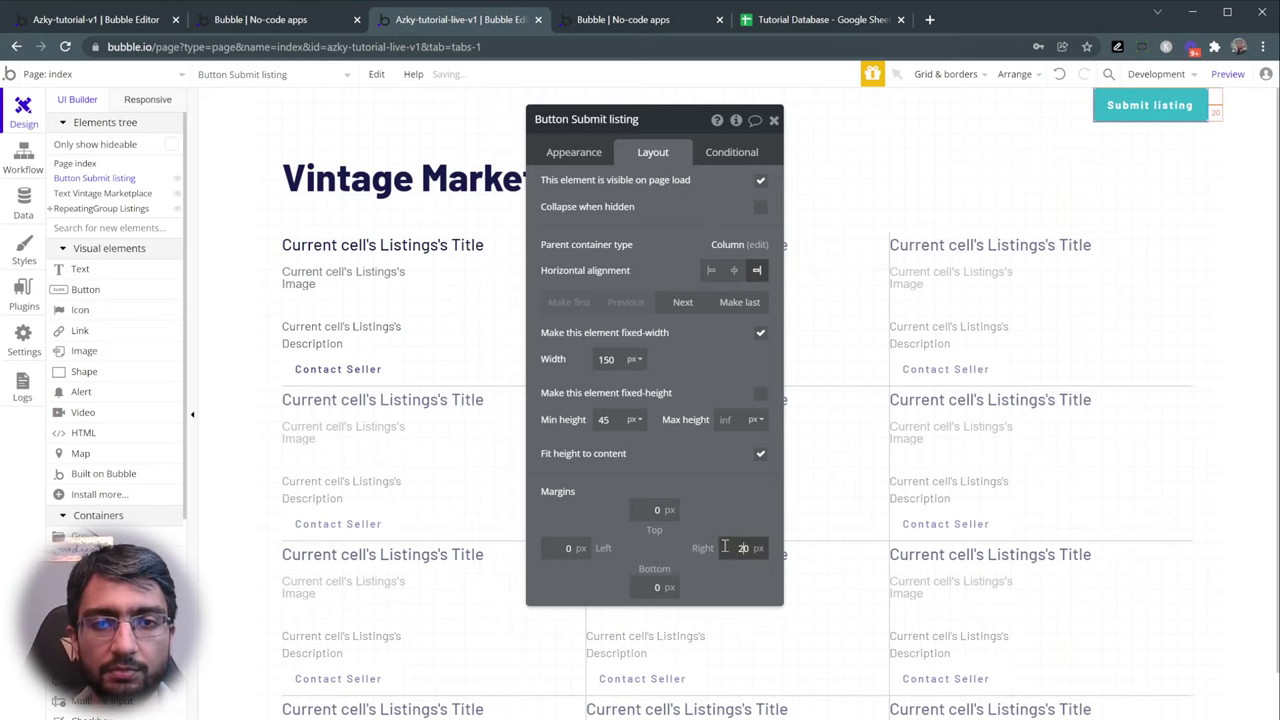
{"action": "left_click", "coordinate": [653, 510]}
{"action": "type", "text": "2"}
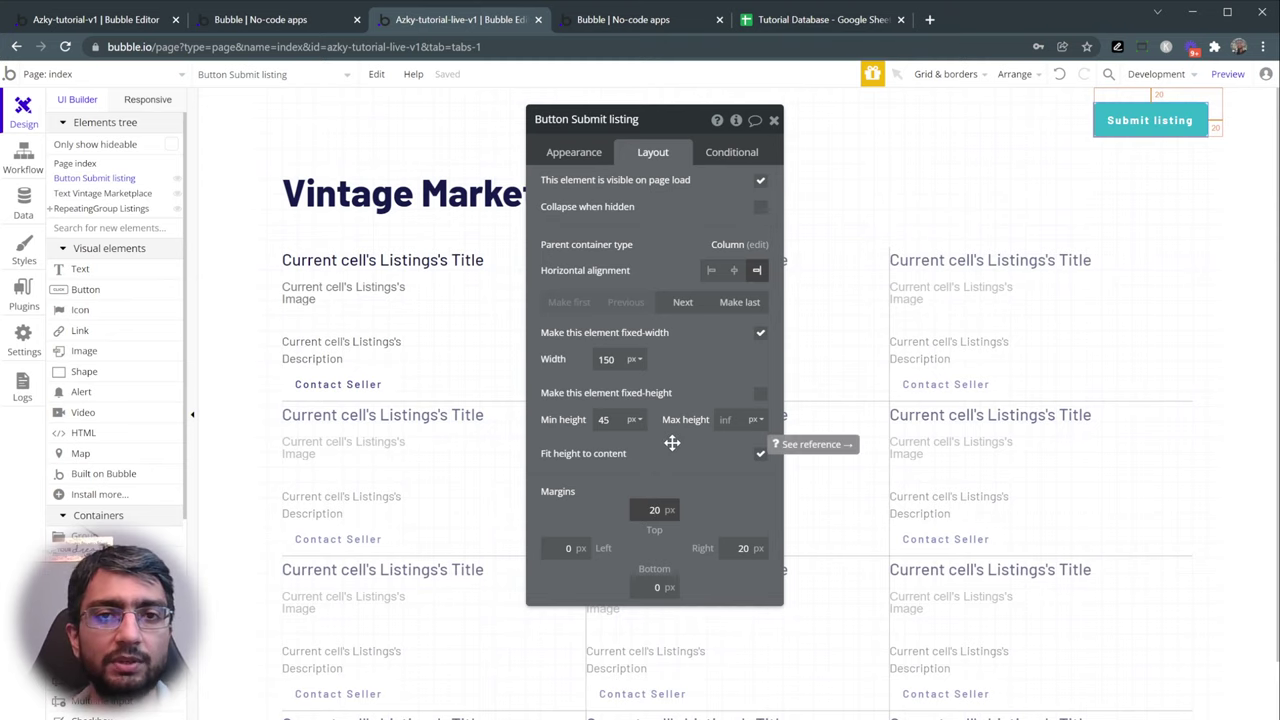
{"action": "scroll", "coordinate": [386, 608], "scroll_direction": "down", "scroll_amount": 3}
{"action": "scroll", "coordinate": [386, 694], "scroll_direction": "up", "scroll_amount": 3}
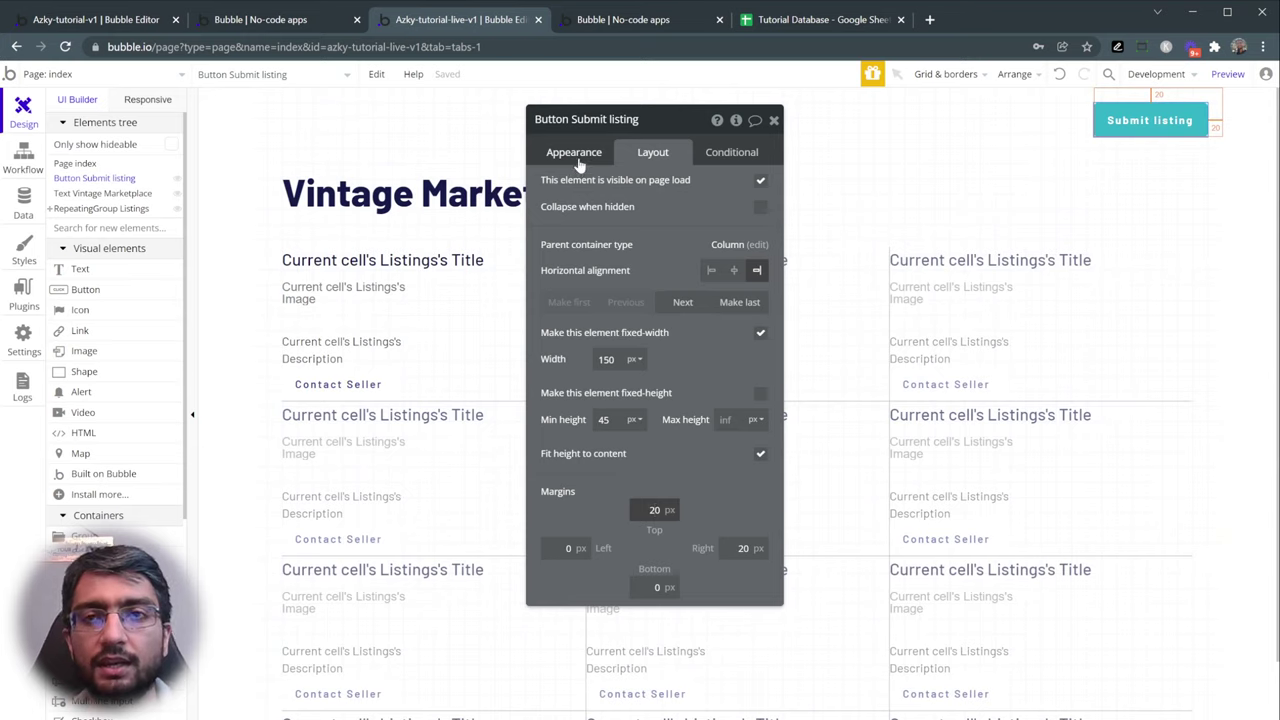
{"action": "left_click", "coordinate": [582, 155]}
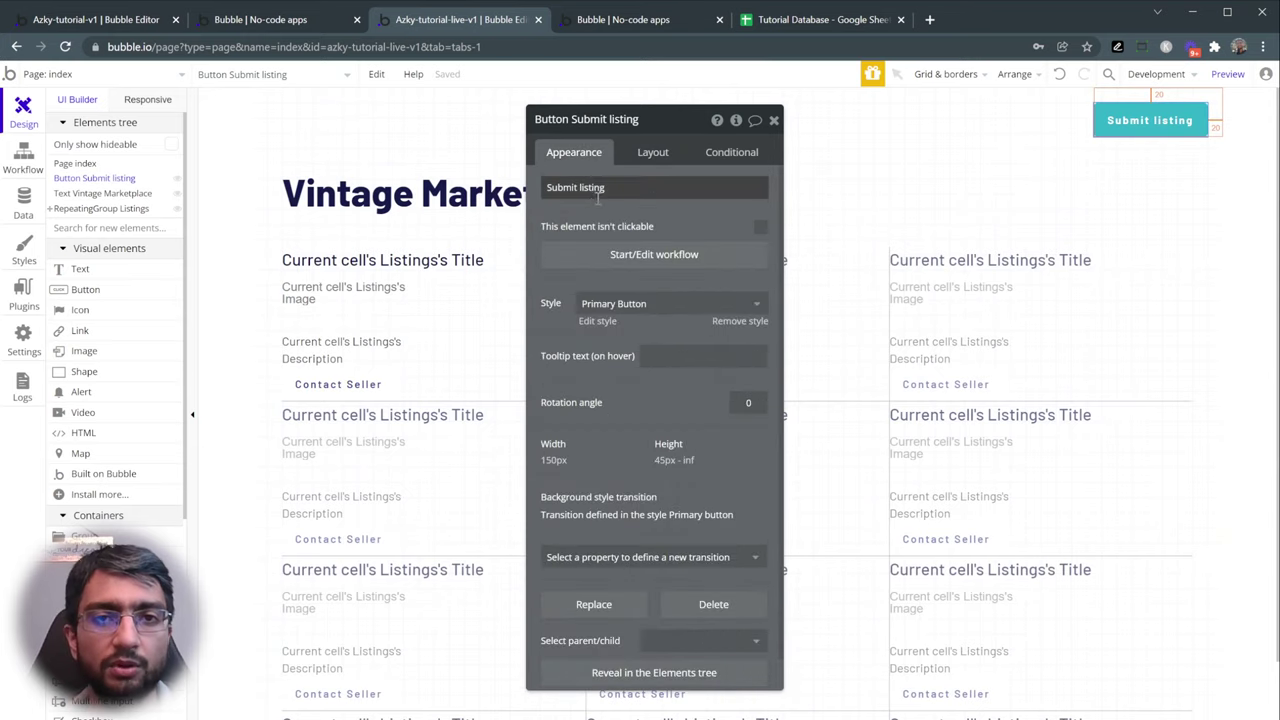
{"action": "left_click", "coordinate": [645, 256]}
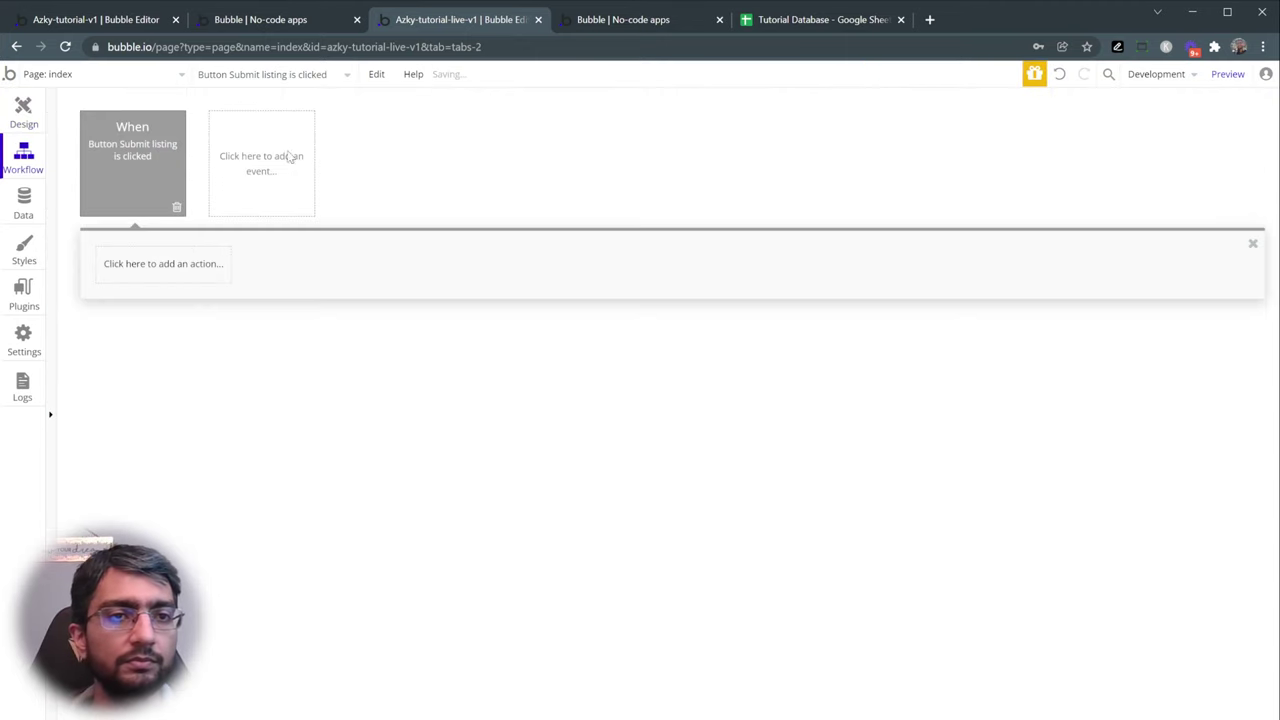
- Add a Go to page action sending users to add_your_listing, then preview the app
{"action": "left_click", "coordinate": [183, 273]}
{"action": "type", "text": "go to"}
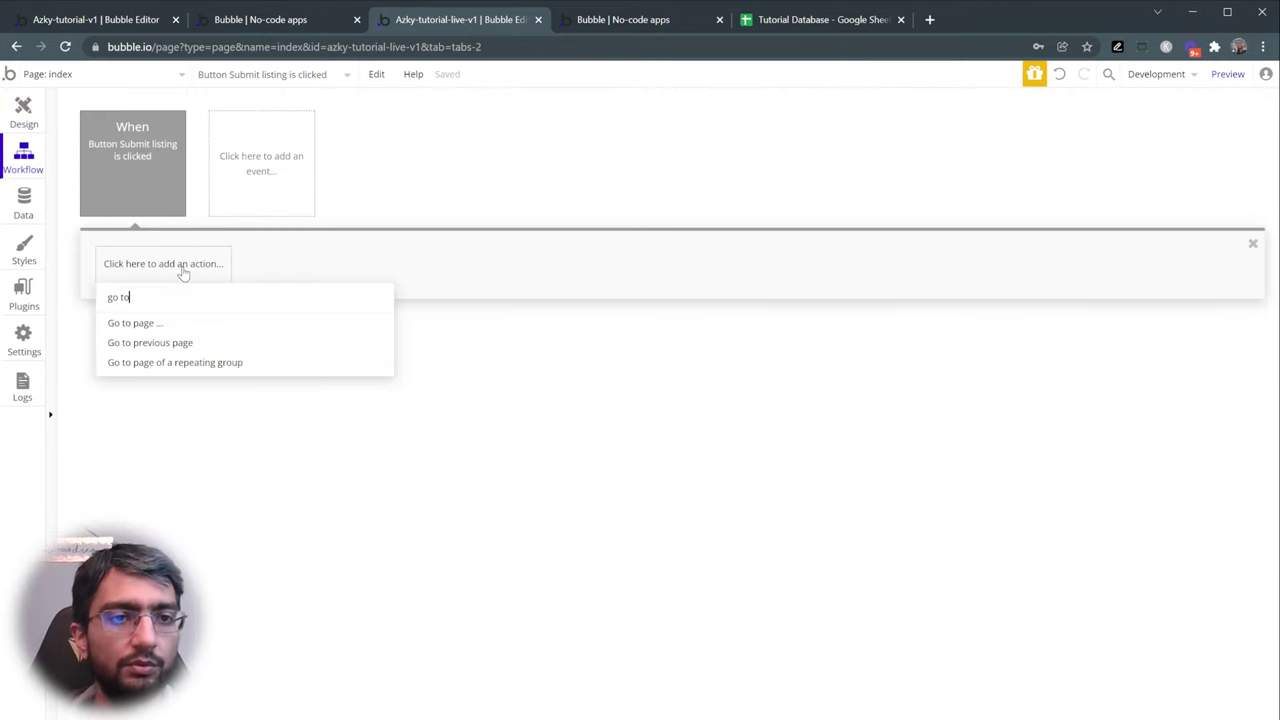
{"action": "left_click", "coordinate": [189, 326]}
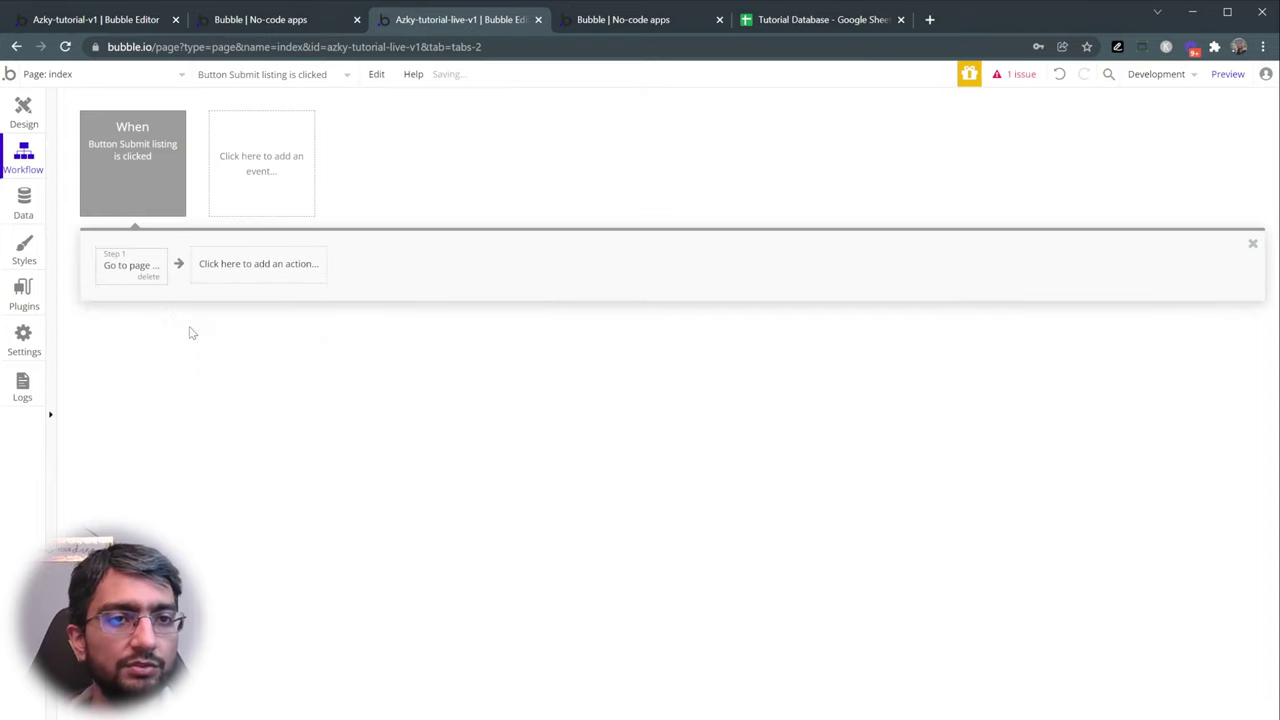
{"action": "left_click", "coordinate": [123, 268]}
{"action": "left_click", "coordinate": [706, 157]}
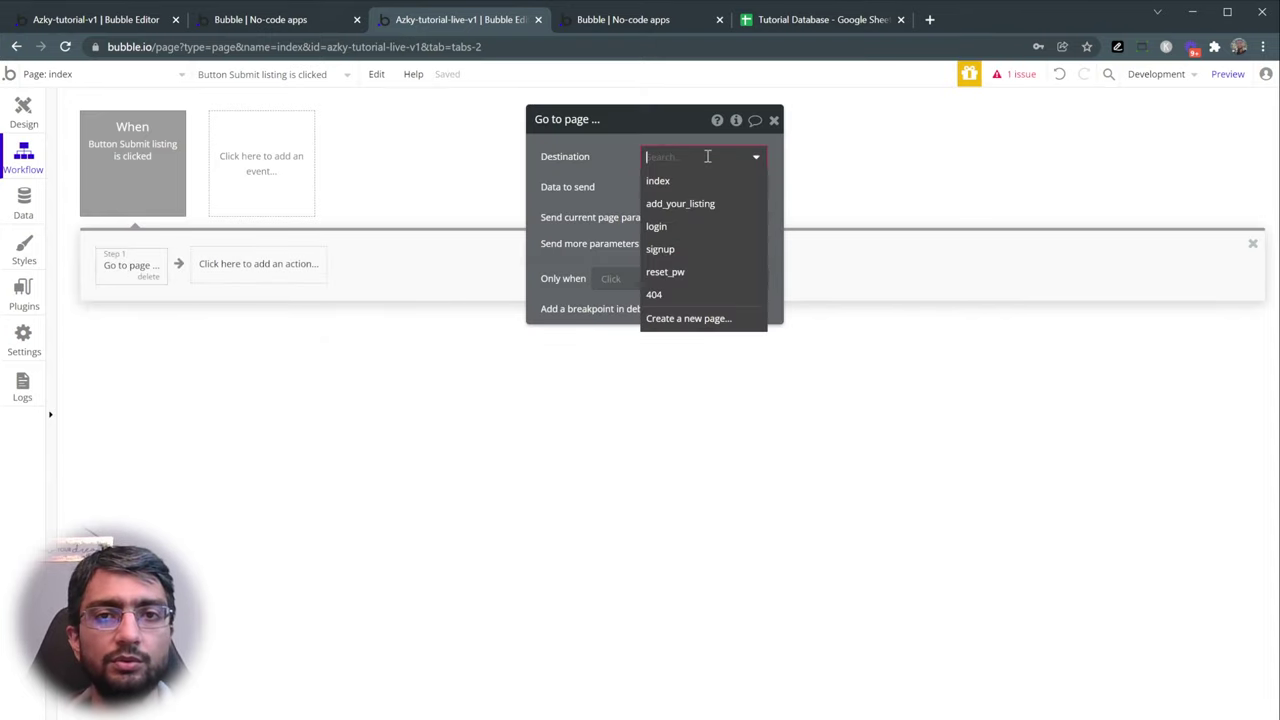
{"action": "left_click", "coordinate": [711, 204]}
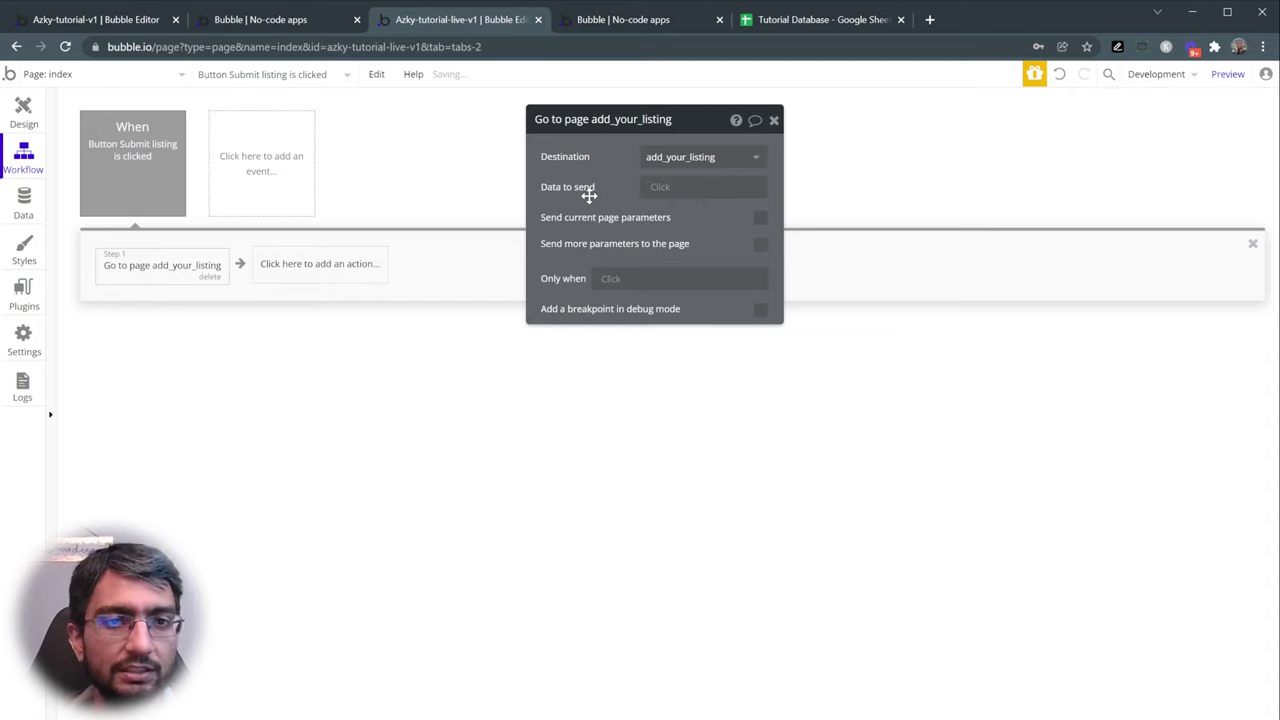
{"action": "left_click", "coordinate": [1226, 74]}
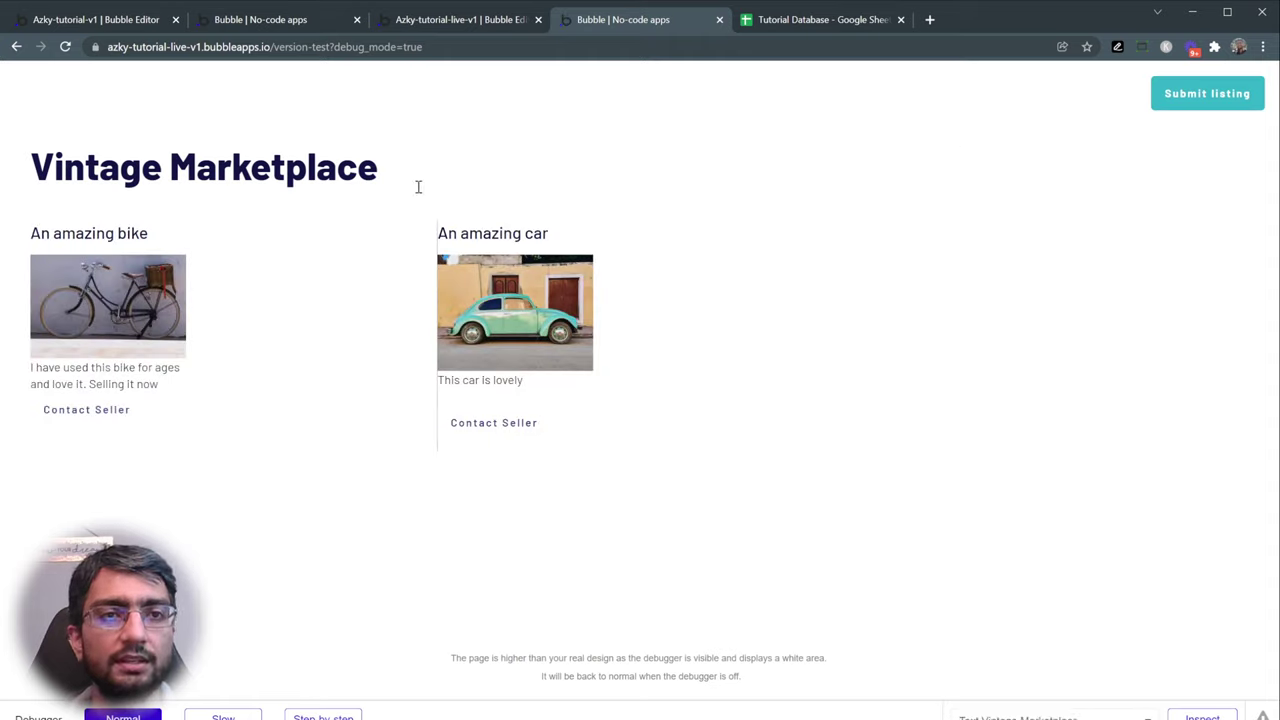
- Submit a Typewriter listing with description 'Another description' and an uploaded photo
{"action": "left_click", "coordinate": [1195, 96]}
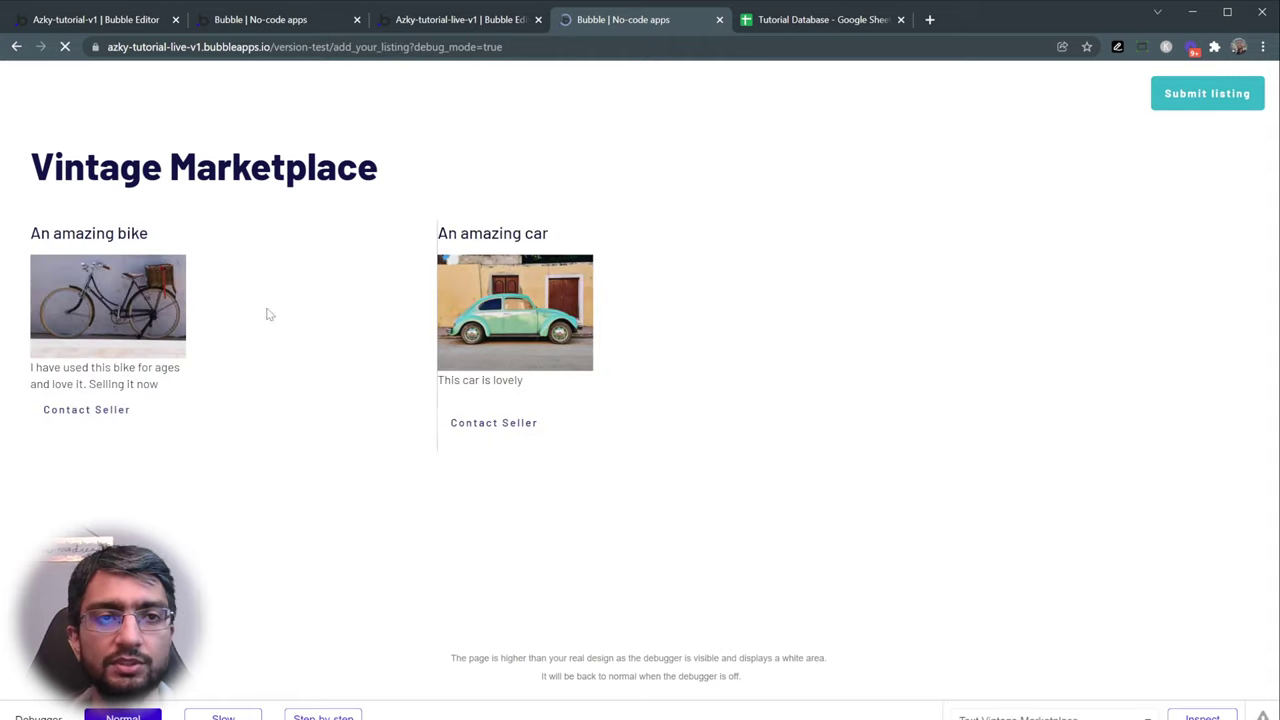
{"action": "left_click", "coordinate": [96, 197]}
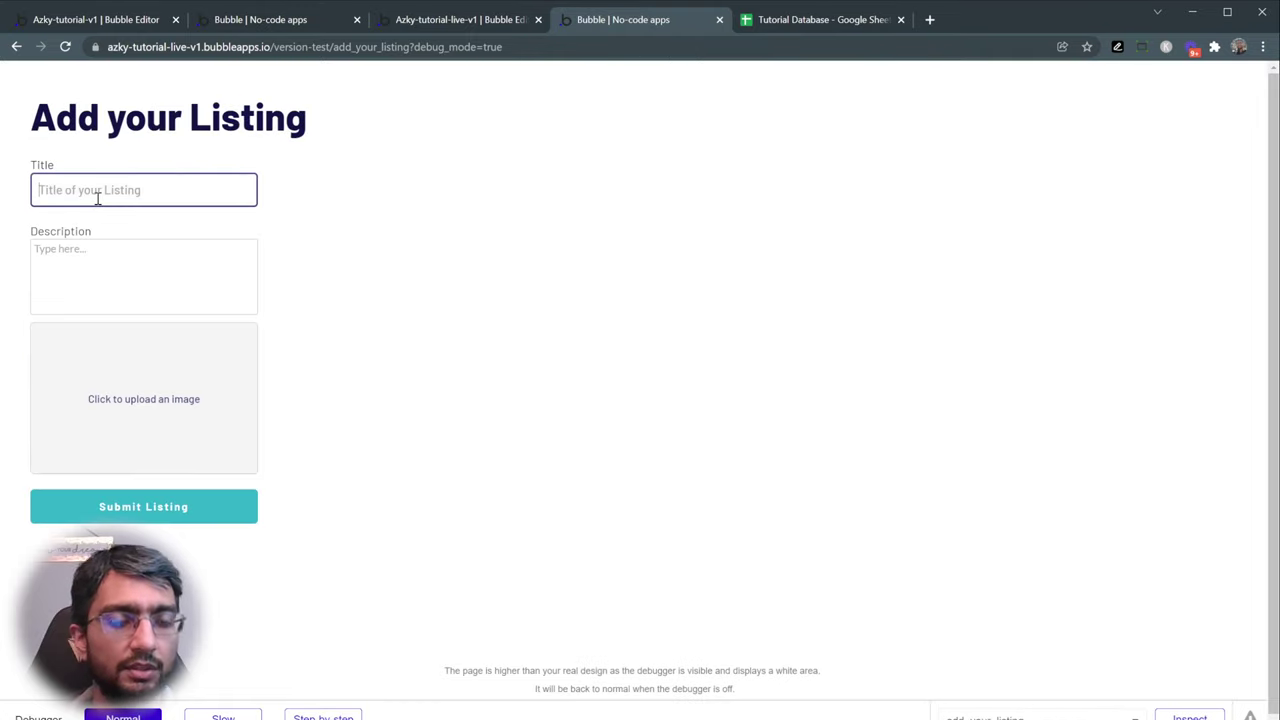
{"action": "type", "text": "K"}
{"action": "key", "text": "BackSpace"}
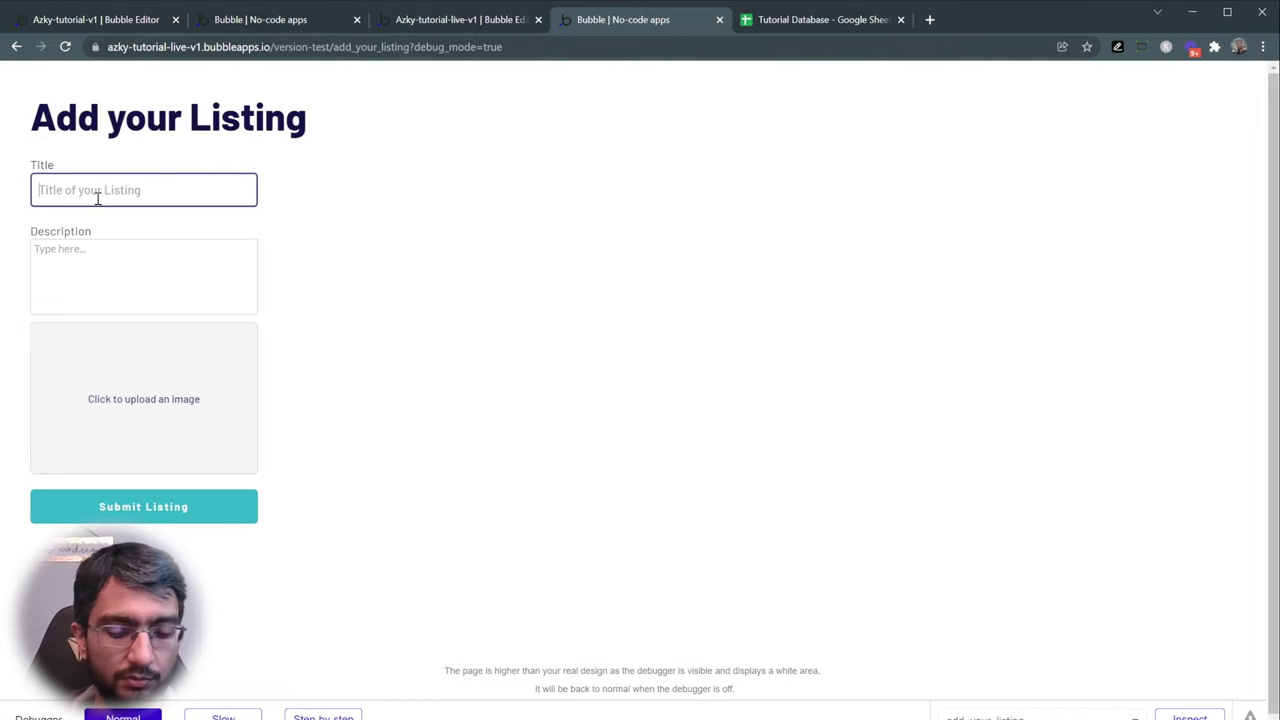
{"action": "type", "text": "Typewriter"}
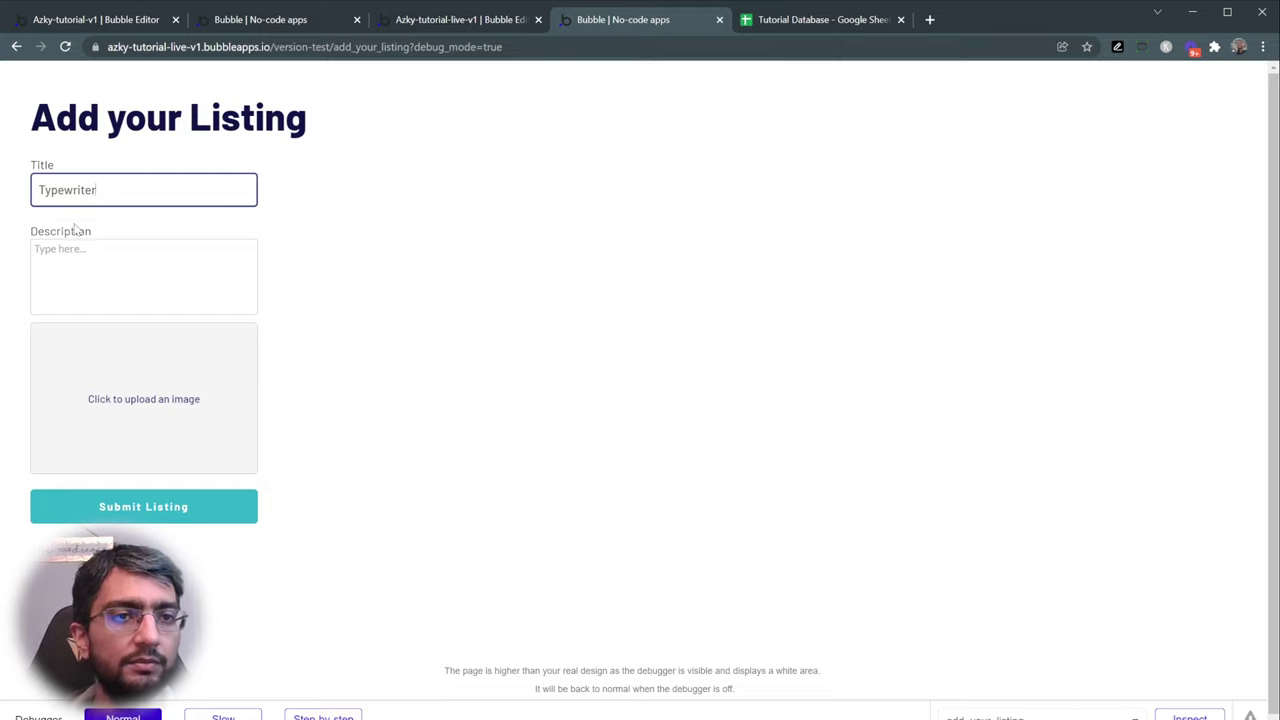
{"action": "left_click", "coordinate": [80, 257]}
{"action": "type", "text": "Another description"}
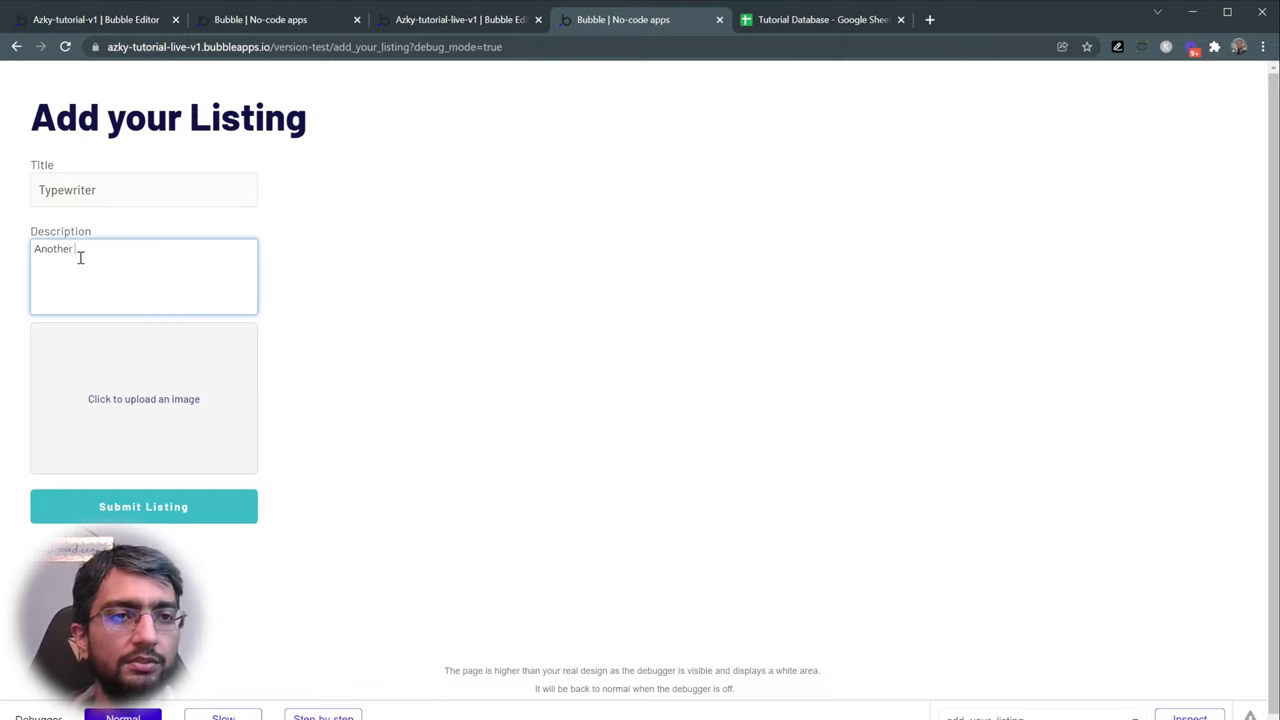
{"action": "left_click", "coordinate": [110, 358]}
{"action": "key", "text": "Return"}
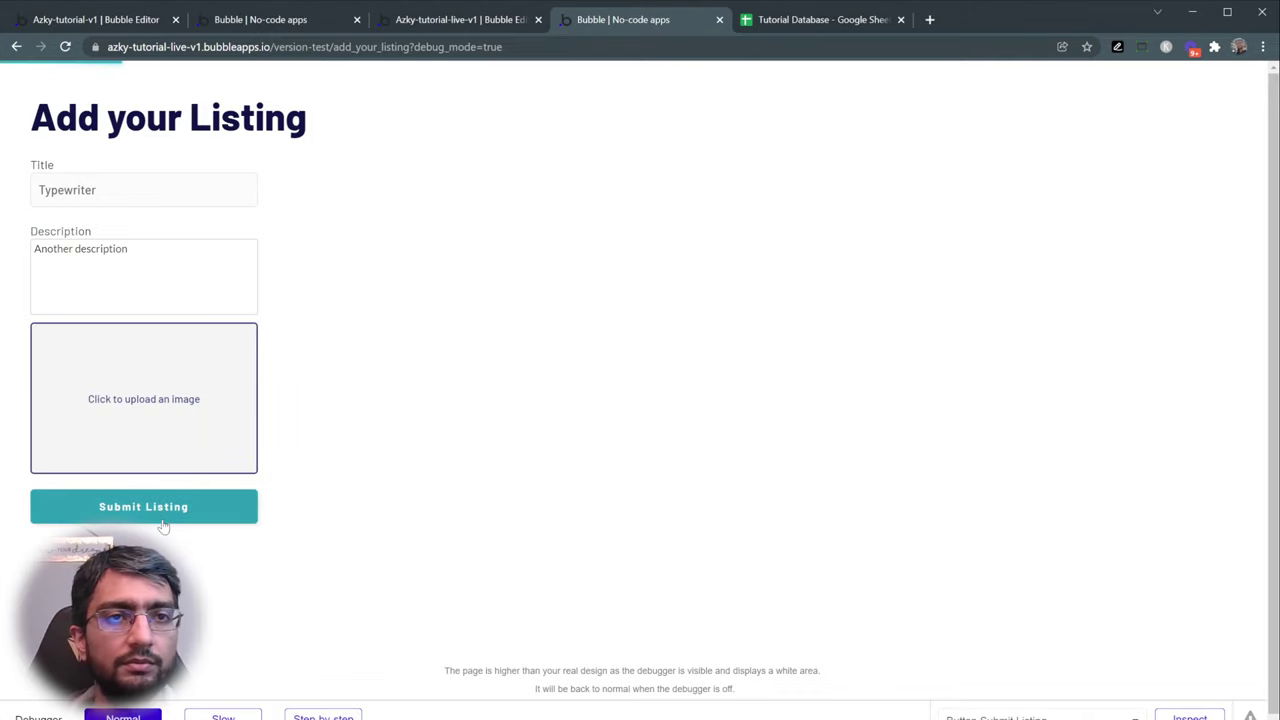
{"action": "left_click", "coordinate": [161, 521]}
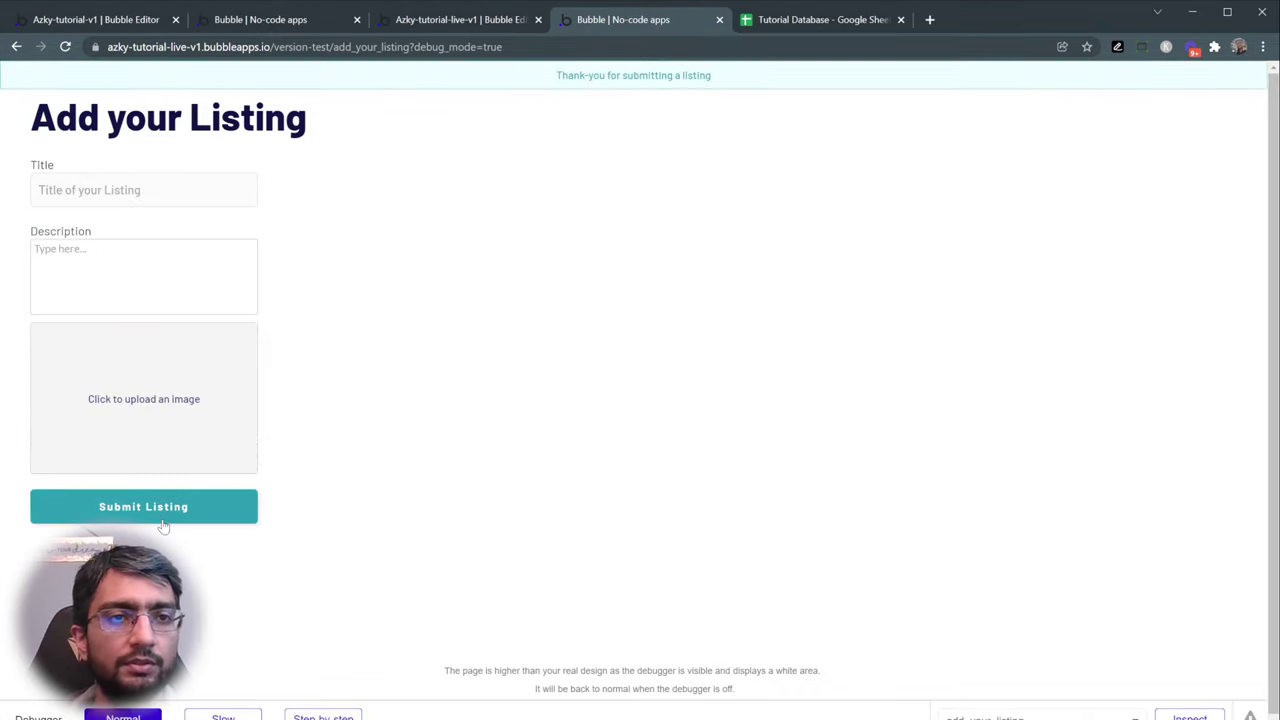
{"action": "left_click", "coordinate": [116, 199]}
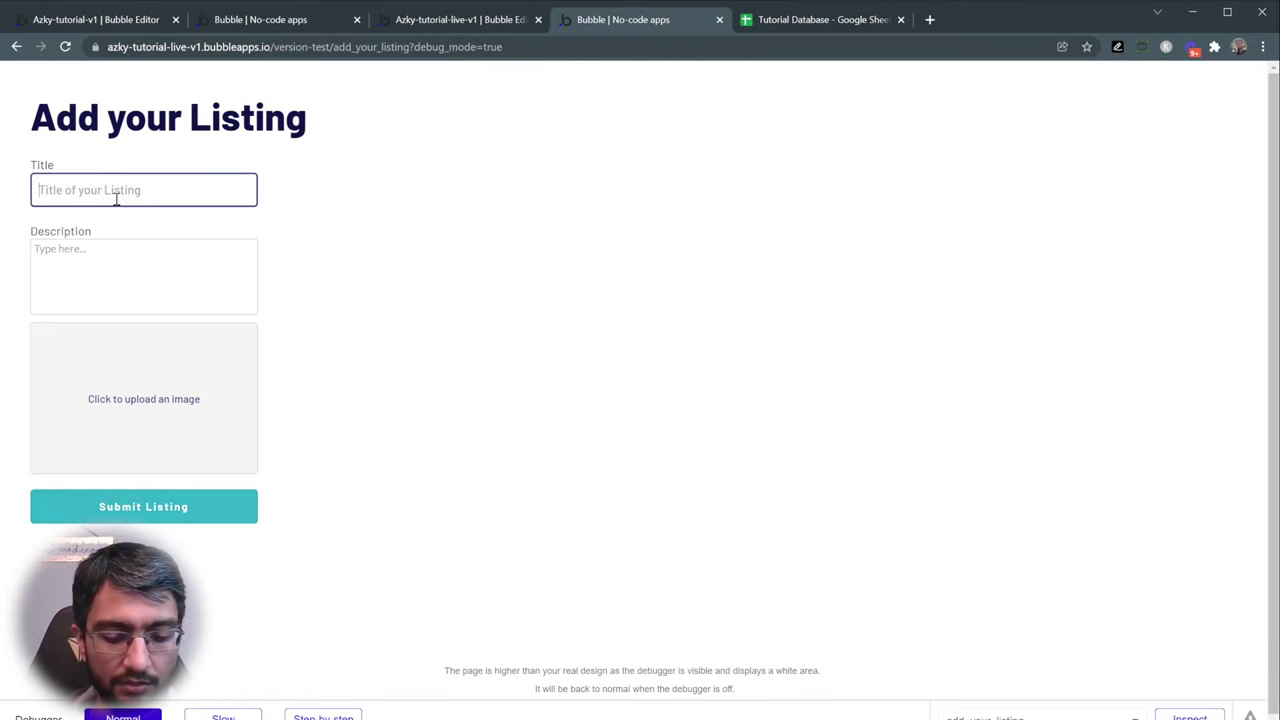
- Scroll through the reference Vintage Marketplace page in the other tab
{"action": "left_click", "coordinate": [248, 19]}
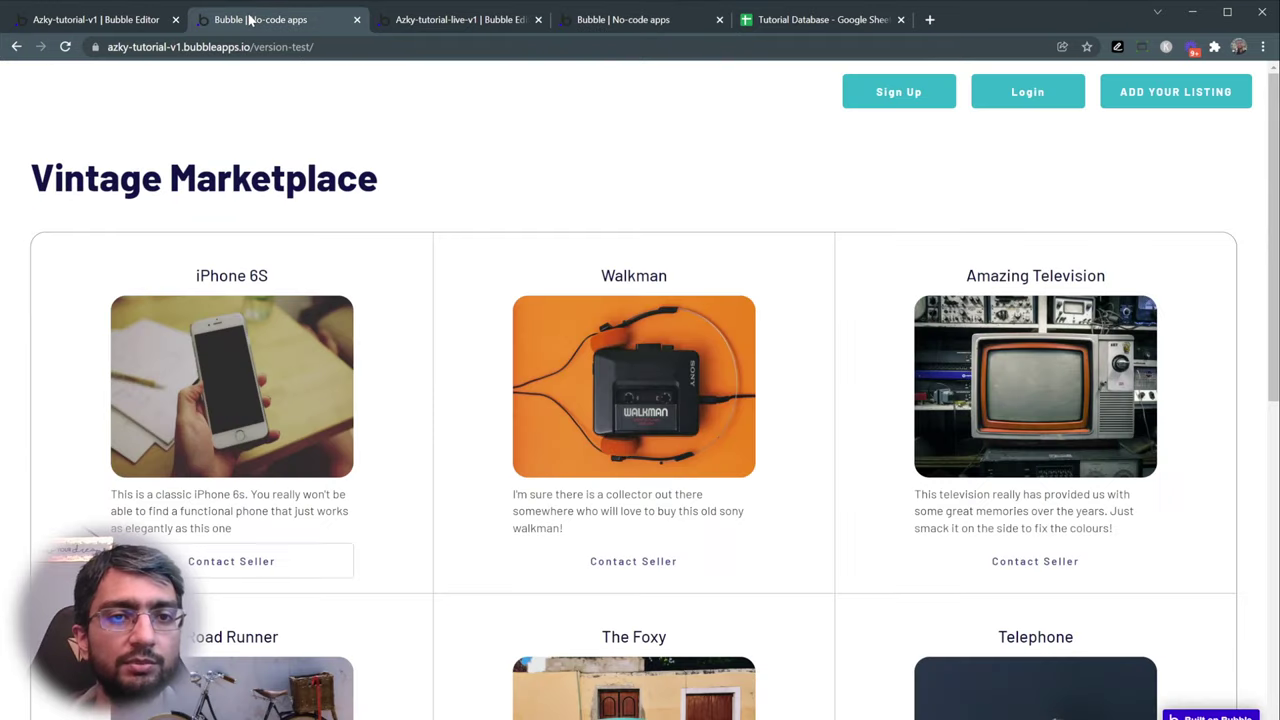
{"action": "scroll", "coordinate": [428, 281], "scroll_direction": "down", "scroll_amount": 1}
{"action": "scroll", "coordinate": [284, 378], "scroll_direction": "down", "scroll_amount": 2}
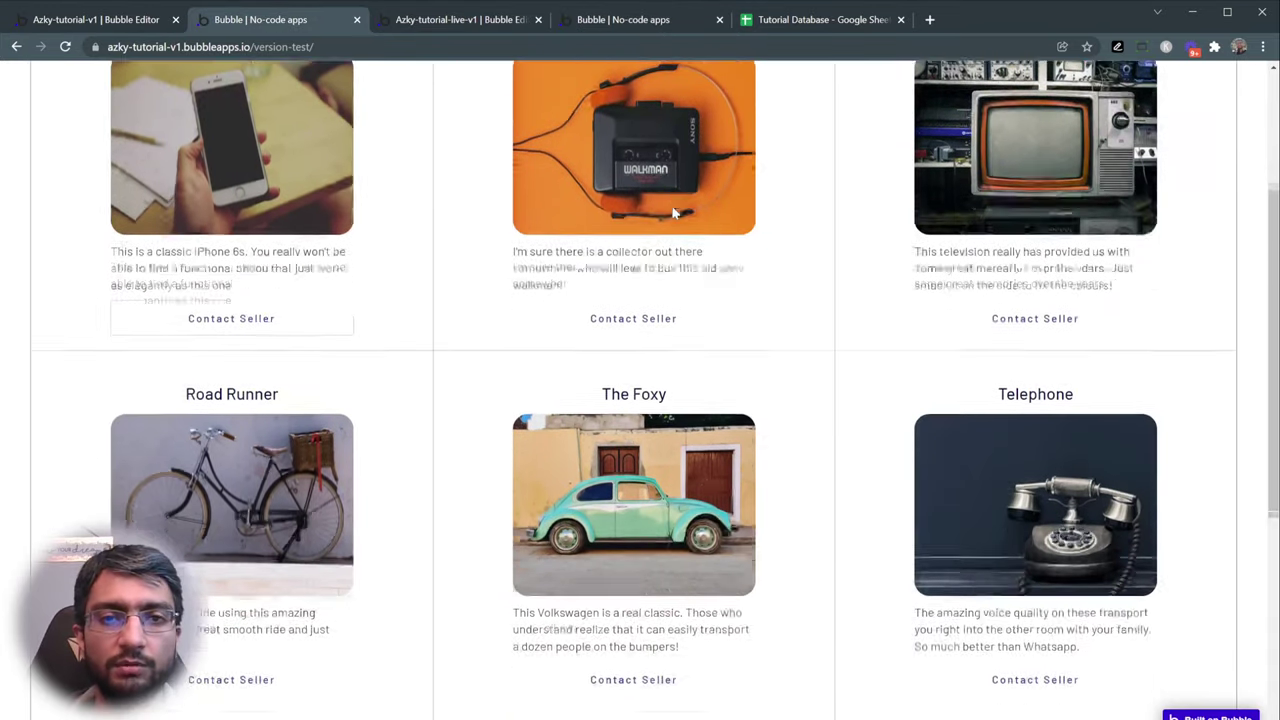
{"action": "scroll", "coordinate": [284, 378], "scroll_direction": "down", "scroll_amount": 3}
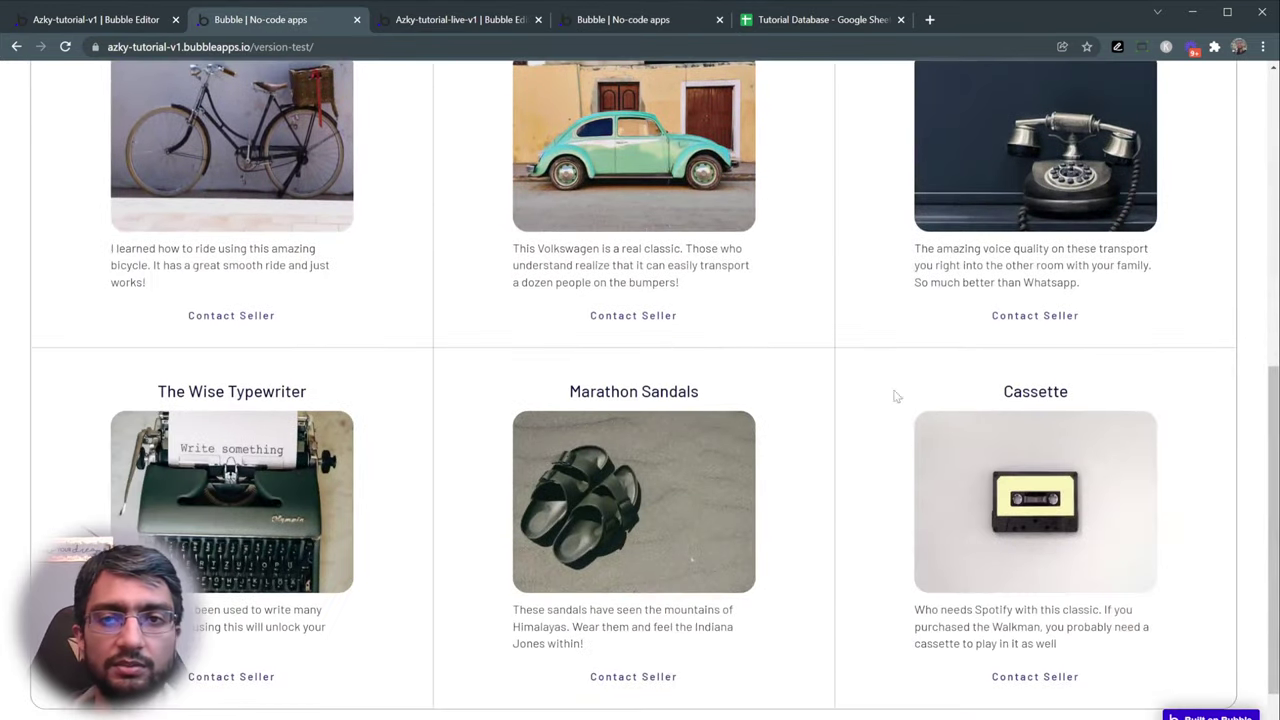
{"action": "scroll", "coordinate": [896, 396], "scroll_direction": "up", "scroll_amount": 6}
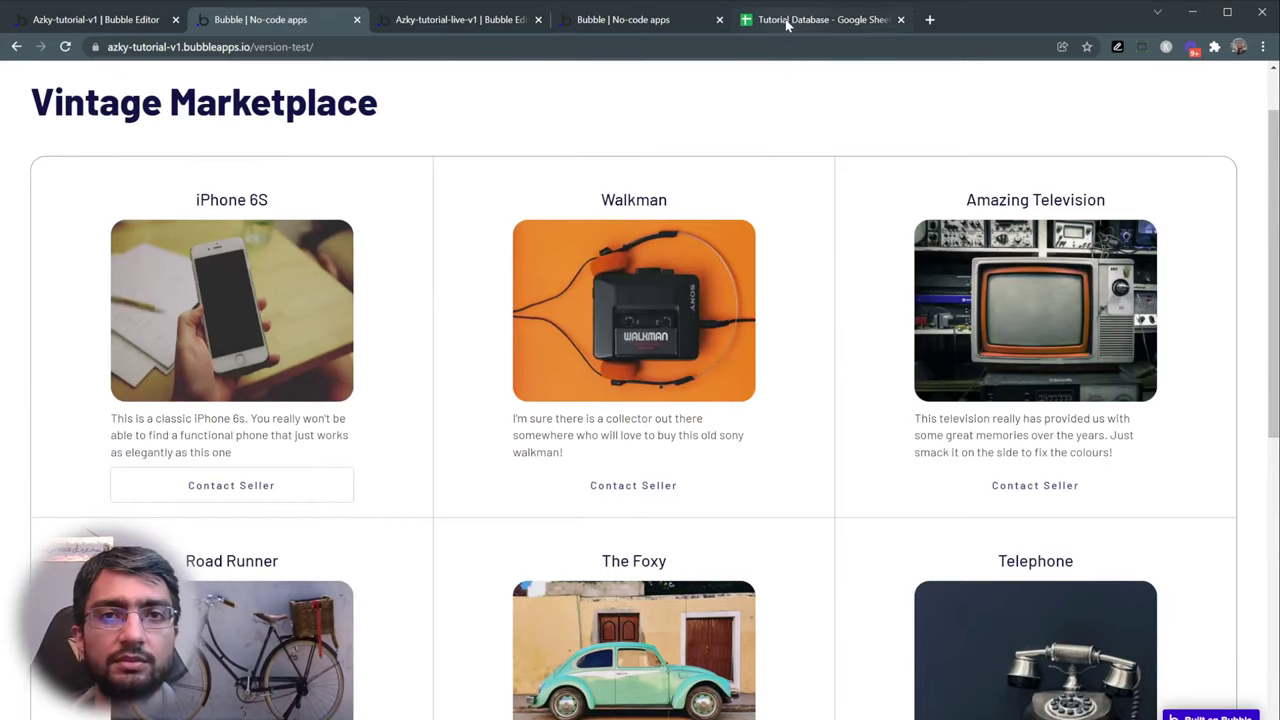
- Submit a Walkman listing with a description and photo
{"action": "left_click", "coordinate": [643, 19]}
{"action": "type", "text": "Walkman"}
{"action": "left_click", "coordinate": [91, 257]}
{"action": "type", "text": "Amazing tech"}
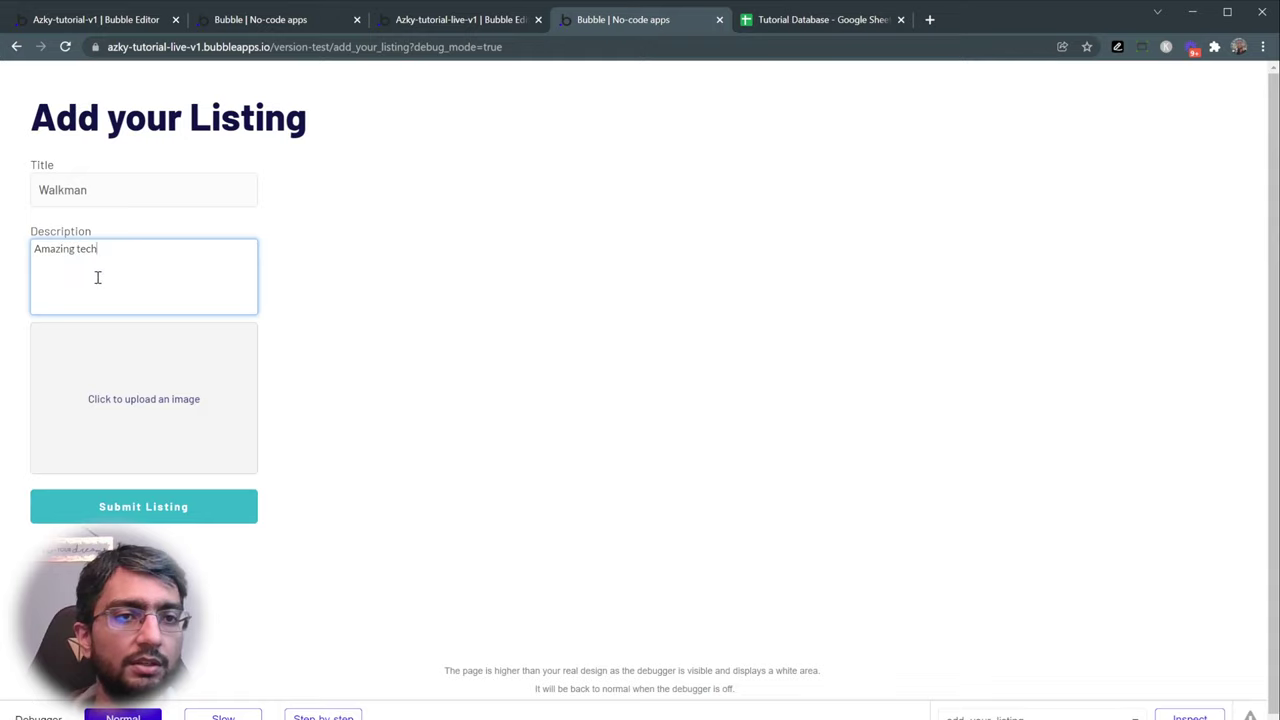
{"action": "left_click", "coordinate": [128, 340]}
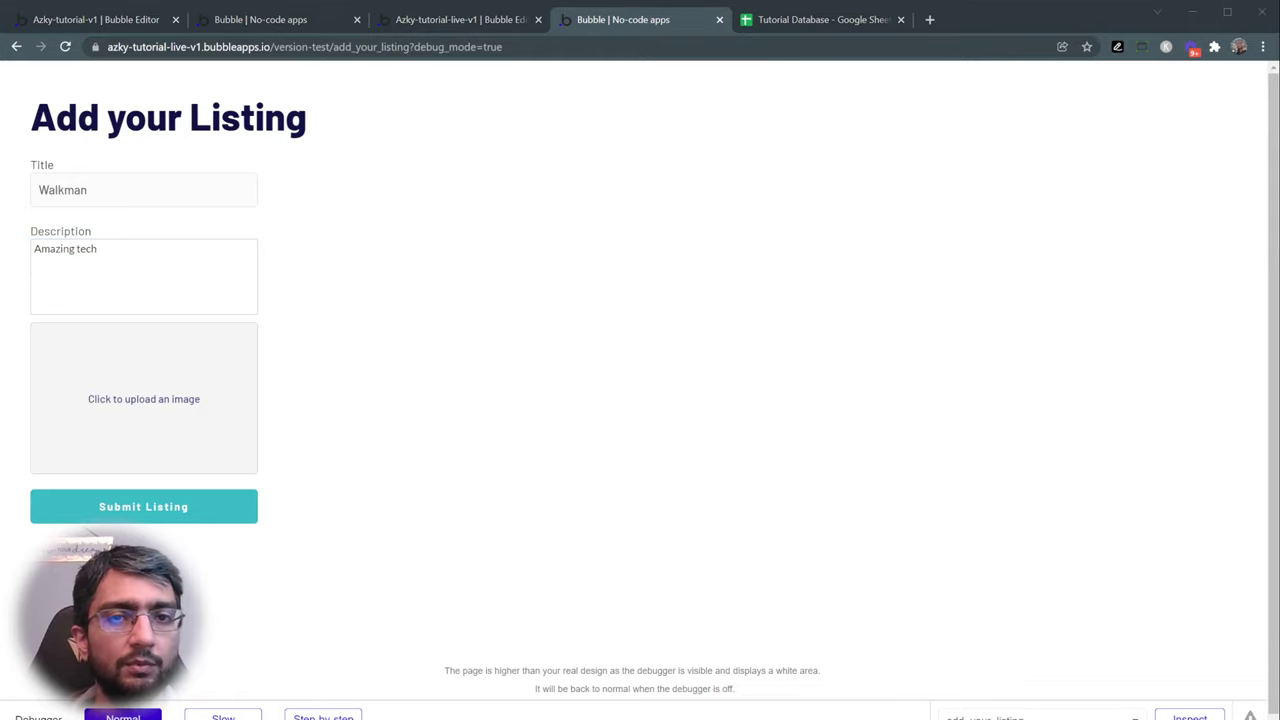
{"action": "key", "text": "Return"}
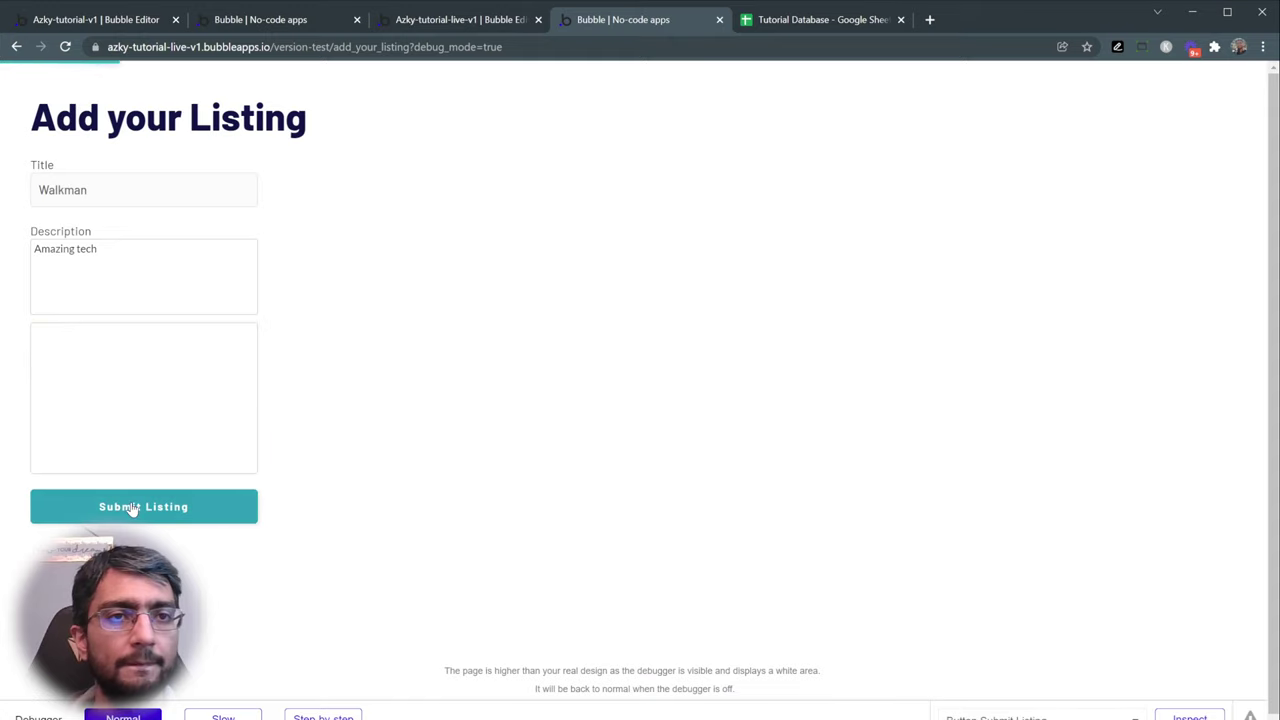
{"action": "left_click", "coordinate": [132, 507]}
- Submit a Sandals listing with a description and photo
{"action": "left_click", "coordinate": [93, 195]}
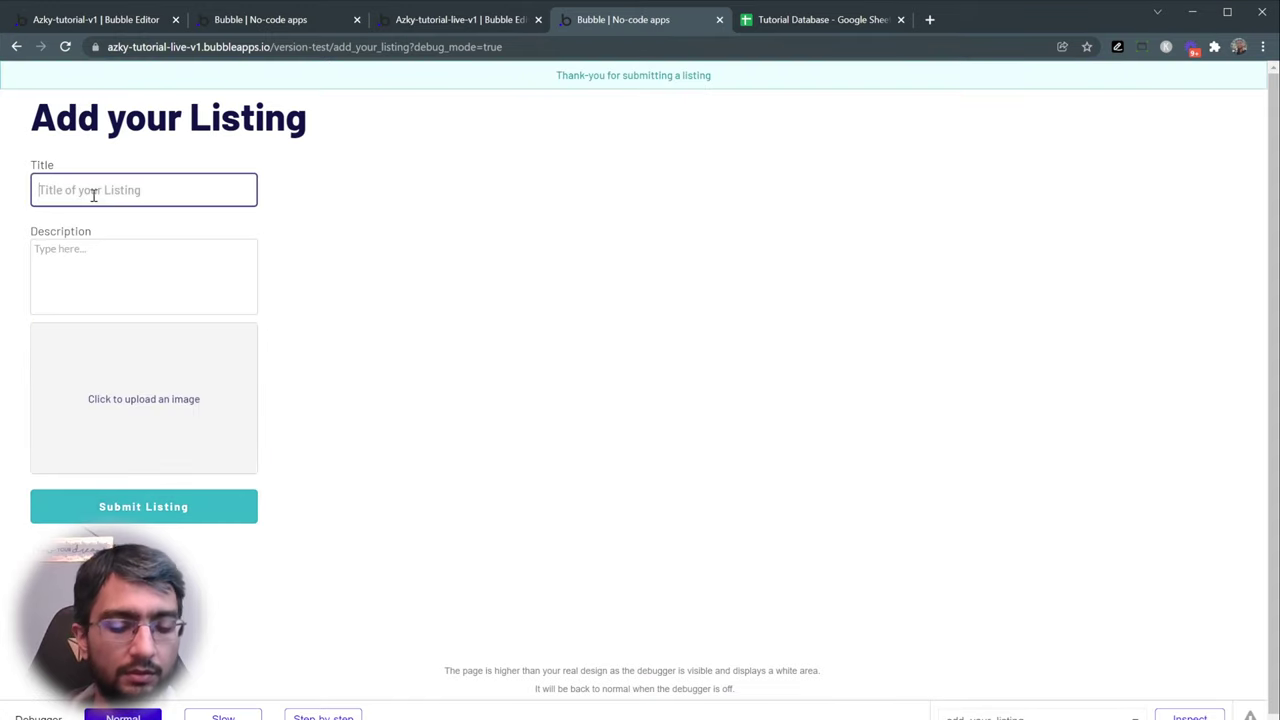
{"action": "type", "text": "Sandals"}
{"action": "left_click", "coordinate": [96, 265]}
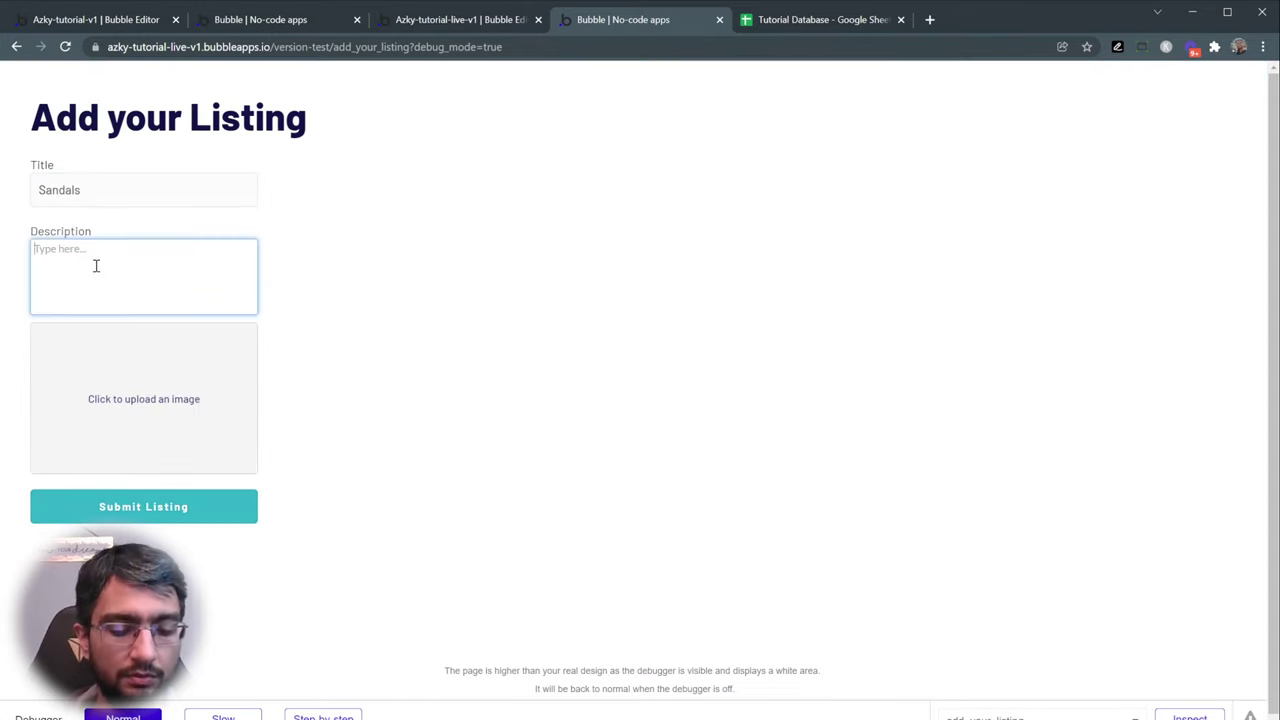
{"action": "type", "text": "Marathon in these"}
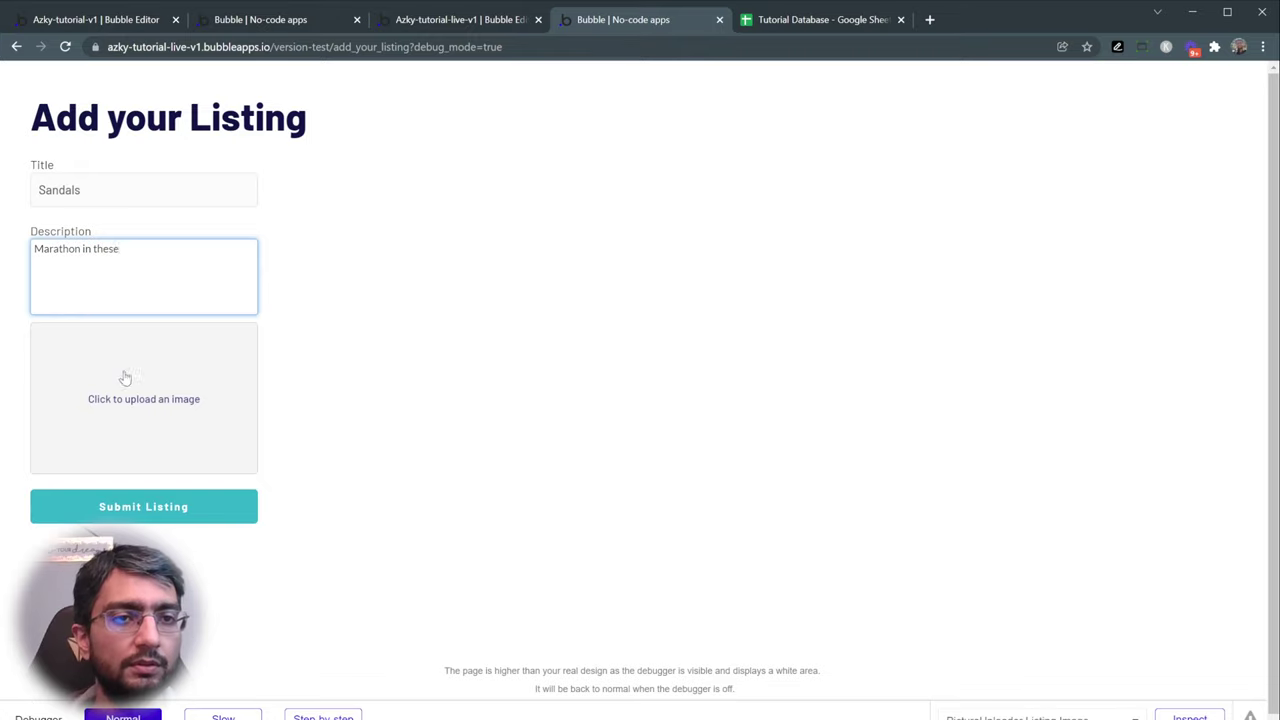
{"action": "left_click", "coordinate": [124, 376]}
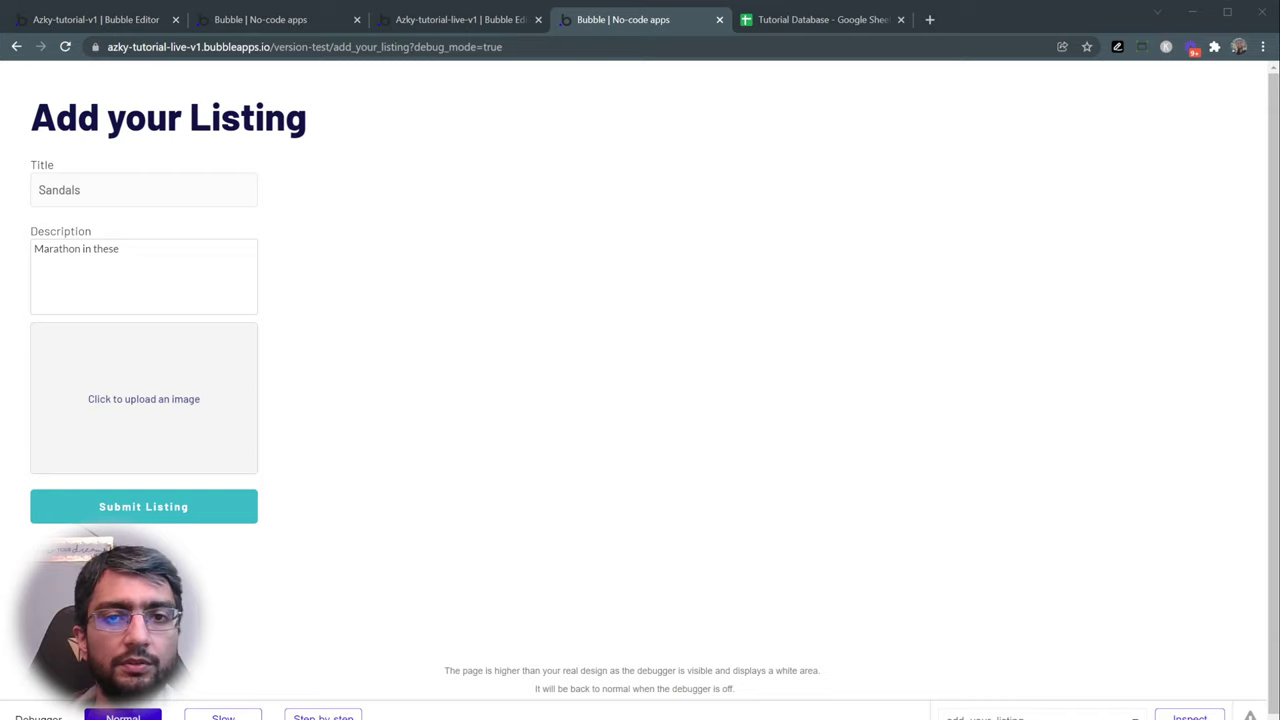
{"action": "key", "text": "Escape"}
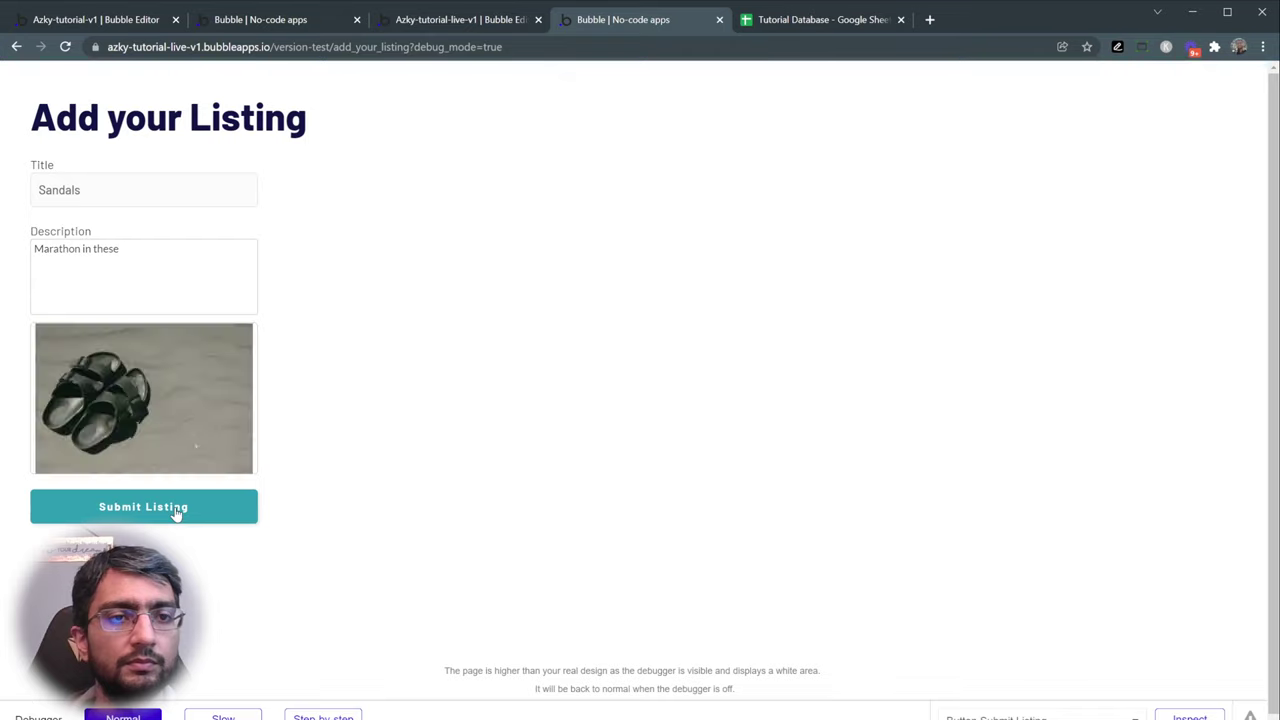
{"action": "left_click", "coordinate": [175, 512]}
- Submit a Television listing with a description and photo
{"action": "left_click", "coordinate": [172, 183]}
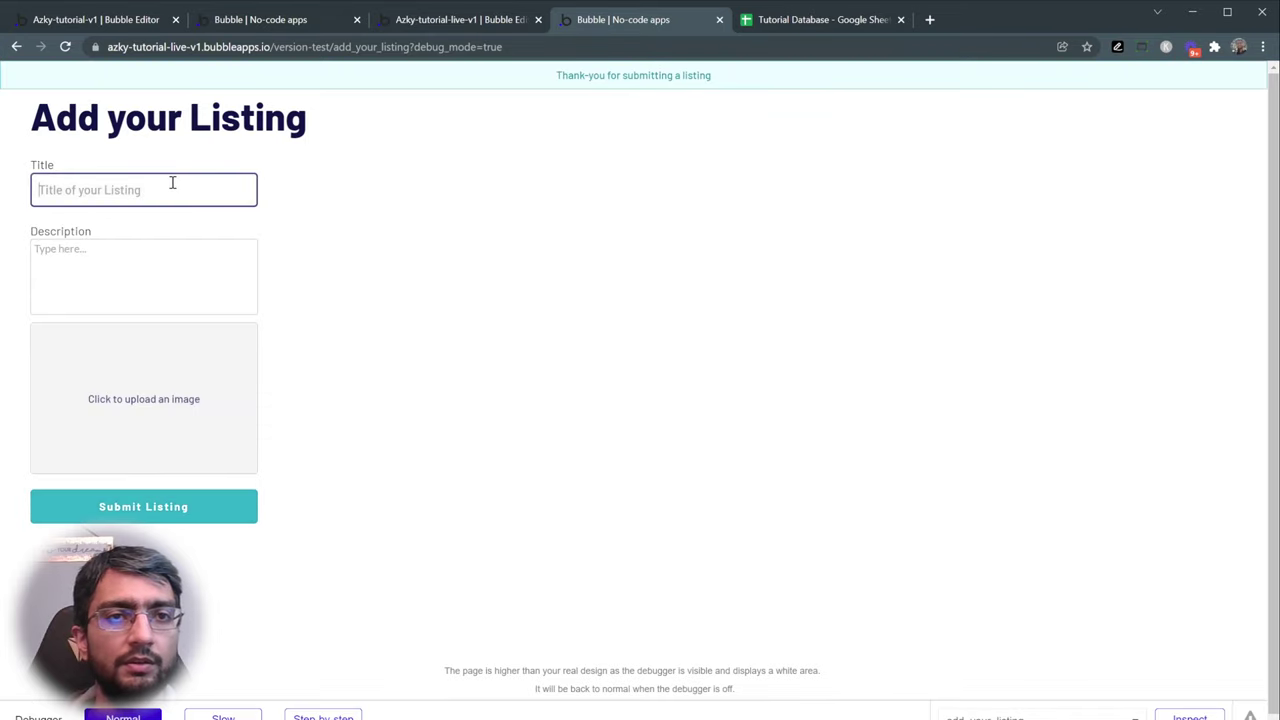
{"action": "type", "text": "Tele"}
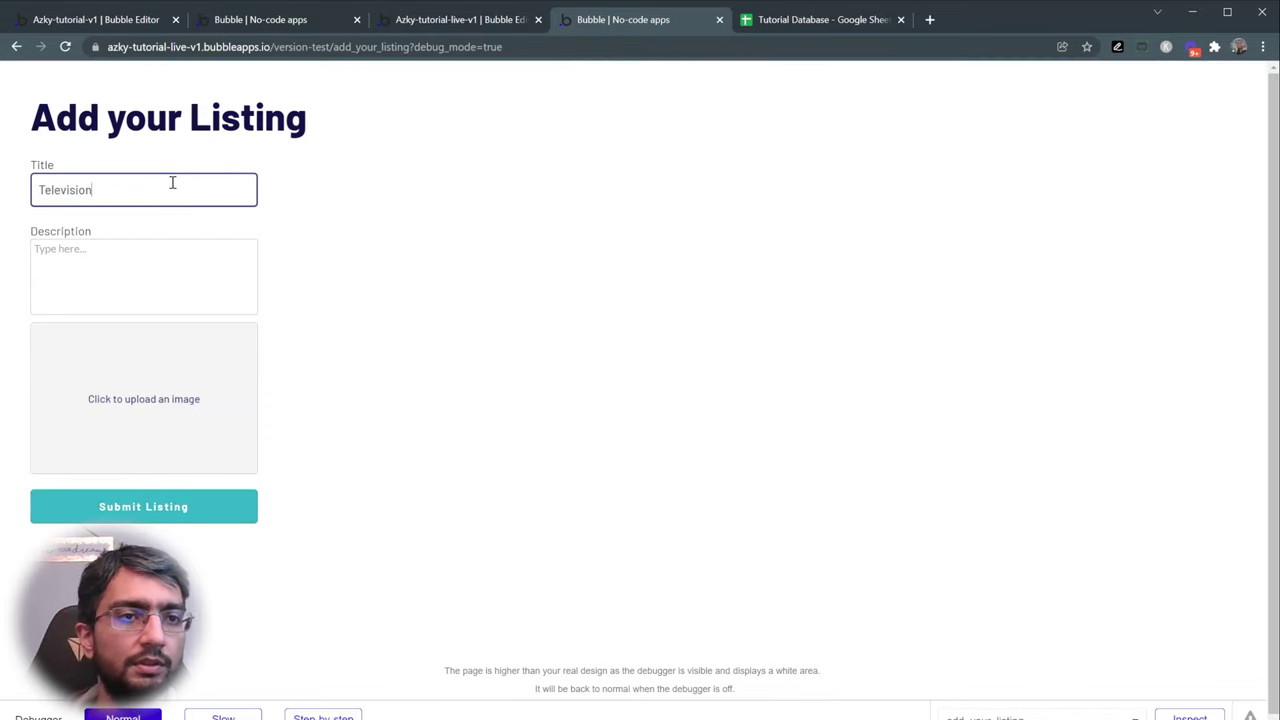
{"action": "type", "text": "vision"}
{"action": "left_click", "coordinate": [157, 260]}
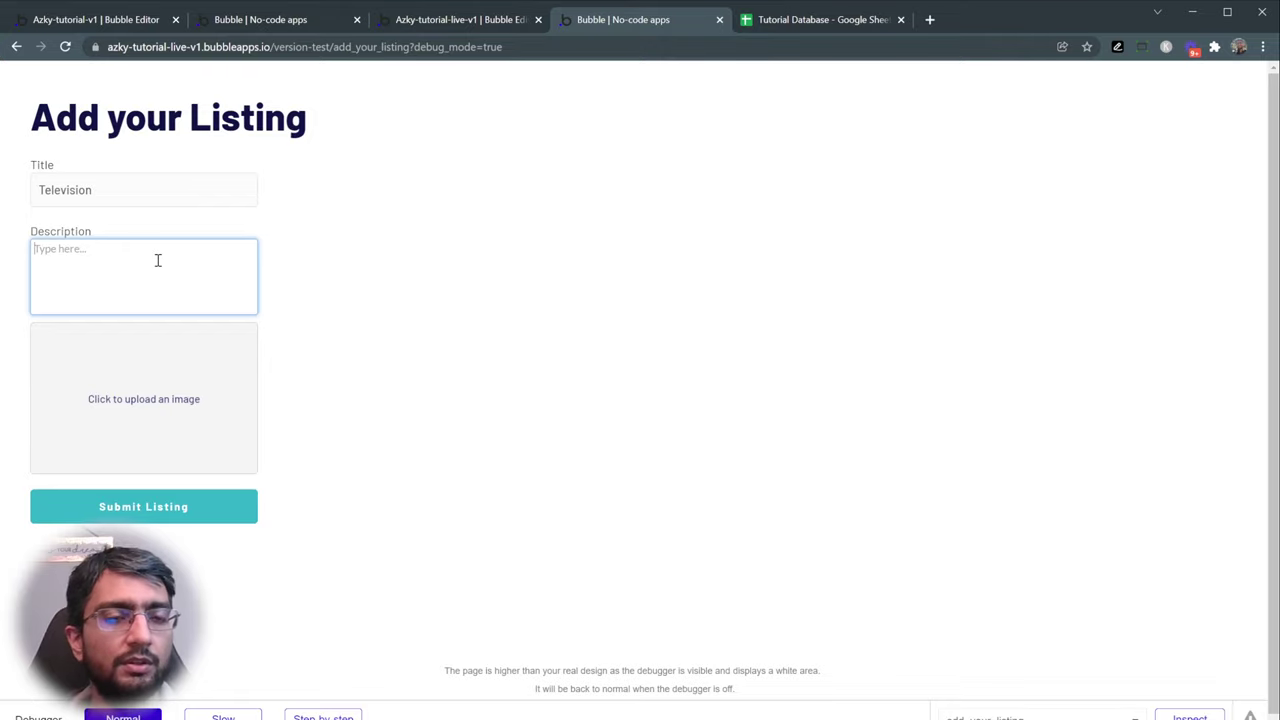
{"action": "type", "text": "Great quality"}
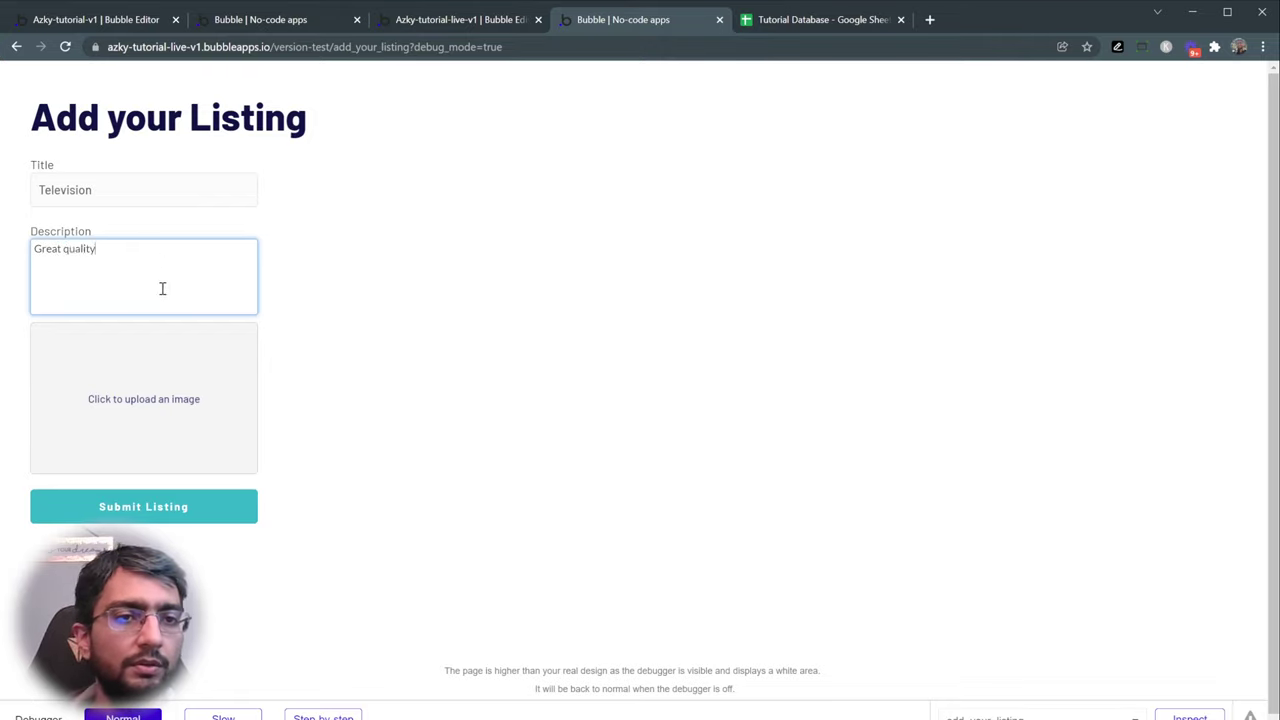
{"action": "key", "text": "Tab"}
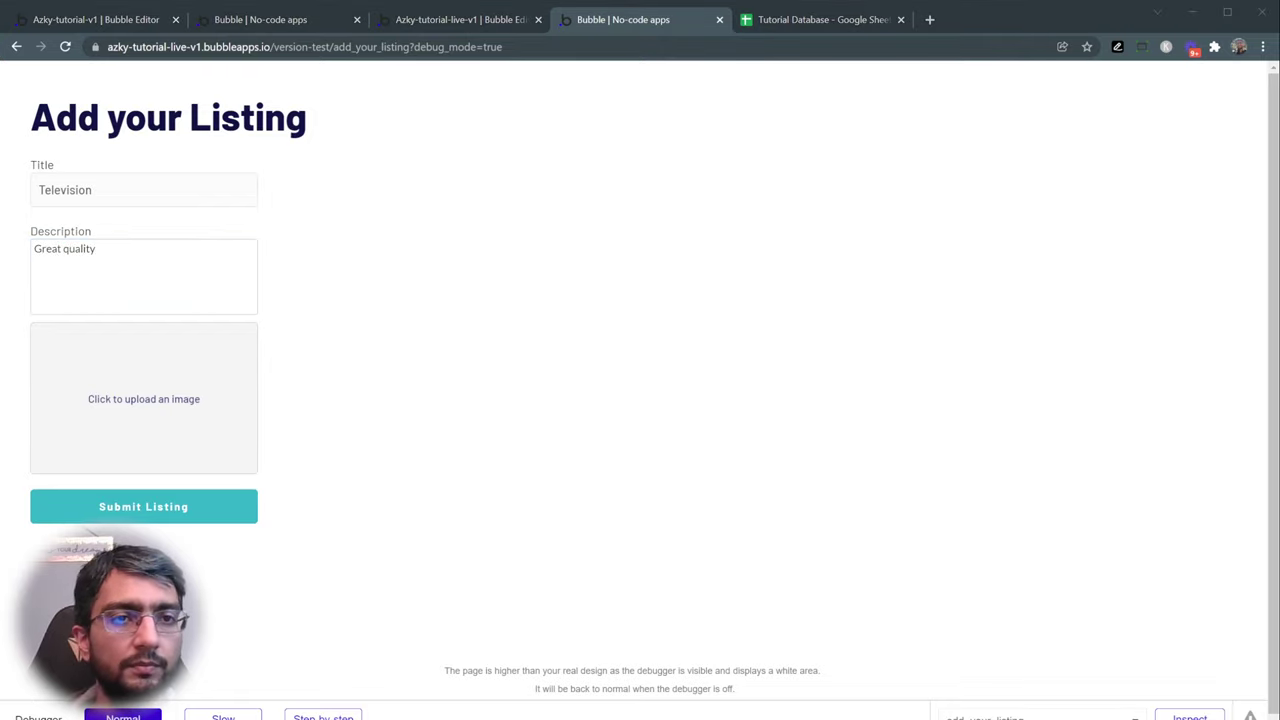
{"action": "key", "text": "Tab"}
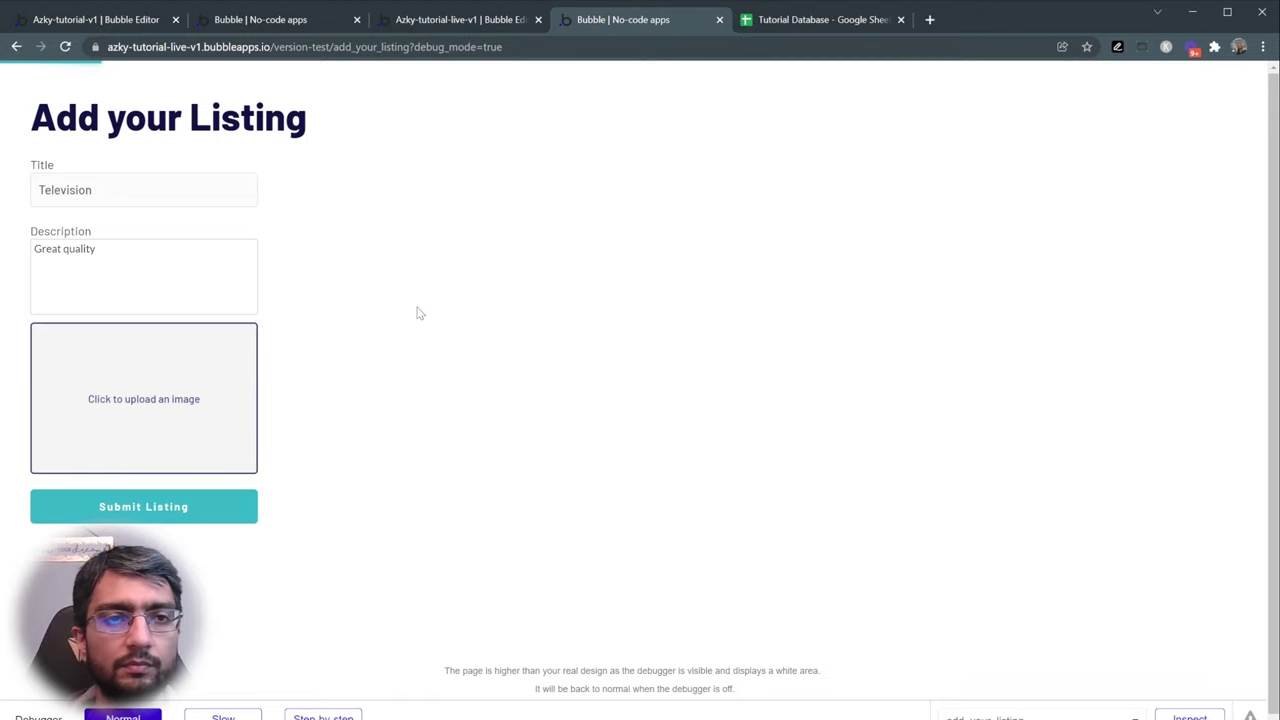
{"action": "left_click", "coordinate": [160, 518]}
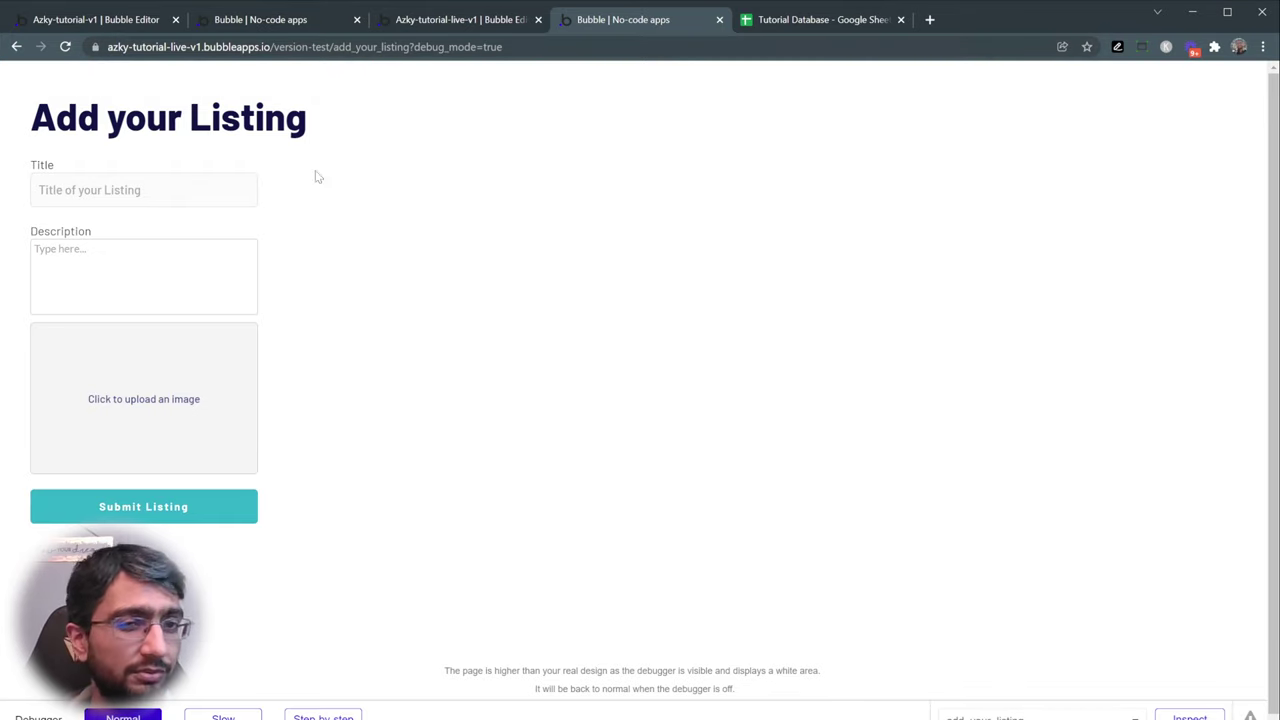
- Select the add_your_listing page path in the browser address bar
{"action": "left_click_drag", "start_coordinate": [148, 116], "coordinate": [305, 117]}
{"action": "left_click", "coordinate": [305, 117]}
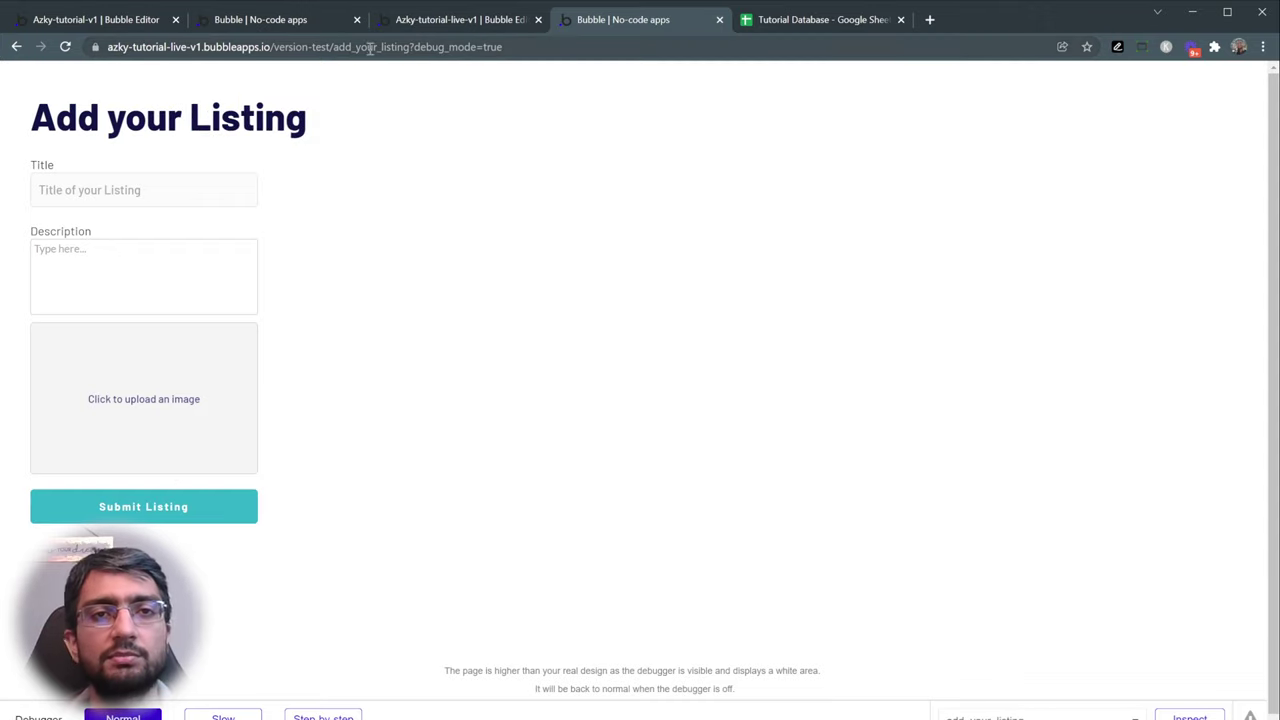
{"action": "left_click_drag", "start_coordinate": [338, 47], "coordinate": [603, 51]}
- Delete the page path from the URL to load the home page's six-listing grid
{"action": "key", "text": "BackSpace"}
{"action": "key", "text": "Return"}
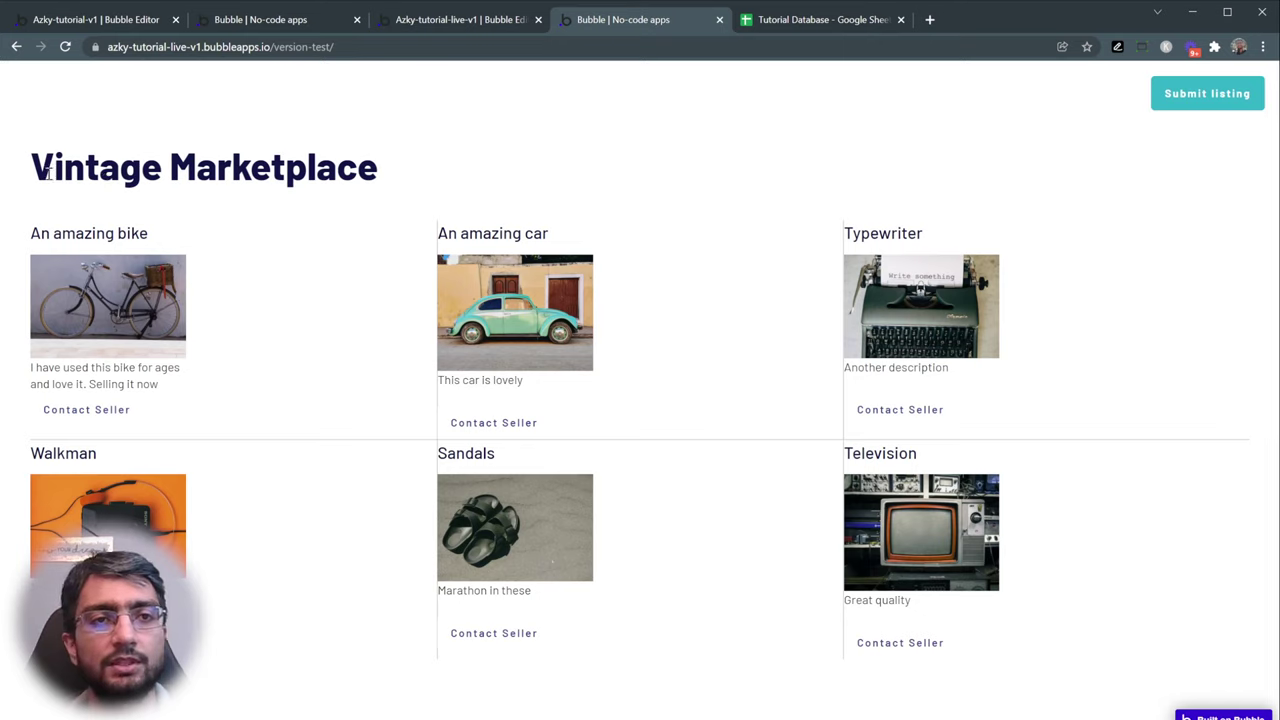
{"action": "left_click_drag", "start_coordinate": [48, 172], "coordinate": [346, 163]}
{"action": "left_click", "coordinate": [290, 179]}
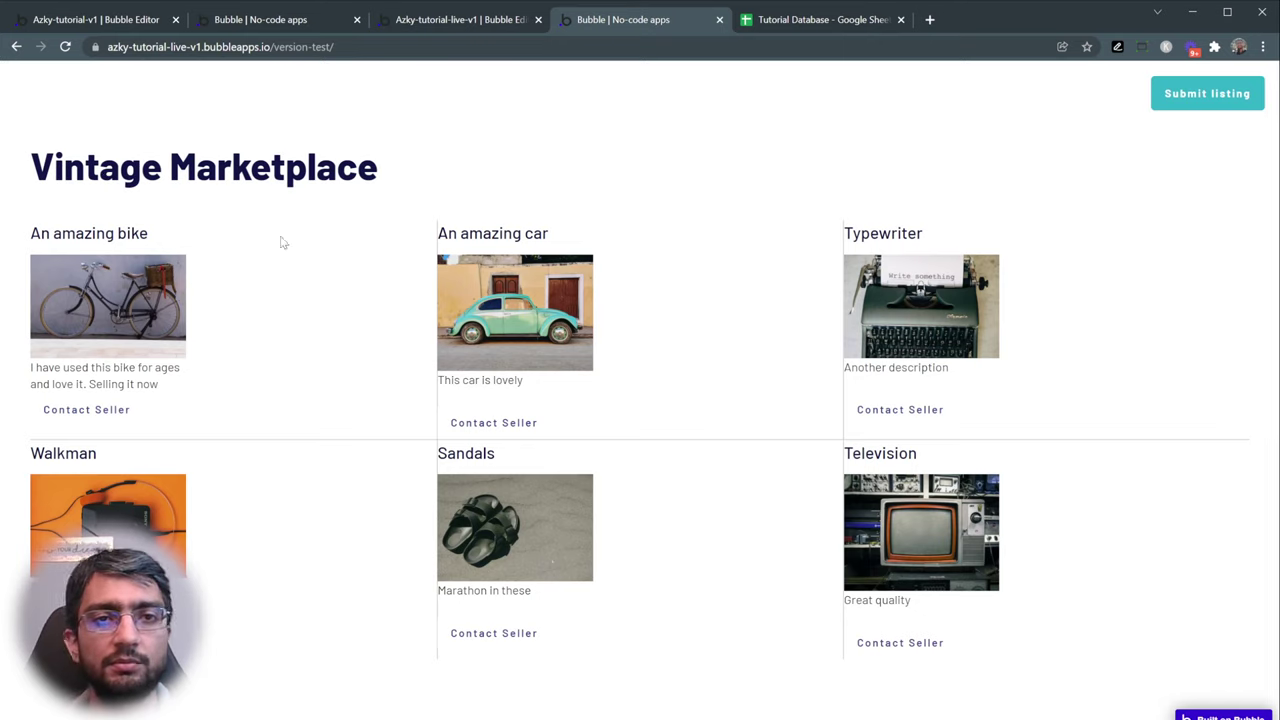
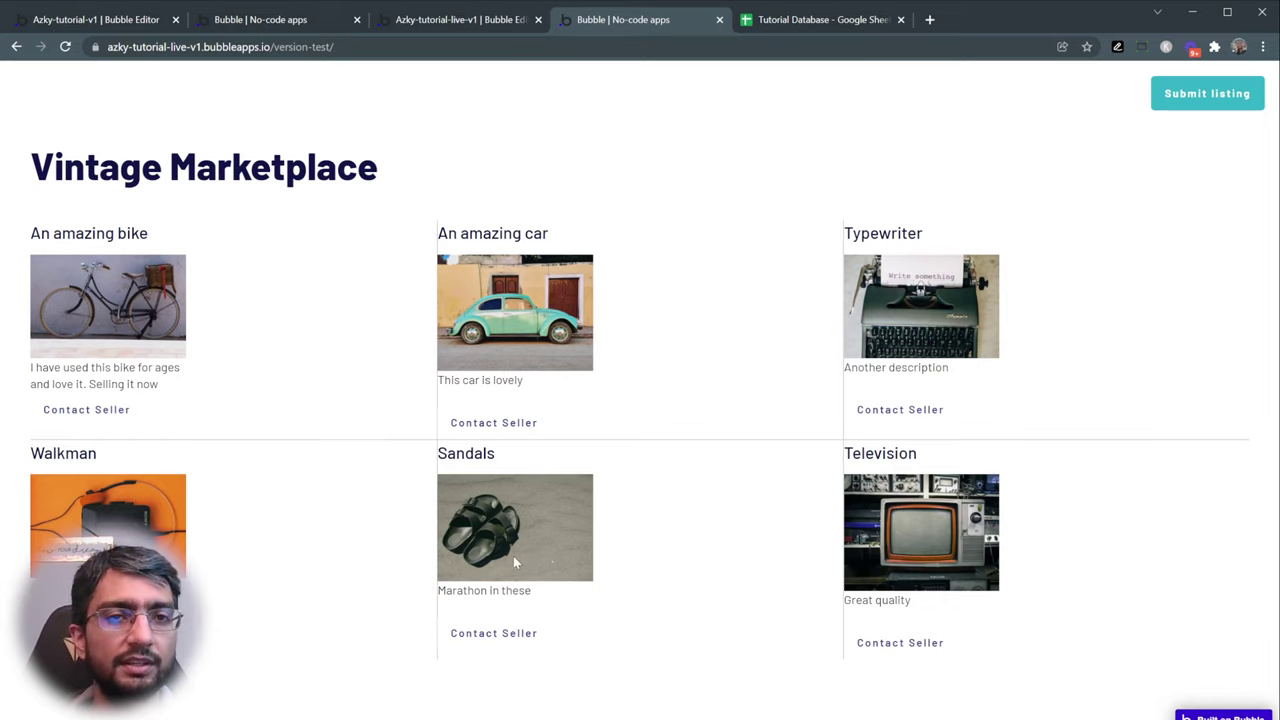
- Return to the page design canvas and select the listing image in the repeating group
{"action": "left_click", "coordinate": [437, 21]}
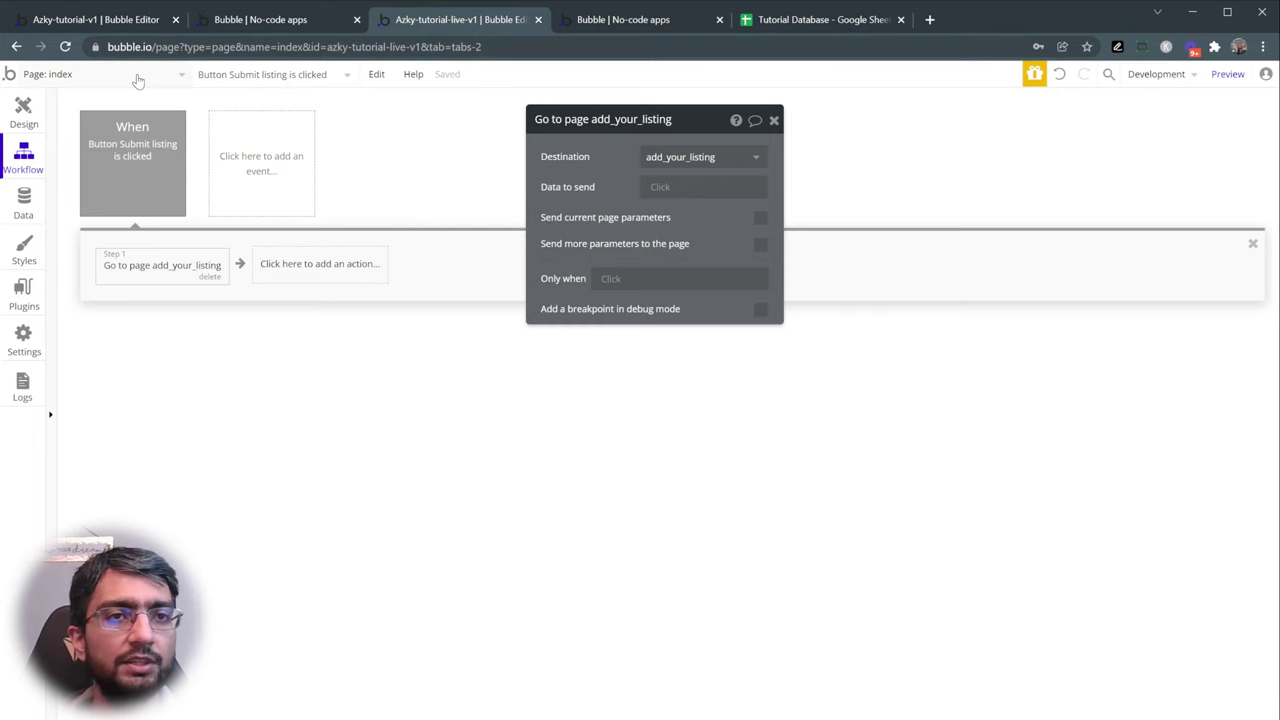
{"action": "left_click", "coordinate": [24, 112]}
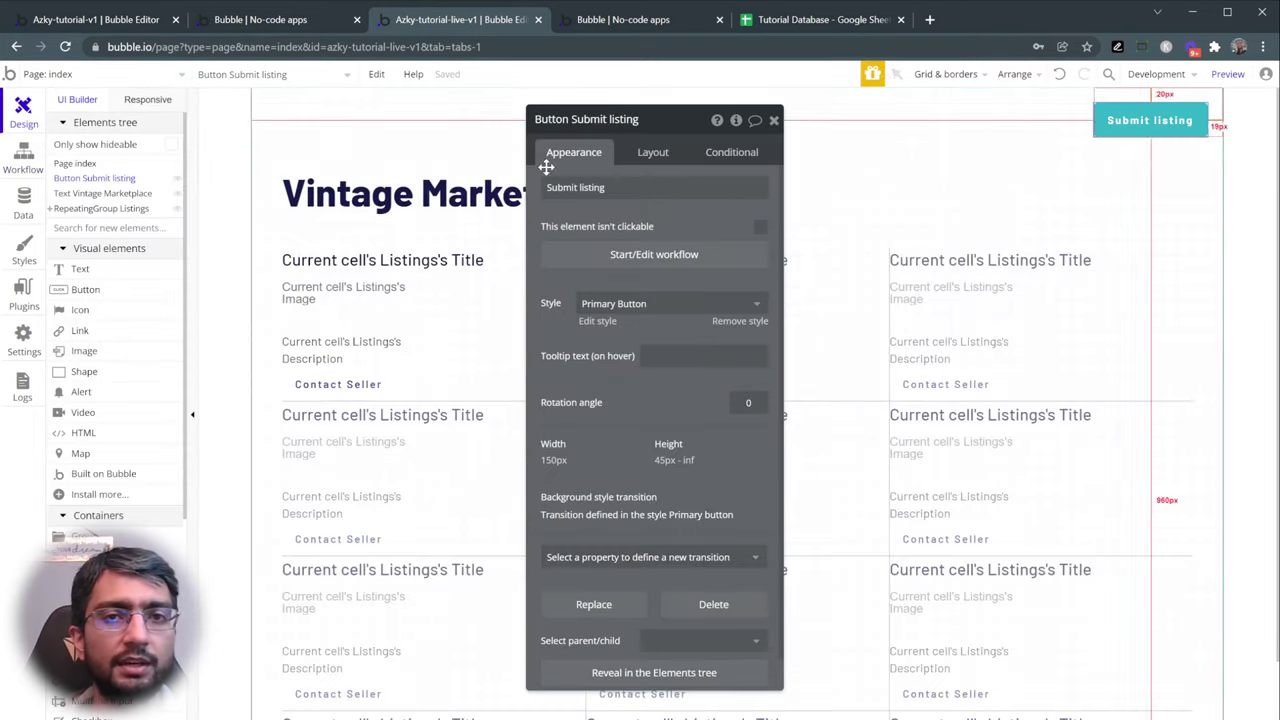
{"action": "left_click_drag", "start_coordinate": [543, 168], "coordinate": [936, 193]}
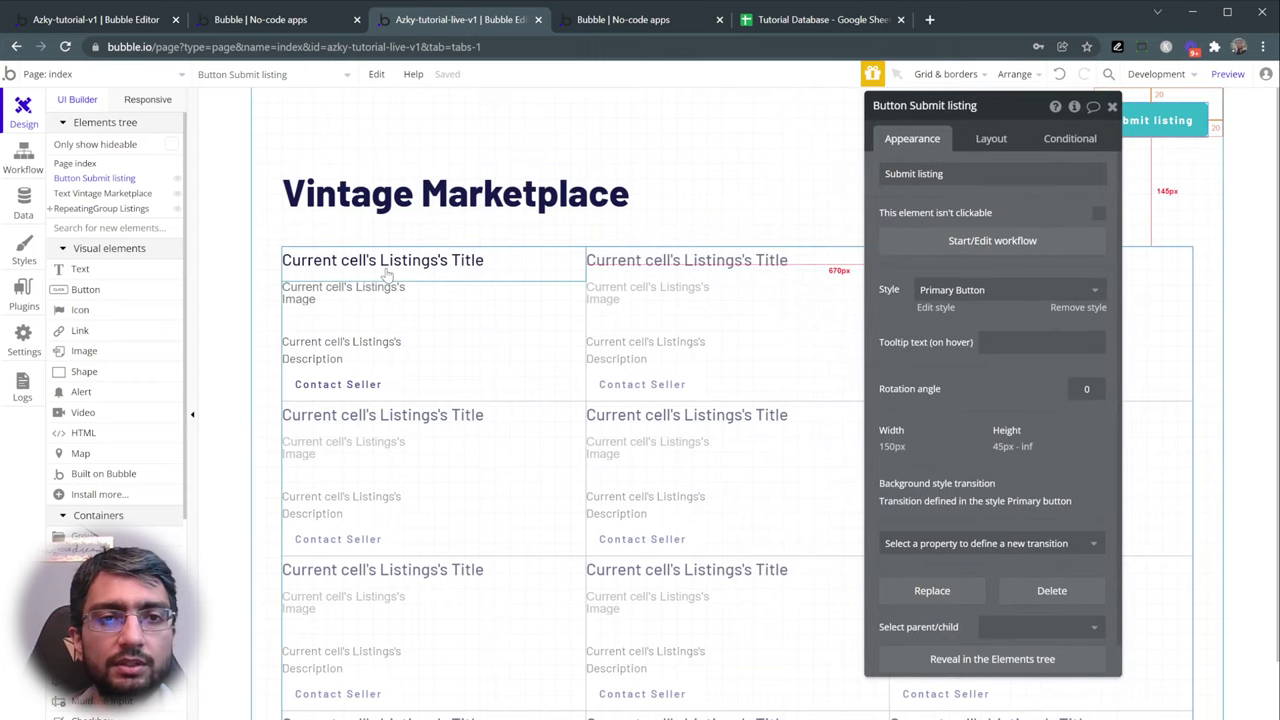
{"action": "left_click", "coordinate": [370, 262]}
{"action": "left_click", "coordinate": [362, 302]}
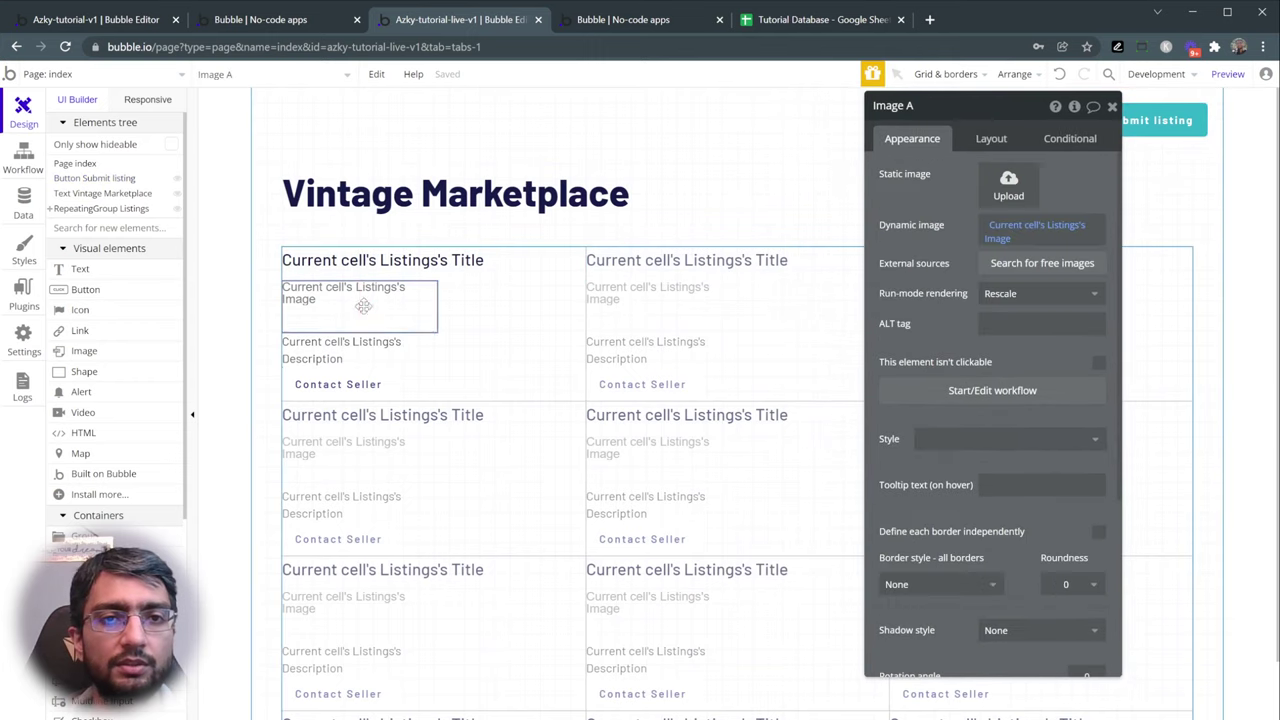
{"action": "left_click", "coordinate": [352, 350]}
{"action": "left_click", "coordinate": [358, 388]}
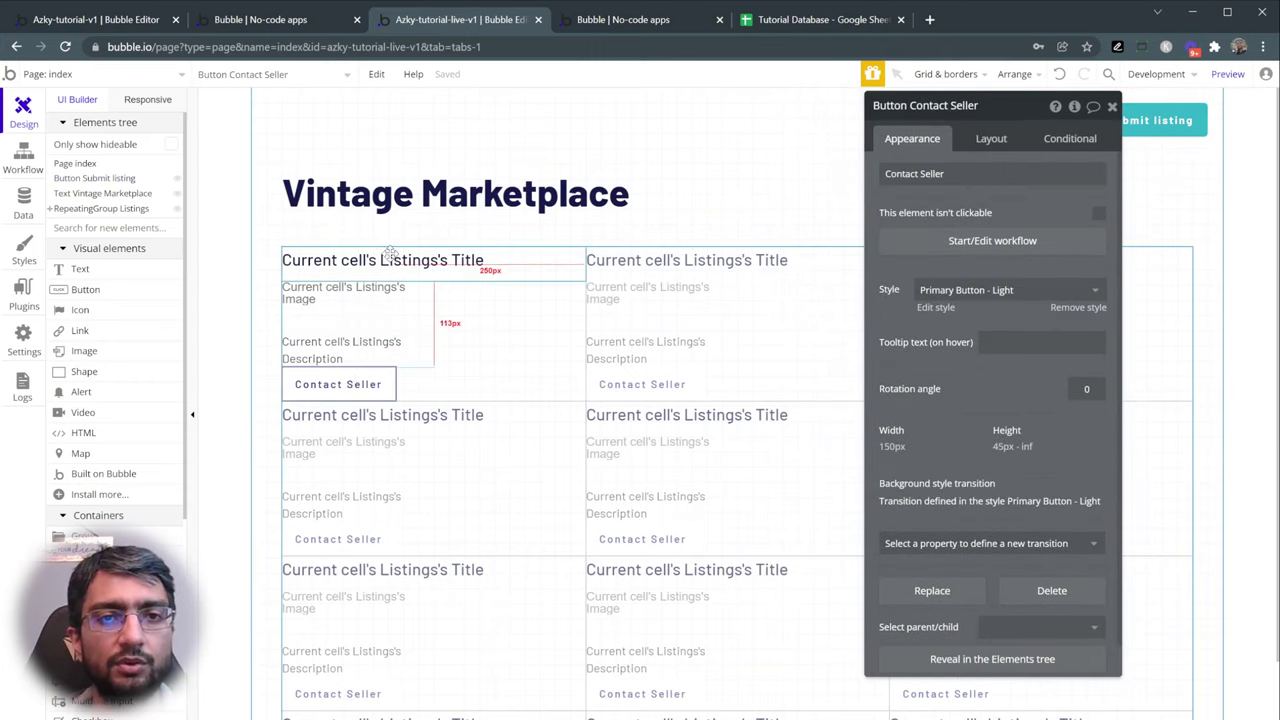
{"action": "left_click", "coordinate": [392, 260]}
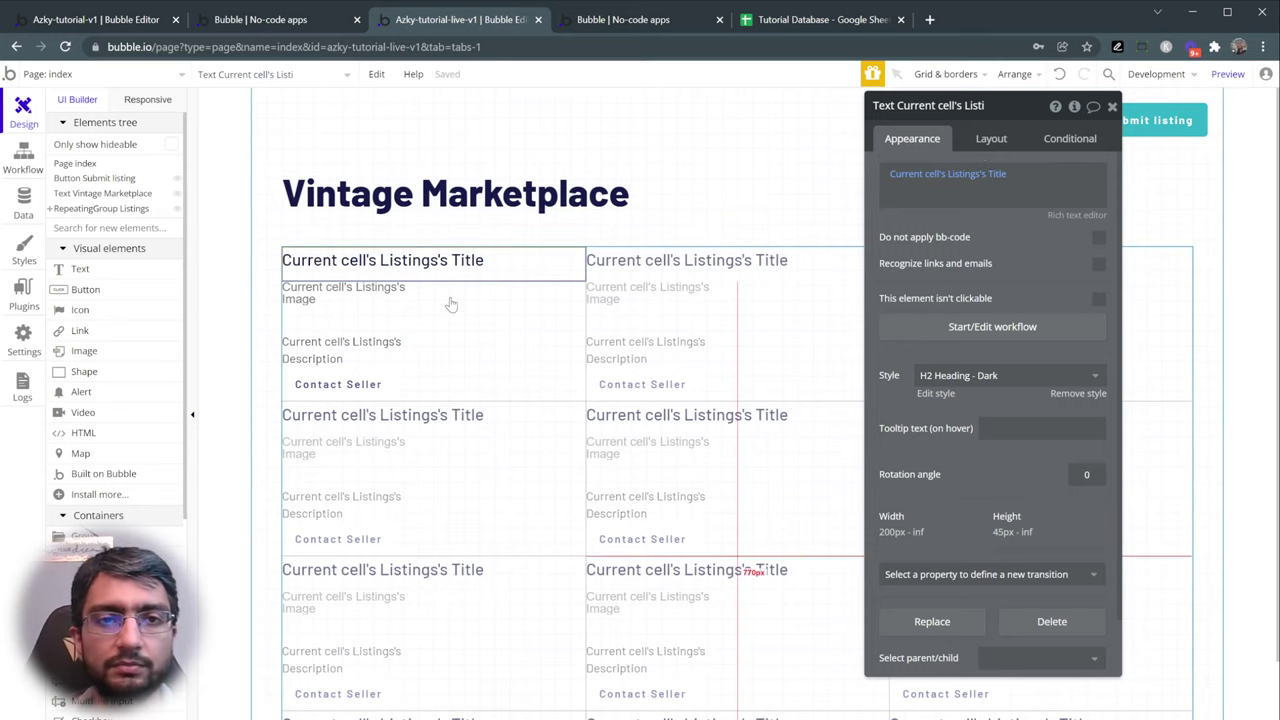
{"action": "left_click", "coordinate": [384, 313]}
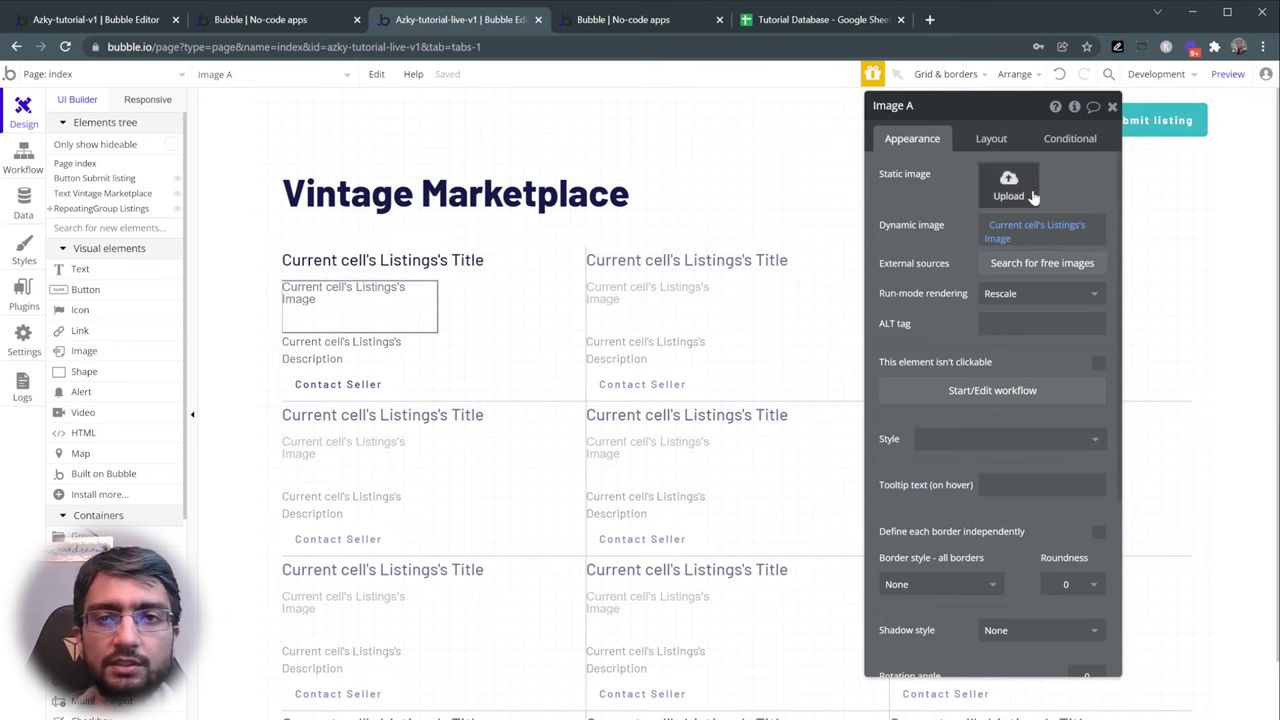
- Centre the listing image horizontally with a 10 px top margin
{"action": "left_click", "coordinate": [1005, 140]}
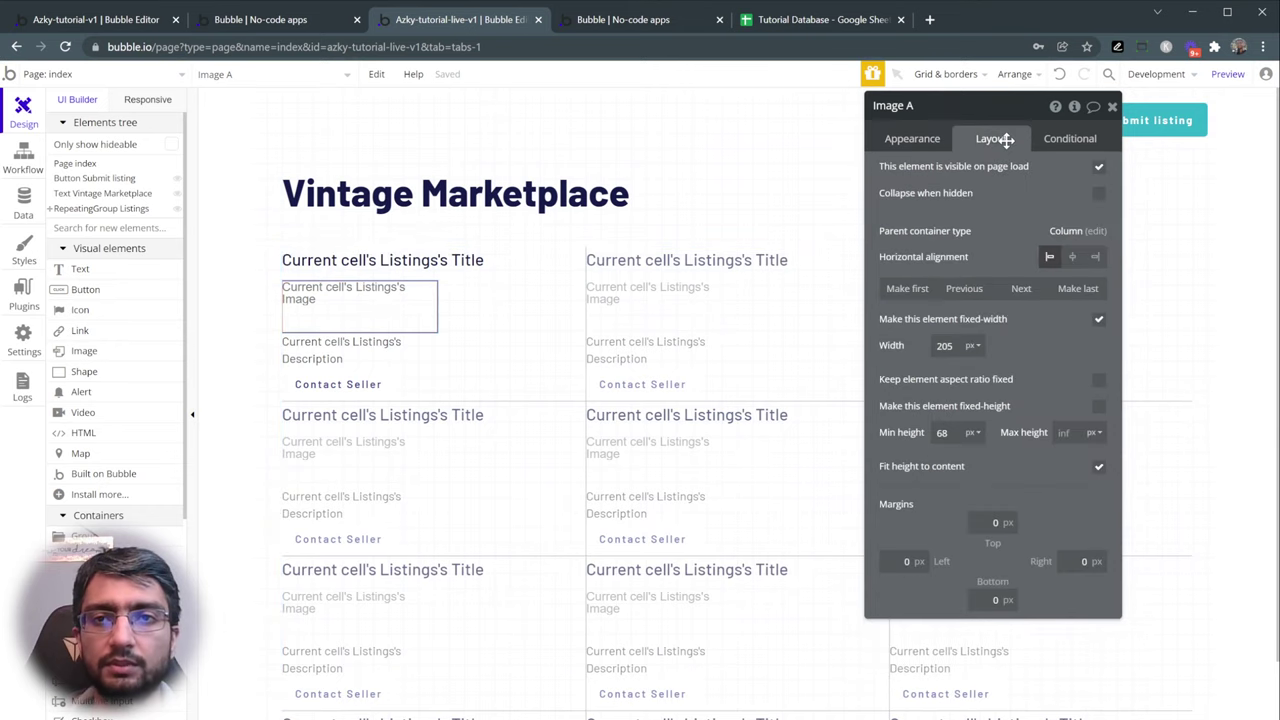
{"action": "left_click", "coordinate": [1072, 256]}
{"action": "left_click", "coordinate": [990, 521]}
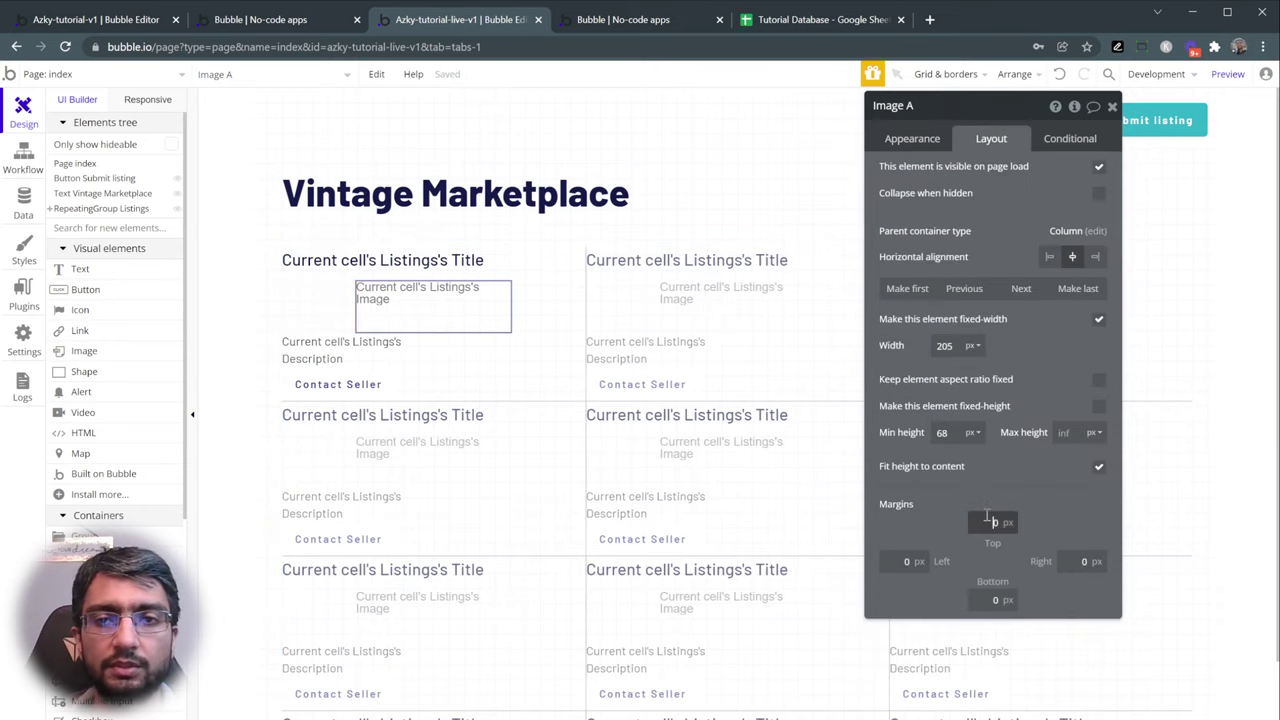
{"action": "type", "text": "10"}
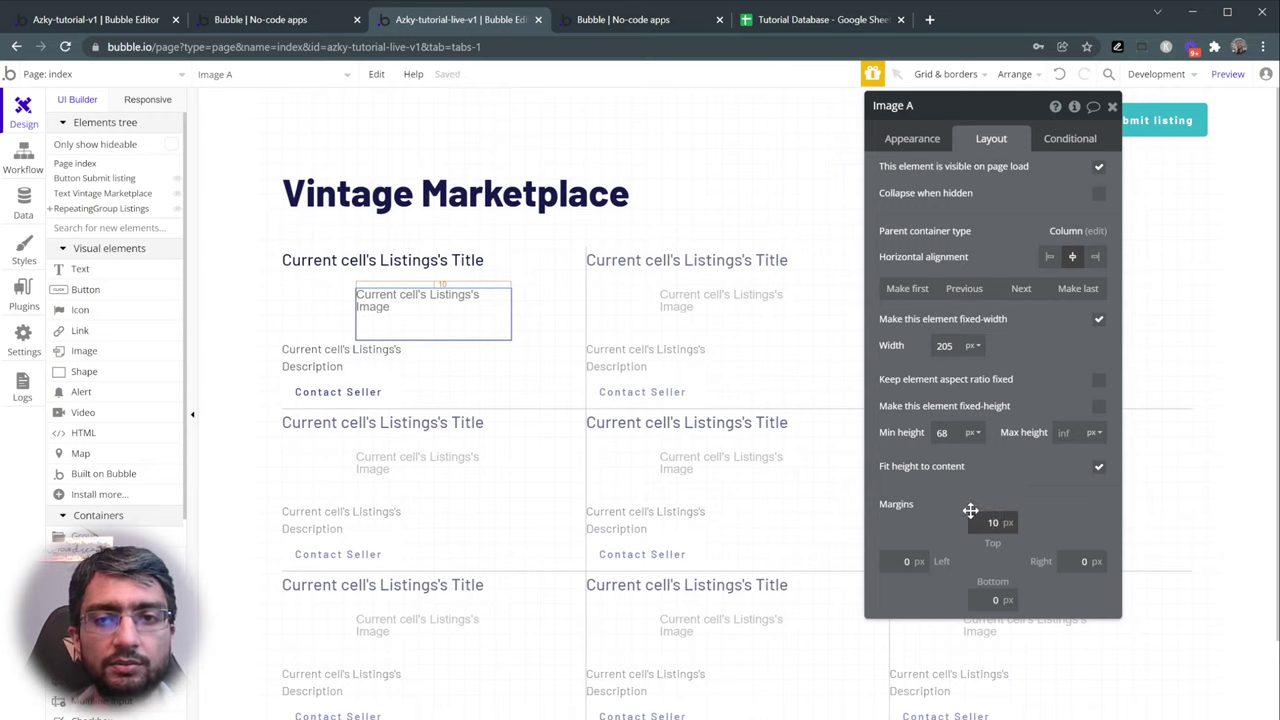
- Give the listing title a 20 px top margin and bring up its rich text editor
{"action": "left_click", "coordinate": [432, 263]}
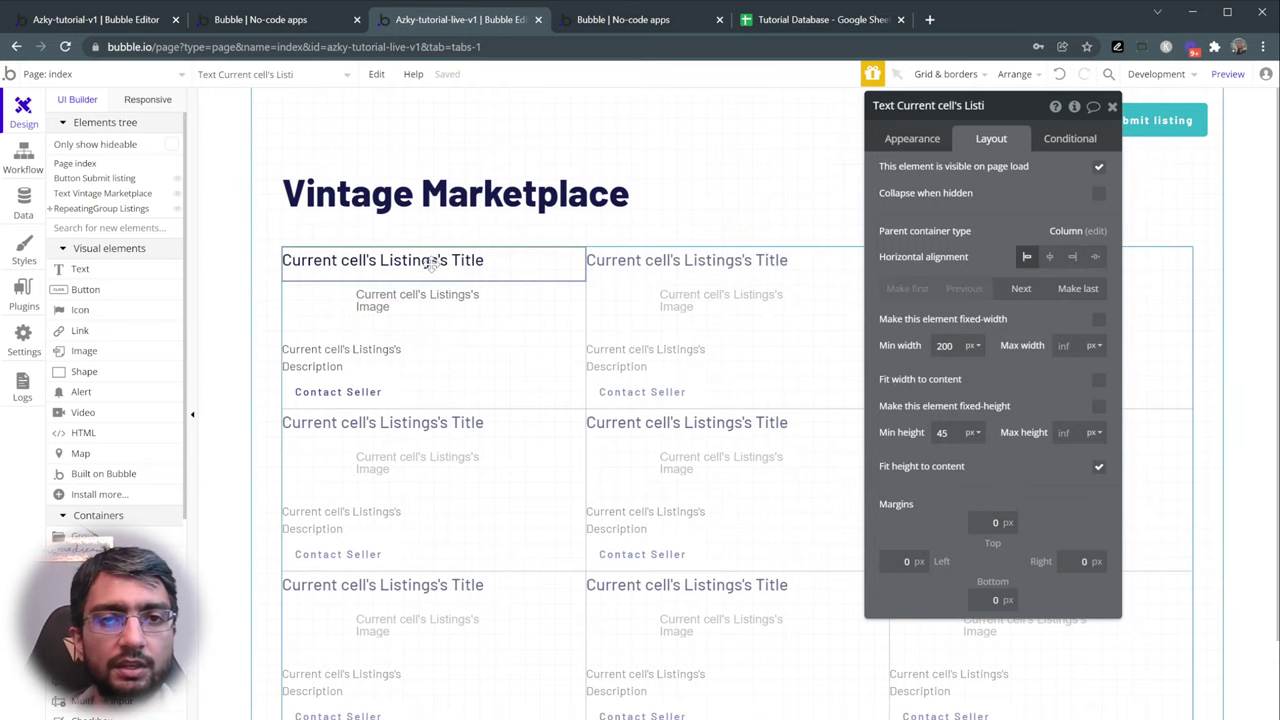
{"action": "left_click", "coordinate": [990, 521]}
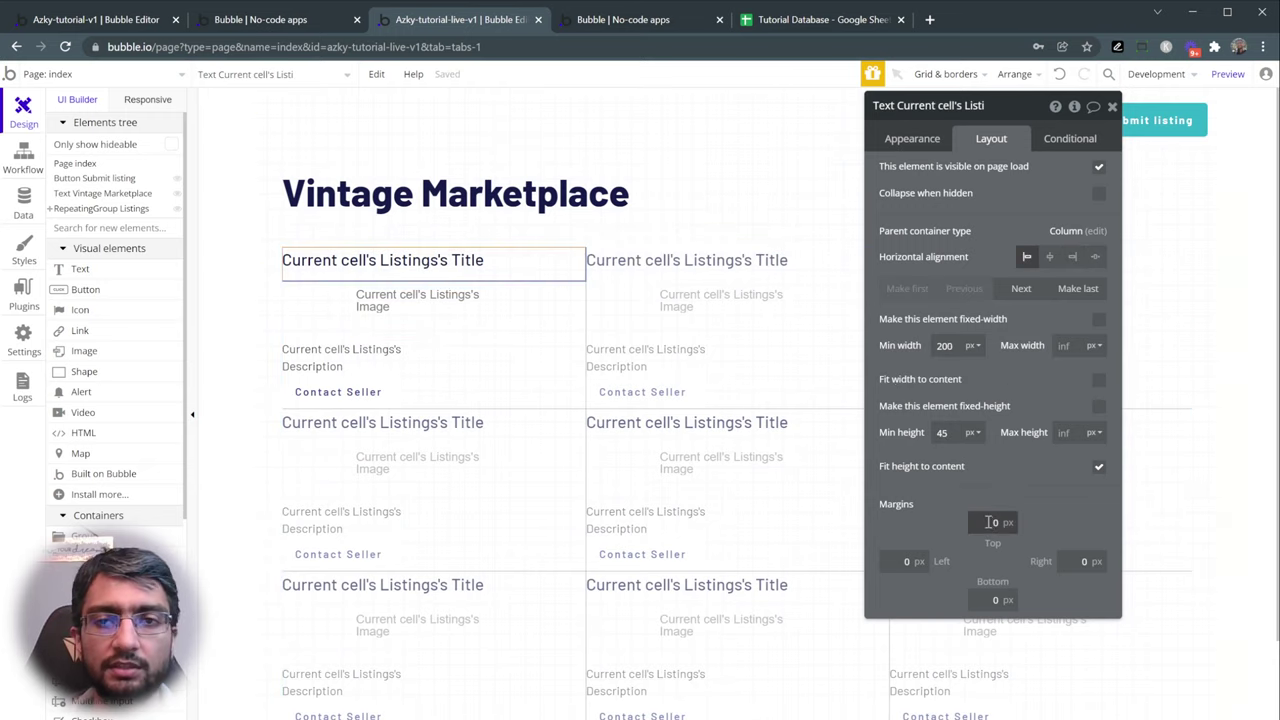
{"action": "type", "text": "20"}
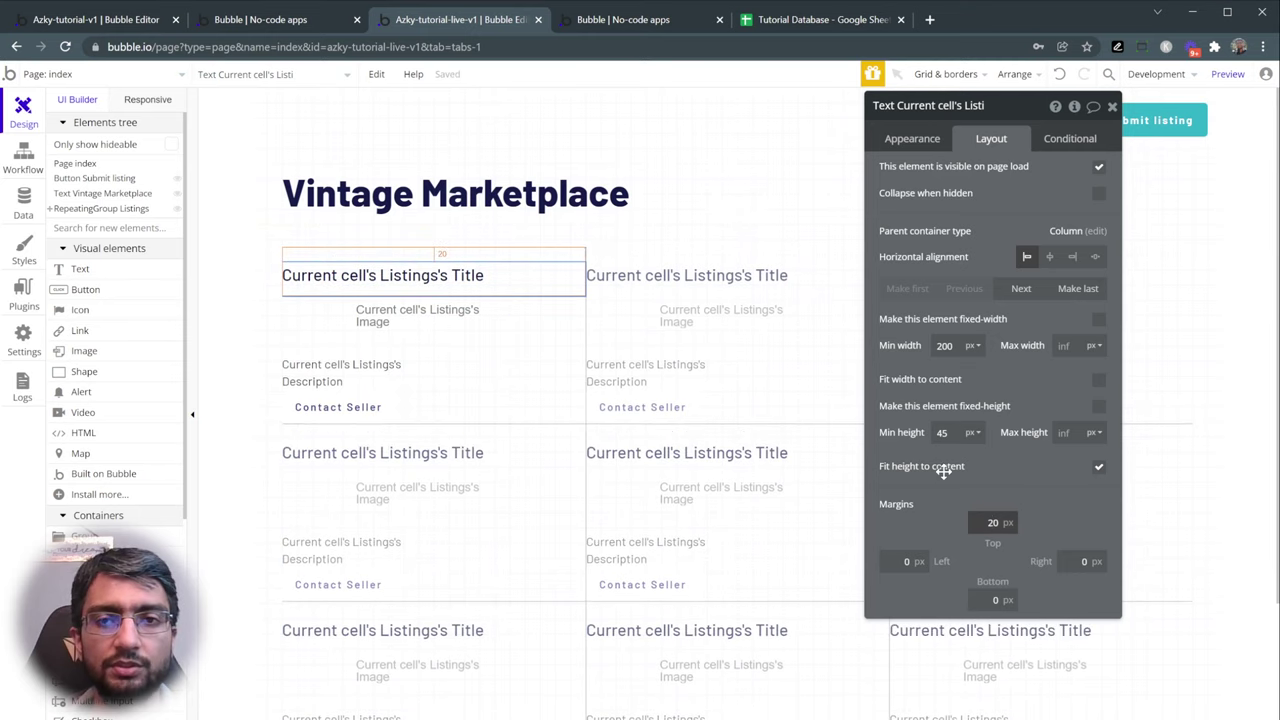
{"action": "left_click", "coordinate": [945, 434]}
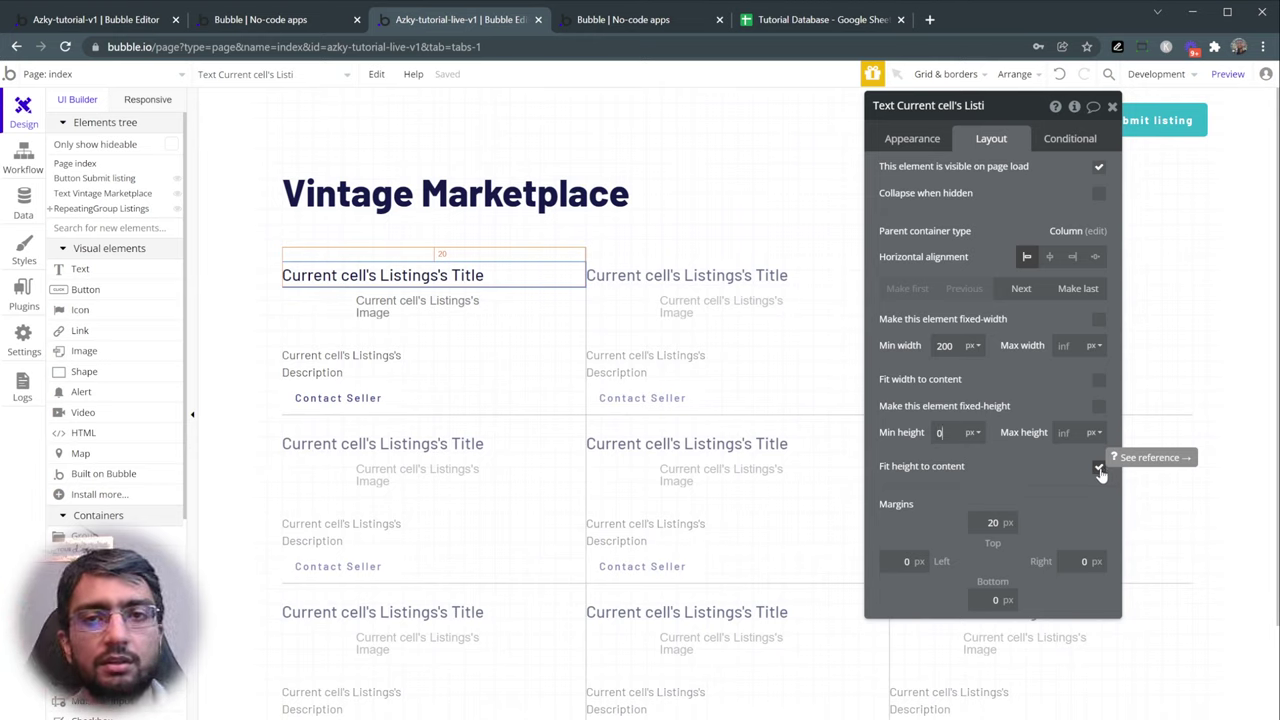
{"action": "left_click", "coordinate": [924, 140]}
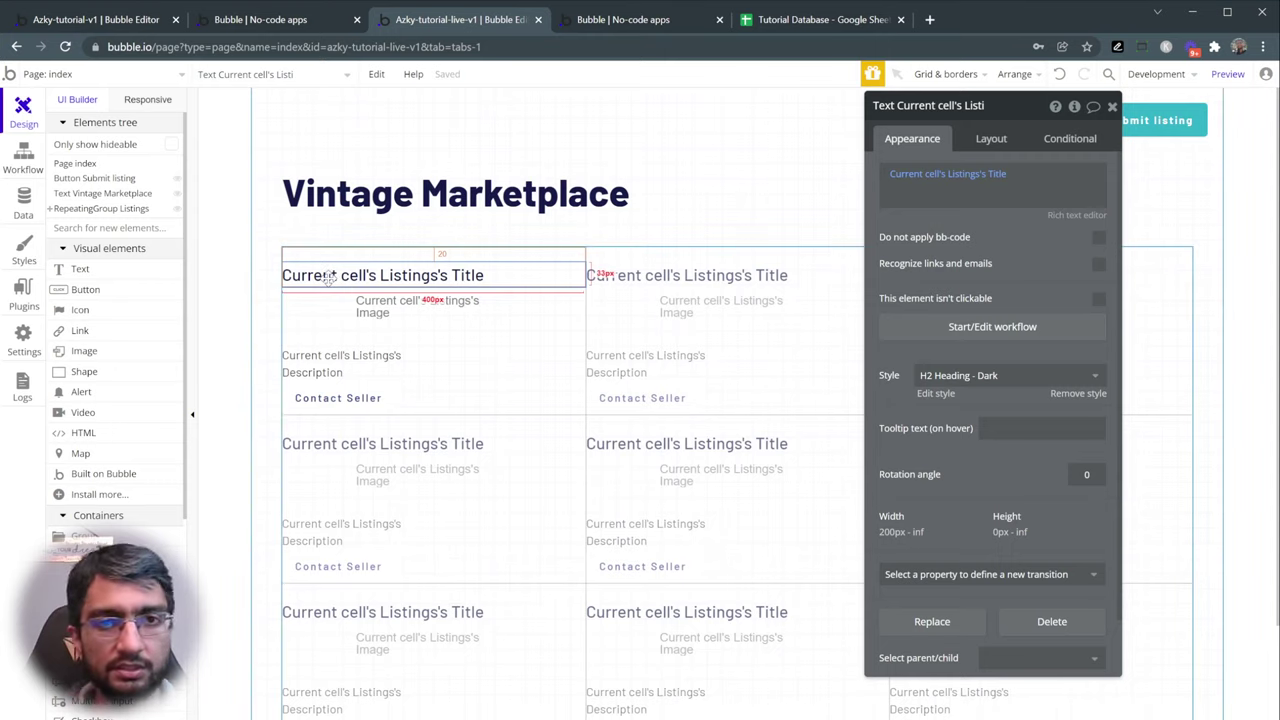
{"action": "left_click_drag", "start_coordinate": [330, 278], "coordinate": [604, 247]}
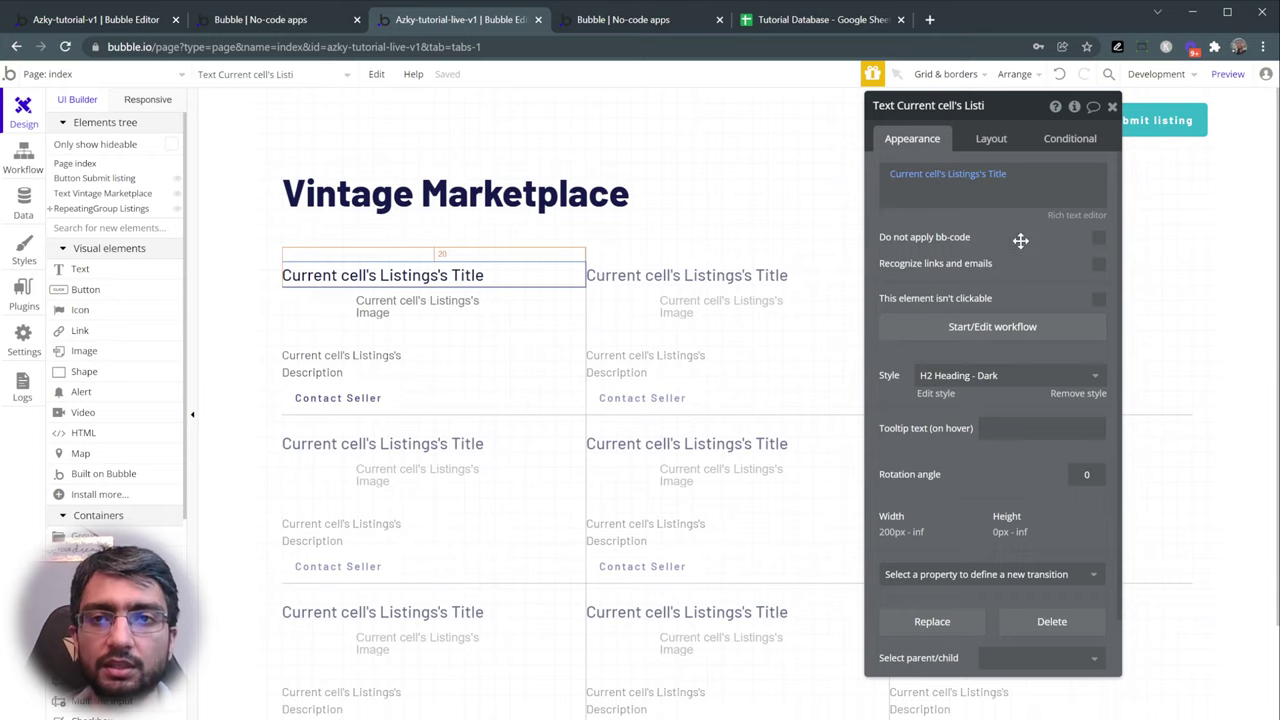
{"action": "left_click", "coordinate": [1080, 216]}
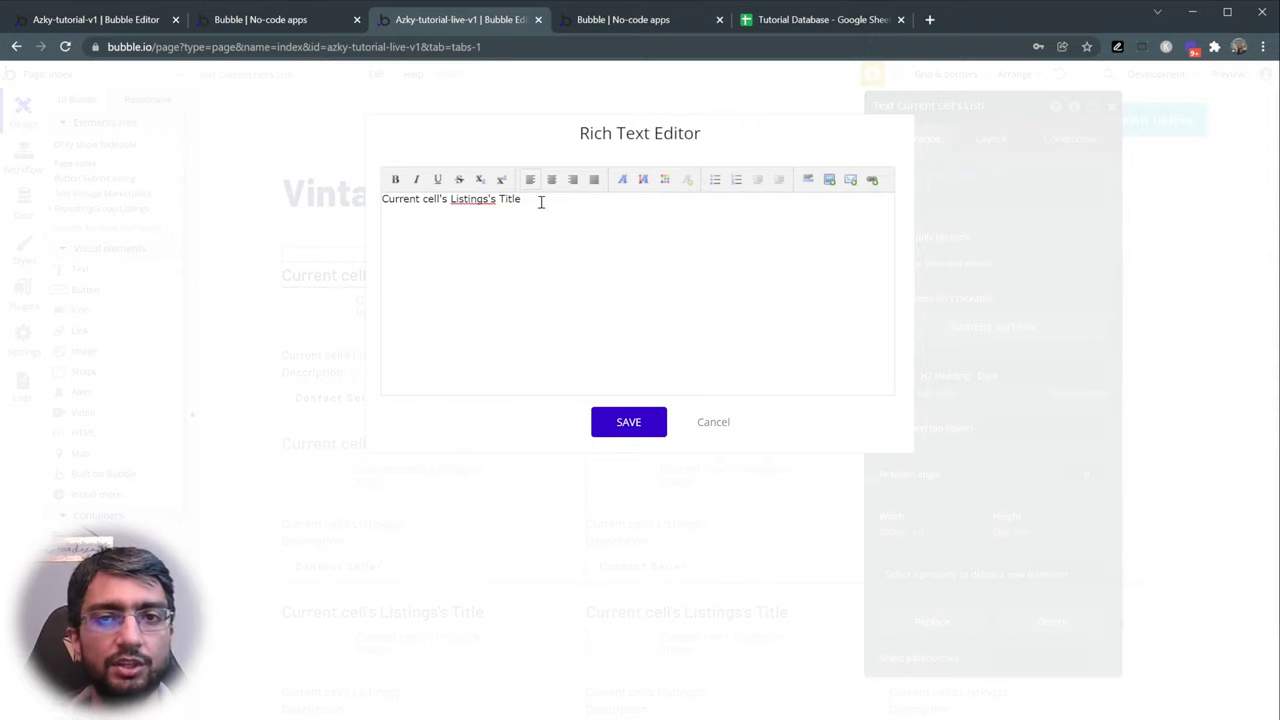
- Centre-align the listing title text and save it
{"action": "left_click", "coordinate": [592, 186]}
{"action": "left_click", "coordinate": [551, 183]}
{"action": "left_click", "coordinate": [531, 183]}
{"action": "left_click", "coordinate": [551, 182]}
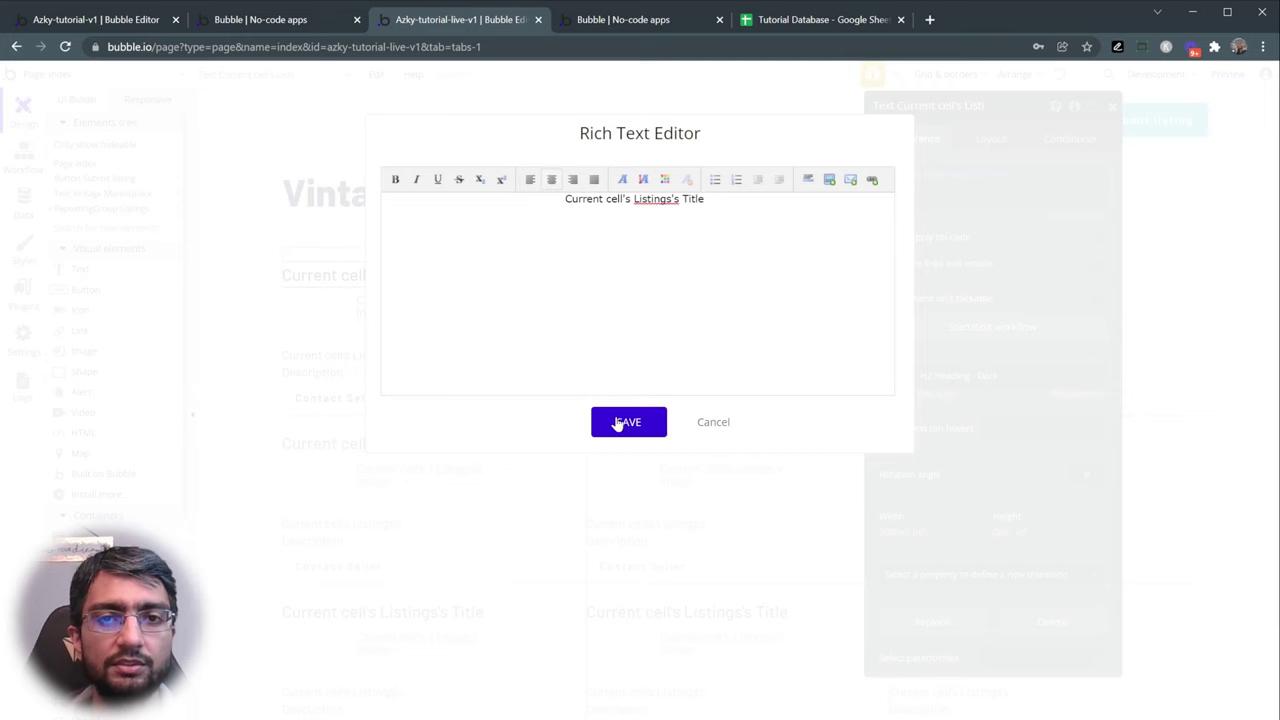
{"action": "left_click", "coordinate": [627, 422]}
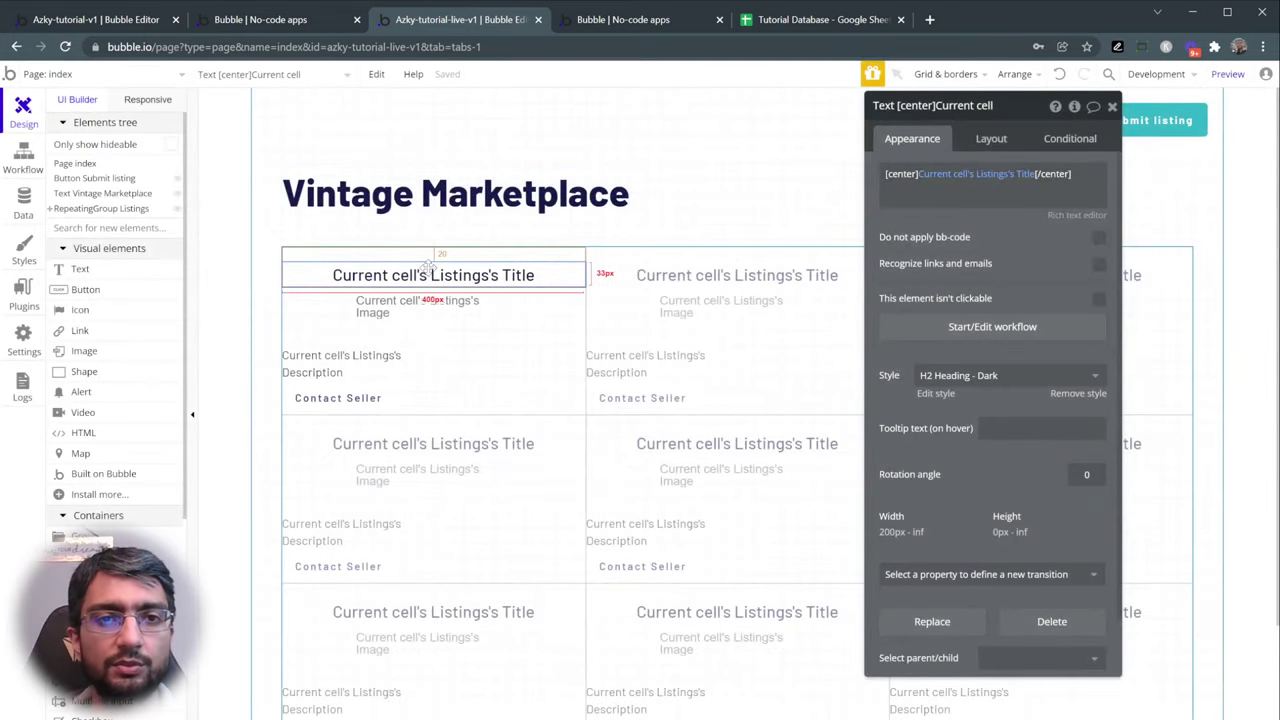
- Centre the description horizontally in its cell and let it stretch to full width
{"action": "left_click", "coordinate": [400, 315]}
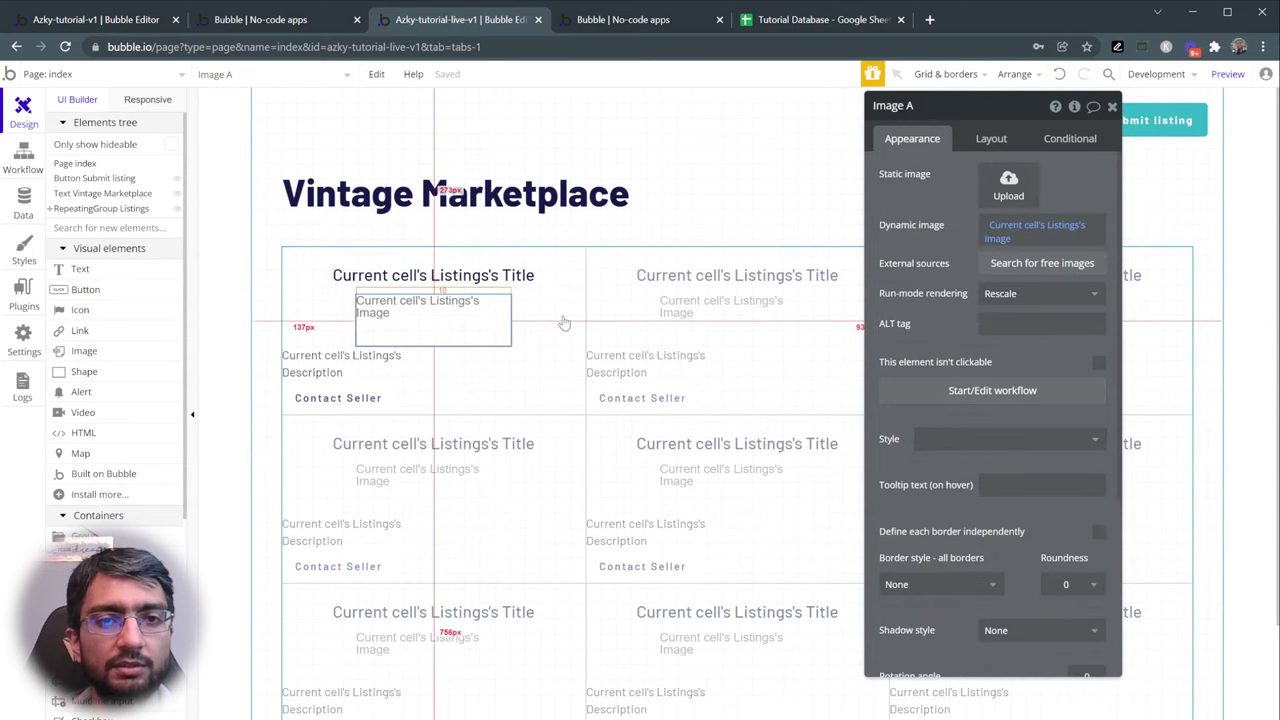
{"action": "left_click", "coordinate": [380, 364]}
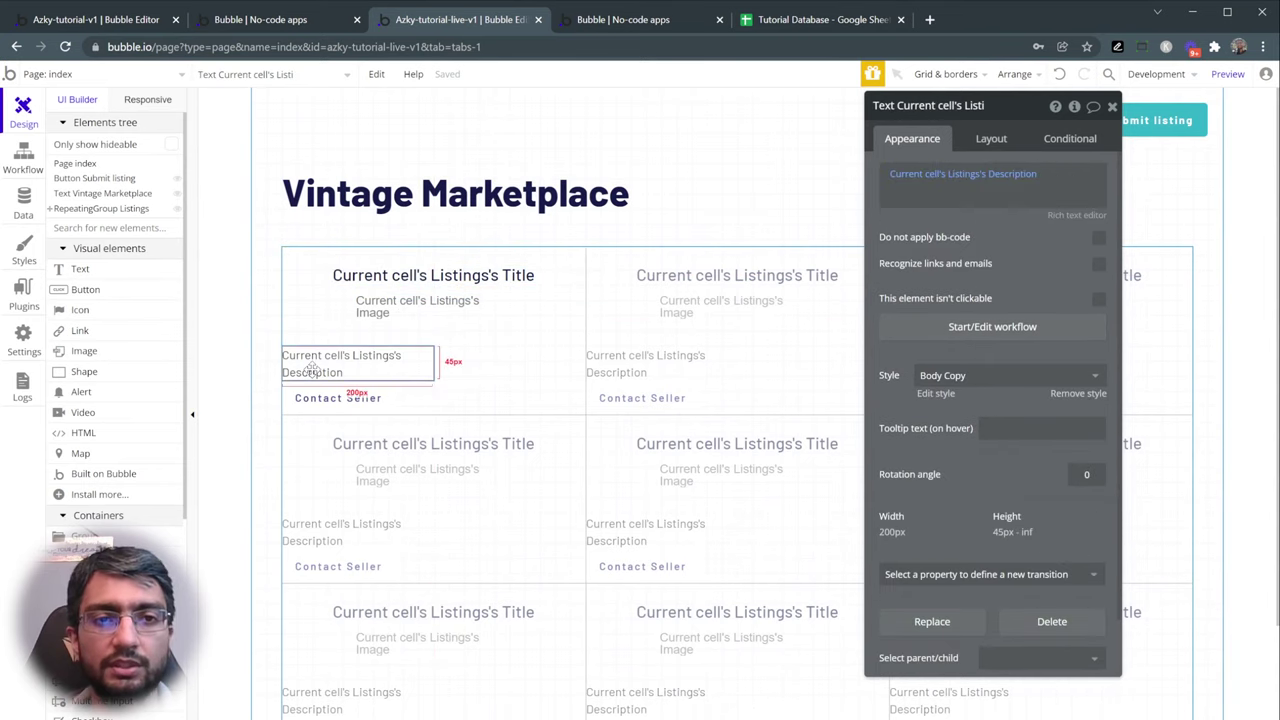
{"action": "left_click", "coordinate": [1004, 137]}
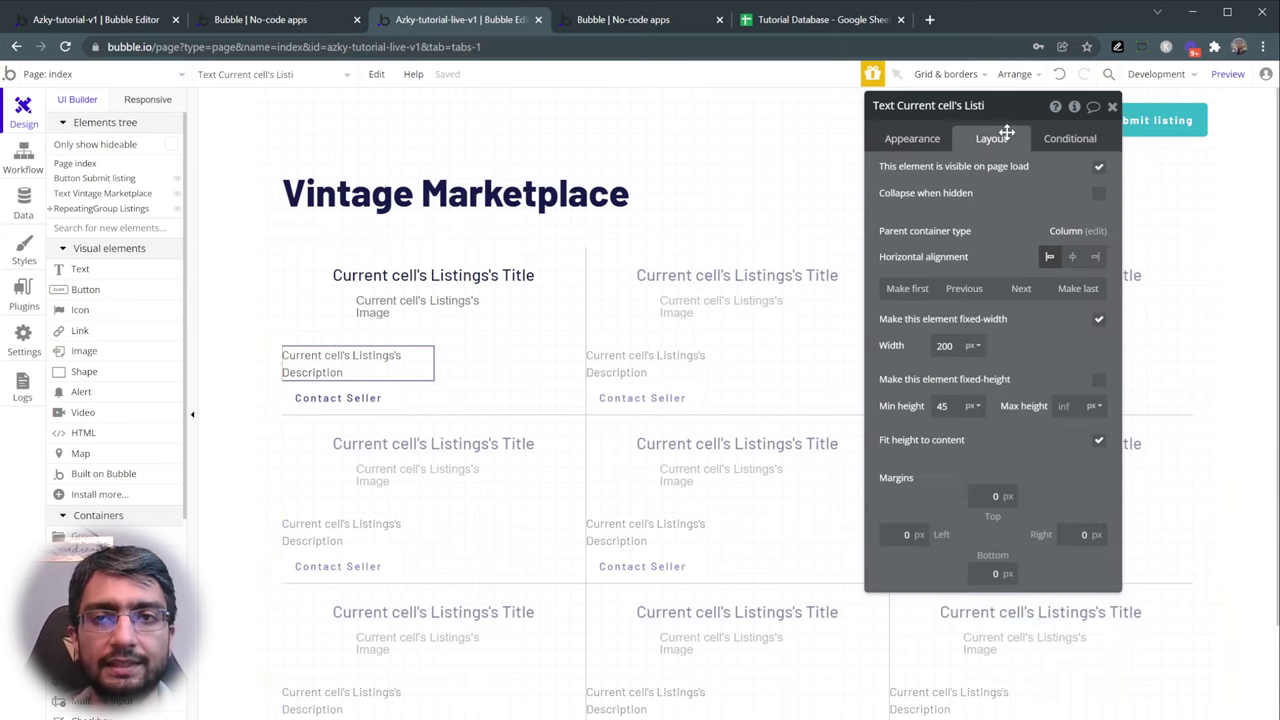
{"action": "left_click", "coordinate": [1073, 258]}
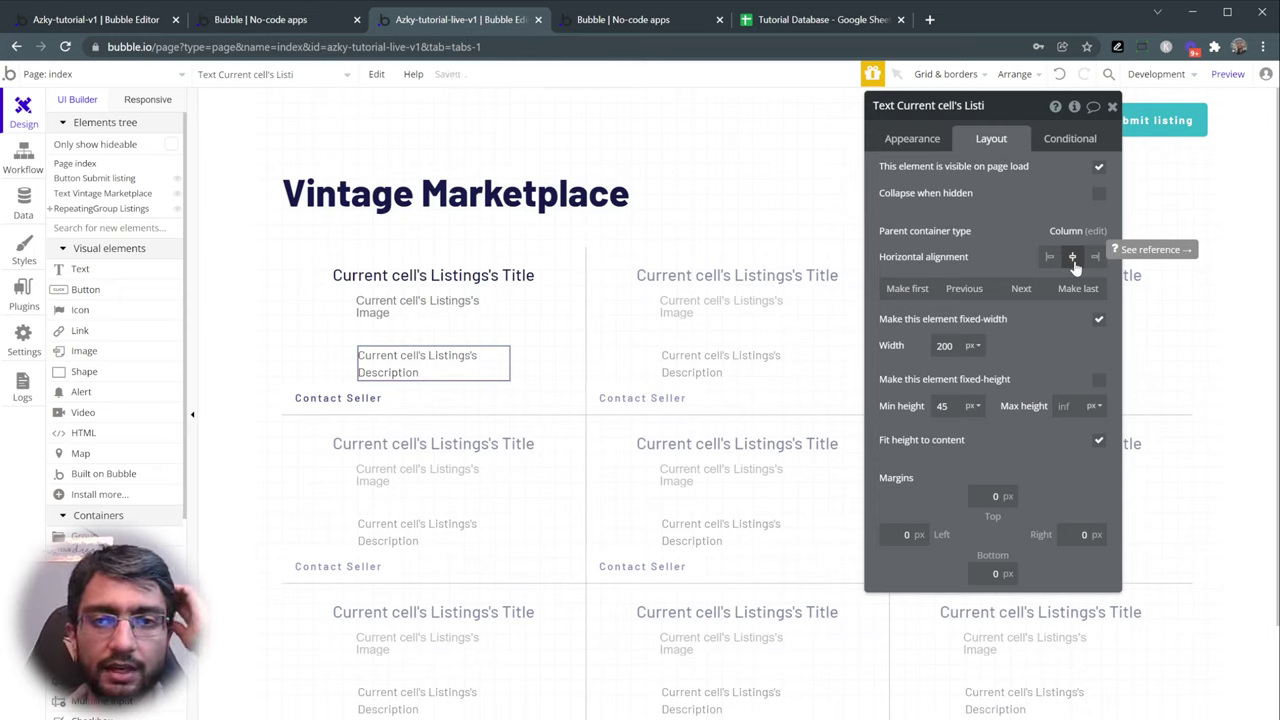
{"action": "left_click", "coordinate": [1099, 321]}
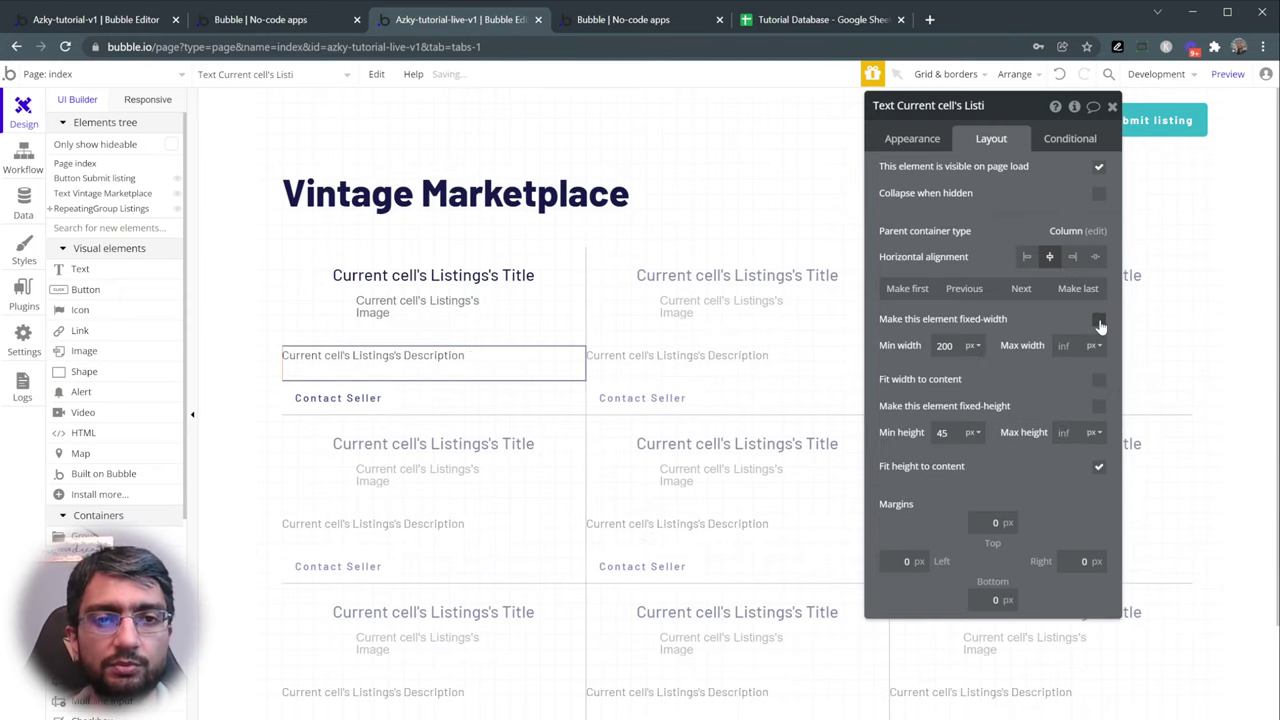
- Set 30 px left and right margins on both the title and the description
{"action": "left_click", "coordinate": [488, 284]}
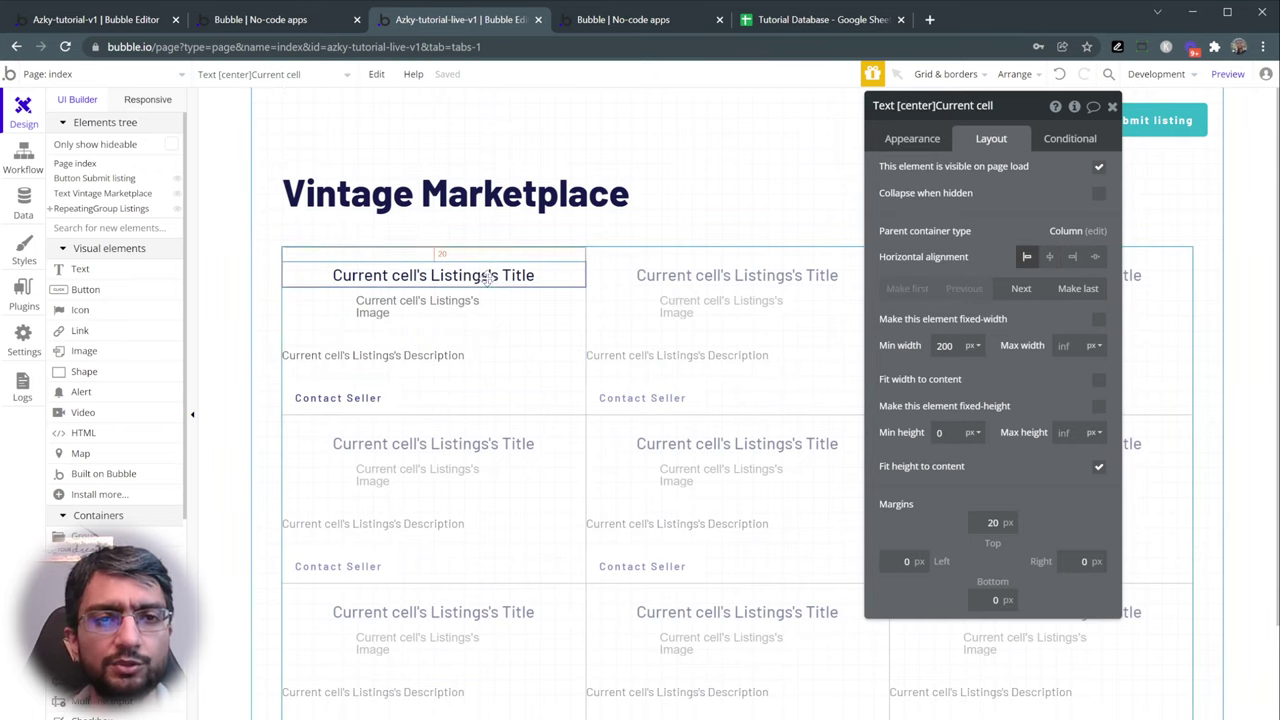
{"action": "left_click", "coordinate": [903, 561]}
{"action": "type", "text": "30"}
{"action": "left_click", "coordinate": [1082, 561]}
{"action": "type", "text": "30"}
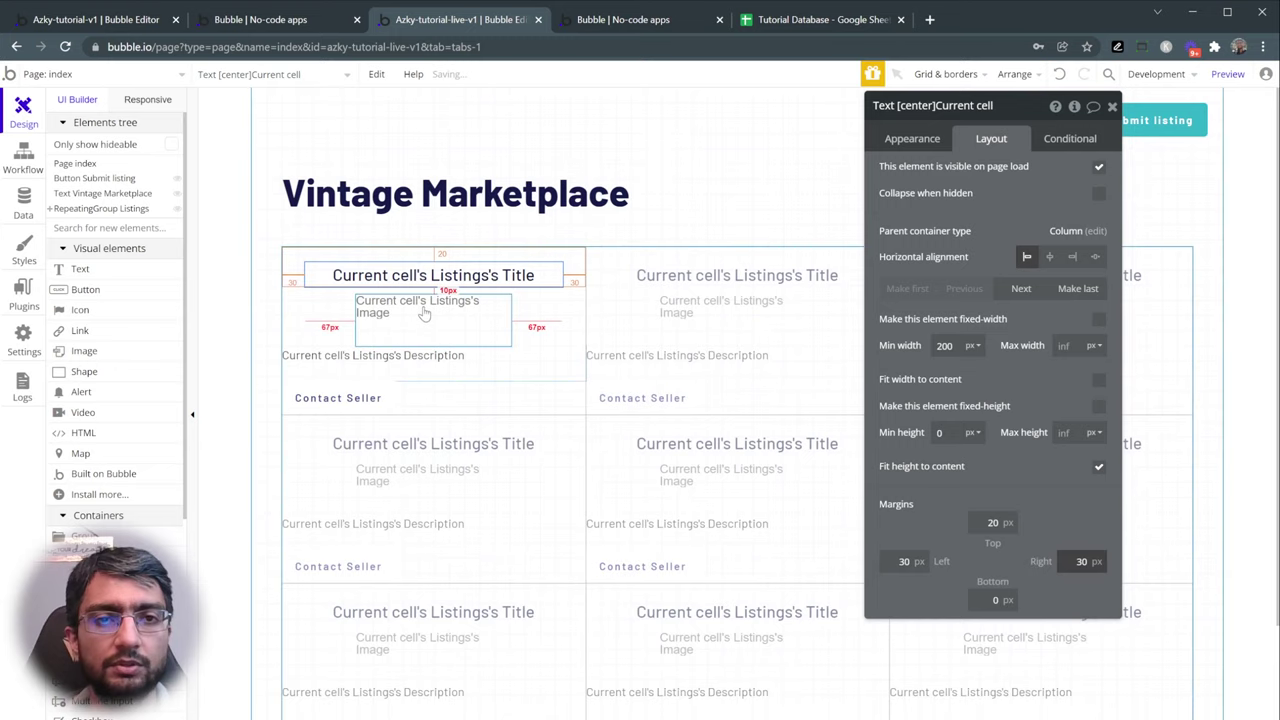
{"action": "left_click", "coordinate": [370, 358]}
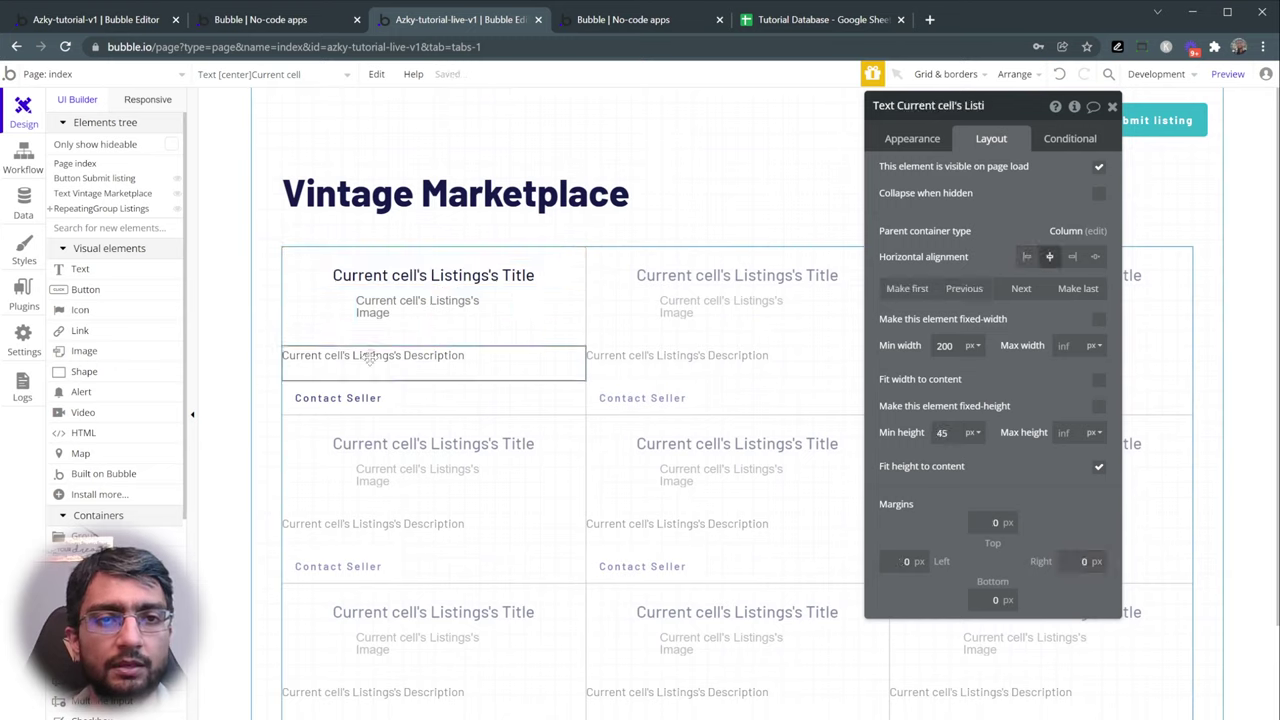
{"action": "left_click", "coordinate": [897, 561]}
{"action": "type", "text": "30"}
{"action": "left_click", "coordinate": [1082, 561]}
{"action": "type", "text": "30"}
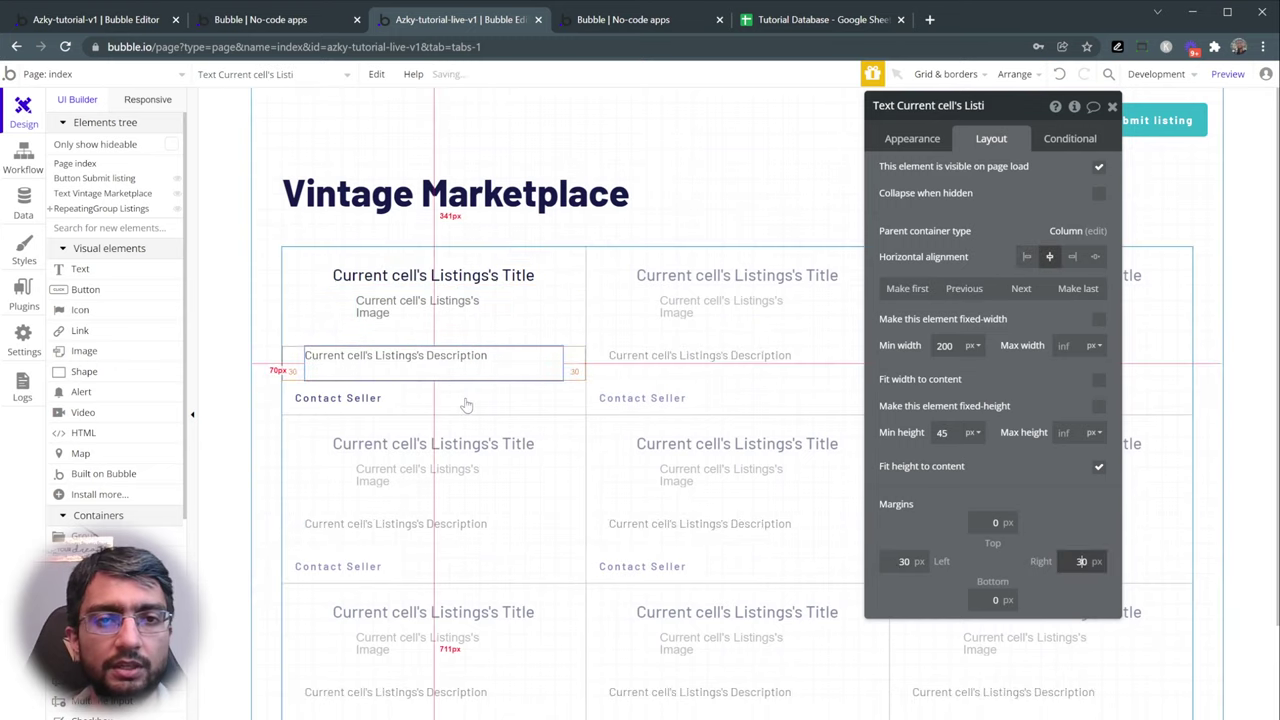
- Stretch the Contact Seller button full width with 30 px side margins, 10 px top, 30 px bottom
{"action": "left_click", "coordinate": [357, 400]}
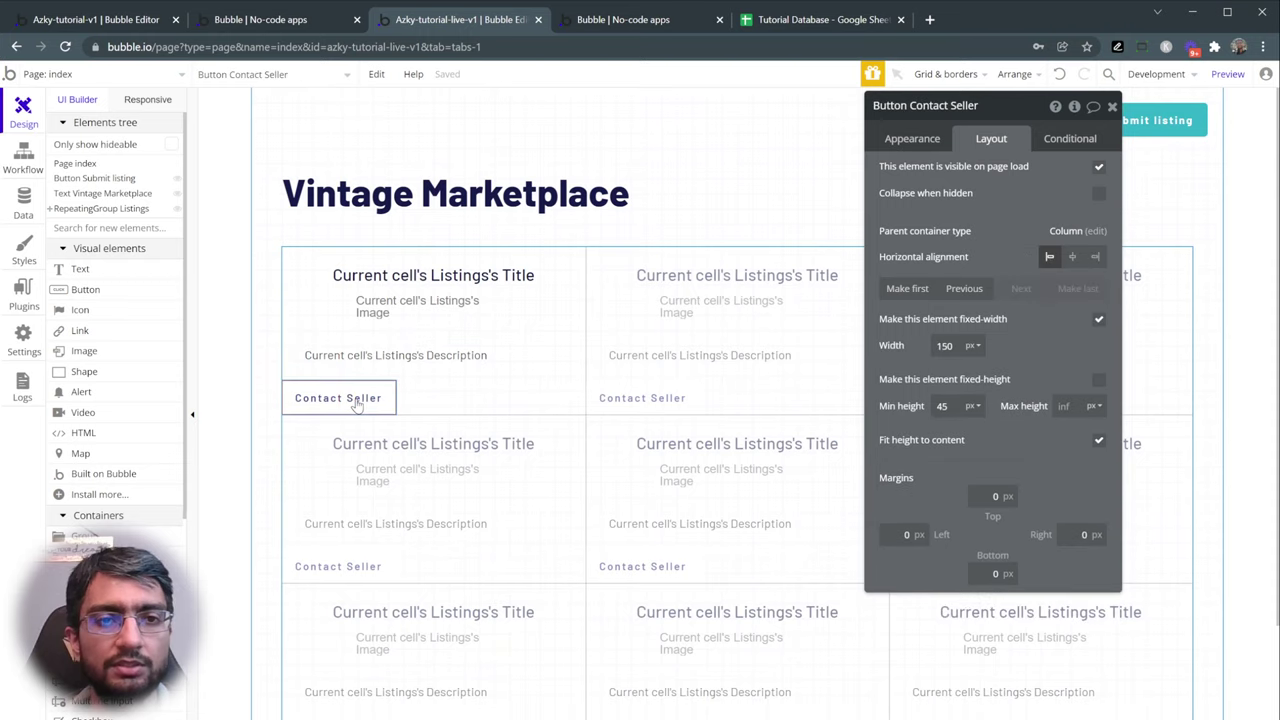
{"action": "left_click", "coordinate": [1099, 320]}
{"action": "left_click", "coordinate": [906, 561]}
{"action": "type", "text": "30"}
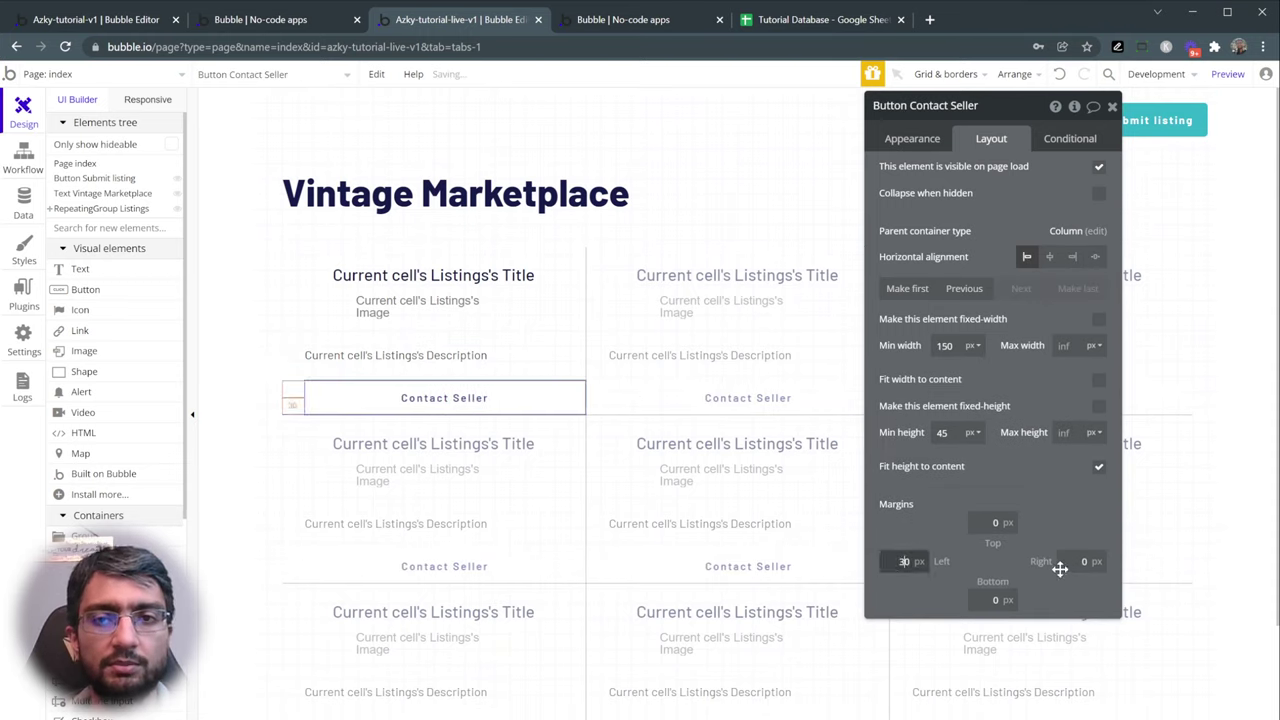
{"action": "left_click", "coordinate": [1068, 561]}
{"action": "type", "text": "30"}
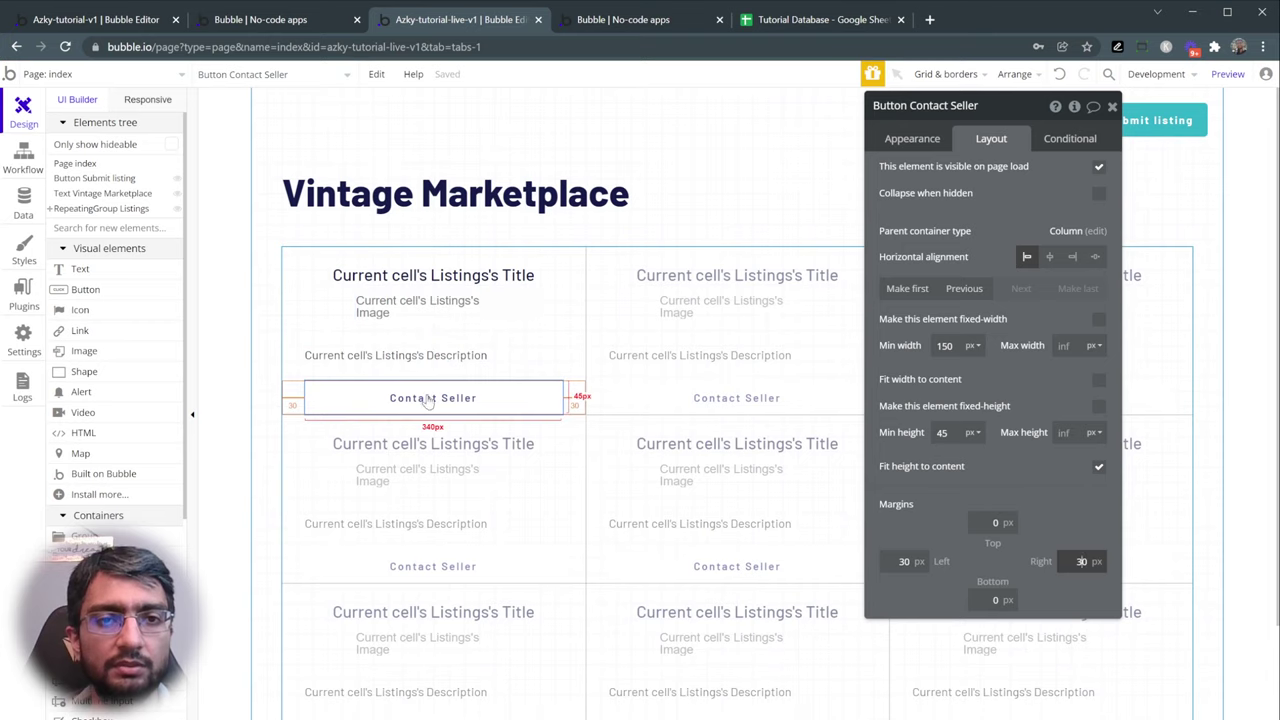
{"action": "left_click", "coordinate": [990, 522]}
{"action": "type", "text": "1"}
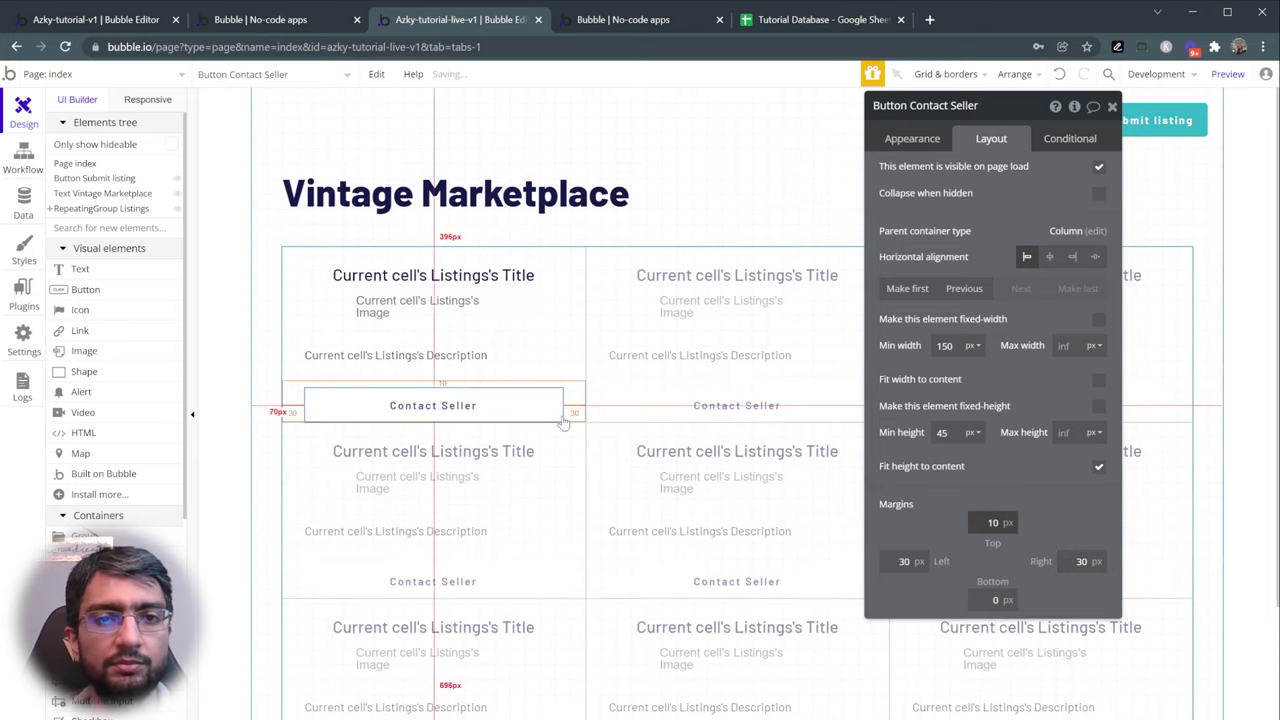
{"action": "left_click", "coordinate": [998, 600]}
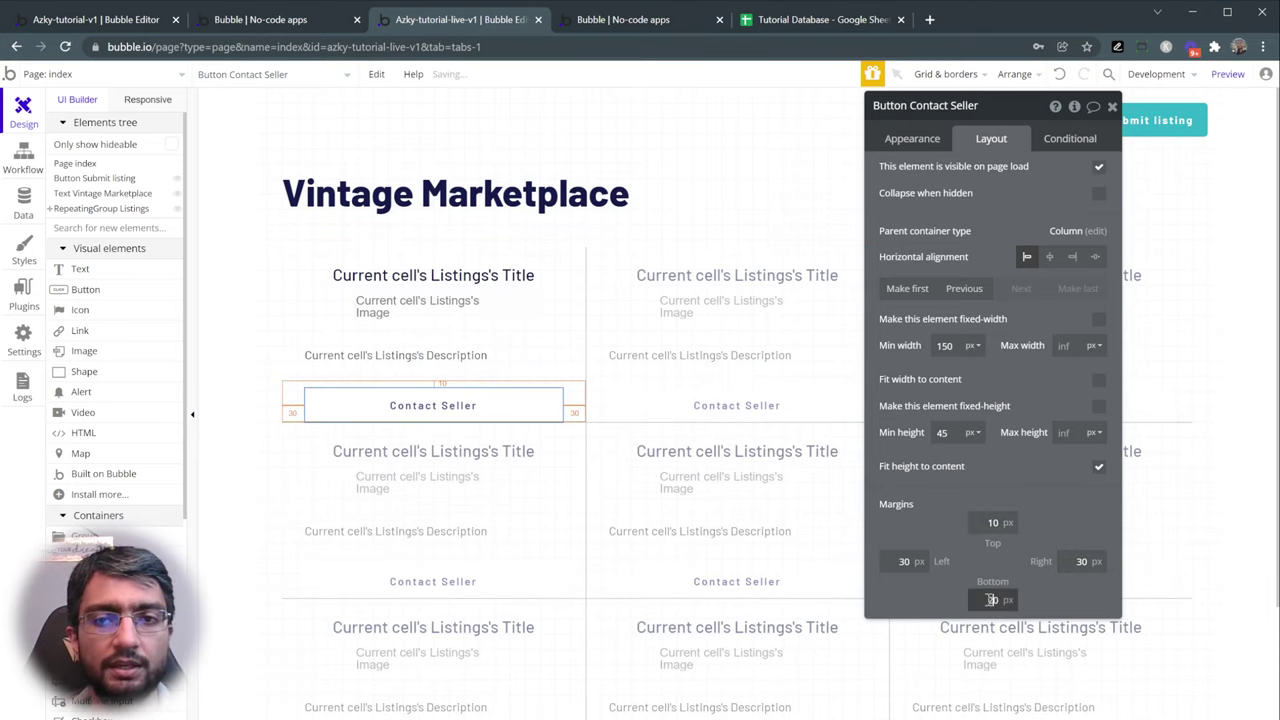
{"action": "type", "text": "3"}
- Give the listing description a 10 px top margin and preview the marketplace page
{"action": "left_click", "coordinate": [400, 357]}
{"action": "left_click", "coordinate": [417, 328]}
{"action": "left_click", "coordinate": [418, 338]}
{"action": "left_click", "coordinate": [418, 360]}
{"action": "left_click", "coordinate": [997, 521]}
{"action": "type", "text": "10"}
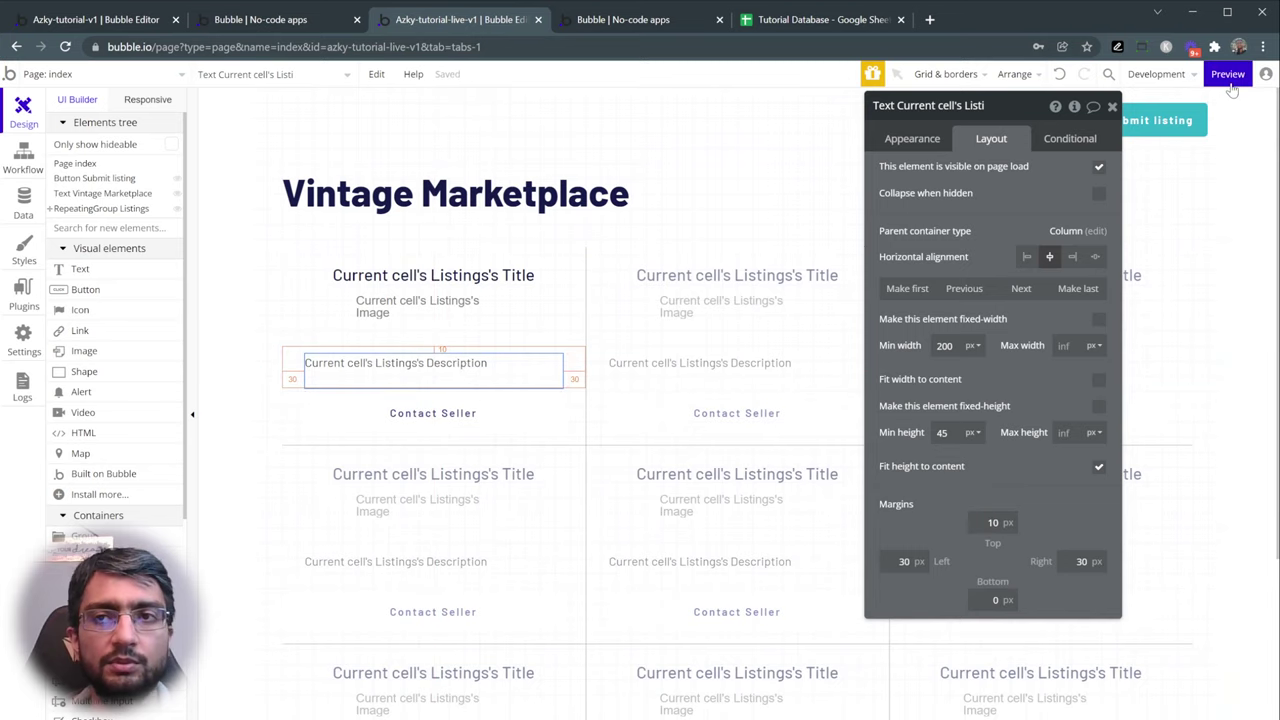
{"action": "key", "text": "ctrl+Tab"}
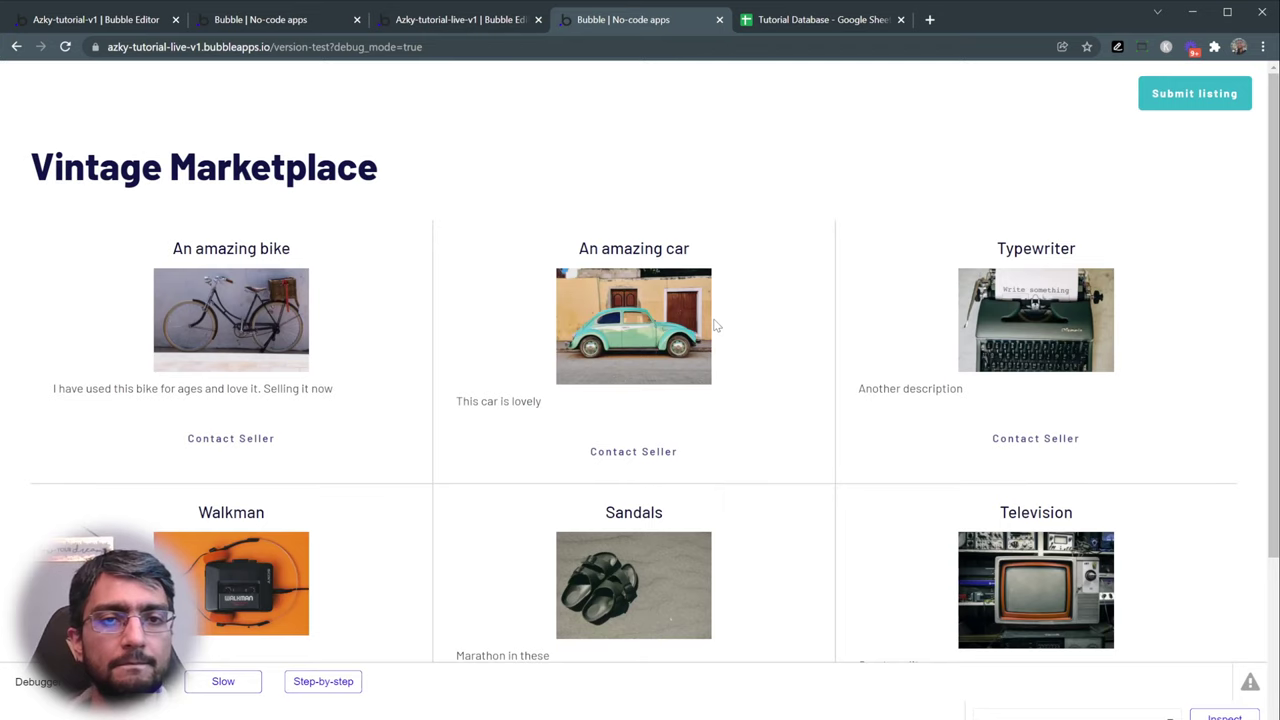
- Centre-align the description text in the rich text editor and save it
{"action": "scroll", "coordinate": [100, 383], "scroll_direction": "down", "scroll_amount": 3}
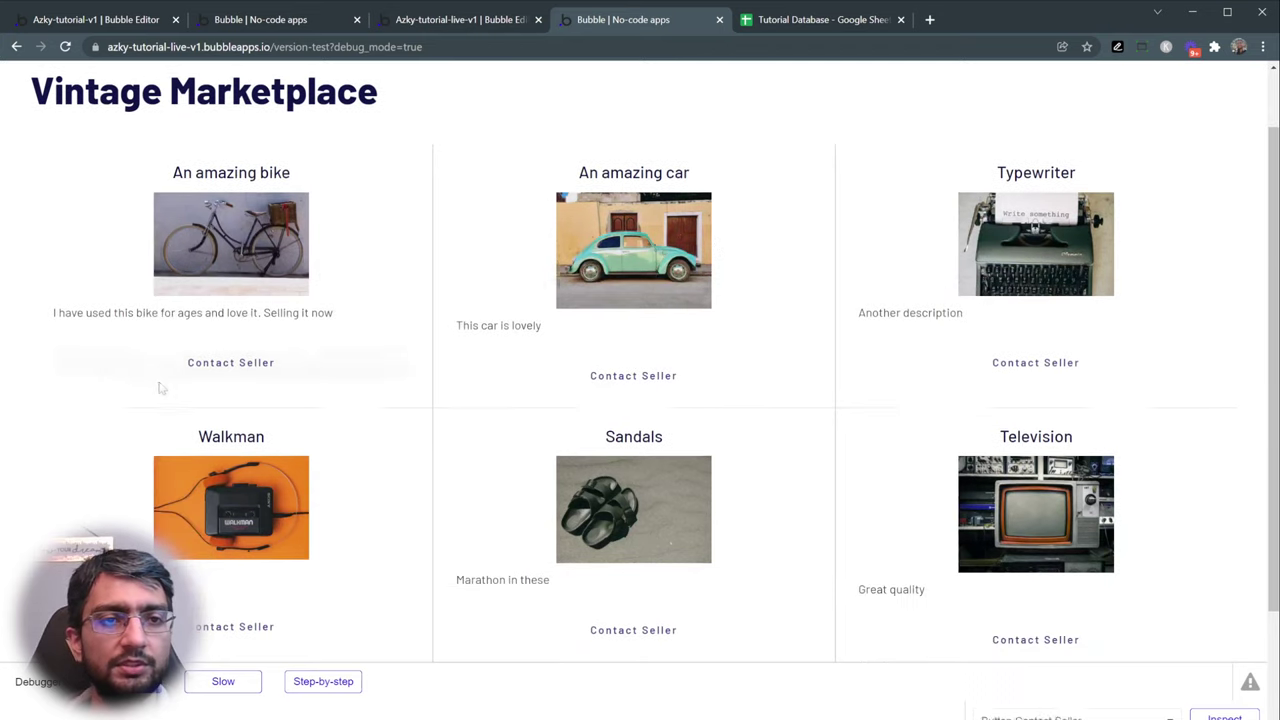
{"action": "scroll", "coordinate": [734, 408], "scroll_direction": "up", "scroll_amount": 3}
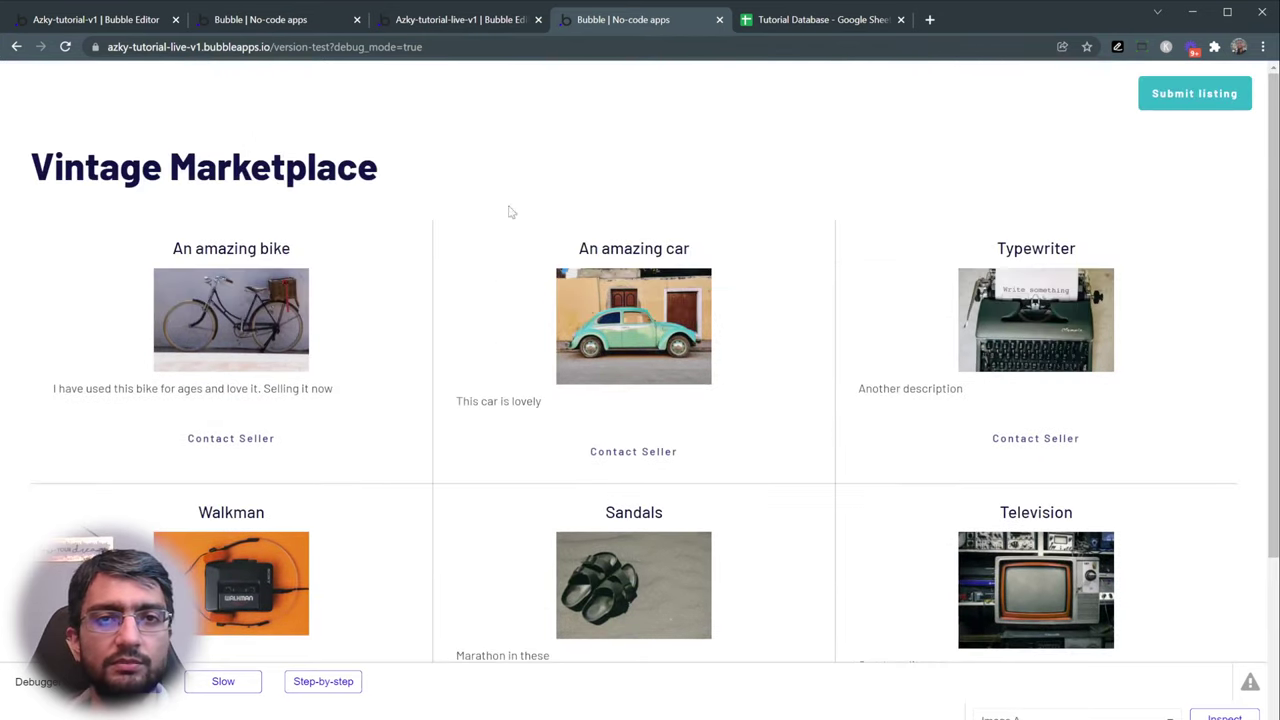
{"action": "left_click", "coordinate": [463, 21]}
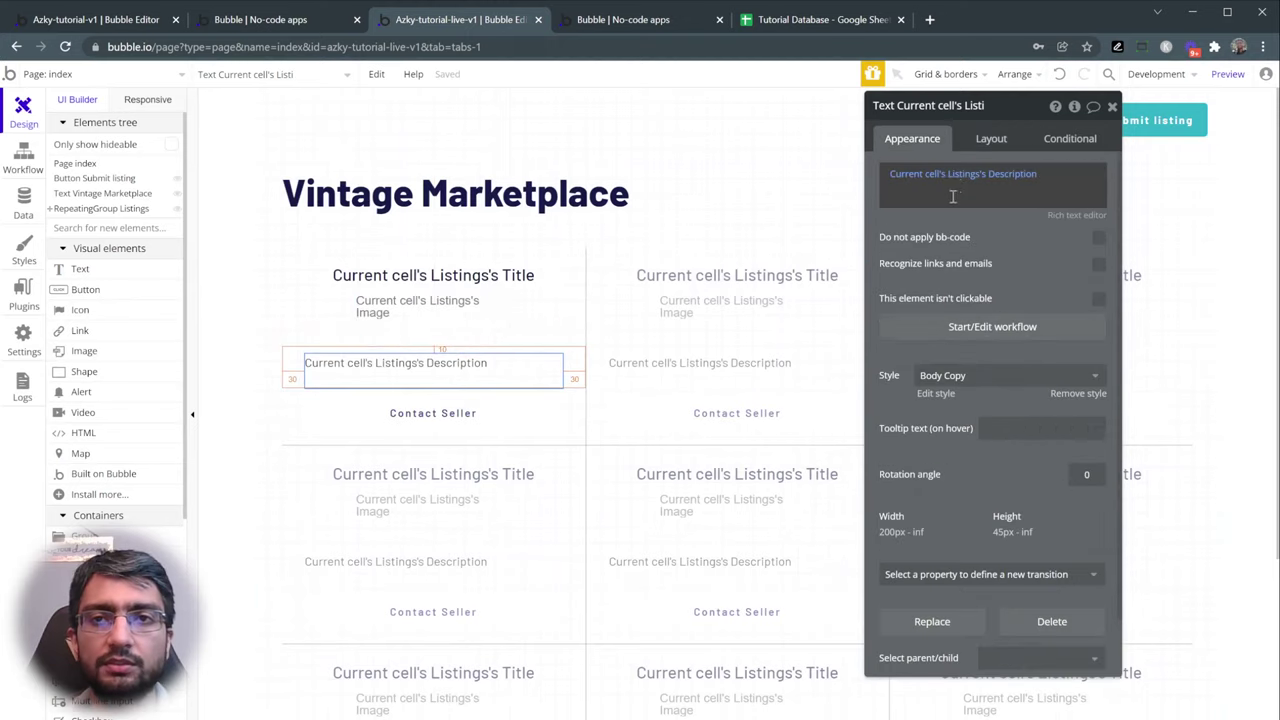
{"action": "left_click", "coordinate": [1085, 217]}
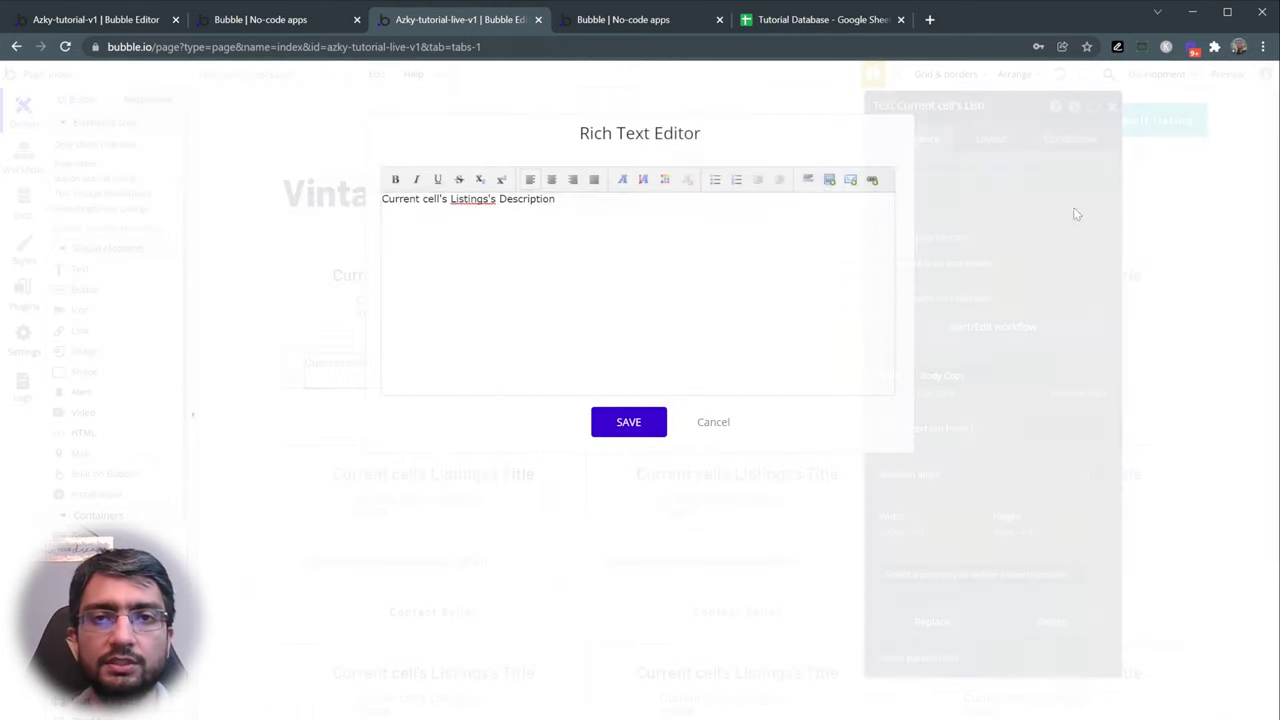
{"action": "left_click", "coordinate": [551, 179]}
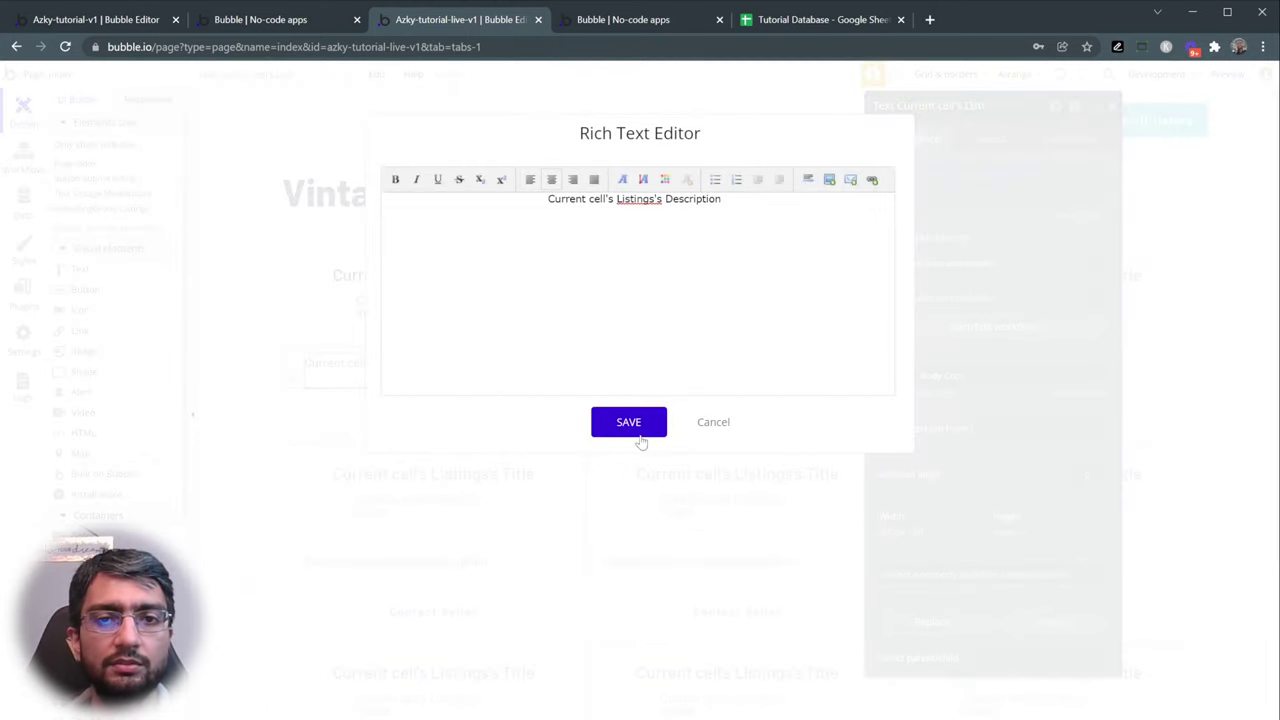
{"action": "left_click", "coordinate": [628, 422]}
- Compare the preview with the finished marketplace app, then select the Listings repeating group
{"action": "left_click", "coordinate": [644, 25]}
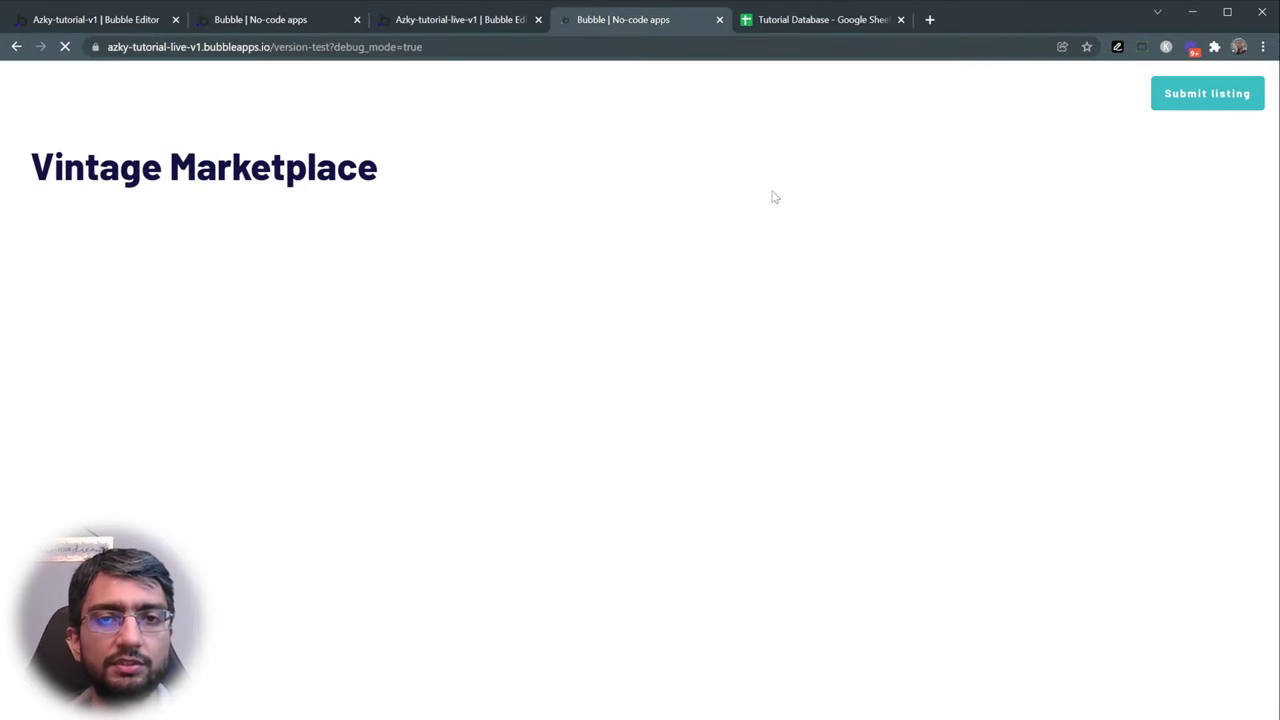
{"action": "scroll", "coordinate": [777, 210], "scroll_direction": "down", "scroll_amount": 3}
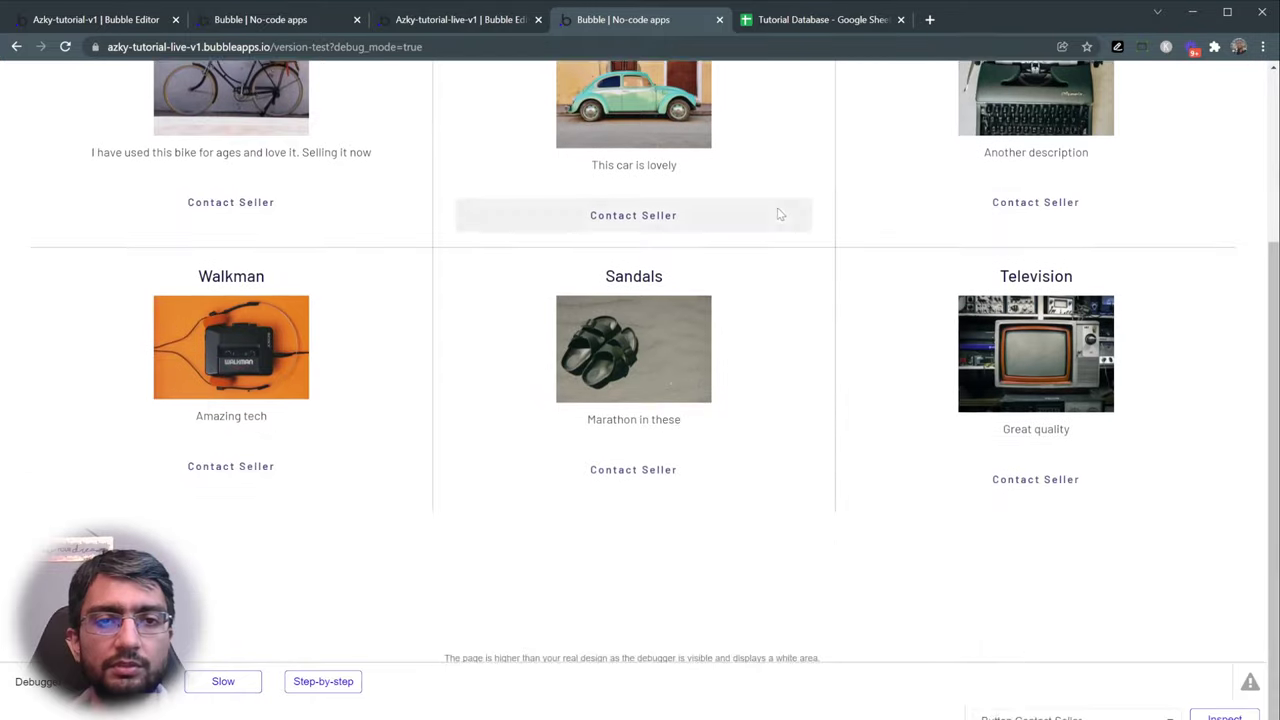
{"action": "scroll", "coordinate": [777, 211], "scroll_direction": "up", "scroll_amount": 3}
{"action": "scroll", "coordinate": [608, 494], "scroll_direction": "down", "scroll_amount": 3}
{"action": "scroll", "coordinate": [1171, 406], "scroll_direction": "up", "scroll_amount": 3}
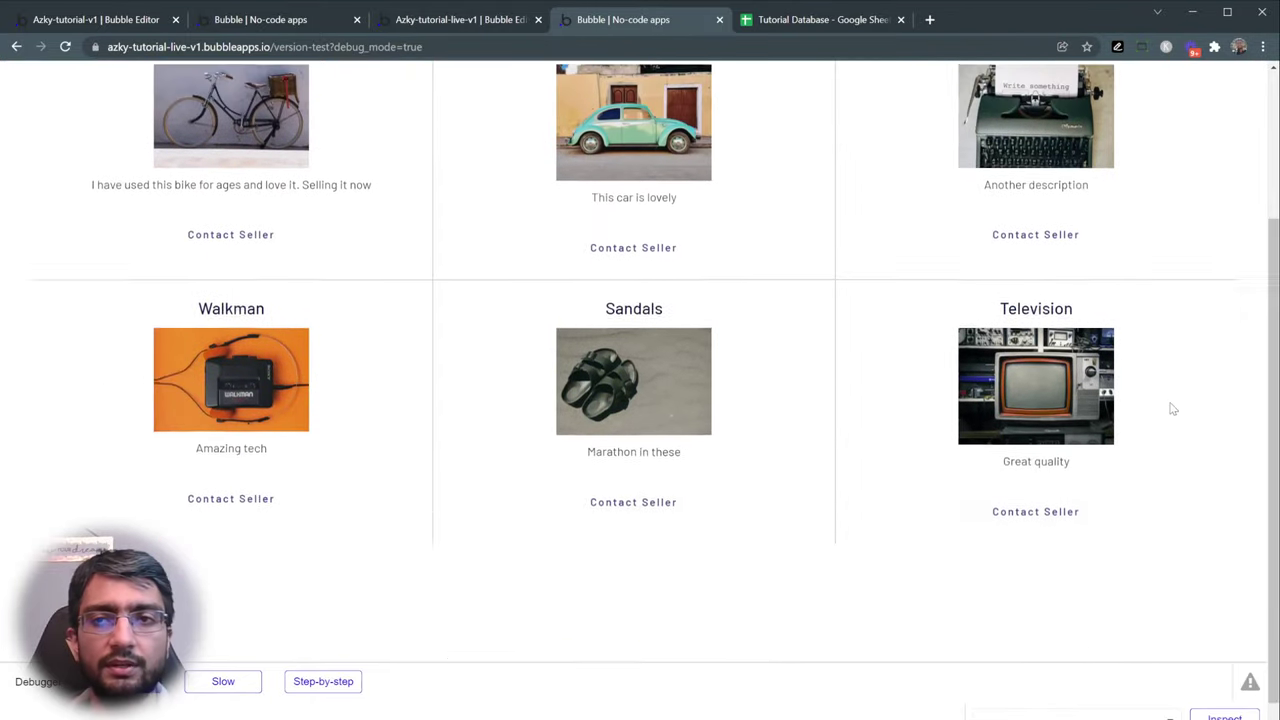
{"action": "scroll", "coordinate": [181, 495], "scroll_direction": "down", "scroll_amount": 1}
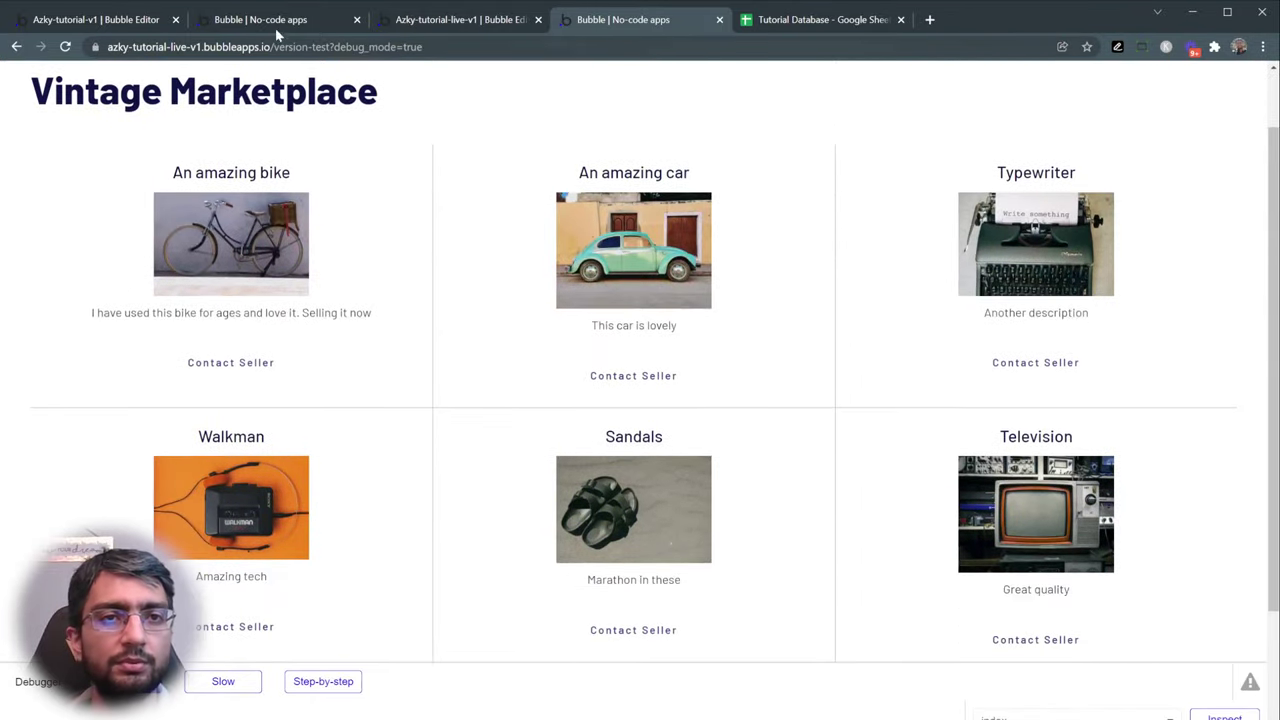
{"action": "left_click", "coordinate": [278, 18]}
{"action": "scroll", "coordinate": [82, 451], "scroll_direction": "down", "scroll_amount": 5}
{"action": "scroll", "coordinate": [437, 191], "scroll_direction": "up", "scroll_amount": 6}
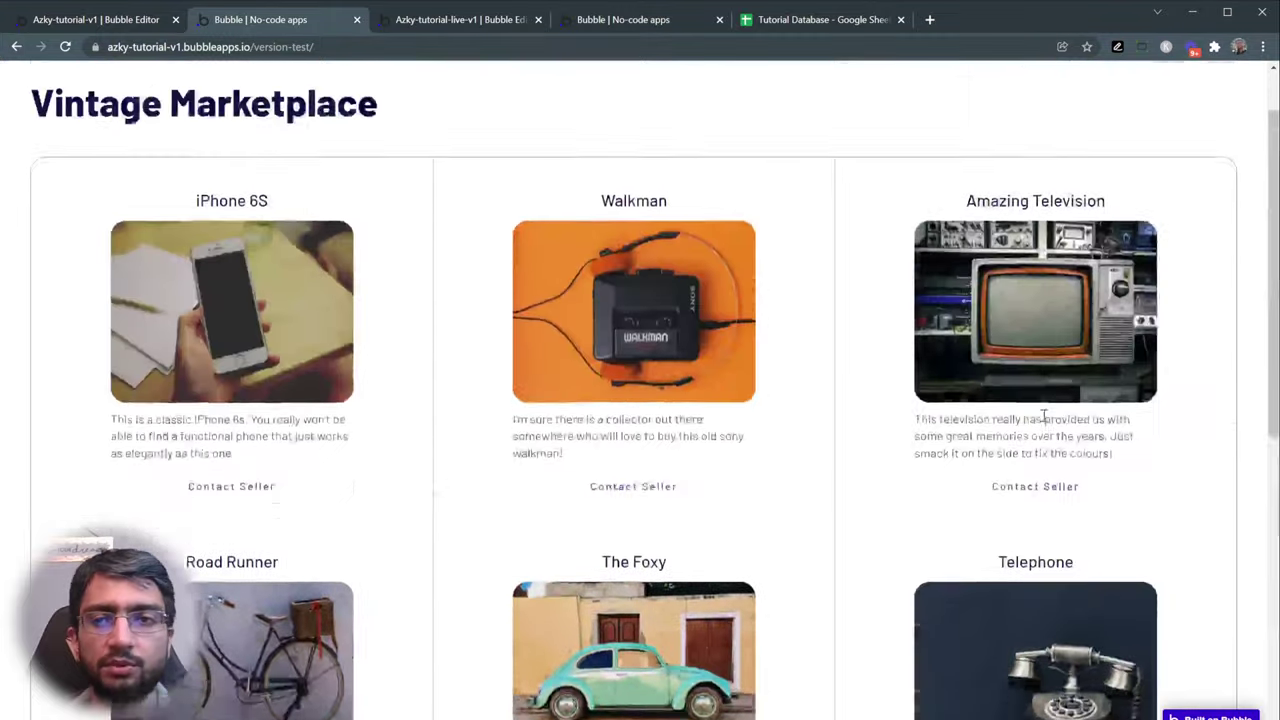
{"action": "left_click", "coordinate": [495, 19]}
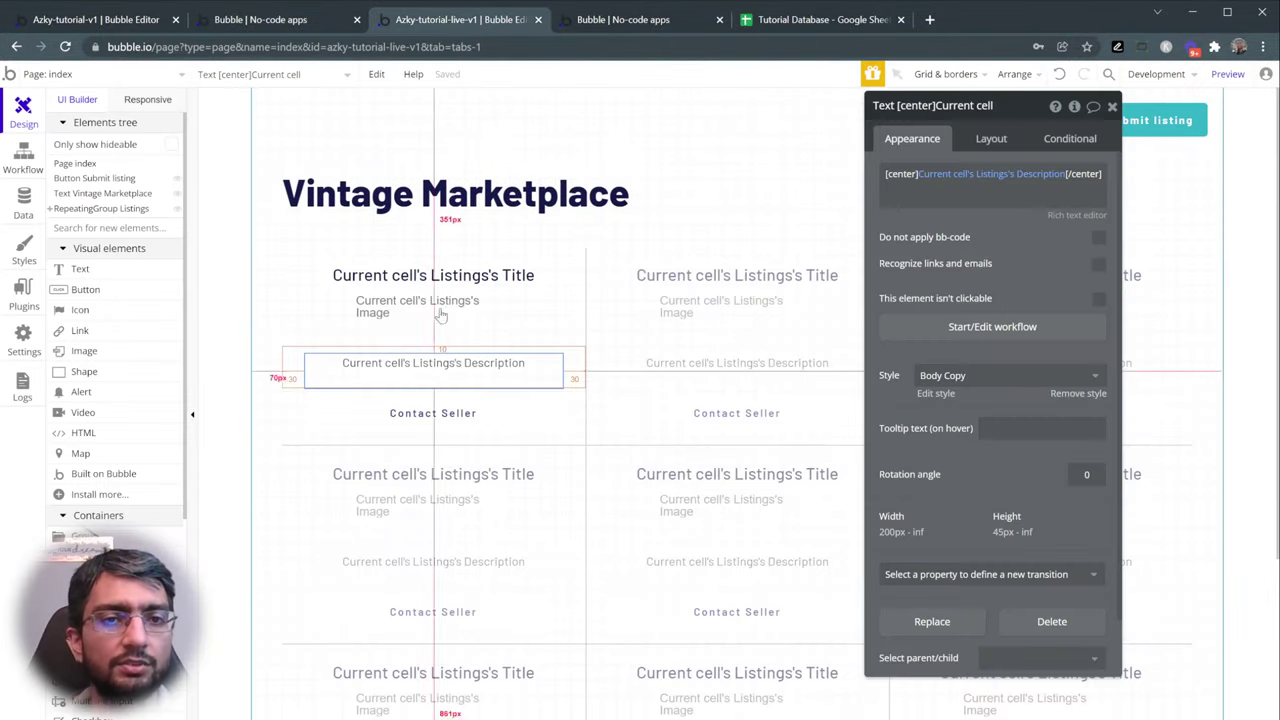
{"action": "left_click", "coordinate": [302, 317]}
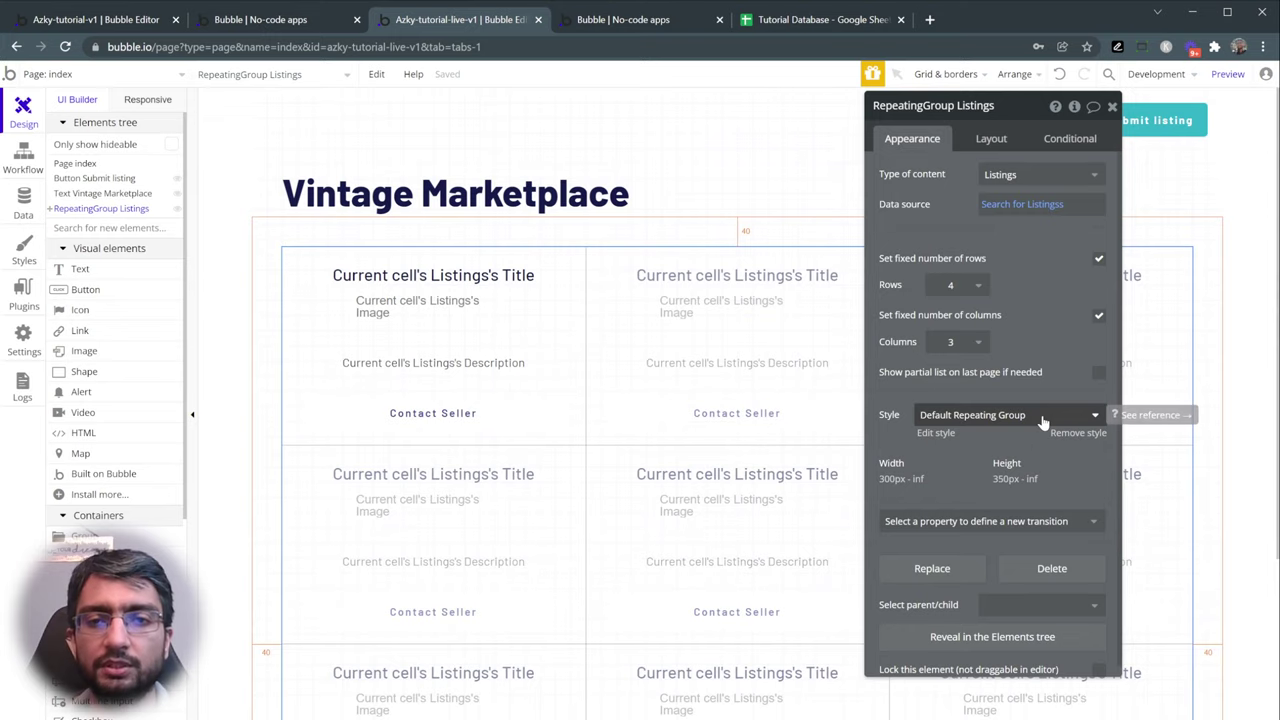
- Find the Default Repeating Group style by searching 'repe' in the app styles
{"action": "left_click", "coordinate": [20, 252]}
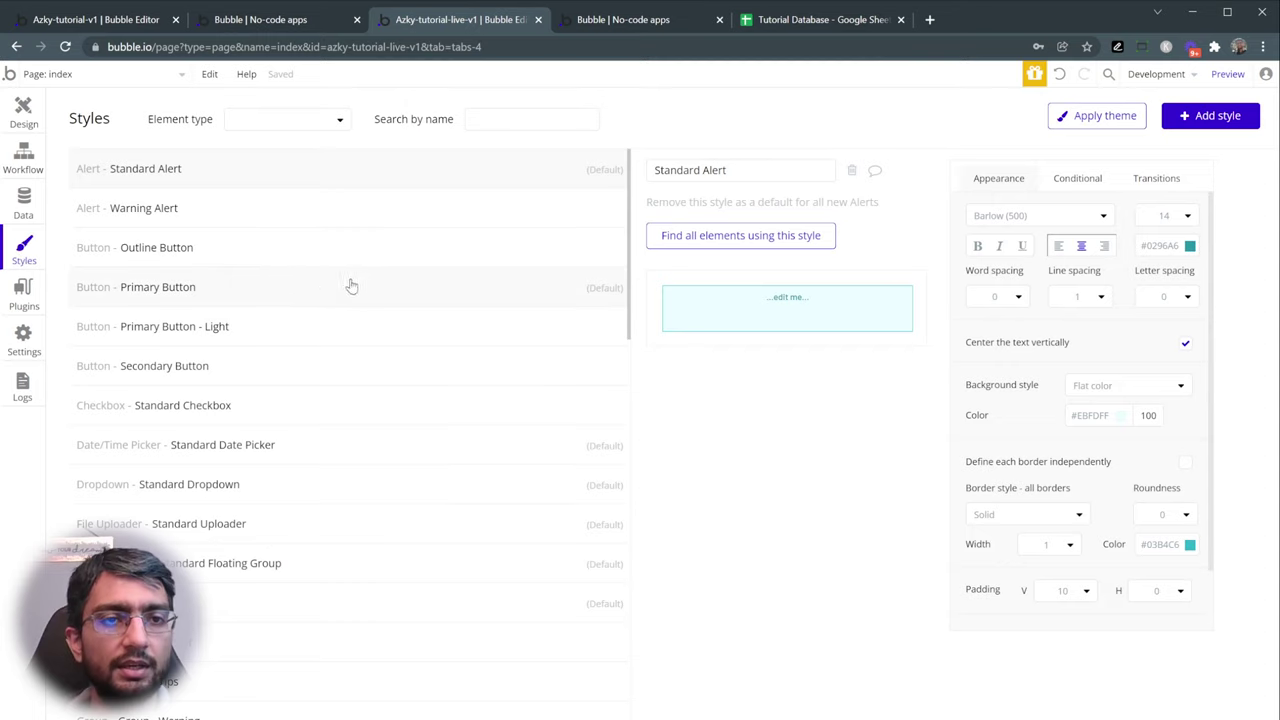
{"action": "scroll", "coordinate": [340, 286], "scroll_direction": "down", "scroll_amount": 5}
{"action": "scroll", "coordinate": [403, 203], "scroll_direction": "up", "scroll_amount": 4}
{"action": "left_click", "coordinate": [498, 119]}
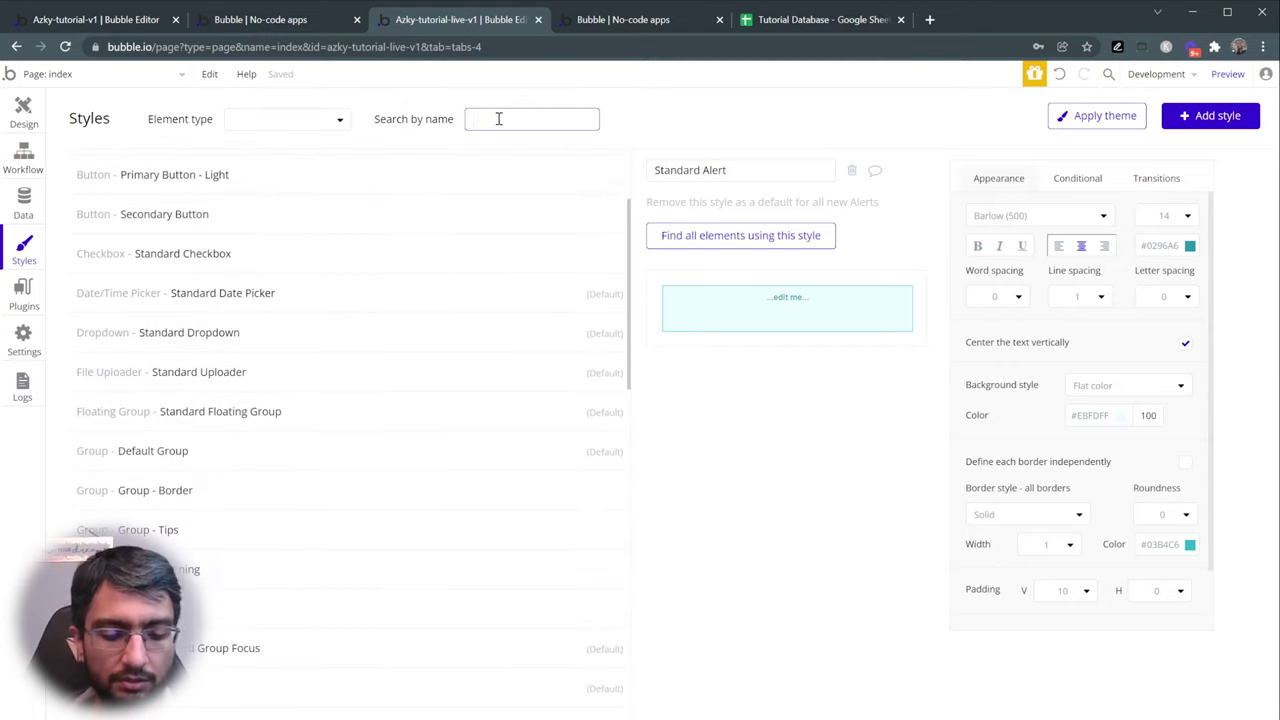
{"action": "type", "text": "repe"}
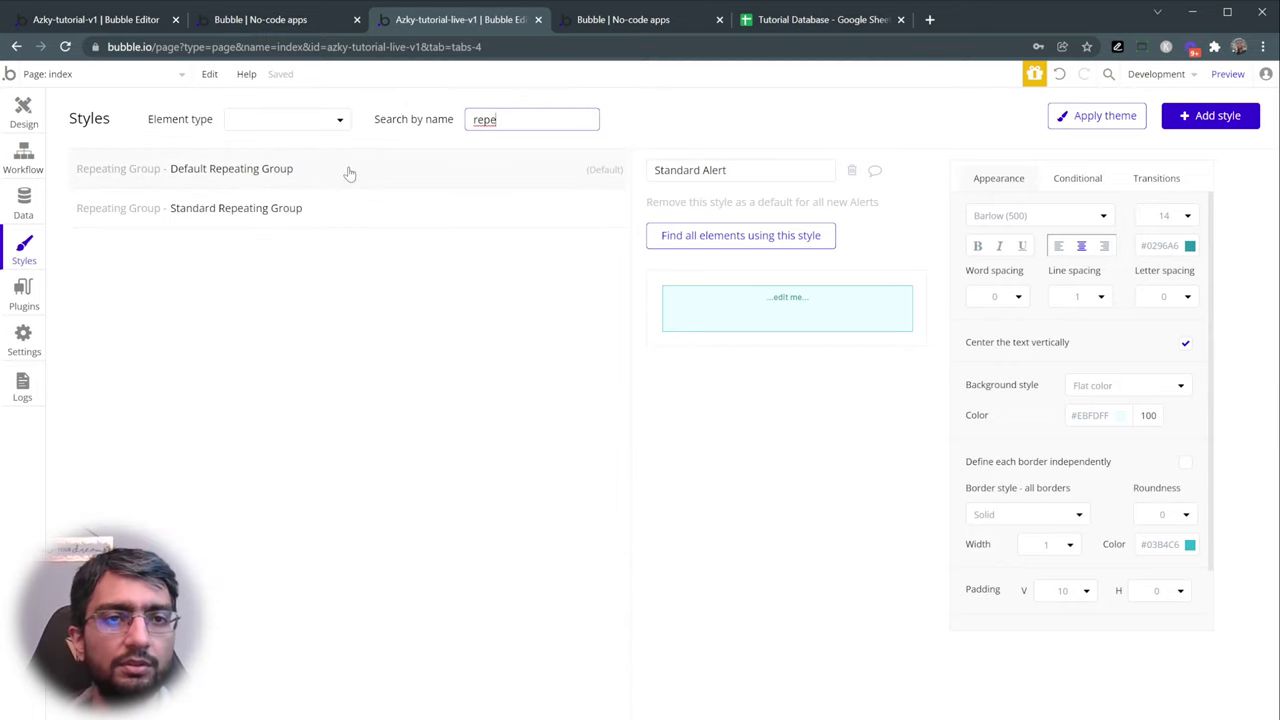
{"action": "left_click", "coordinate": [349, 174]}
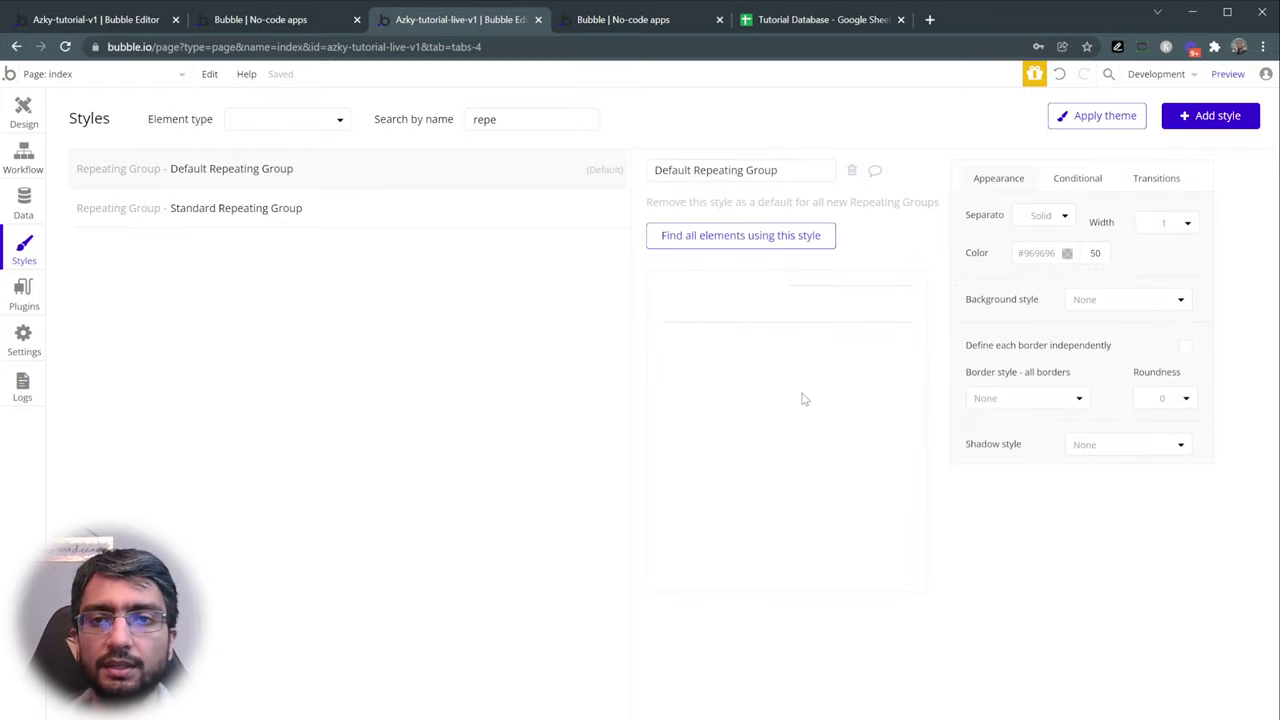
- Give the style a solid border with roundness 20 and reload the preview
{"action": "left_click", "coordinate": [1050, 408]}
{"action": "left_click", "coordinate": [1014, 452]}
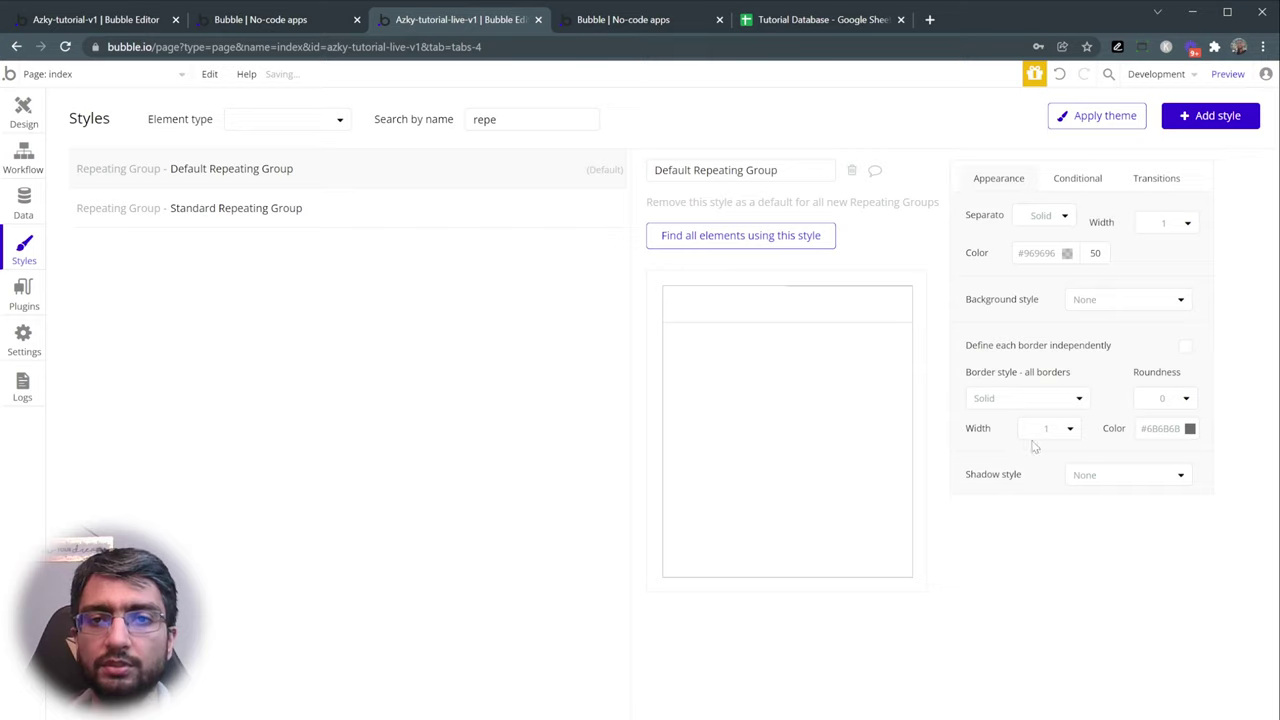
{"action": "left_click", "coordinate": [1183, 400]}
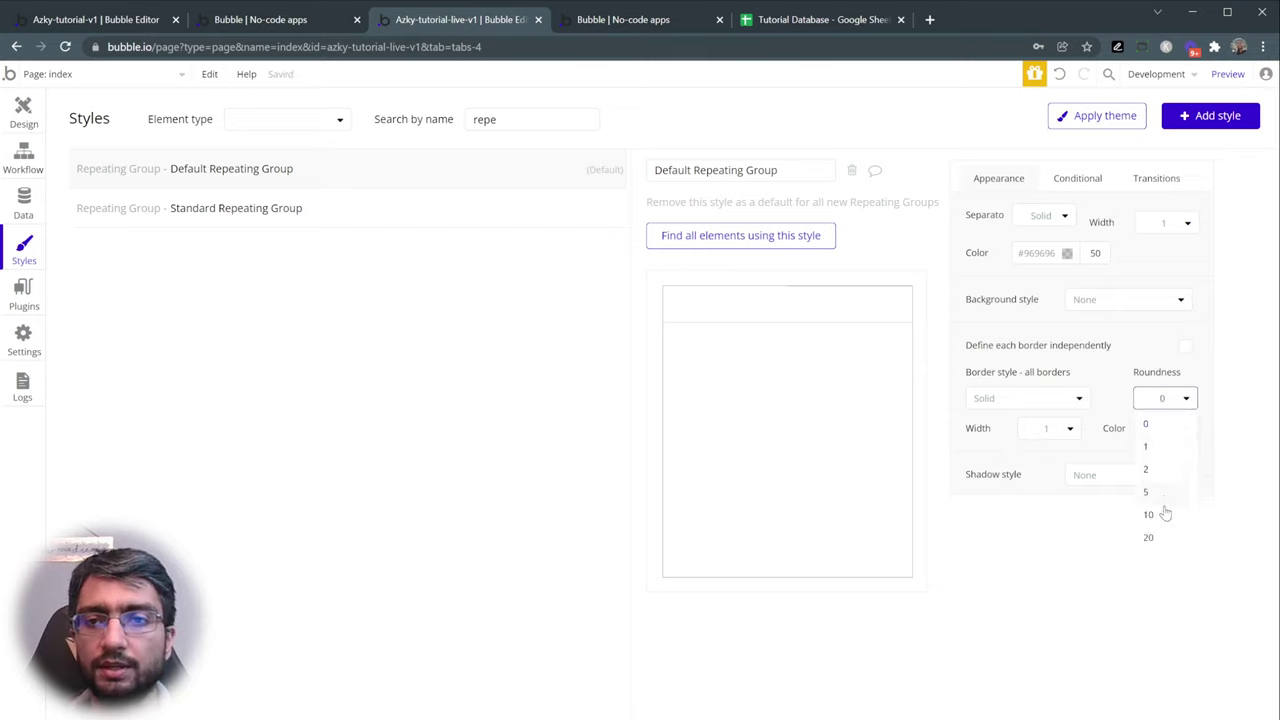
{"action": "left_click", "coordinate": [1149, 538]}
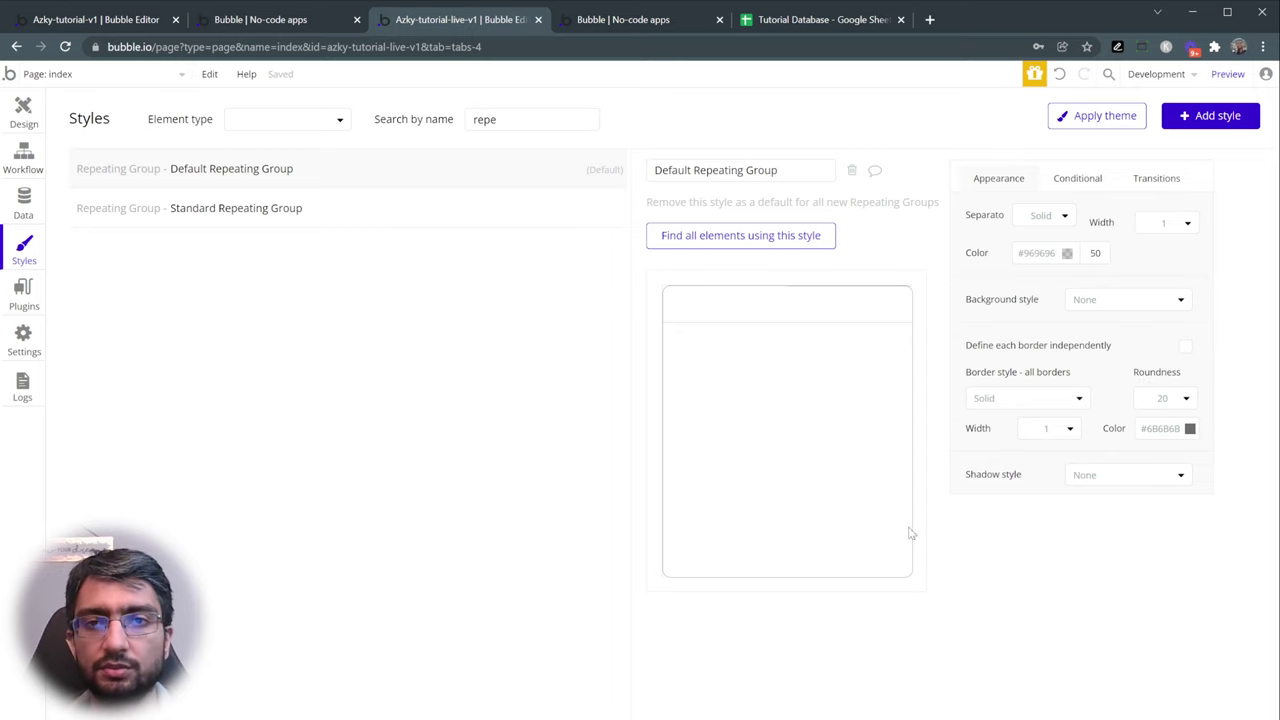
{"action": "left_click", "coordinate": [625, 20]}
{"action": "left_click", "coordinate": [617, 80]}
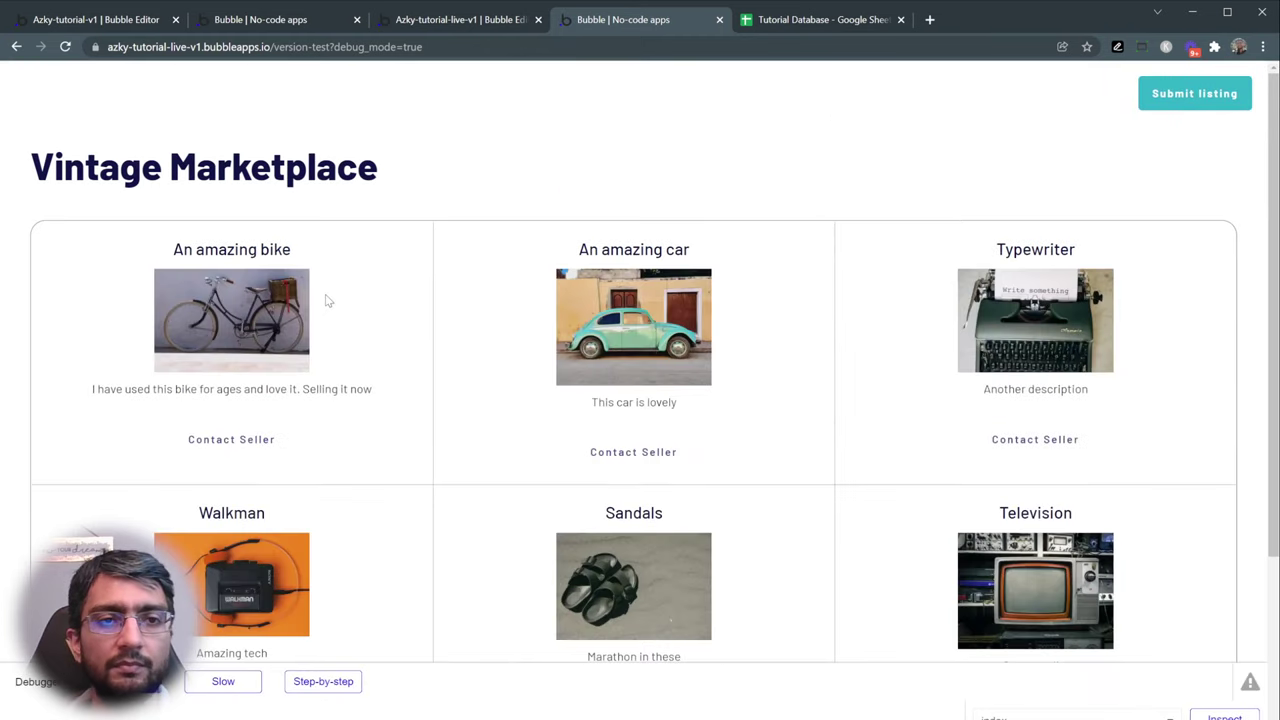
- Check the rounded listing grid in the preview and reference app, then return to the editor
{"action": "scroll", "coordinate": [337, 326], "scroll_direction": "down", "scroll_amount": 2}
{"action": "scroll", "coordinate": [337, 326], "scroll_direction": "up", "scroll_amount": 2}
{"action": "scroll", "coordinate": [337, 326], "scroll_direction": "down", "scroll_amount": 1}
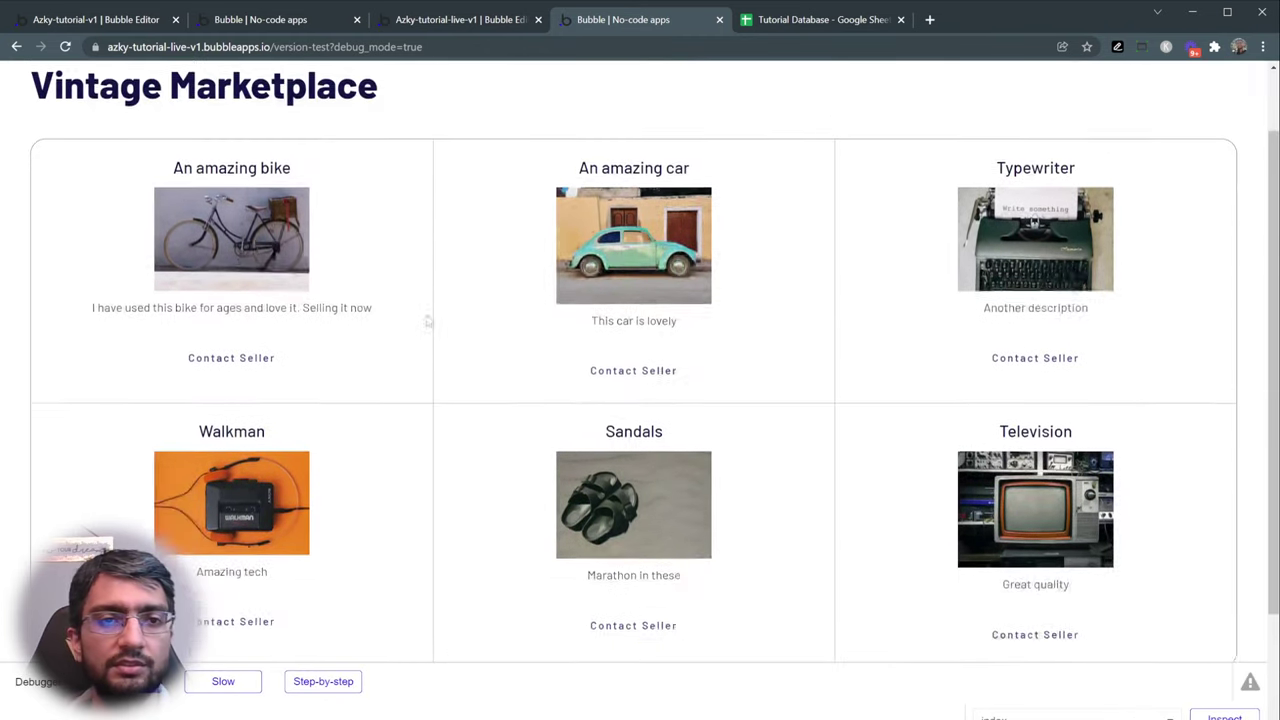
{"action": "scroll", "coordinate": [485, 337], "scroll_direction": "up", "scroll_amount": 1}
{"action": "left_click", "coordinate": [262, 19]}
{"action": "scroll", "coordinate": [345, 160], "scroll_direction": "down", "scroll_amount": 4}
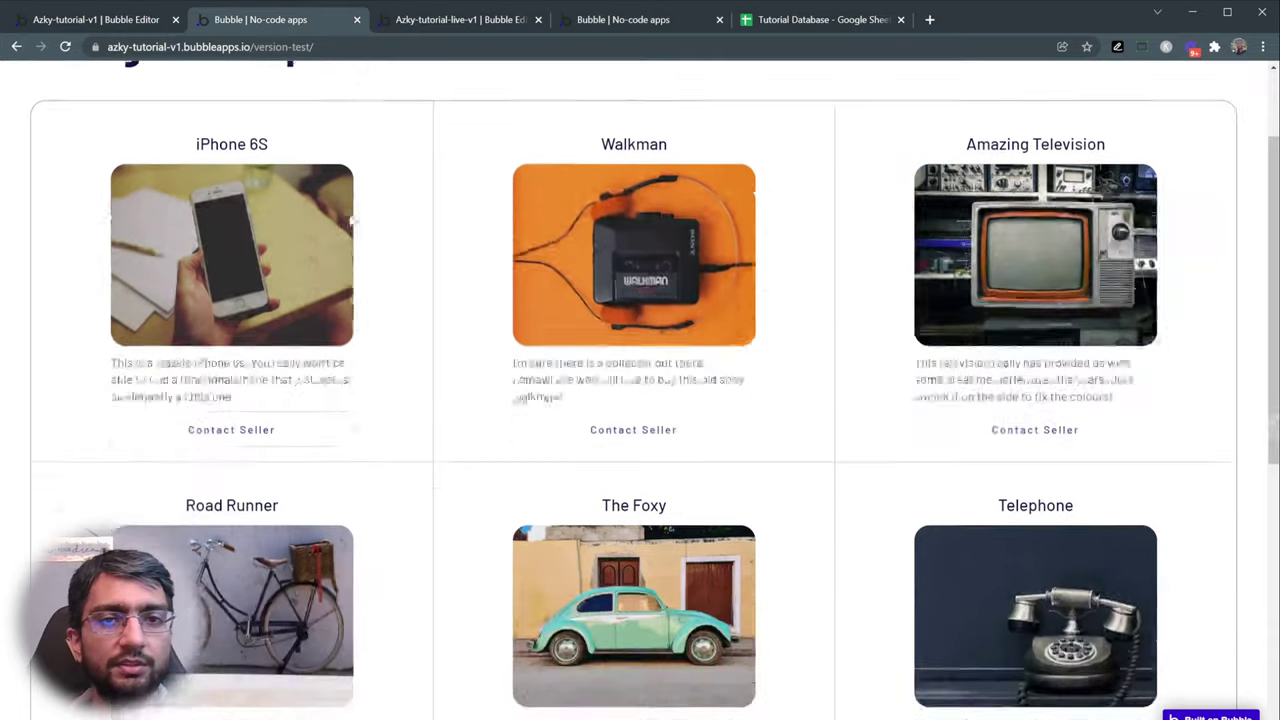
{"action": "scroll", "coordinate": [353, 218], "scroll_direction": "up", "scroll_amount": 4}
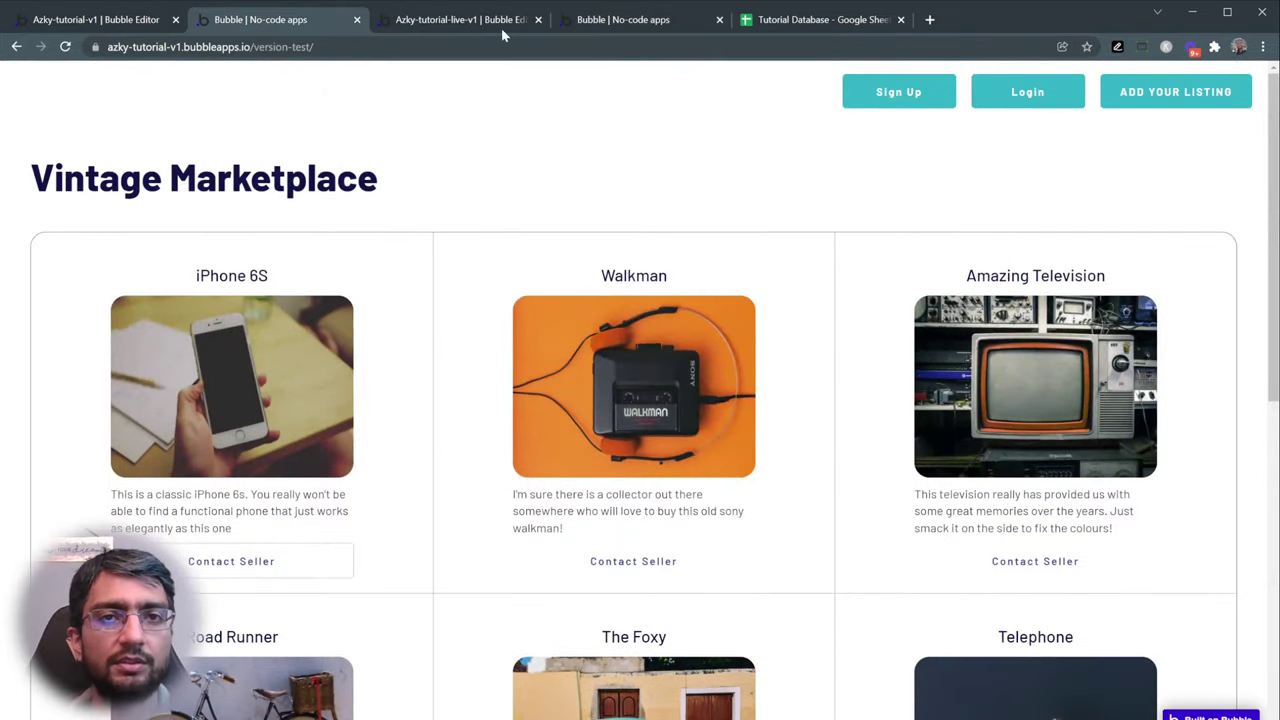
{"action": "left_click", "coordinate": [600, 20]}
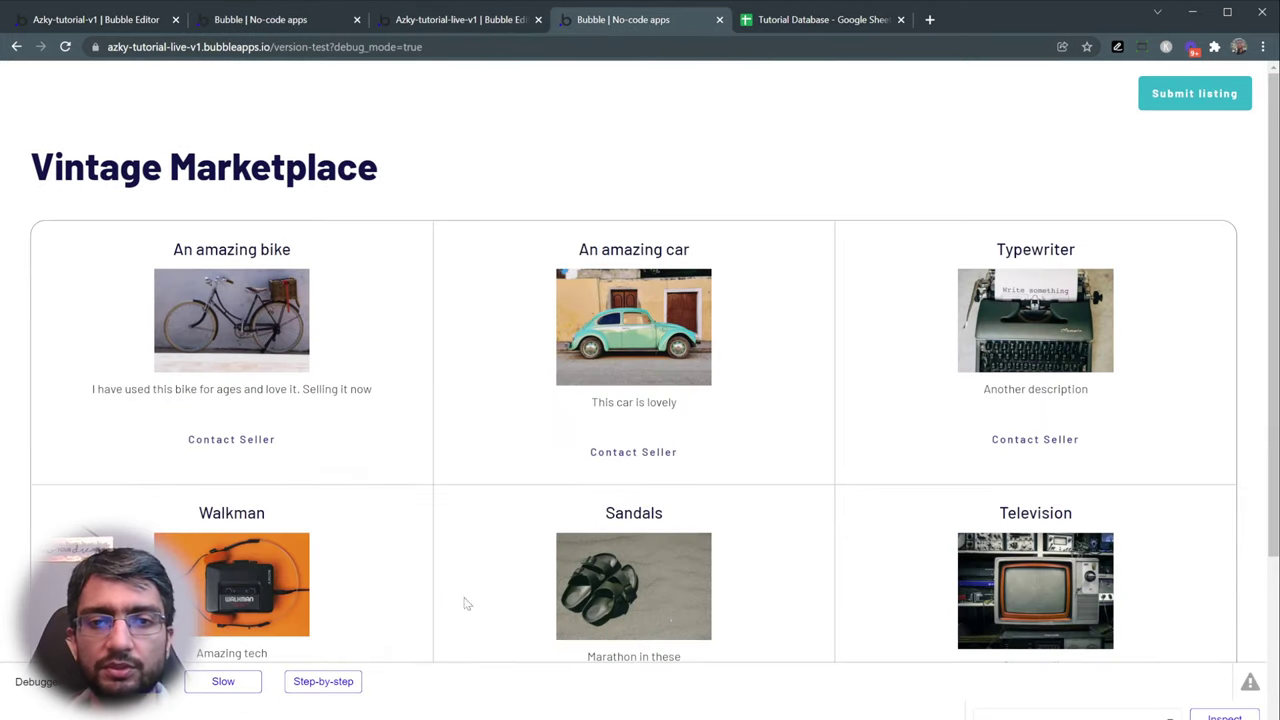
{"action": "left_click", "coordinate": [489, 27]}
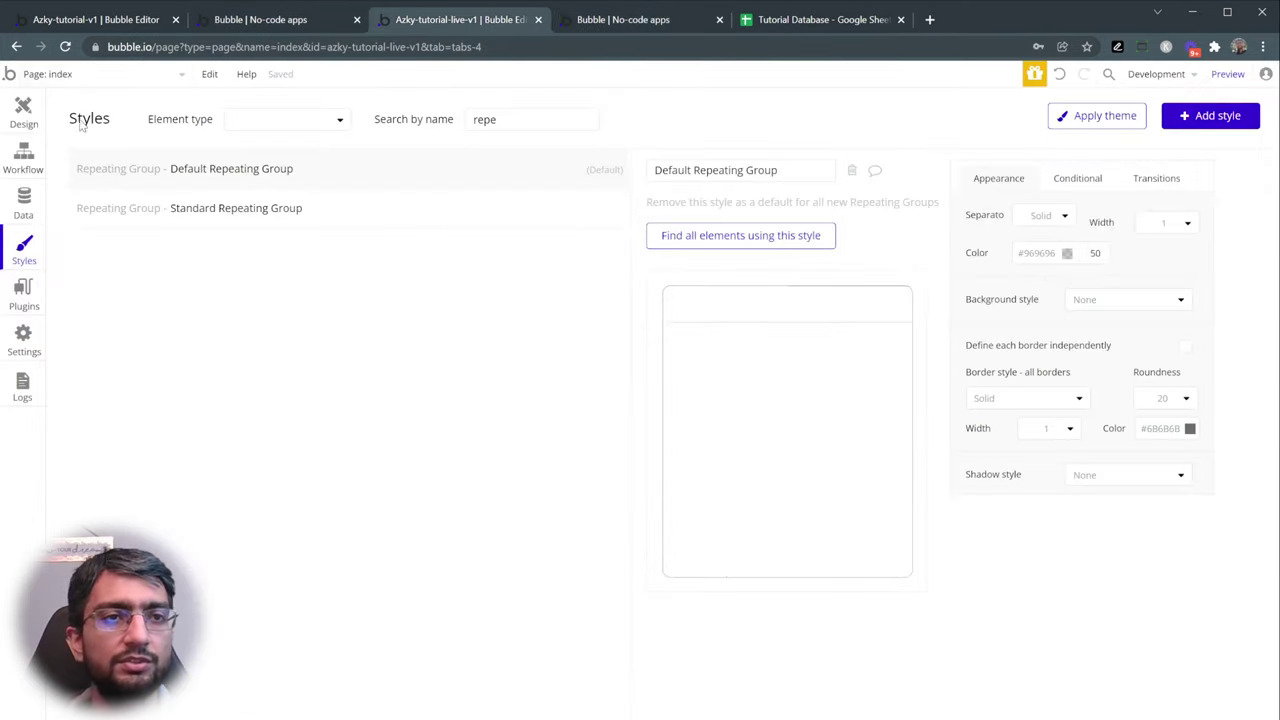
- Give the listing image a fixed 320 × 240 px size
{"action": "left_click", "coordinate": [22, 112]}
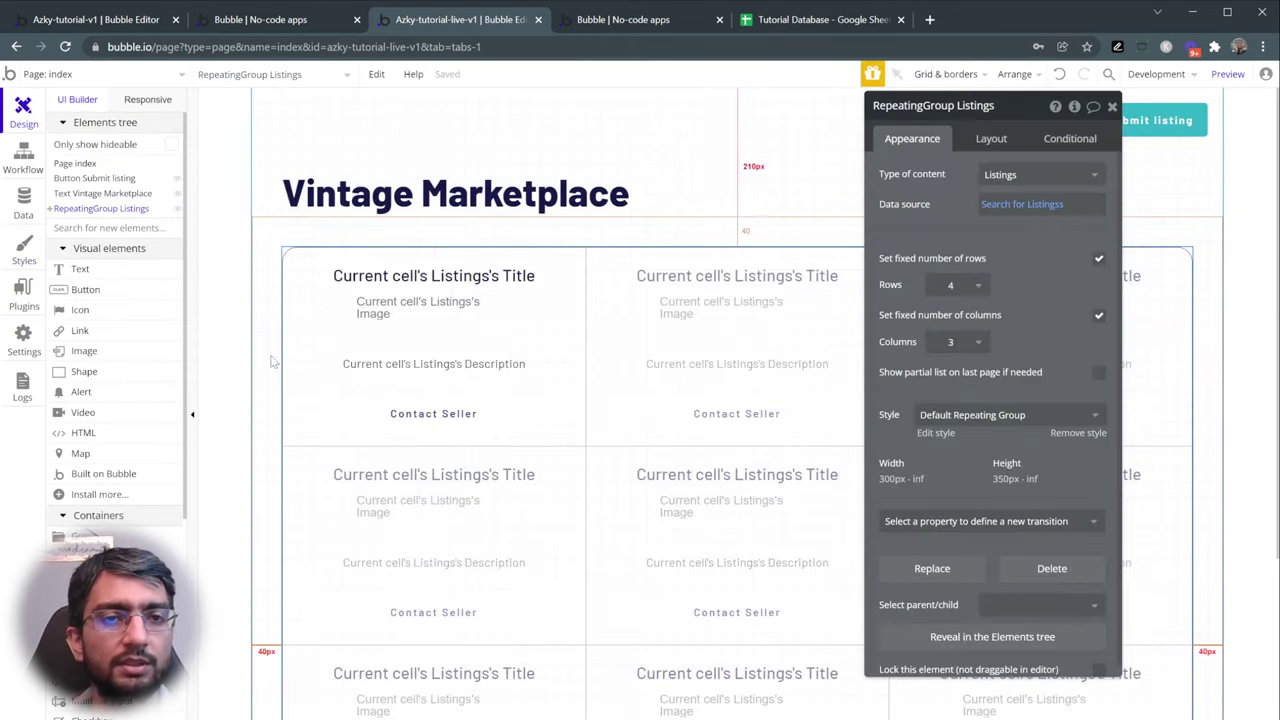
{"action": "left_click", "coordinate": [440, 329]}
{"action": "left_click", "coordinate": [991, 138]}
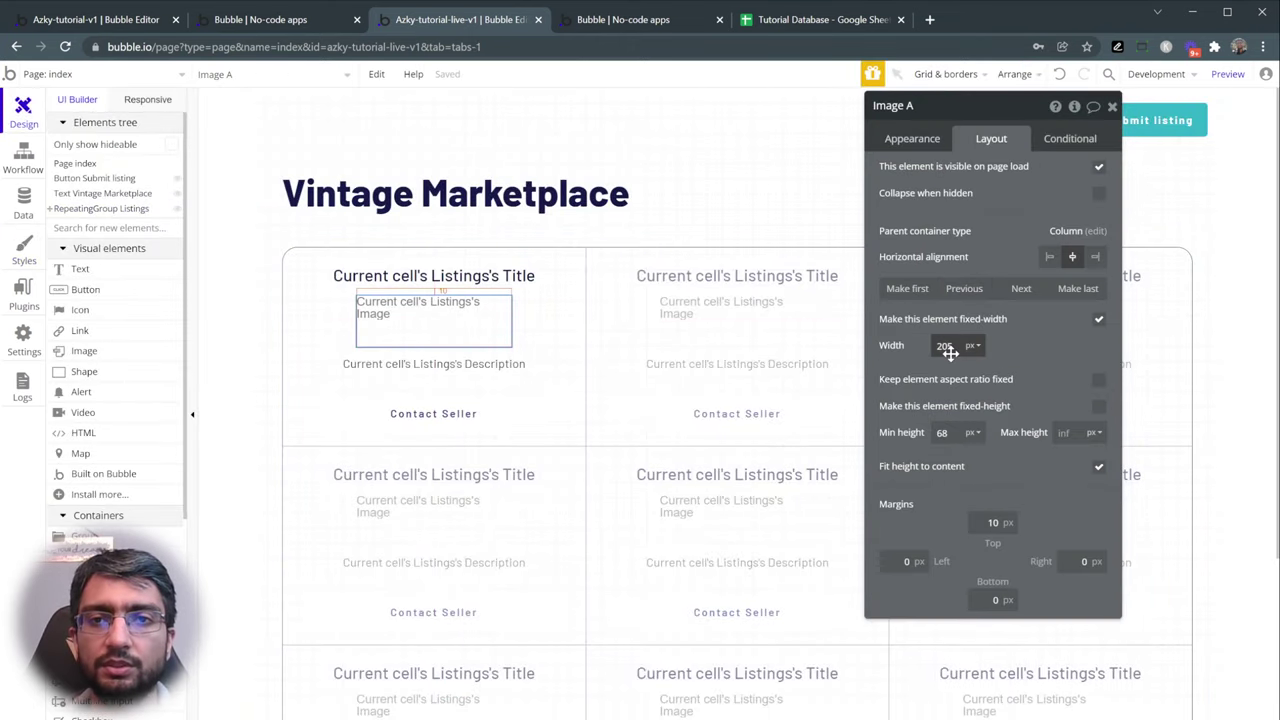
{"action": "left_click", "coordinate": [1099, 406]}
{"action": "left_click", "coordinate": [951, 345]}
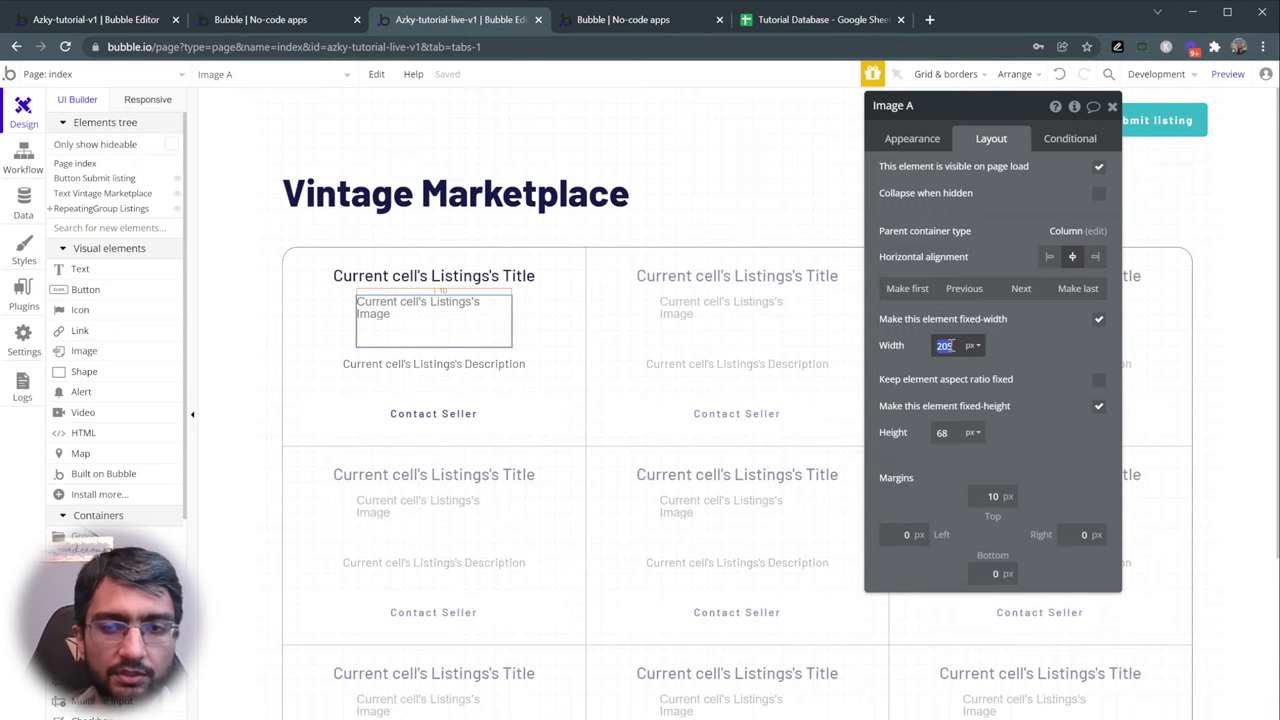
{"action": "type", "text": "320"}
{"action": "left_click", "coordinate": [952, 436]}
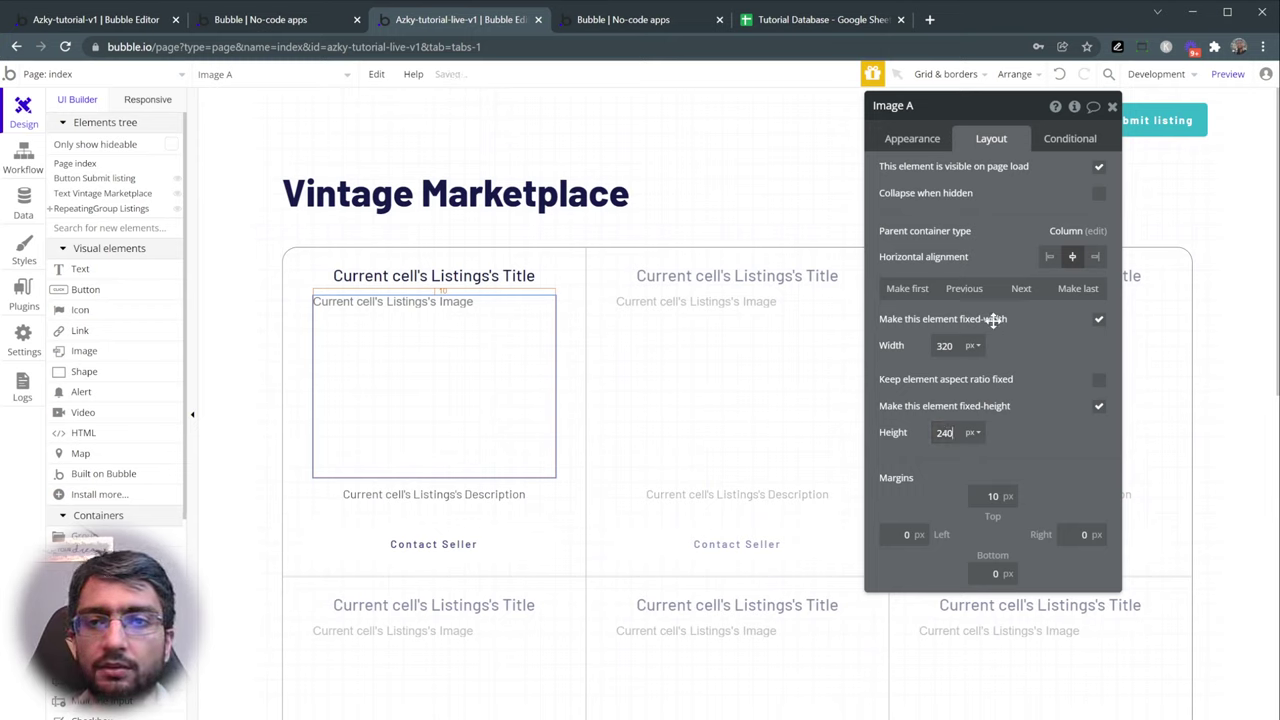
- Round the listing image's corners to 20 and view the live marketplace preview
{"action": "left_click", "coordinate": [926, 140]}
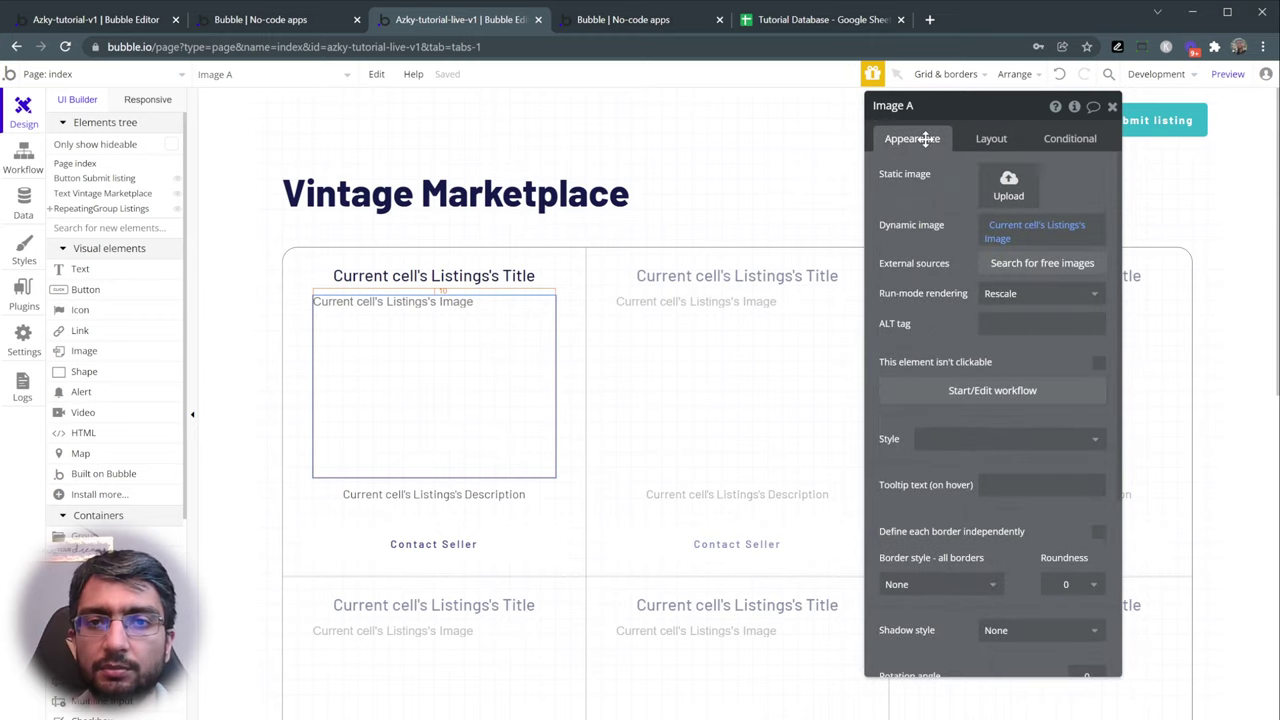
{"action": "scroll", "coordinate": [970, 300], "scroll_direction": "down", "scroll_amount": 2}
{"action": "left_click", "coordinate": [983, 298]}
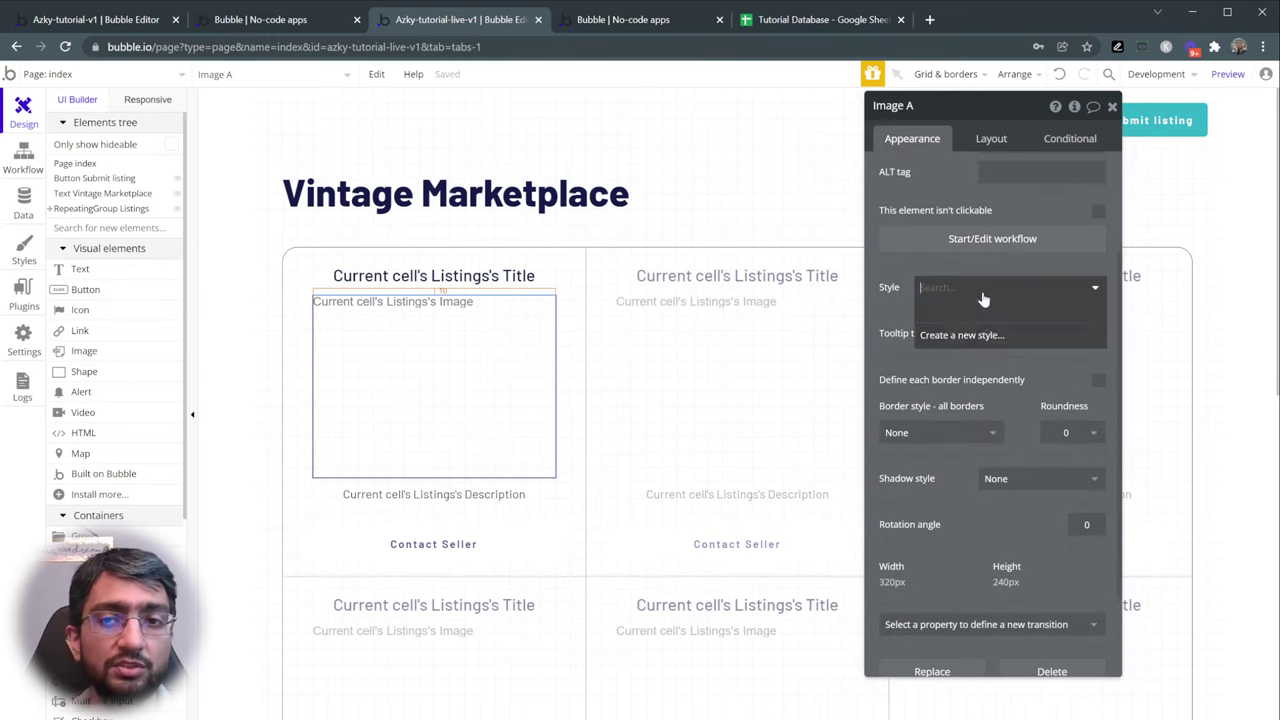
{"action": "left_click", "coordinate": [900, 304]}
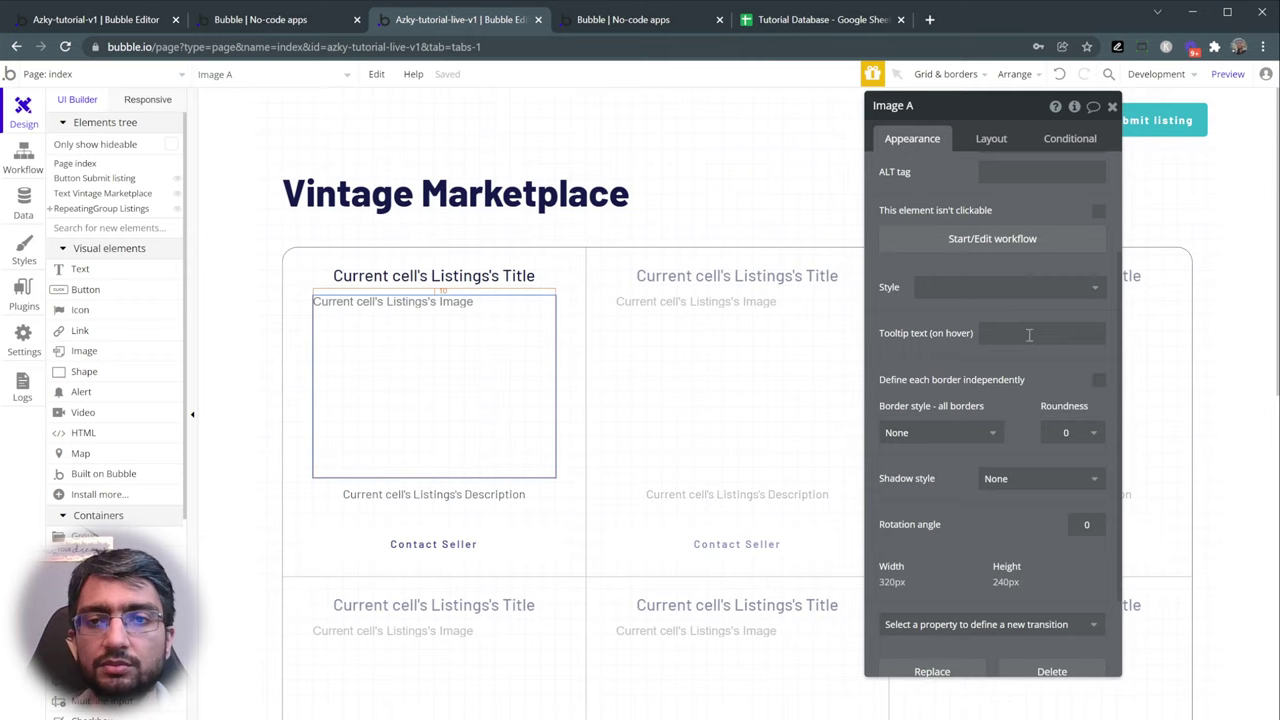
{"action": "left_click", "coordinate": [1086, 434]}
{"action": "left_click", "coordinate": [1088, 570]}
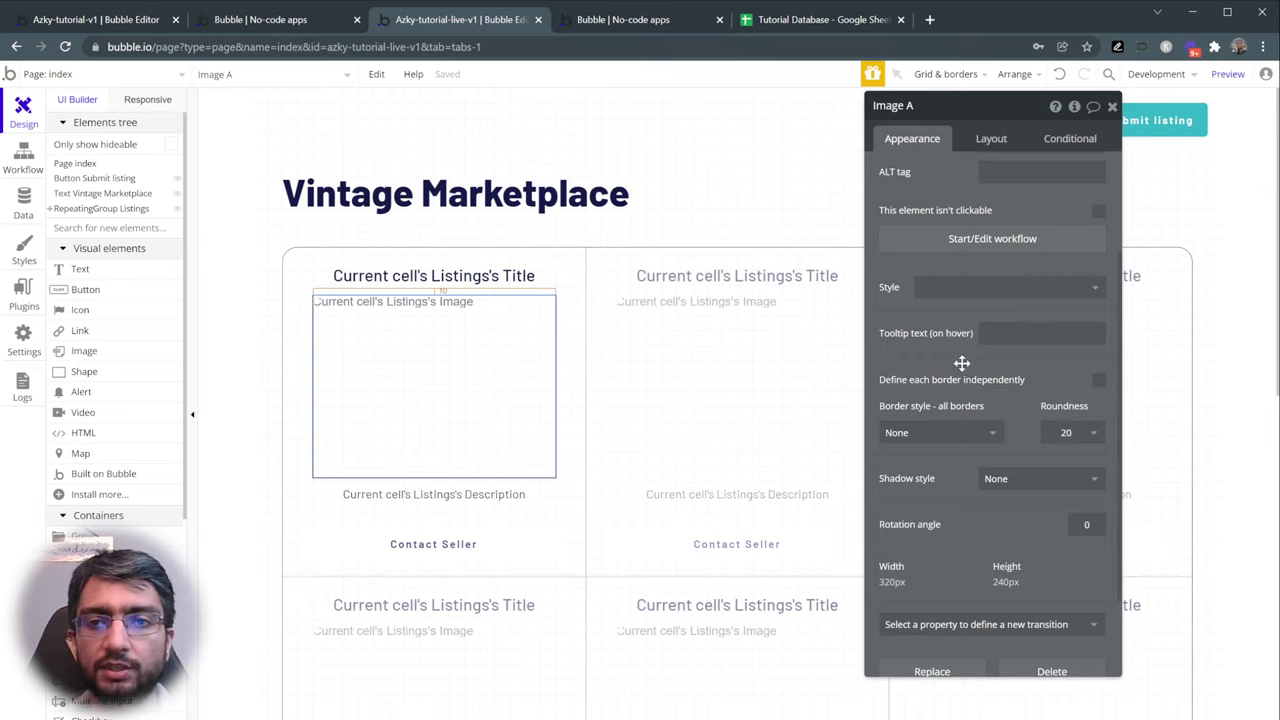
{"action": "scroll", "coordinate": [961, 363], "scroll_direction": "up", "scroll_amount": 3}
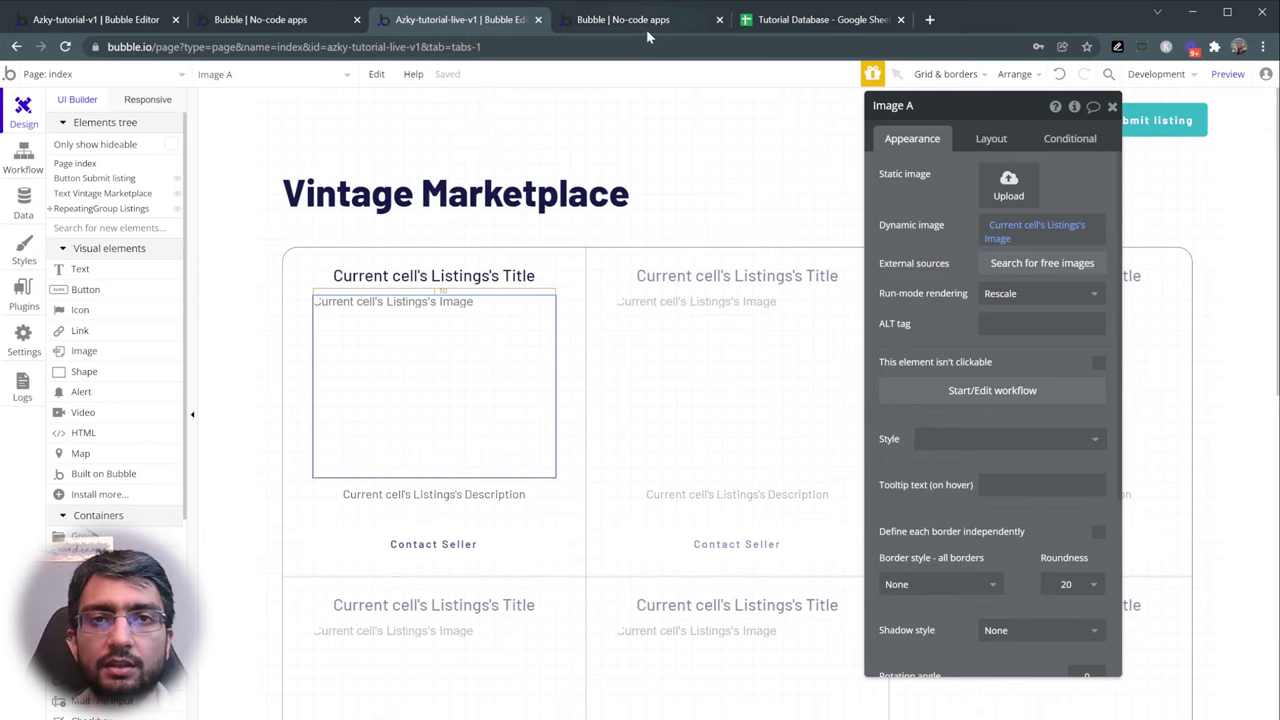
{"action": "left_click", "coordinate": [646, 28]}
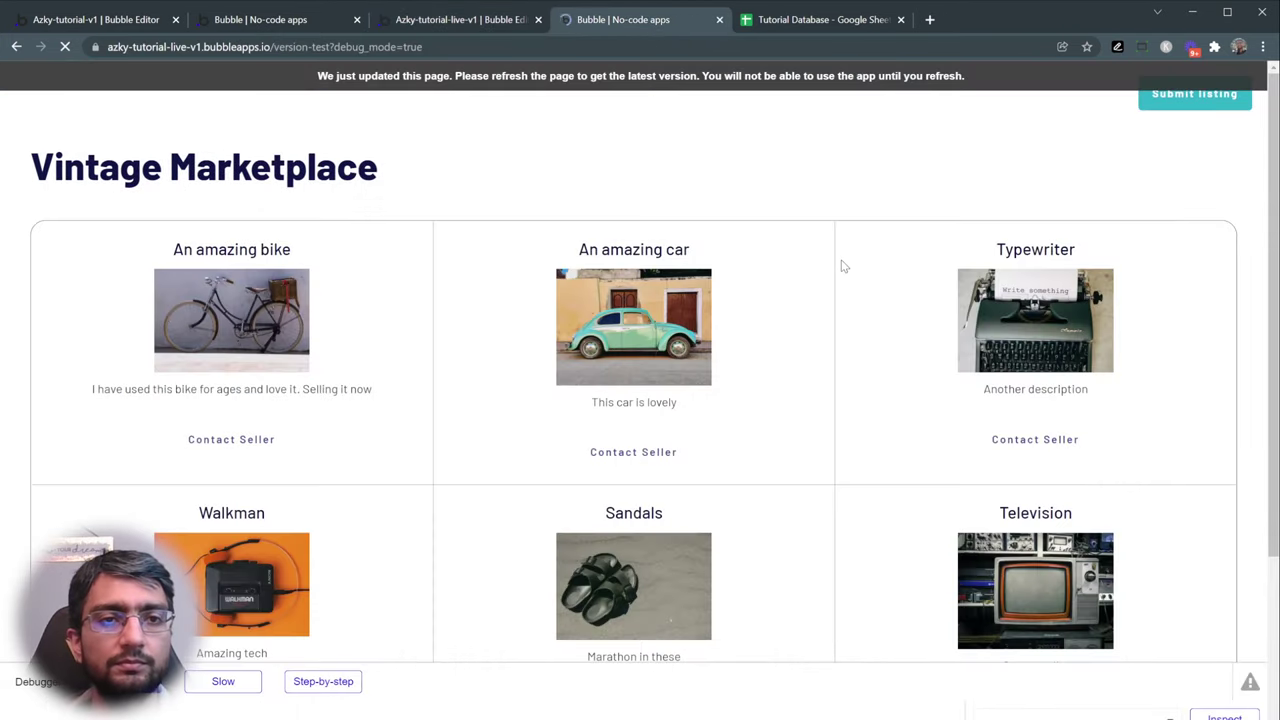
- Switch the listing image's run-mode rendering from Rescale to Stretch and recheck the preview
{"action": "scroll", "coordinate": [841, 266], "scroll_direction": "down", "scroll_amount": 3}
{"action": "scroll", "coordinate": [843, 291], "scroll_direction": "up", "scroll_amount": 2}
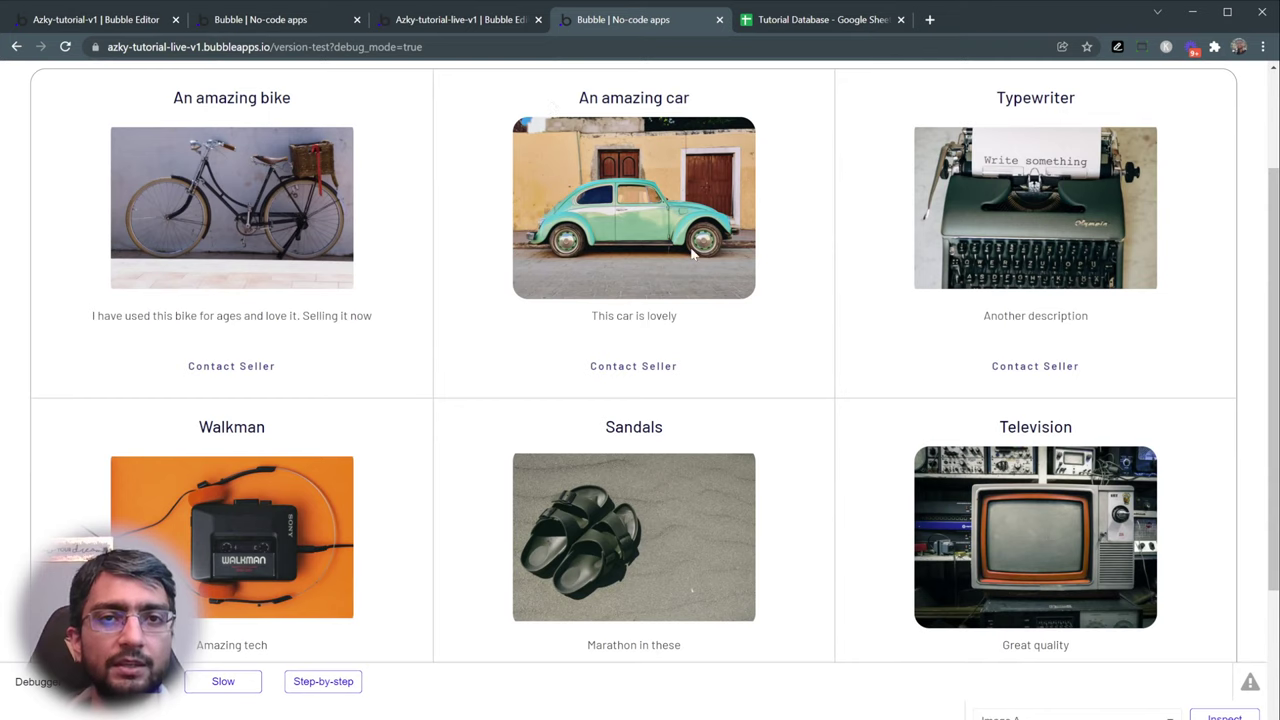
{"action": "left_click", "coordinate": [408, 22]}
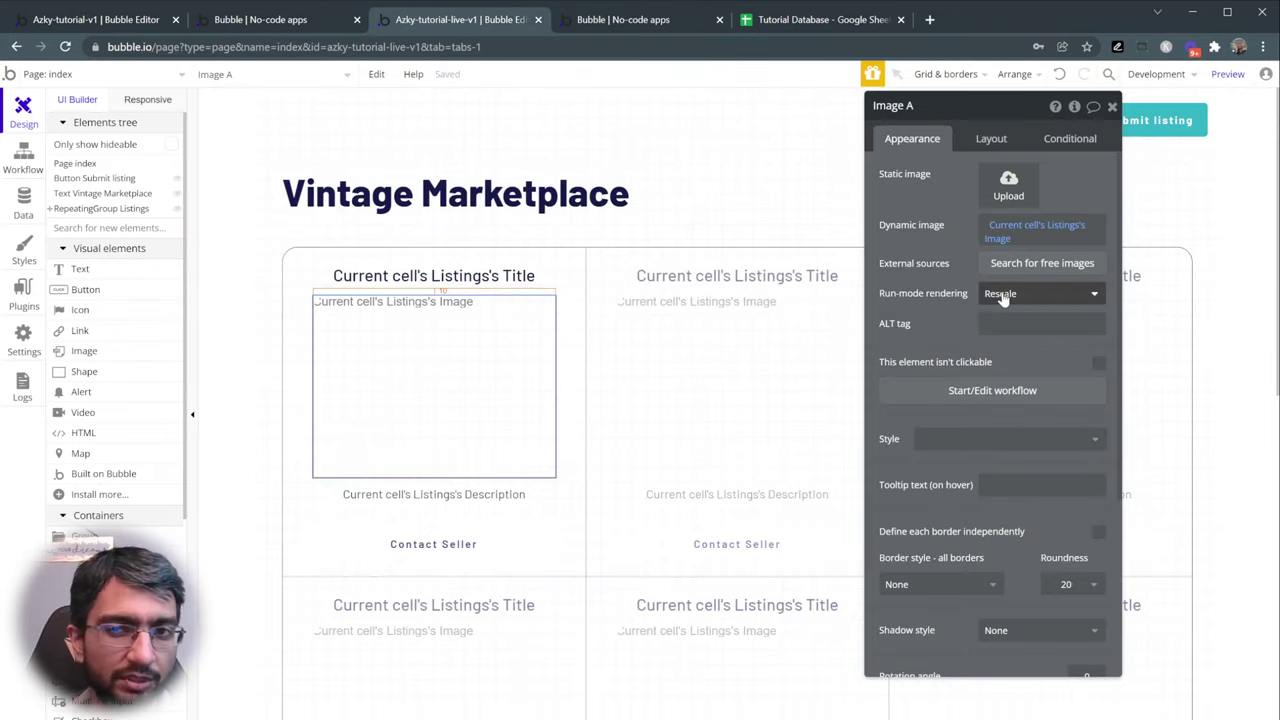
{"action": "mouse_move", "coordinate": [1003, 297]}
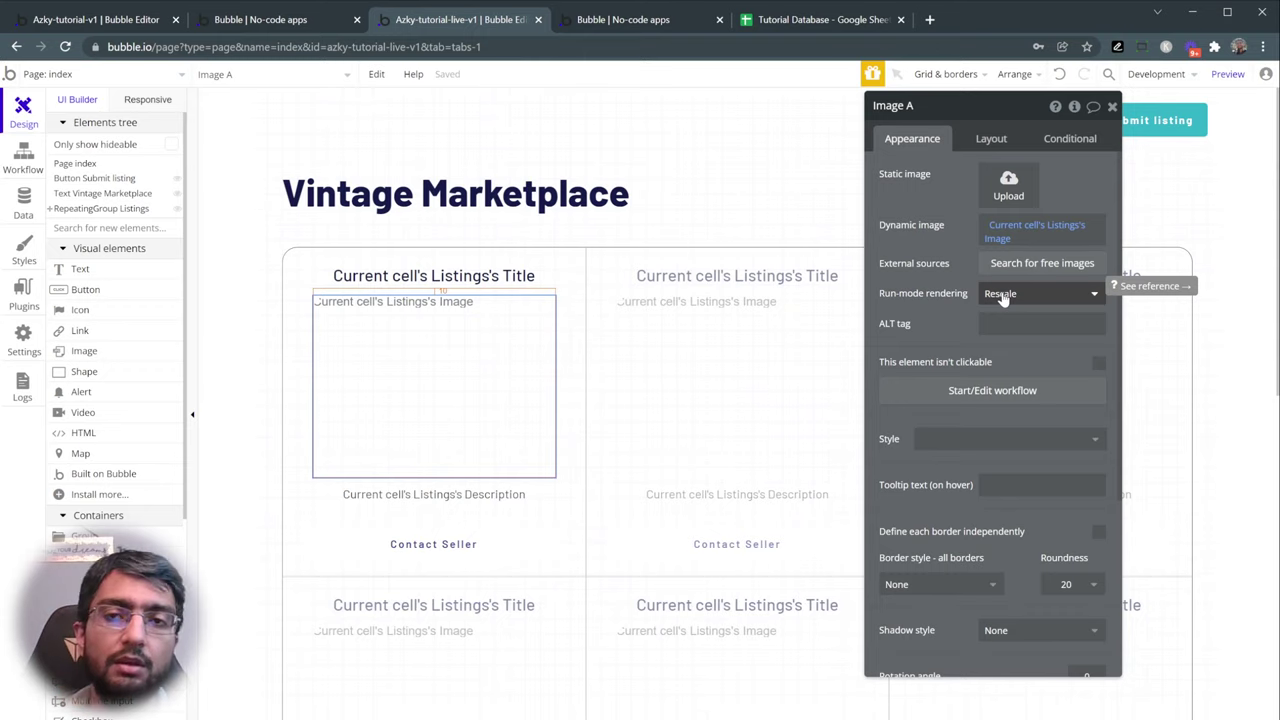
{"action": "left_click", "coordinate": [1010, 297]}
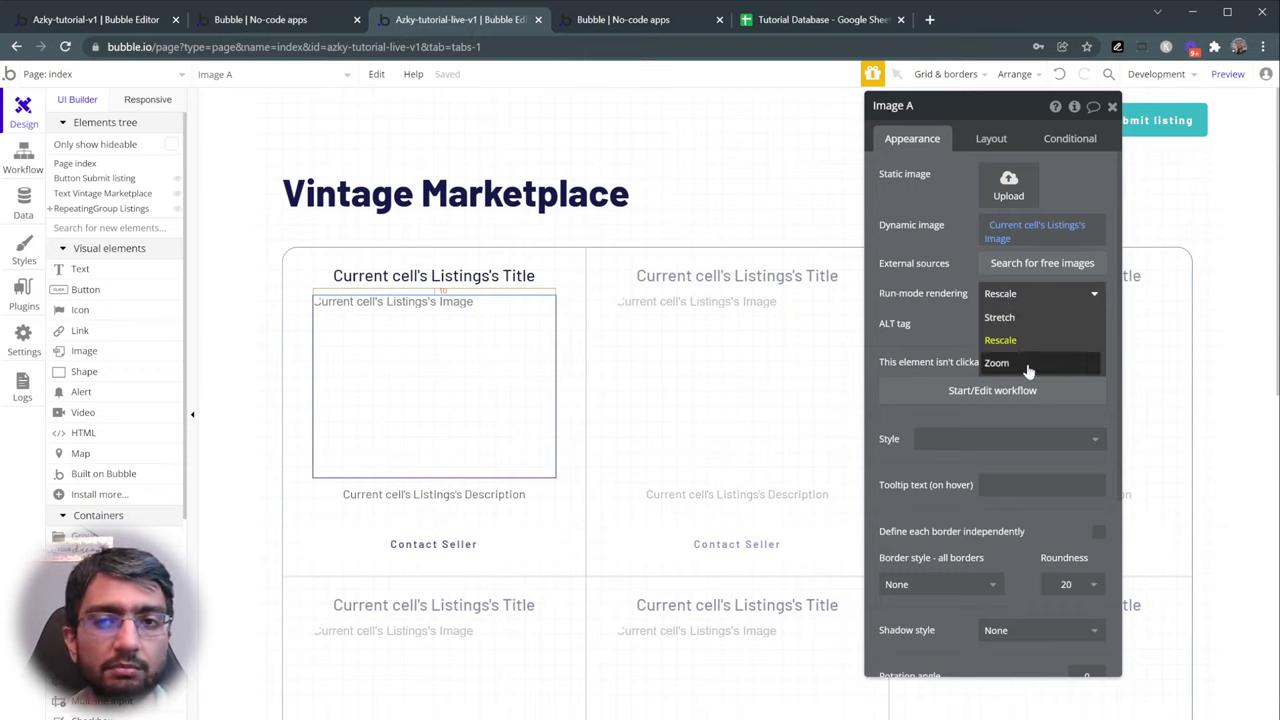
{"action": "left_click", "coordinate": [1036, 318]}
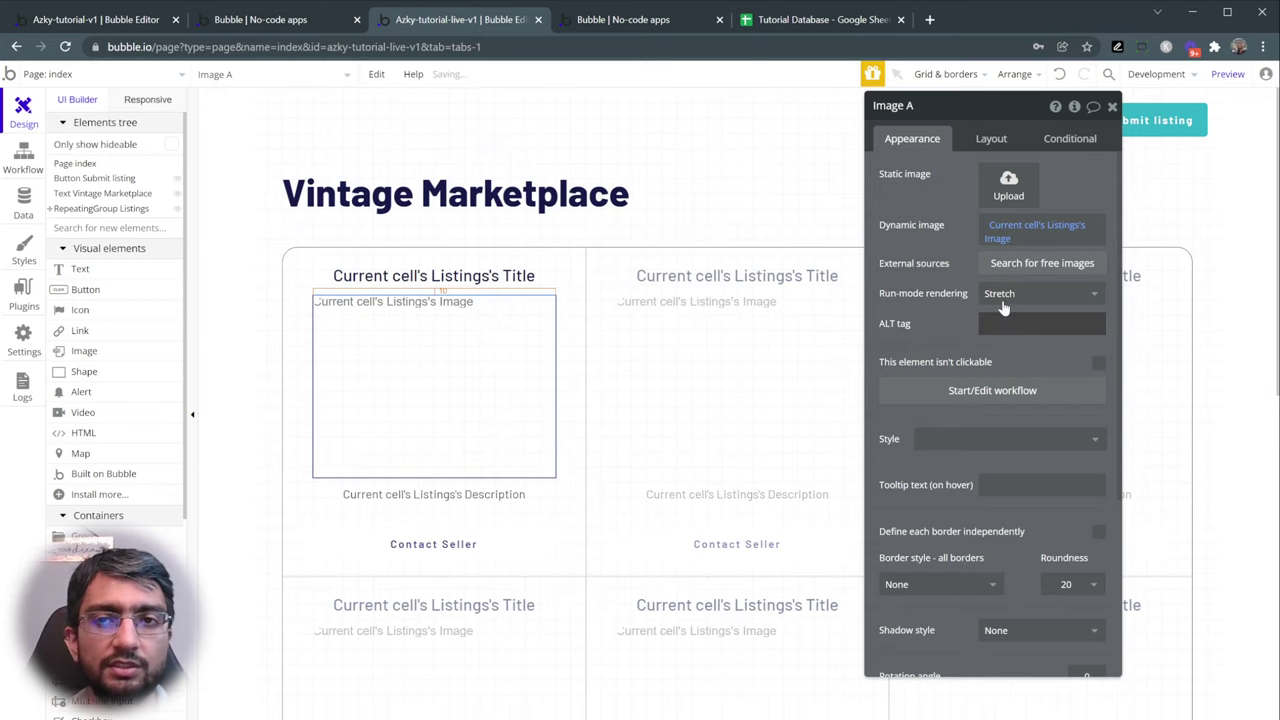
{"action": "left_click", "coordinate": [643, 22]}
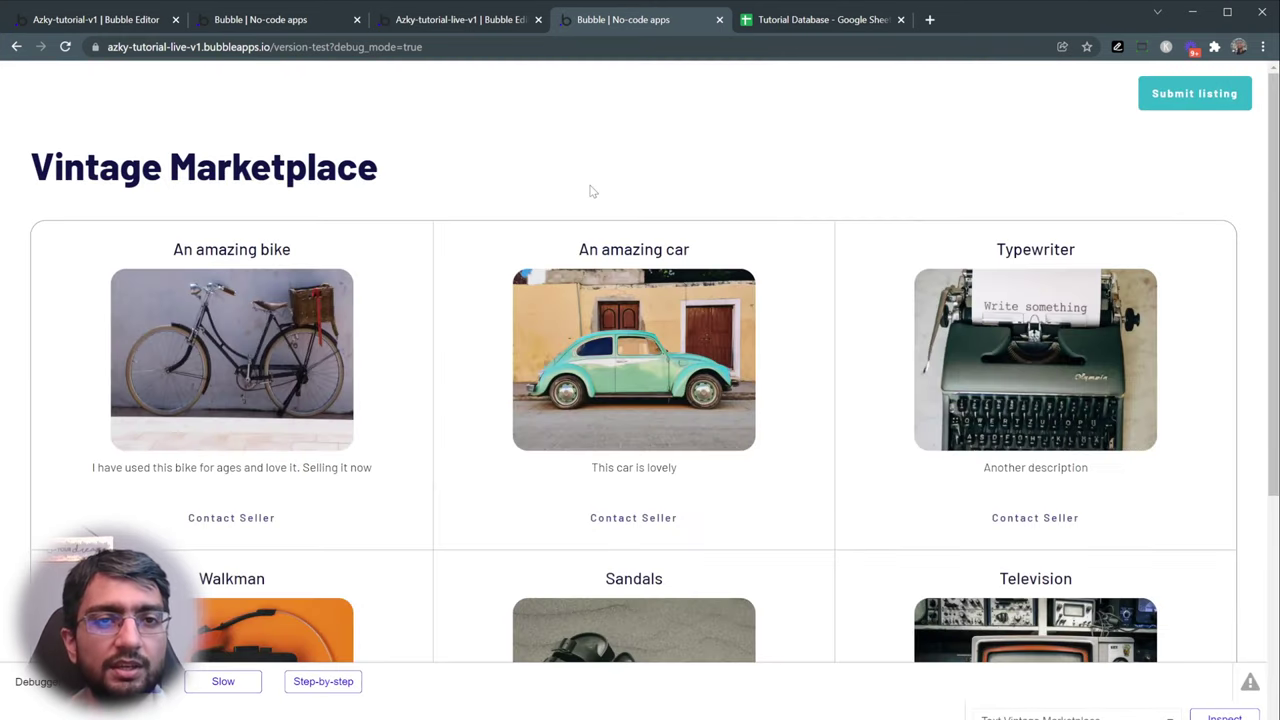
- Scroll through the live preview to inspect the rounded, stretched listing photos
{"action": "scroll", "coordinate": [424, 300], "scroll_direction": "down", "scroll_amount": 2}
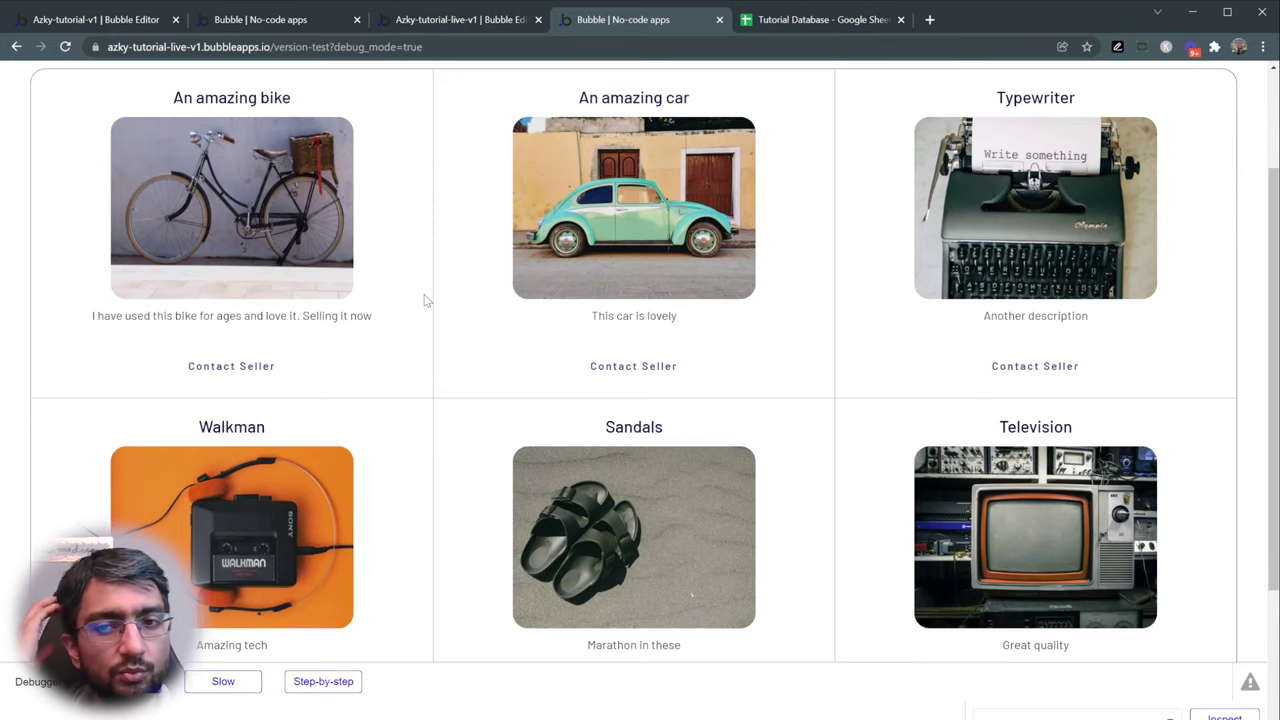
{"action": "scroll", "coordinate": [424, 300], "scroll_direction": "down", "scroll_amount": 2}
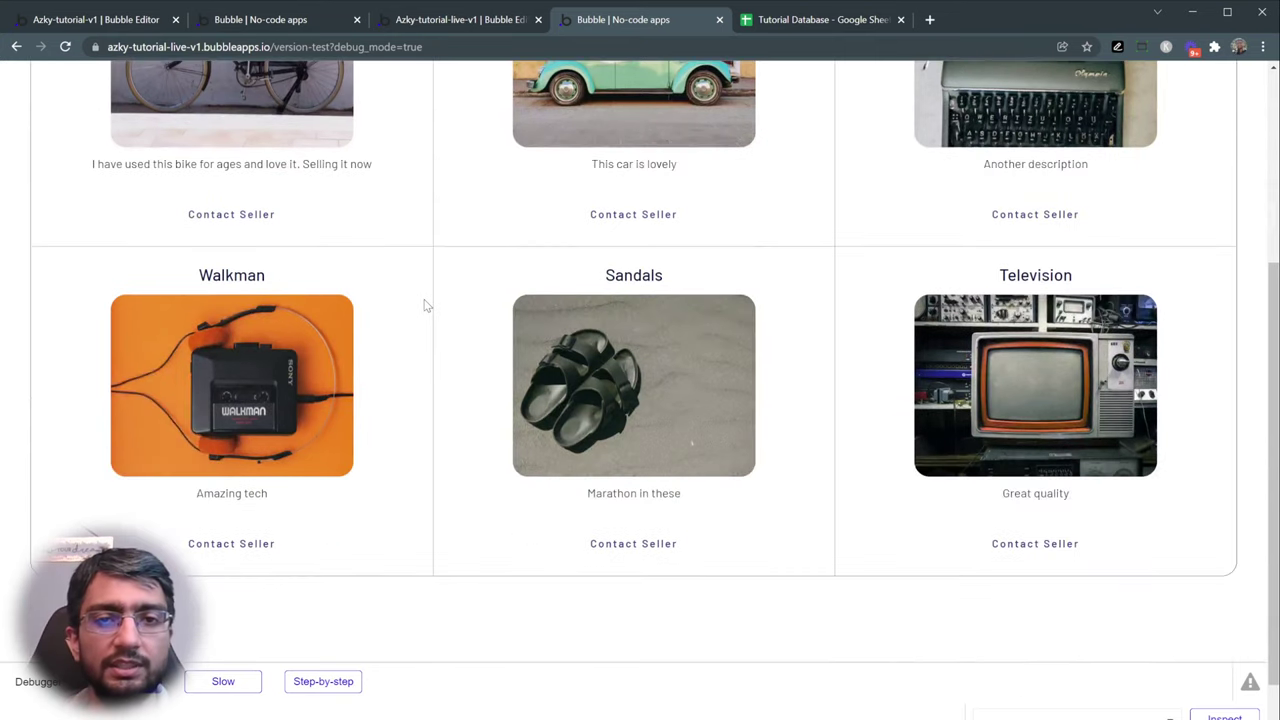
{"action": "scroll", "coordinate": [424, 305], "scroll_direction": "up", "scroll_amount": 3}
{"action": "left_click_drag", "start_coordinate": [172, 250], "coordinate": [368, 250]}
{"action": "scroll", "coordinate": [820, 295], "scroll_direction": "down", "scroll_amount": 3}
{"action": "scroll", "coordinate": [857, 302], "scroll_direction": "up", "scroll_amount": 3}
{"action": "left_click", "coordinate": [449, 257]}
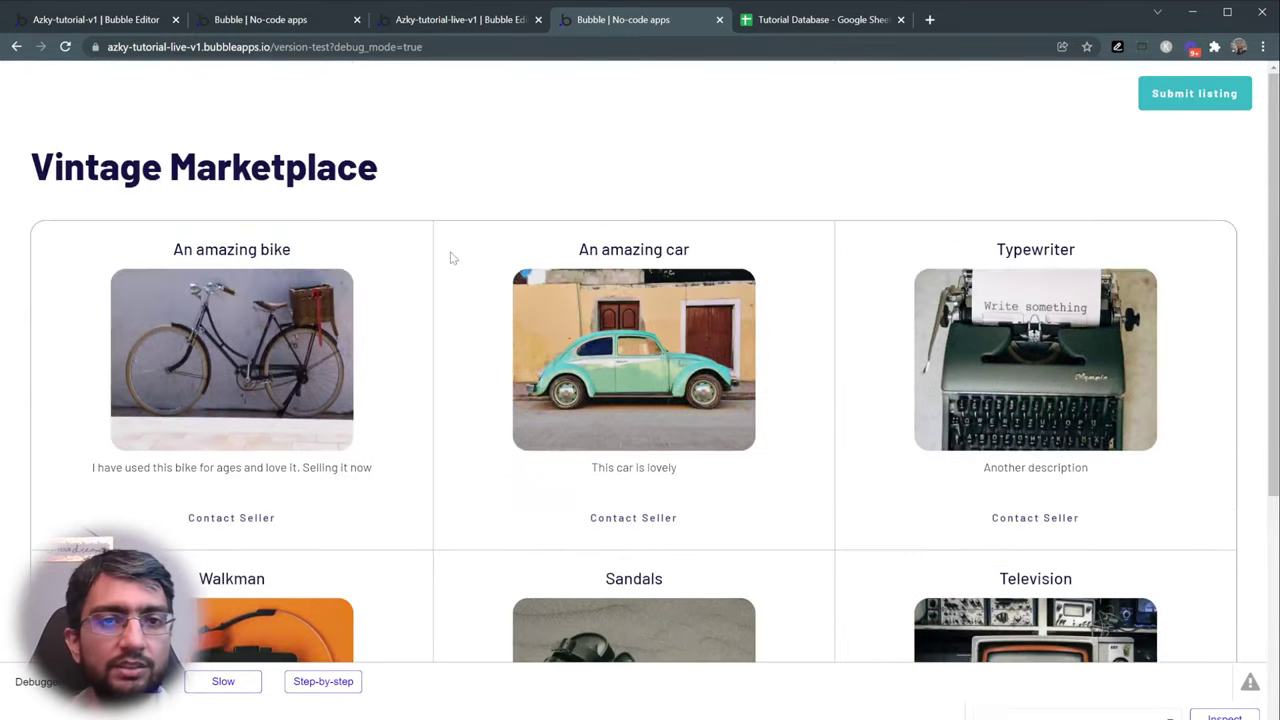
- Test Contact Seller on the iPhone 6S, Walkman and Amazing Television reference listings, then return to the editor
{"action": "left_click", "coordinate": [213, 21]}
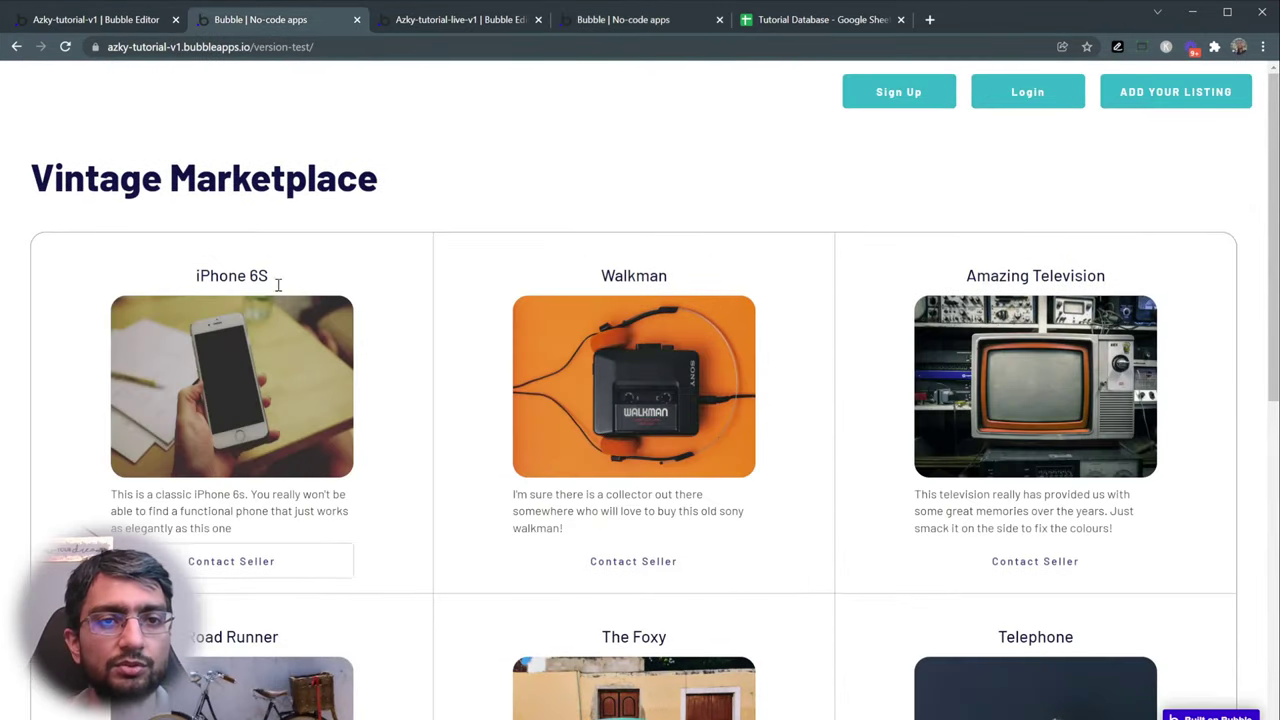
{"action": "scroll", "coordinate": [640, 400], "scroll_direction": "down", "scroll_amount": 5}
{"action": "scroll", "coordinate": [557, 400], "scroll_direction": "up", "scroll_amount": 3}
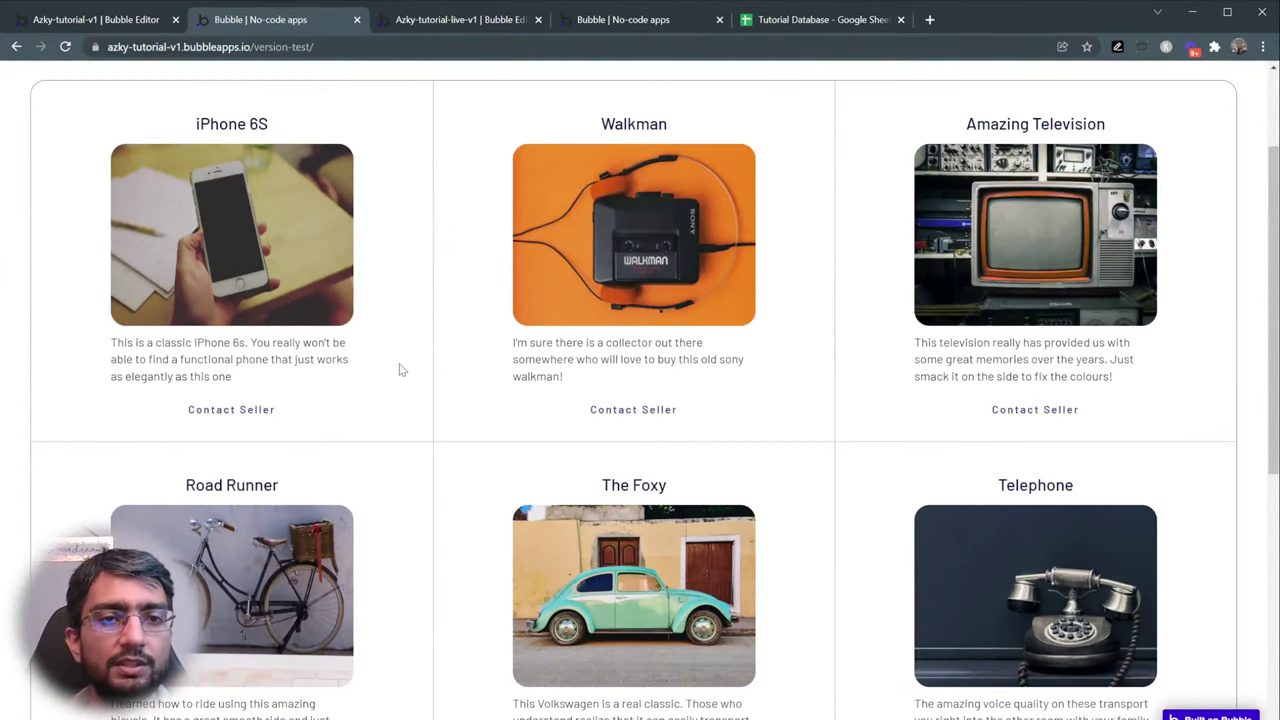
{"action": "scroll", "coordinate": [397, 371], "scroll_direction": "down", "scroll_amount": 5}
{"action": "scroll", "coordinate": [245, 483], "scroll_direction": "up", "scroll_amount": 6}
{"action": "left_click", "coordinate": [245, 483]}
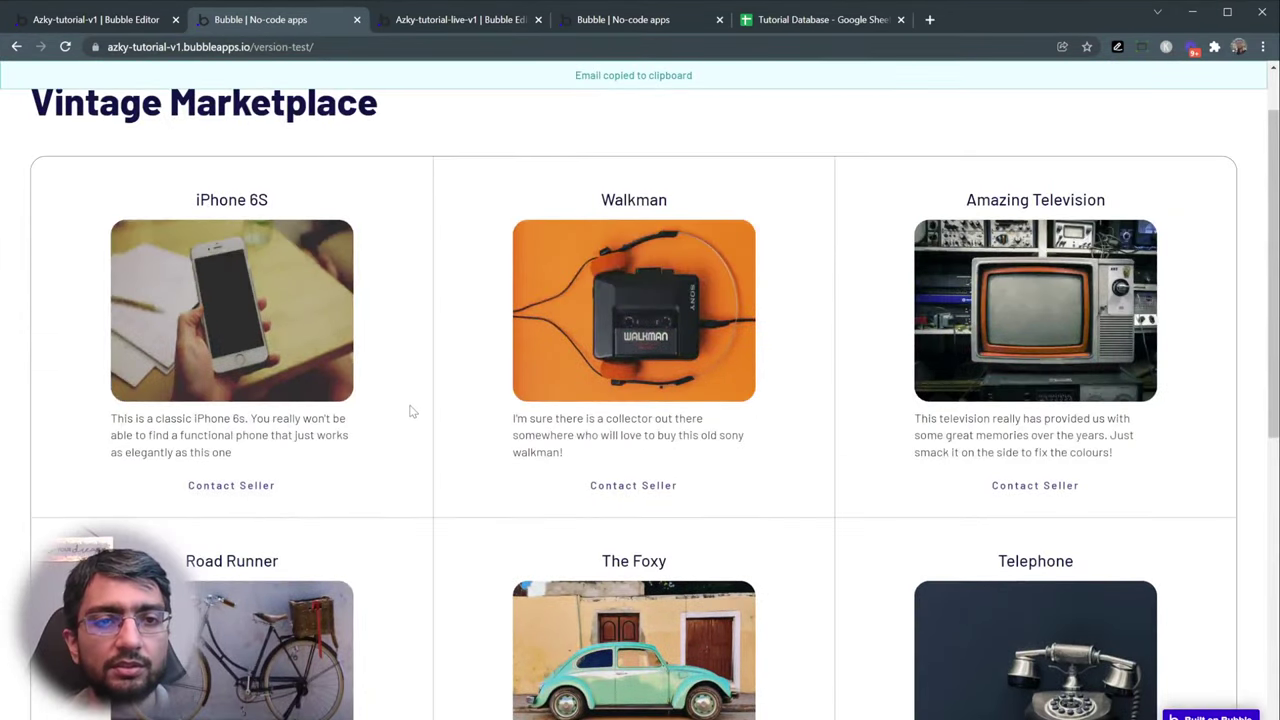
{"action": "left_click", "coordinate": [686, 486]}
{"action": "left_click", "coordinate": [1088, 490]}
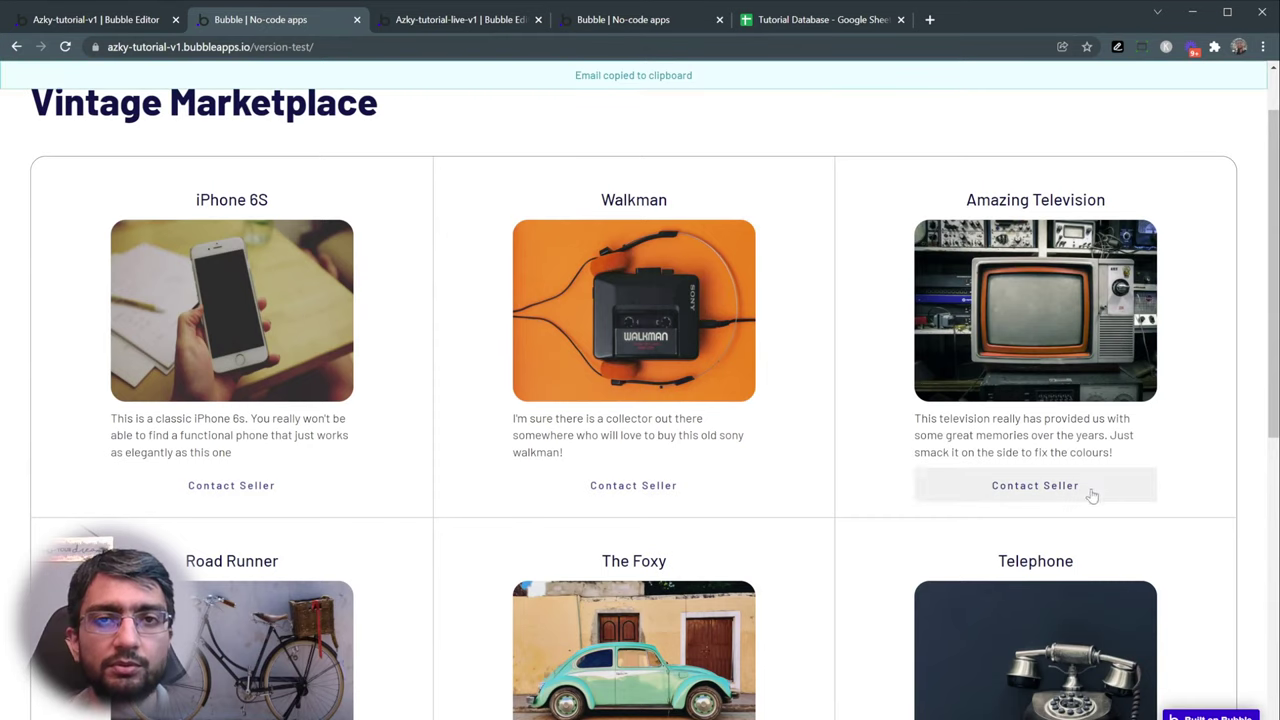
{"action": "left_click", "coordinate": [712, 487]}
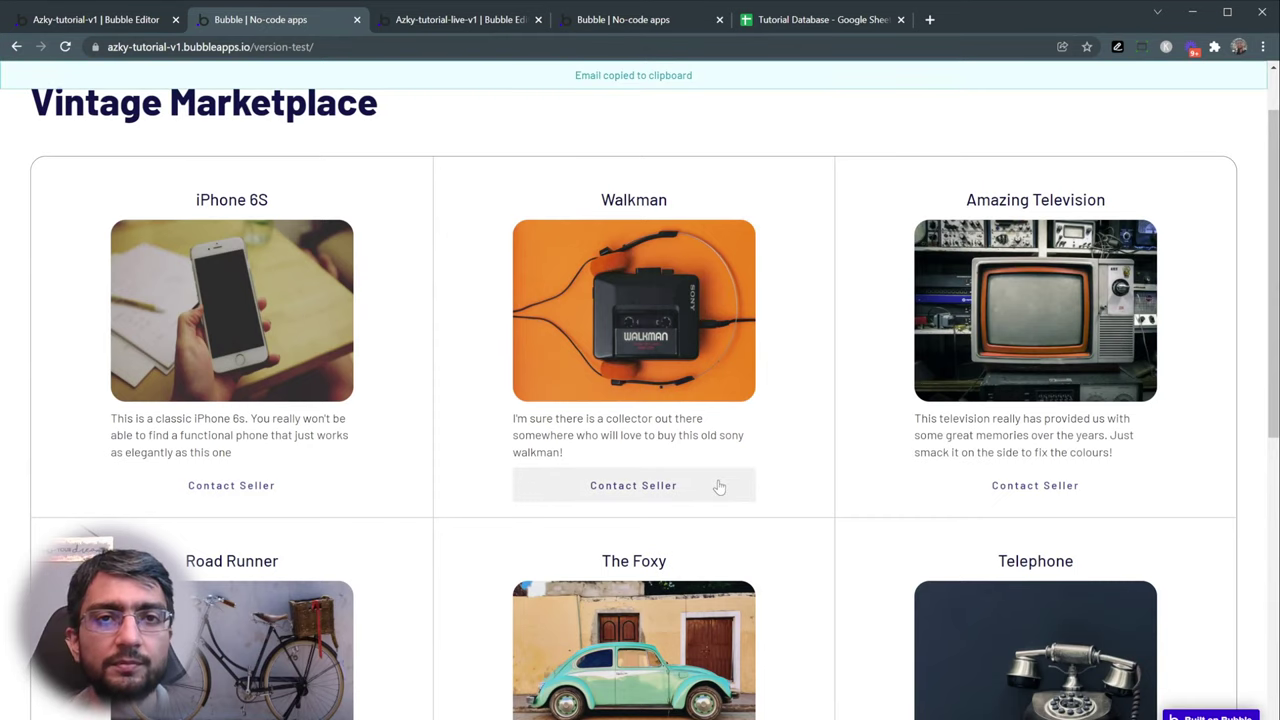
{"action": "left_click", "coordinate": [438, 22]}
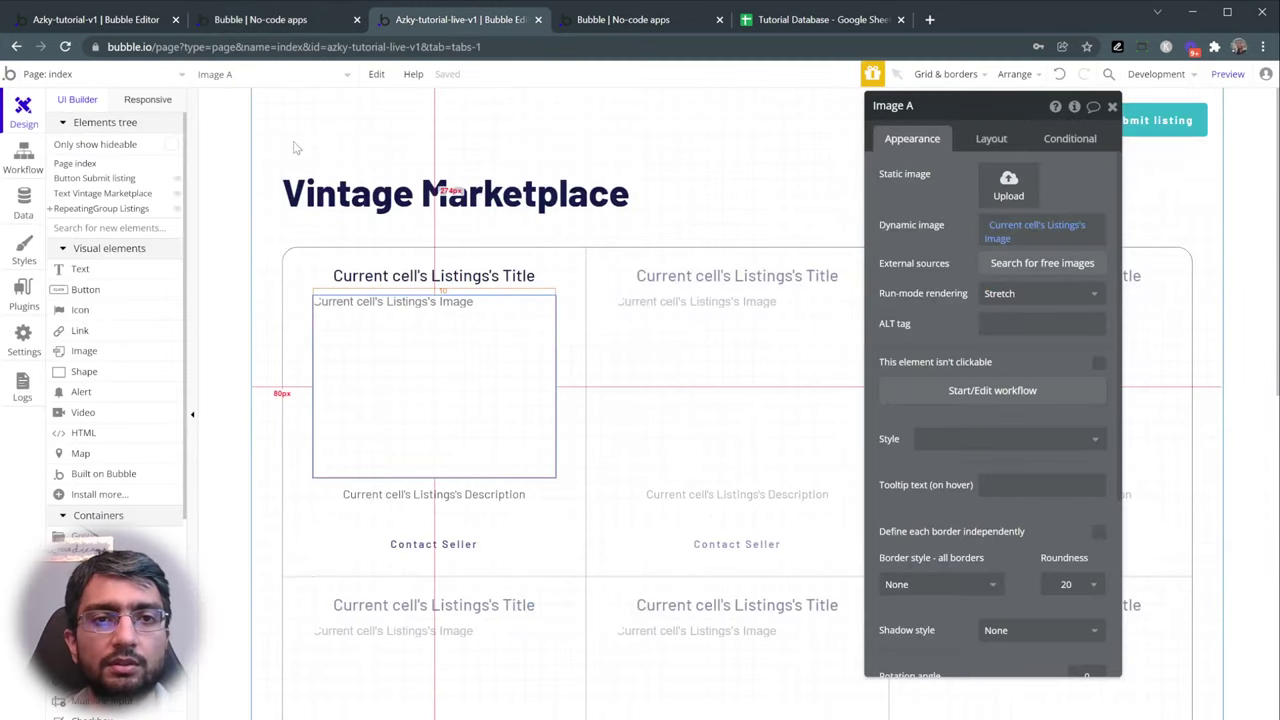
- Start a click workflow on the Contact Seller button and search its actions for 'copy to clipboard'
{"action": "left_click", "coordinate": [453, 549]}
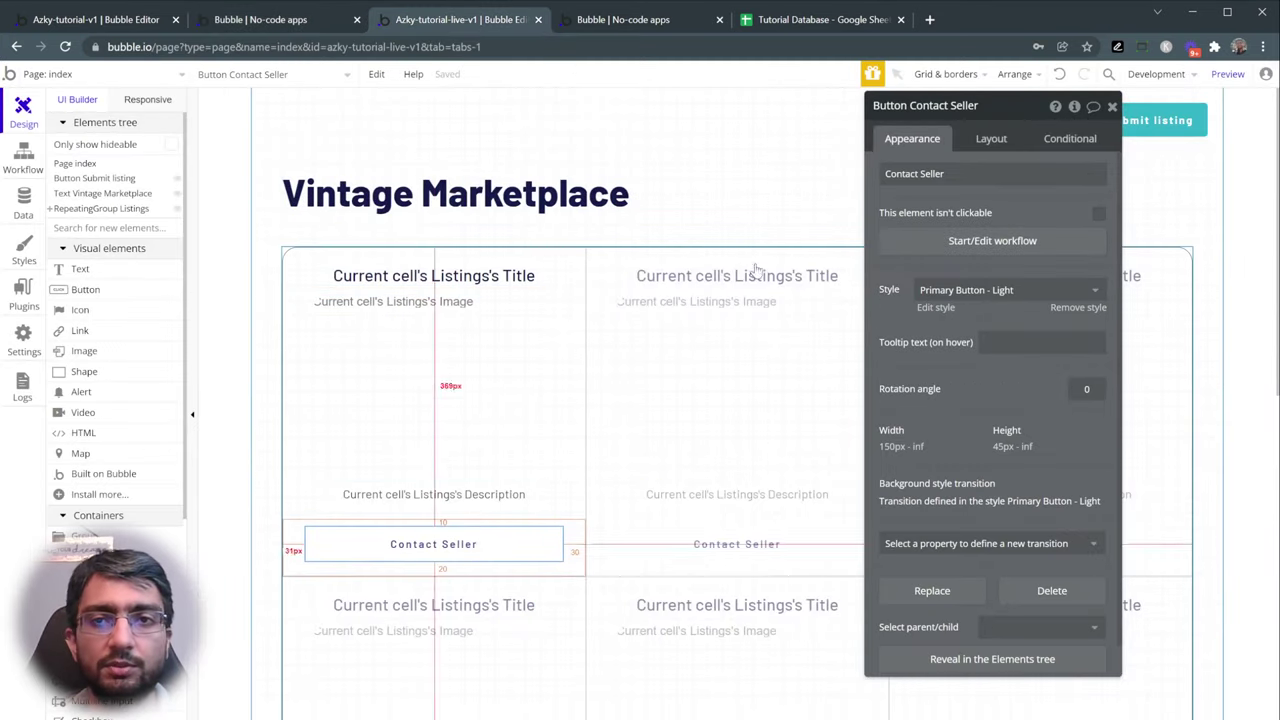
{"action": "left_click", "coordinate": [1010, 242]}
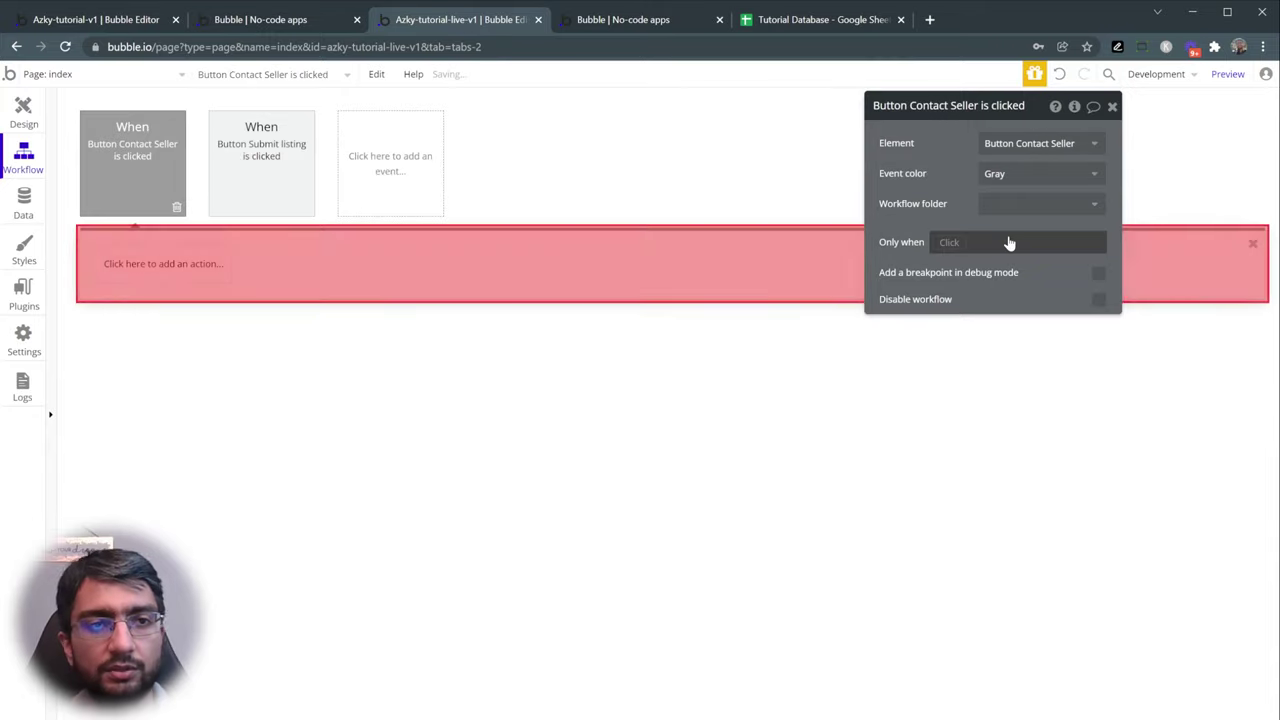
{"action": "left_click", "coordinate": [186, 264]}
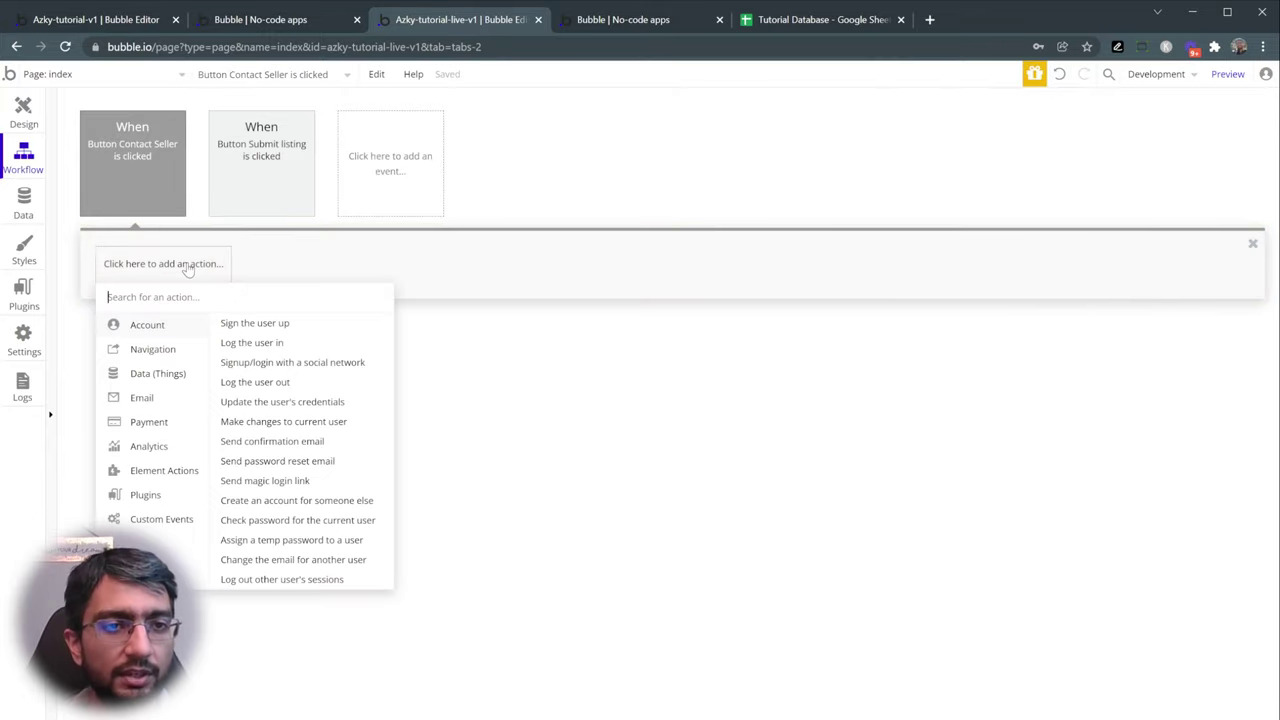
{"action": "type", "text": "copy"}
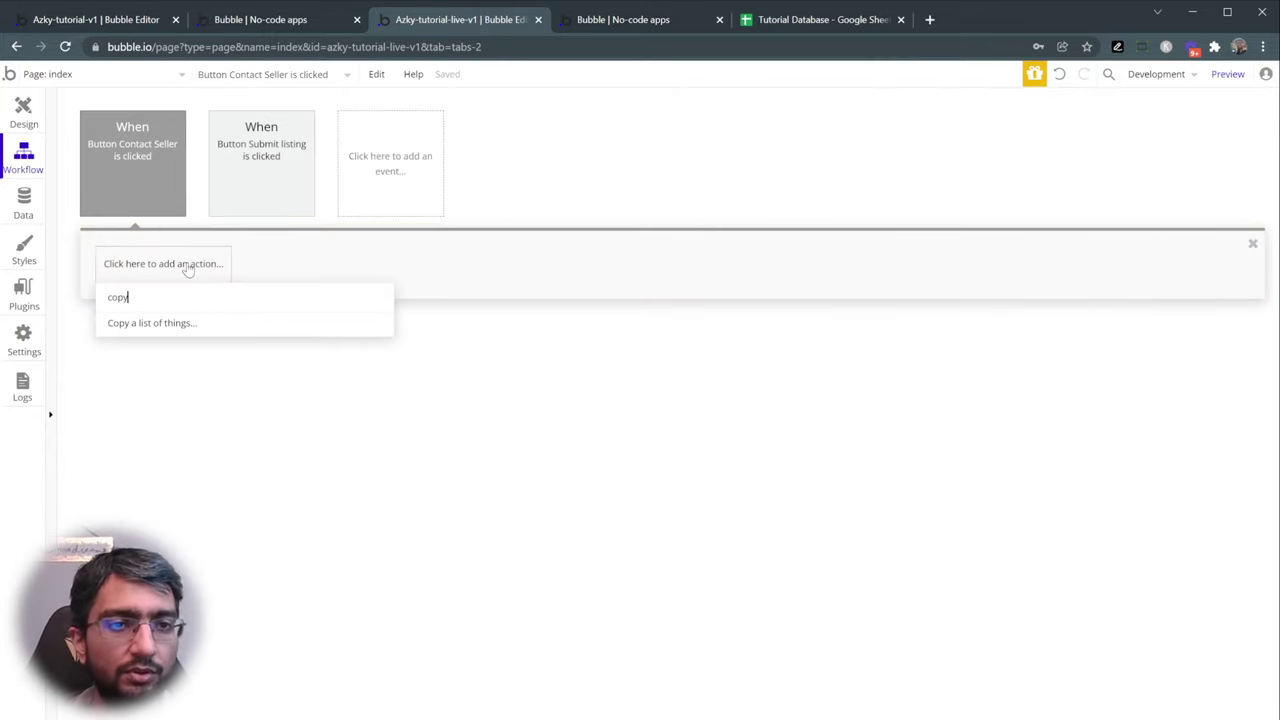
{"action": "type", "text": " to"}
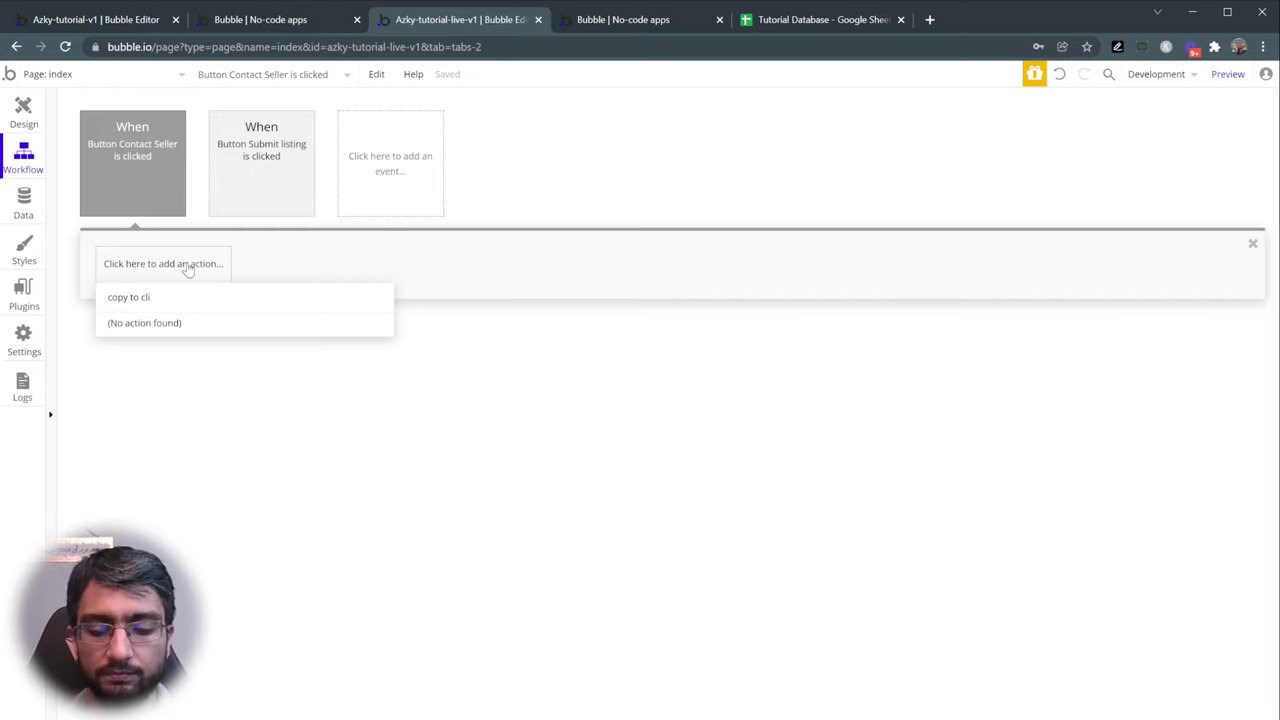
{"action": "type", "text": "cli"}
- Clear the fruitless action search and browse the plugin catalogue for new plugins
{"action": "key", "text": "ctrl+a"}
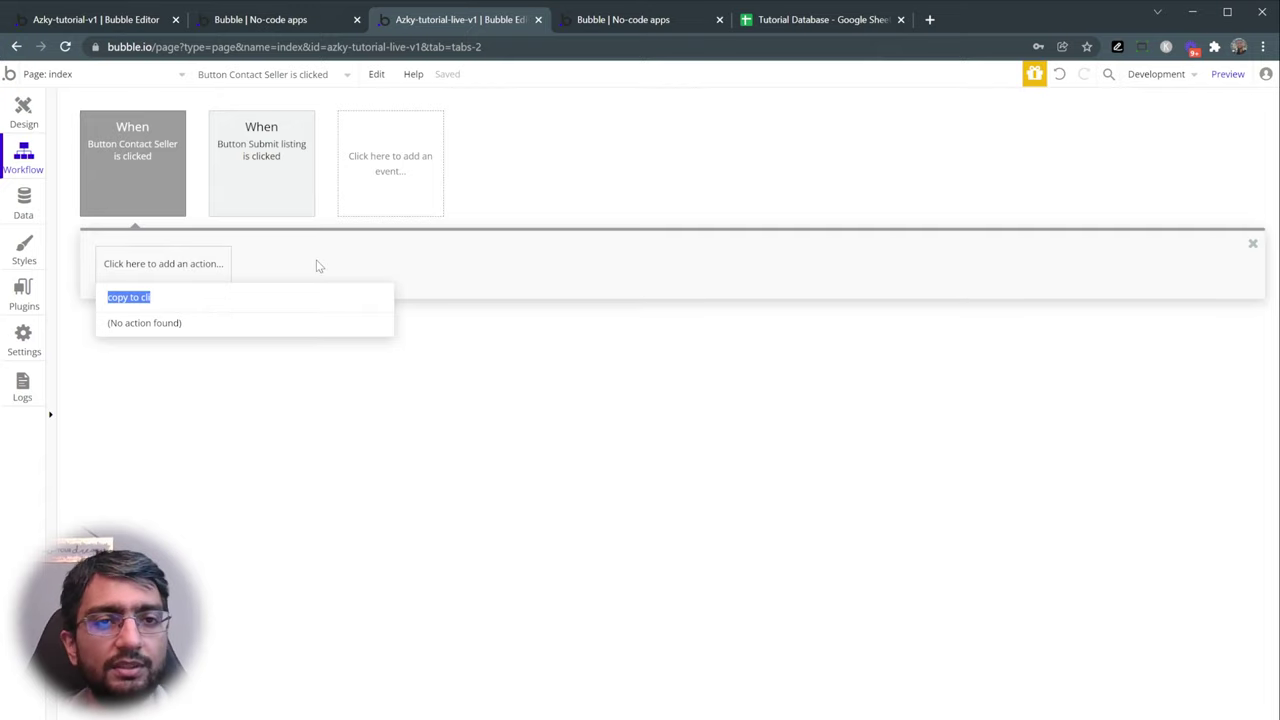
{"action": "key", "text": "BackSpace"}
{"action": "key", "text": "Escape"}
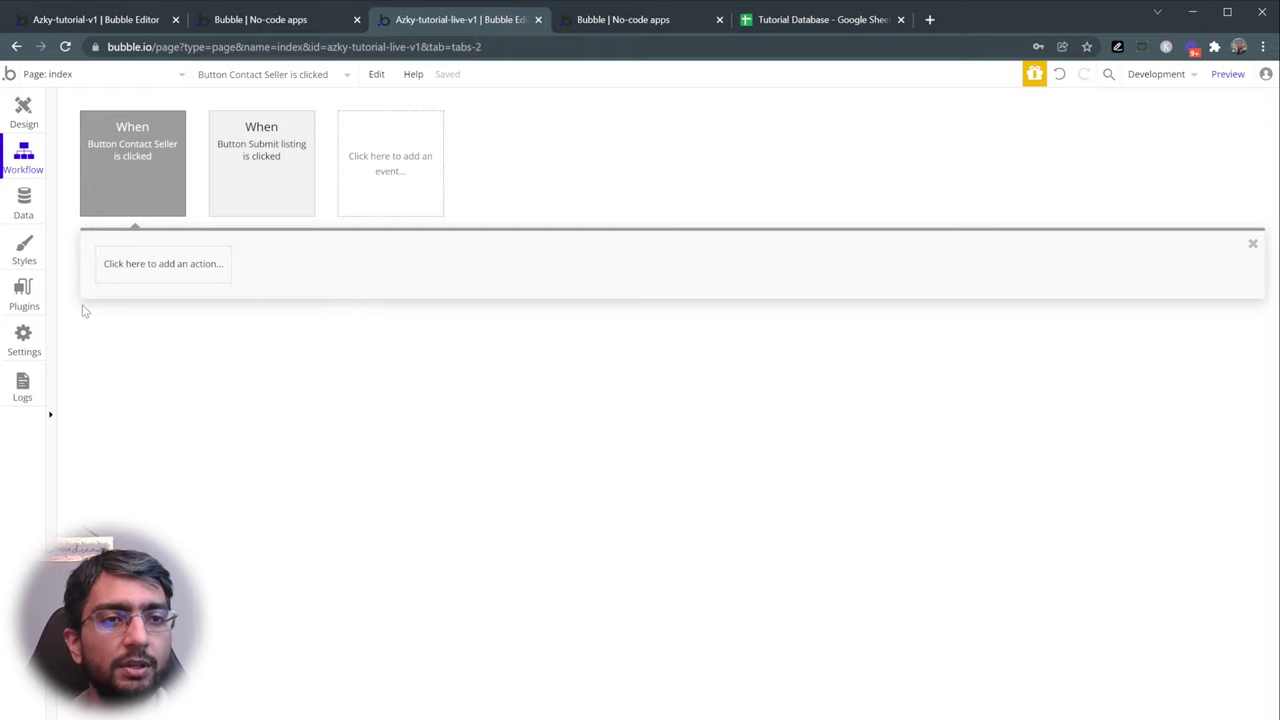
{"action": "left_click", "coordinate": [24, 294]}
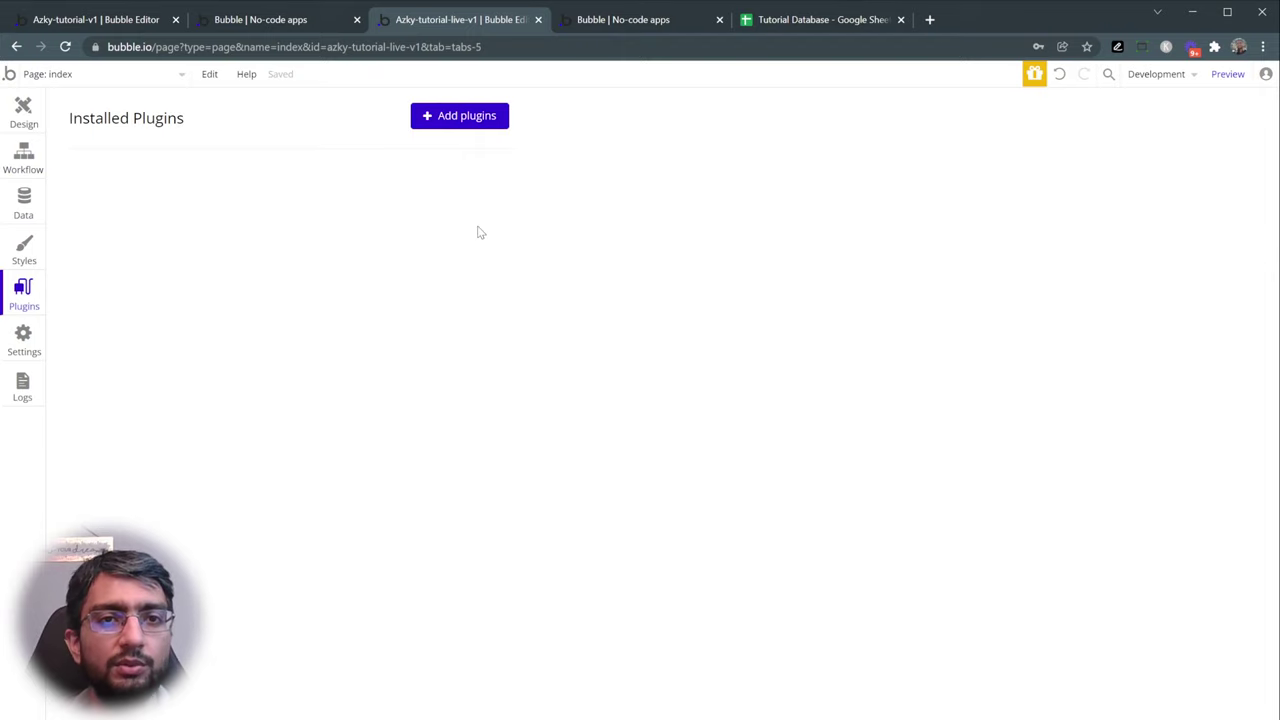
{"action": "left_click", "coordinate": [477, 120]}
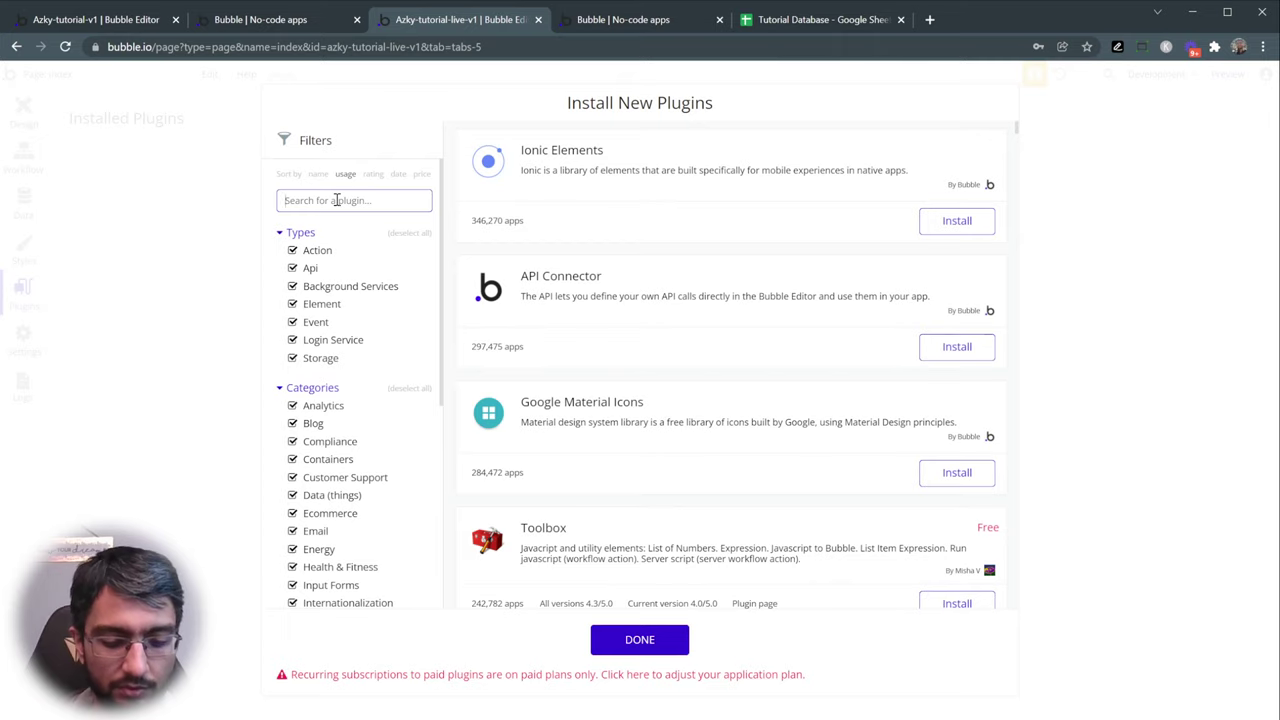
- Search 'copy to clip', install the Air Copy to clipboard plugin and close the installer
{"action": "type", "text": "copy to clip"}
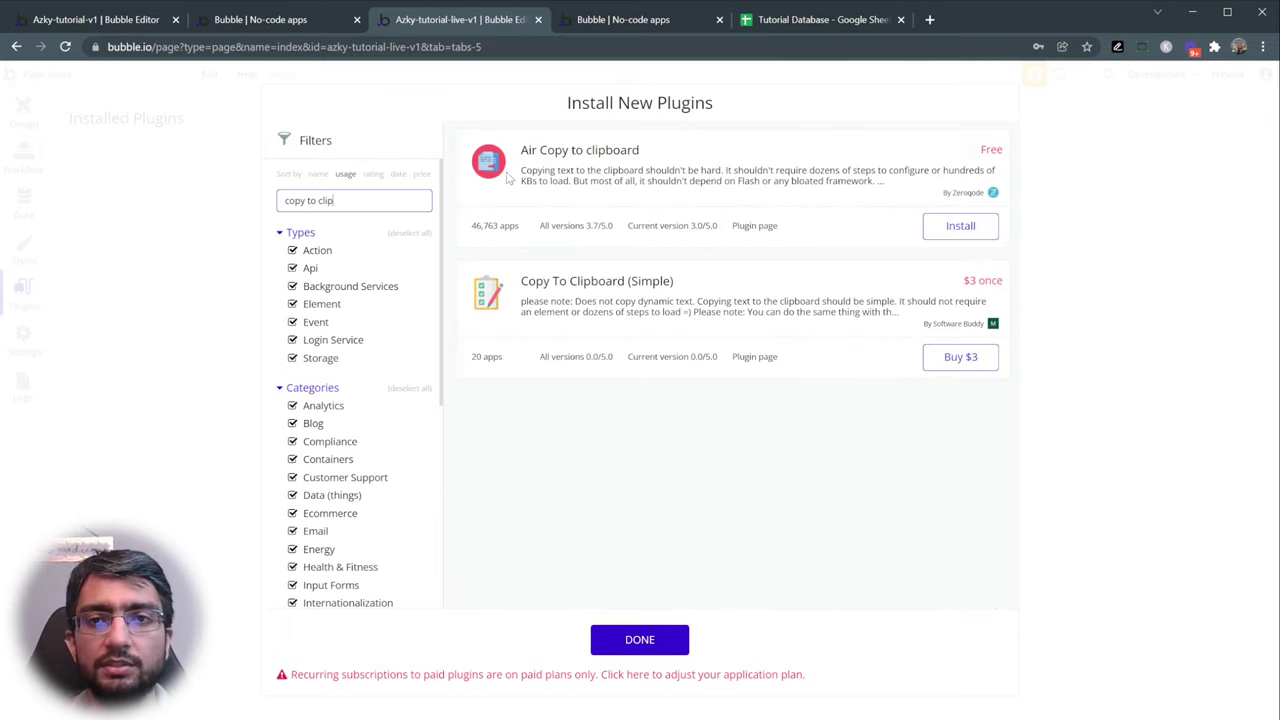
{"action": "left_click", "coordinate": [958, 227]}
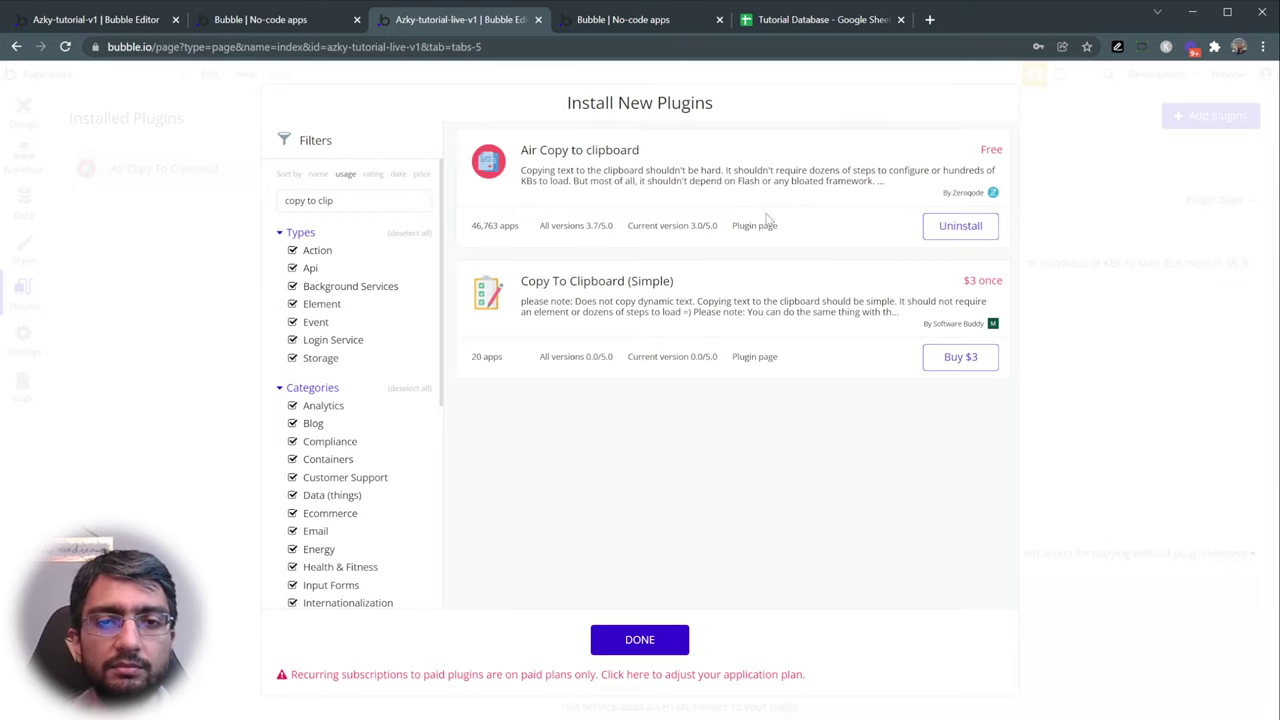
{"action": "left_click", "coordinate": [628, 640]}
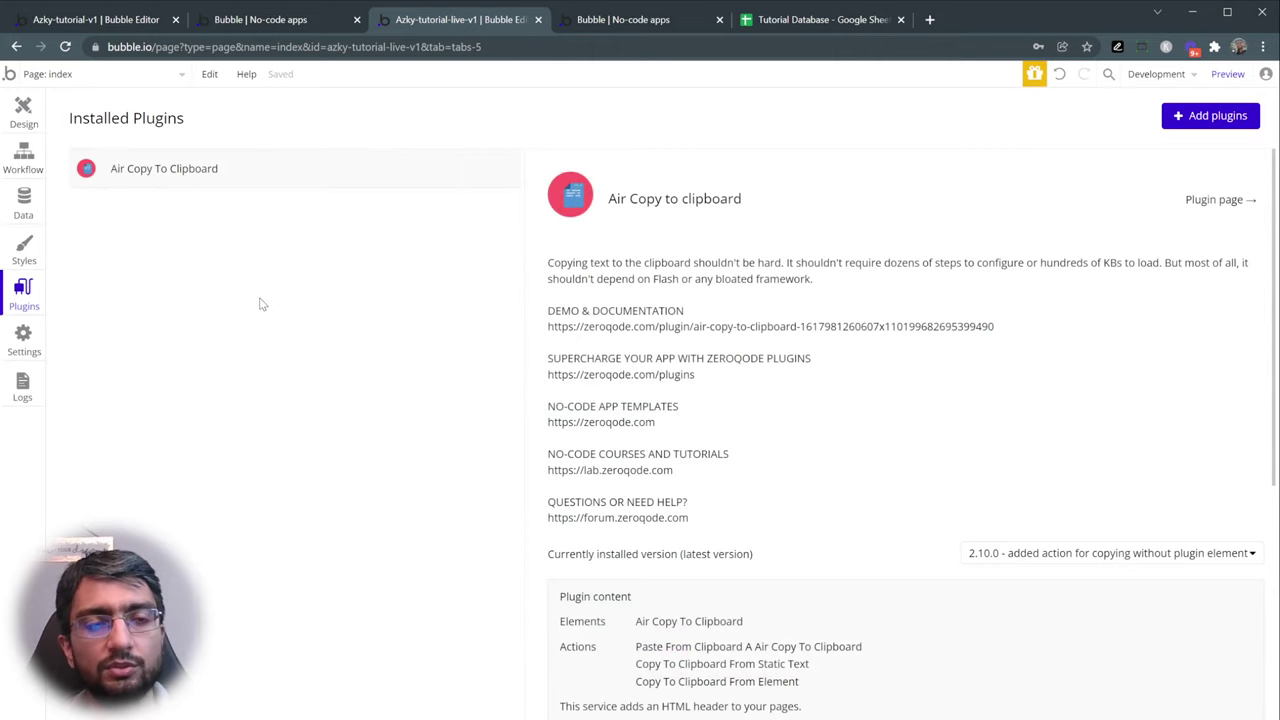
- Review the installed clipboard plugin's details and its Plugin content section
{"action": "scroll", "coordinate": [672, 370], "scroll_direction": "down", "scroll_amount": 1}
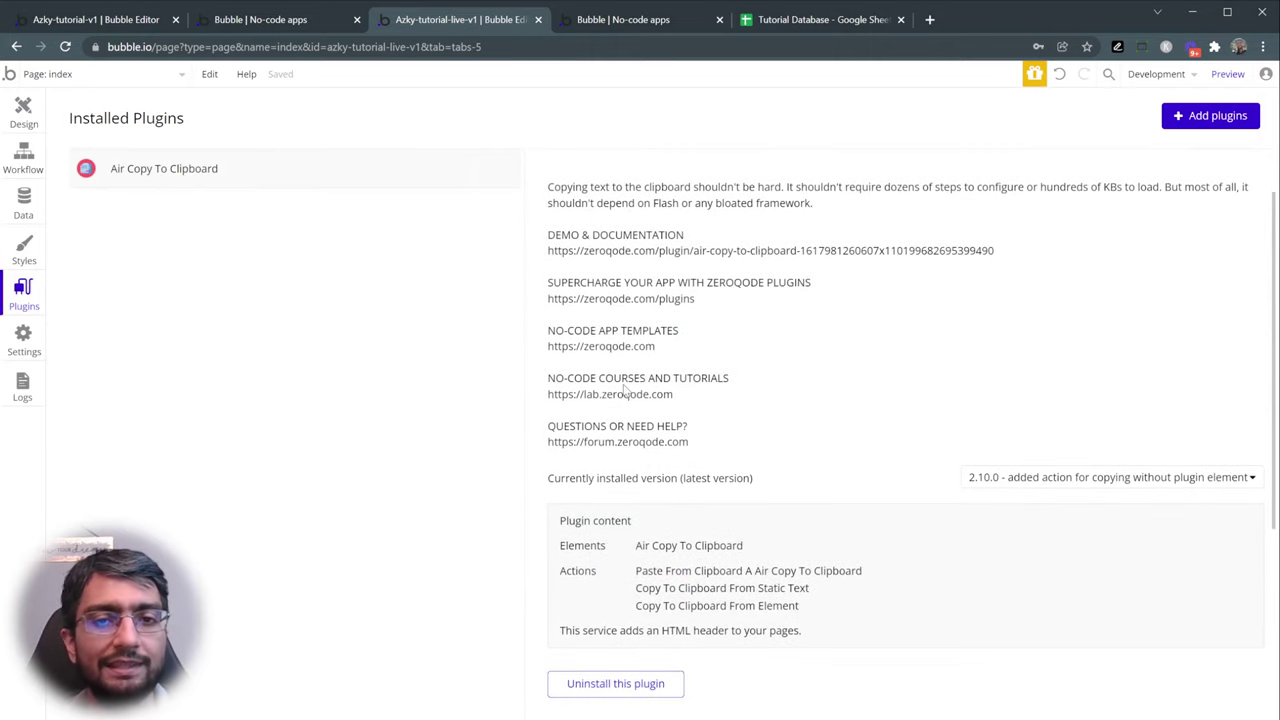
{"action": "scroll", "coordinate": [630, 374], "scroll_direction": "down", "scroll_amount": 1}
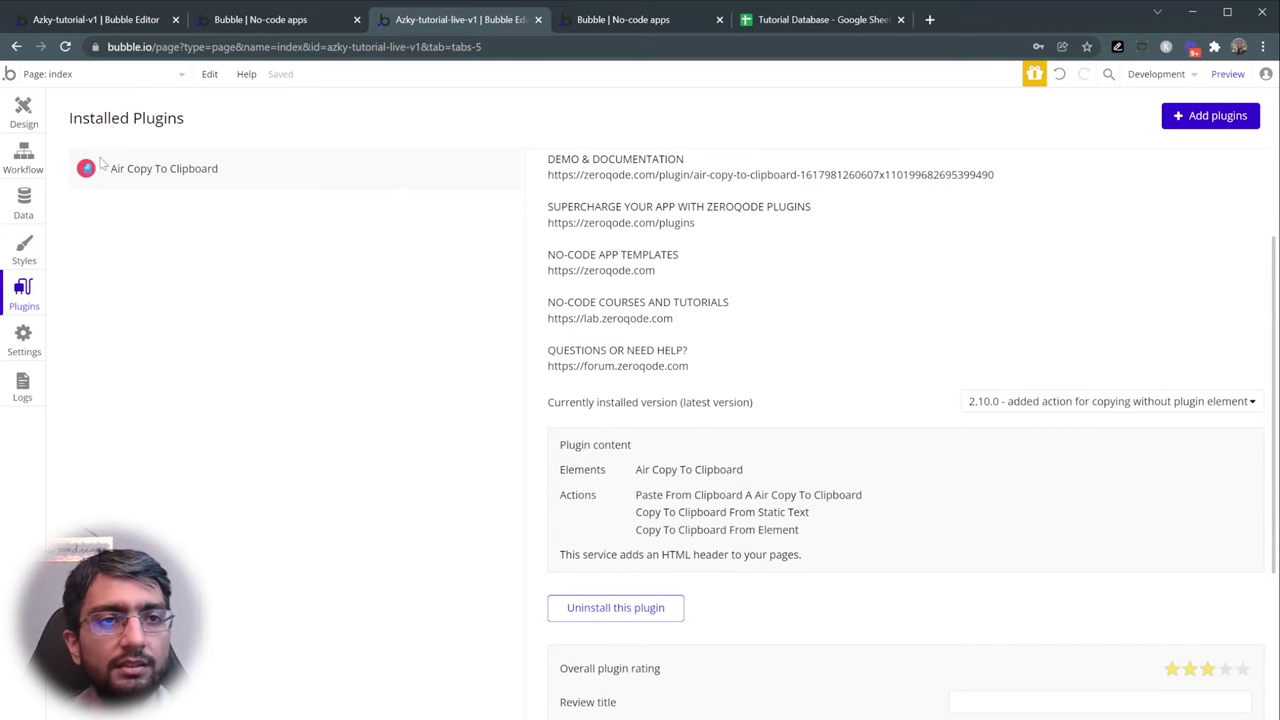
{"action": "left_click", "coordinate": [22, 115]}
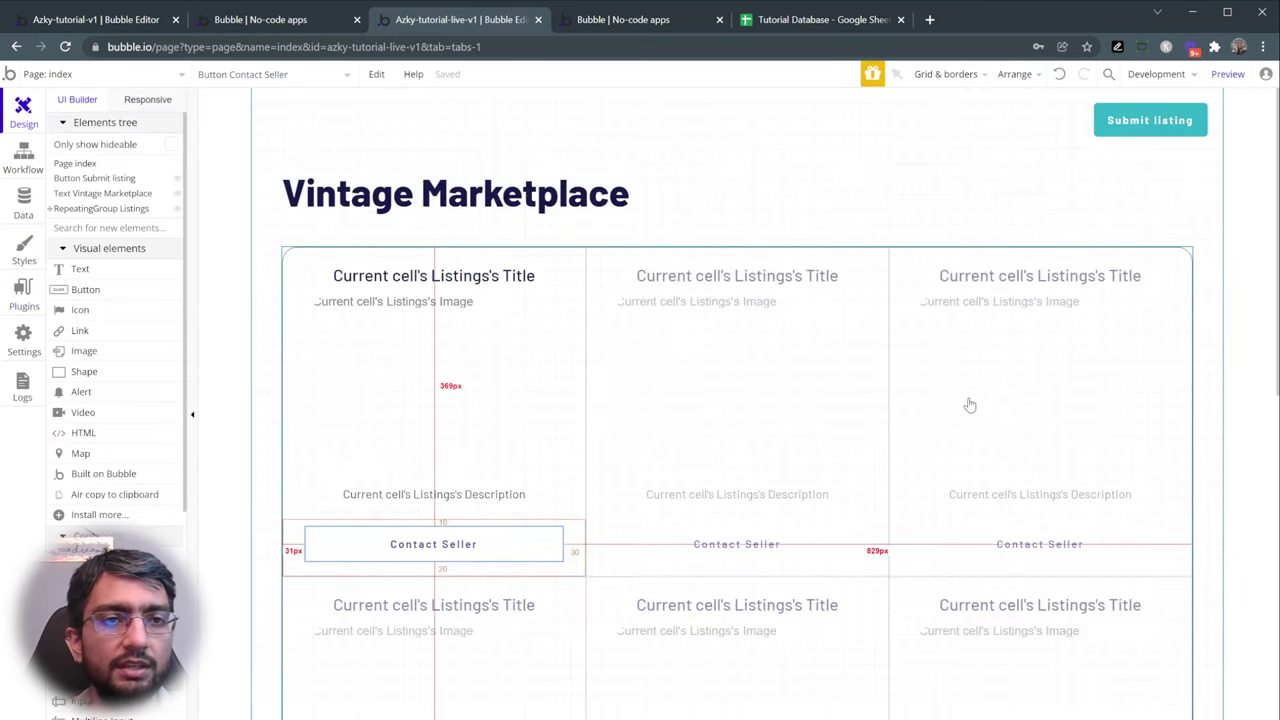
{"action": "left_click", "coordinate": [20, 155]}
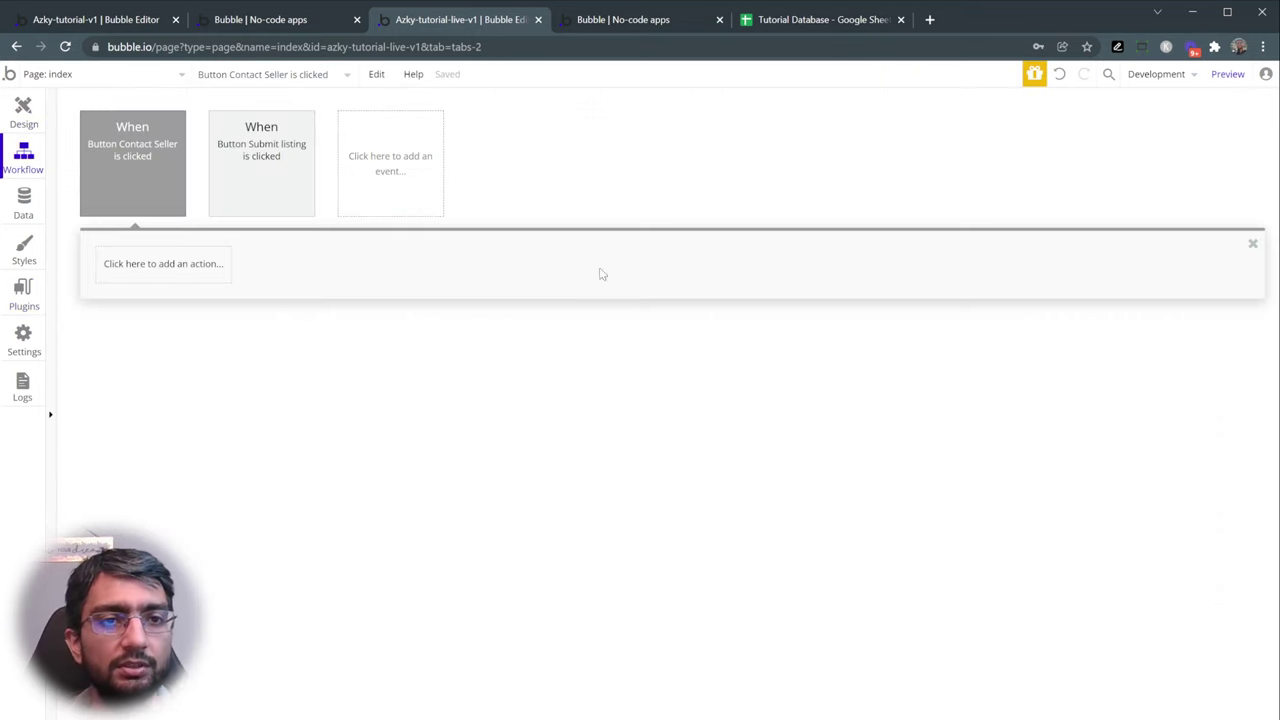
{"action": "left_click", "coordinate": [24, 296]}
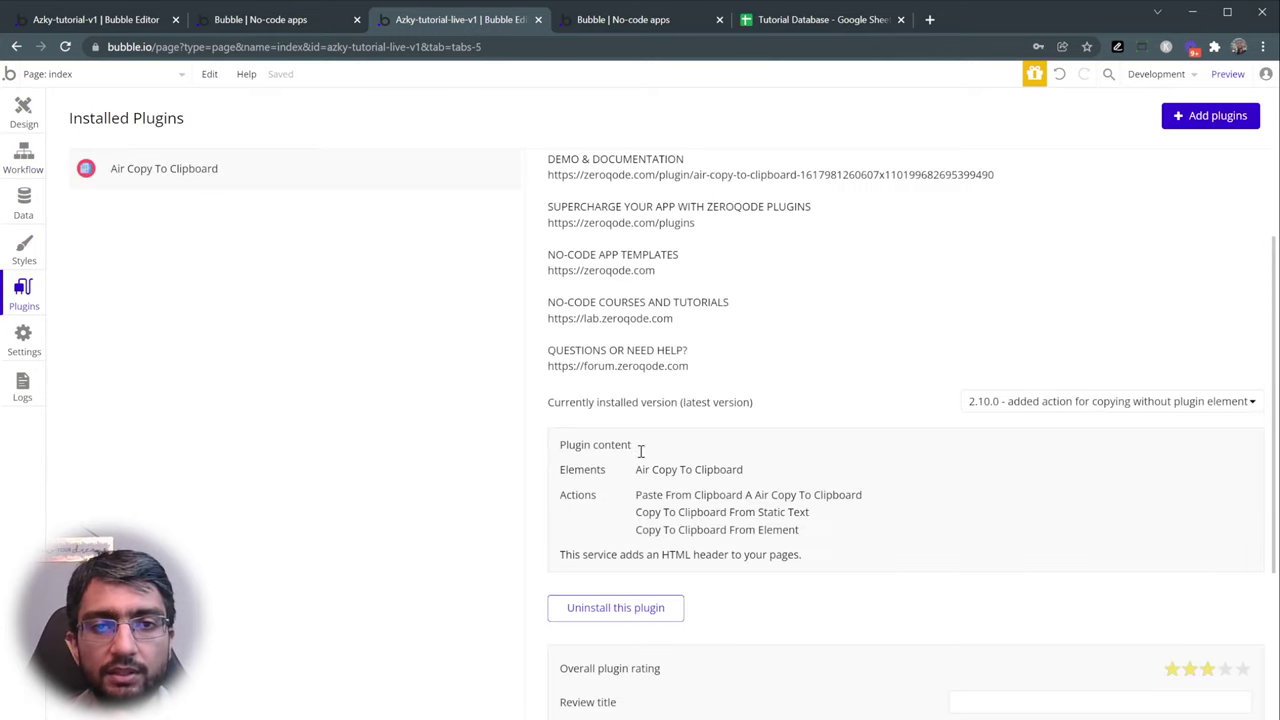
{"action": "left_click_drag", "start_coordinate": [634, 474], "coordinate": [743, 477]}
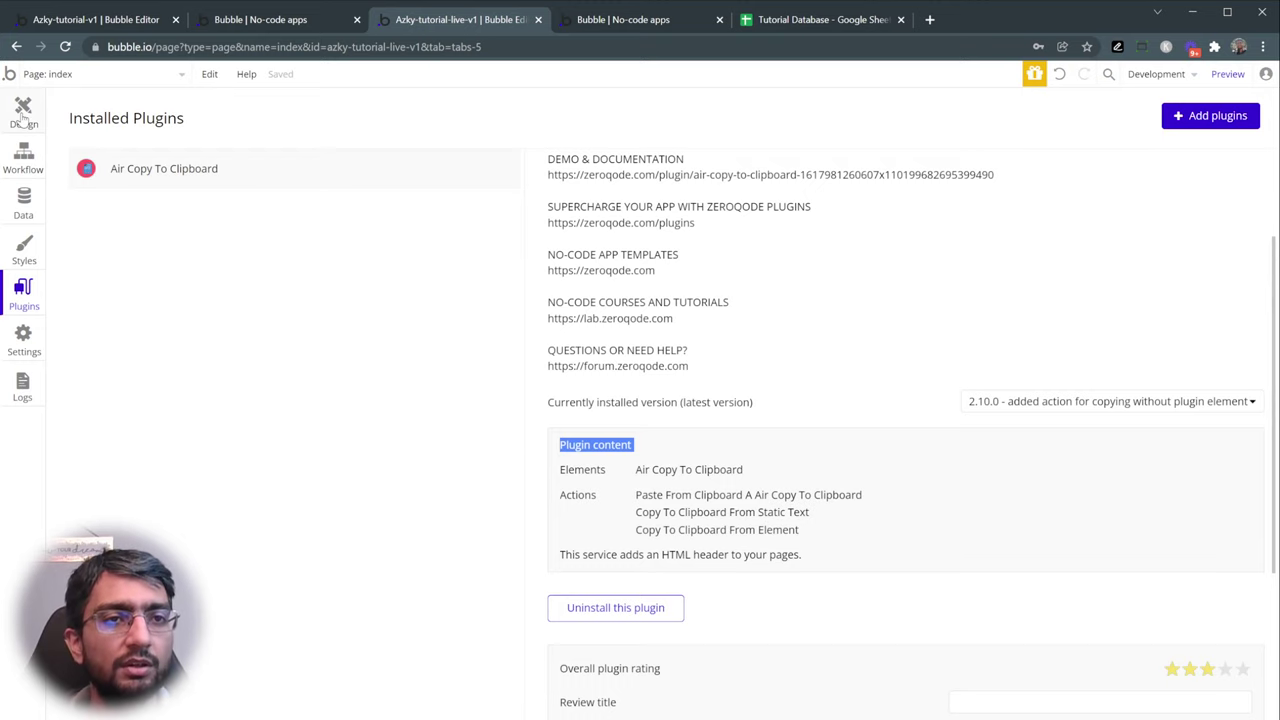
- Open the Contact Seller button's click workflow from its property editor
{"action": "left_click", "coordinate": [23, 112]}
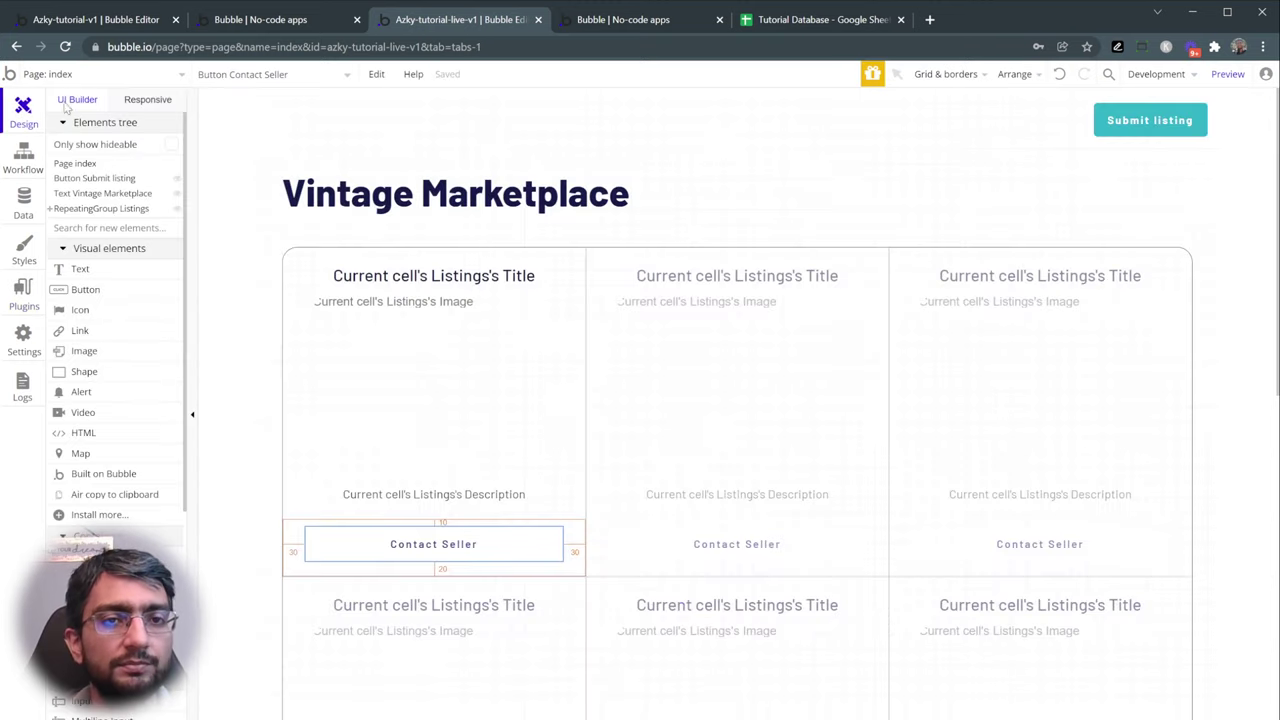
{"action": "double_click", "coordinate": [352, 537]}
{"action": "left_click", "coordinate": [983, 244]}
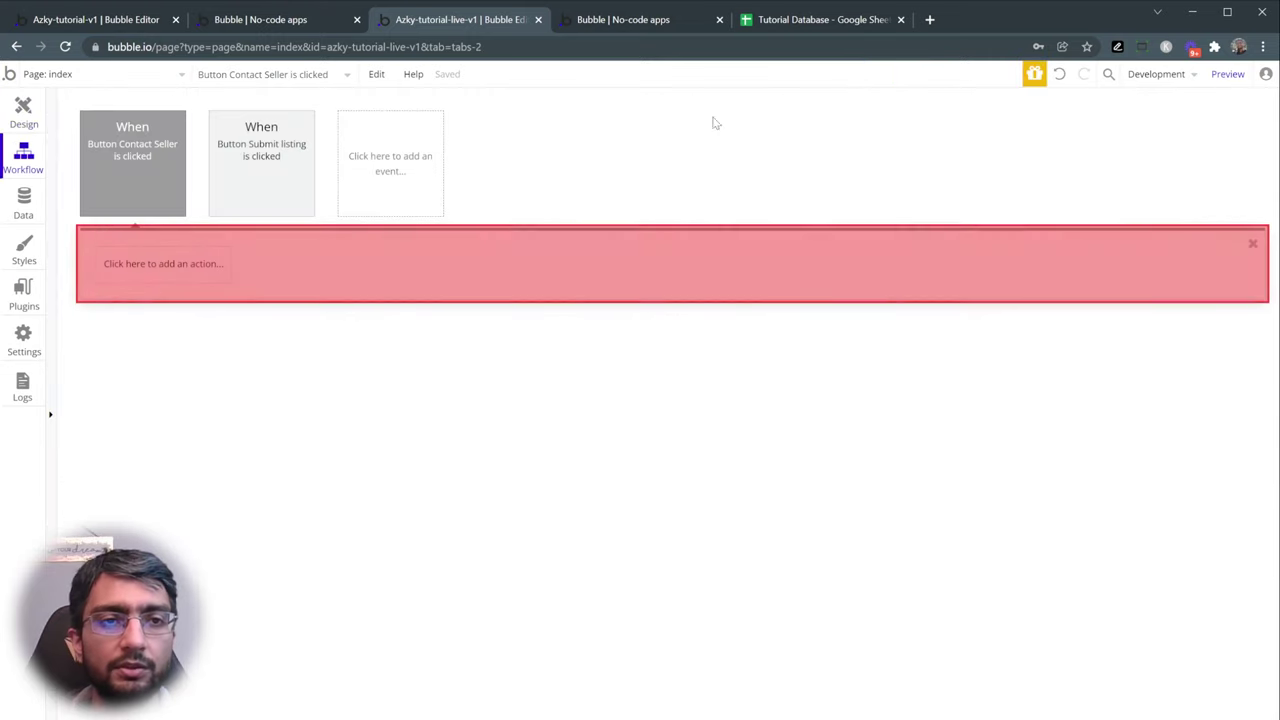
- Add the plugin action 'Copy to clipboard from static text' to Contact Seller's workflow, then view the Listings data type
{"action": "left_click", "coordinate": [172, 264]}
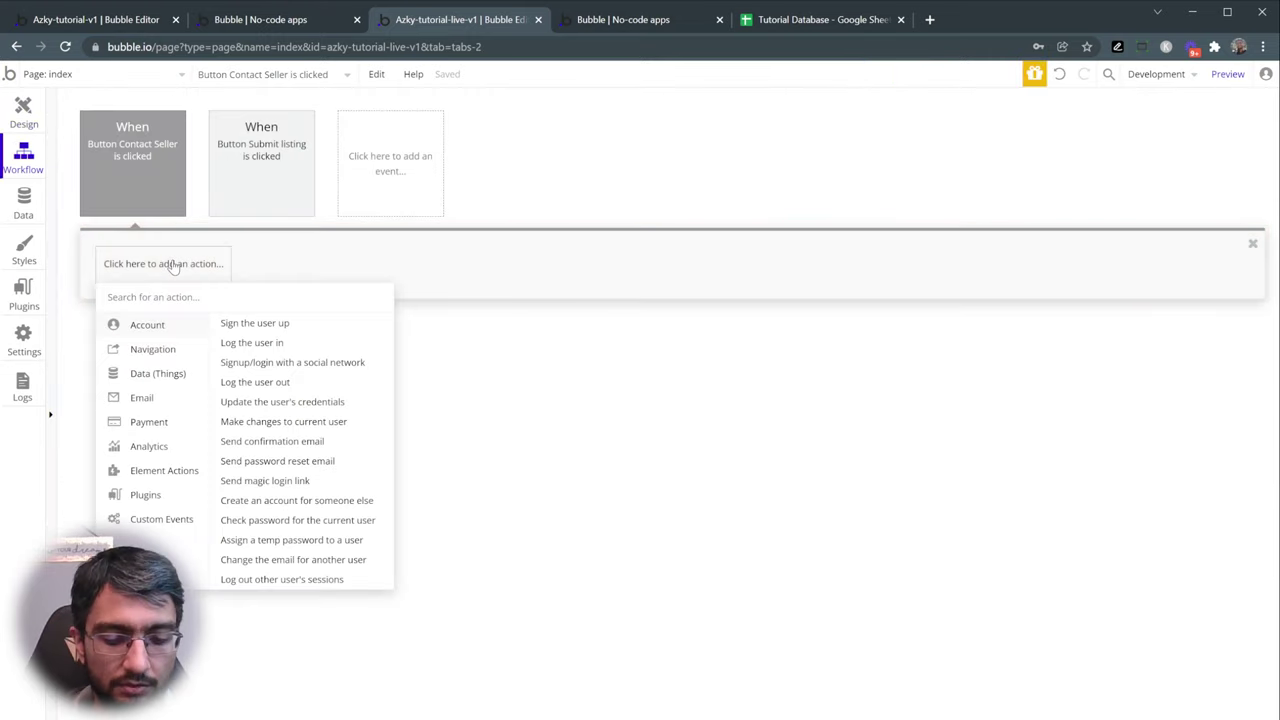
{"action": "type", "text": "copy"}
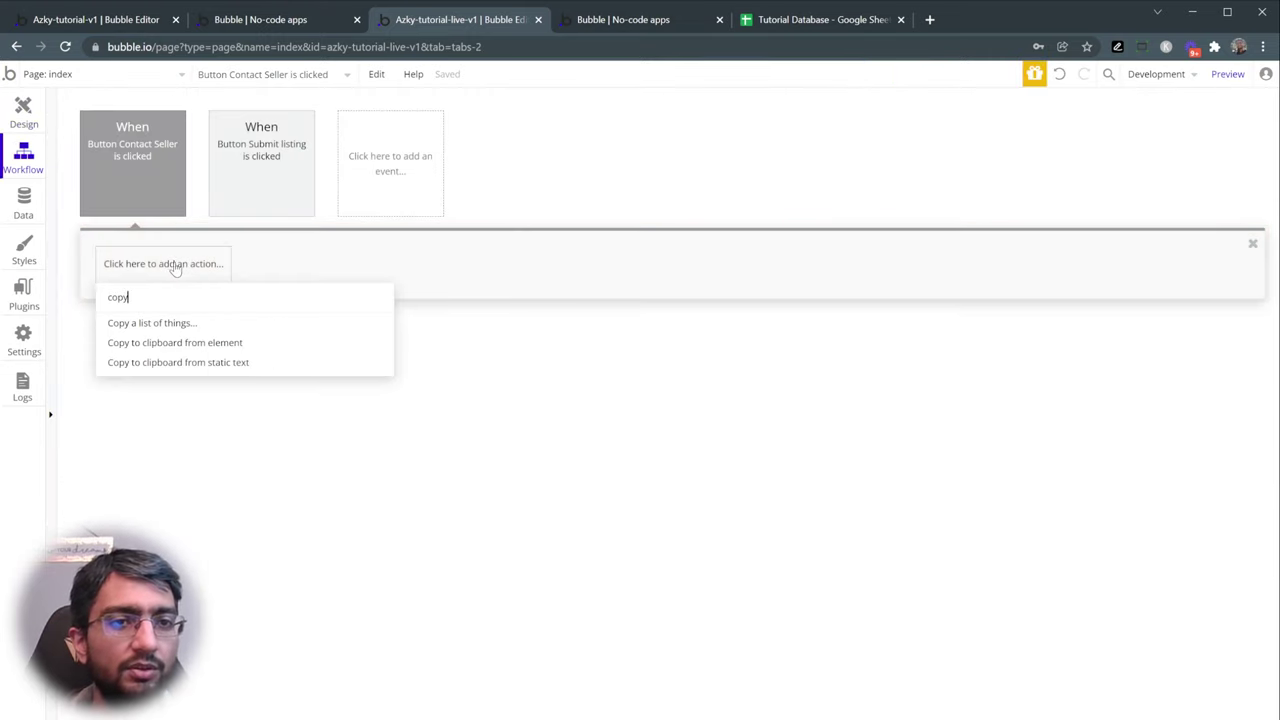
{"action": "left_click", "coordinate": [290, 266]}
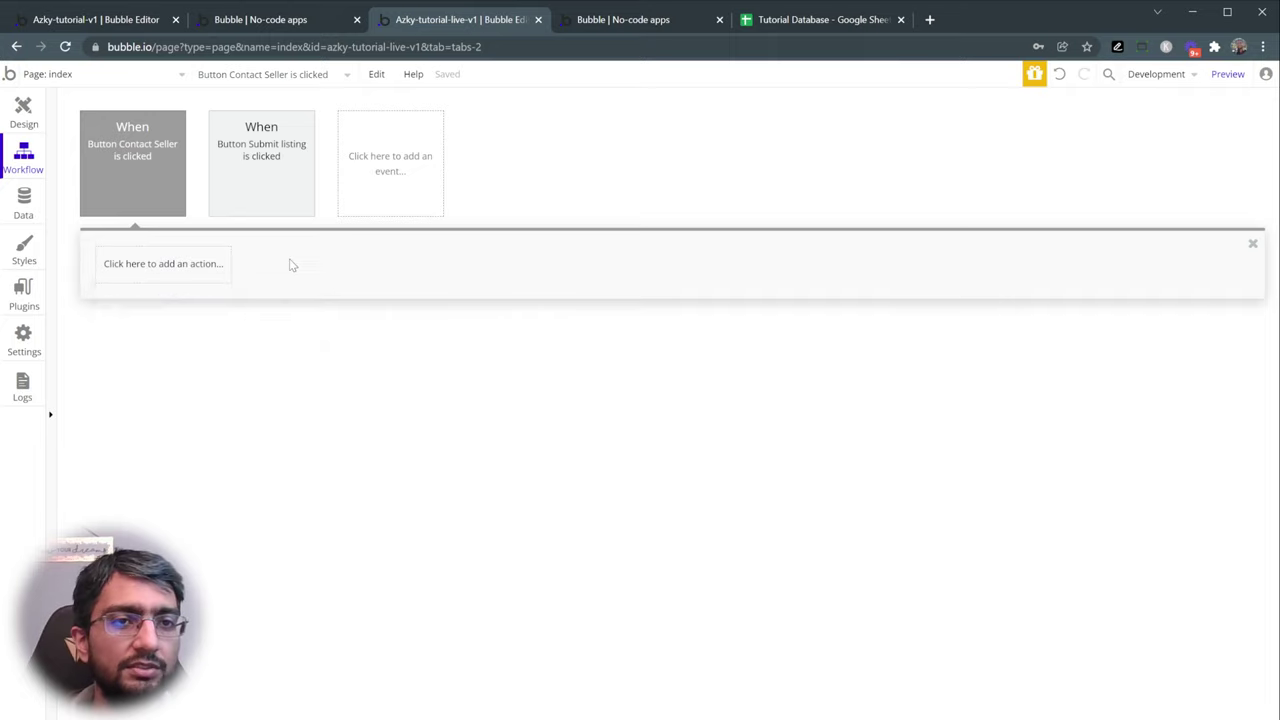
{"action": "left_click", "coordinate": [170, 266]}
{"action": "mouse_move", "coordinate": [162, 497]}
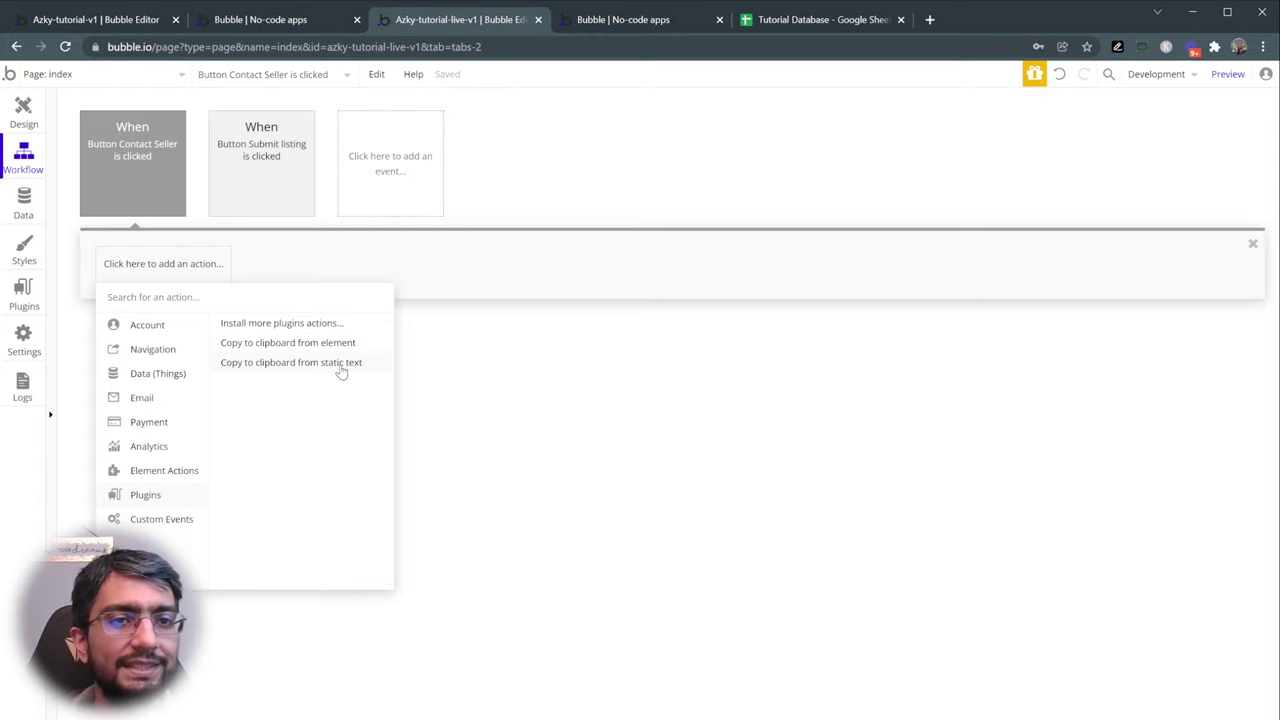
{"action": "left_click", "coordinate": [340, 364]}
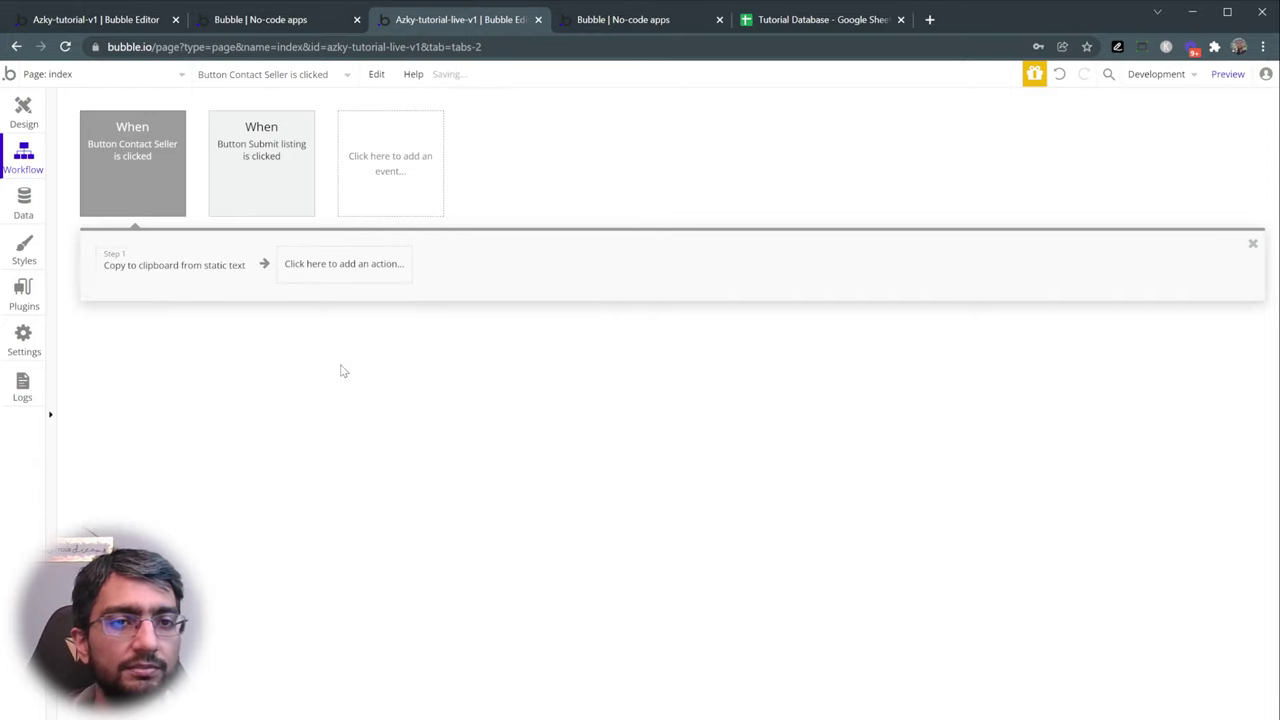
{"action": "left_click", "coordinate": [152, 276]}
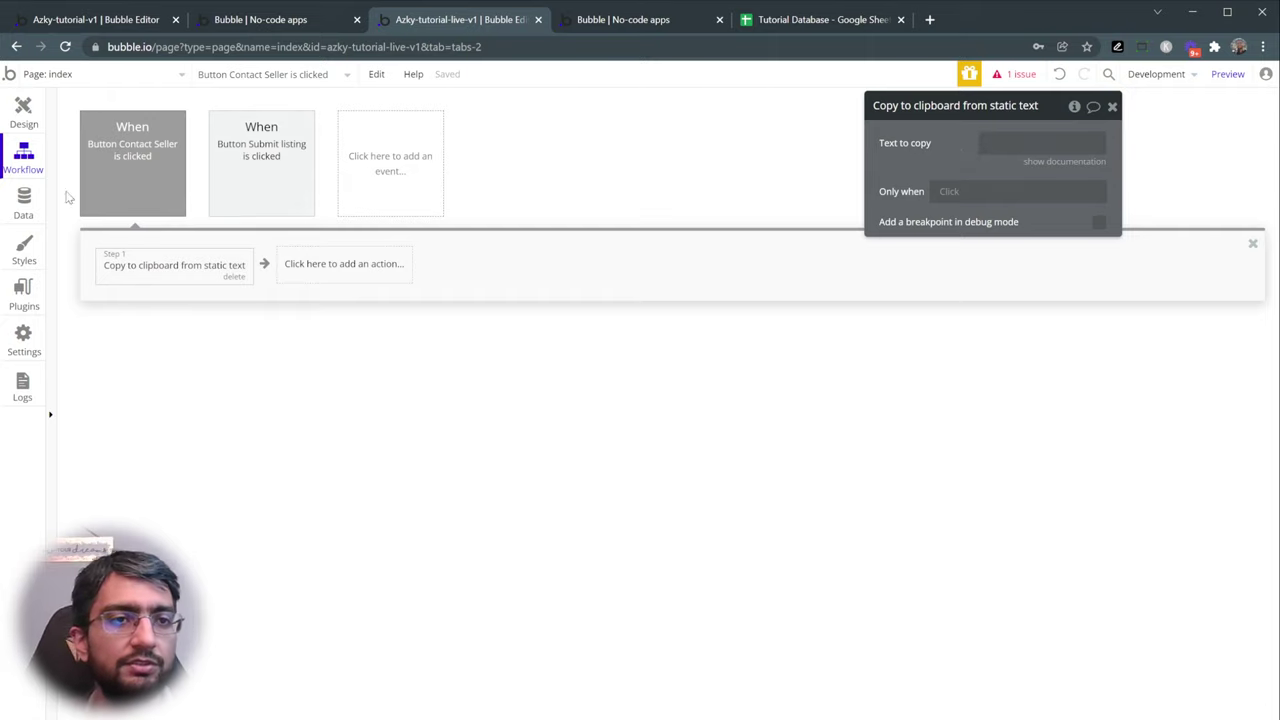
{"action": "left_click", "coordinate": [23, 205]}
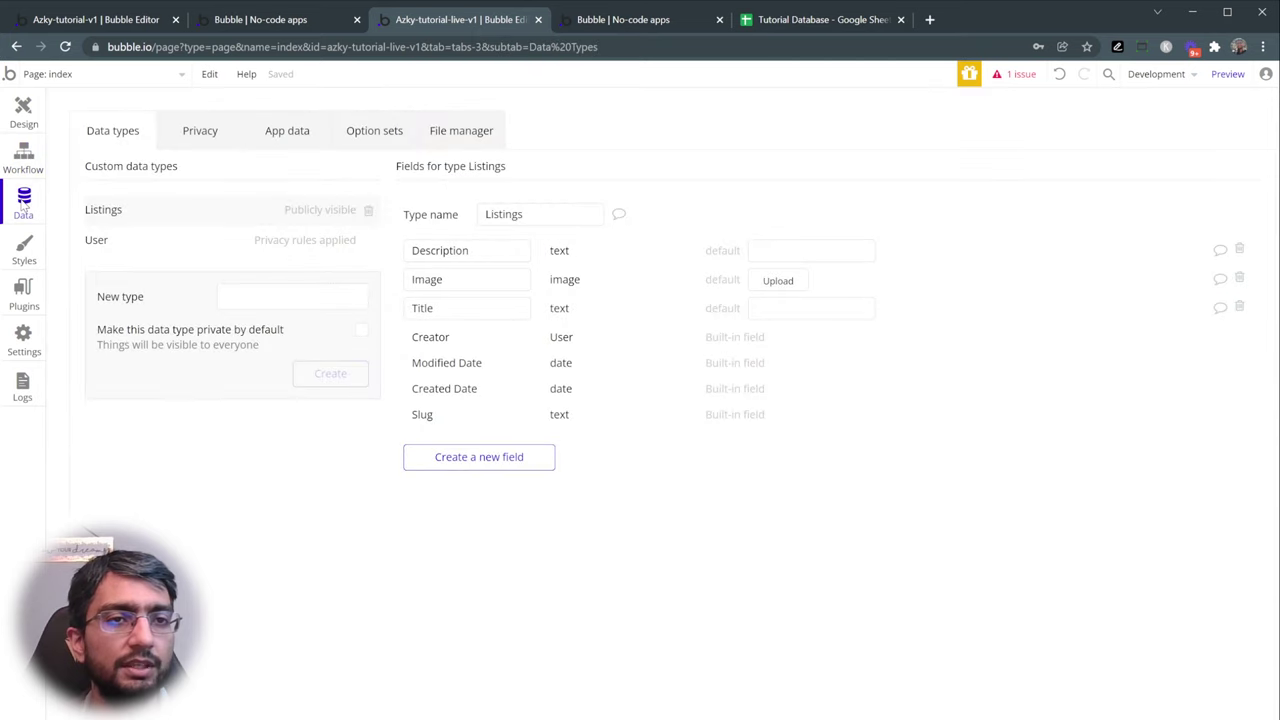
- Inspect the stored Listings records, their dates and Created By column, then return to the workflow
{"action": "left_click", "coordinate": [295, 140]}
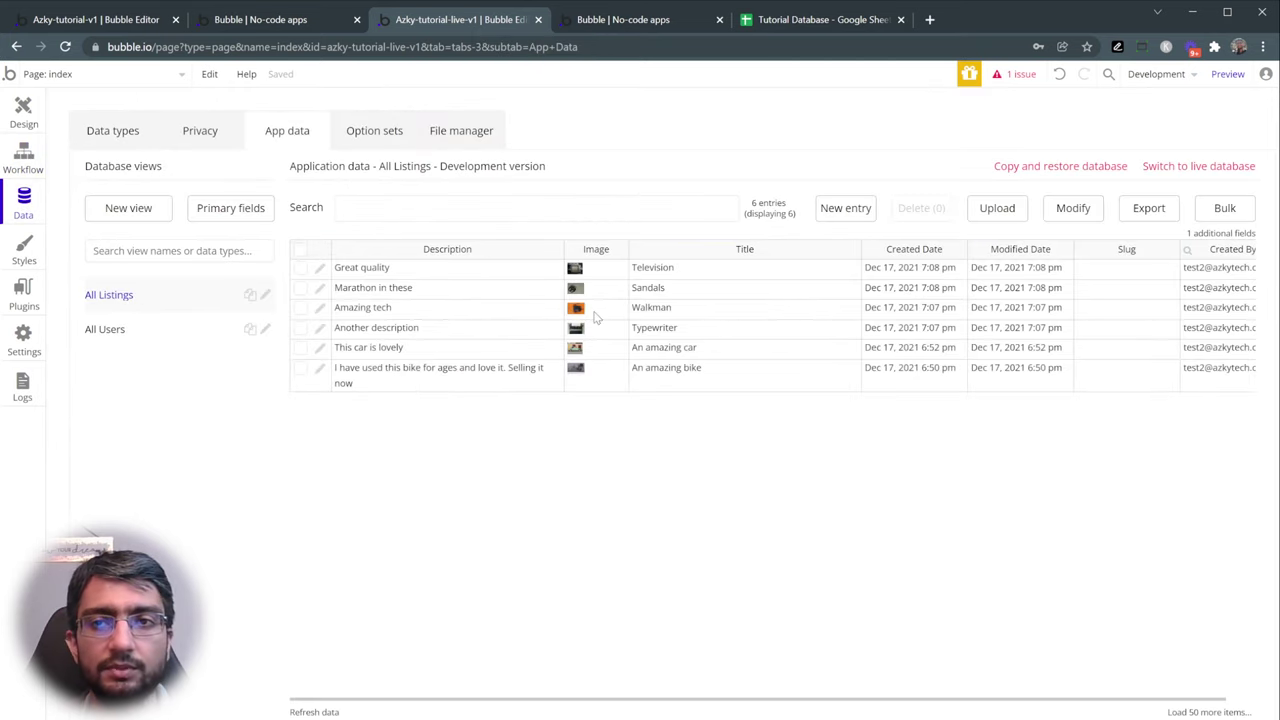
{"action": "left_click", "coordinate": [412, 277]}
{"action": "key", "text": "Right"}
{"action": "key", "text": "Down"}
{"action": "key", "text": "Down"}
{"action": "left_click", "coordinate": [690, 333]}
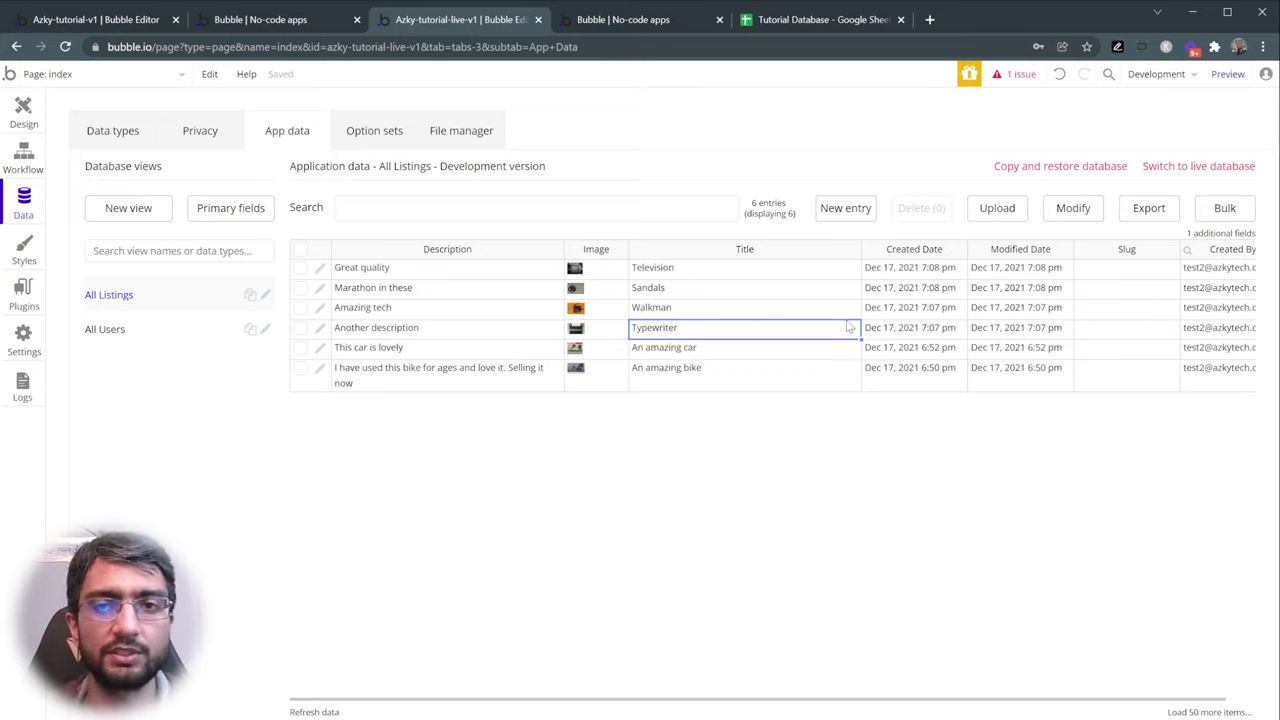
{"action": "left_click_drag", "start_coordinate": [897, 272], "coordinate": [926, 348]}
{"action": "left_click_drag", "start_coordinate": [1003, 276], "coordinate": [1015, 360]}
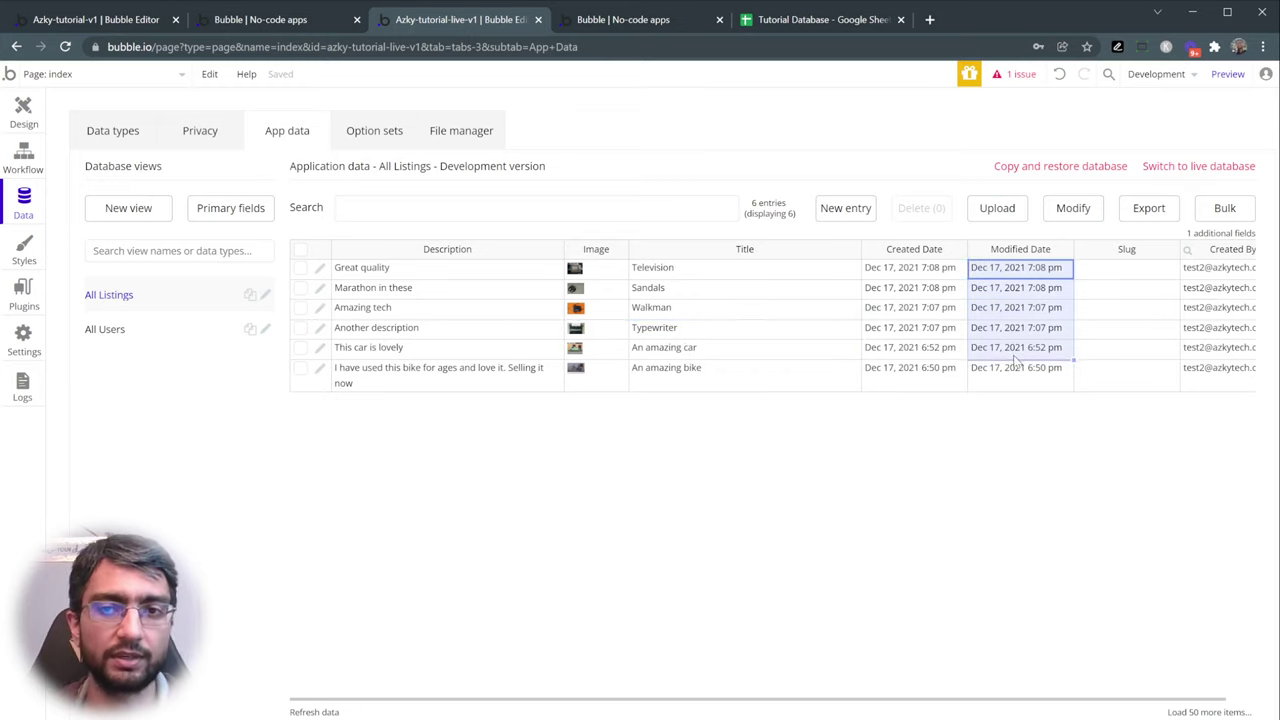
{"action": "left_click", "coordinate": [946, 345]}
{"action": "left_click_drag", "start_coordinate": [1198, 272], "coordinate": [1202, 377]}
{"action": "left_click", "coordinate": [1202, 377]}
{"action": "left_click_drag", "start_coordinate": [1200, 277], "coordinate": [1209, 375]}
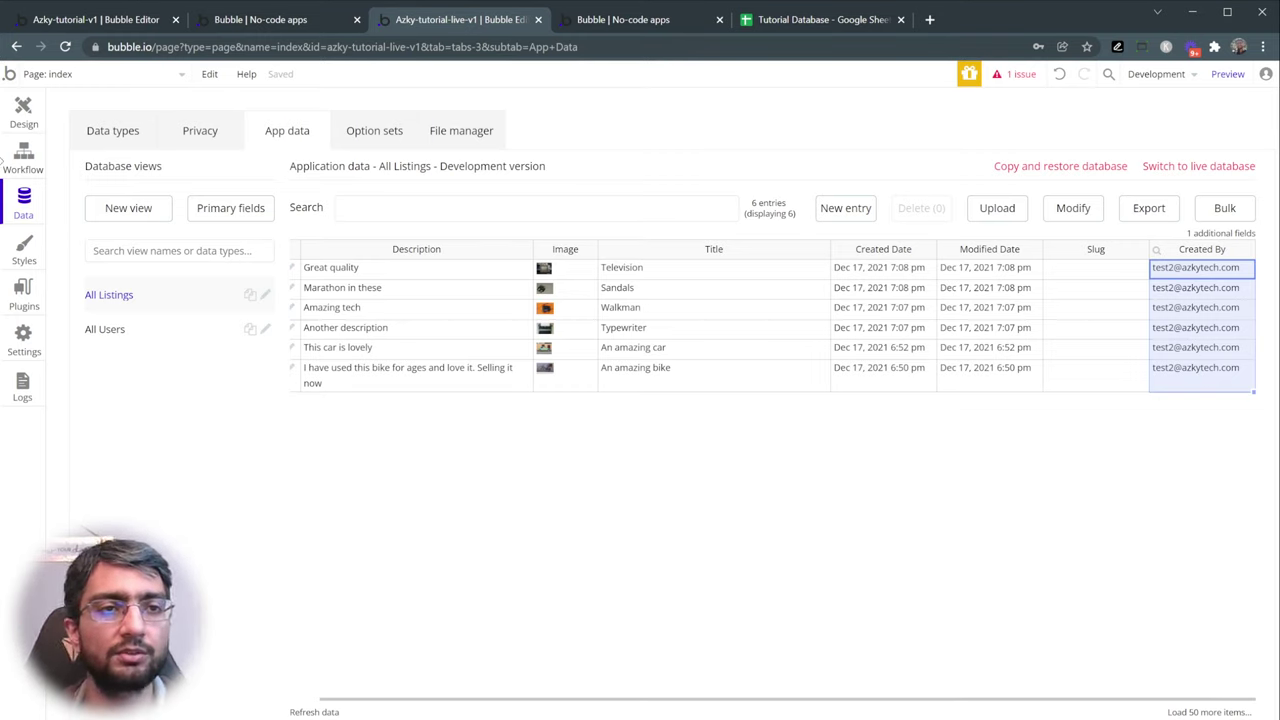
{"action": "left_click", "coordinate": [21, 160]}
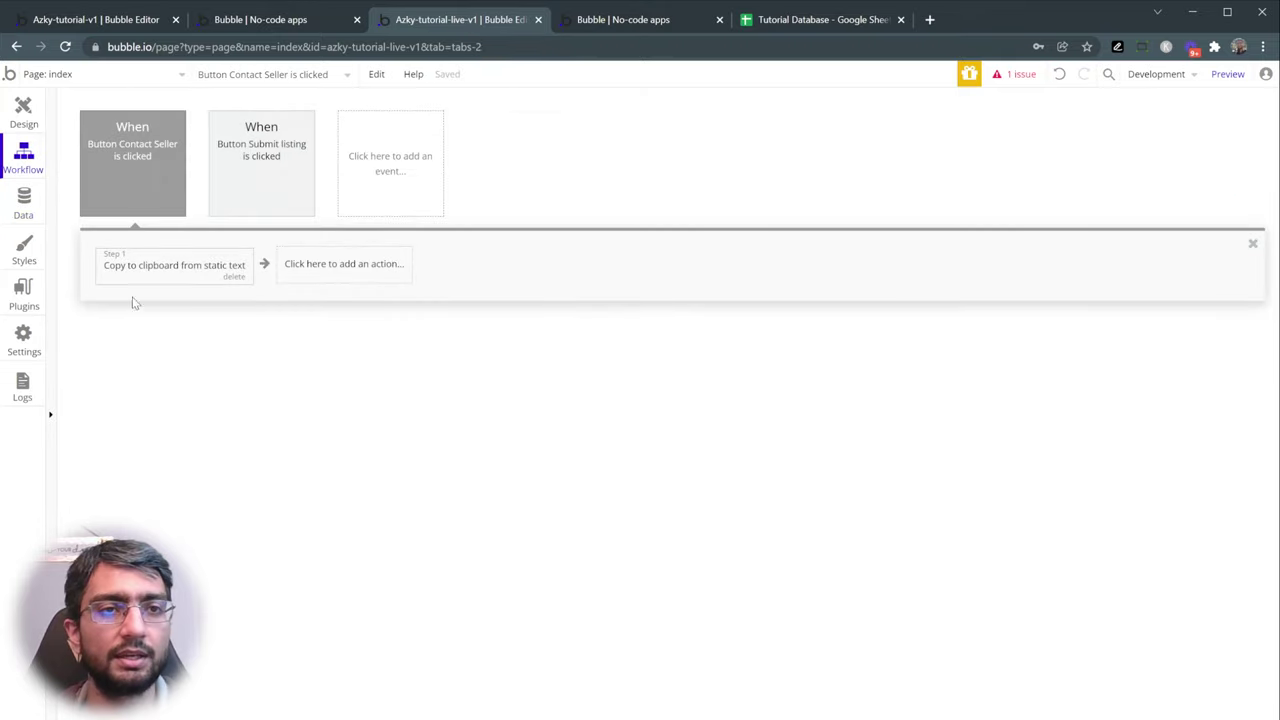
{"action": "left_click", "coordinate": [155, 266]}
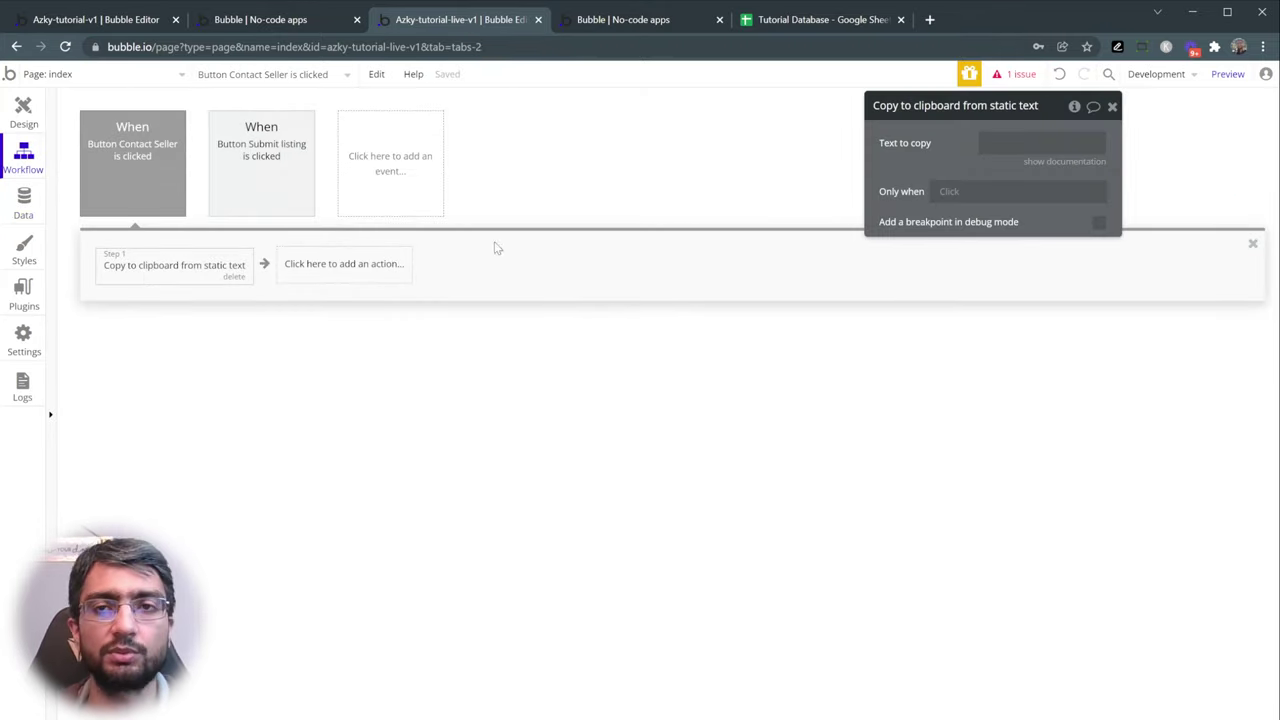
{"action": "left_click", "coordinate": [1000, 140]}
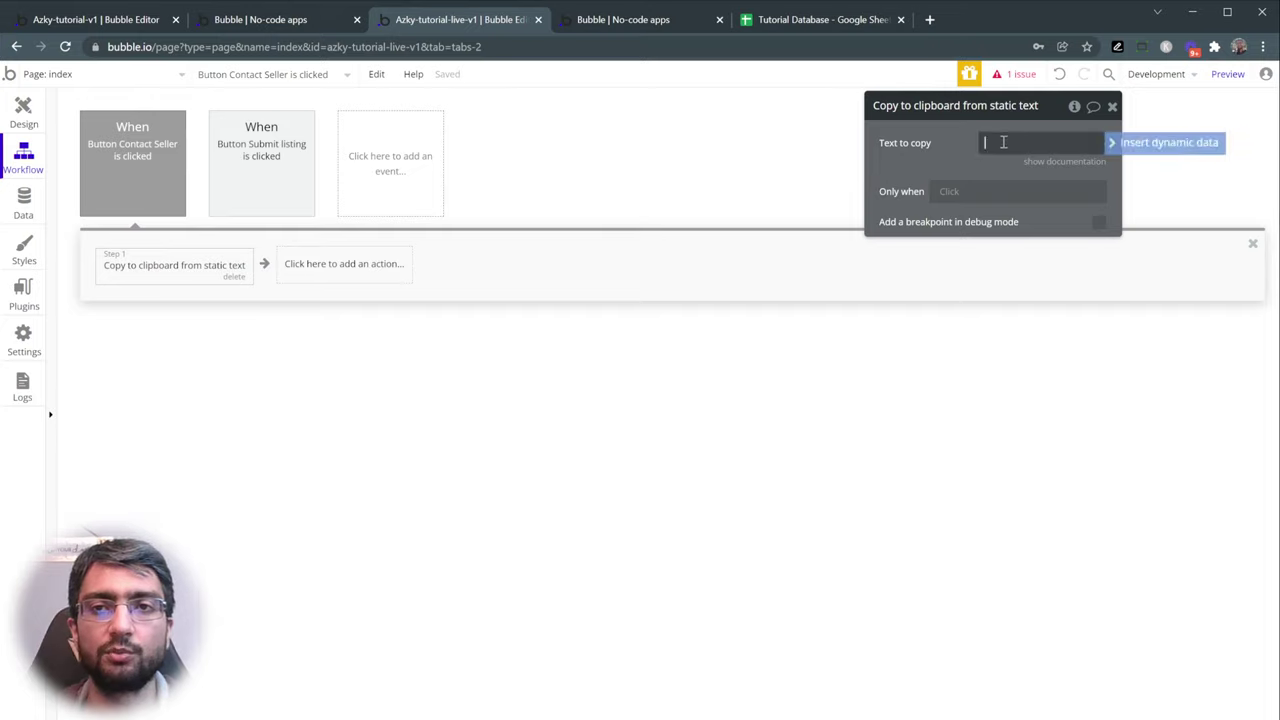
{"action": "left_click", "coordinate": [1160, 143]}
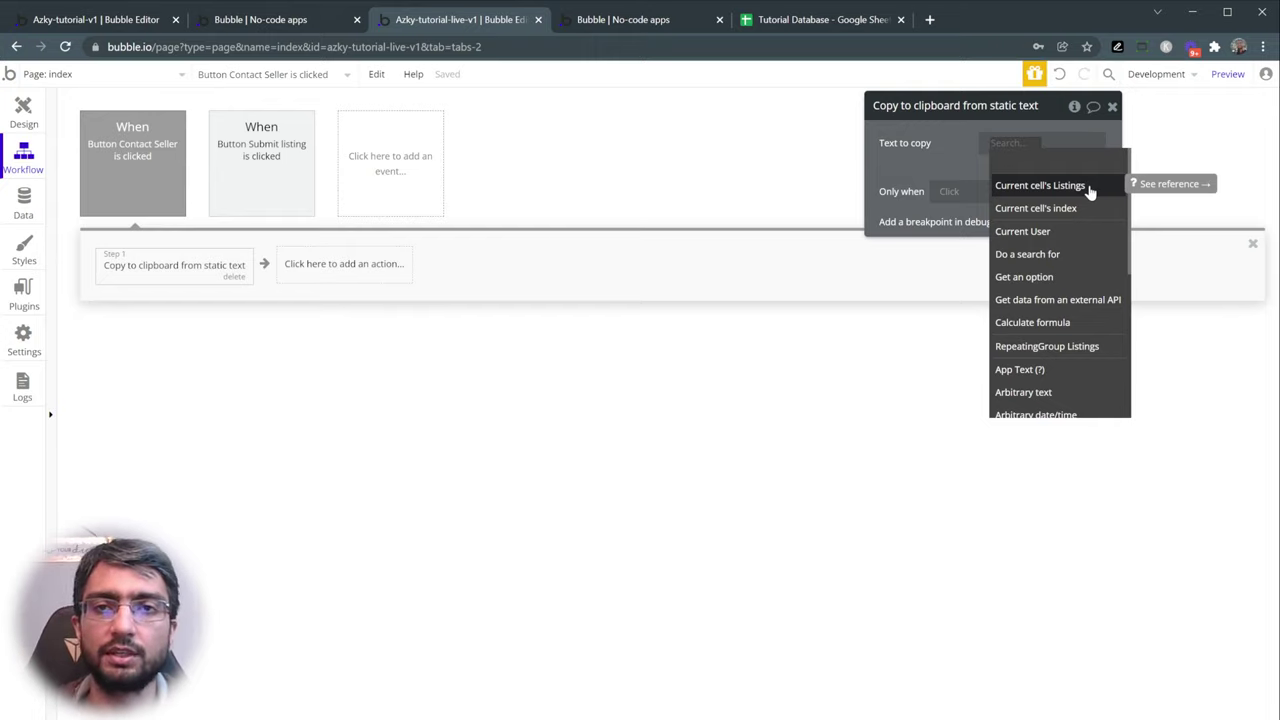
{"action": "left_click", "coordinate": [1040, 185]}
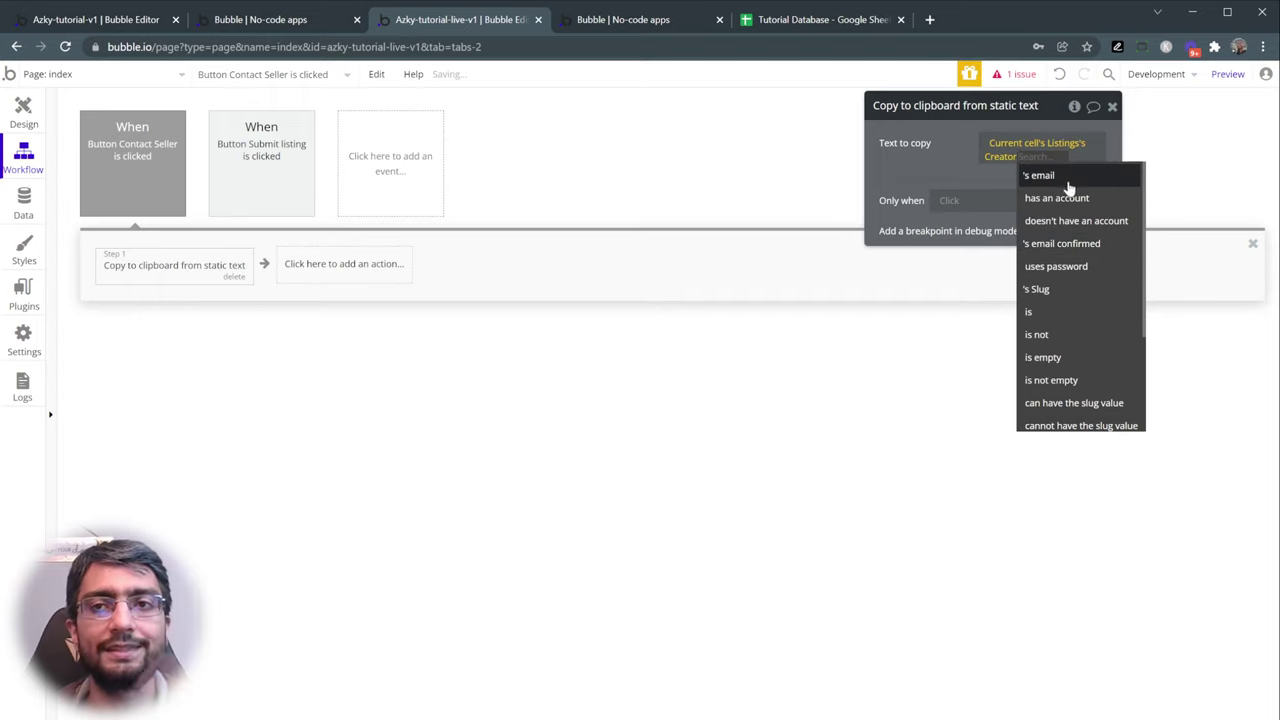
{"action": "left_click", "coordinate": [1062, 178]}
{"action": "left_click_drag", "start_coordinate": [952, 171], "coordinate": [938, 208]}
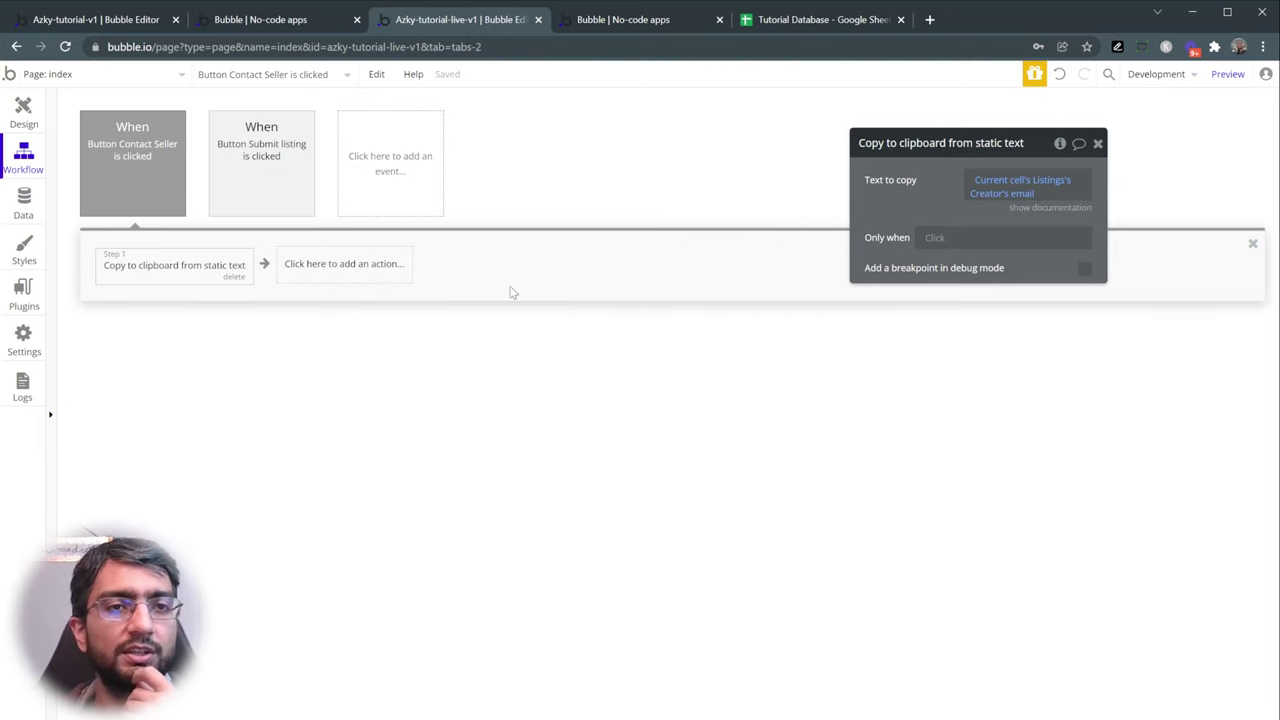
{"action": "left_click", "coordinate": [797, 21]}
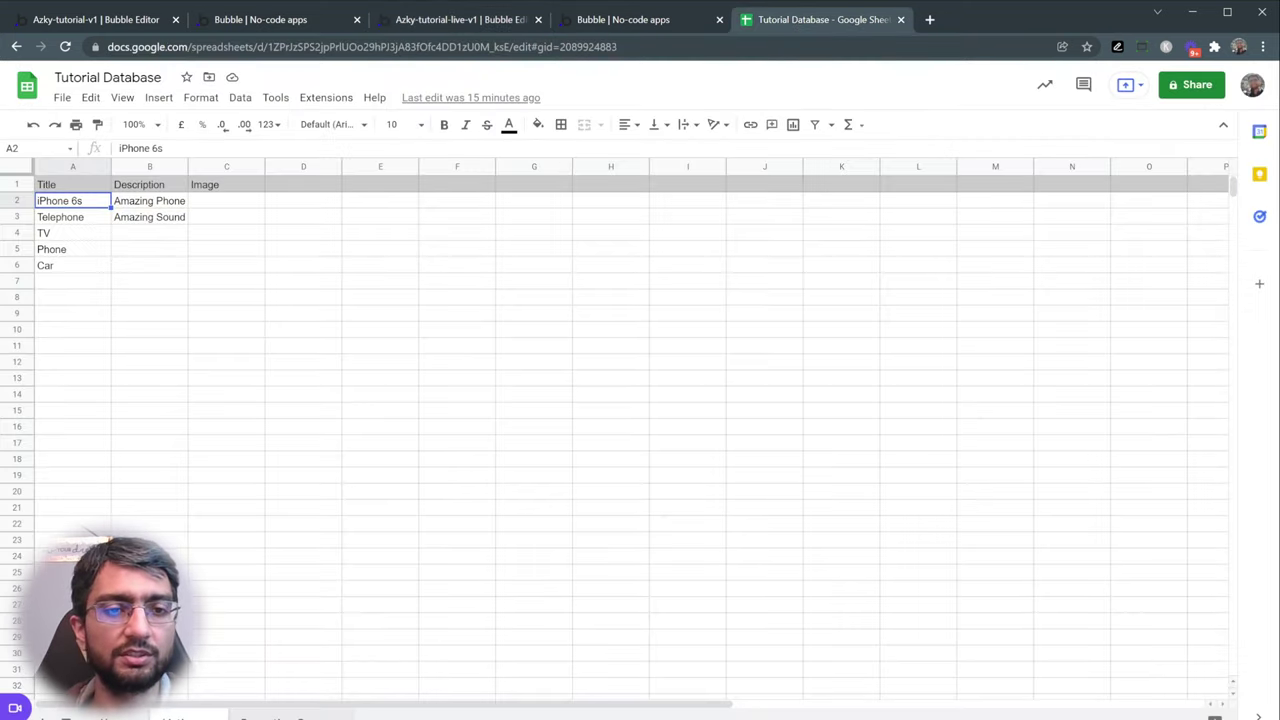
- Start a Listings-referencing formula in the Repeating Group sheet's C4, then cancel it
{"action": "left_click", "coordinate": [300, 716]}
{"action": "left_click", "coordinate": [233, 233]}
{"action": "type", "text": "="}
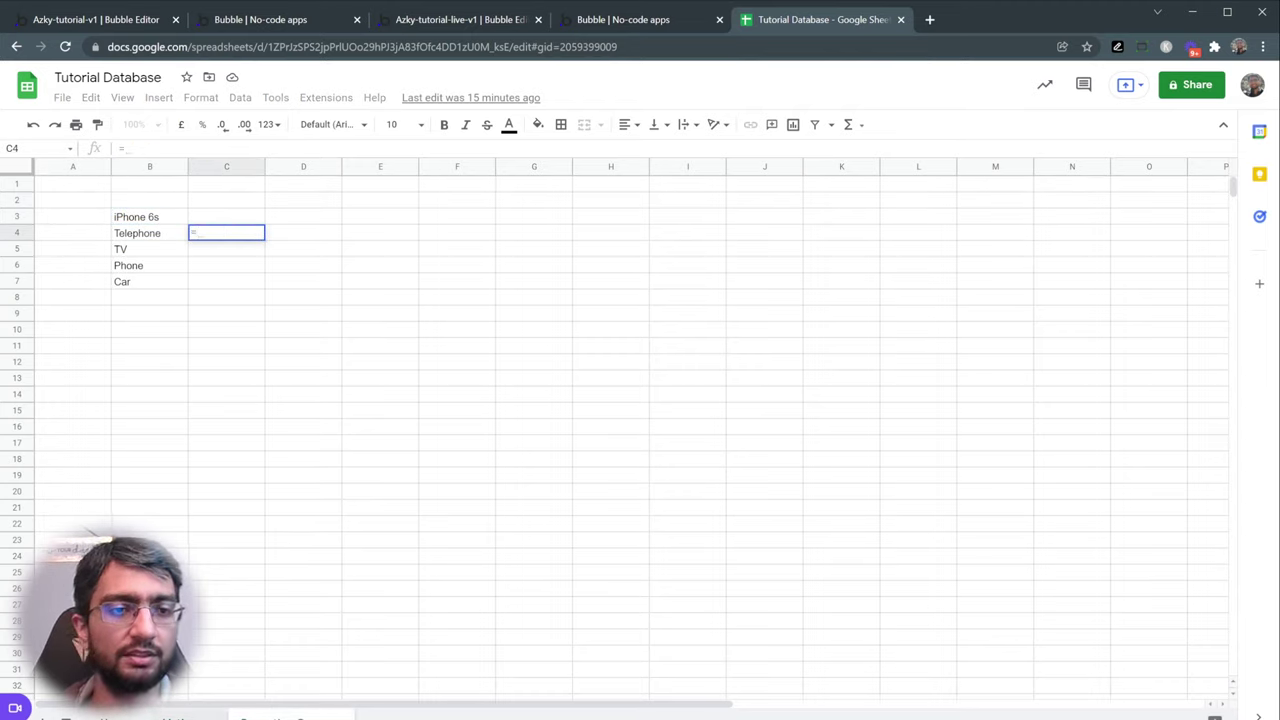
{"action": "left_click", "coordinate": [175, 716]}
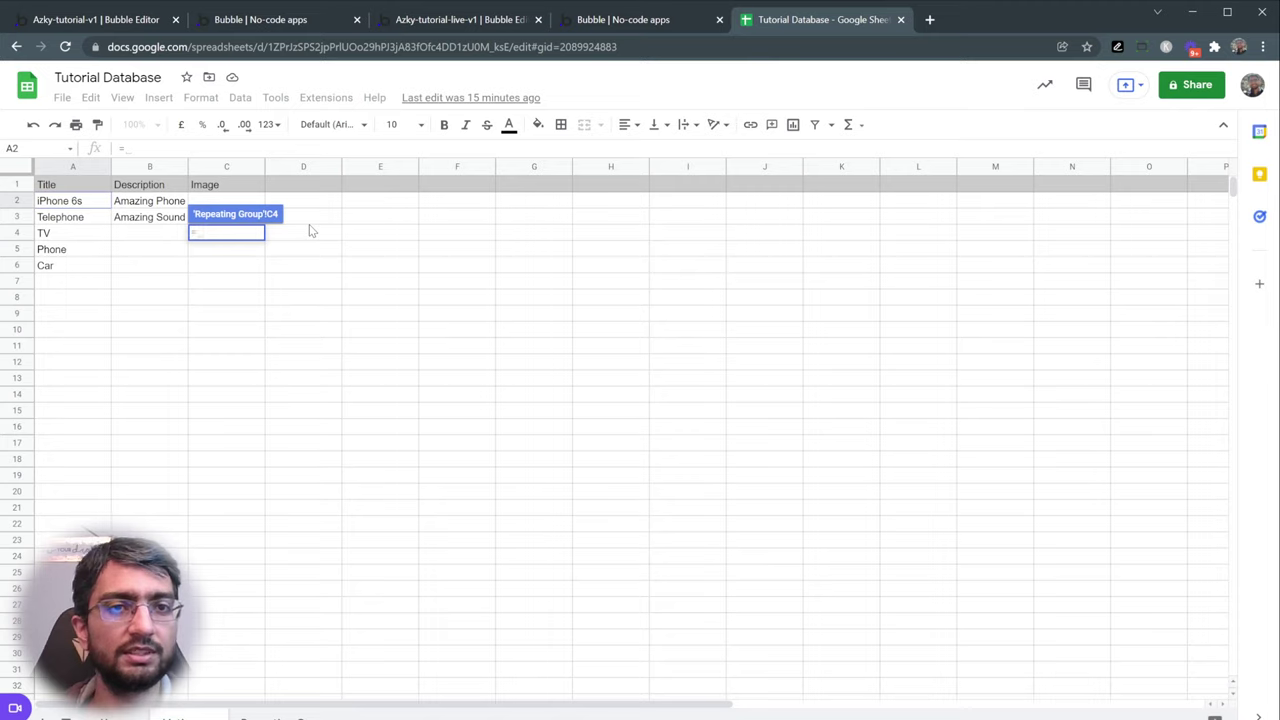
{"action": "left_click", "coordinate": [327, 190]}
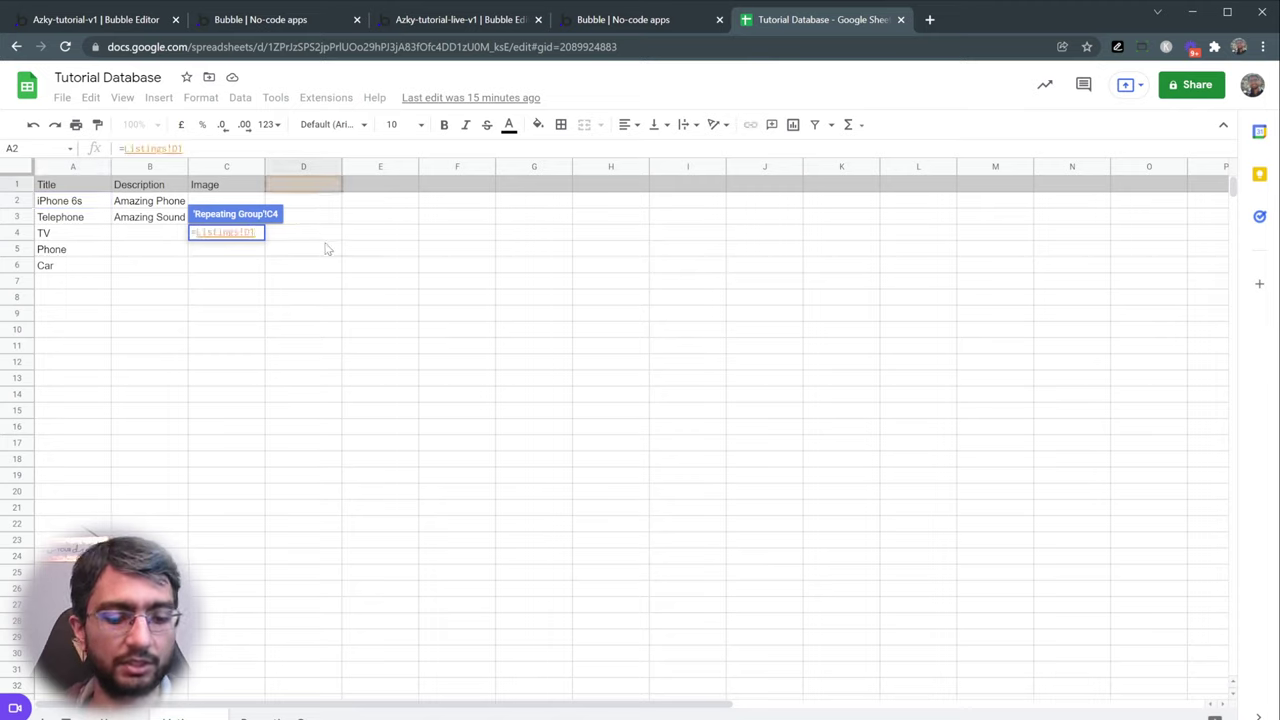
{"action": "key", "text": "Escape"}
- Add the Listings headers Created Date, Modified Date and Created By in D1:F1
{"action": "left_click", "coordinate": [180, 716]}
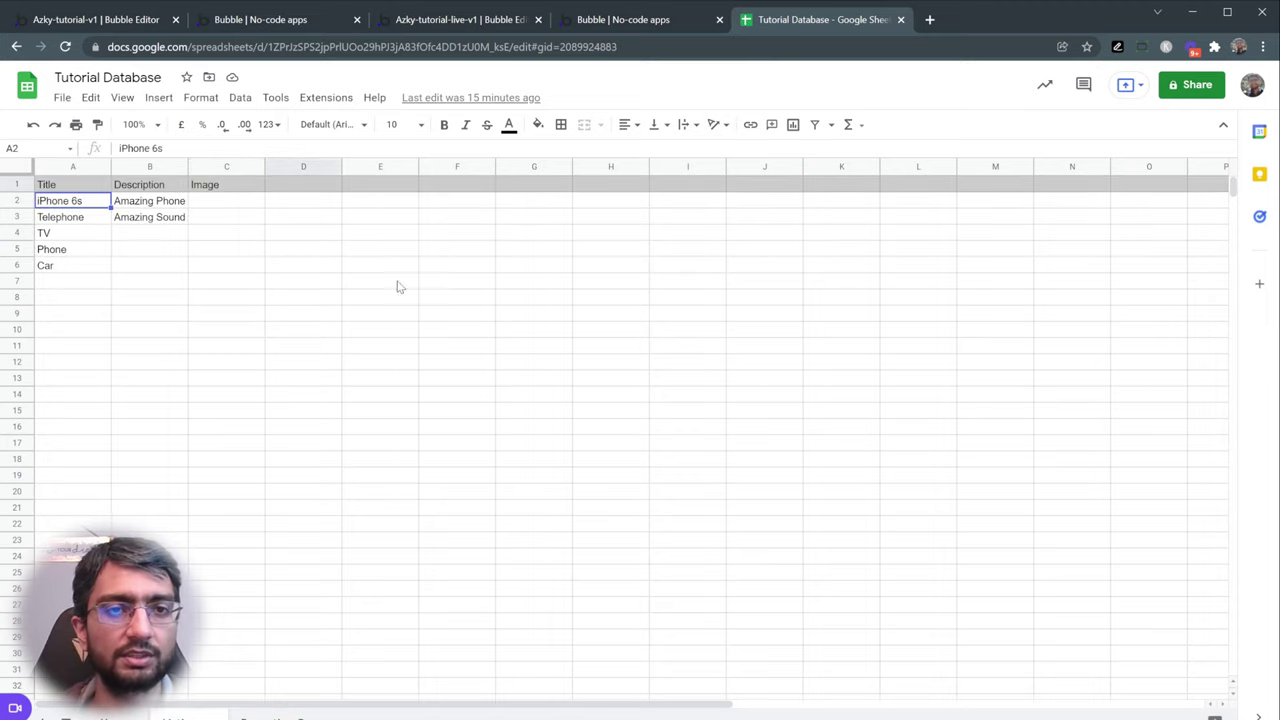
{"action": "left_click", "coordinate": [298, 185]}
{"action": "type", "text": "Creat"}
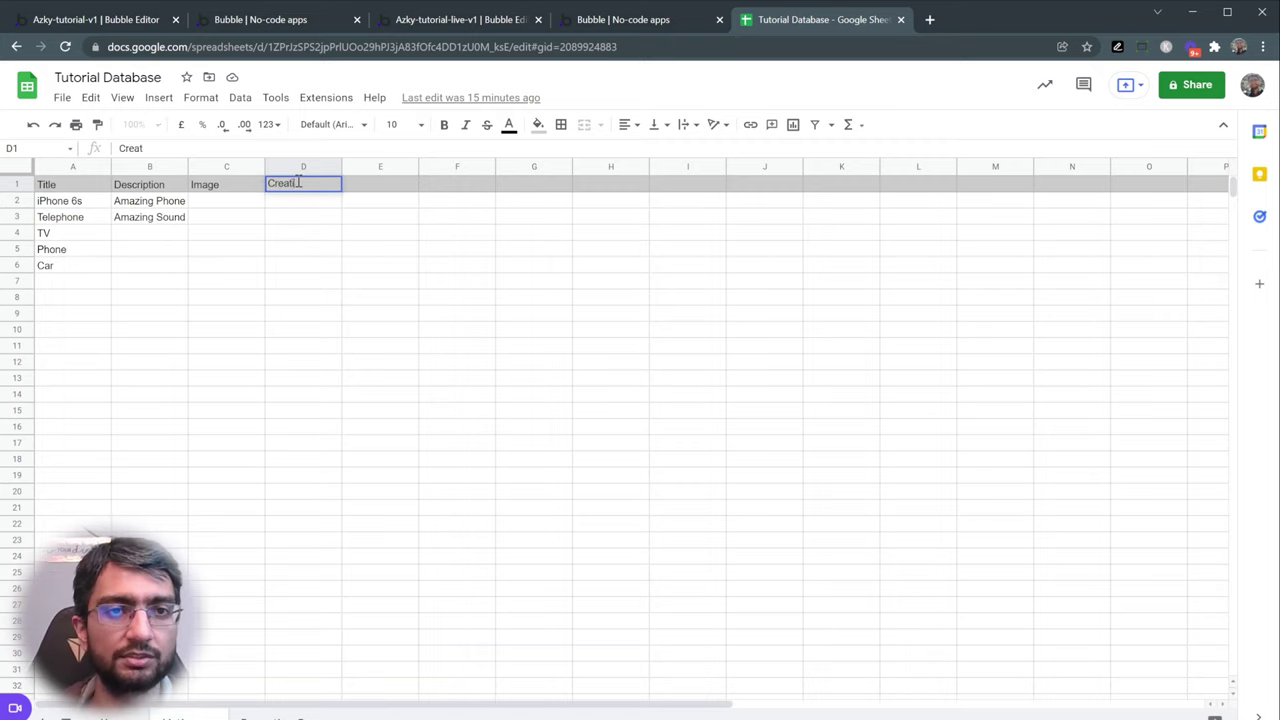
{"action": "type", "text": "iond Date"}
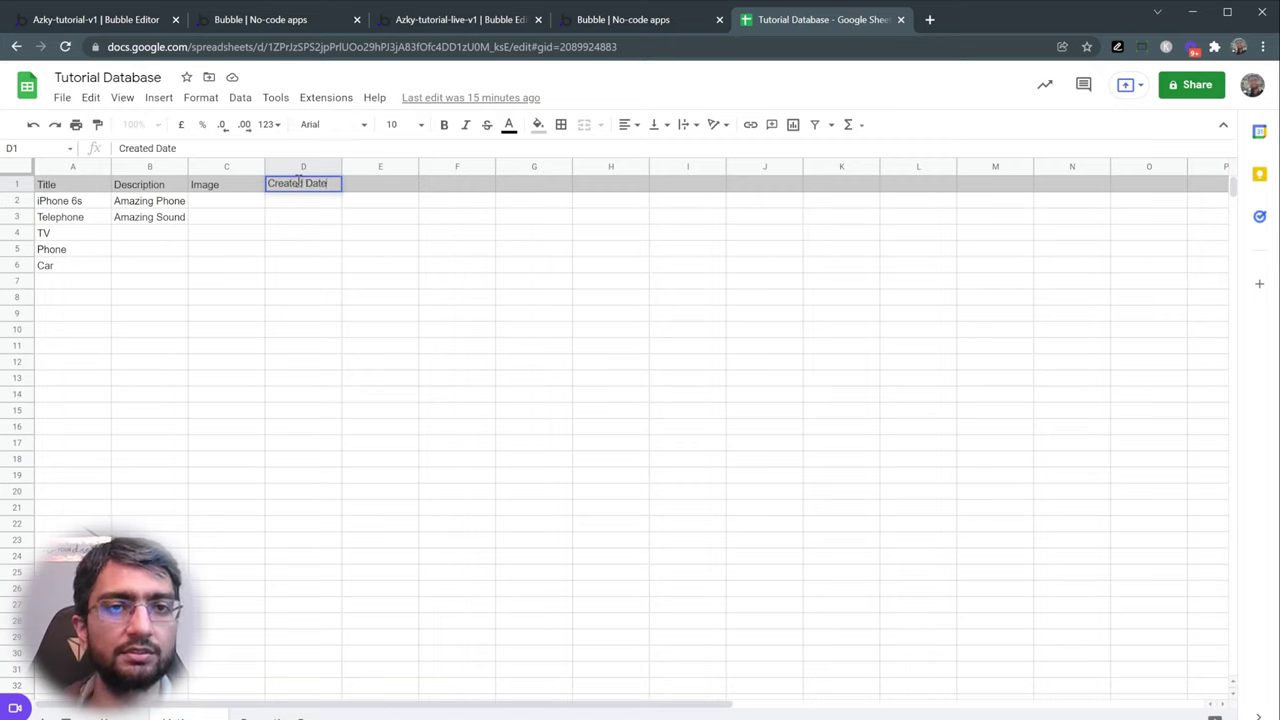
{"action": "key", "text": "Tab"}
{"action": "type", "text": "Modified Dat"}
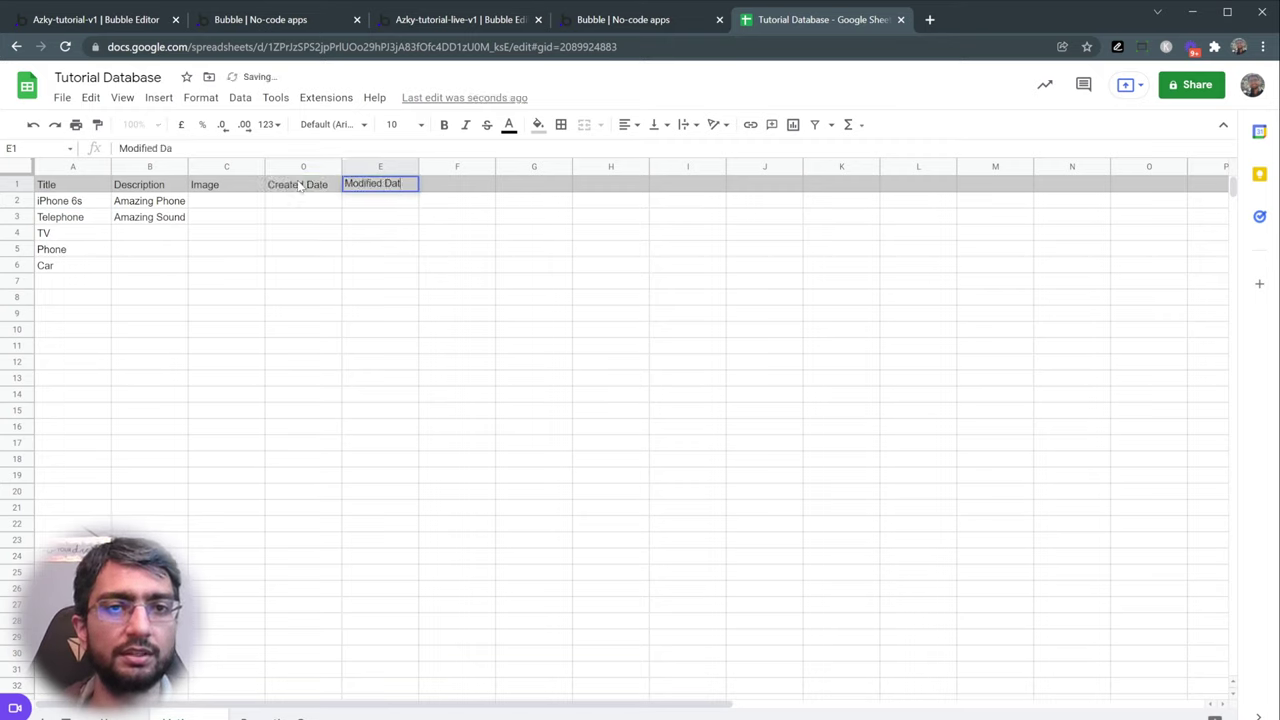
{"action": "type", "text": "e"}
{"action": "key", "text": "Tab"}
{"action": "type", "text": "Cre"}
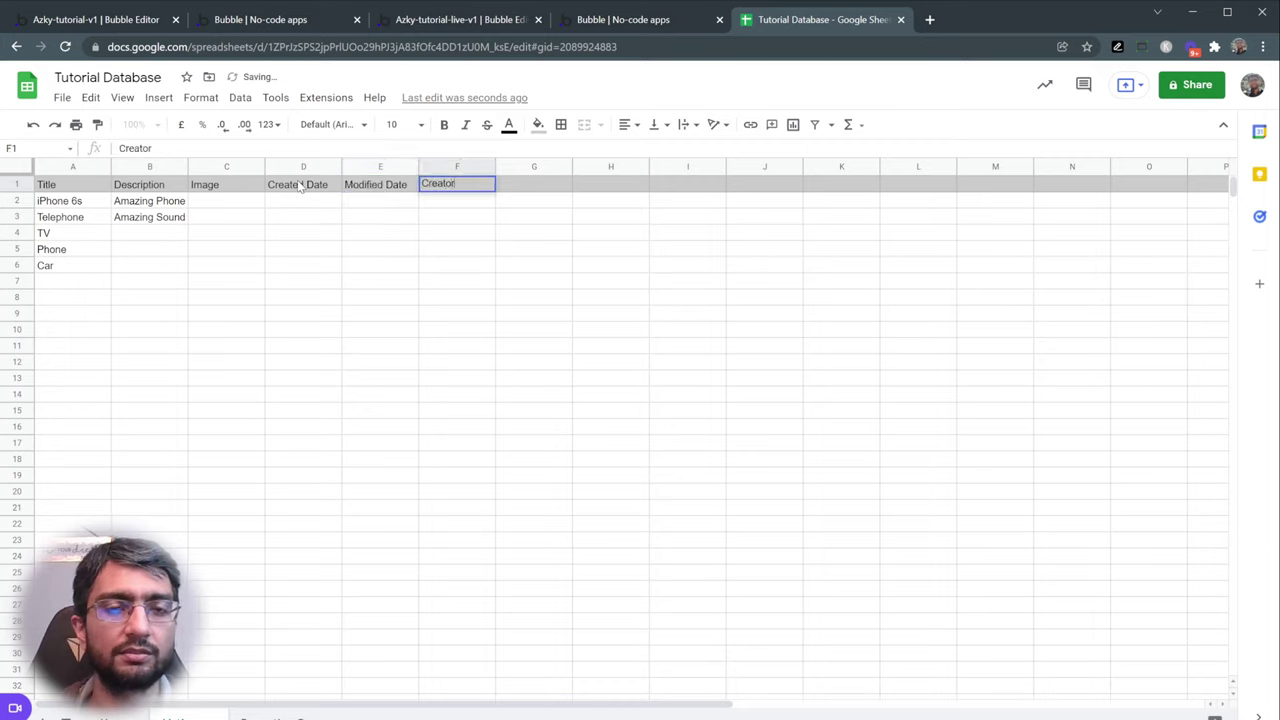
{"action": "type", "text": "ated B"}
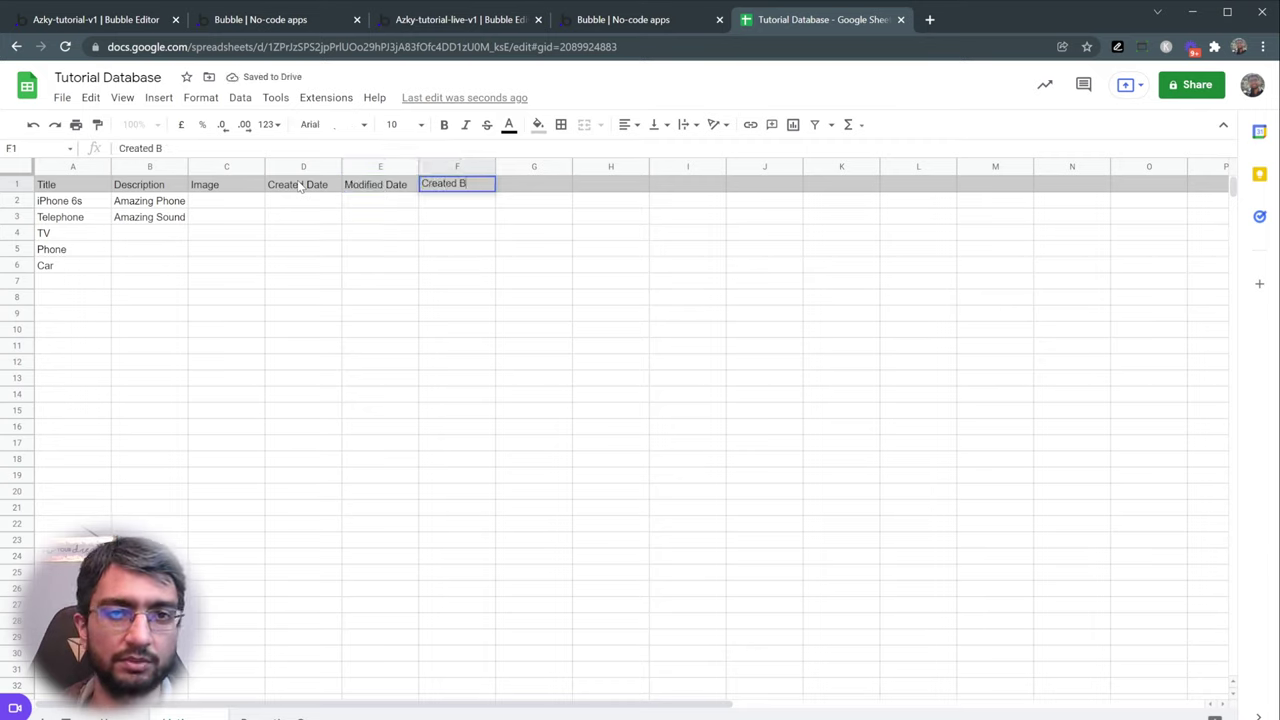
{"action": "type", "text": "y"}
{"action": "key", "text": "Return"}
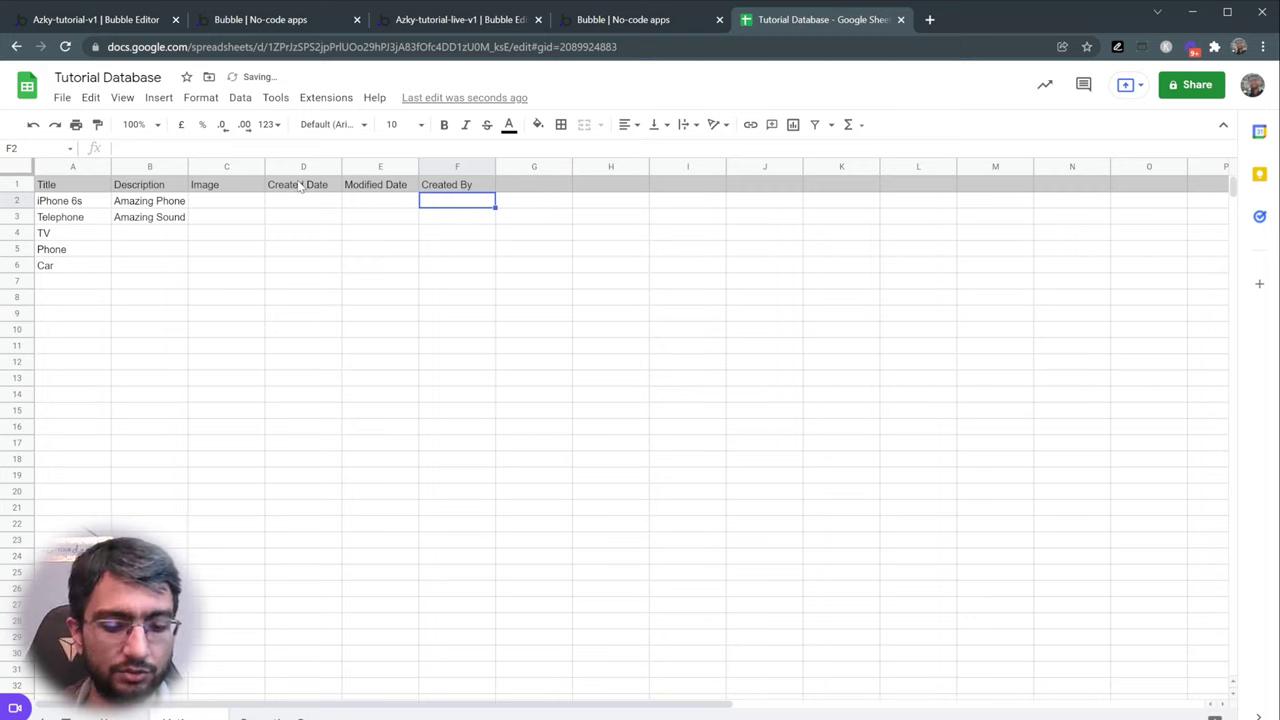
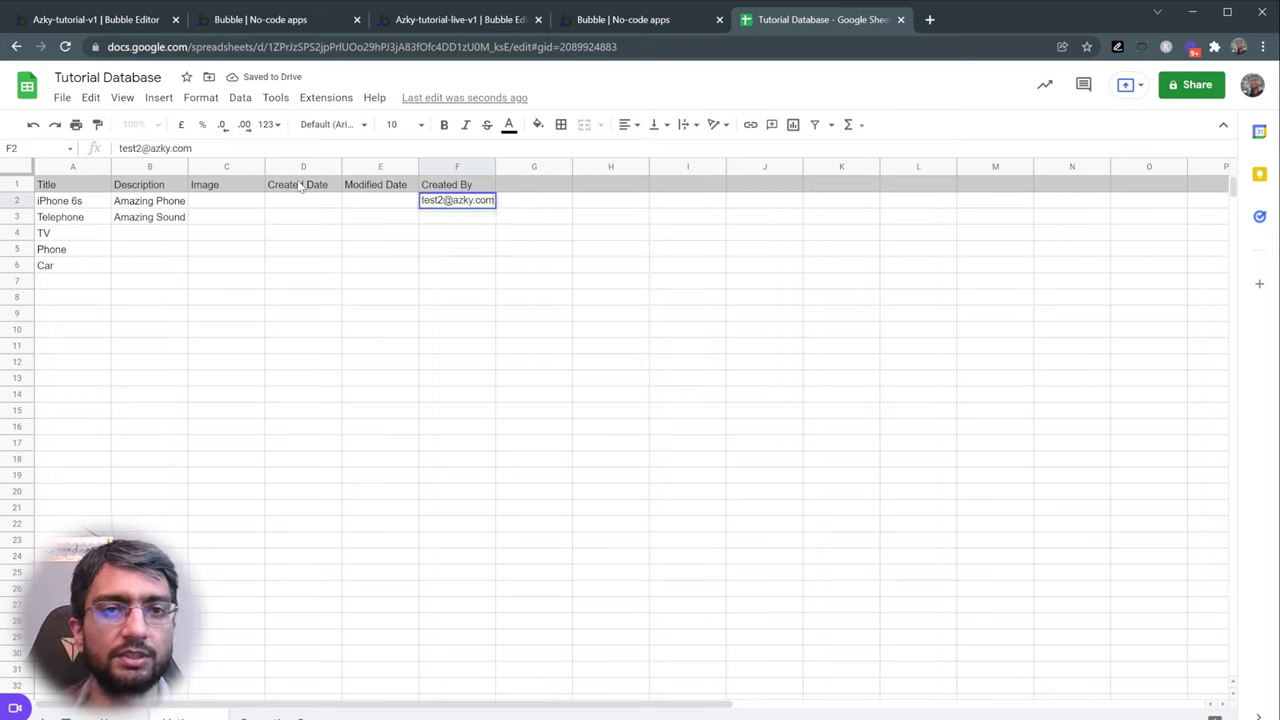
{"action": "key", "text": "Escape"}
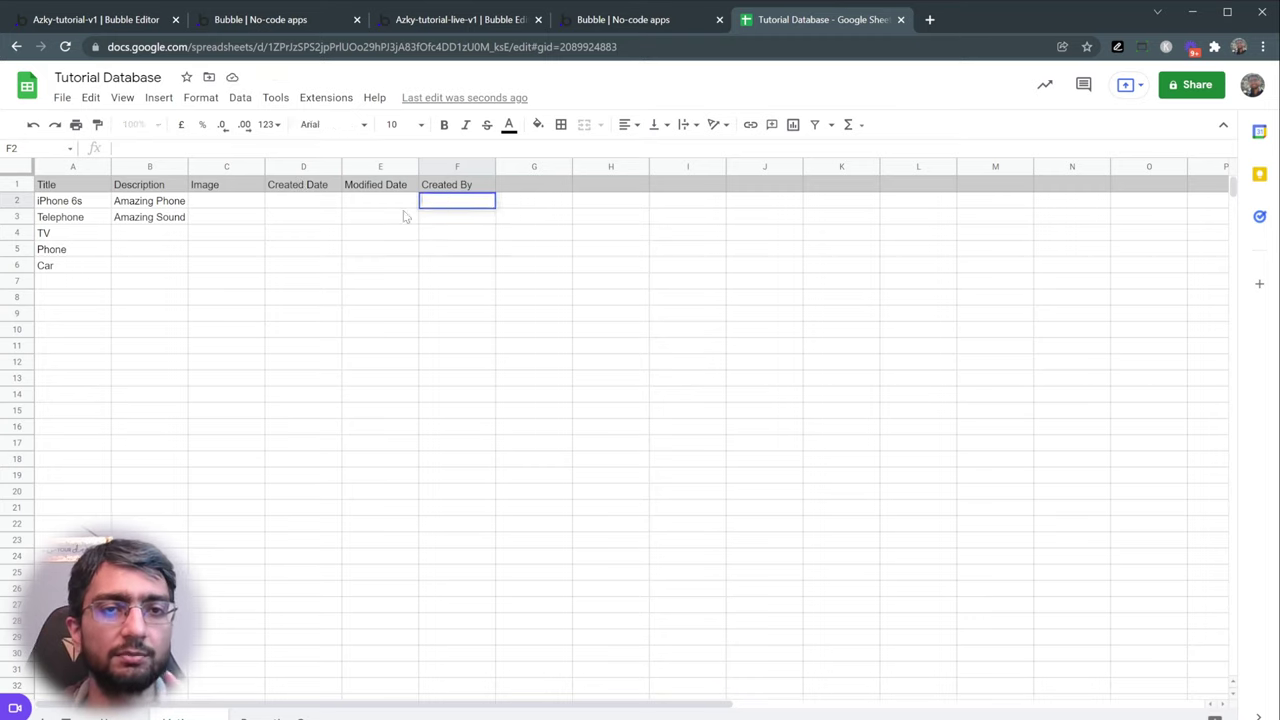
- Enter =User!A2 in Listings cell F2 and fill it down into F3
{"action": "left_click", "coordinate": [405, 216]}
{"action": "left_click", "coordinate": [457, 207]}
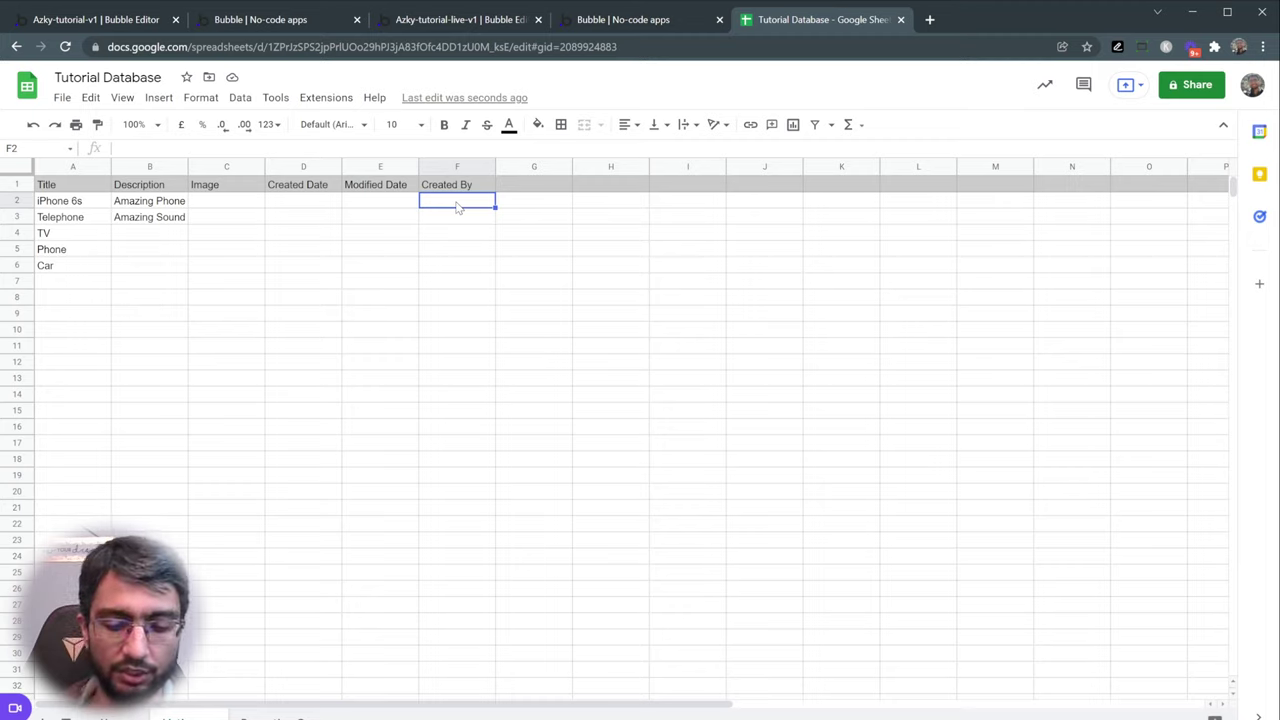
{"action": "type", "text": "="}
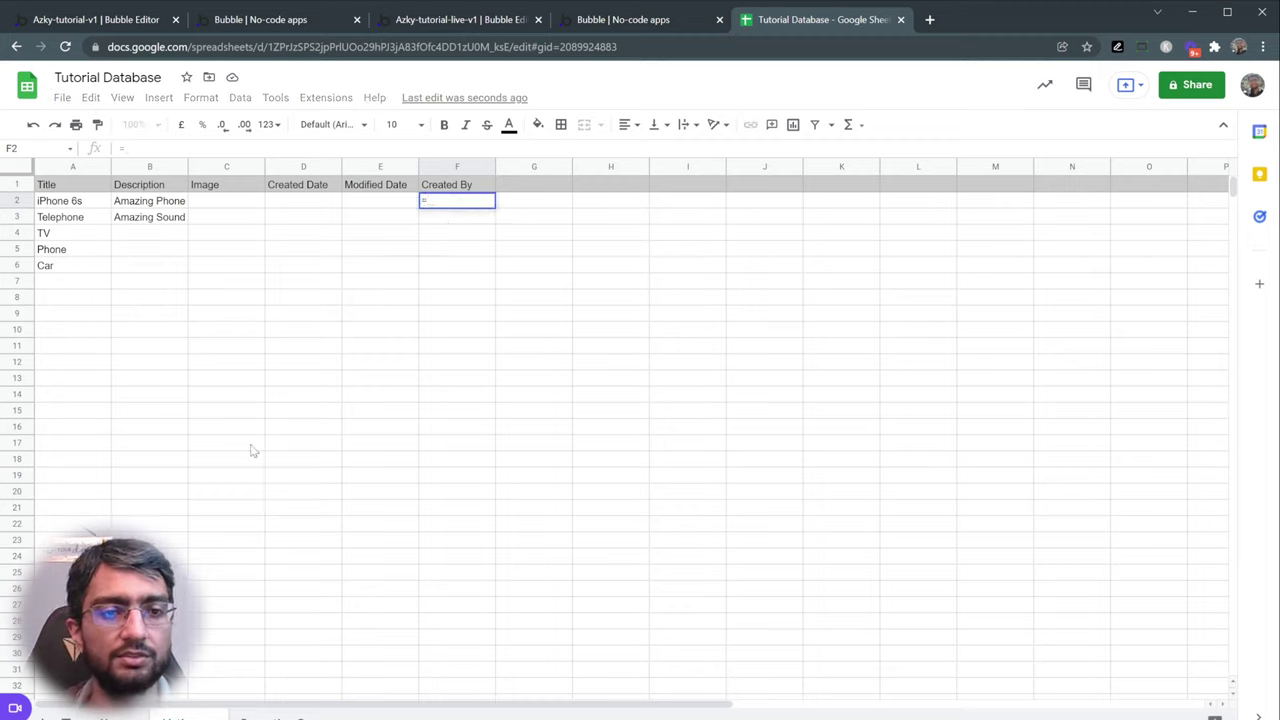
{"action": "key", "text": "ctrl+shift+Page_Up"}
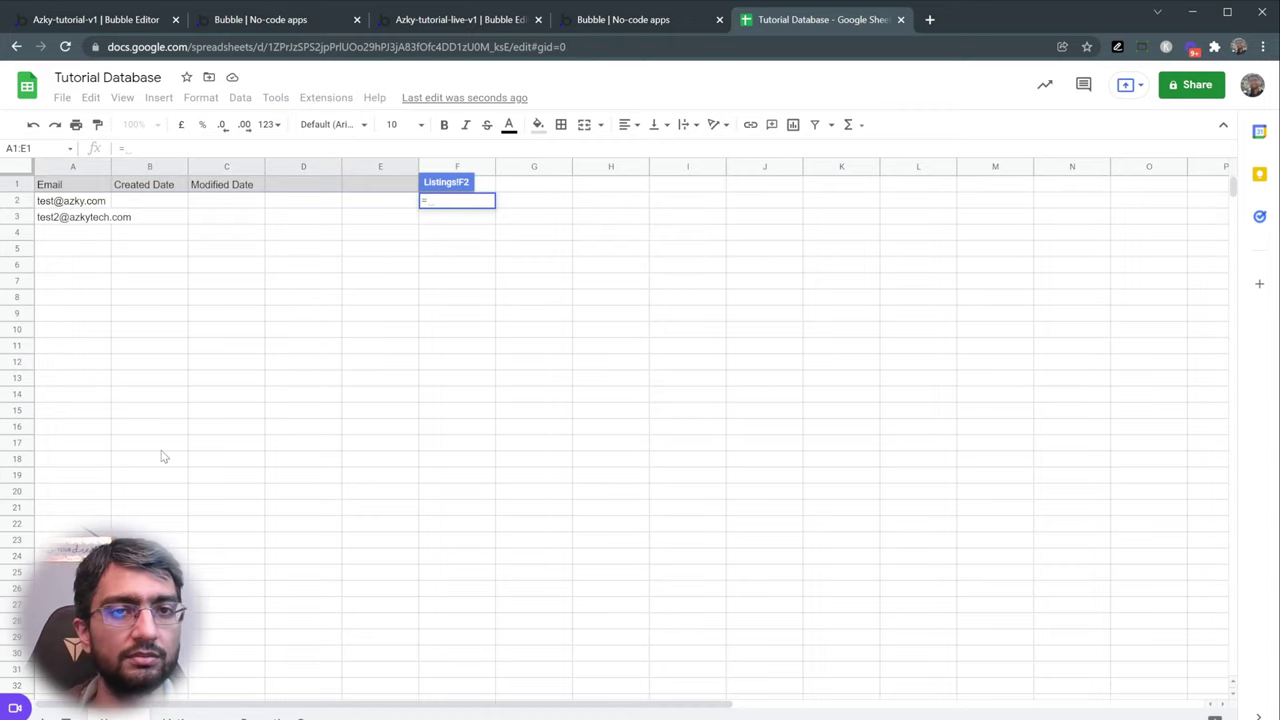
{"action": "left_click", "coordinate": [80, 201]}
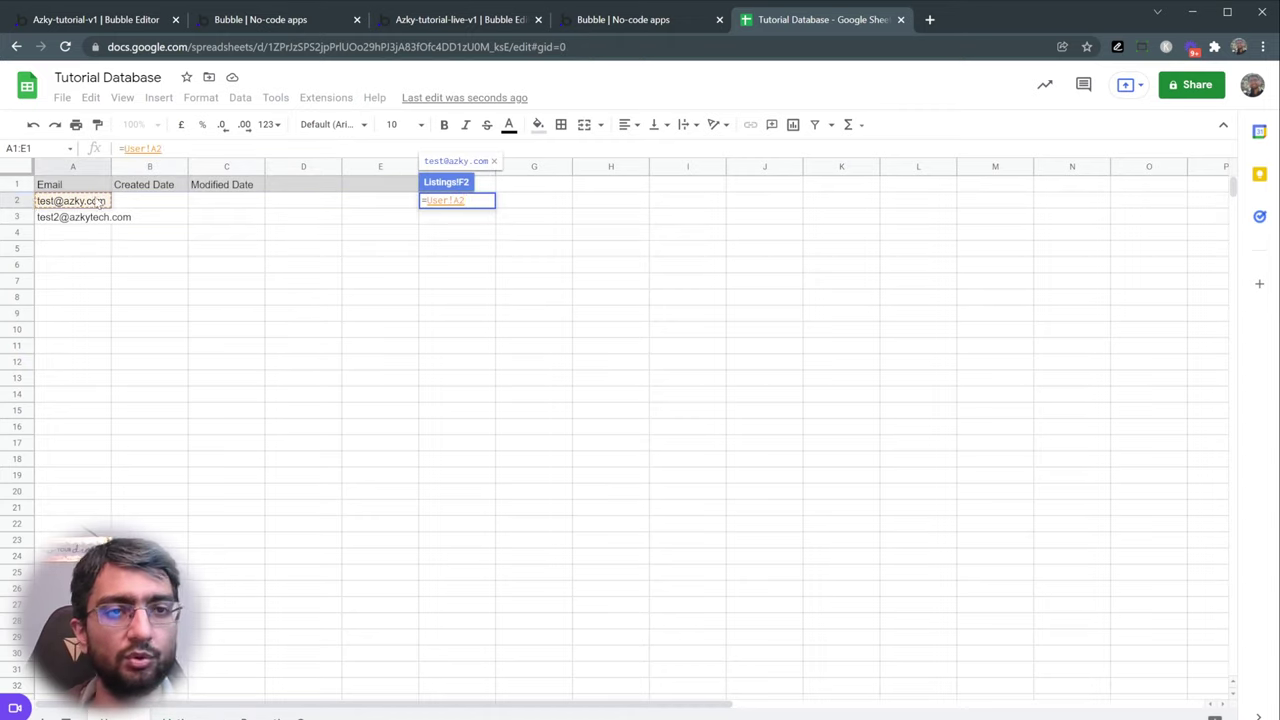
{"action": "mouse_move", "coordinate": [83, 206]}
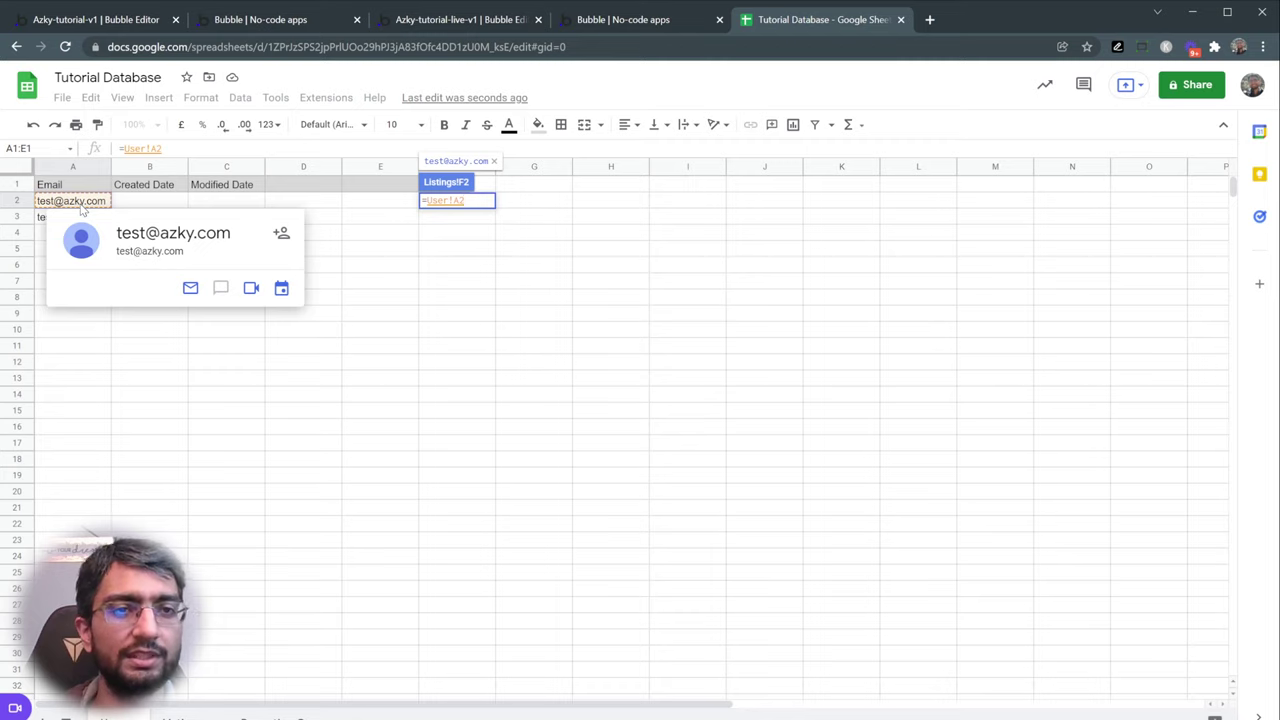
{"action": "key", "text": "Return"}
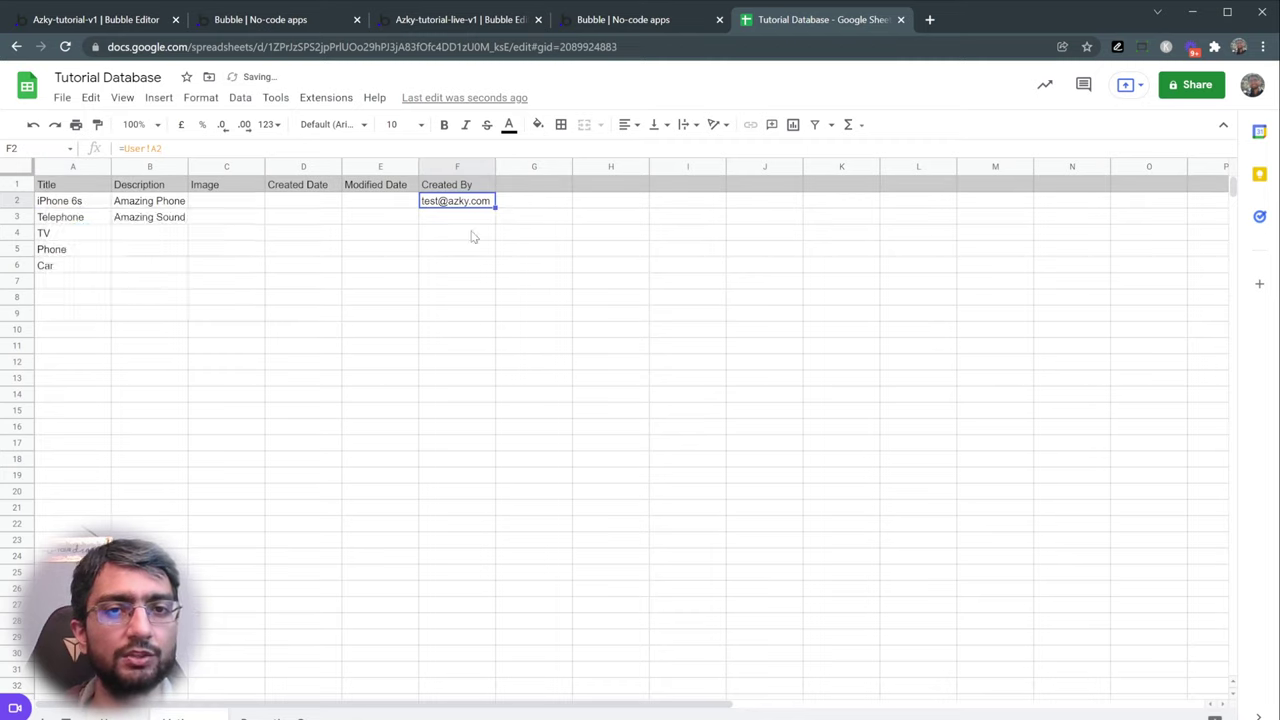
{"action": "left_click", "coordinate": [471, 234]}
{"action": "left_click", "coordinate": [470, 202]}
{"action": "mouse_move", "coordinate": [494, 209]}
{"action": "left_mouse_down"}
{"action": "mouse_move", "coordinate": [494, 254]}
{"action": "mouse_move", "coordinate": [494, 222]}
{"action": "left_mouse_up"}
{"action": "left_click", "coordinate": [476, 228]}
{"action": "left_click", "coordinate": [460, 205]}
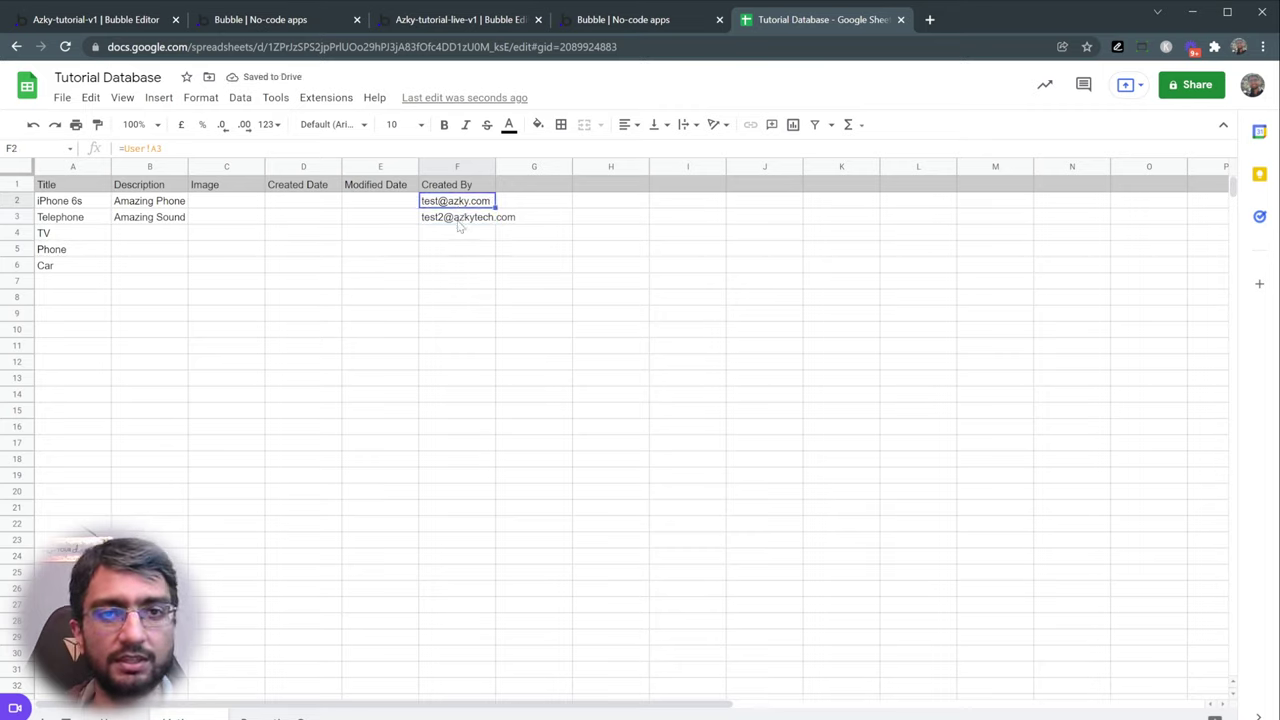
{"action": "left_click", "coordinate": [452, 222]}
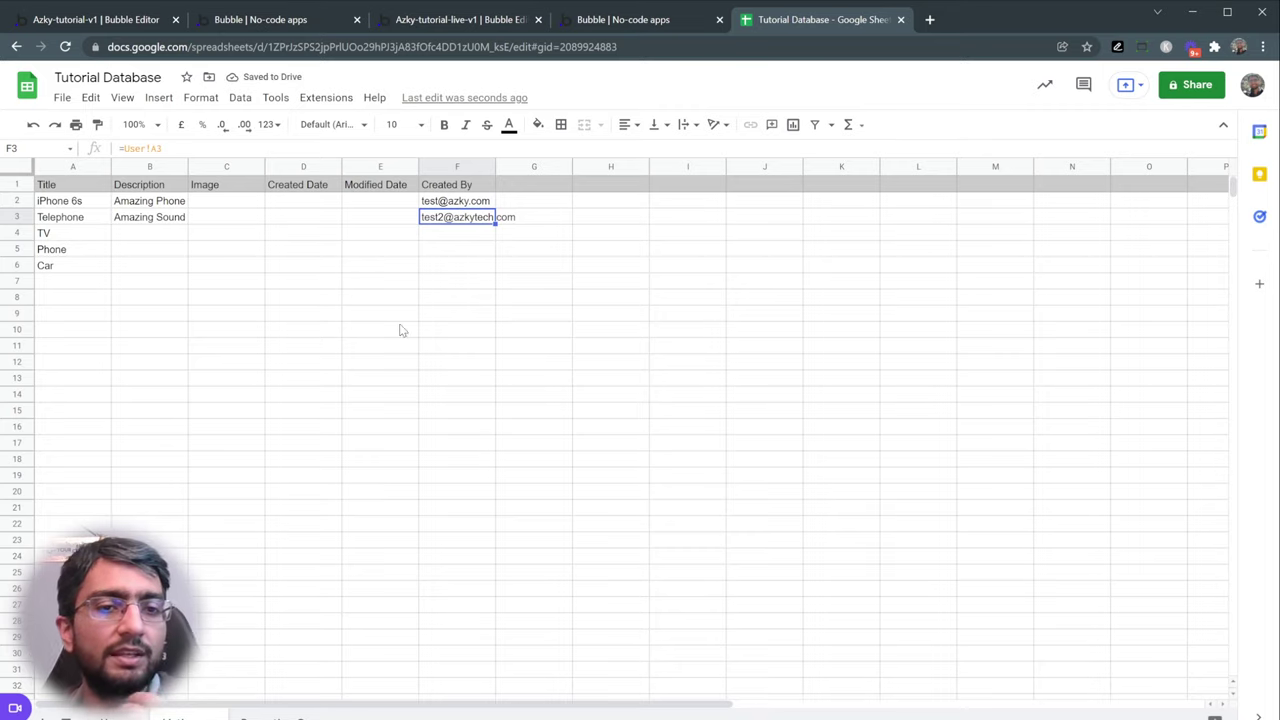
- In the Repeating Group sheet, set C3 beside iPhone 6s to =Listings!F2
{"action": "left_click", "coordinate": [280, 716]}
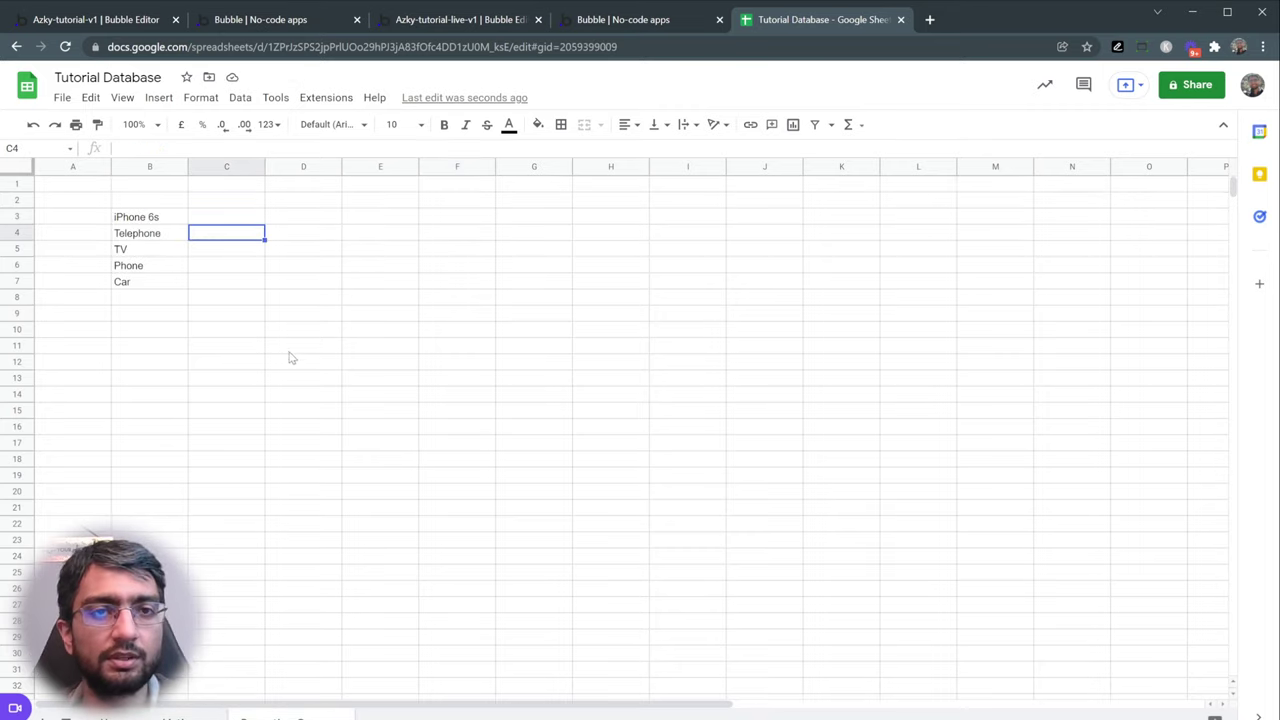
{"action": "left_click", "coordinate": [306, 240]}
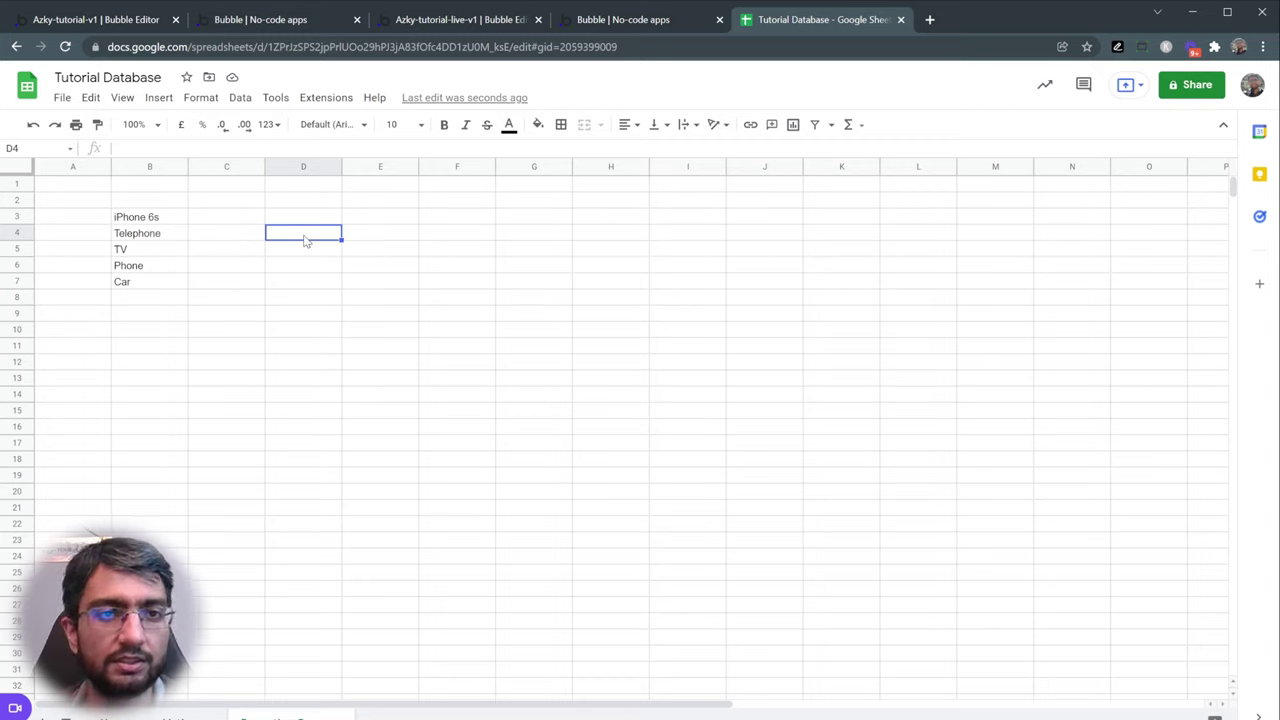
{"action": "key", "text": "Left"}
{"action": "key", "text": "Up"}
{"action": "type", "text": "="}
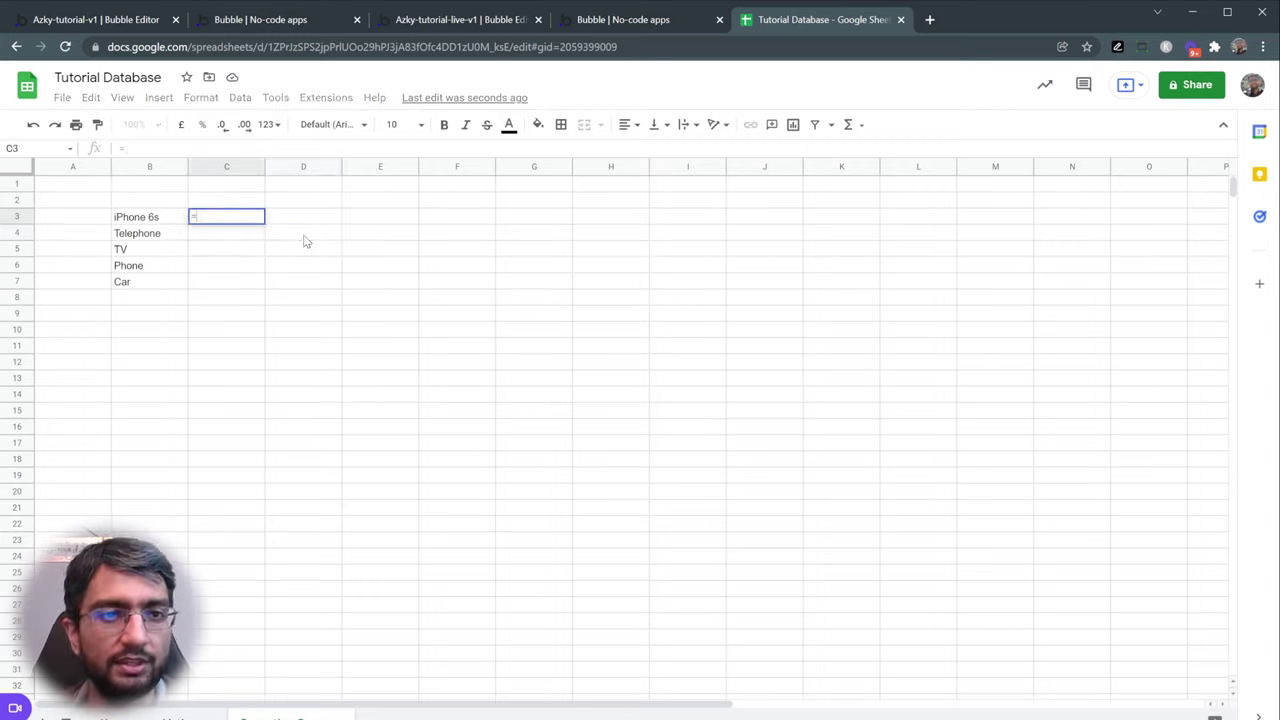
{"action": "key", "text": "ctrl+shift+Page_Down"}
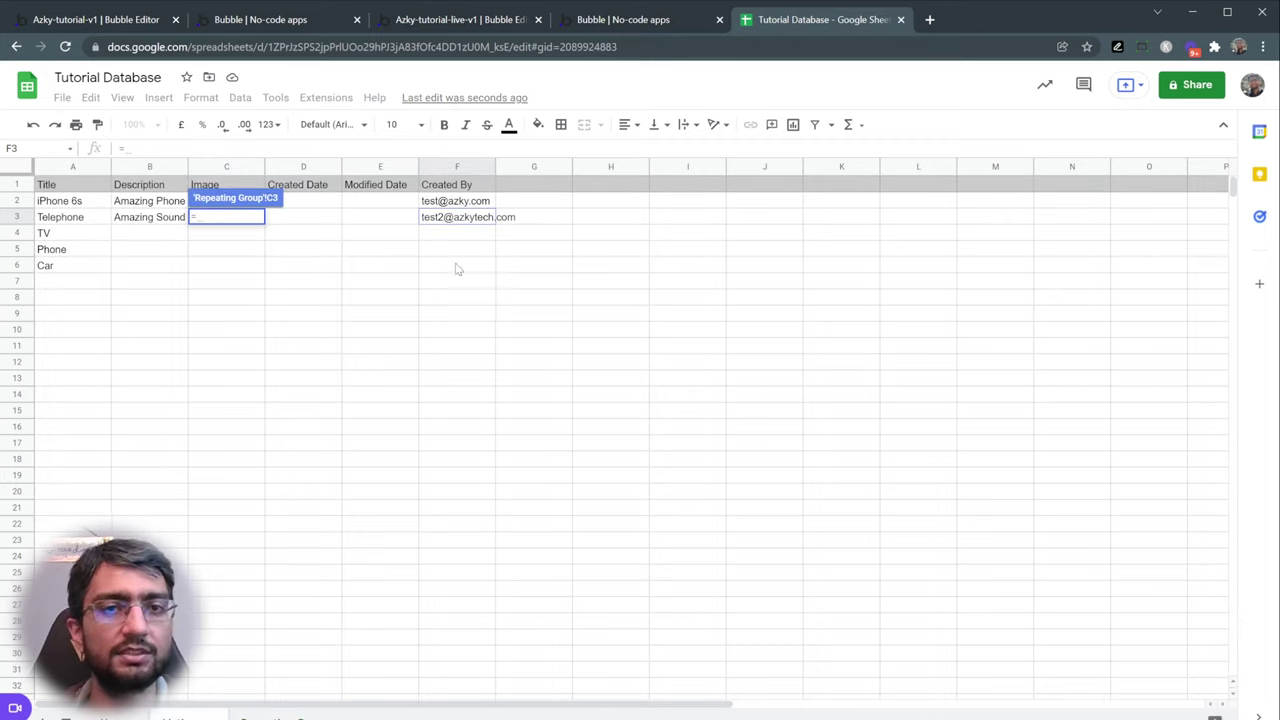
{"action": "left_click", "coordinate": [456, 203]}
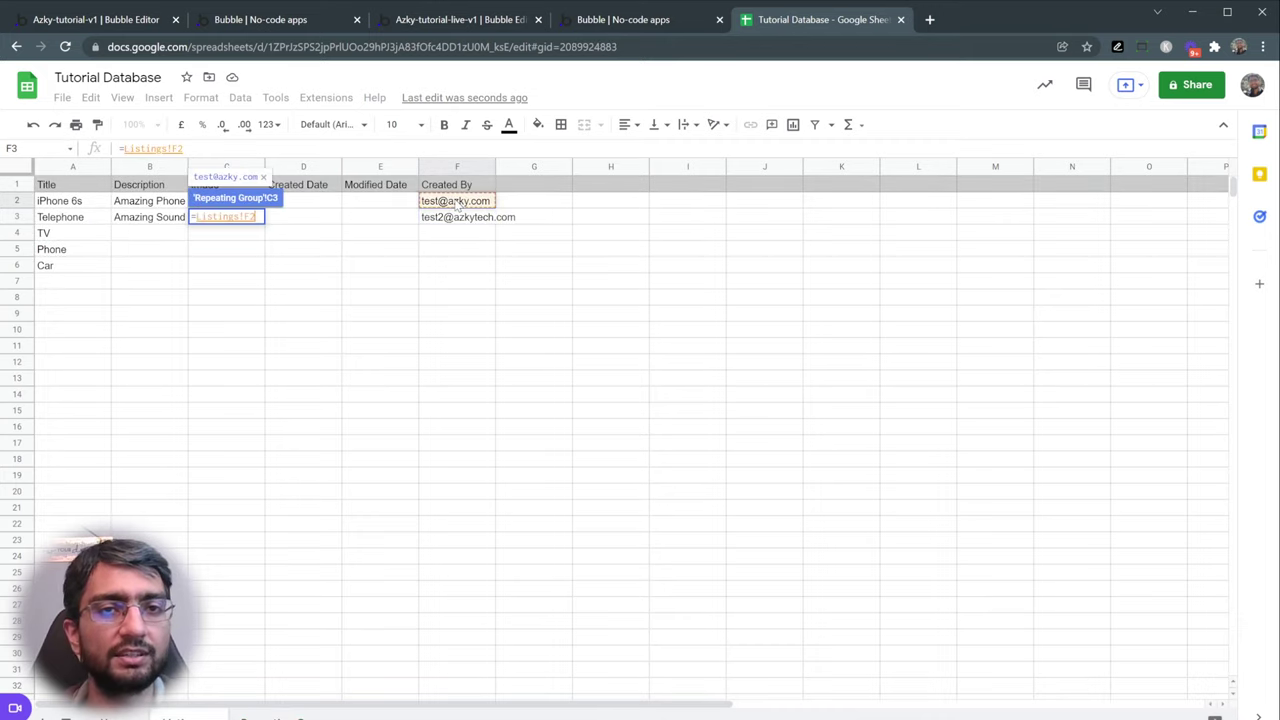
{"action": "key", "text": "Return"}
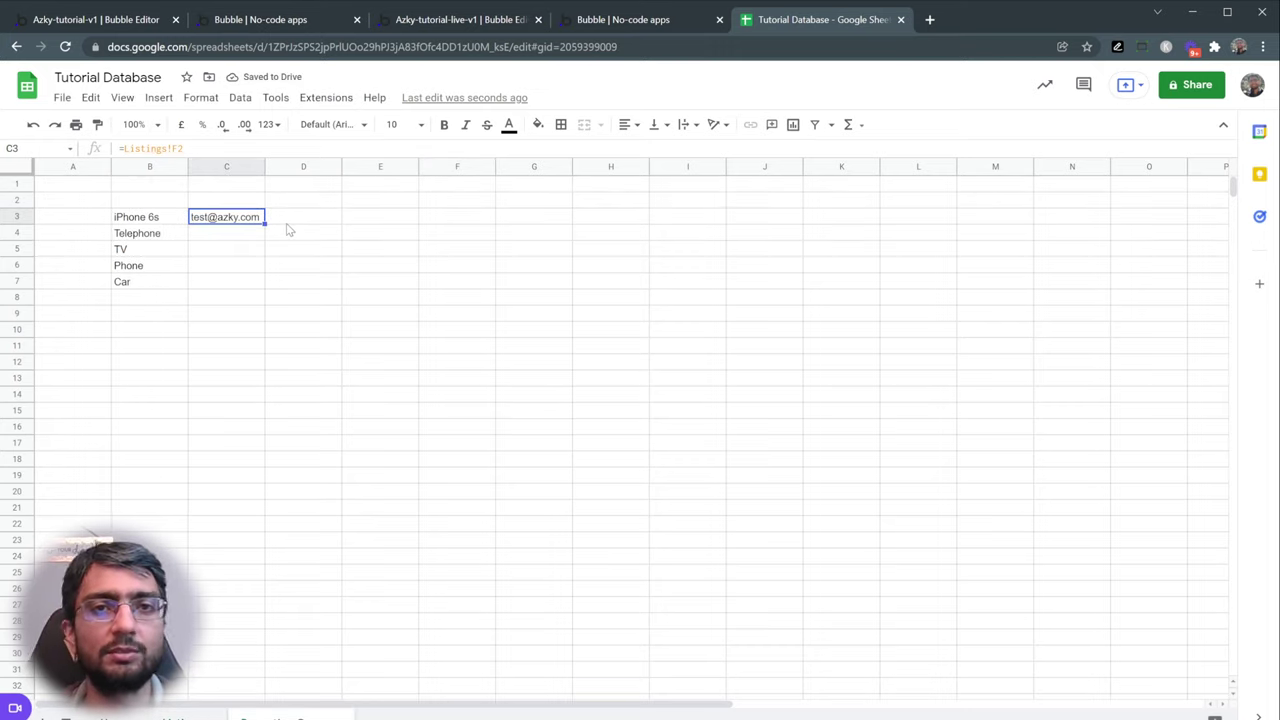
{"action": "left_click", "coordinate": [646, 27]}
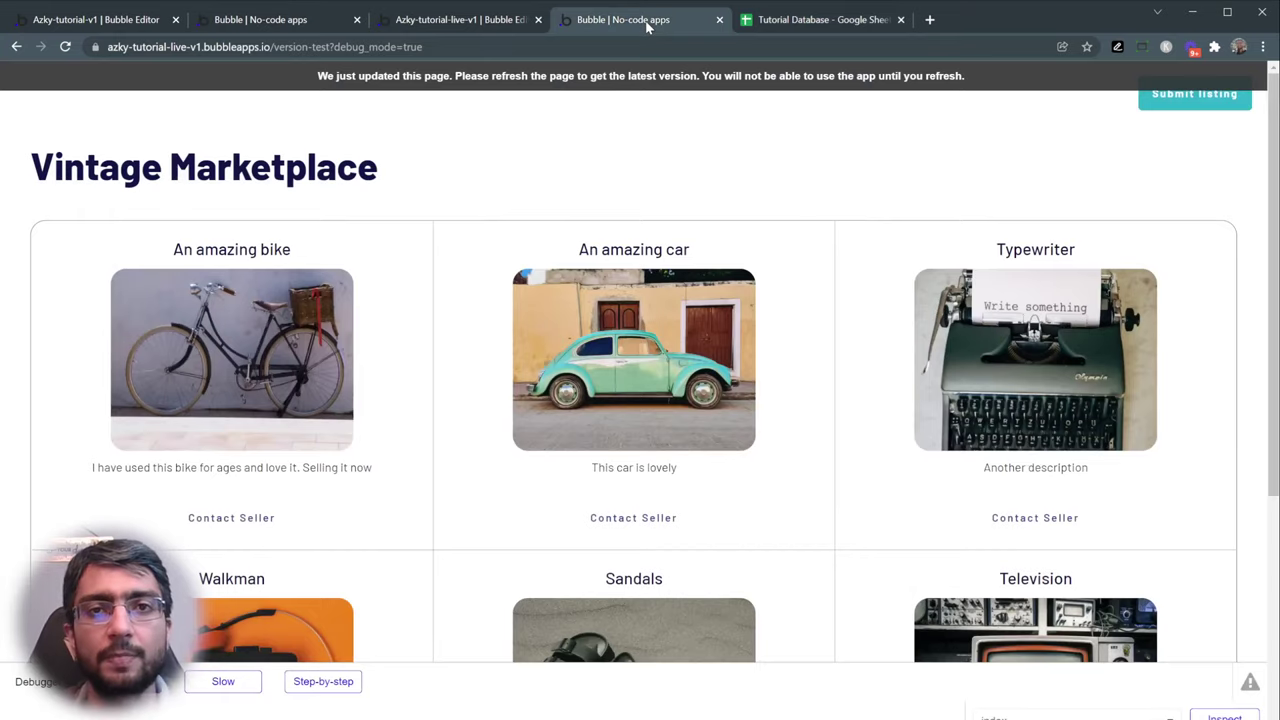
- Check the creator-email copy expression, then search actions for 'aler' and close without adding one
{"action": "left_click", "coordinate": [486, 22]}
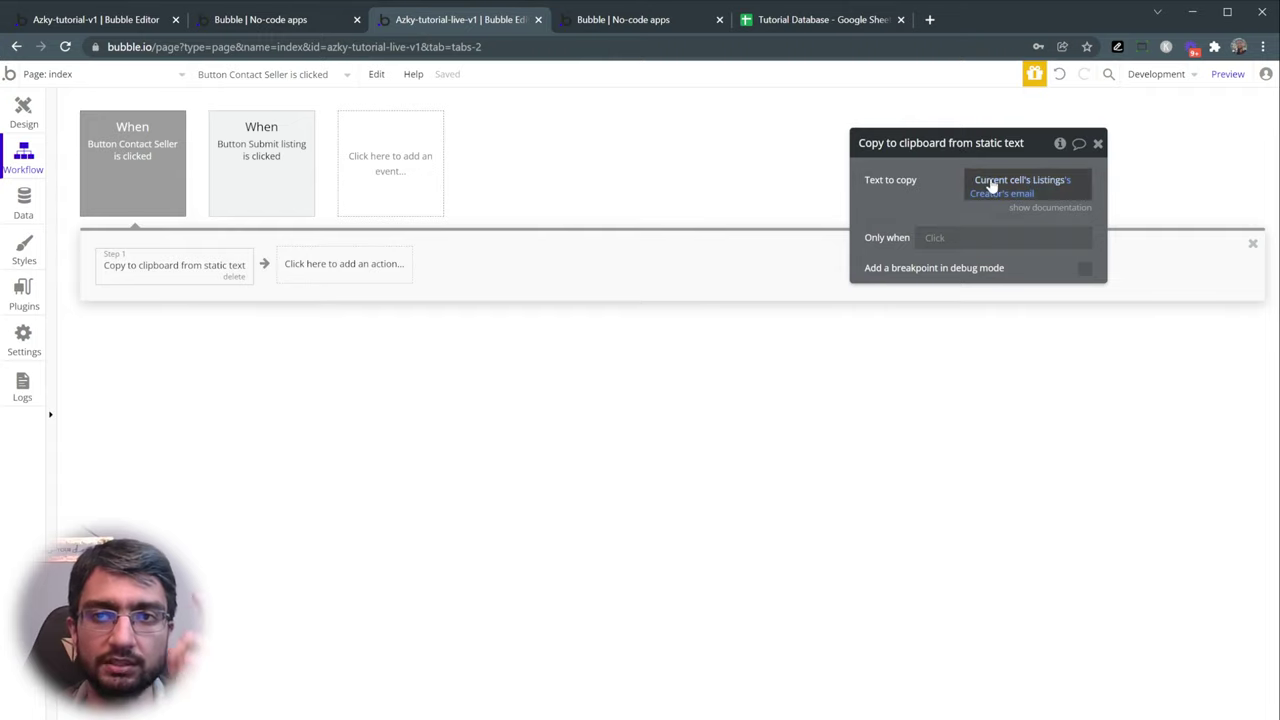
{"action": "left_click", "coordinate": [1047, 182]}
{"action": "mouse_move", "coordinate": [988, 197]}
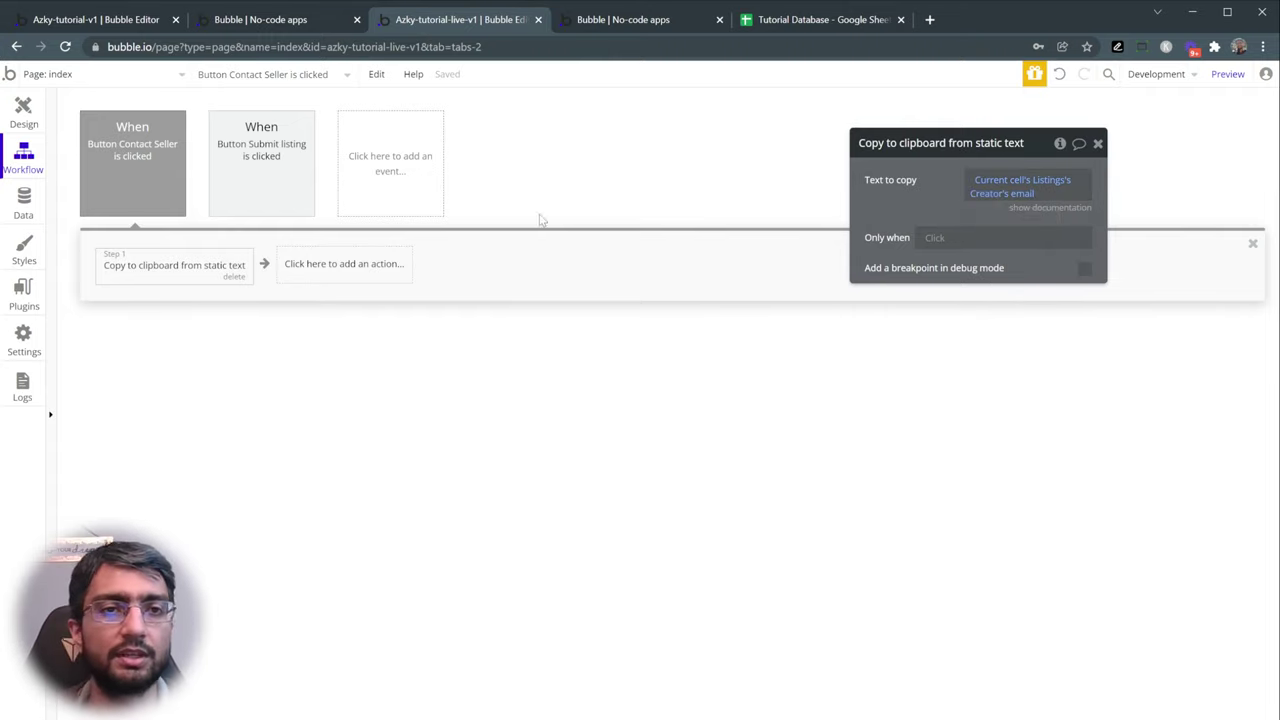
{"action": "left_click", "coordinate": [374, 268]}
{"action": "type", "text": "aler"}
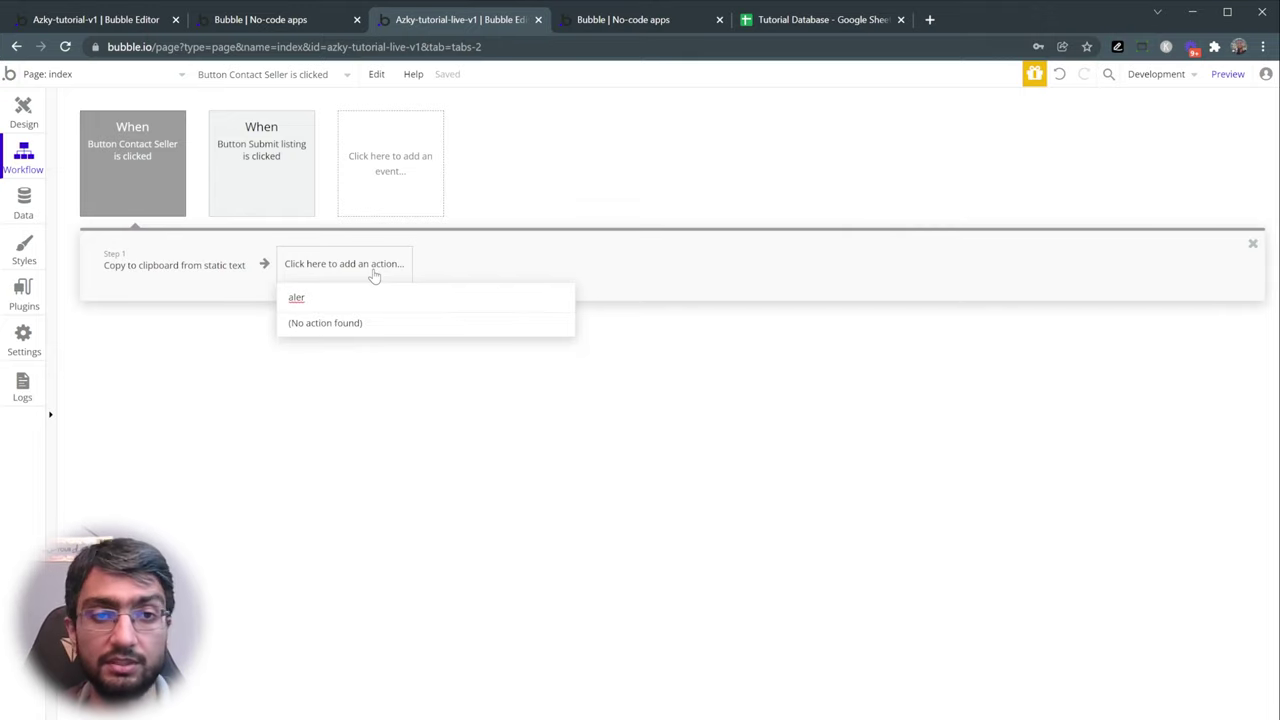
{"action": "key", "text": "ctrl+a"}
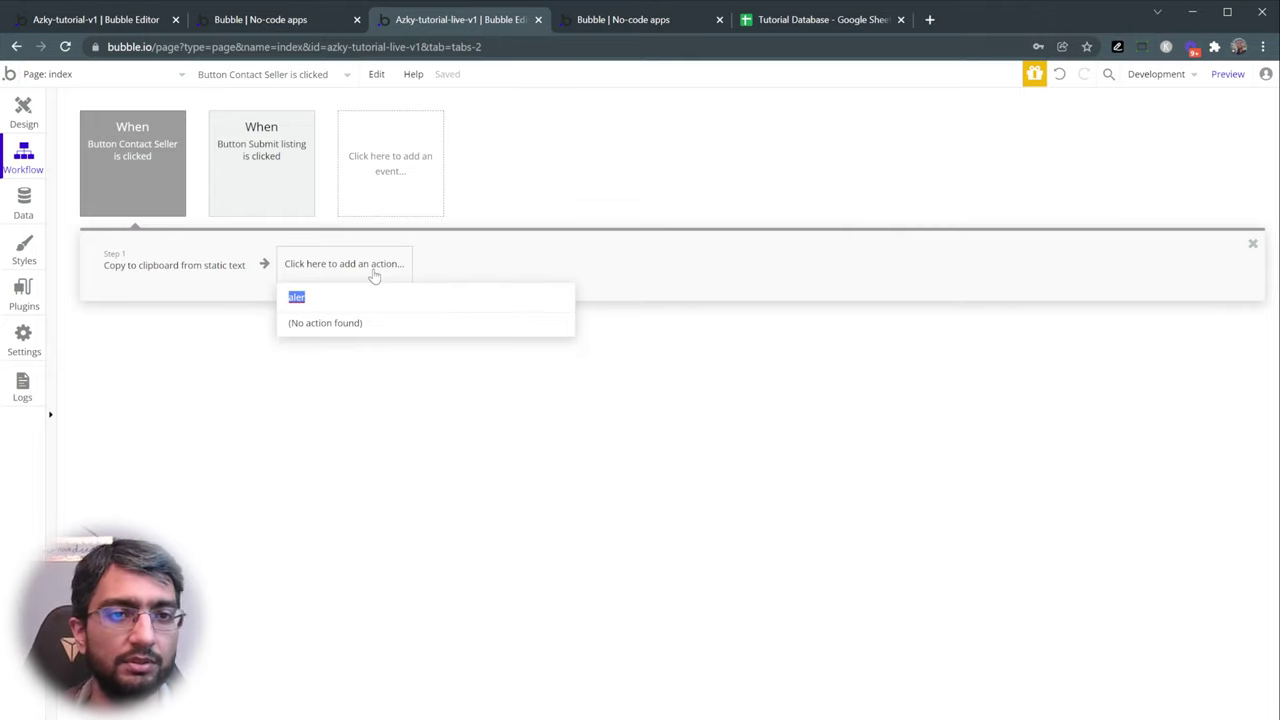
{"action": "key", "text": "BackSpace"}
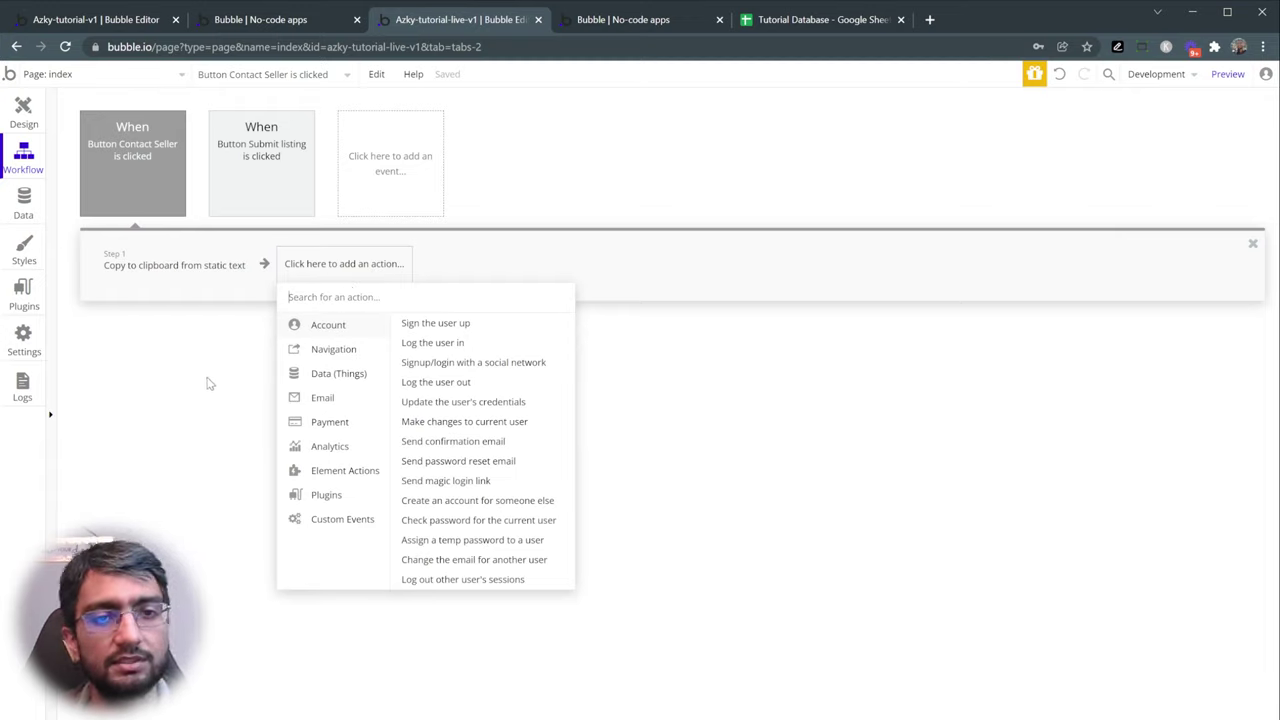
{"action": "left_click", "coordinate": [205, 389]}
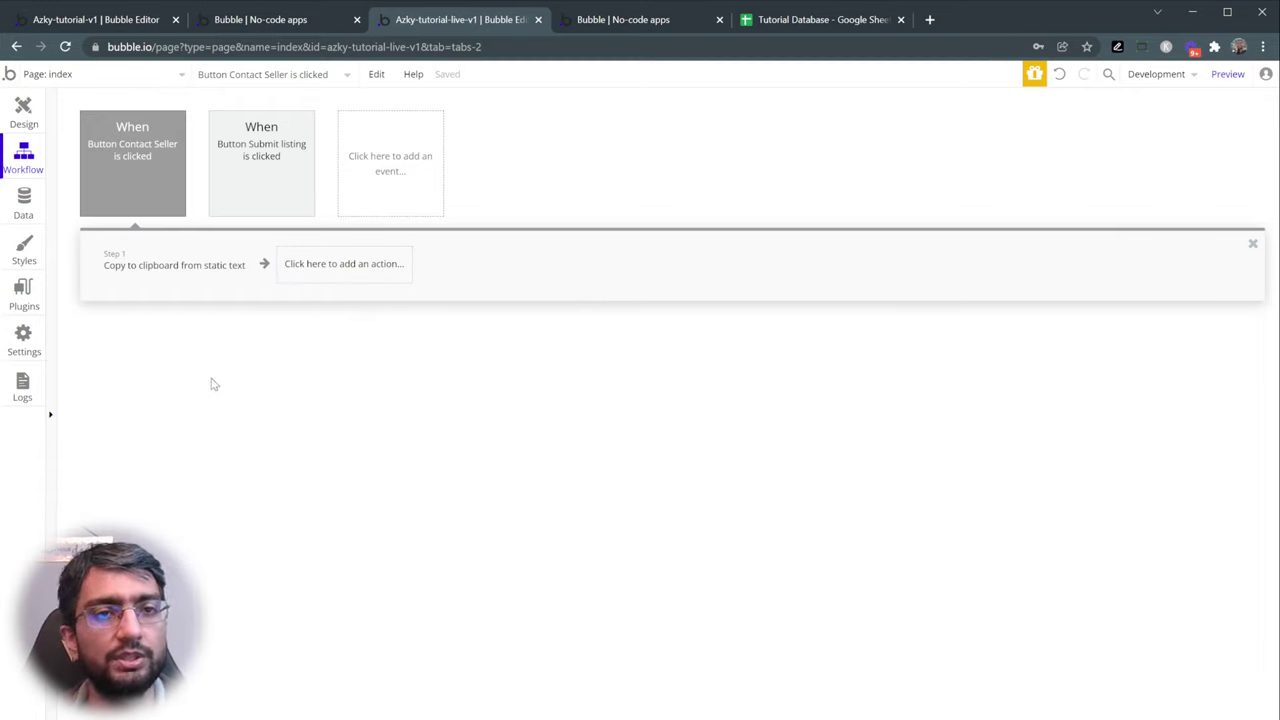
{"action": "left_click", "coordinate": [28, 112]}
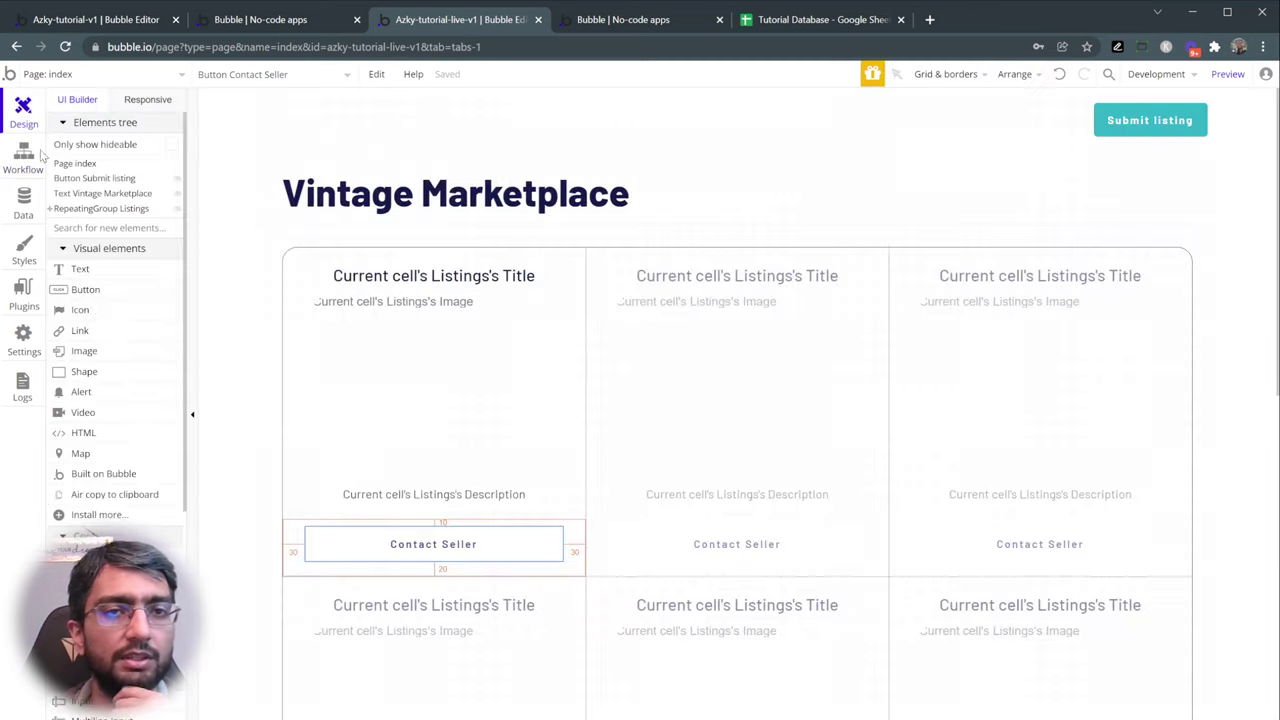
- Add an Alert element positioned at the top with the text 'Email copied'
{"action": "left_click", "coordinate": [86, 227]}
{"action": "type", "text": "aler"}
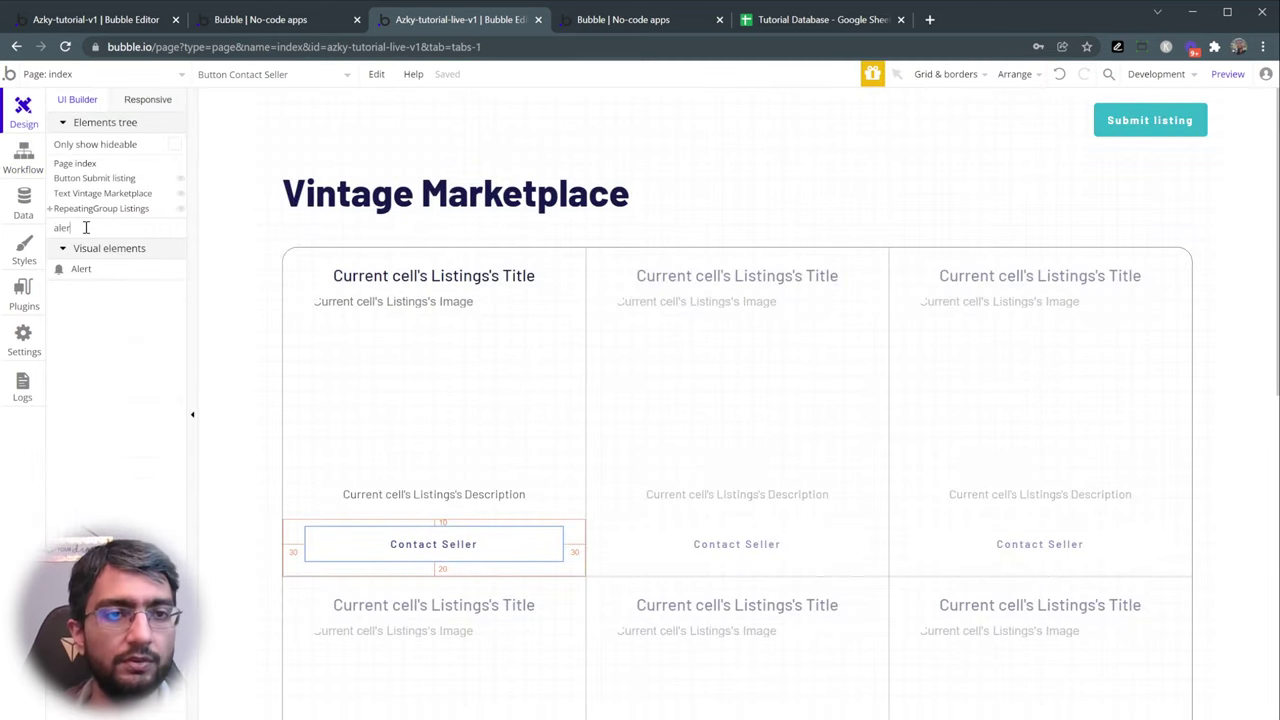
{"action": "left_click", "coordinate": [107, 270]}
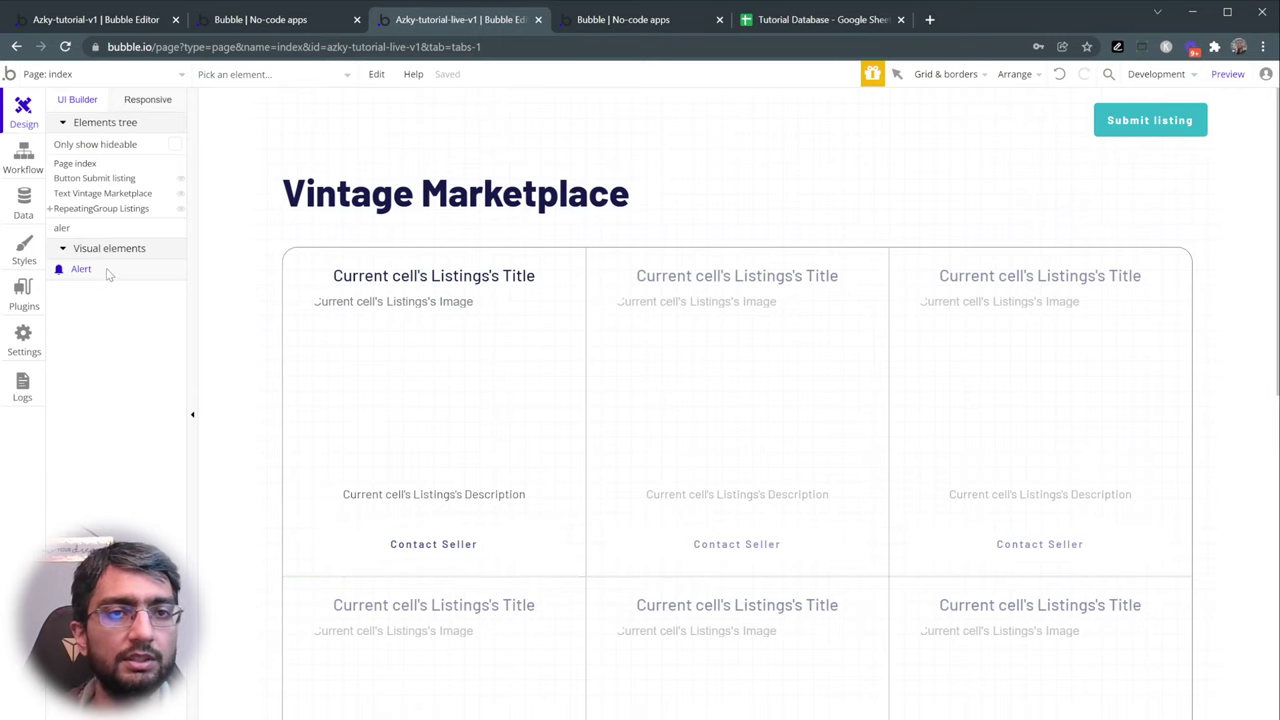
{"action": "left_click", "coordinate": [584, 160]}
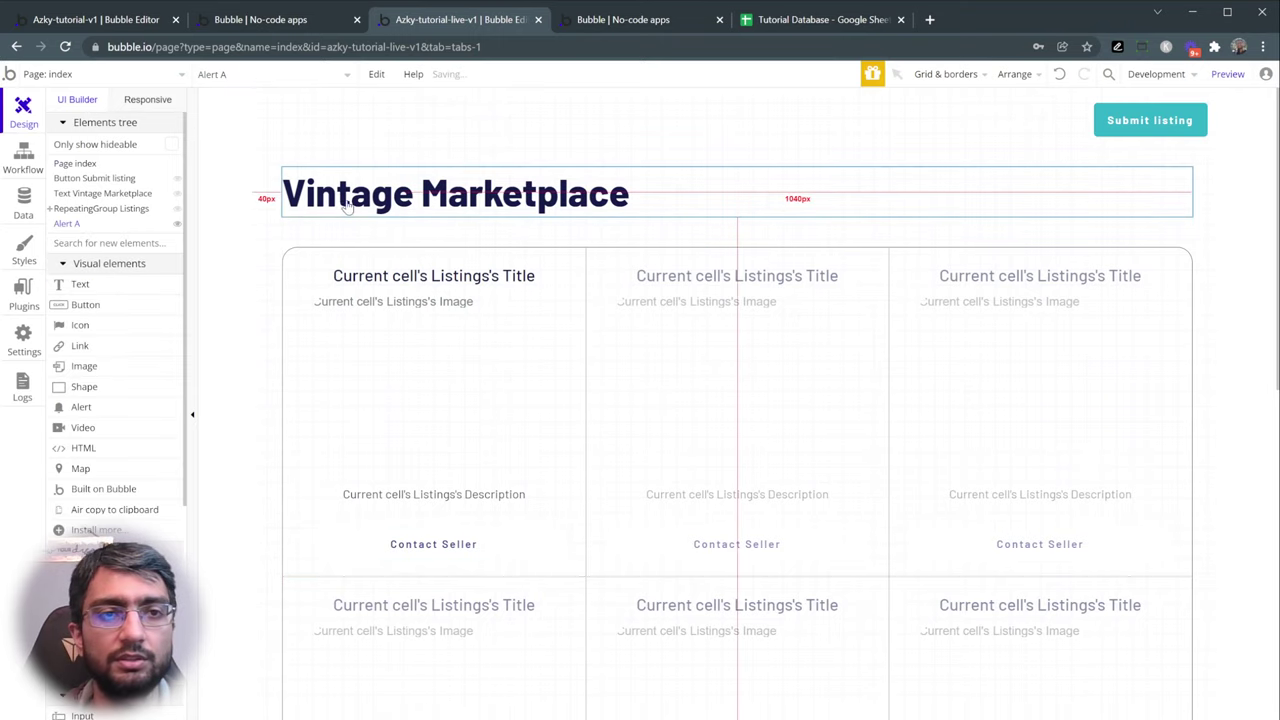
{"action": "scroll", "coordinate": [291, 206], "scroll_direction": "down", "scroll_amount": 5}
{"action": "scroll", "coordinate": [291, 206], "scroll_direction": "down", "scroll_amount": 1}
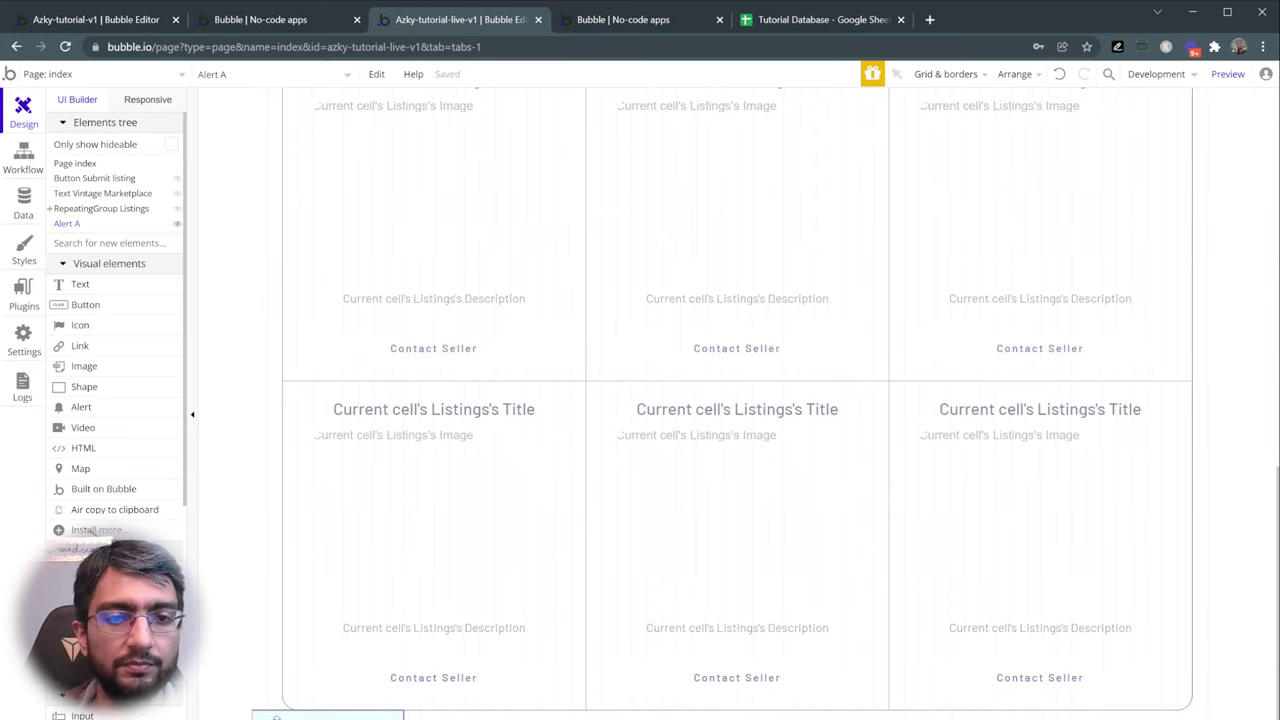
{"action": "double_click", "coordinate": [290, 714]}
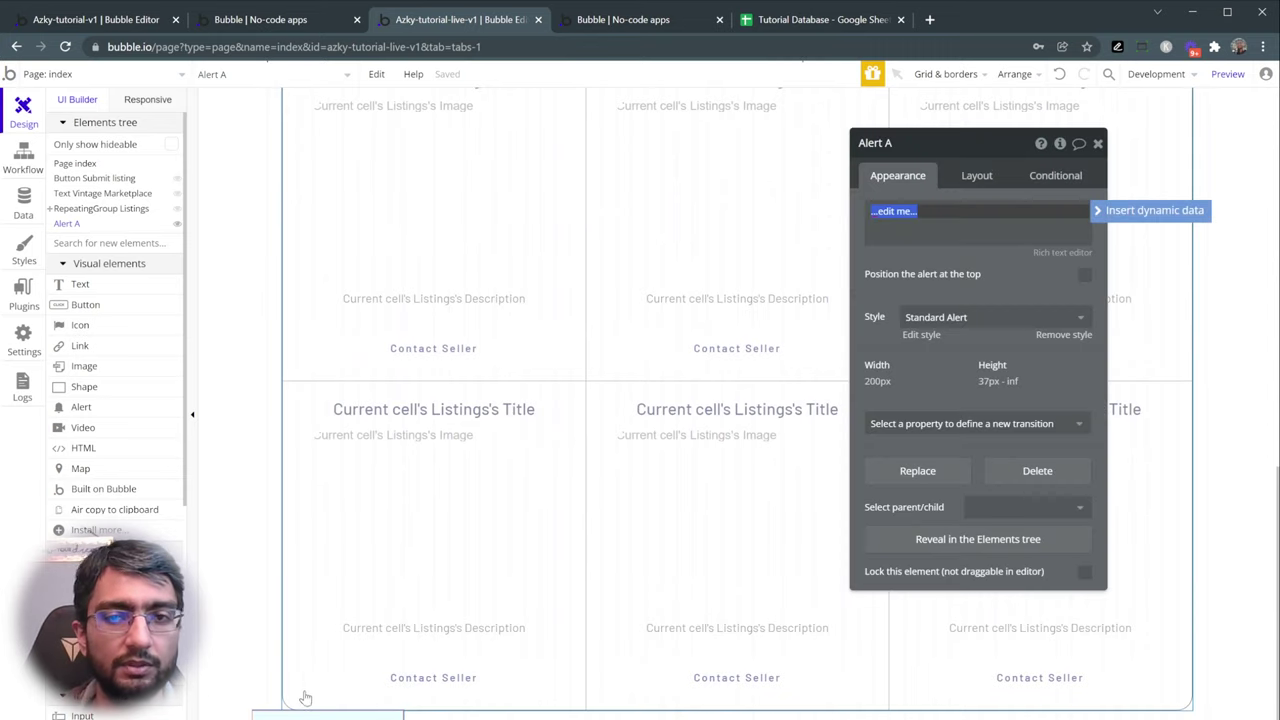
{"action": "left_click", "coordinate": [1085, 276]}
{"action": "scroll", "coordinate": [660, 335], "scroll_direction": "up", "scroll_amount": 3}
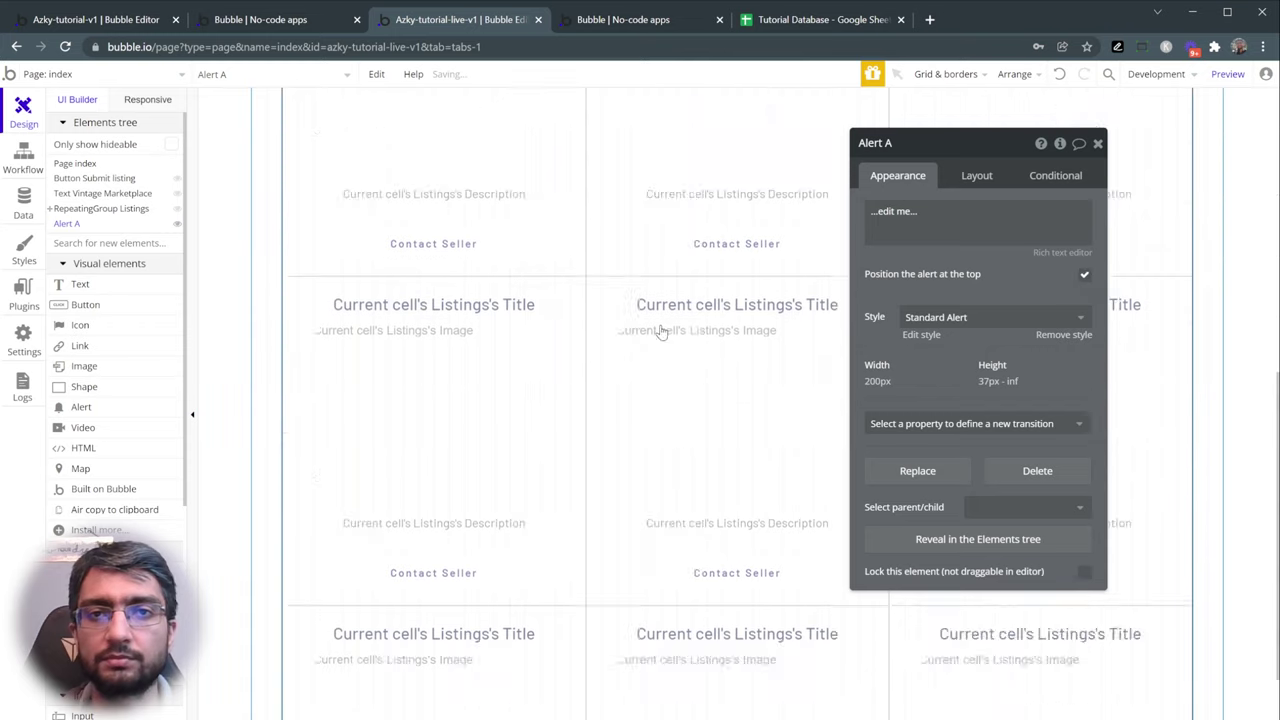
{"action": "triple_click", "coordinate": [897, 211]}
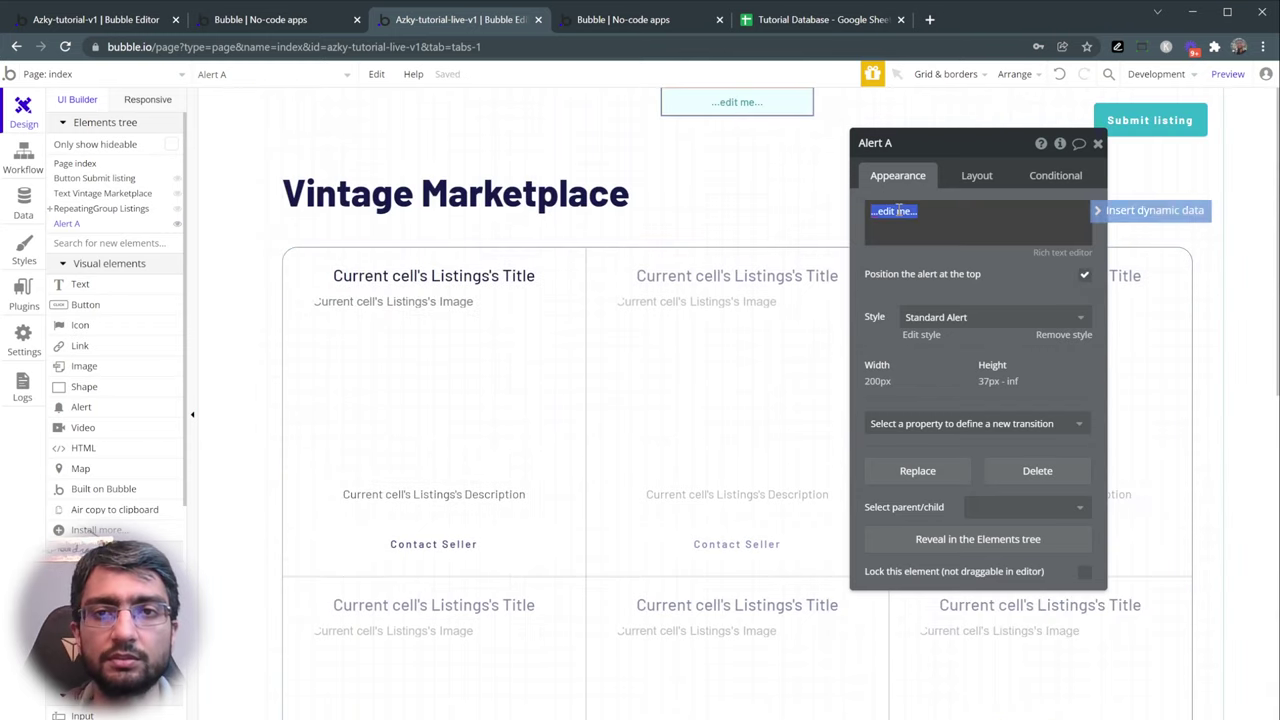
{"action": "type", "text": "Email"}
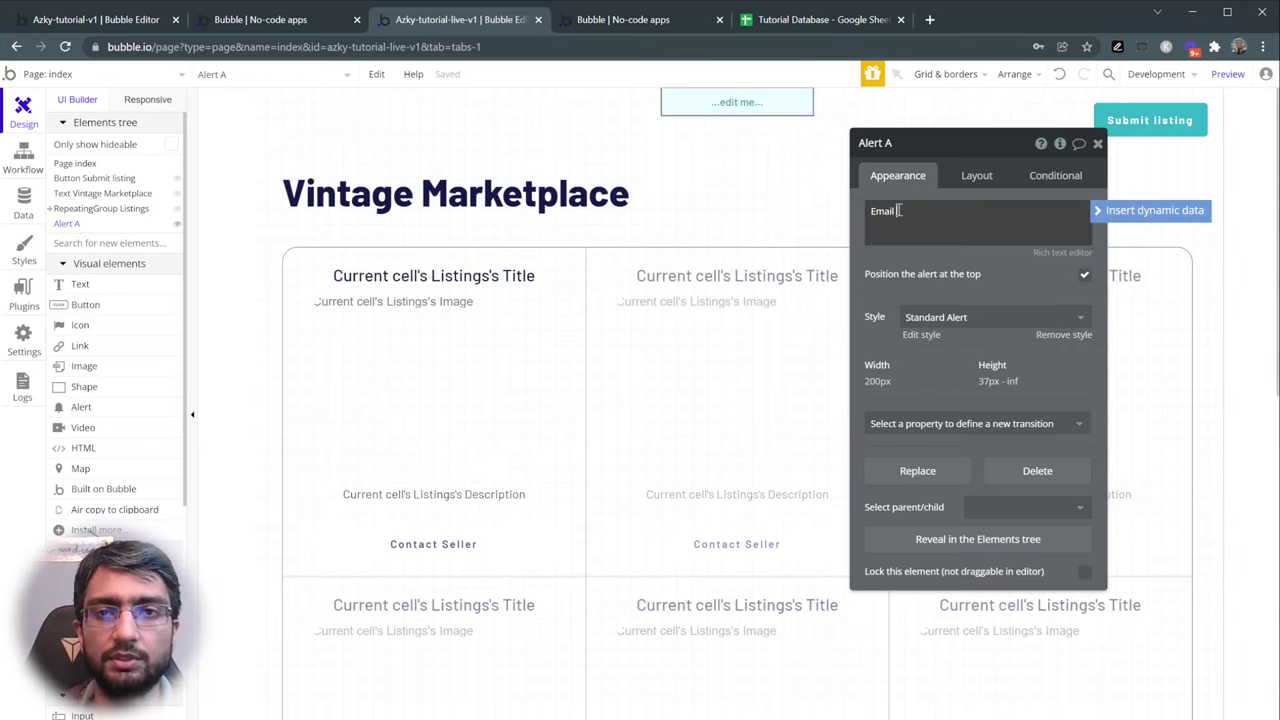
{"action": "left_click", "coordinate": [905, 265]}
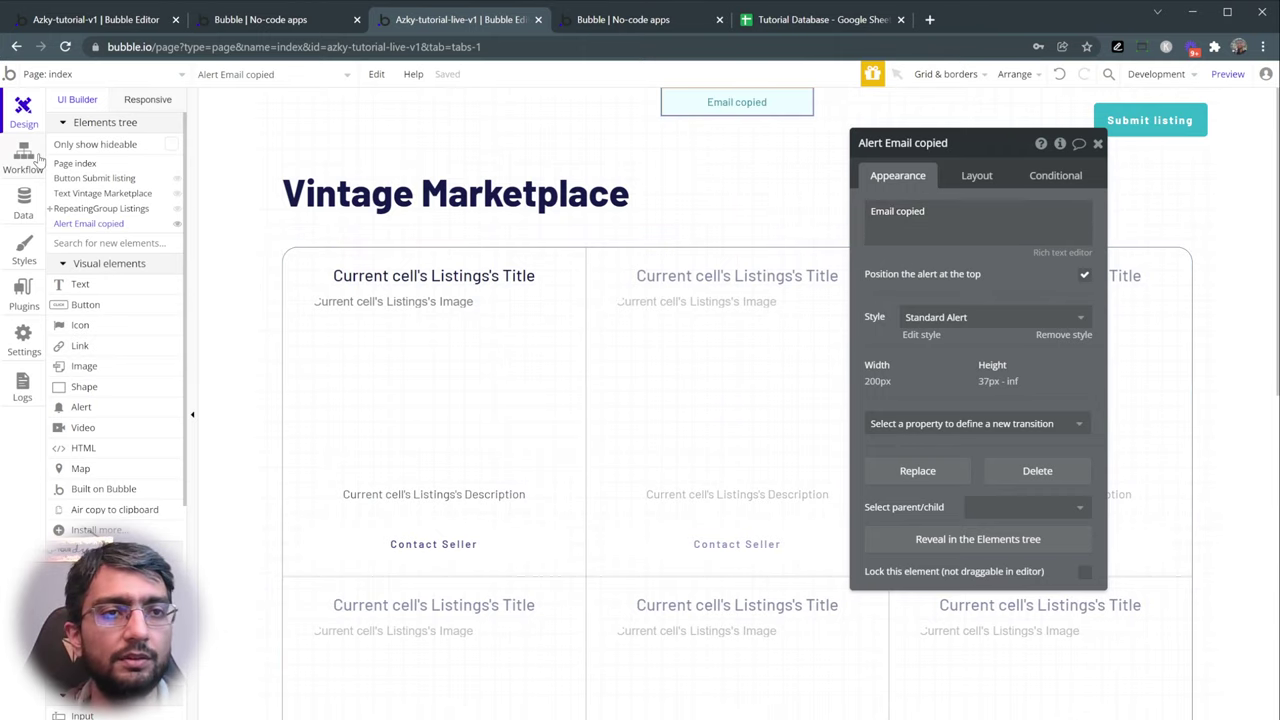
- Add 'Show message in an alert box' as step 2 of Contact Seller's workflow and preview the app
{"action": "left_click", "coordinate": [34, 157]}
{"action": "left_click", "coordinate": [312, 268]}
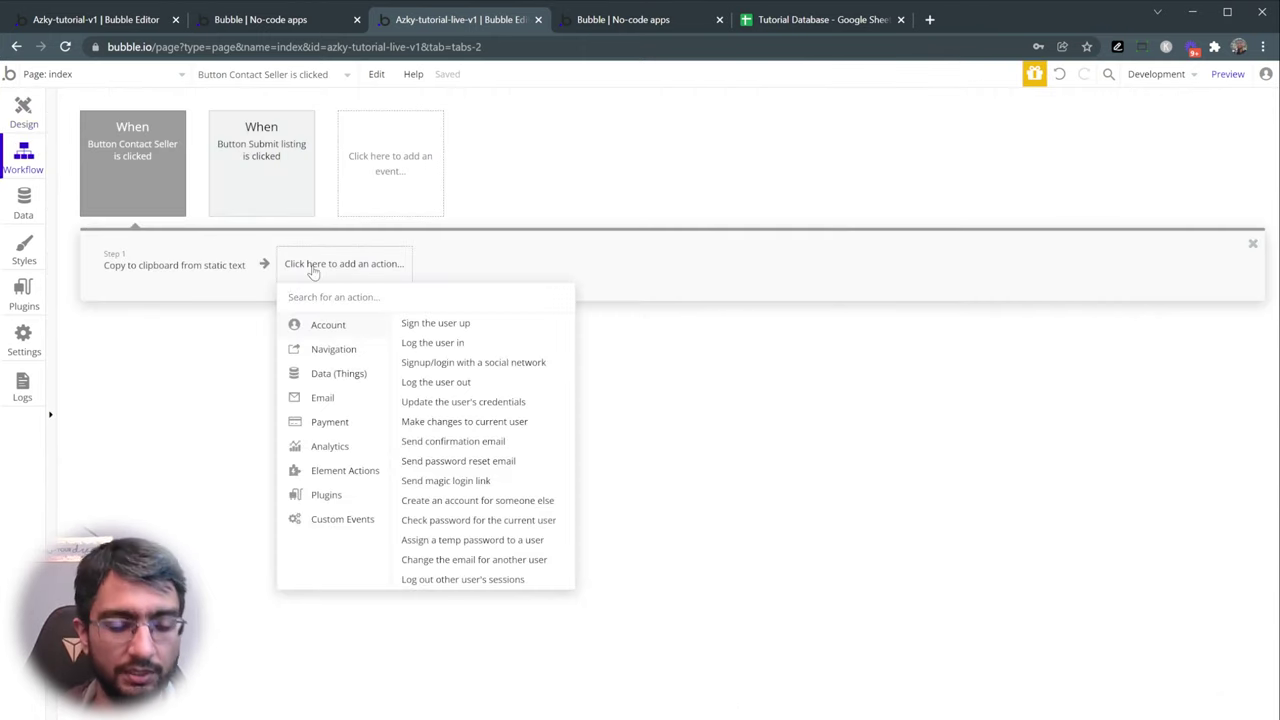
{"action": "type", "text": "alert"}
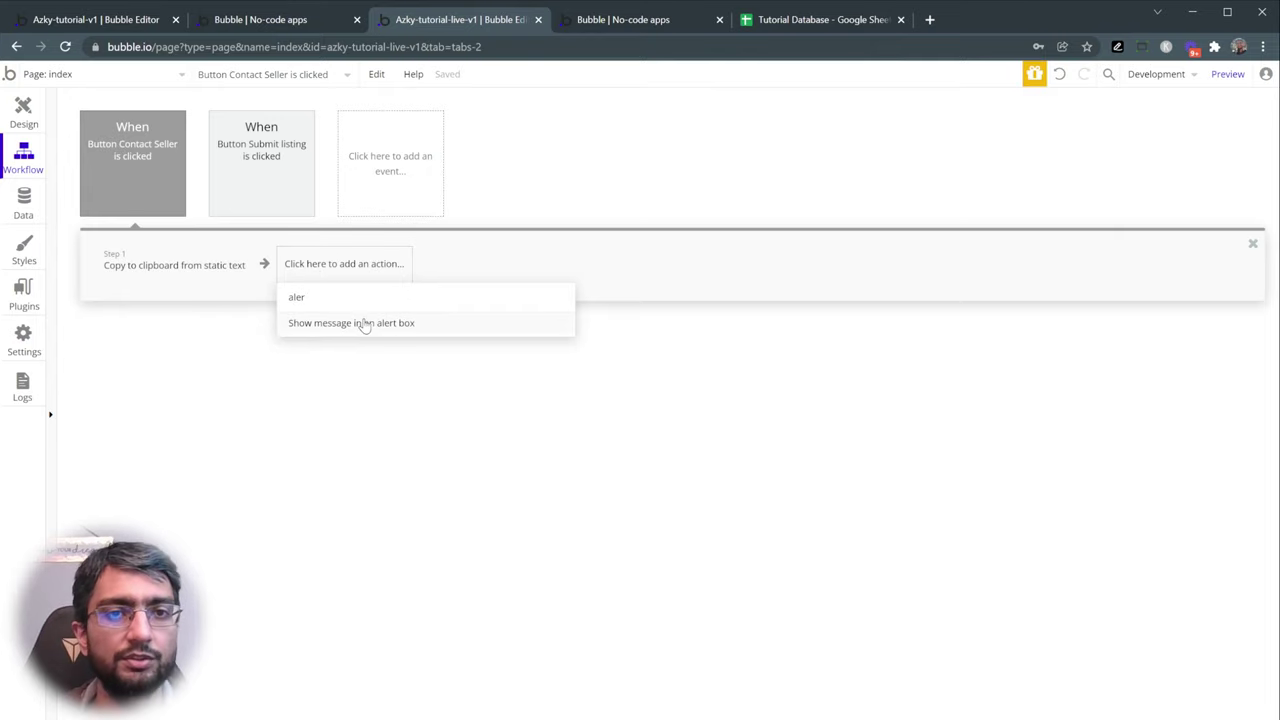
{"action": "left_click", "coordinate": [370, 323]}
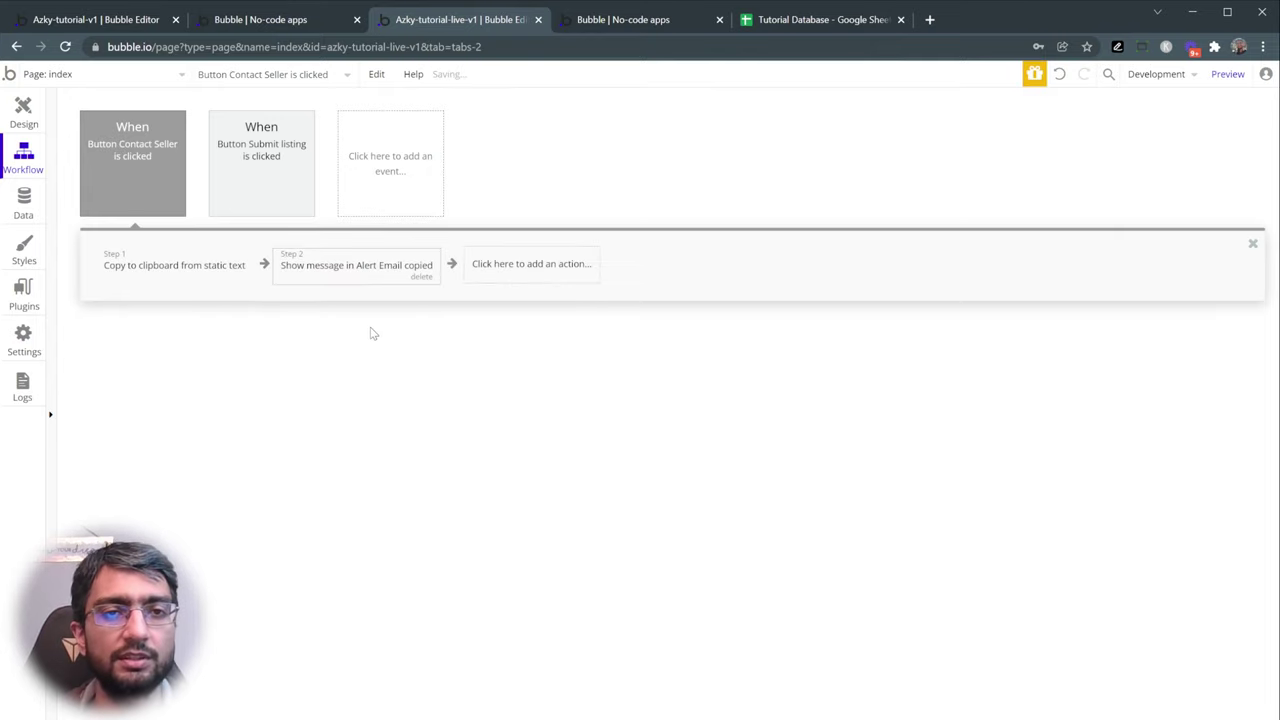
{"action": "left_click", "coordinate": [353, 277]}
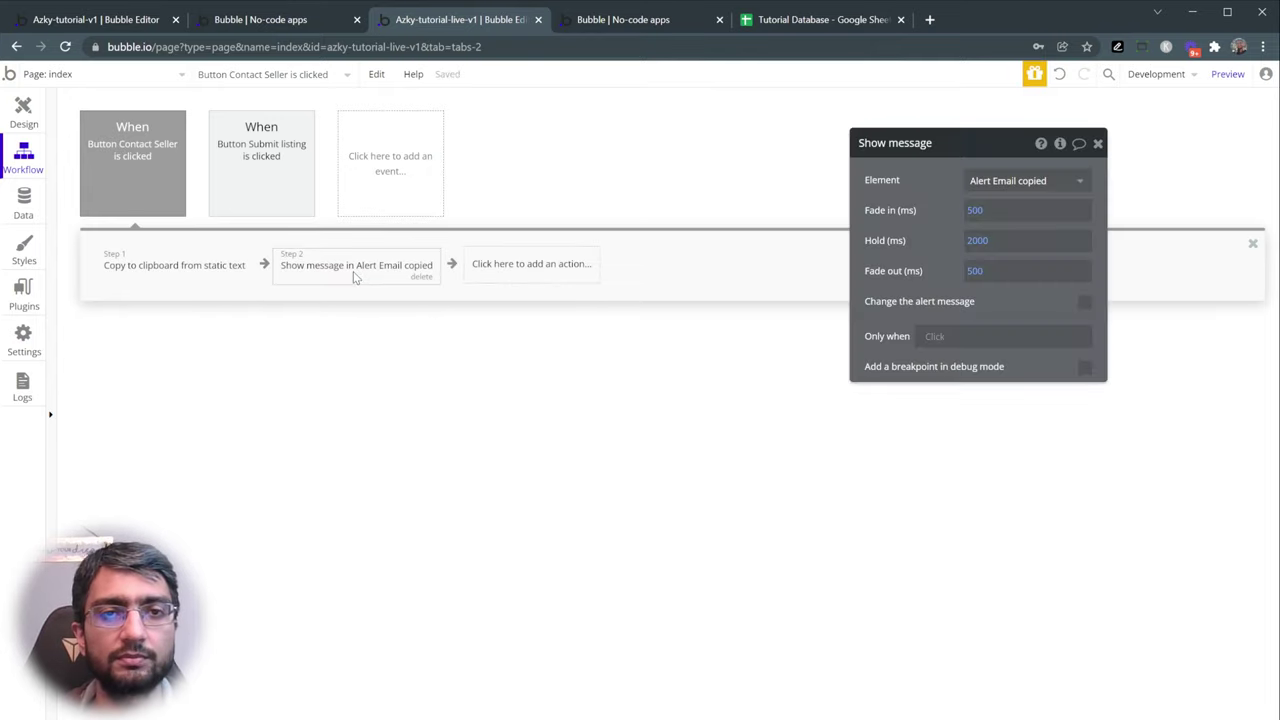
{"action": "left_click", "coordinate": [1228, 78]}
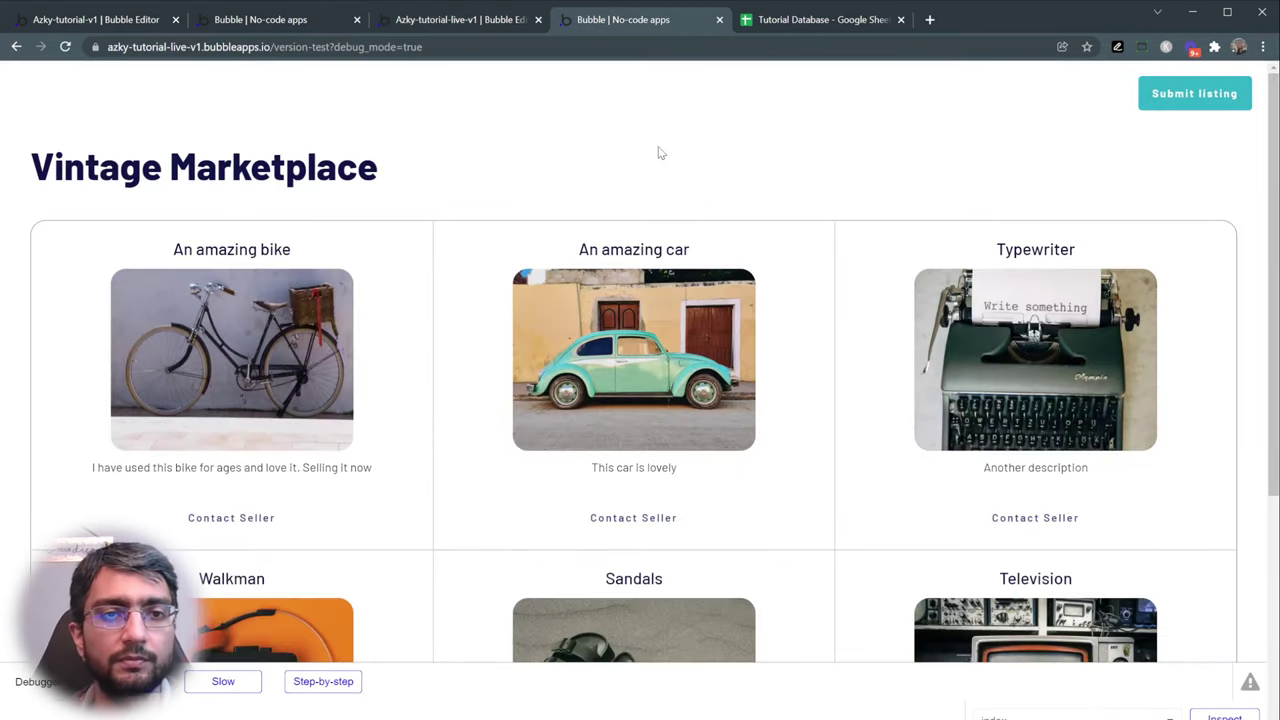
- Test Contact Seller on three listings, paste the copied email into sheet cell K11, then delete it
{"action": "left_click", "coordinate": [282, 517]}
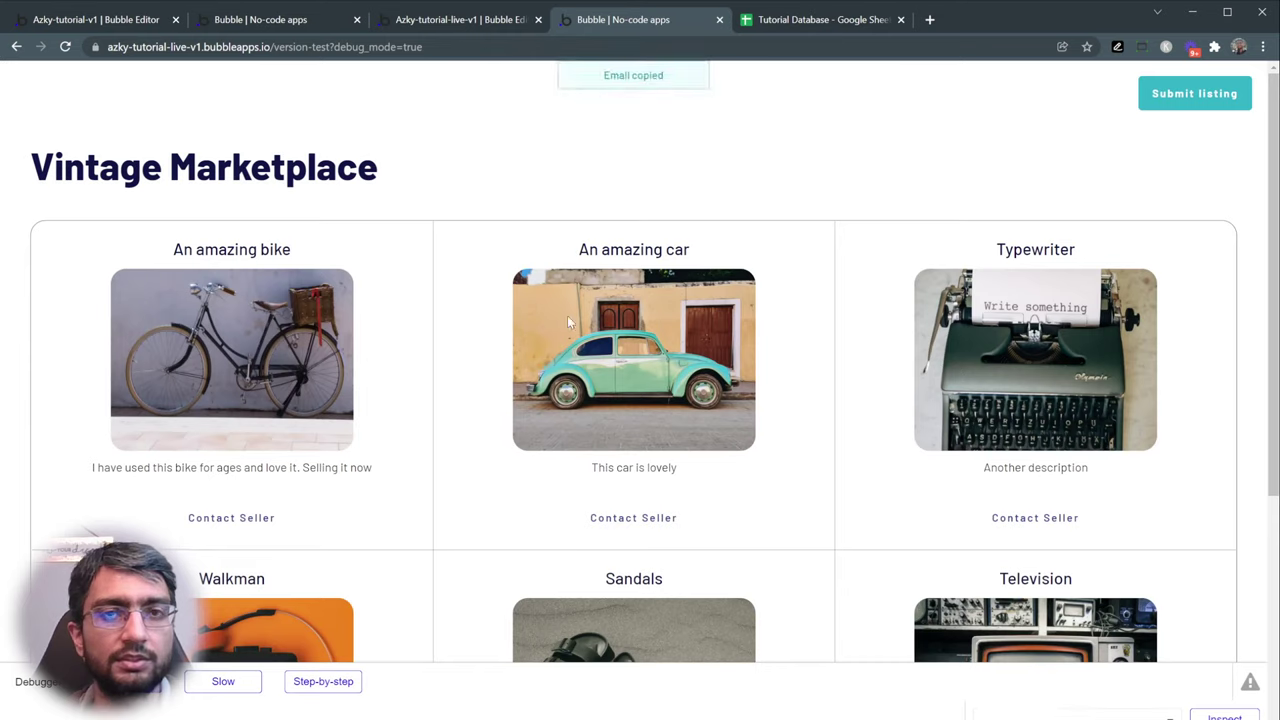
{"action": "left_click", "coordinate": [671, 532]}
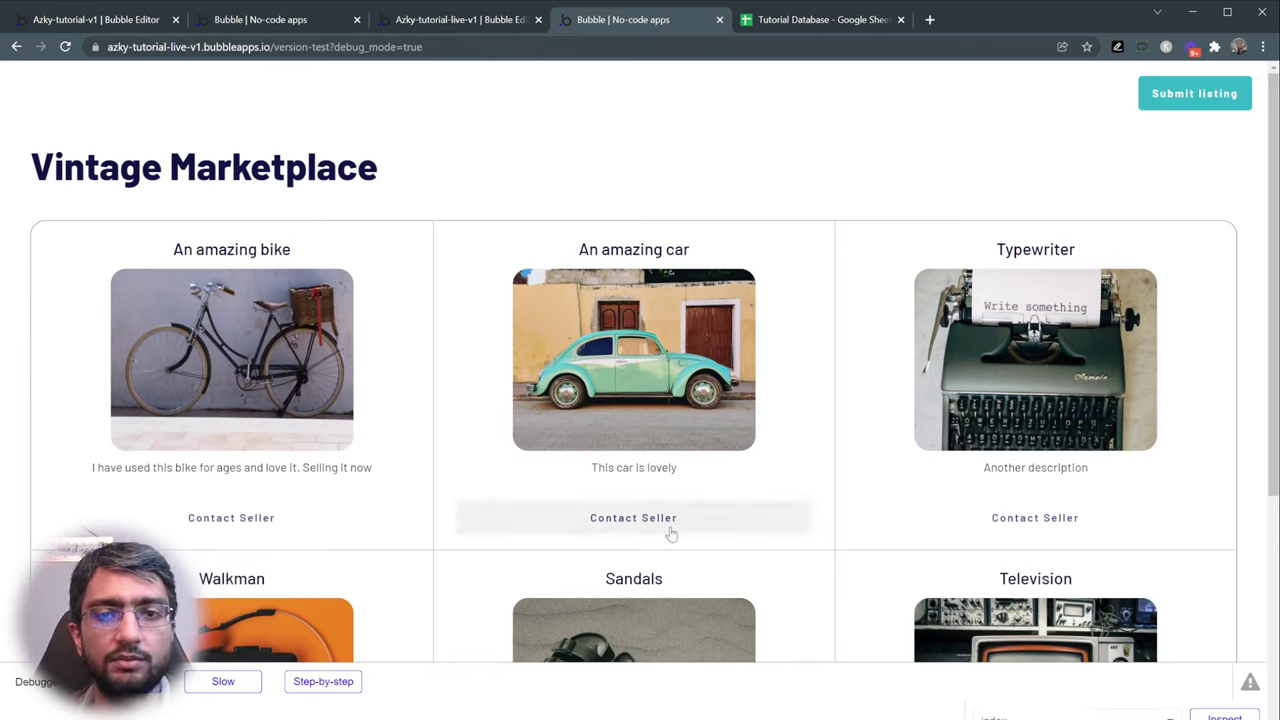
{"action": "left_click", "coordinate": [1033, 520]}
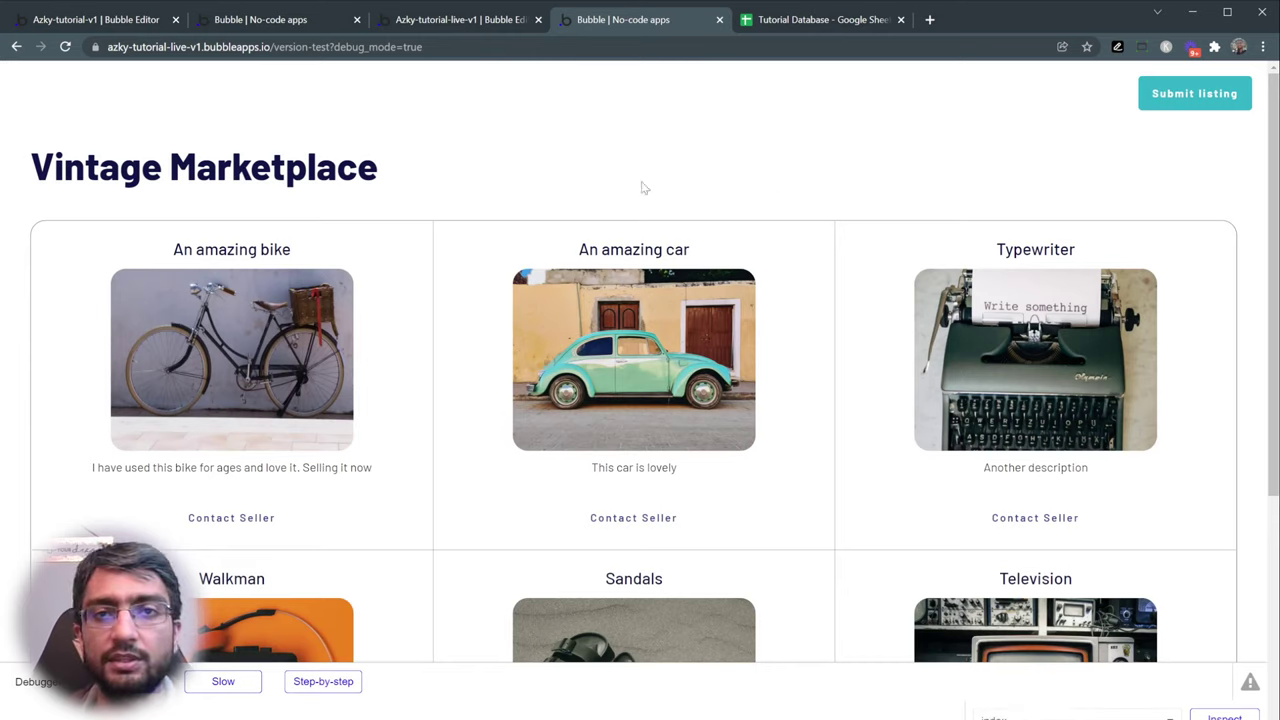
{"action": "left_click", "coordinate": [849, 25]}
{"action": "left_click", "coordinate": [821, 352]}
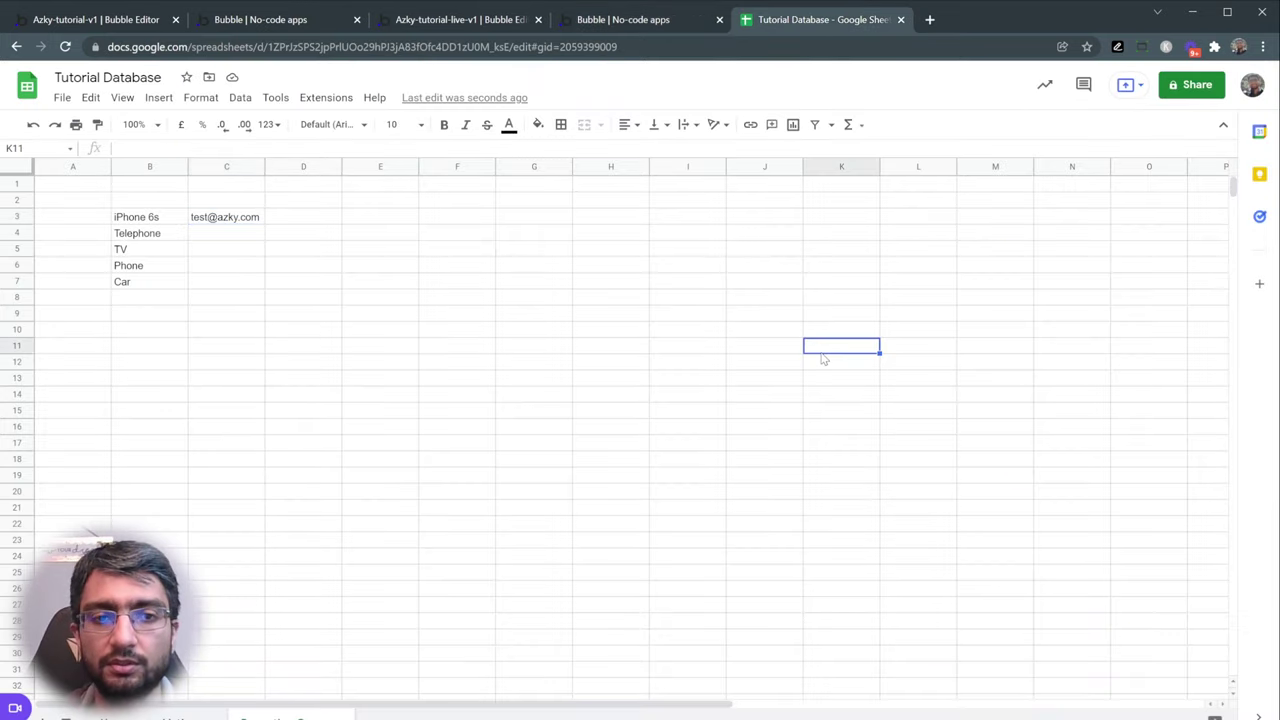
{"action": "key", "text": "ctrl+v"}
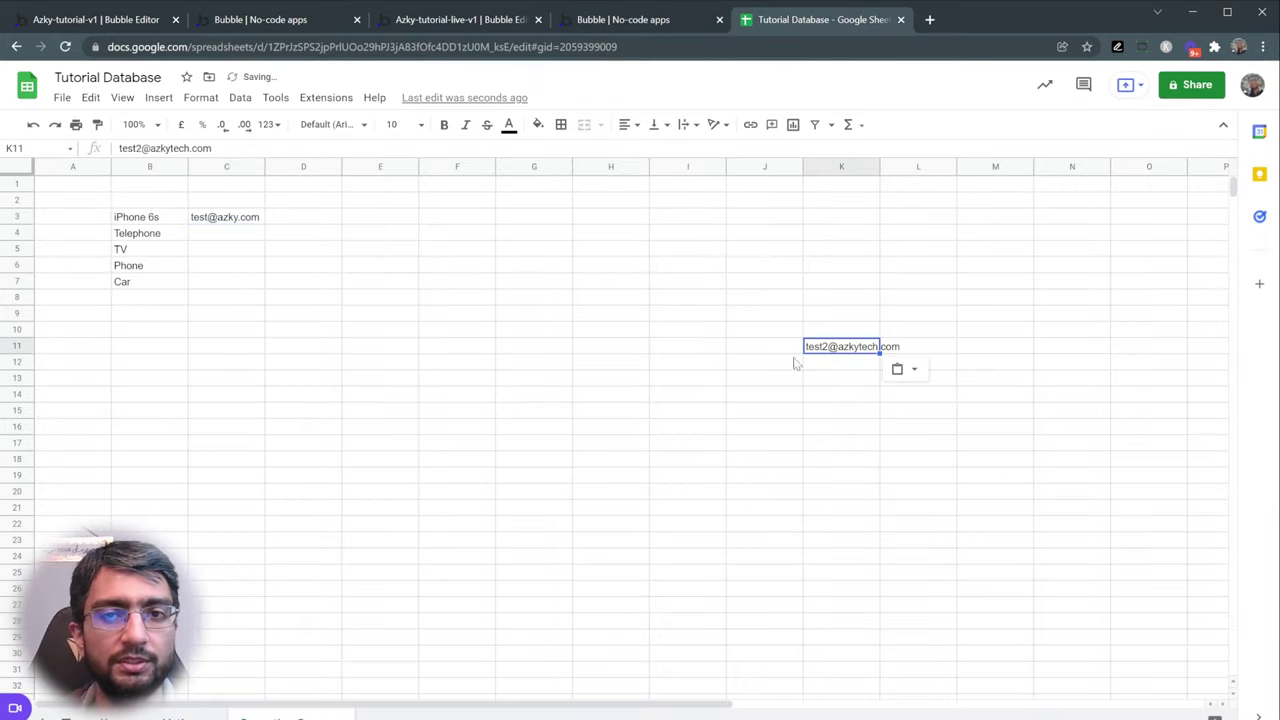
{"action": "key", "text": "Delete"}
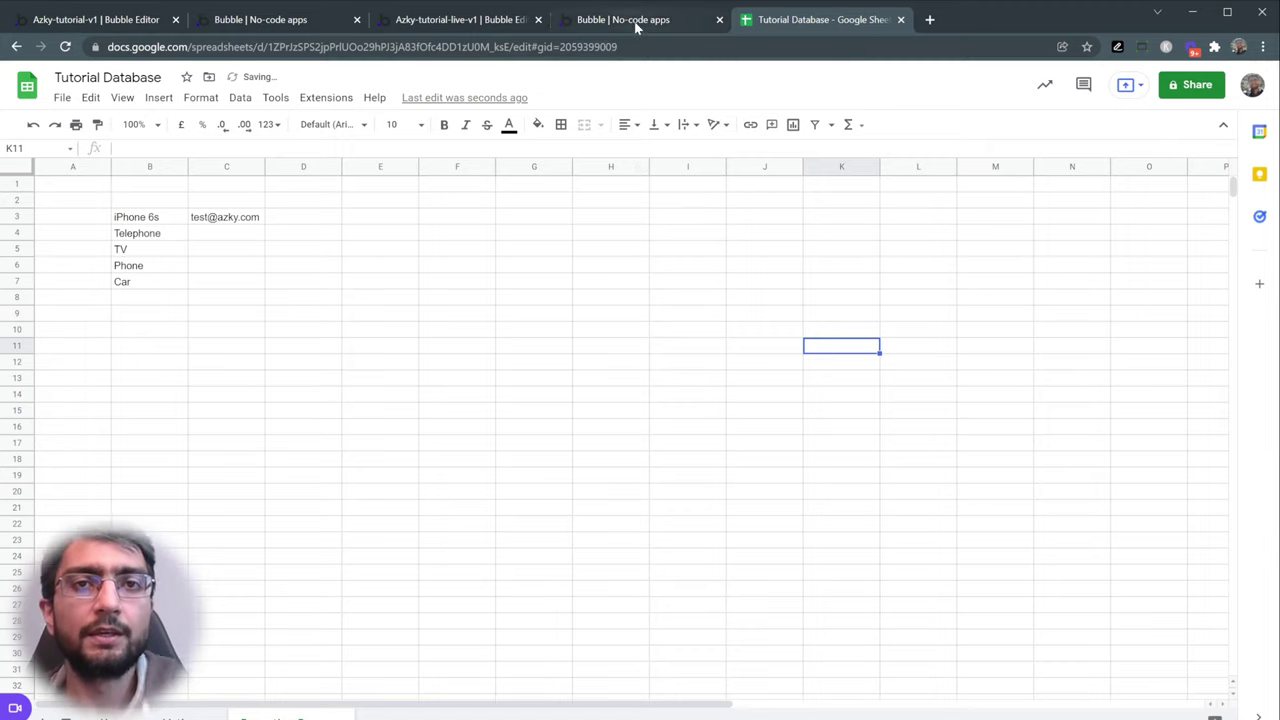
{"action": "left_click", "coordinate": [636, 24]}
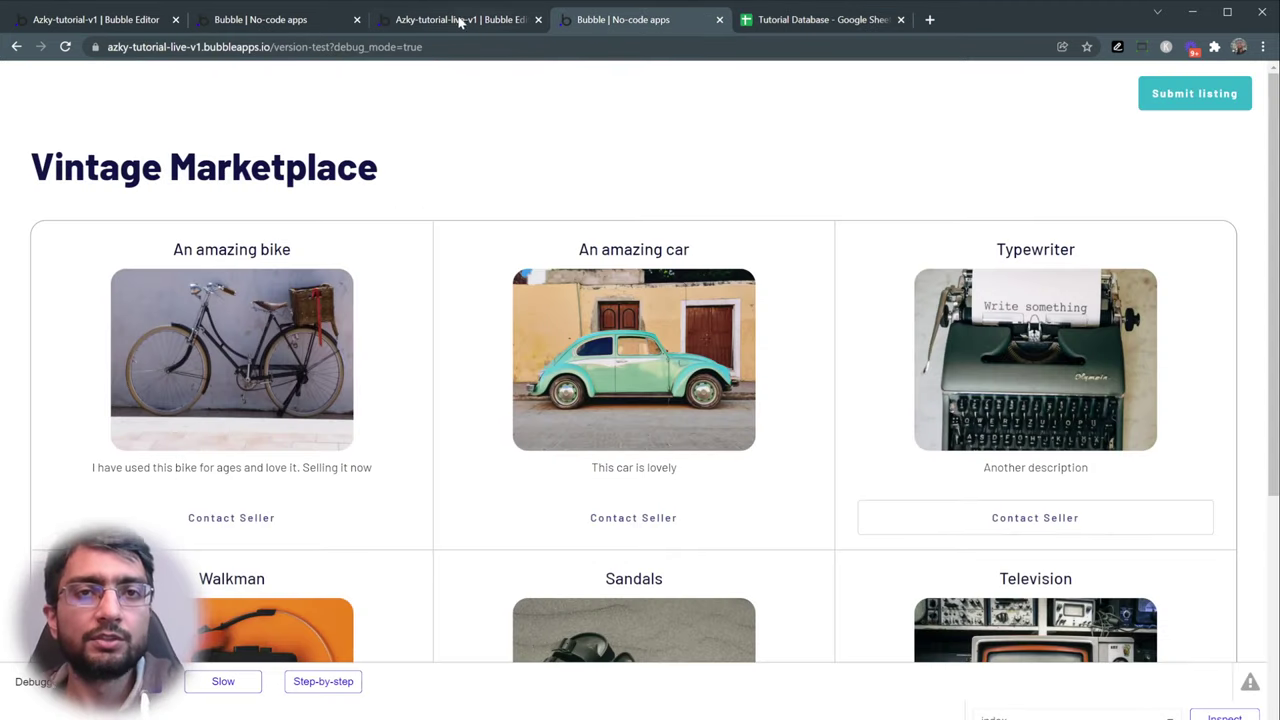
- Compare against the reference Vintage Marketplace app, then return to the Bubble editor
{"action": "left_click", "coordinate": [262, 22]}
{"action": "left_click_drag", "start_coordinate": [60, 160], "coordinate": [434, 168]}
{"action": "left_click", "coordinate": [178, 226]}
{"action": "scroll", "coordinate": [120, 225], "scroll_direction": "down", "scroll_amount": 1}
{"action": "scroll", "coordinate": [120, 347], "scroll_direction": "up", "scroll_amount": 1}
{"action": "scroll", "coordinate": [300, 345], "scroll_direction": "down", "scroll_amount": 1}
{"action": "scroll", "coordinate": [485, 340], "scroll_direction": "down", "scroll_amount": 6}
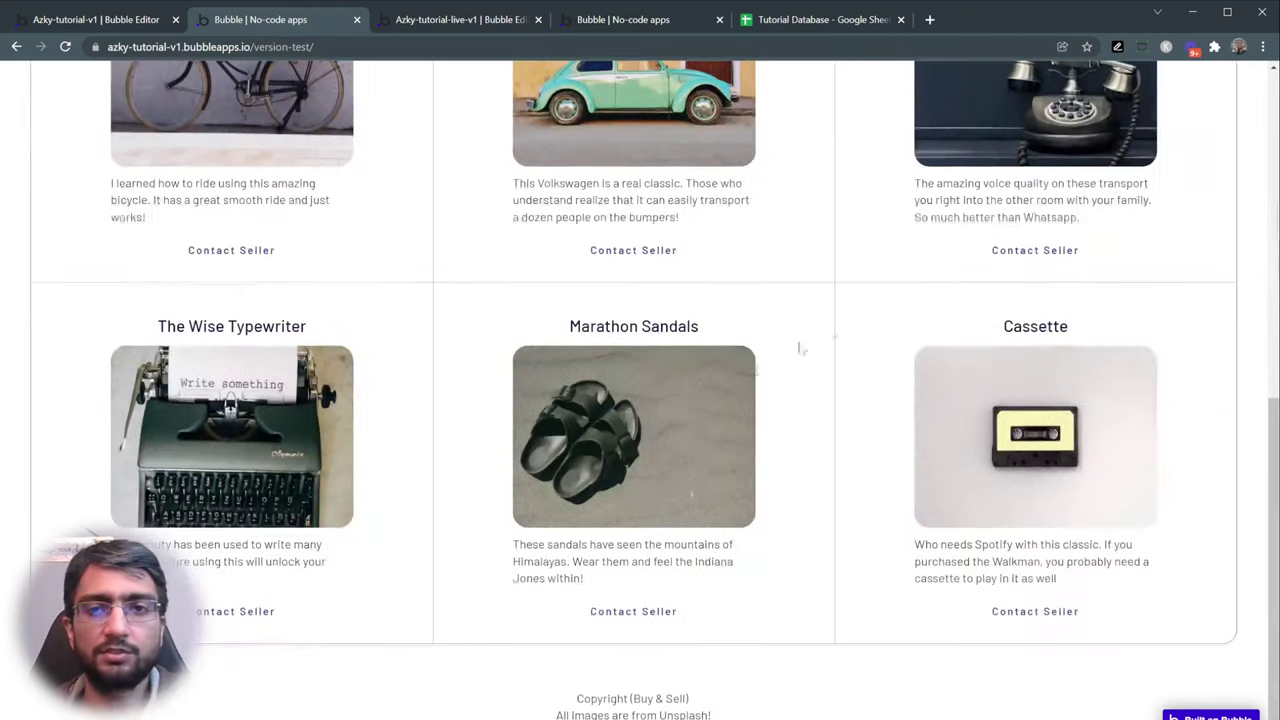
{"action": "scroll", "coordinate": [682, 325], "scroll_direction": "up", "scroll_amount": 7}
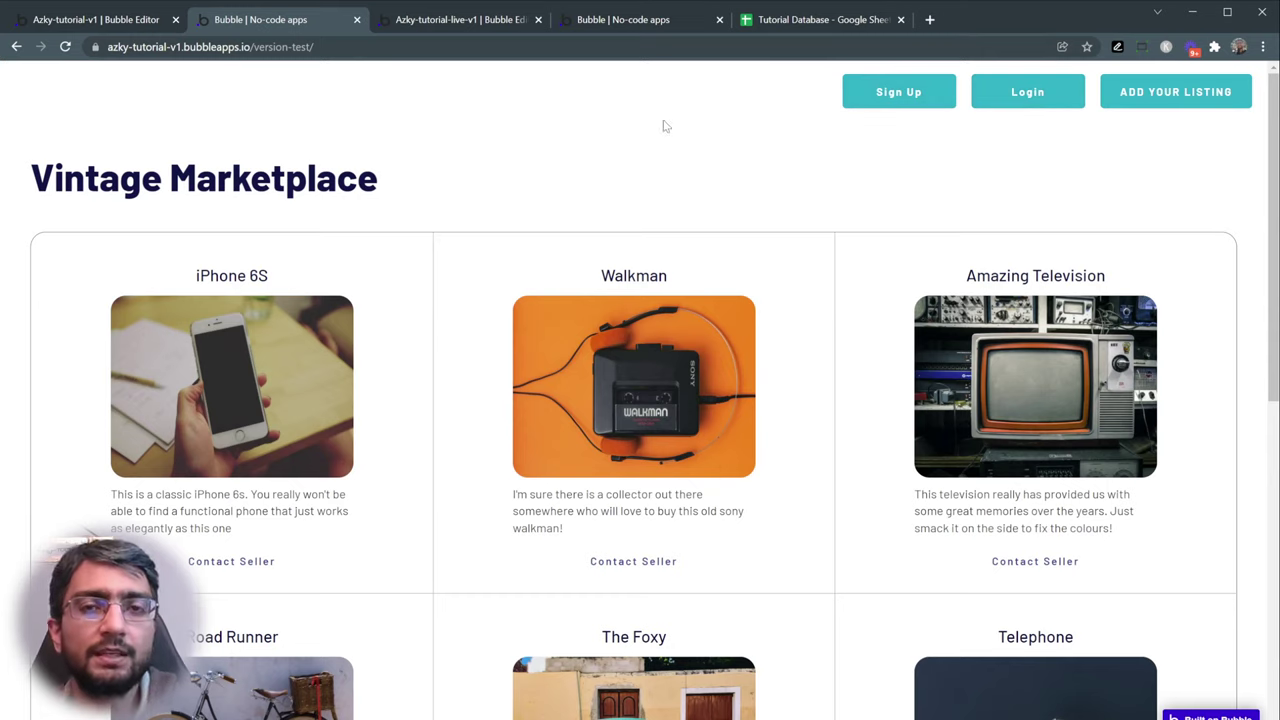
{"action": "left_click", "coordinate": [444, 24]}
{"action": "left_click", "coordinate": [619, 22]}
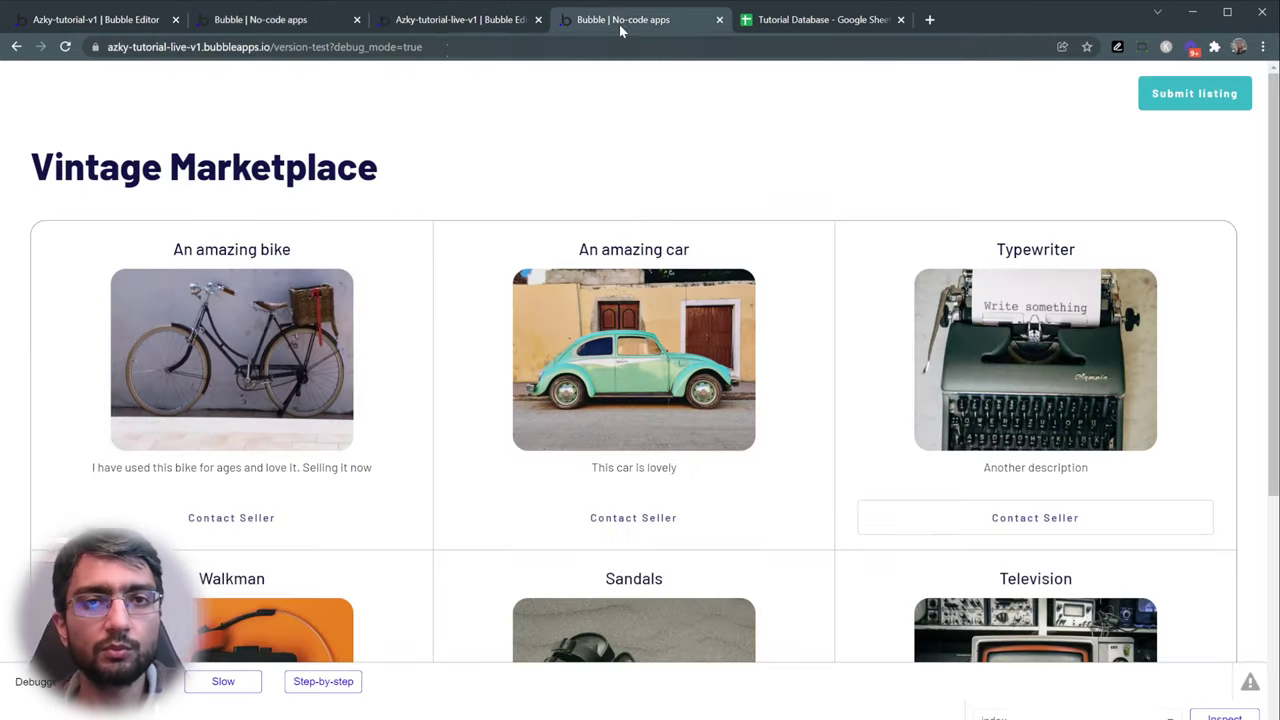
{"action": "left_click", "coordinate": [444, 20]}
- Place a new button on the page and label it Sign Up
{"action": "left_click", "coordinate": [24, 105]}
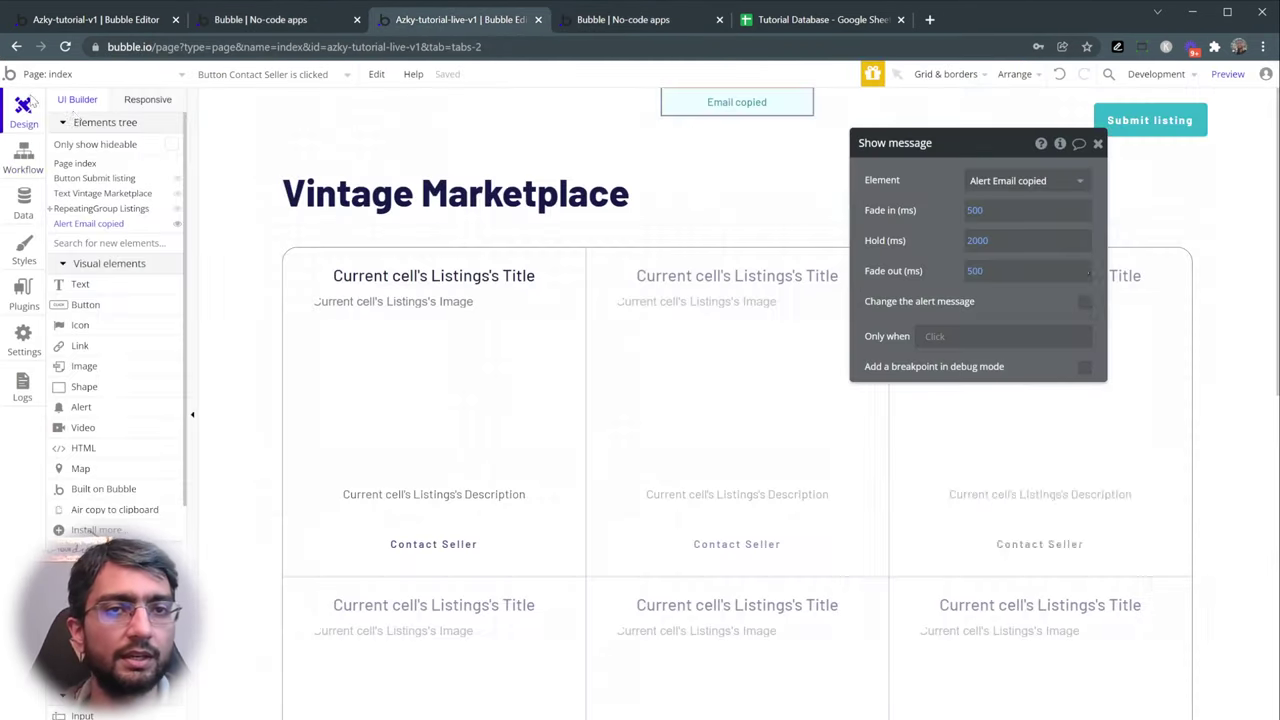
{"action": "left_click", "coordinate": [98, 304]}
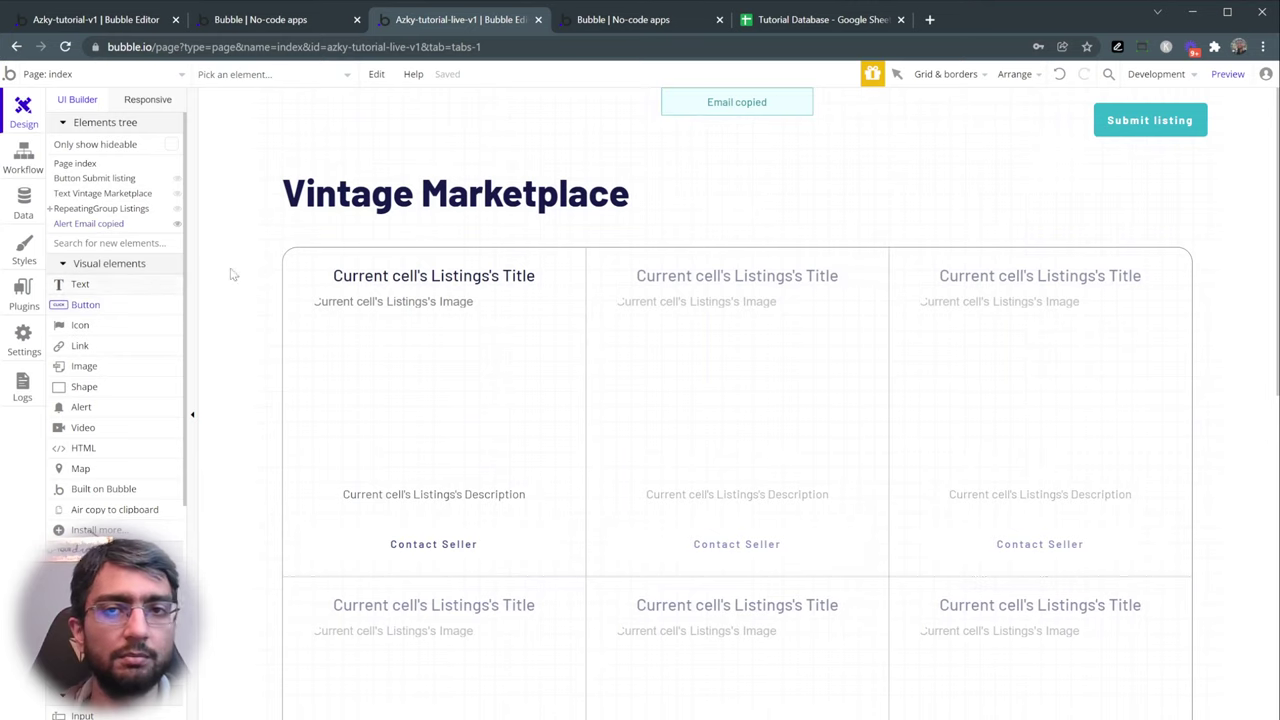
{"action": "left_click", "coordinate": [1043, 137]}
{"action": "scroll", "coordinate": [708, 294], "scroll_direction": "down", "scroll_amount": 5}
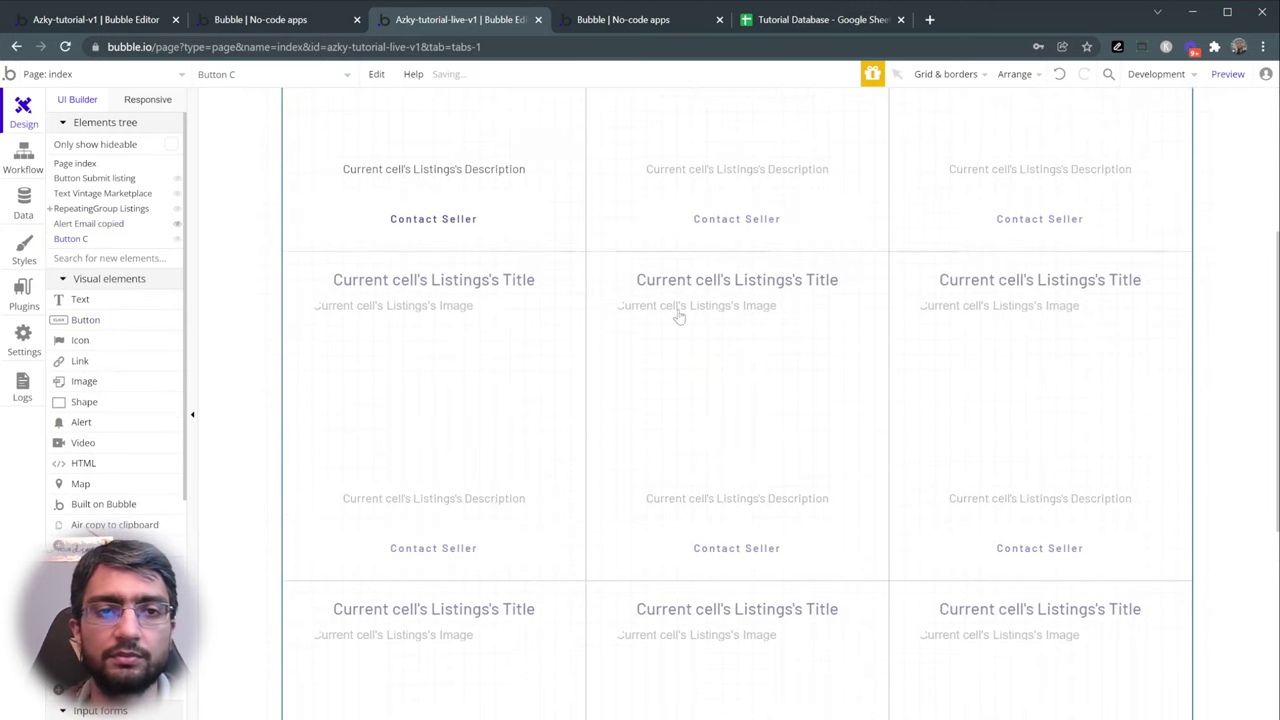
{"action": "scroll", "coordinate": [525, 432], "scroll_direction": "up", "scroll_amount": 2}
{"action": "double_click", "coordinate": [330, 712]}
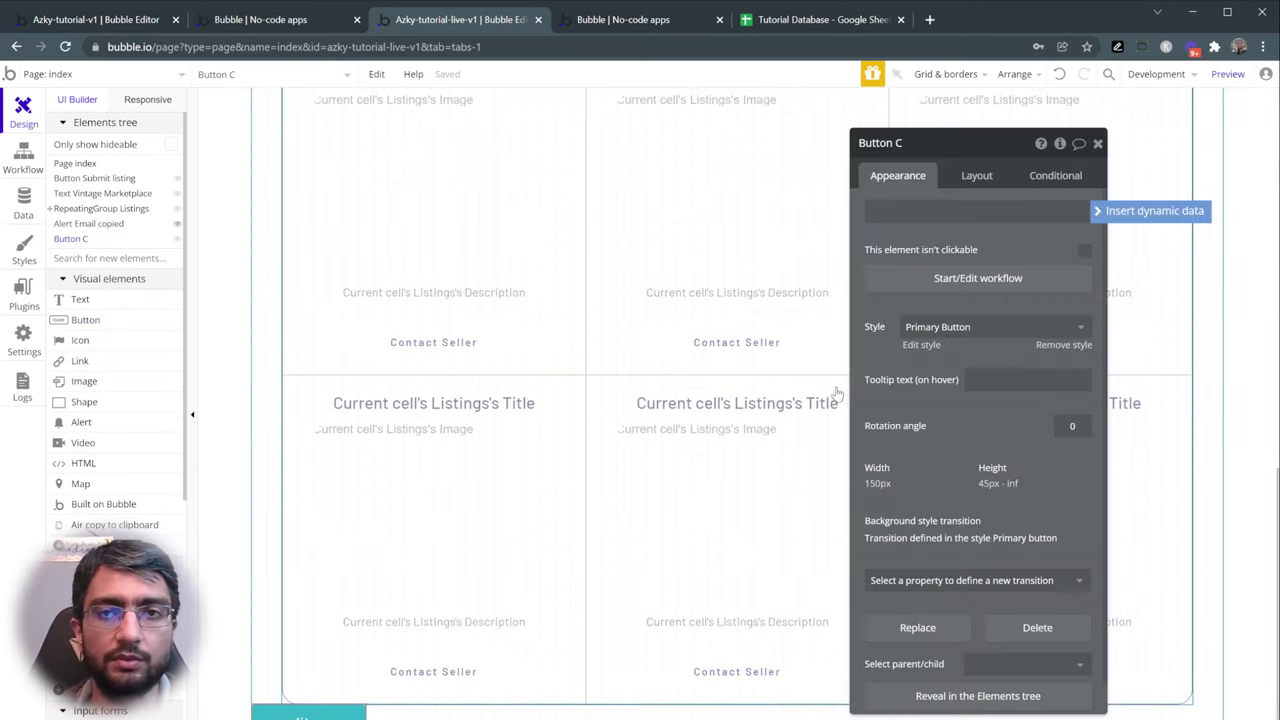
{"action": "left_click", "coordinate": [930, 210]}
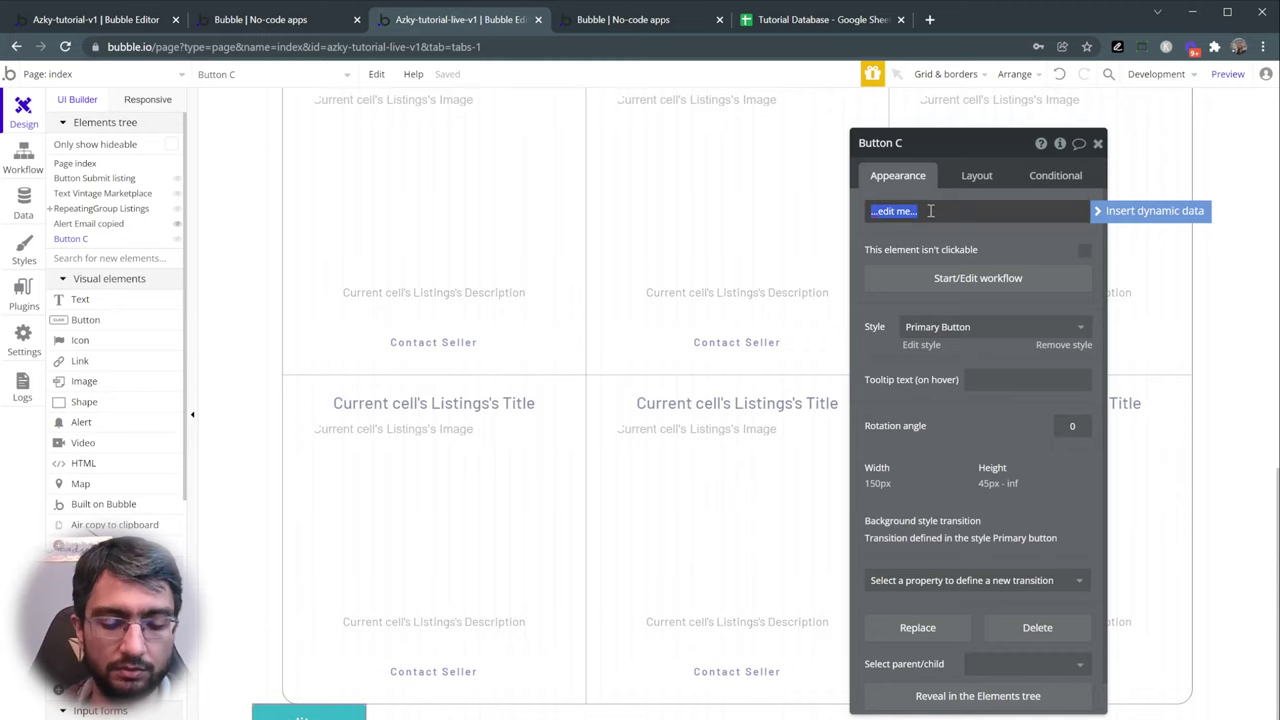
{"action": "type", "text": "s"}
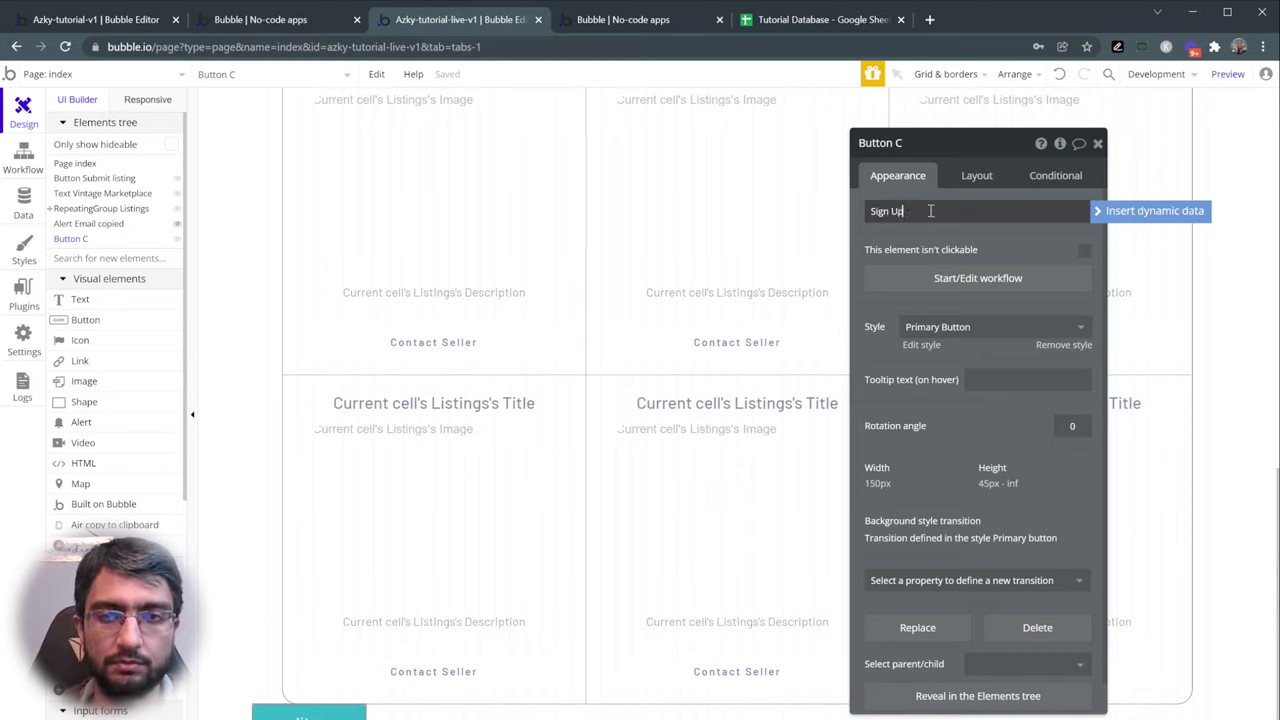
{"action": "key", "text": "Return"}
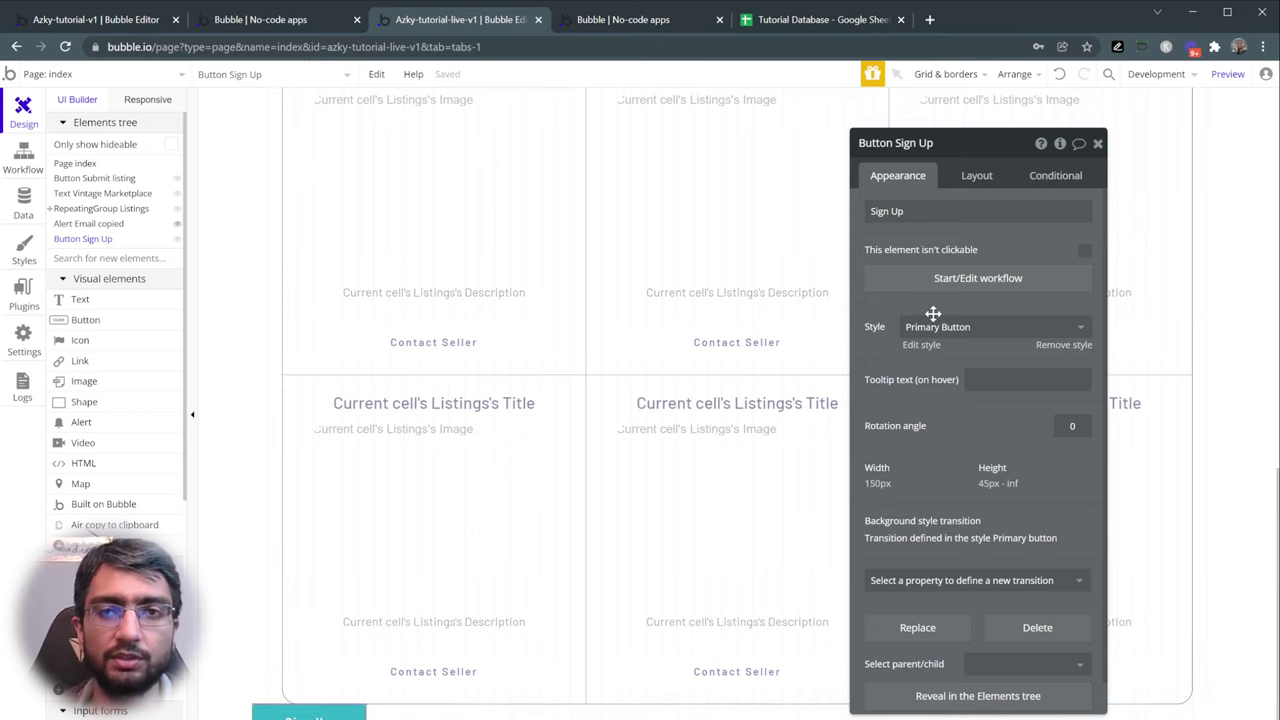
- Move Sign Up to the page top, align it right, and close its settings
{"action": "left_click", "coordinate": [974, 180]}
{"action": "left_click", "coordinate": [892, 325]}
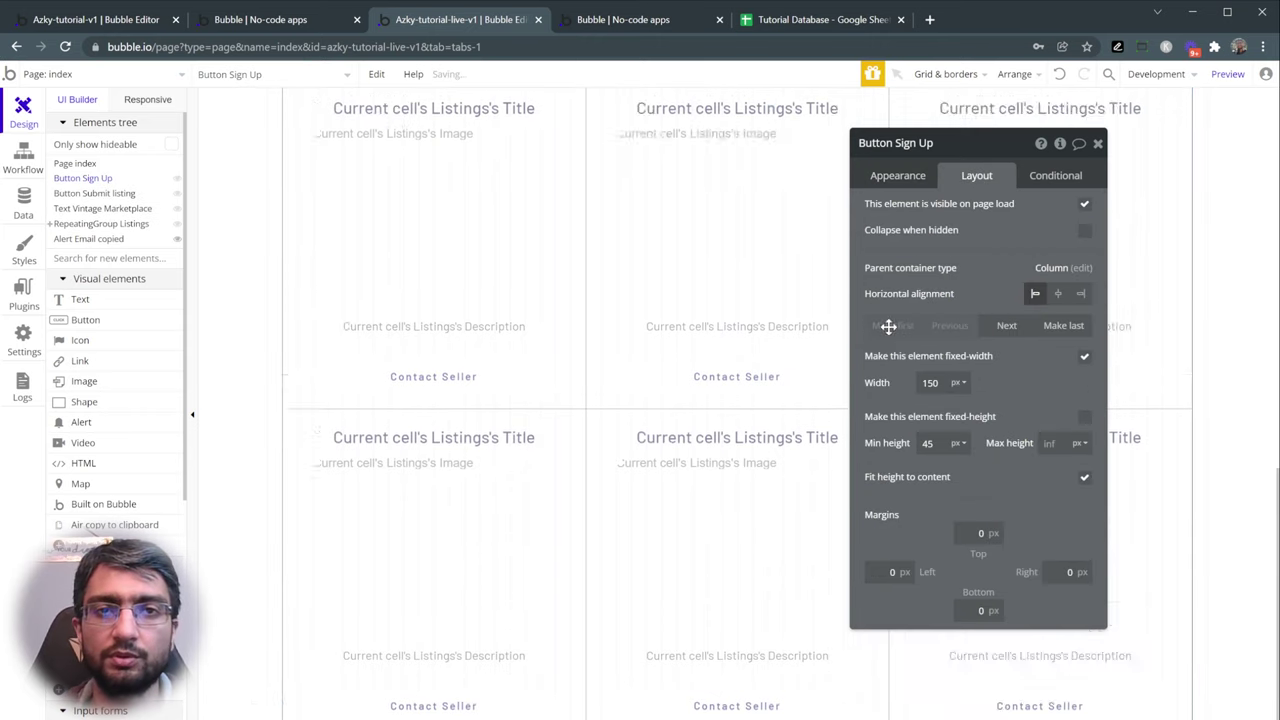
{"action": "scroll", "coordinate": [683, 348], "scroll_direction": "up", "scroll_amount": 5}
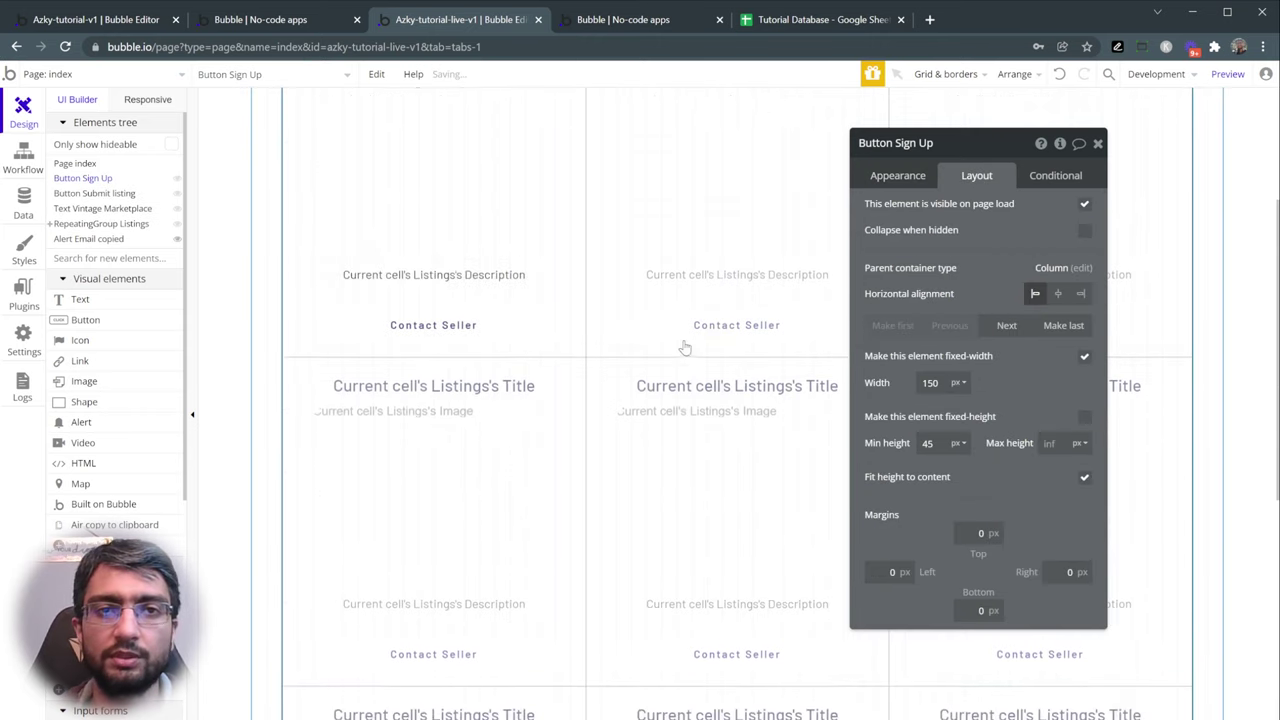
{"action": "left_click", "coordinate": [1080, 293]}
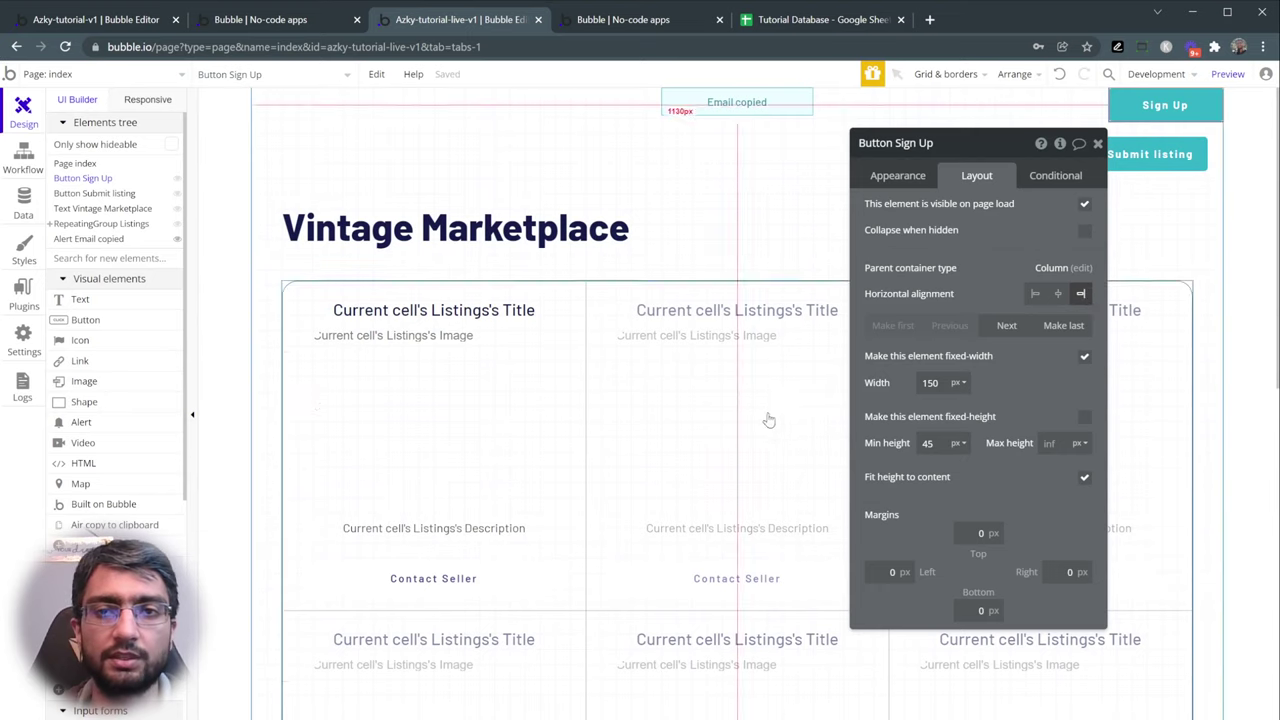
{"action": "scroll", "coordinate": [780, 405], "scroll_direction": "down", "scroll_amount": 5}
{"action": "scroll", "coordinate": [120, 323], "scroll_direction": "down", "scroll_amount": 5}
{"action": "scroll", "coordinate": [100, 166], "scroll_direction": "up", "scroll_amount": 5}
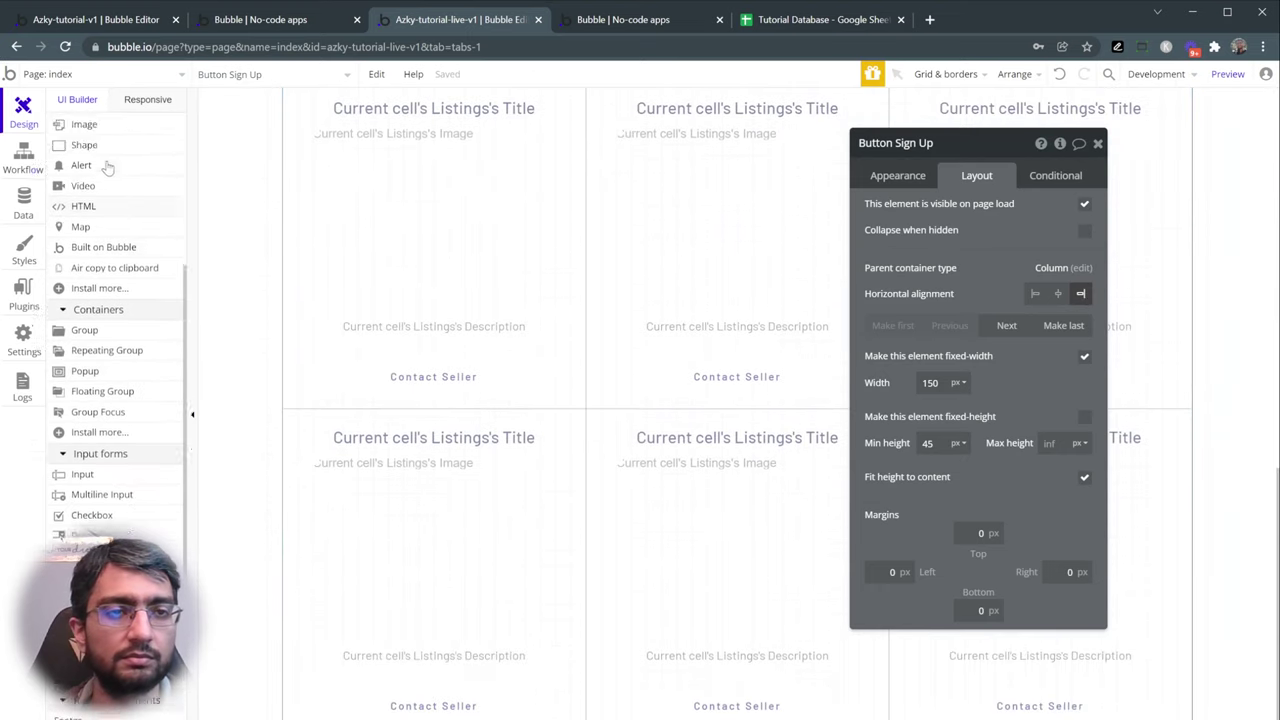
{"action": "key", "text": "Escape"}
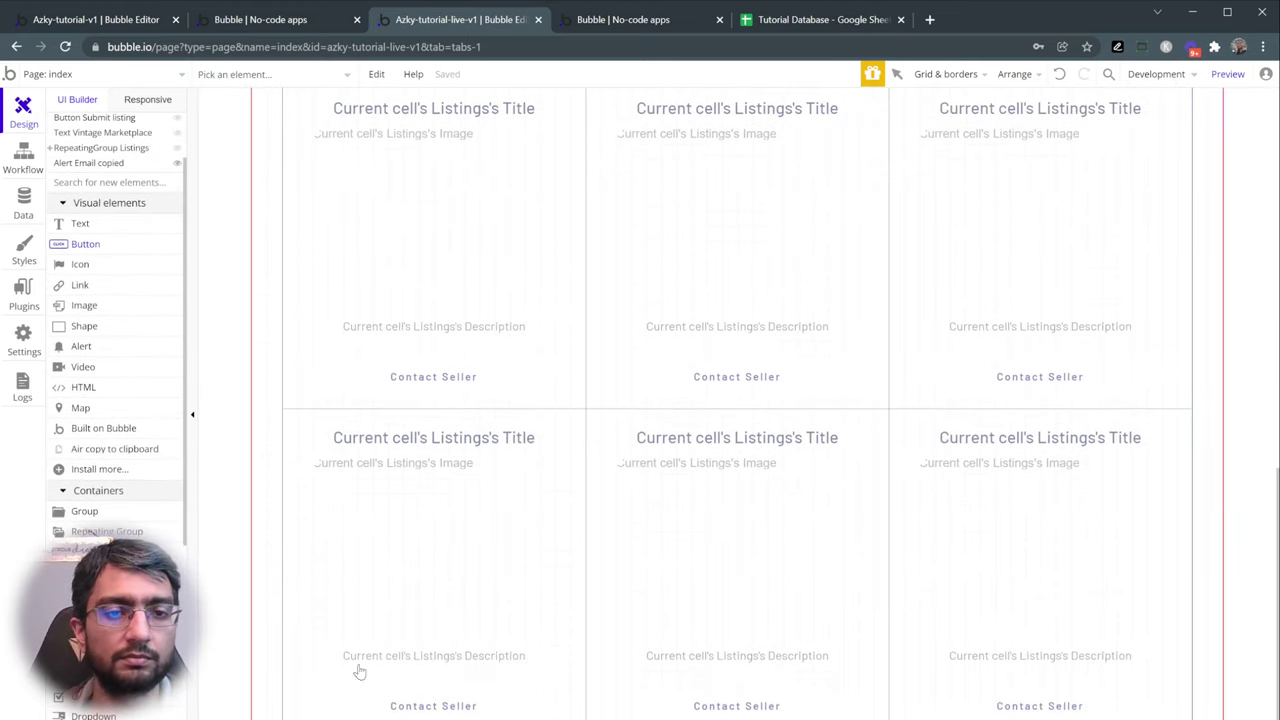
- Add a Login button, make it first in the column, and align it right
{"action": "left_click", "coordinate": [261, 631]}
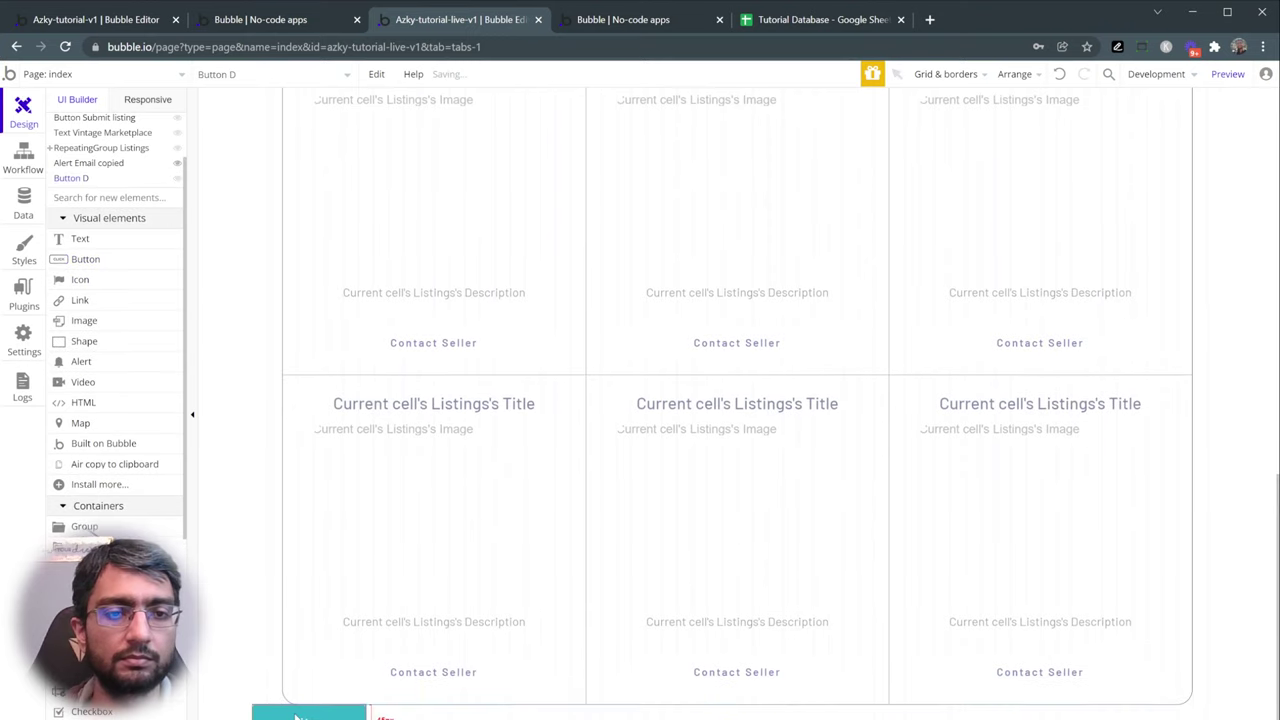
{"action": "type", "text": "Login"}
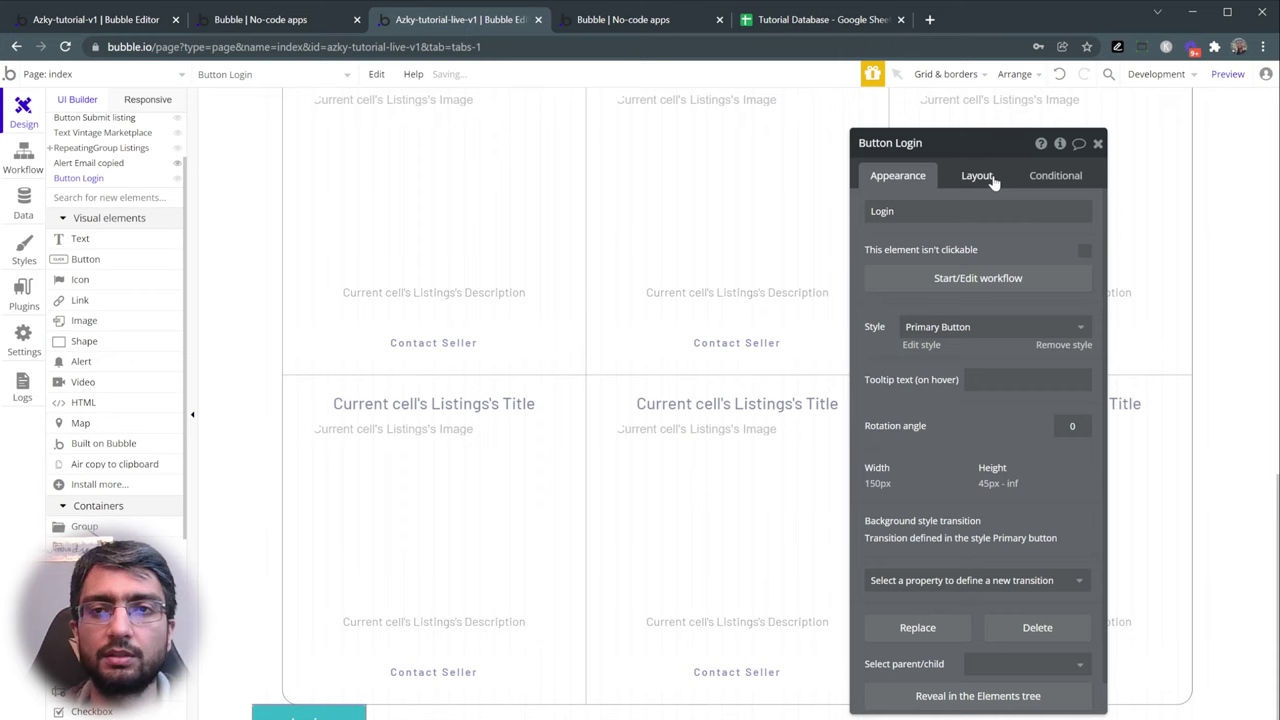
{"action": "left_click", "coordinate": [977, 175]}
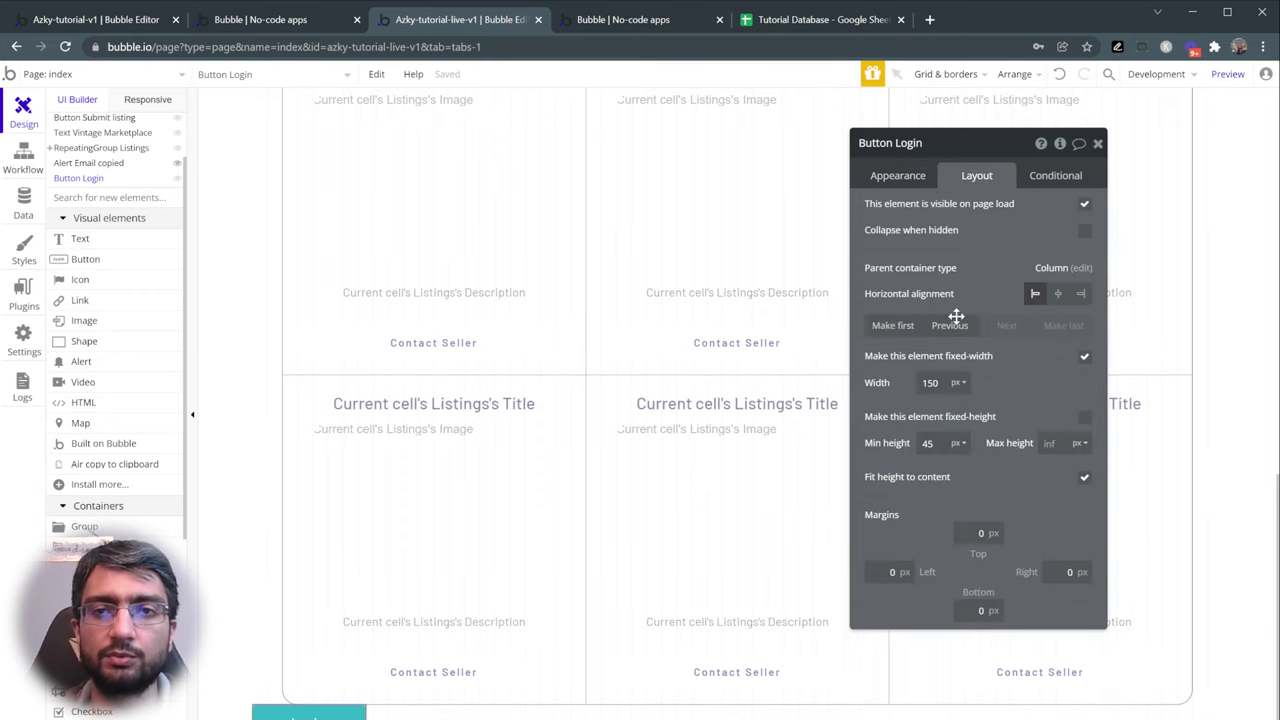
{"action": "left_click", "coordinate": [892, 326]}
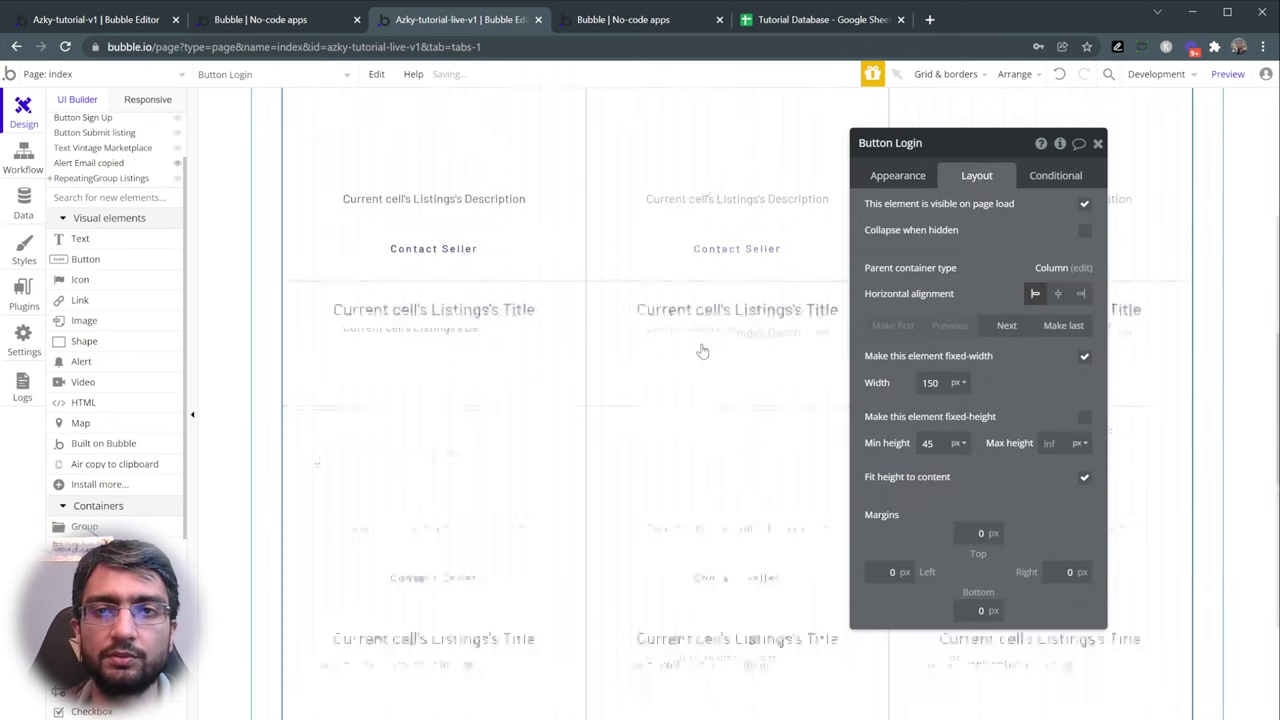
{"action": "left_click", "coordinate": [1081, 294]}
- Compare the Login, Sign Up and Submit listing buttons' settings, including Submit listing's margins
{"action": "left_click_drag", "start_coordinate": [960, 250], "coordinate": [724, 268]}
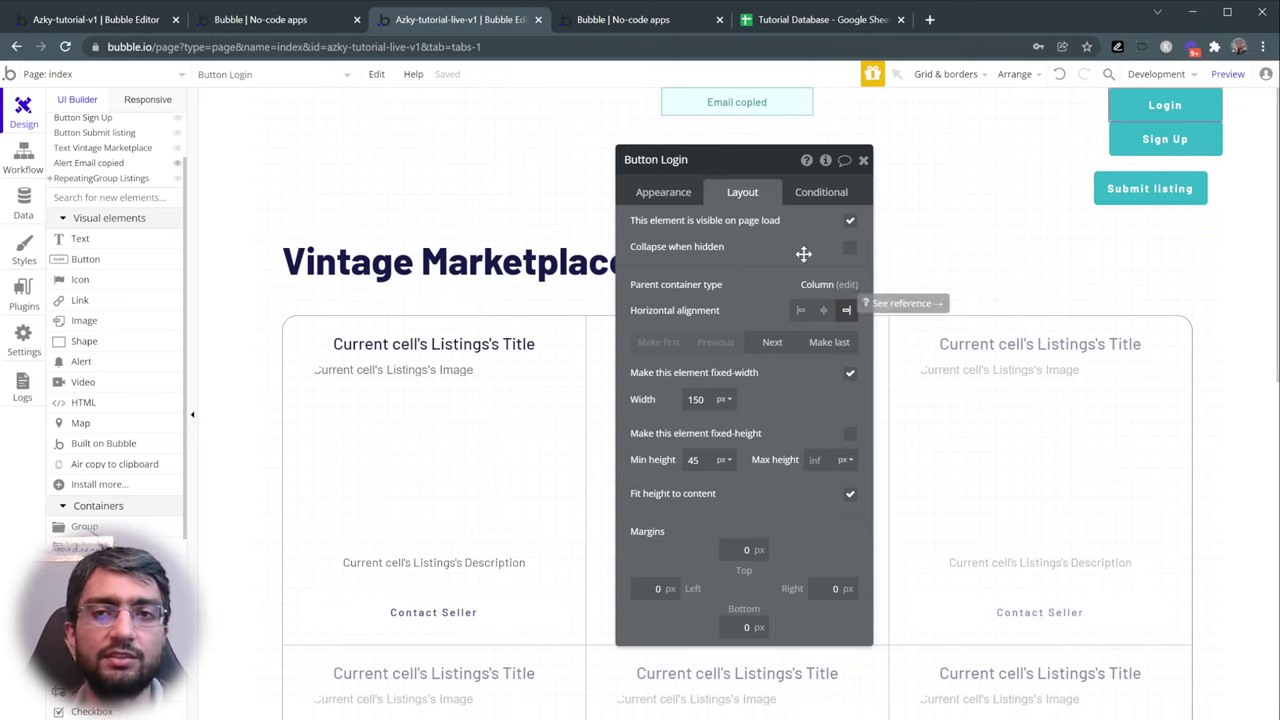
{"action": "left_click", "coordinate": [1162, 139]}
{"action": "left_click", "coordinate": [1172, 187]}
{"action": "left_click", "coordinate": [1164, 139]}
{"action": "left_click", "coordinate": [1160, 118]}
{"action": "left_click", "coordinate": [1165, 139]}
{"action": "left_click", "coordinate": [1158, 188]}
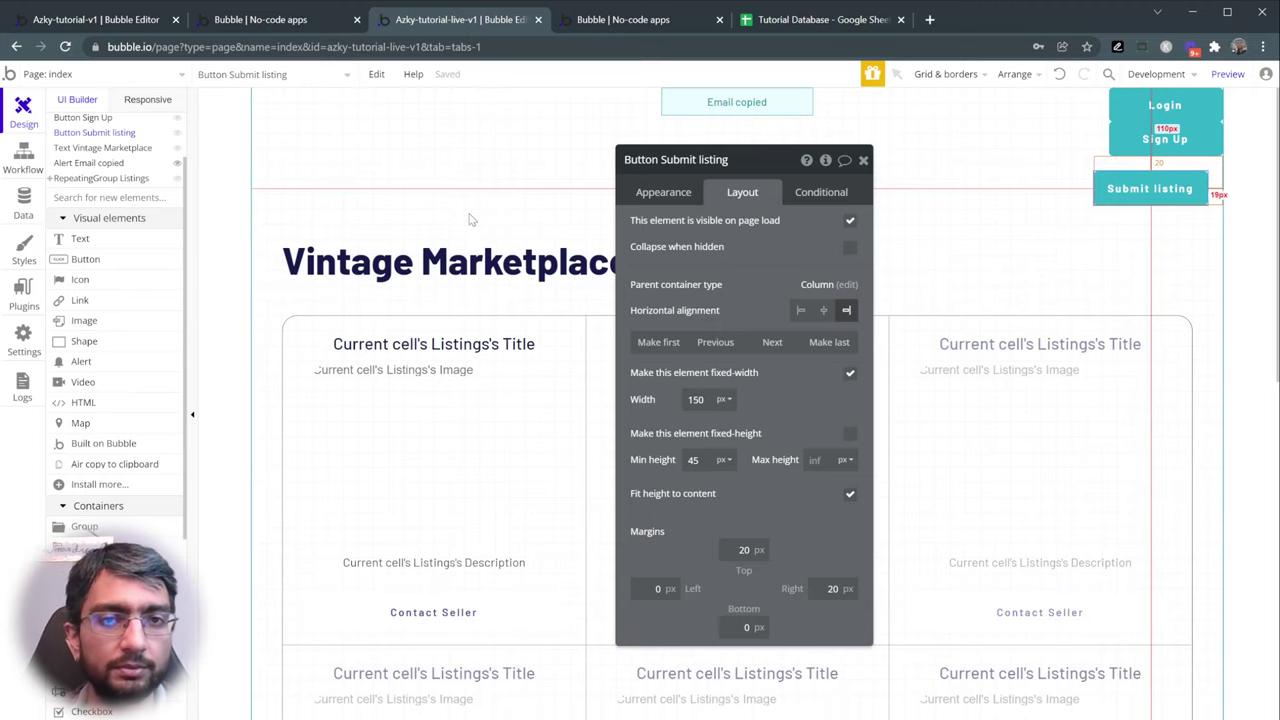
{"action": "left_click", "coordinate": [84, 526]}
{"action": "scroll", "coordinate": [305, 420], "scroll_direction": "down", "scroll_amount": 6}
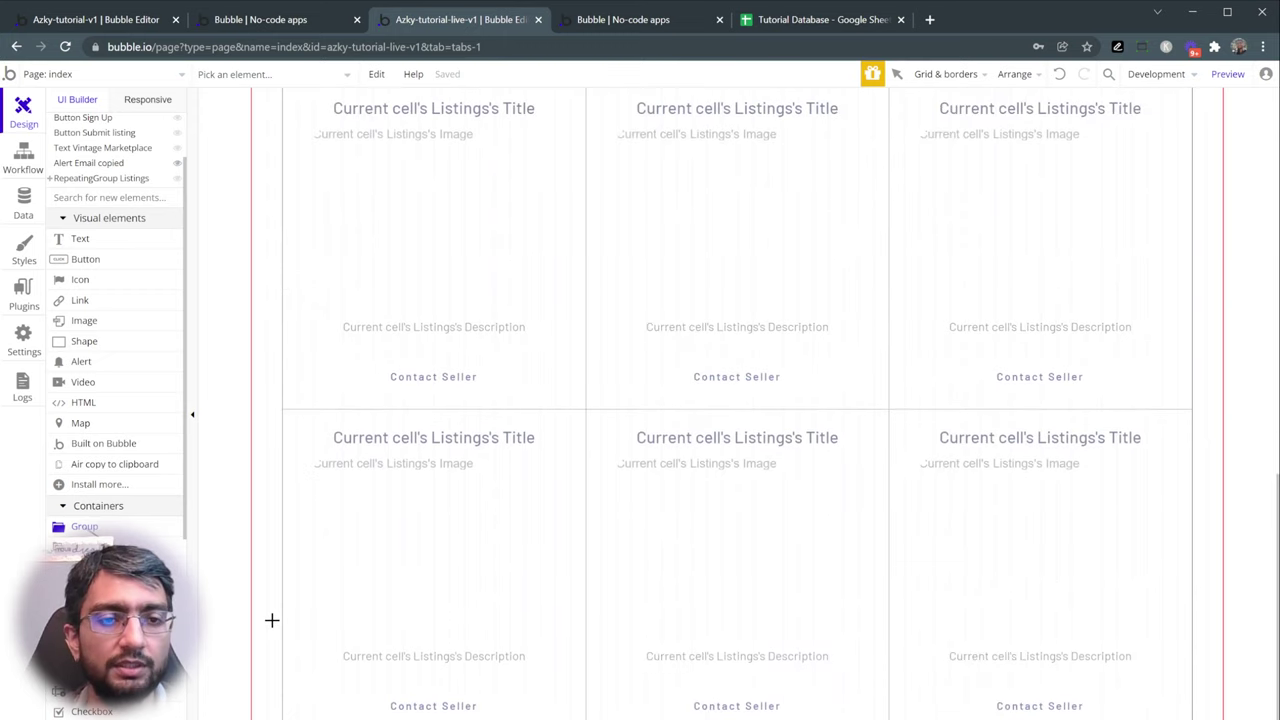
- Draw a new group and set its container layout to Row
{"action": "left_click", "coordinate": [294, 666]}
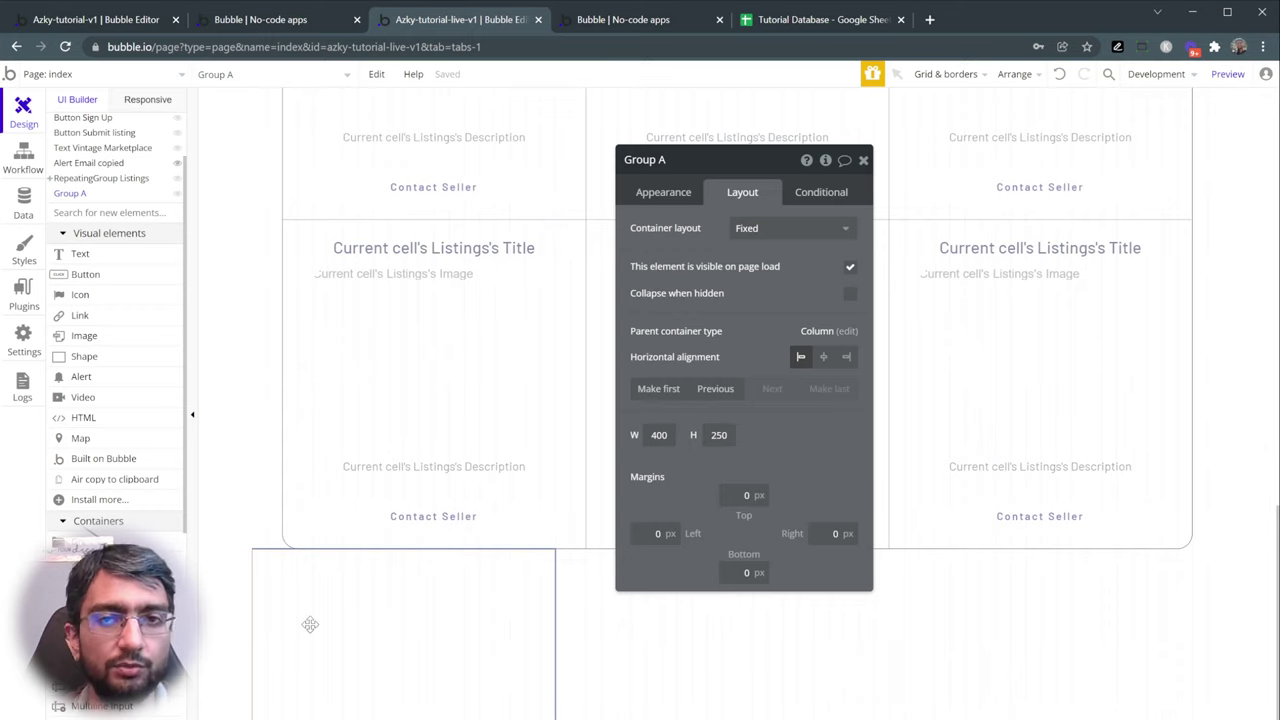
{"action": "left_click", "coordinate": [778, 238]}
{"action": "left_click", "coordinate": [766, 296]}
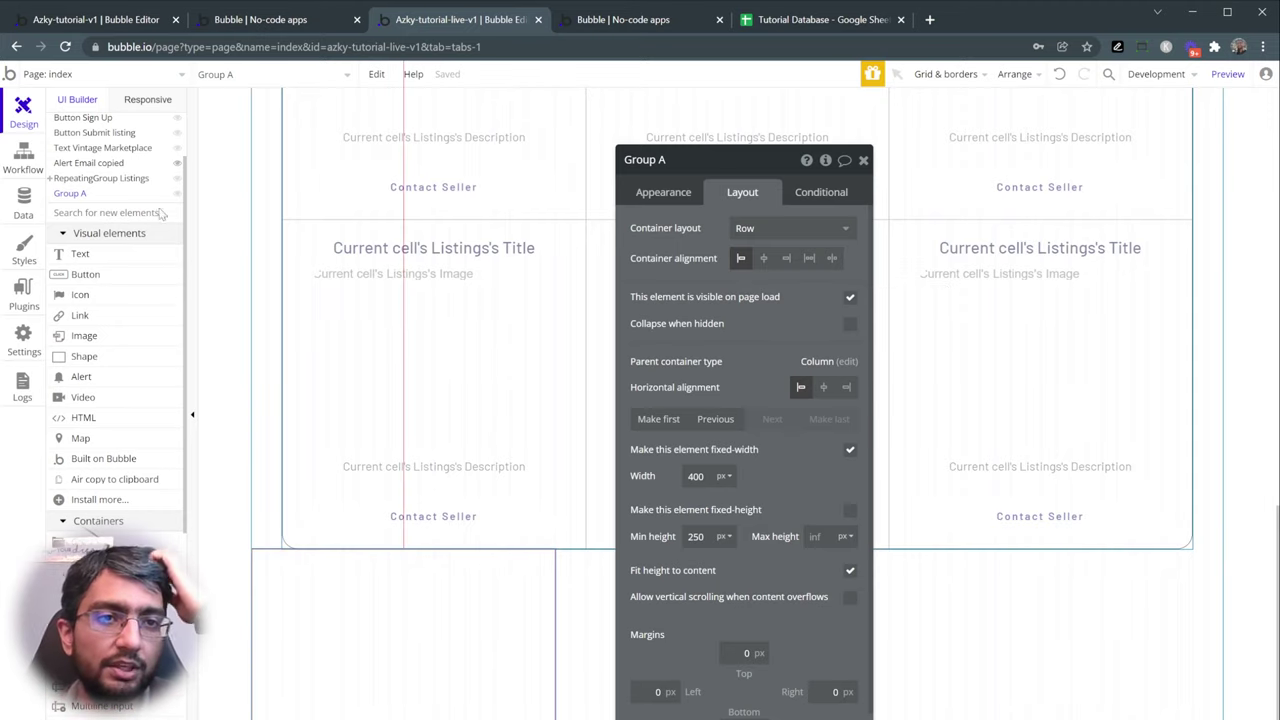
{"action": "scroll", "coordinate": [150, 200], "scroll_direction": "up", "scroll_amount": 2}
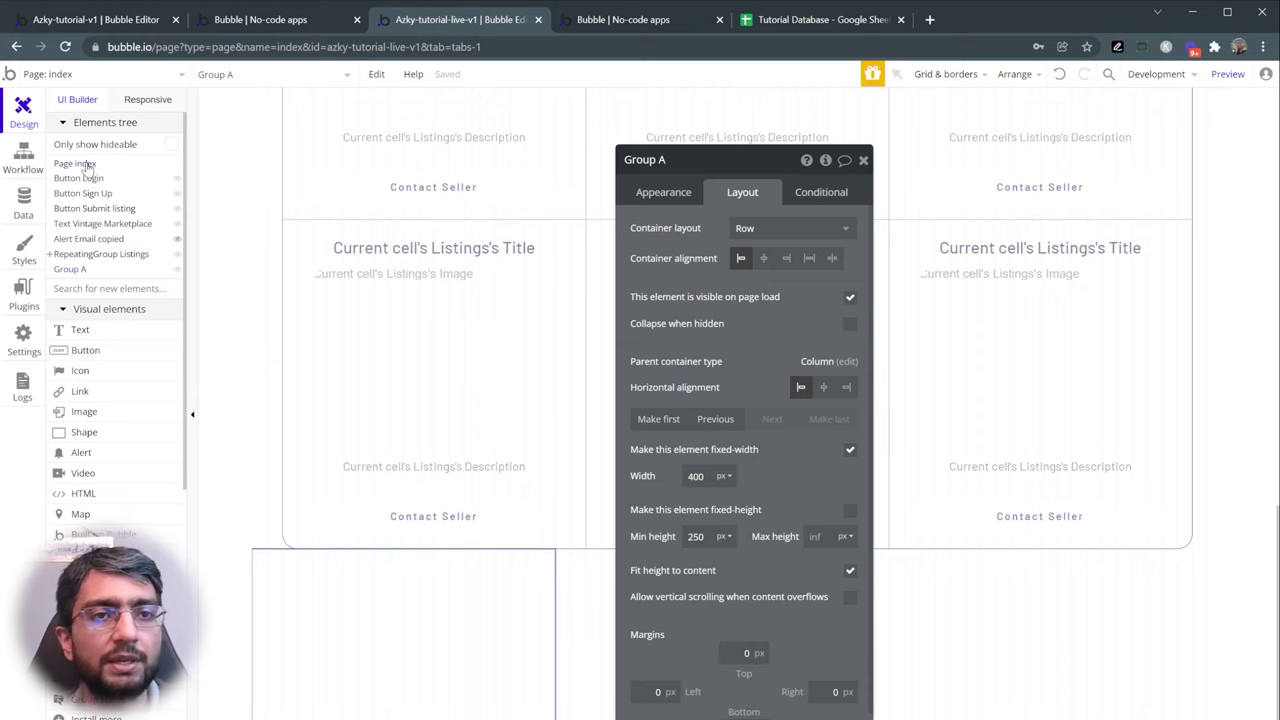
{"action": "left_click", "coordinate": [86, 164]}
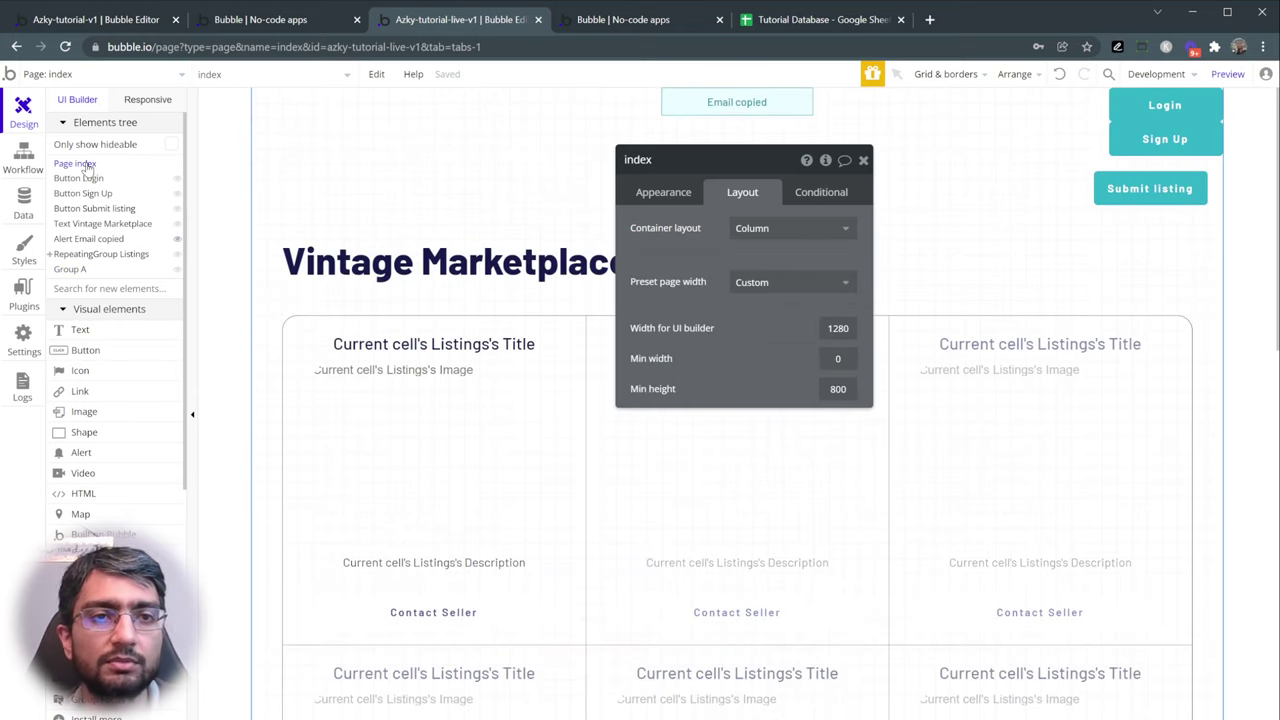
{"action": "left_click", "coordinate": [70, 269]}
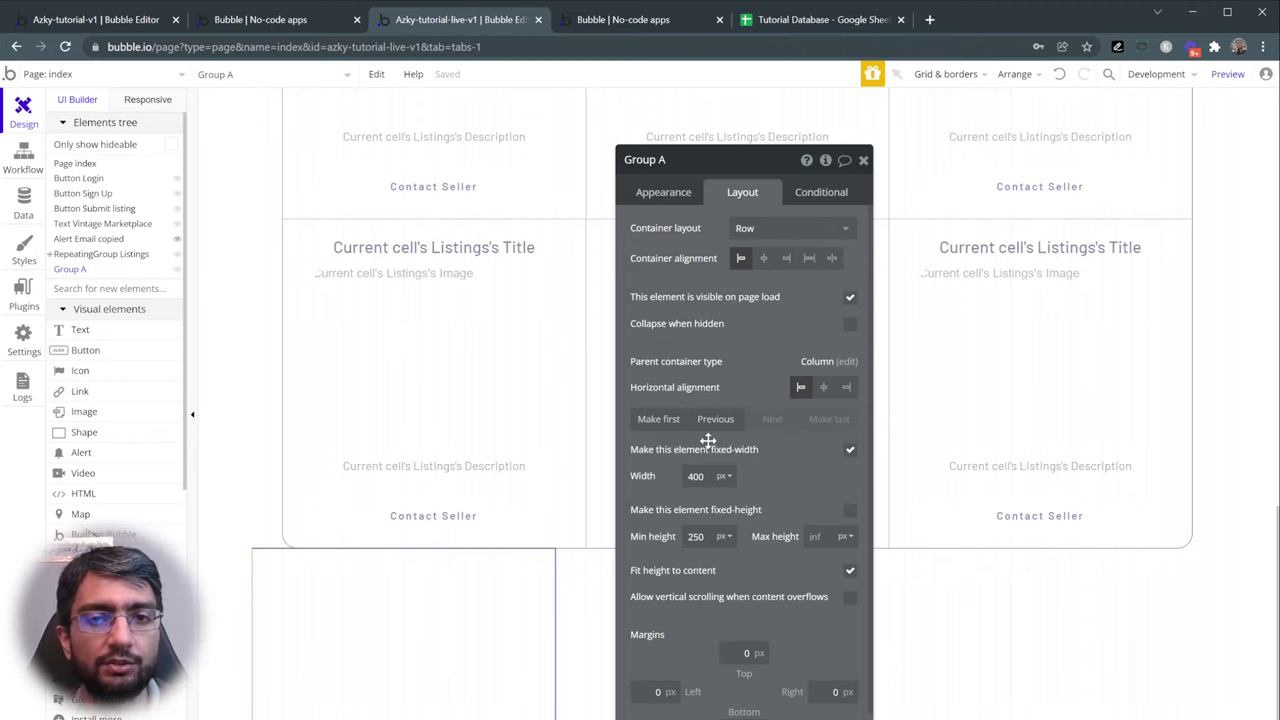
- Give the new group the pink Group - Warning style
{"action": "left_click", "coordinate": [672, 194]}
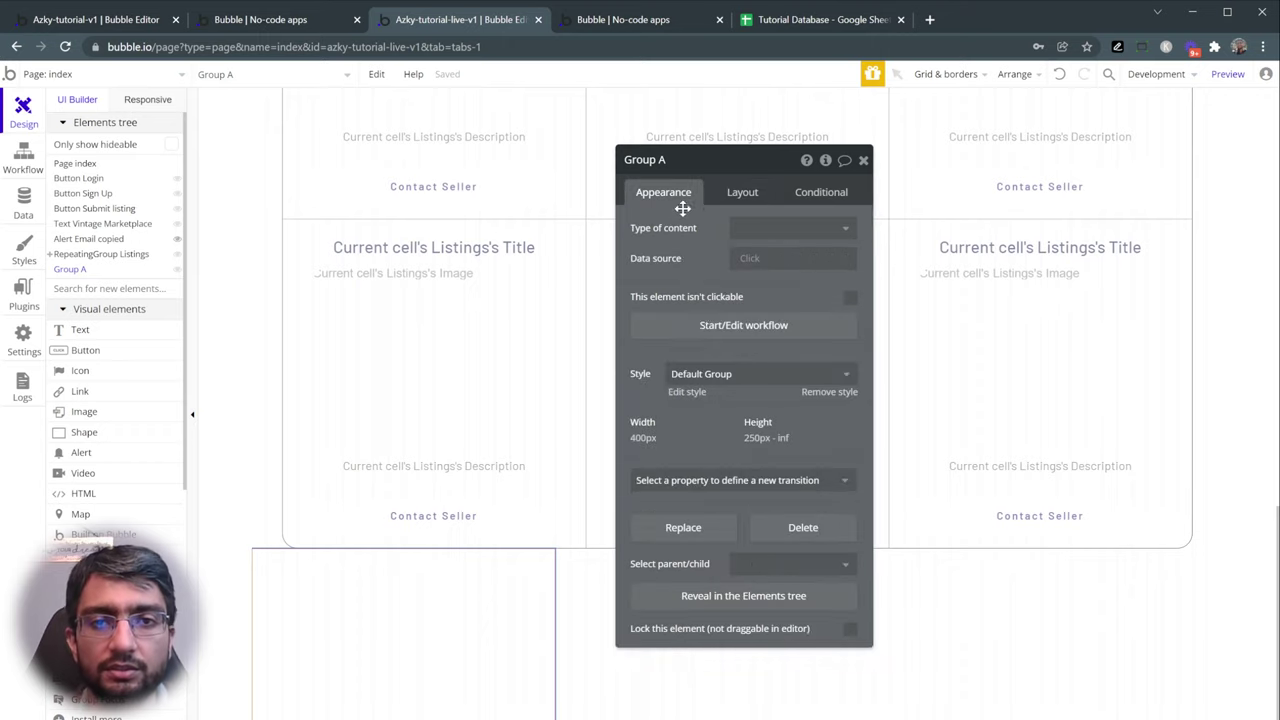
{"action": "left_click", "coordinate": [737, 378]}
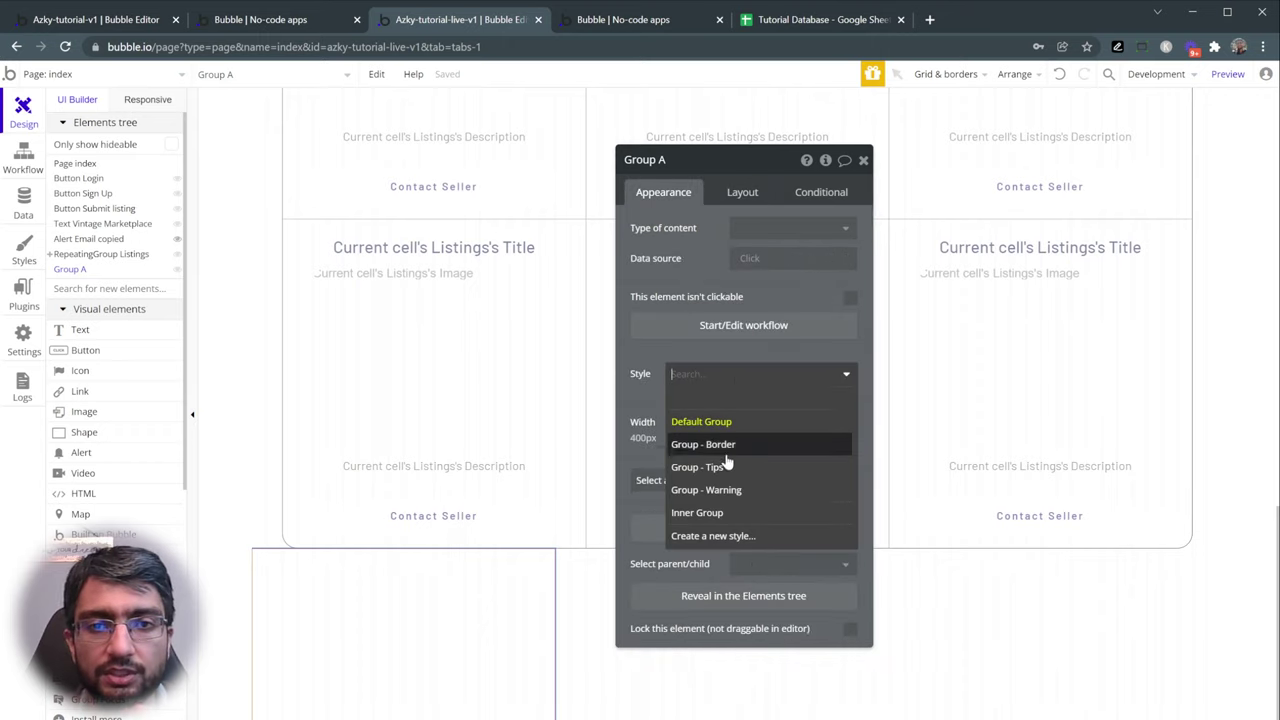
{"action": "left_click", "coordinate": [733, 490]}
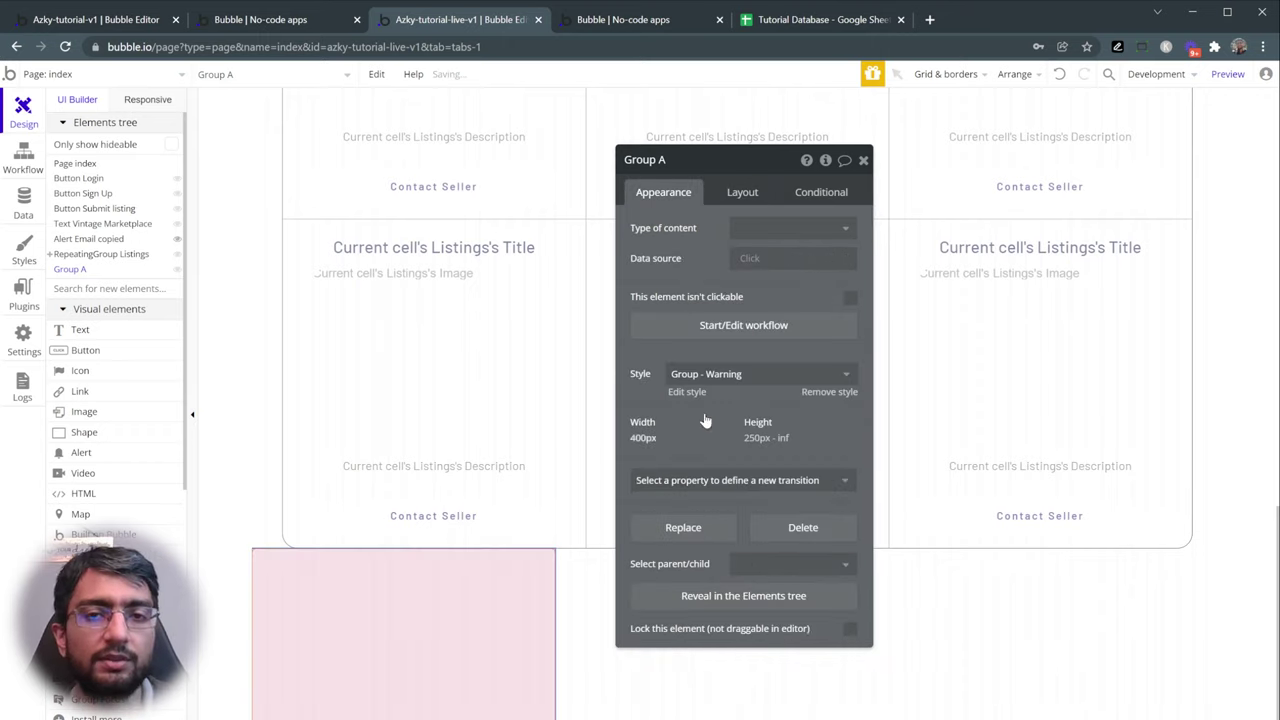
{"action": "left_click", "coordinate": [750, 192]}
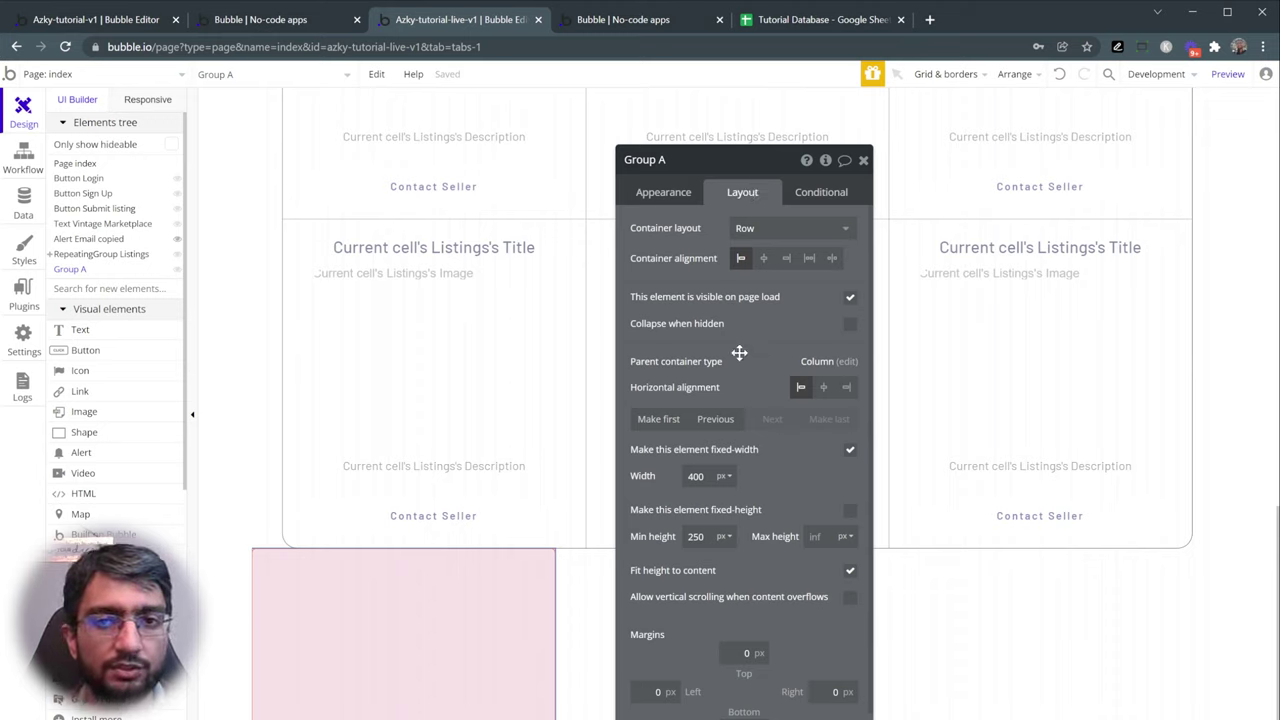
{"action": "left_click", "coordinate": [722, 419]}
{"action": "scroll", "coordinate": [577, 362], "scroll_direction": "up", "scroll_amount": 5}
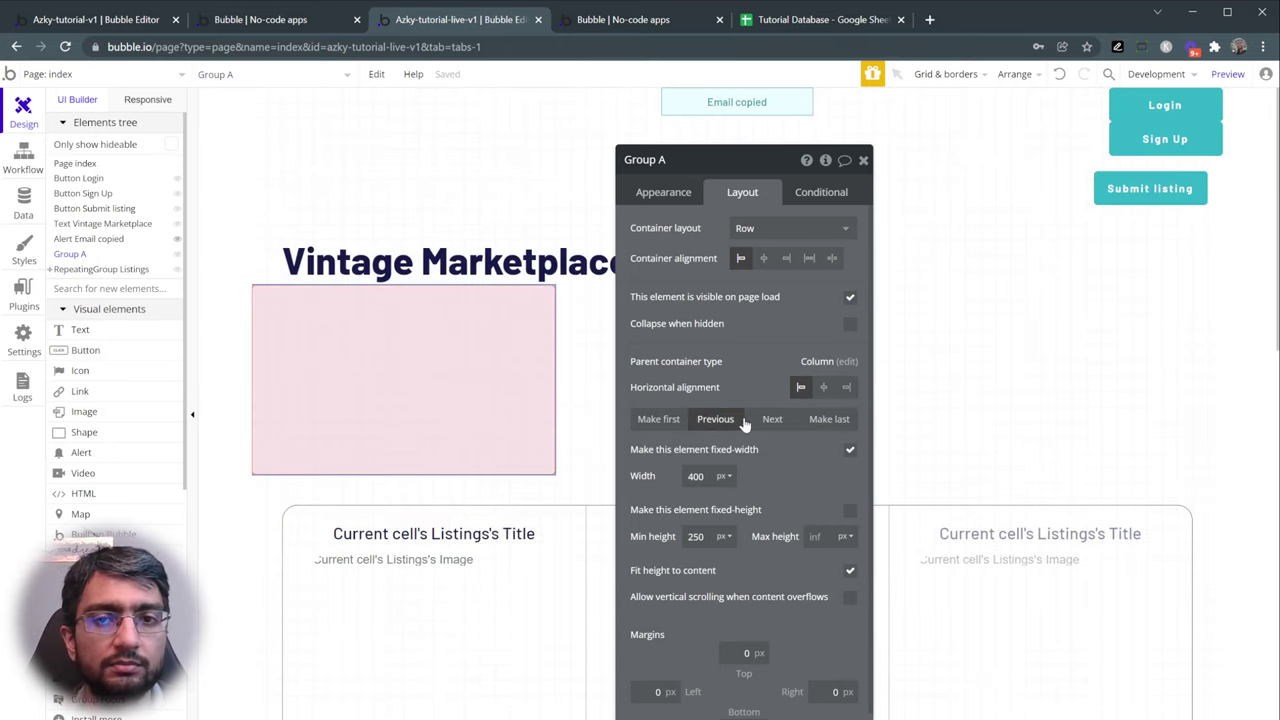
{"action": "left_click", "coordinate": [755, 419]}
{"action": "scroll", "coordinate": [280, 410], "scroll_direction": "down", "scroll_amount": 5}
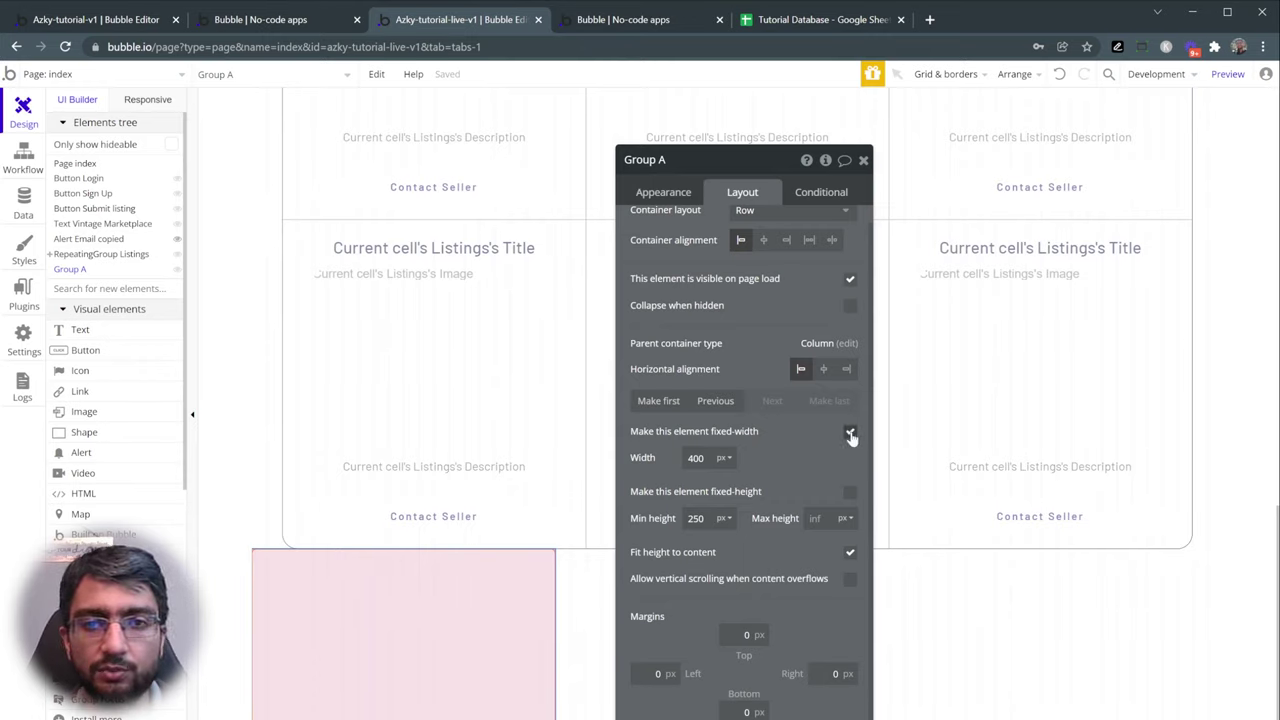
- Make the group full width with 100 min height and move it to the page top
{"action": "left_click", "coordinate": [850, 434]}
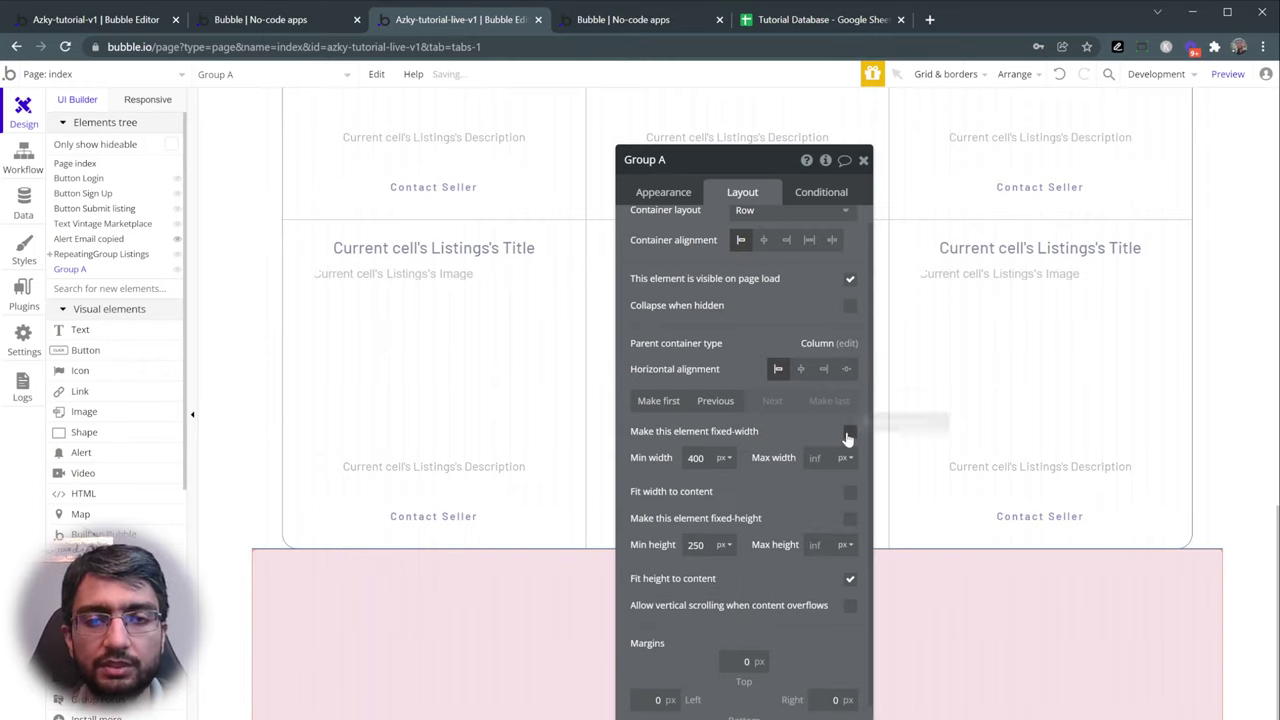
{"action": "scroll", "coordinate": [731, 557], "scroll_direction": "down", "scroll_amount": 1}
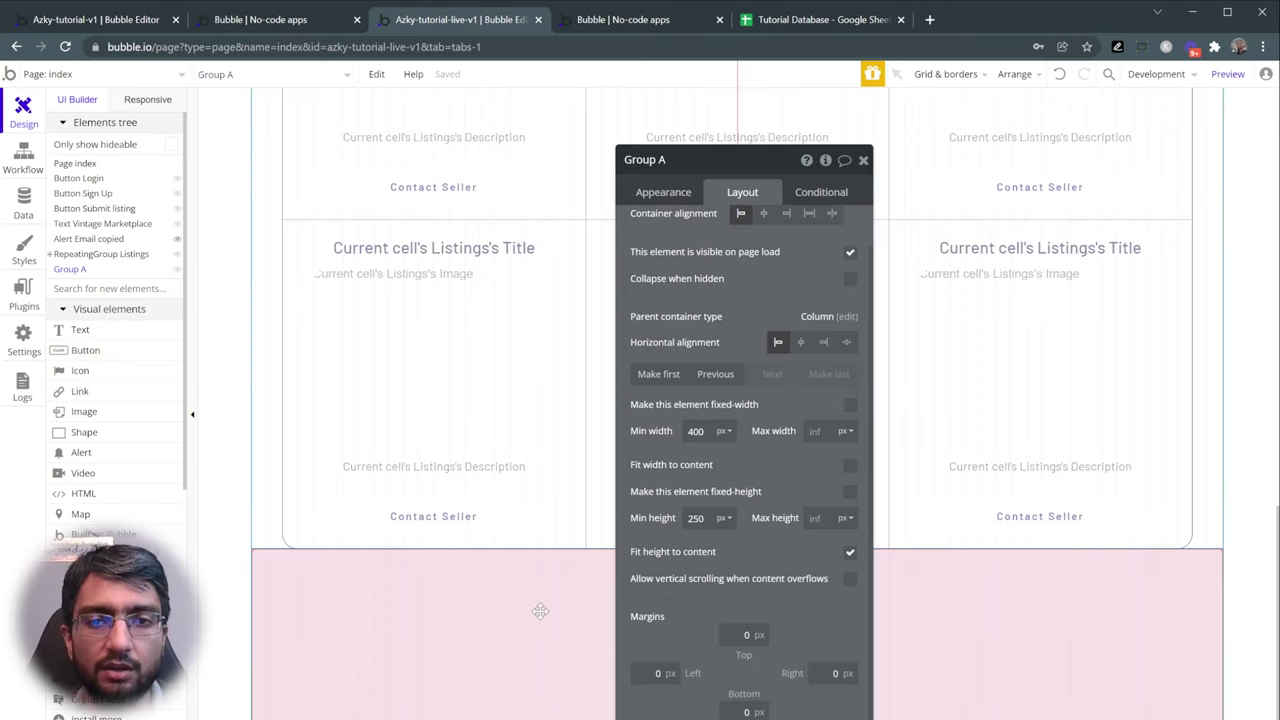
{"action": "double_click", "coordinate": [703, 518]}
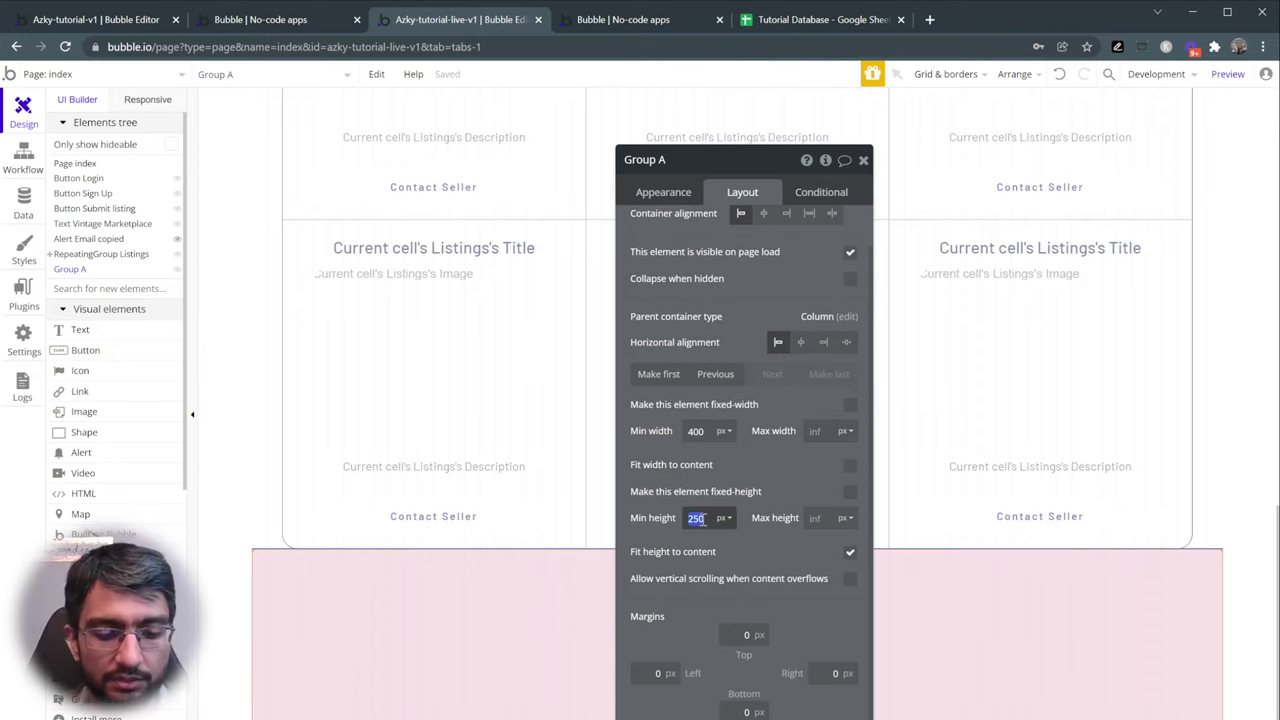
{"action": "type", "text": "100"}
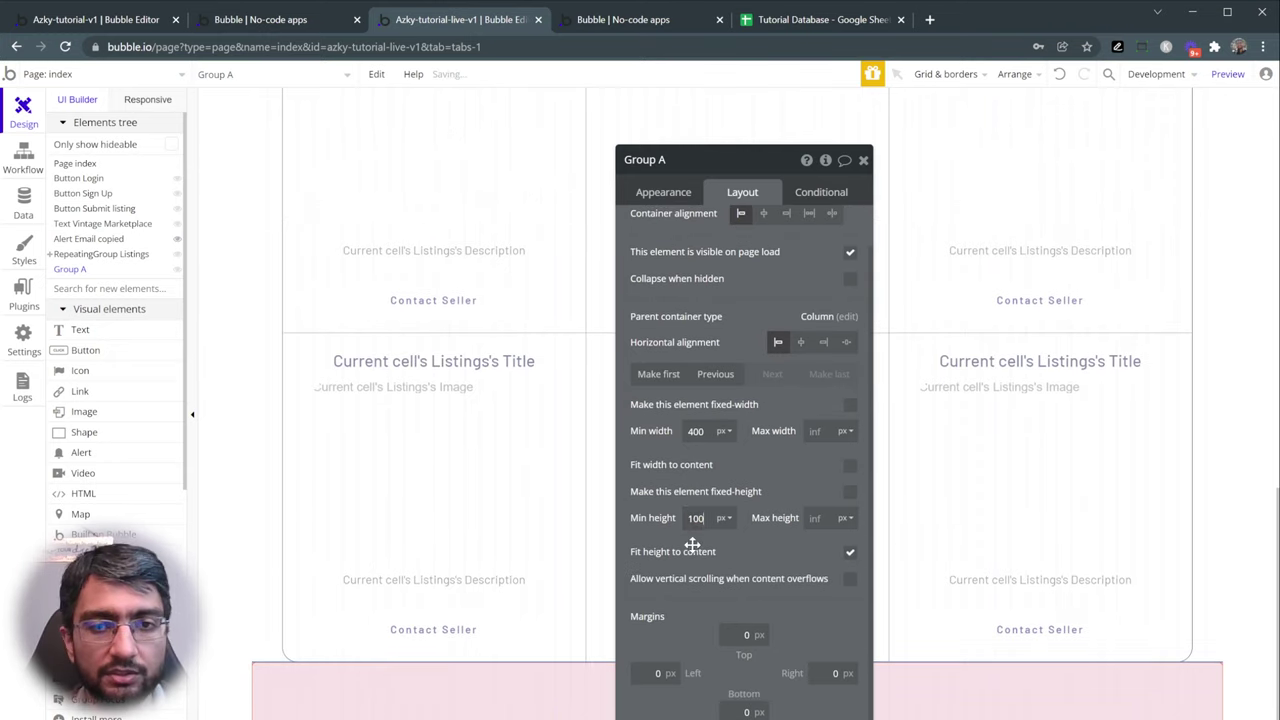
{"action": "left_click", "coordinate": [685, 378]}
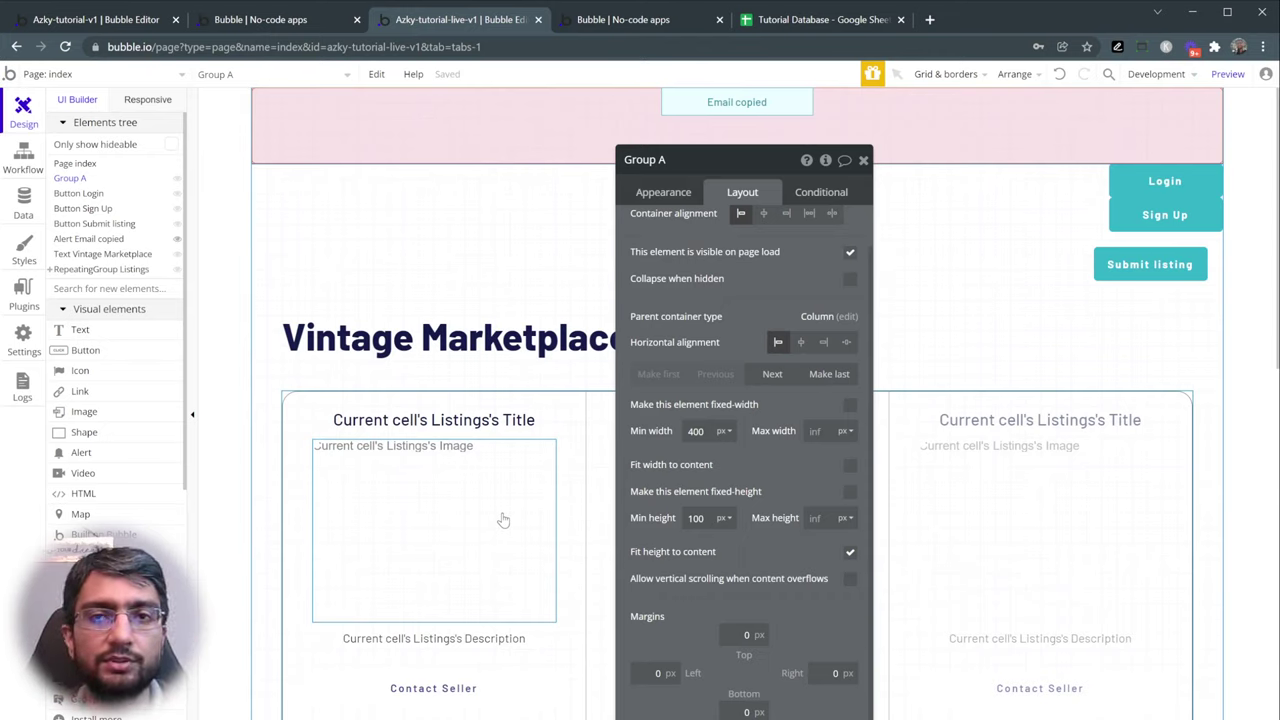
{"action": "scroll", "coordinate": [685, 284], "scroll_direction": "up", "scroll_amount": 1}
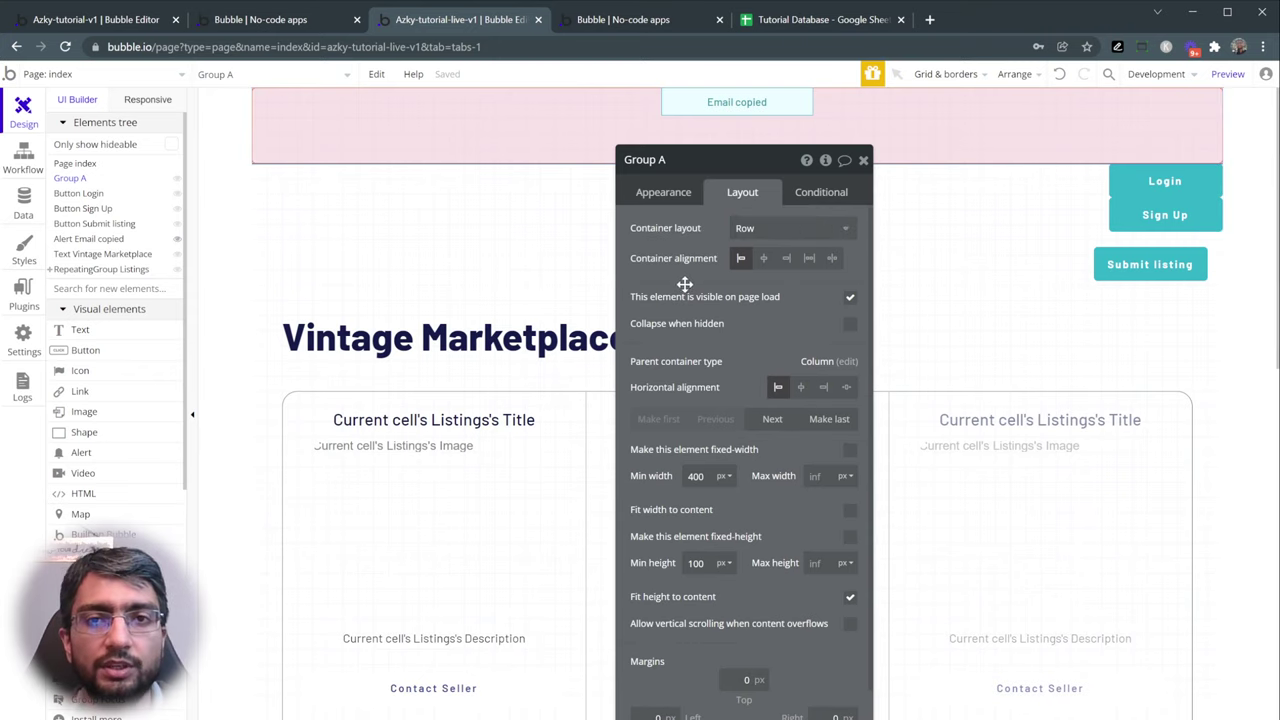
{"action": "left_click", "coordinate": [1163, 182]}
{"action": "left_click", "coordinate": [1162, 218]}
{"action": "left_click", "coordinate": [1150, 264]}
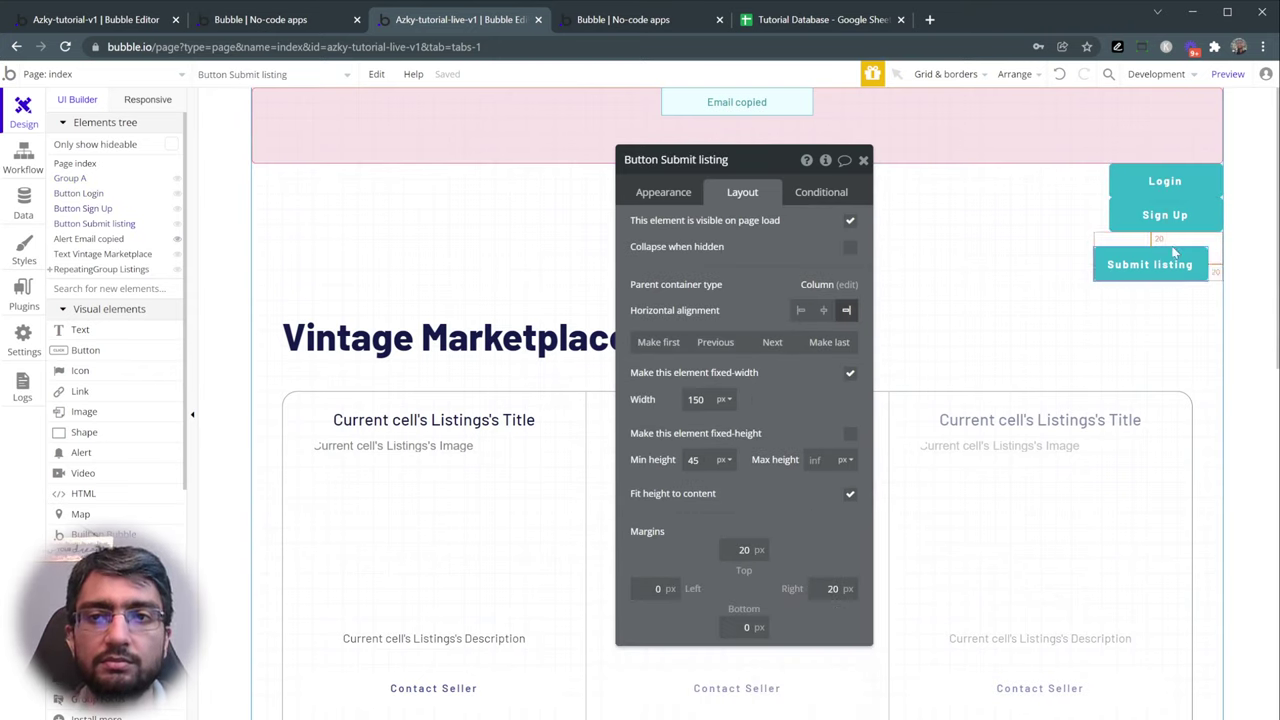
- Cut the Login button out of the page
{"action": "left_click", "coordinate": [1085, 119]}
{"action": "left_click", "coordinate": [1160, 186]}
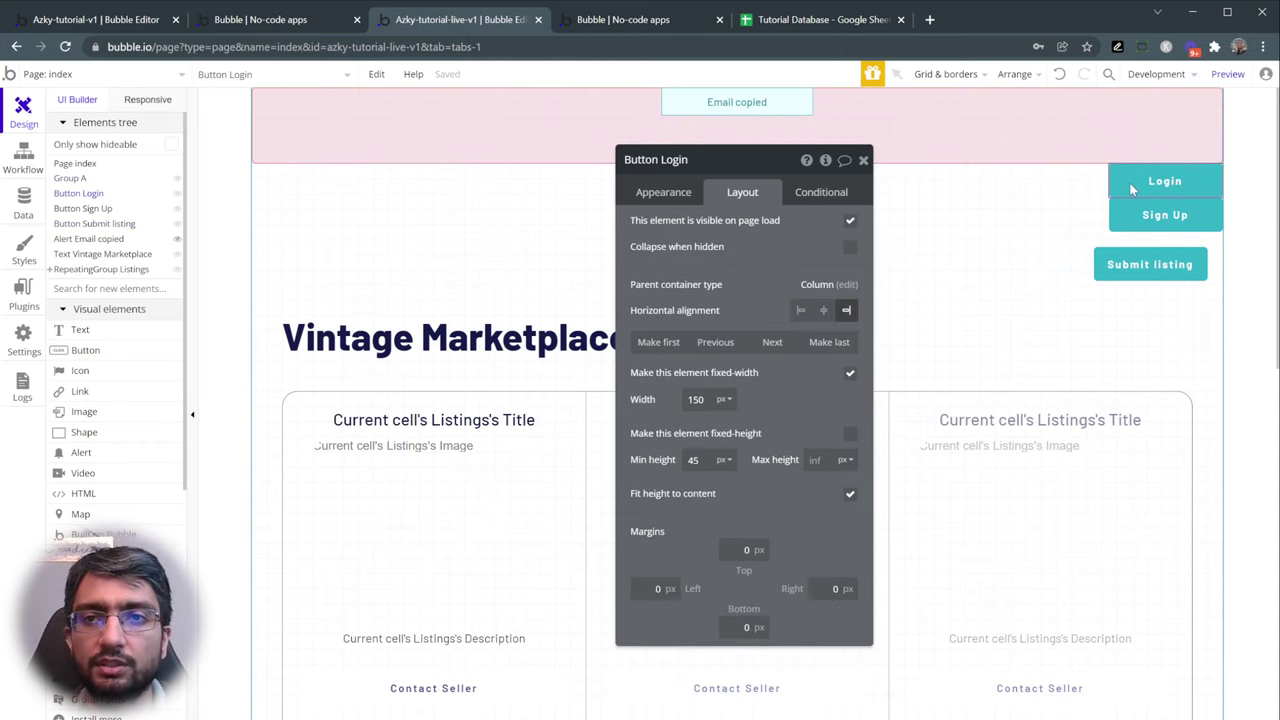
{"action": "right_click", "coordinate": [1130, 186]}
{"action": "left_click", "coordinate": [1133, 431]}
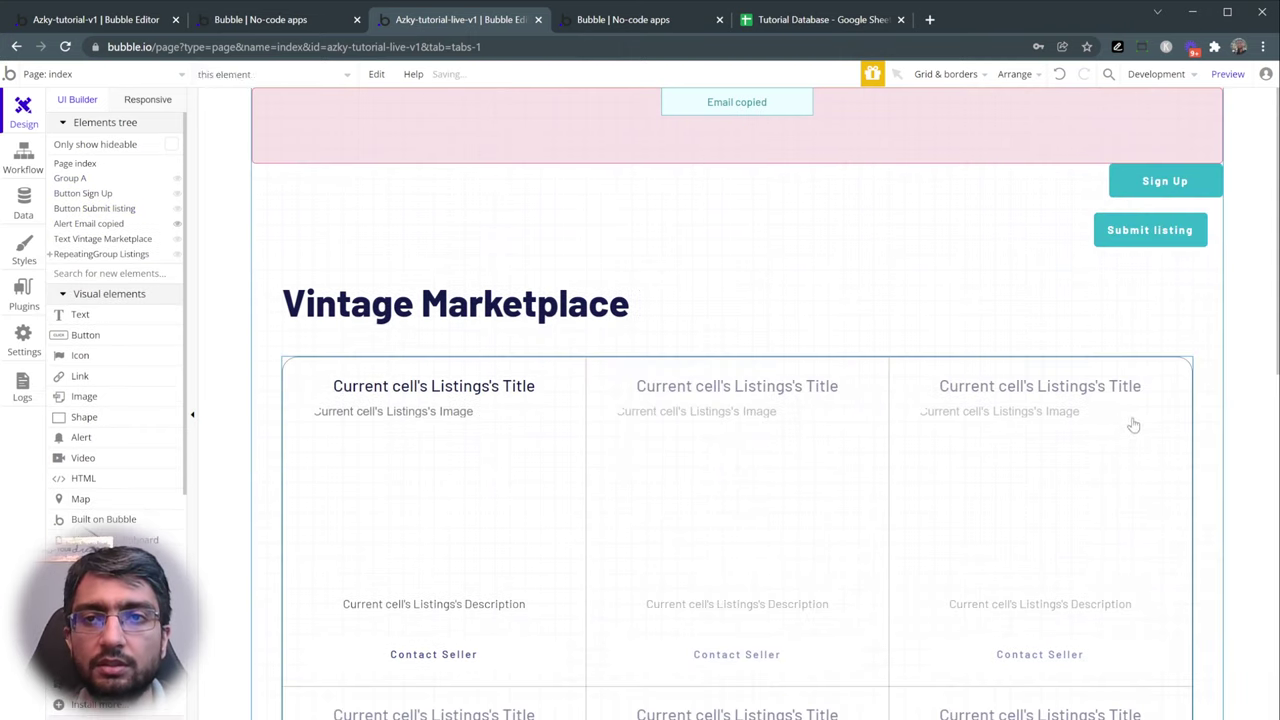
- Rename the pink group to Group Header
{"action": "left_click", "coordinate": [420, 128]}
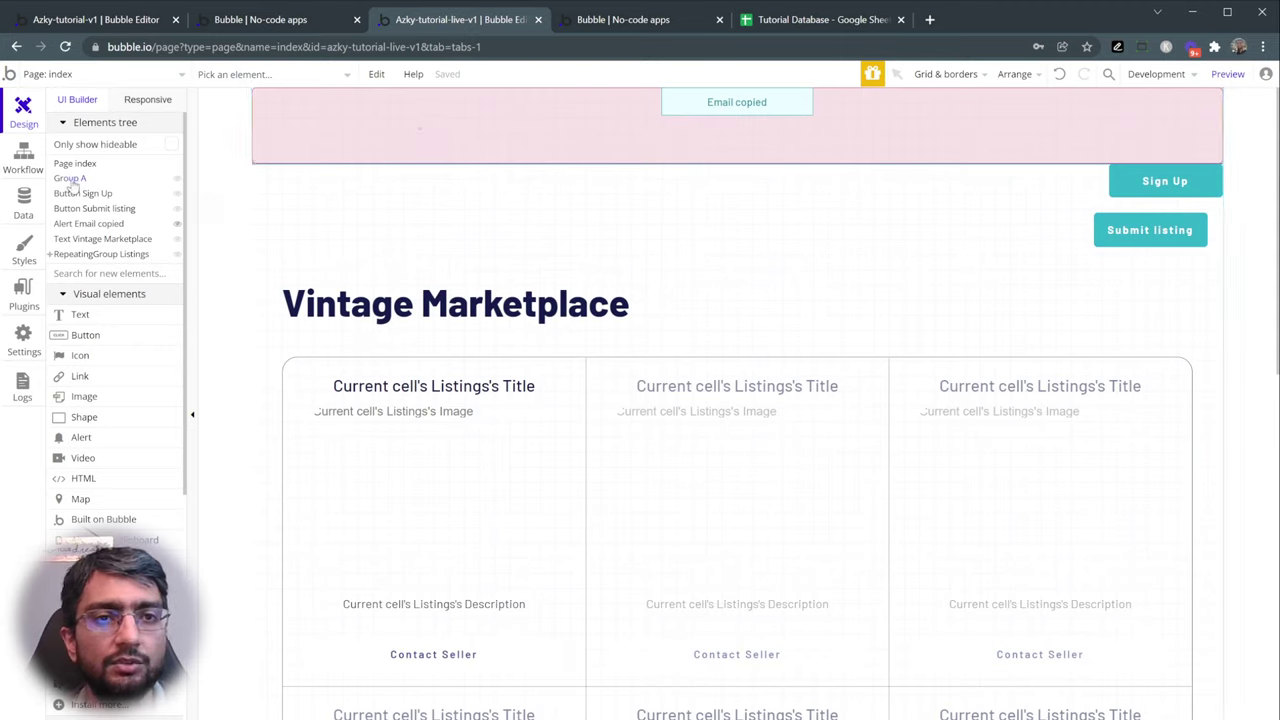
{"action": "double_click", "coordinate": [372, 147]}
{"action": "left_click", "coordinate": [695, 162]}
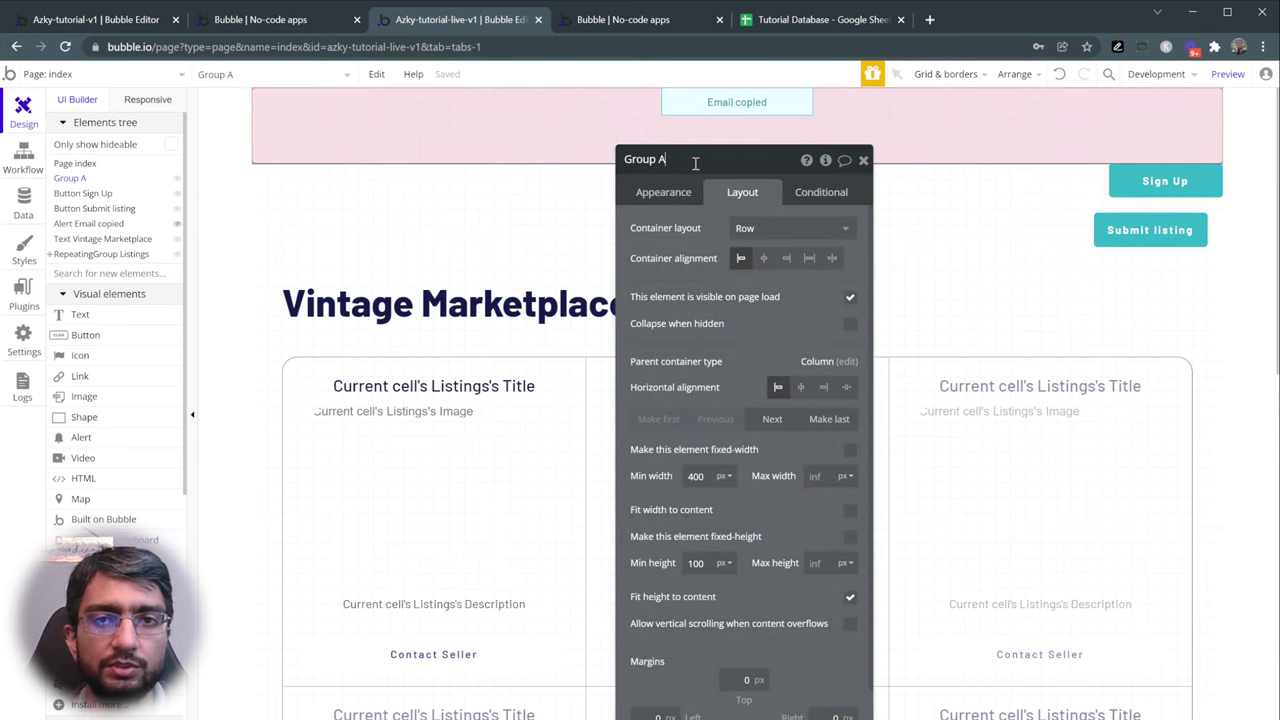
{"action": "type", "text": "Header"}
{"action": "key", "text": "Return"}
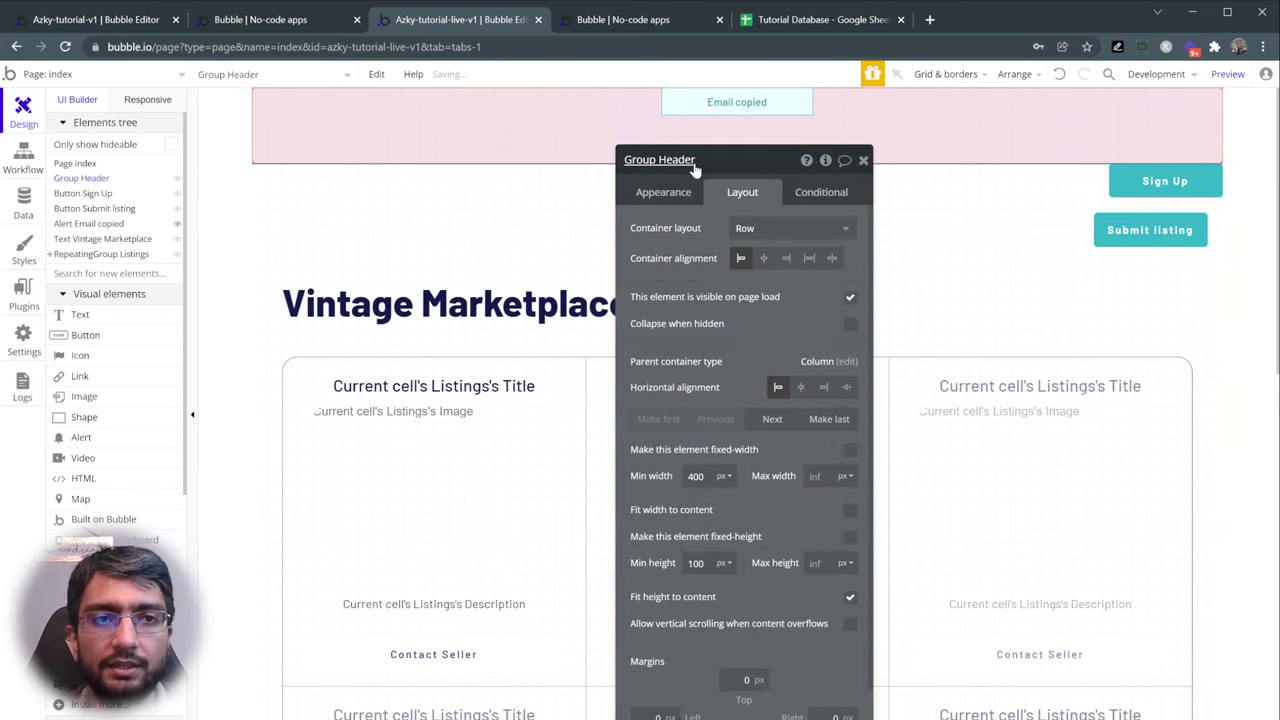
- Paste Login and Sign Up into Group Header and hide the Email copied alert
{"action": "right_click", "coordinate": [86, 179]}
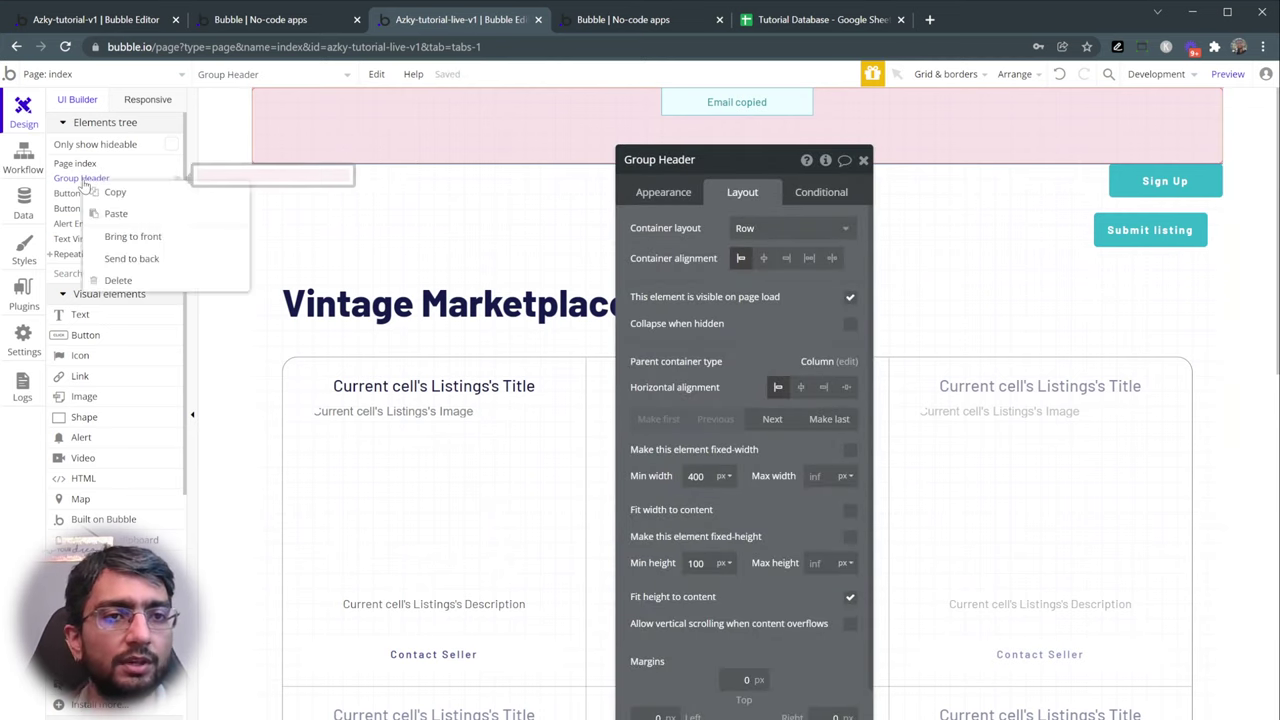
{"action": "left_click", "coordinate": [116, 213]}
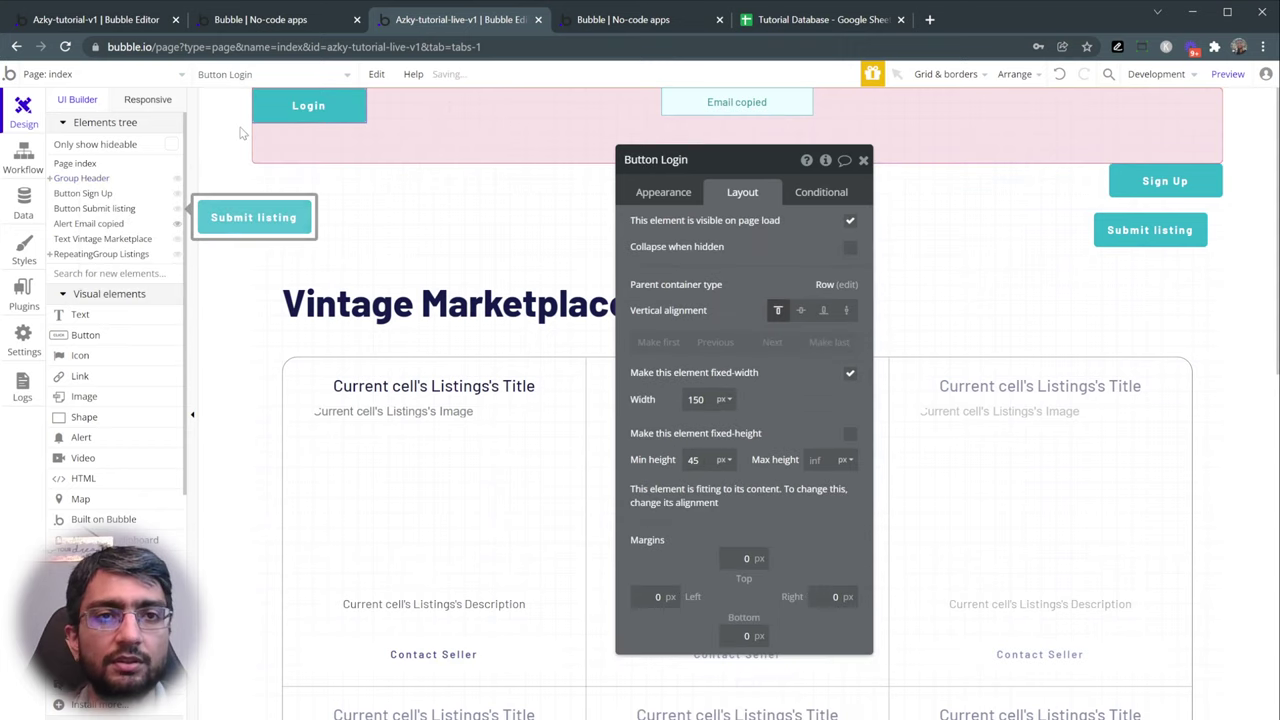
{"action": "left_click", "coordinate": [1140, 180]}
{"action": "right_click", "coordinate": [1128, 188]}
{"action": "left_click", "coordinate": [1140, 434]}
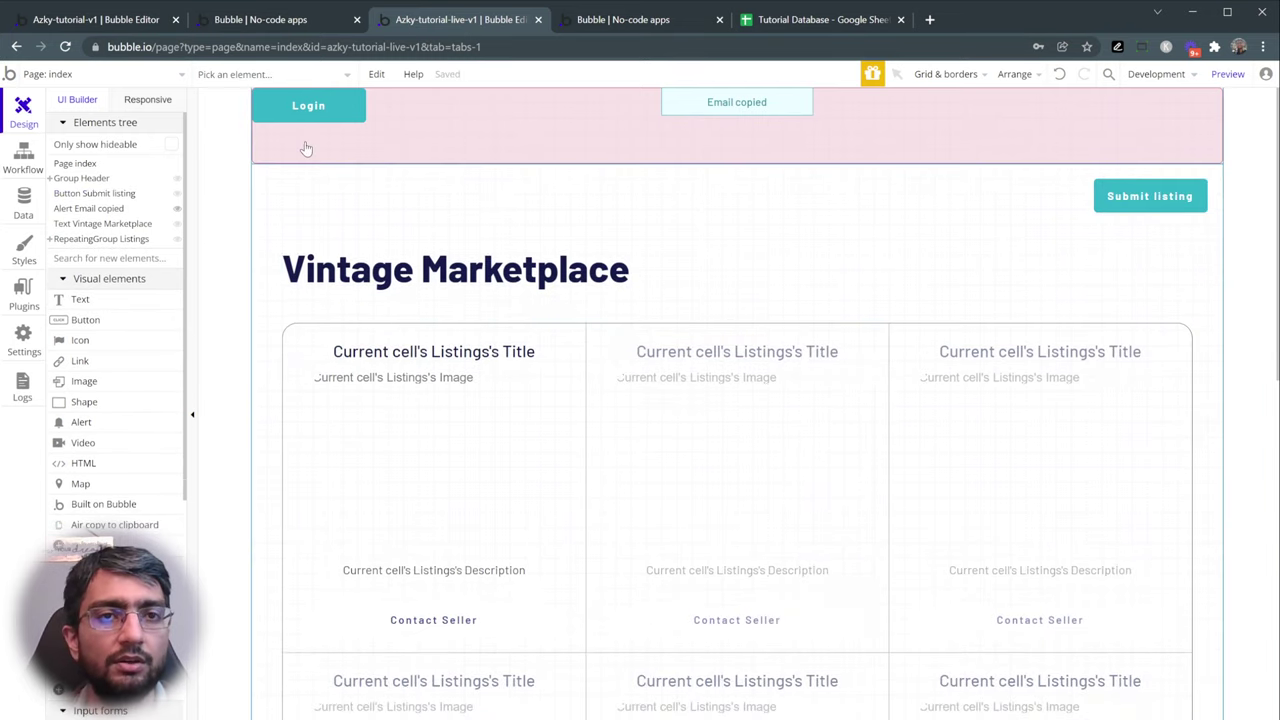
{"action": "right_click", "coordinate": [63, 180]}
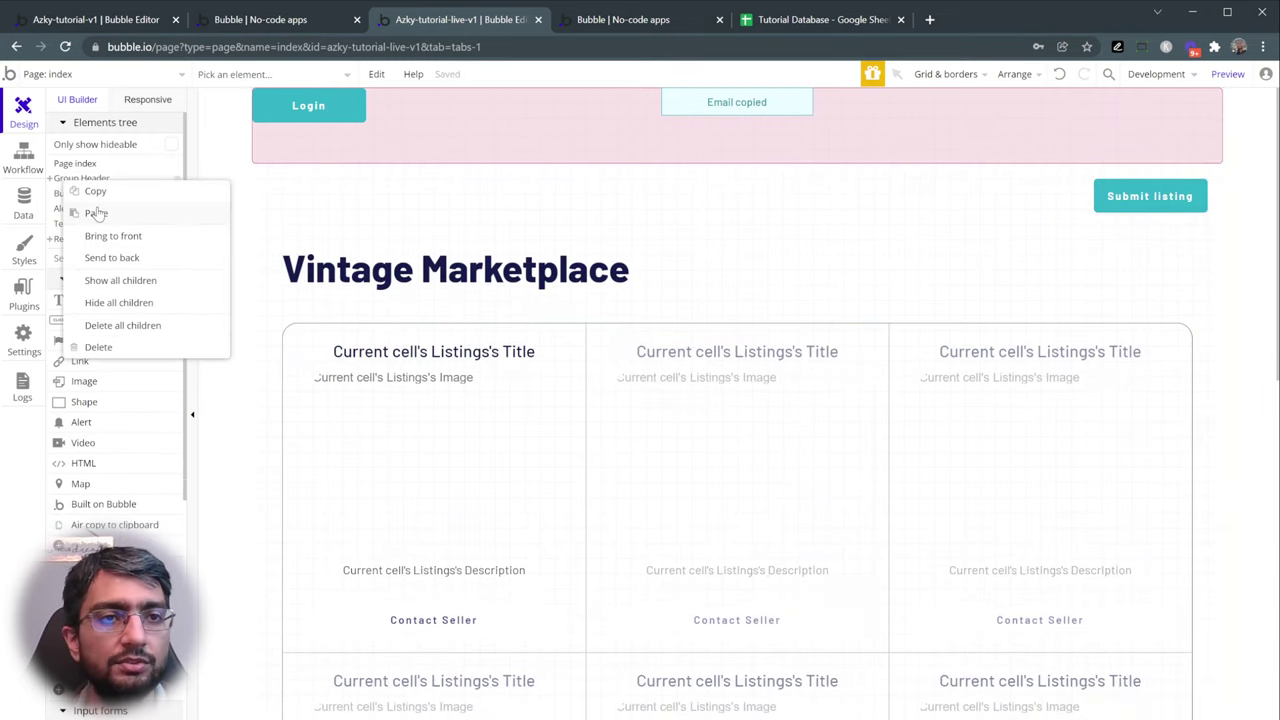
{"action": "left_click", "coordinate": [96, 213]}
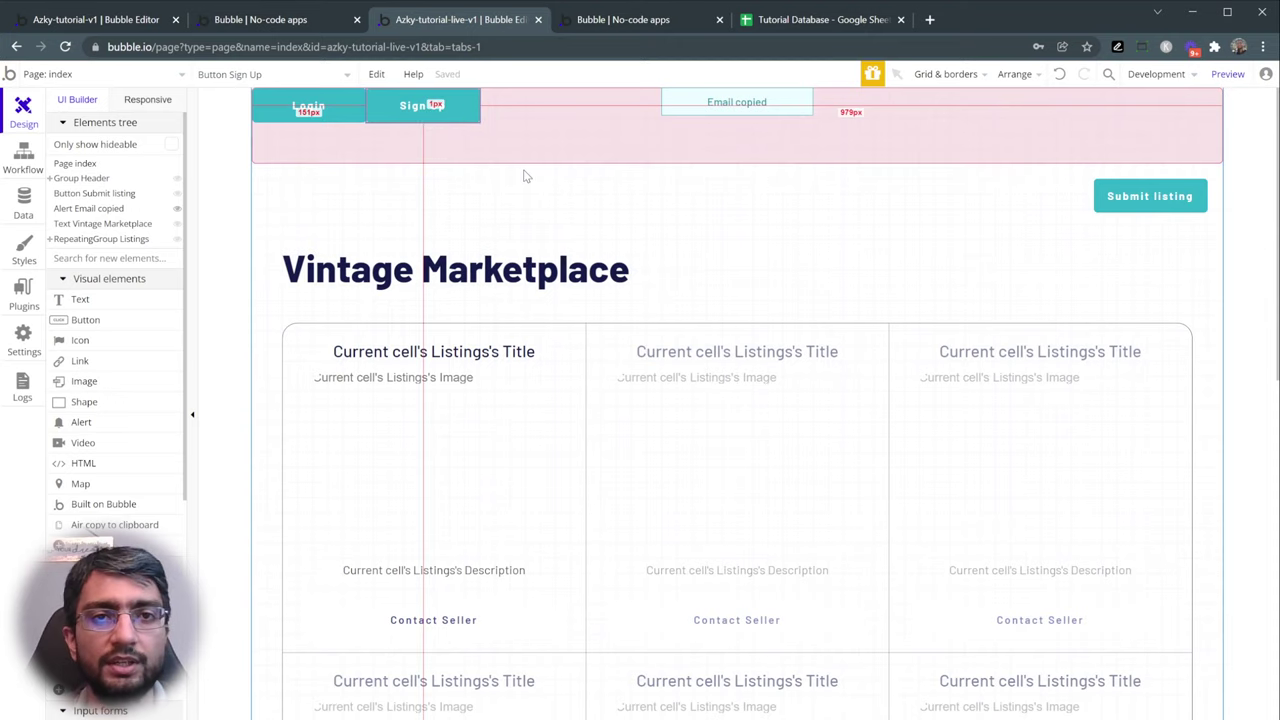
{"action": "left_click", "coordinate": [380, 145]}
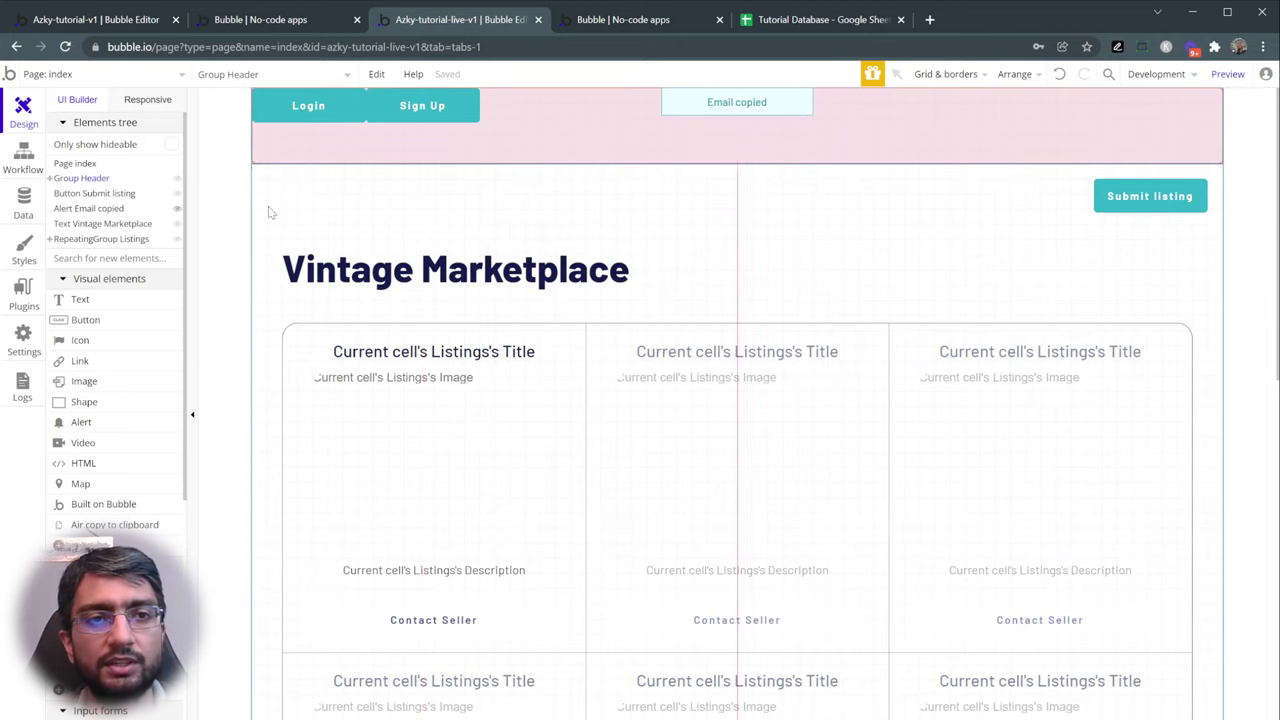
{"action": "left_click", "coordinate": [176, 209]}
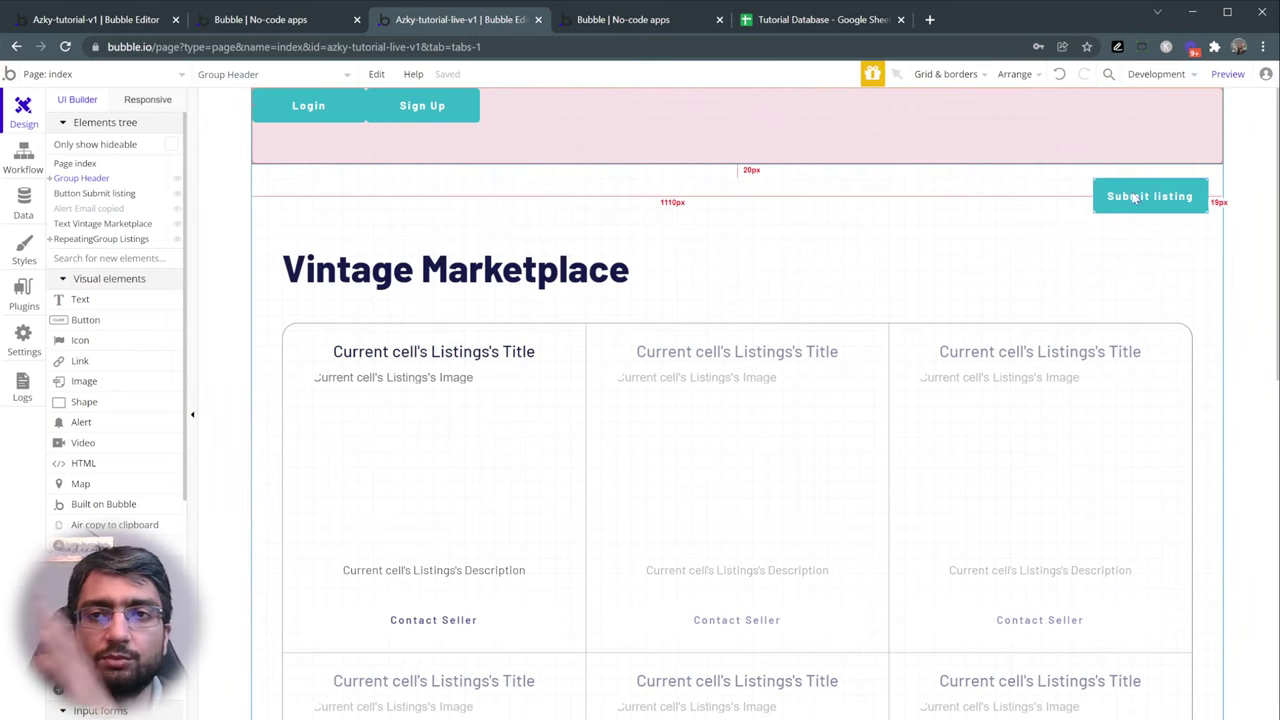
- Set Group Header's container alignment to right after trying space-between and center options
{"action": "double_click", "coordinate": [940, 202]}
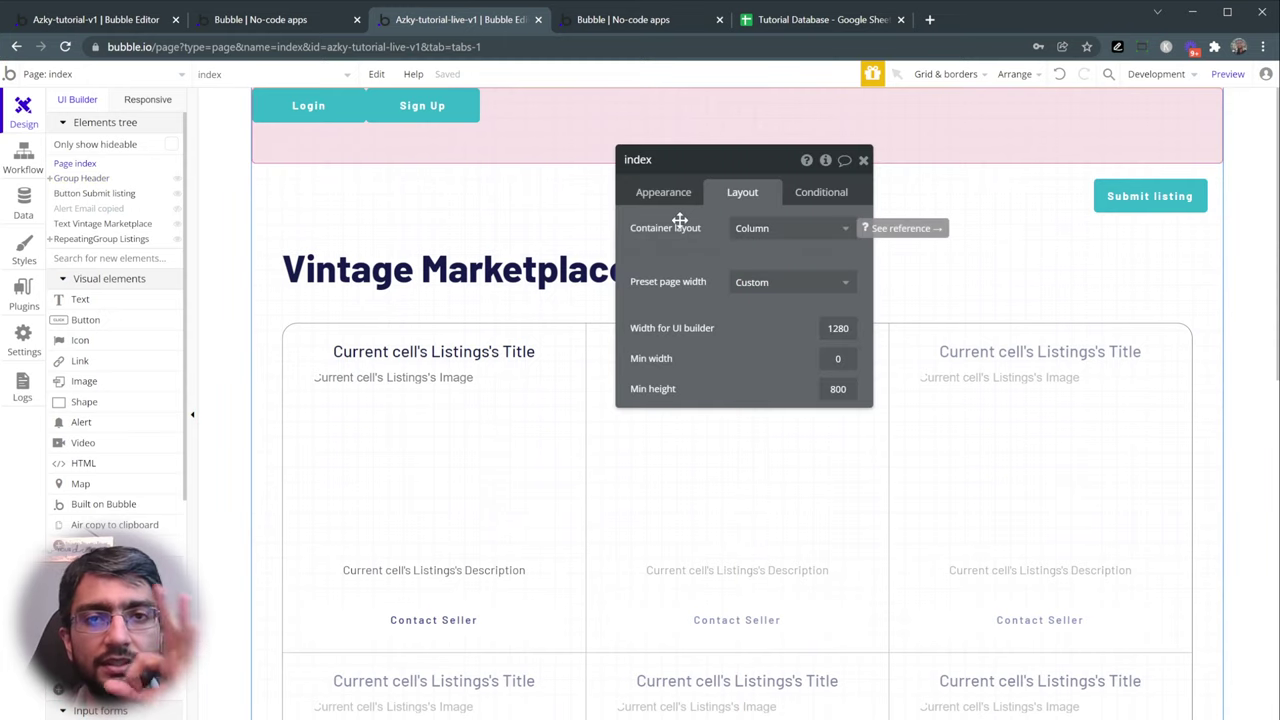
{"action": "left_click", "coordinate": [958, 143]}
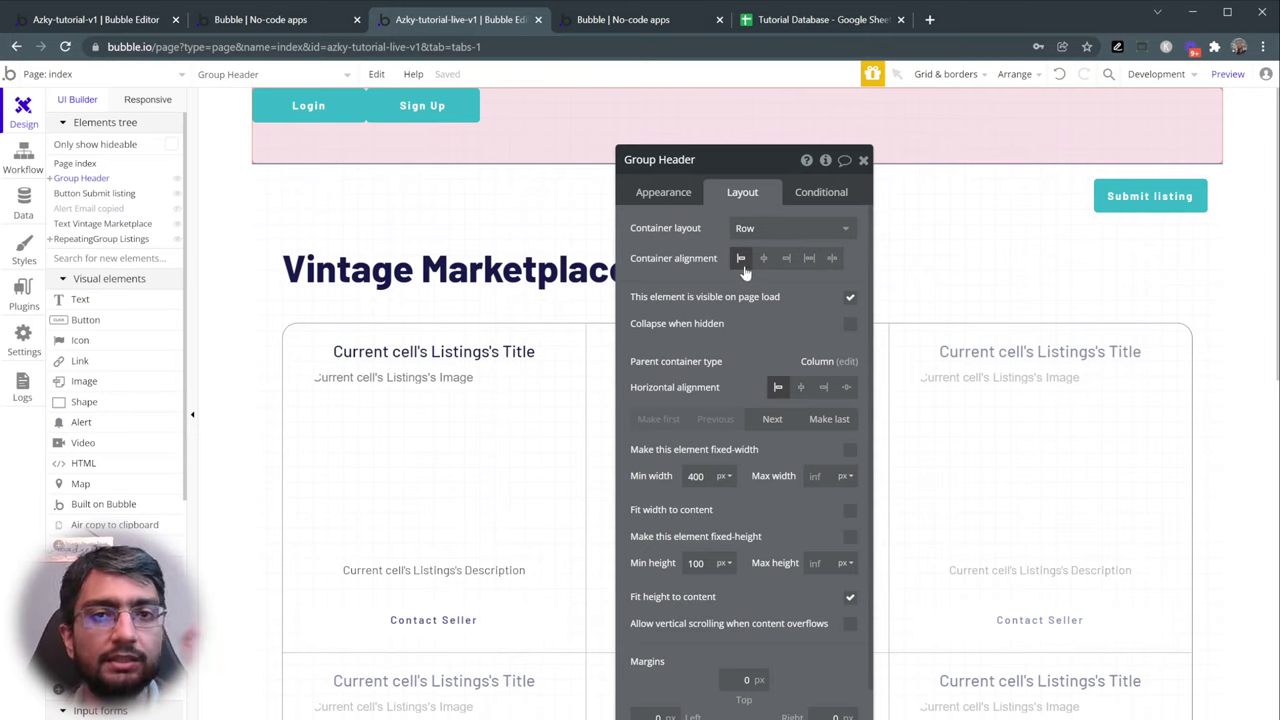
{"action": "left_click", "coordinate": [788, 261]}
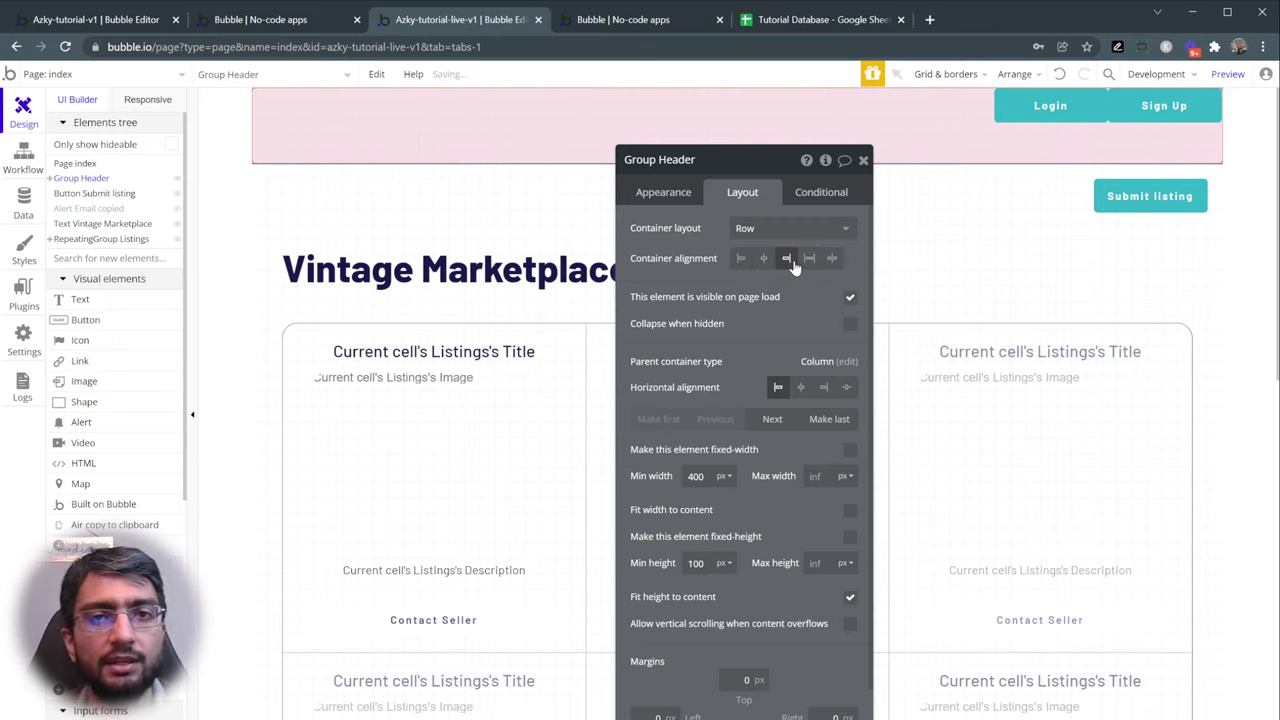
{"action": "left_click", "coordinate": [810, 259]}
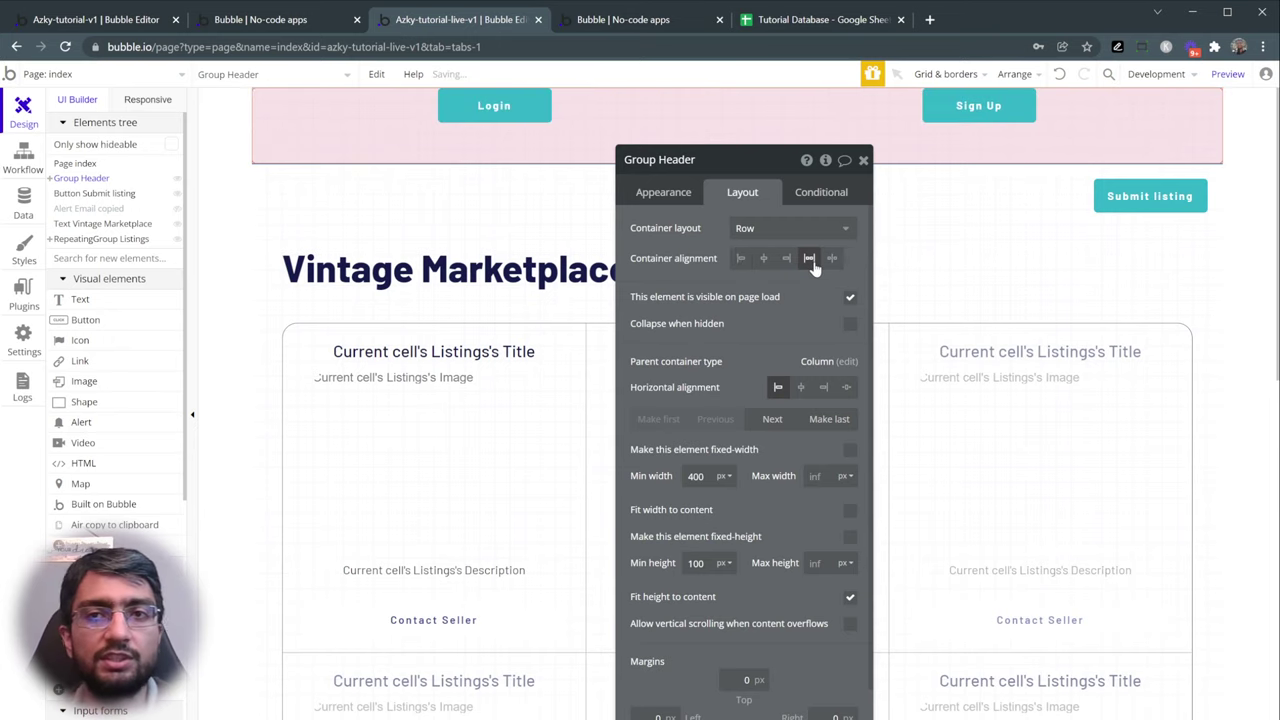
{"action": "left_click", "coordinate": [830, 260]}
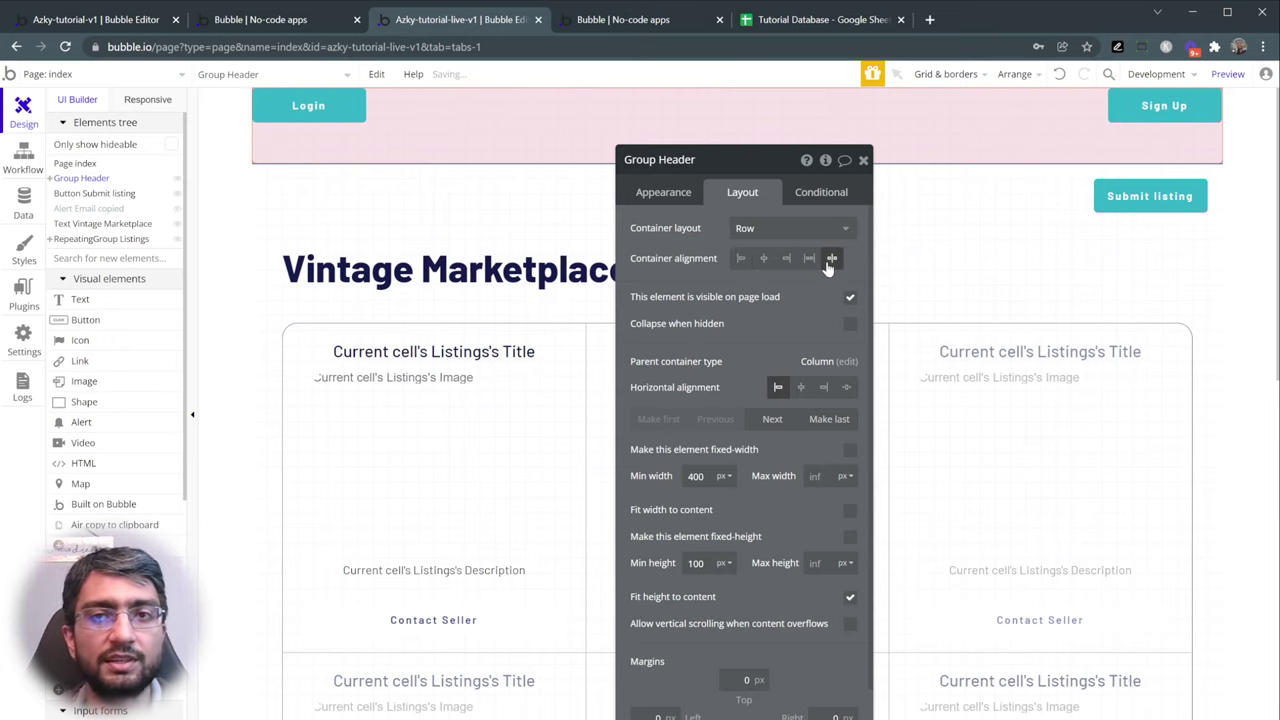
{"action": "left_click", "coordinate": [766, 260]}
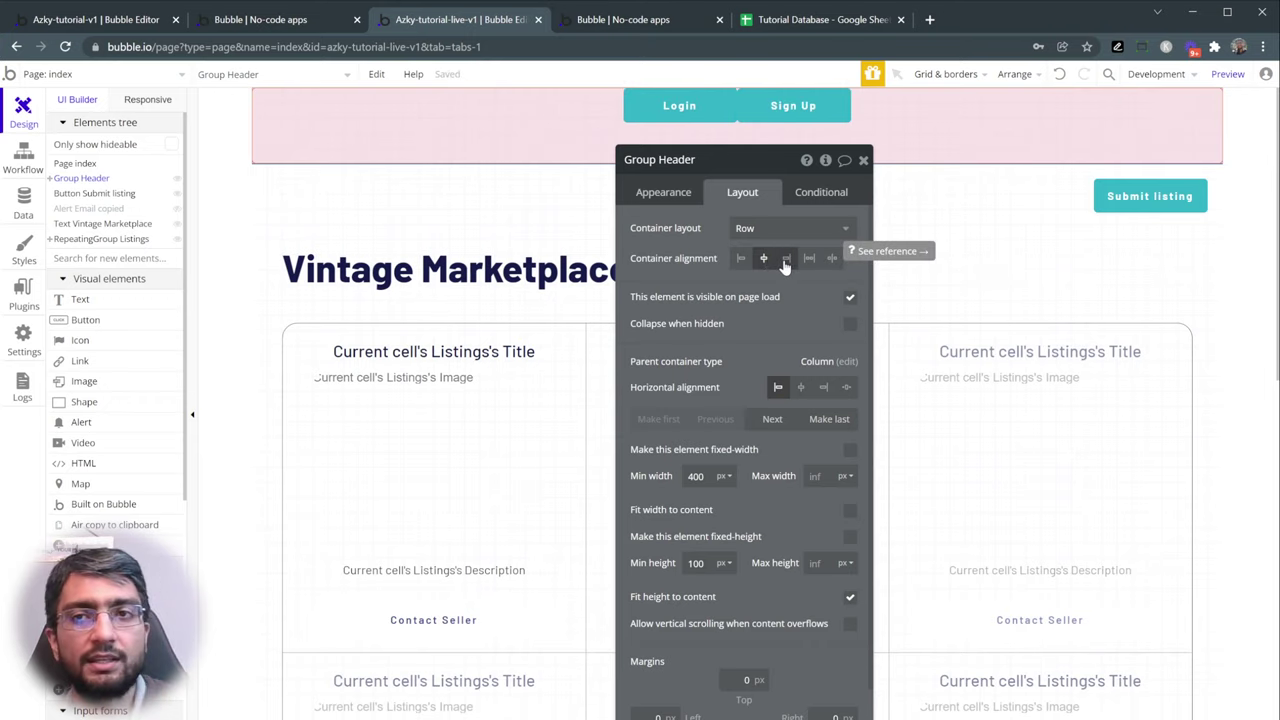
{"action": "left_click", "coordinate": [785, 260]}
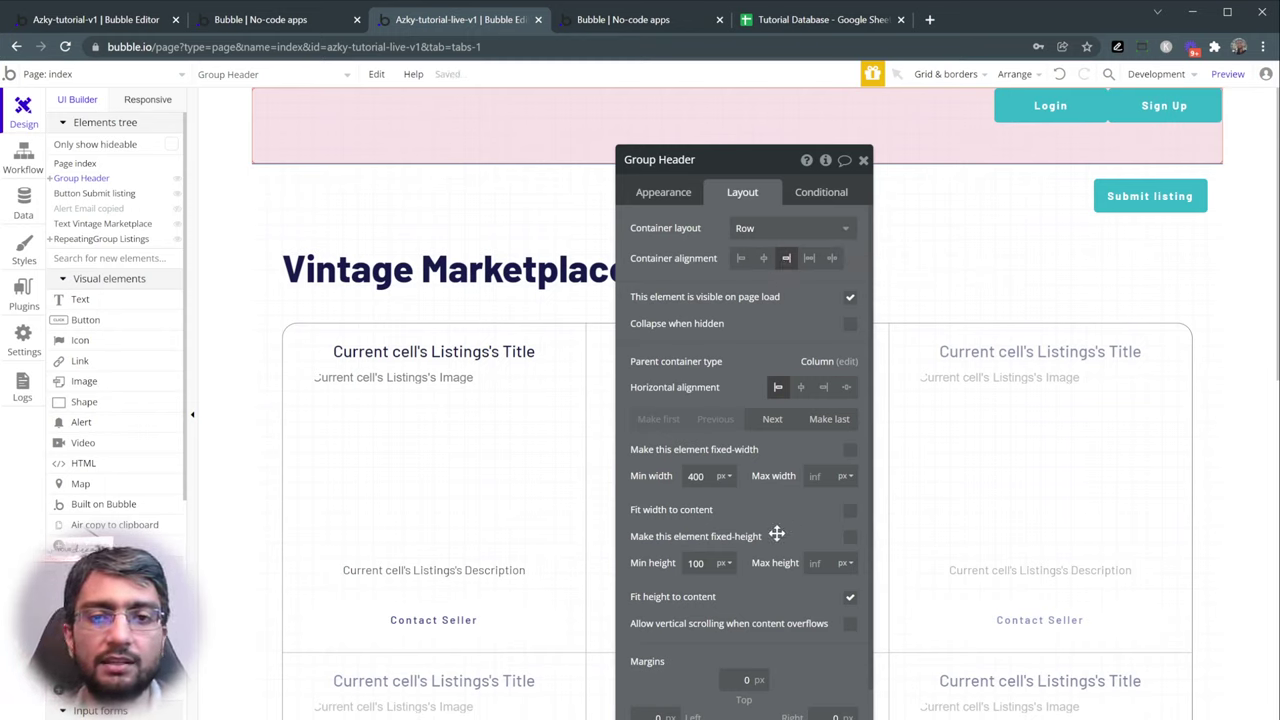
{"action": "left_click_drag", "start_coordinate": [741, 565], "coordinate": [693, 514]}
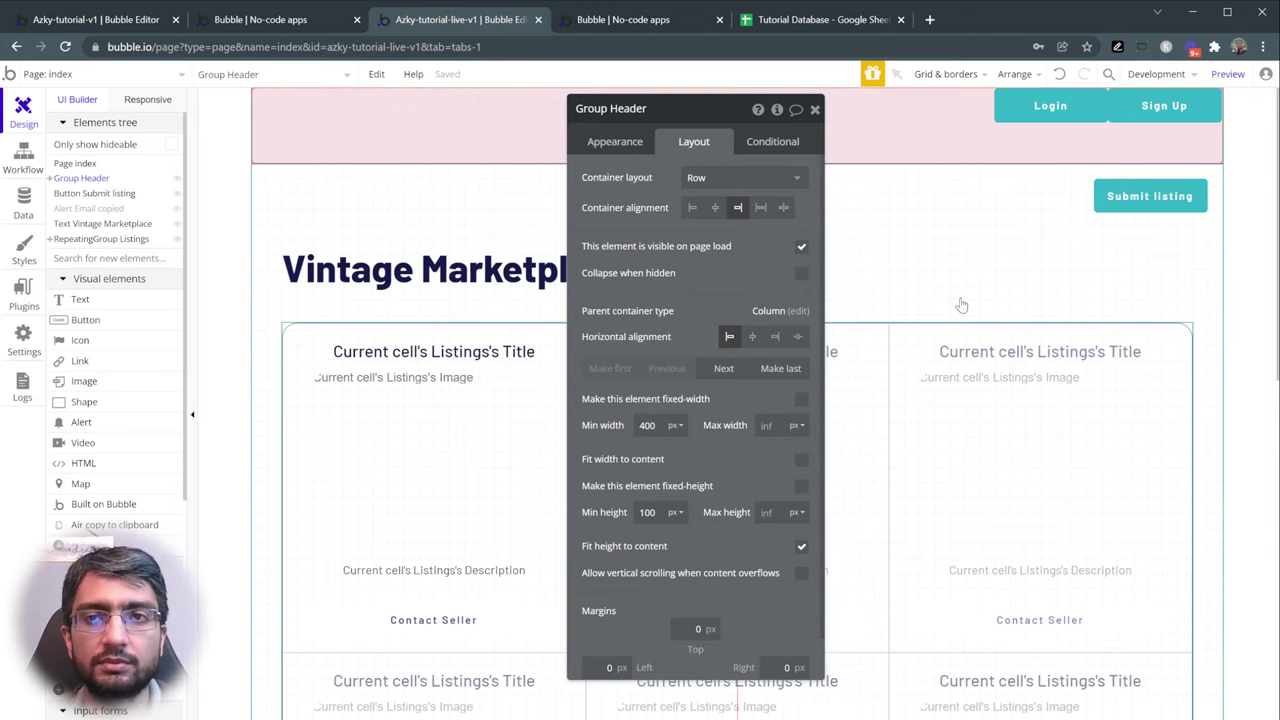
{"action": "left_click", "coordinate": [1115, 114]}
- Give Sign Up and Login a 20 px right margin and edit their top margins
{"action": "left_click", "coordinate": [778, 546]}
{"action": "type", "text": "20"}
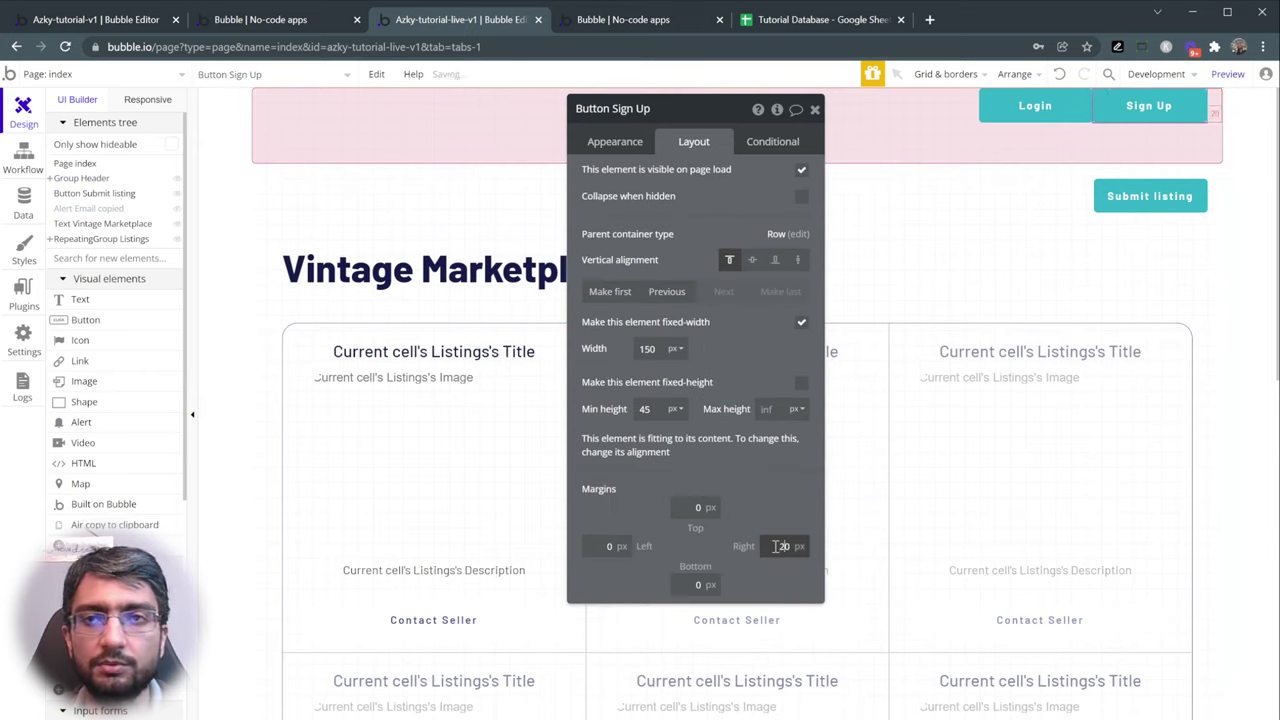
{"action": "left_click", "coordinate": [690, 507]}
{"action": "type", "text": "20"}
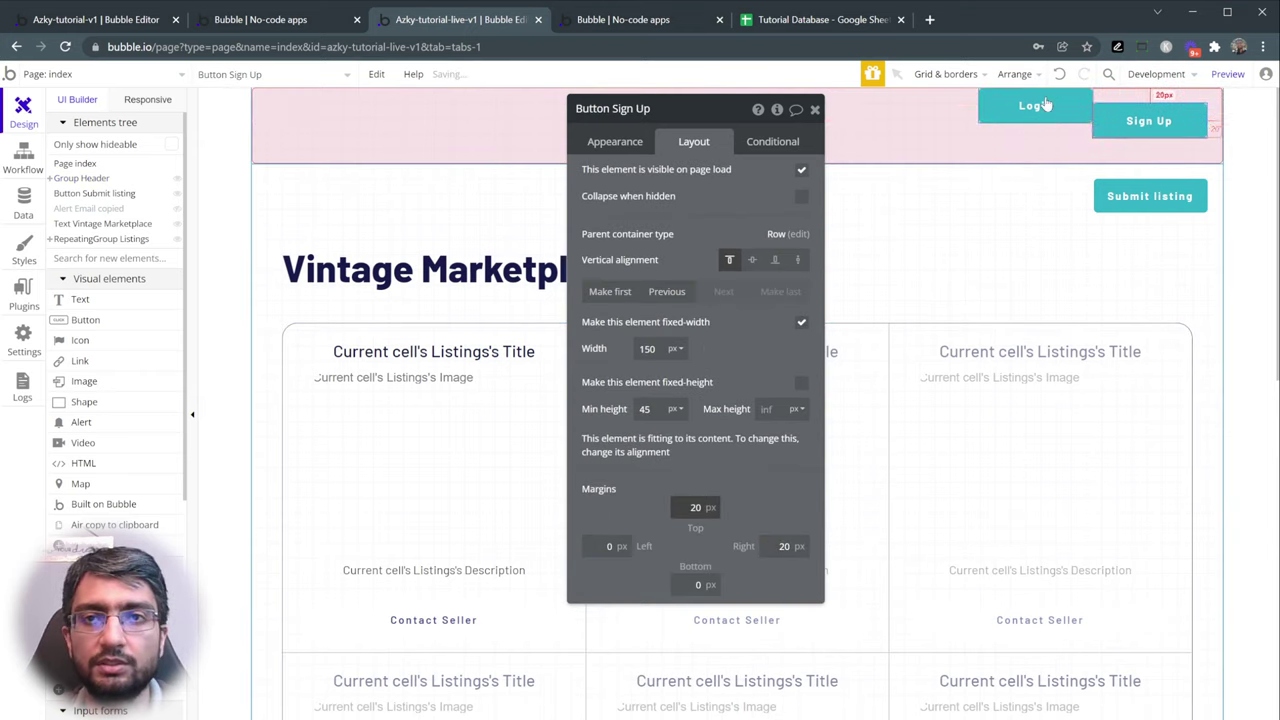
{"action": "left_click", "coordinate": [1045, 105]}
{"action": "left_click", "coordinate": [778, 546]}
{"action": "type", "text": "20"}
{"action": "left_click", "coordinate": [695, 507]}
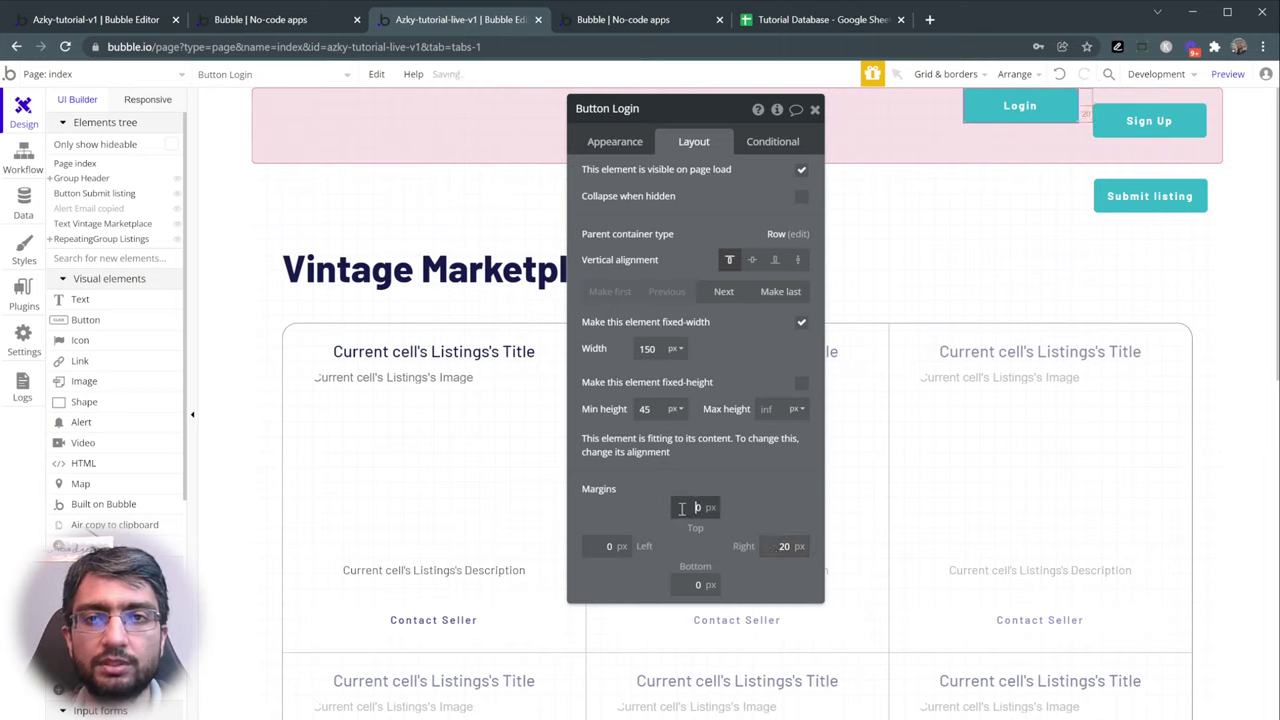
{"action": "type", "text": "20"}
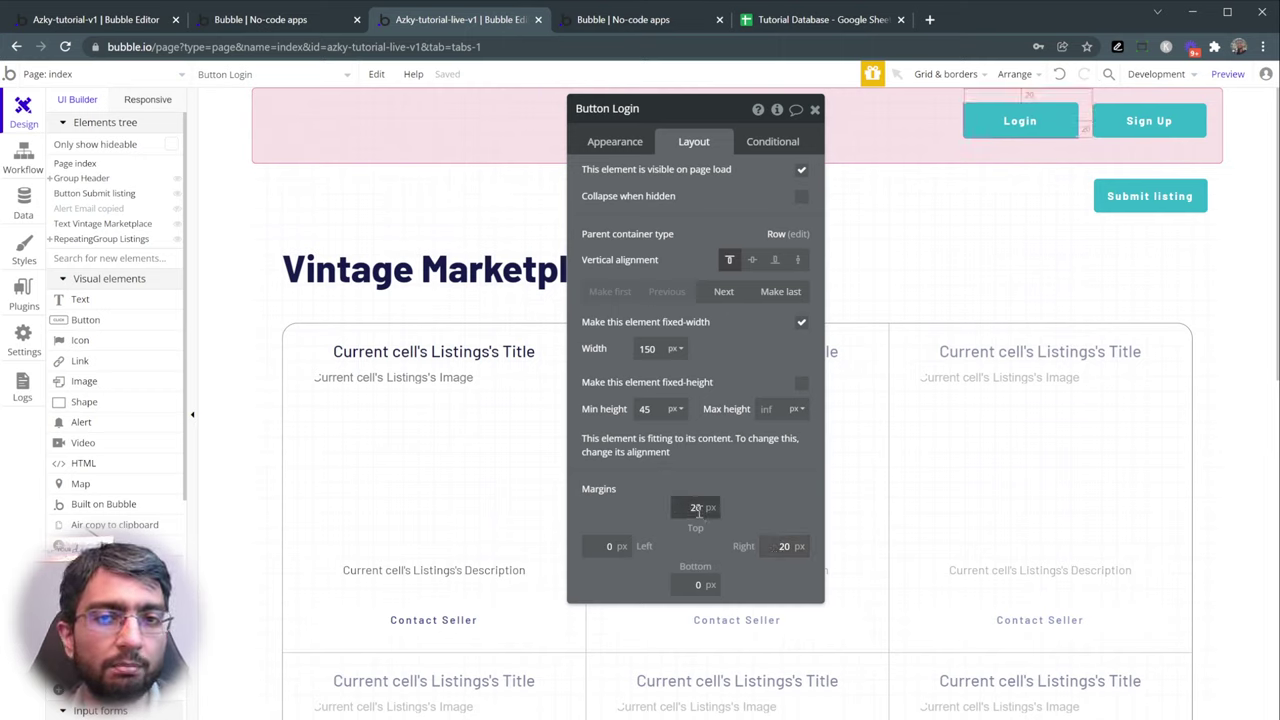
{"action": "type", "text": "0"}
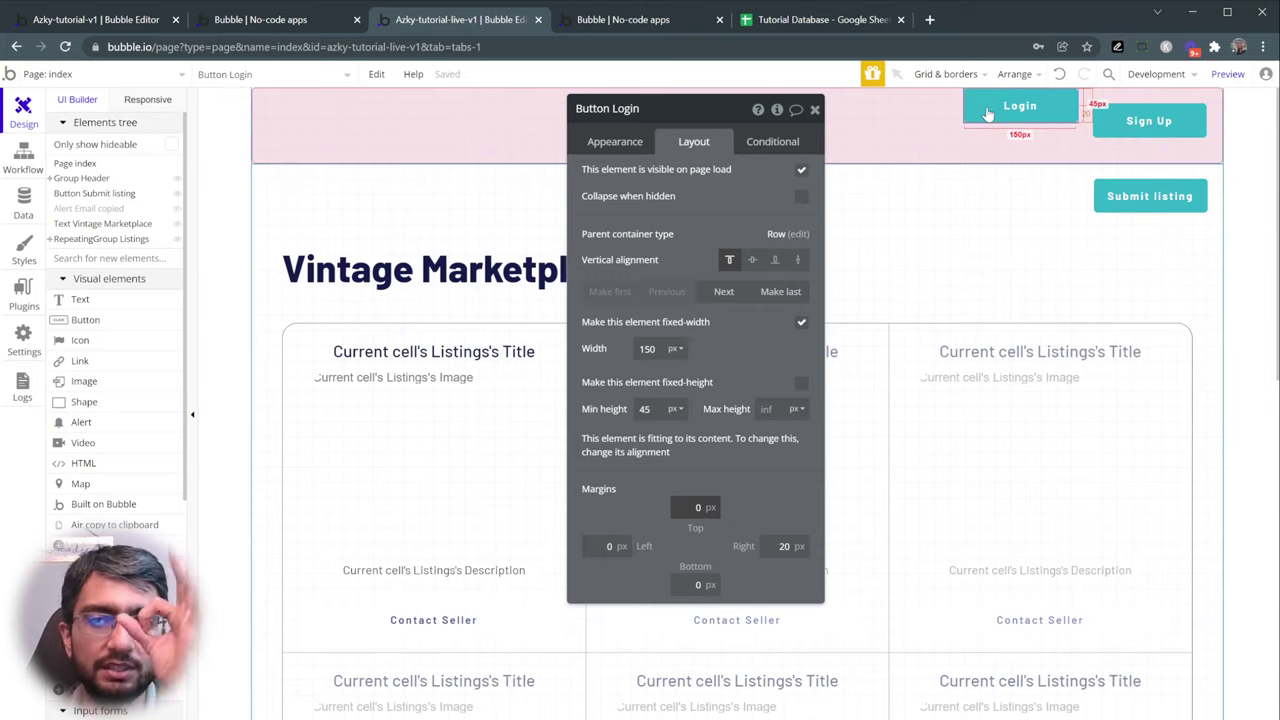
- Vertically center Login and Sign Up in the header, resetting Sign Up's top margin to 0
{"action": "left_click", "coordinate": [752, 259]}
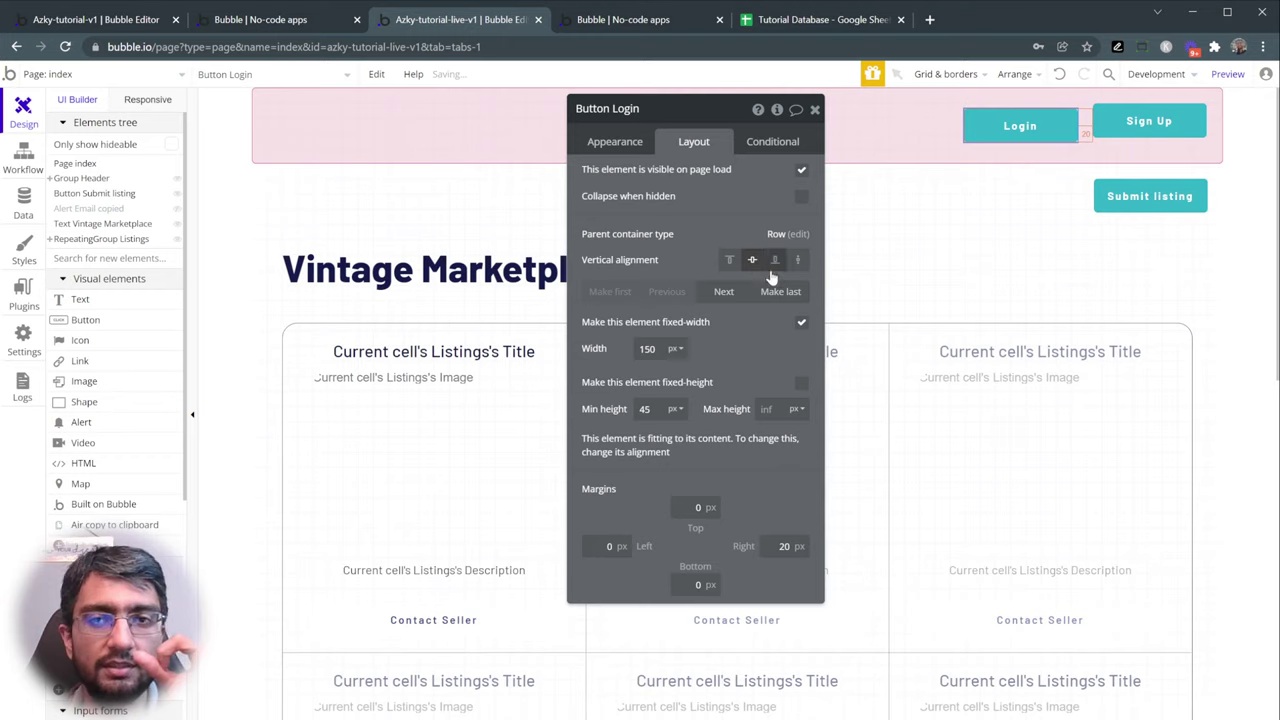
{"action": "left_click", "coordinate": [1129, 124]}
{"action": "left_click", "coordinate": [684, 507]}
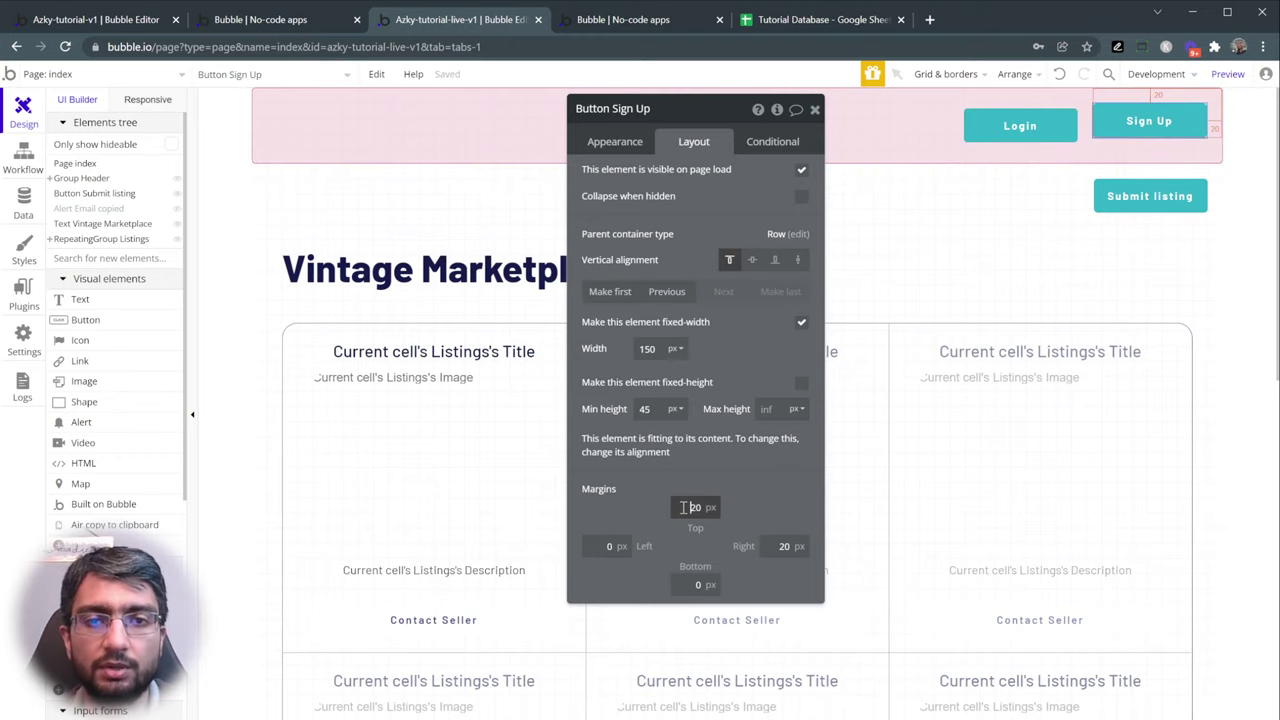
{"action": "type", "text": "0"}
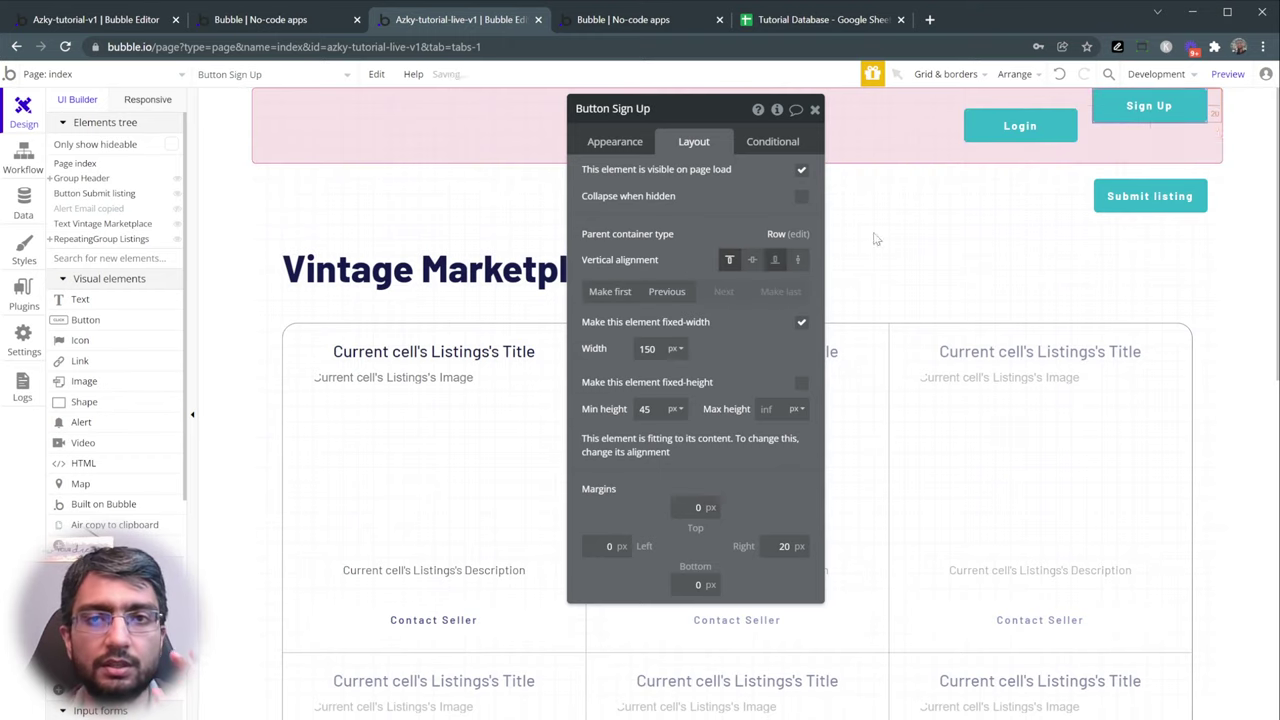
{"action": "left_click", "coordinate": [752, 260]}
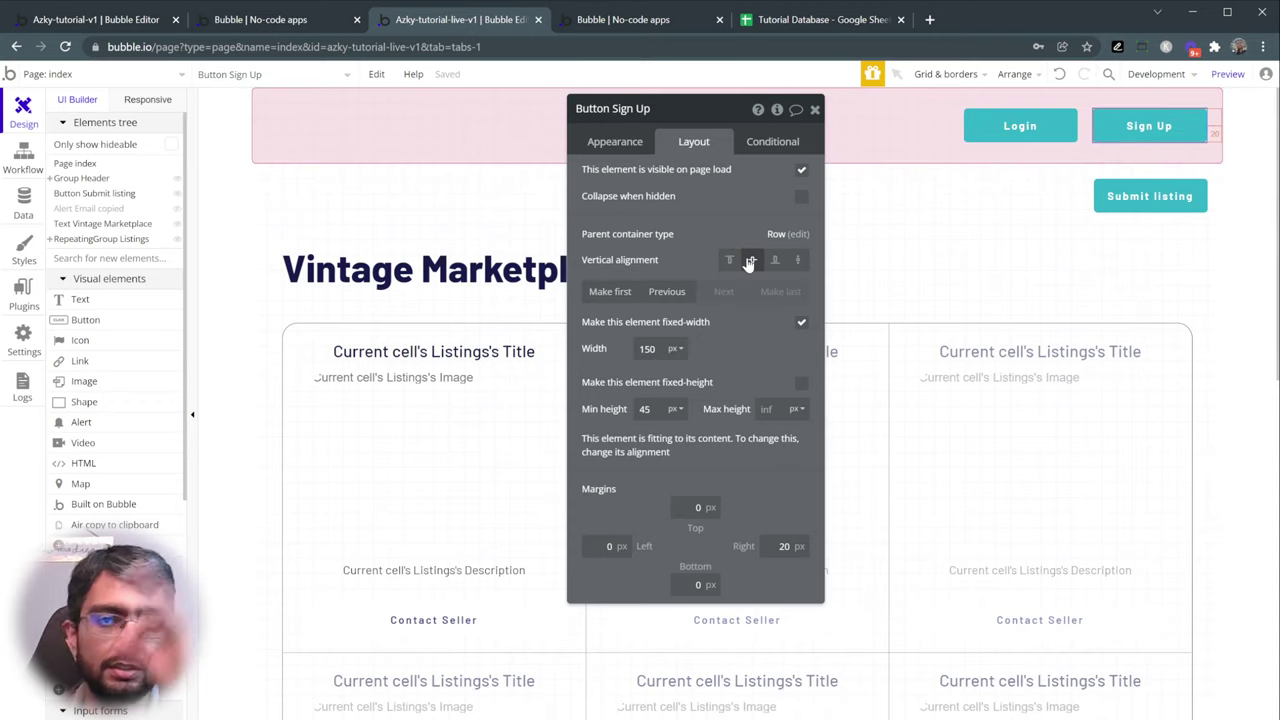
{"action": "left_click", "coordinate": [1143, 206]}
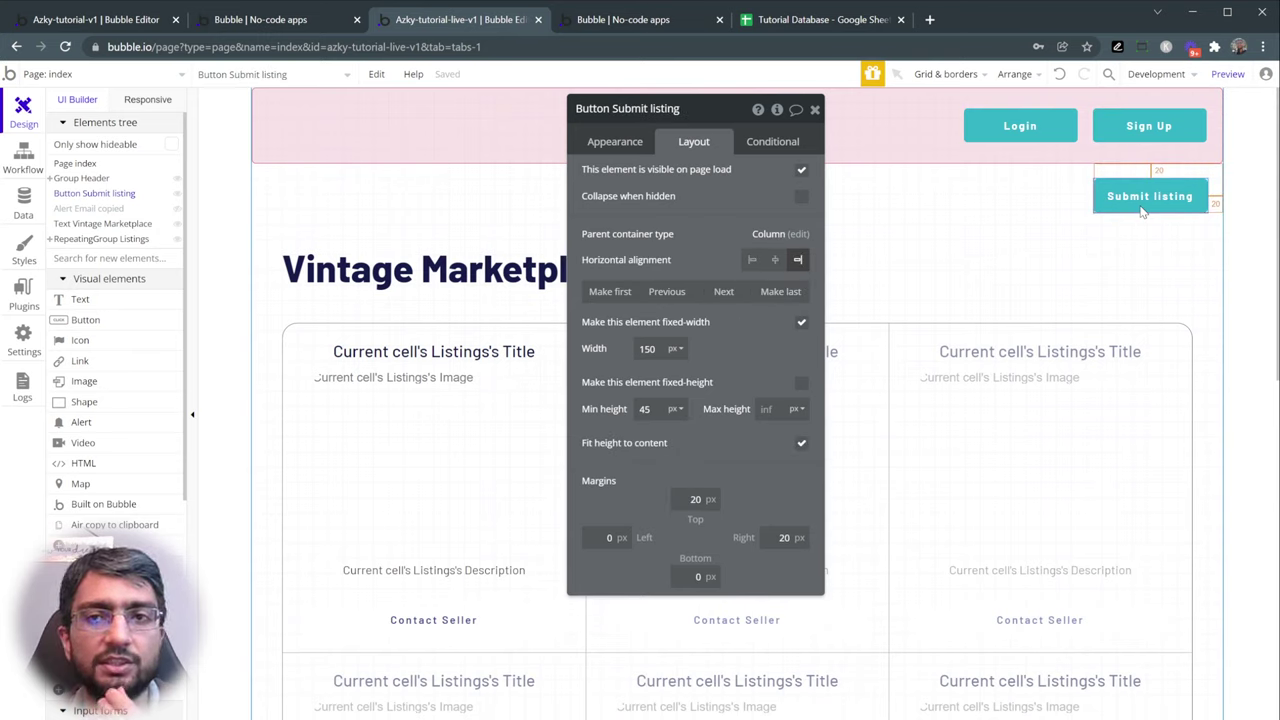
- Drag the Submit listing button into the header beside Sign Up
{"action": "right_click", "coordinate": [1143, 210]}
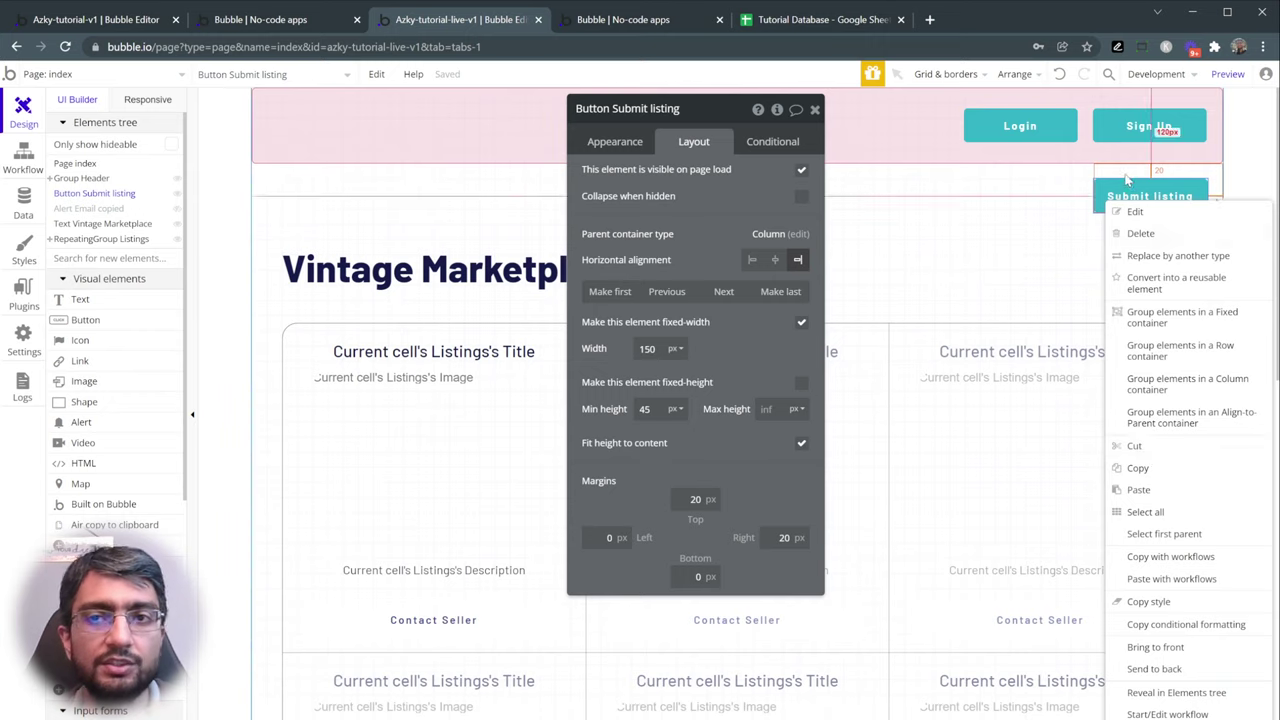
{"action": "left_click", "coordinate": [1166, 127]}
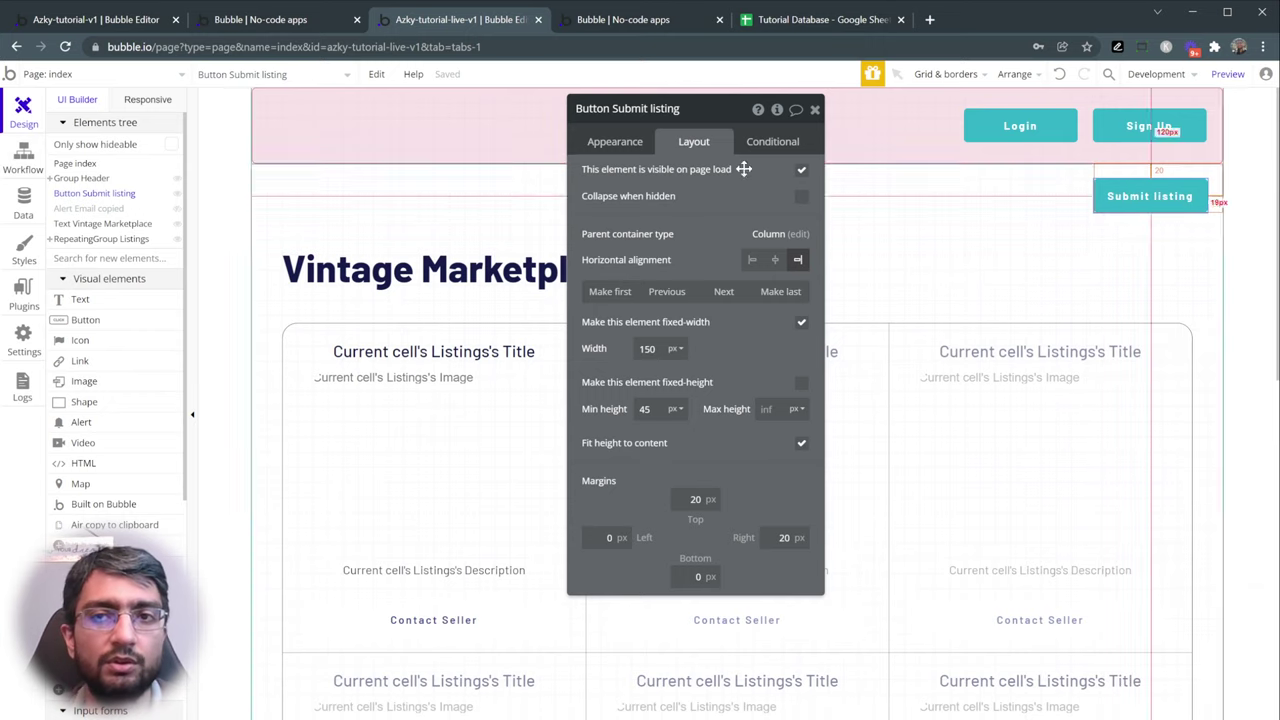
{"action": "double_click", "coordinate": [1141, 197]}
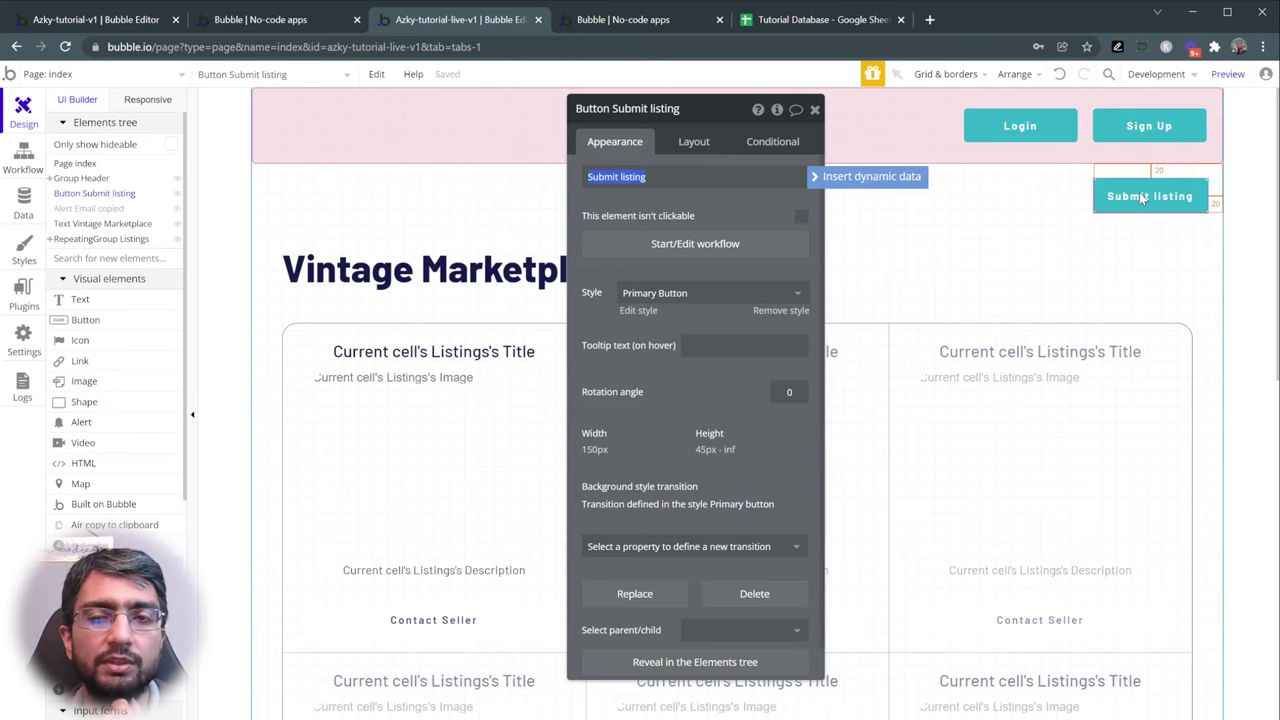
{"action": "right_click", "coordinate": [1141, 197]}
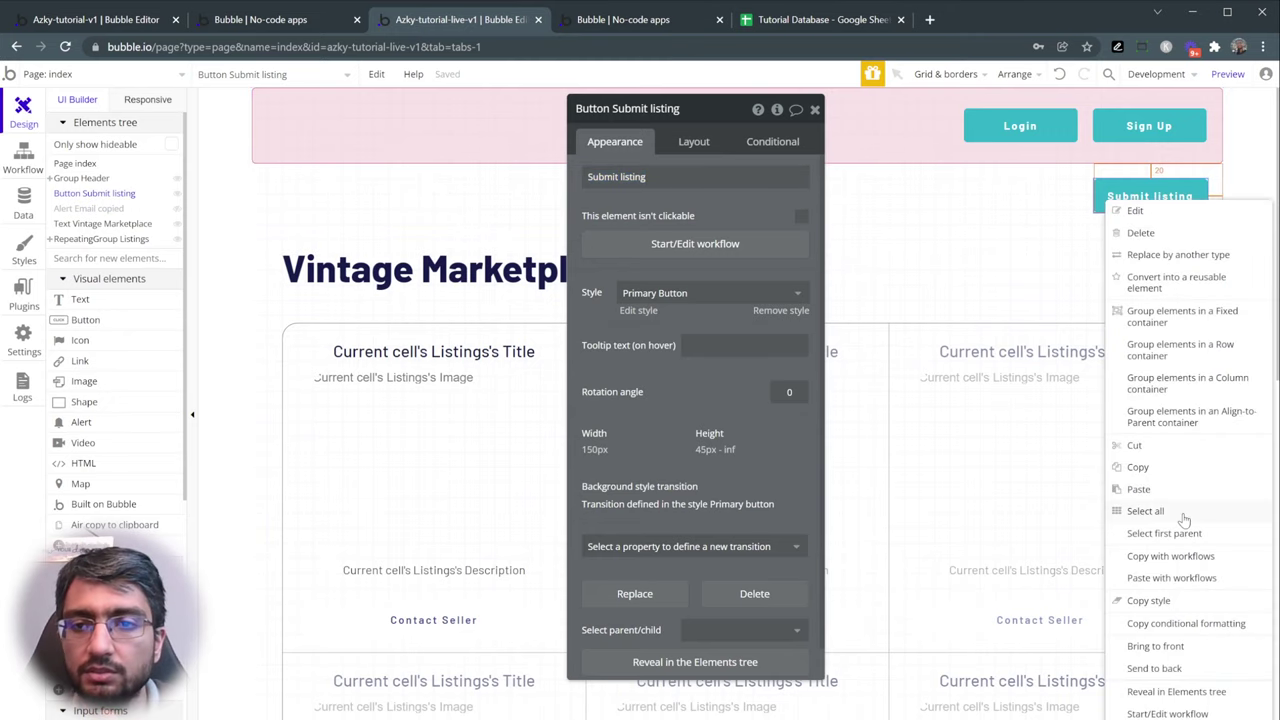
{"action": "key", "text": "Escape"}
{"action": "left_click_drag", "start_coordinate": [1118, 196], "coordinate": [1097, 126]}
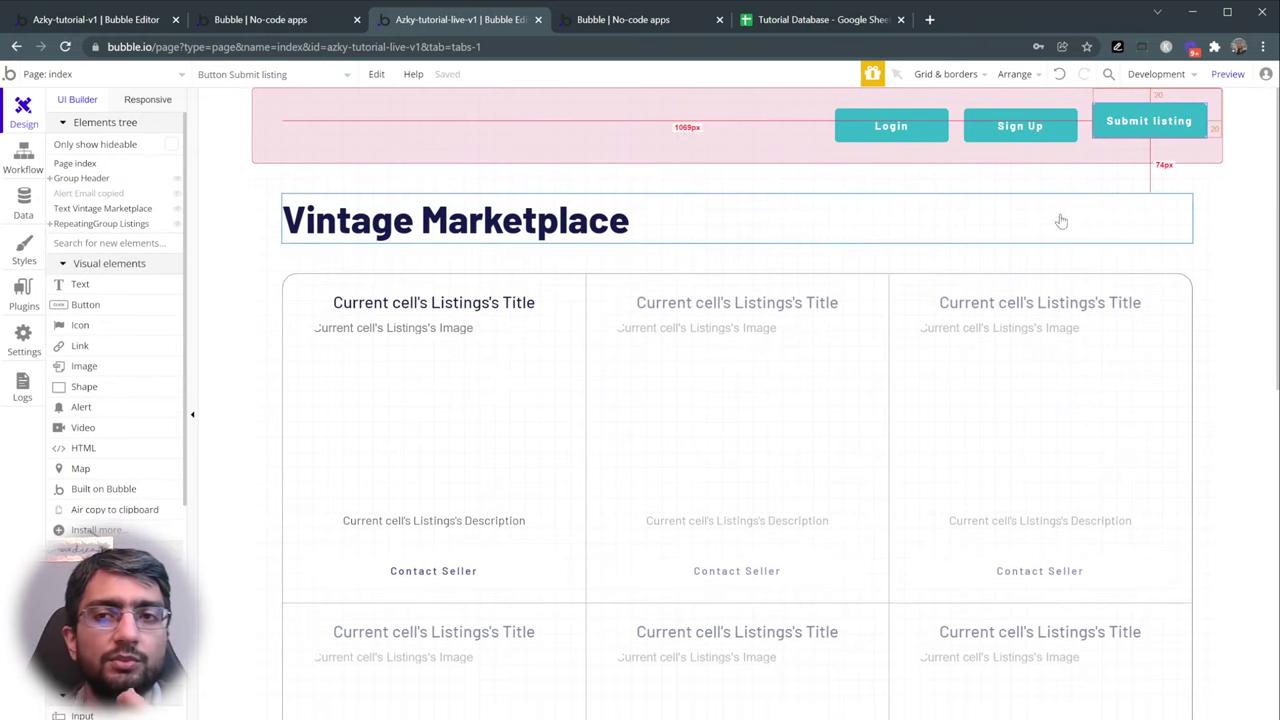
- Set Submit listing's top margin to 0 and center it vertically in the header
{"action": "double_click", "coordinate": [1123, 119]}
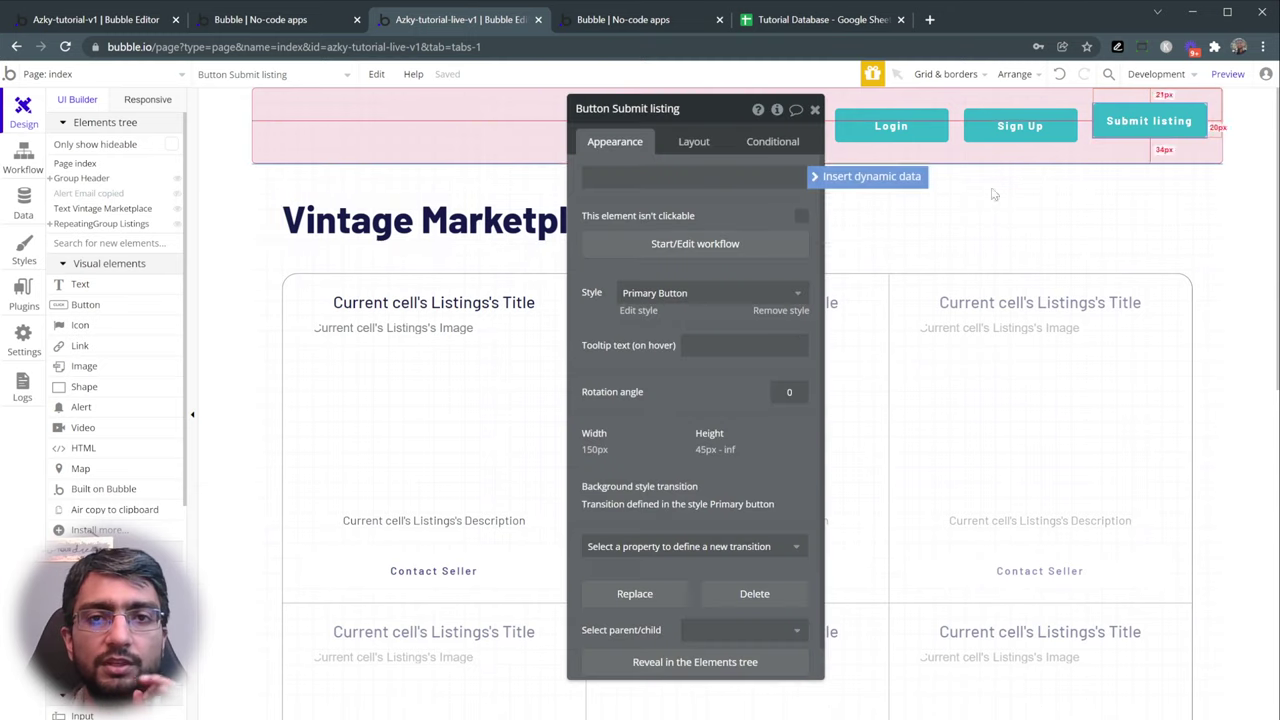
{"action": "left_click", "coordinate": [711, 143]}
{"action": "double_click", "coordinate": [694, 508]}
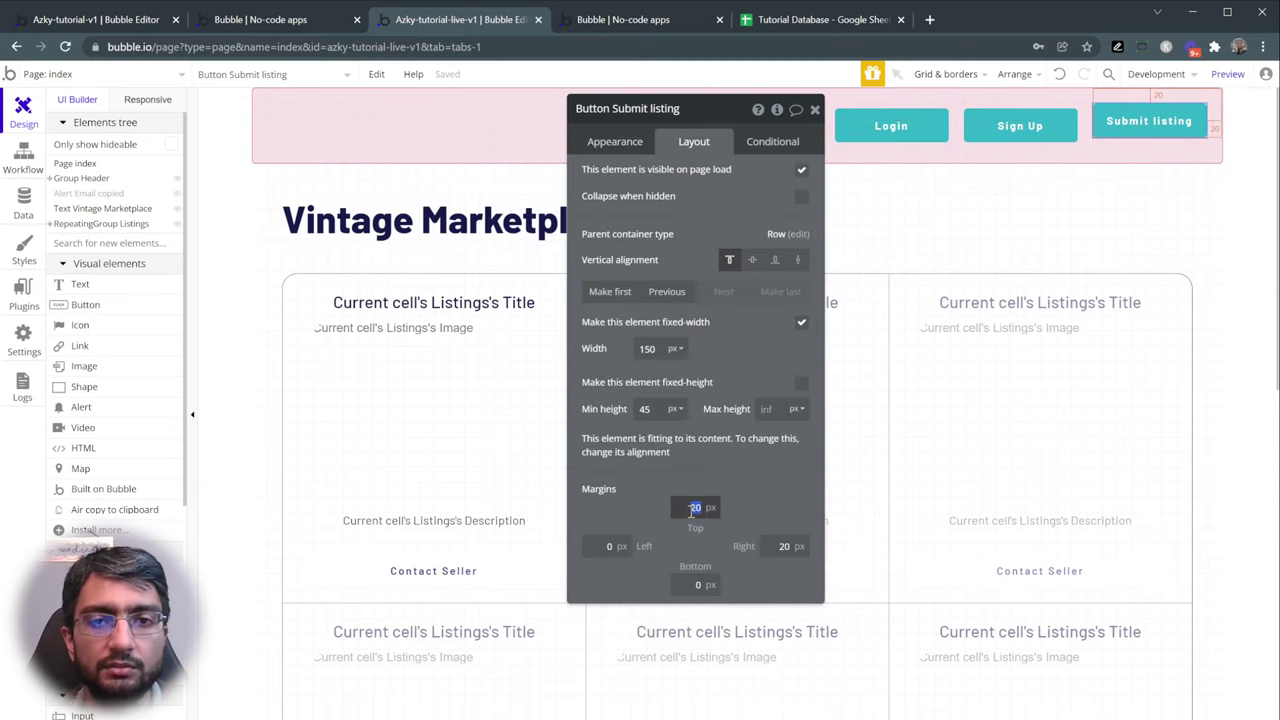
{"action": "type", "text": "0"}
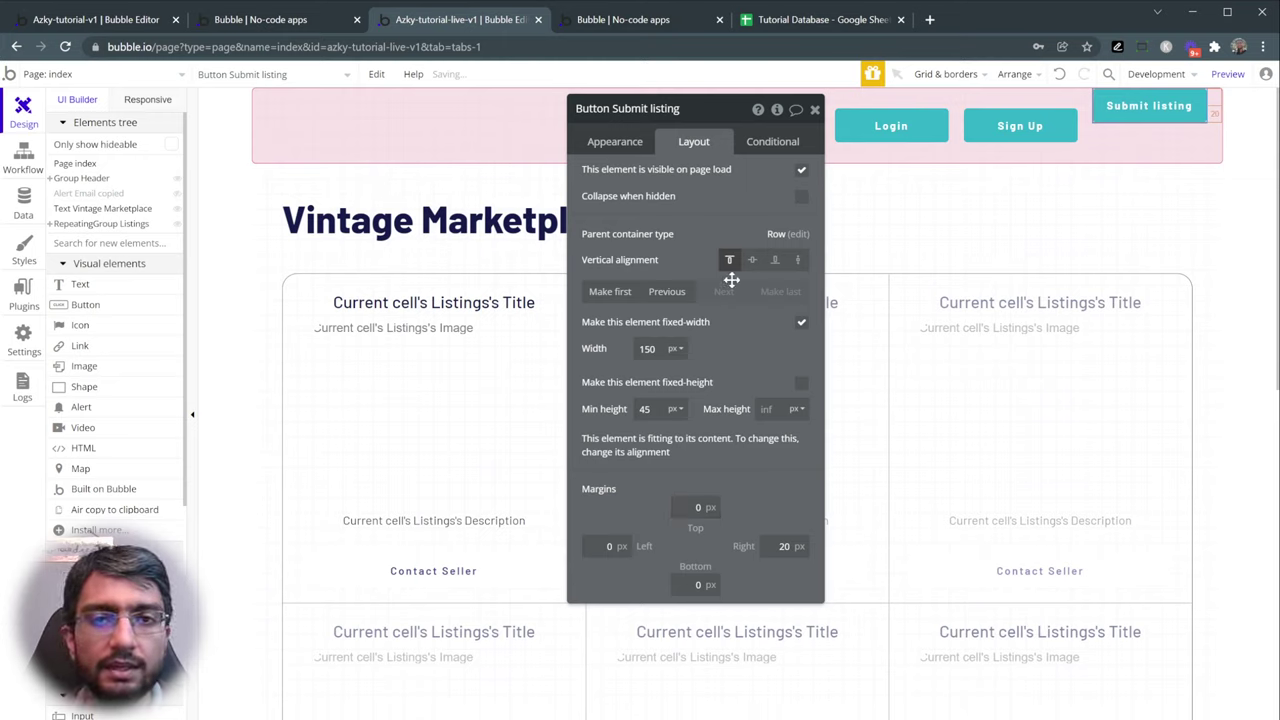
{"action": "left_click", "coordinate": [752, 261]}
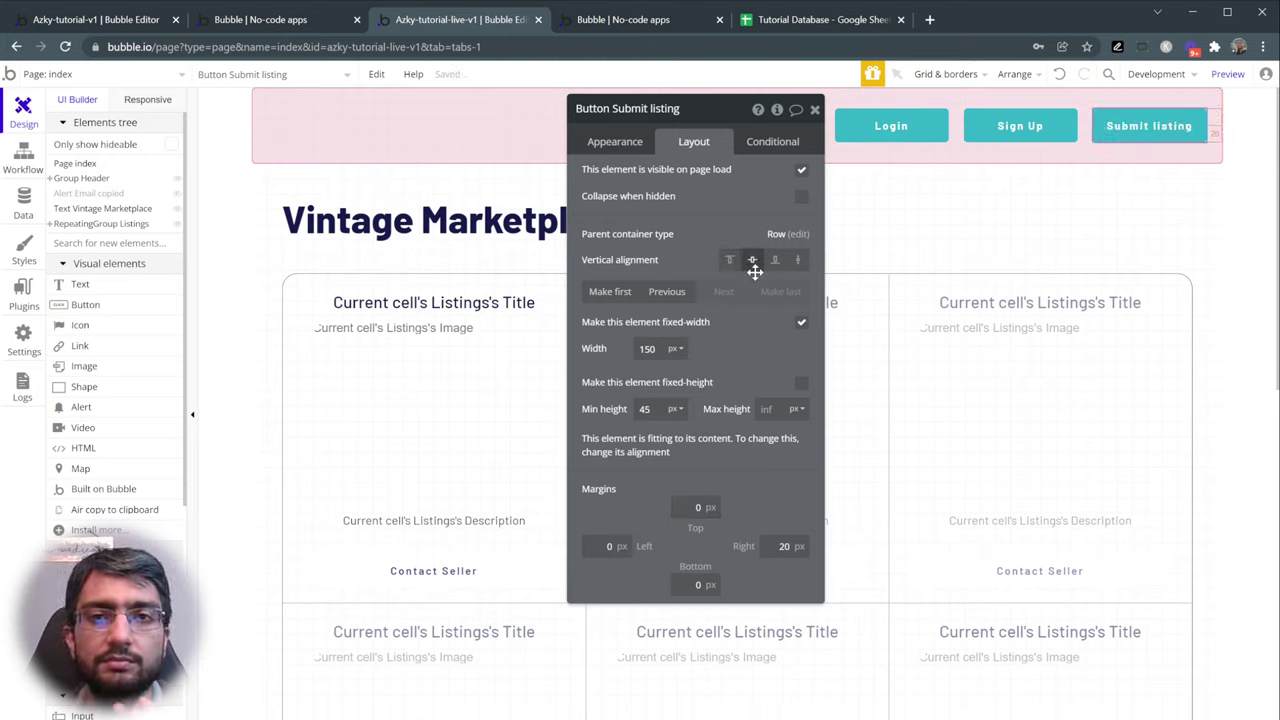
{"action": "left_click", "coordinate": [1092, 145]}
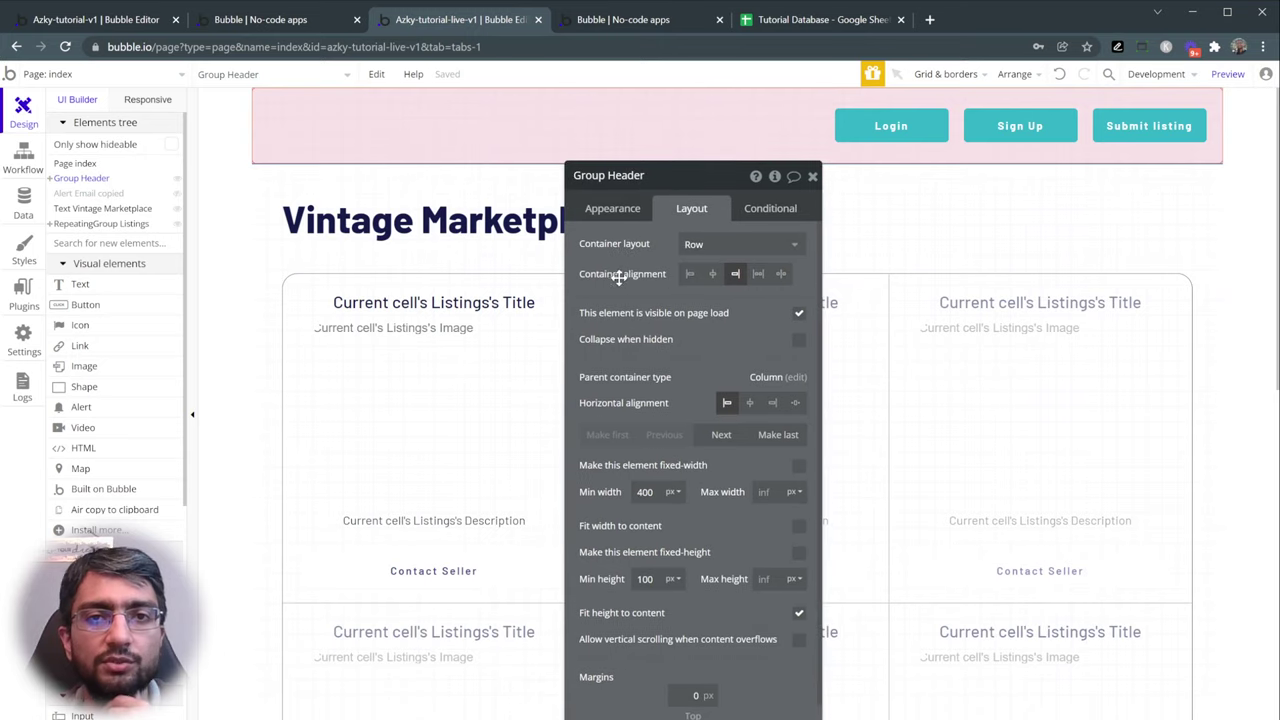
- Try each Group Header container alignment option, then restore right alignment
{"action": "left_click", "coordinate": [684, 289]}
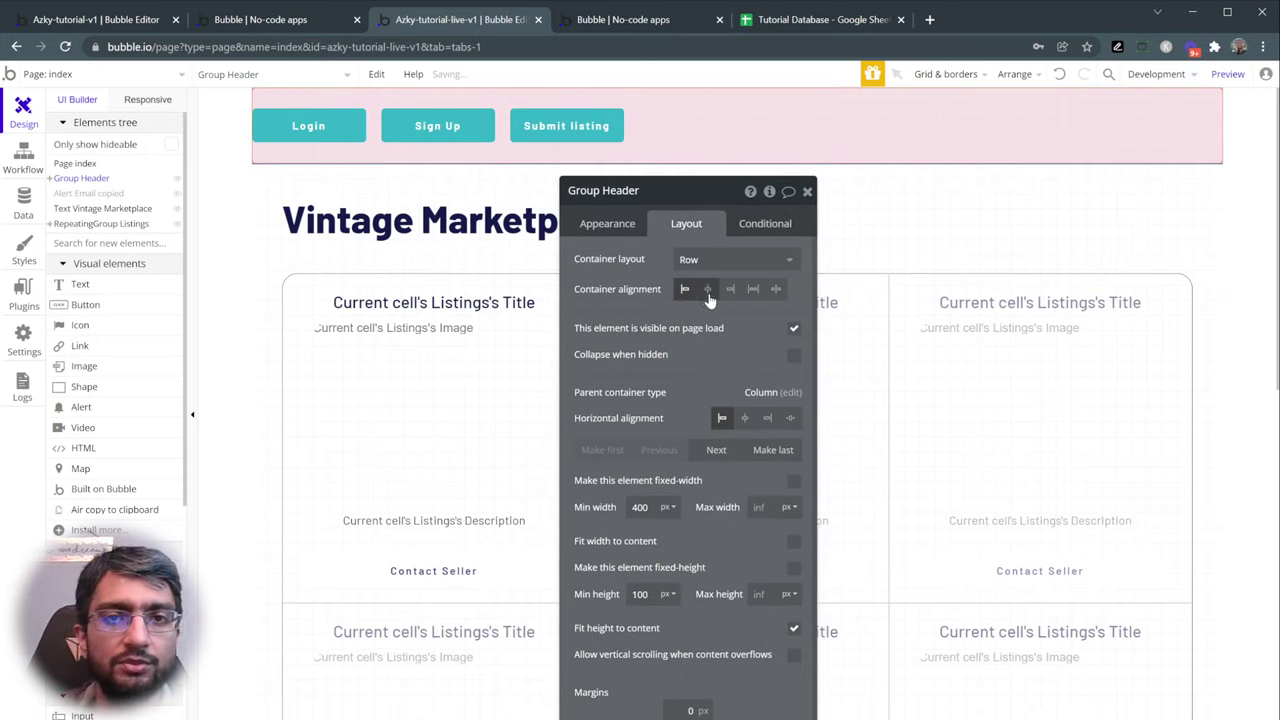
{"action": "left_click", "coordinate": [707, 289]}
{"action": "left_click", "coordinate": [730, 289]}
{"action": "left_click", "coordinate": [776, 289]}
{"action": "left_click", "coordinate": [753, 289]}
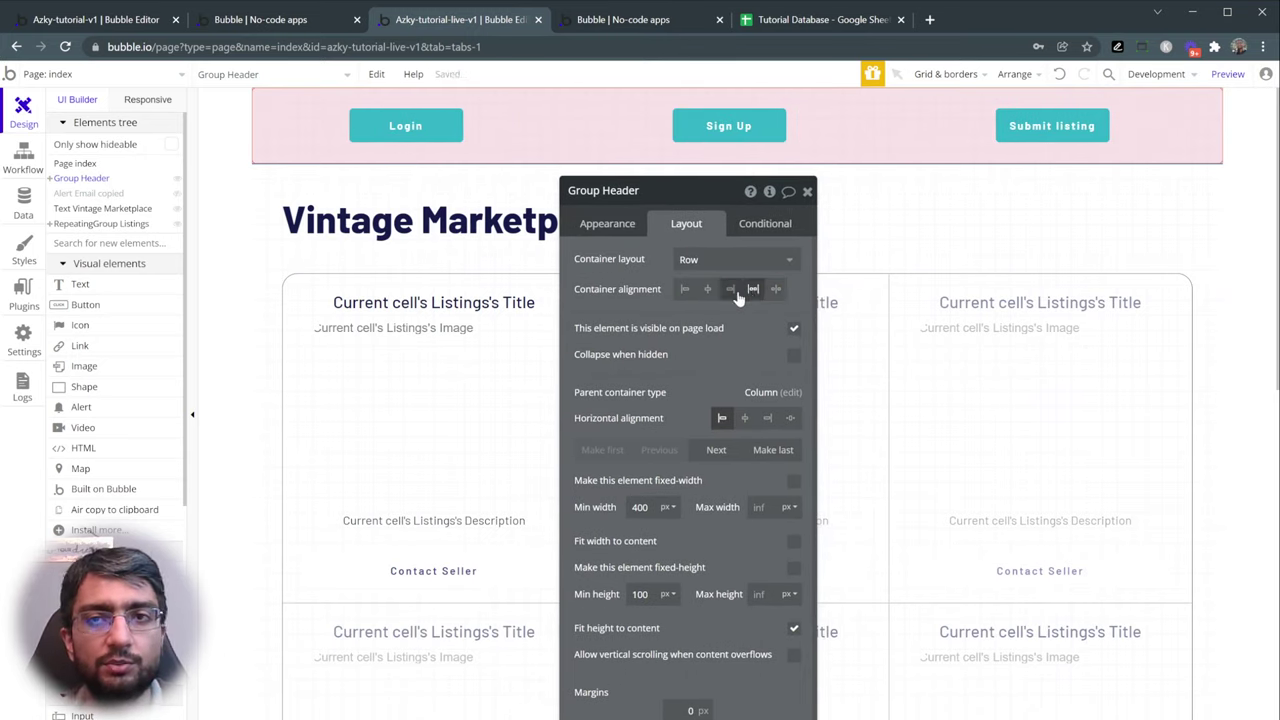
{"action": "left_click", "coordinate": [730, 289]}
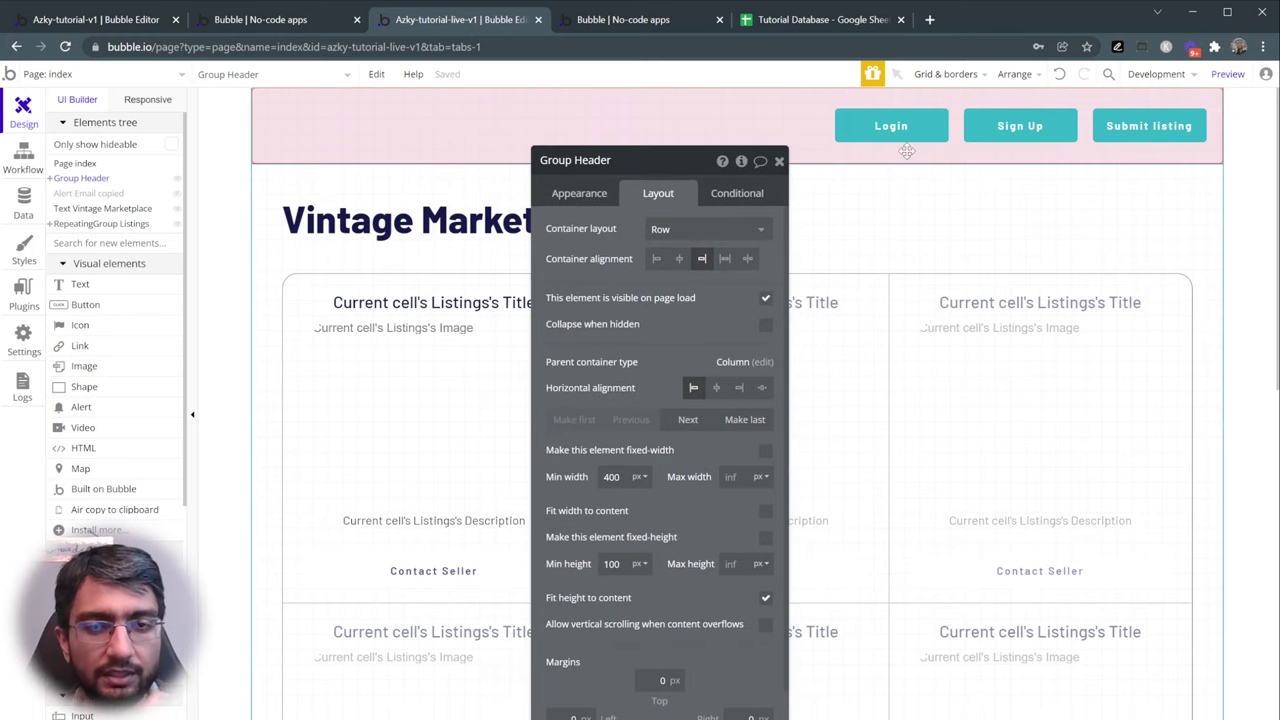
- Test reordering the header buttons, leaving them as Login, Sign Up, Submit listing
{"action": "left_click", "coordinate": [1116, 138]}
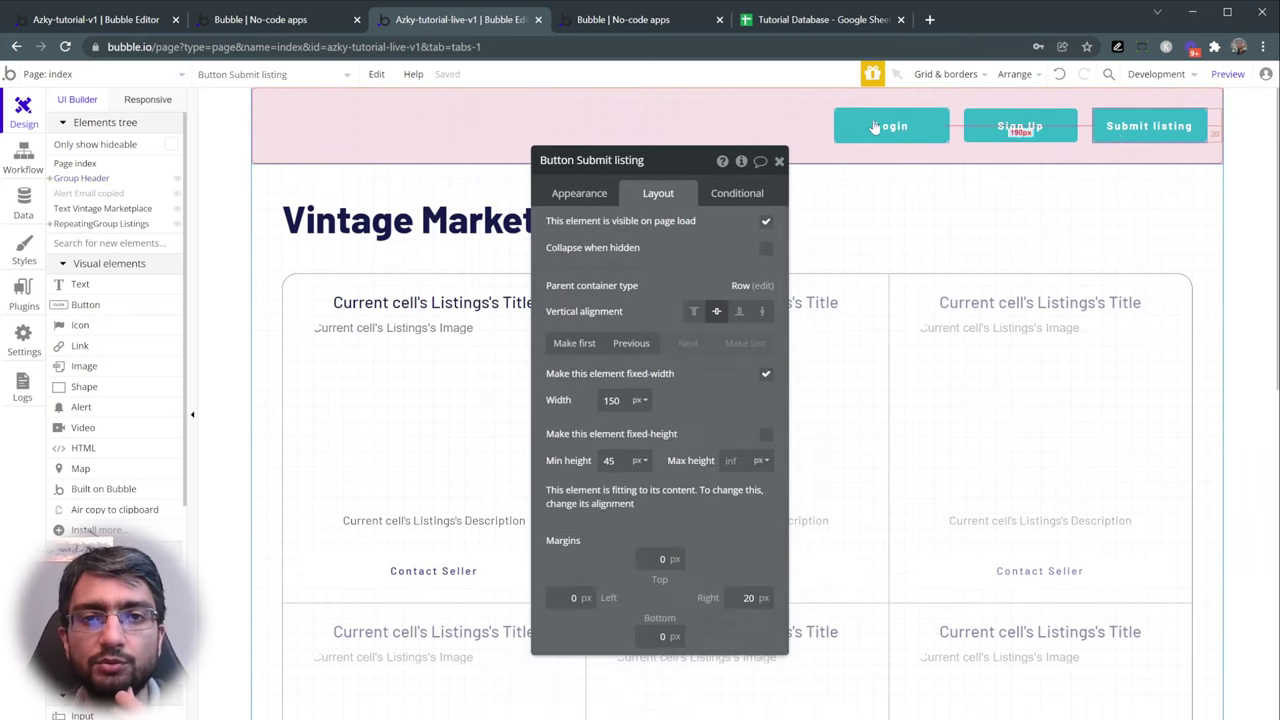
{"action": "left_click", "coordinate": [645, 350]}
{"action": "left_click", "coordinate": [640, 350]}
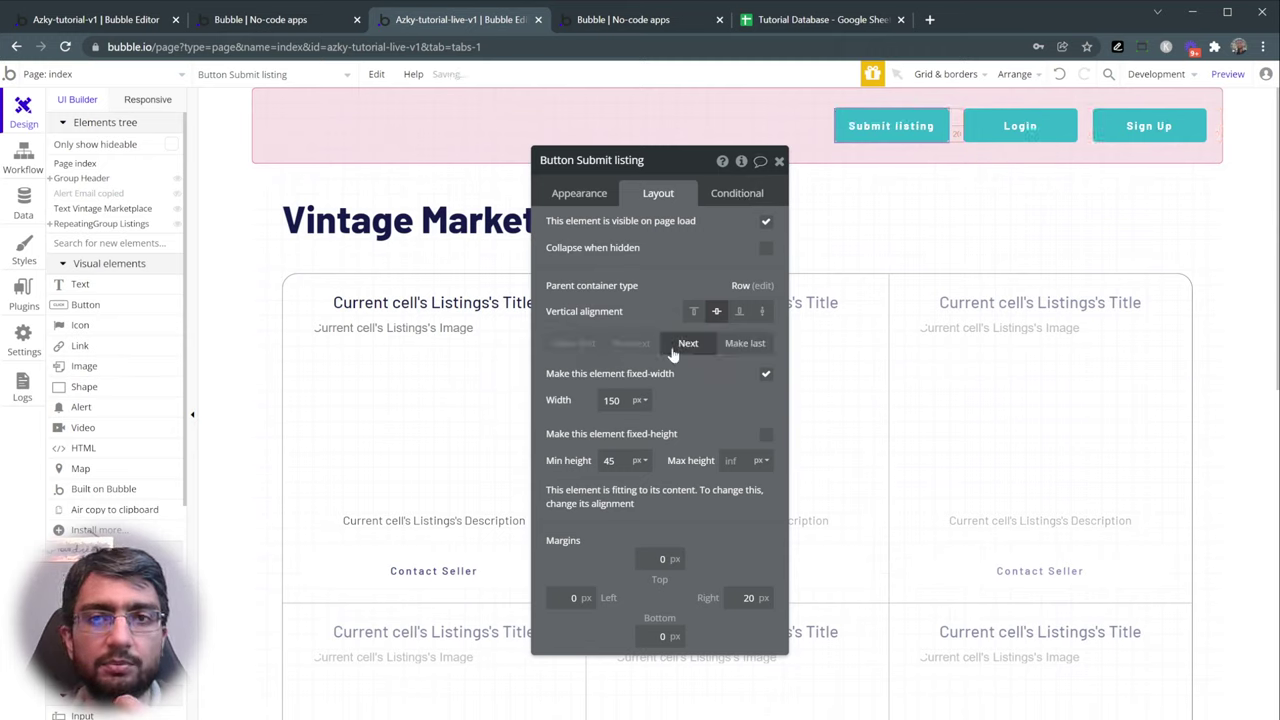
{"action": "left_click", "coordinate": [680, 350]}
{"action": "left_click", "coordinate": [680, 350]}
{"action": "left_click", "coordinate": [1022, 127]}
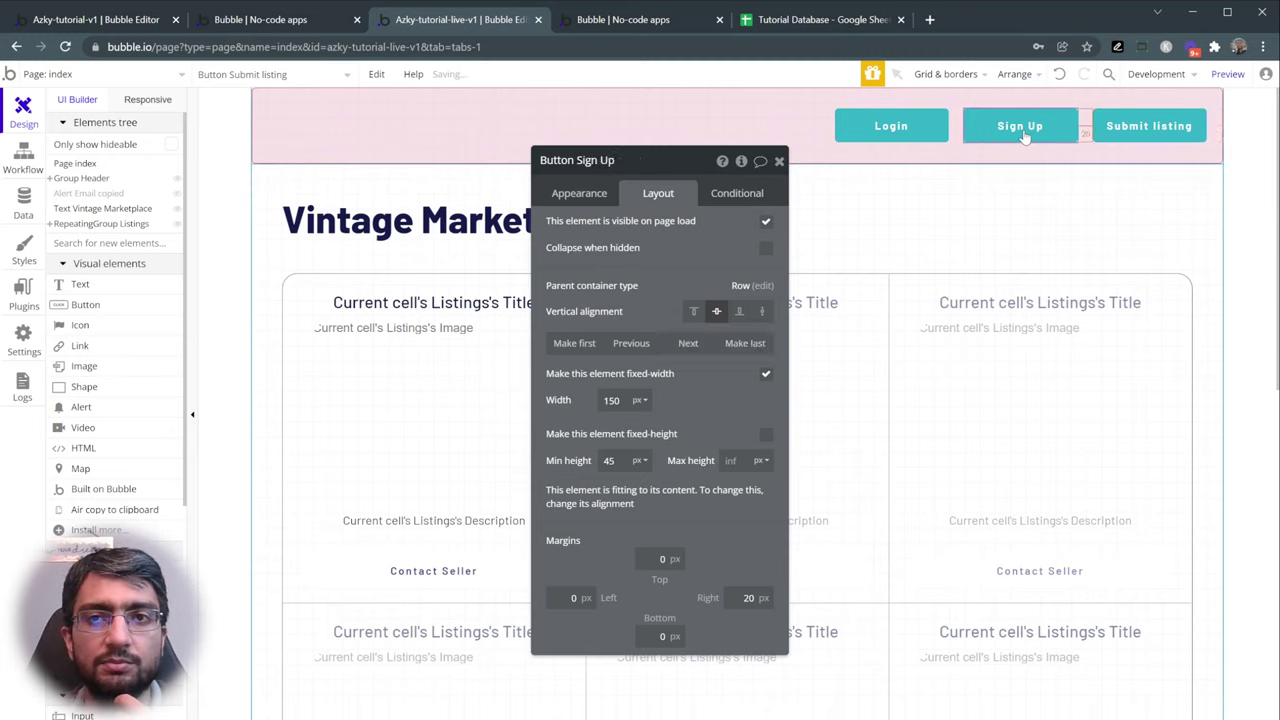
{"action": "left_click", "coordinate": [891, 127]}
{"action": "left_click", "coordinate": [687, 343]}
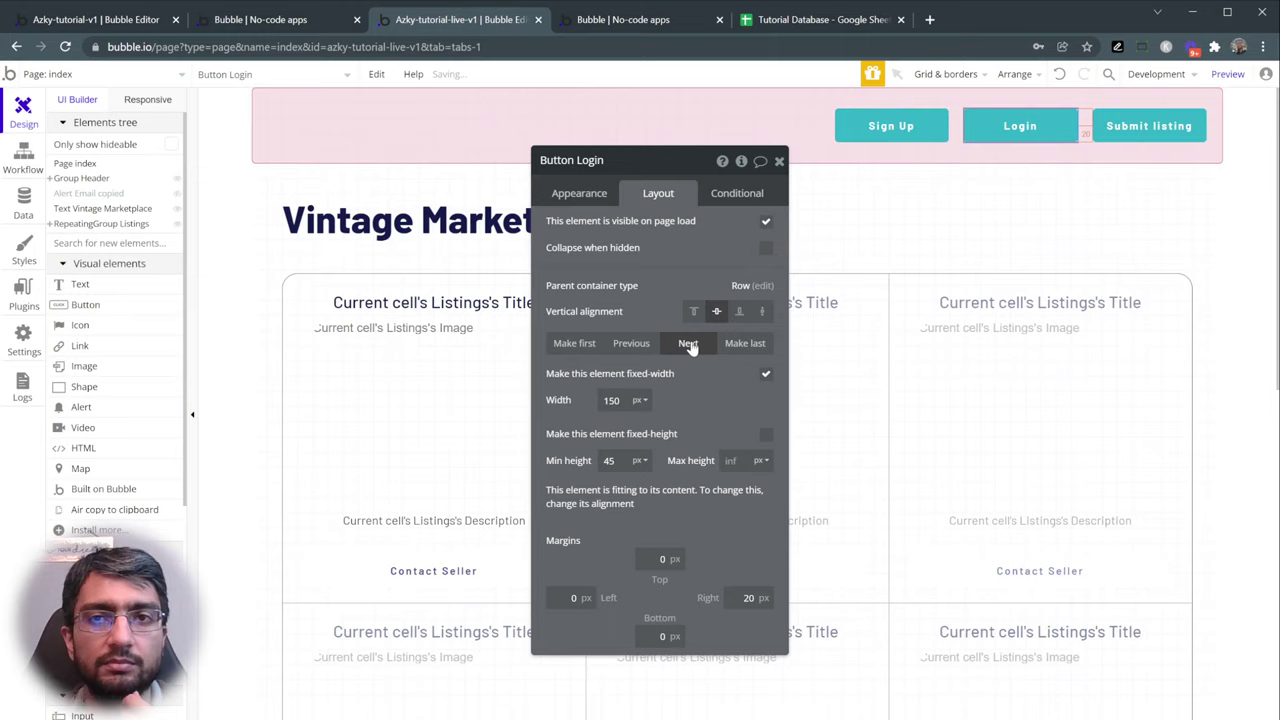
{"action": "left_click", "coordinate": [630, 343]}
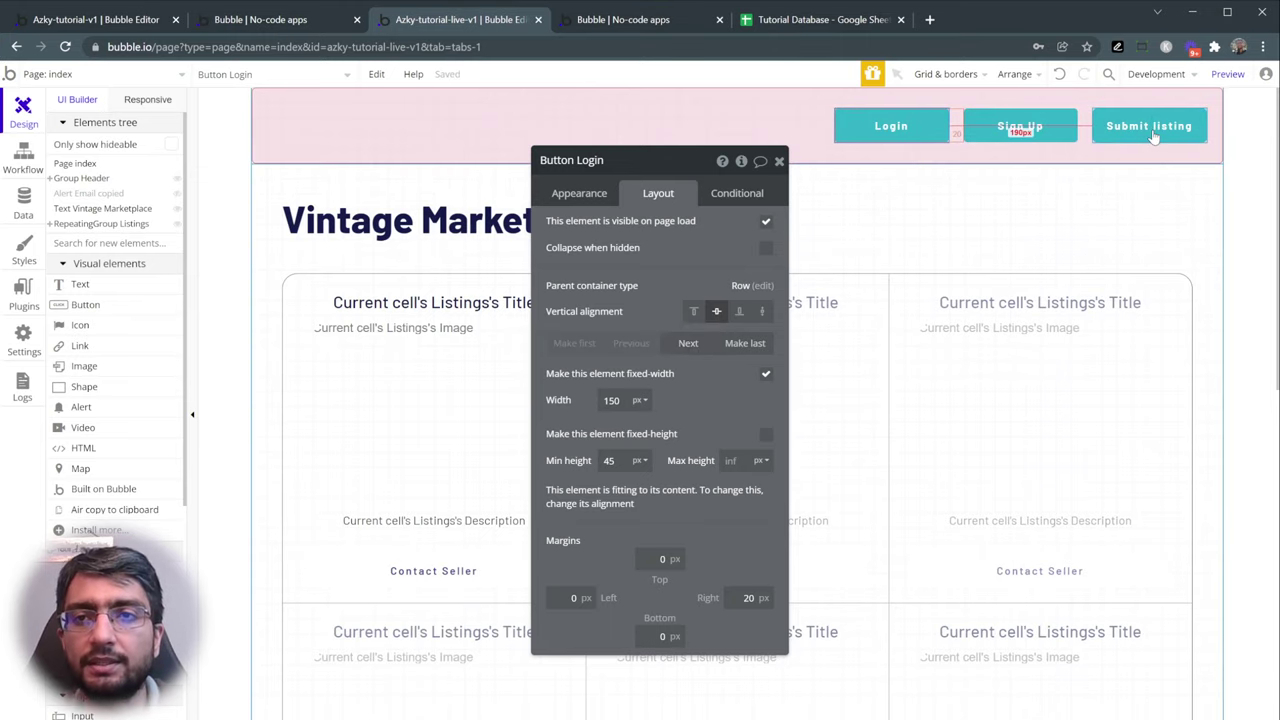
- Open the Submit listing click workflow that goes to page add_your_listing
{"action": "left_click", "coordinate": [1150, 130]}
{"action": "left_click", "coordinate": [579, 193]}
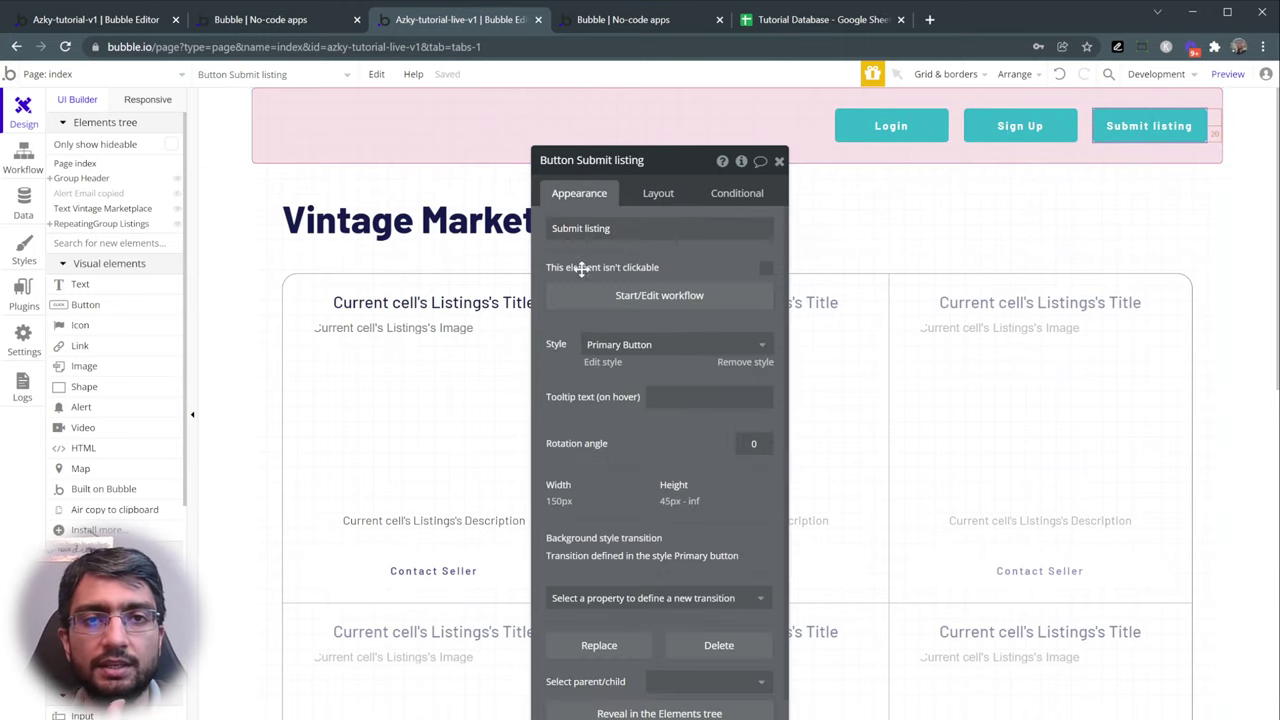
{"action": "left_click", "coordinate": [597, 290]}
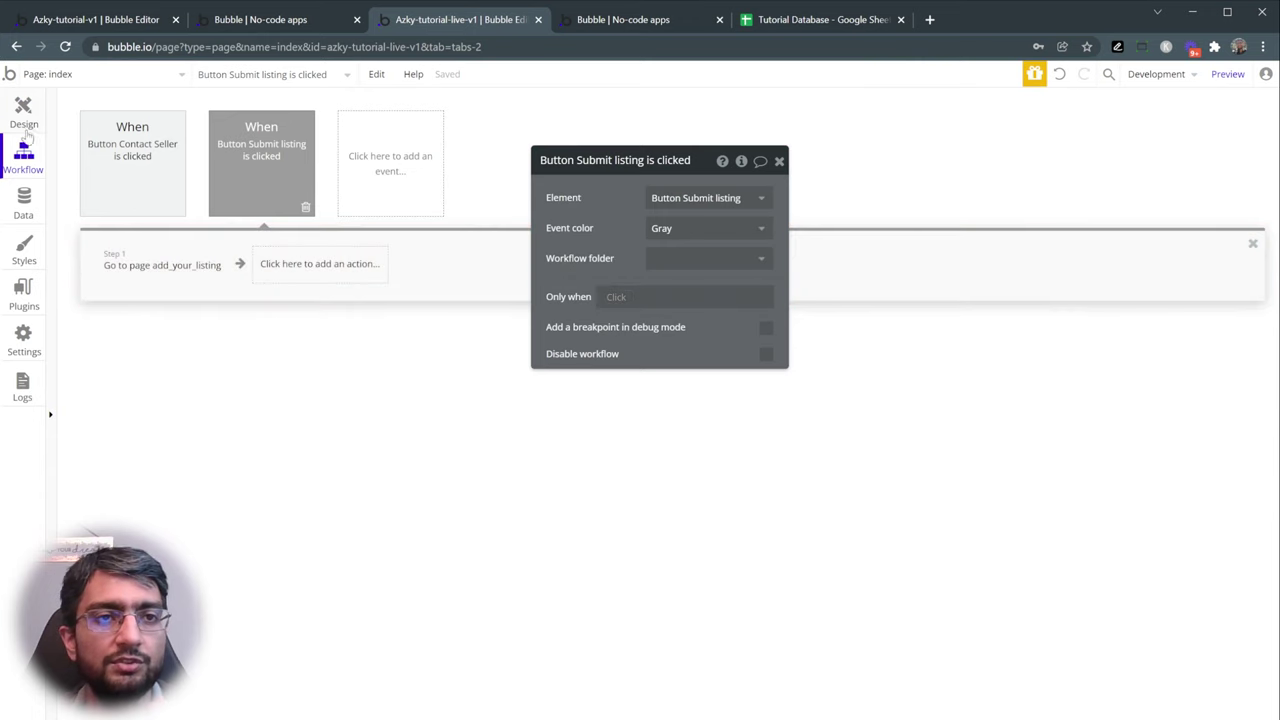
- Give the Sign Up button's click workflow a Go to page action targeting the signup page
{"action": "left_click", "coordinate": [27, 130]}
{"action": "left_click", "coordinate": [1018, 127]}
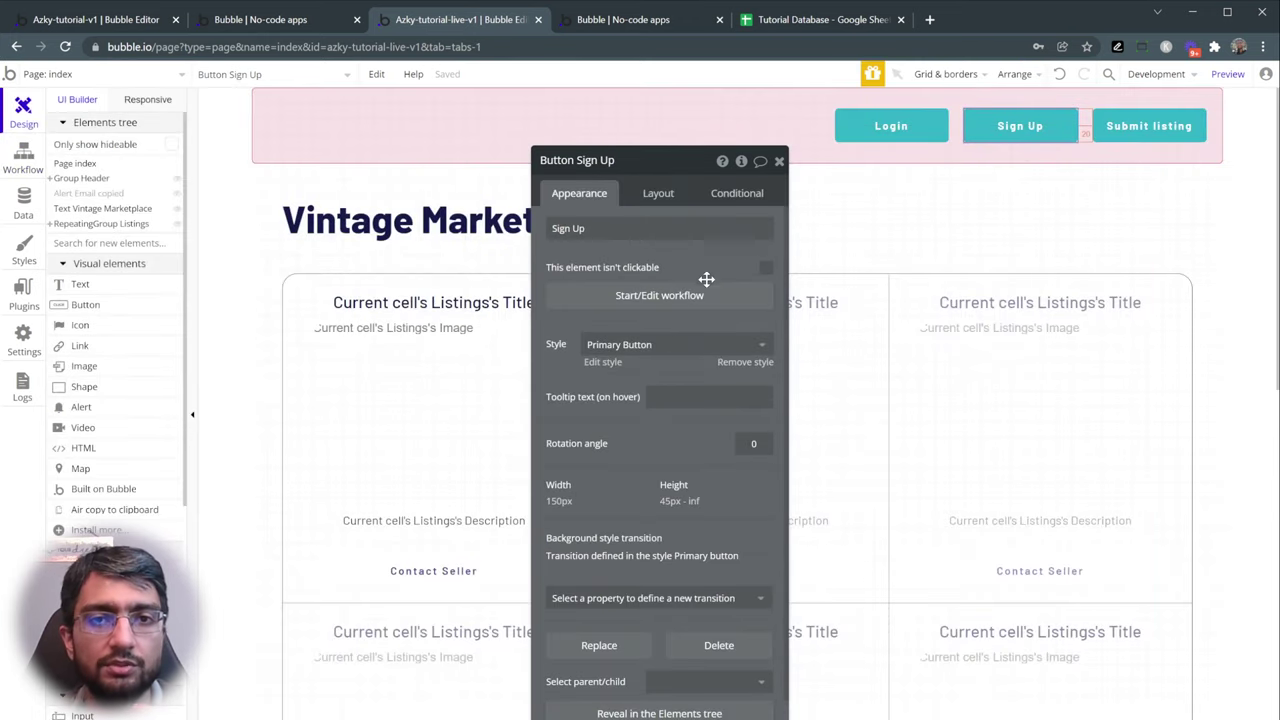
{"action": "left_click", "coordinate": [678, 297]}
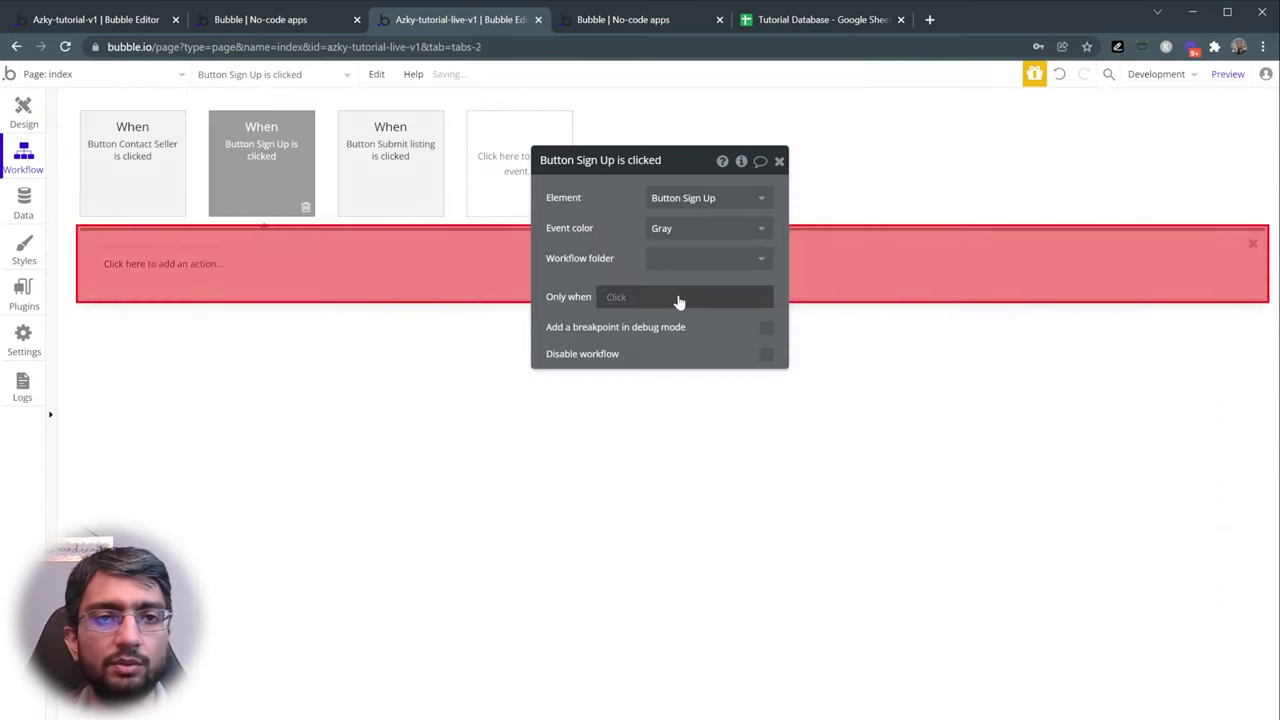
{"action": "left_click", "coordinate": [170, 264]}
{"action": "type", "text": "go to"}
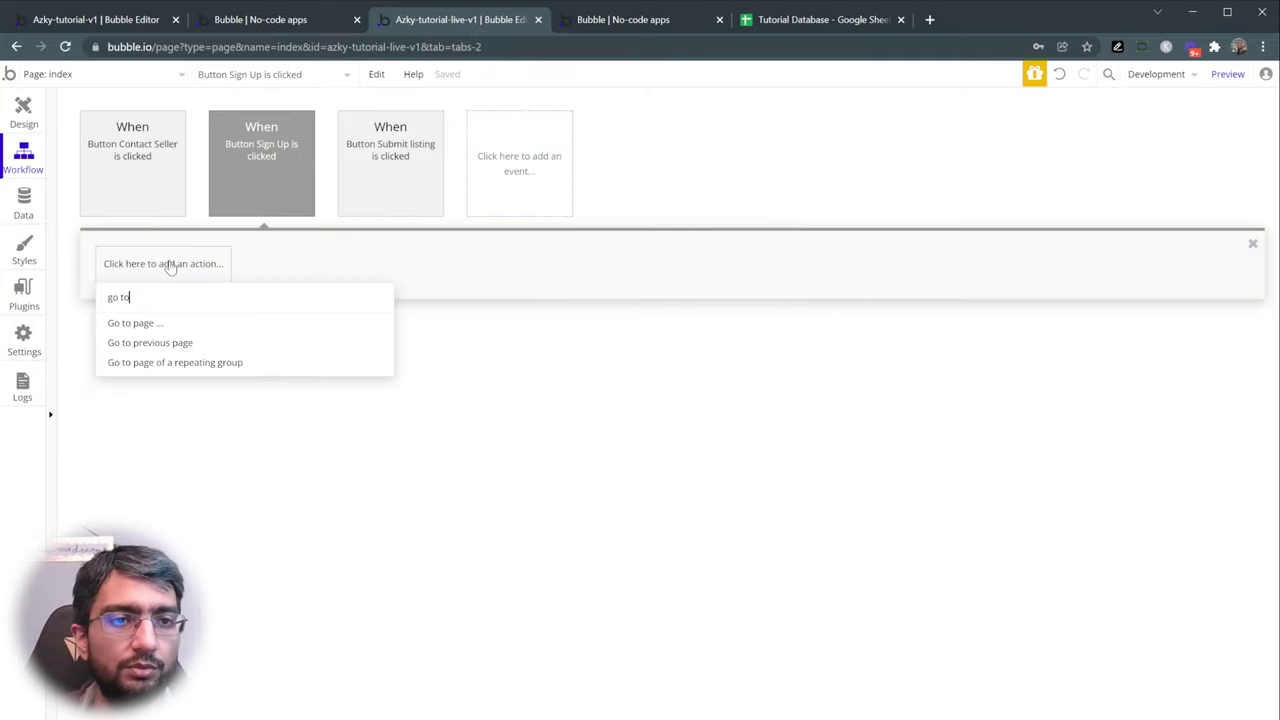
{"action": "left_click", "coordinate": [180, 322]}
{"action": "left_click", "coordinate": [133, 264]}
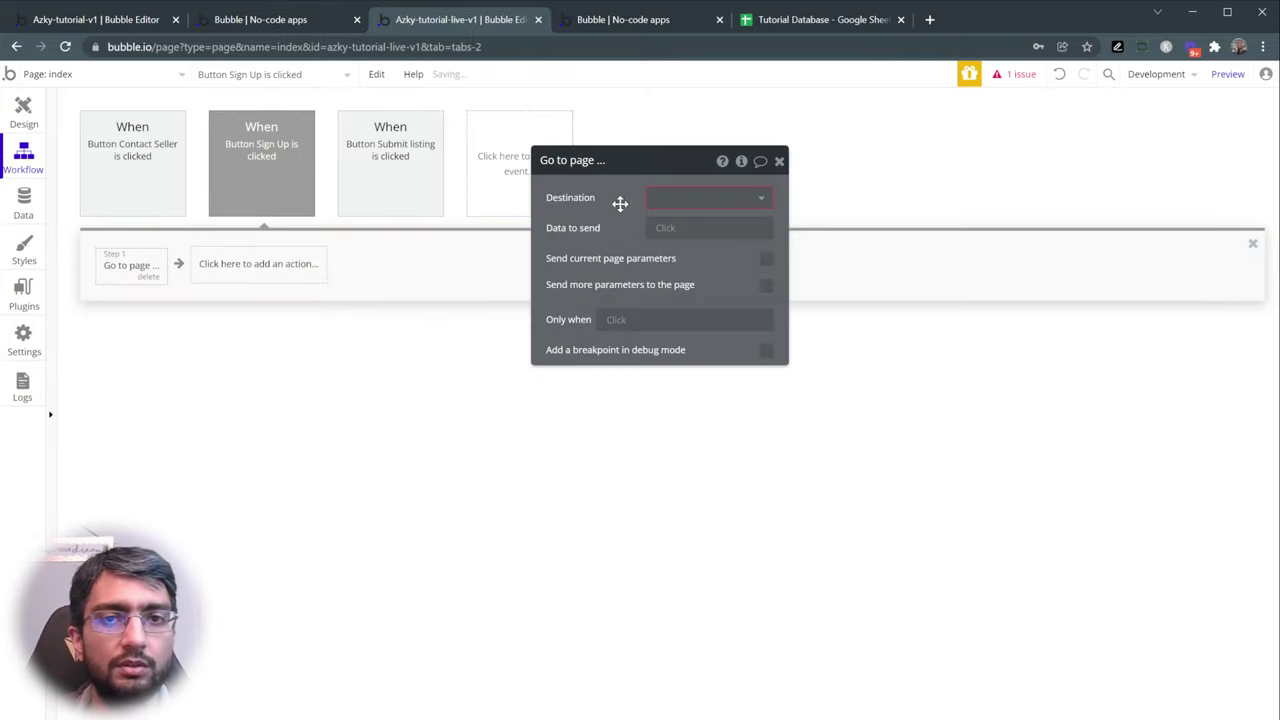
{"action": "left_click", "coordinate": [670, 198]}
{"action": "left_click", "coordinate": [680, 290]}
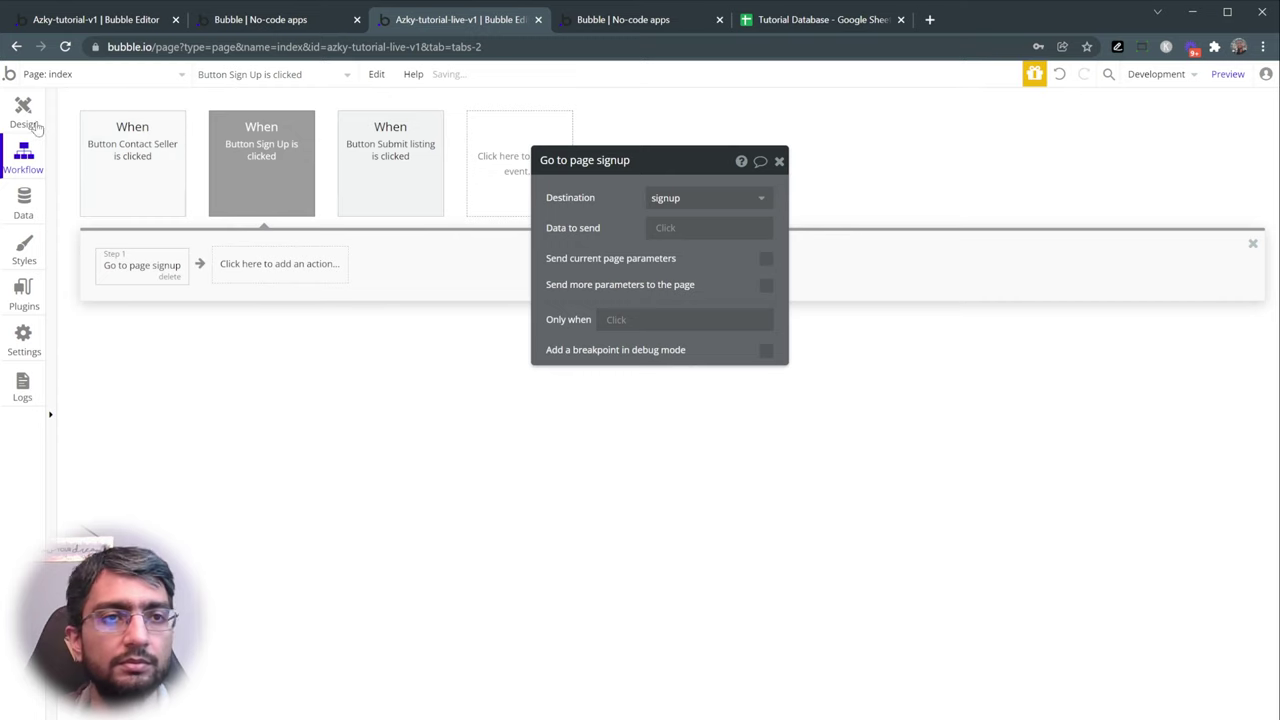
- Make the Login button's workflow go to the login page, then preview the app
{"action": "left_click", "coordinate": [24, 114]}
{"action": "left_click", "coordinate": [891, 126]}
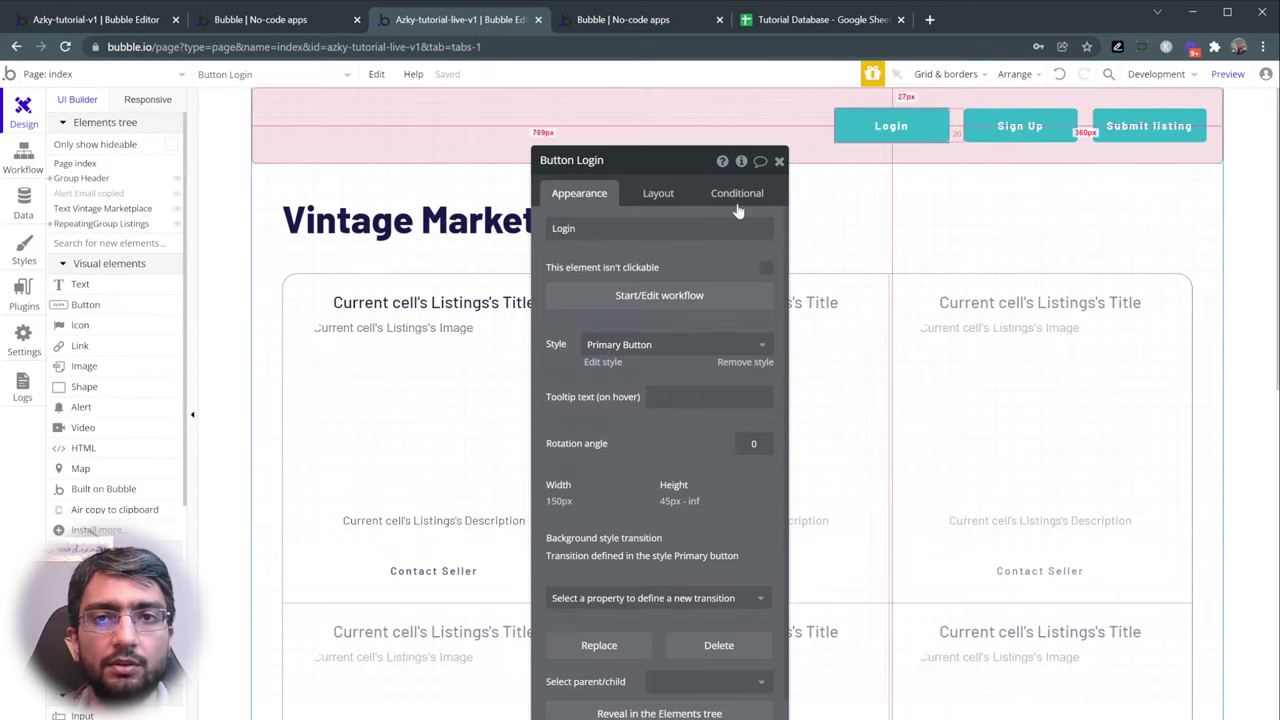
{"action": "left_click", "coordinate": [623, 295]}
{"action": "left_click", "coordinate": [117, 268]}
{"action": "type", "text": "go to"}
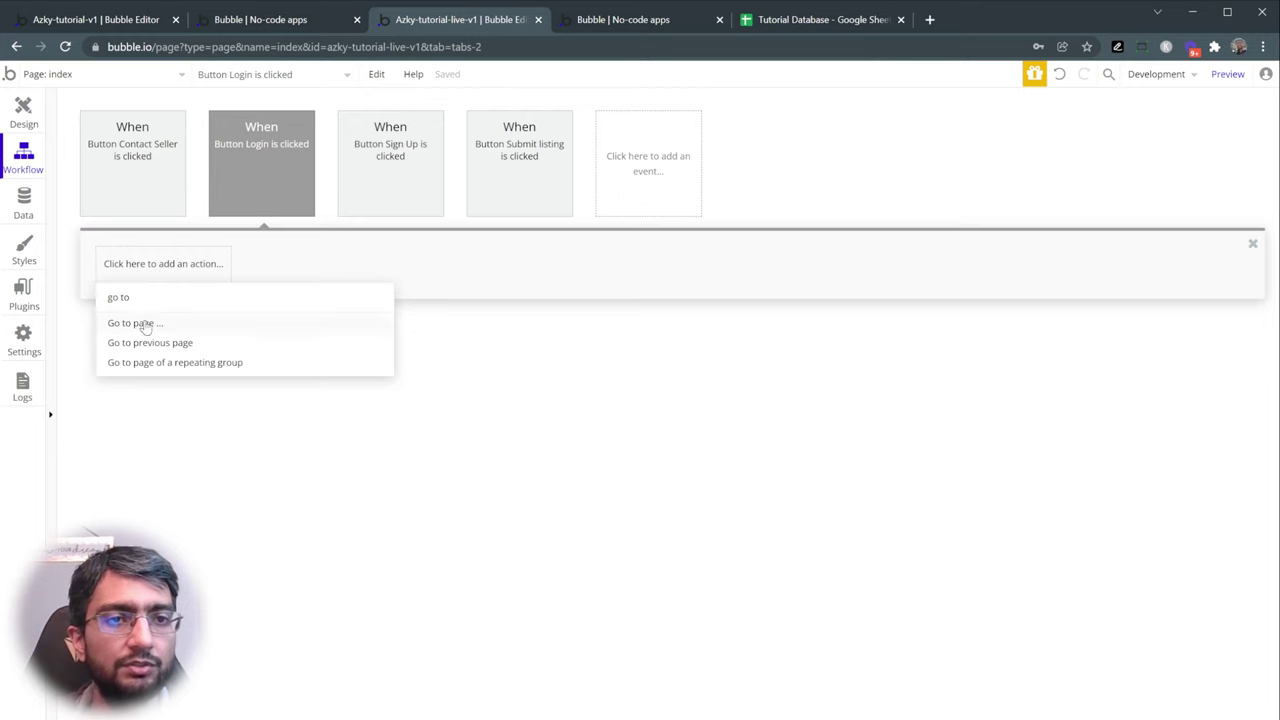
{"action": "left_click", "coordinate": [137, 323]}
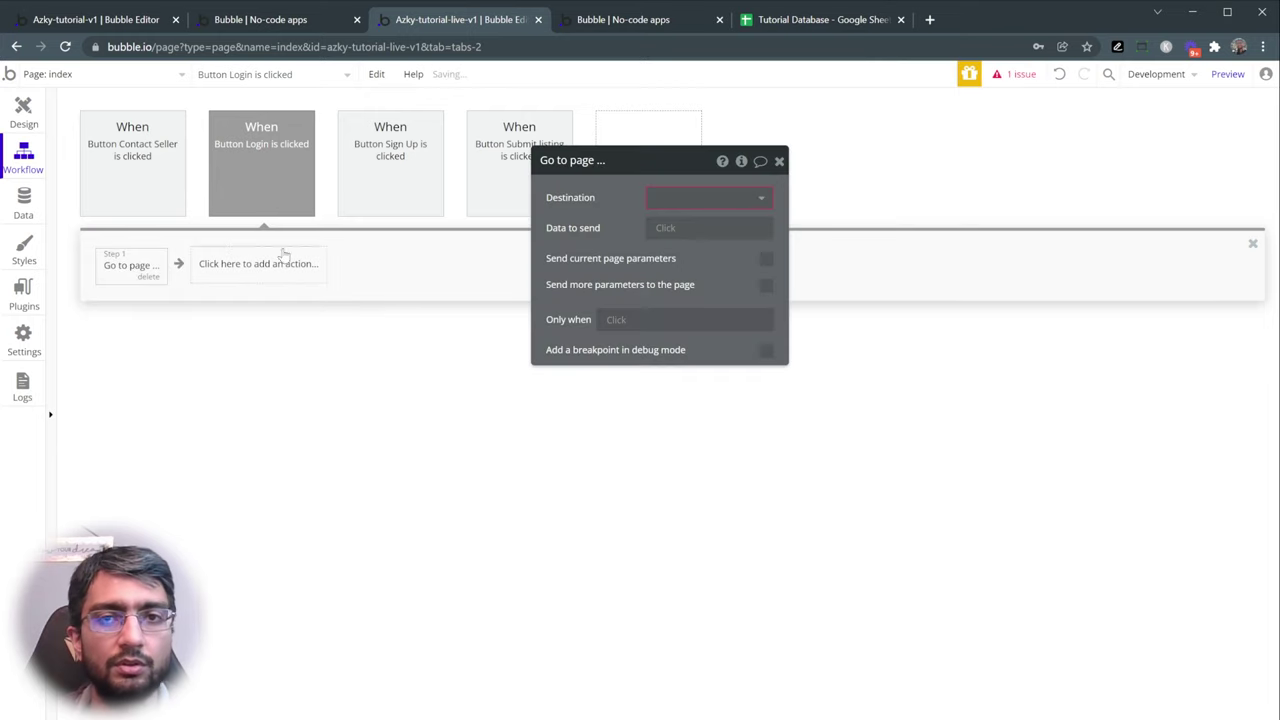
{"action": "left_click", "coordinate": [666, 205]}
{"action": "left_click", "coordinate": [677, 266]}
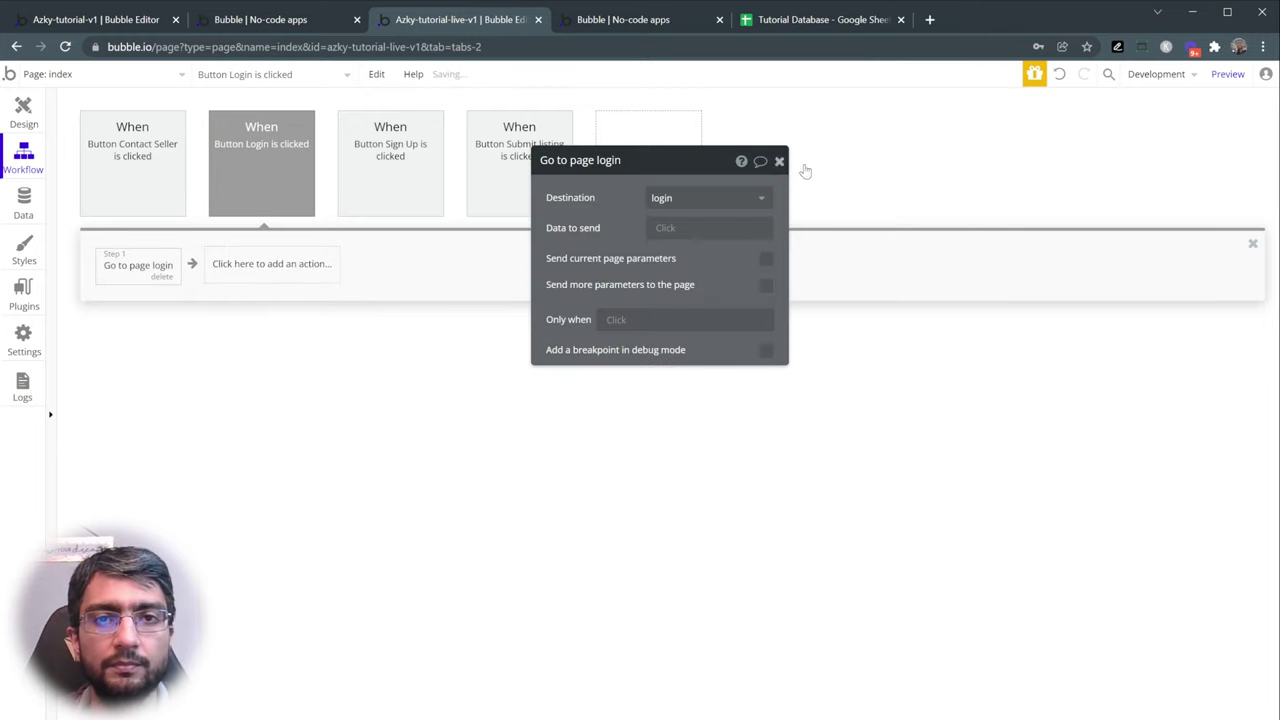
{"action": "left_click", "coordinate": [1226, 76]}
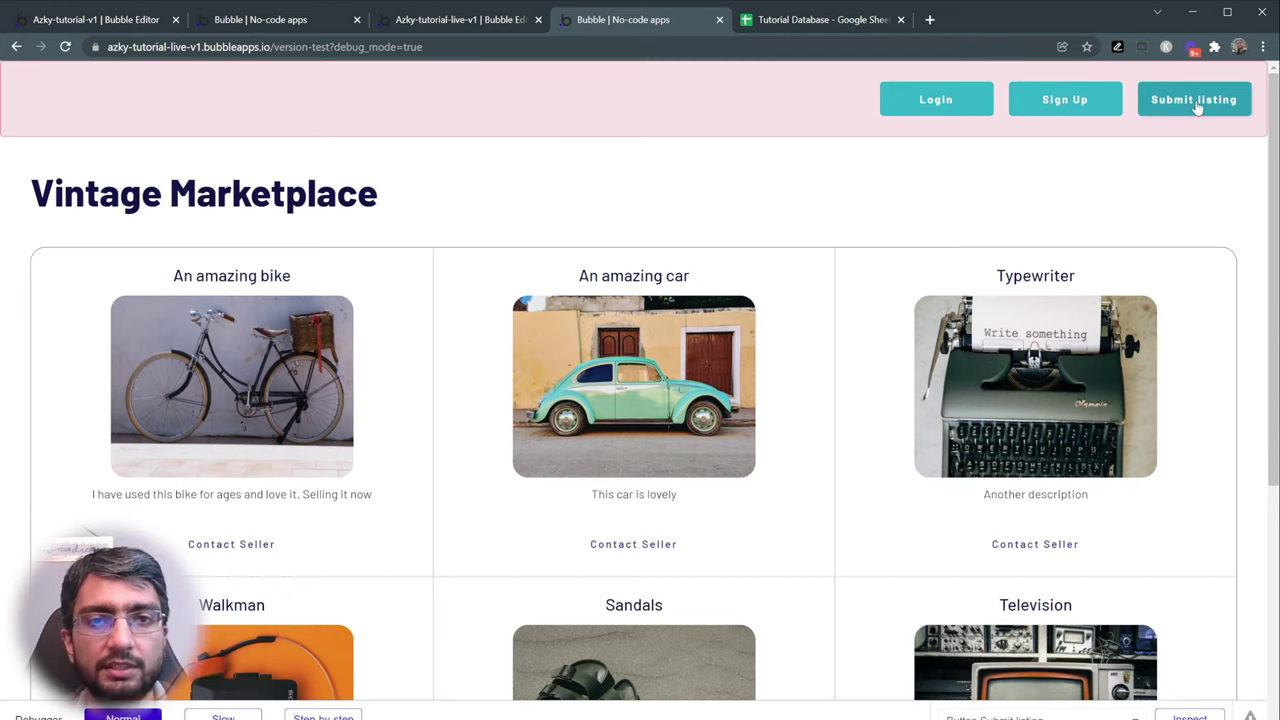
- Scroll down through the Vintage Marketplace listings and back up to the pink header's buttons
{"action": "scroll", "coordinate": [820, 323], "scroll_direction": "down", "scroll_amount": 4}
{"action": "scroll", "coordinate": [777, 149], "scroll_direction": "up", "scroll_amount": 4}
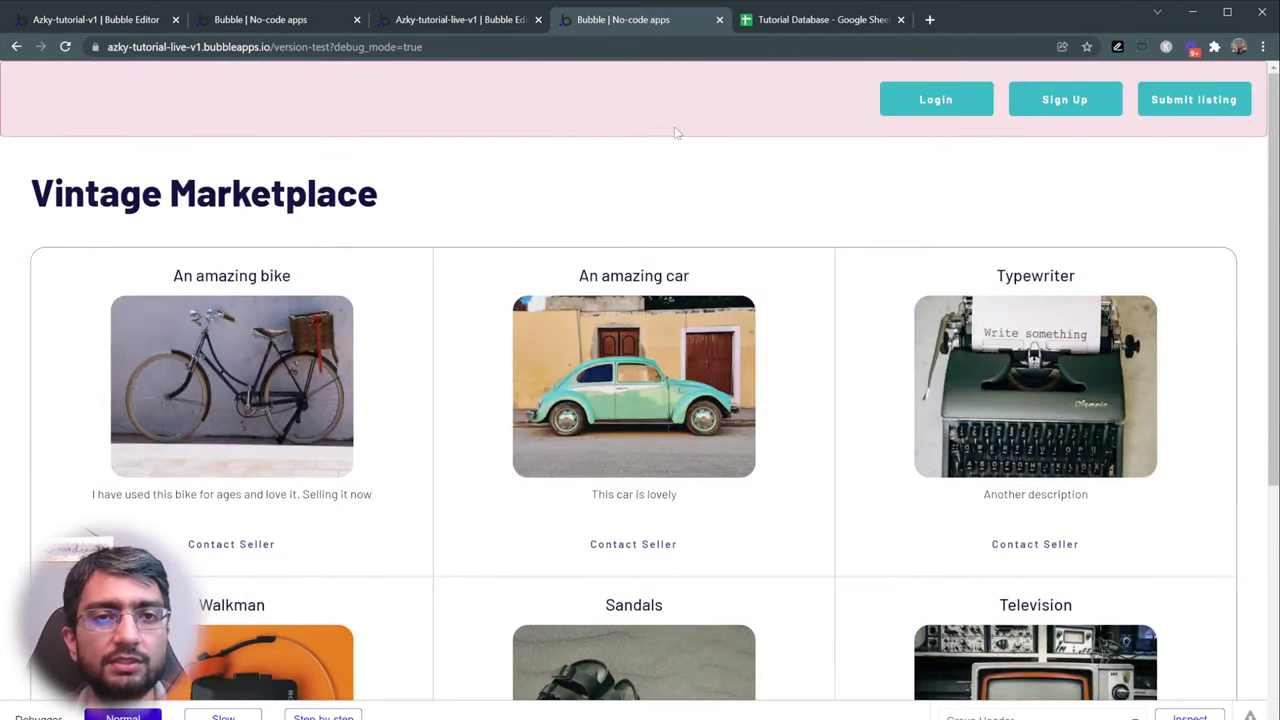
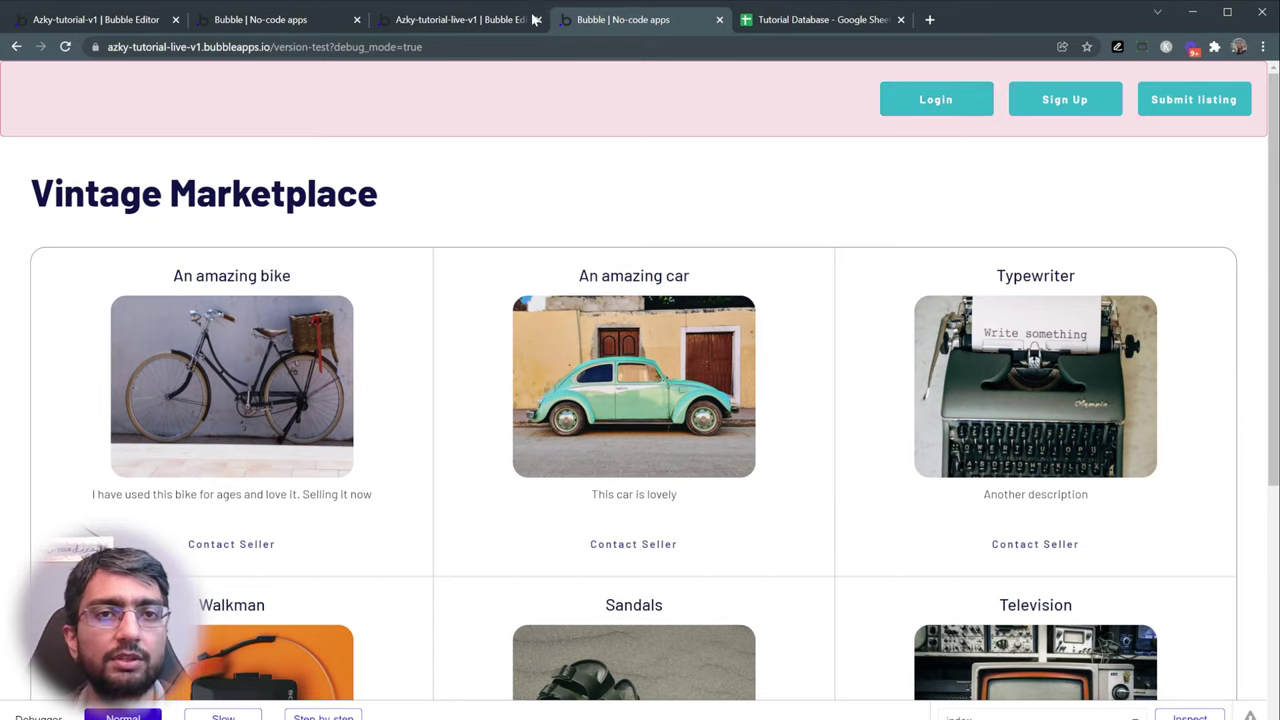
- Back on the index page, select the Sign Up button and view its conditional rules
{"action": "left_click", "coordinate": [489, 22]}
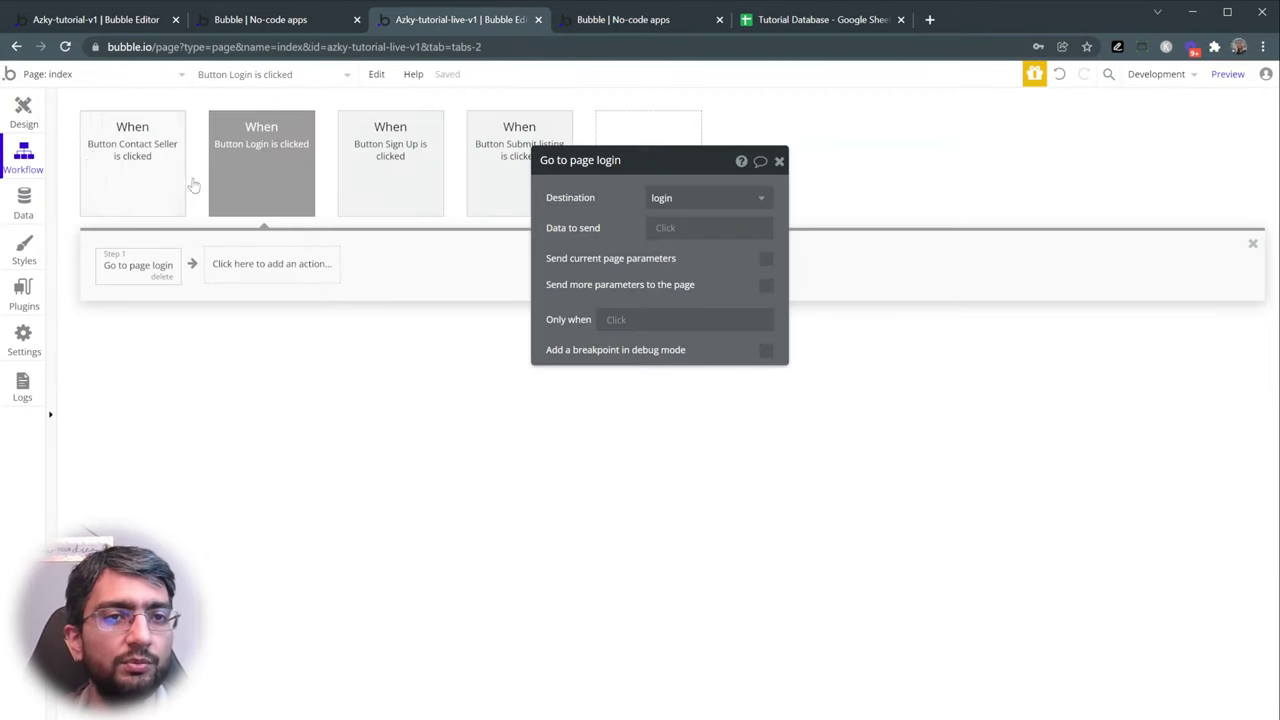
{"action": "left_click", "coordinate": [21, 111]}
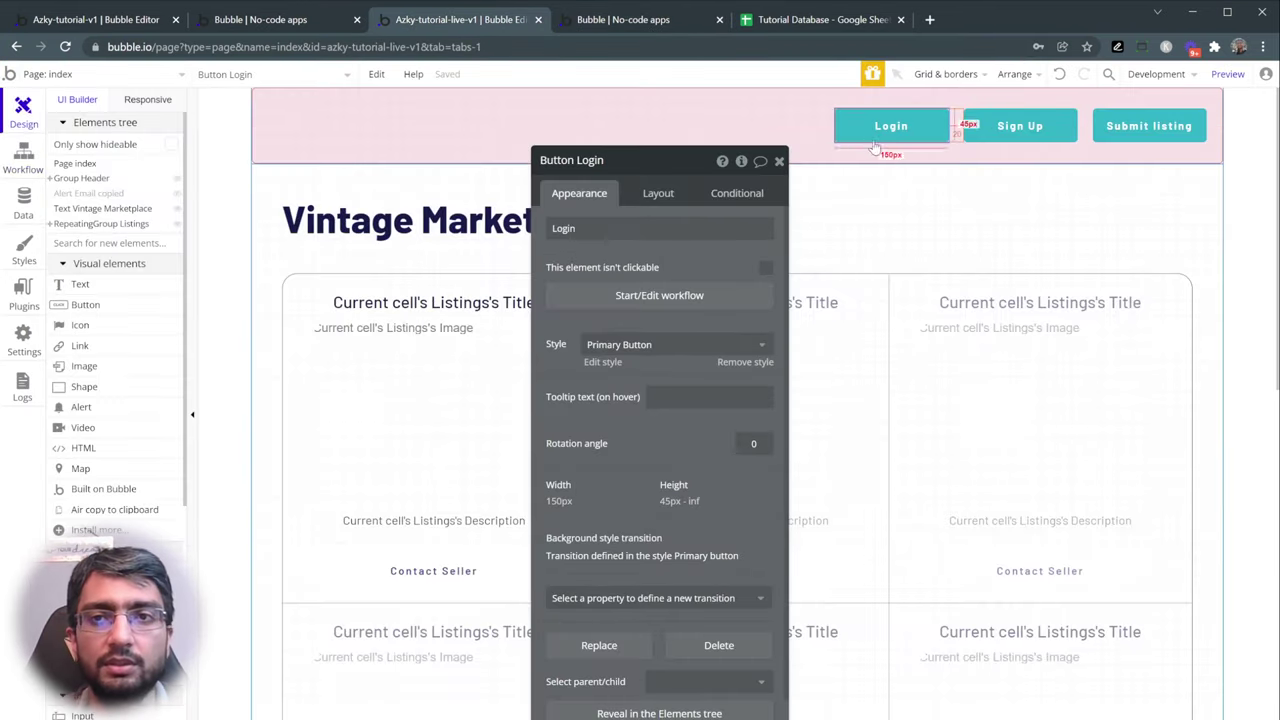
{"action": "left_click", "coordinate": [1003, 130]}
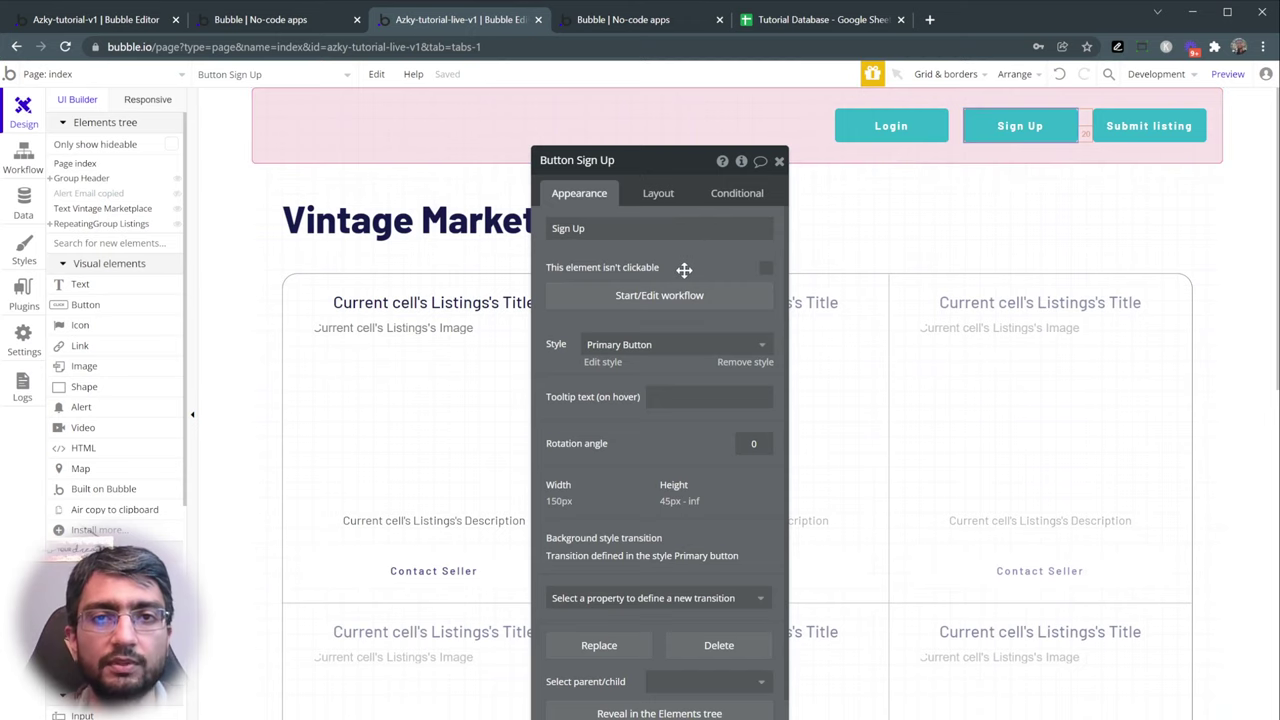
{"action": "left_click_drag", "start_coordinate": [683, 266], "coordinate": [614, 240]}
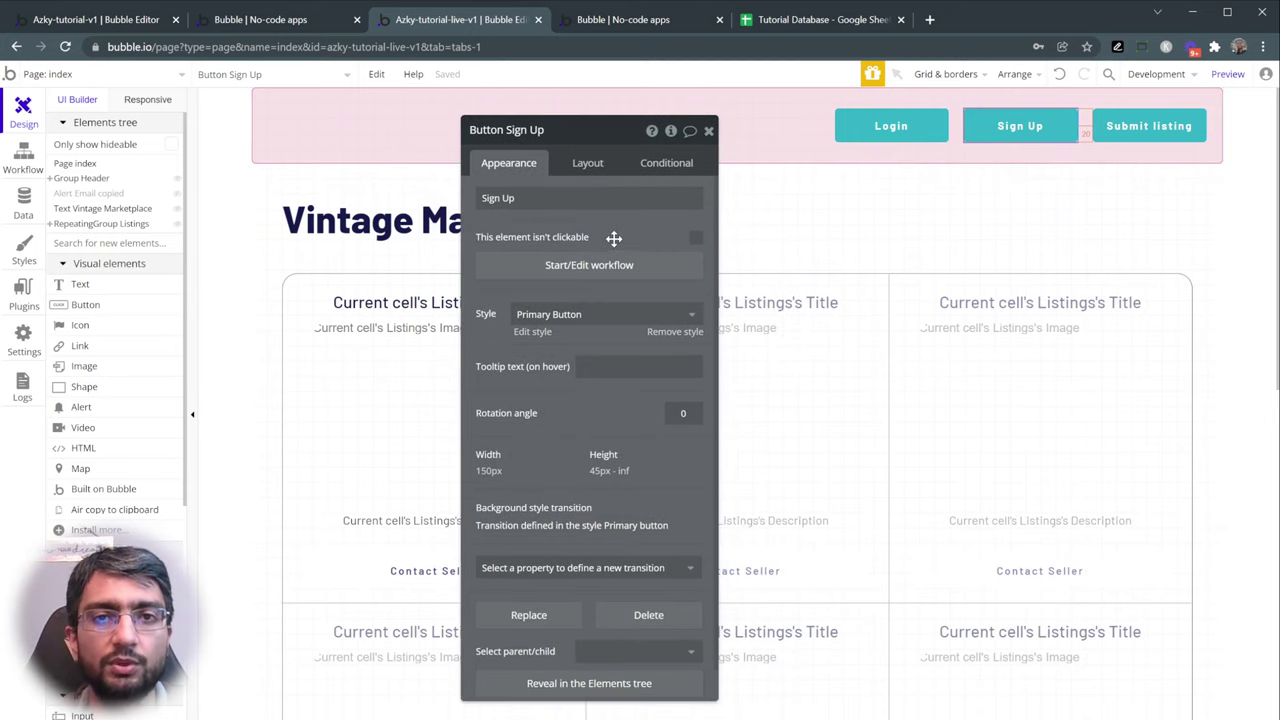
{"action": "left_click", "coordinate": [684, 164]}
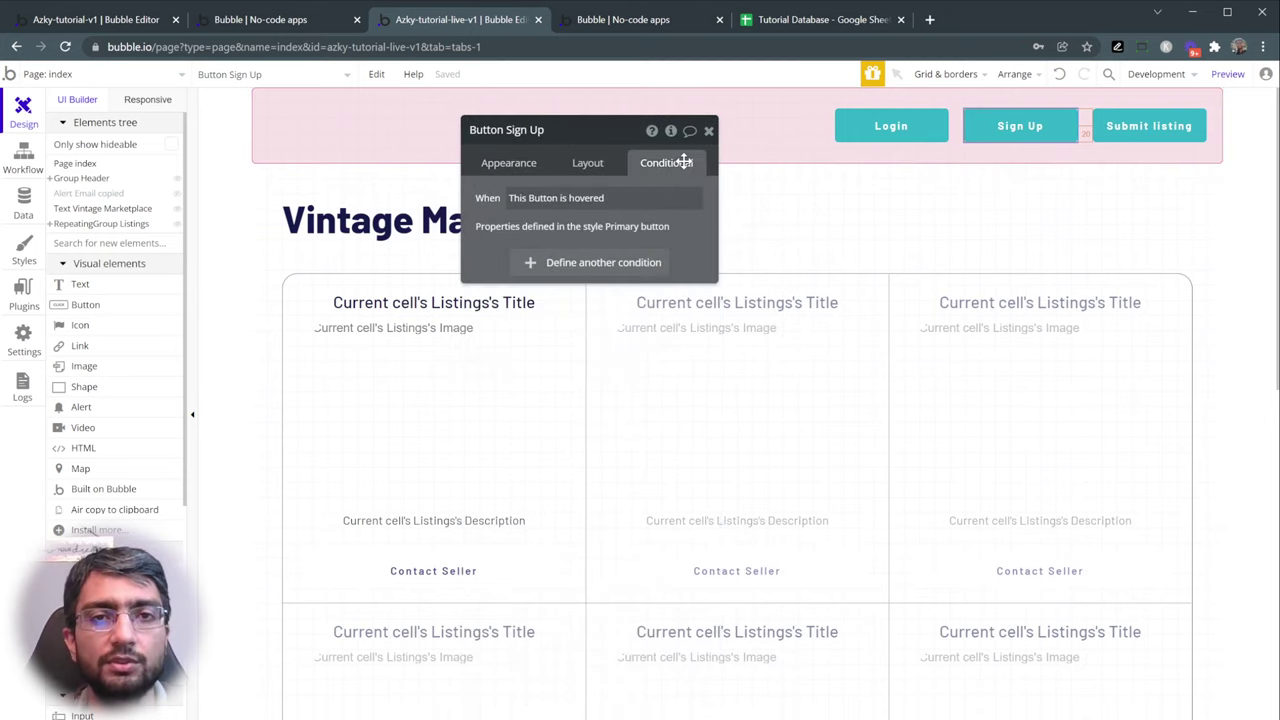
- Add a 'Current User is logged in' condition that switches off the Sign Up button's visibility
{"action": "left_click", "coordinate": [561, 266]}
{"action": "left_click", "coordinate": [523, 278]}
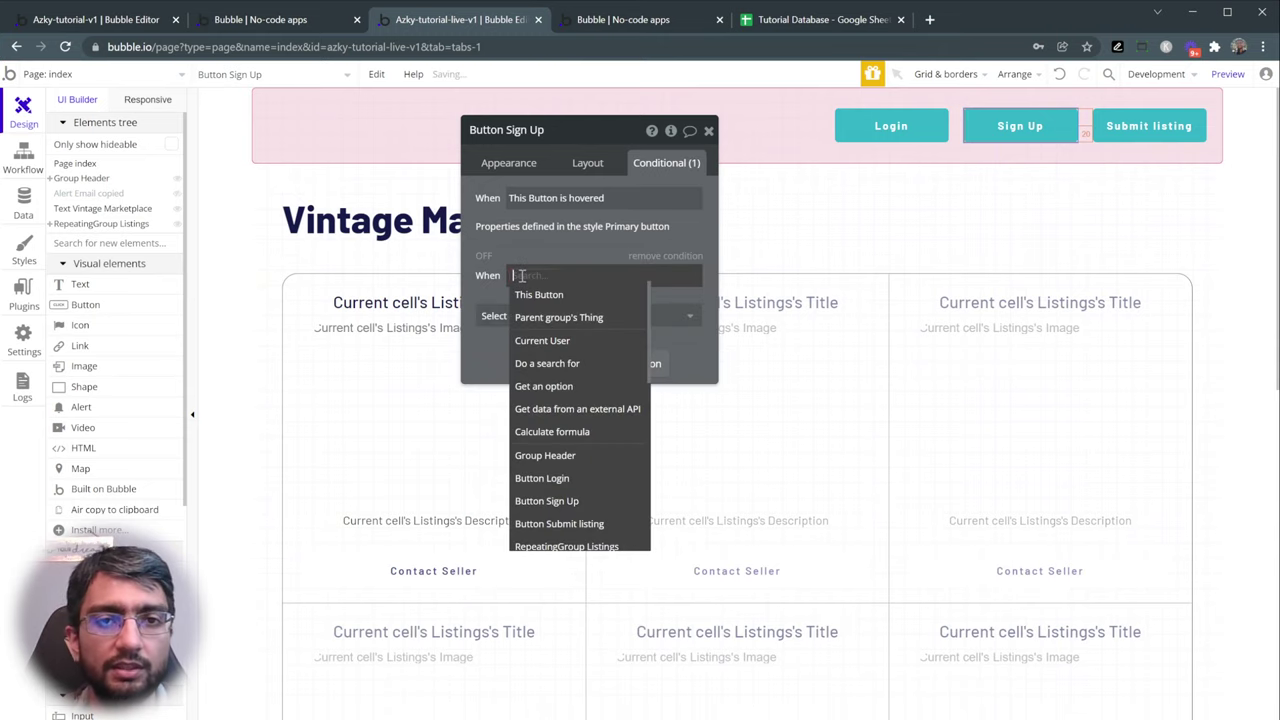
{"action": "left_click", "coordinate": [565, 342]}
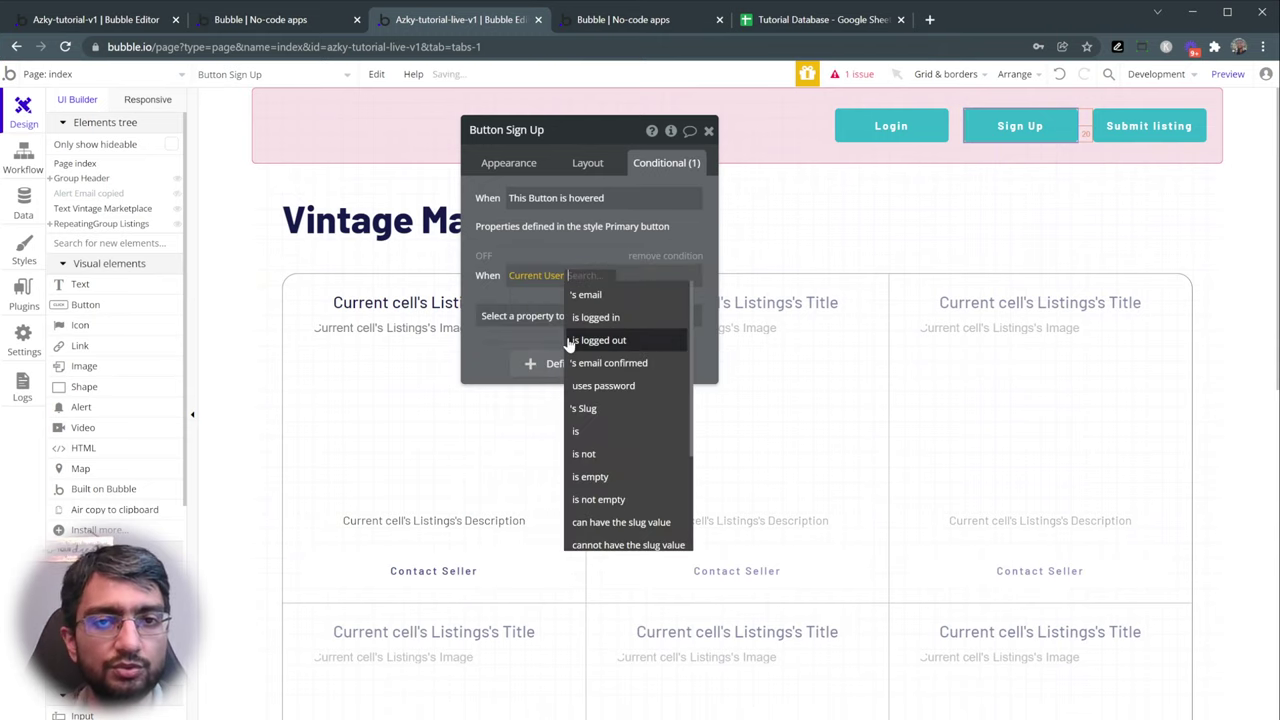
{"action": "left_click", "coordinate": [589, 318]}
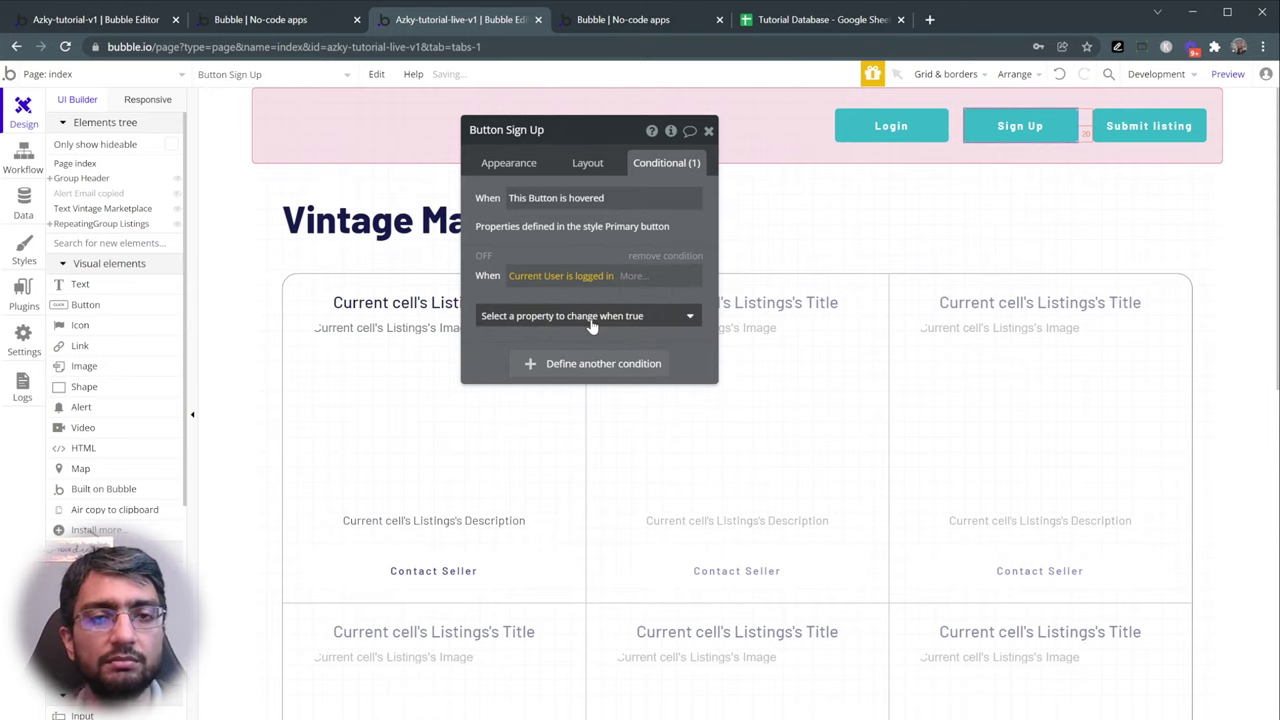
{"action": "left_click", "coordinate": [590, 318]}
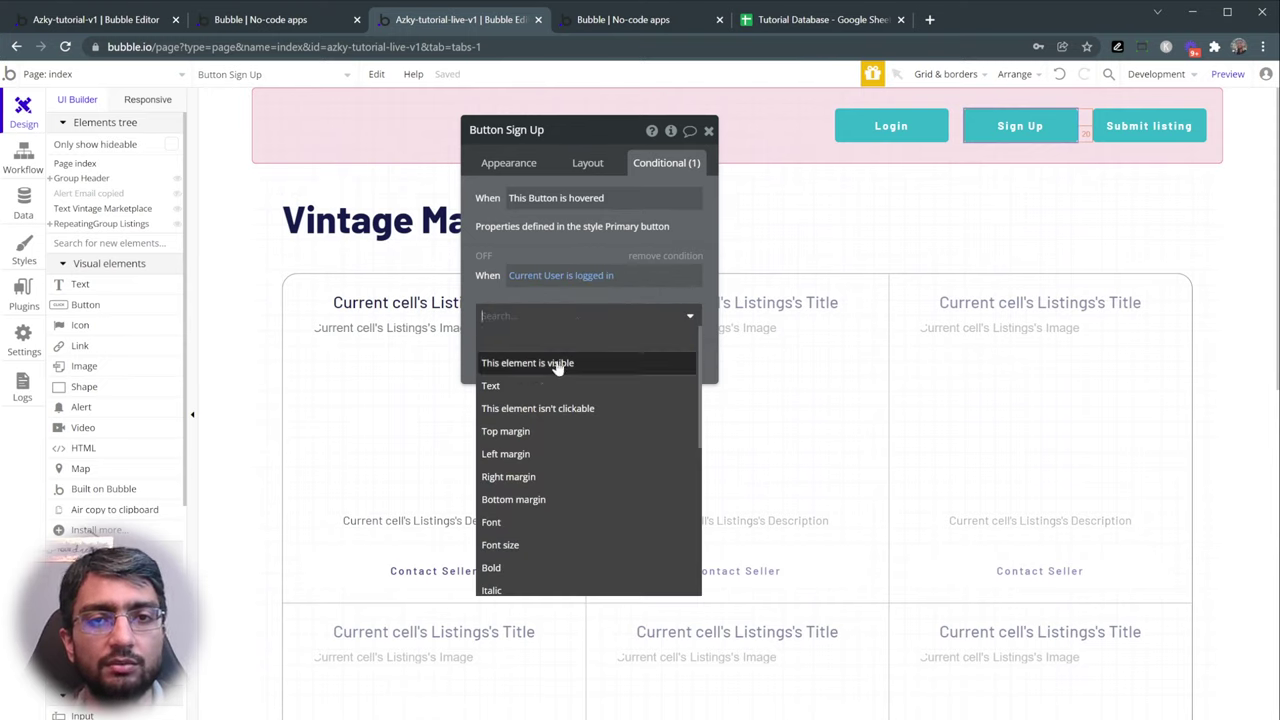
{"action": "left_click", "coordinate": [559, 366]}
{"action": "left_click", "coordinate": [550, 342]}
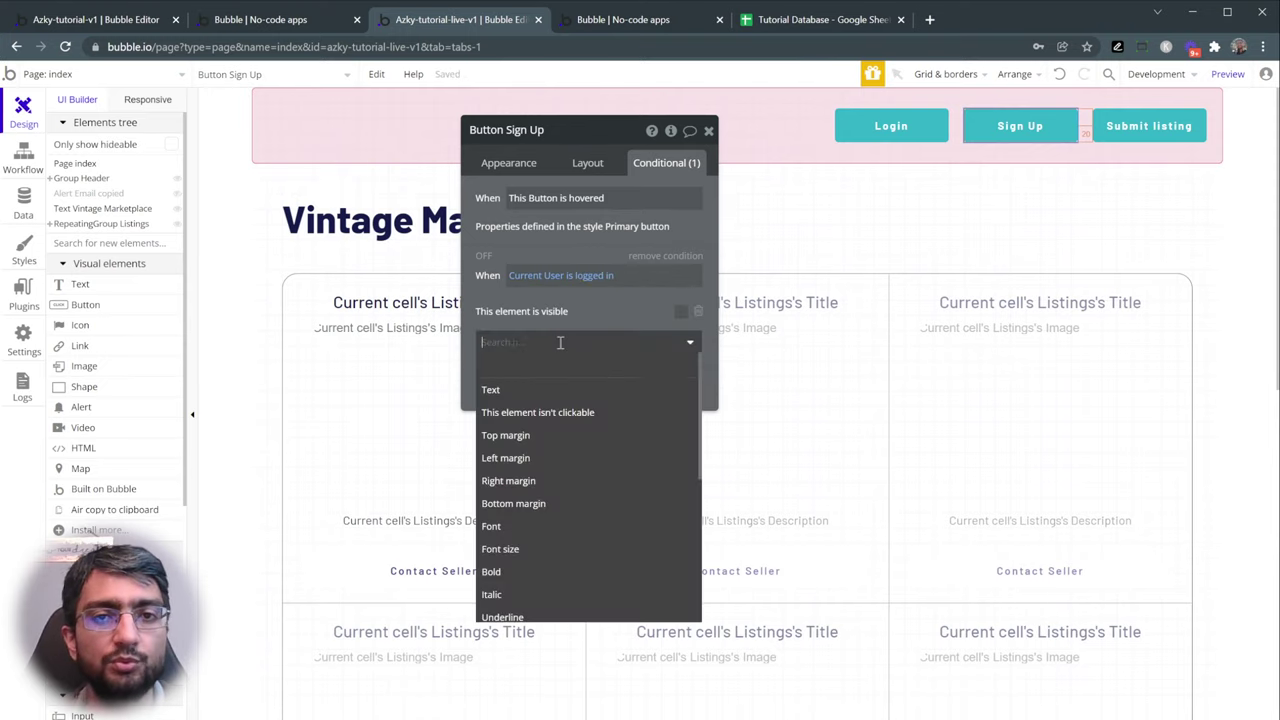
{"action": "left_click", "coordinate": [698, 312]}
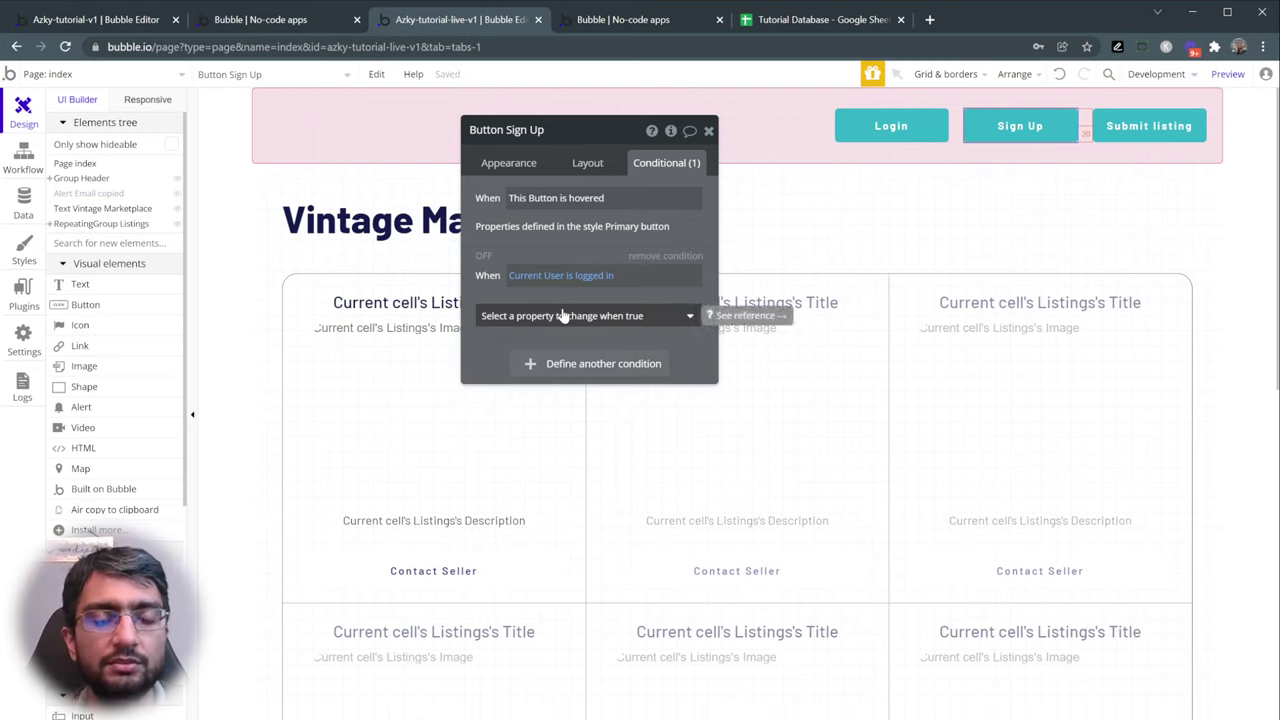
{"action": "left_click", "coordinate": [548, 318]}
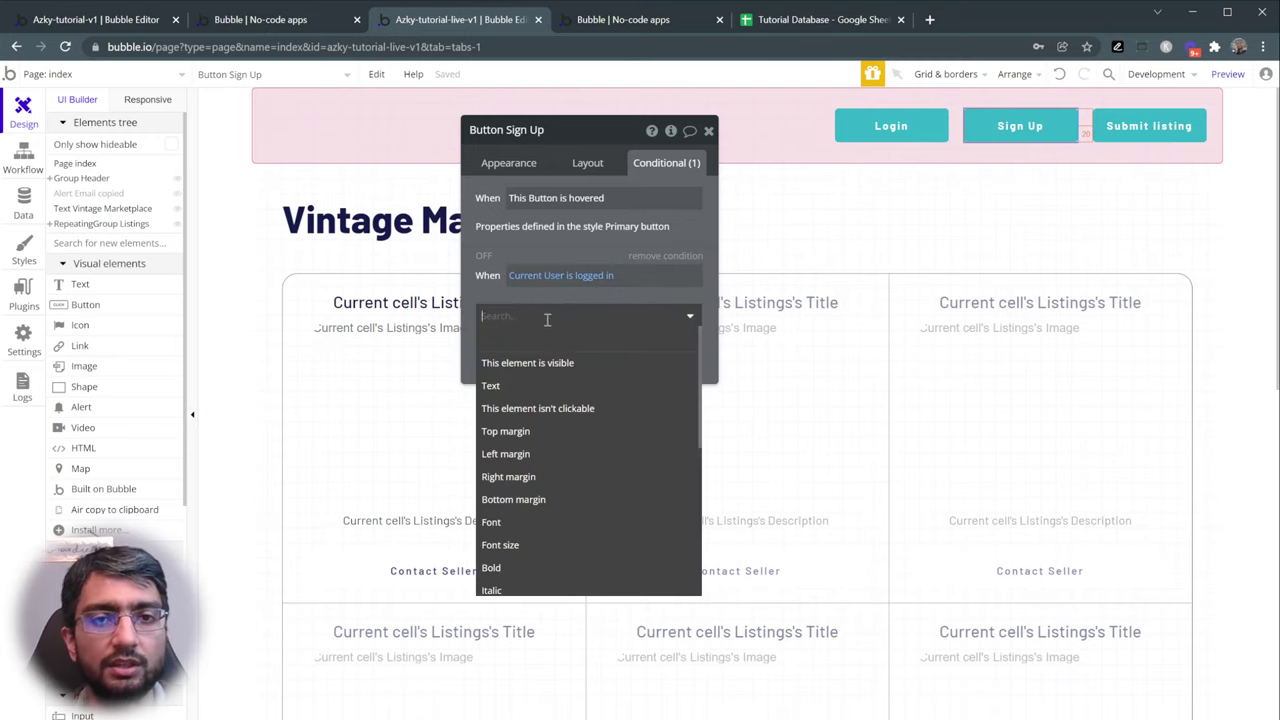
{"action": "left_click", "coordinate": [580, 365]}
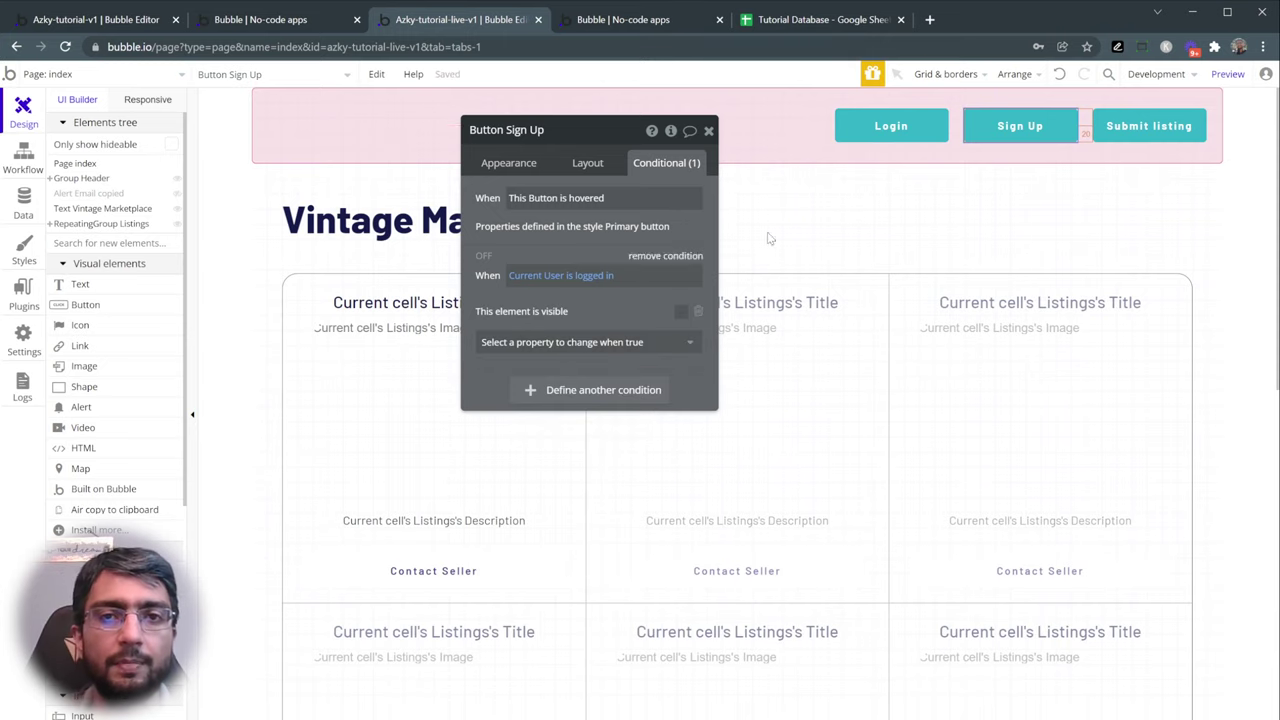
- Hide the Login button when Current User is logged in, then check the header in preview
{"action": "left_click", "coordinate": [928, 136]}
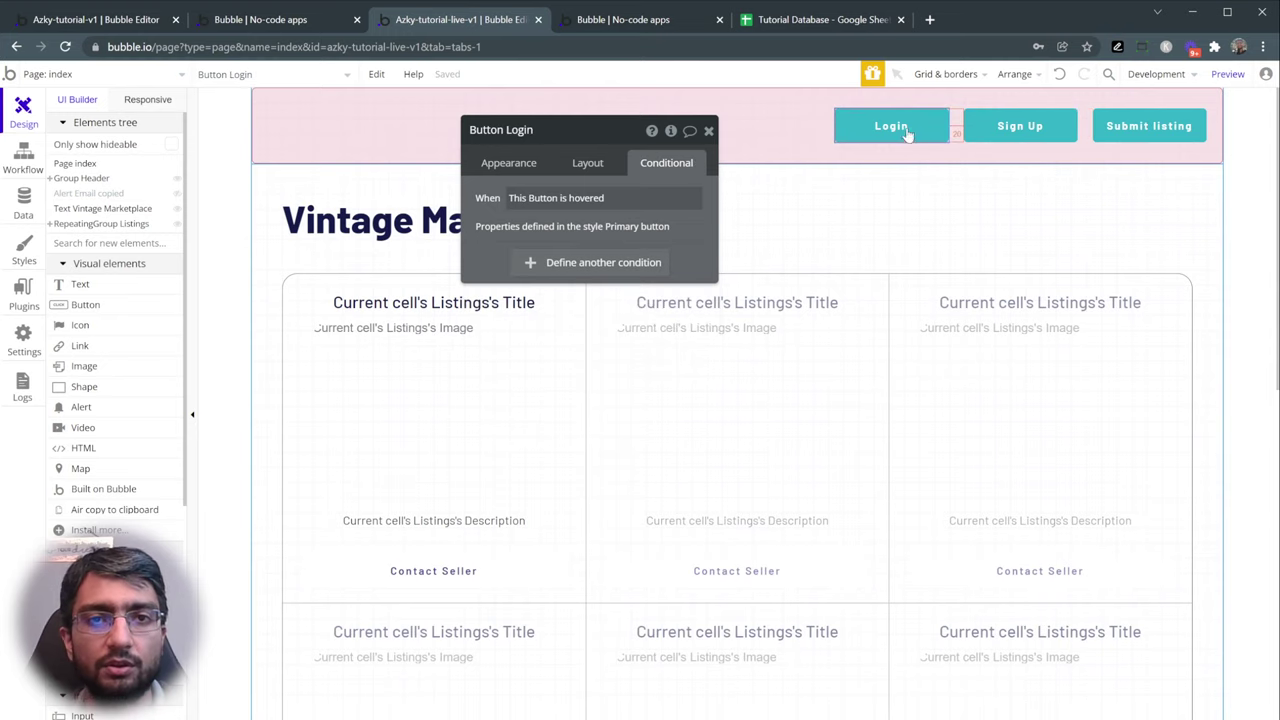
{"action": "left_click", "coordinate": [588, 262]}
{"action": "left_click", "coordinate": [522, 275]}
{"action": "left_click", "coordinate": [566, 342]}
{"action": "left_click", "coordinate": [613, 324]}
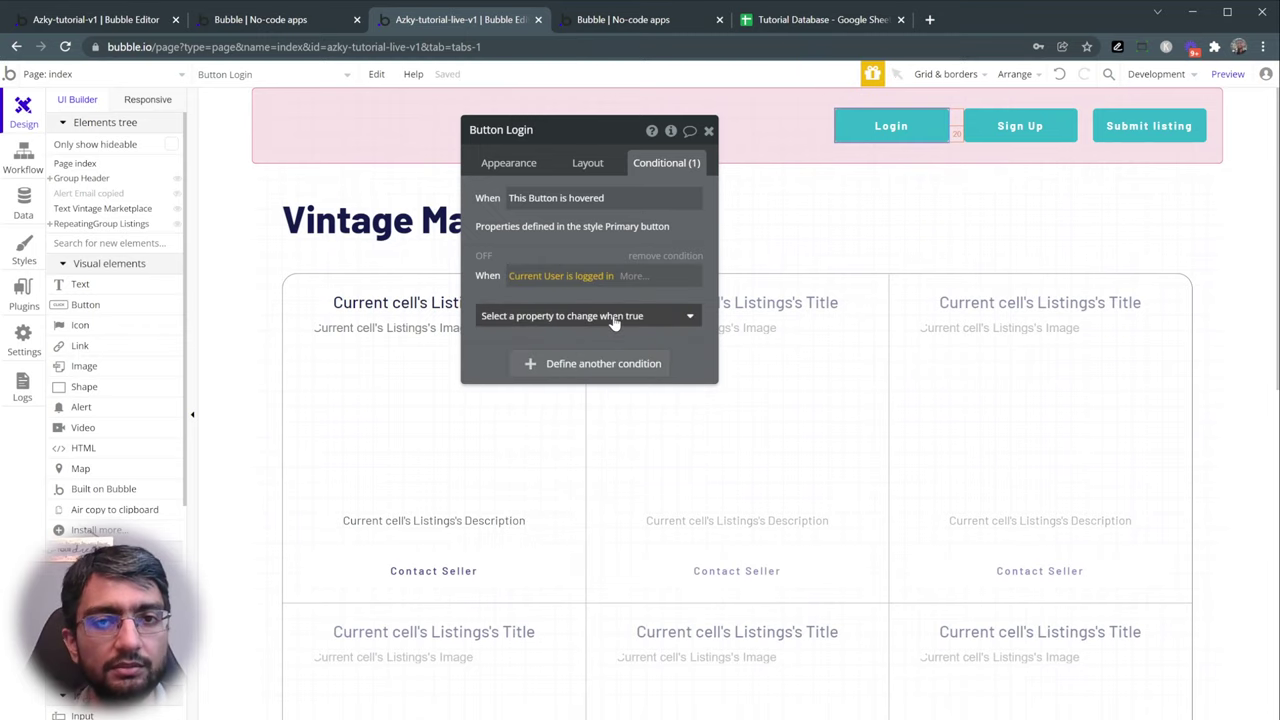
{"action": "left_click", "coordinate": [614, 318]}
{"action": "left_click", "coordinate": [588, 365]}
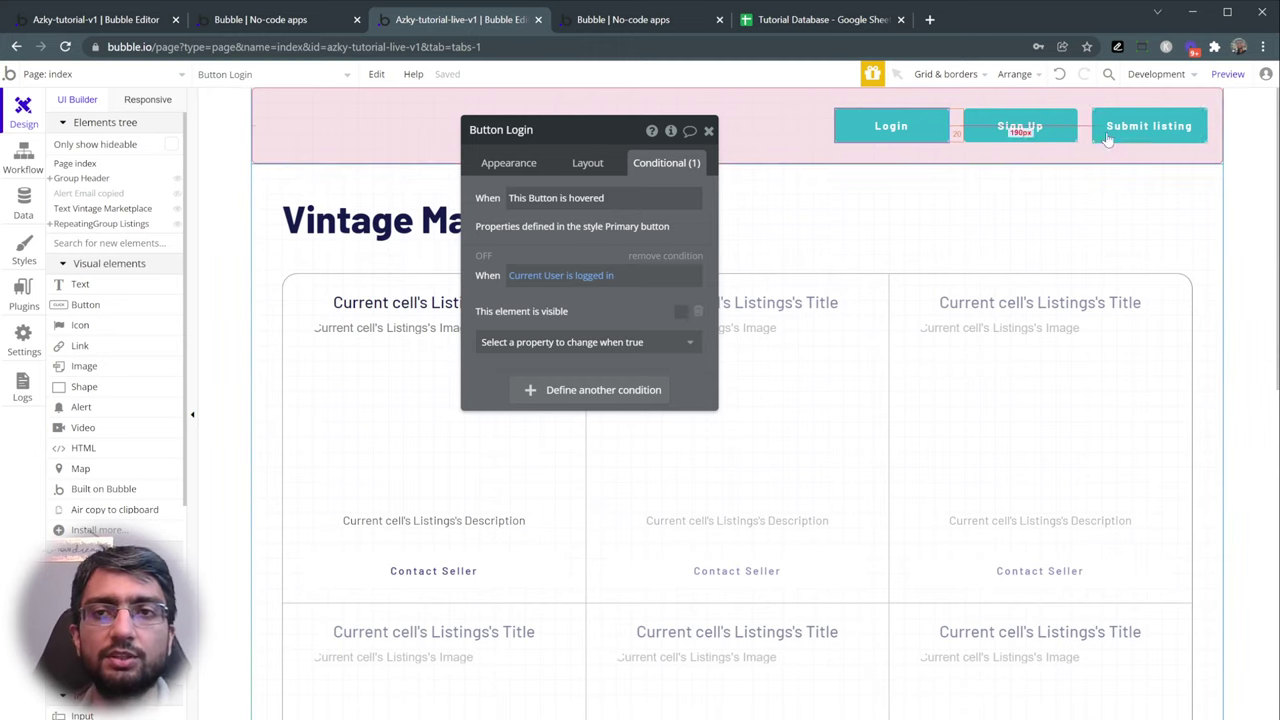
{"action": "left_click", "coordinate": [1227, 74]}
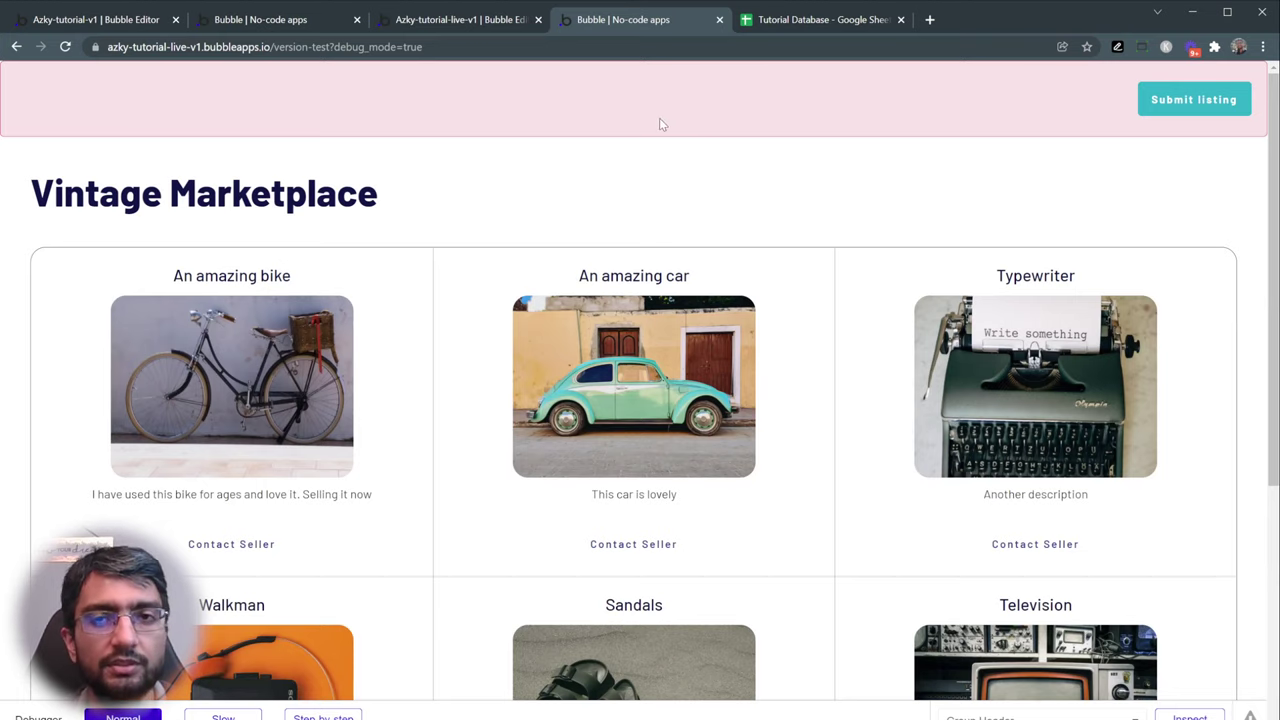
- Add a text element to the header, centred vertically and moved to first in the row
{"action": "left_click", "coordinate": [458, 22]}
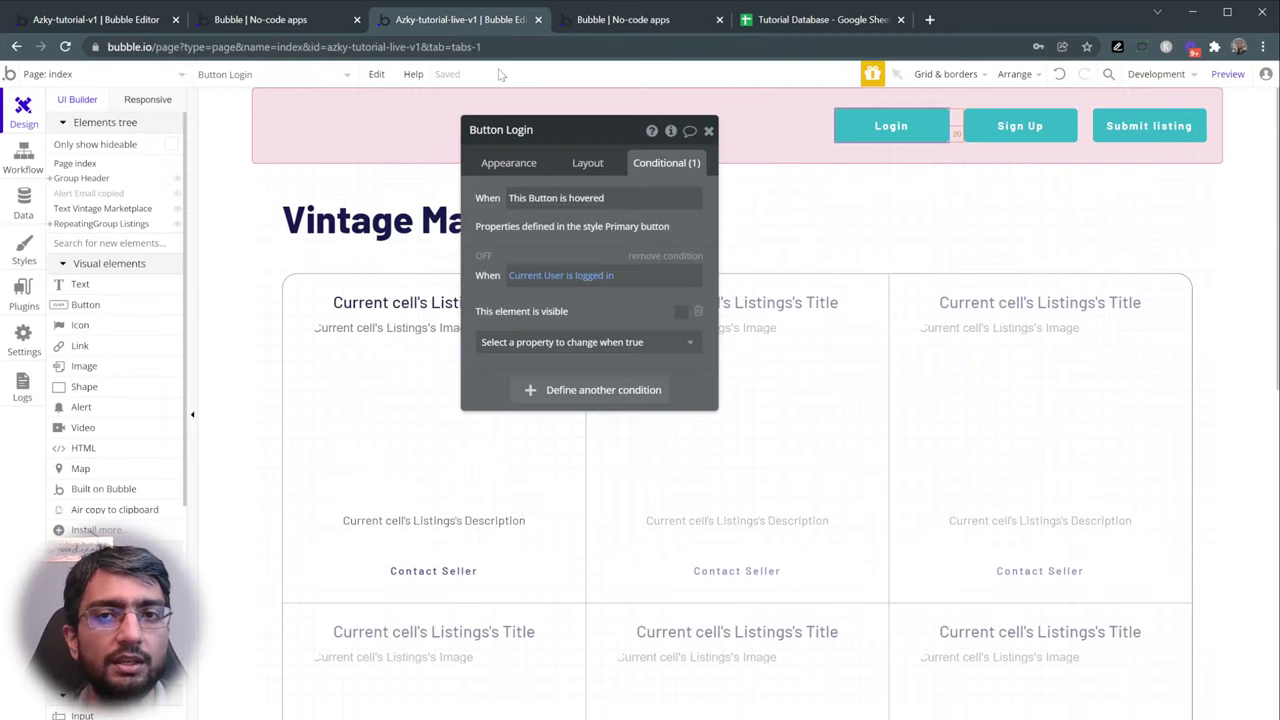
{"action": "left_click", "coordinate": [80, 285]}
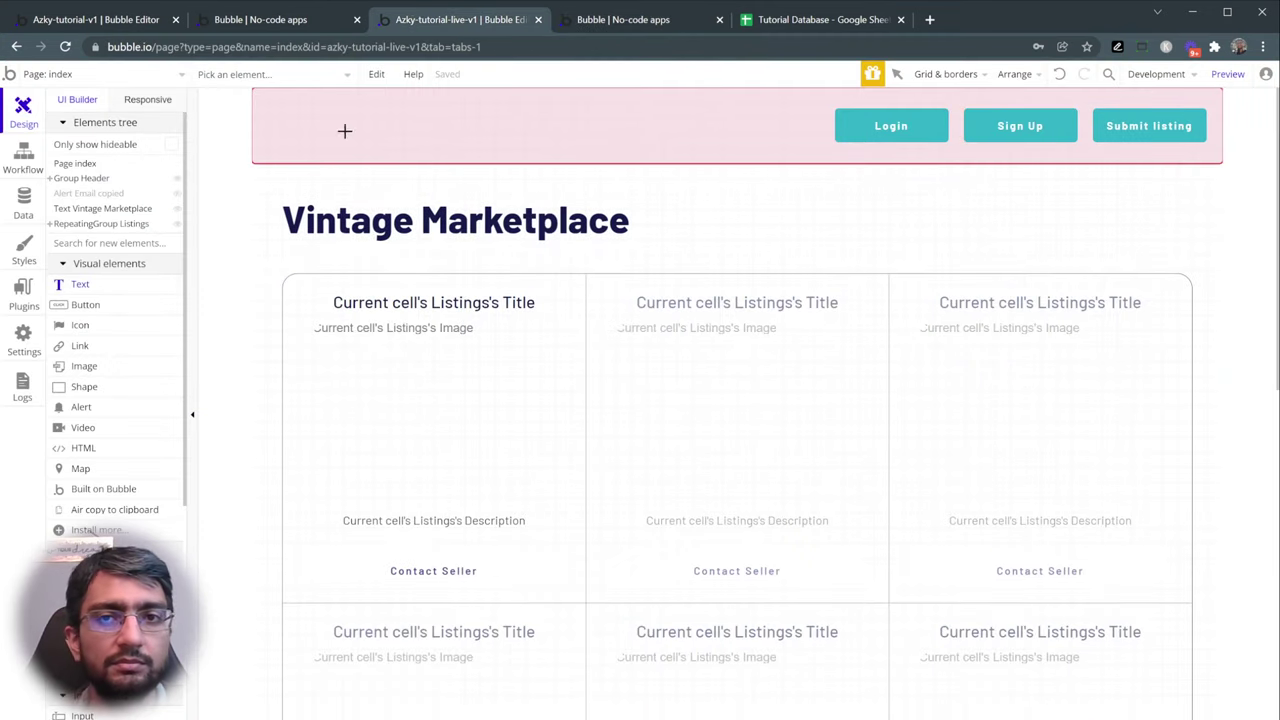
{"action": "left_click", "coordinate": [681, 116]}
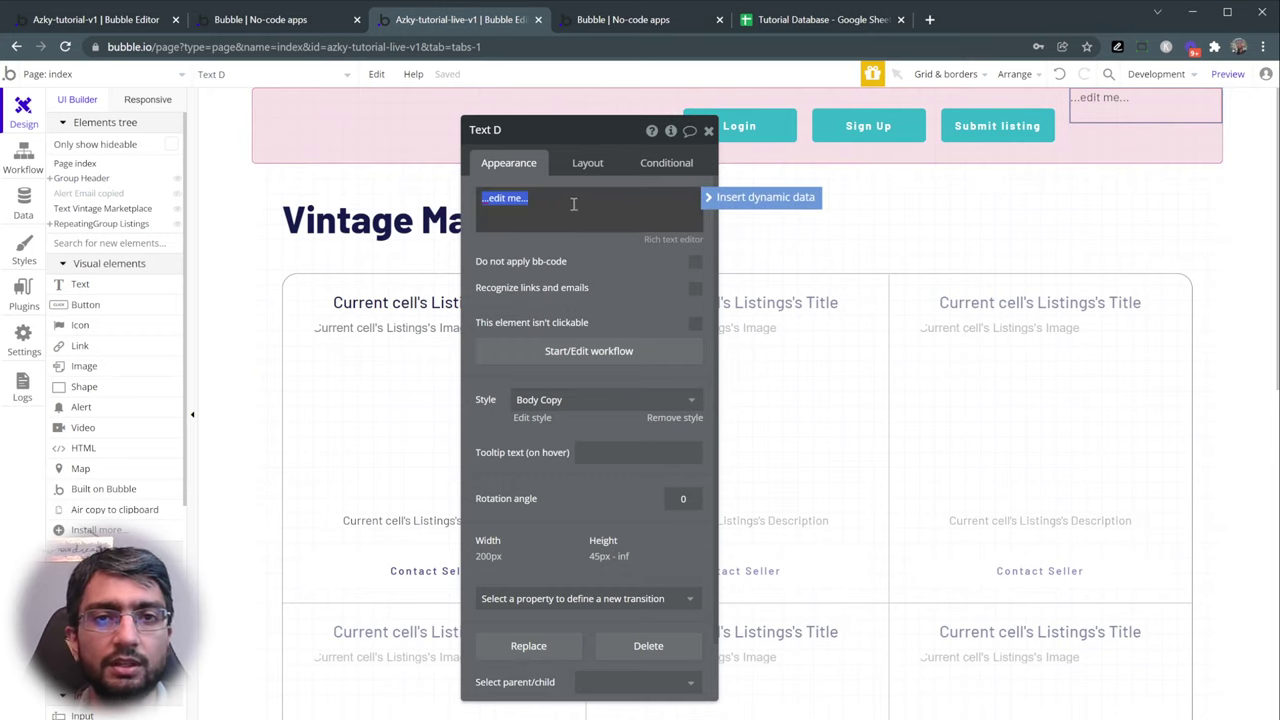
{"action": "left_click", "coordinate": [571, 163]}
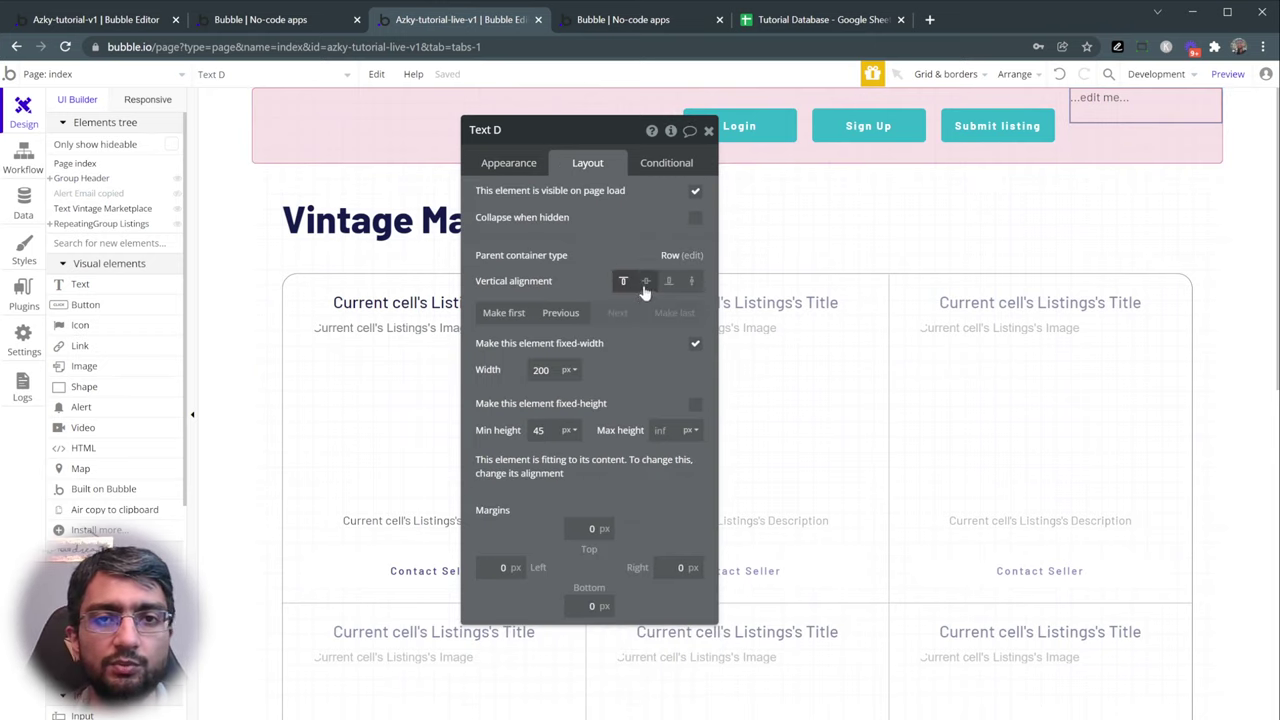
{"action": "left_click", "coordinate": [645, 283]}
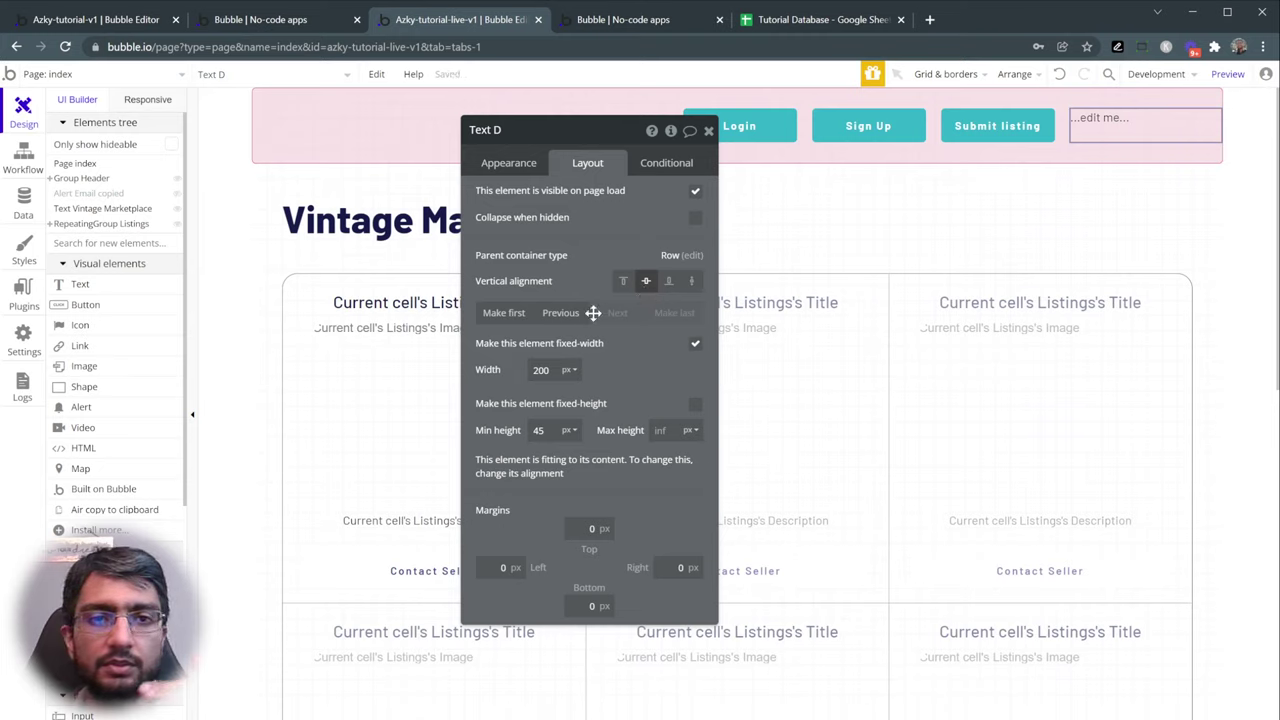
{"action": "left_click", "coordinate": [561, 314]}
{"action": "left_click", "coordinate": [561, 314]}
{"action": "left_click", "coordinate": [562, 314]}
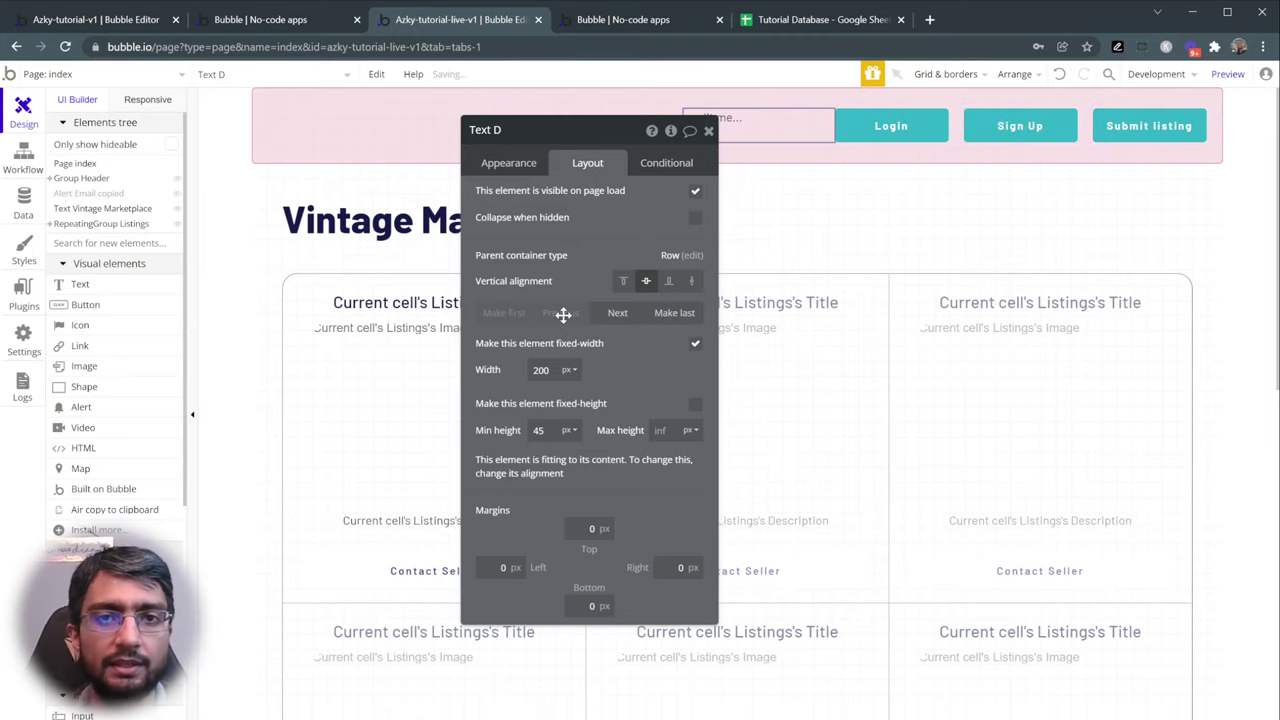
{"action": "left_click", "coordinate": [509, 162]}
{"action": "triple_click", "coordinate": [516, 199]}
{"action": "type", "text": "Curren"}
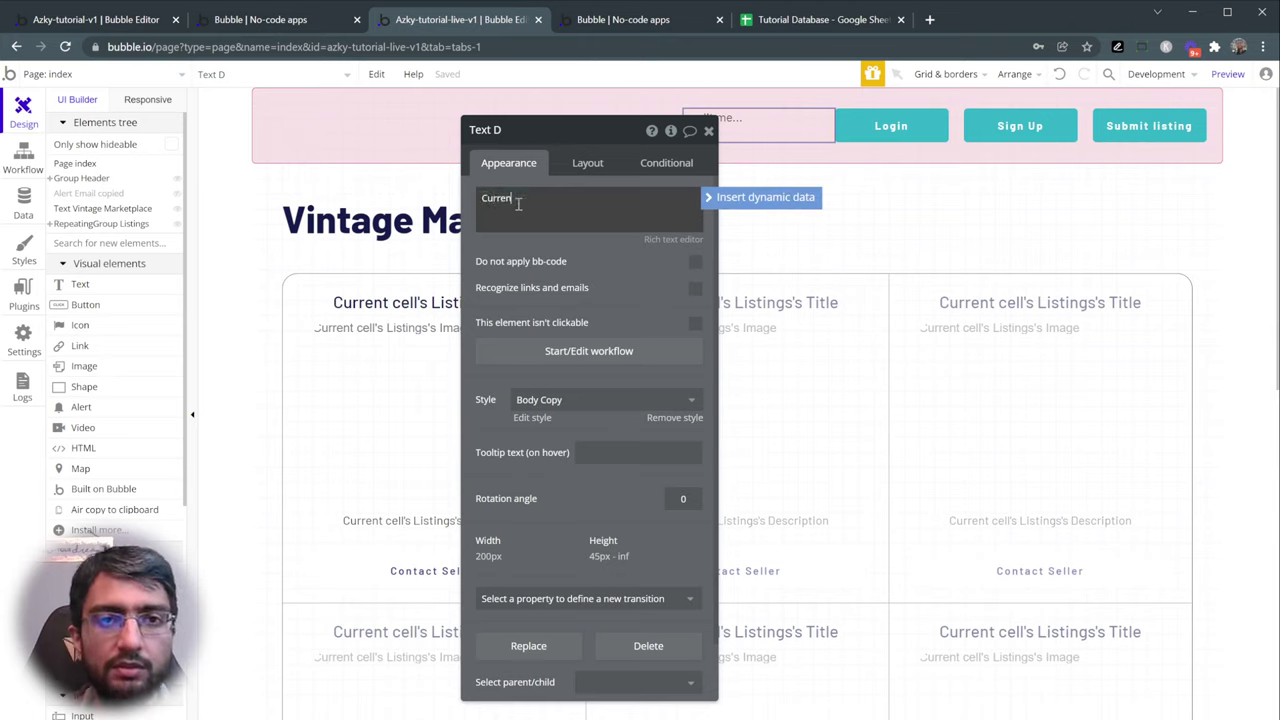
{"action": "type", "text": "t User:"}
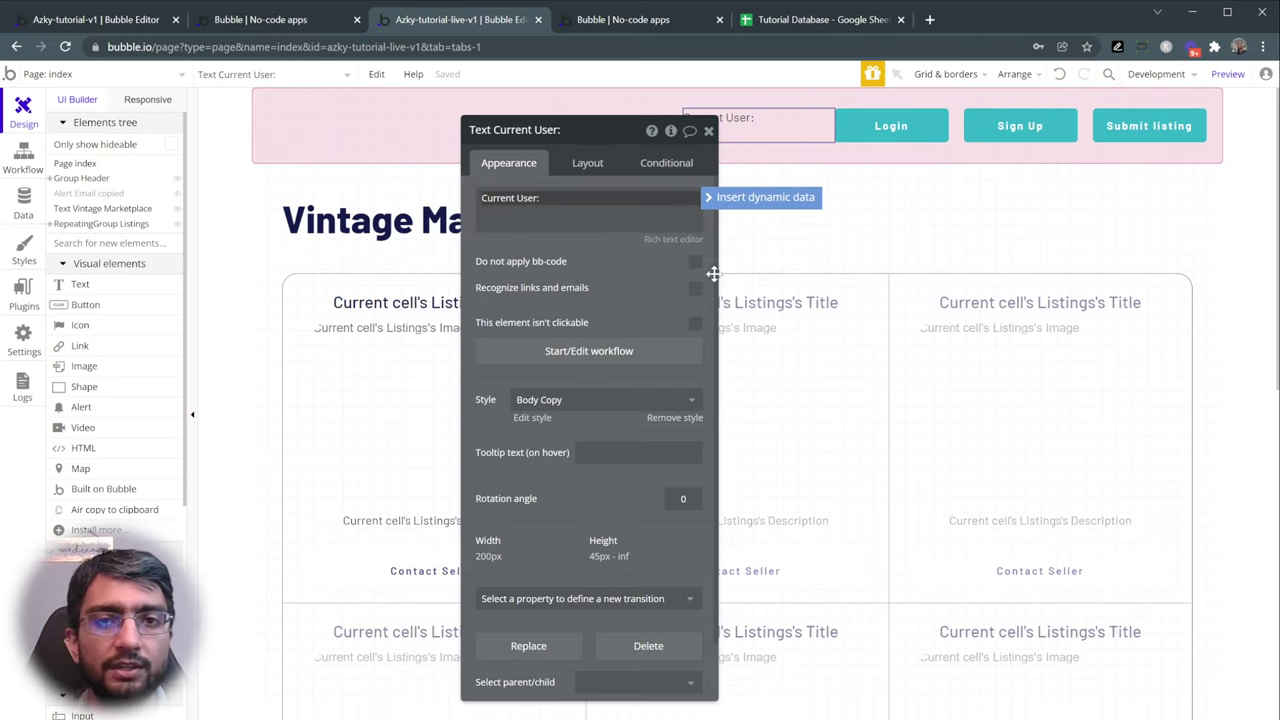
{"action": "left_click", "coordinate": [768, 207]}
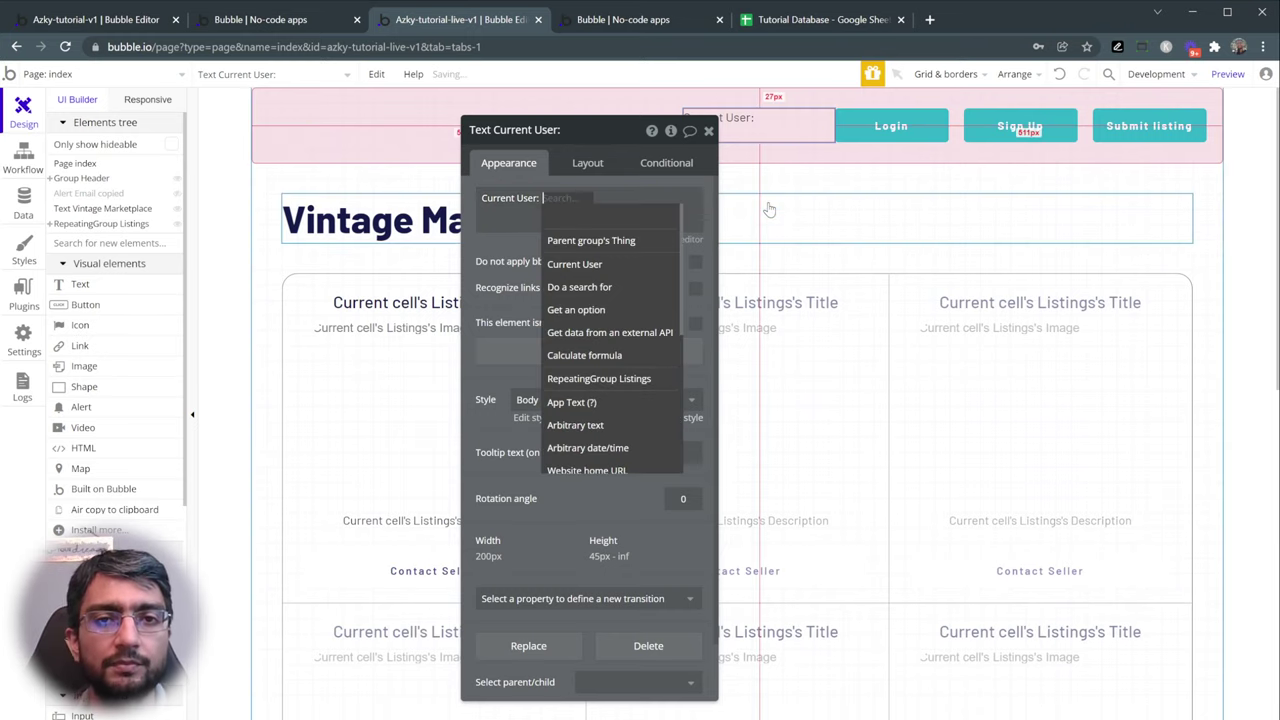
{"action": "left_click", "coordinate": [604, 267]}
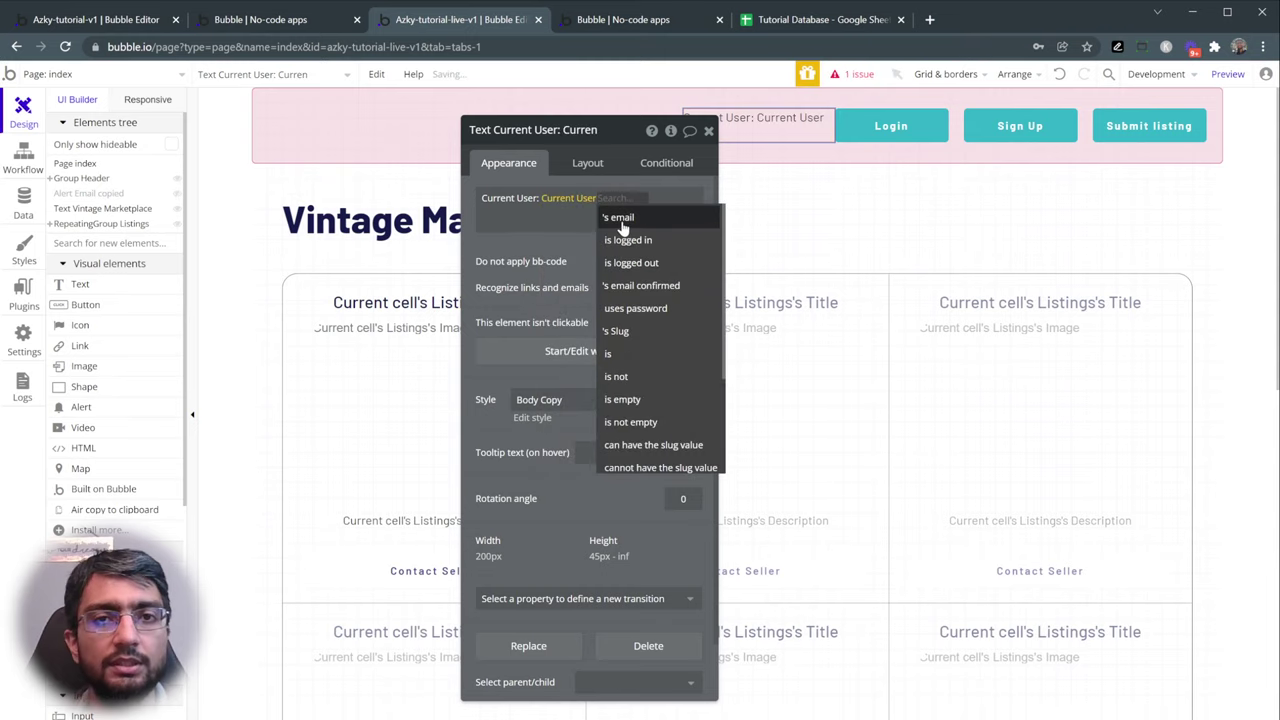
{"action": "left_click", "coordinate": [662, 216]}
{"action": "left_click", "coordinate": [619, 229]}
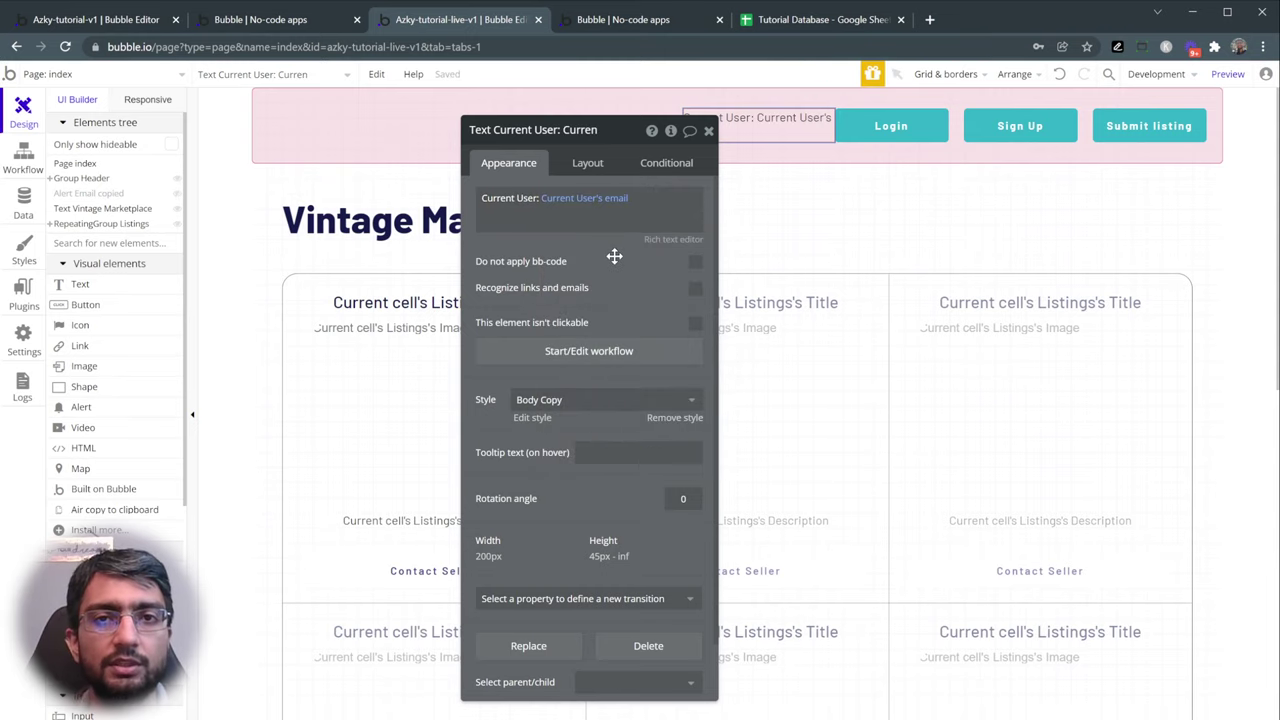
- Reload the live app and confirm the logged-in user's email shows in the header
{"action": "left_click", "coordinate": [680, 24]}
{"action": "key", "text": "F5"}
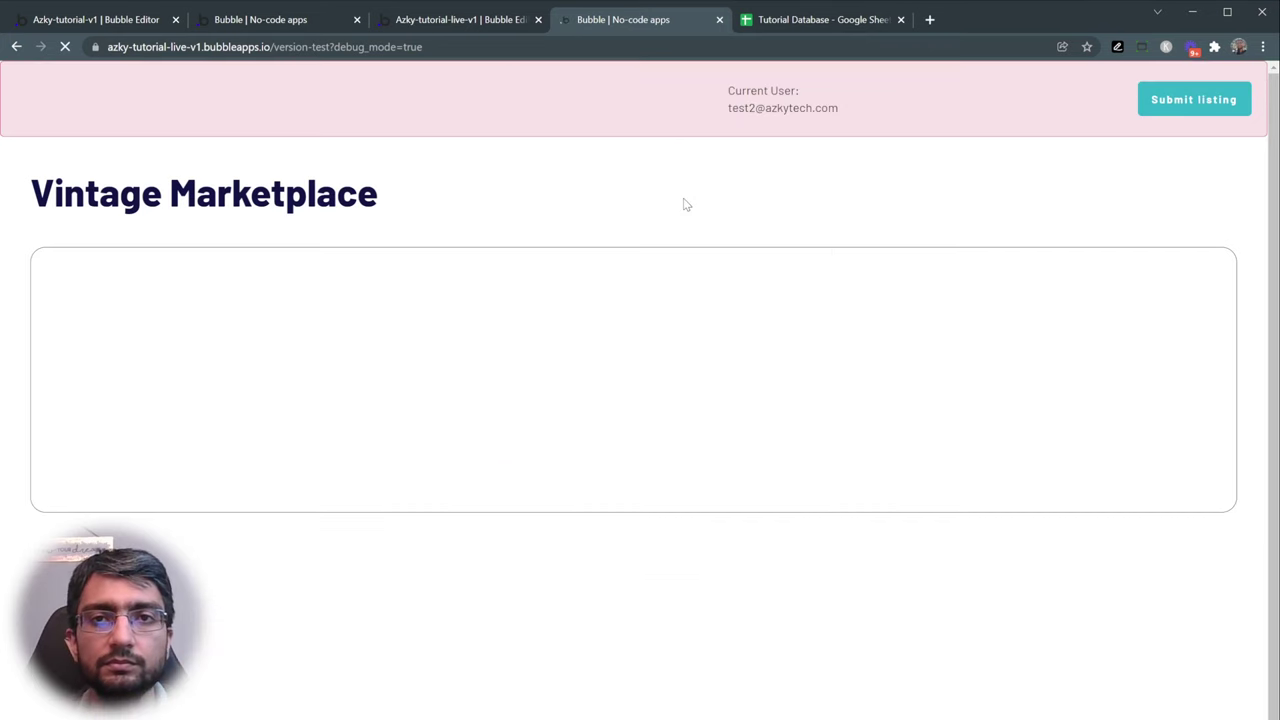
{"action": "left_click_drag", "start_coordinate": [730, 107], "coordinate": [845, 107]}
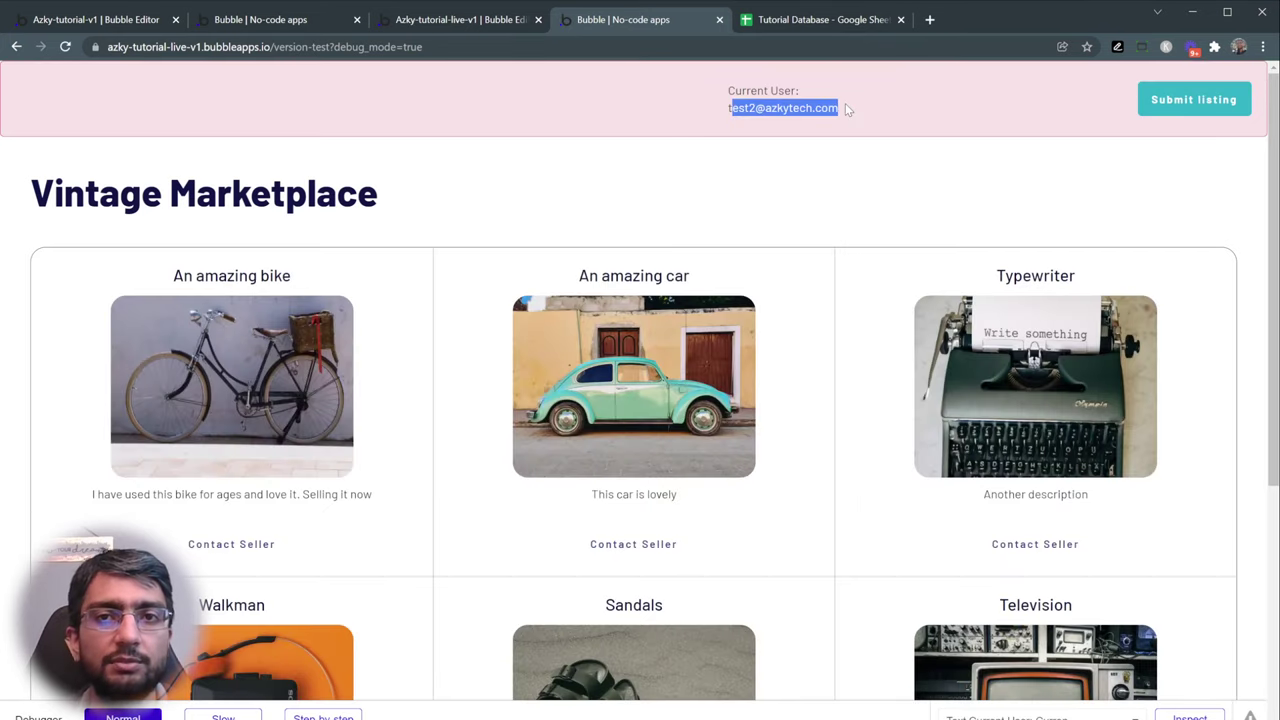
{"action": "left_click", "coordinate": [845, 107]}
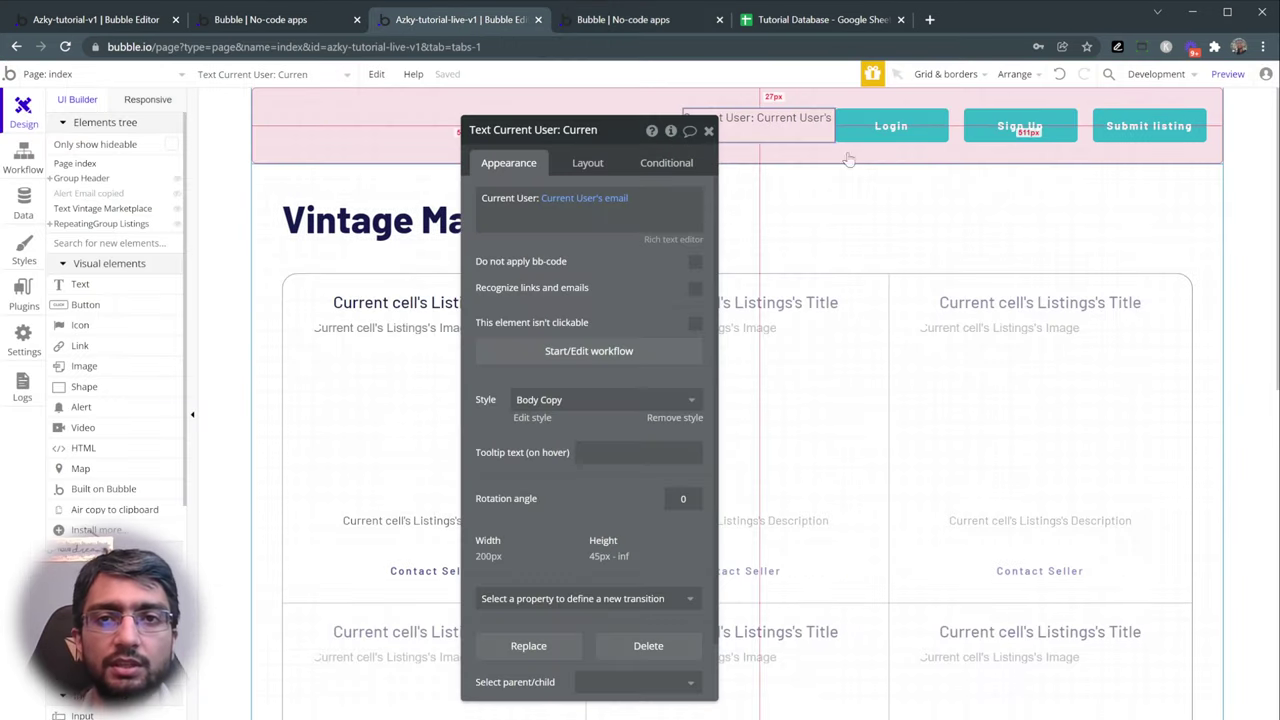
- Tick 'Collapse when hidden' on the Login button's layout, then view the live app
{"action": "left_click", "coordinate": [879, 128]}
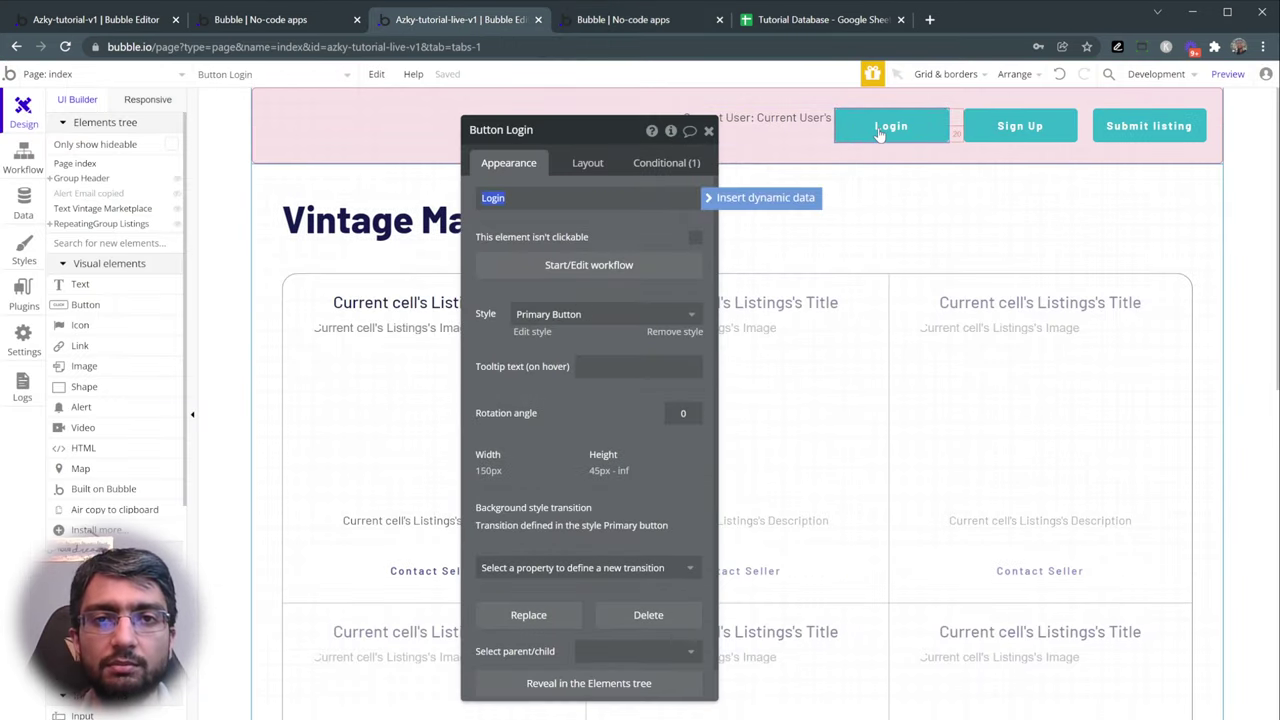
{"action": "left_click", "coordinate": [589, 163]}
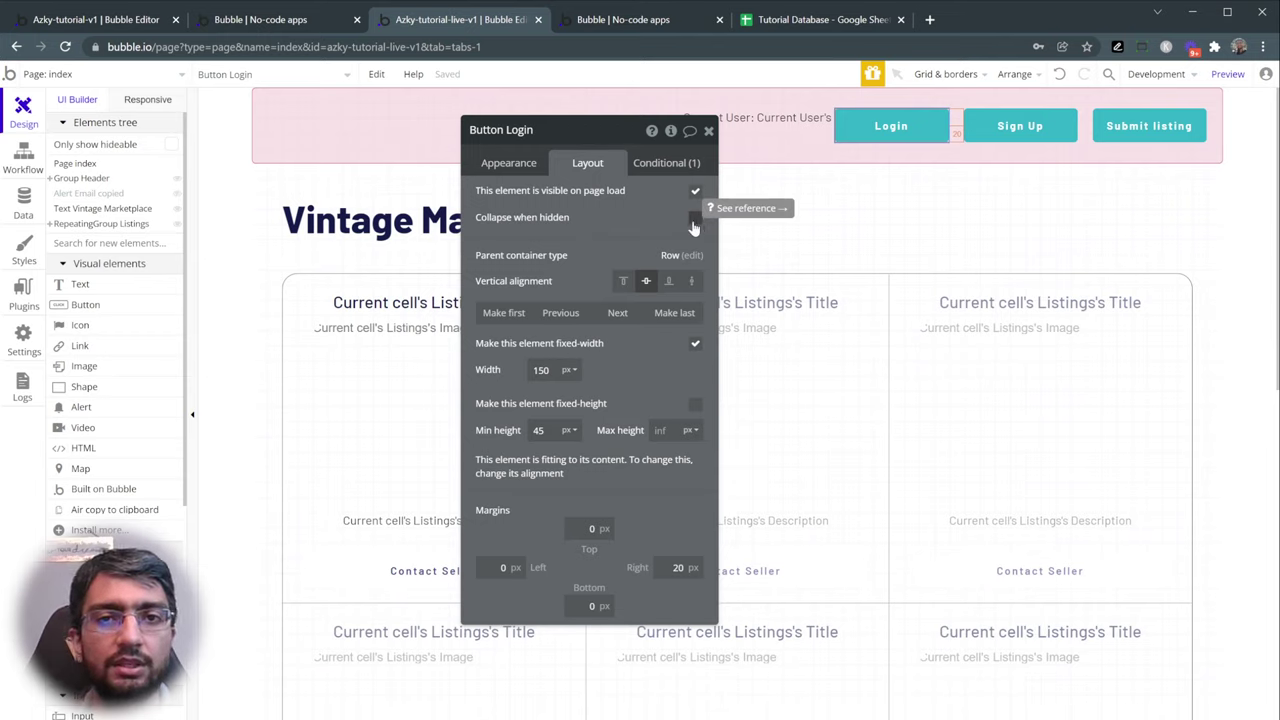
{"action": "left_click", "coordinate": [694, 219]}
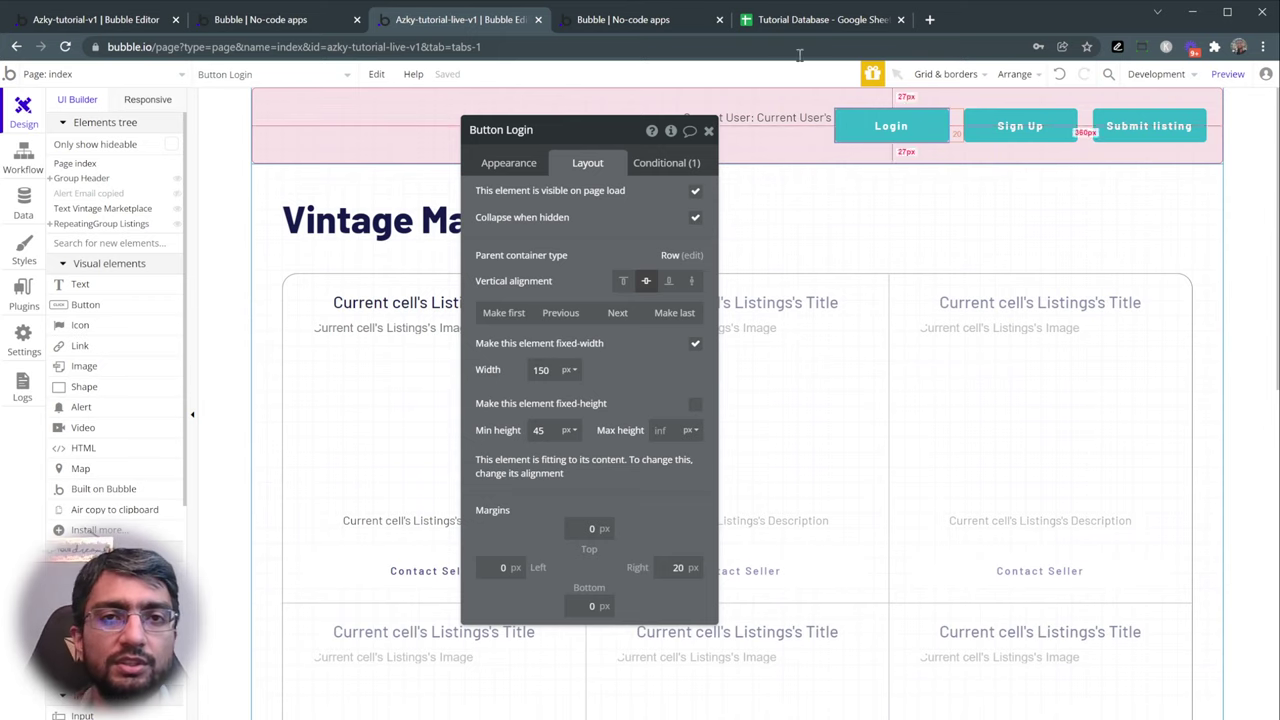
{"action": "left_click", "coordinate": [669, 22]}
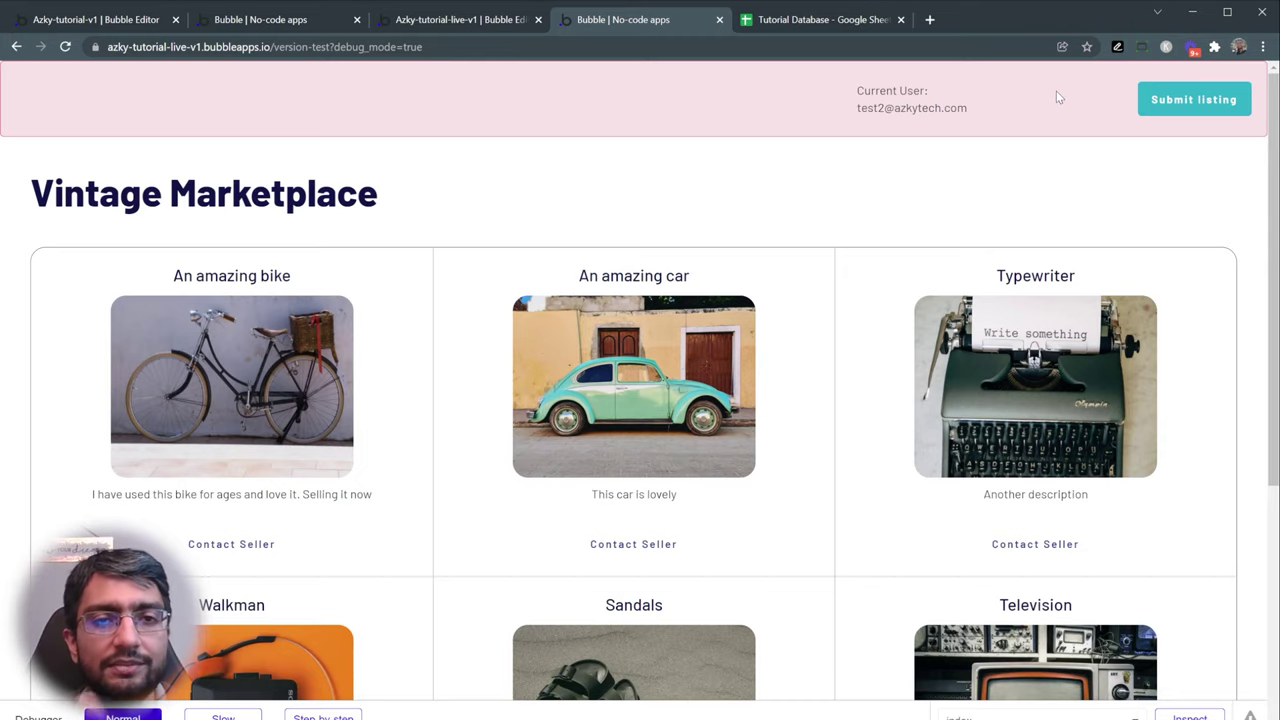
- Select the Sign Up button and compare it against the live app page
{"action": "left_click", "coordinate": [466, 21]}
{"action": "left_click", "coordinate": [1005, 140]}
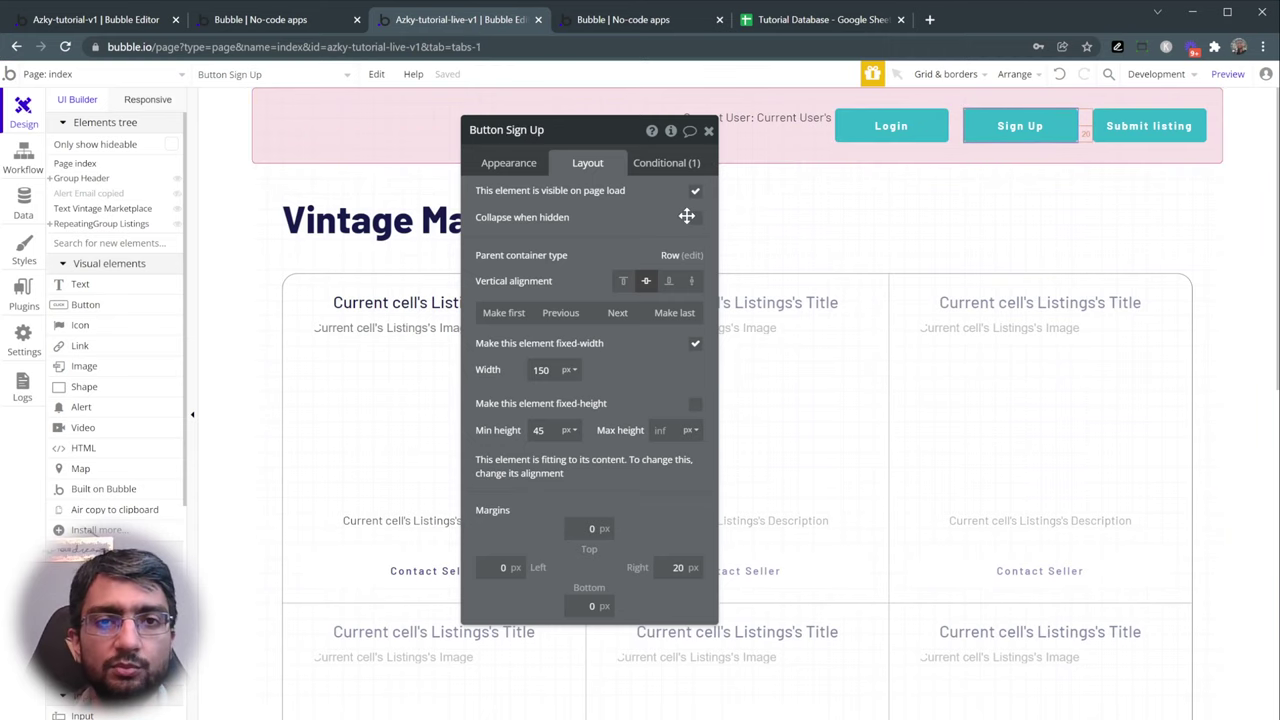
{"action": "left_click", "coordinate": [637, 28]}
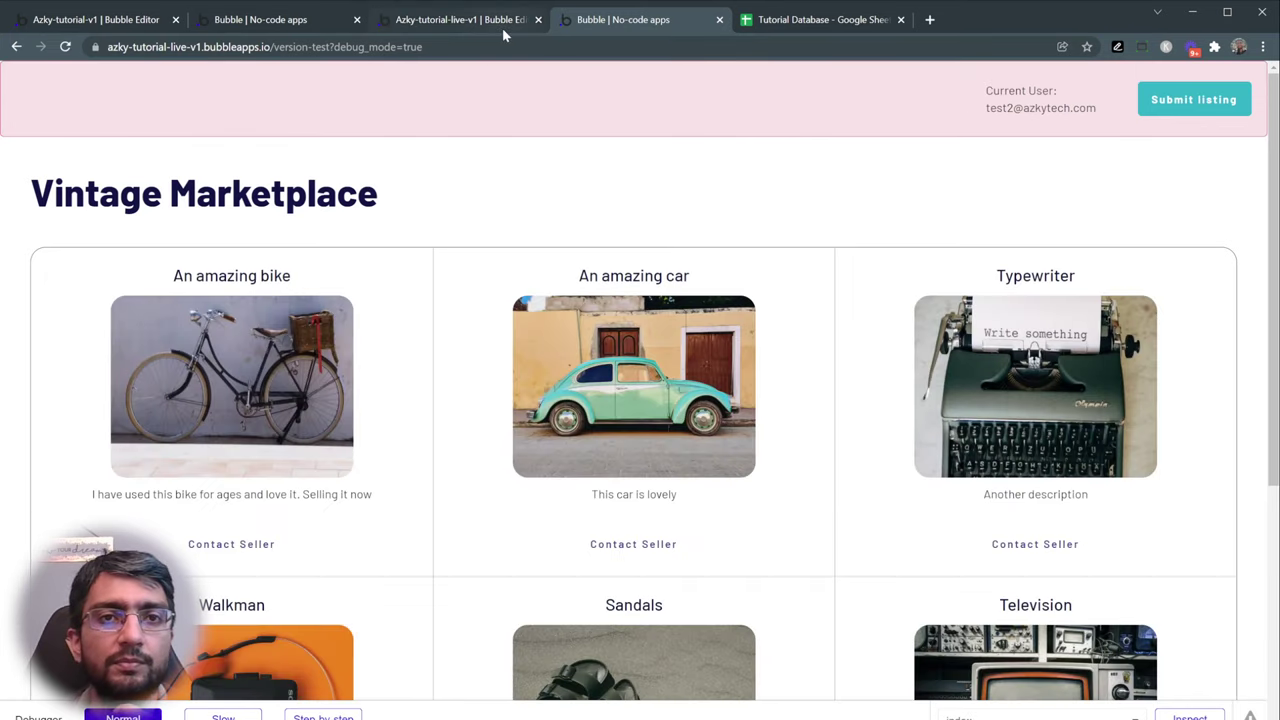
{"action": "left_click", "coordinate": [502, 27]}
- Give the Current User text a 20 px right margin and pick a Button element to add
{"action": "left_click", "coordinate": [780, 122]}
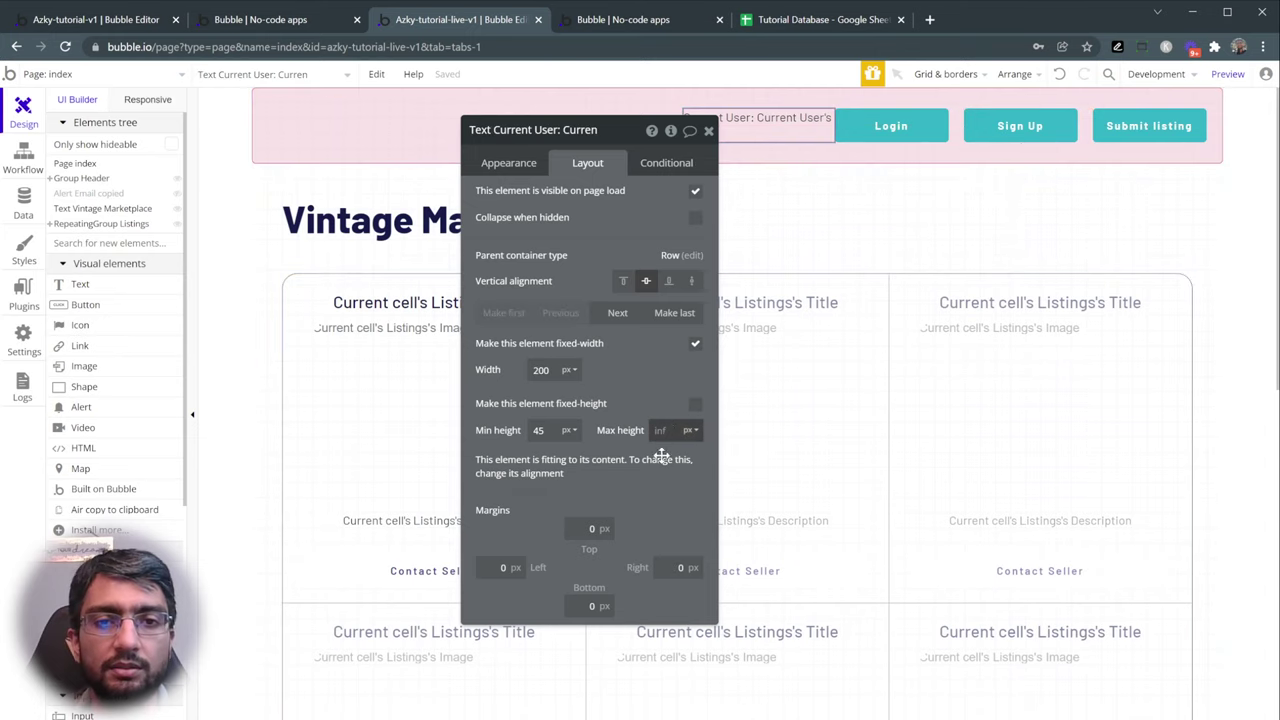
{"action": "left_click", "coordinate": [678, 567]}
{"action": "type", "text": "20"}
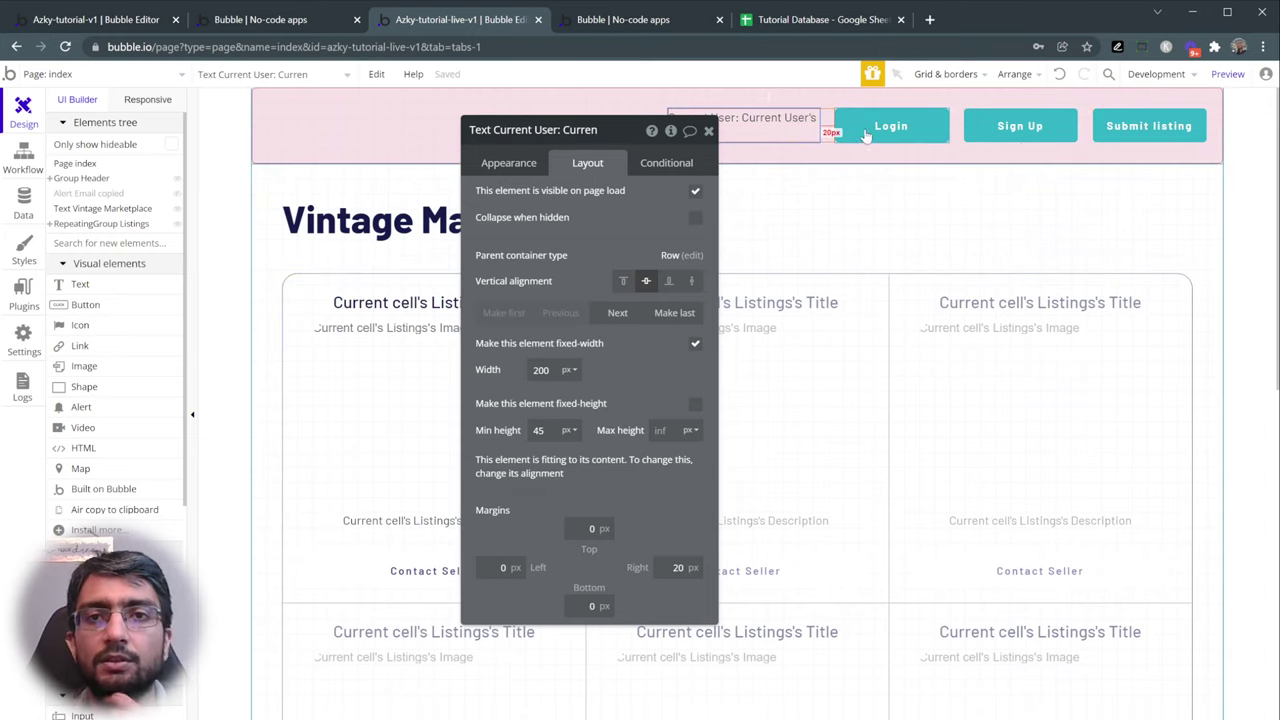
{"action": "left_click", "coordinate": [1145, 127]}
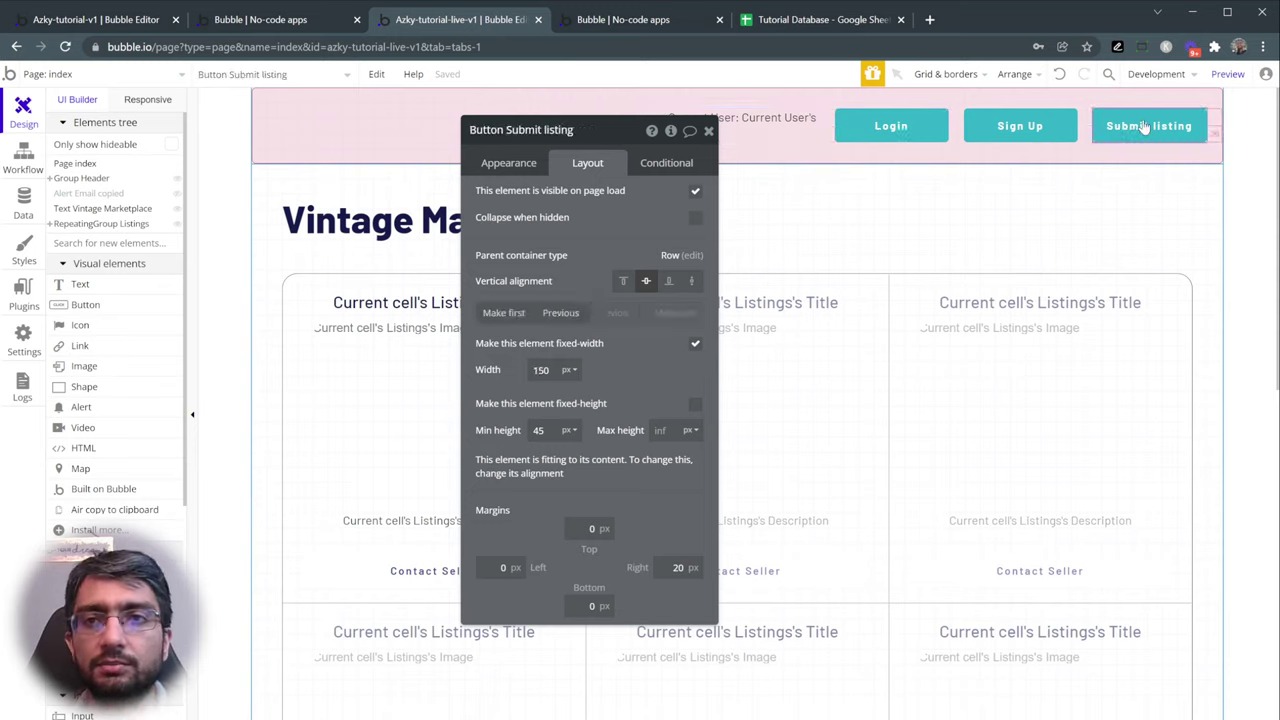
{"action": "left_click", "coordinate": [1025, 126]}
{"action": "left_click", "coordinate": [893, 126]}
{"action": "left_click", "coordinate": [780, 122]}
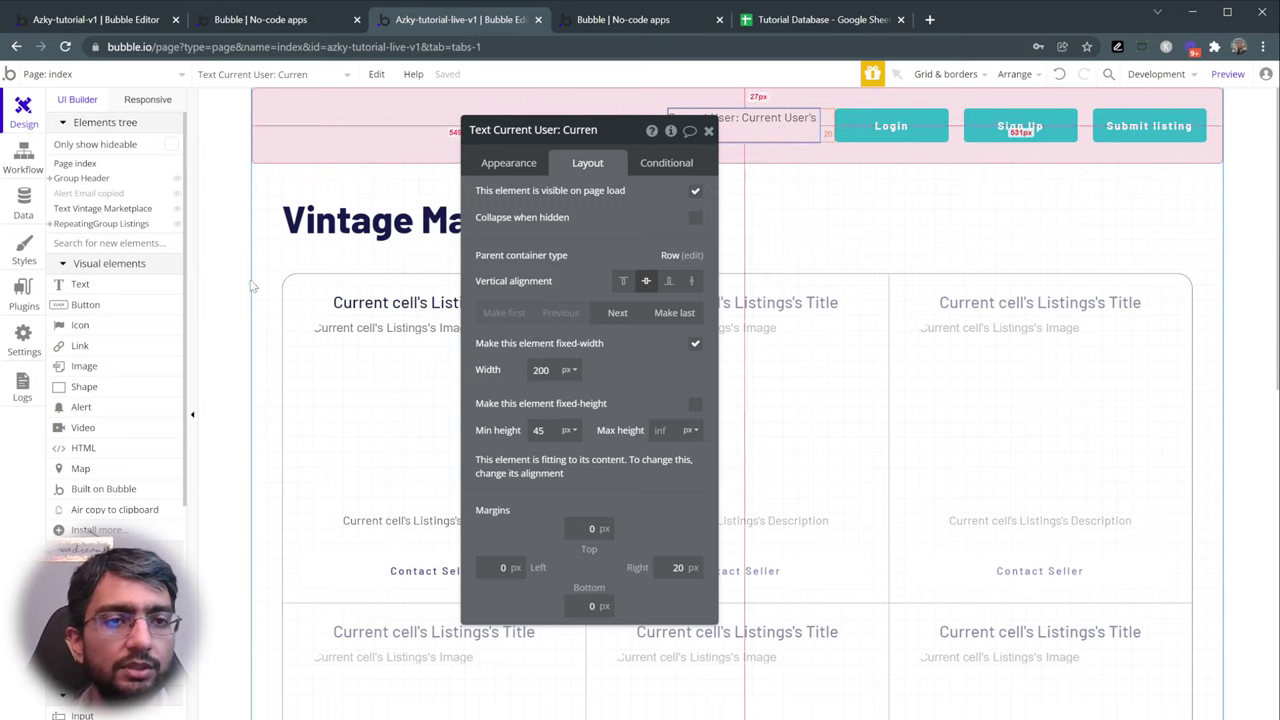
{"action": "left_click", "coordinate": [85, 304]}
- Place the new button in the header and label it 'Log out'
{"action": "left_click", "coordinate": [518, 114]}
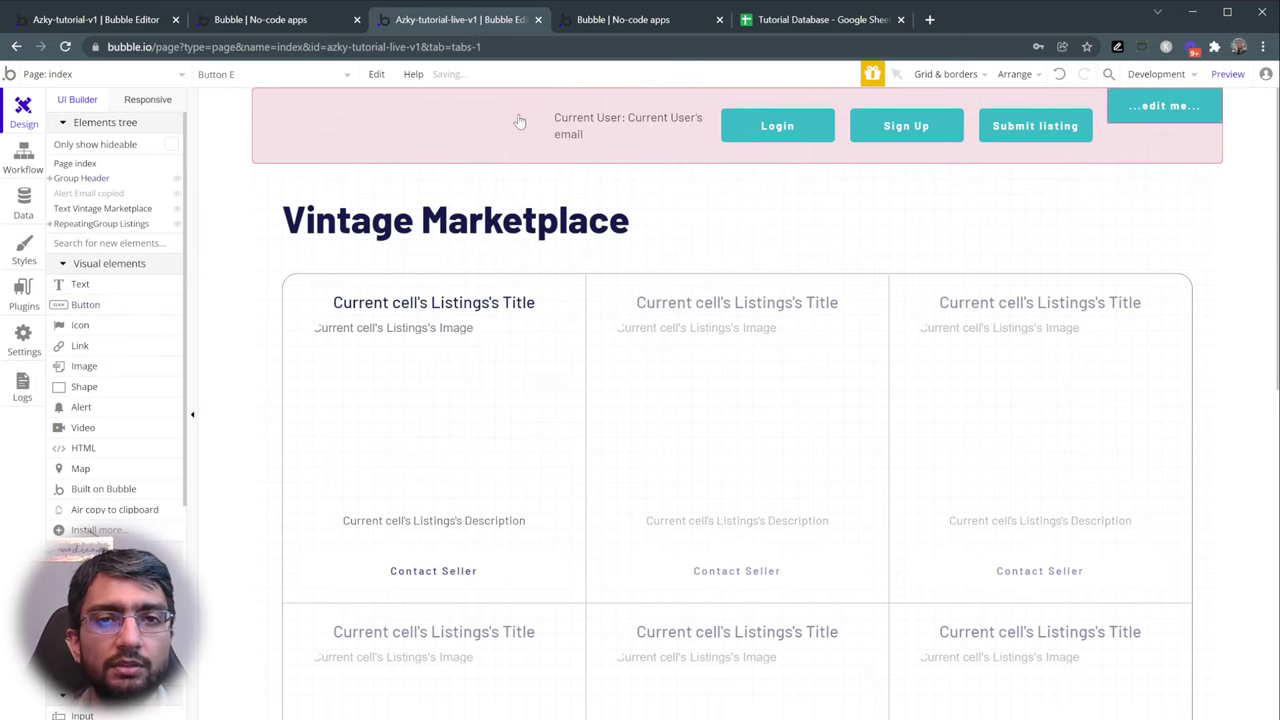
{"action": "left_click", "coordinate": [1122, 110]}
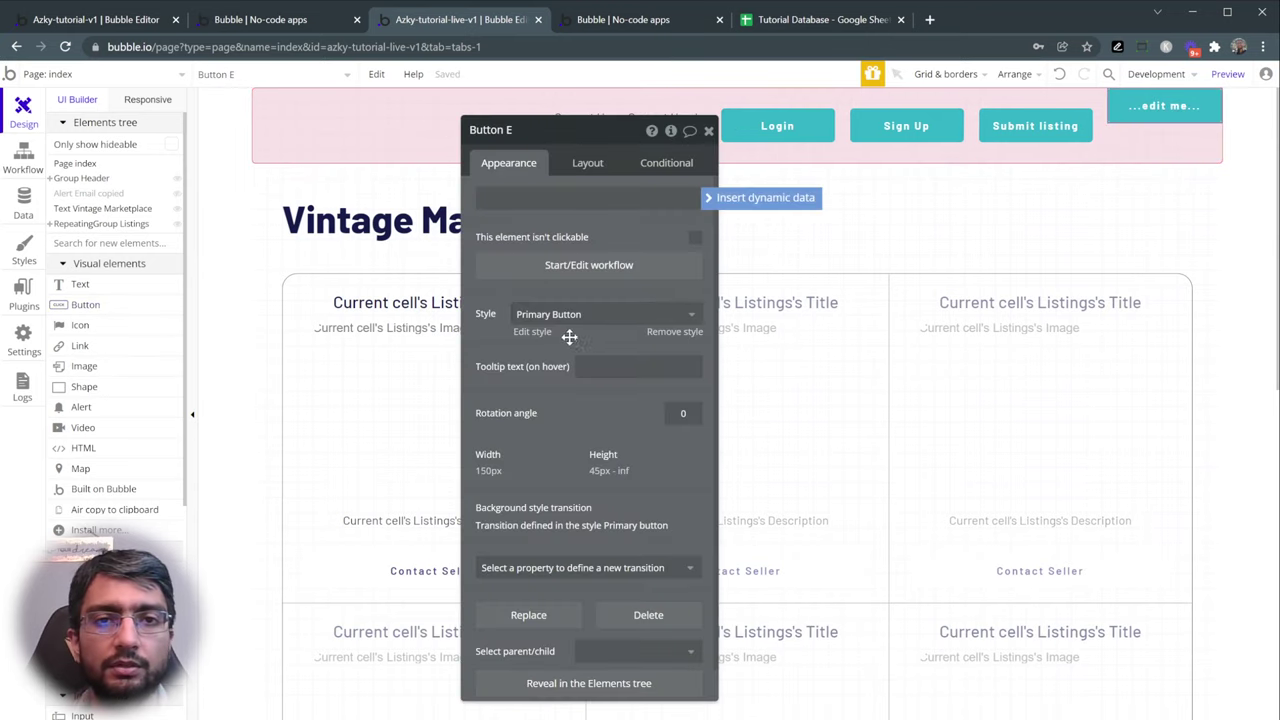
{"action": "left_click", "coordinate": [588, 163]}
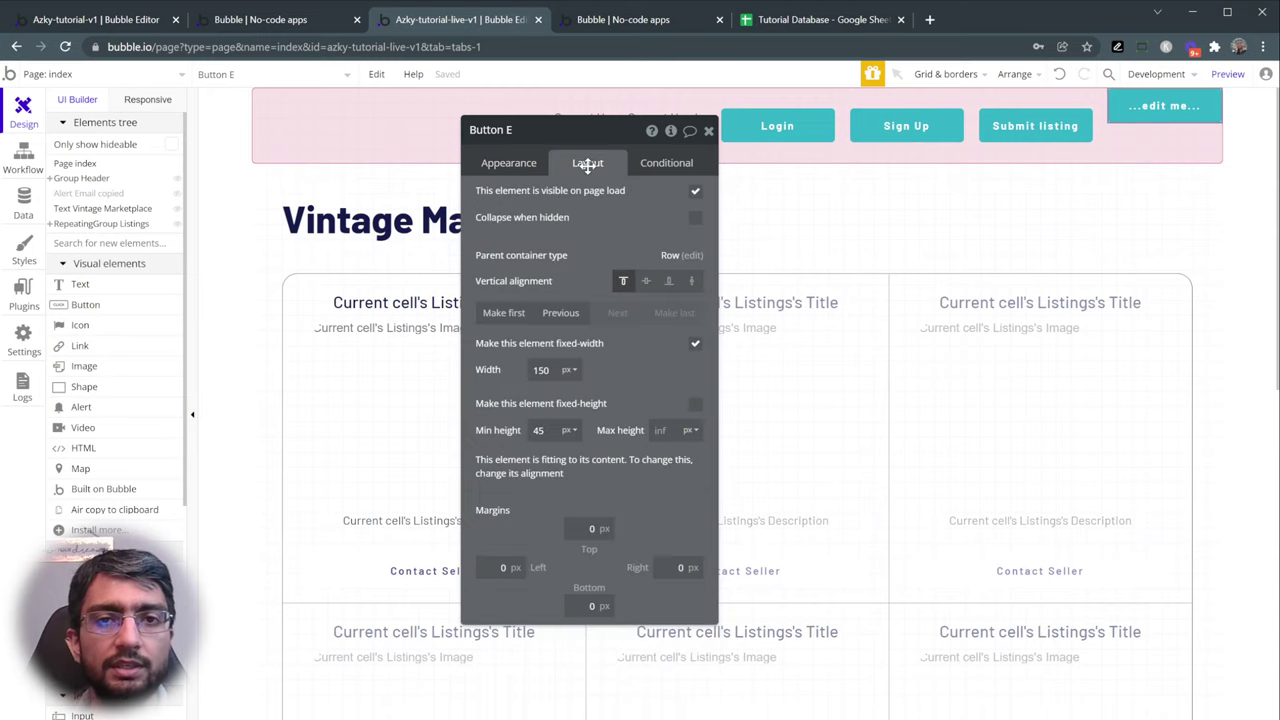
{"action": "left_click", "coordinate": [515, 163]}
{"action": "type", "text": "Lo"}
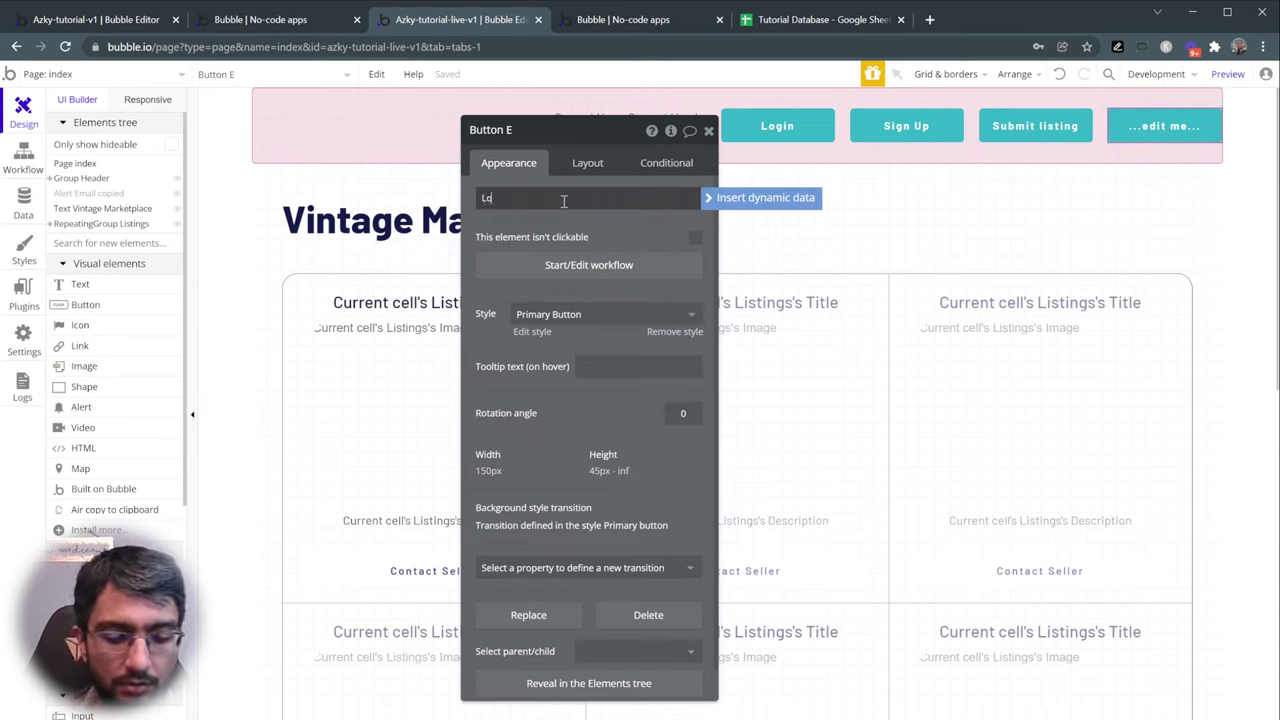
{"action": "type", "text": "g out"}
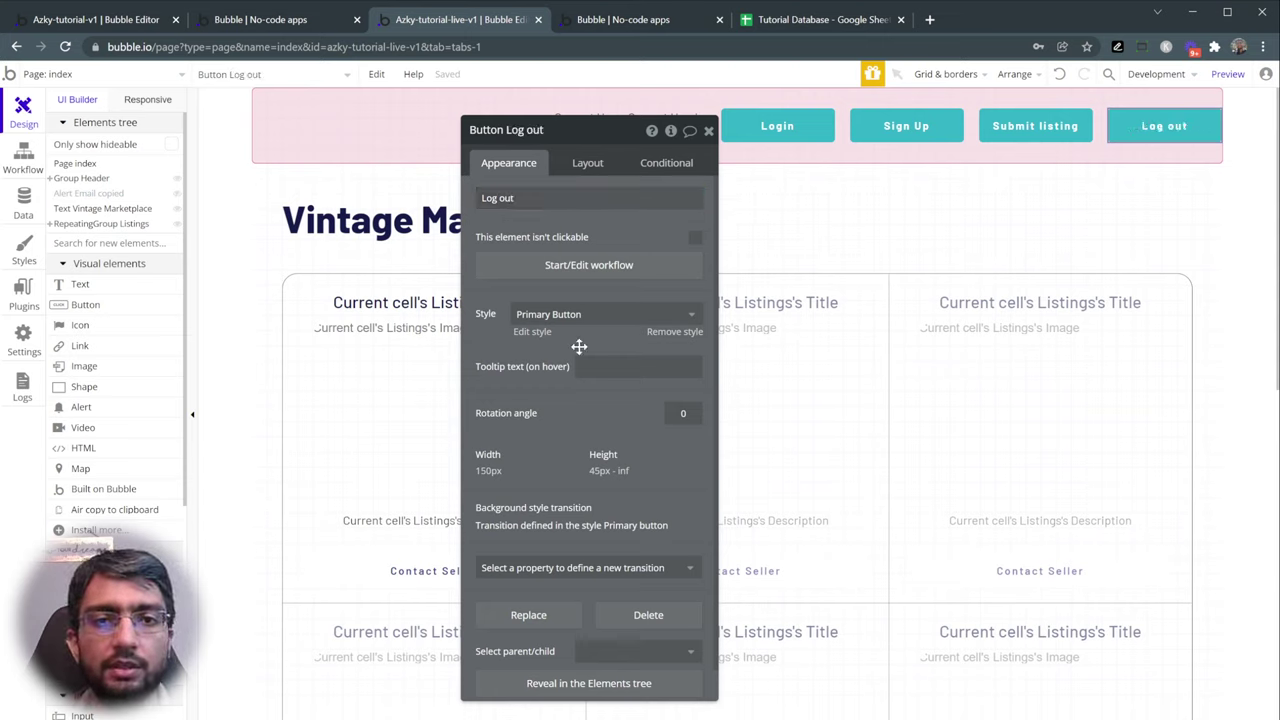
- Move Log out before Submit listing, give it a 20 px right margin, and create its click workflow
{"action": "left_click", "coordinate": [598, 165]}
{"action": "left_click", "coordinate": [561, 313]}
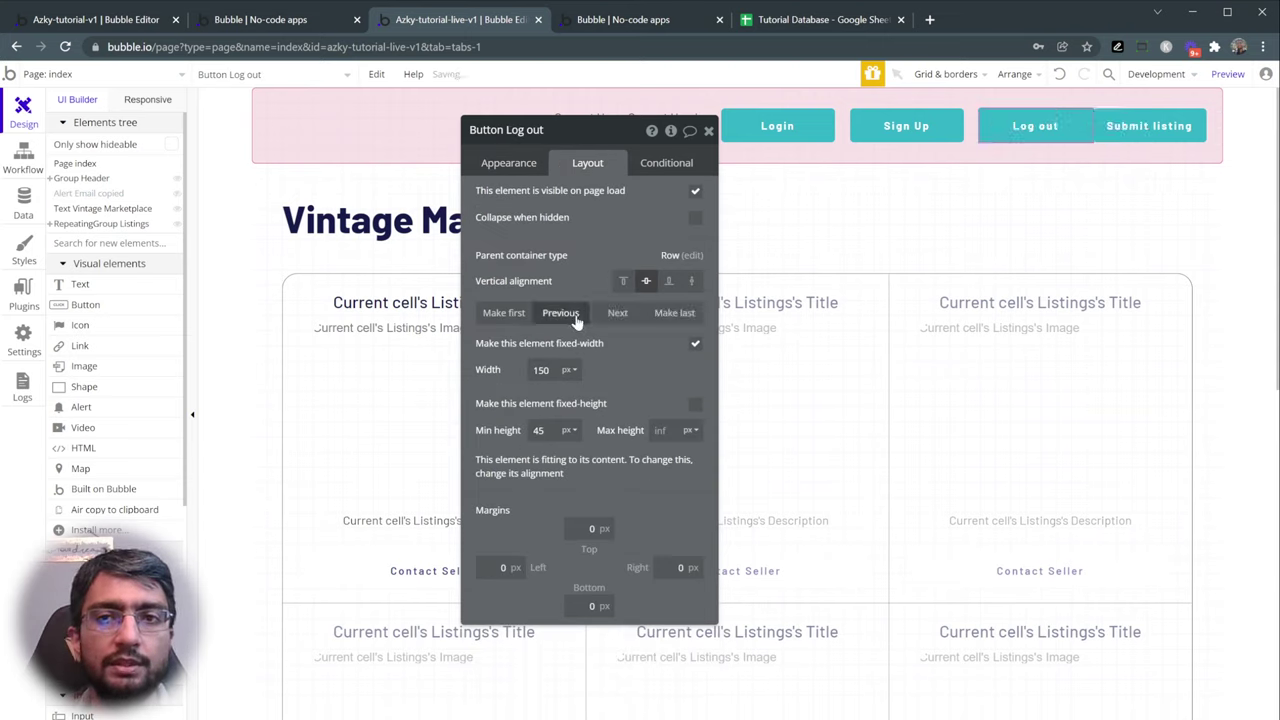
{"action": "left_click", "coordinate": [668, 567]}
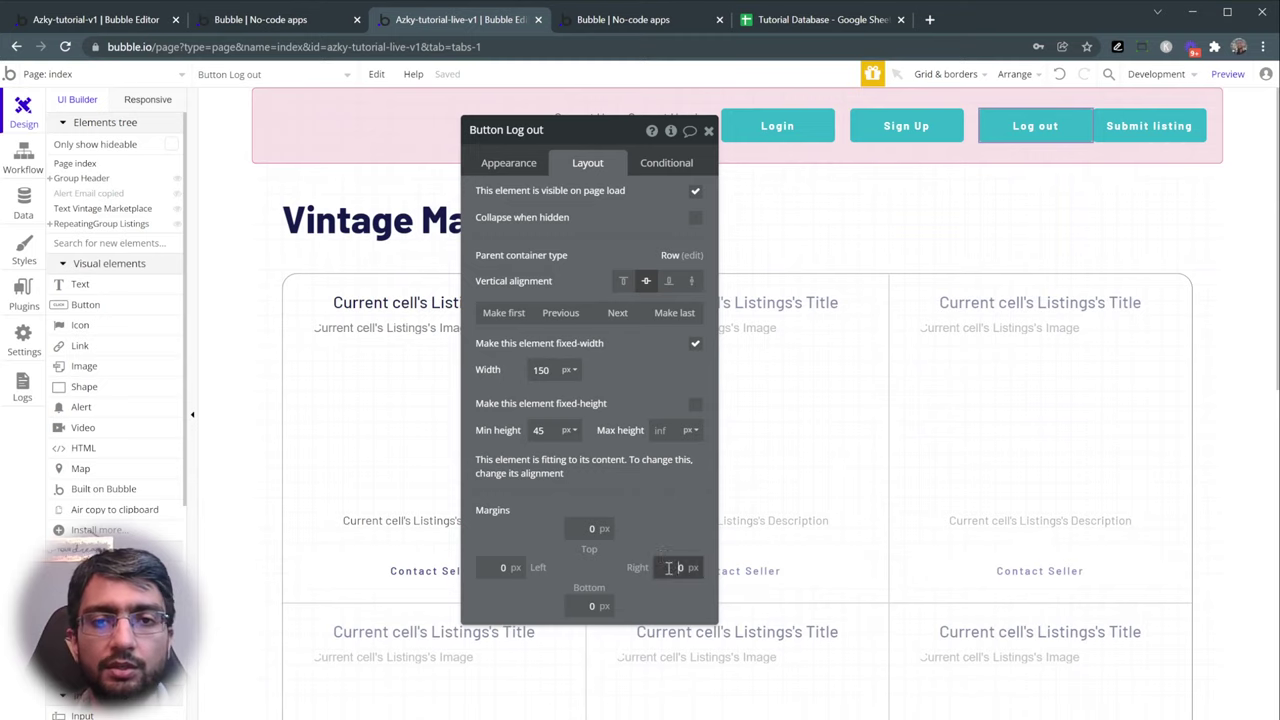
{"action": "type", "text": "2"}
{"action": "left_click", "coordinate": [511, 168]}
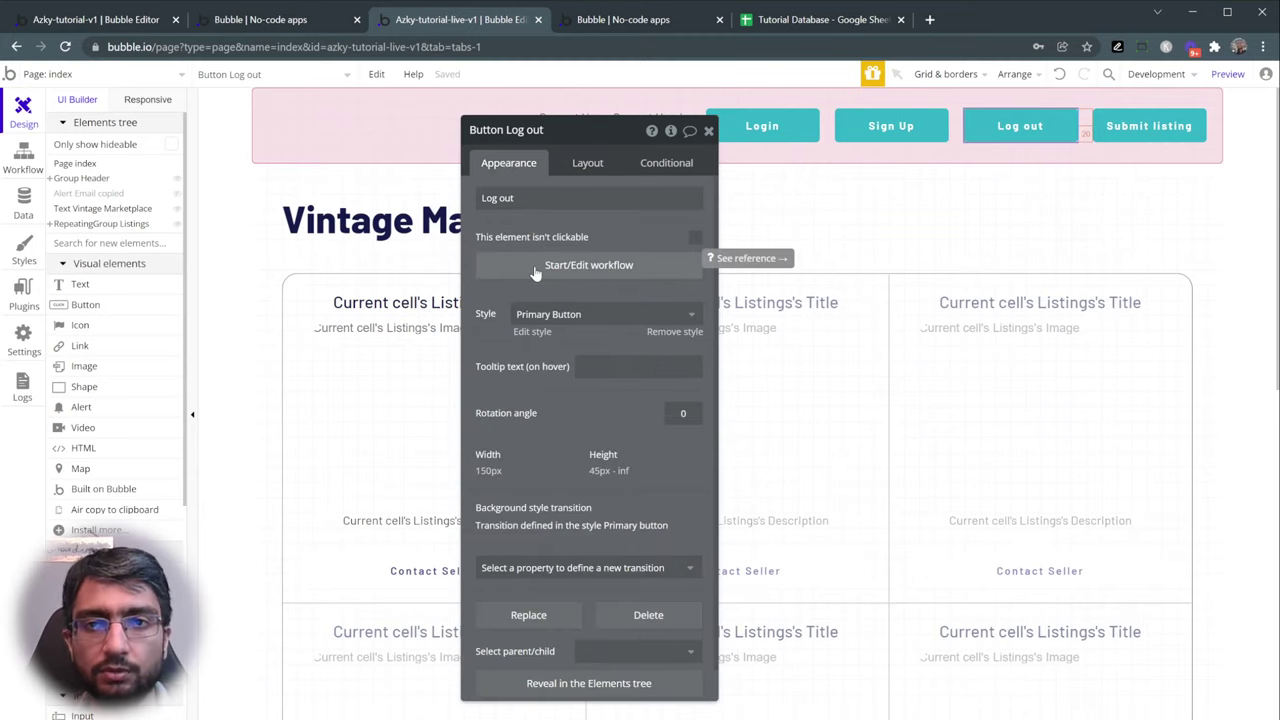
{"action": "left_click", "coordinate": [535, 265]}
- Add the 'Log the user out' action to the Log out workflow and preview the app
{"action": "left_click", "coordinate": [157, 264]}
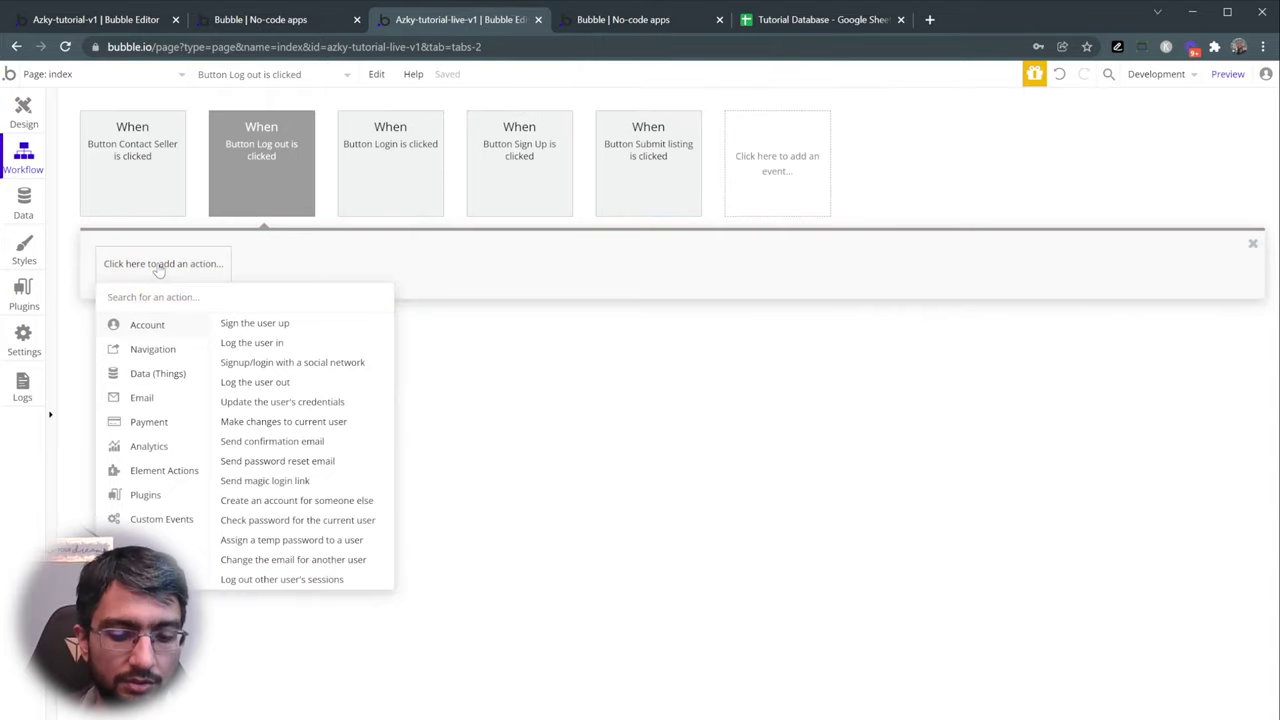
{"action": "type", "text": "log the"}
{"action": "left_click", "coordinate": [193, 345]}
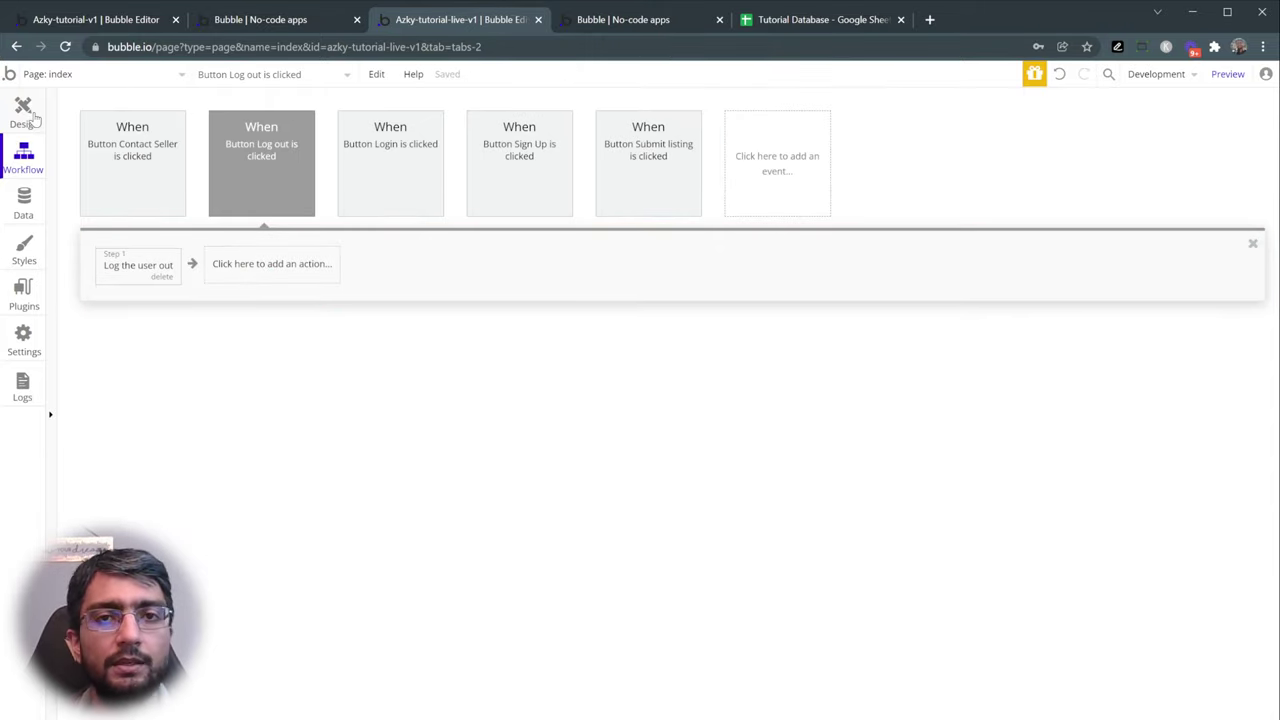
{"action": "left_click", "coordinate": [28, 112]}
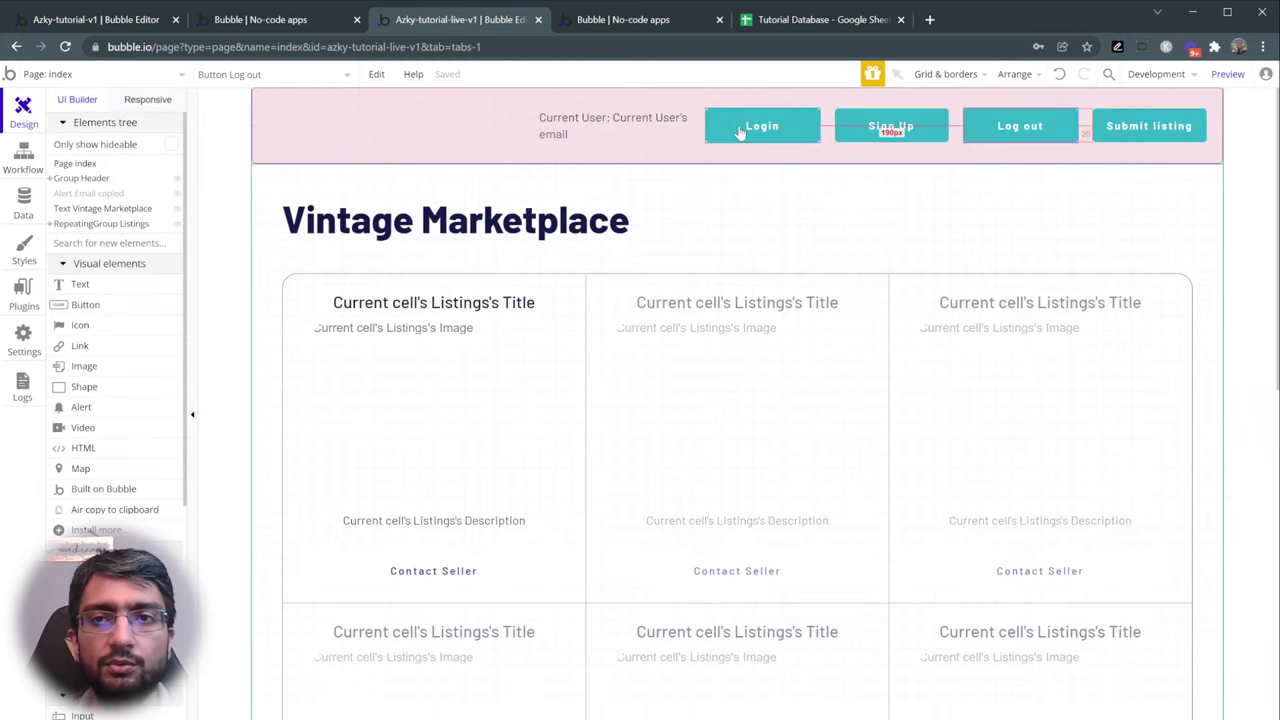
{"action": "left_click", "coordinate": [1224, 74]}
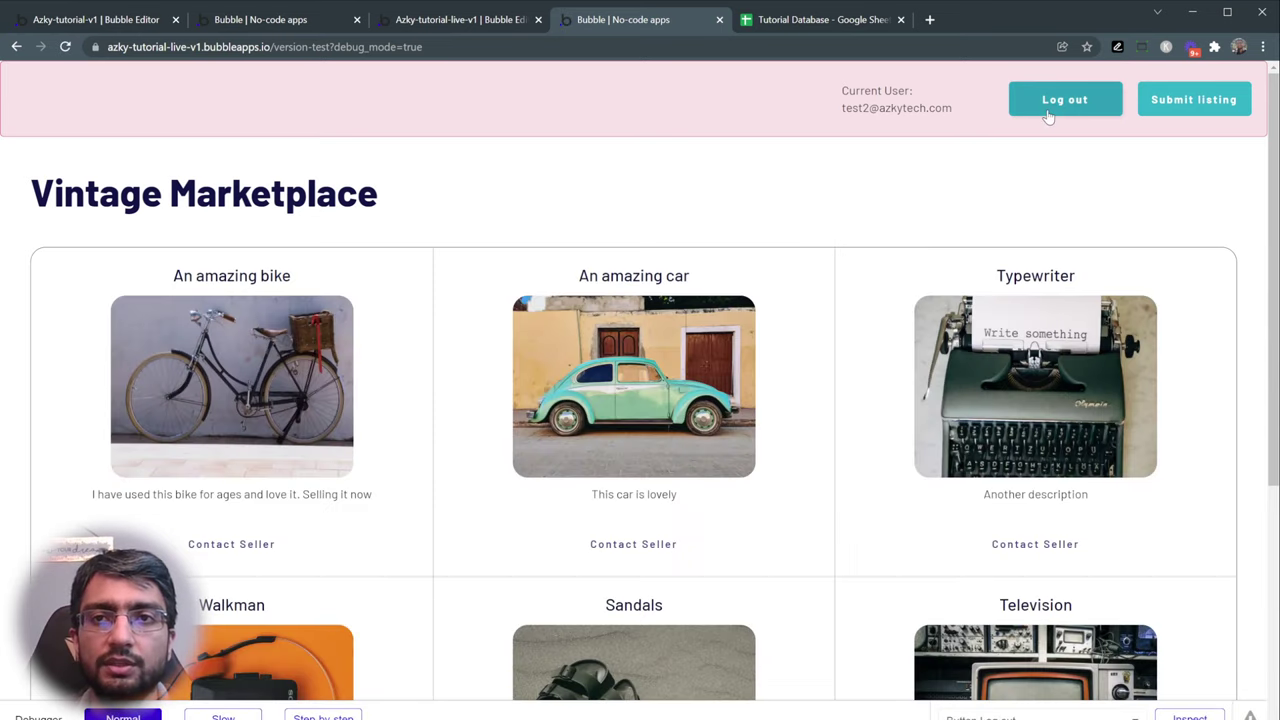
{"action": "left_click", "coordinate": [1047, 113]}
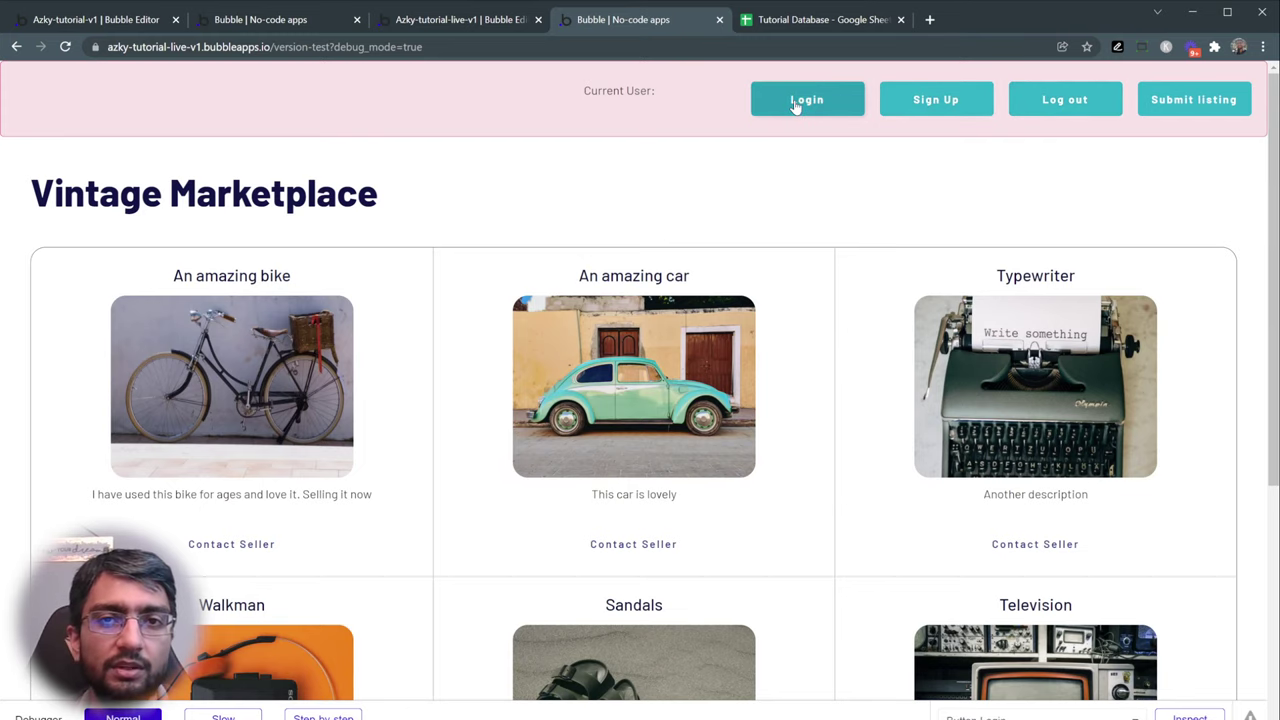
{"action": "left_click_drag", "start_coordinate": [604, 91], "coordinate": [660, 91]}
{"action": "left_click", "coordinate": [1020, 197]}
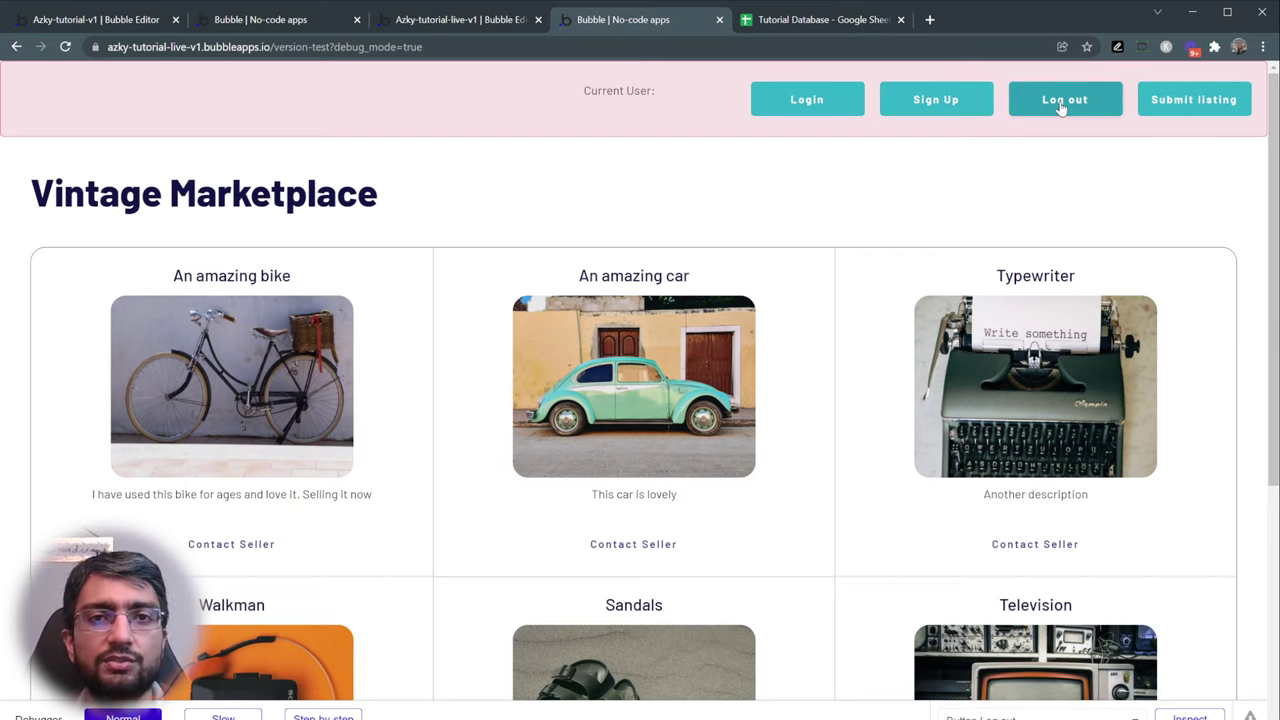
- Hide the Current User text when Current User is logged out, and make it collapse when hidden
{"action": "left_click", "coordinate": [487, 21]}
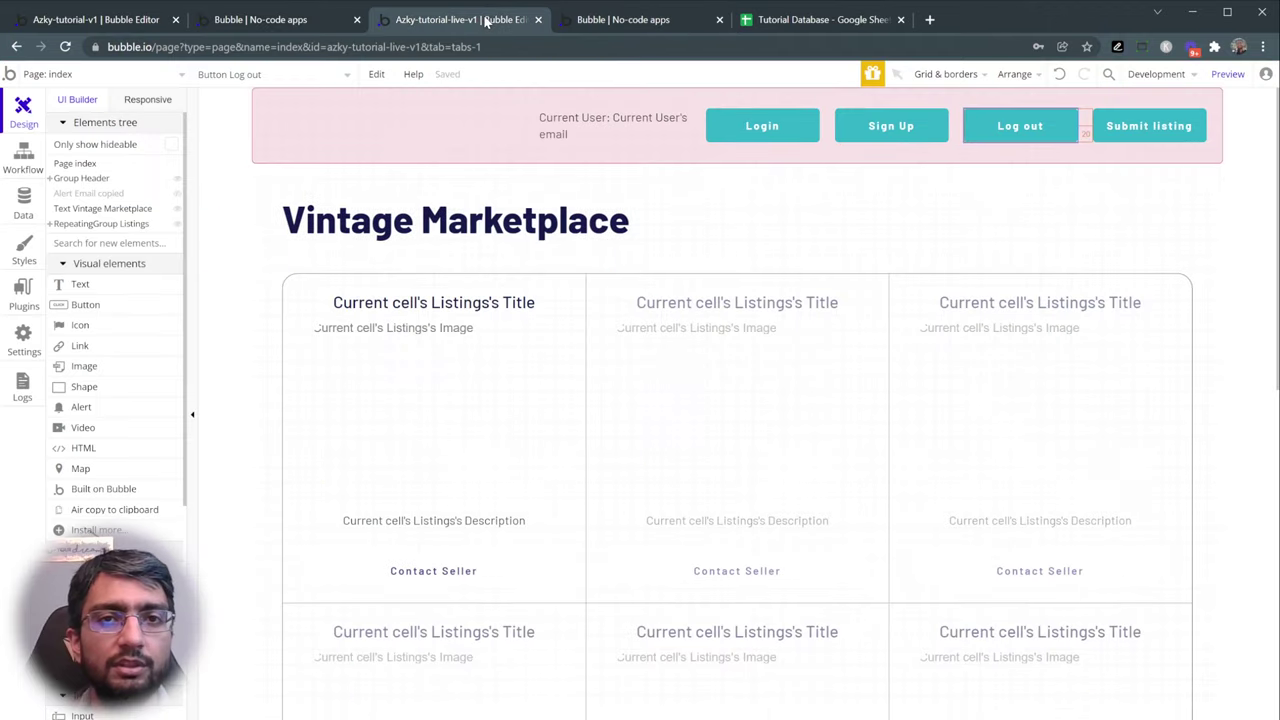
{"action": "double_click", "coordinate": [600, 128]}
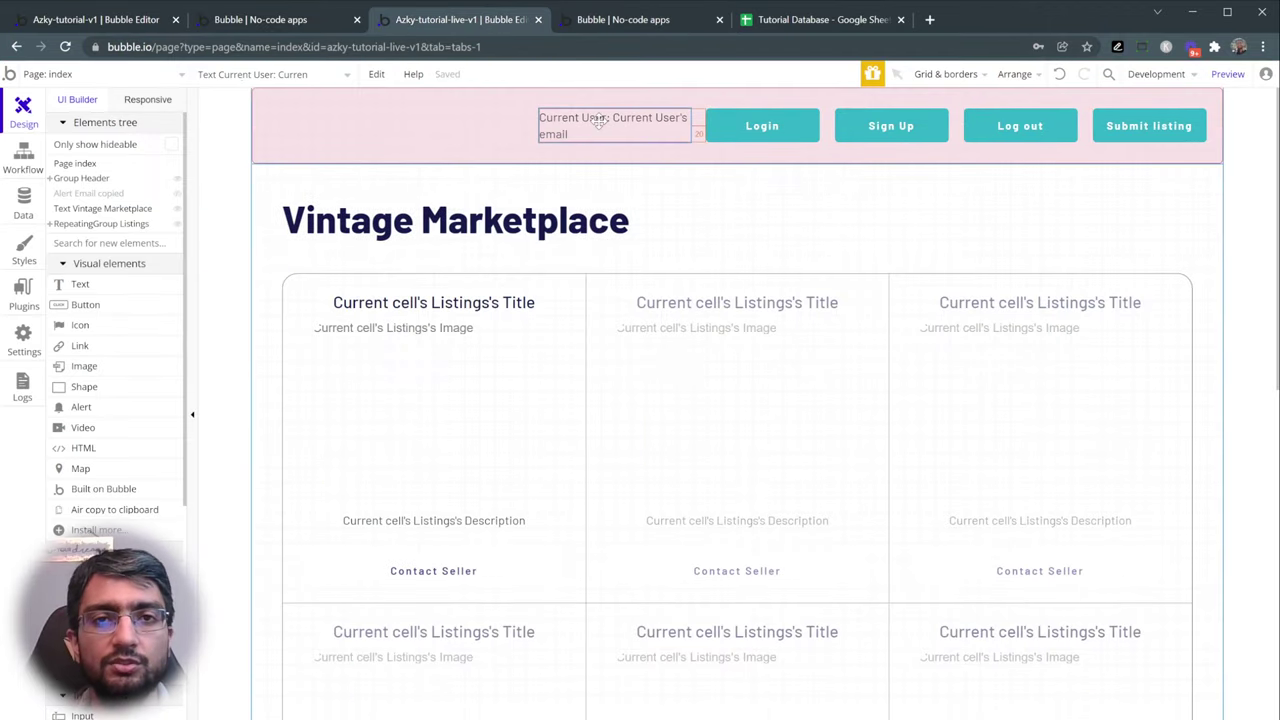
{"action": "left_click", "coordinate": [665, 161]}
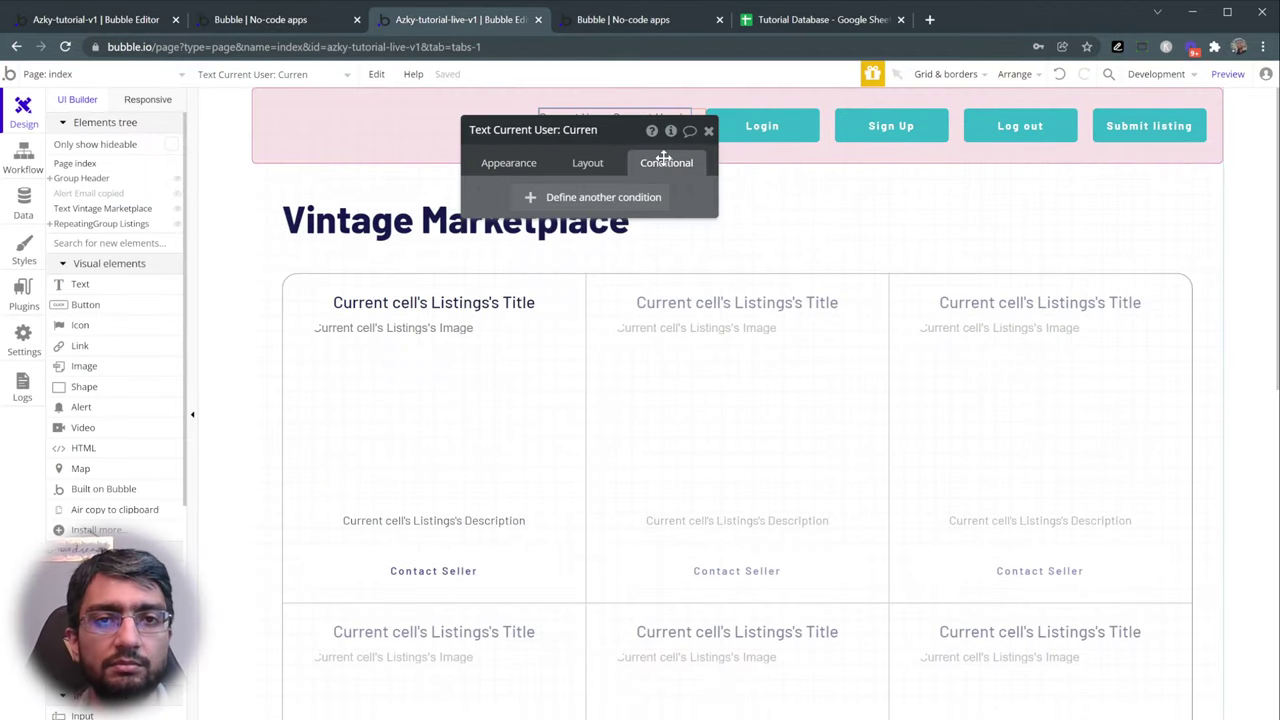
{"action": "left_click", "coordinate": [566, 199]}
{"action": "left_click", "coordinate": [519, 208]}
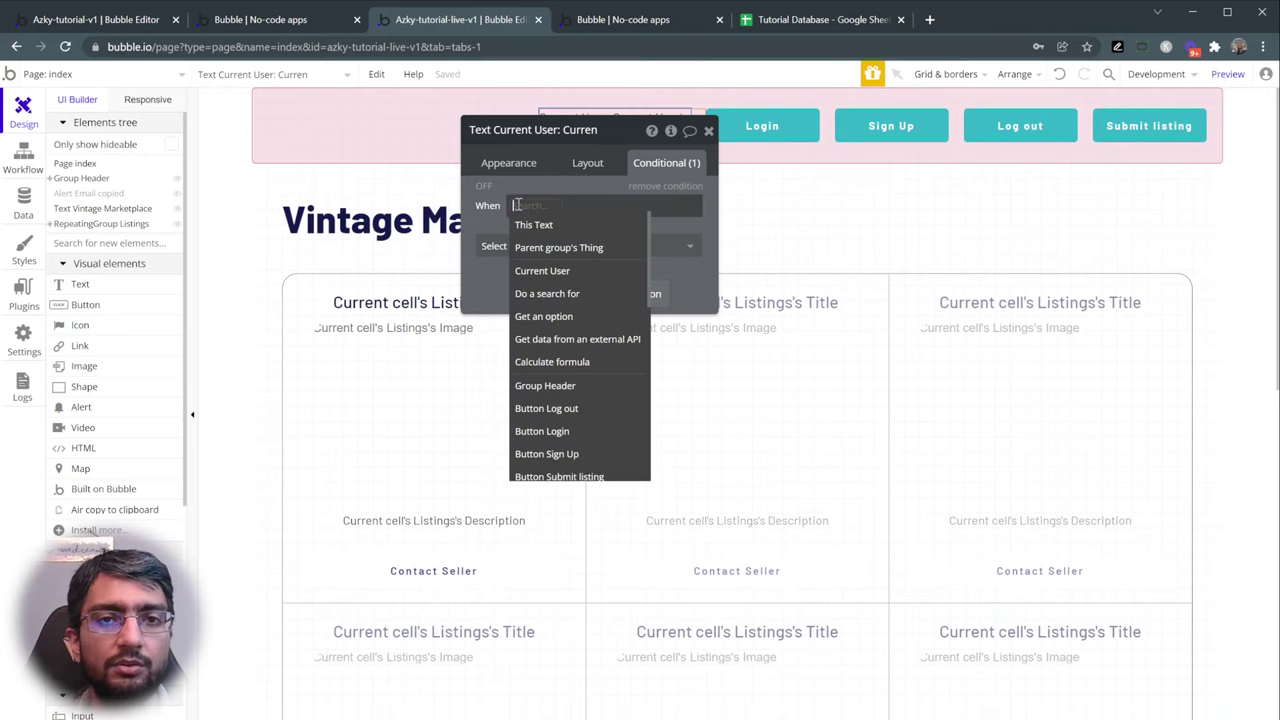
{"action": "left_click", "coordinate": [560, 269]}
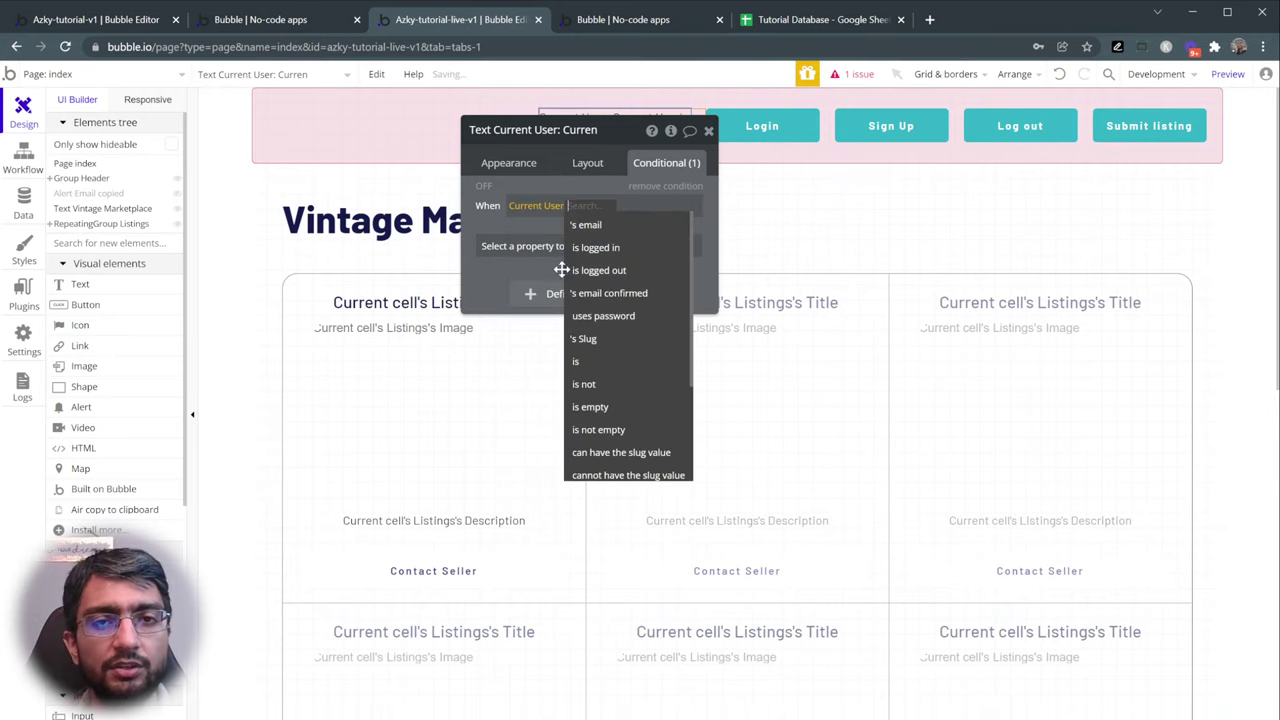
{"action": "left_click", "coordinate": [638, 271]}
{"action": "left_click", "coordinate": [625, 250]}
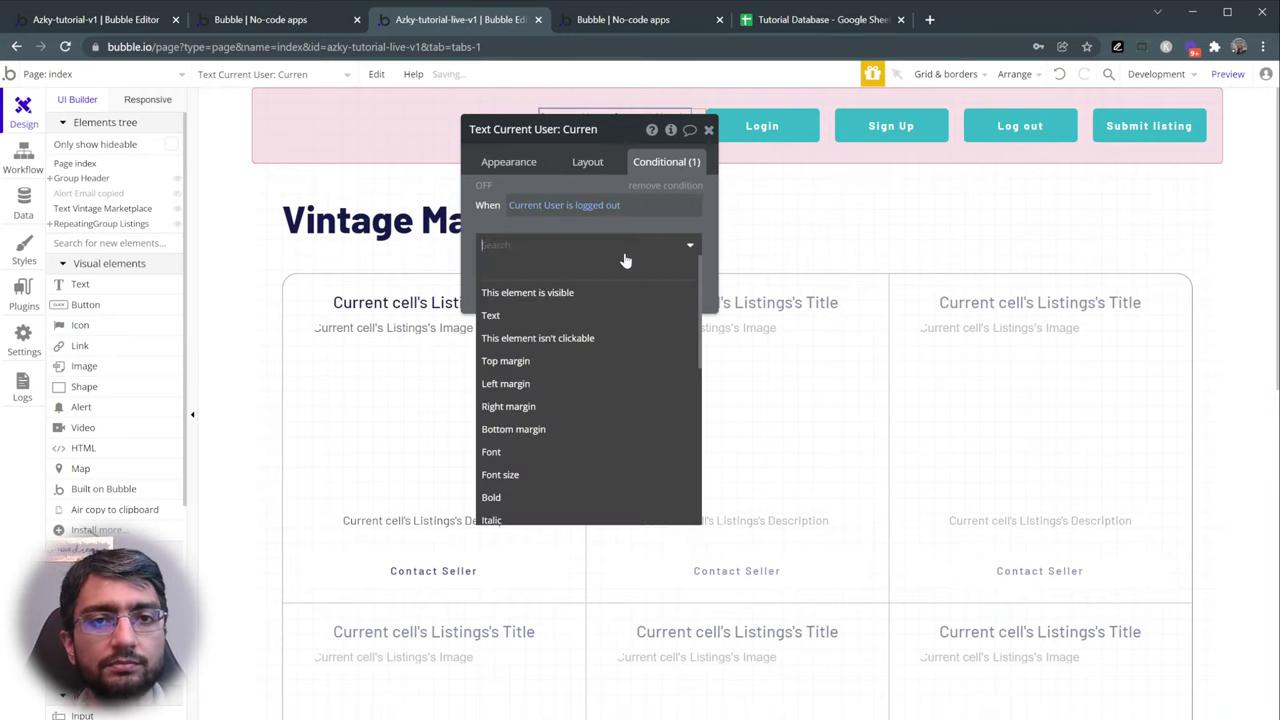
{"action": "left_click", "coordinate": [597, 288]}
{"action": "left_click_drag", "start_coordinate": [607, 251], "coordinate": [541, 318]}
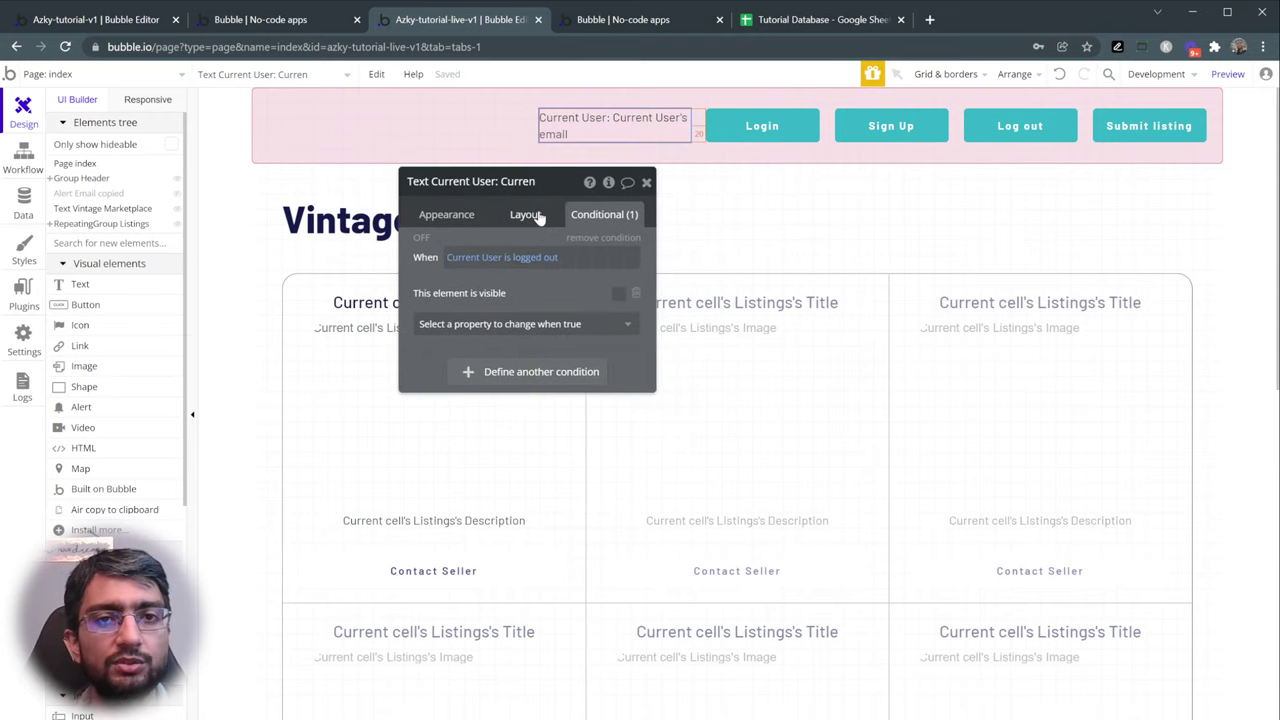
{"action": "left_click", "coordinate": [549, 215]}
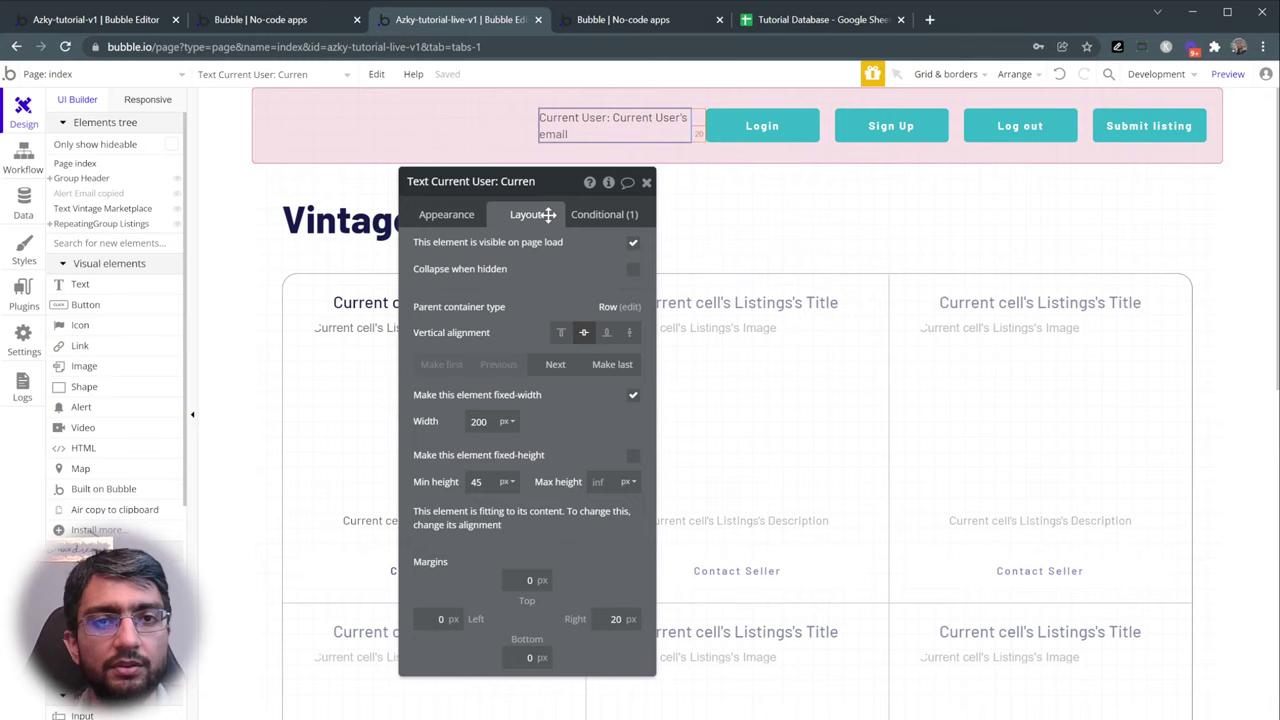
{"action": "left_click", "coordinate": [632, 269]}
- Hide the Log out button when Current User is logged out, then check the live preview
{"action": "left_click", "coordinate": [975, 140]}
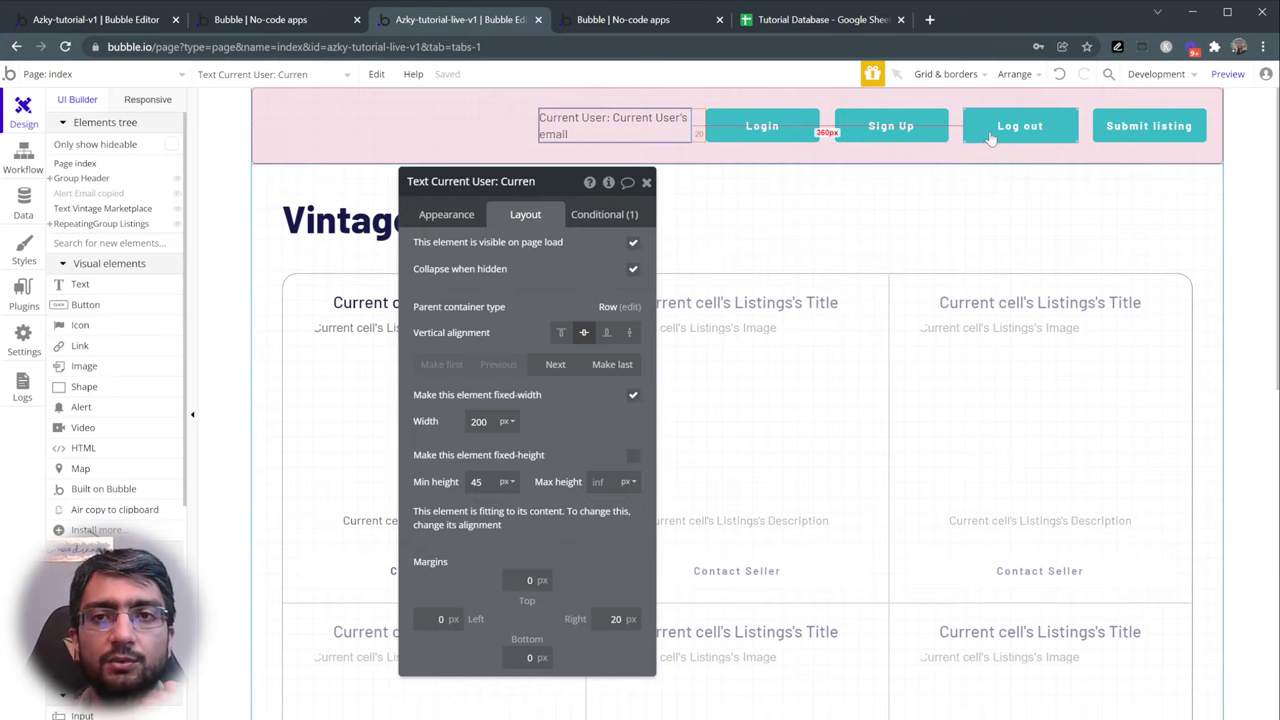
{"action": "left_click", "coordinate": [603, 214]}
{"action": "left_click", "coordinate": [514, 308]}
{"action": "left_click", "coordinate": [456, 327]}
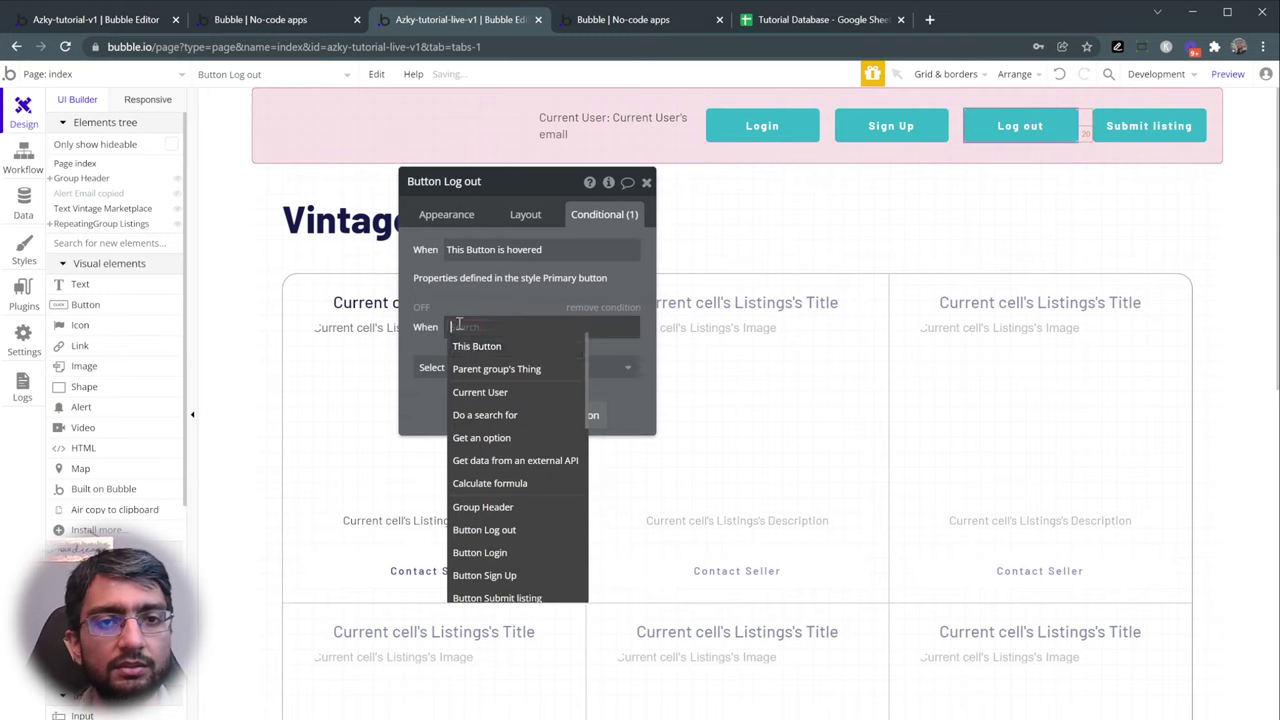
{"action": "left_click", "coordinate": [498, 392]}
{"action": "left_click", "coordinate": [559, 387]}
{"action": "left_click", "coordinate": [524, 369]}
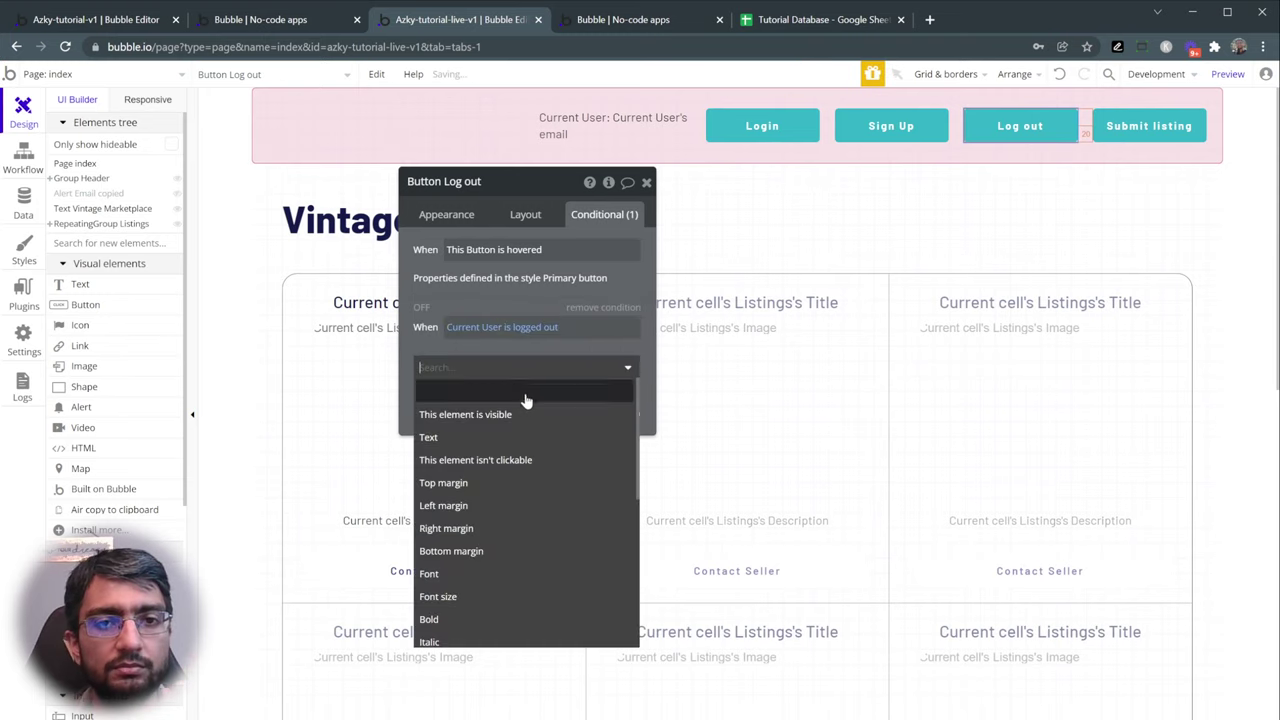
{"action": "left_click", "coordinate": [530, 414]}
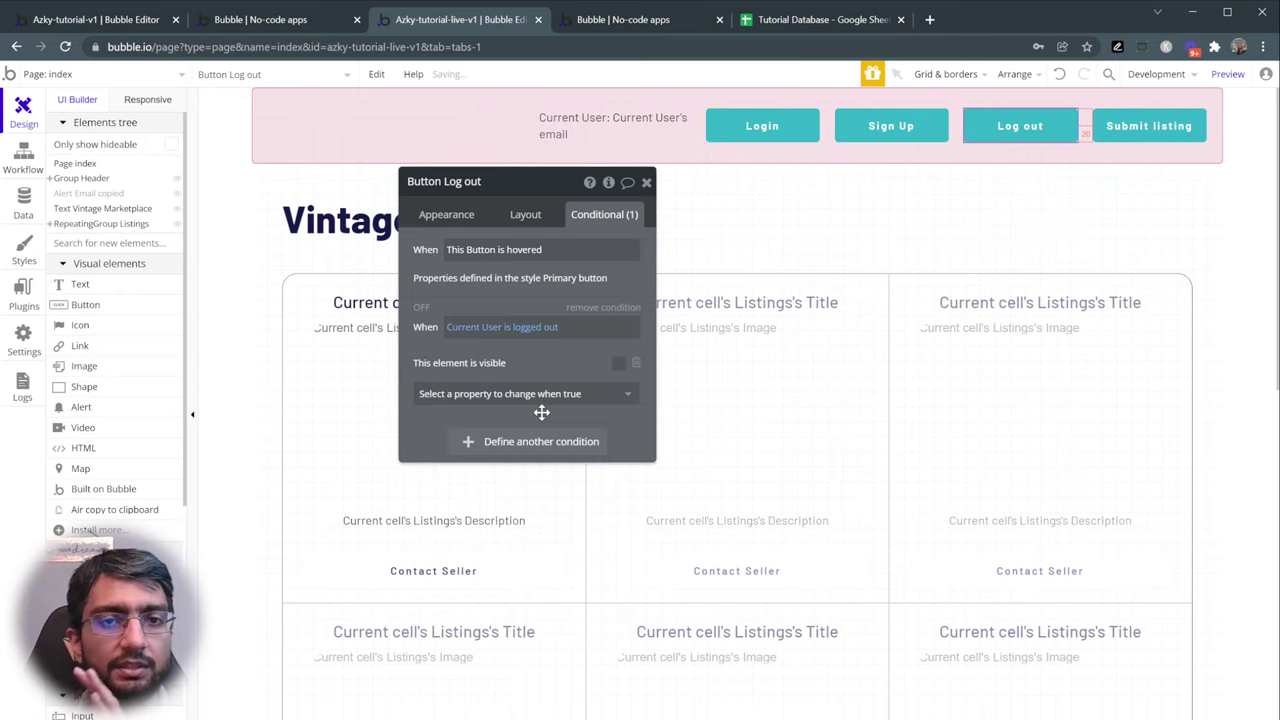
{"action": "left_click", "coordinate": [650, 20]}
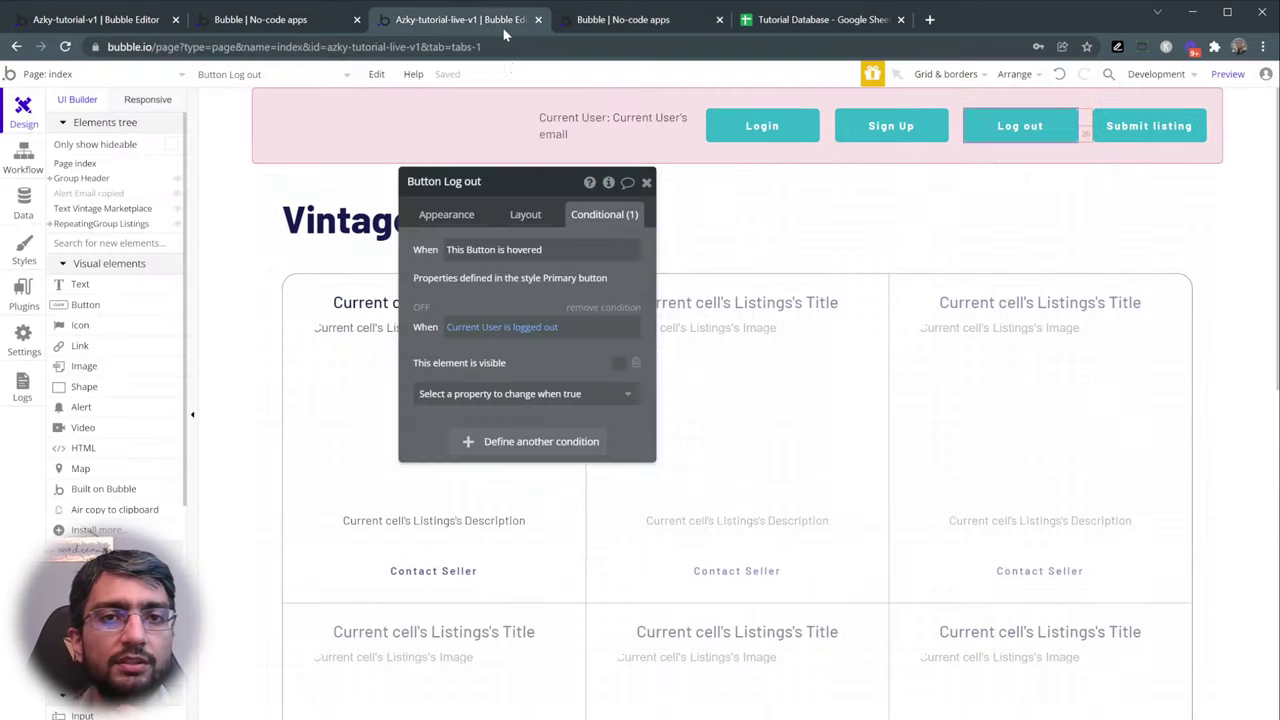
- Make the Log out button collapse when hidden and check the header in preview
{"action": "left_click", "coordinate": [460, 20]}
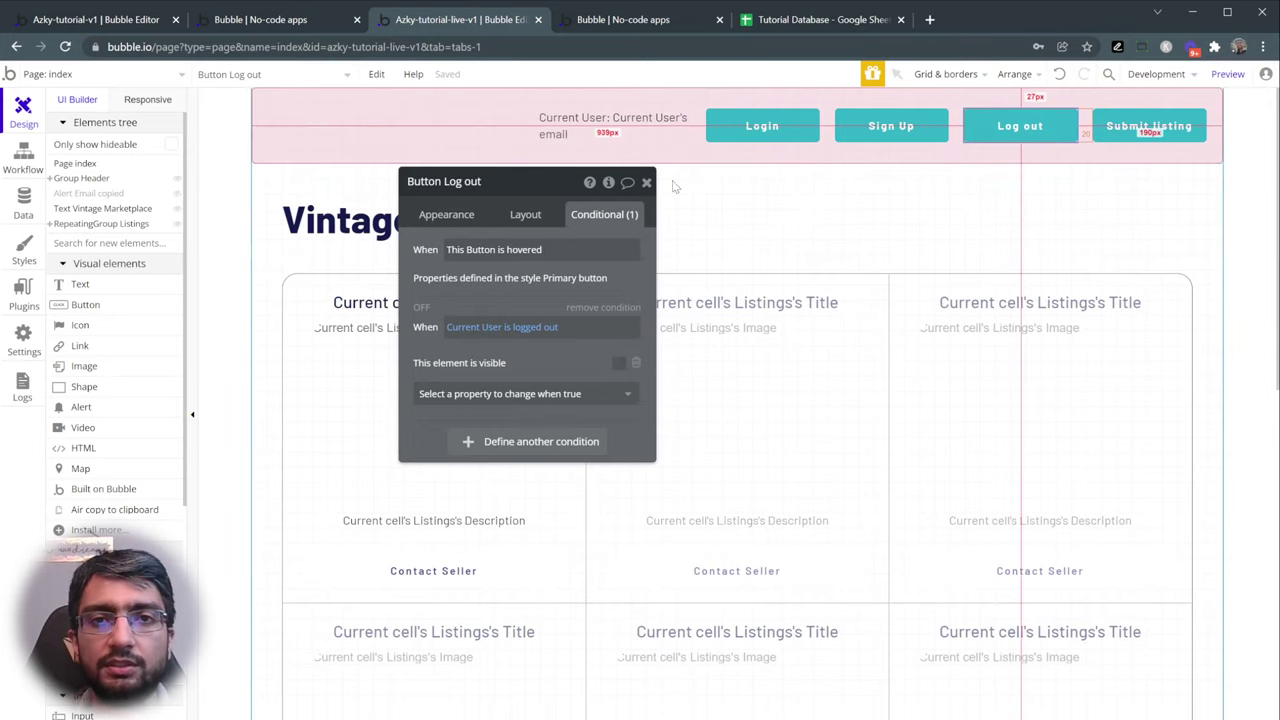
{"action": "left_click", "coordinate": [537, 220]}
{"action": "left_click", "coordinate": [632, 274]}
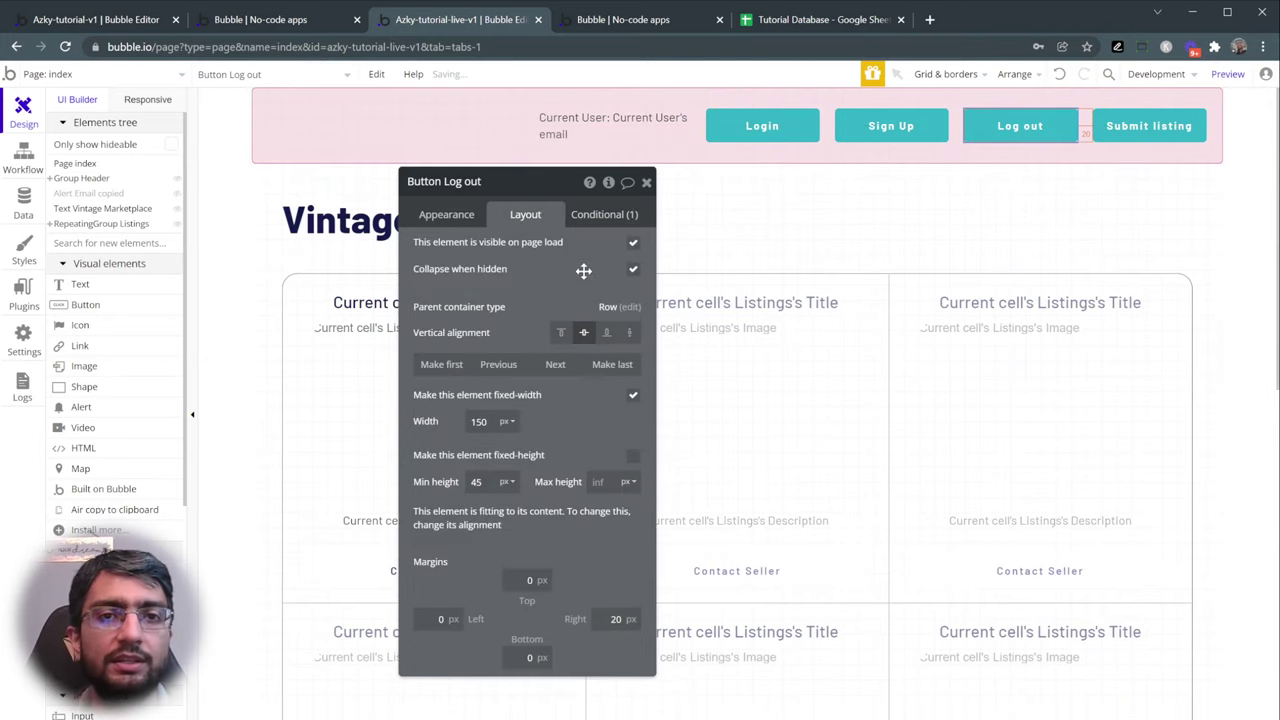
{"action": "left_click", "coordinate": [626, 22]}
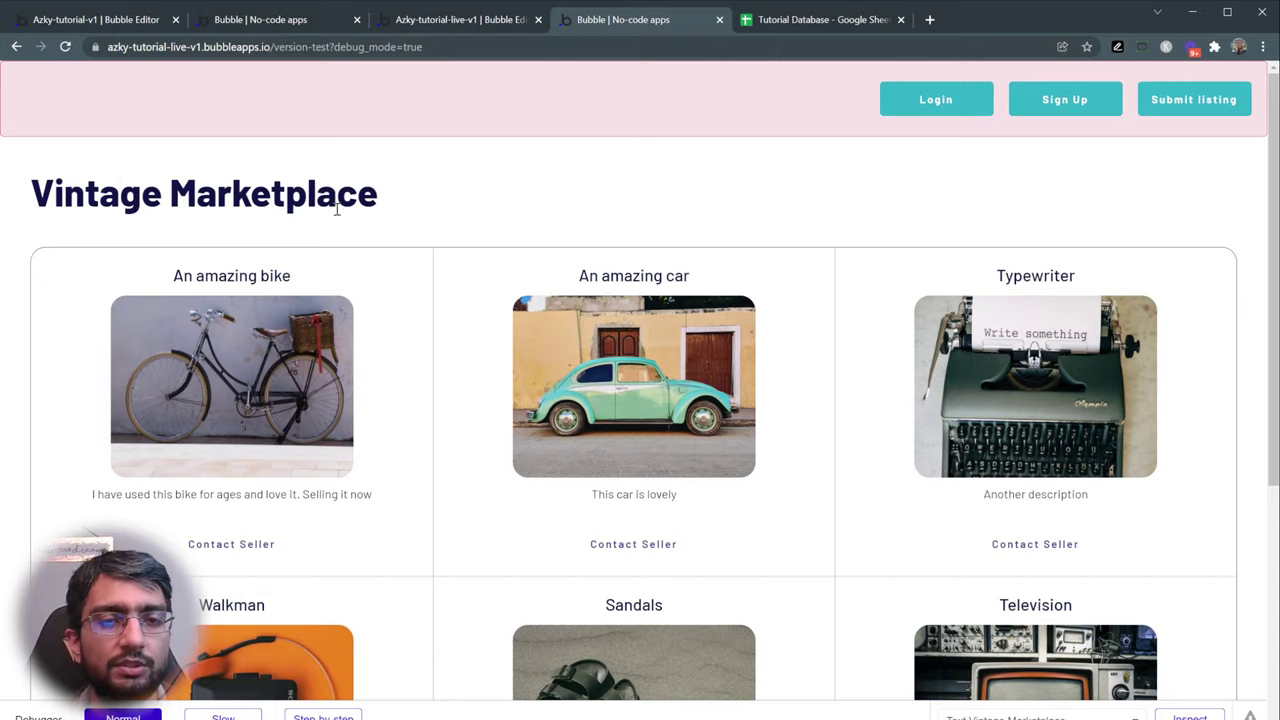
{"action": "scroll", "coordinate": [350, 300], "scroll_direction": "down", "scroll_amount": 5}
{"action": "scroll", "coordinate": [360, 305], "scroll_direction": "up", "scroll_amount": 5}
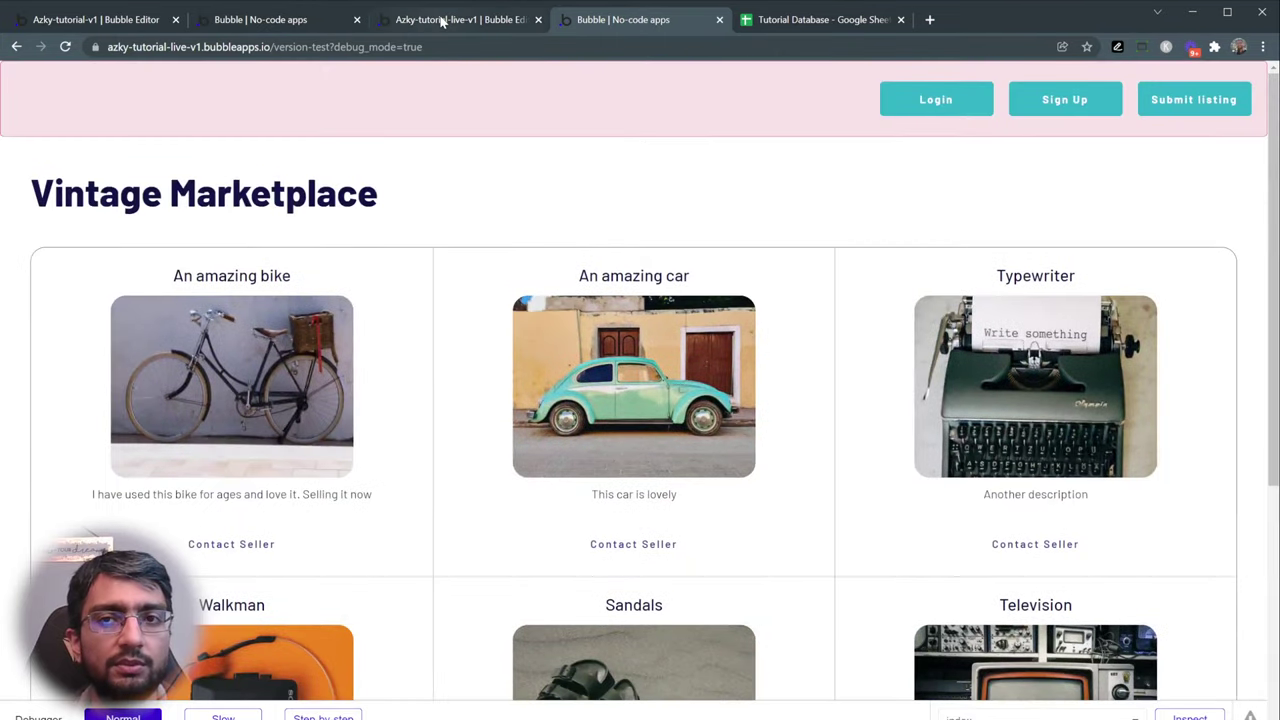
- Switch Group Header's style to Default Group and check the preview
{"action": "left_click", "coordinate": [441, 20]}
{"action": "left_click", "coordinate": [1150, 155]}
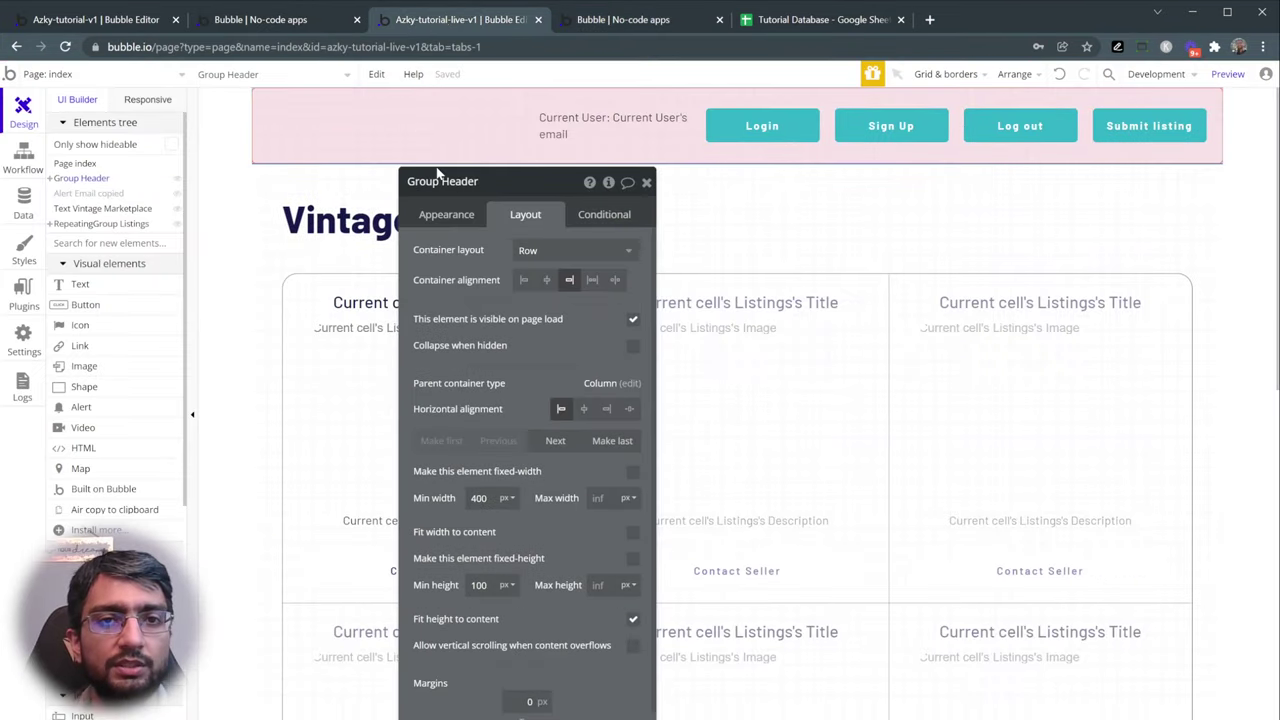
{"action": "left_click", "coordinate": [463, 216]}
{"action": "left_click", "coordinate": [502, 397]}
{"action": "left_click", "coordinate": [496, 438]}
{"action": "left_click", "coordinate": [600, 20]}
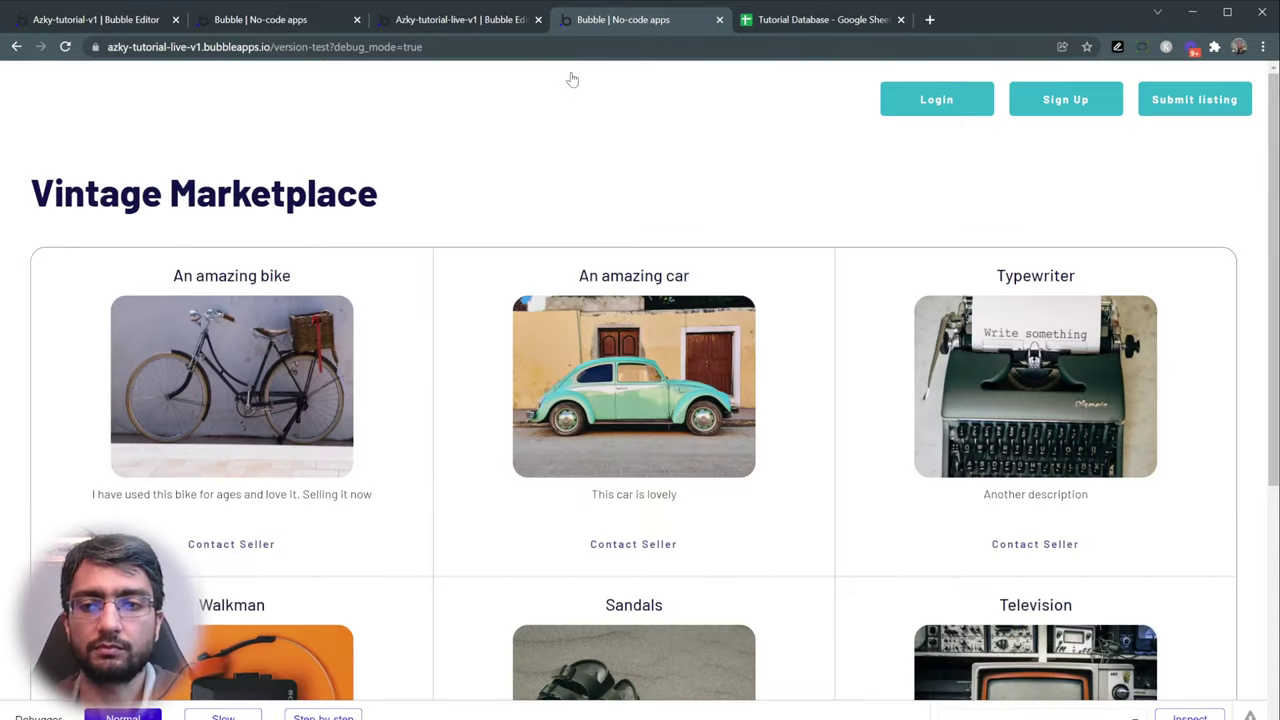
{"action": "scroll", "coordinate": [549, 277], "scroll_direction": "down", "scroll_amount": 4}
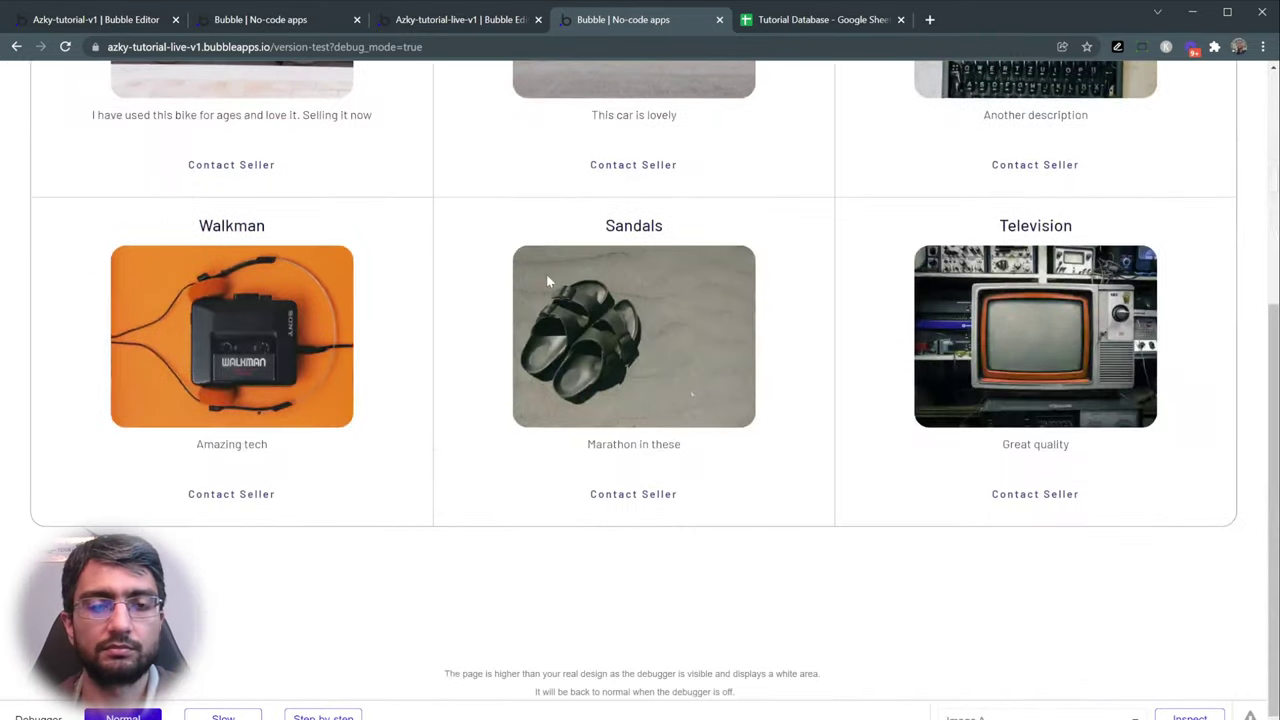
{"action": "scroll", "coordinate": [549, 277], "scroll_direction": "up", "scroll_amount": 4}
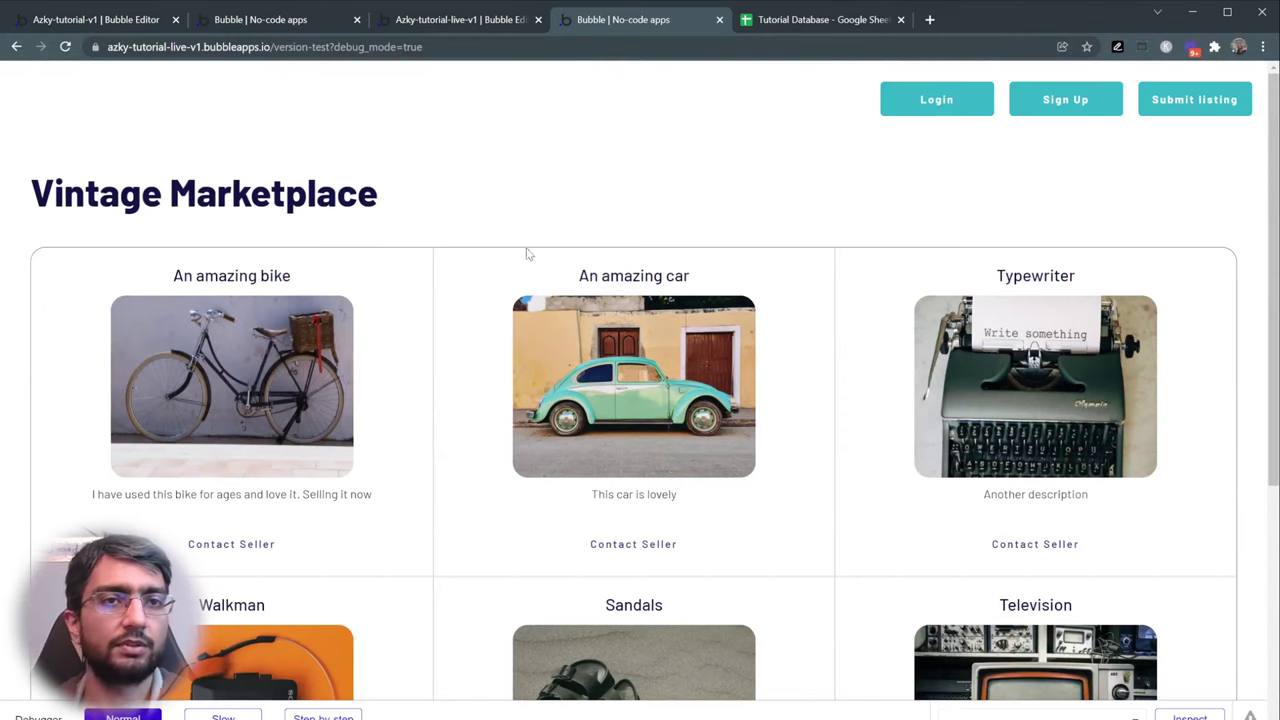
- Review the original marketplace app, including its footer copyright lines
{"action": "left_click", "coordinate": [269, 22]}
{"action": "scroll", "coordinate": [354, 180], "scroll_direction": "down", "scroll_amount": 2}
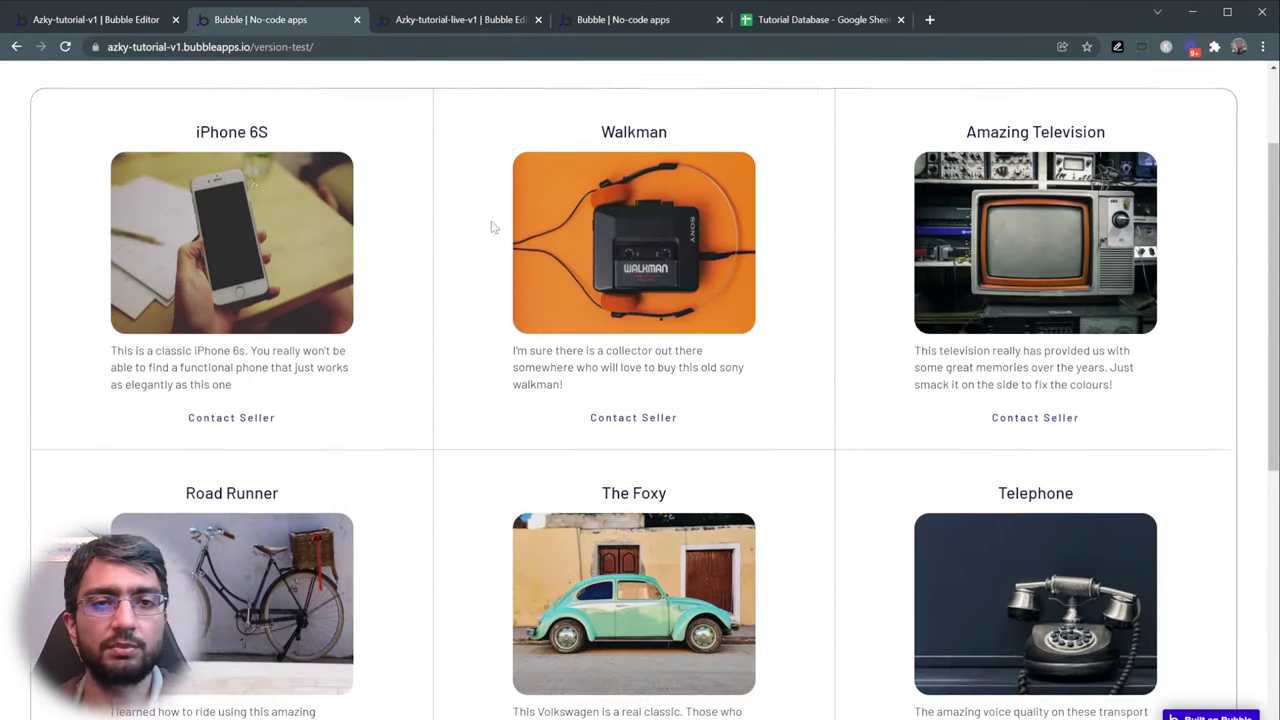
{"action": "scroll", "coordinate": [937, 240], "scroll_direction": "down", "scroll_amount": 5}
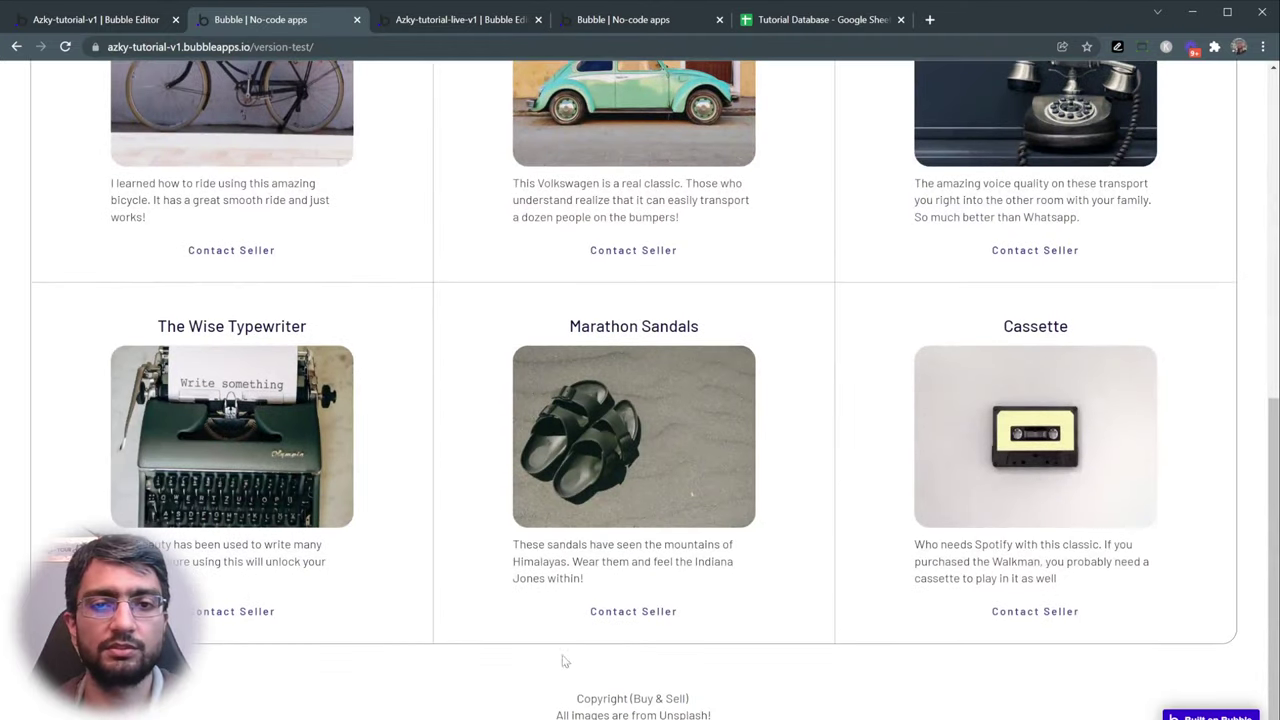
{"action": "left_click_drag", "start_coordinate": [563, 658], "coordinate": [737, 716]}
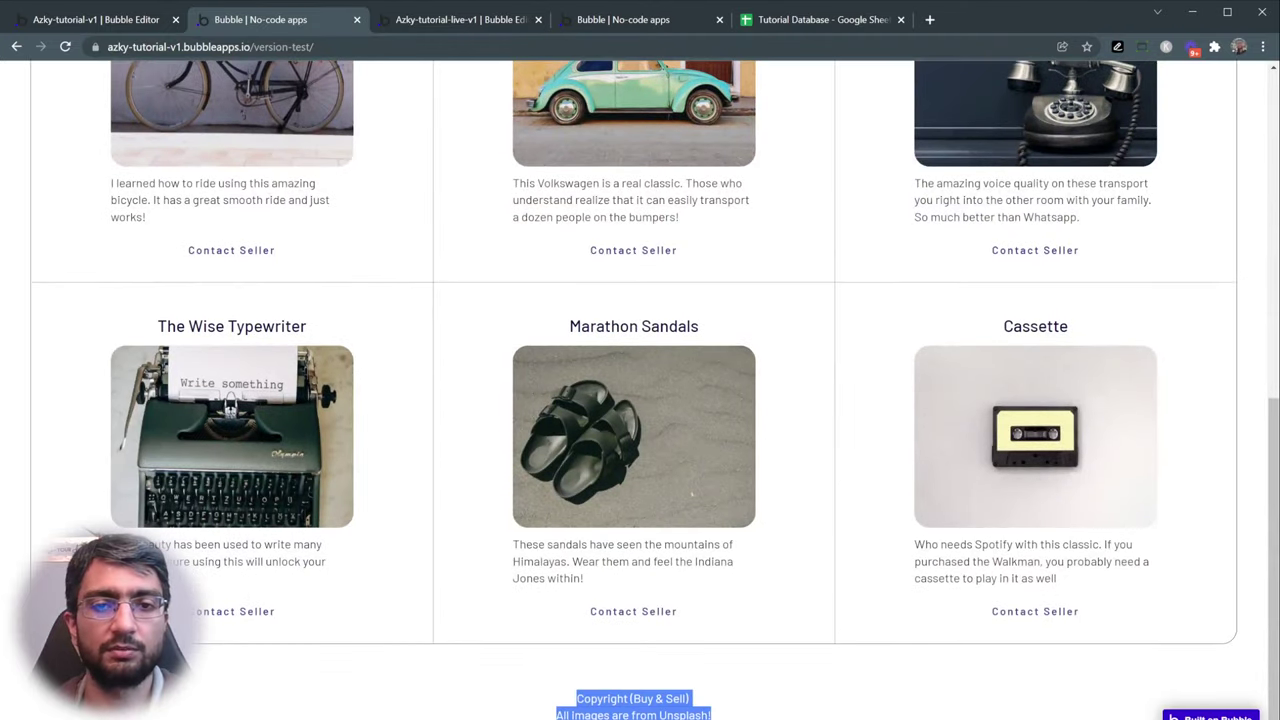
{"action": "left_click", "coordinate": [760, 703]}
{"action": "scroll", "coordinate": [858, 493], "scroll_direction": "up", "scroll_amount": 1}
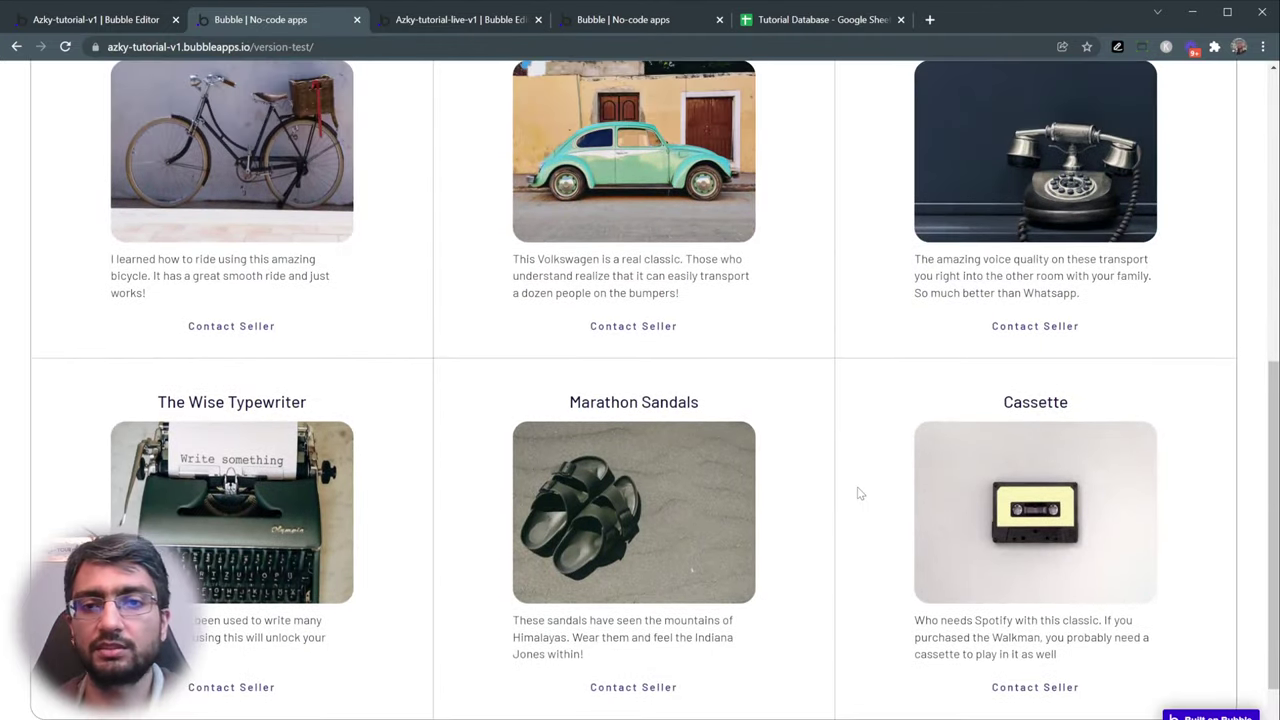
{"action": "scroll", "coordinate": [855, 491], "scroll_direction": "down", "scroll_amount": 1}
{"action": "scroll", "coordinate": [766, 420], "scroll_direction": "up", "scroll_amount": 9}
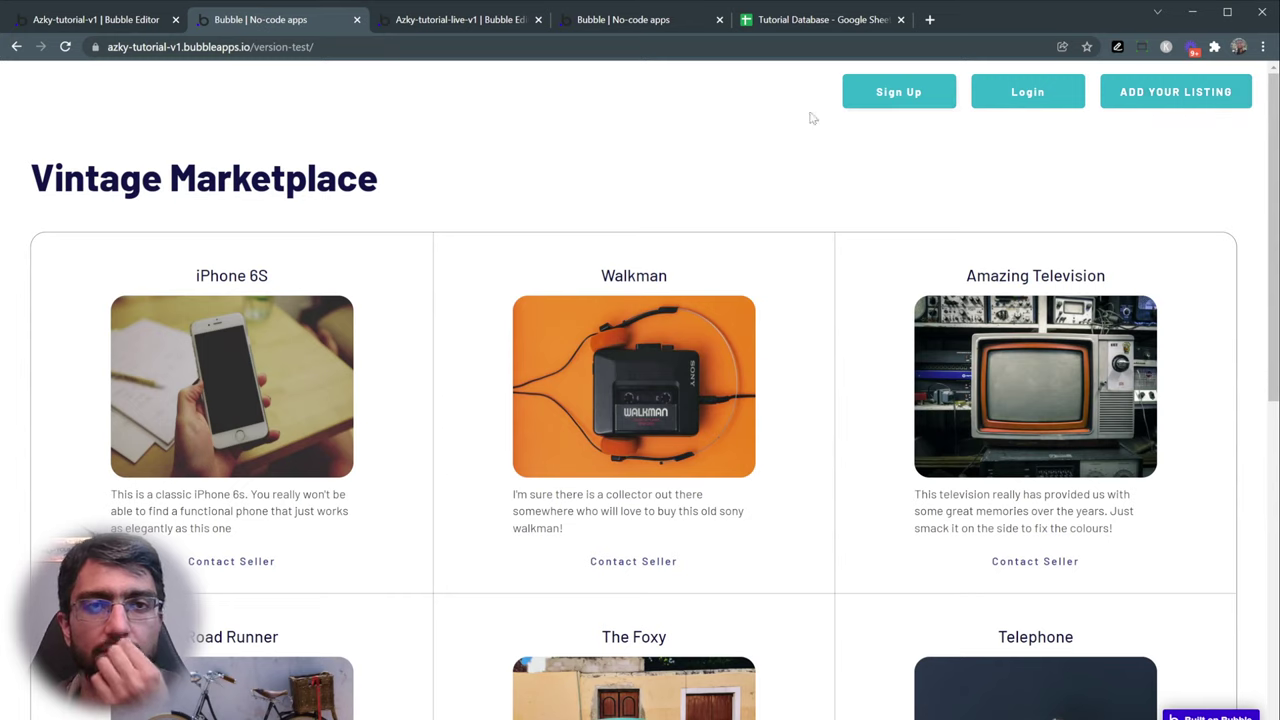
- Compare the rebuilt app's editor and preview against the original marketplace
{"action": "left_click", "coordinate": [466, 30]}
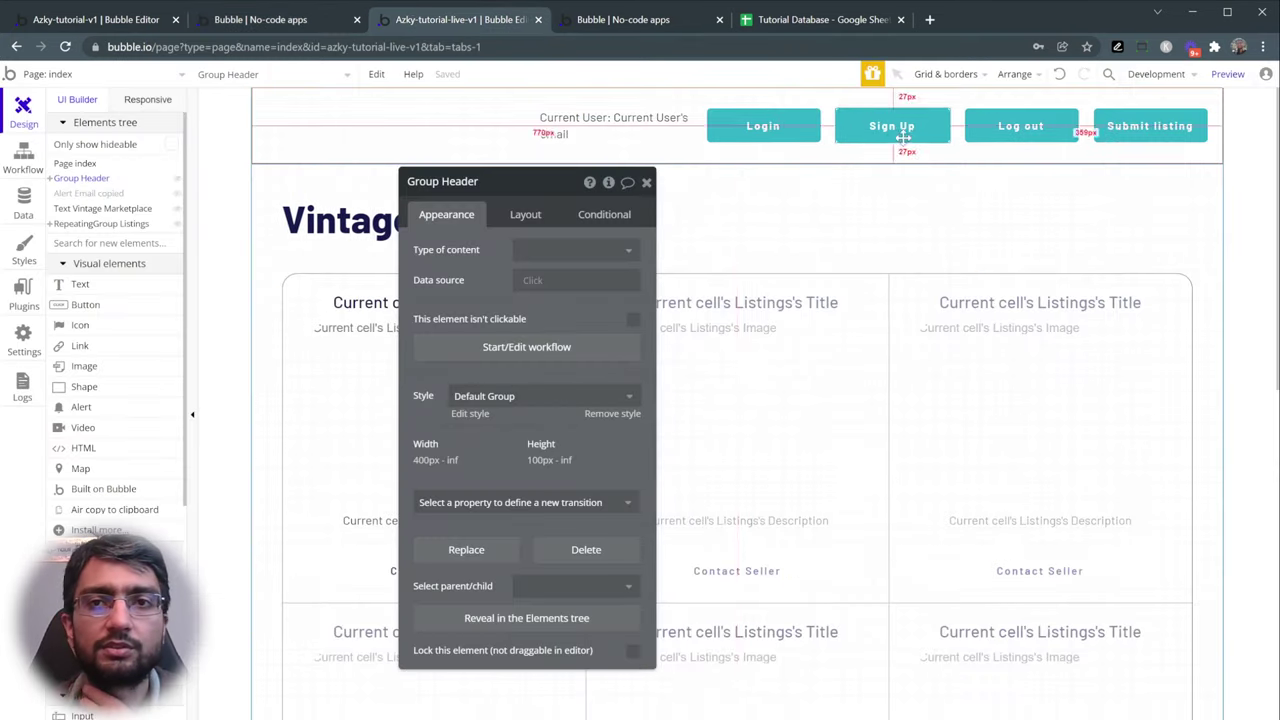
{"action": "left_click", "coordinate": [605, 22]}
{"action": "scroll", "coordinate": [612, 289], "scroll_direction": "down", "scroll_amount": 4}
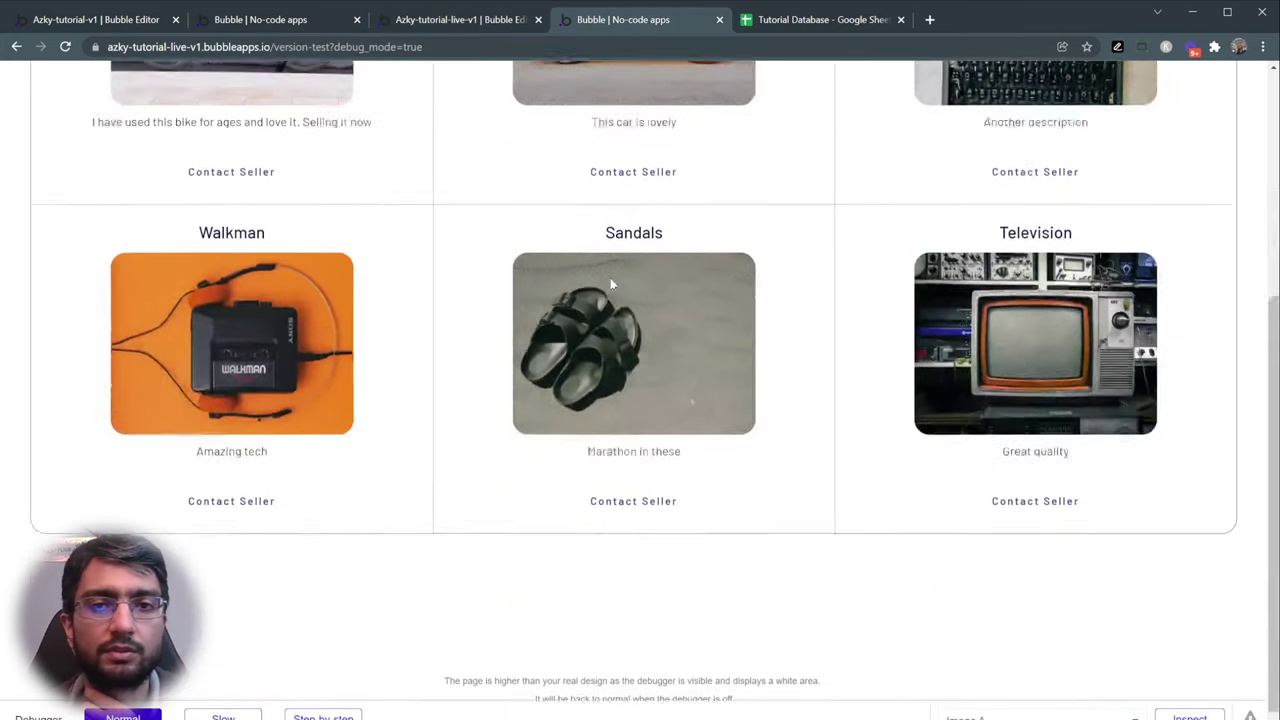
{"action": "scroll", "coordinate": [610, 282], "scroll_direction": "up", "scroll_amount": 4}
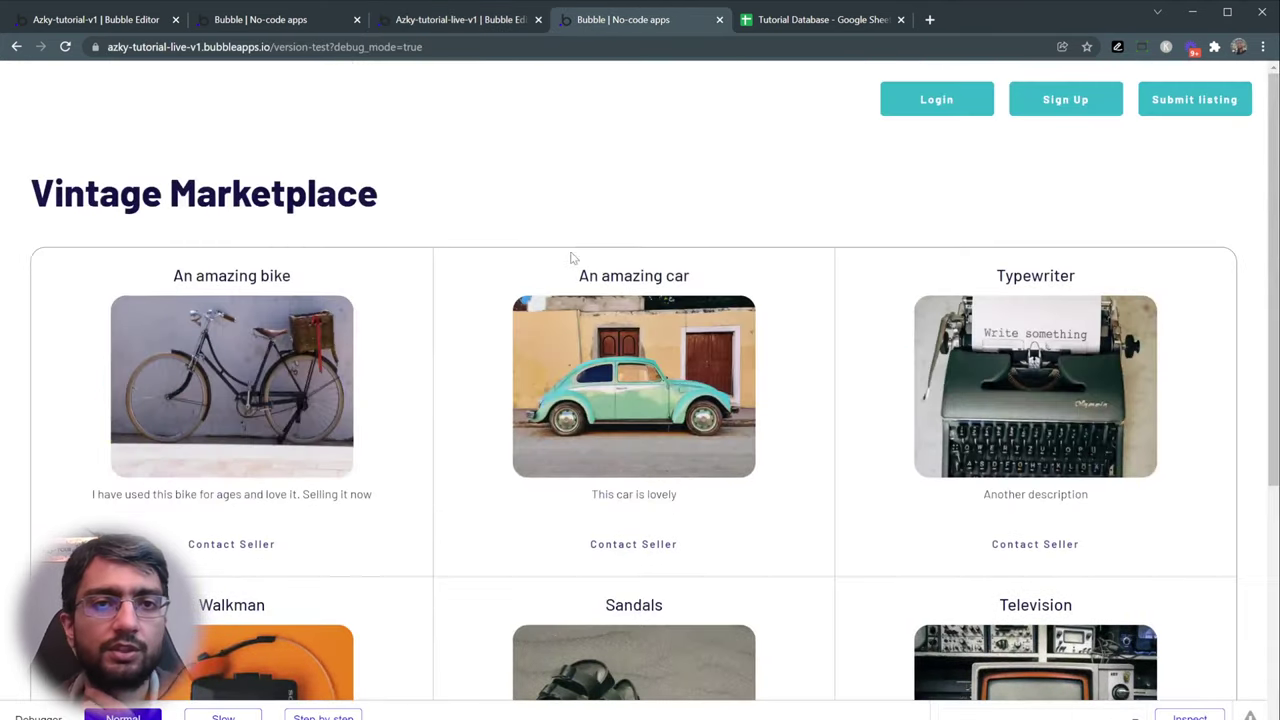
{"action": "left_click", "coordinate": [417, 26]}
{"action": "left_click", "coordinate": [284, 30]}
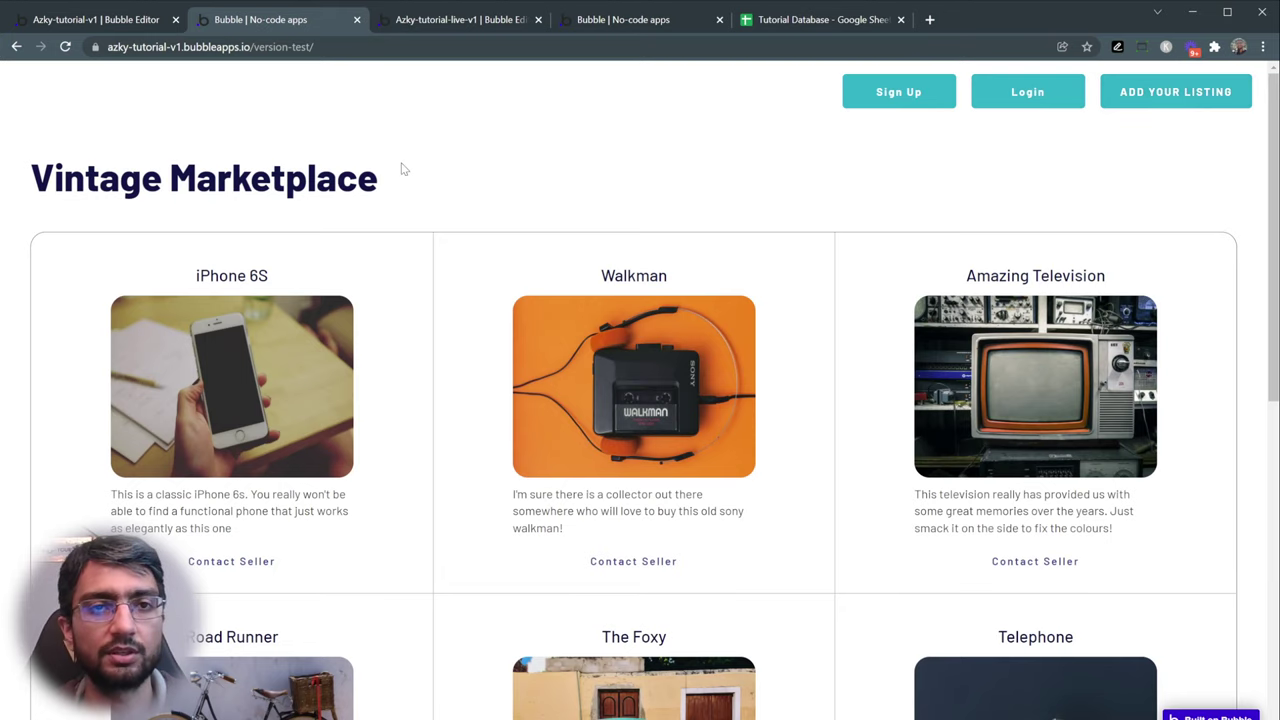
{"action": "scroll", "coordinate": [171, 149], "scroll_direction": "down", "scroll_amount": 1}
{"action": "scroll", "coordinate": [400, 140], "scroll_direction": "up", "scroll_amount": 1}
- Visit the original app's sign-up, login and submit-listing pages, then open the Tutorial Database spreadsheet
{"action": "left_click", "coordinate": [898, 104]}
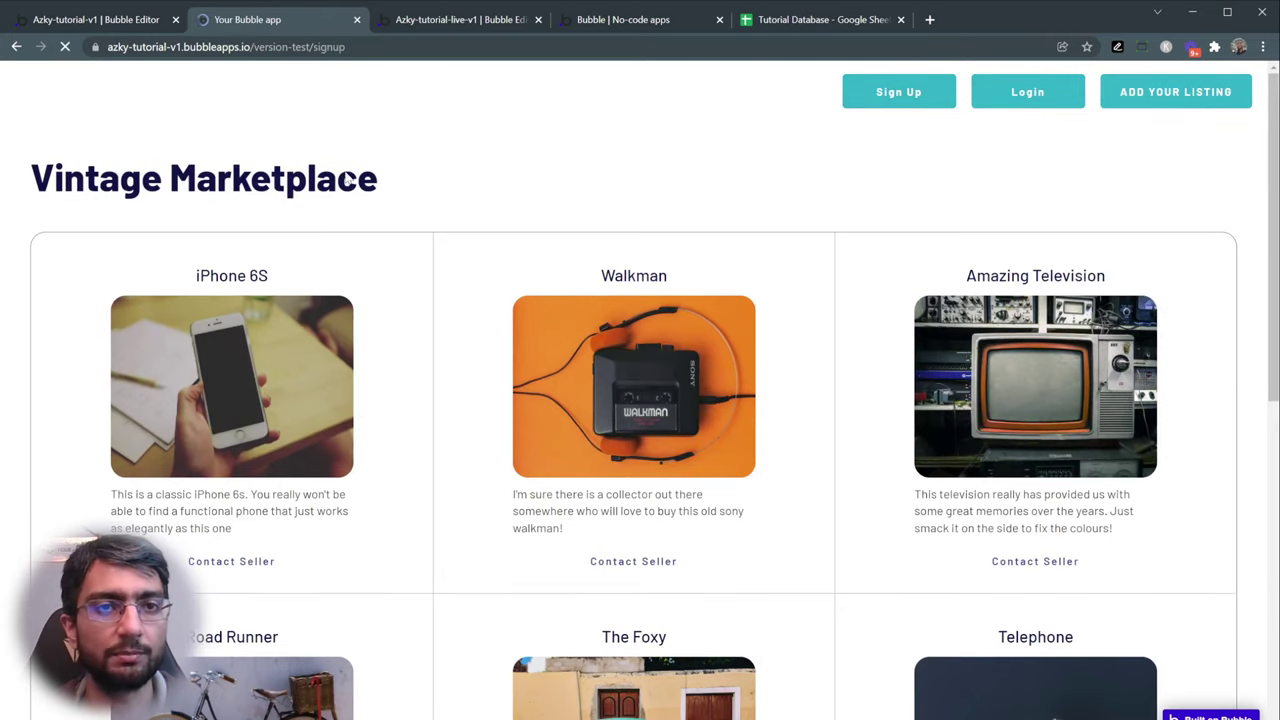
{"action": "left_click", "coordinate": [16, 47]}
{"action": "left_click", "coordinate": [1016, 110]}
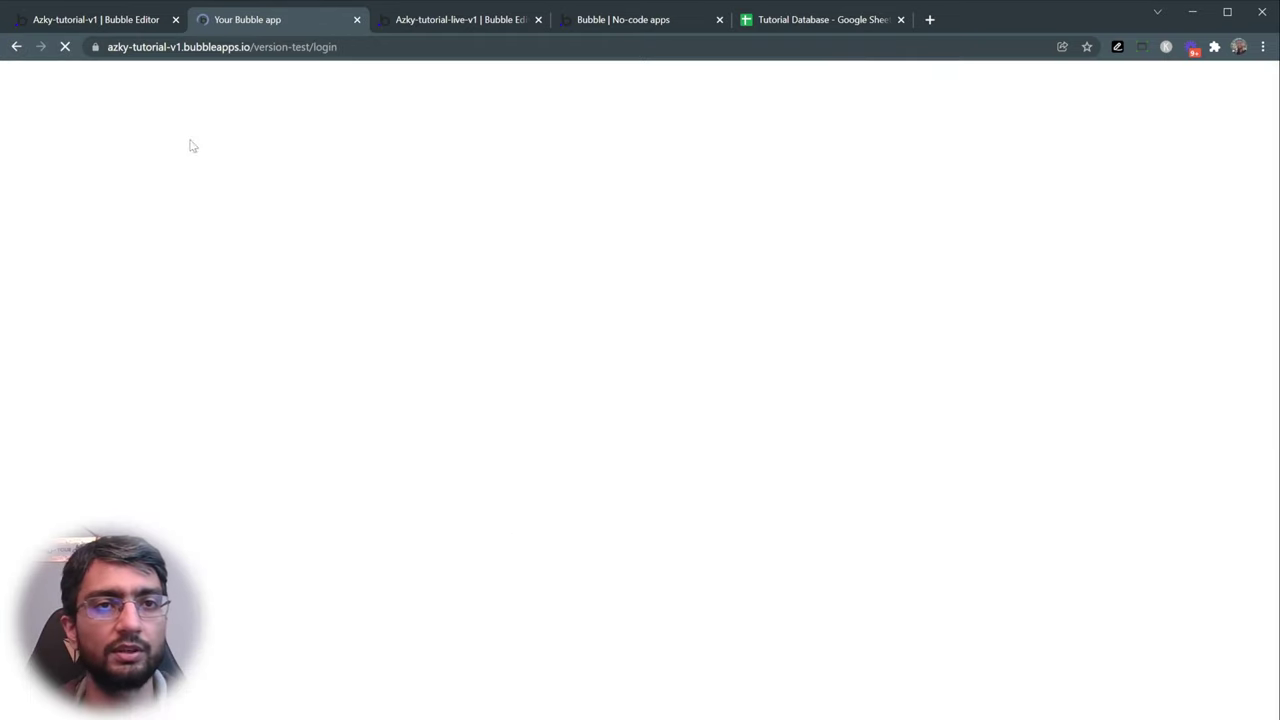
{"action": "left_click", "coordinate": [18, 48]}
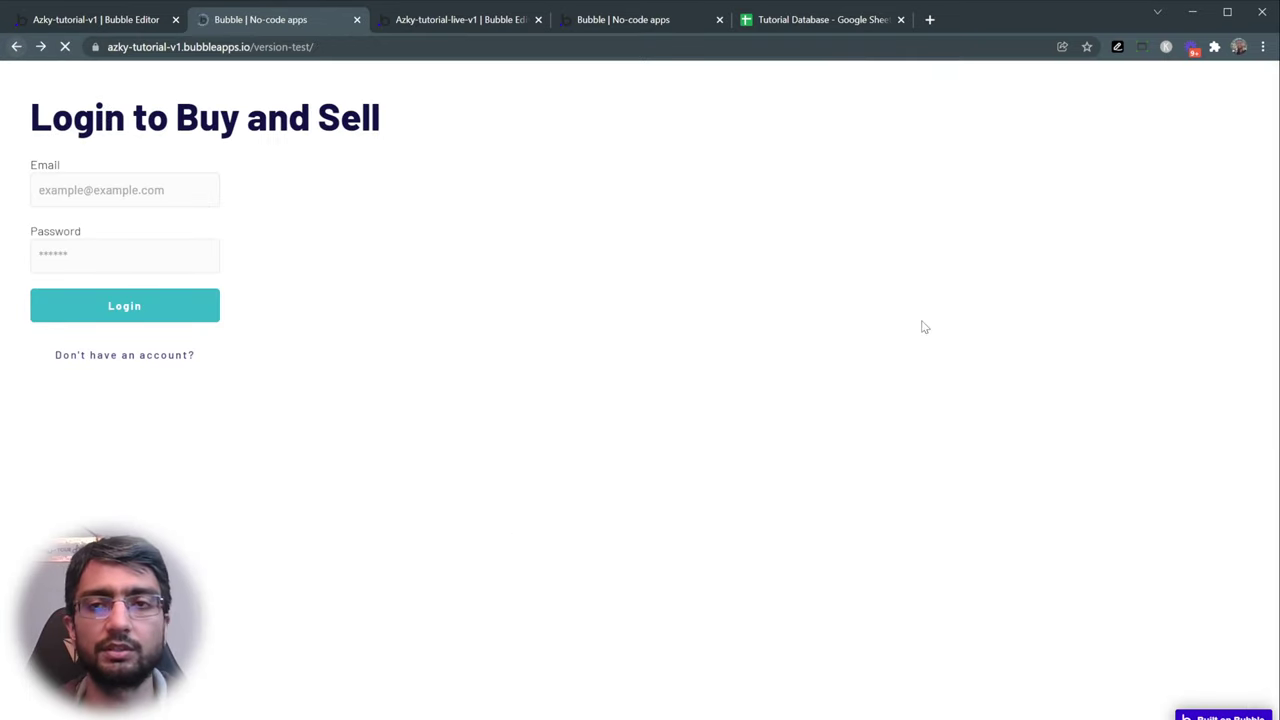
{"action": "left_click", "coordinate": [1180, 89]}
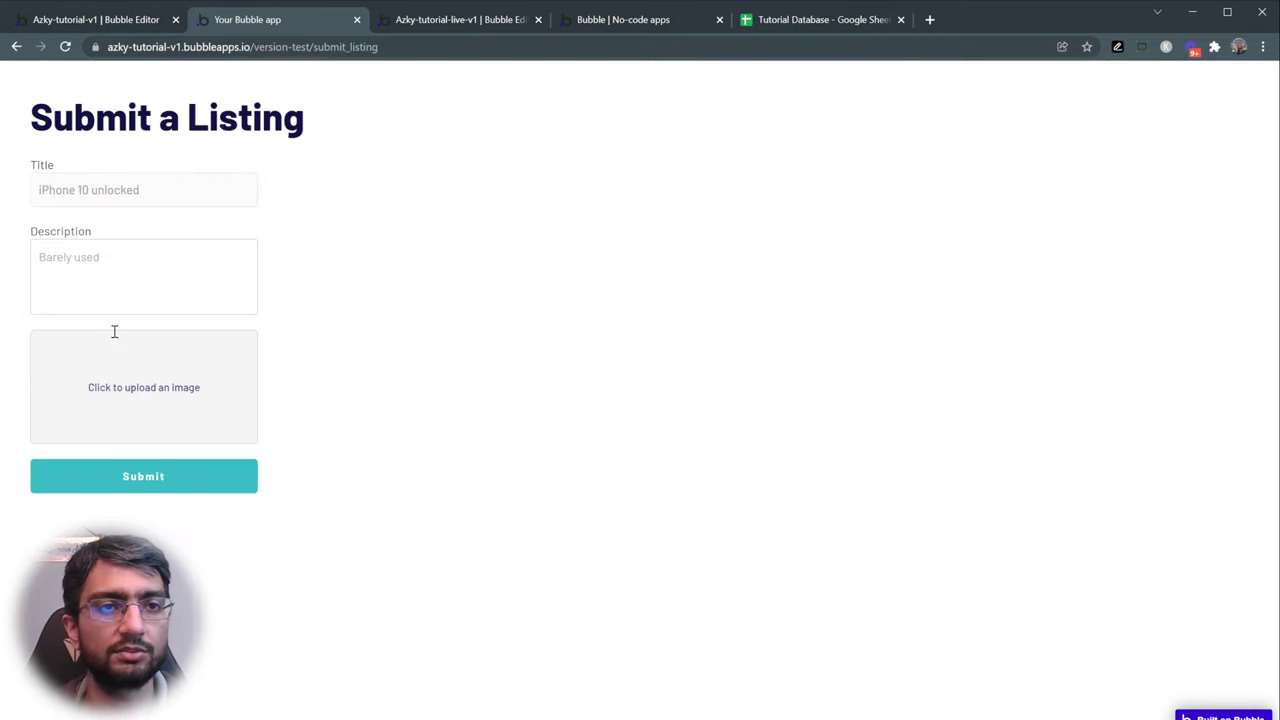
{"action": "left_click", "coordinate": [17, 48]}
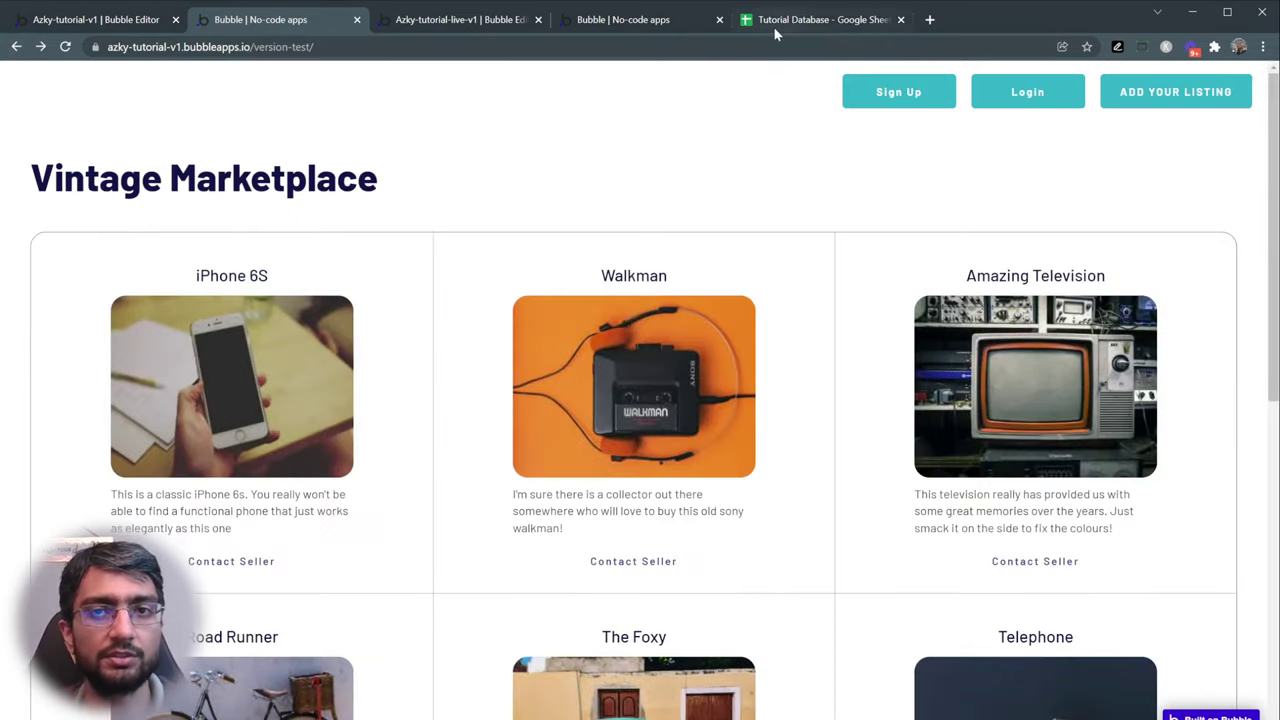
{"action": "left_click", "coordinate": [773, 22]}
- Review the Tutorial Database's Email and product sheets, selecting A1:E6 and the header row
{"action": "left_click", "coordinate": [113, 718]}
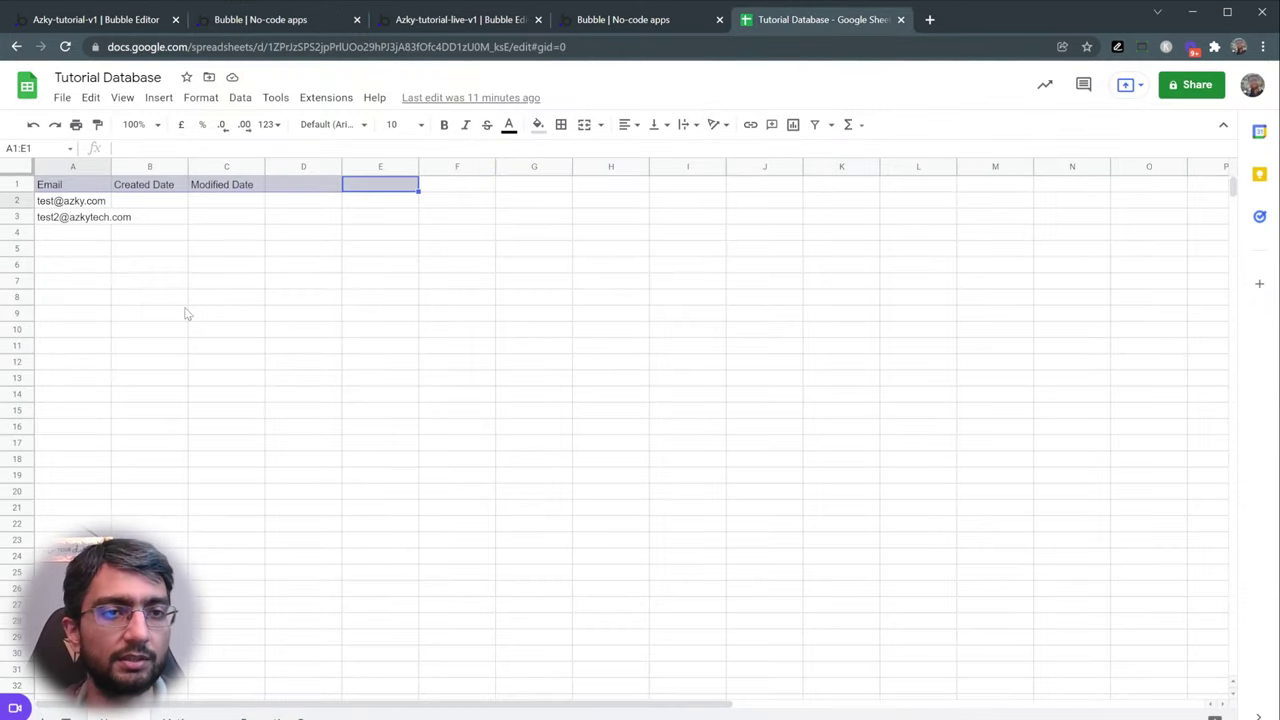
{"action": "left_click", "coordinate": [185, 712]}
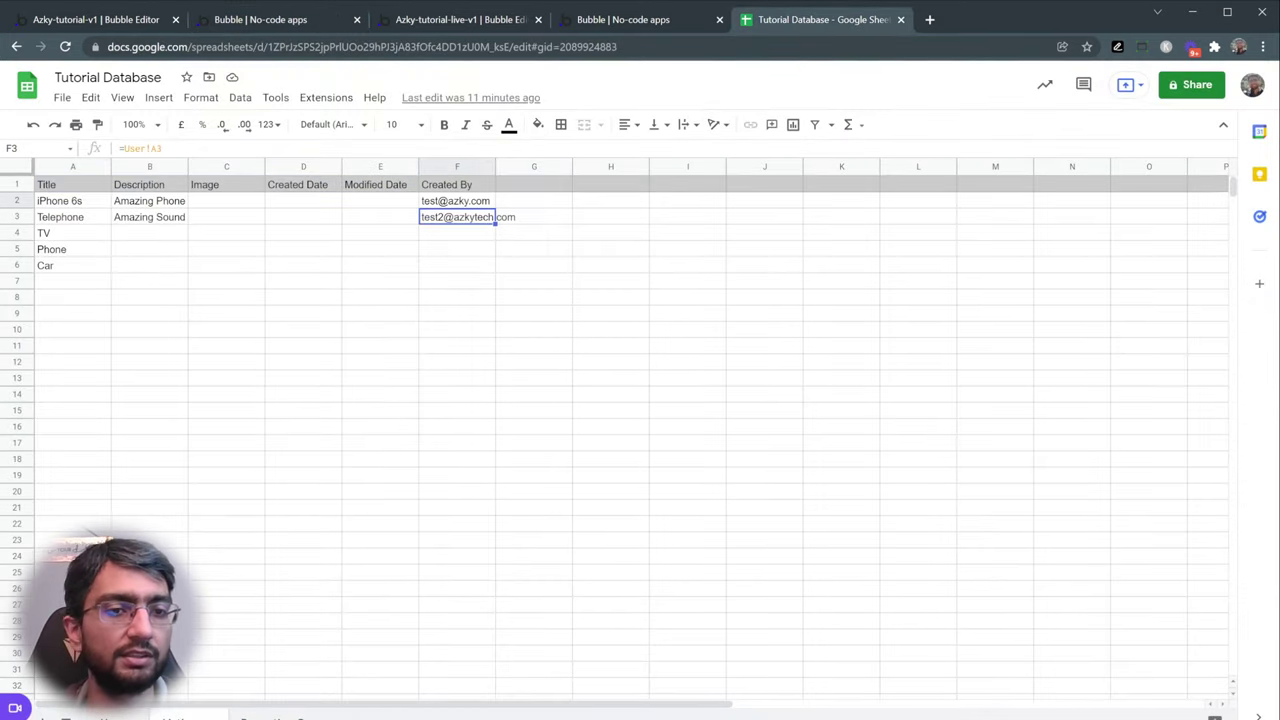
{"action": "left_click_drag", "start_coordinate": [110, 229], "coordinate": [351, 272]}
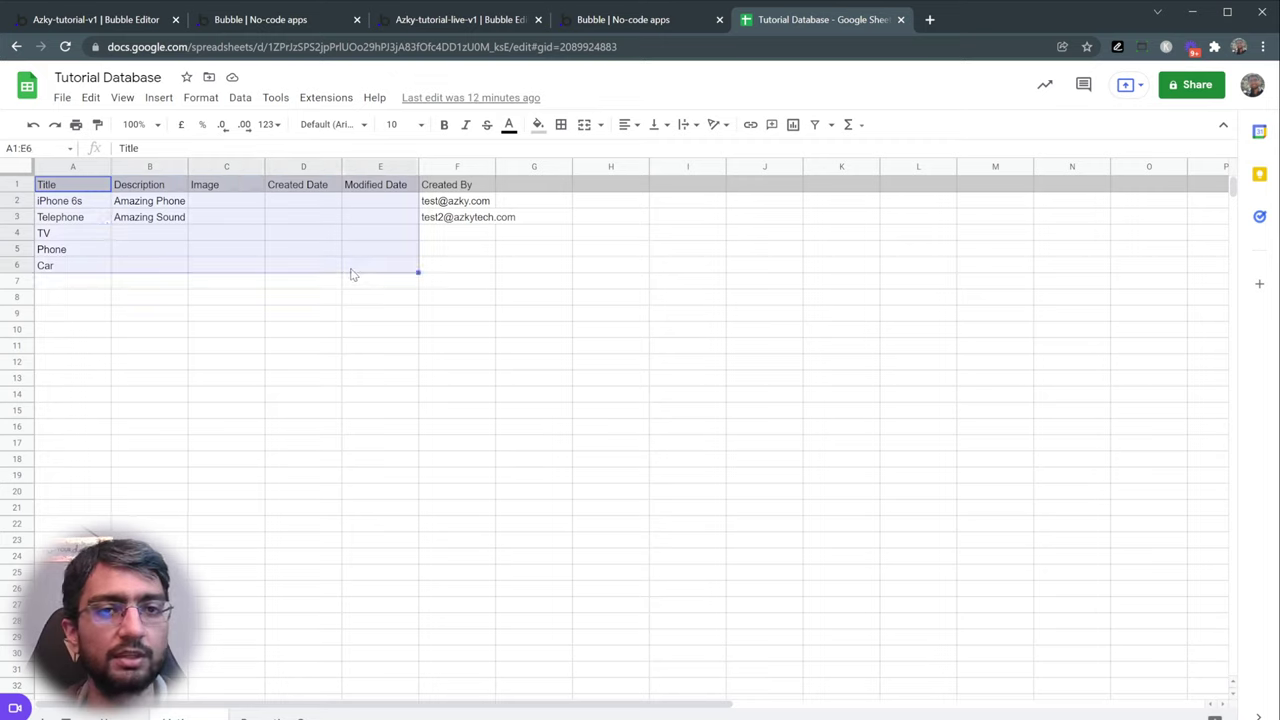
{"action": "left_click", "coordinate": [351, 268]}
{"action": "left_click", "coordinate": [12, 184]}
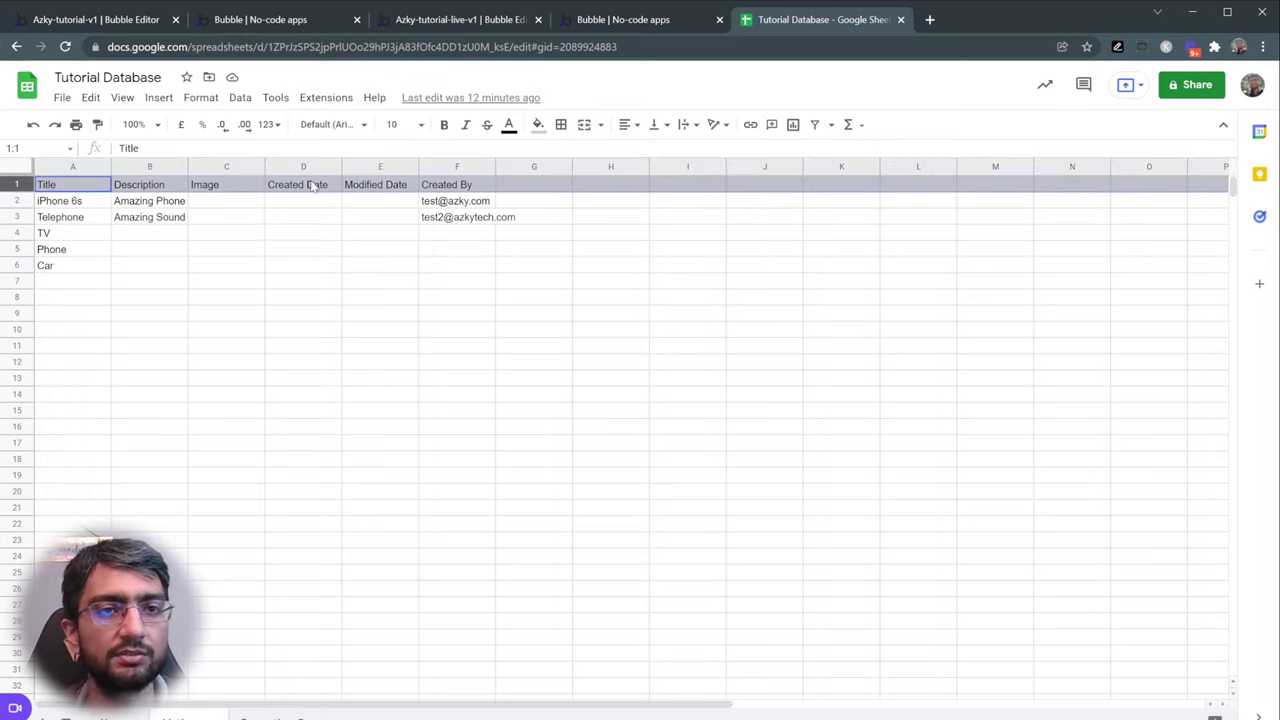
{"action": "left_click", "coordinate": [600, 20]}
- Compare the Listings data type's fields with the sample listing rows A2:D6 in the spreadsheet
{"action": "left_click", "coordinate": [495, 20]}
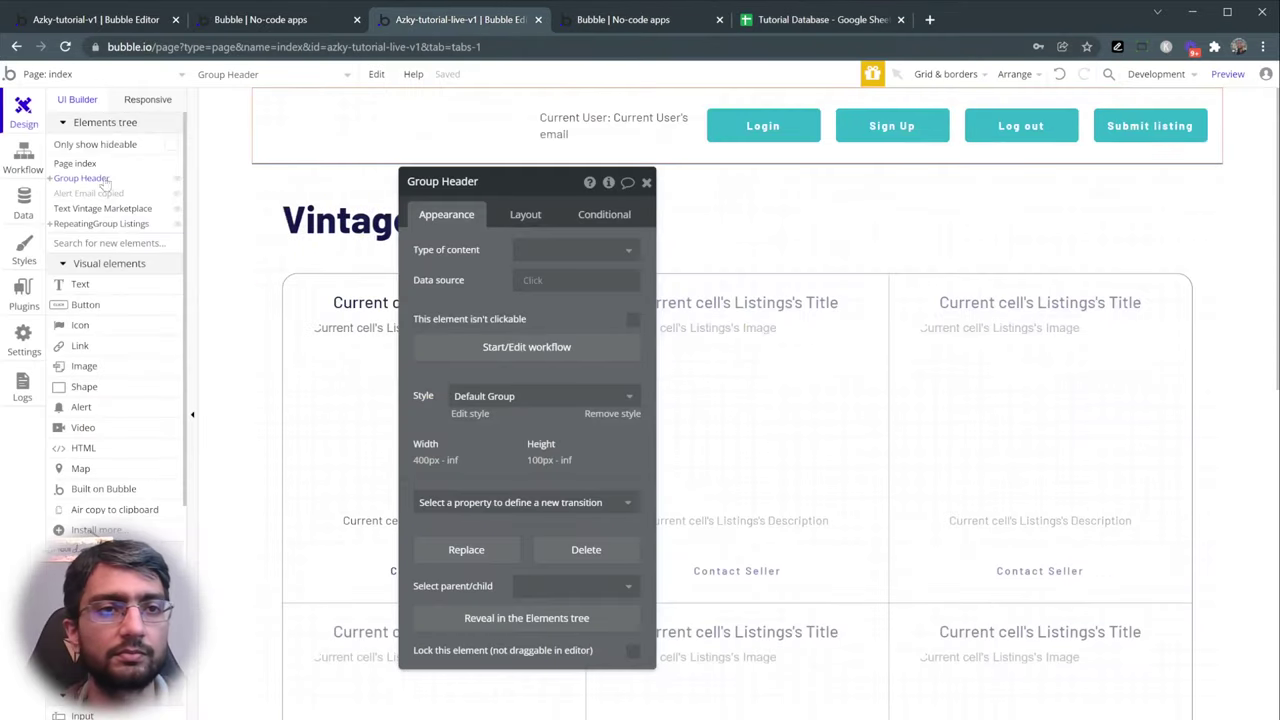
{"action": "left_click", "coordinate": [23, 200]}
{"action": "left_click", "coordinate": [122, 134]}
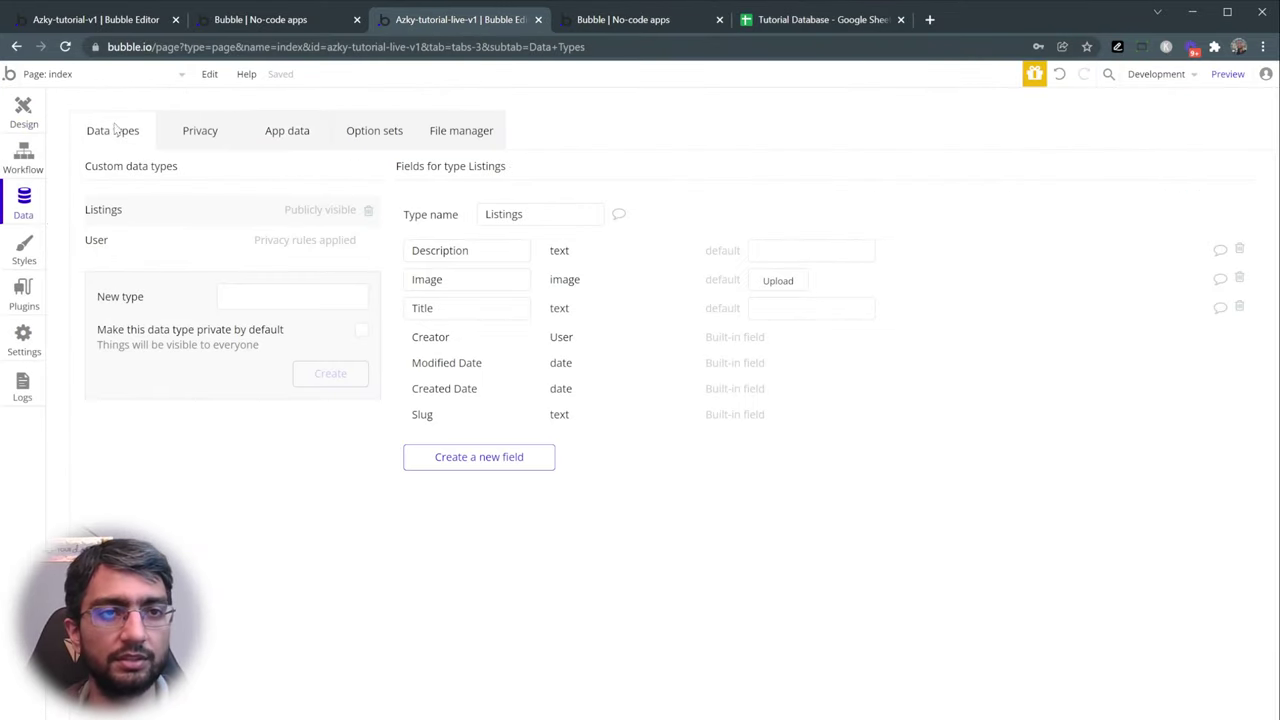
{"action": "left_click", "coordinate": [765, 24]}
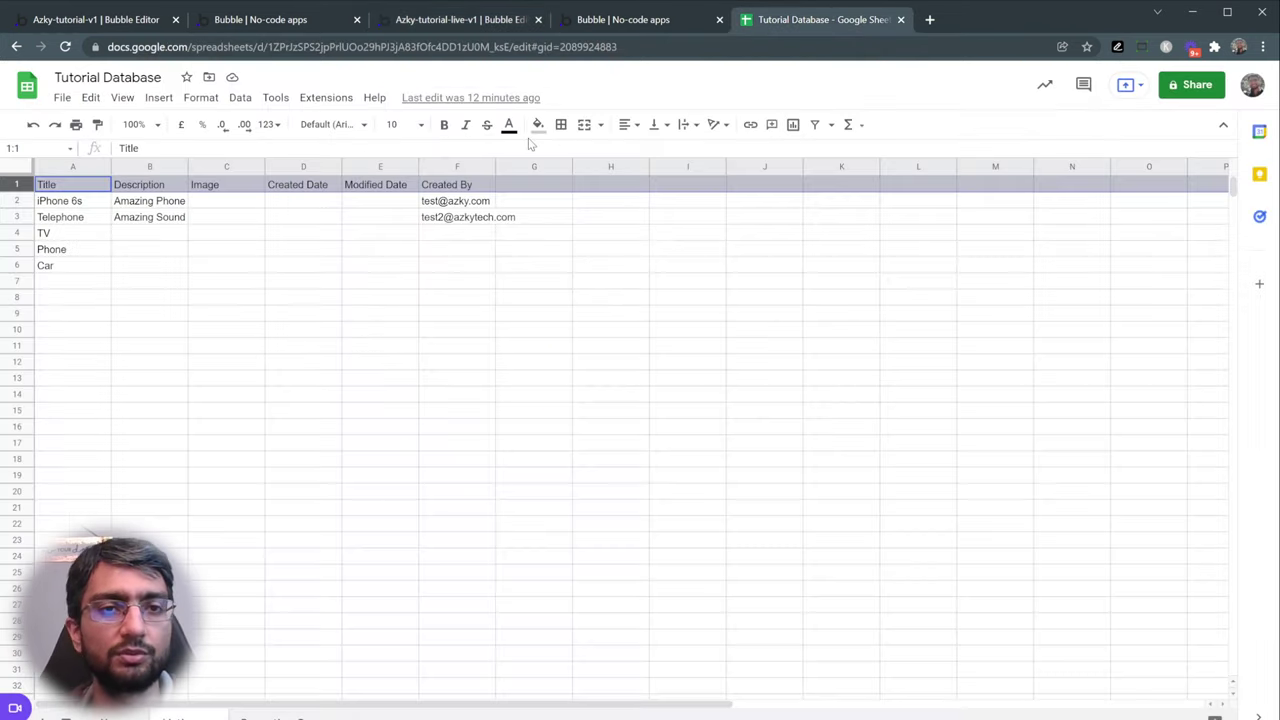
{"action": "left_click_drag", "start_coordinate": [88, 203], "coordinate": [348, 282]}
{"action": "left_click", "coordinate": [305, 27]}
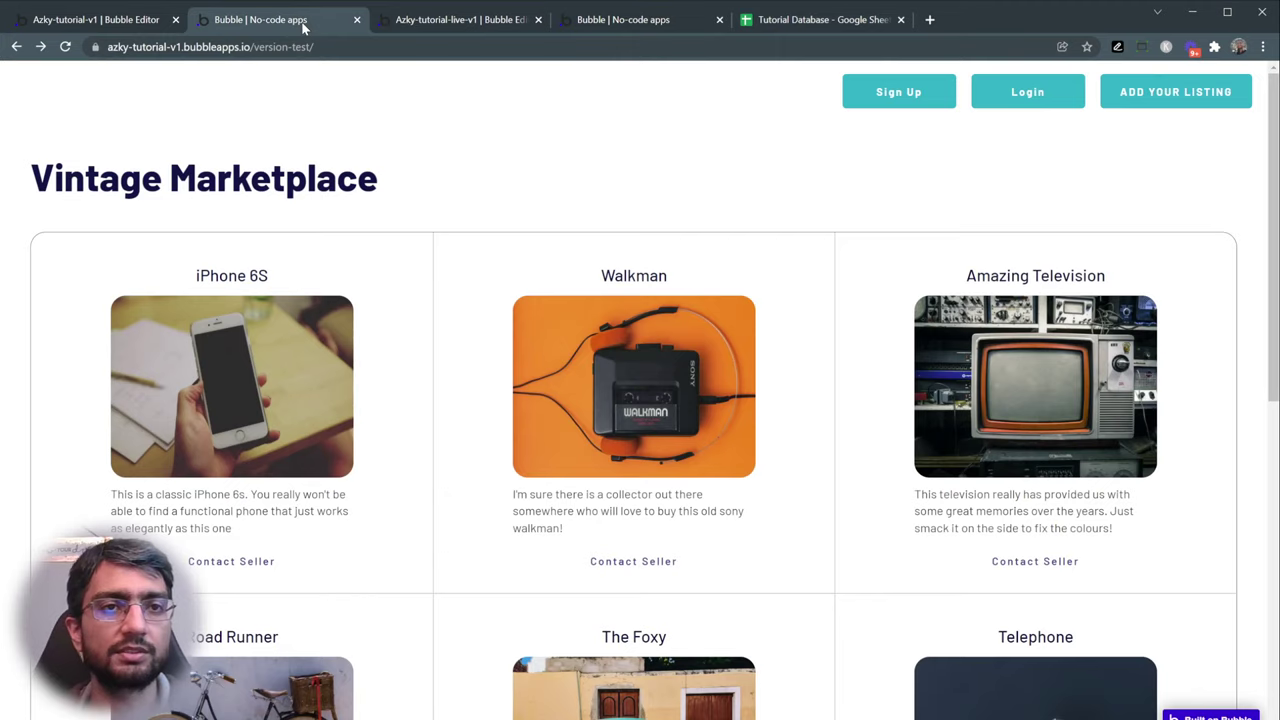
{"action": "left_click", "coordinate": [385, 28]}
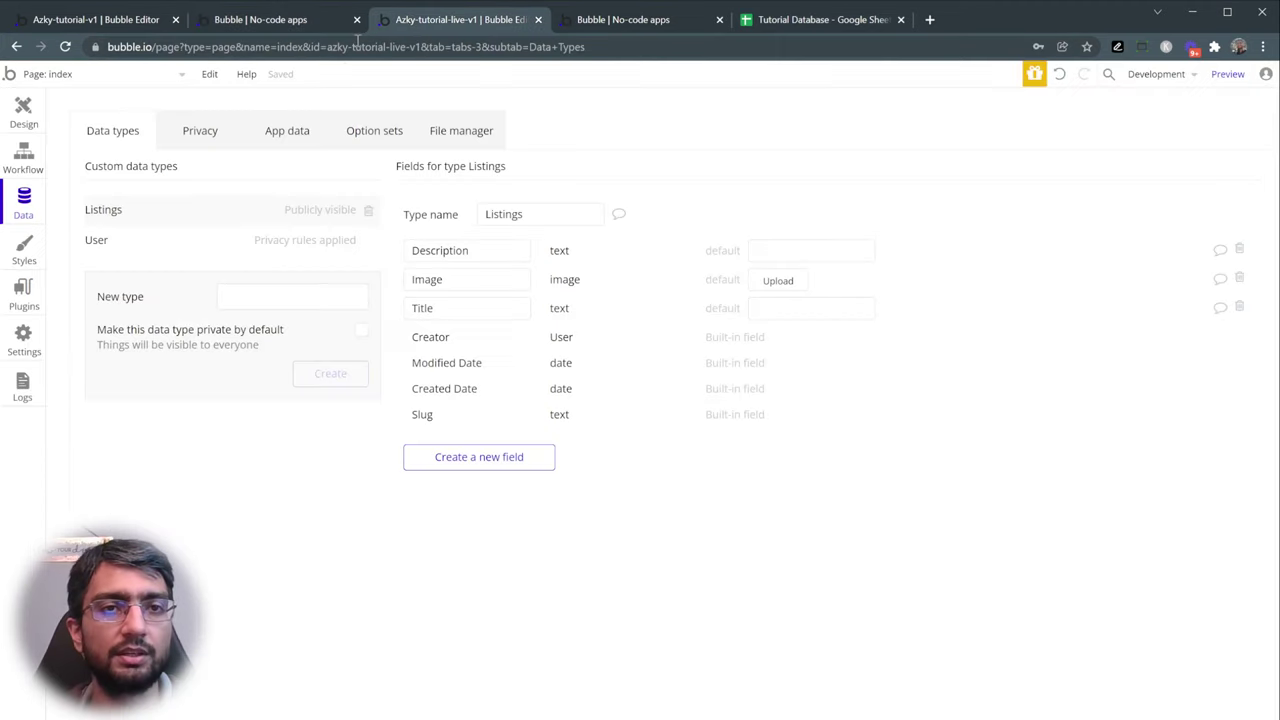
- Check the stored All Listings and All Users records and the log-out workflow
{"action": "left_click", "coordinate": [297, 142]}
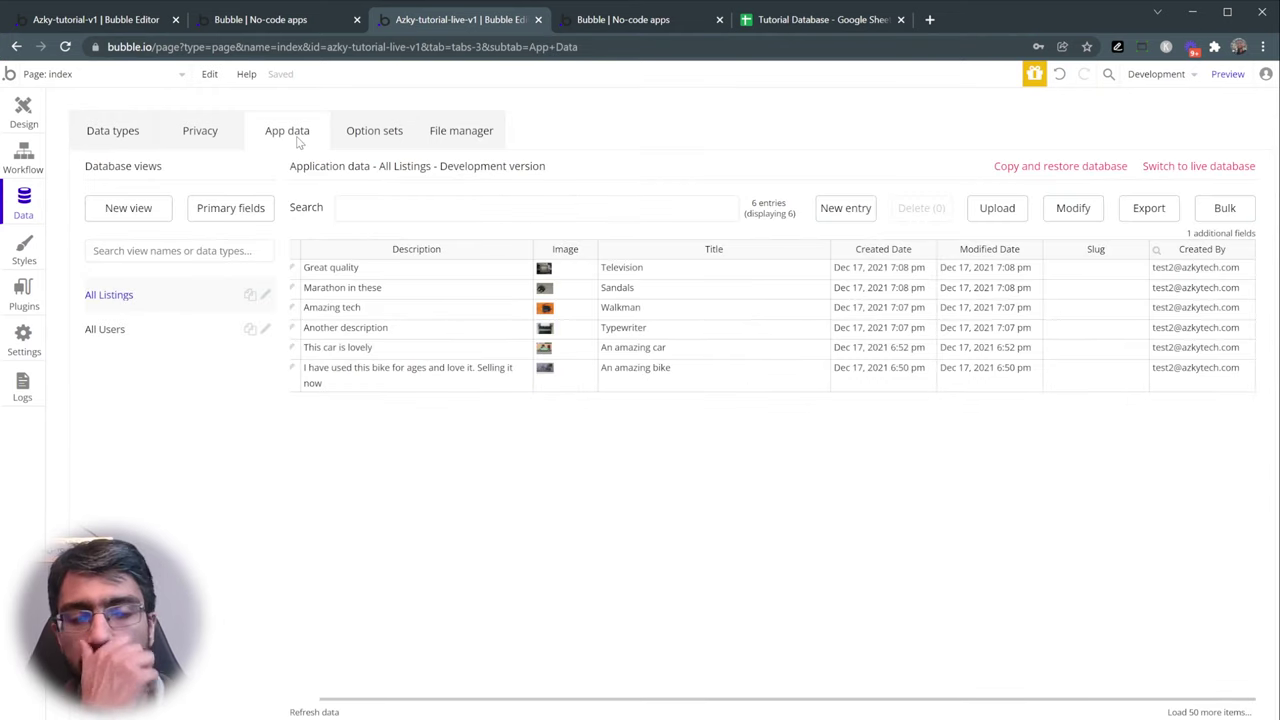
{"action": "left_click", "coordinate": [132, 334]}
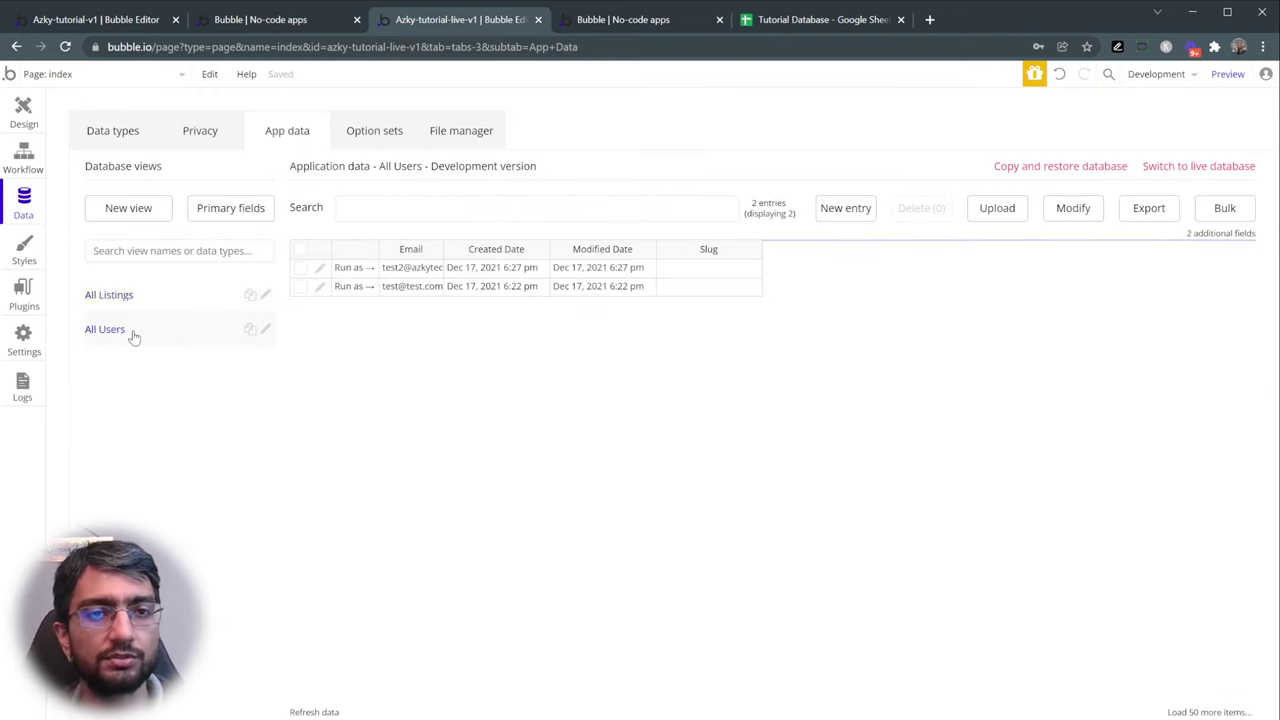
{"action": "left_click", "coordinate": [124, 300]}
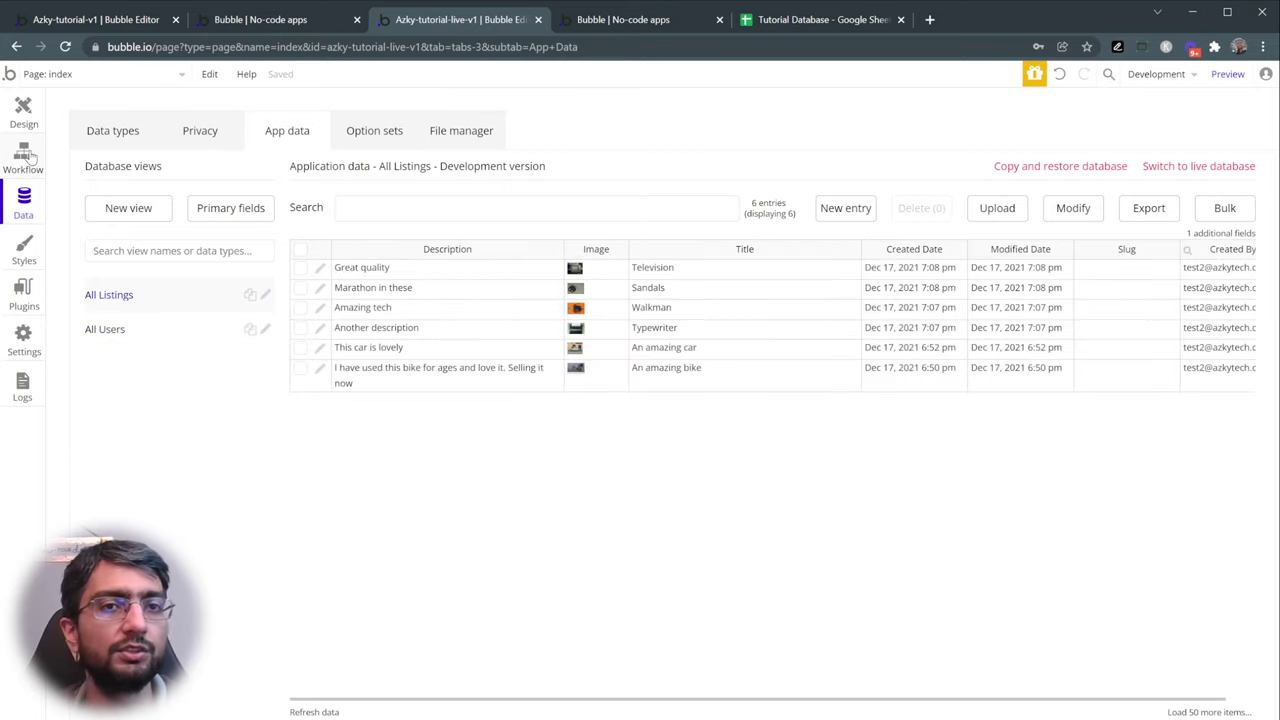
{"action": "left_click", "coordinate": [28, 158]}
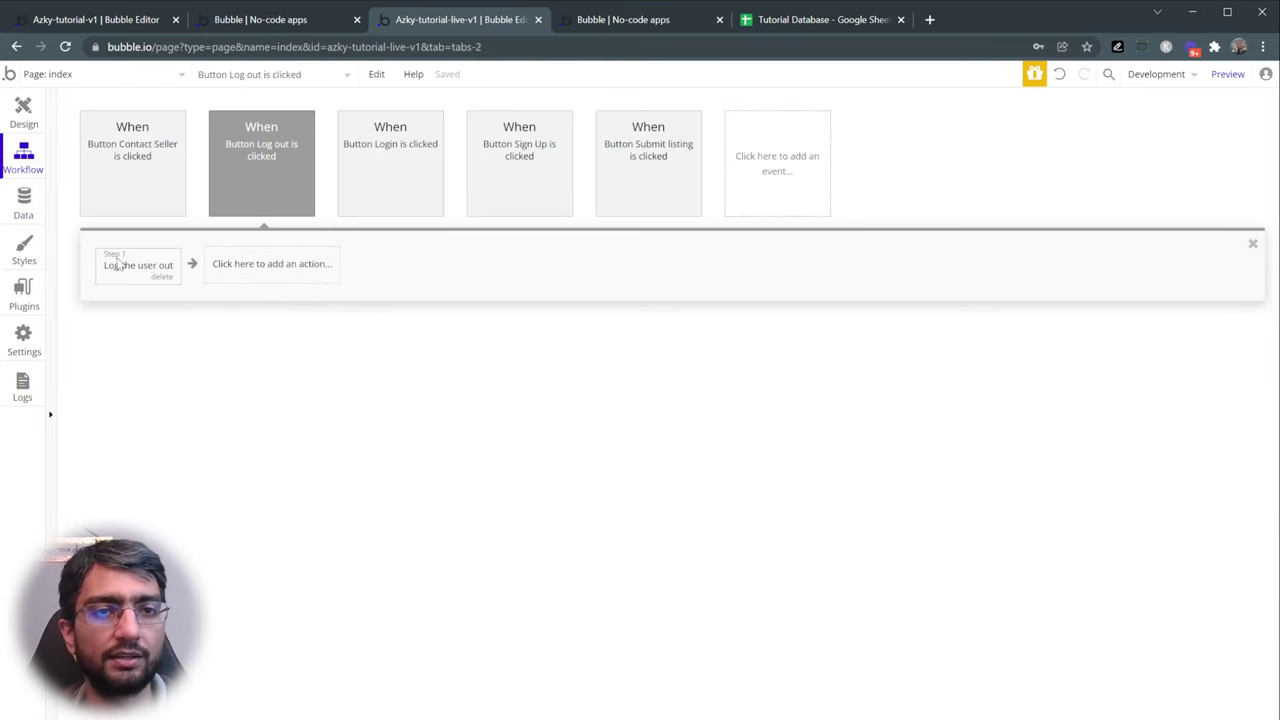
{"action": "left_click", "coordinate": [640, 22]}
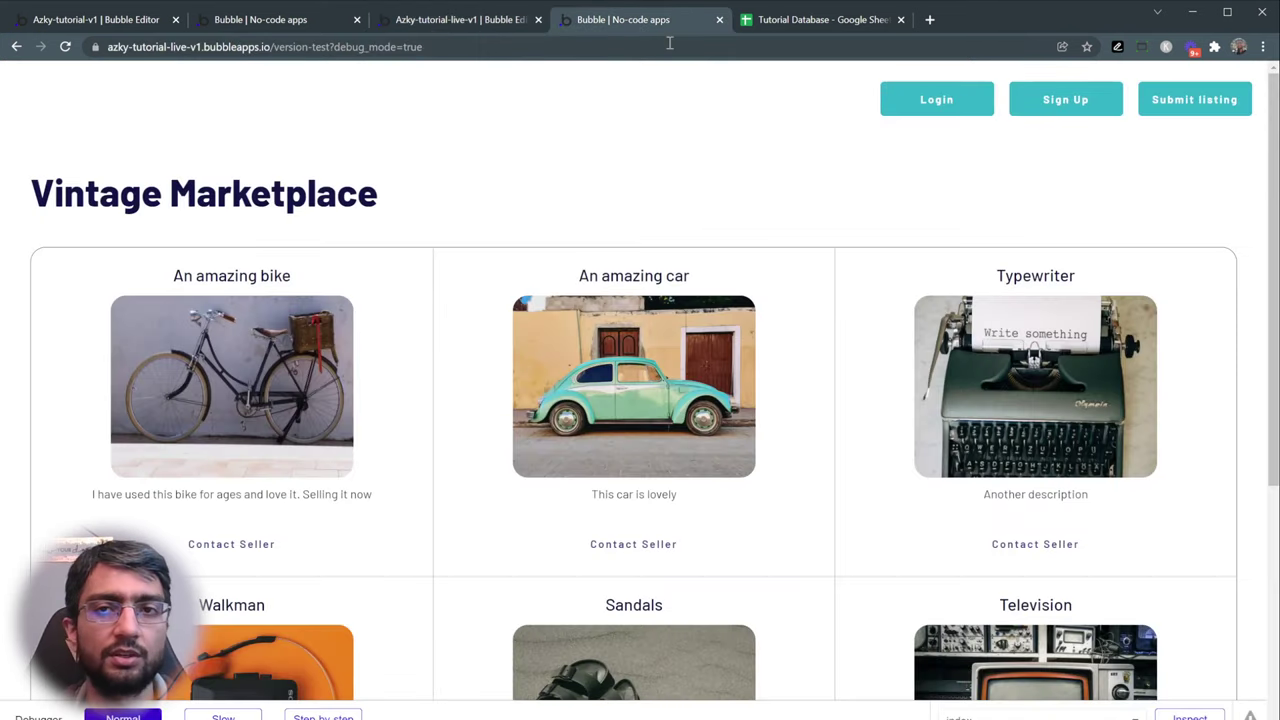
- Test the preview's login, sign-up and Submit listing pages, returning to the home page
{"action": "left_click", "coordinate": [891, 104]}
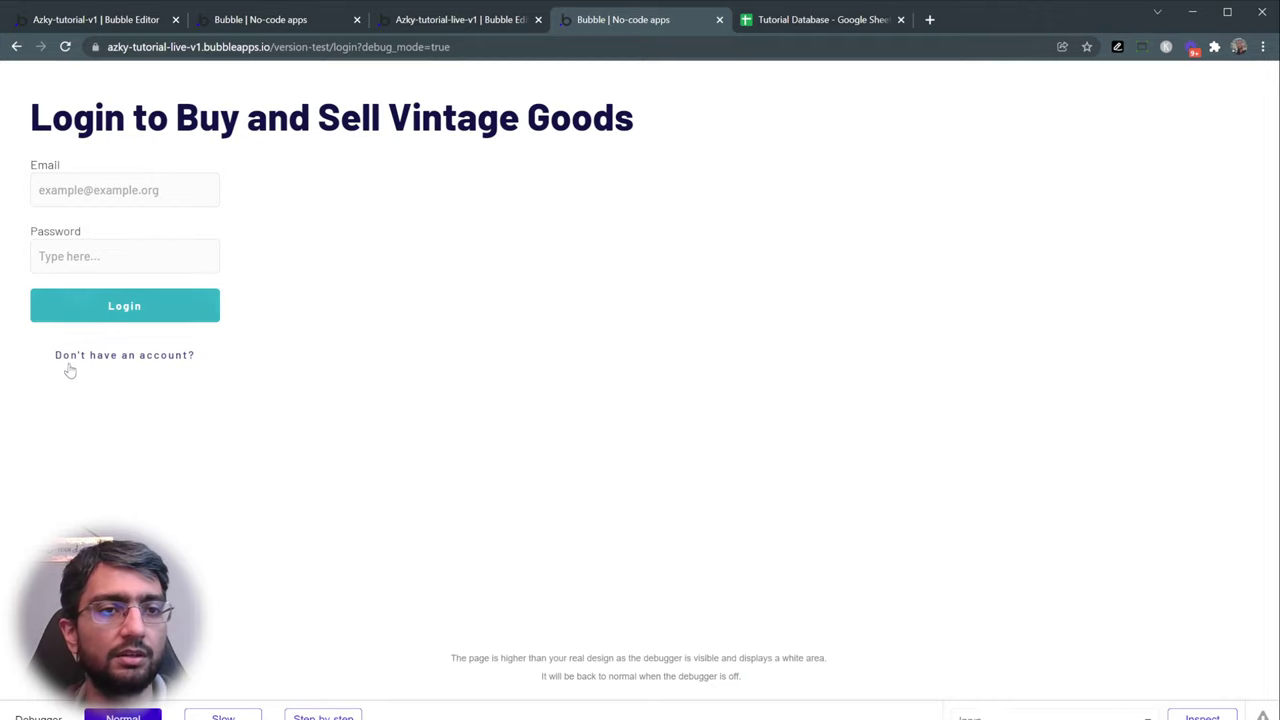
{"action": "left_click", "coordinate": [134, 370]}
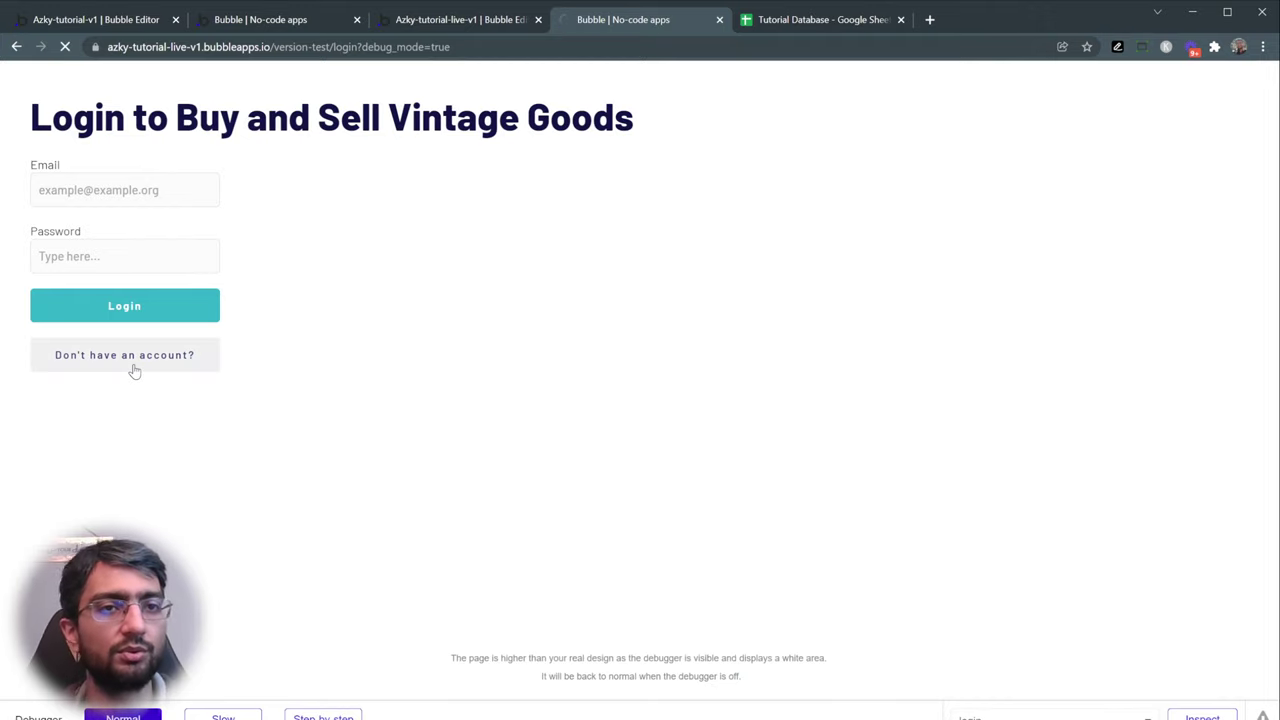
{"action": "left_click", "coordinate": [156, 197]}
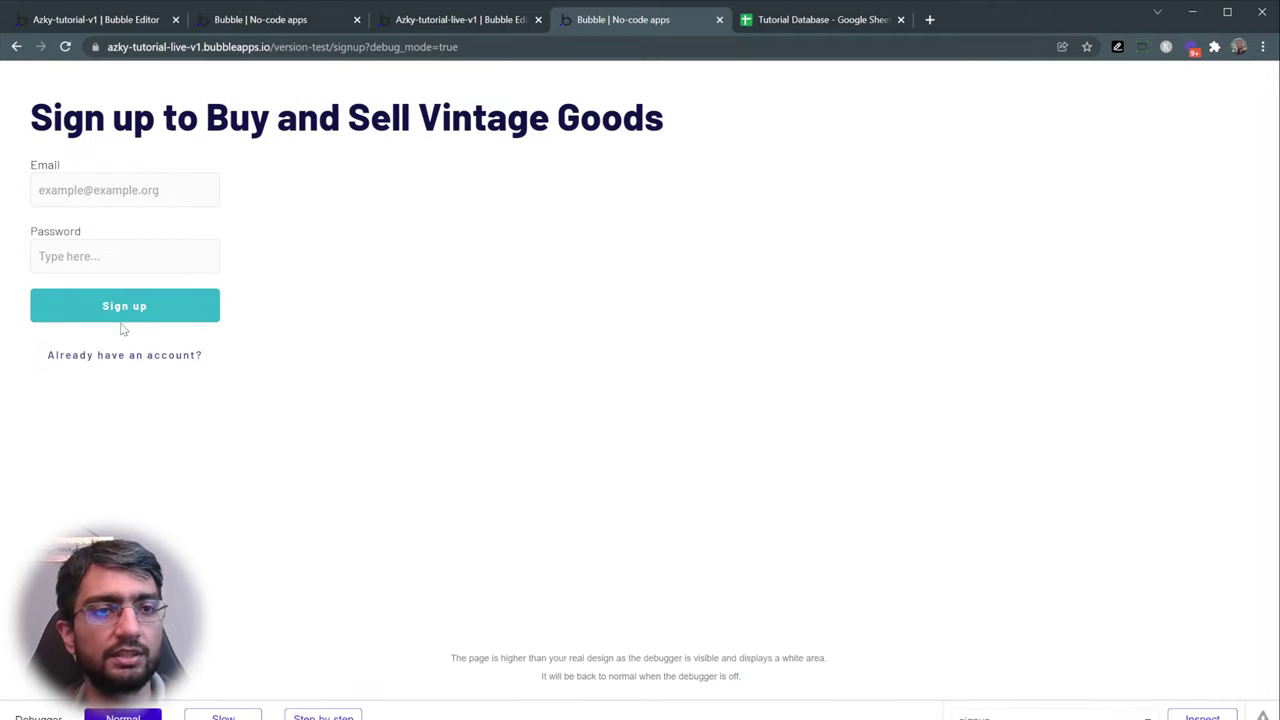
{"action": "left_click", "coordinate": [15, 47]}
{"action": "left_click", "coordinate": [15, 47]}
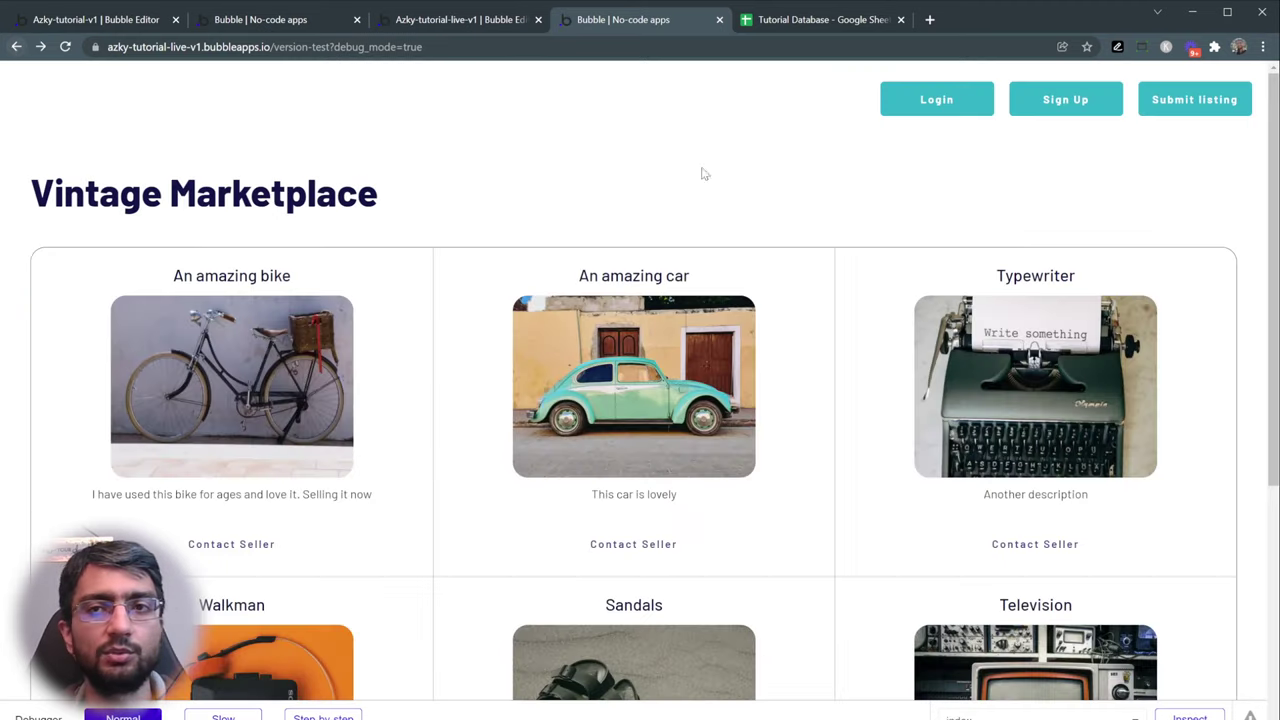
{"action": "left_click", "coordinate": [1173, 111]}
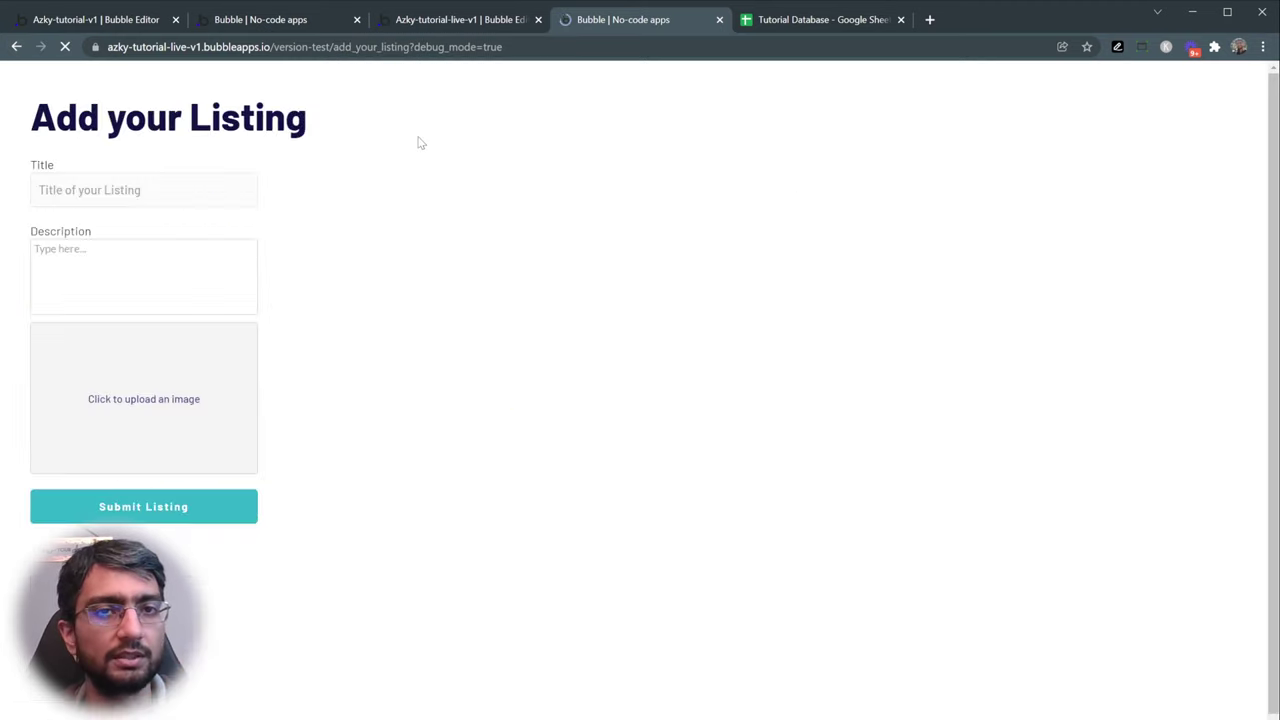
{"action": "left_click", "coordinate": [15, 47]}
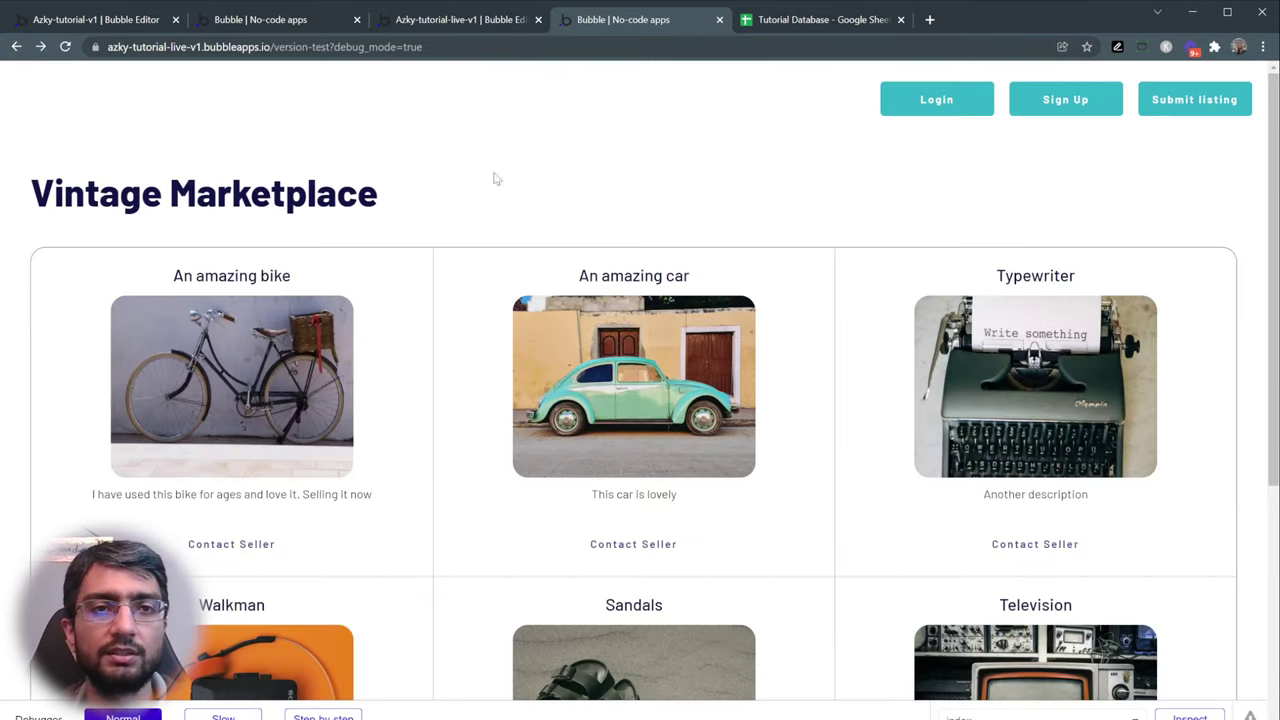
- Inspect the An amazing bike listing's title and description, then use Contact Seller to copy the email
{"action": "scroll", "coordinate": [691, 378], "scroll_direction": "down", "scroll_amount": 4}
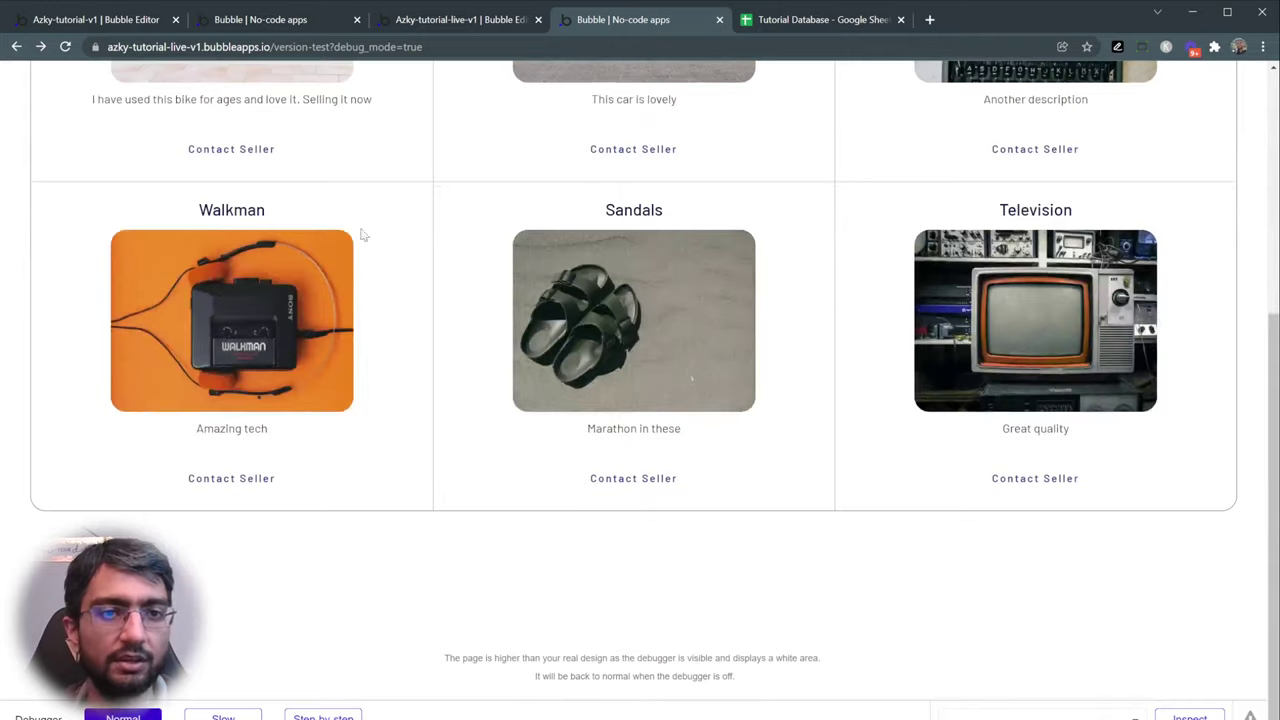
{"action": "scroll", "coordinate": [363, 235], "scroll_direction": "up", "scroll_amount": 4}
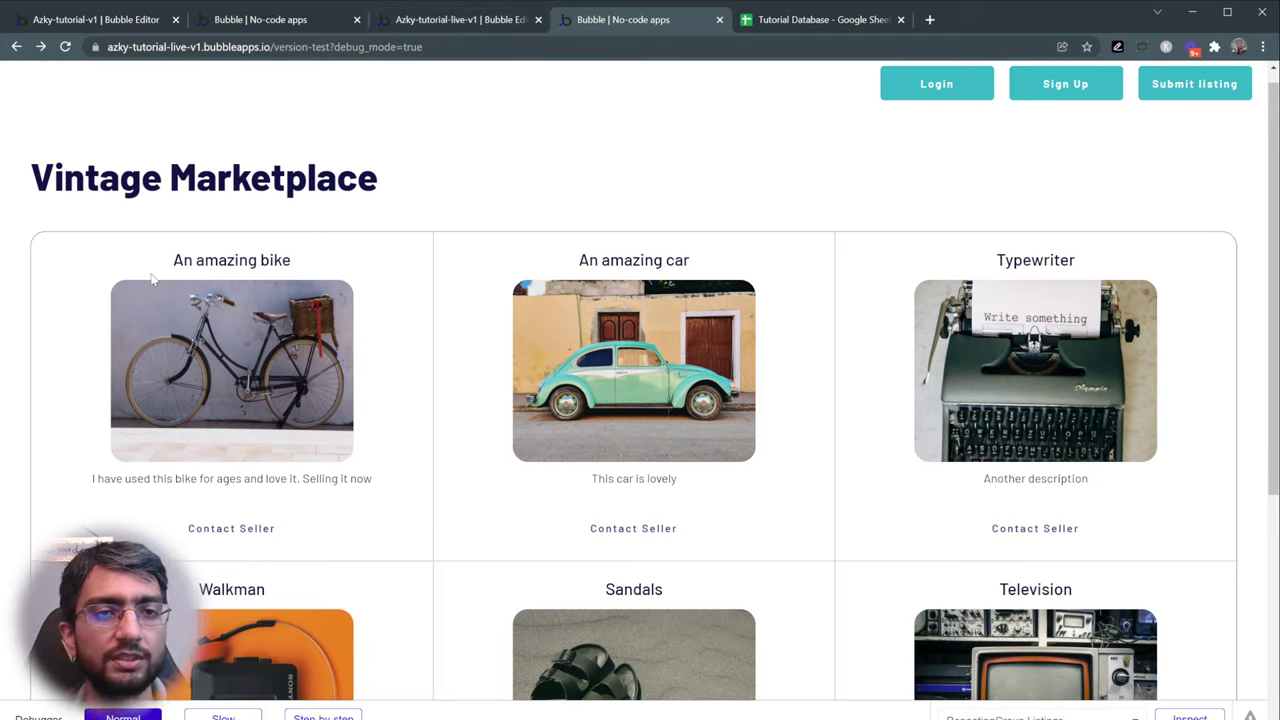
{"action": "left_click_drag", "start_coordinate": [165, 270], "coordinate": [327, 271]}
{"action": "left_click", "coordinate": [328, 271]}
{"action": "left_click_drag", "start_coordinate": [110, 478], "coordinate": [333, 482]}
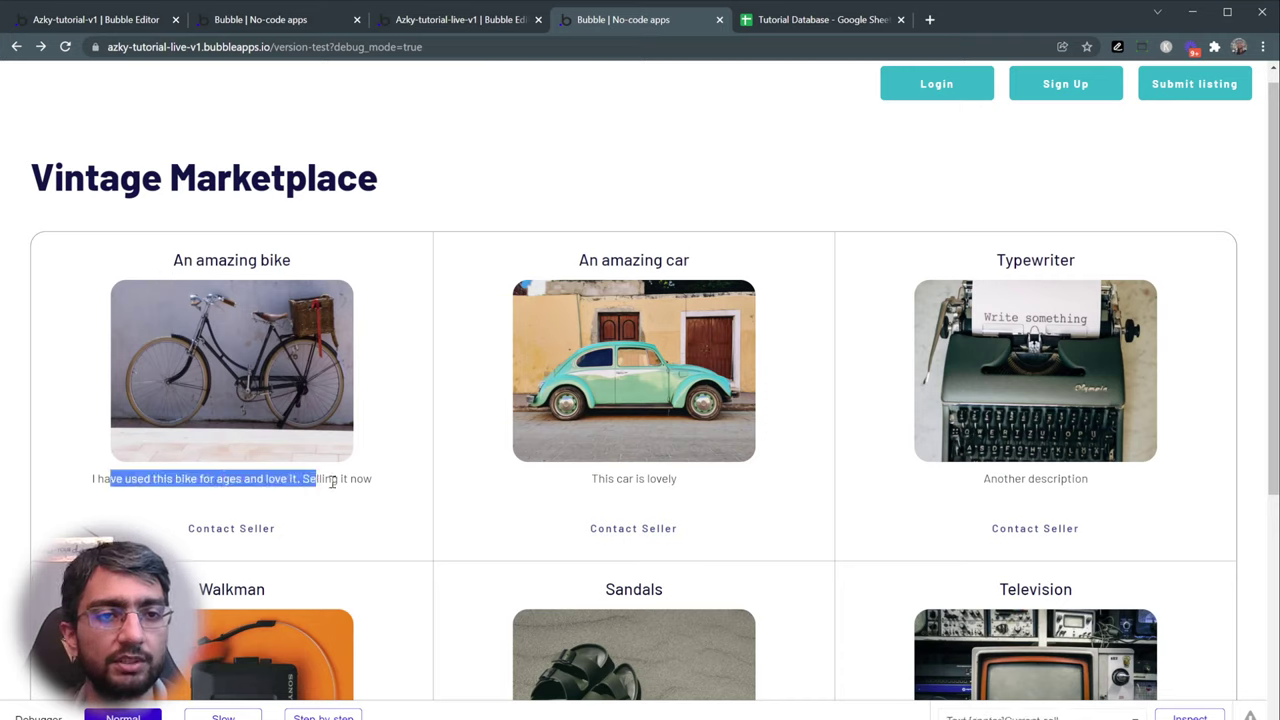
{"action": "left_click", "coordinate": [333, 482]}
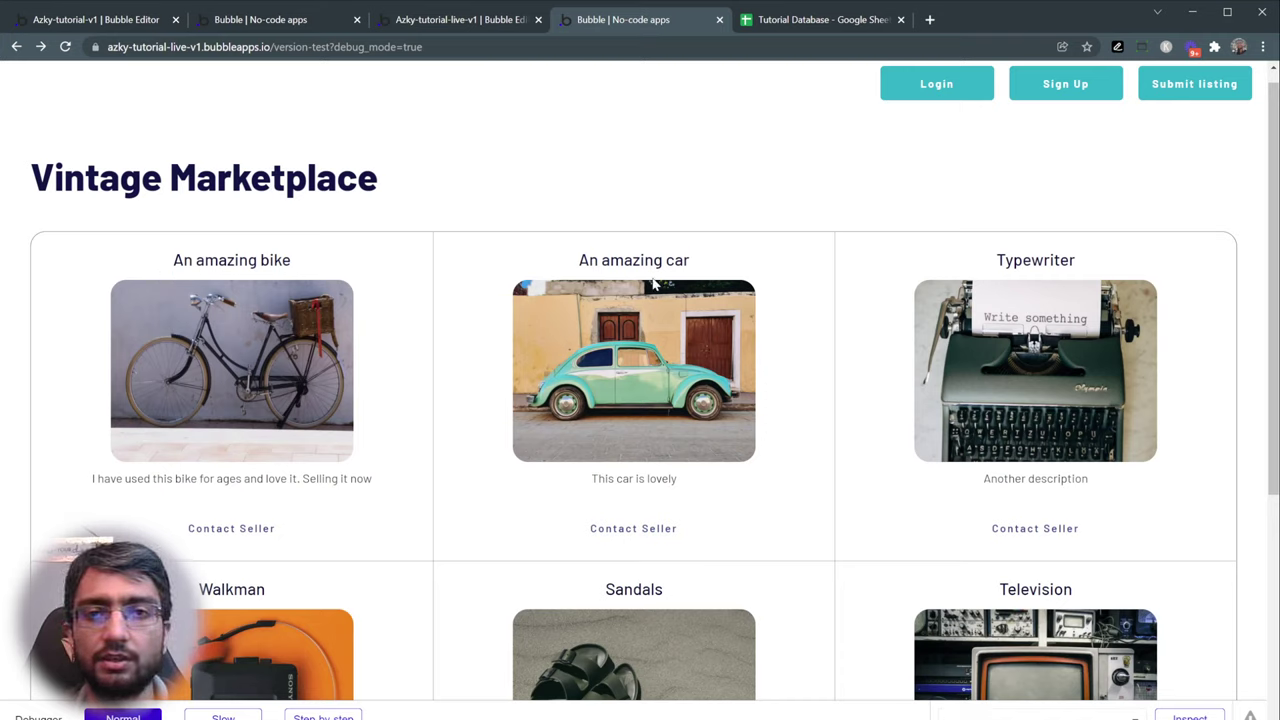
{"action": "left_click_drag", "start_coordinate": [218, 260], "coordinate": [288, 260]}
{"action": "left_click", "coordinate": [190, 262]}
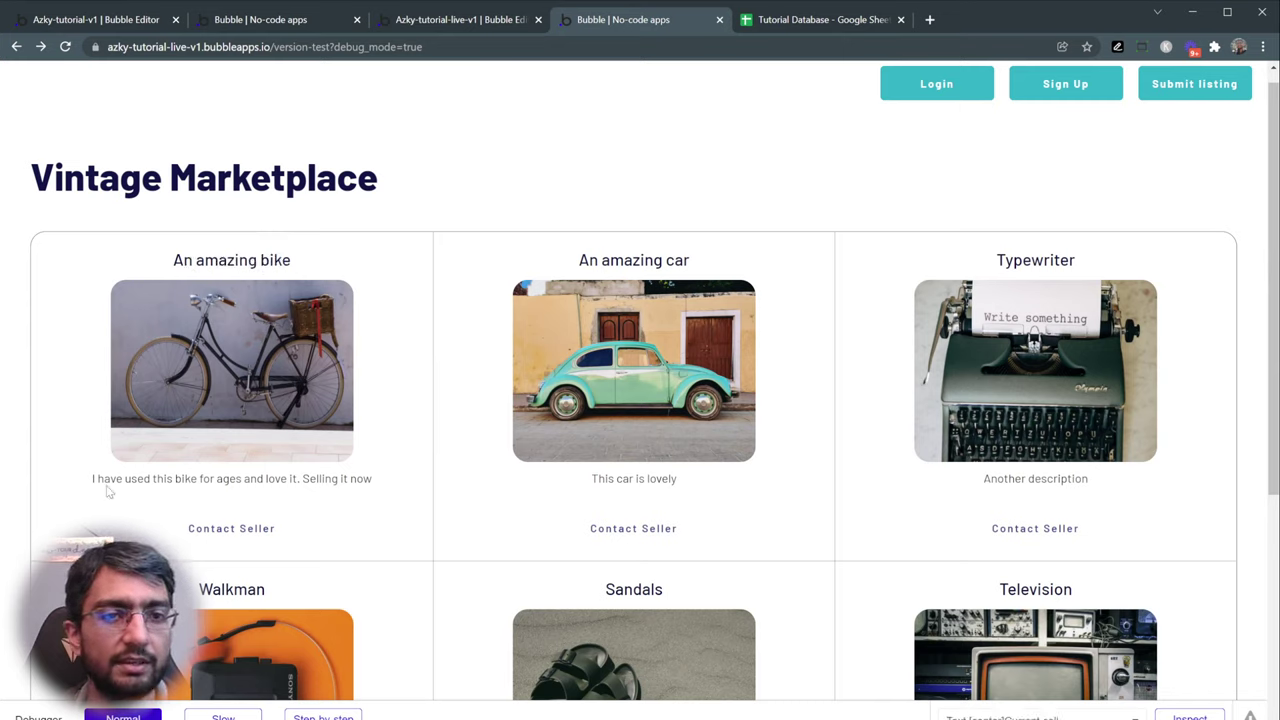
{"action": "left_click_drag", "start_coordinate": [117, 480], "coordinate": [393, 480]}
{"action": "left_click", "coordinate": [393, 480]}
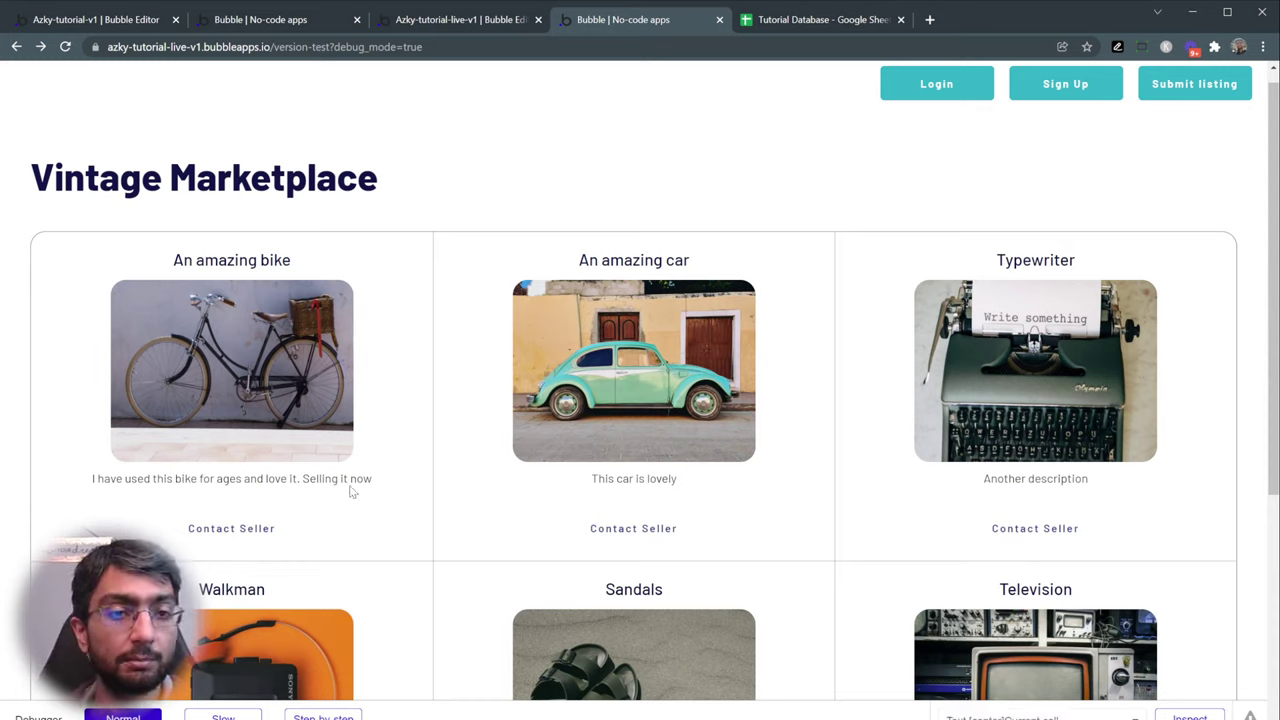
{"action": "left_click", "coordinate": [307, 534]}
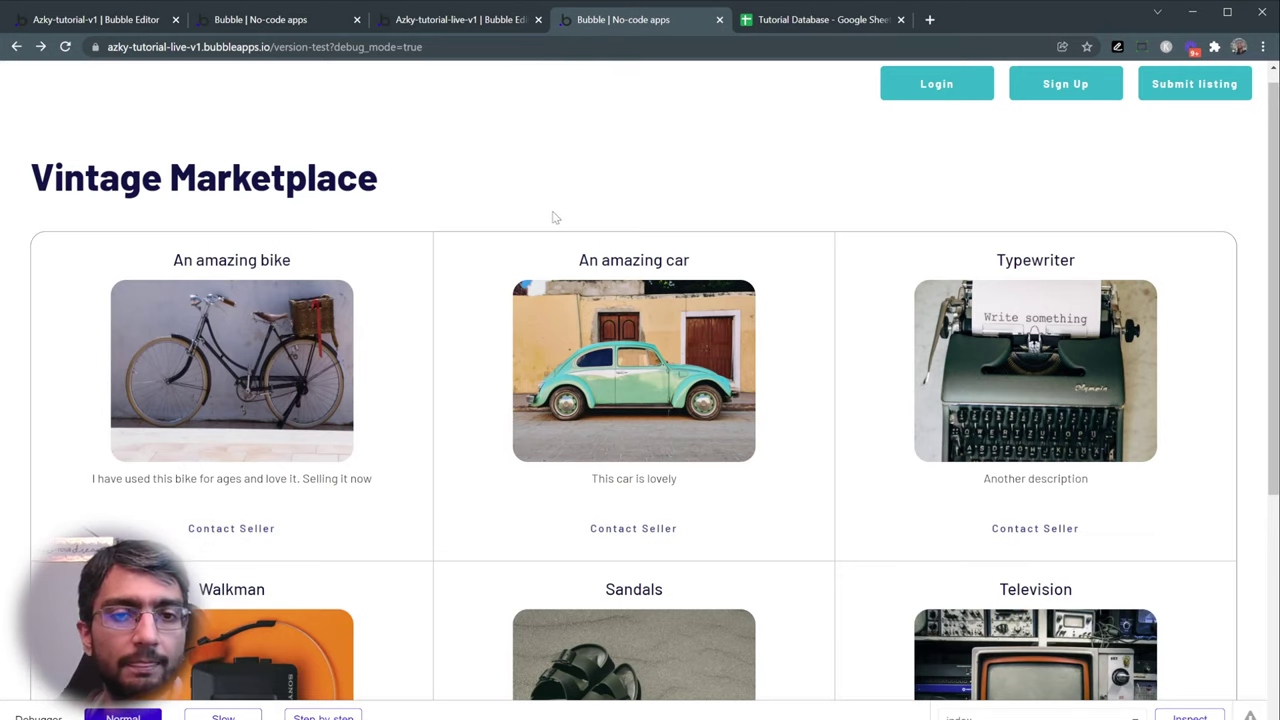
{"action": "scroll", "coordinate": [555, 217], "scroll_direction": "down", "scroll_amount": 4}
{"action": "scroll", "coordinate": [555, 217], "scroll_direction": "up", "scroll_amount": 4}
- Return from the preview to the editor's Design view and open Settings, showing the Free plan
{"action": "left_click", "coordinate": [446, 22]}
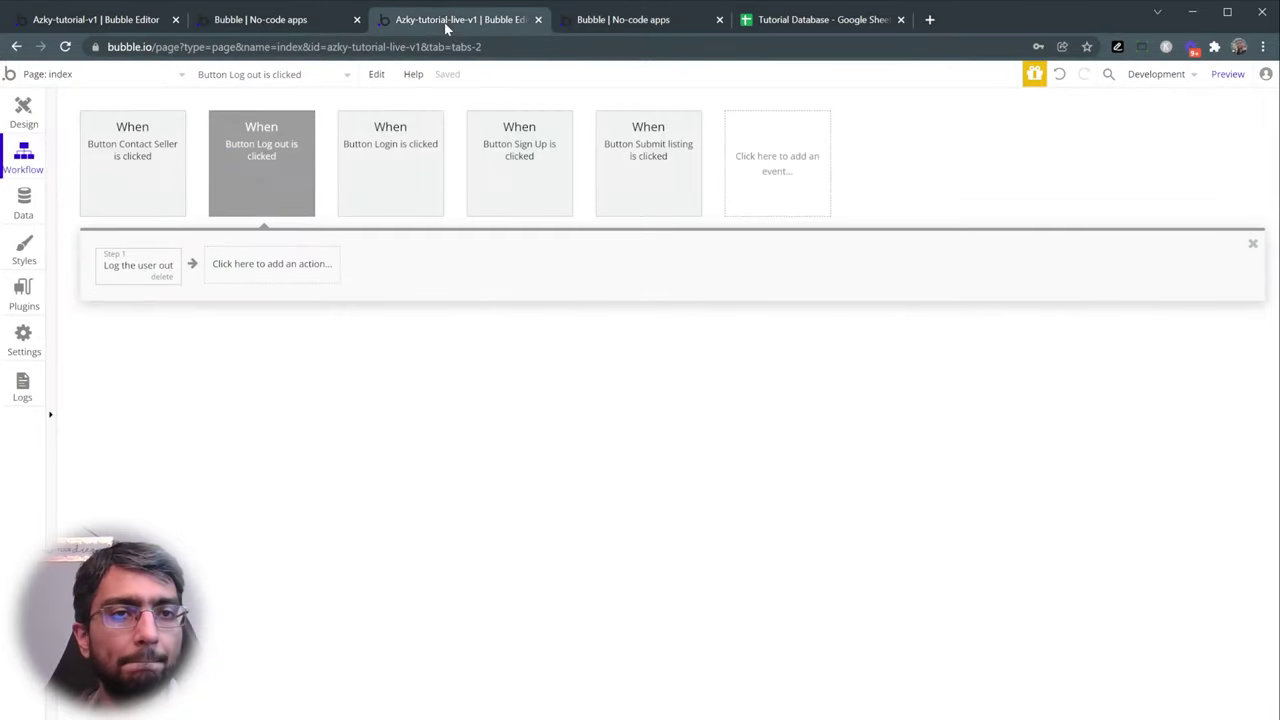
{"action": "left_click", "coordinate": [314, 19]}
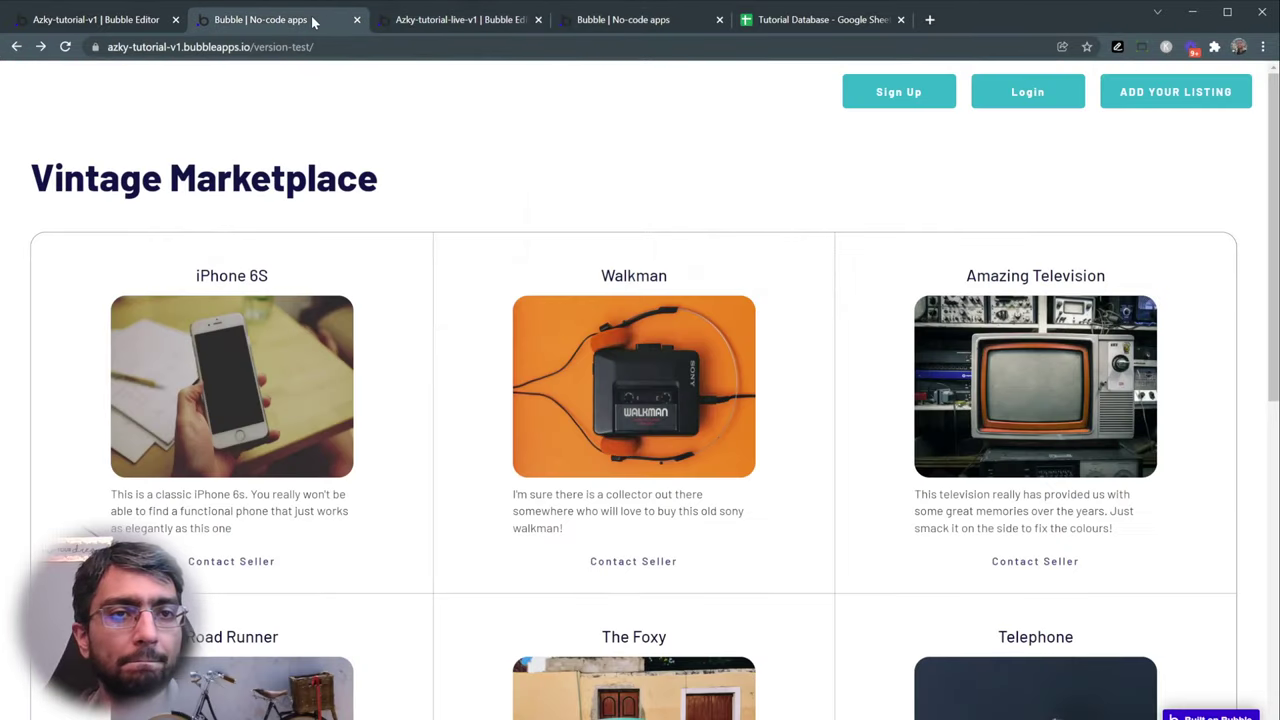
{"action": "left_click", "coordinate": [433, 22]}
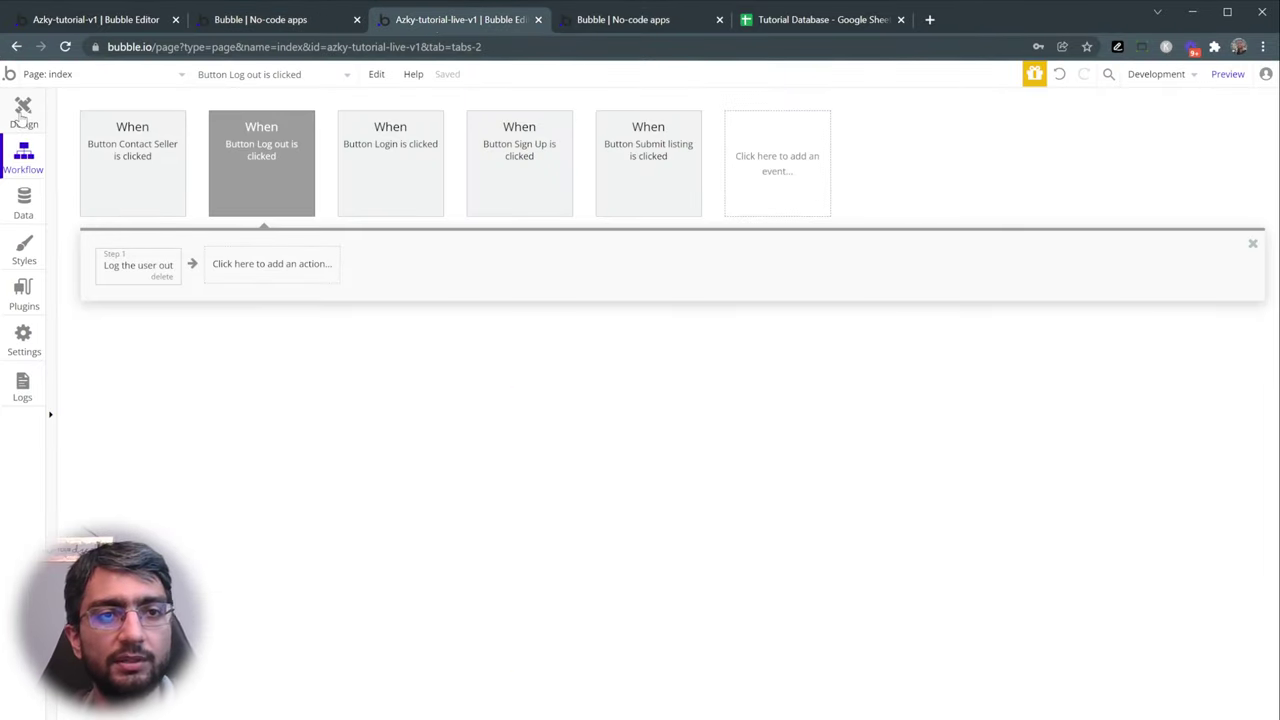
{"action": "left_click", "coordinate": [22, 112]}
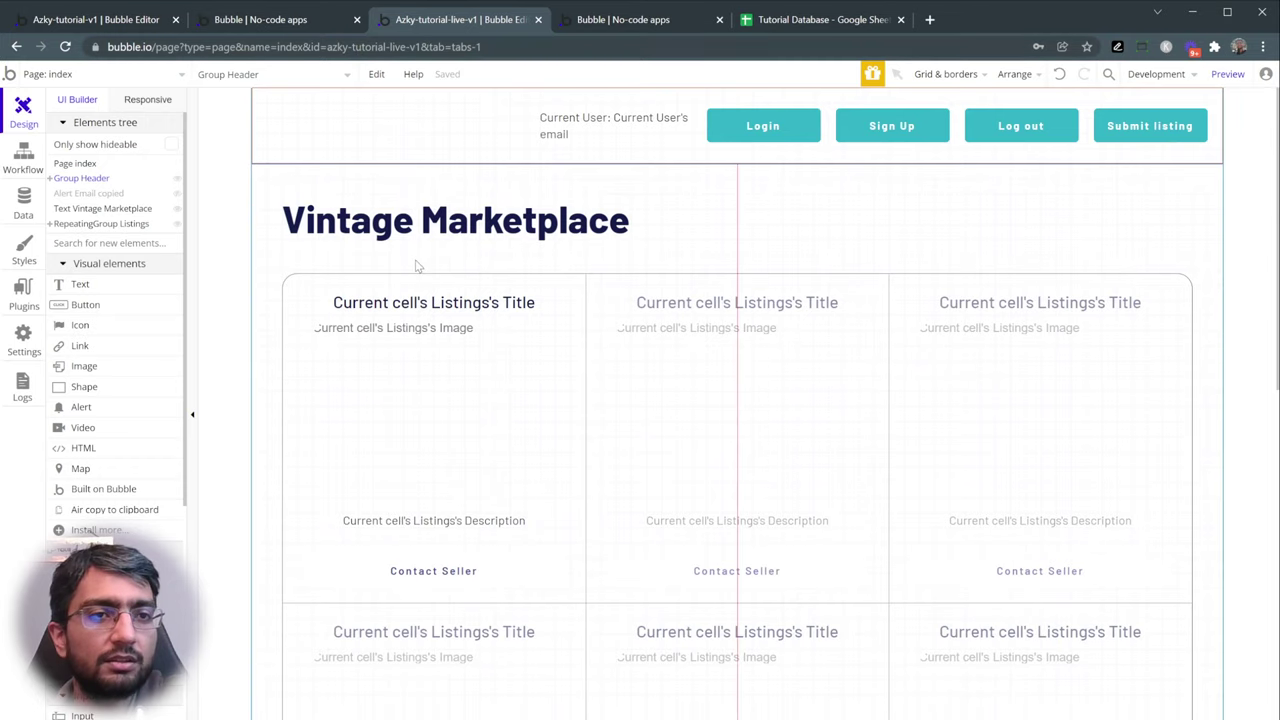
{"action": "left_click", "coordinate": [30, 338]}
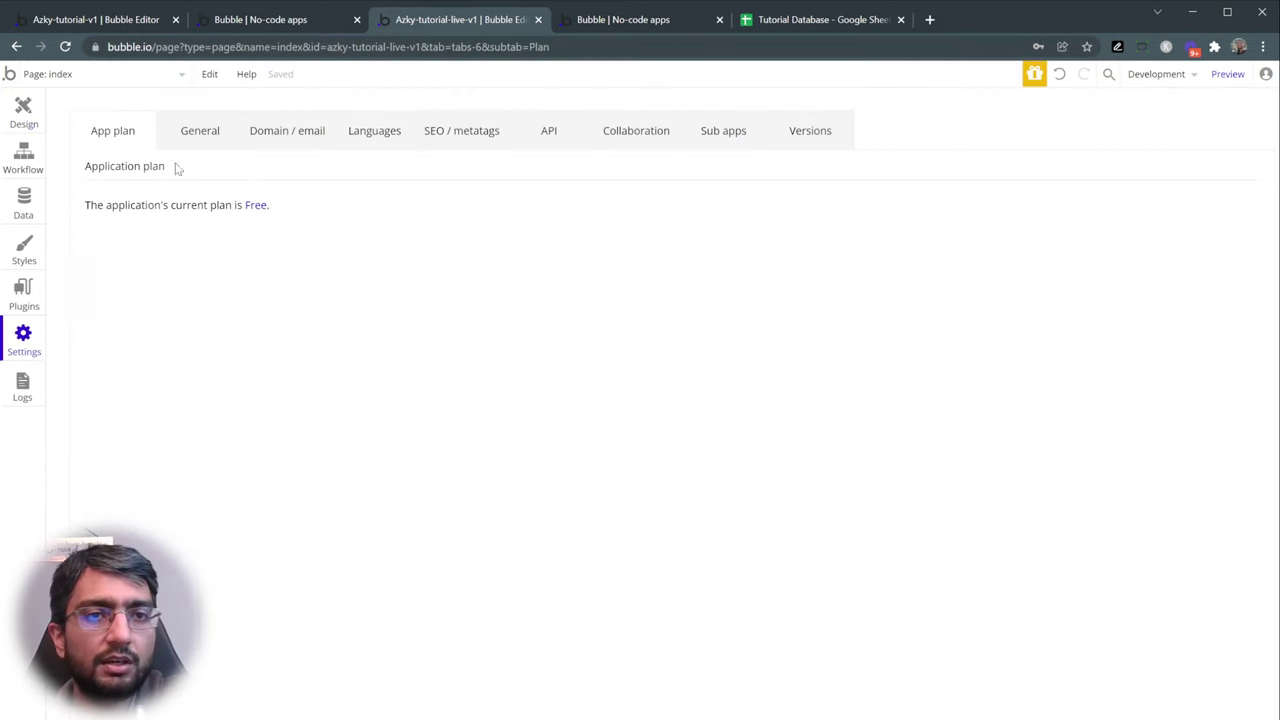
- Set Application rights to 'Everyone can view' in General settings
{"action": "left_click", "coordinate": [202, 140]}
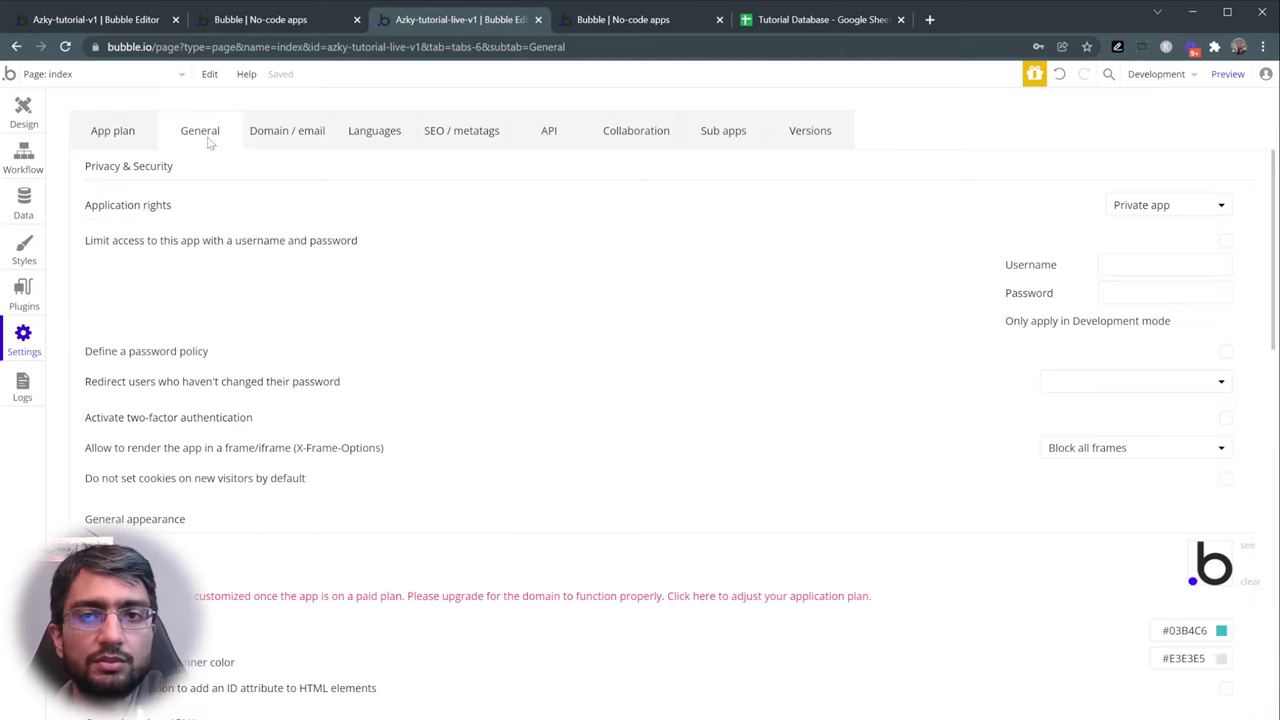
{"action": "left_click", "coordinate": [1125, 207]}
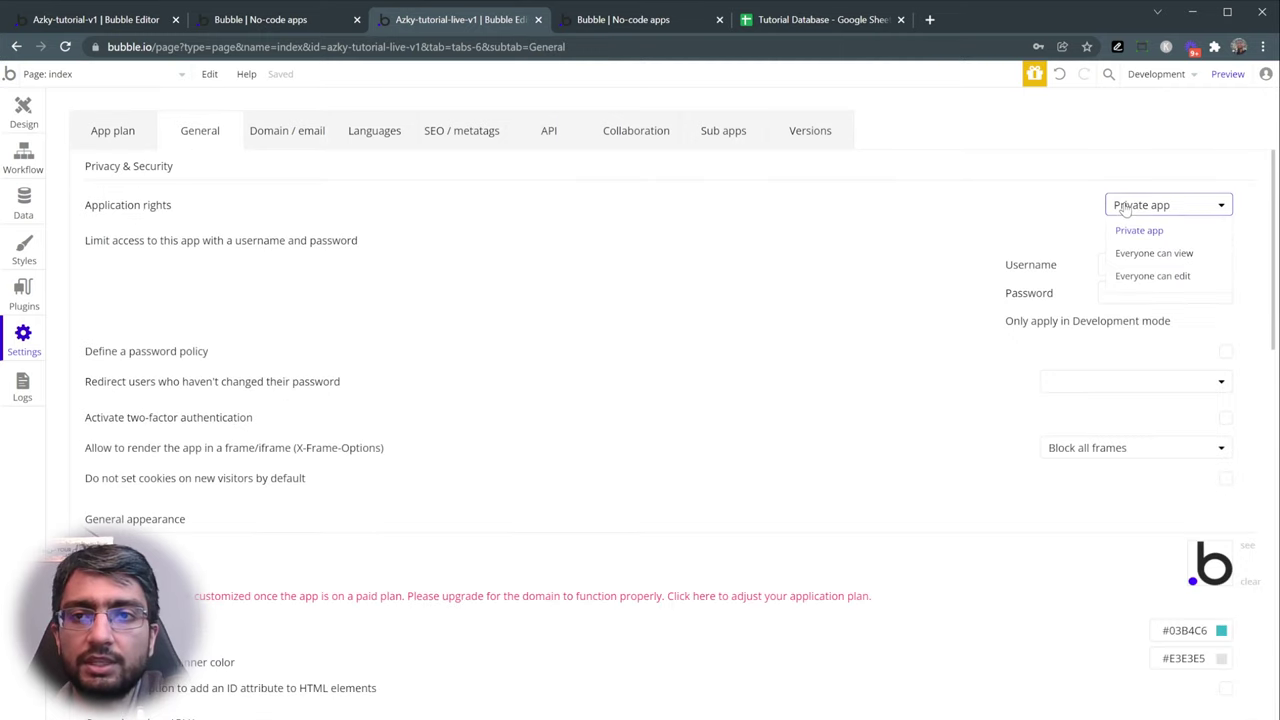
{"action": "left_click", "coordinate": [1142, 255]}
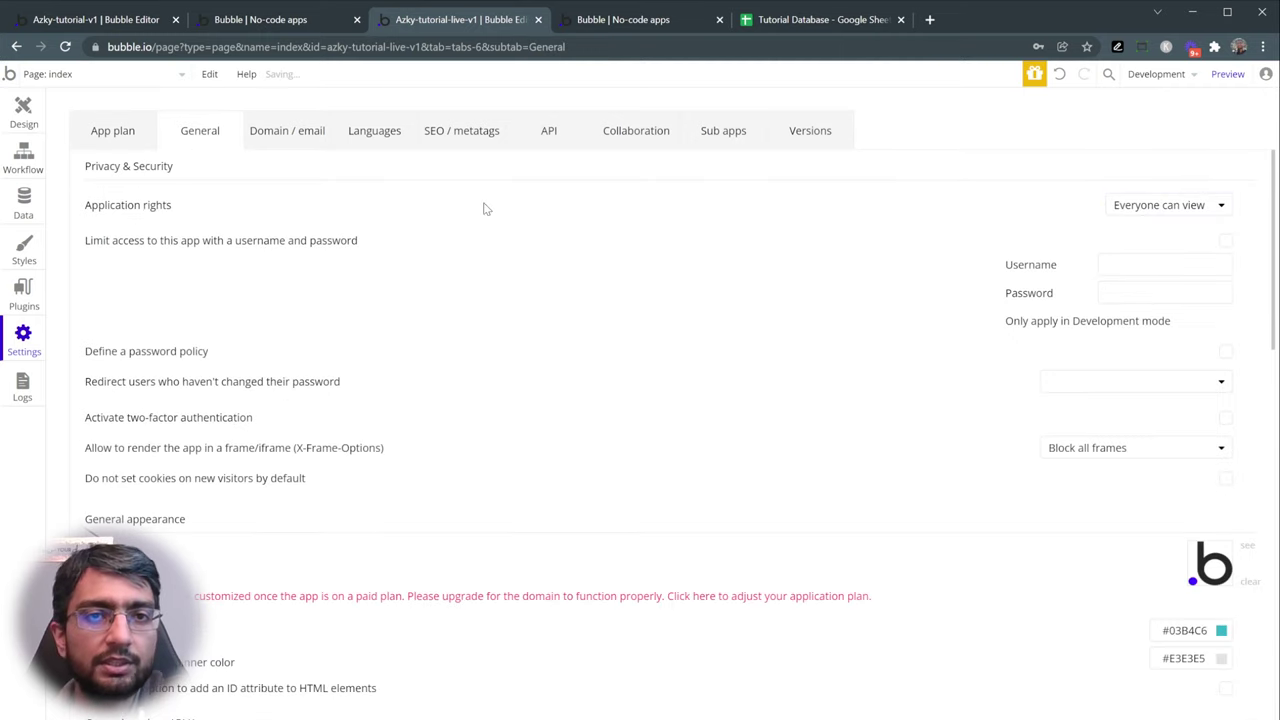
{"action": "left_click", "coordinate": [392, 50]}
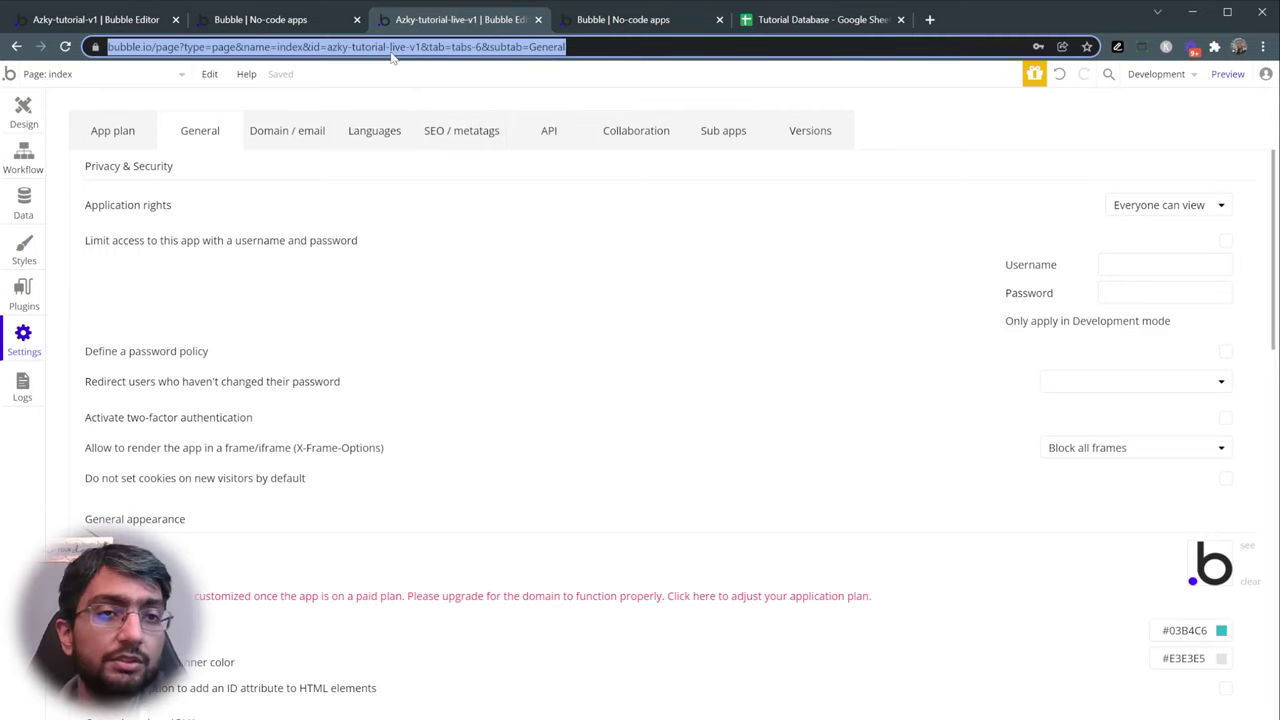
- Inspect the index page's listing image, Listings repeating group, Email copied alert and title
{"action": "left_click", "coordinate": [10, 121]}
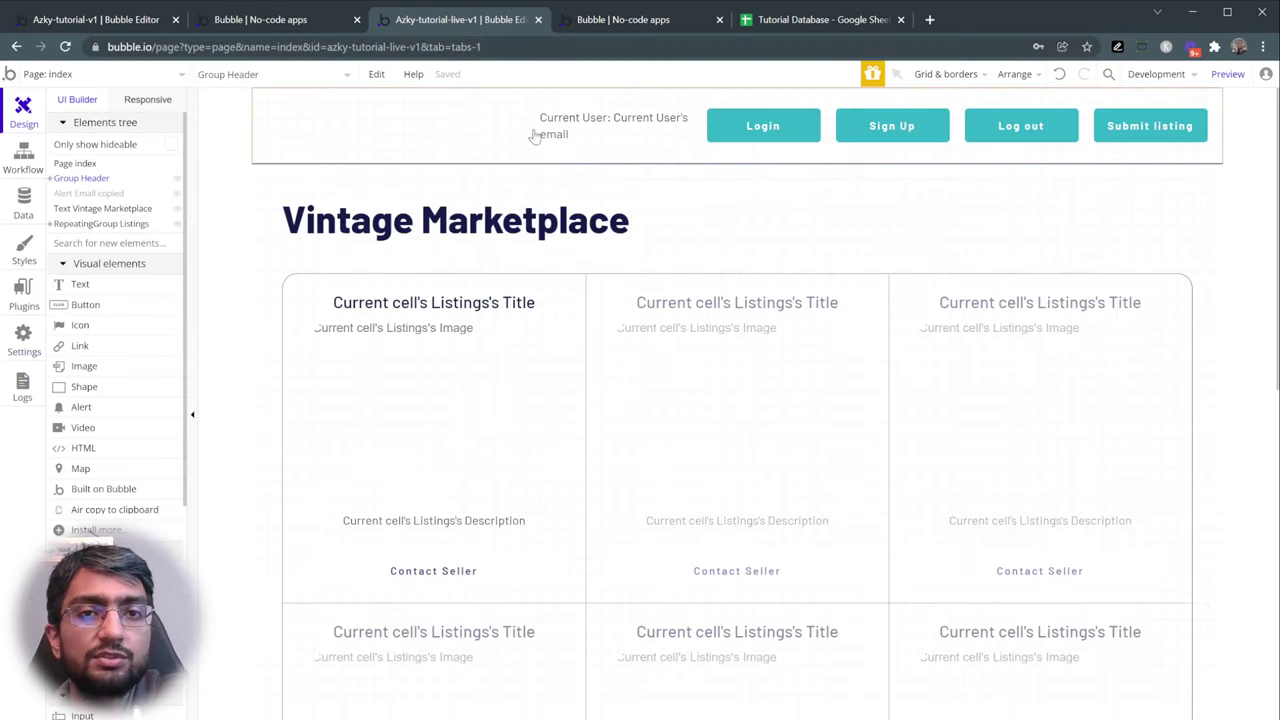
{"action": "double_click", "coordinate": [374, 337]}
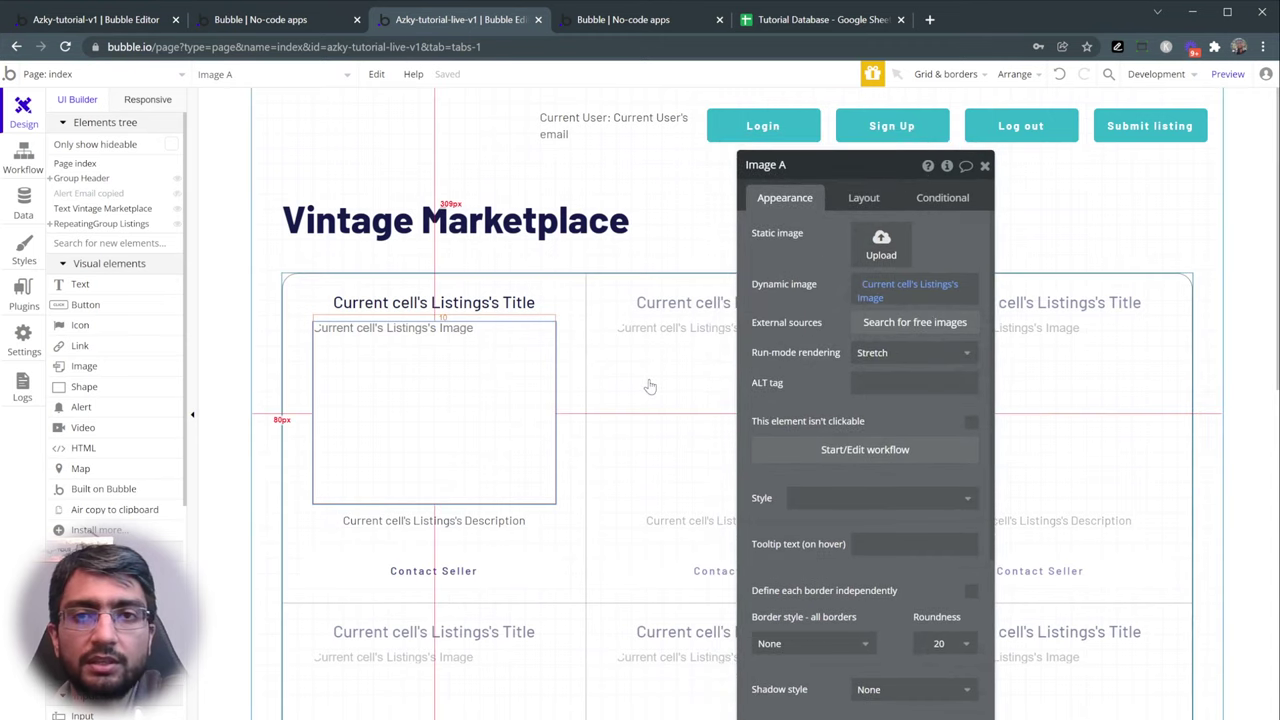
{"action": "left_click", "coordinate": [100, 223]}
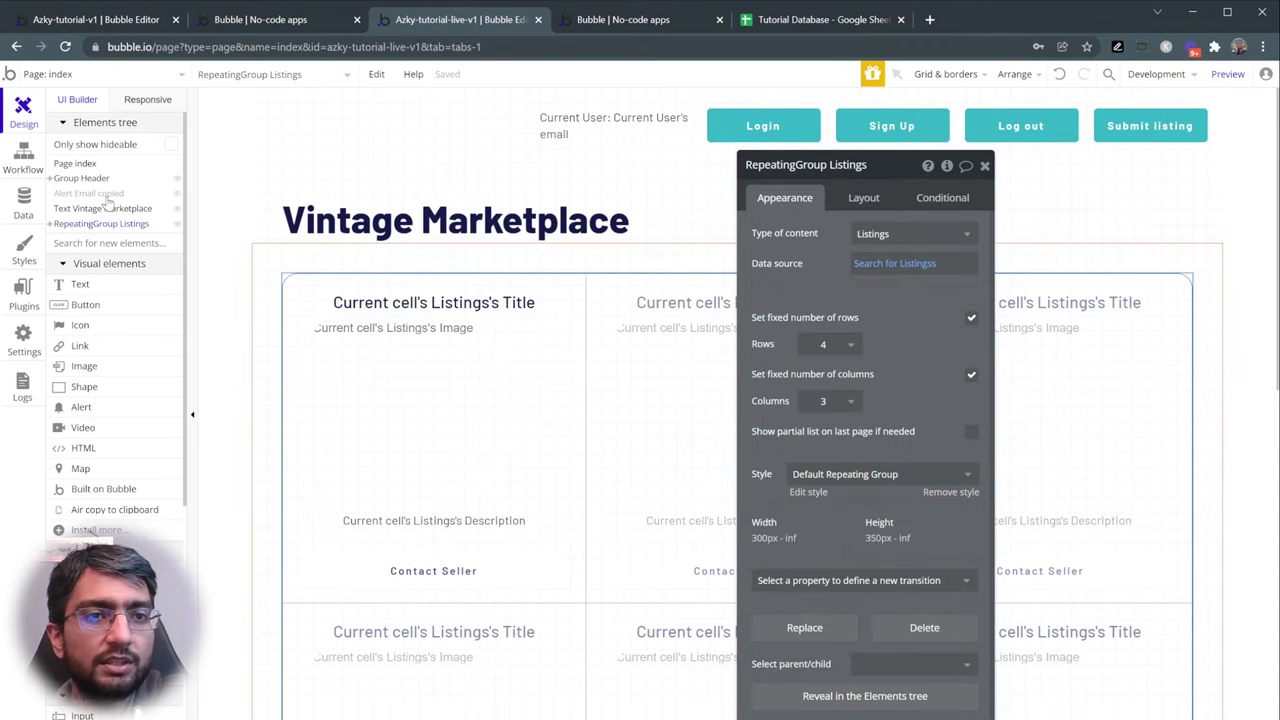
{"action": "left_click", "coordinate": [92, 193]}
{"action": "left_click", "coordinate": [100, 208]}
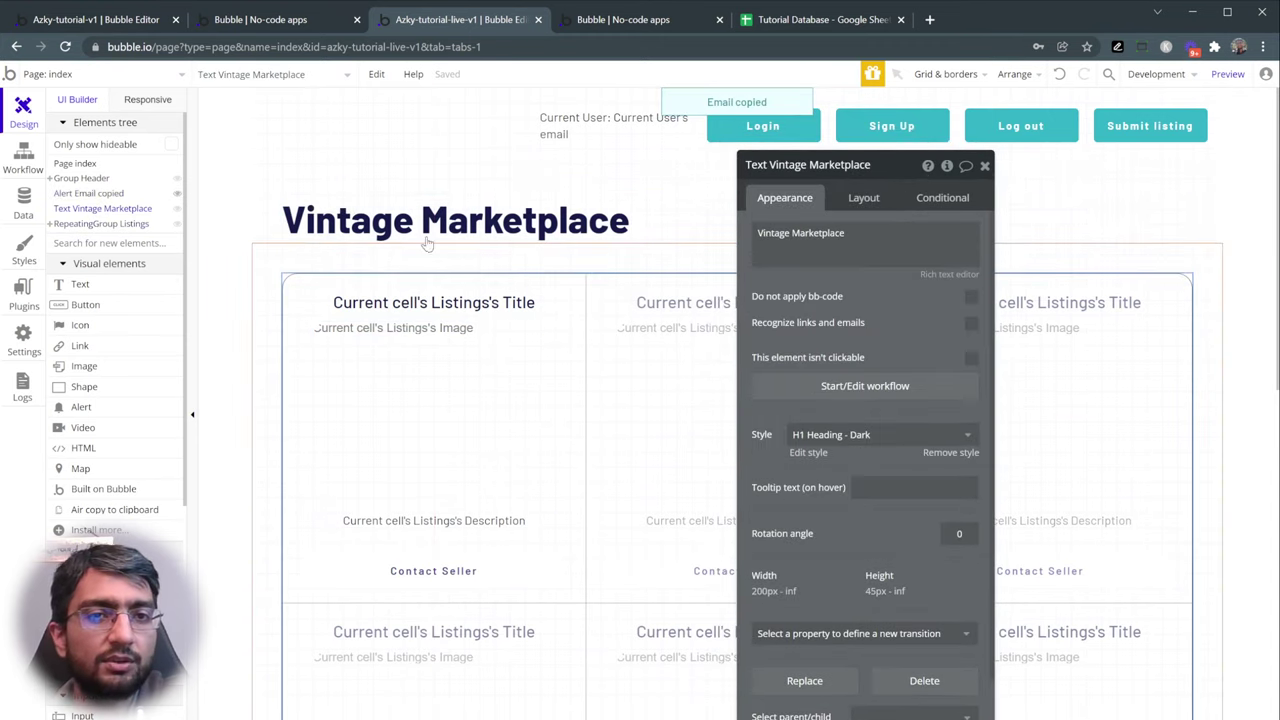
{"action": "left_click", "coordinate": [100, 223]}
{"action": "scroll", "coordinate": [640, 315], "scroll_direction": "up", "scroll_amount": 2}
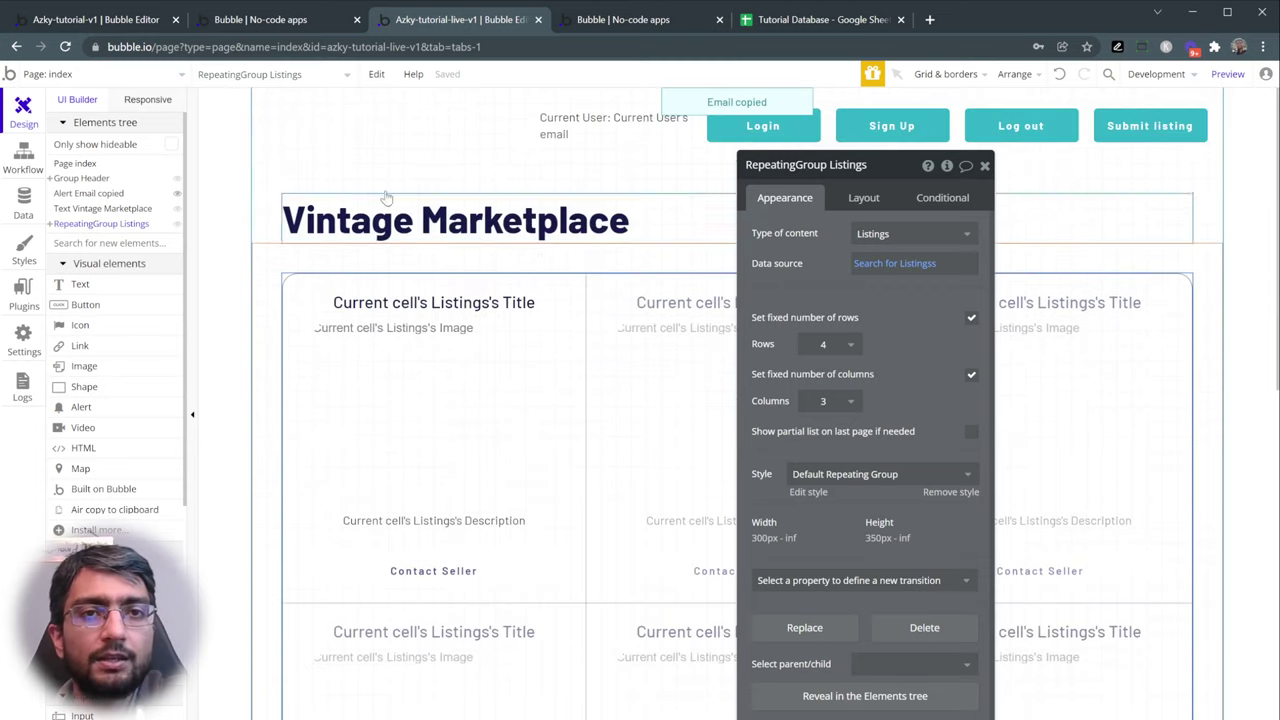